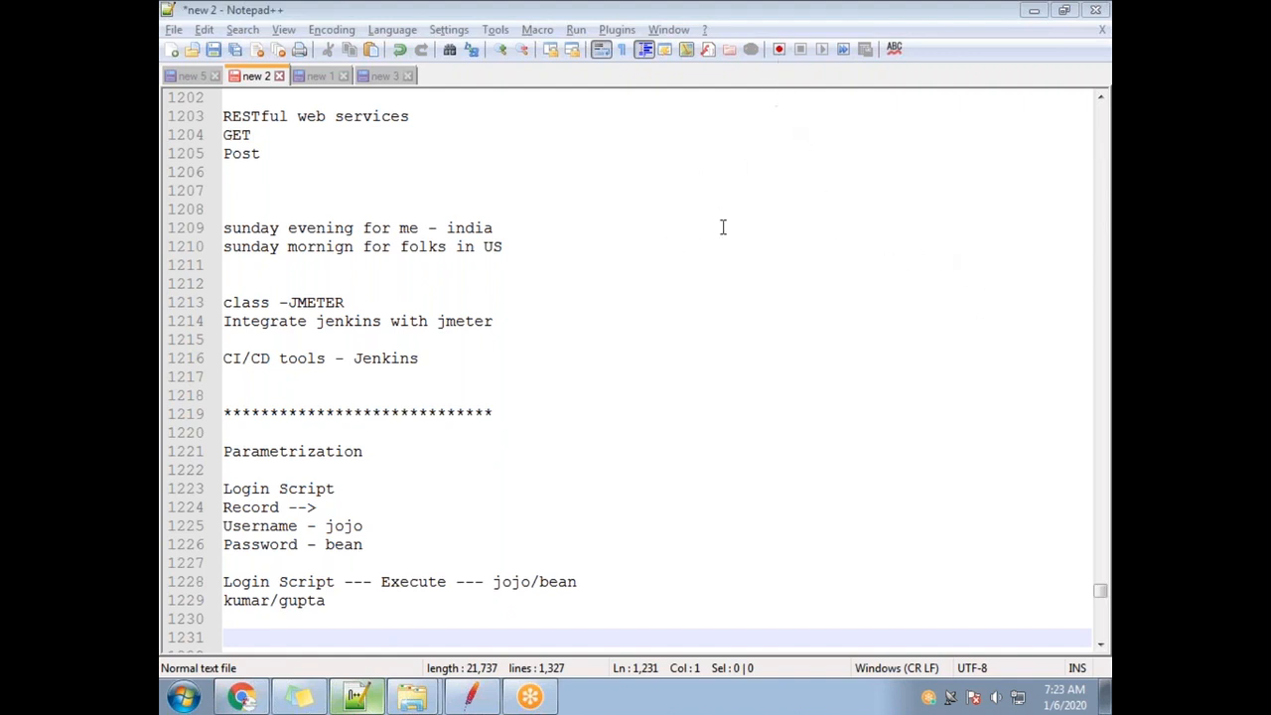
Leave the Parametrization notes in Notepad++ and bring the Apache JMeter window forward.
left_click(367, 601)
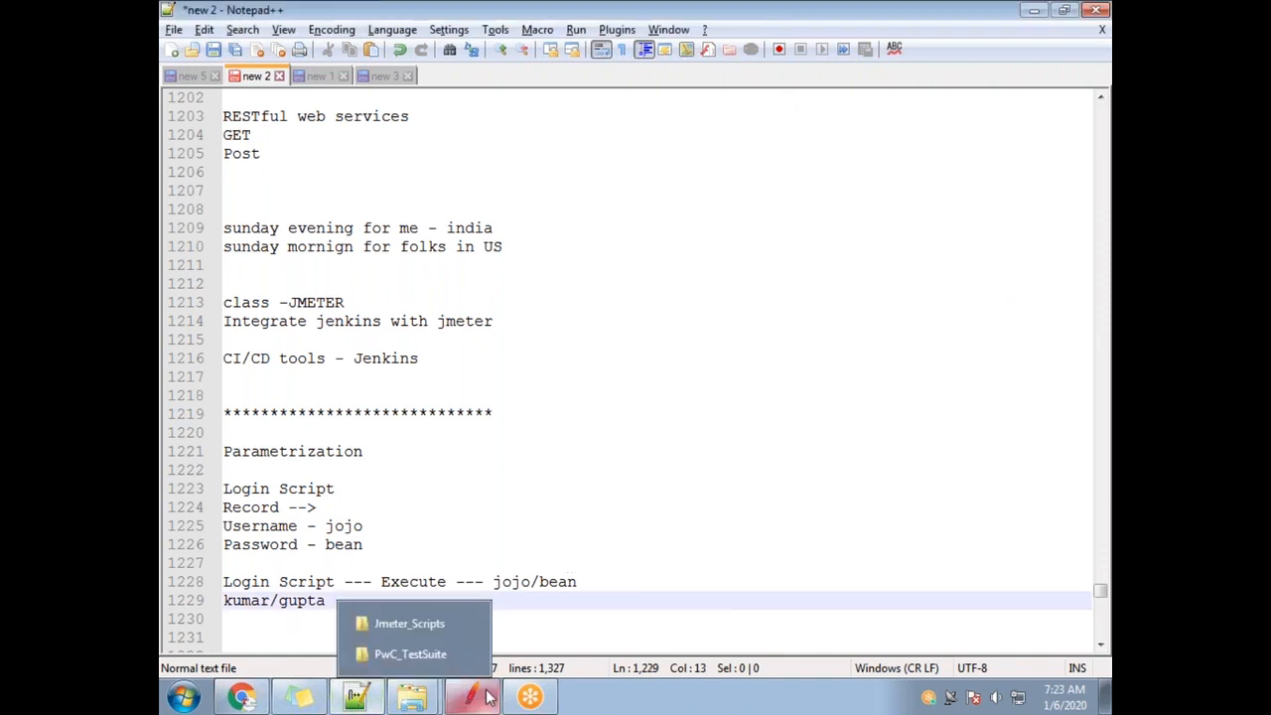
left_click(472, 701)
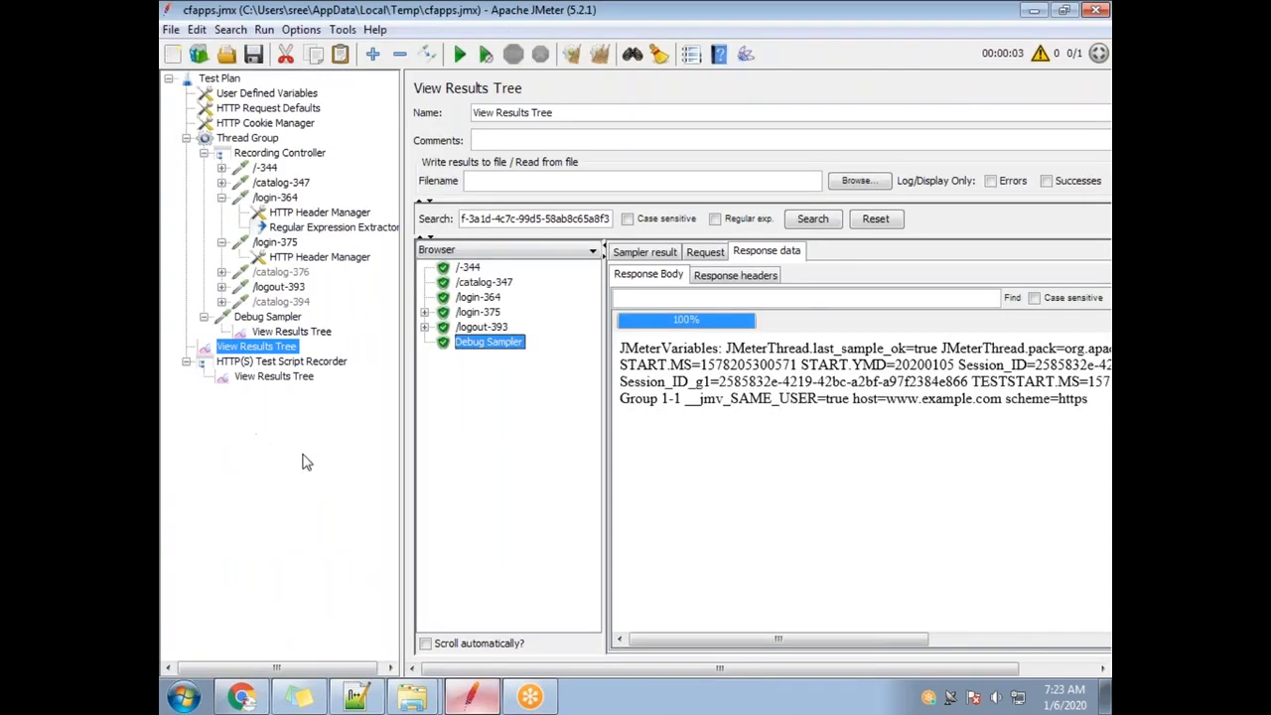
Clear the cfapps plan and open Random.jmx from the recent files list.
left_click(172, 55)
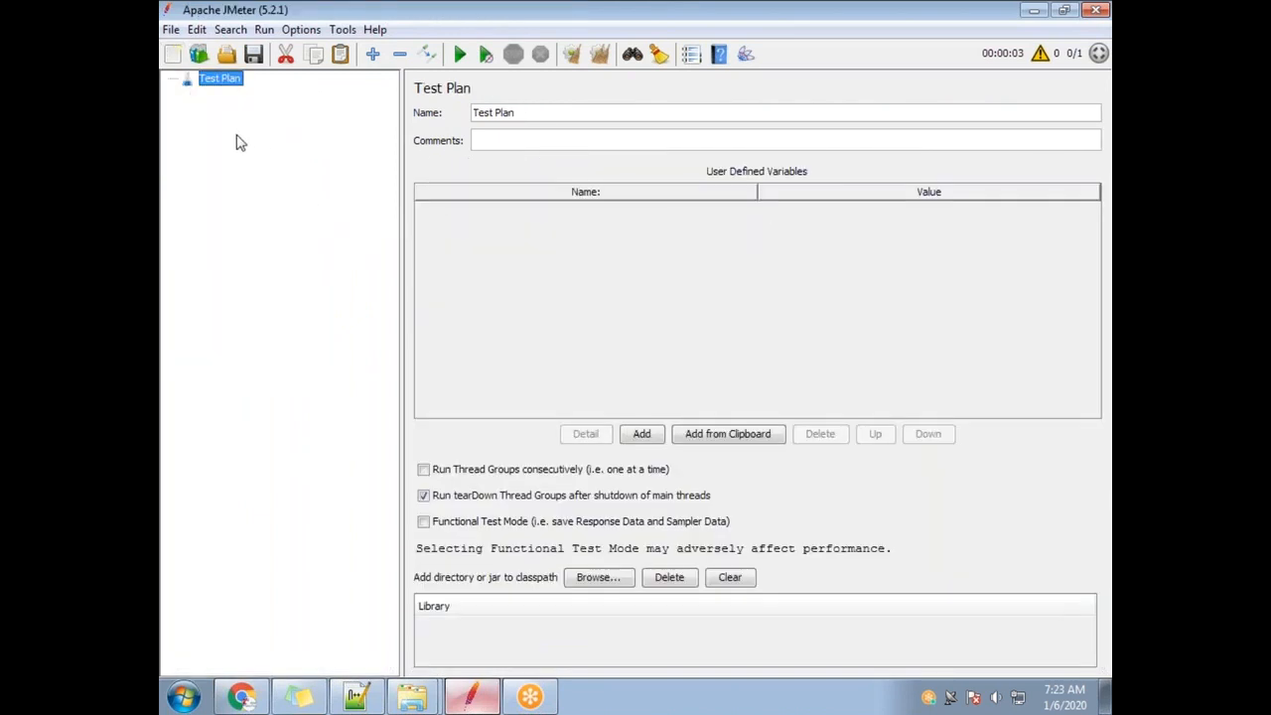
left_click(171, 30)
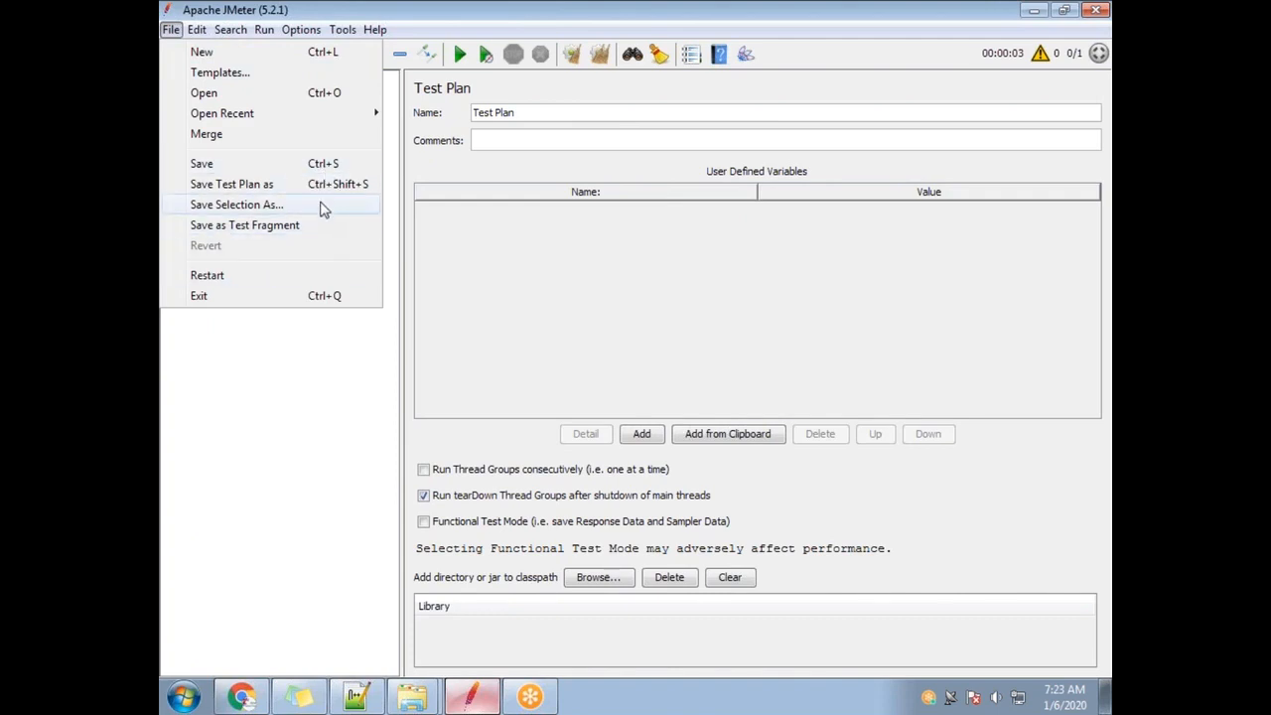
mouse_move(340, 117)
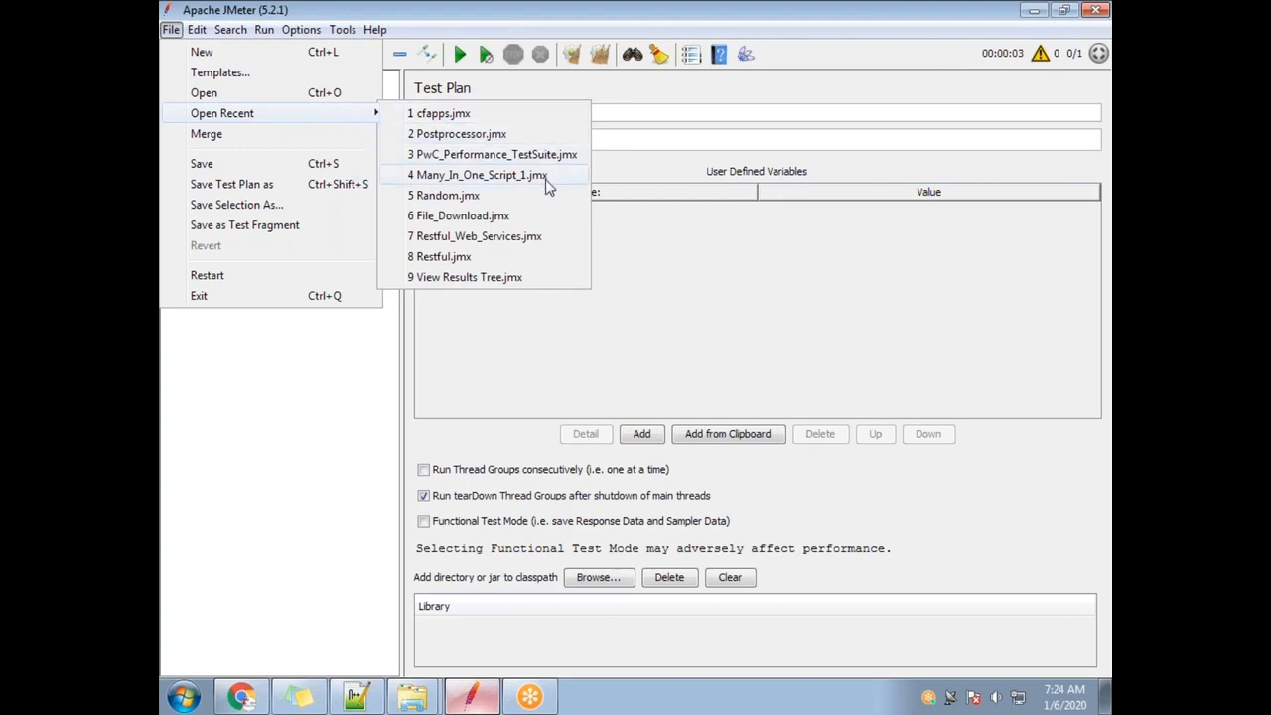
left_click(462, 196)
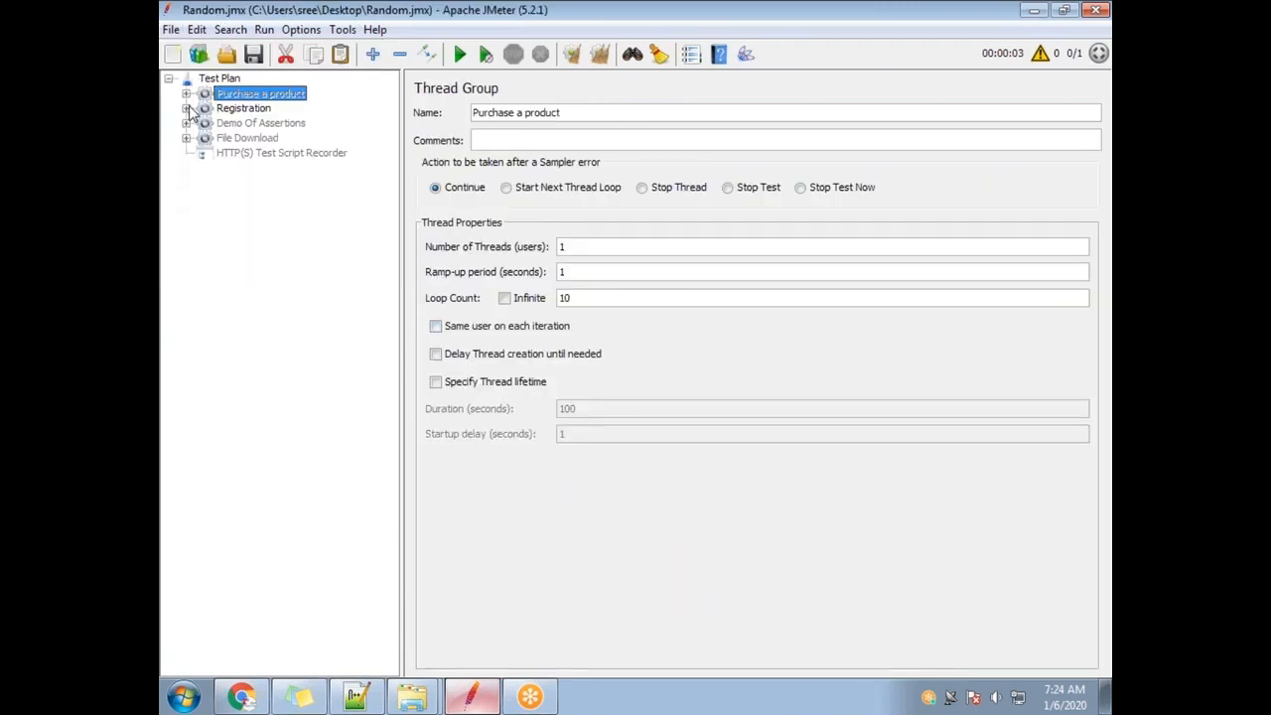
Expand Purchase a product's controllers down to Simple Controller- Backup's transactions.
left_click(186, 93)
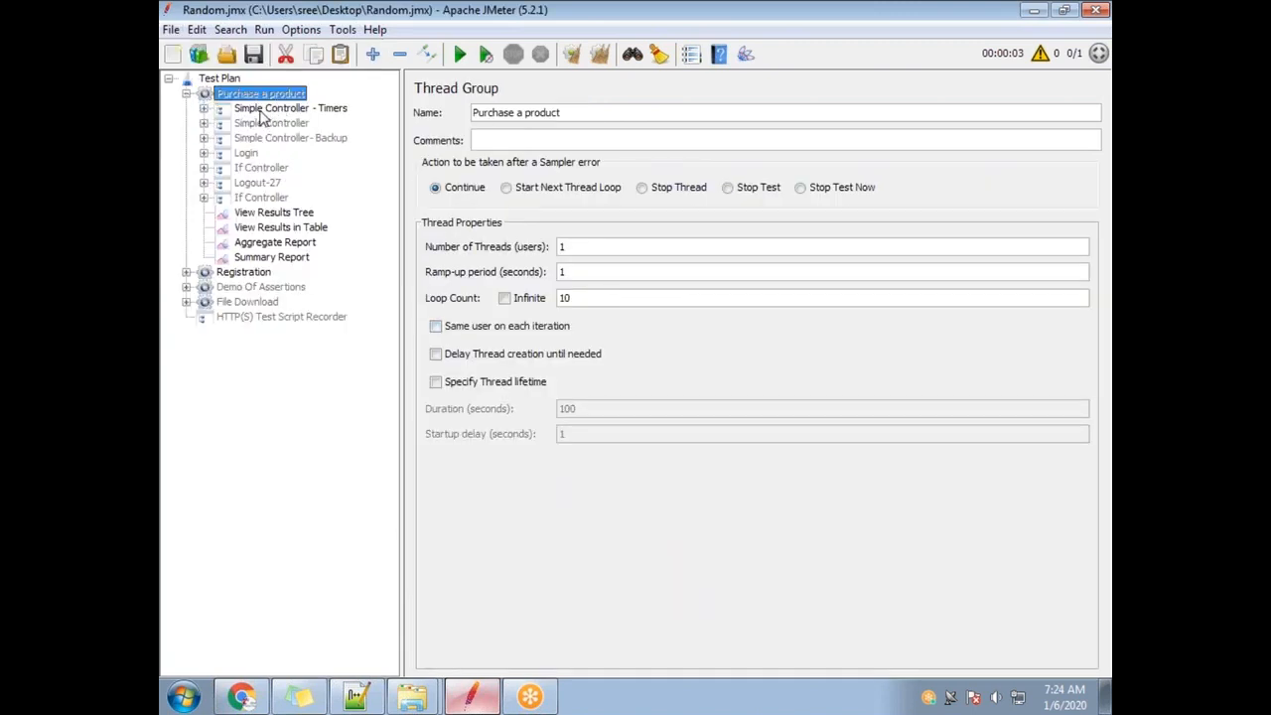
left_click(204, 108)
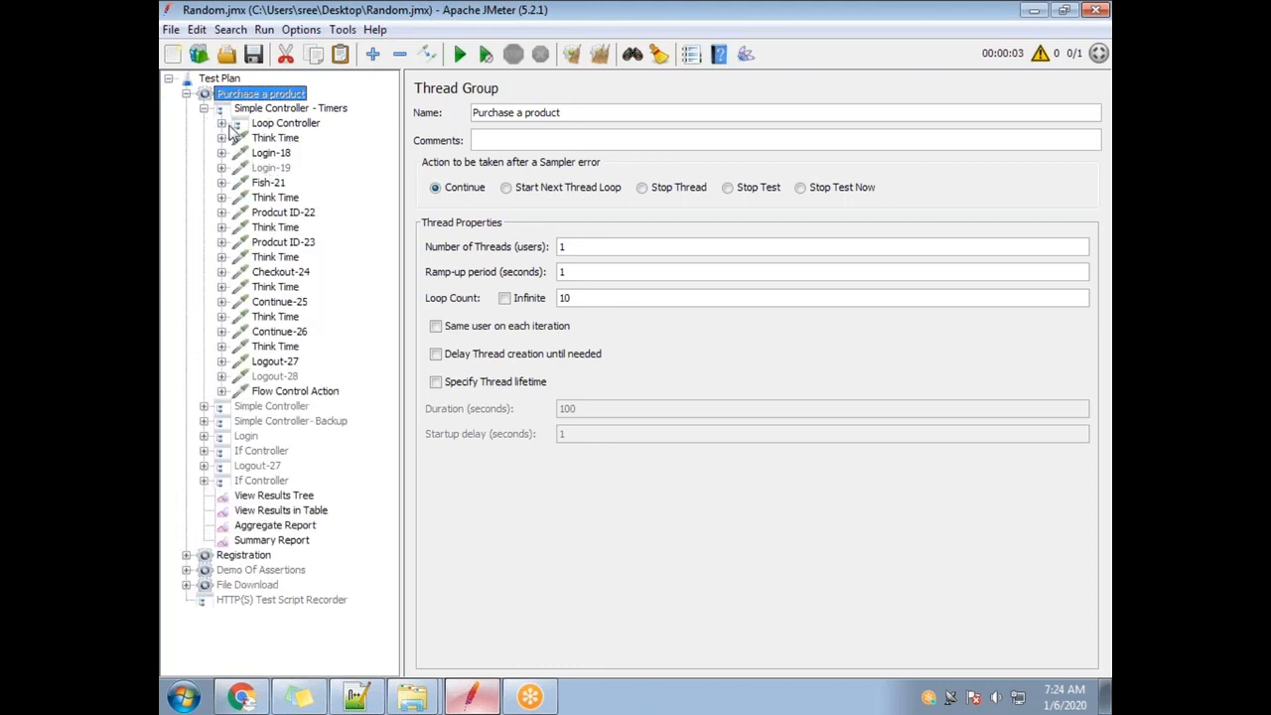
left_click(221, 123)
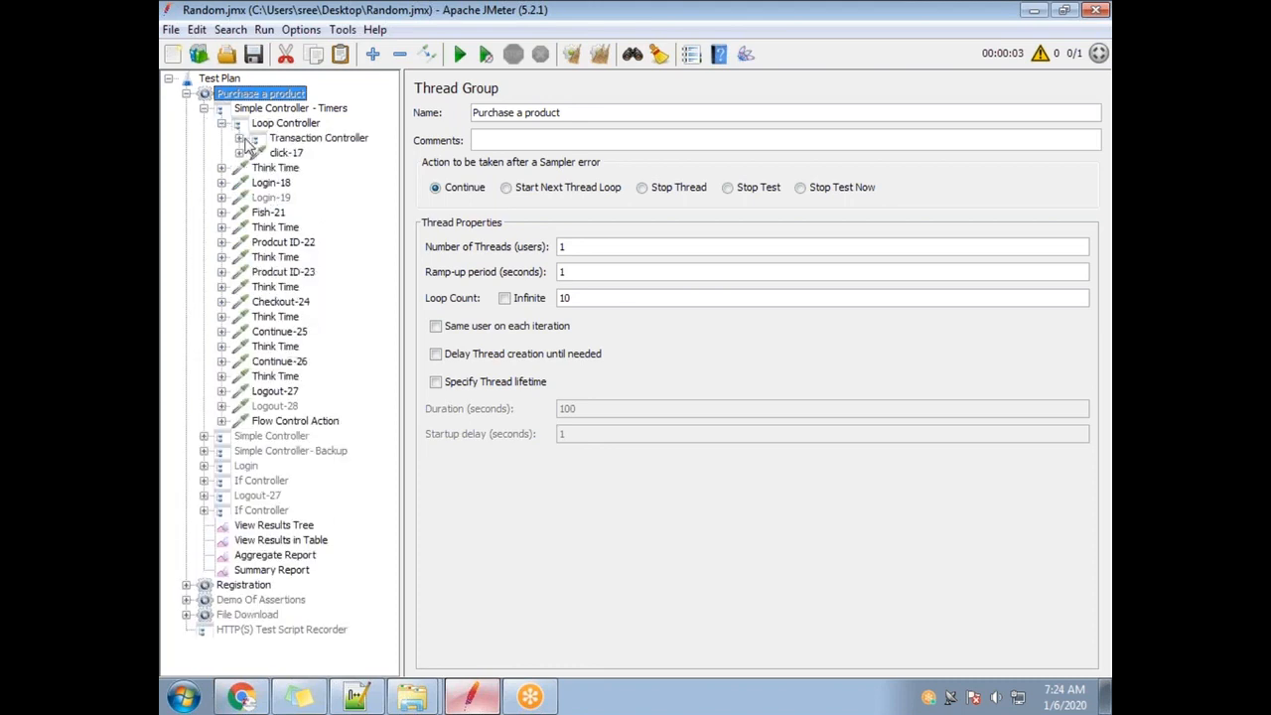
left_click(239, 139)
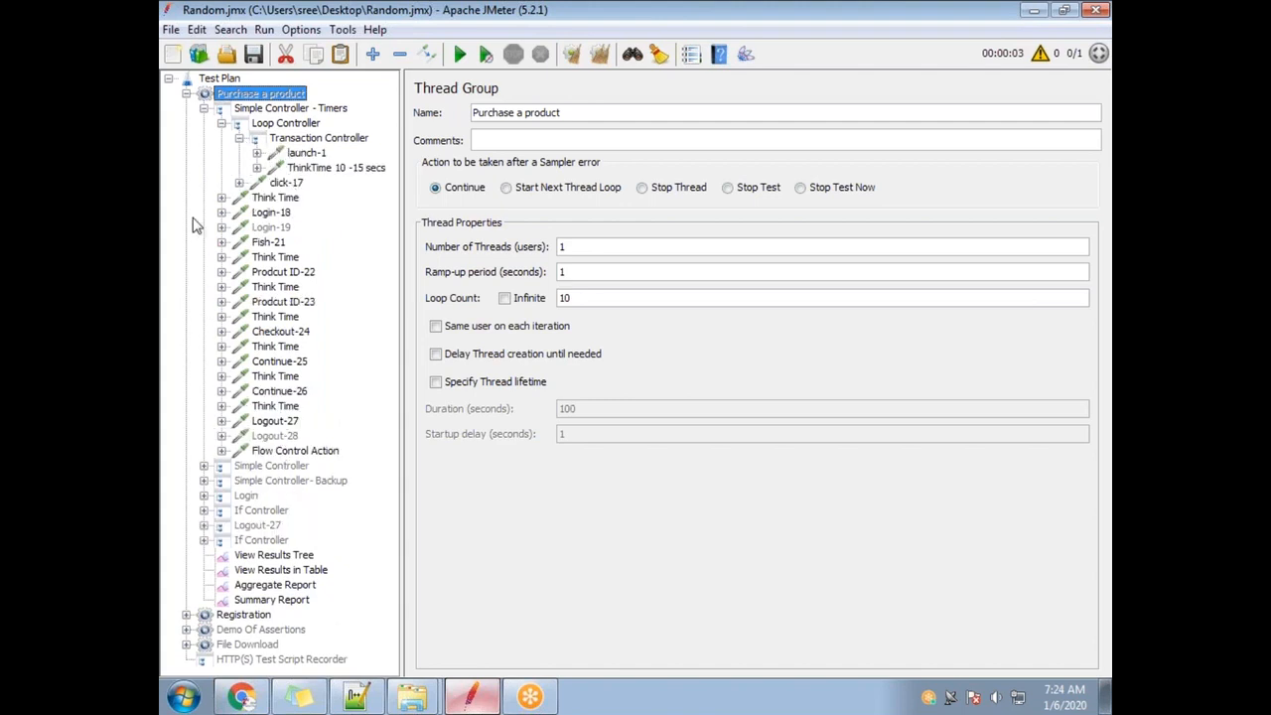
left_click(204, 108)
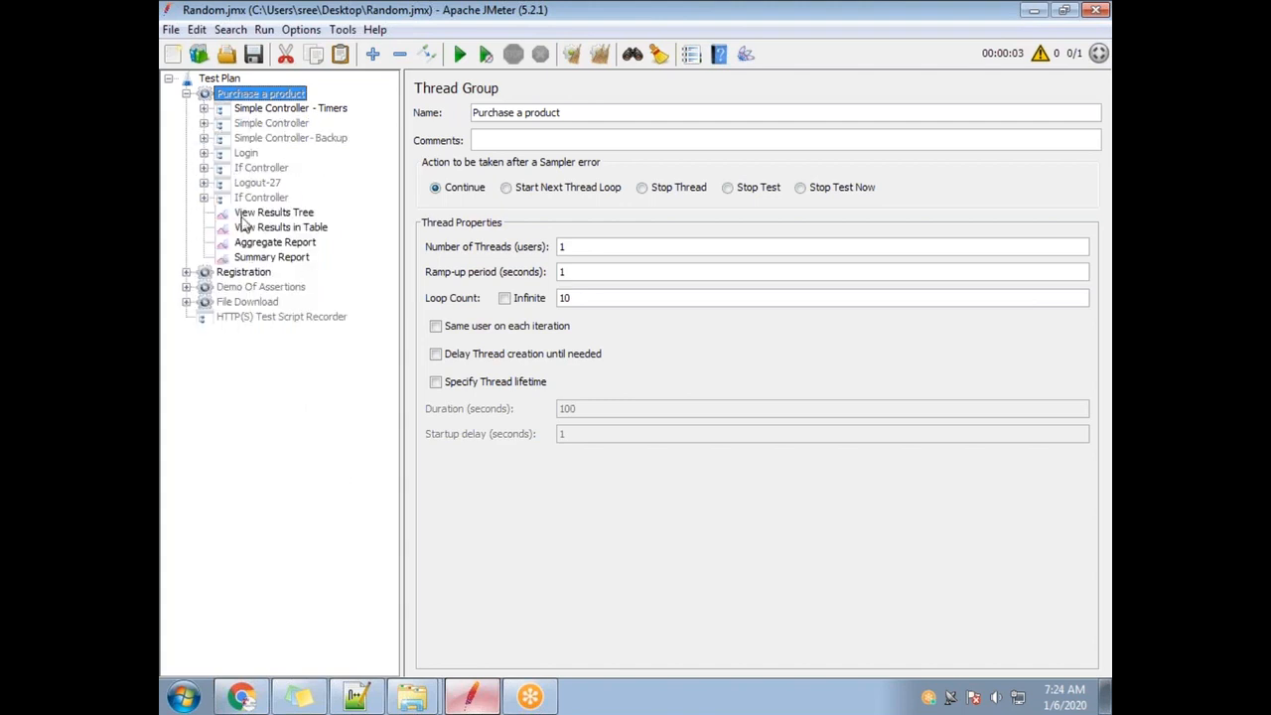
left_click(203, 123)
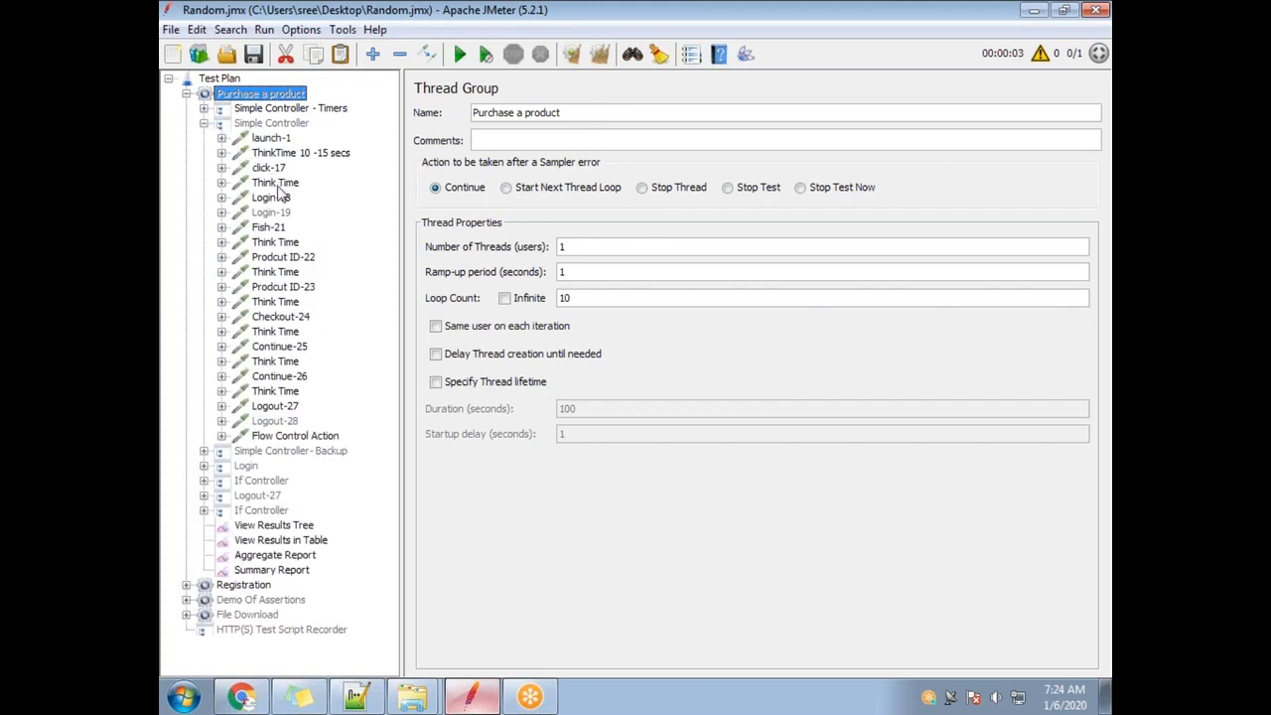
left_click(203, 124)
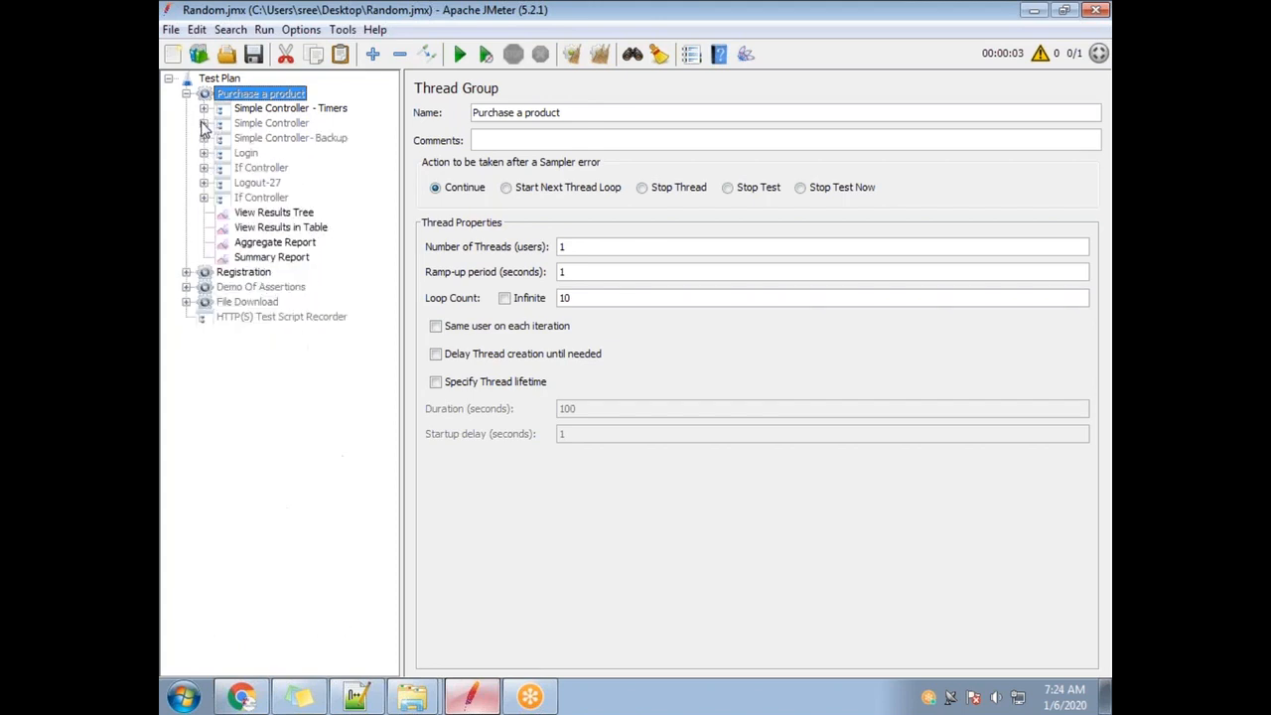
left_click(204, 138)
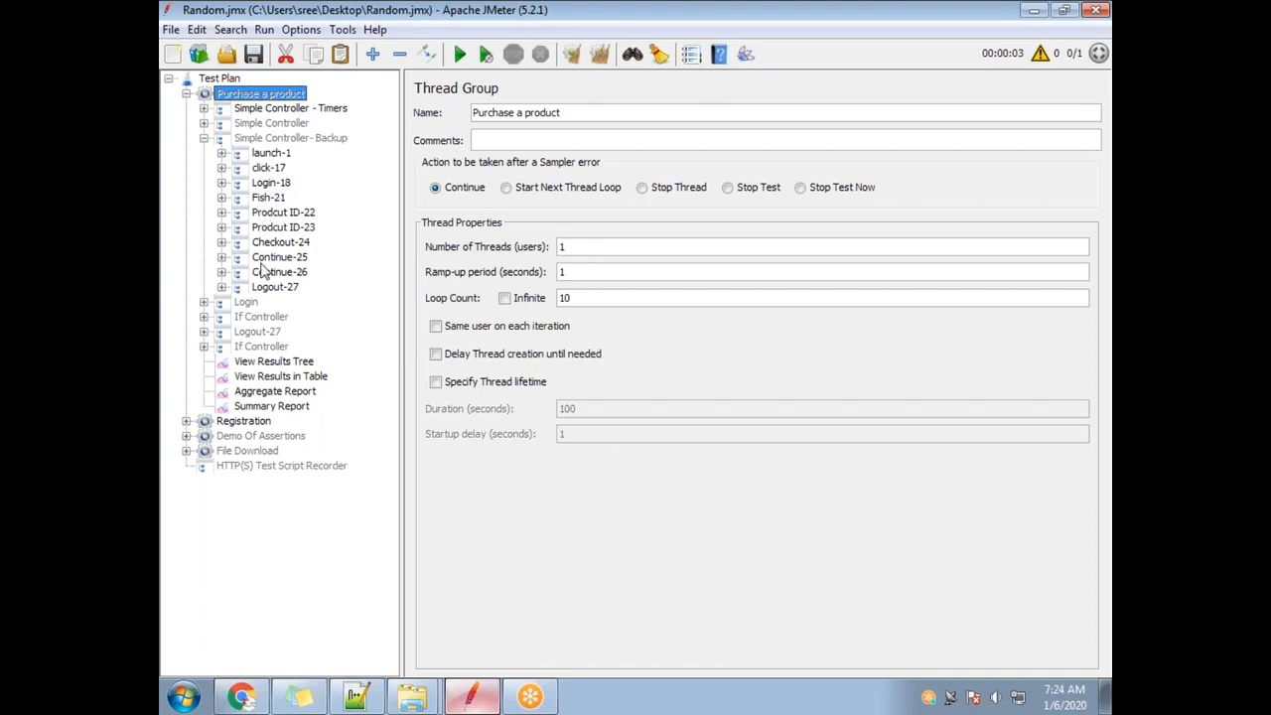
Select Simple Controller- Backup with launch-1 through Logout-27, then pick Purchase a product as destination.
left_click(256, 139)
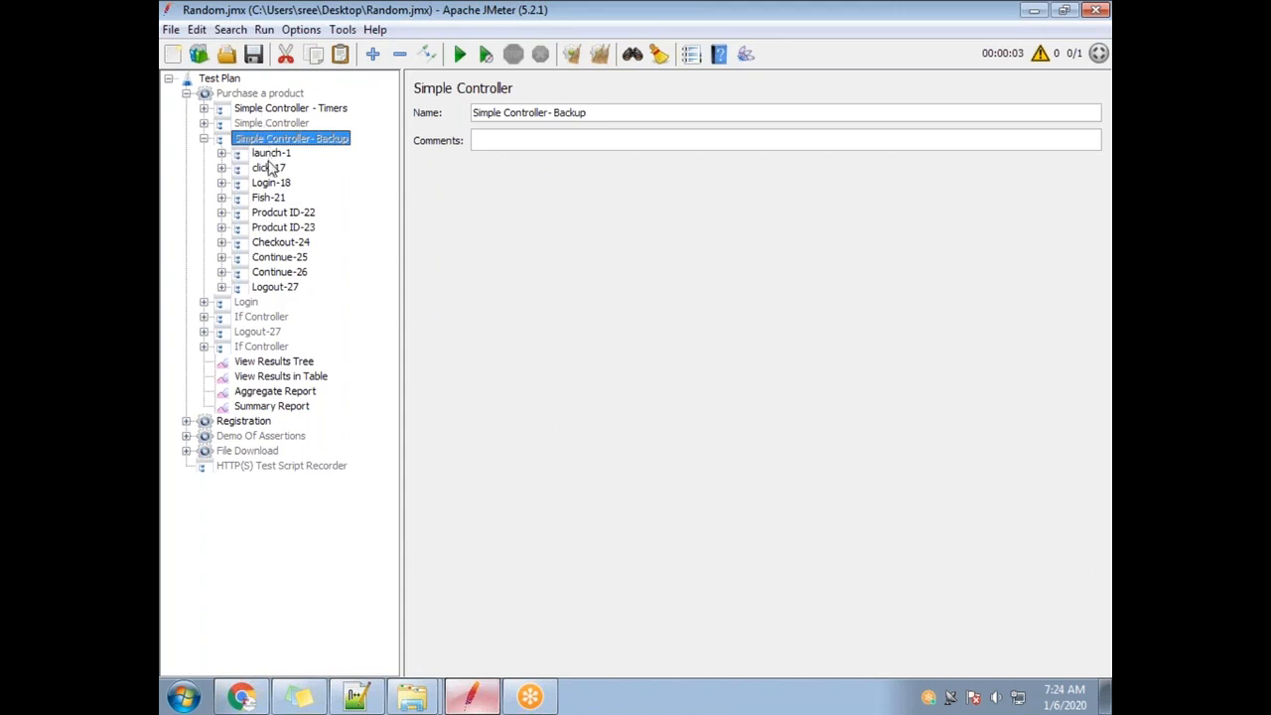
left_click(276, 287)
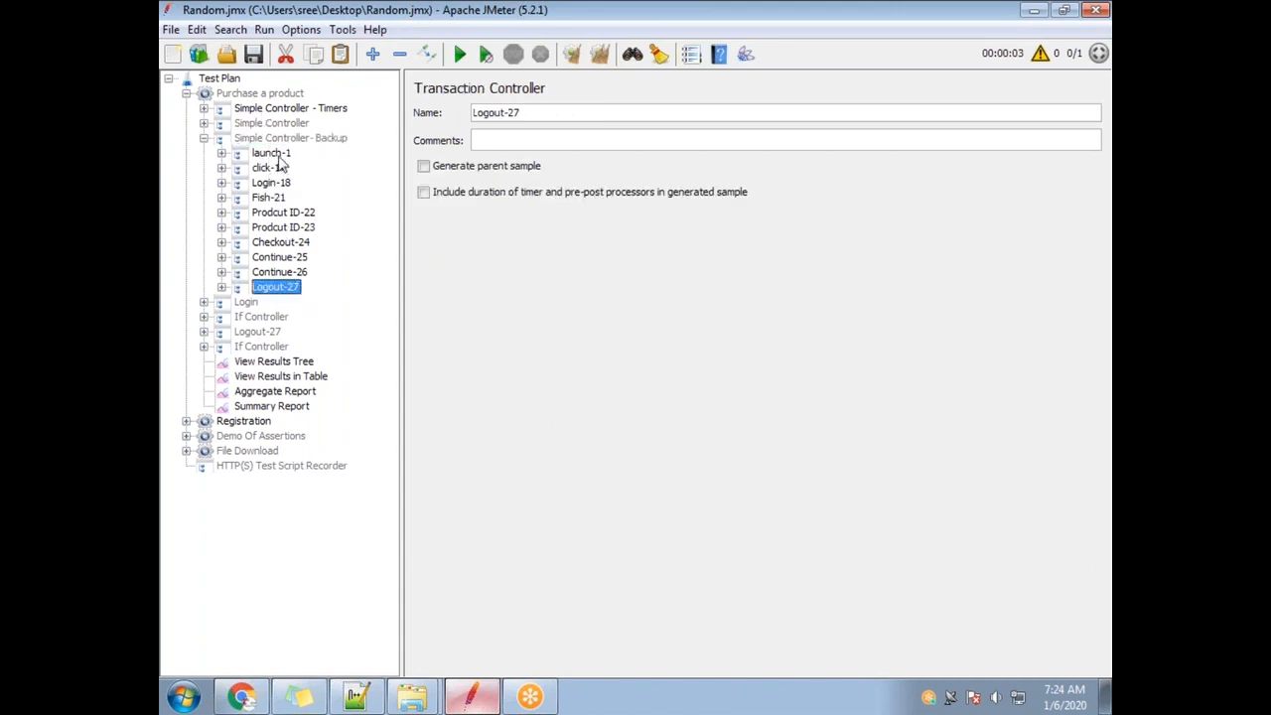
left_click(275, 152, "shift")
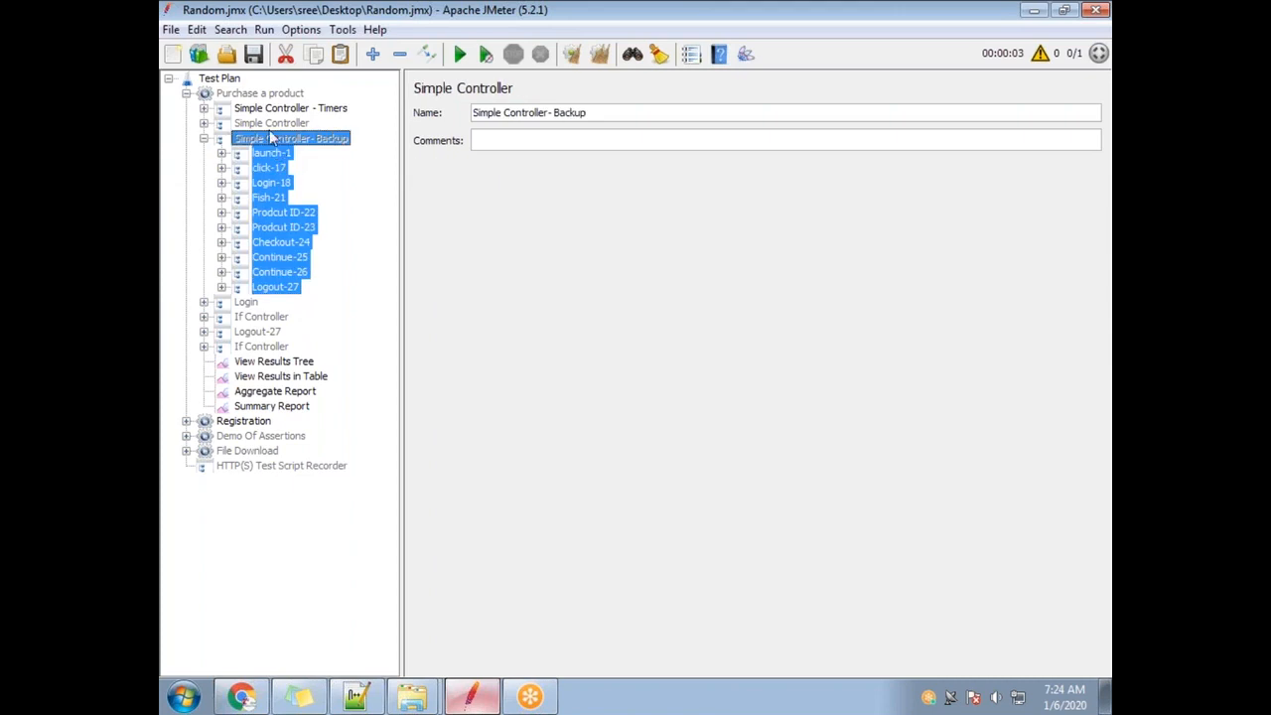
left_click(260, 93)
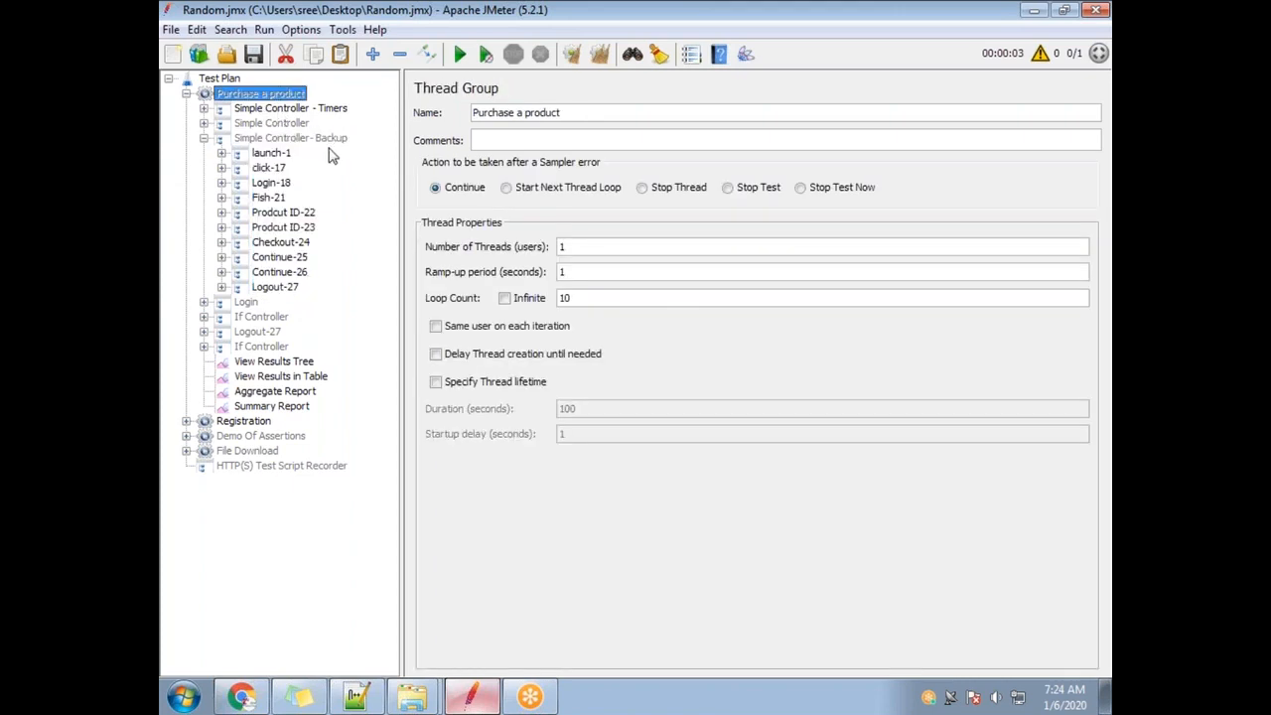
Paste the backup controller copy and move it to the top of Purchase a product.
key("ctrl+v")
left_click_drag(271, 422, 235, 109)
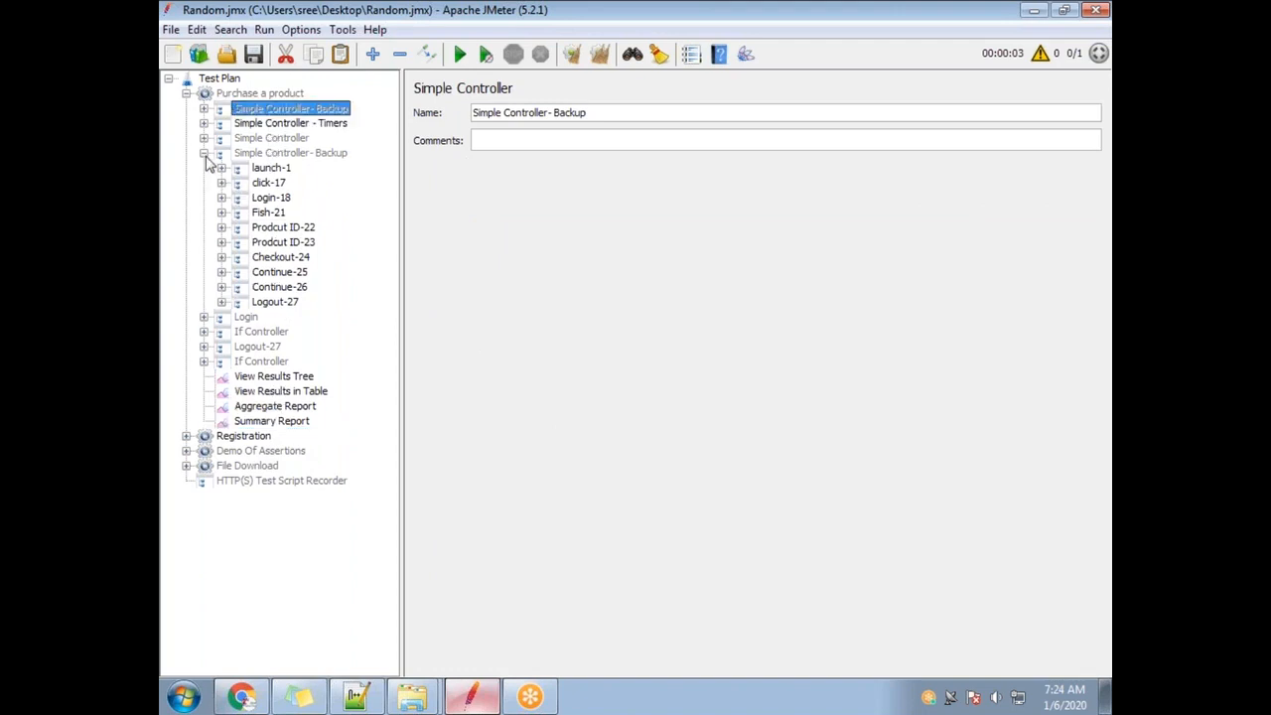
left_click(204, 154)
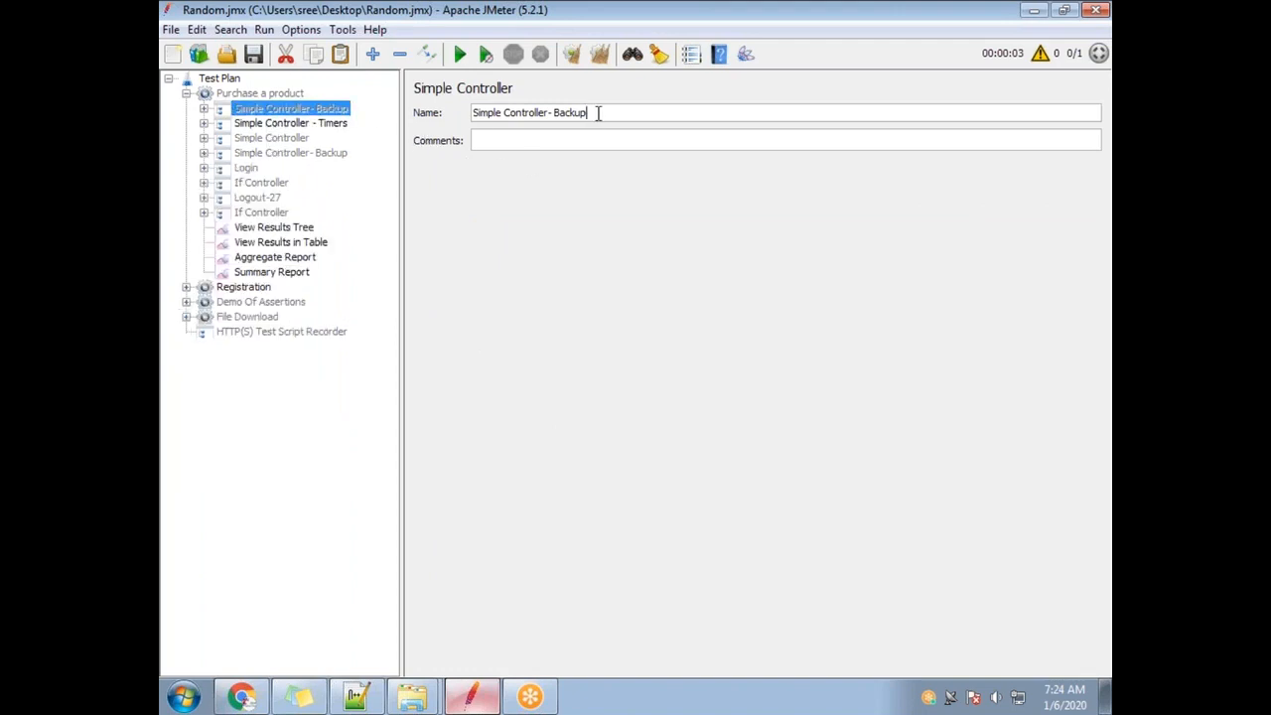
Rename the copied controller to 'Demo of Parameterization'.
left_click_drag(602, 113, 468, 153)
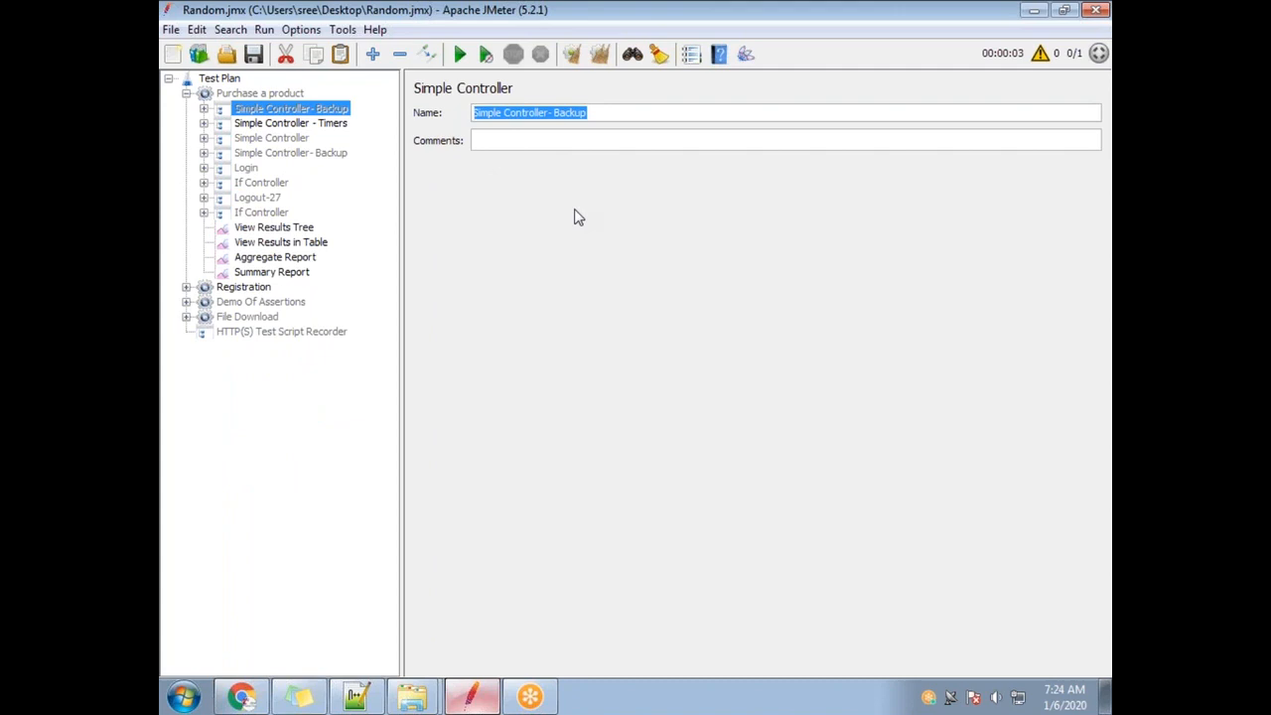
type("Demo of Parameterization")
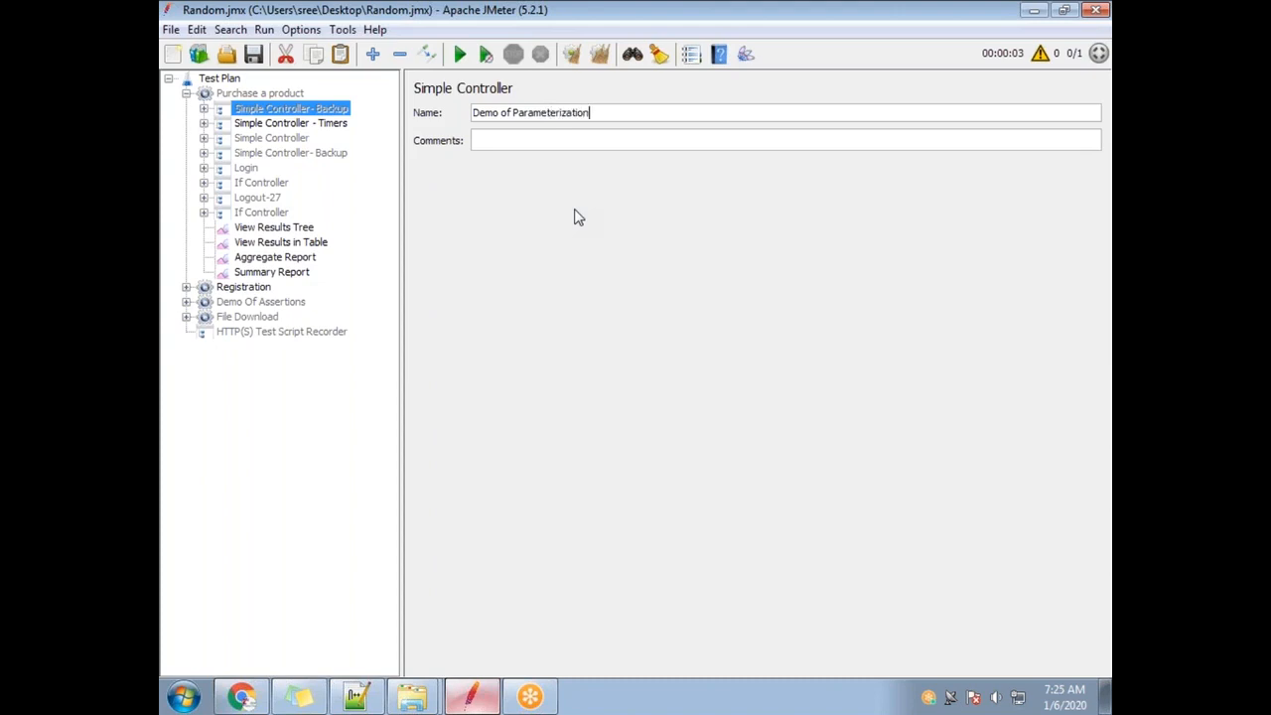
left_click(308, 139)
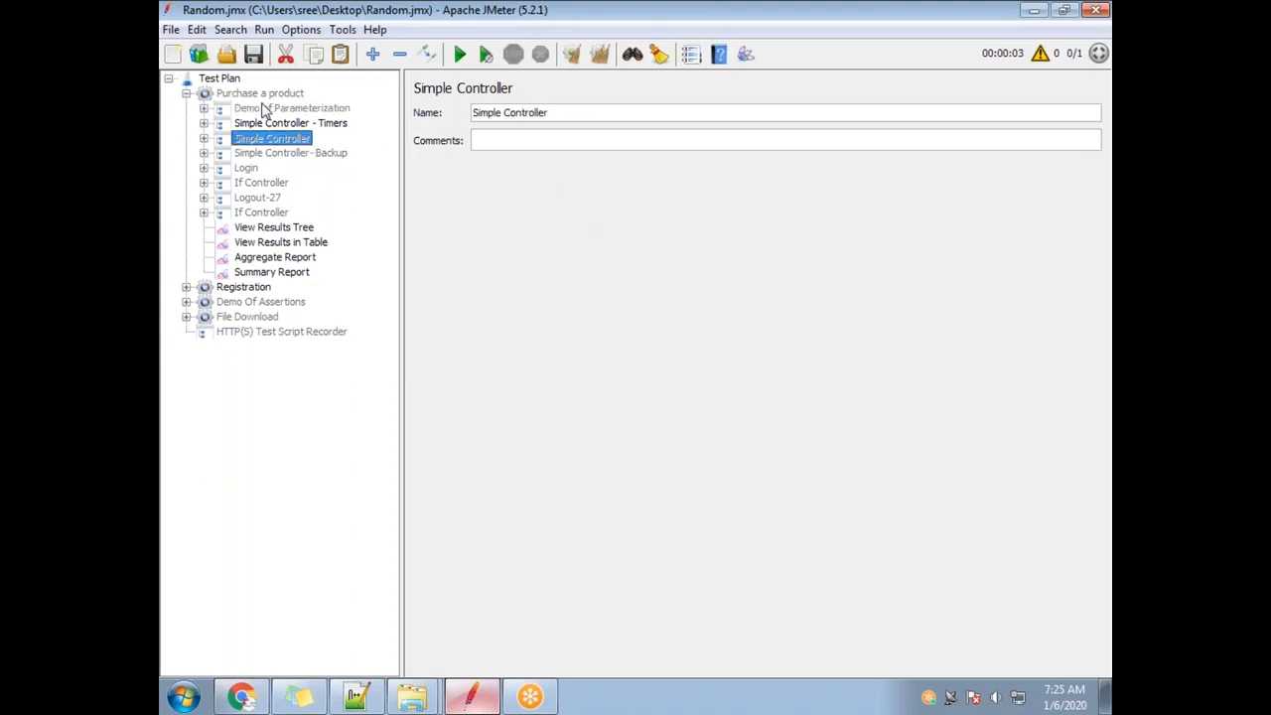
left_click(258, 94)
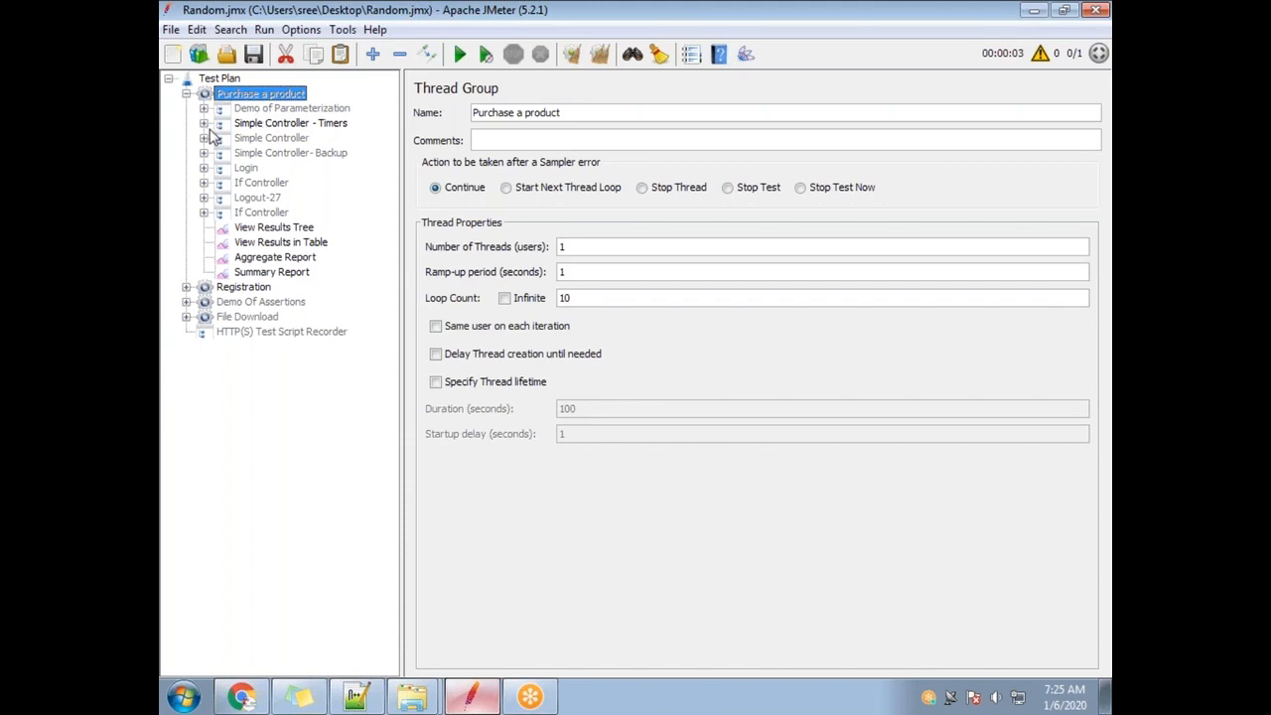
Add a new Thread Group to the Test Plan and place it first.
left_click(258, 109)
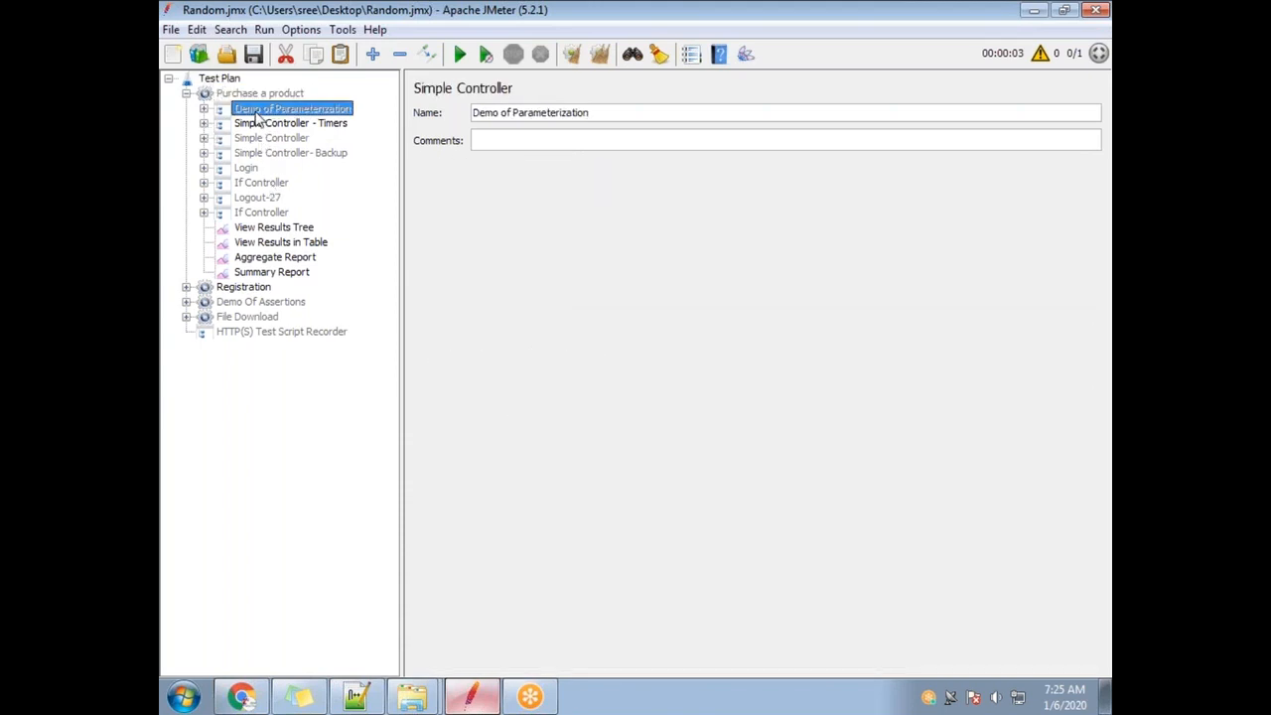
right_click(238, 79)
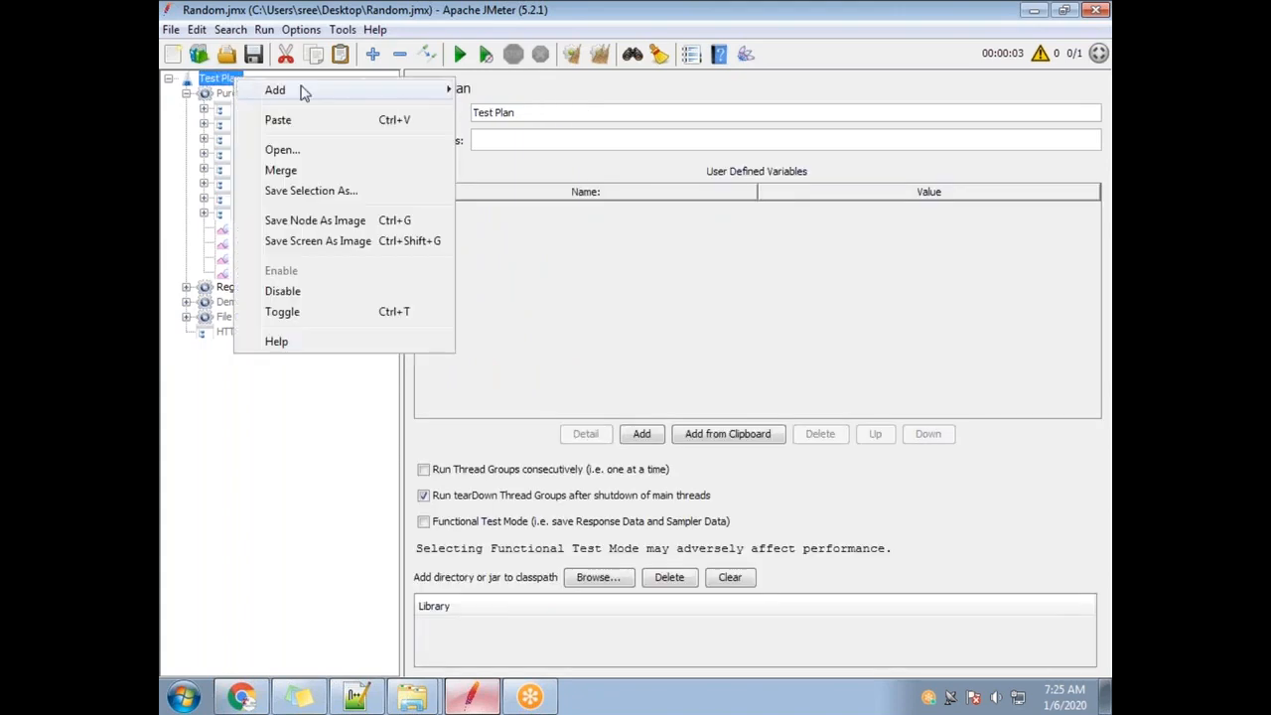
mouse_move(275, 91)
mouse_move(525, 90)
left_click(636, 93)
left_click_drag(261, 348, 250, 100)
Name the thread group 'Demo of Parameterization' and move the Demo of Parameterization controller into it.
triple_click(506, 113)
type("Demo of Parameterization")
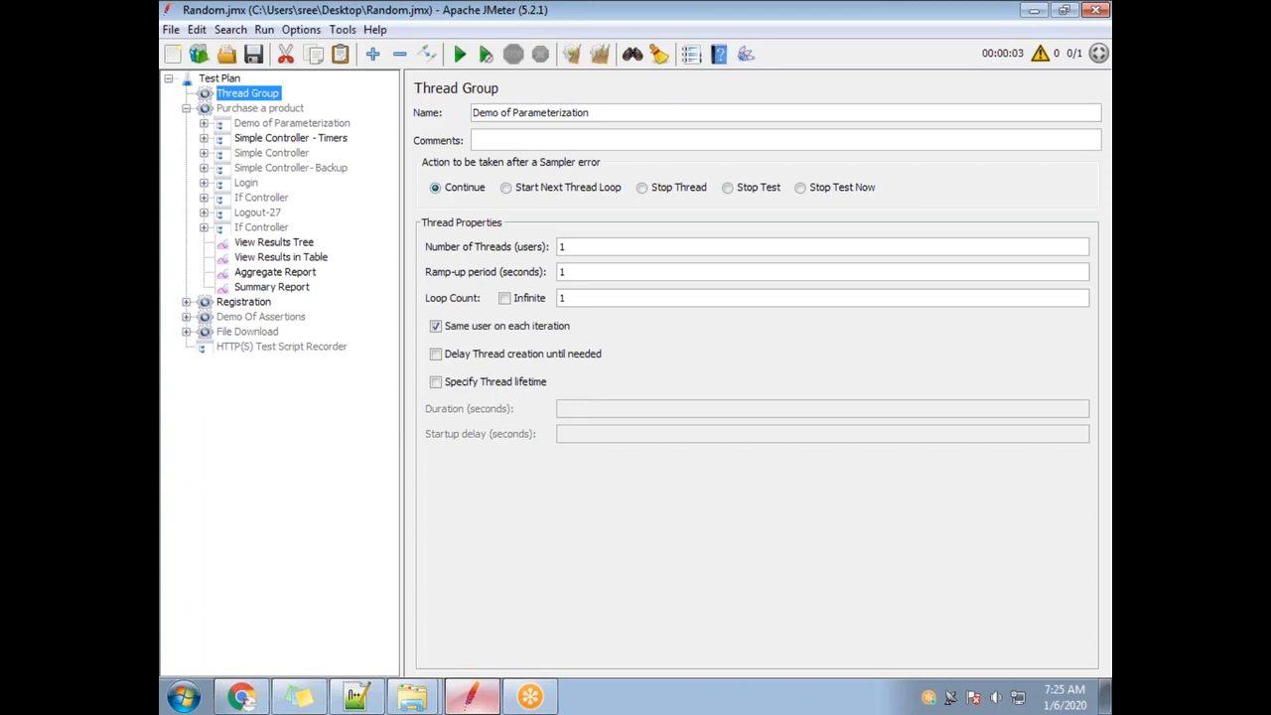
left_click(251, 107)
left_click(251, 93)
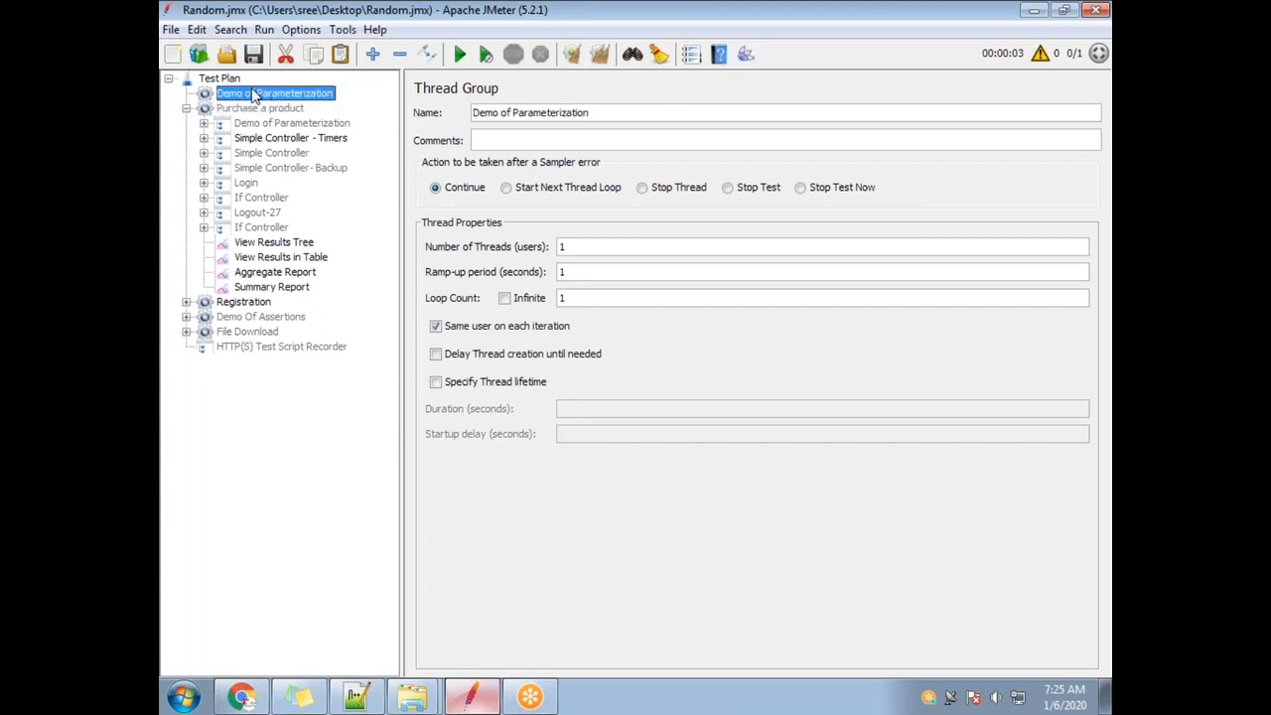
left_click_drag(264, 125, 263, 95)
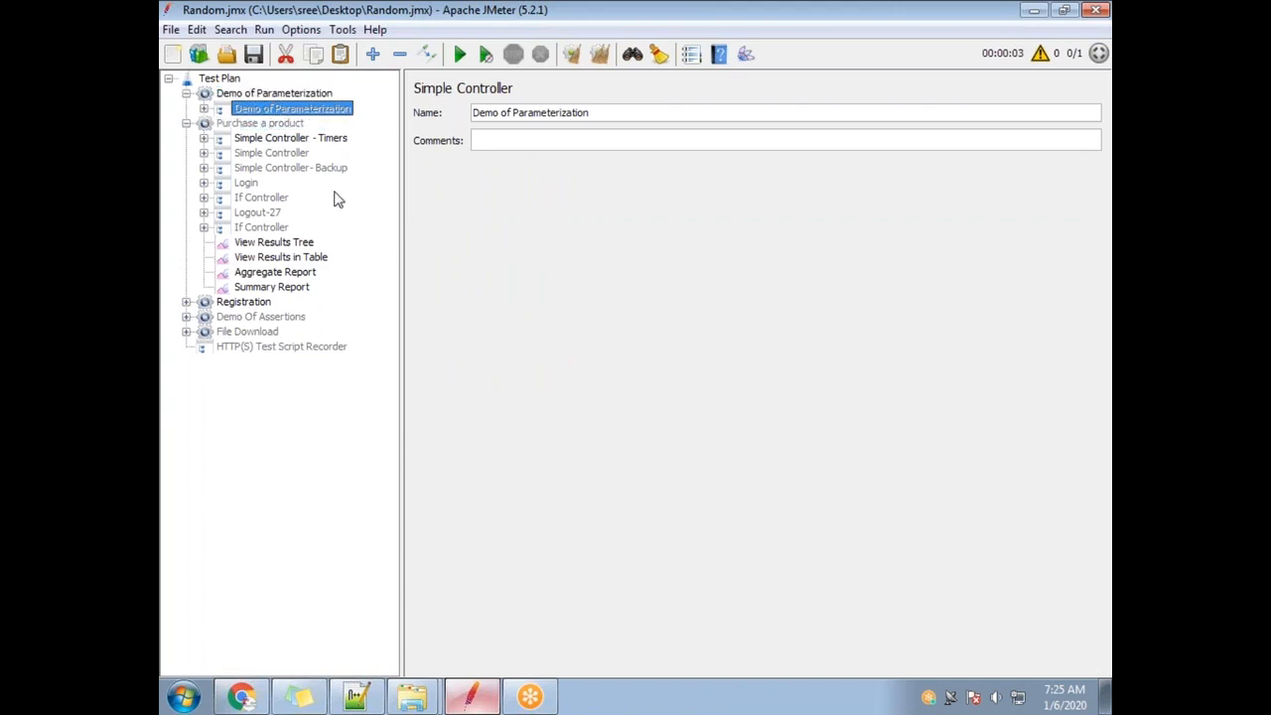
Disable the Registration thread group.
left_click(186, 123)
right_click(236, 140)
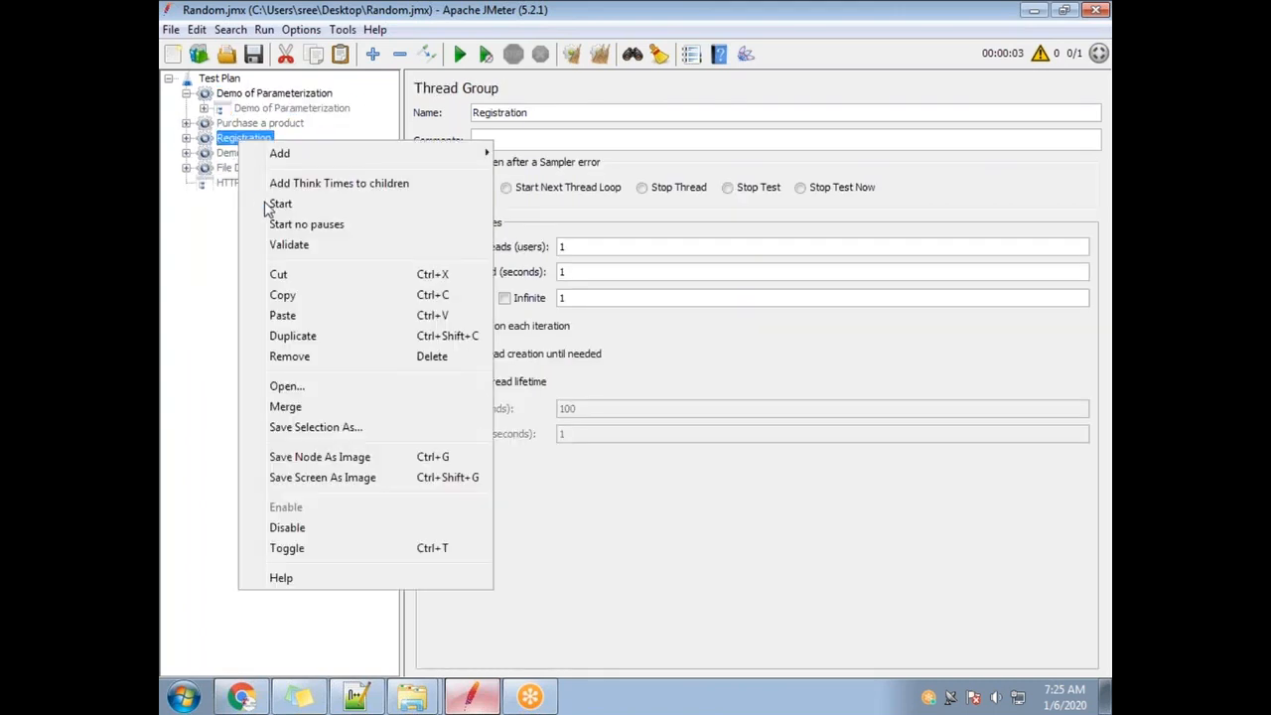
left_click(314, 537)
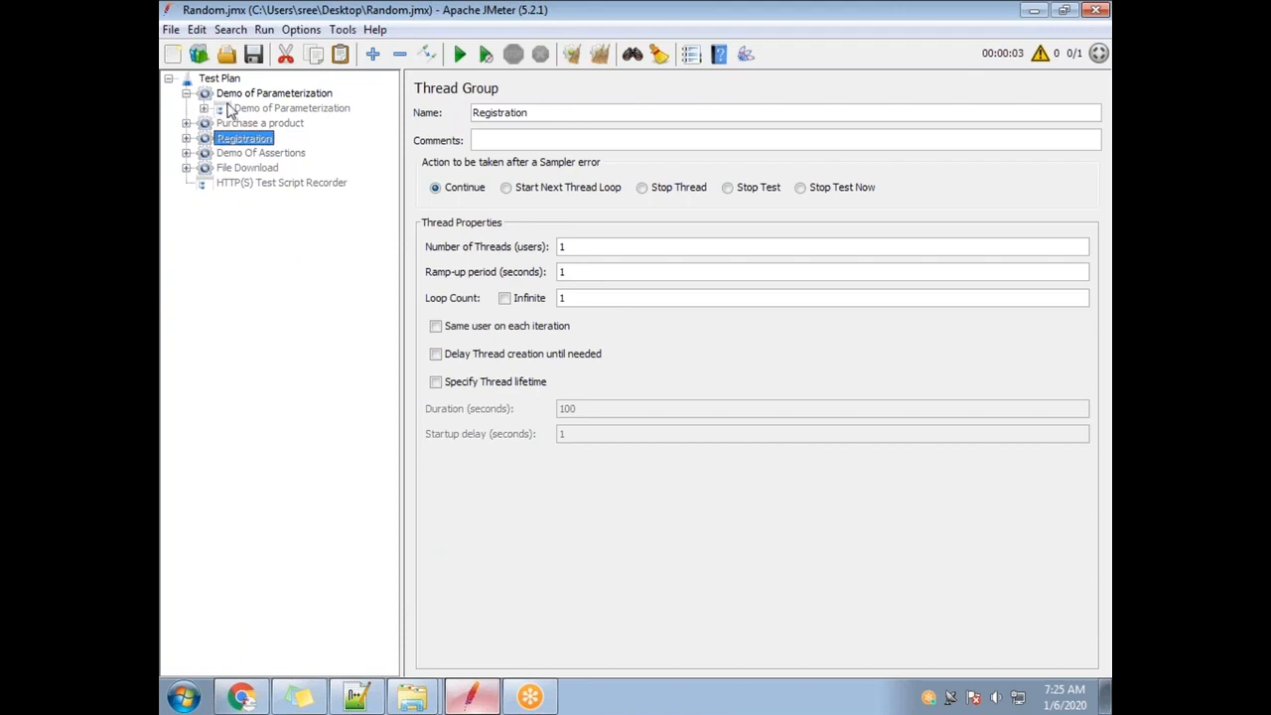
Expand the Demo of Parameterization controller and launch-1 to view the launch-1 request.
left_click(242, 94)
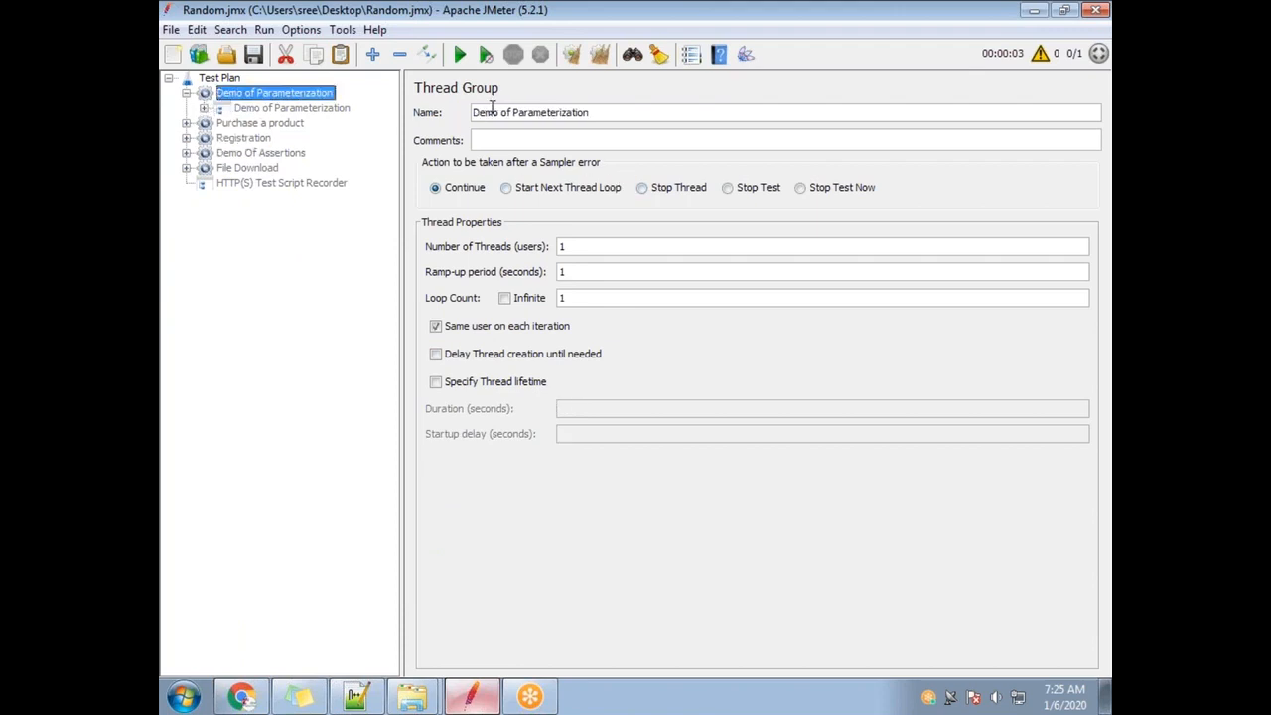
left_click(249, 111)
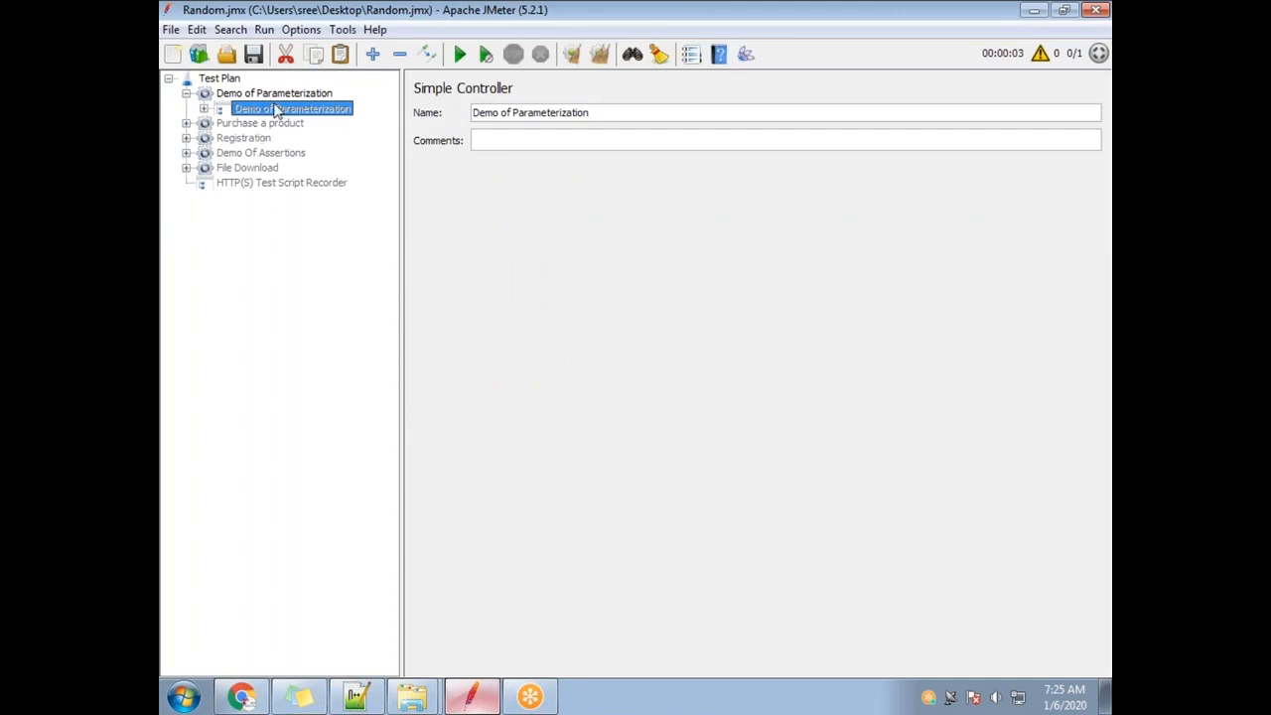
right_click(278, 111)
left_click(335, 481)
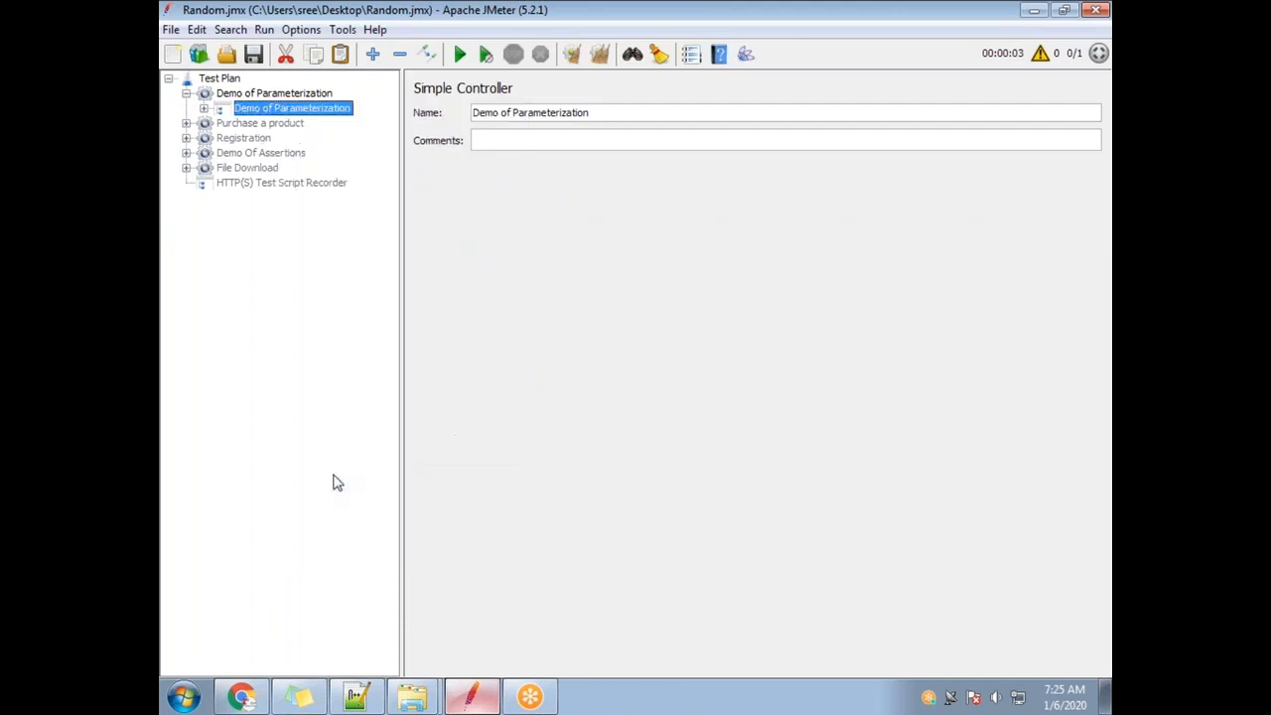
left_click(204, 108)
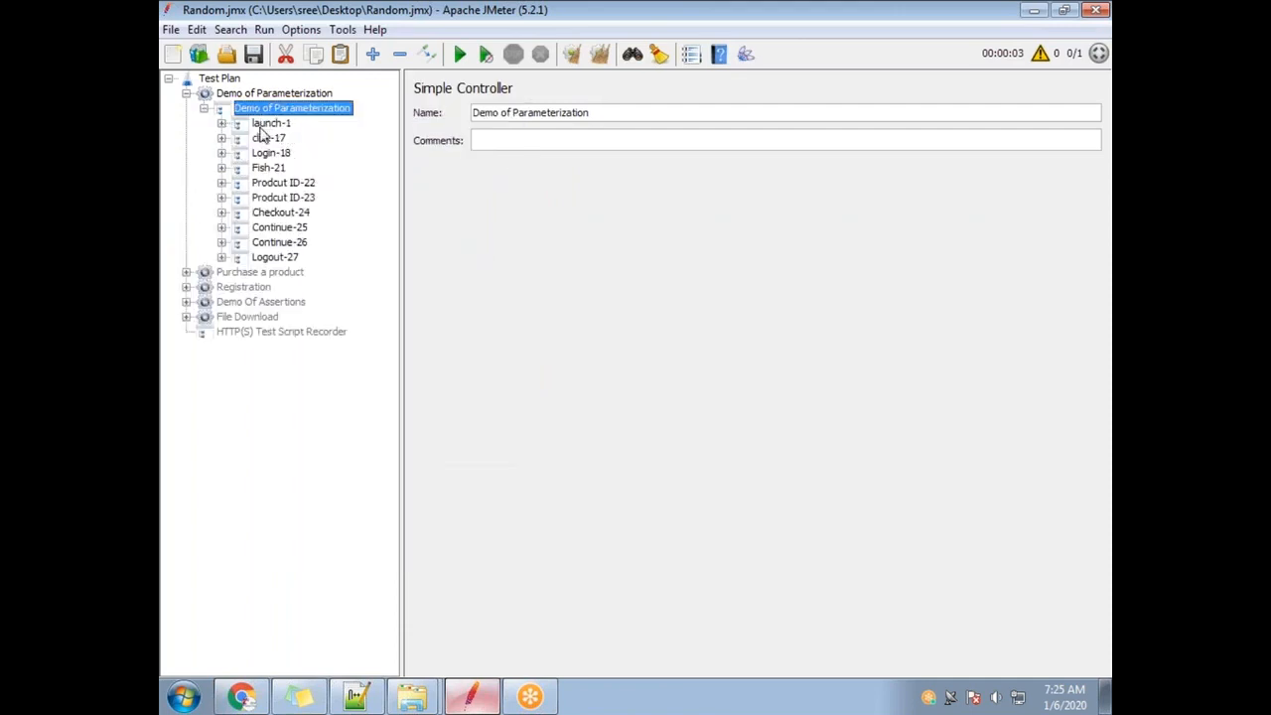
left_click(221, 123)
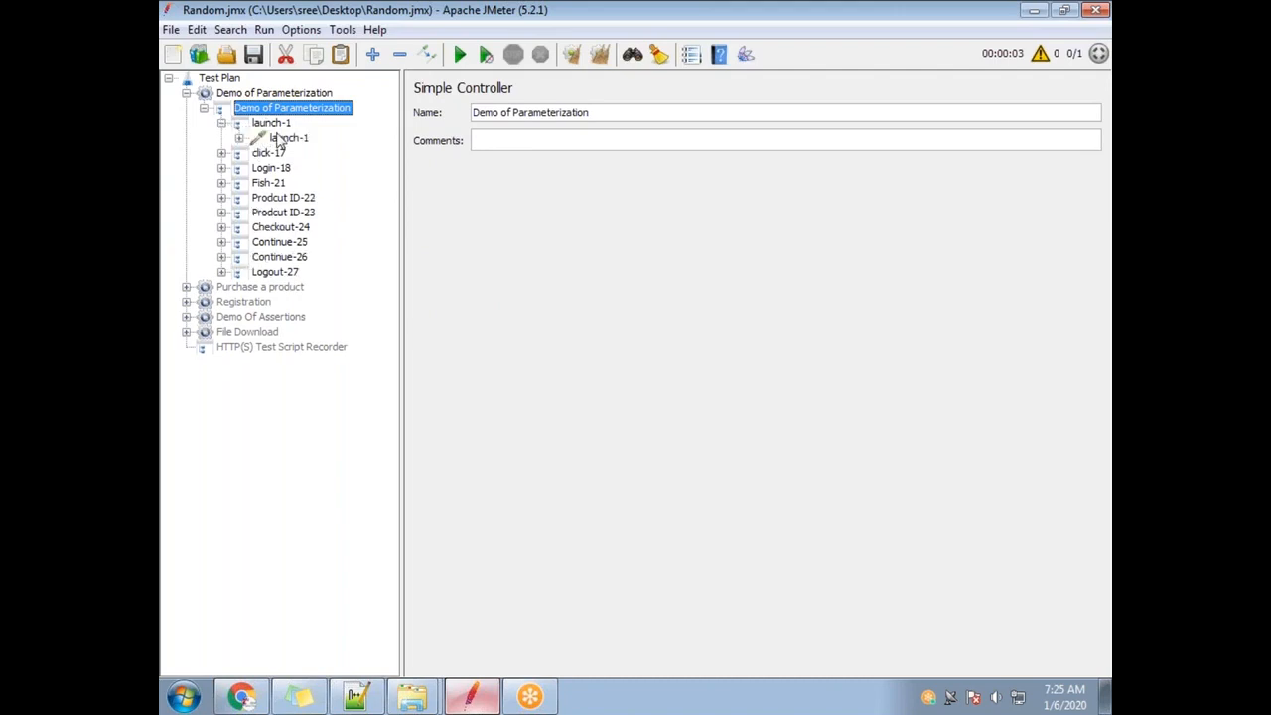
left_click(271, 126)
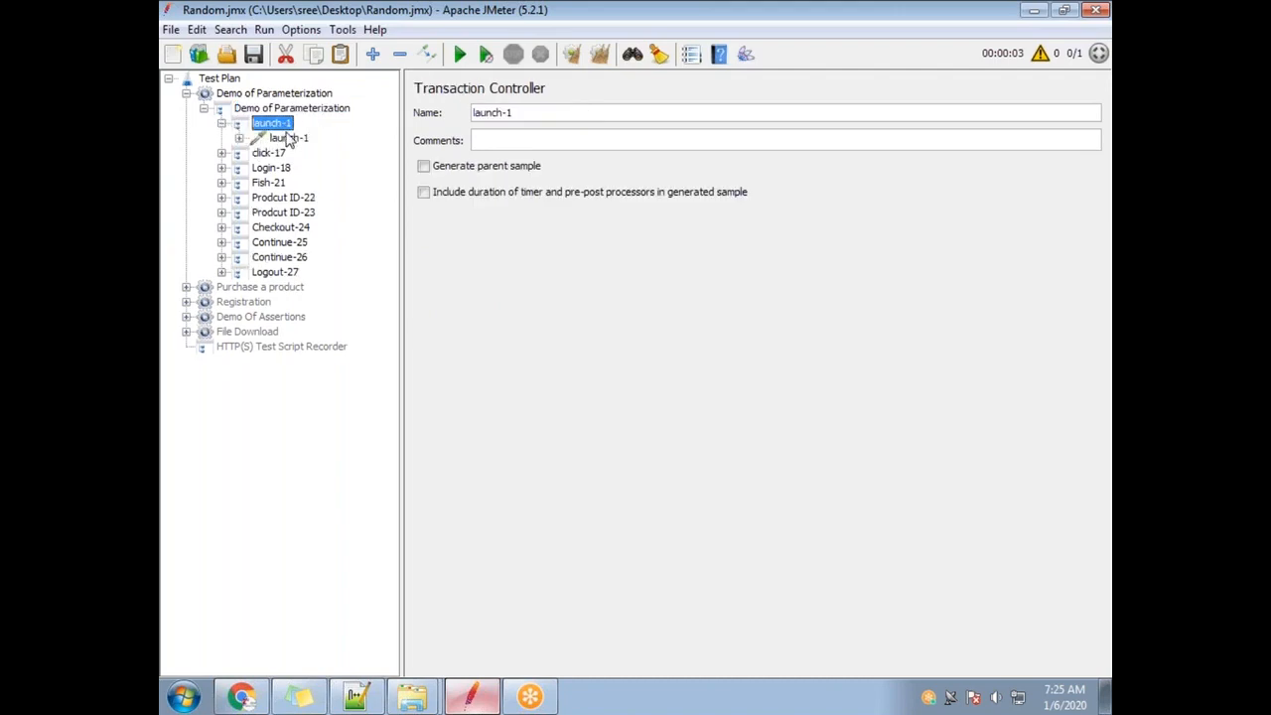
left_click(290, 139)
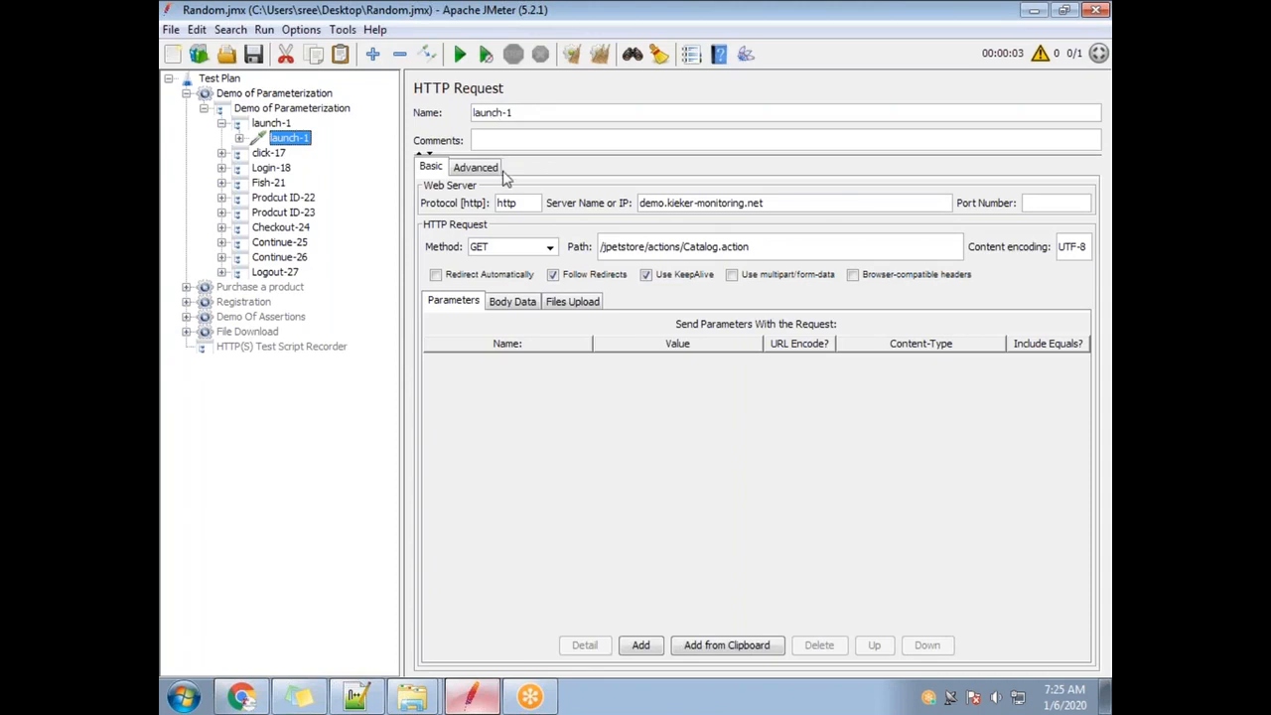
left_click(268, 109)
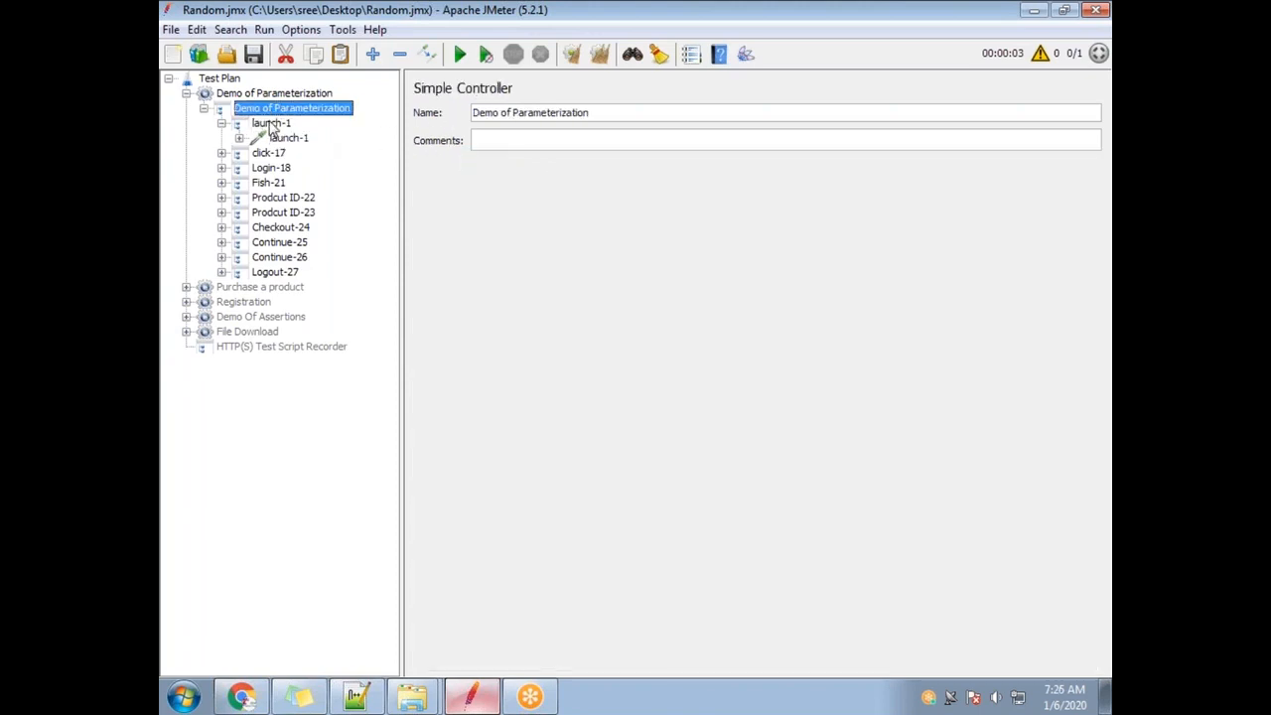
left_click(270, 123)
Move launch-1 through Logout-27 directly under the Demo of Parameterization thread group.
left_click(220, 123)
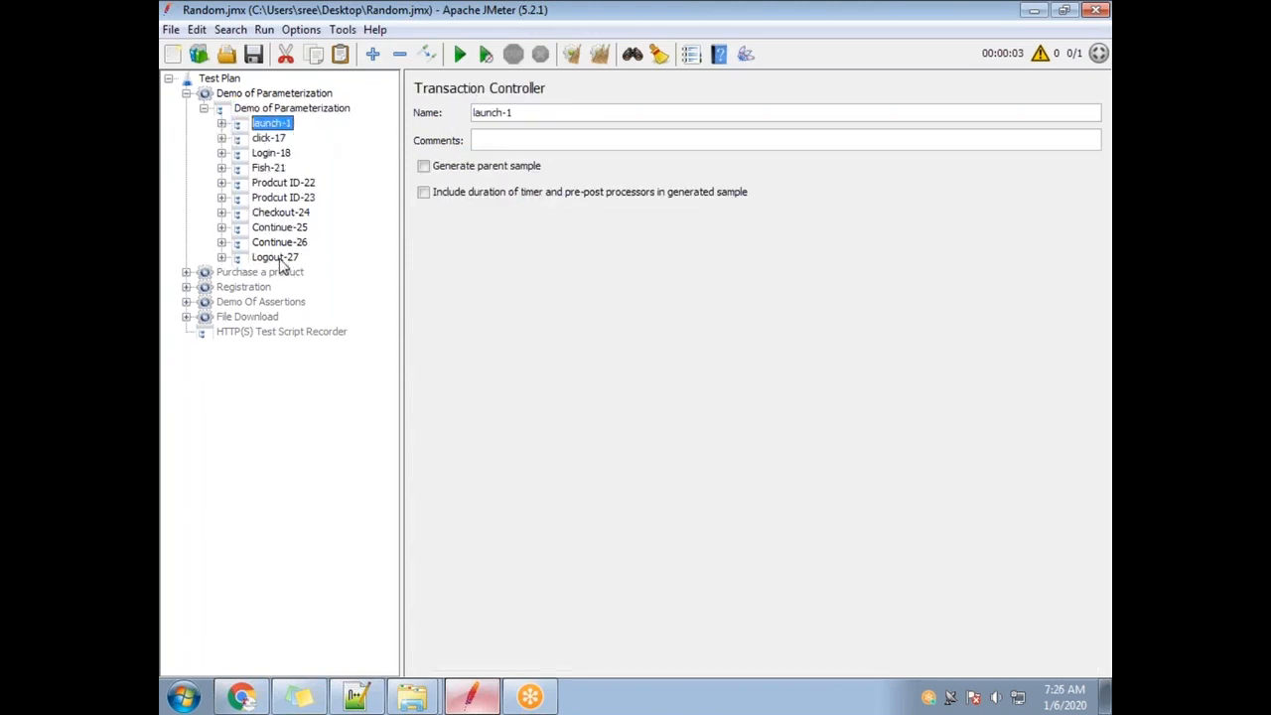
left_click(282, 259, "shift")
left_click_drag(276, 109, 277, 114)
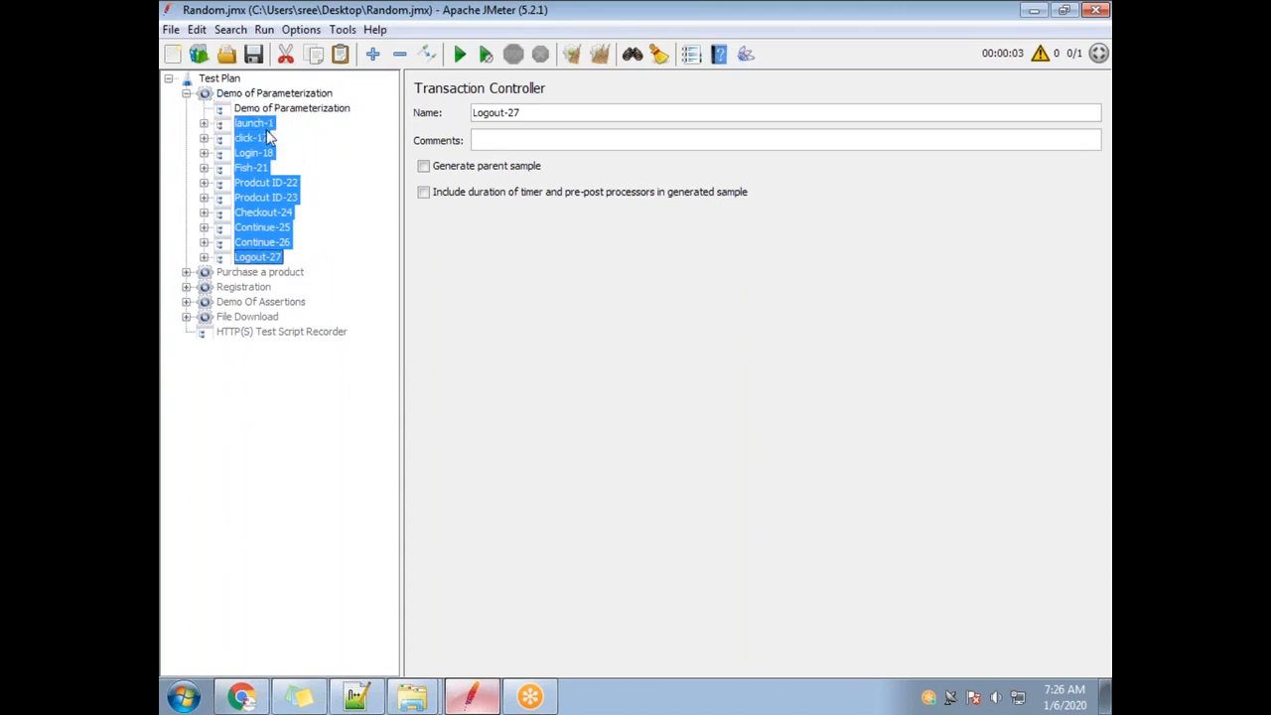
Delete the empty simple controller and reselect the thread group's name.
left_click(278, 109)
key("Delete")
left_click(602, 374)
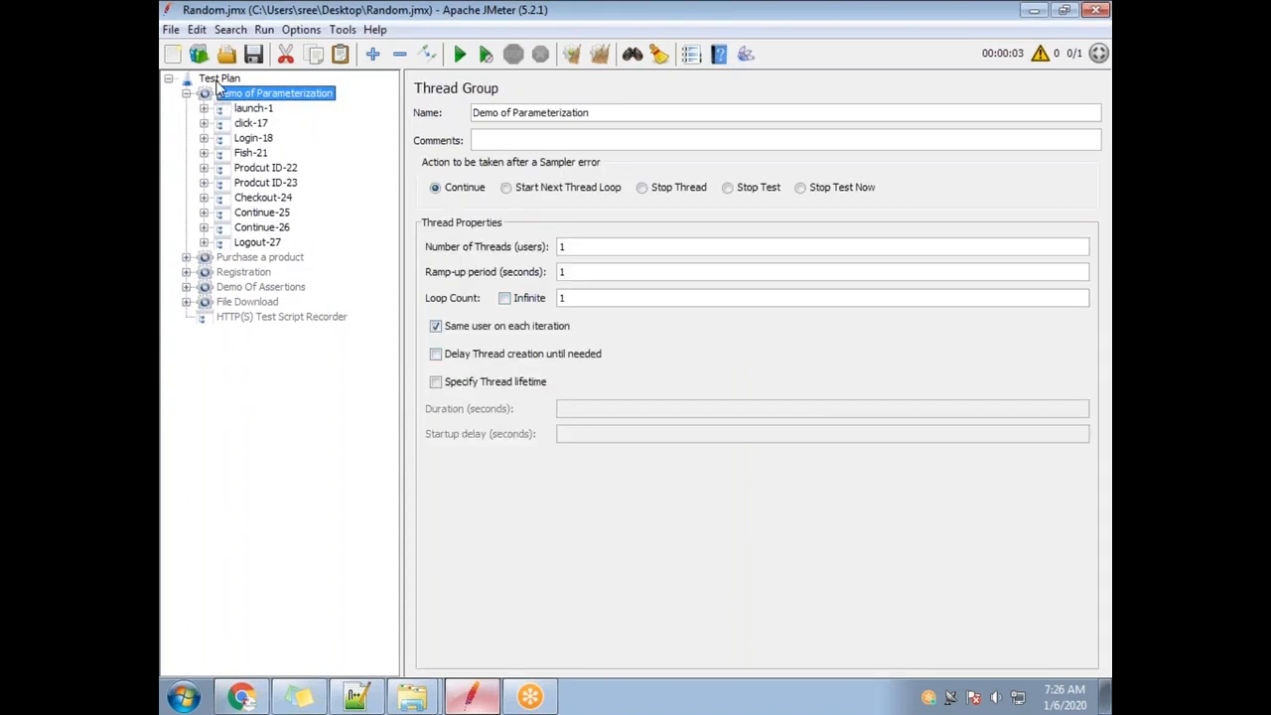
left_click(217, 79)
left_click(260, 94)
left_click_drag(482, 118, 617, 114)
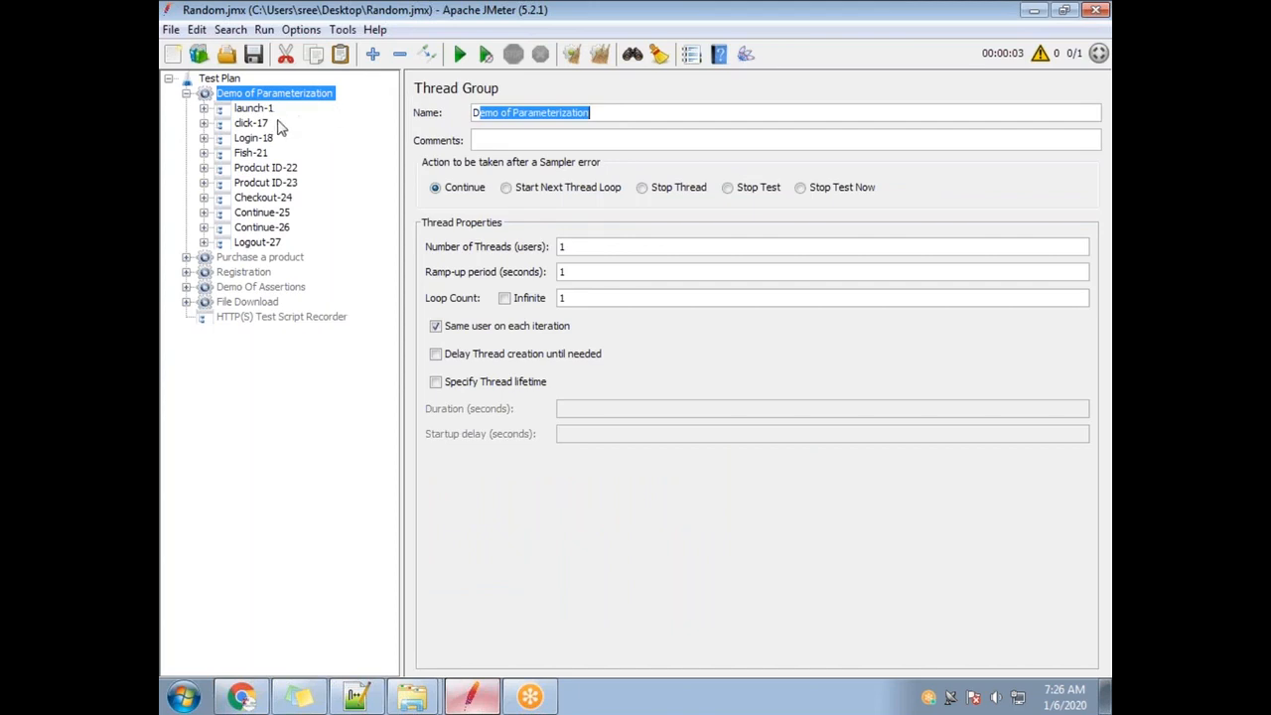
Inspect the launch-1, click-17, Login-18 and Login-19 HTTP requests, including login username and password.
left_click(214, 116)
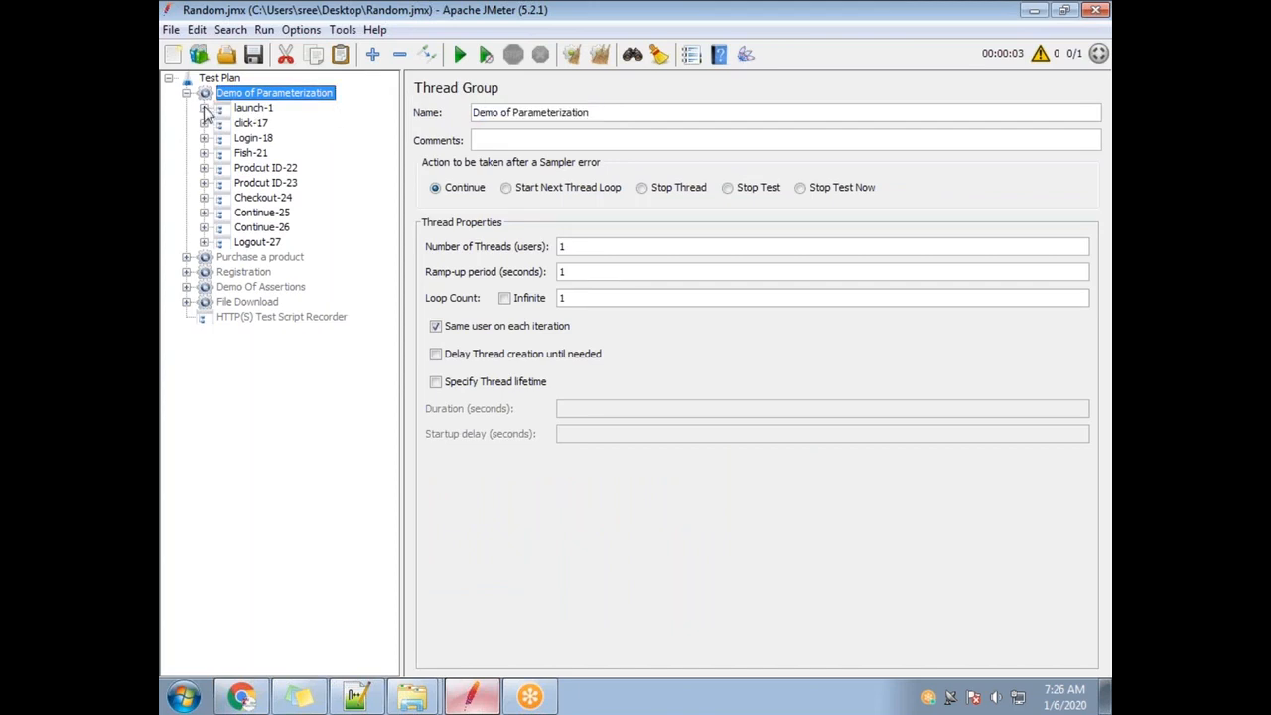
left_click(204, 108)
left_click(266, 123)
left_click(204, 138)
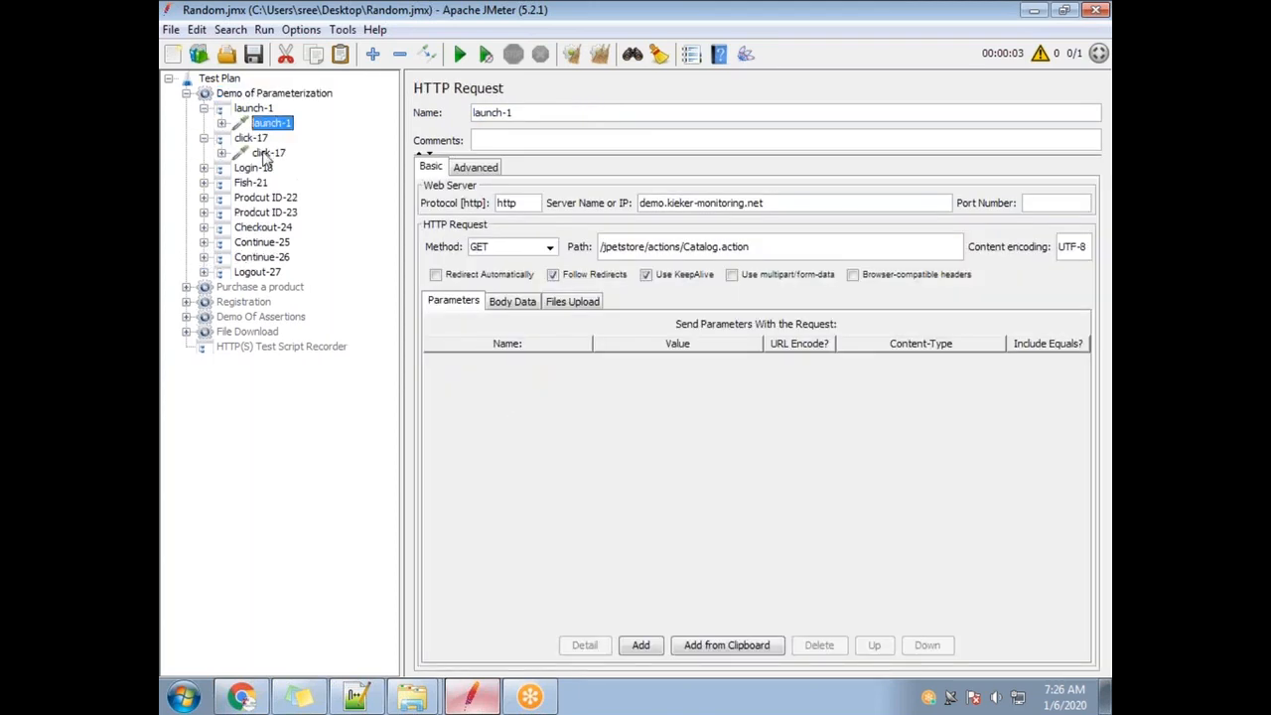
left_click(266, 153)
left_click(203, 167)
left_click(278, 184)
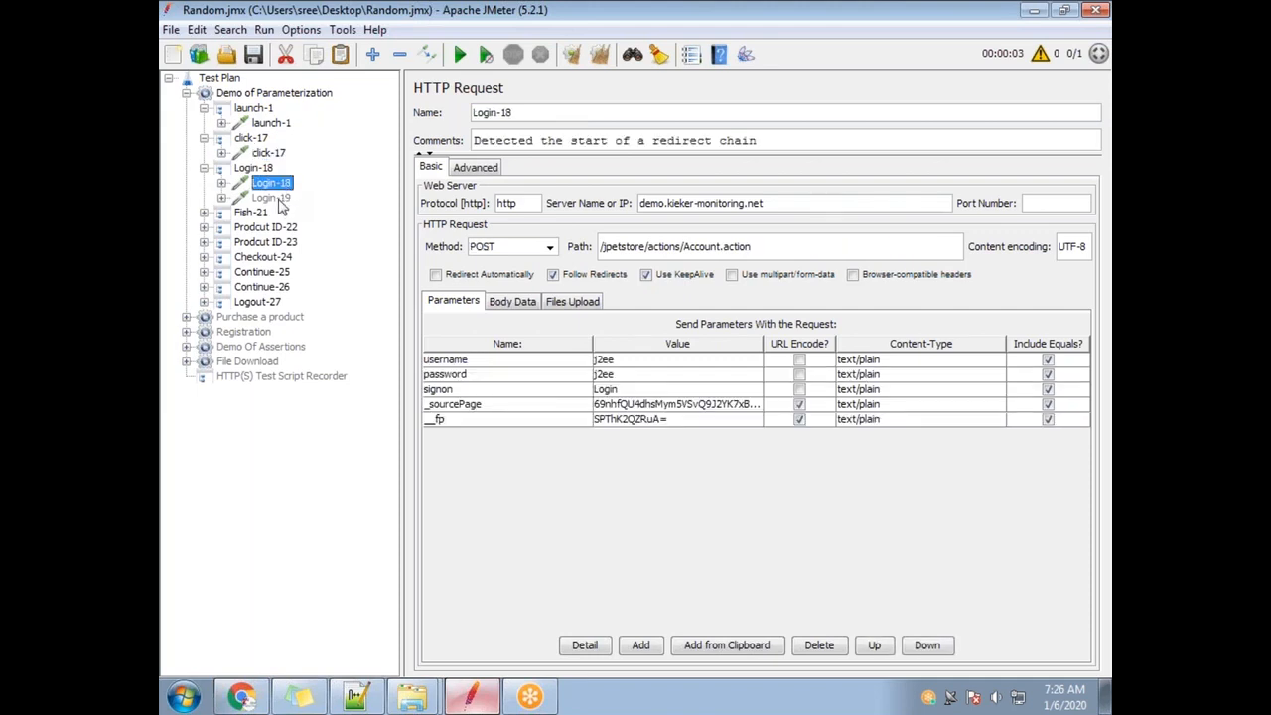
left_click(274, 198)
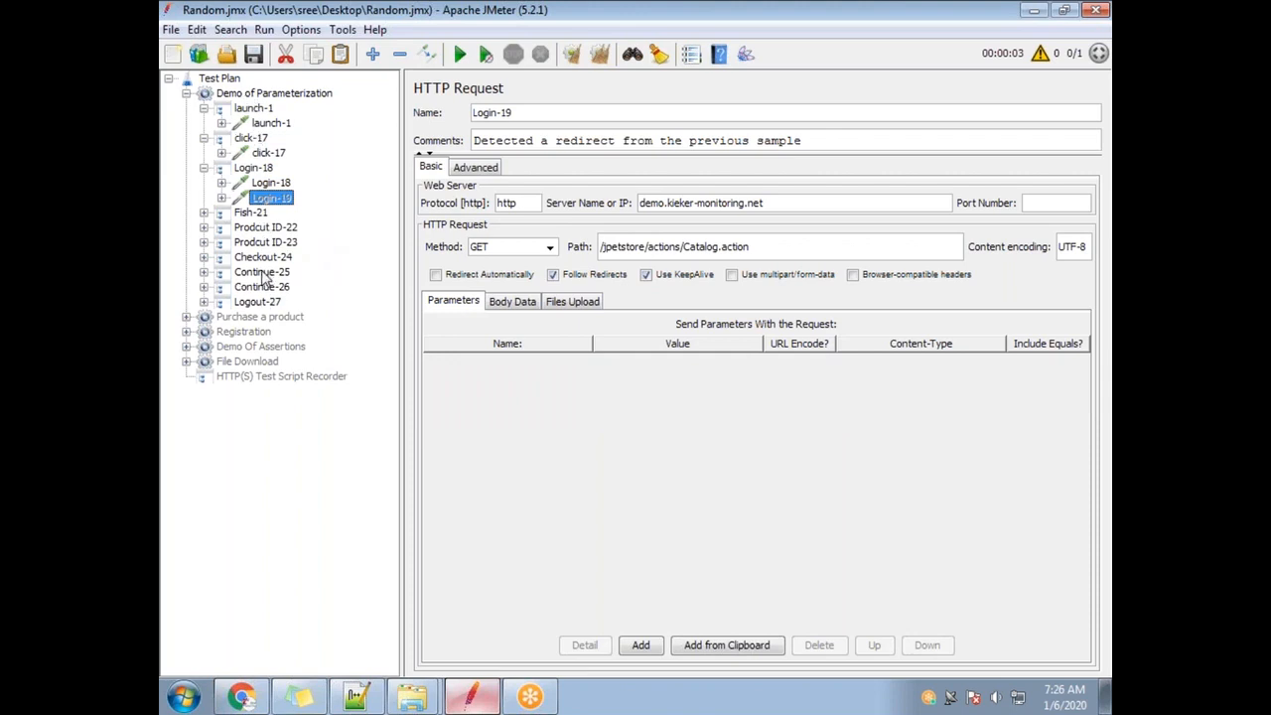
left_click(252, 213)
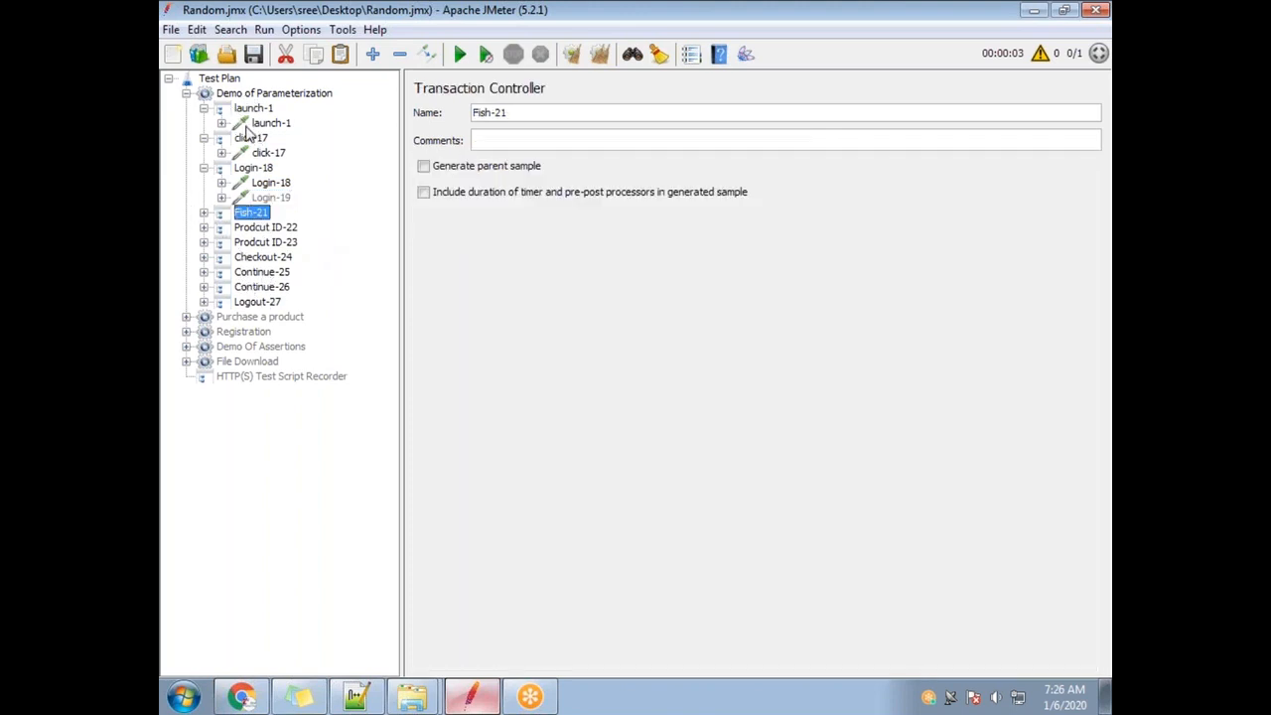
Disable steps Fish-21 through Continue-26.
left_click(266, 287, "shift")
right_click(262, 217)
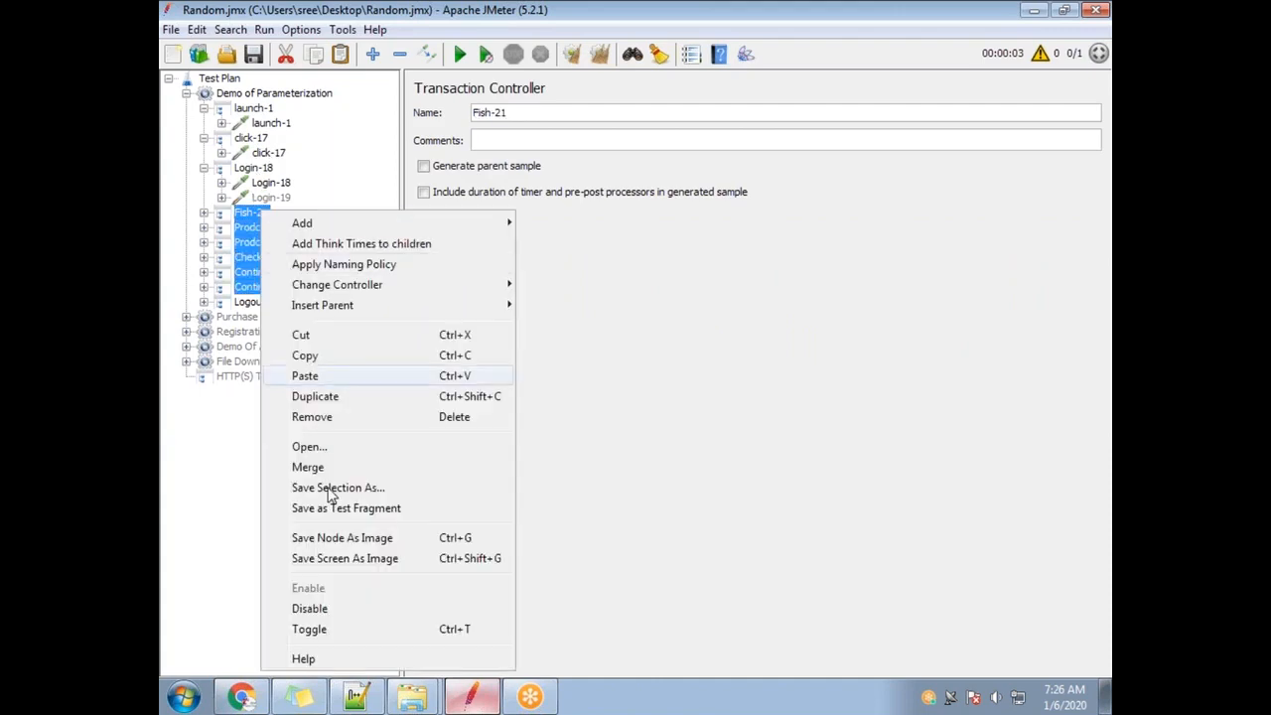
left_click(316, 608)
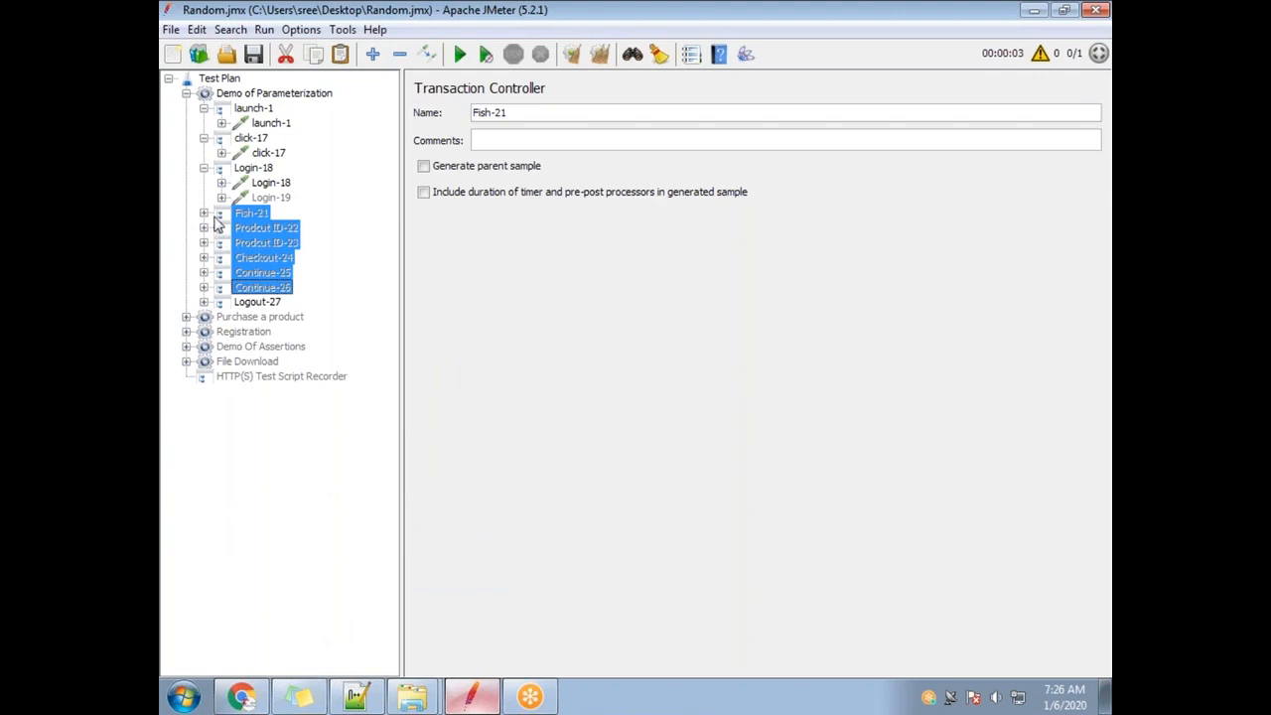
Check the still-active steps launch-1, click-17, Login-18 and Logout-27.
left_click(247, 94)
left_click(254, 108)
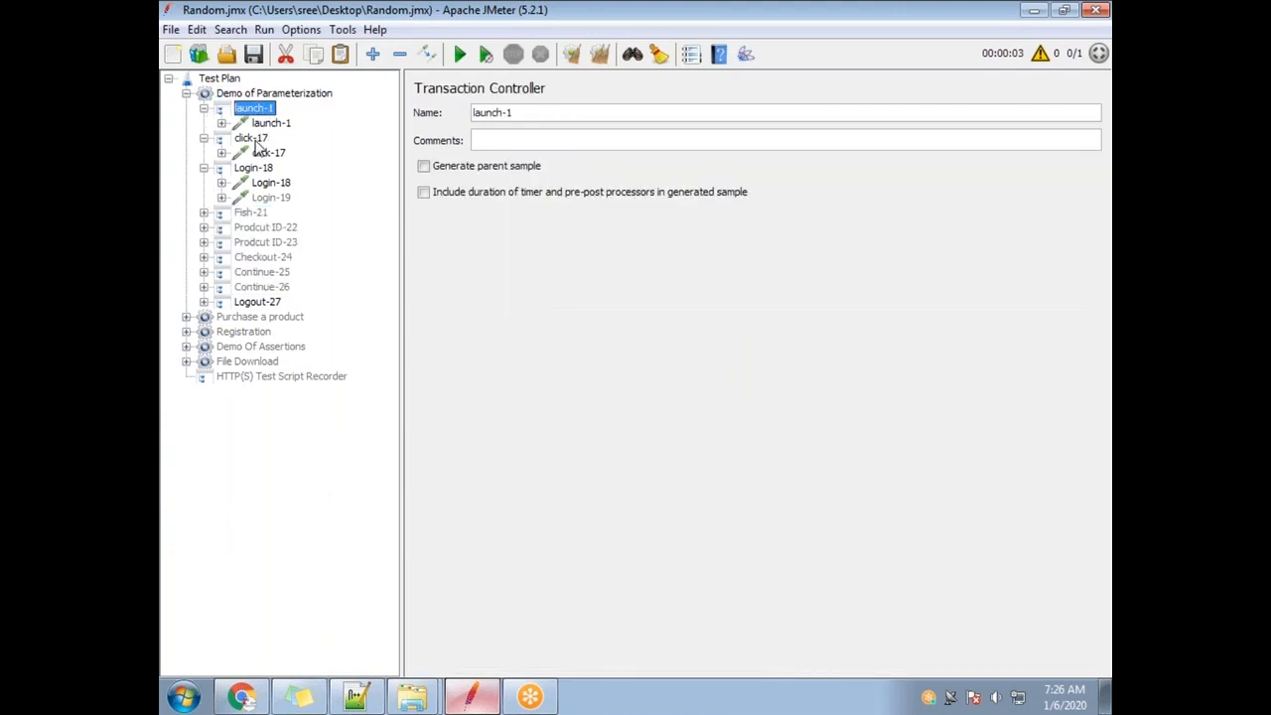
left_click(252, 139)
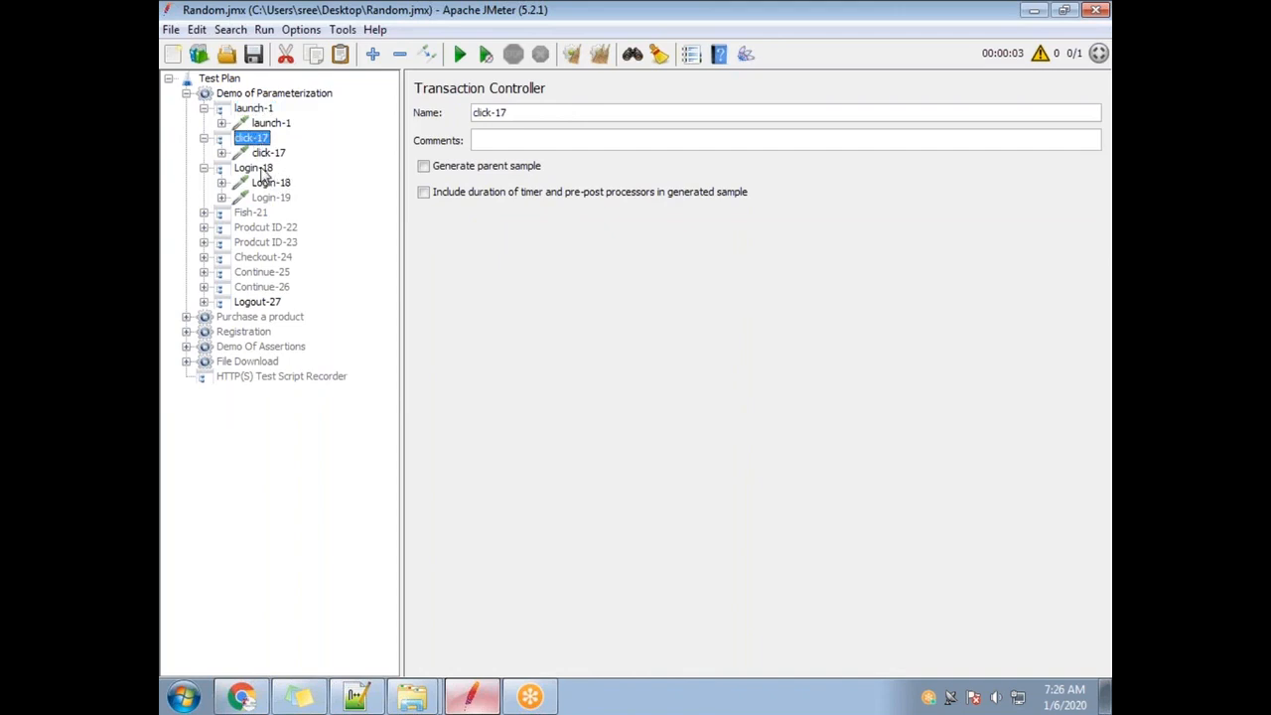
left_click(260, 169)
left_click(263, 306)
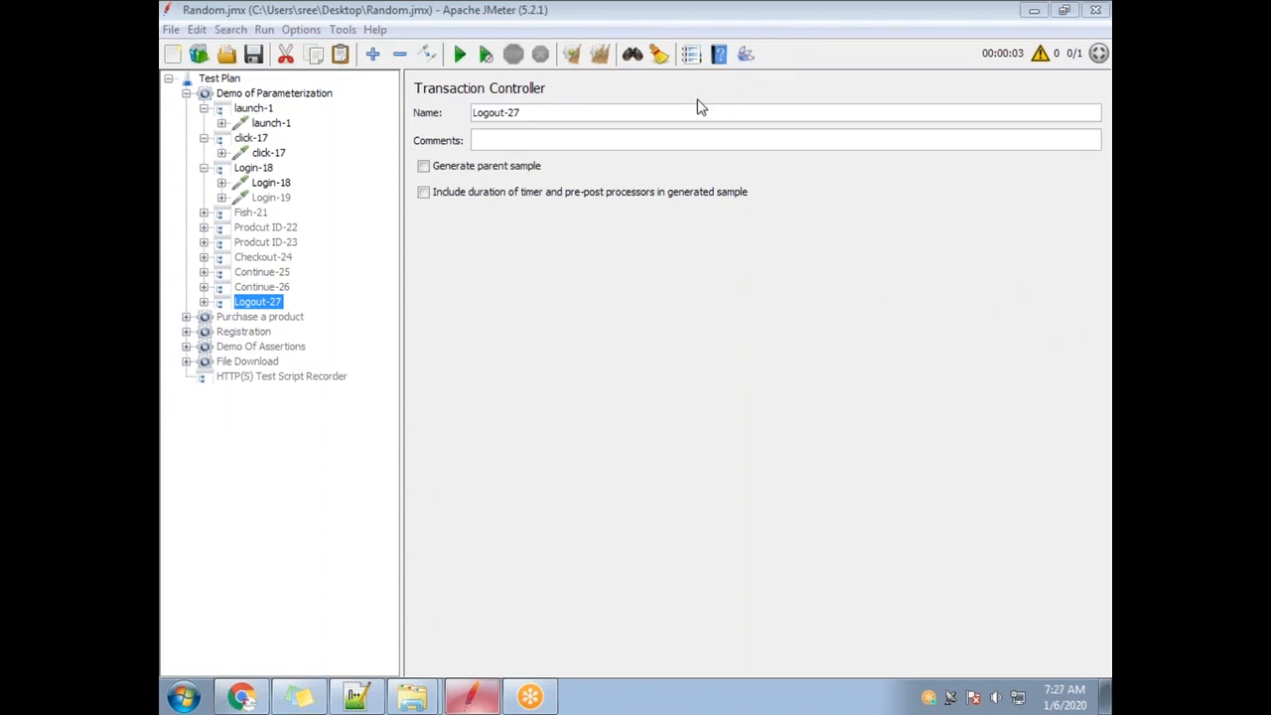
Collapse and re-expand the Demo of Parameterization thread group, folding Login-18 and launch-1.
left_click(186, 93)
left_click(220, 78)
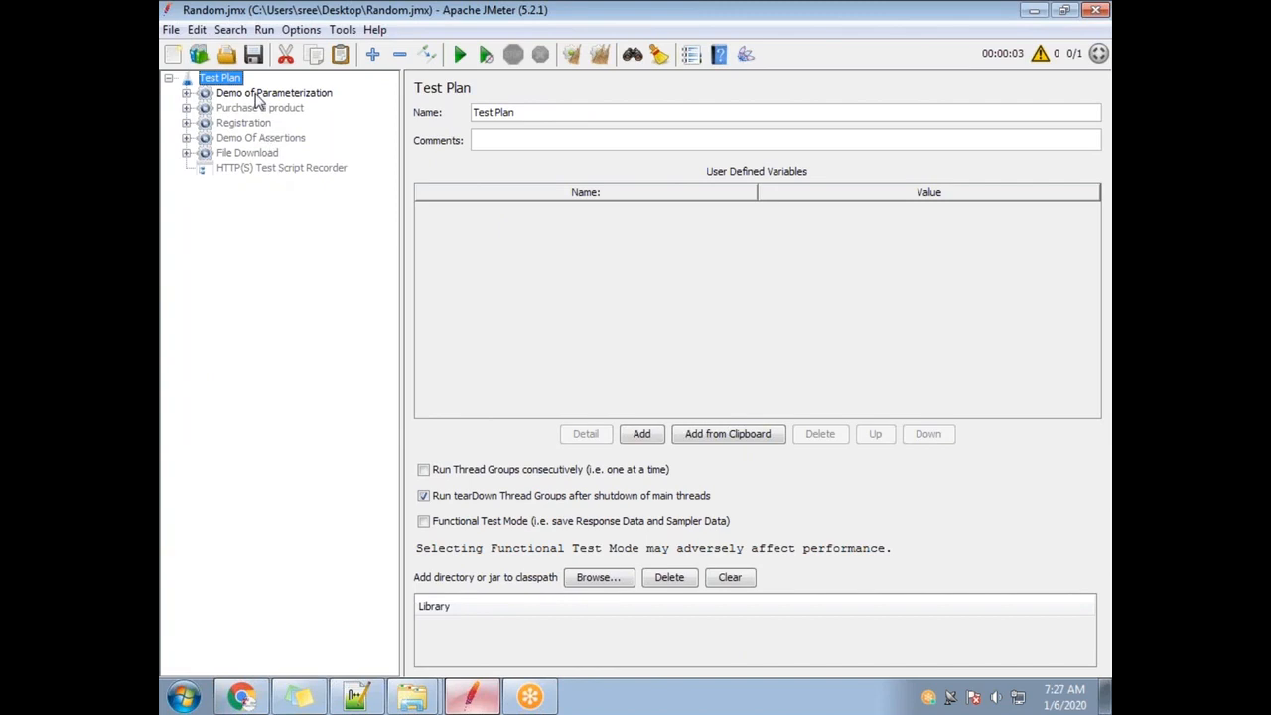
left_click(257, 94)
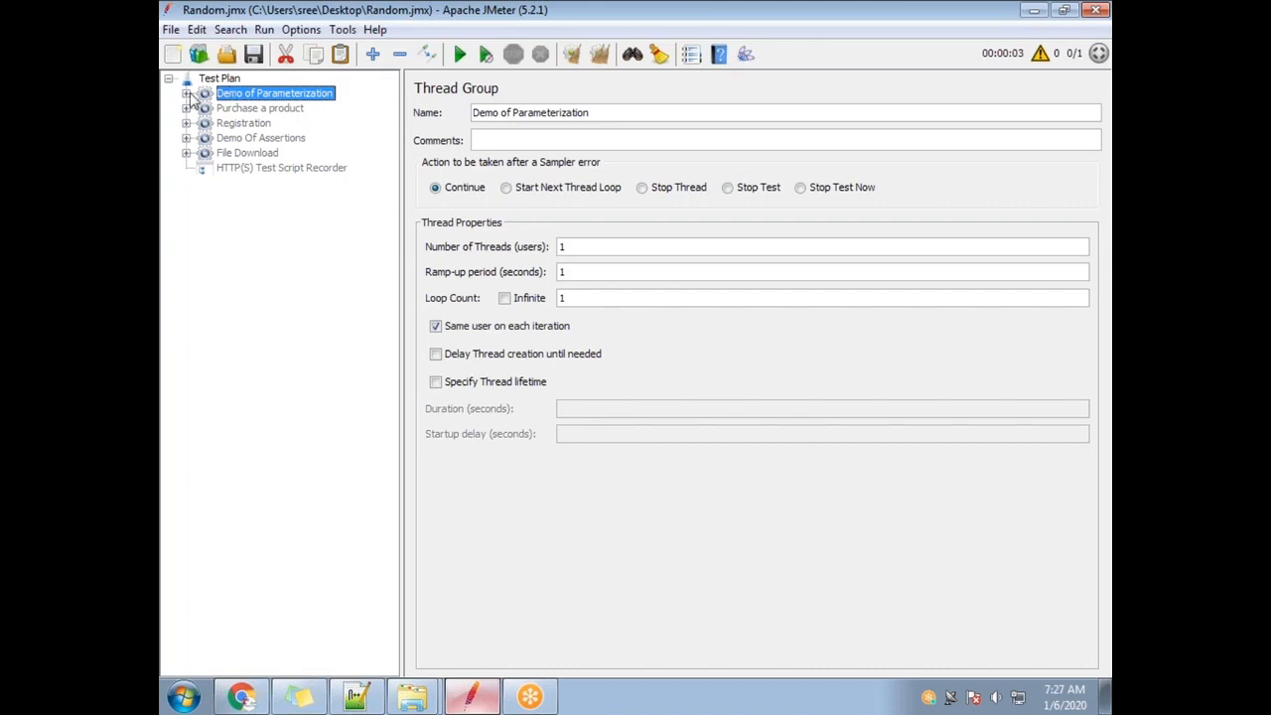
left_click(186, 93)
left_click(204, 152)
left_click(203, 153)
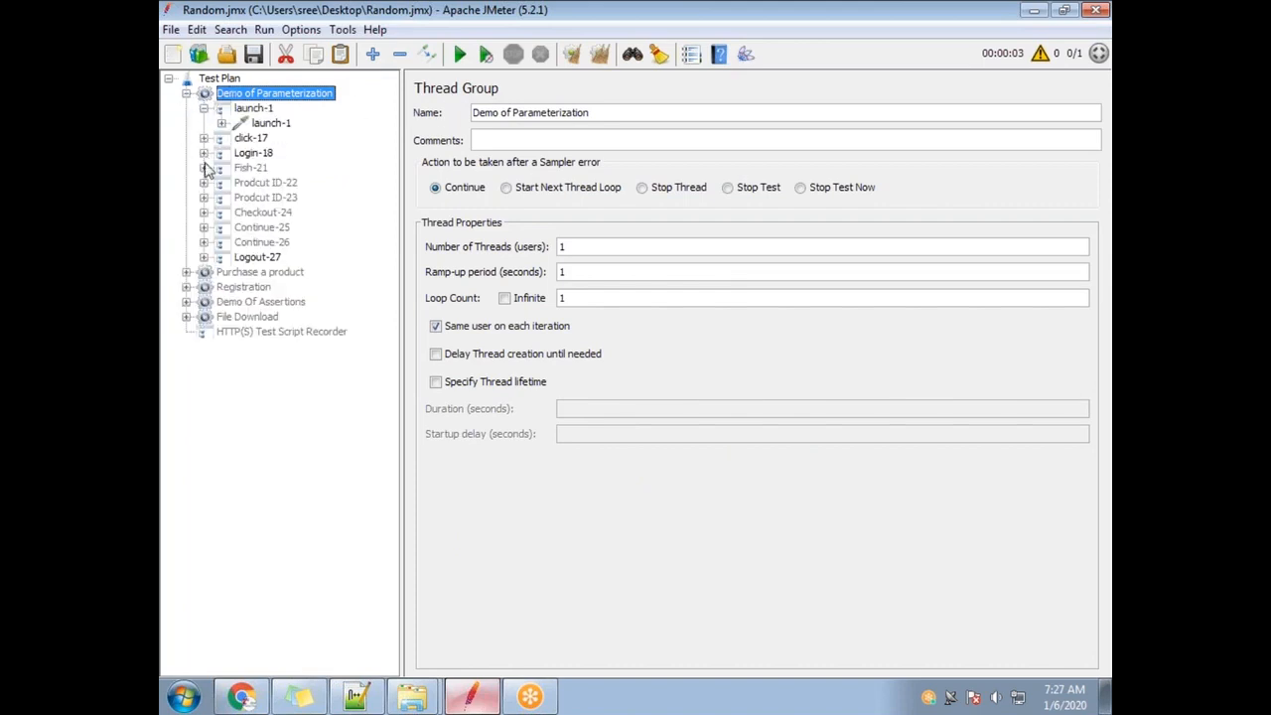
left_click(204, 108)
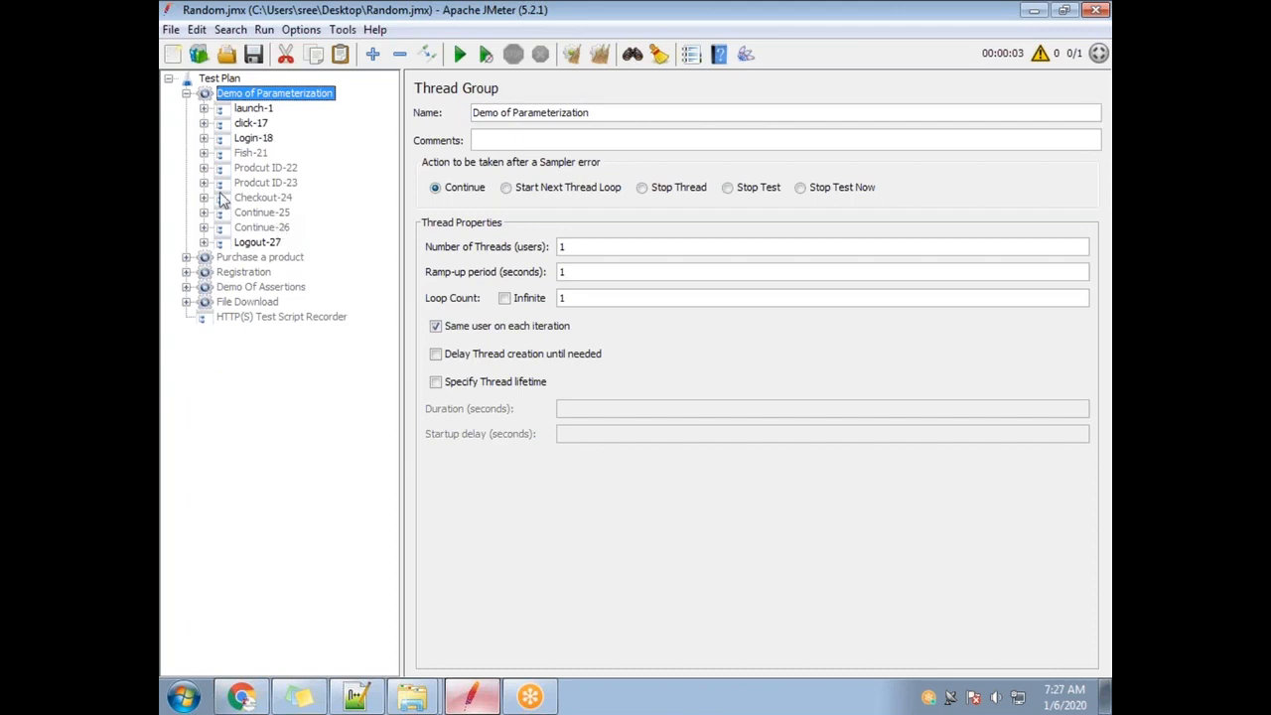
Recheck the active launch-1, click-17, Login-18 and Logout-27 steps.
left_click(254, 108)
left_click(252, 123)
left_click(254, 139)
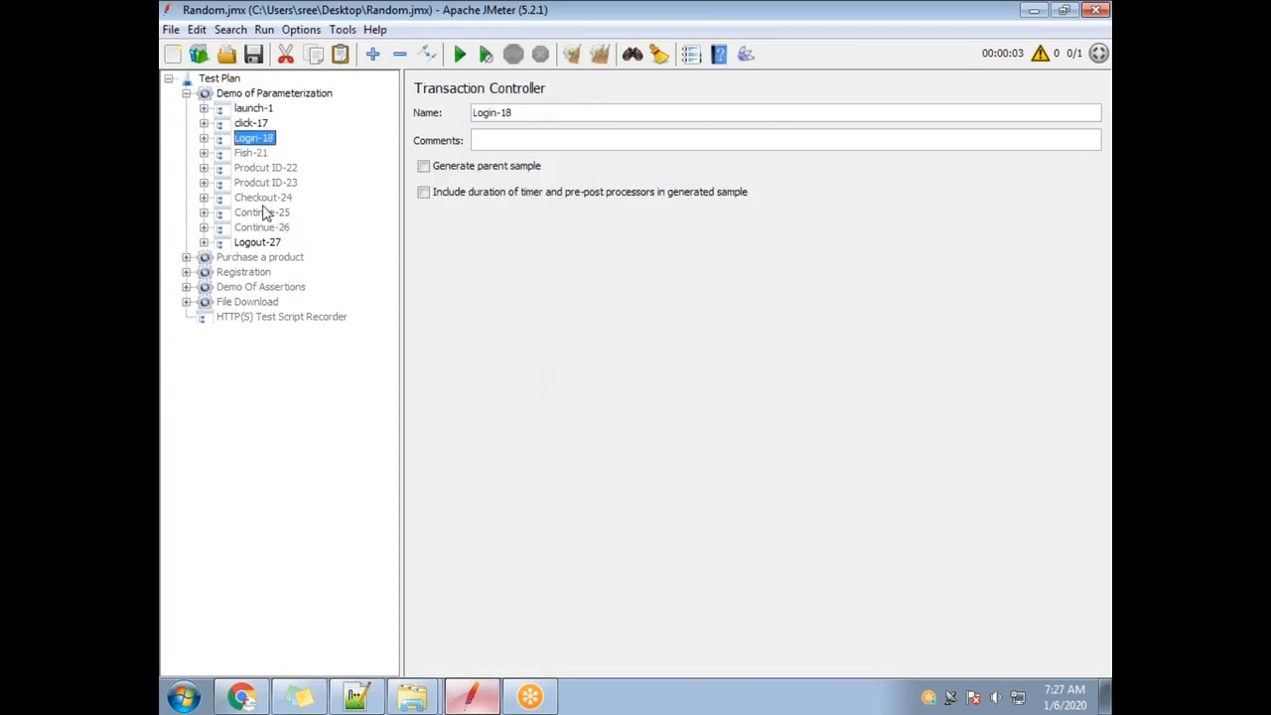
left_click(258, 242)
left_click(260, 93)
left_click(251, 108)
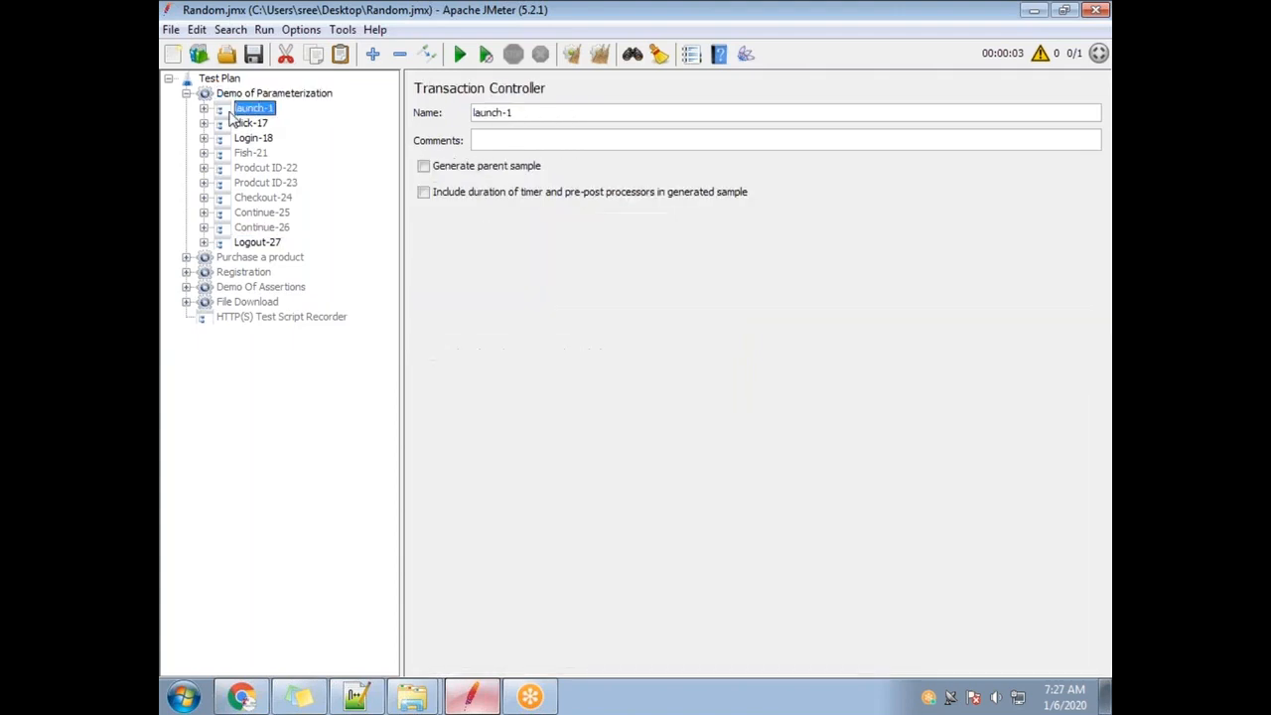
Expand launch-1 and click-17 and show the click-17 HTTP request details.
left_click(203, 108)
left_click(253, 123)
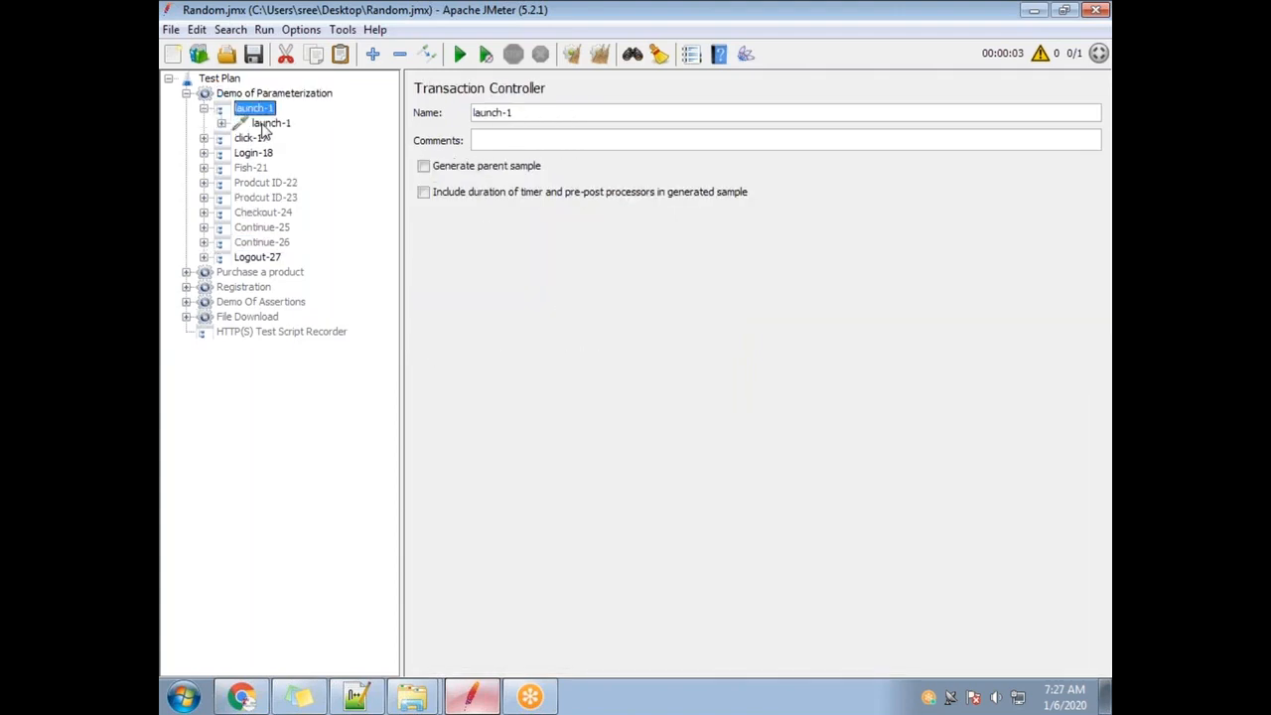
left_click(205, 138)
left_click(251, 138)
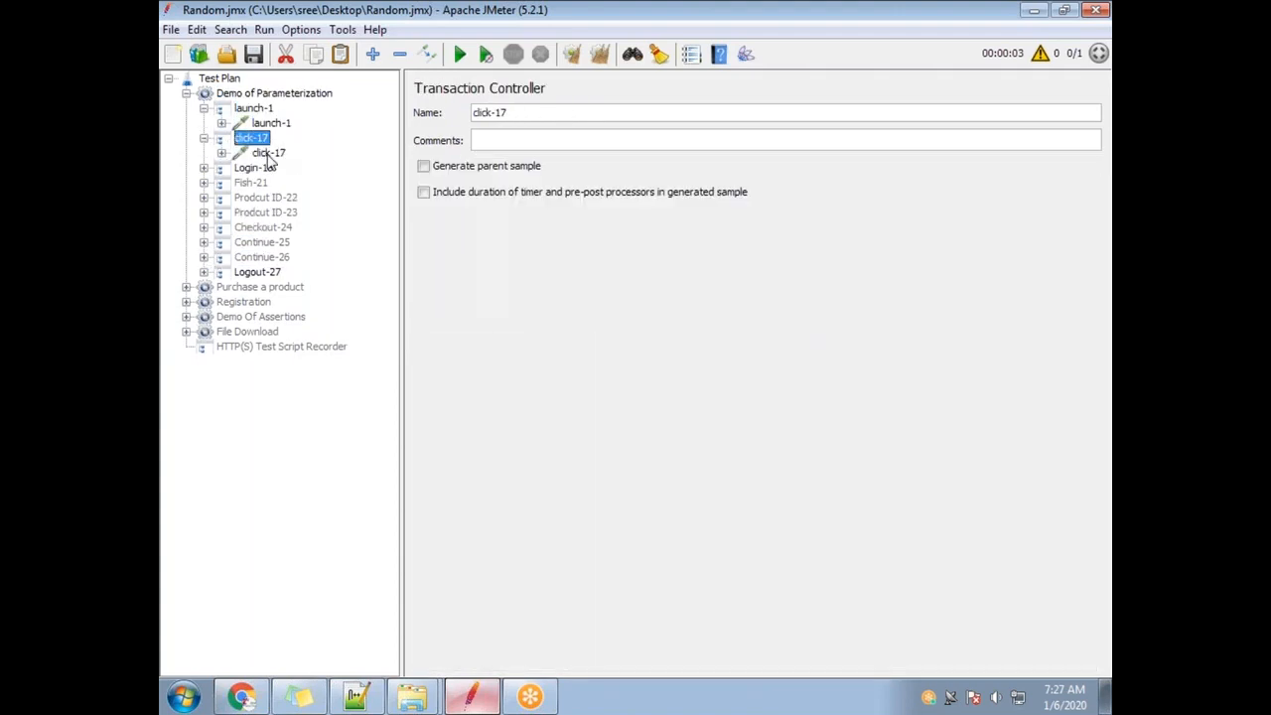
left_click(268, 153)
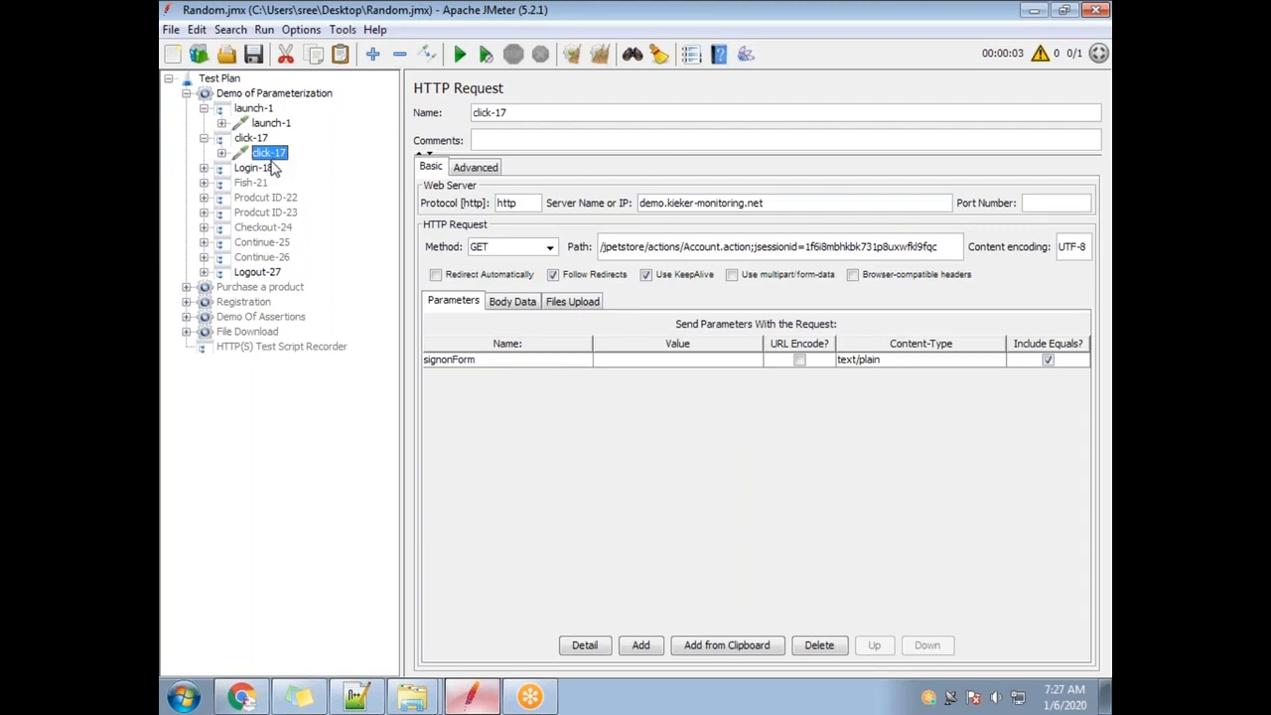
Expand the Login-18 and Logout-27 transactions and show Login-18's username, password and signon parameters.
left_click(204, 168)
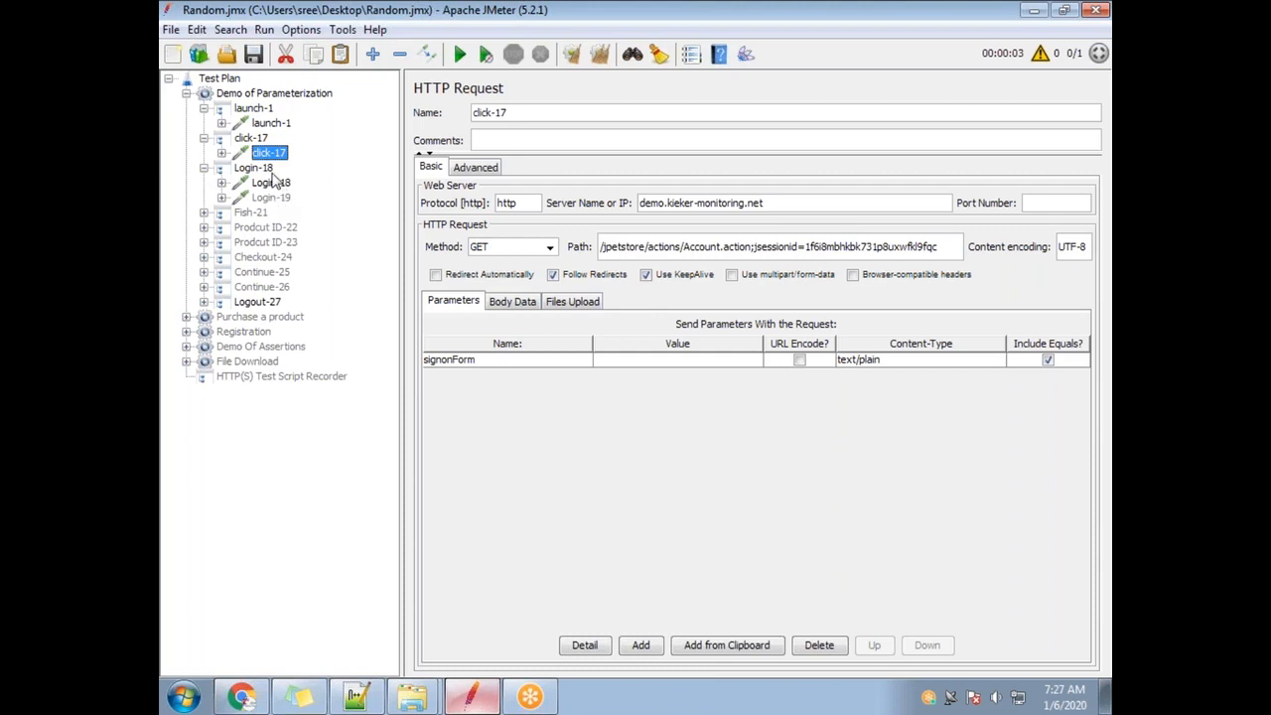
left_click(260, 168)
left_click(270, 197)
left_click(203, 302)
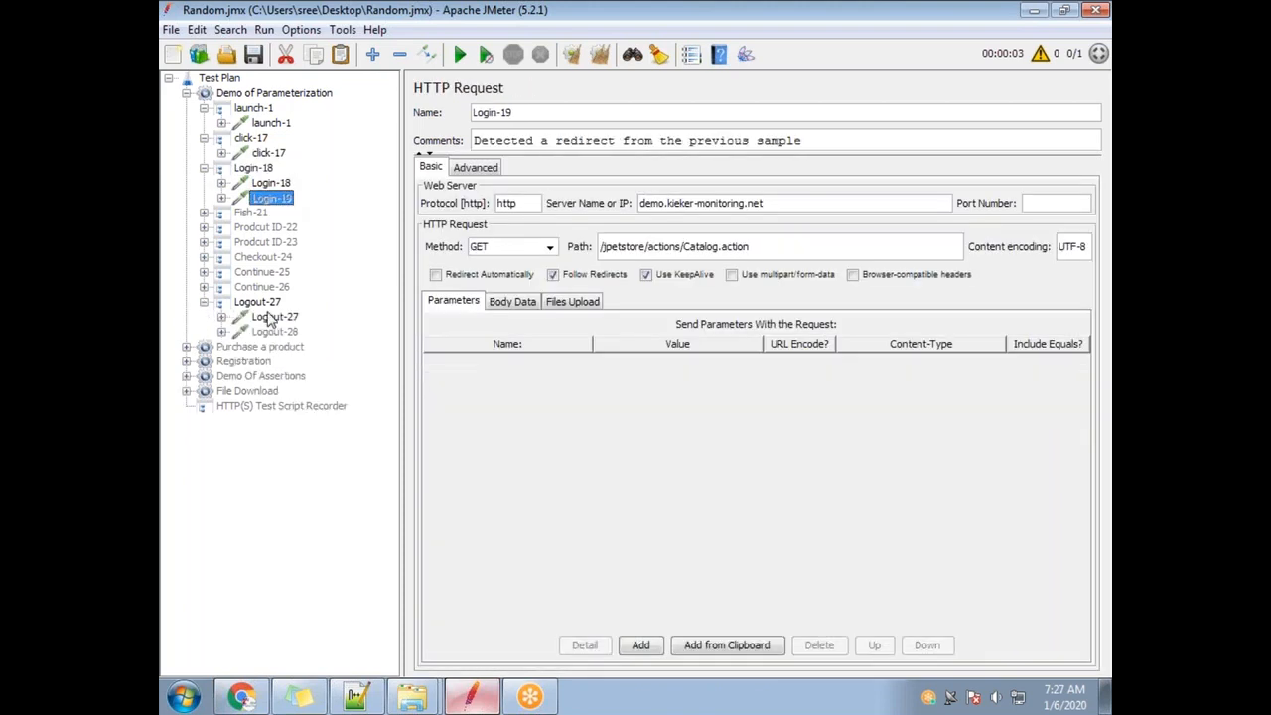
left_click(260, 302)
double_click(281, 316)
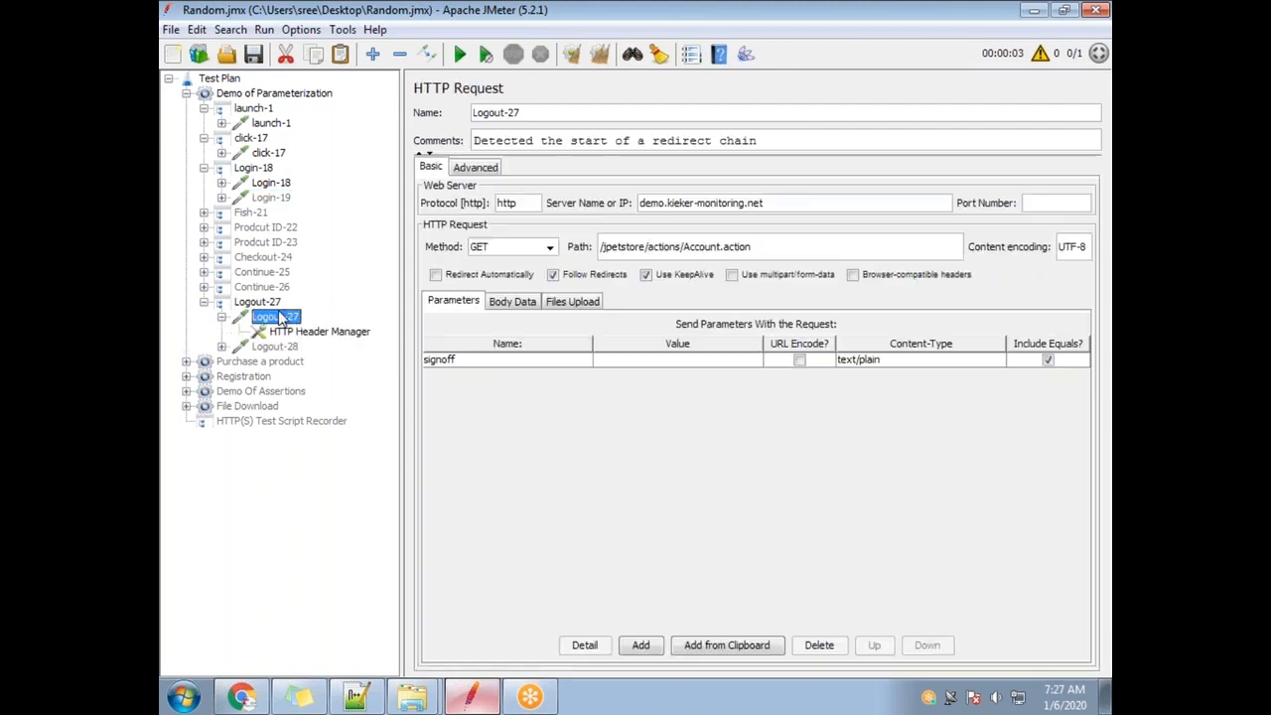
left_click(204, 302)
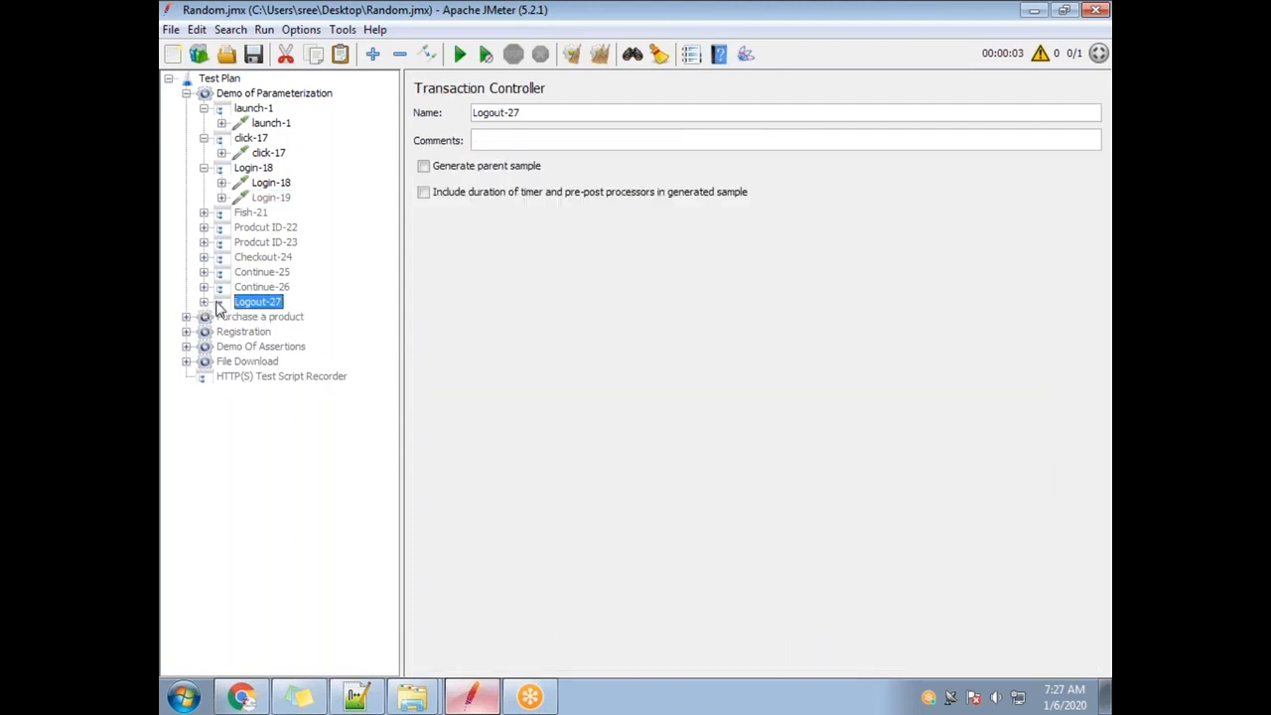
left_click(204, 302)
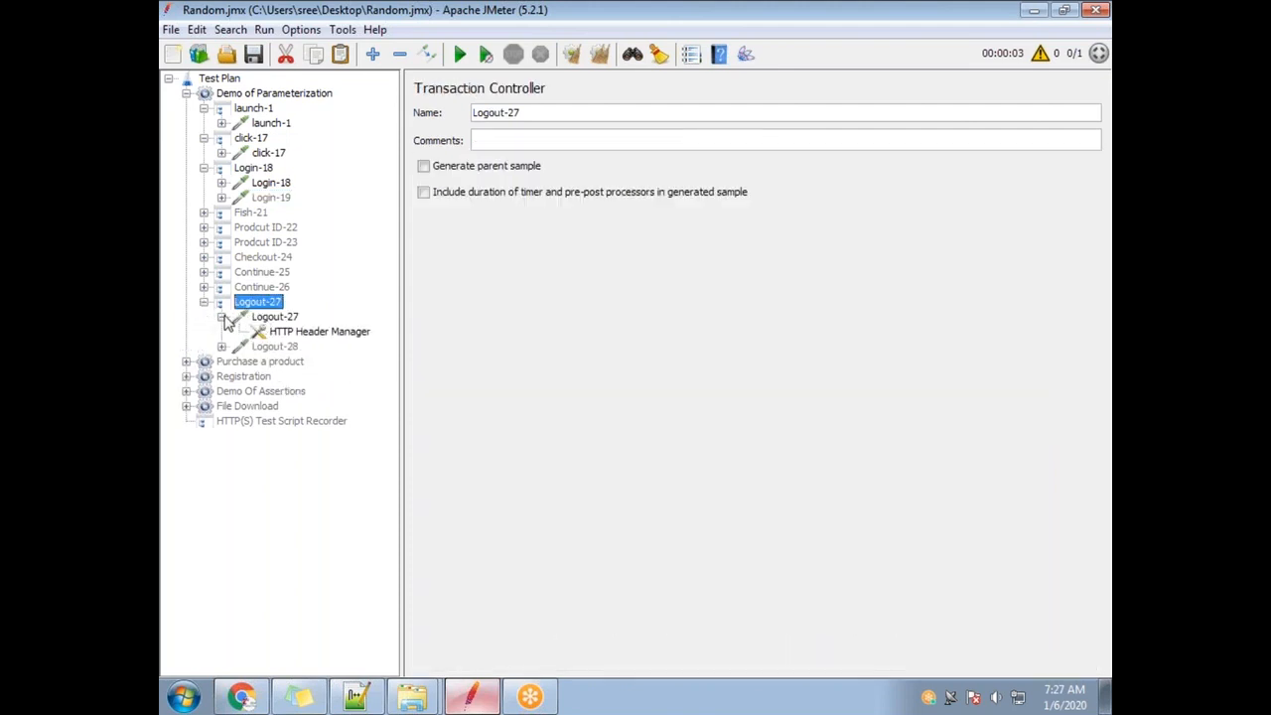
left_click(222, 316)
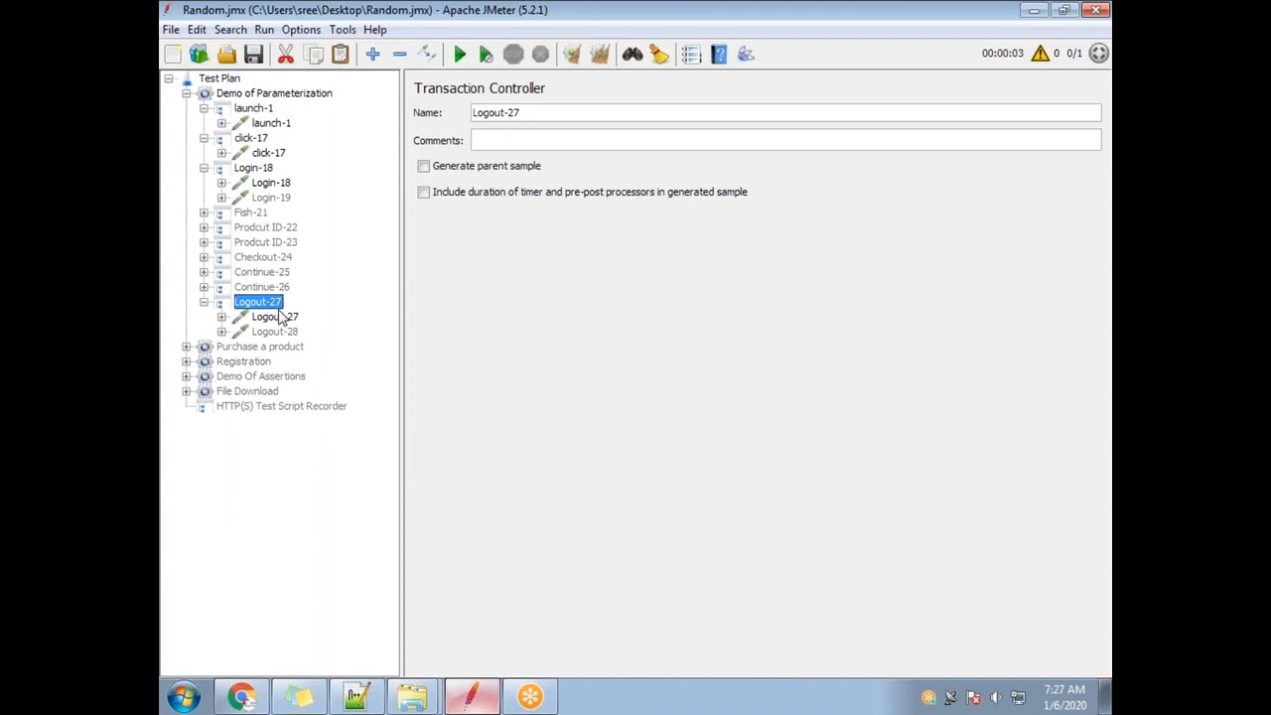
left_click(278, 185)
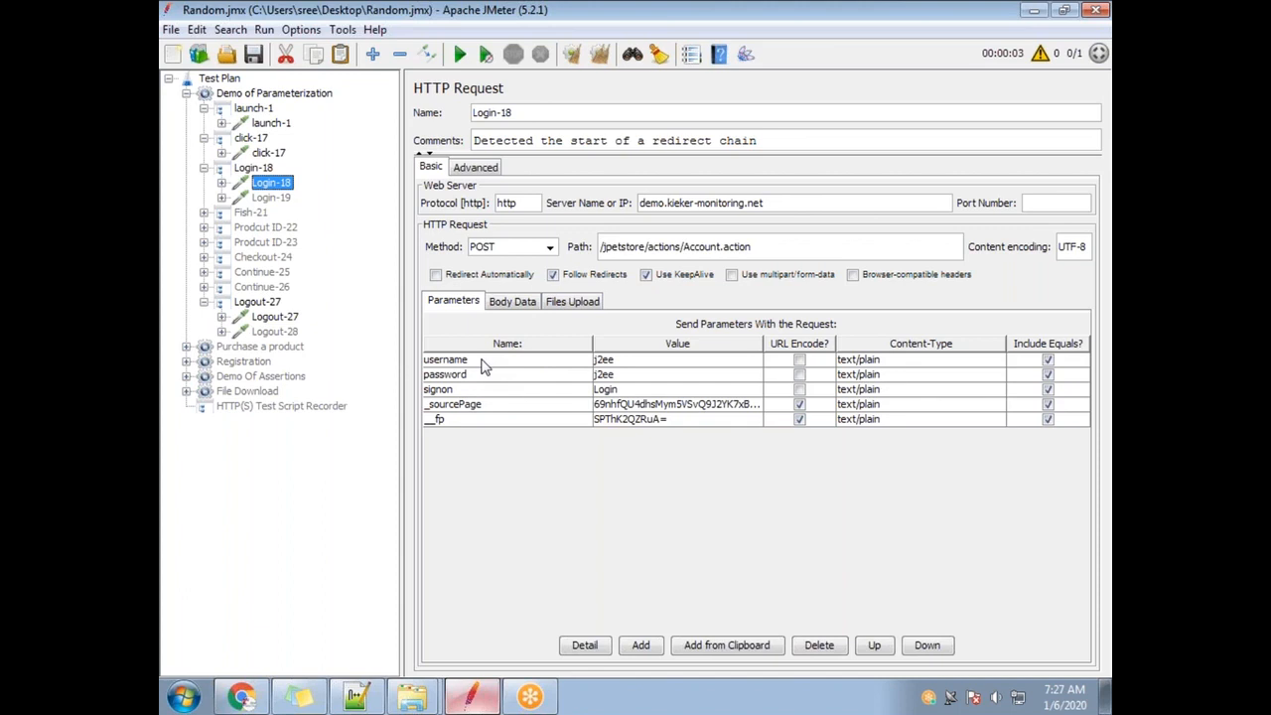
Inspect the username and password values in Login-18's Parameters table.
double_click(631, 362)
left_click_drag(642, 361, 593, 370)
double_click(635, 375)
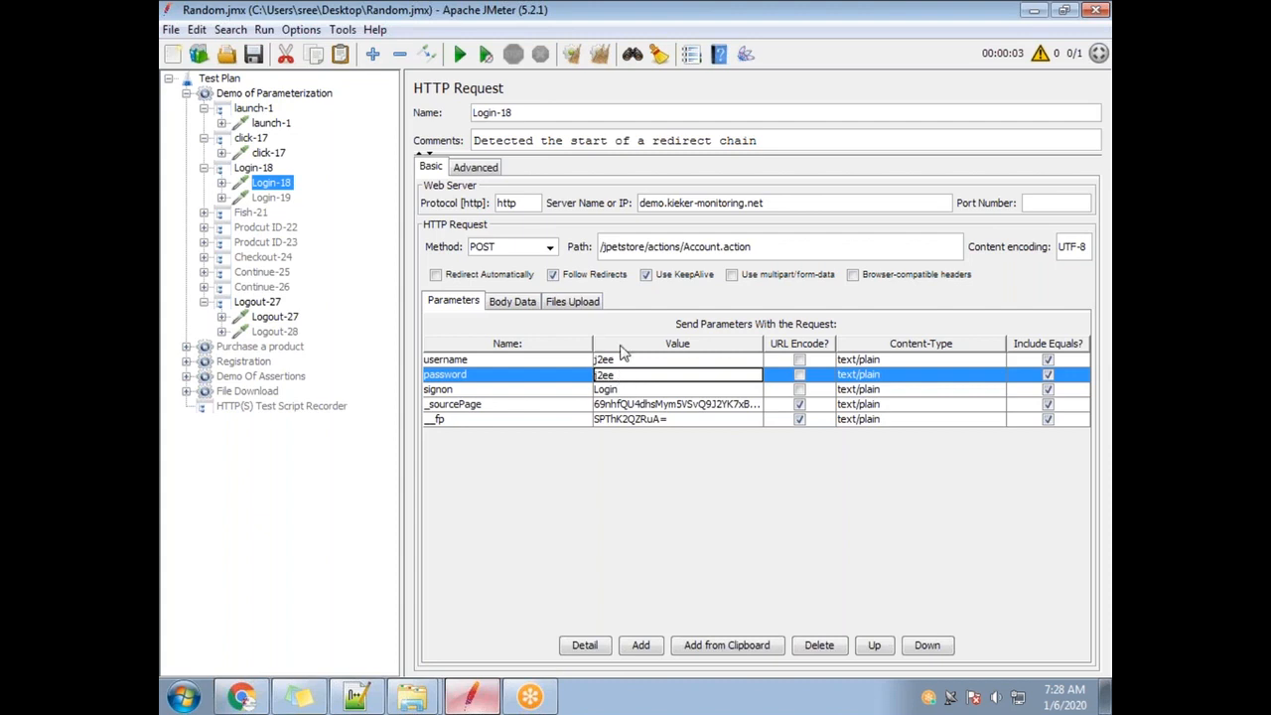
Change the Demo of Parameterization thread group's Loop Count from 1 to 2.
left_click(237, 93)
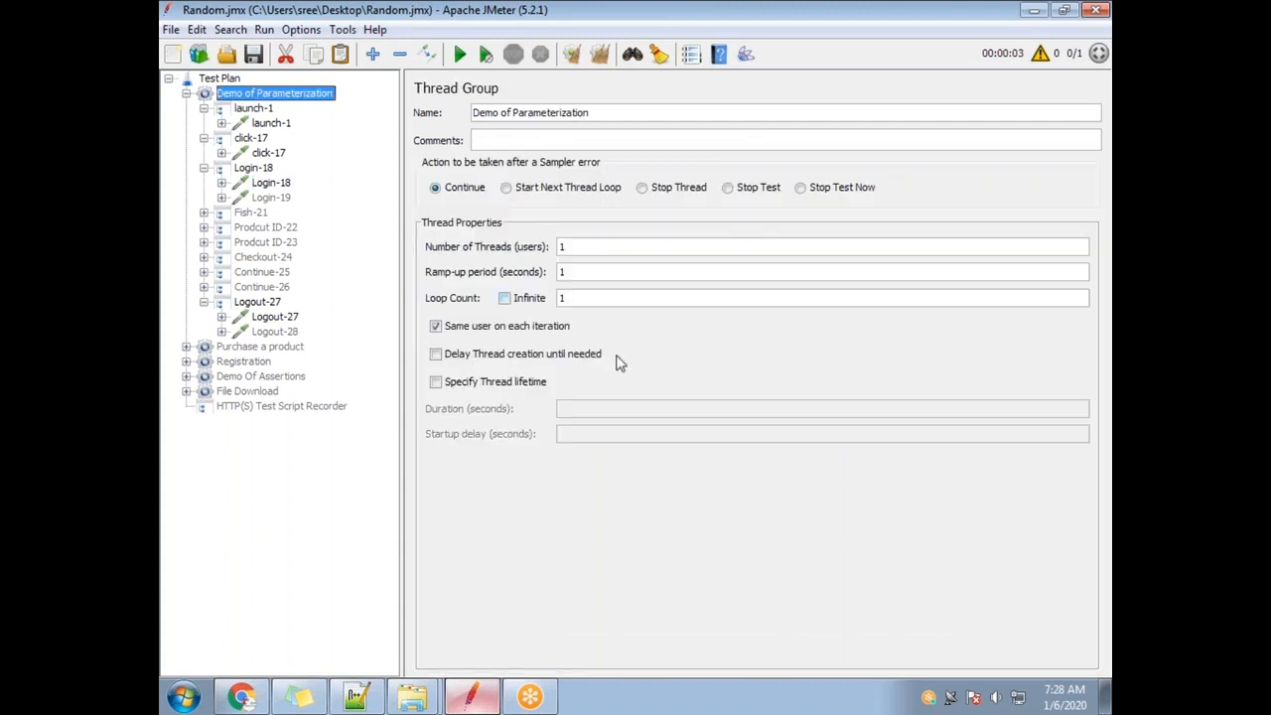
double_click(566, 298)
mouse_move(241, 698)
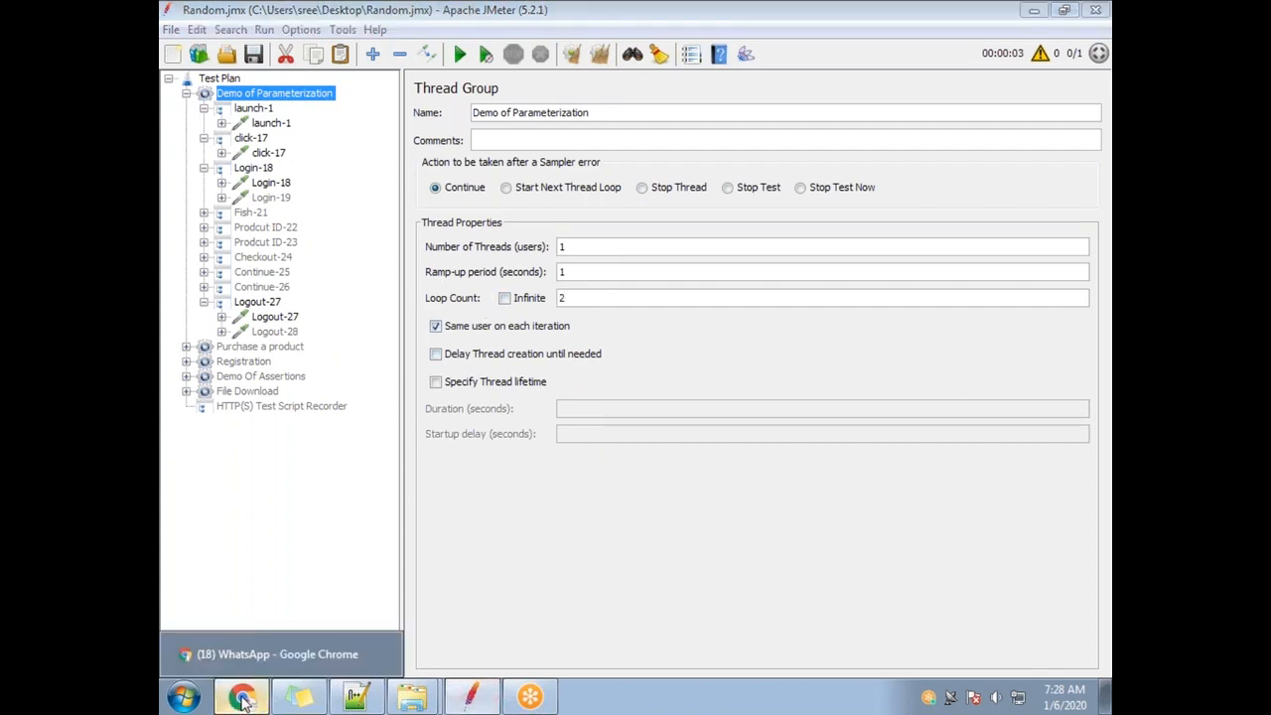
left_click(277, 654)
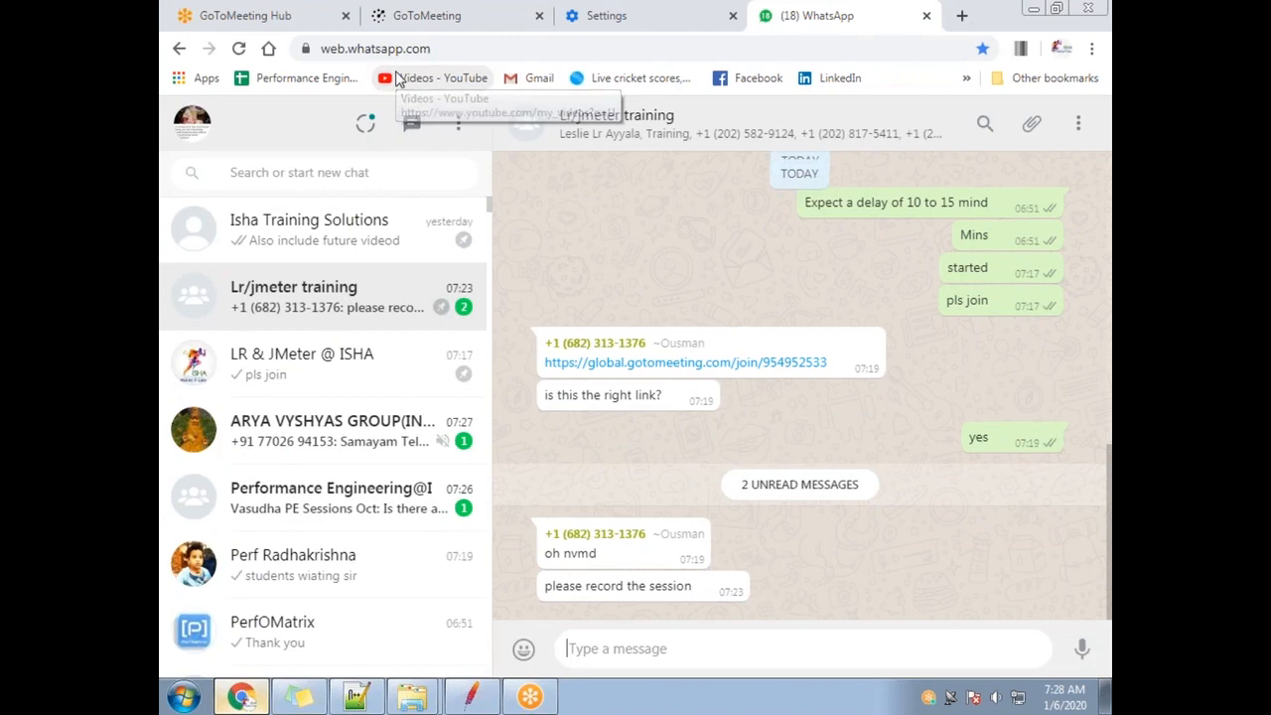
Open a new Chrome window, load the JPetStore Demo site and sign in.
key("ctrl+n")
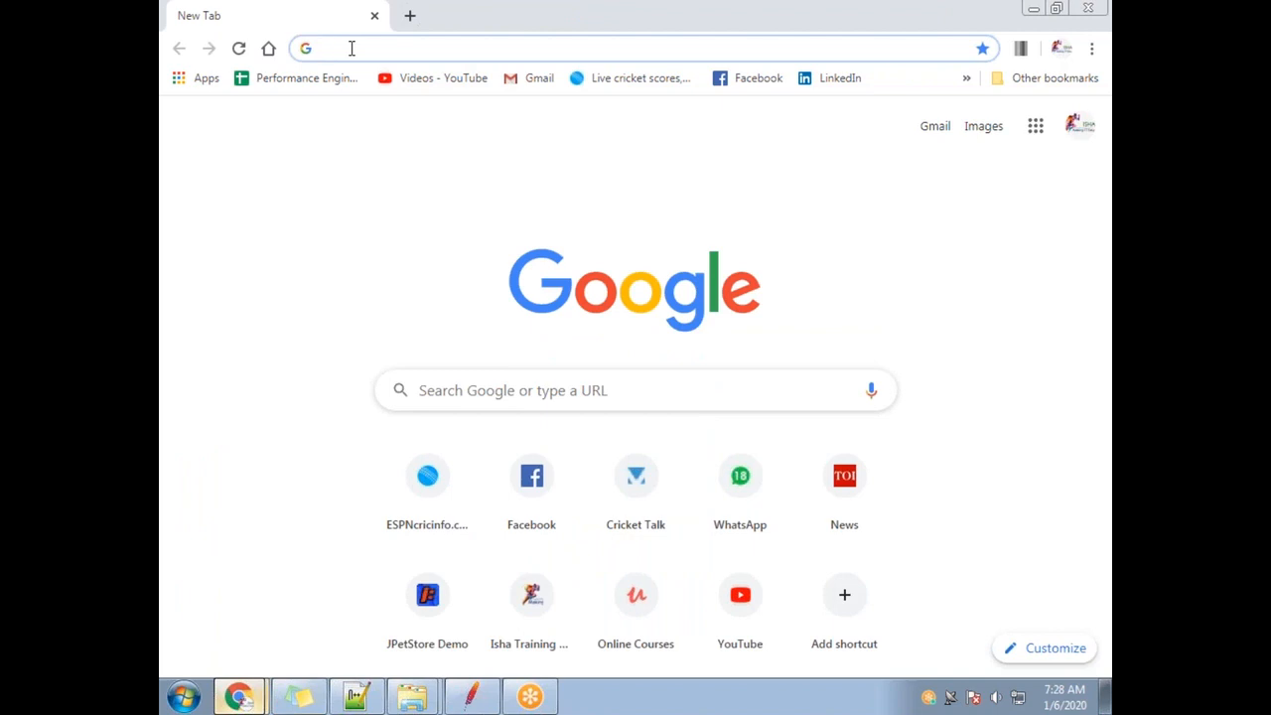
type("demo.kieker-monitoring.net/jpetstore/actions/Catalog.action")
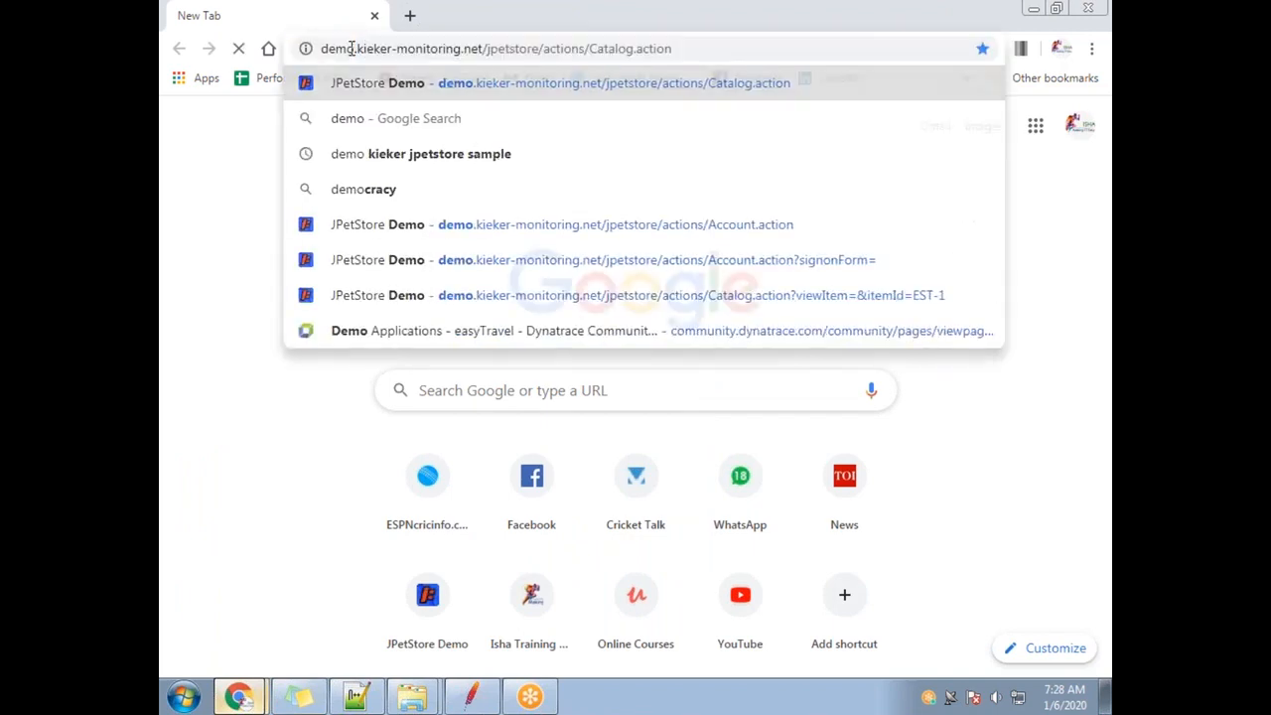
key("Return")
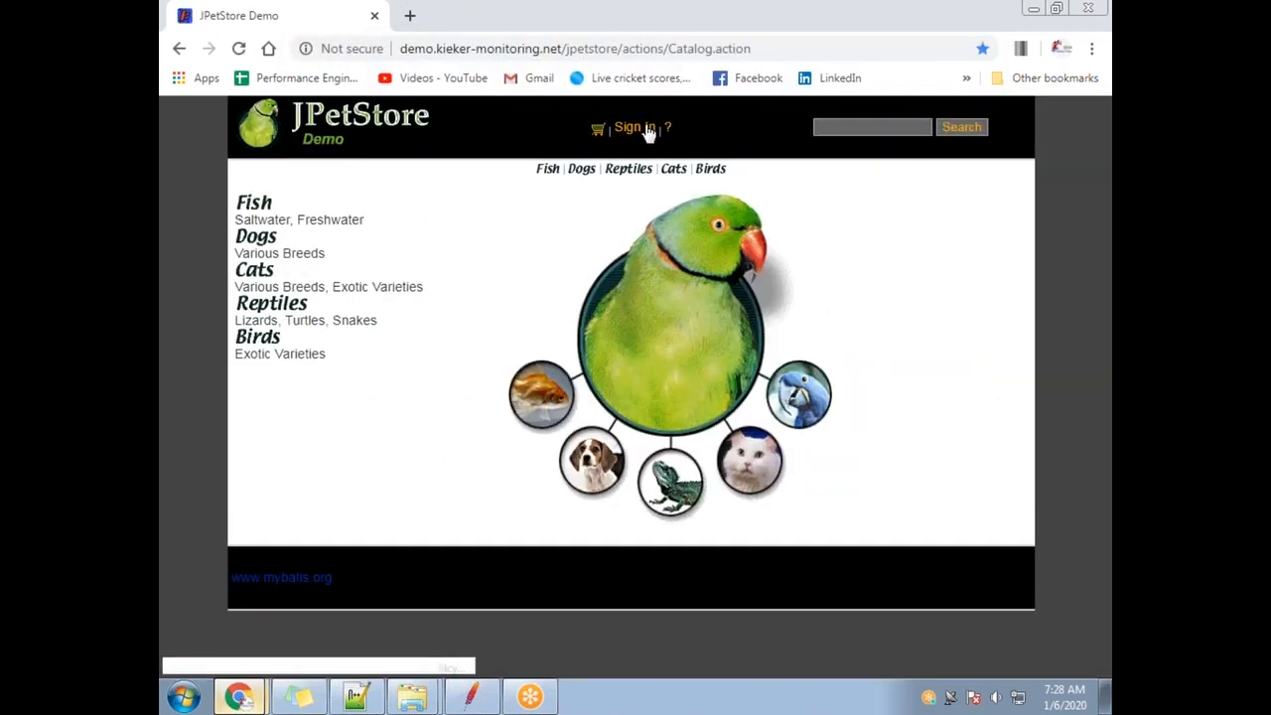
left_click(643, 129)
left_click(631, 302)
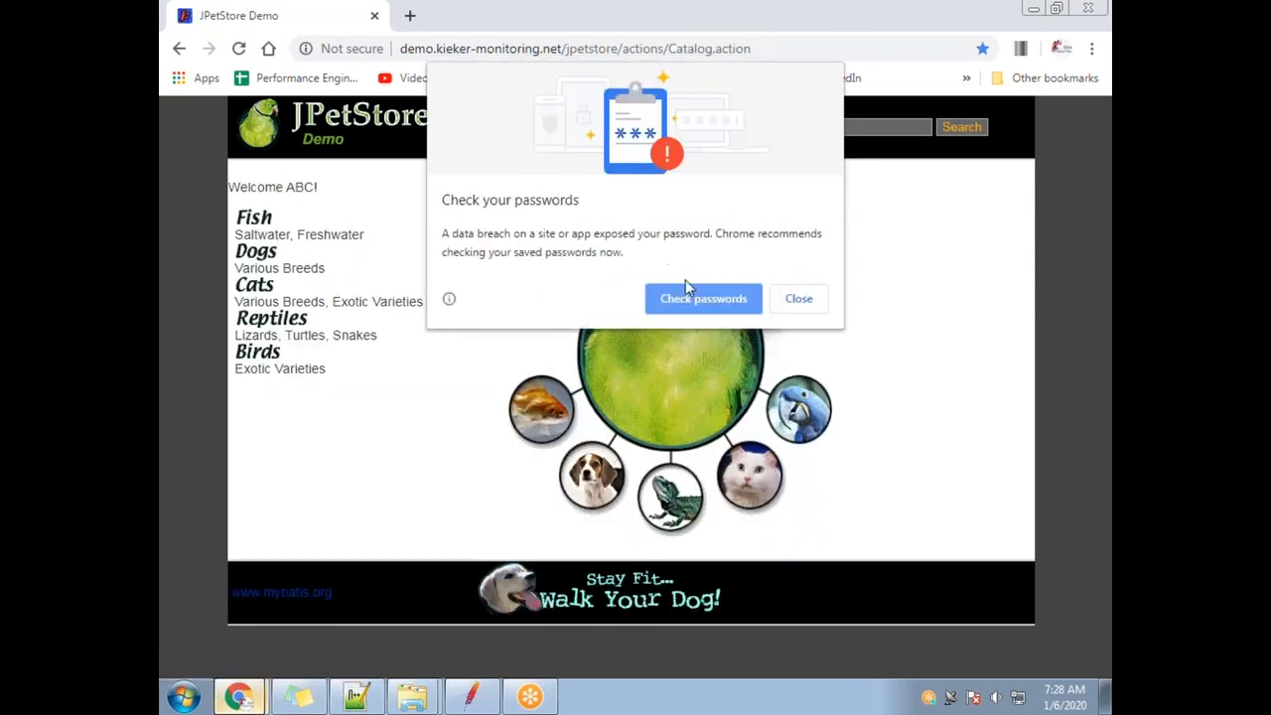
left_click(799, 299)
Check the signed-in user's name, sign out, and return to JMeter.
left_click_drag(286, 187, 308, 188)
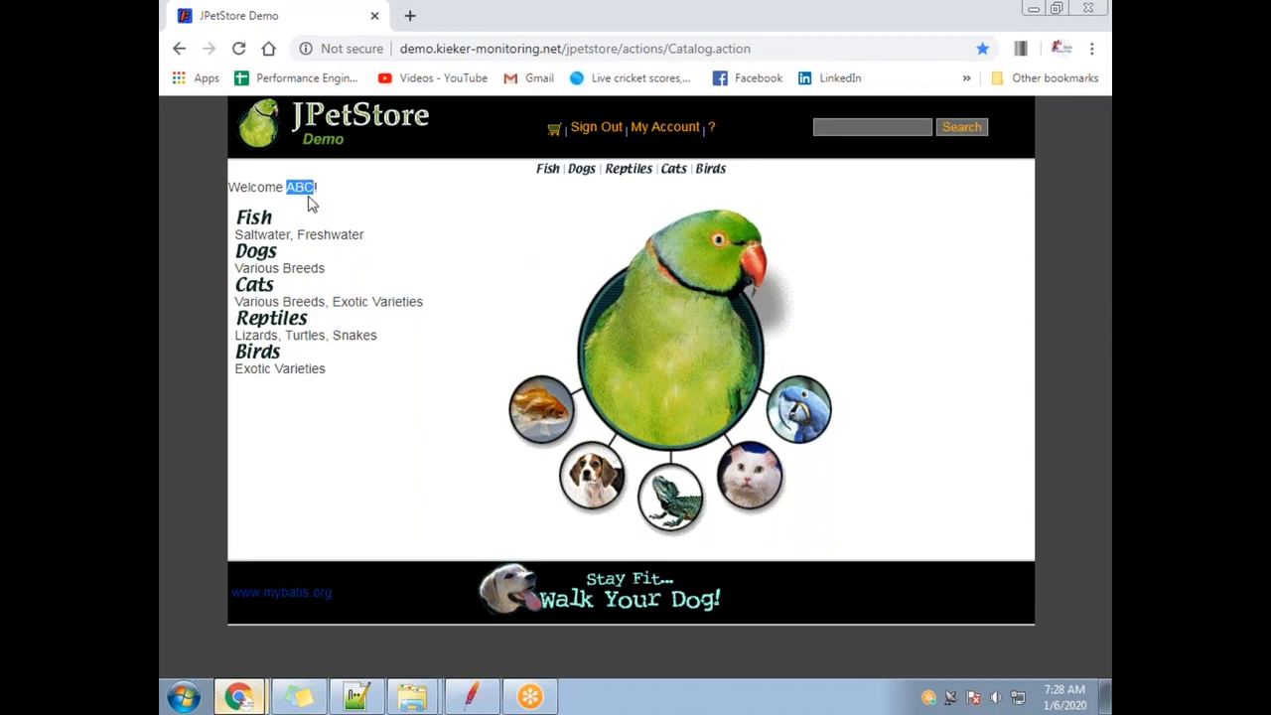
left_click(305, 192)
left_click_drag(301, 191, 315, 189)
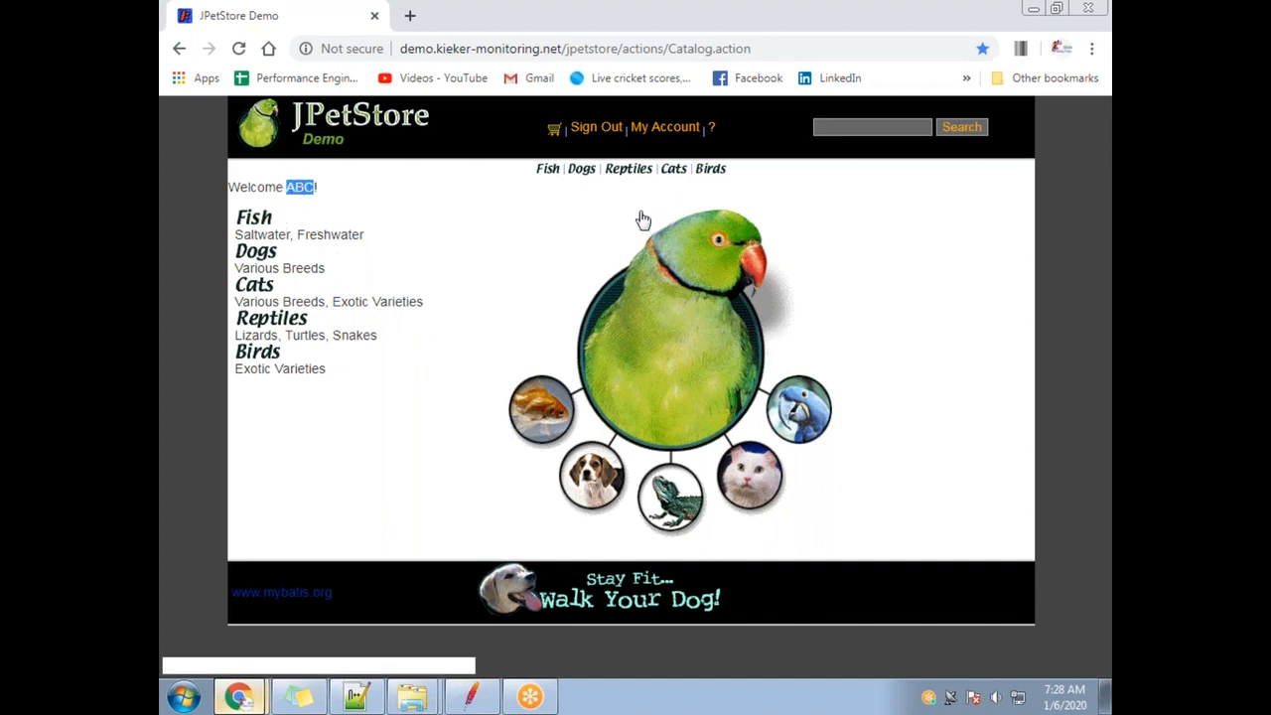
left_click(602, 131)
key("alt+Tab")
left_click(475, 703)
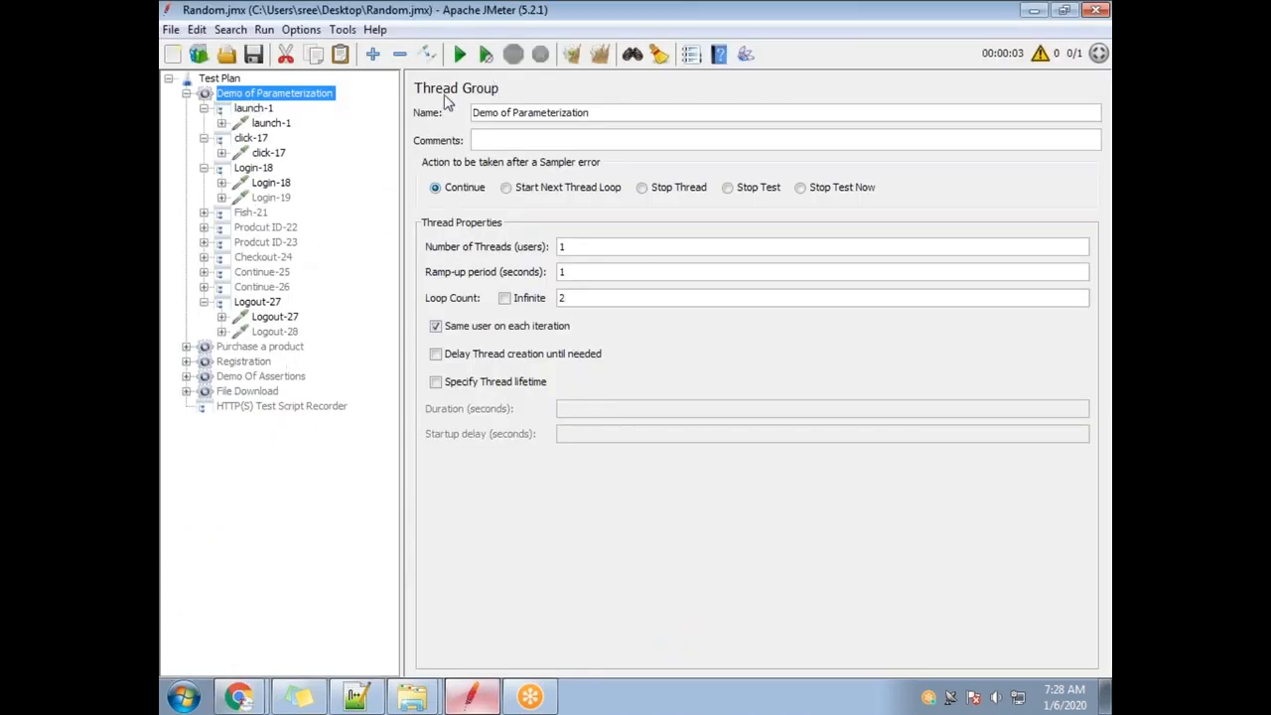
Add a View Results Tree listener under Demo of Parameterization via Add > Listener.
right_click(225, 80)
mouse_move(298, 95)
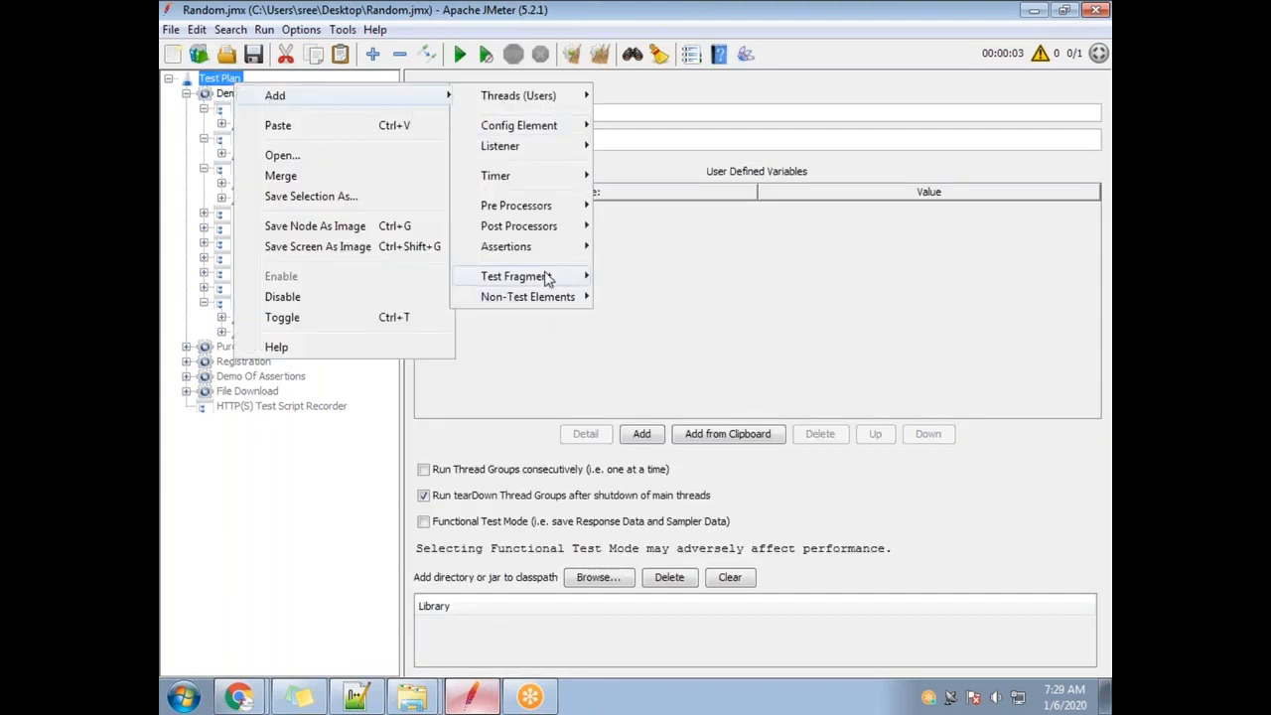
key("Escape")
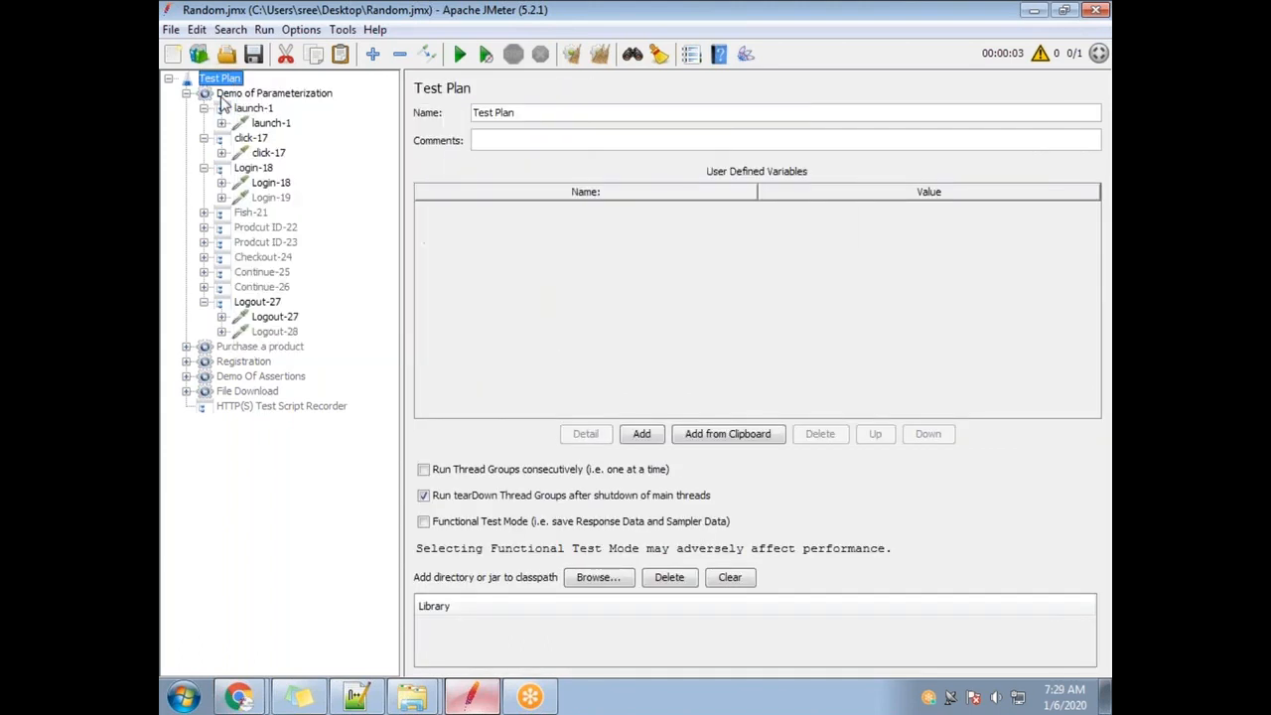
left_click(284, 97)
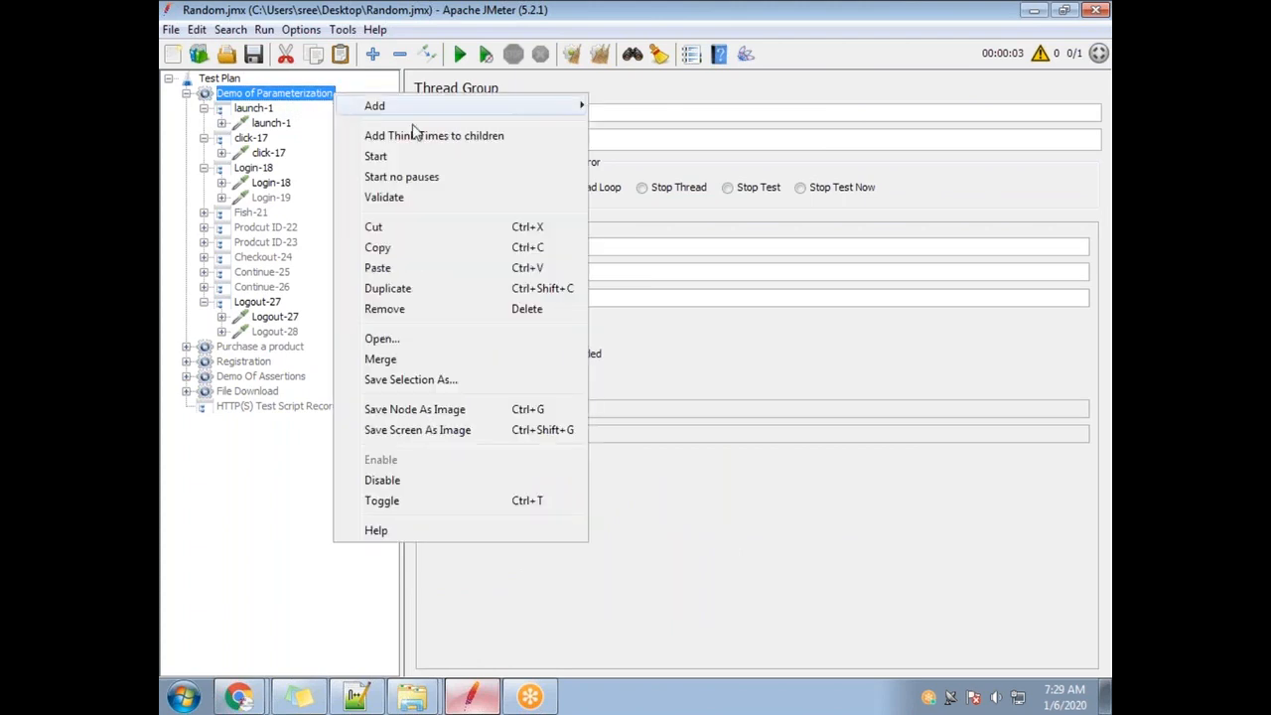
right_click(332, 95)
mouse_move(556, 106)
mouse_move(672, 315)
left_click(909, 315)
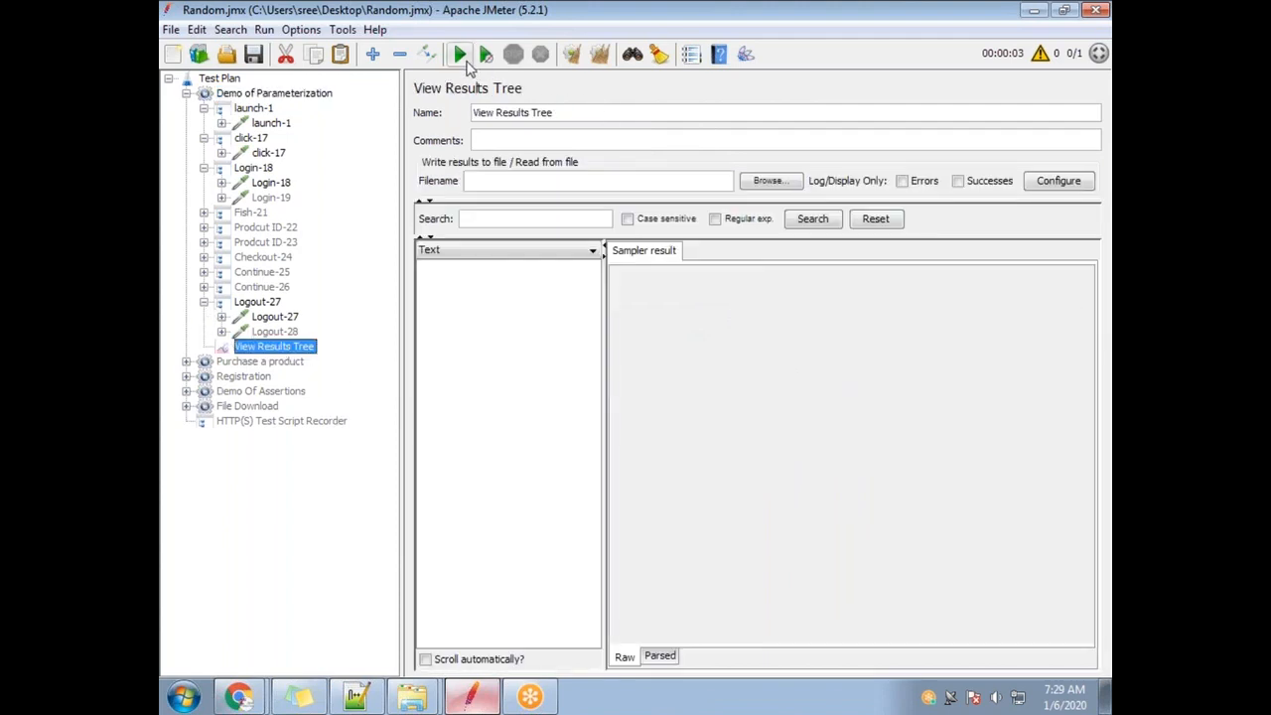
Run the test and switch the results renderer from HTML to Browser.
left_click(460, 54)
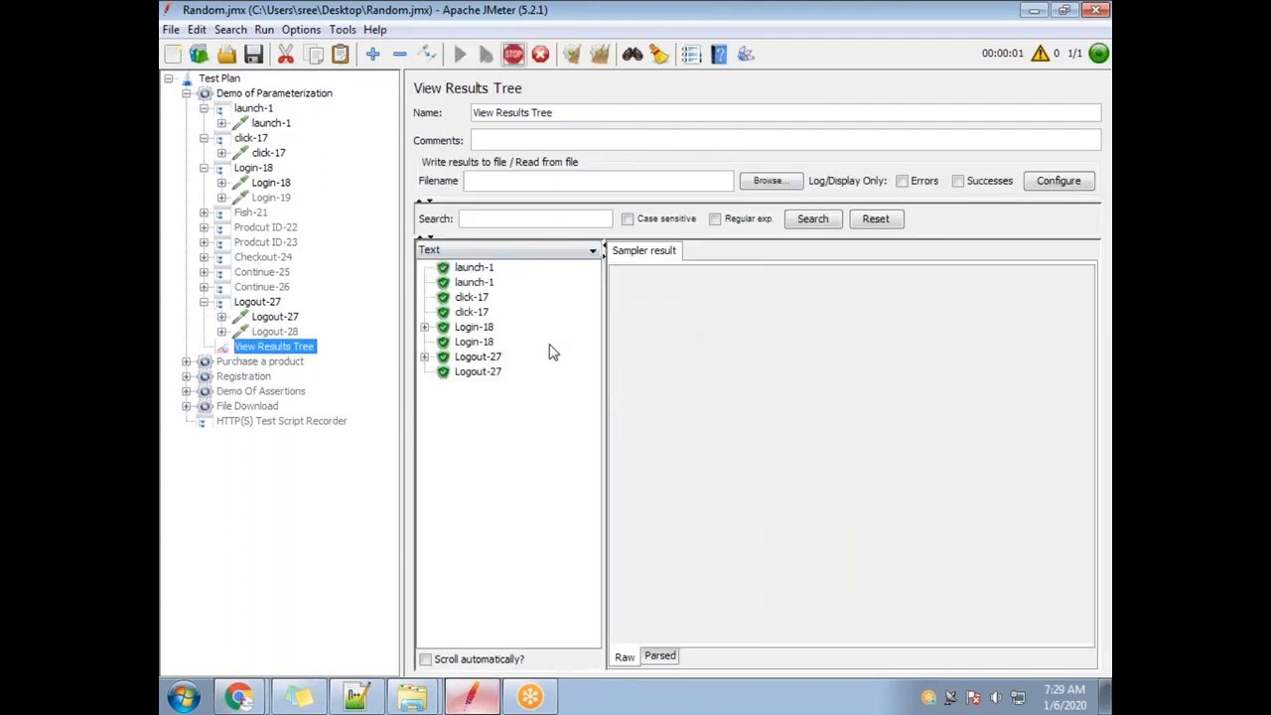
left_click(475, 327)
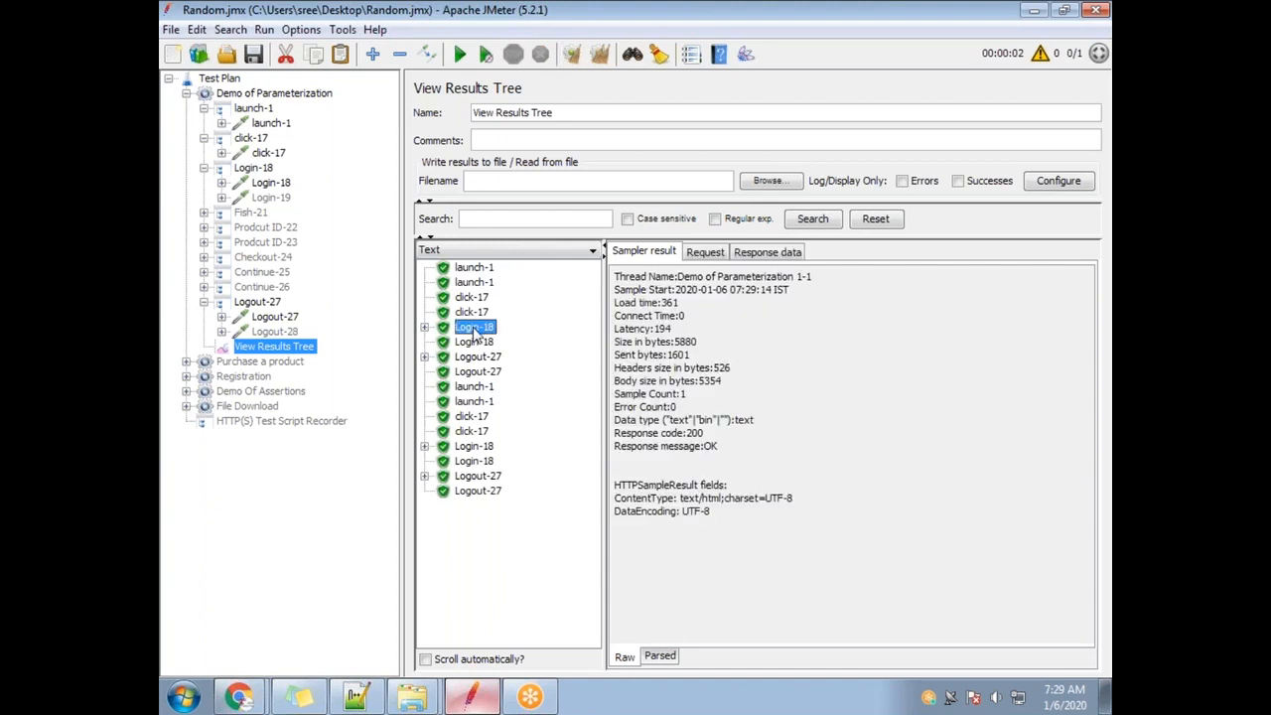
left_click(476, 343)
left_click(531, 249)
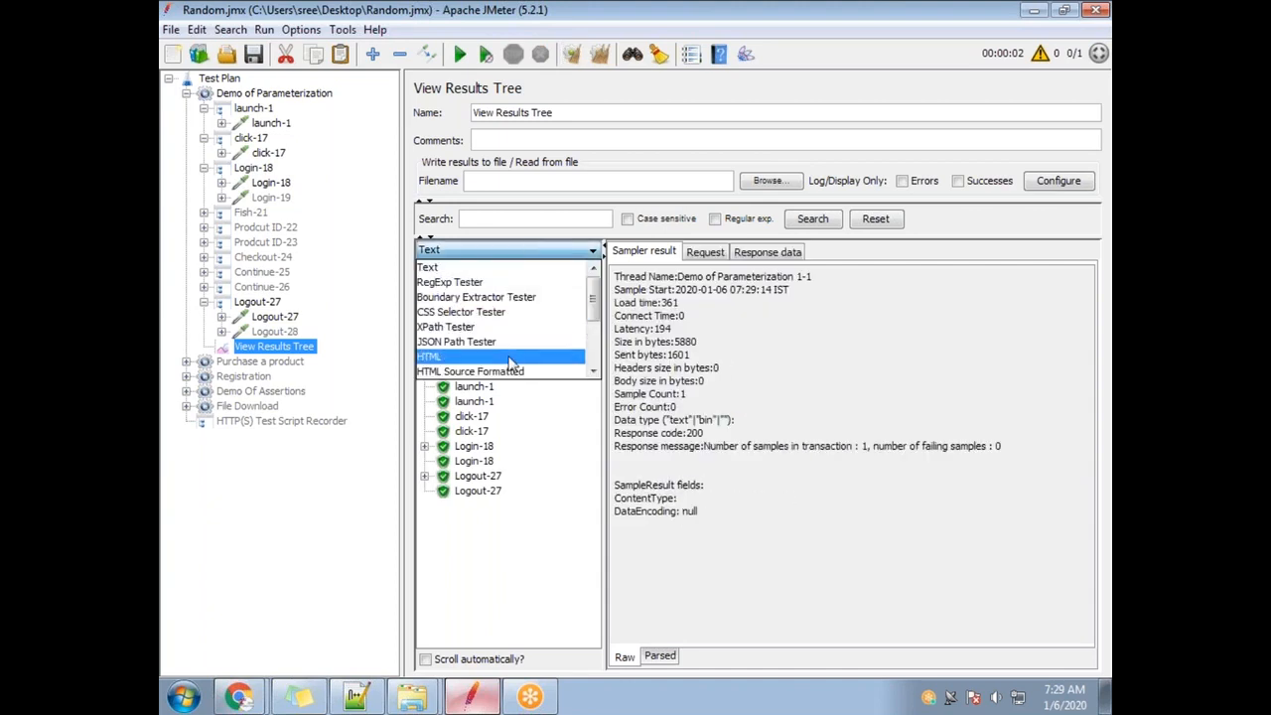
left_click(509, 356)
left_click(501, 250)
scroll(476, 328, "down", 3)
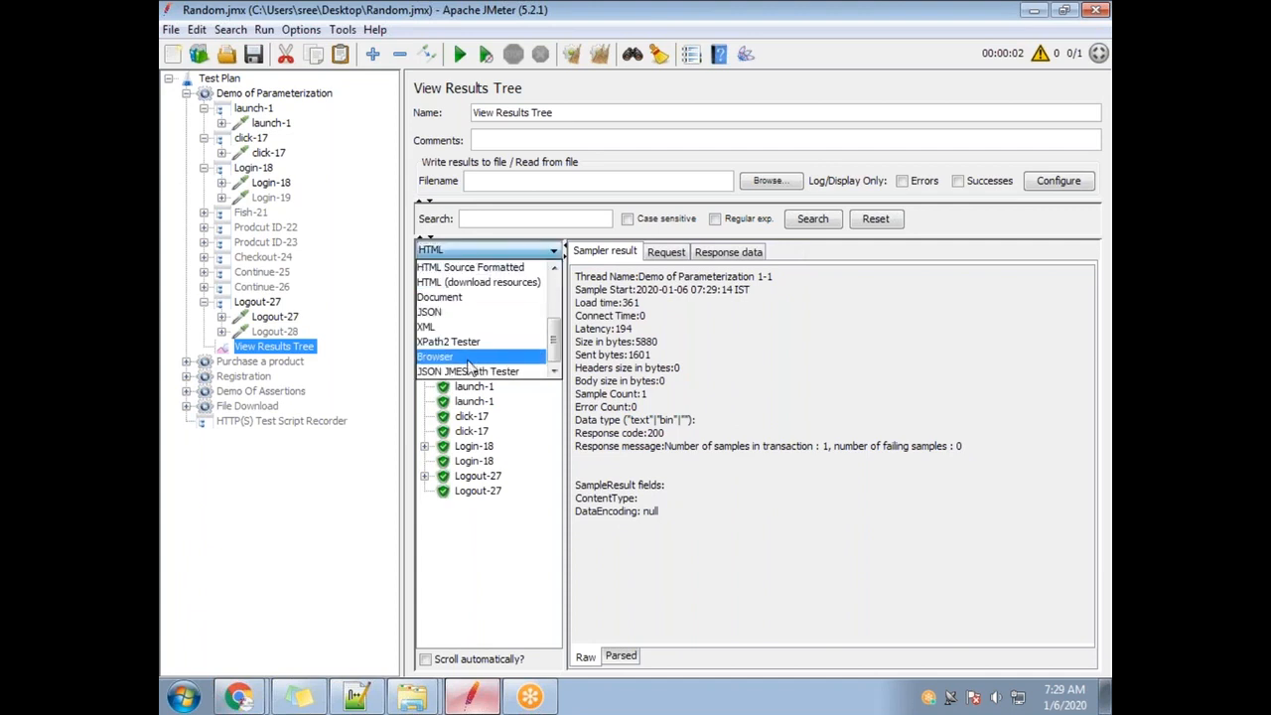
left_click(467, 360)
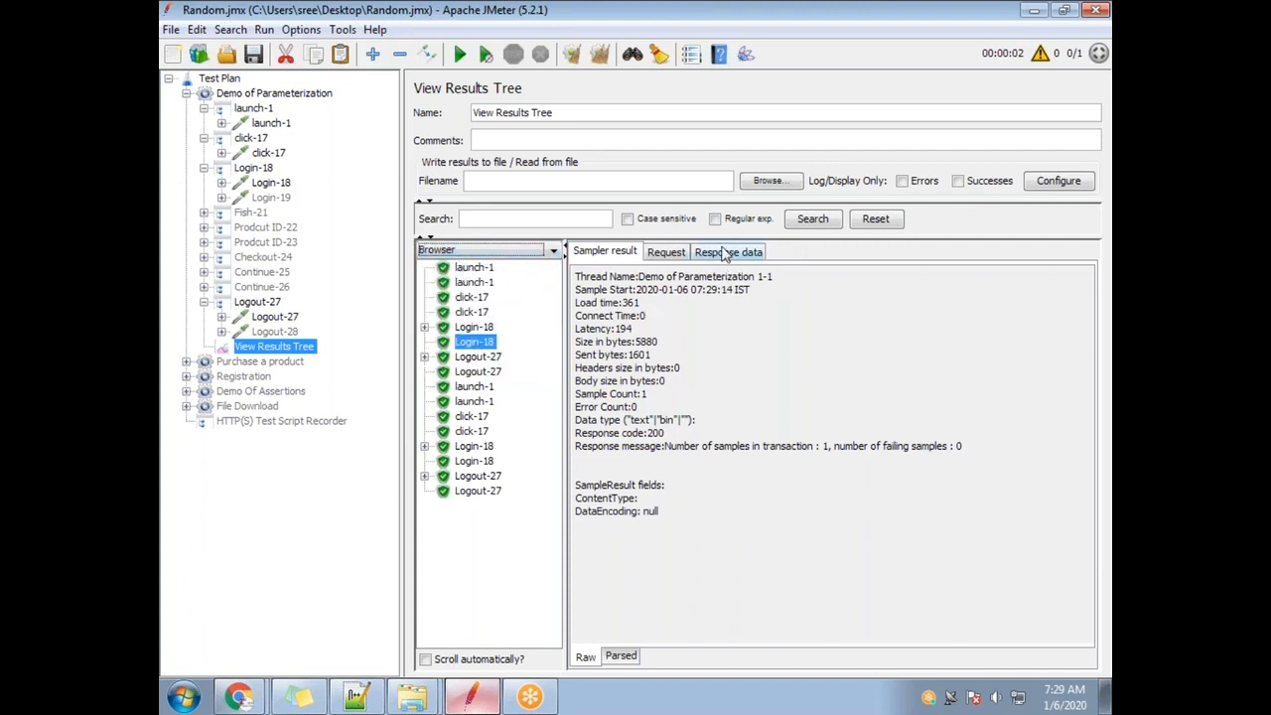
Review each sampler's response, confirming both Login-18 pages welcome the signed-in user.
left_click(724, 253)
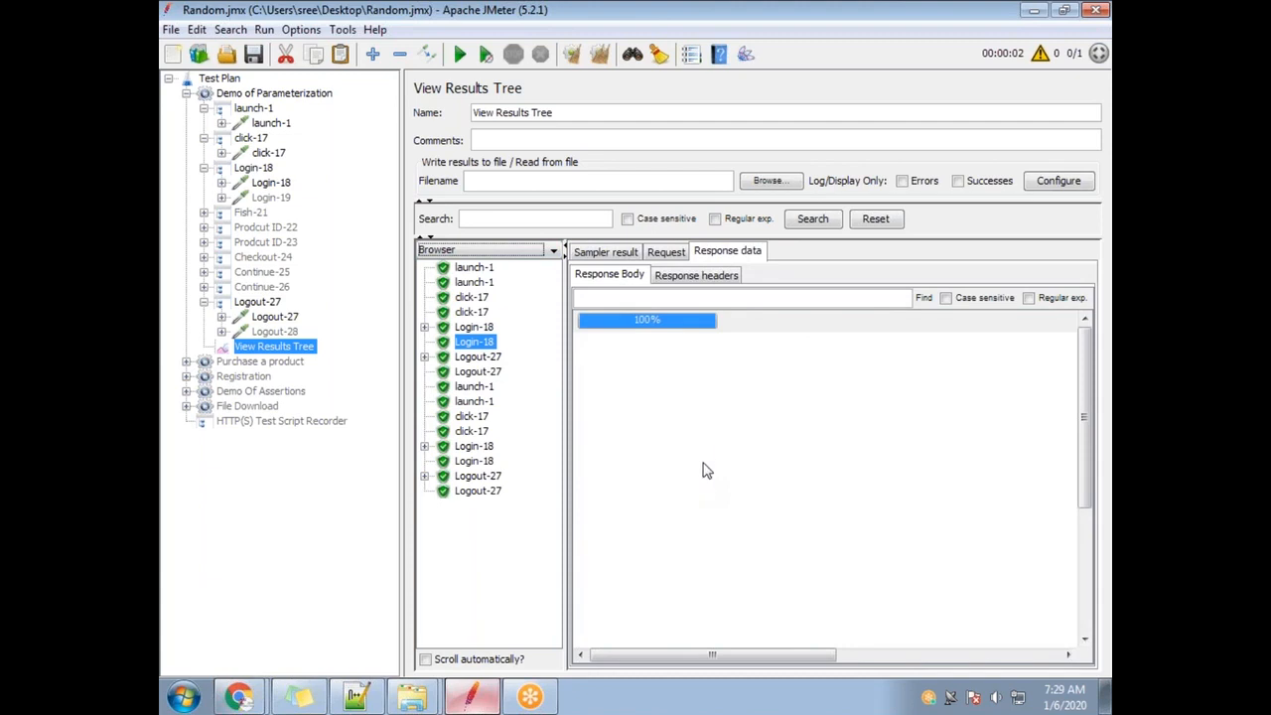
left_click(487, 330)
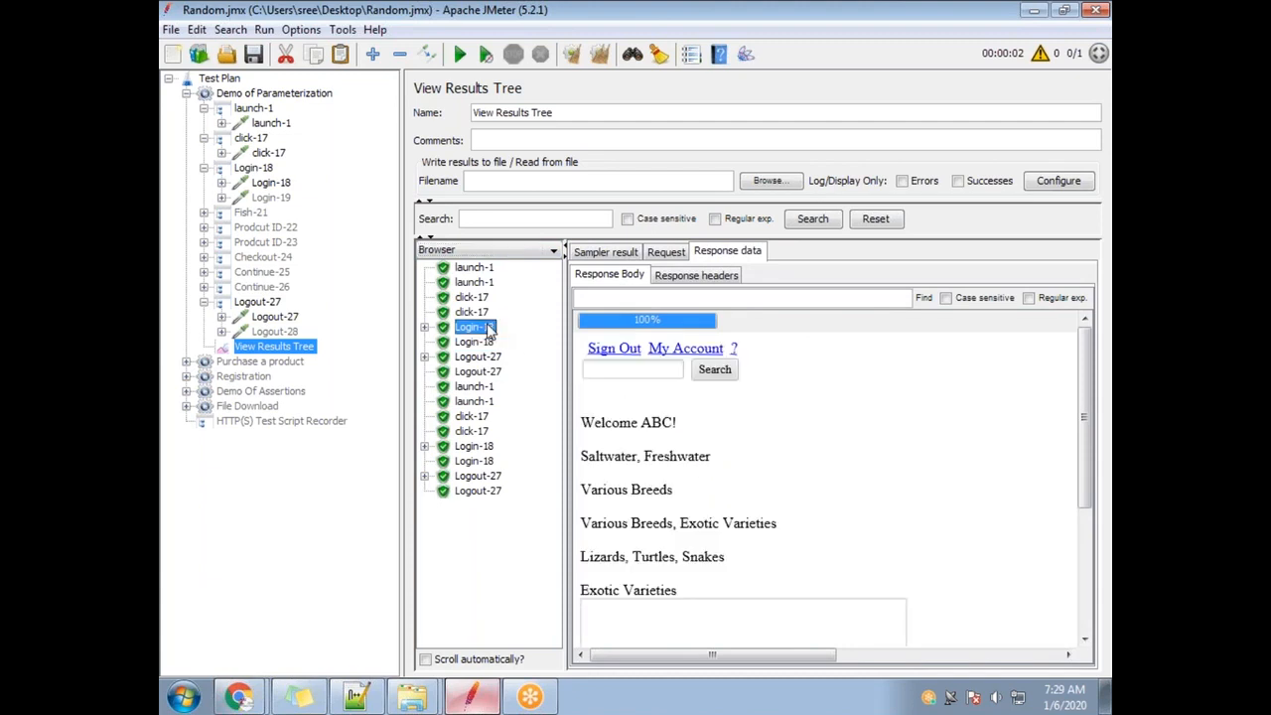
left_click_drag(641, 424, 669, 426)
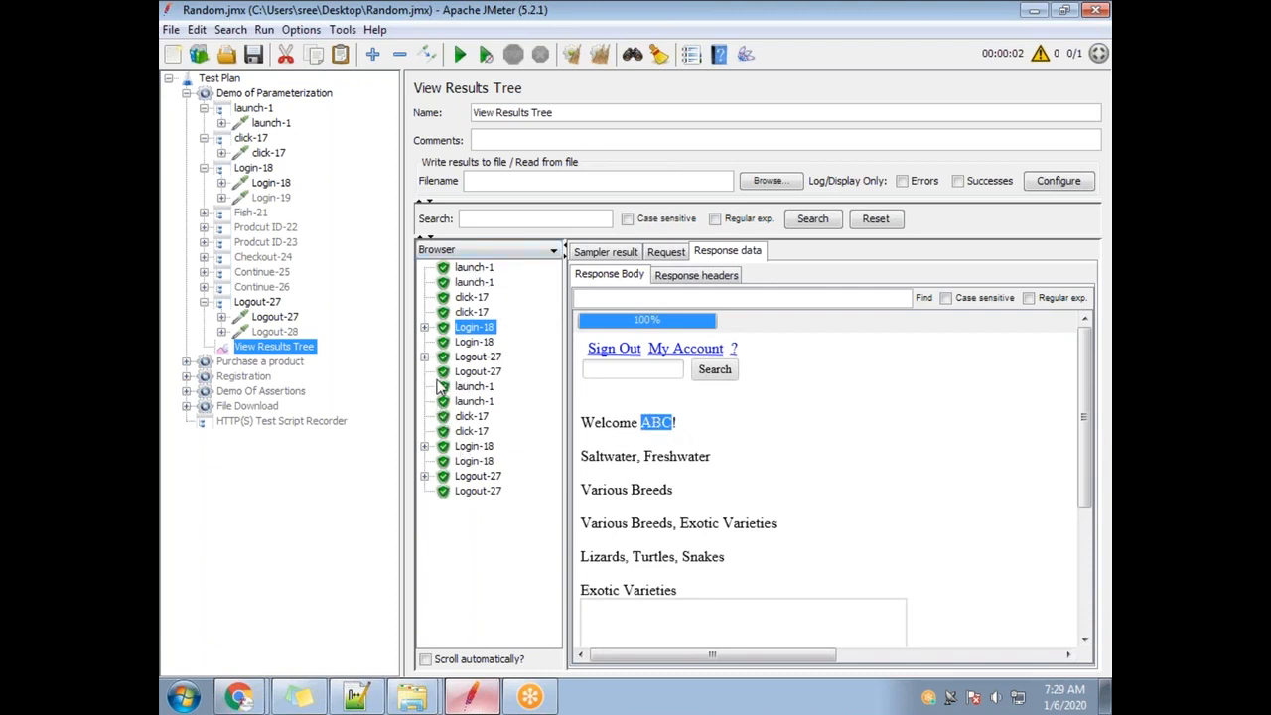
left_click(475, 373)
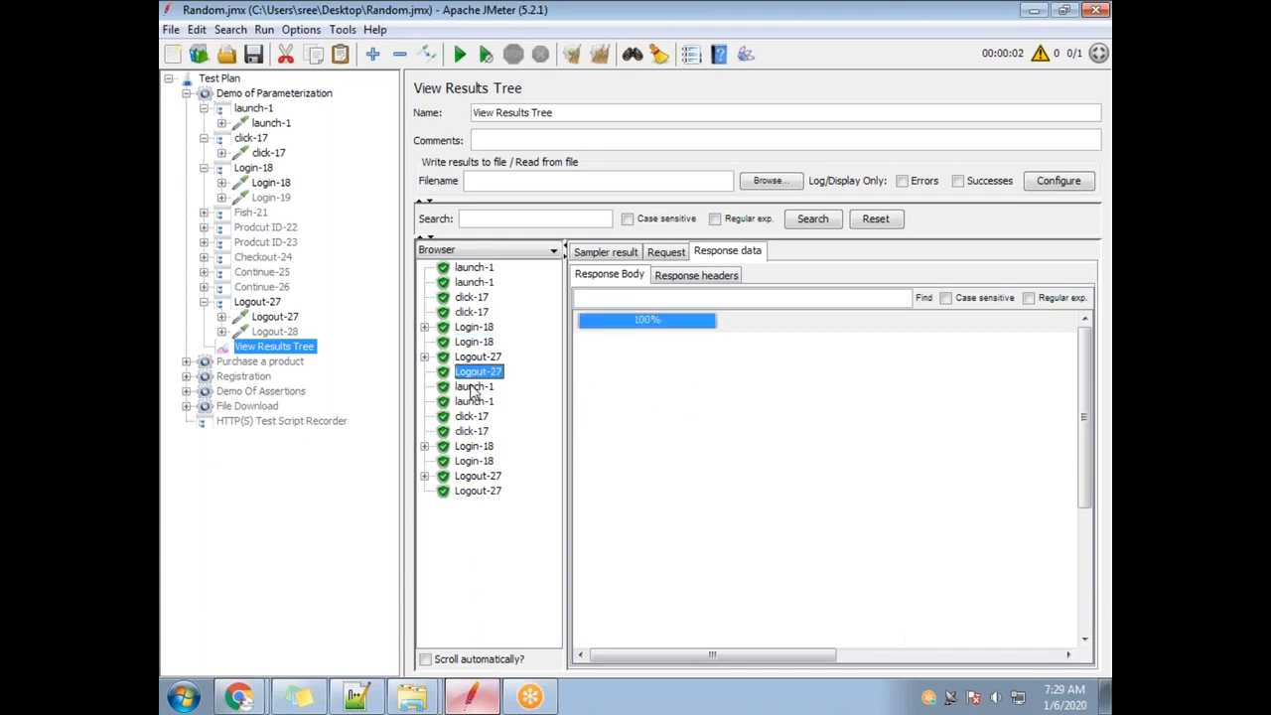
left_click(472, 387)
left_click(476, 402)
left_click(475, 417)
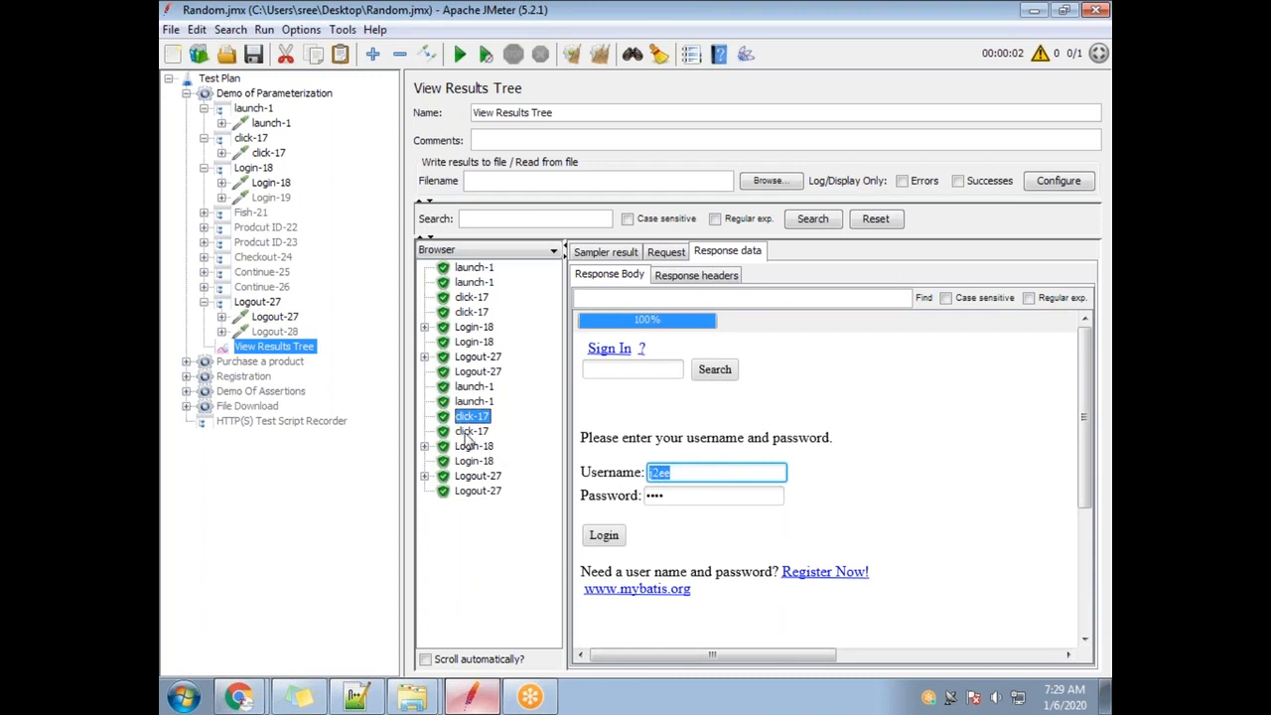
left_click(466, 431)
left_click(473, 446)
left_click_drag(676, 424, 643, 427)
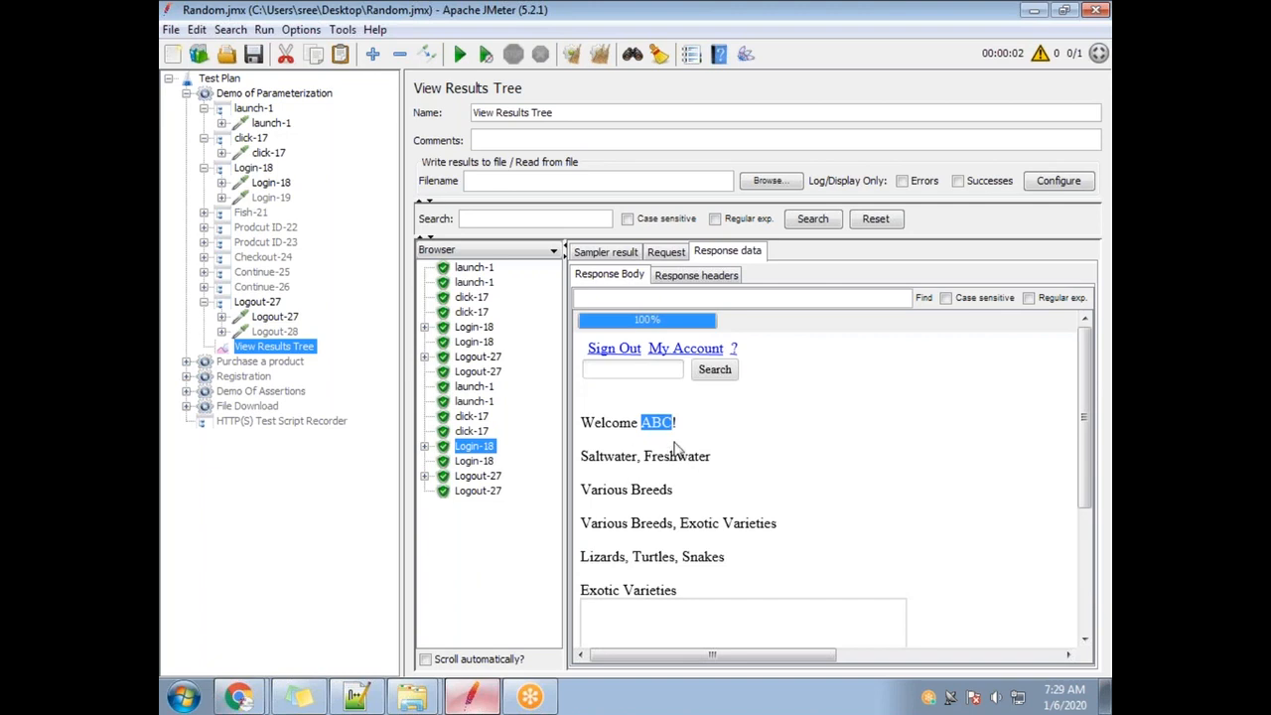
left_click_drag(641, 423, 659, 423)
Replace Login-18's username value with the new test user ID and its password with the new password.
triple_click(656, 421)
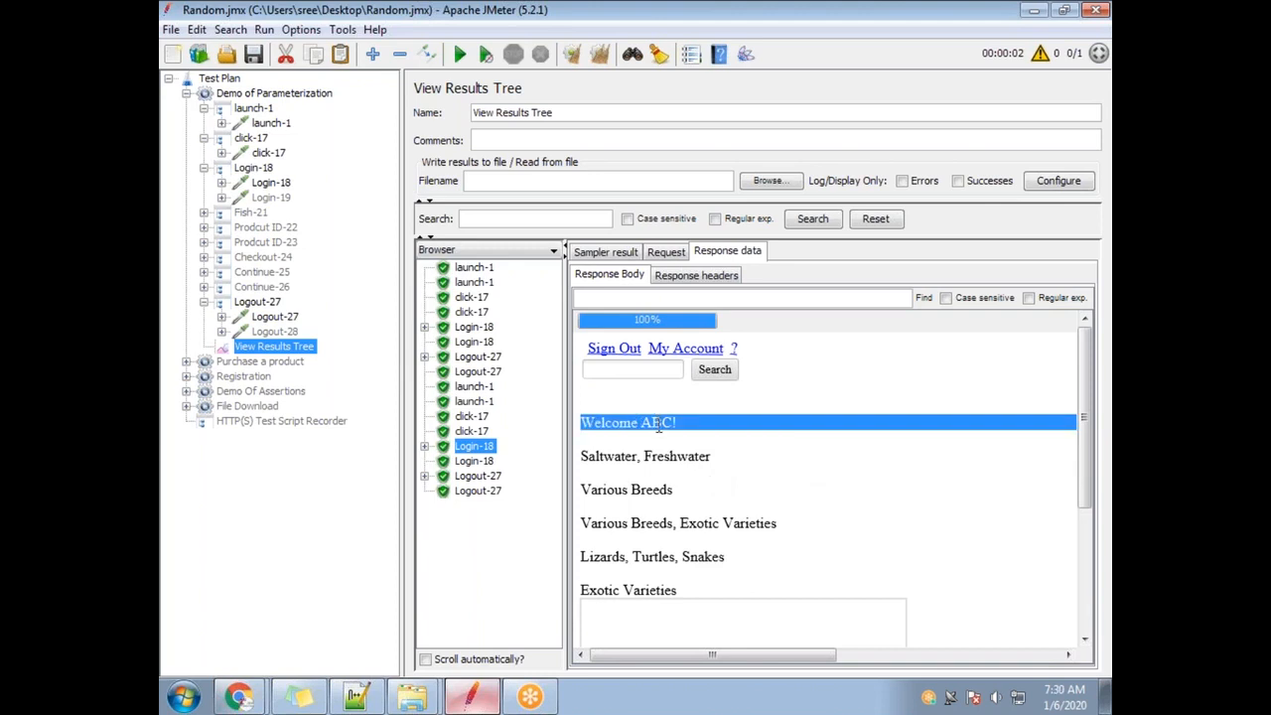
left_click(270, 182)
left_click(613, 364)
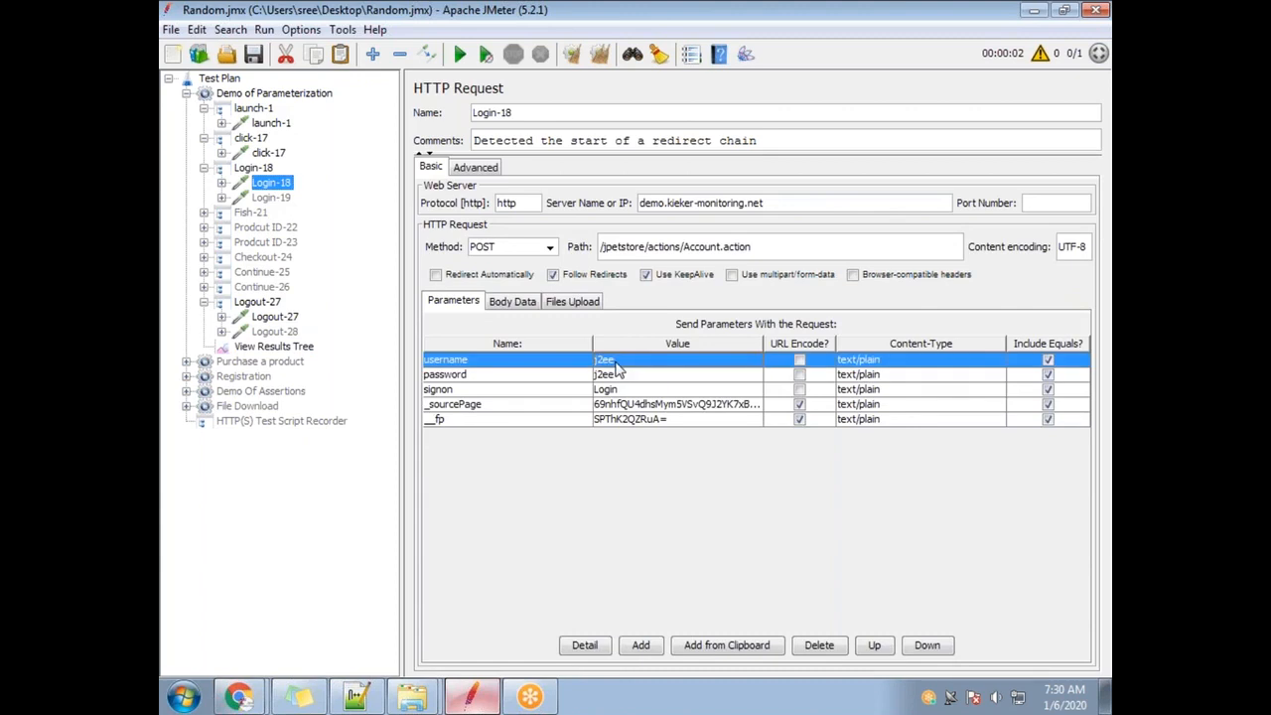
double_click(620, 363)
left_click_drag(630, 360, 595, 361)
type("test1")
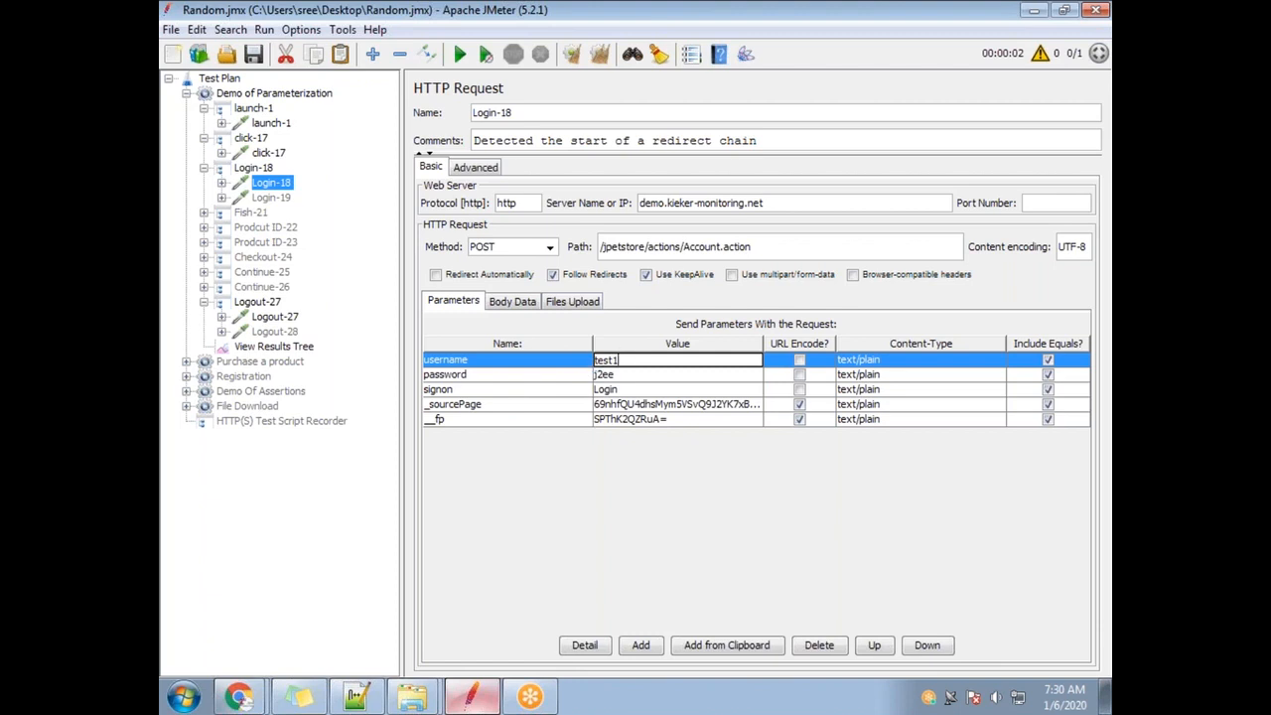
double_click(601, 374)
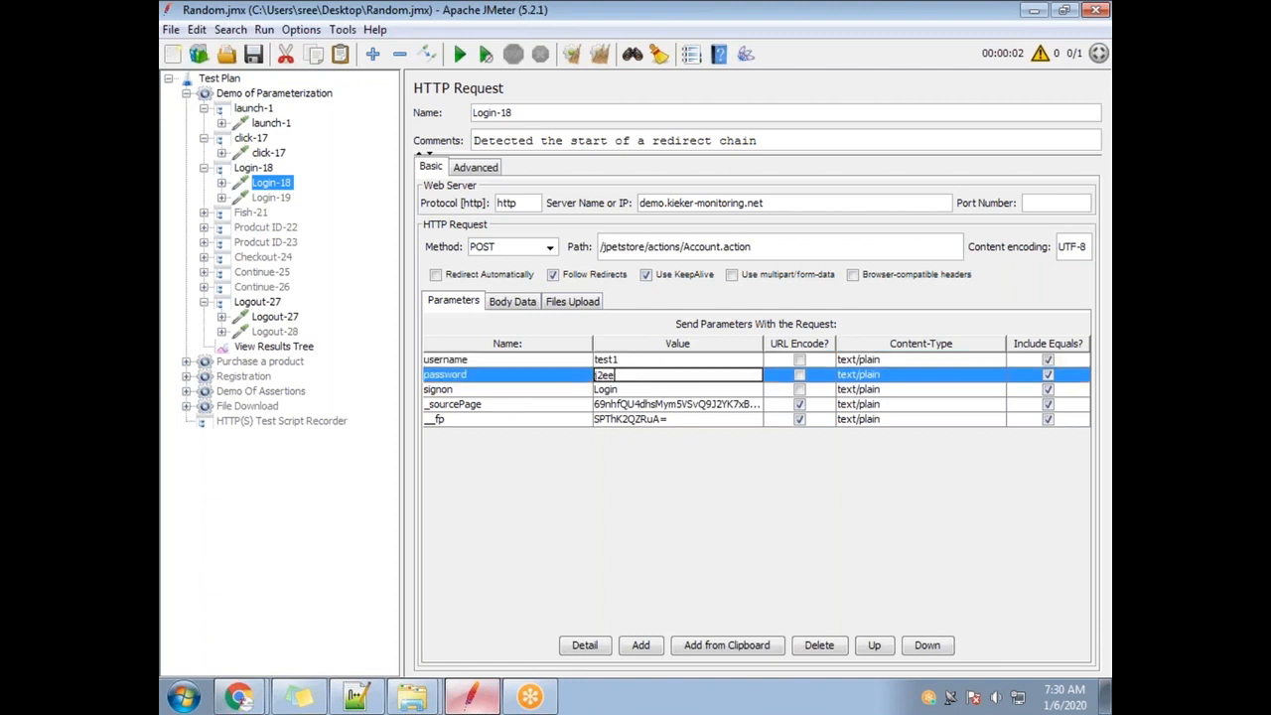
type("test1")
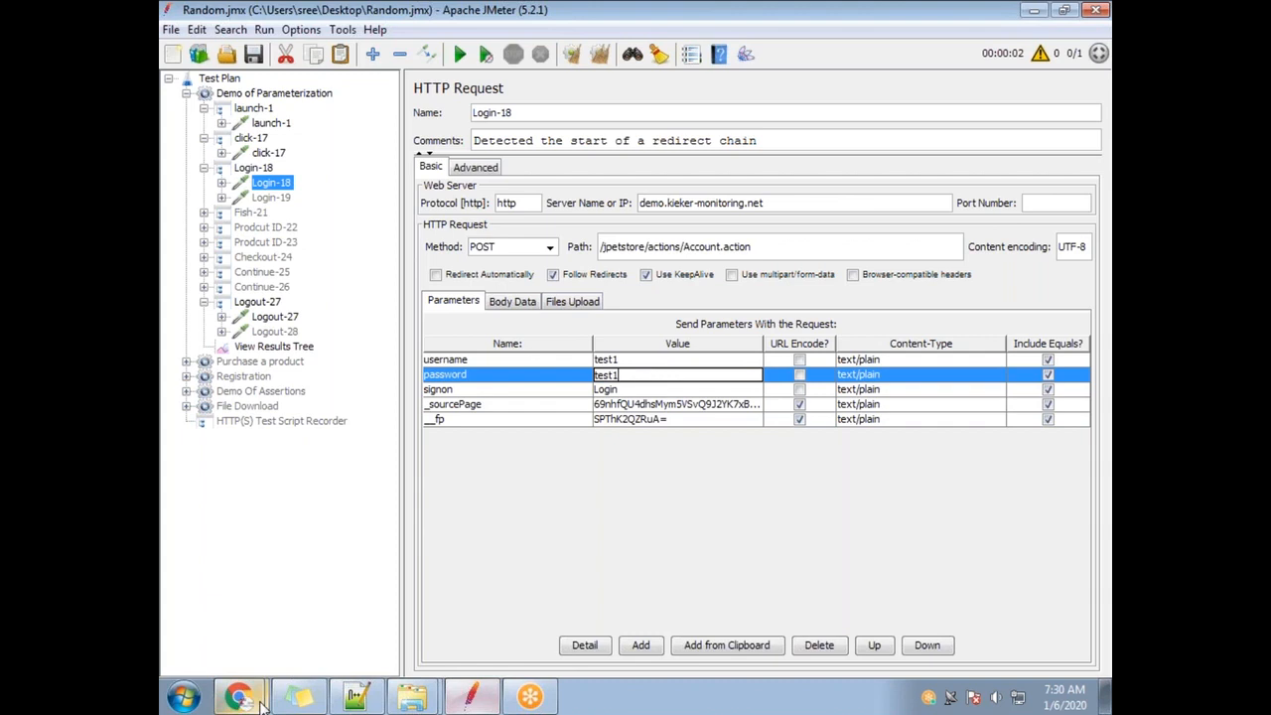
mouse_move(258, 683)
left_click(288, 567)
Try signing in with the new test credentials, get 'Signon failed', and open Register Now!
left_click(635, 129)
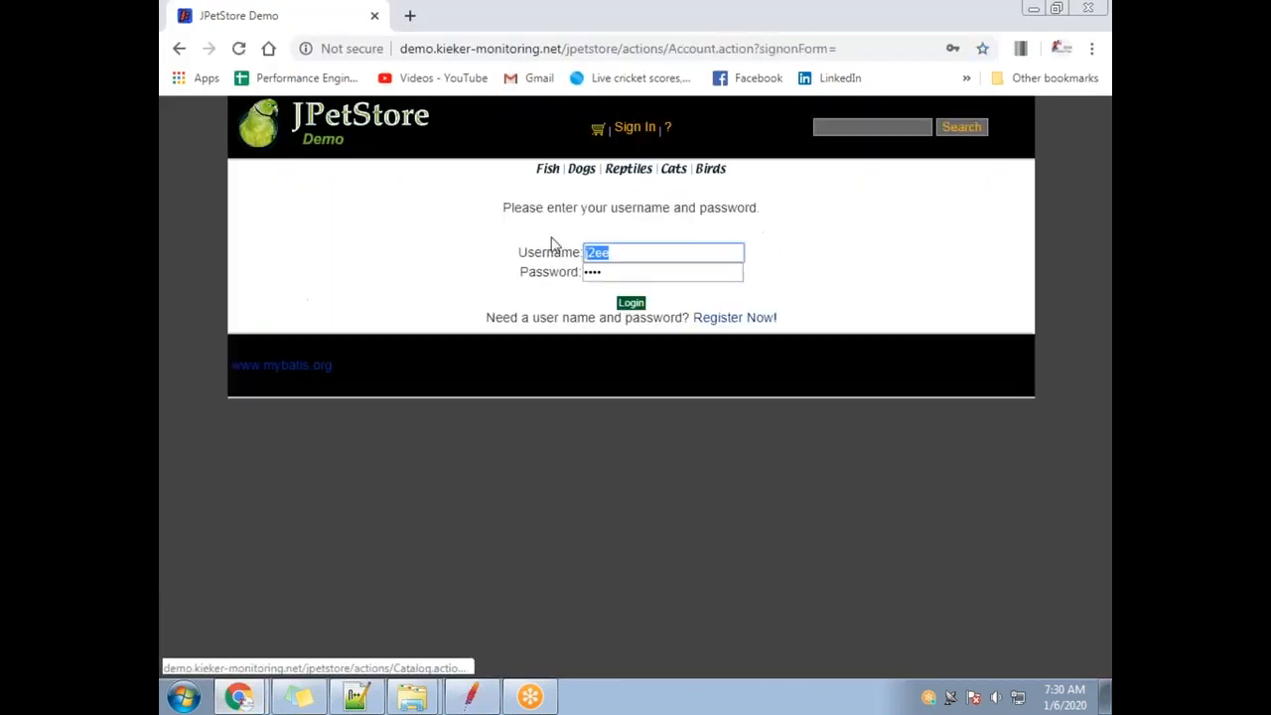
type("test1")
key("Tab")
type("te")
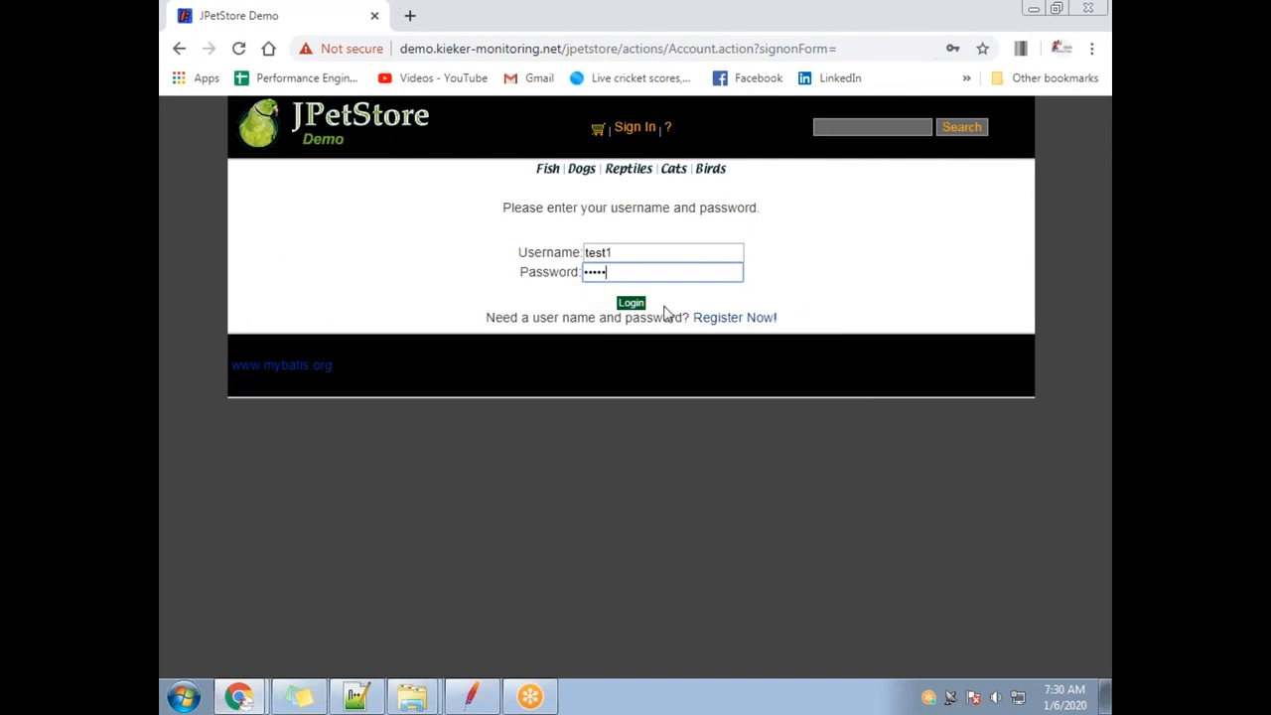
left_click(629, 304)
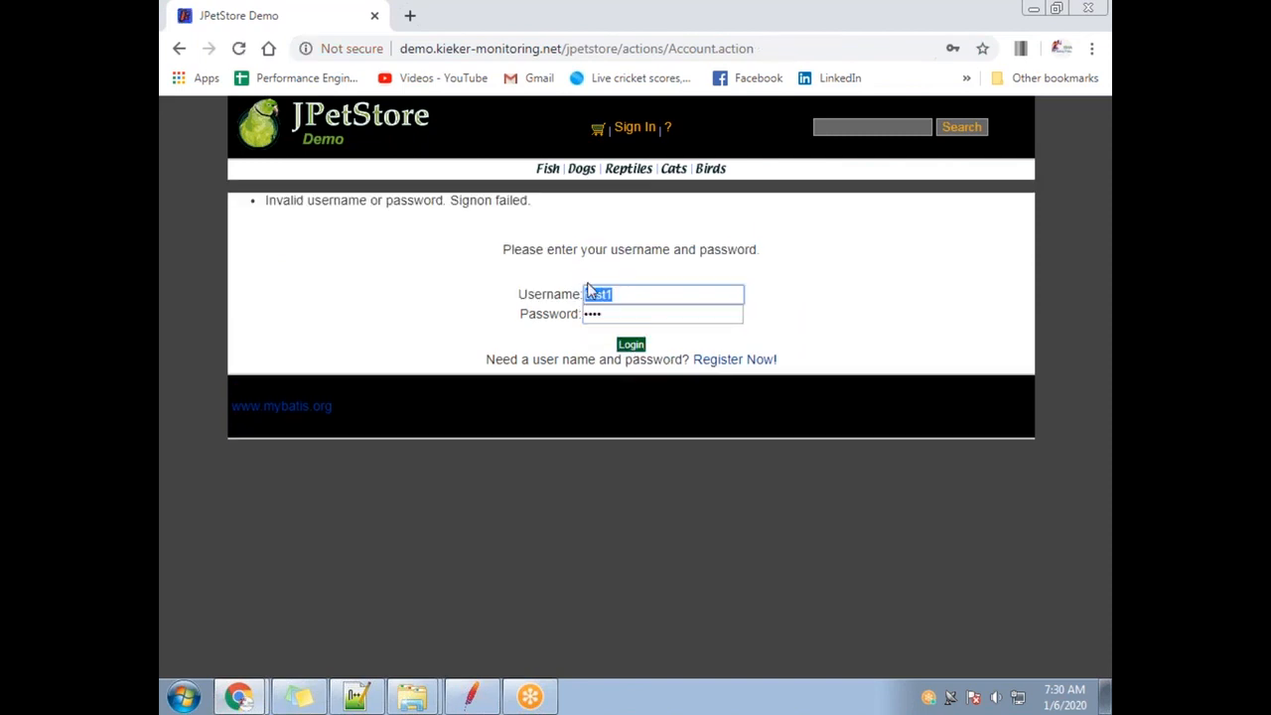
type("j")
key("Tab")
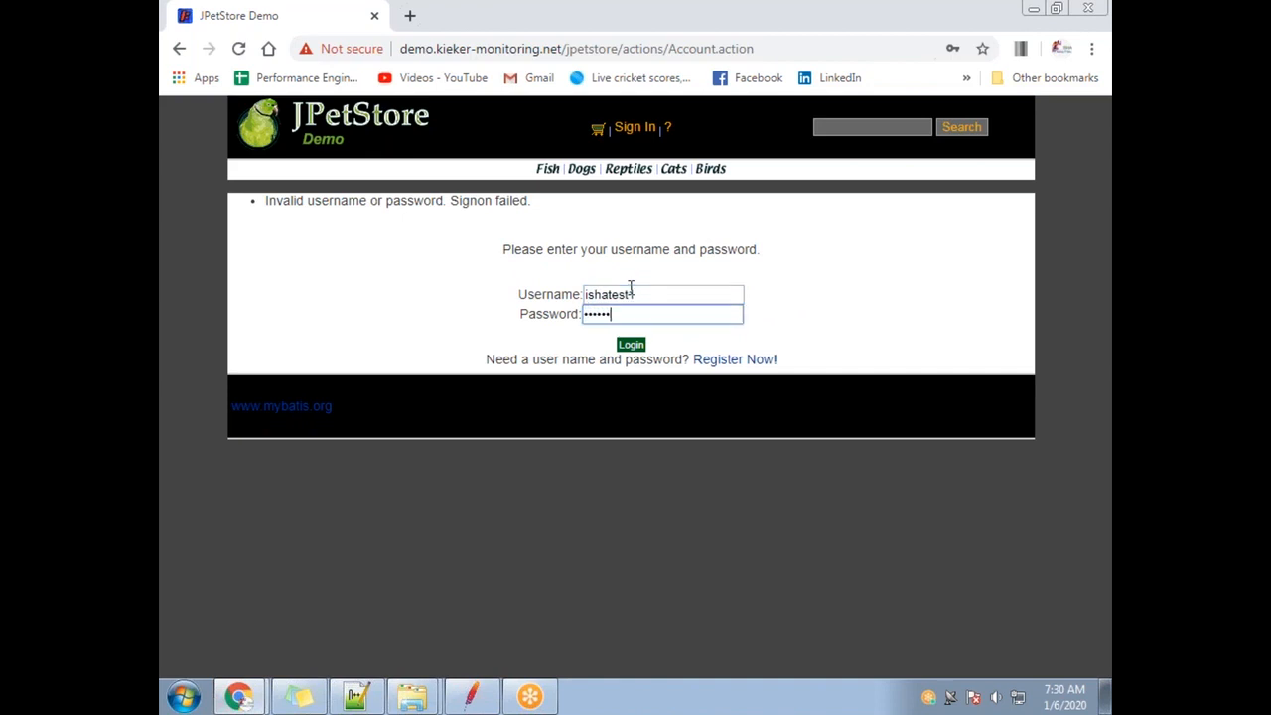
left_click(620, 345)
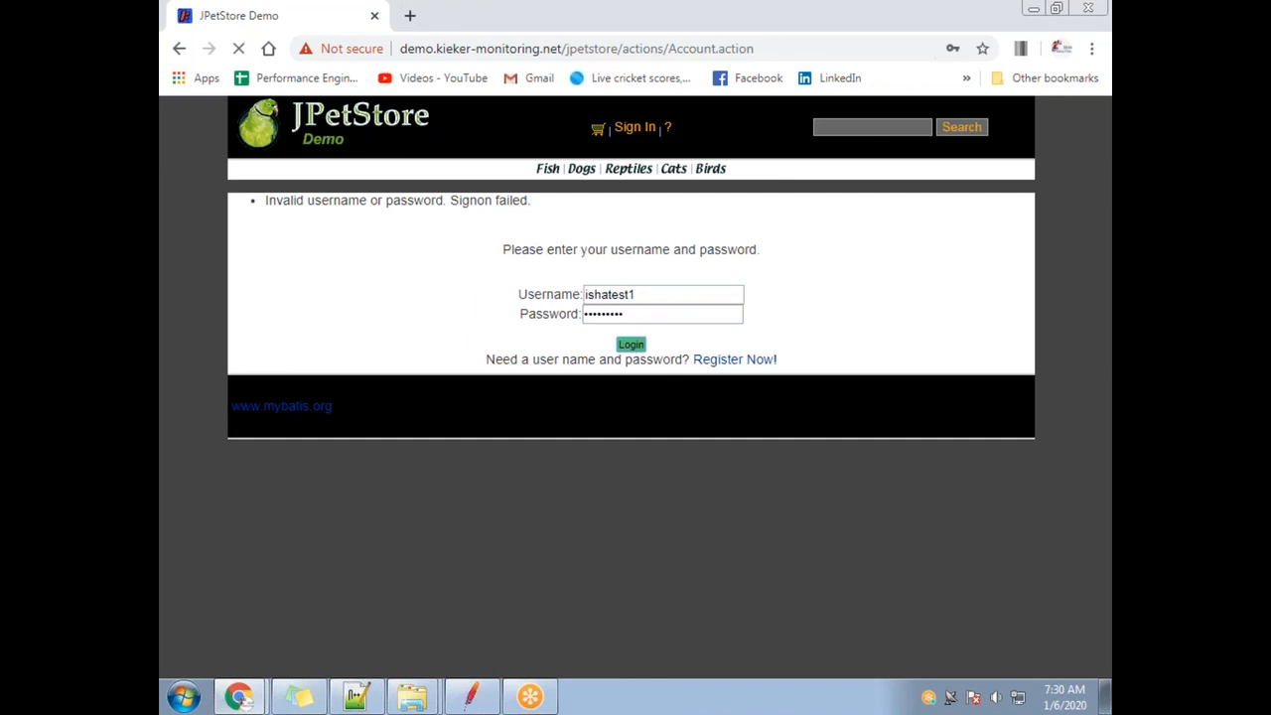
left_click(732, 359)
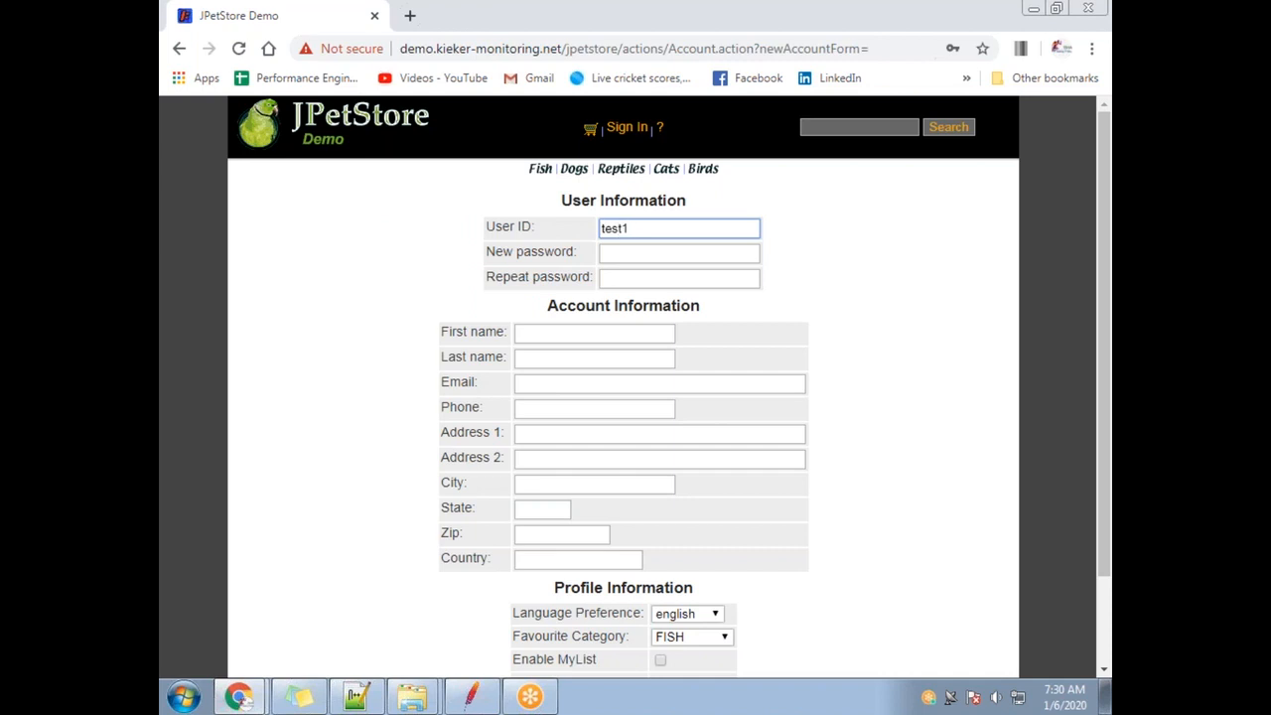
Paste the User ID into every registration field, from New password to Country, and save the account.
left_click_drag(631, 230, 569, 239)
key("ctrl+c")
left_click(637, 252)
key("ctrl+v")
left_click(635, 278)
key("ctrl+v")
left_click(604, 333)
key("ctrl+v")
left_click(586, 359)
key("ctrl+v")
left_click(574, 383)
key("ctrl+v")
left_click(571, 410)
key("ctrl+v")
left_click(562, 435)
key("ctrl+v")
left_click(549, 458)
key("ctrl+v")
left_click(548, 483)
key("ctrl+v")
left_click(549, 510)
key("ctrl+v")
left_click(556, 534)
key("ctrl+v")
left_click(564, 559)
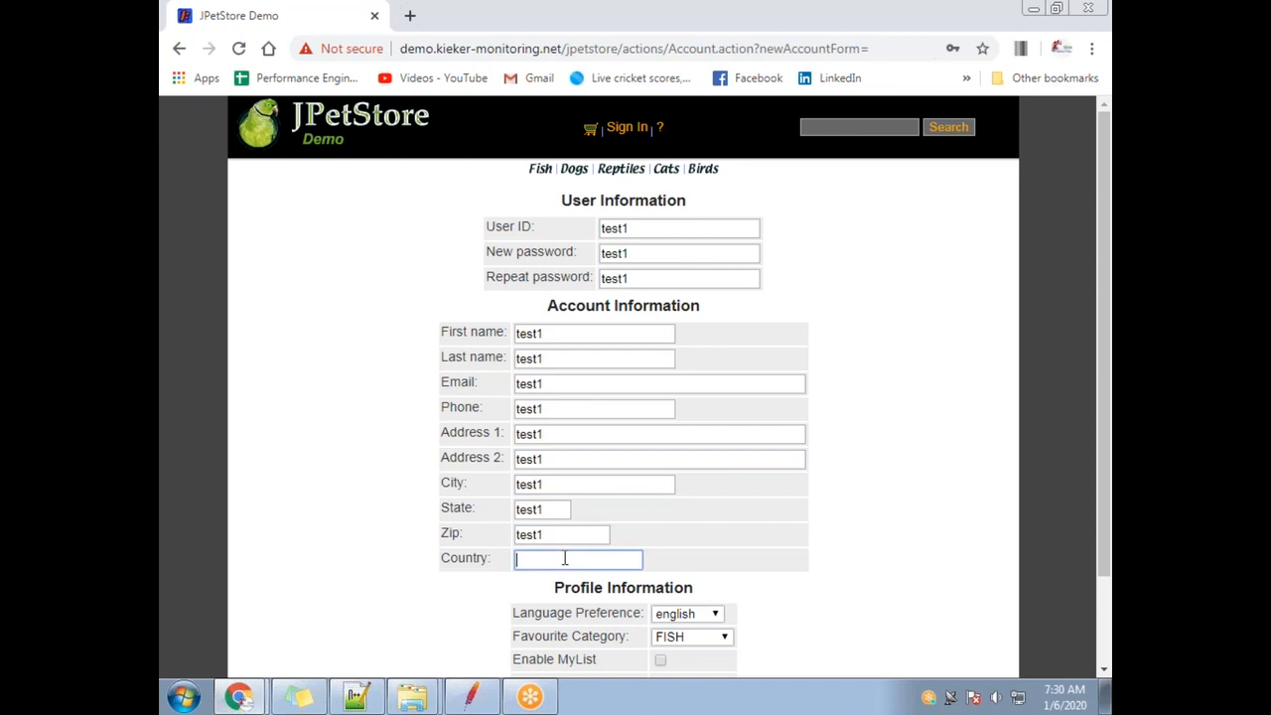
key("ctrl+v")
scroll(703, 532, "down", 2)
left_click(624, 599)
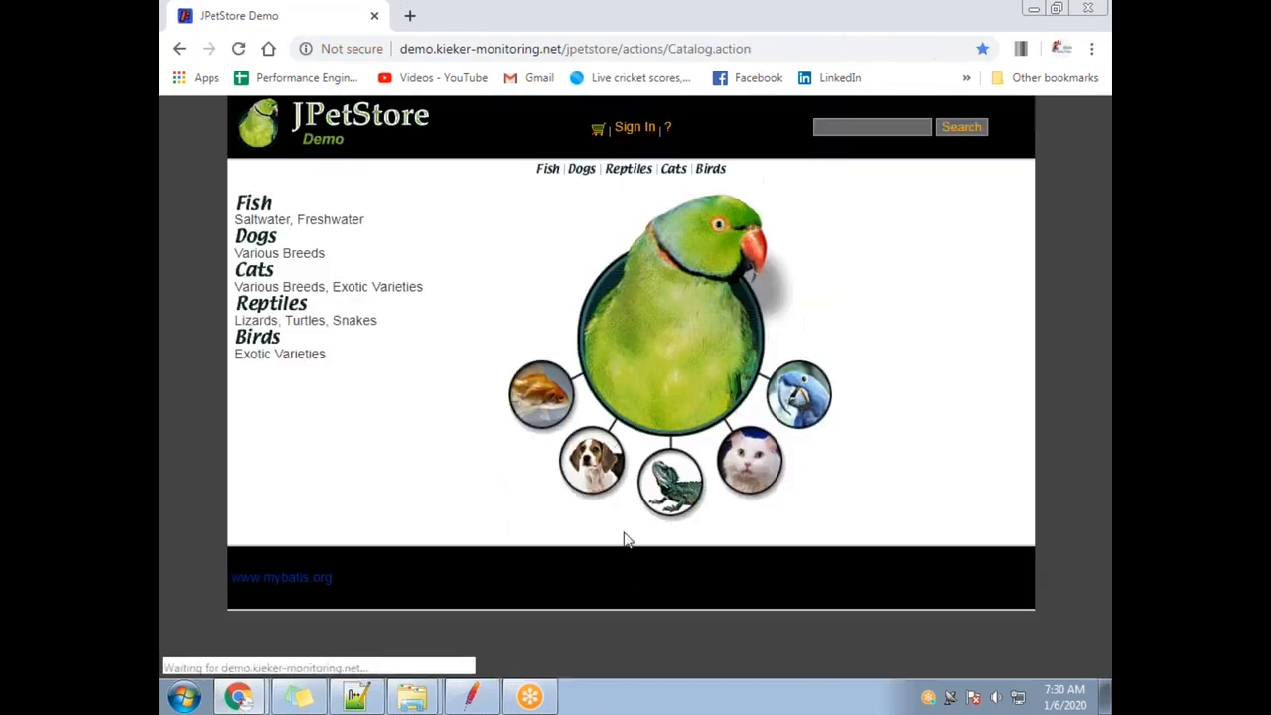
Log in as the new user with the corrected password, then sign out and reopen Sign In.
left_click(632, 133)
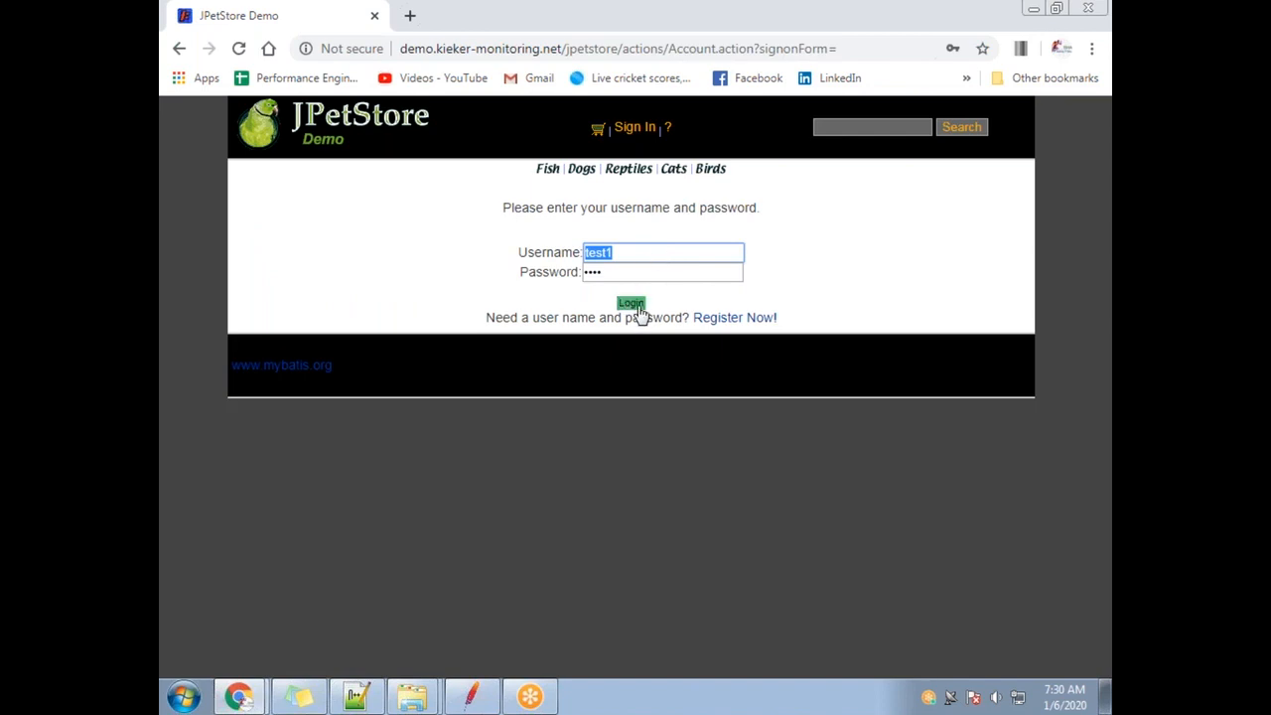
left_click(636, 306)
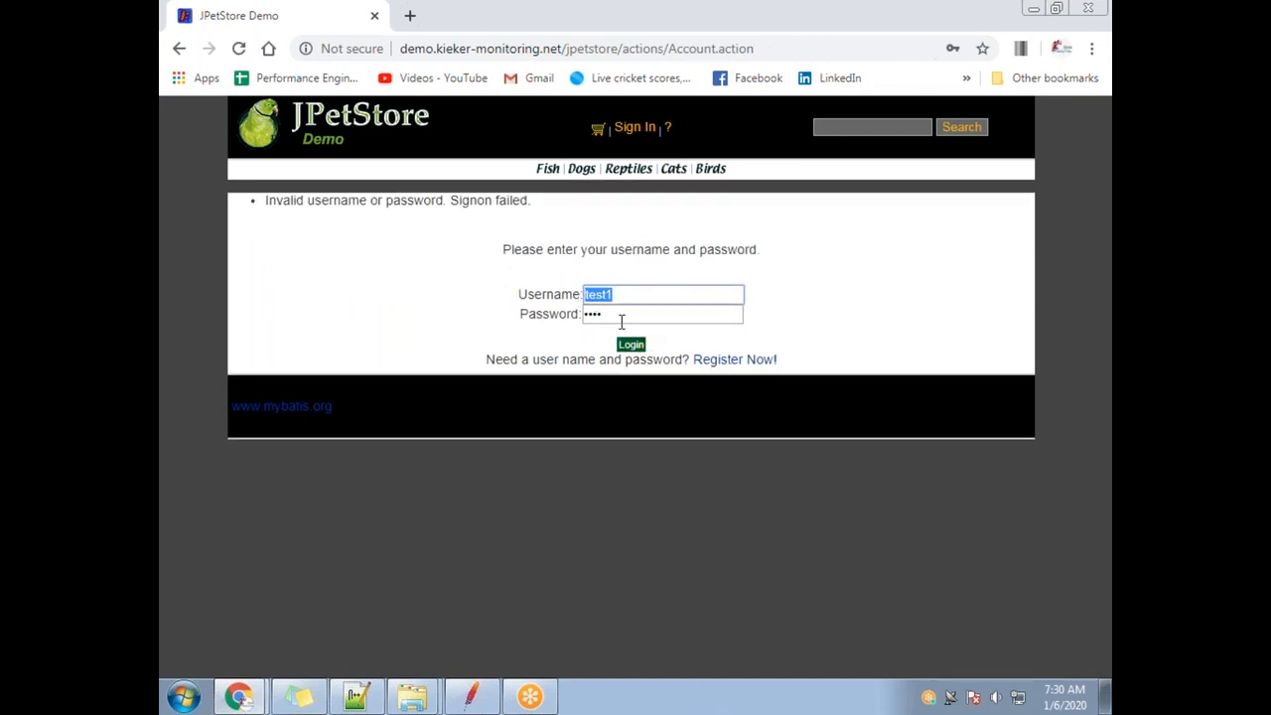
left_click_drag(622, 317, 574, 321)
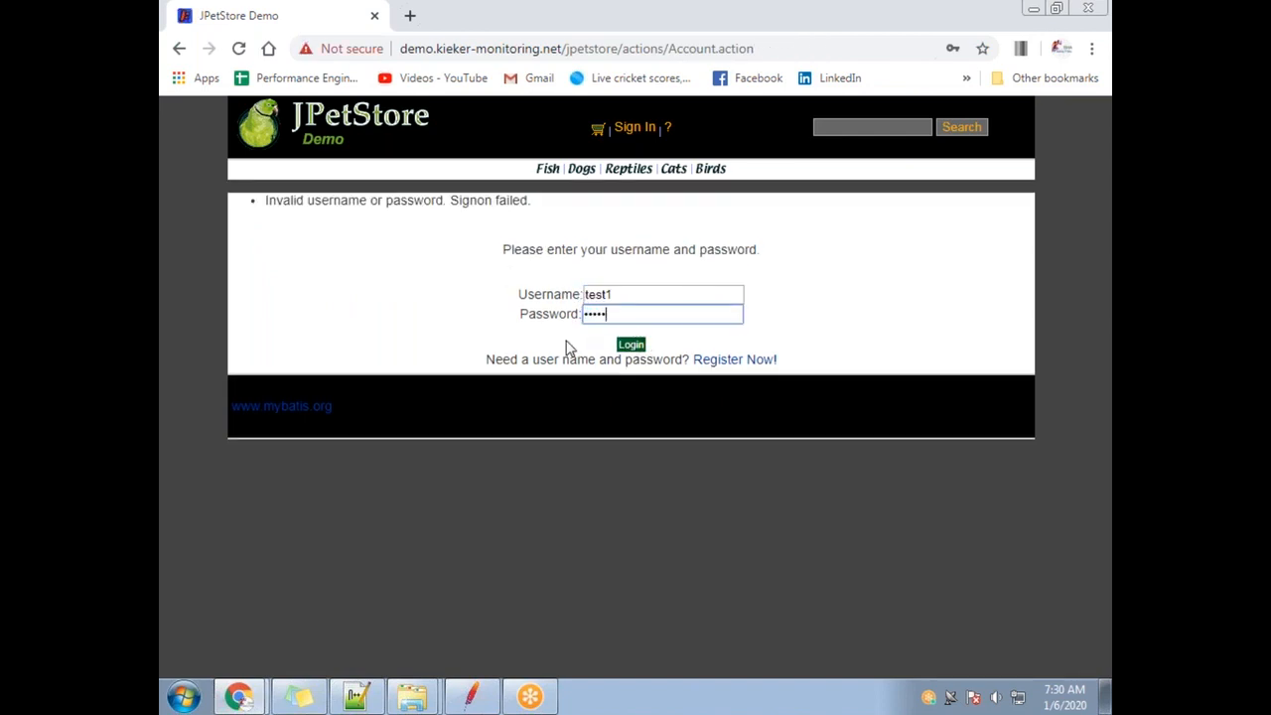
left_click(631, 346)
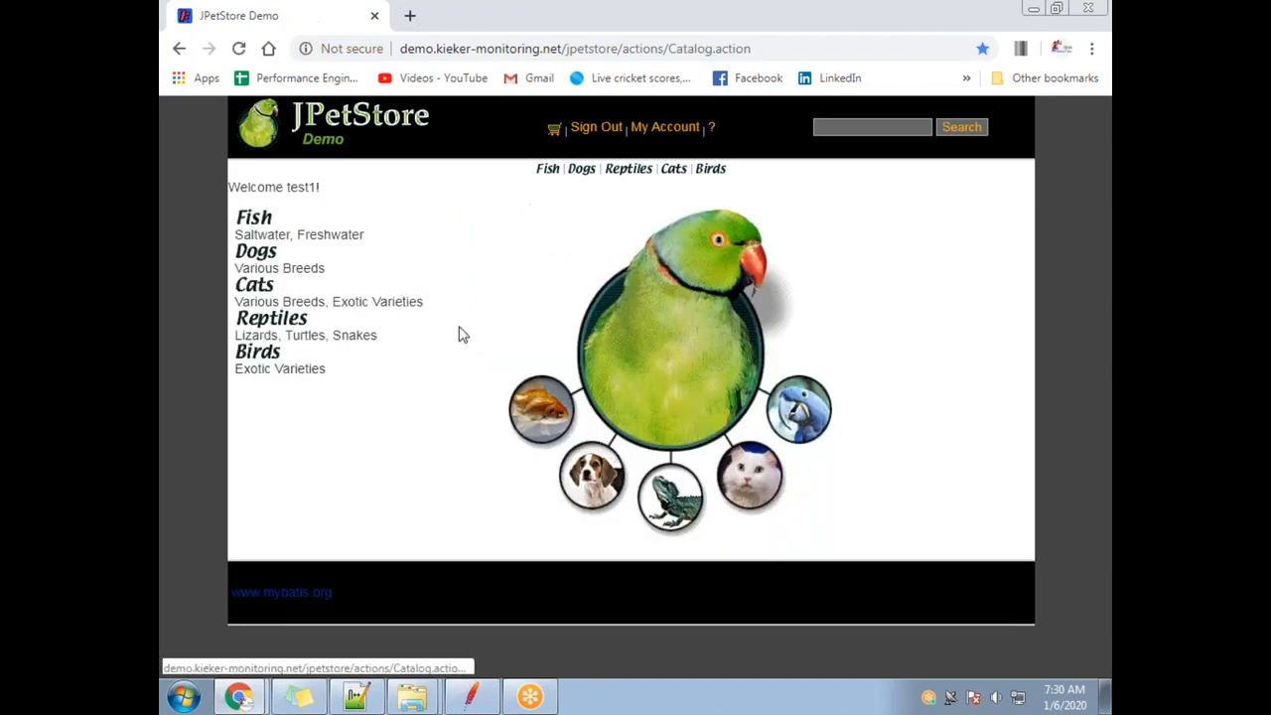
left_click_drag(286, 187, 318, 186)
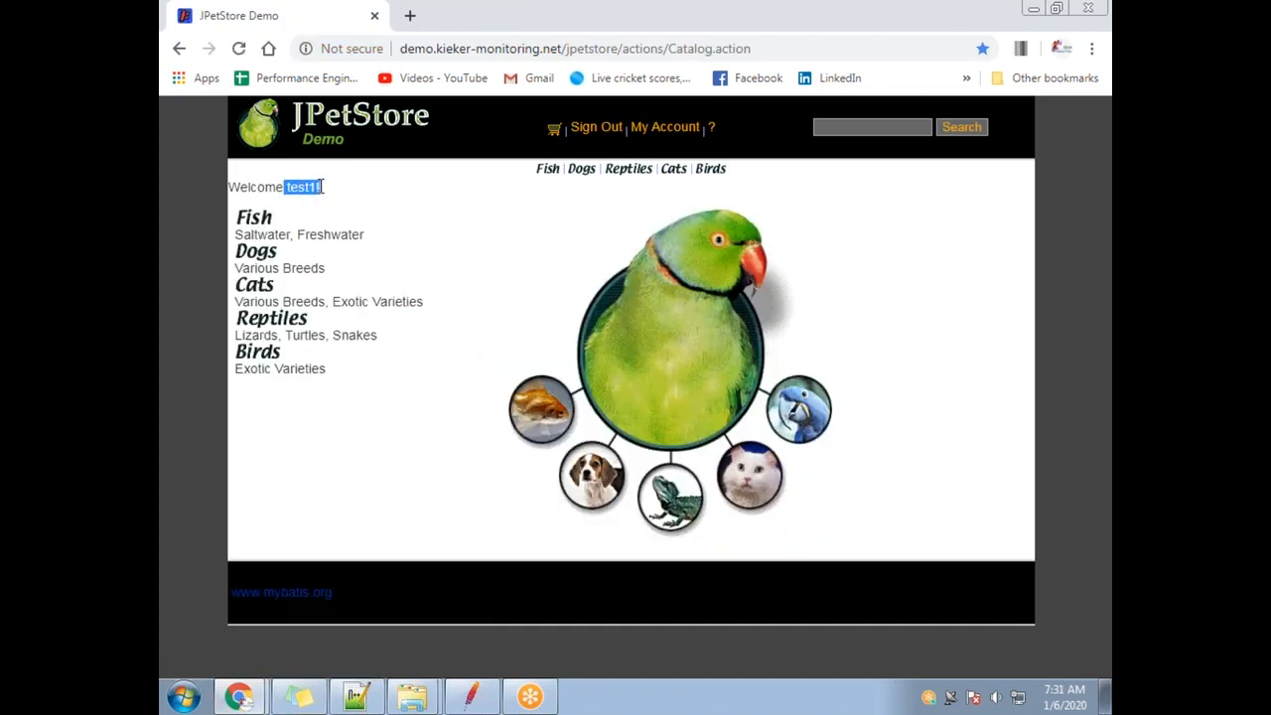
left_click(604, 131)
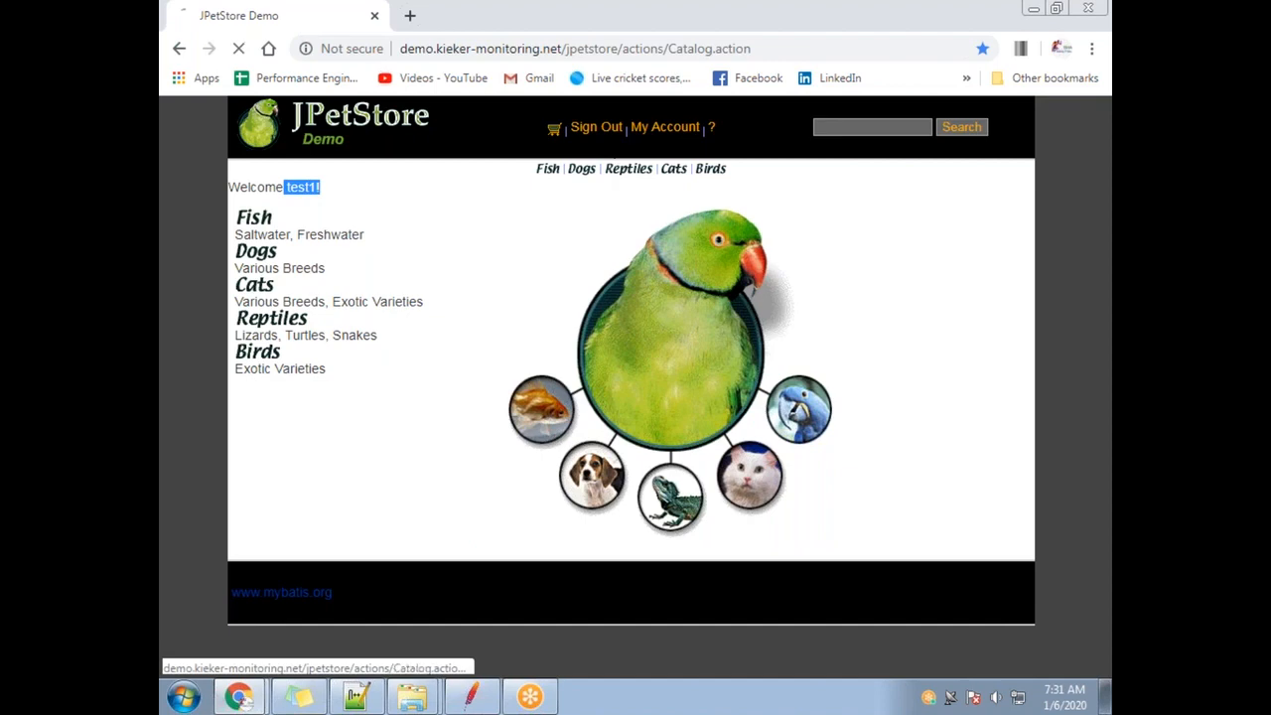
left_click(636, 128)
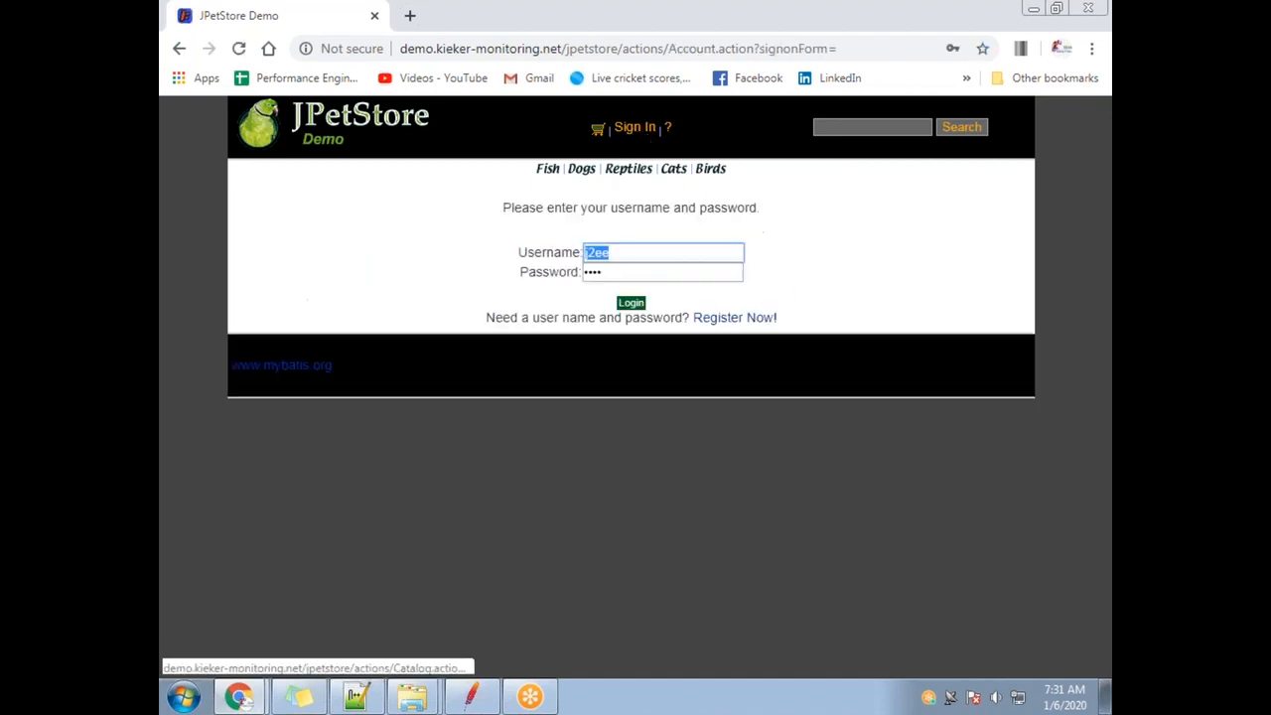
Start a new JPetStore account with user ID test1 and password test2, repeated.
left_click(707, 320)
type("test1")
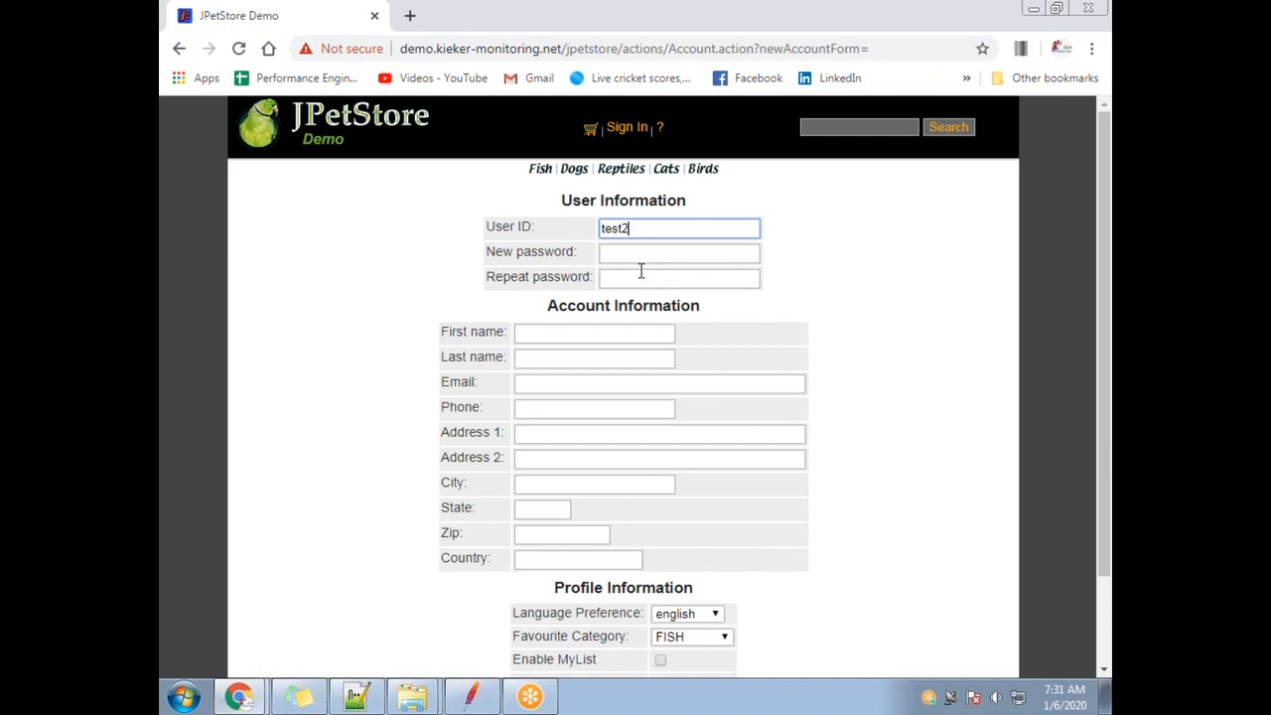
left_click_drag(641, 243, 586, 243)
left_click(628, 259)
type("test2")
left_click(635, 276)
type("test2")
Fill first name, last name, email, phone and Address 1 with test2.
left_click(572, 334)
type("test2")
left_click(582, 361)
type("test2")
left_click(562, 386)
type("test2")
left_click(567, 409)
type("test2")
left_click(560, 441)
type("test2")
Fill Address 2, city, state, zip and country with test2, then save the account.
left_click(563, 460)
type("test2")
left_click(559, 488)
type("test2")
left_click(553, 513)
type("test2")
left_click(556, 536)
type("test2")
left_click(562, 561)
type("test2")
scroll(644, 534, "down", 2)
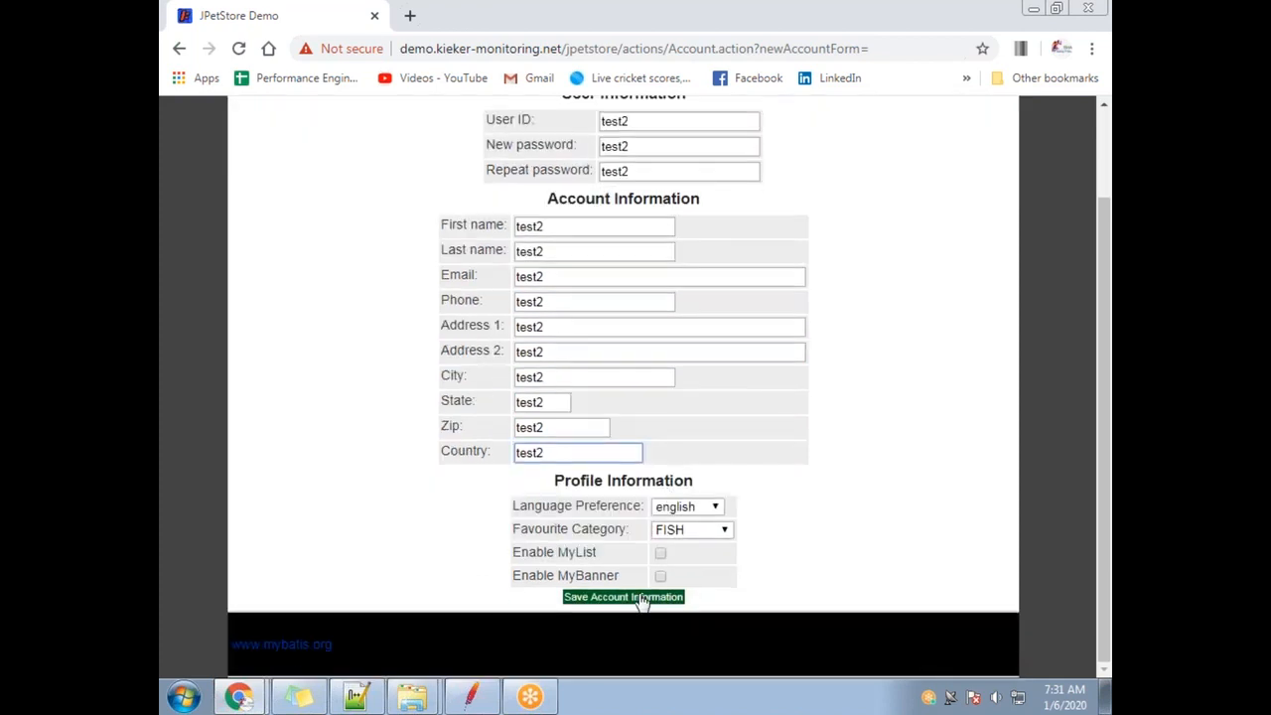
left_click(639, 592)
left_click(636, 128)
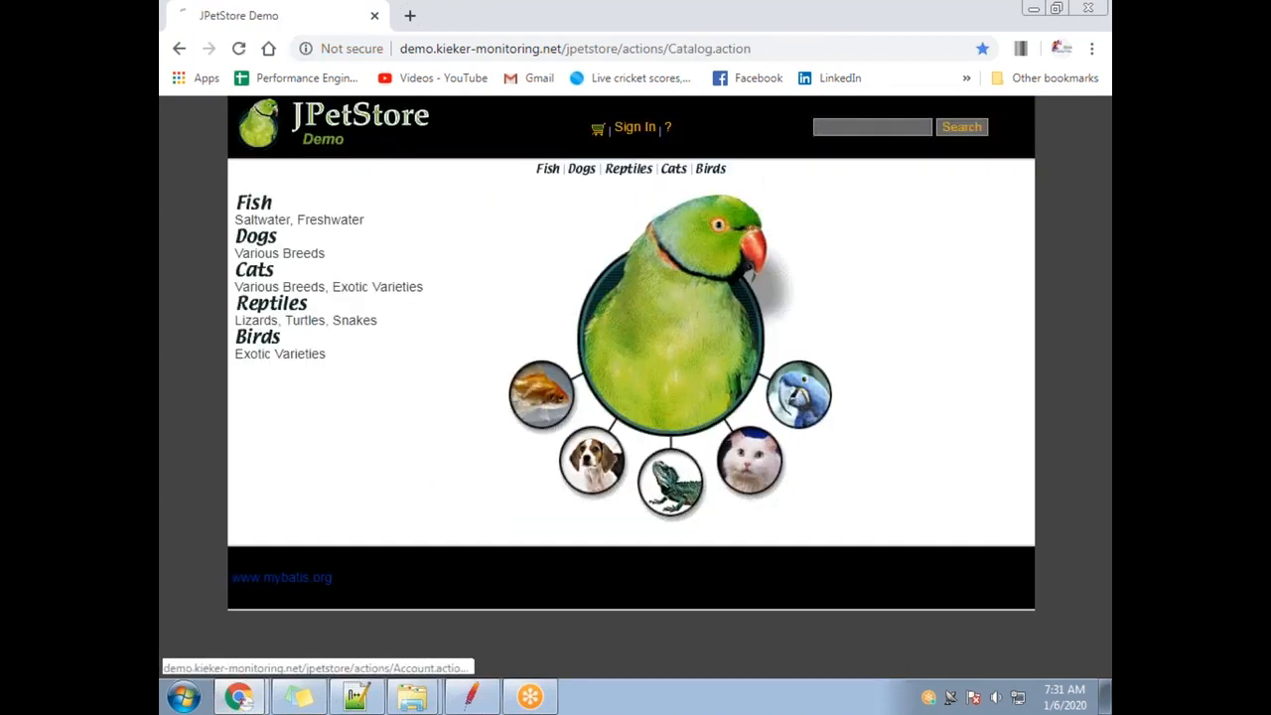
left_click(621, 271)
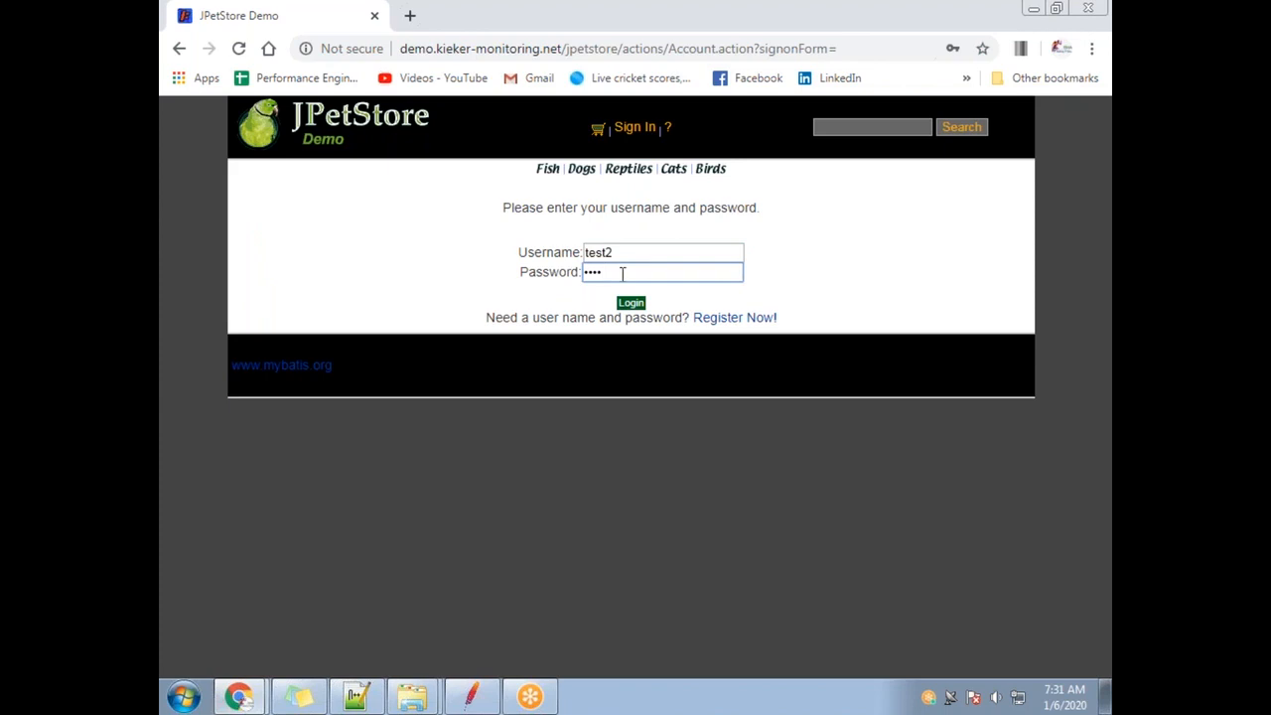
key("BackSpace")
key("BackSpace")
key("BackSpace")
type("test")
left_click(631, 303)
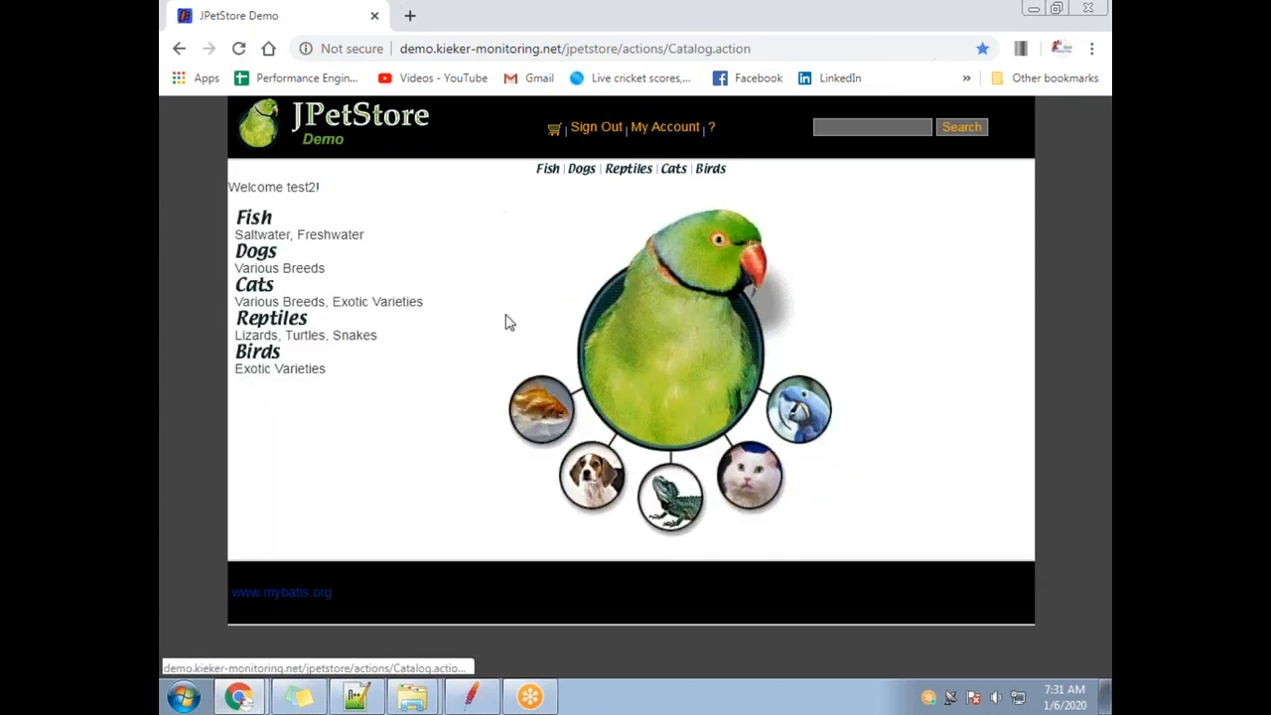
Check the username in the welcome message, sign out and return to JMeter.
double_click(301, 187)
left_click(584, 145)
left_click(587, 128)
key("alt+Tab")
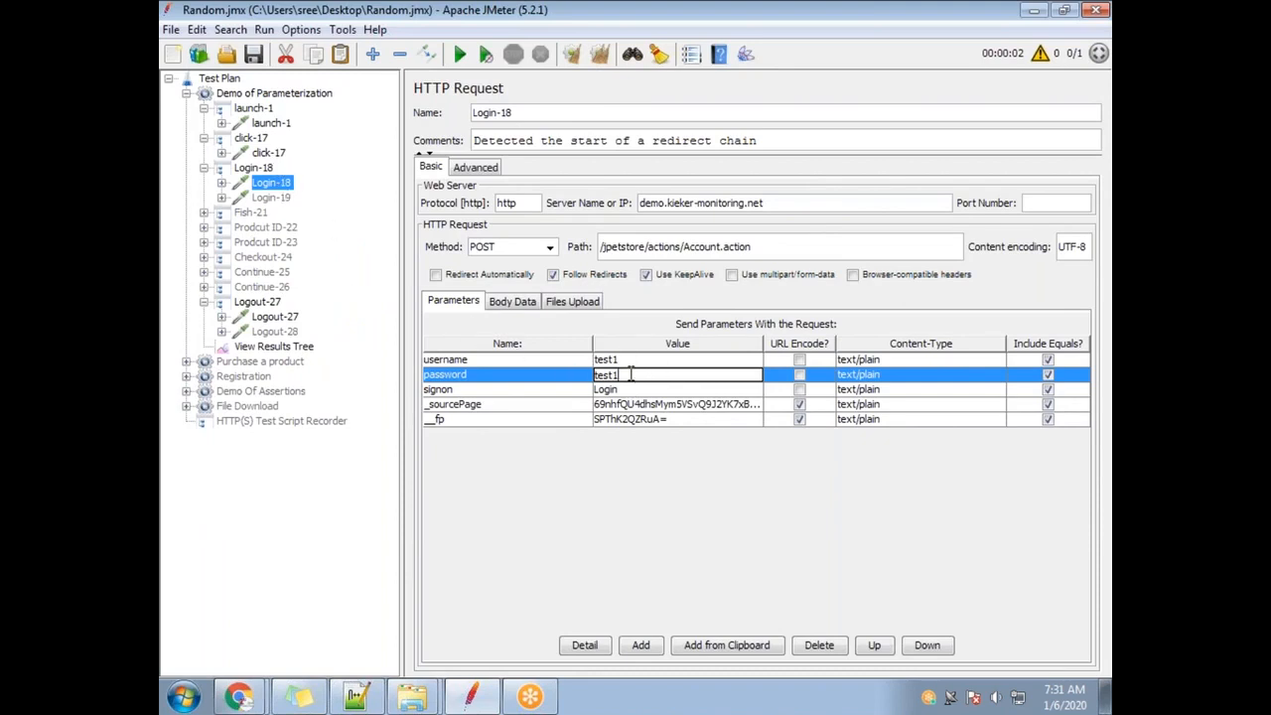
Review the username and password parameter rows of the Login-18 request.
key("alt+Tab")
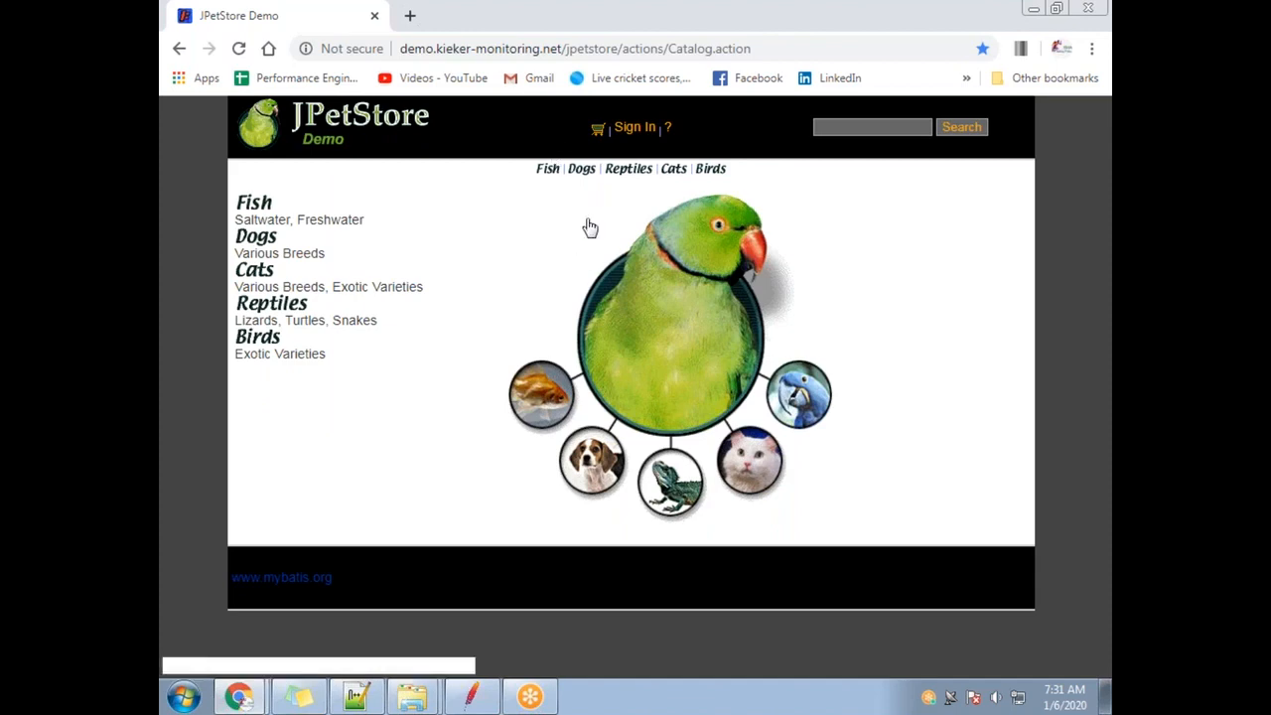
key("alt+Tab")
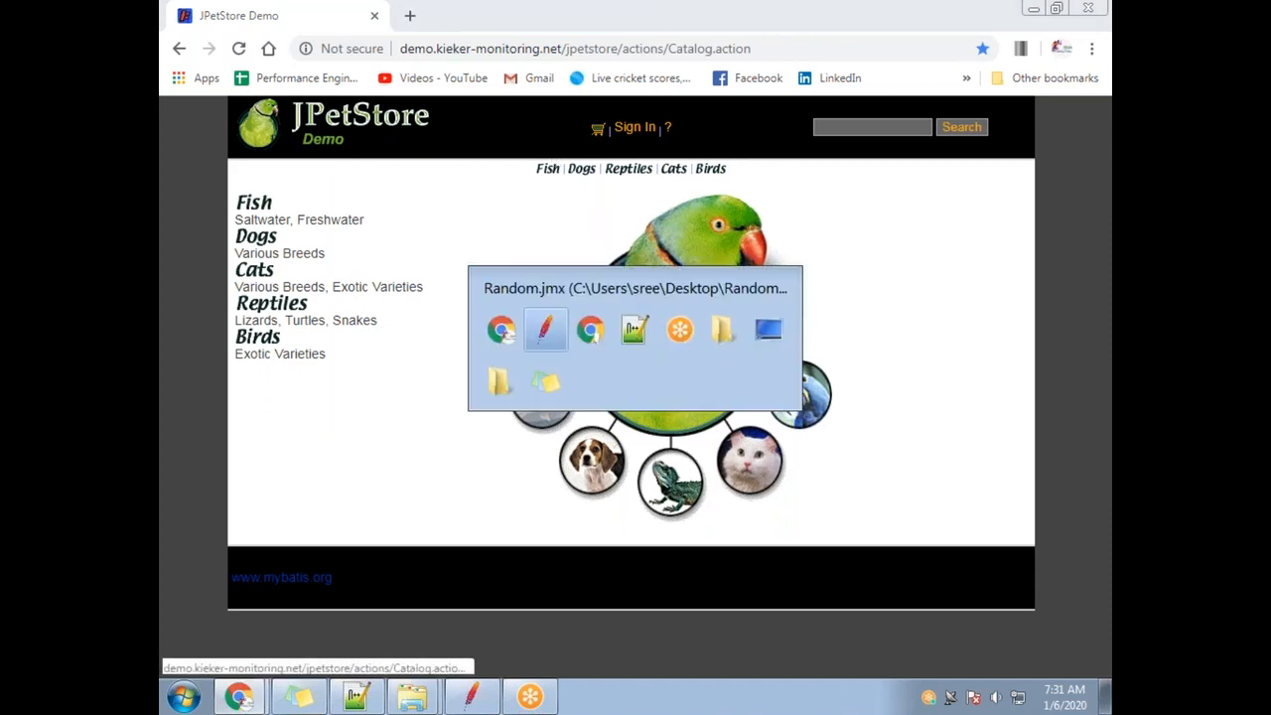
left_click(632, 361)
left_click(641, 375)
left_click(627, 363)
left_click(629, 377)
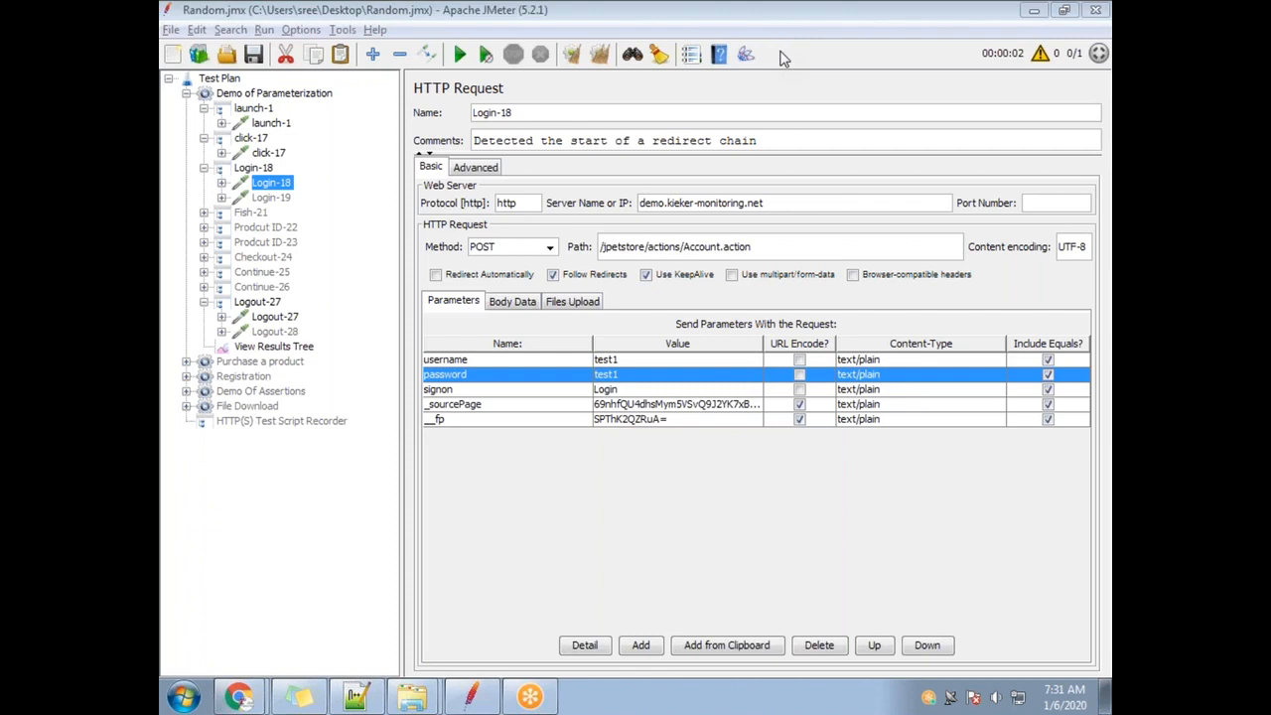
Set the Thread Group loop count to 1, clear old results and start the test.
left_click(263, 93)
double_click(562, 298)
type("1")
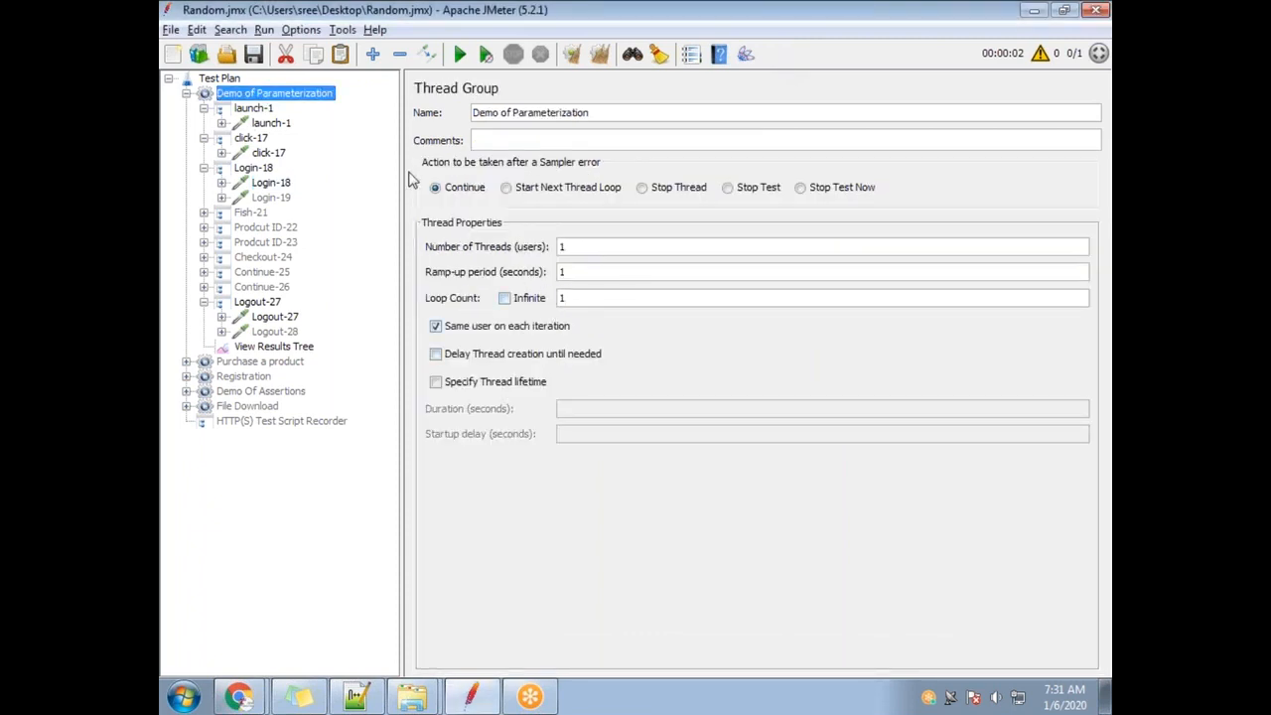
left_click(275, 346)
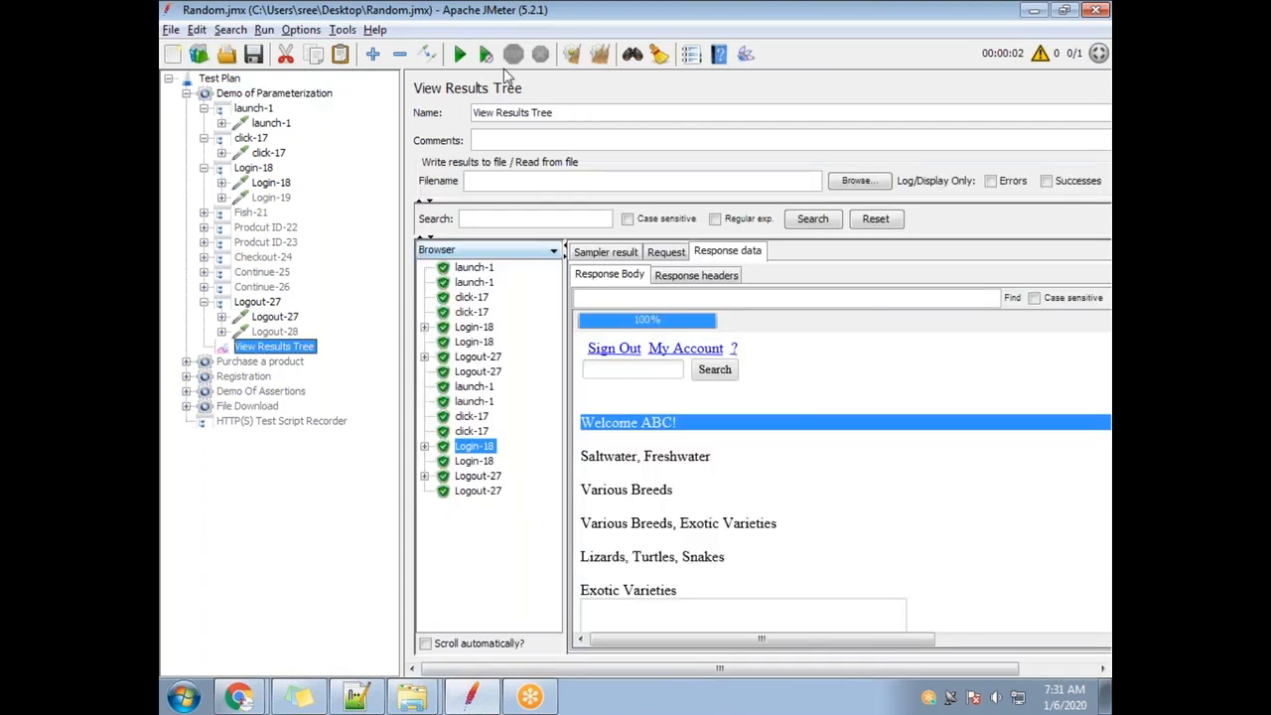
left_click(599, 54)
left_click(459, 54)
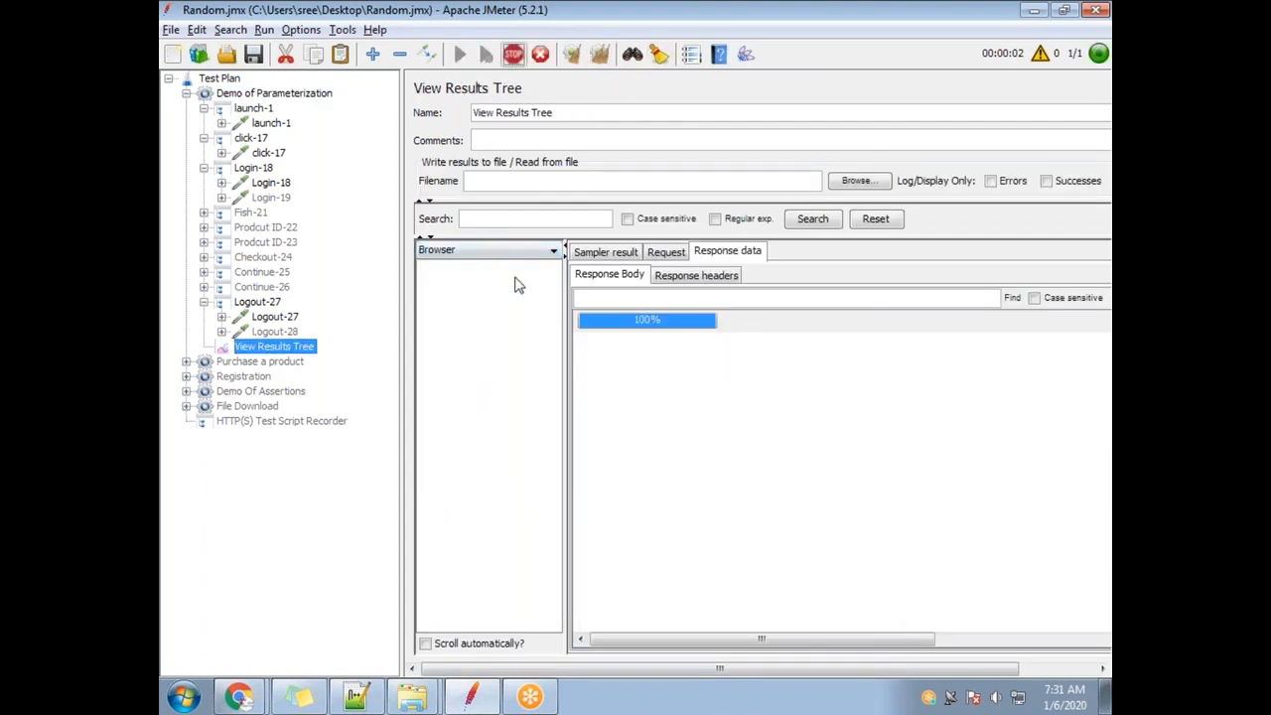
Inspect the Login-18 response page and highlight the username in its welcome line.
left_click(480, 341)
left_click(474, 327)
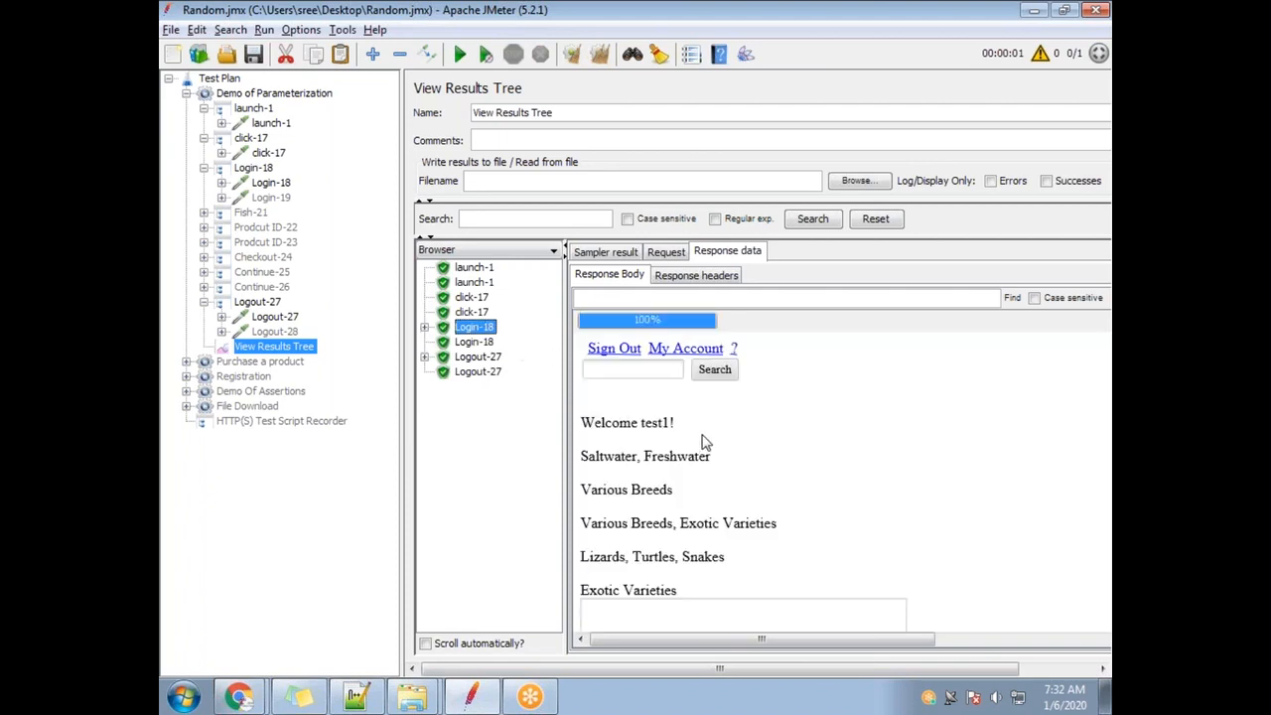
left_click_drag(641, 423, 665, 425)
left_click(268, 184)
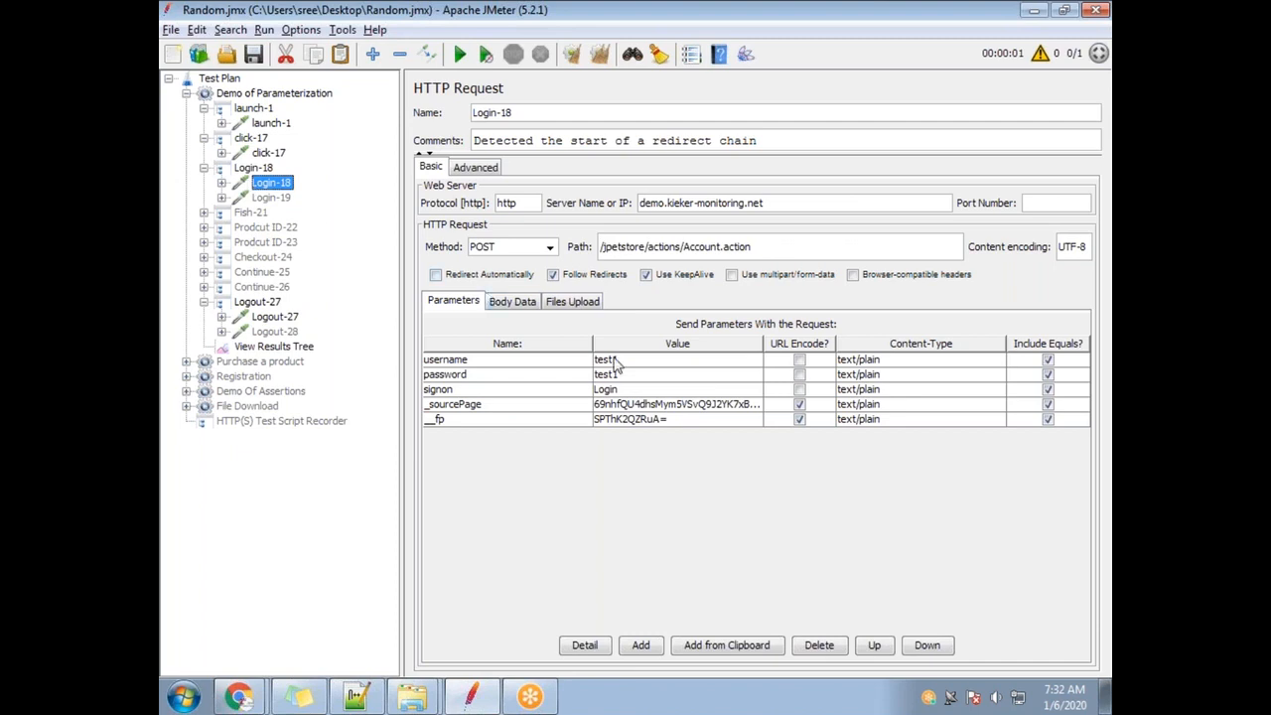
left_click(286, 351)
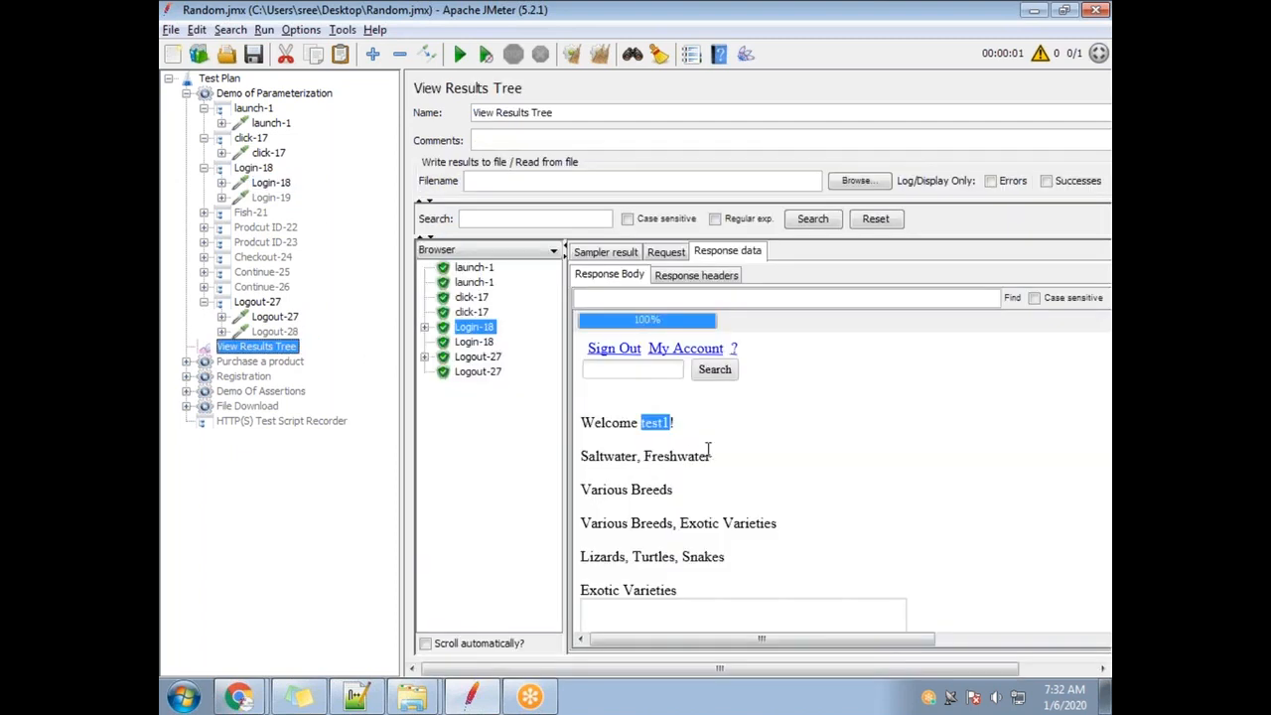
left_click_drag(641, 423, 668, 423)
Enter the second account's username and password values in the Login-18 parameters.
left_click(262, 182)
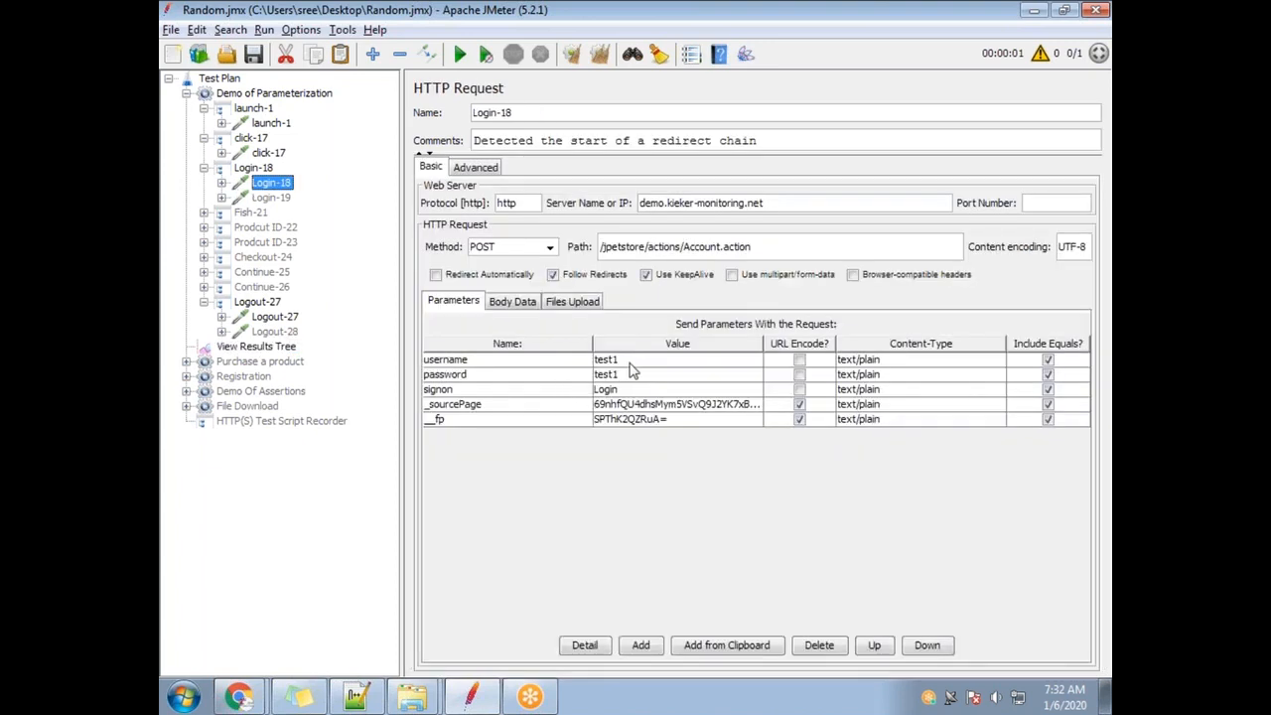
left_click(644, 361)
double_click(645, 361)
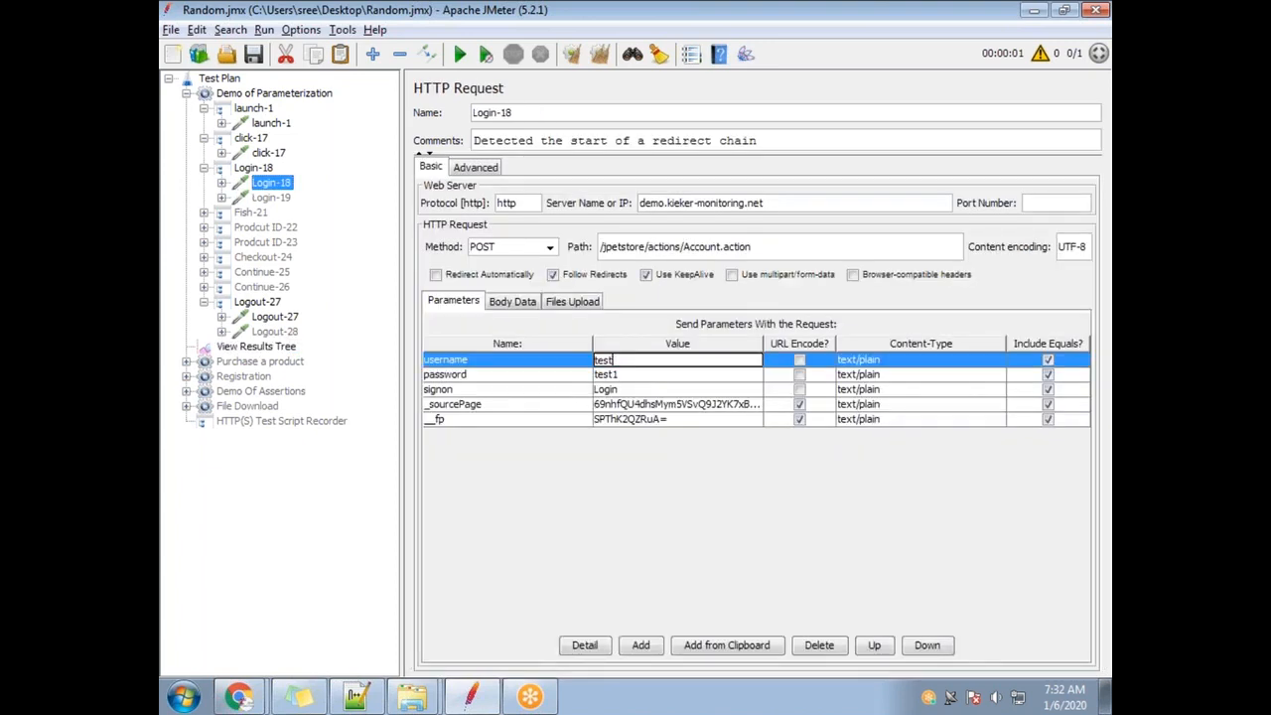
double_click(641, 374)
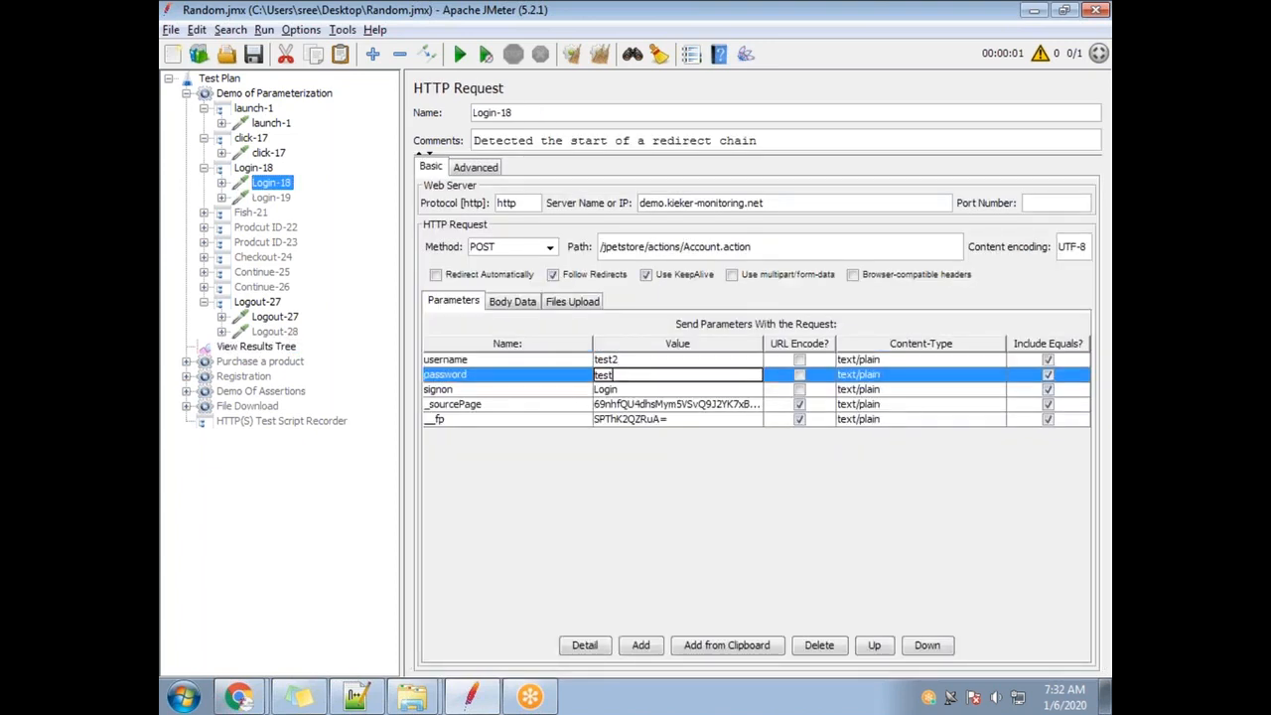
Clear results, rerun the test and confirm the Login-18 response welcomes the new username.
left_click(599, 55)
left_click(459, 56)
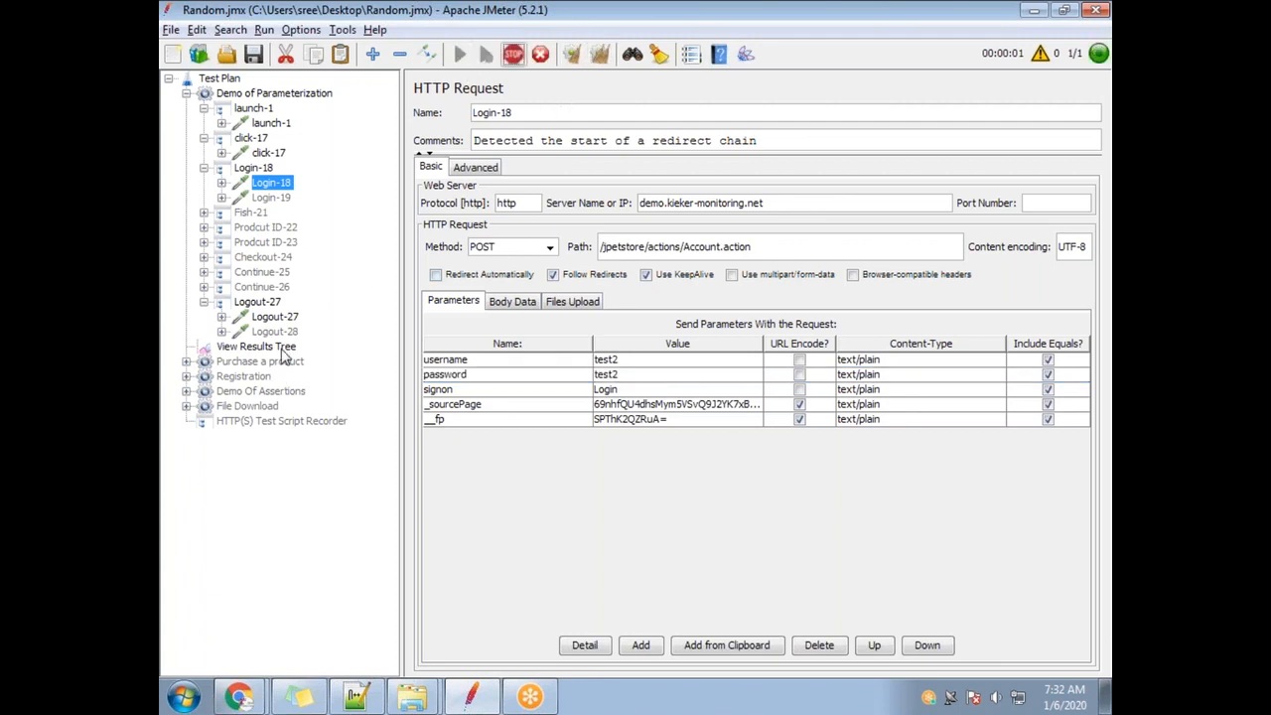
left_click(283, 347)
left_click(475, 328)
left_click_drag(641, 425, 688, 423)
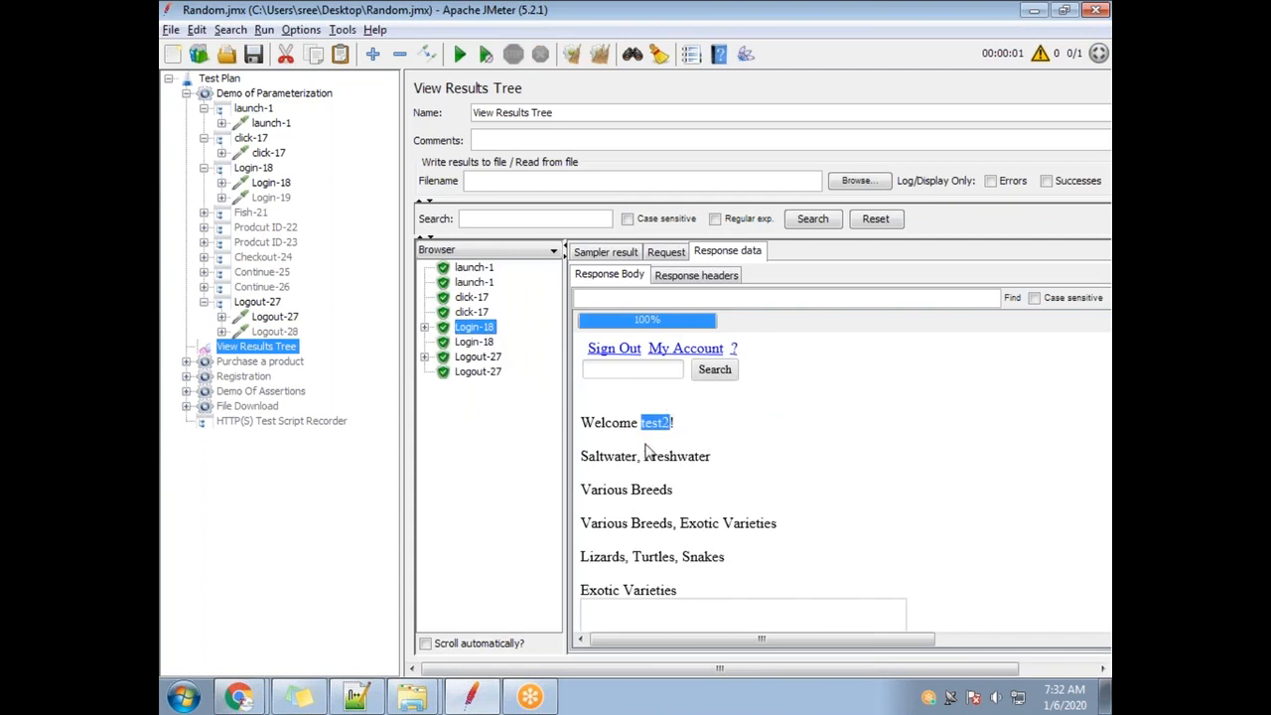
left_click(270, 183)
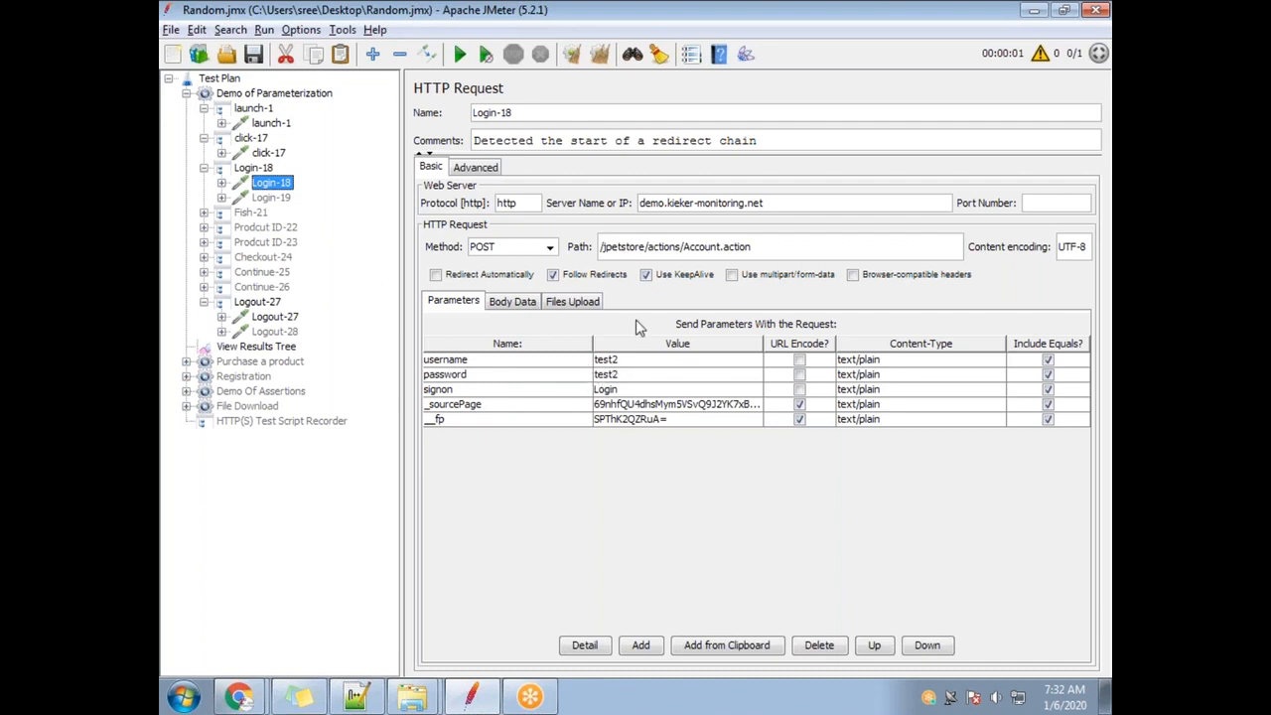
key("alt+Tab")
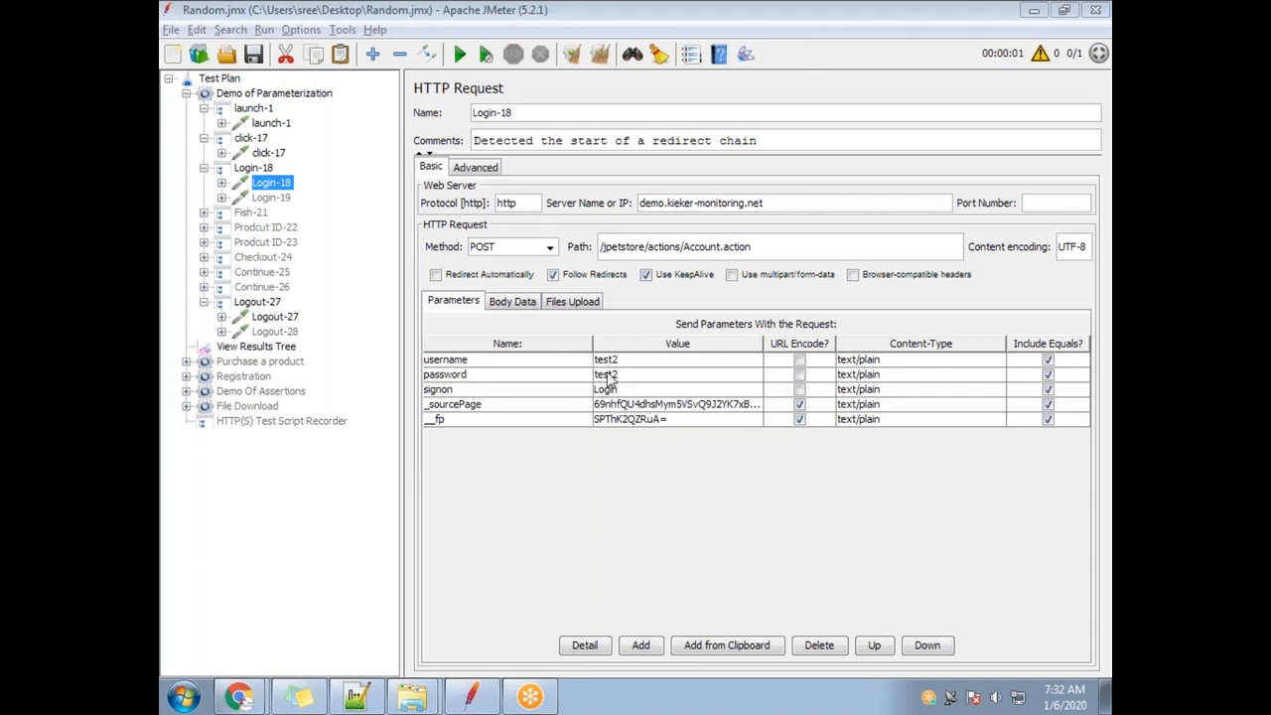
Copy the Parametrization heading in the notes and paste it onto a new line below.
mouse_move(471, 697)
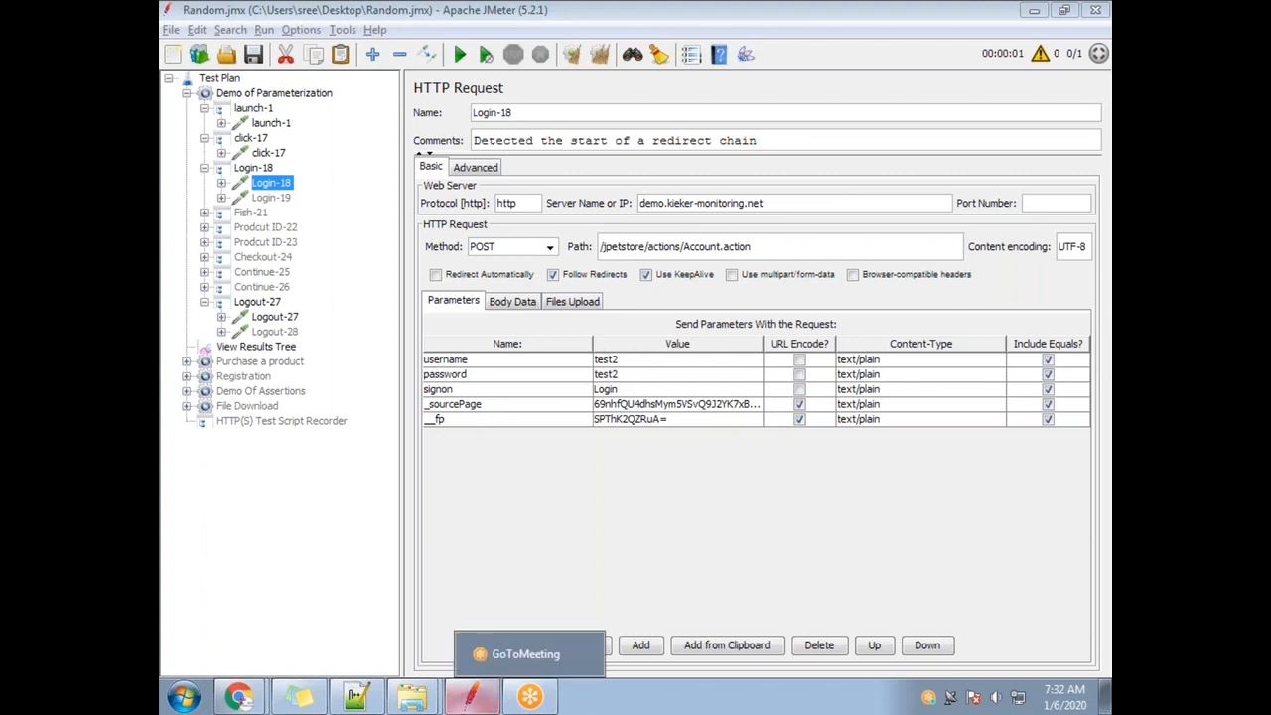
left_click(338, 657)
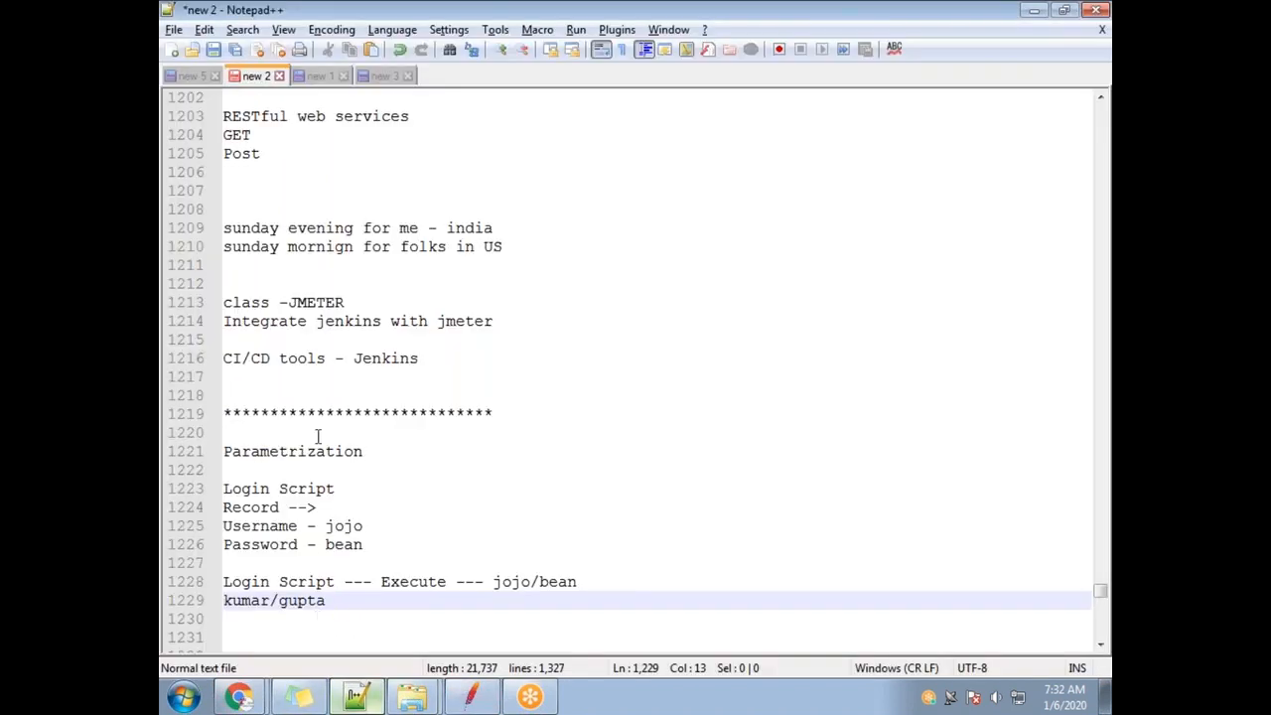
left_click_drag(382, 451, 203, 467)
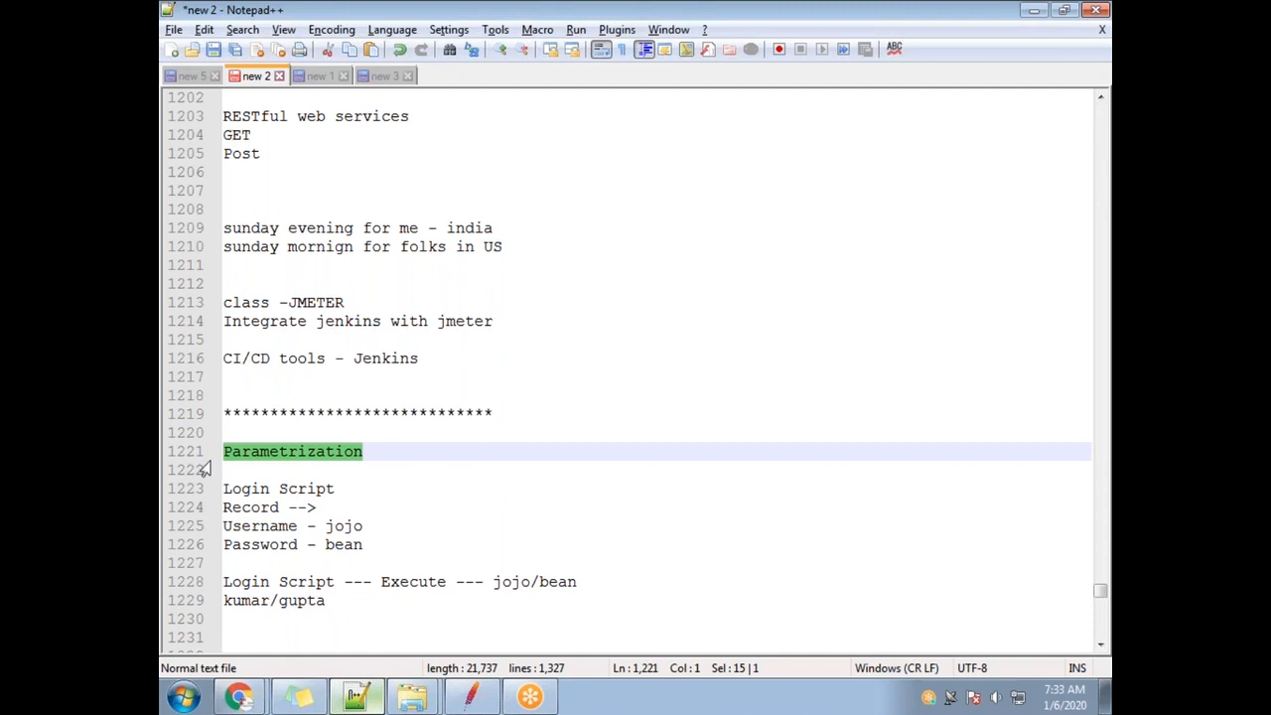
key("ctrl+c")
left_click(372, 614)
key("Return")
key("Return")
key("ctrl+v")
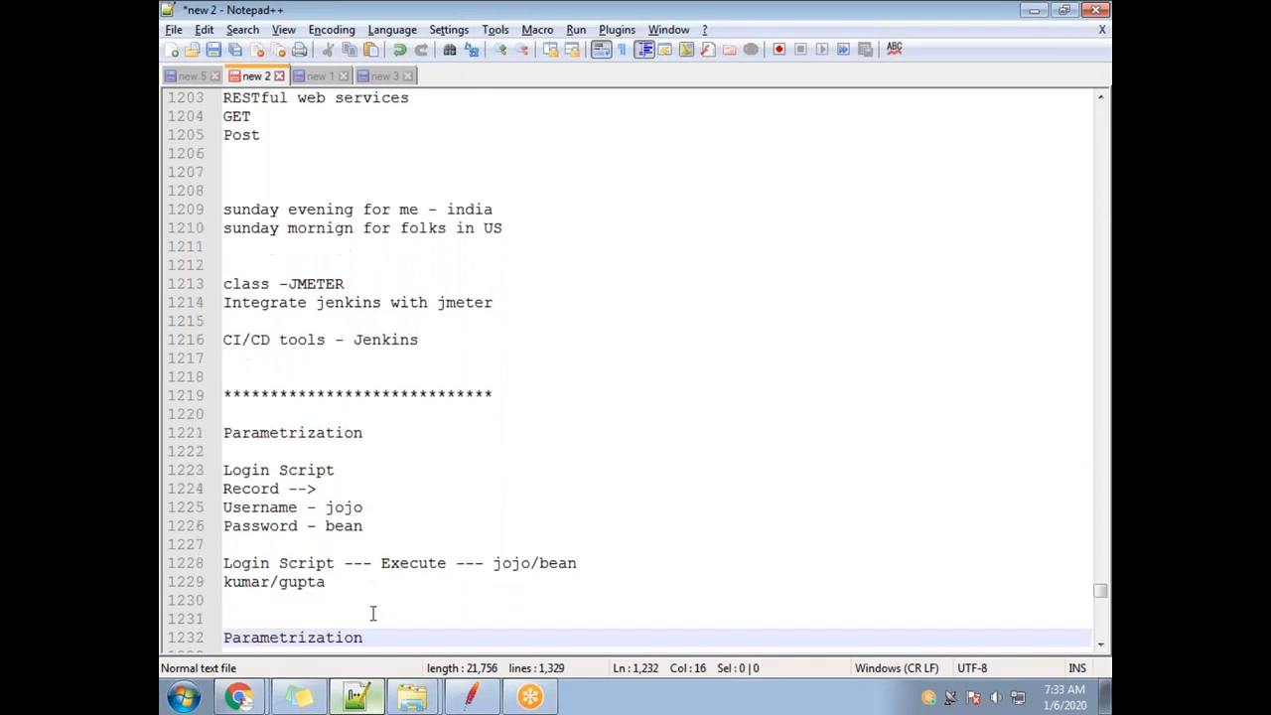
key("Return")
key("Return")
Write step 1 'Create an csv file' and step 2 'add multiple data (username/password) to this csv file'.
type("1) Create an ")
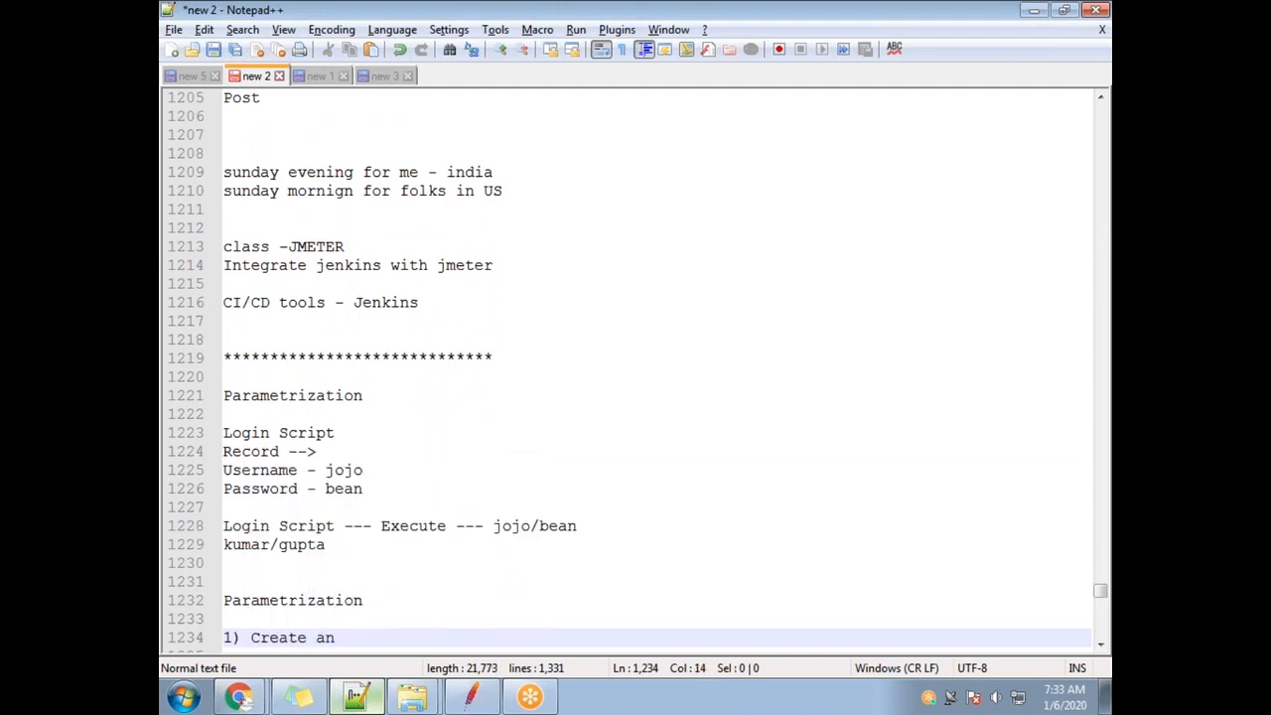
type("csv file")
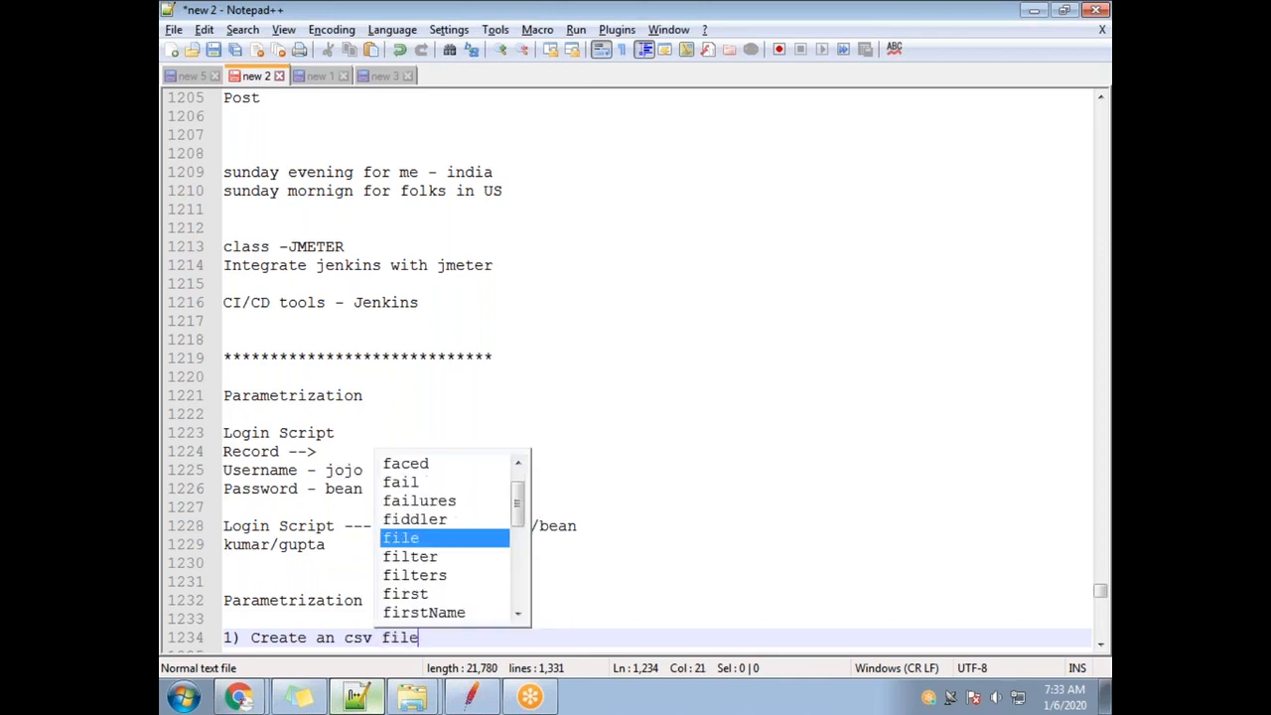
key("Return")
key("Return")
type("2")
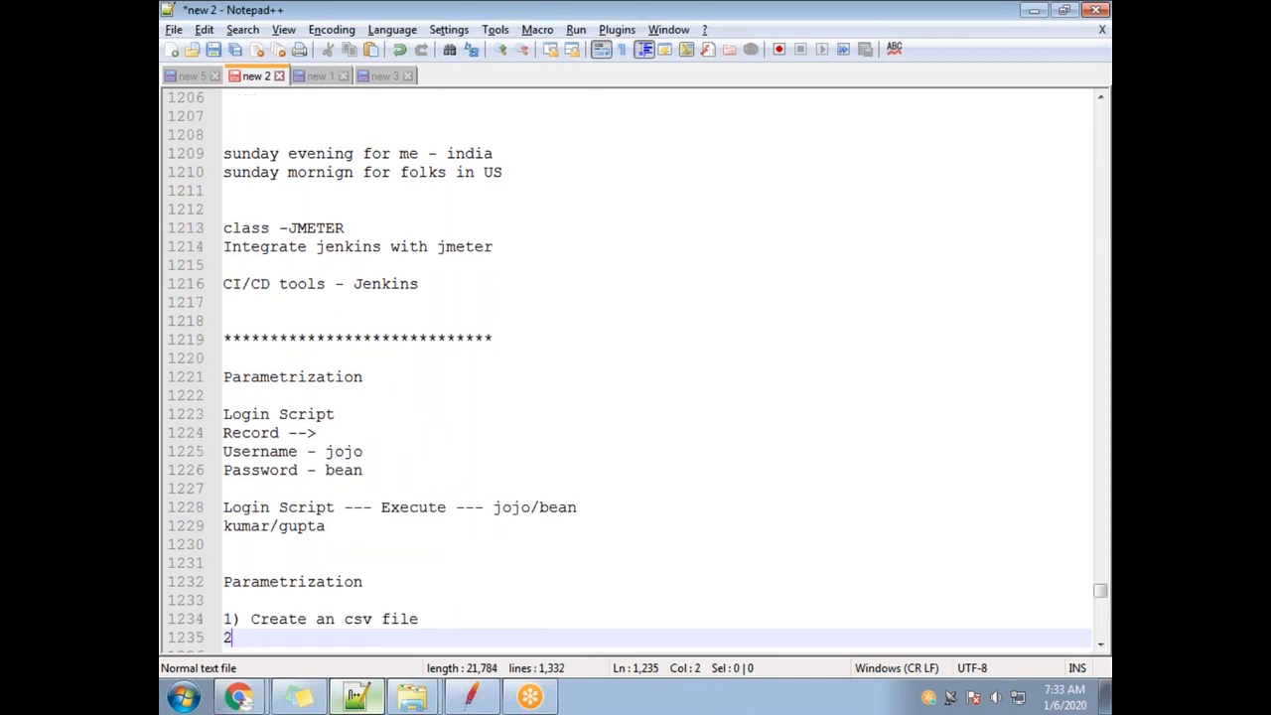
type(") ")
type("put")
key("BackSpace")
key("BackSpace")
key("BackSpace")
type("add multiple ")
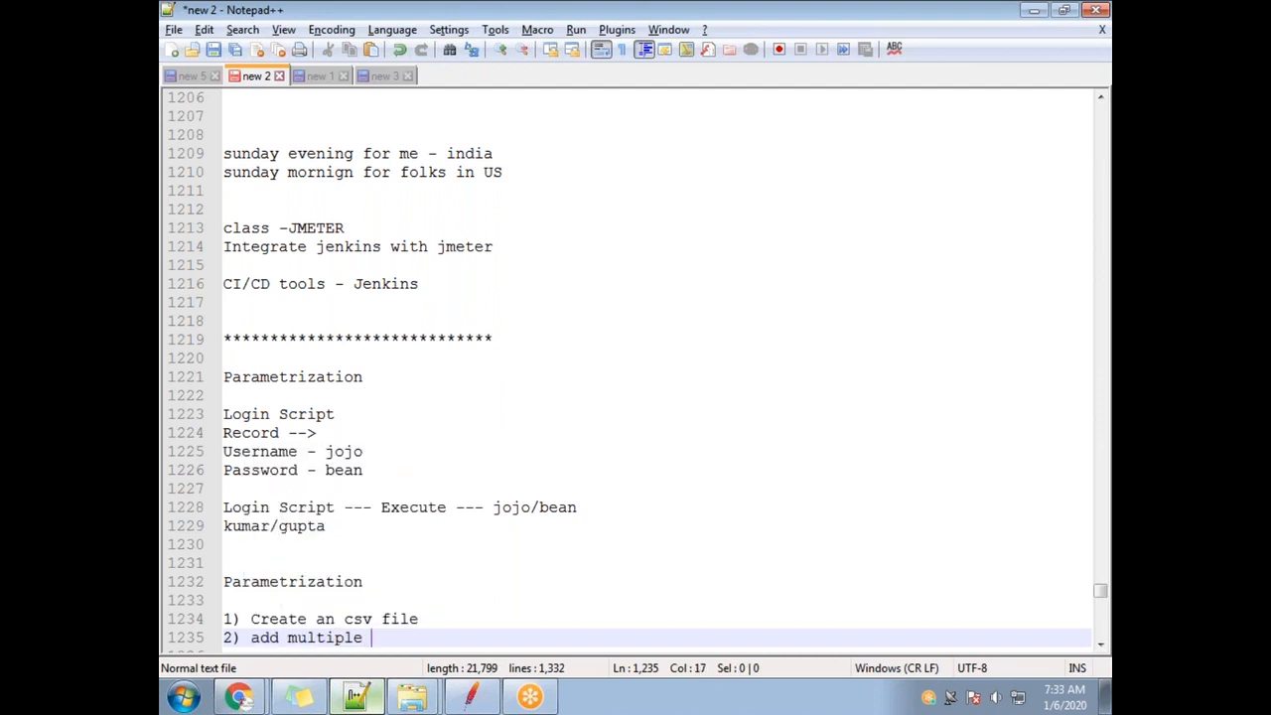
type("data (user")
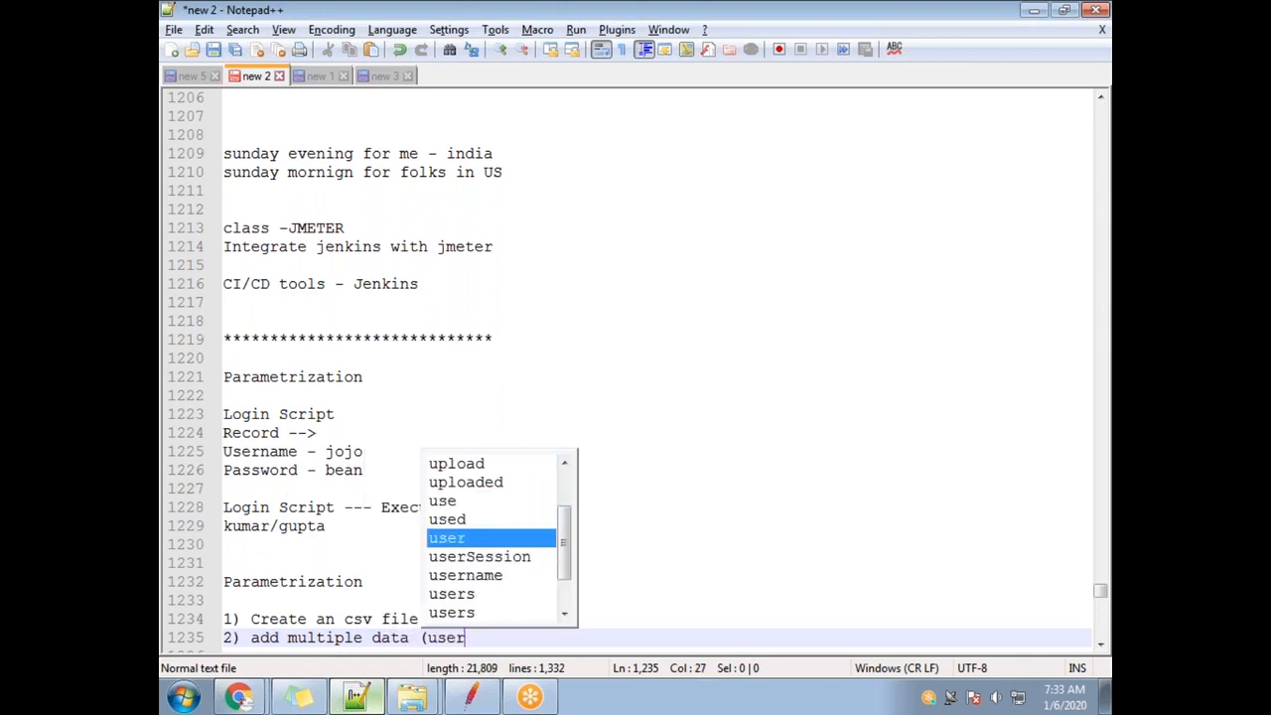
type("name/pa")
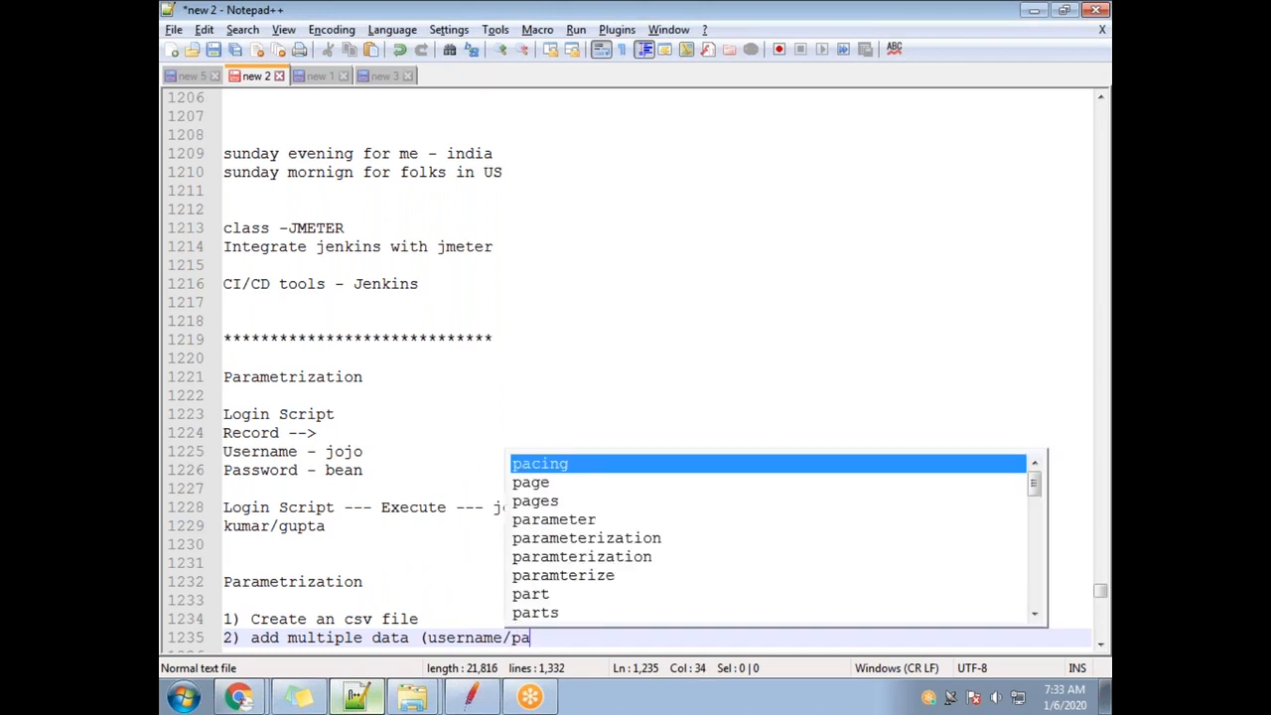
type("ssword")
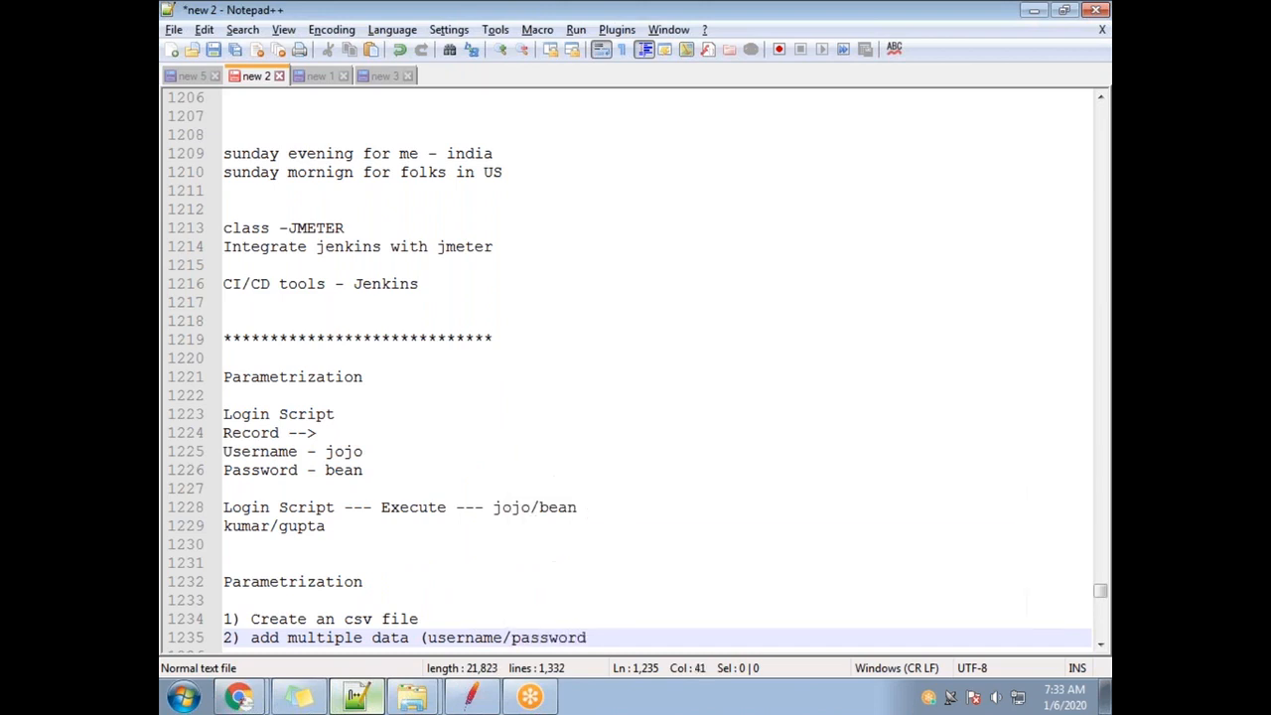
type("to this csv file")
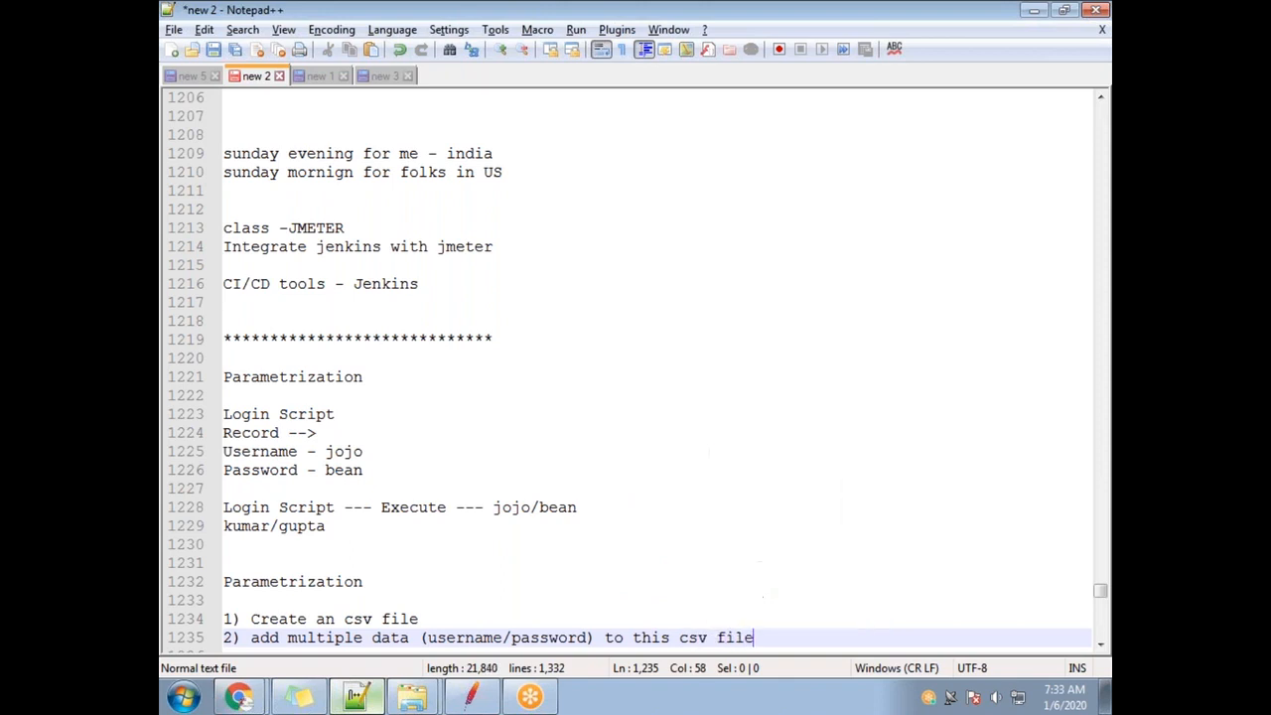
key("Return")
Add step 3 about adding the config component to the .jmx file and step 4 about modifying the script.
type("3) Add ")
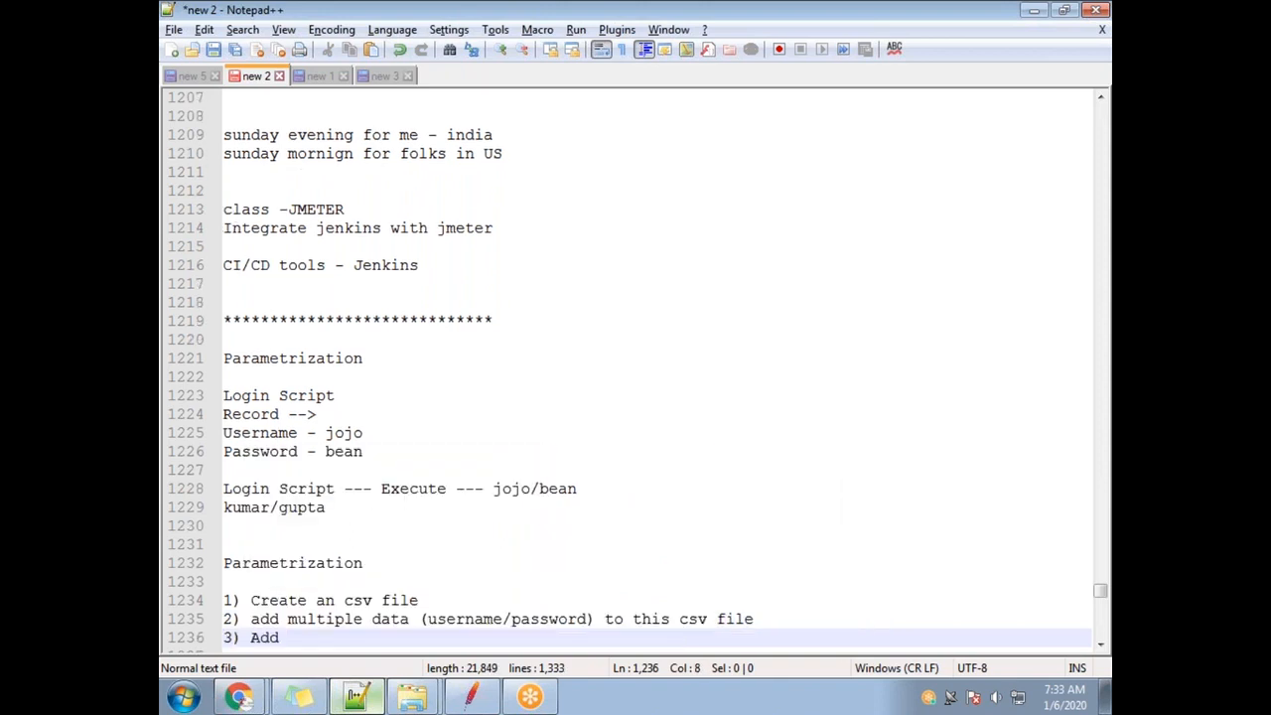
type("the confi")
key("BackSpace")
key("BackSpace")
key("BackSpace")
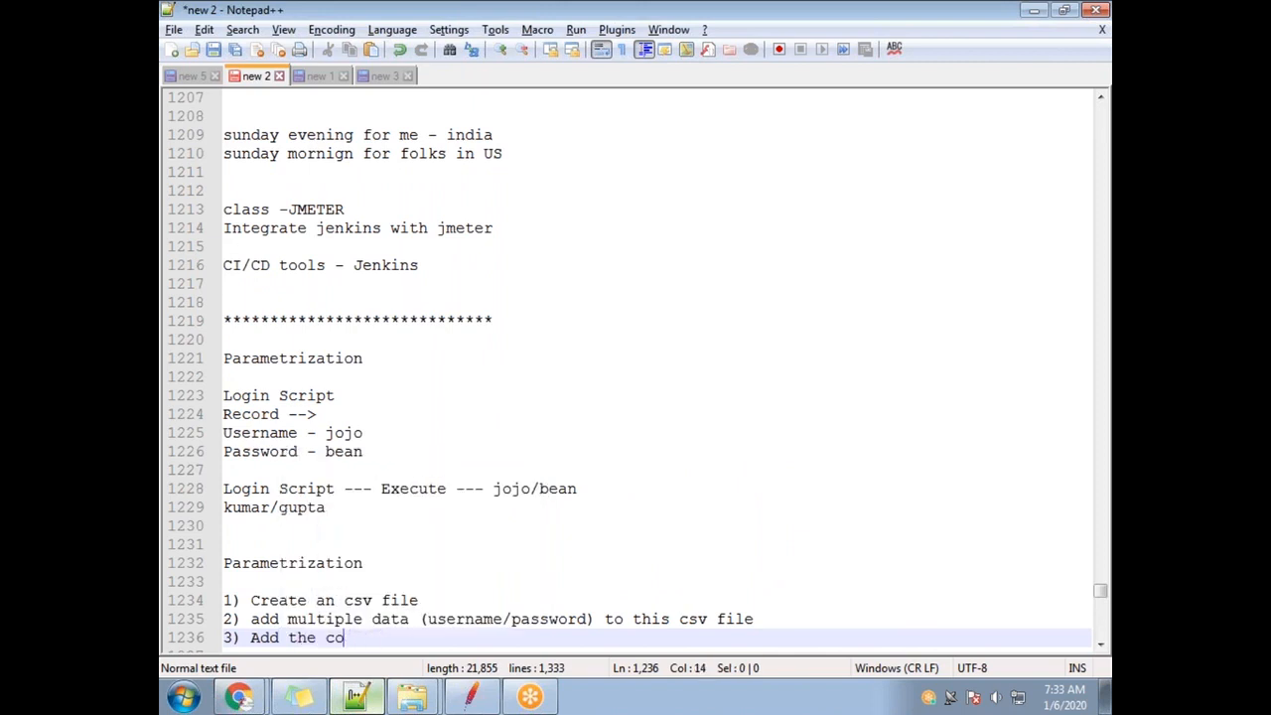
type("com")
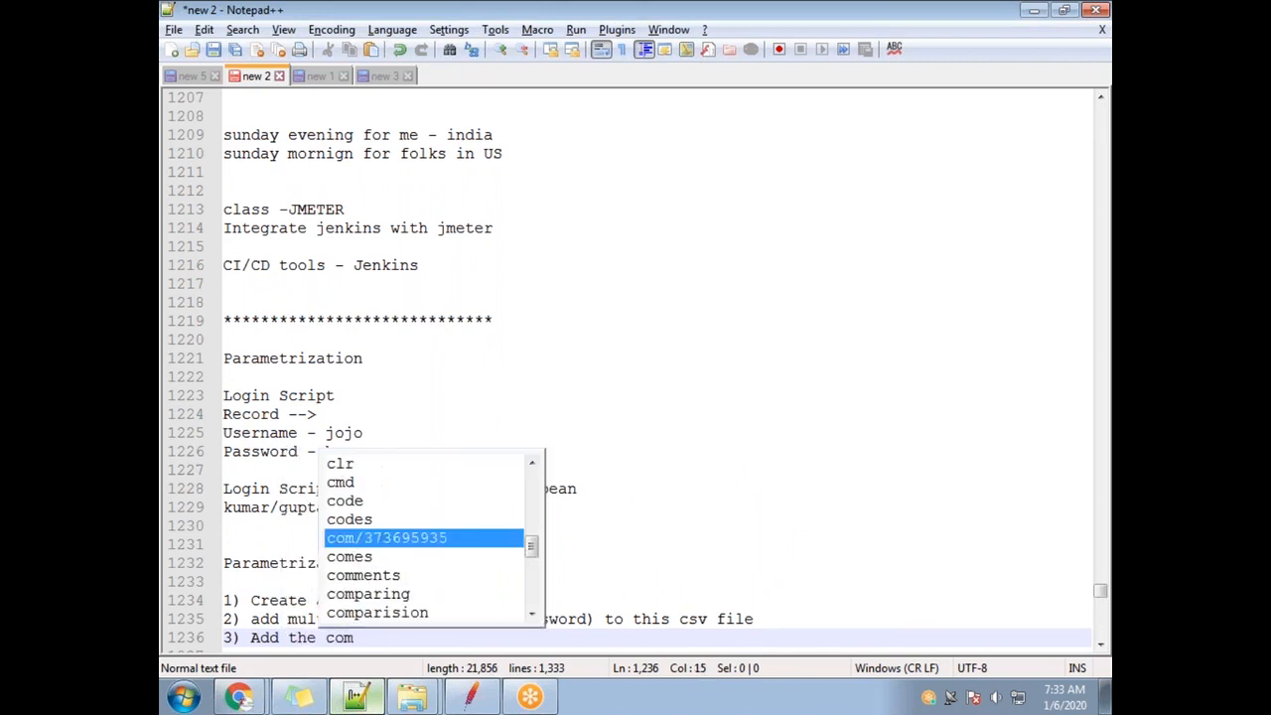
type("poe")
key("BackSpace")
type("nent / element to your ")
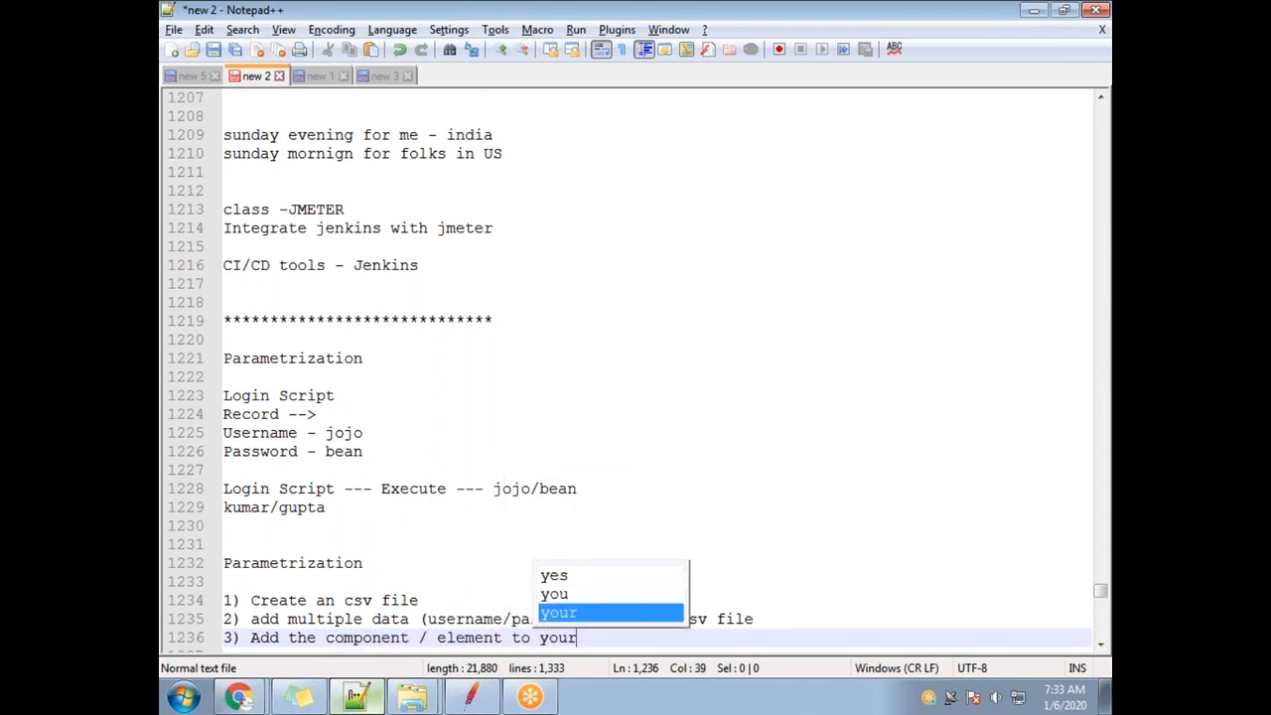
type(".jmx file")
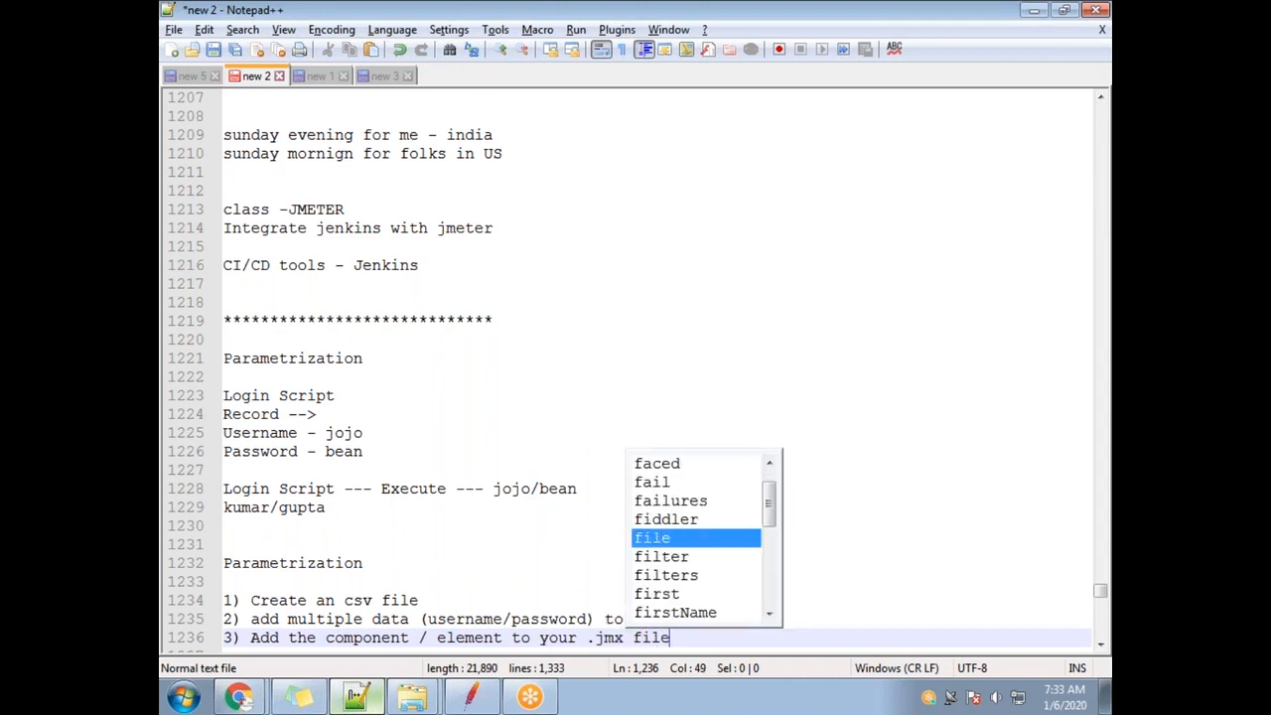
type(" so that my jmeter can read data from this")
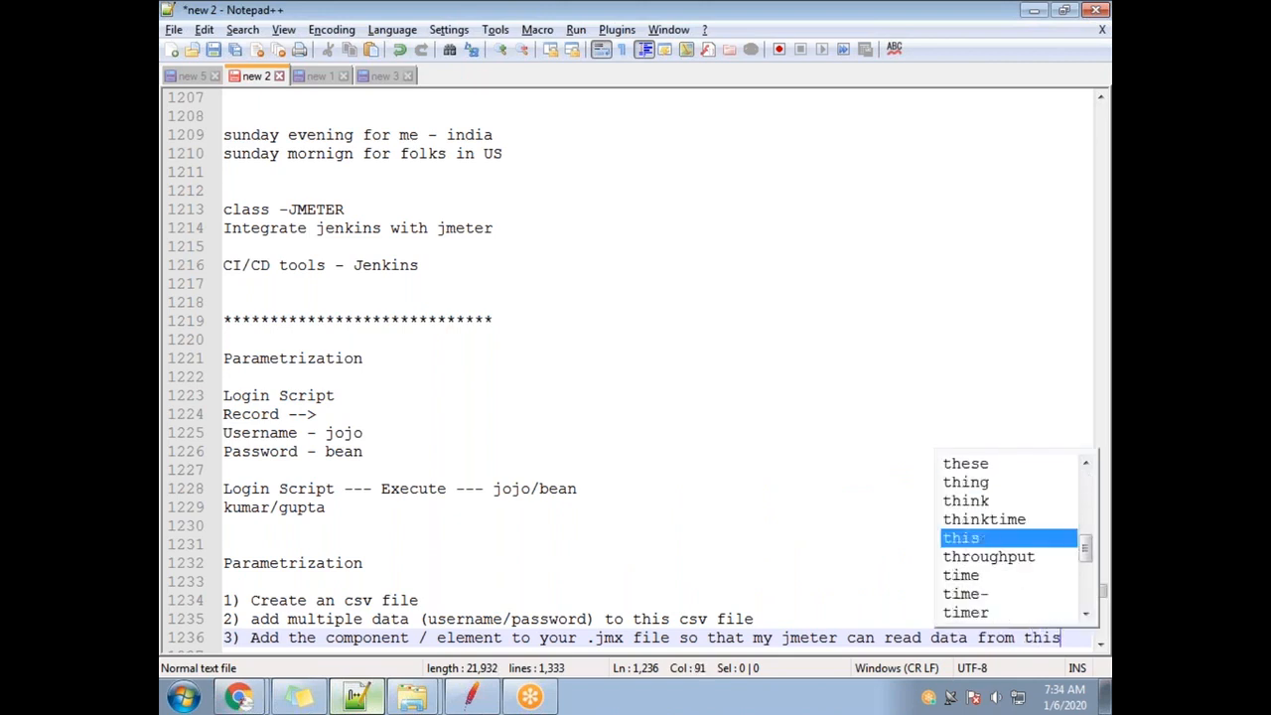
type(" csv file")
key("Return")
key("Return")
type("4) modif")
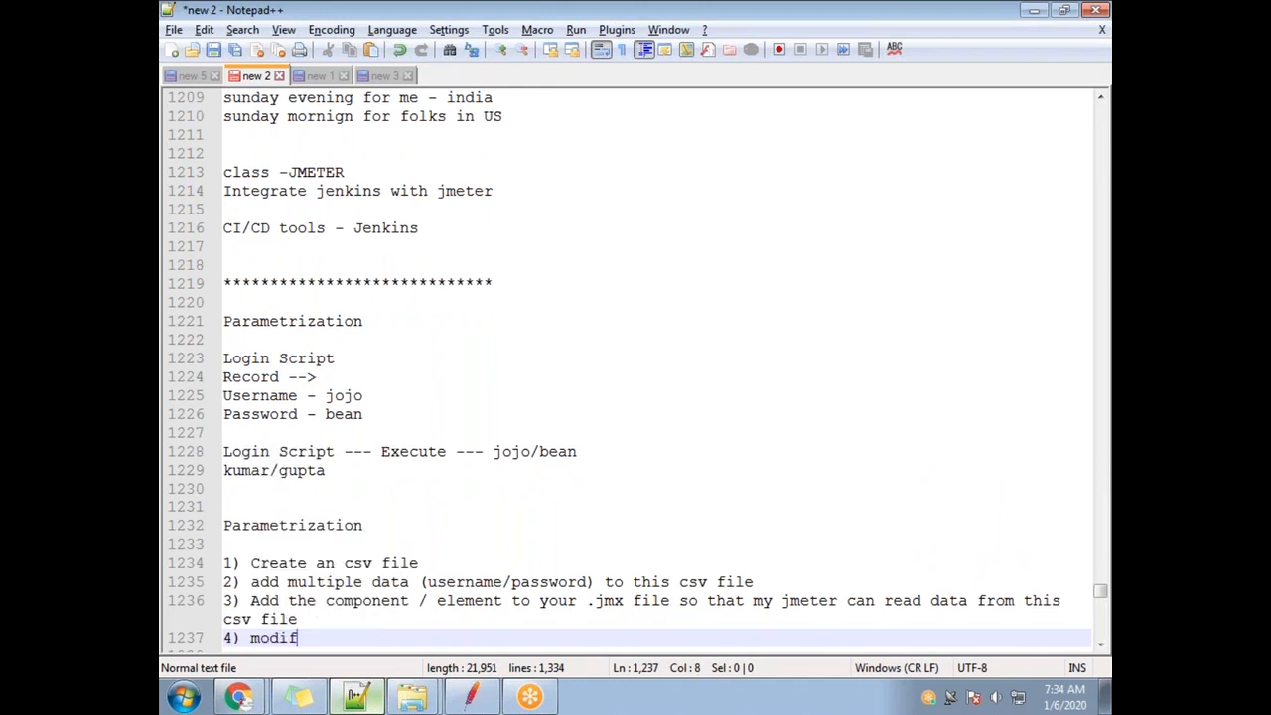
type("y the script to ")
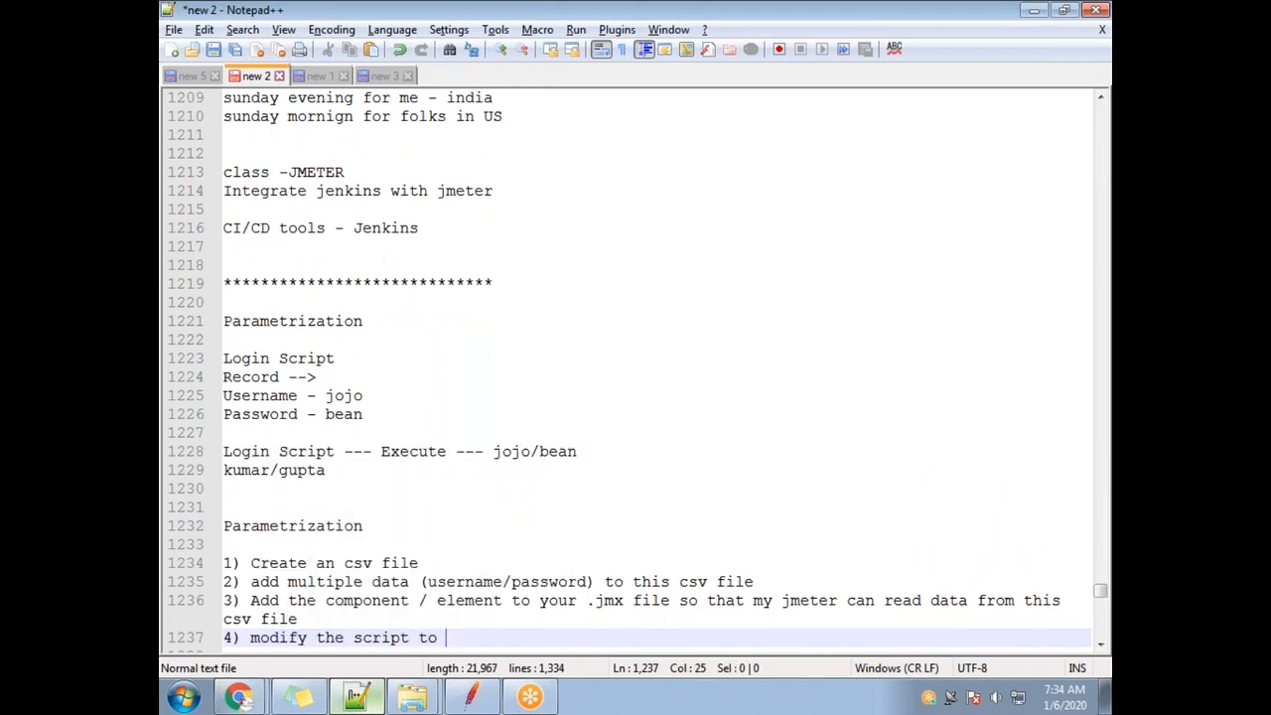
type("tak")
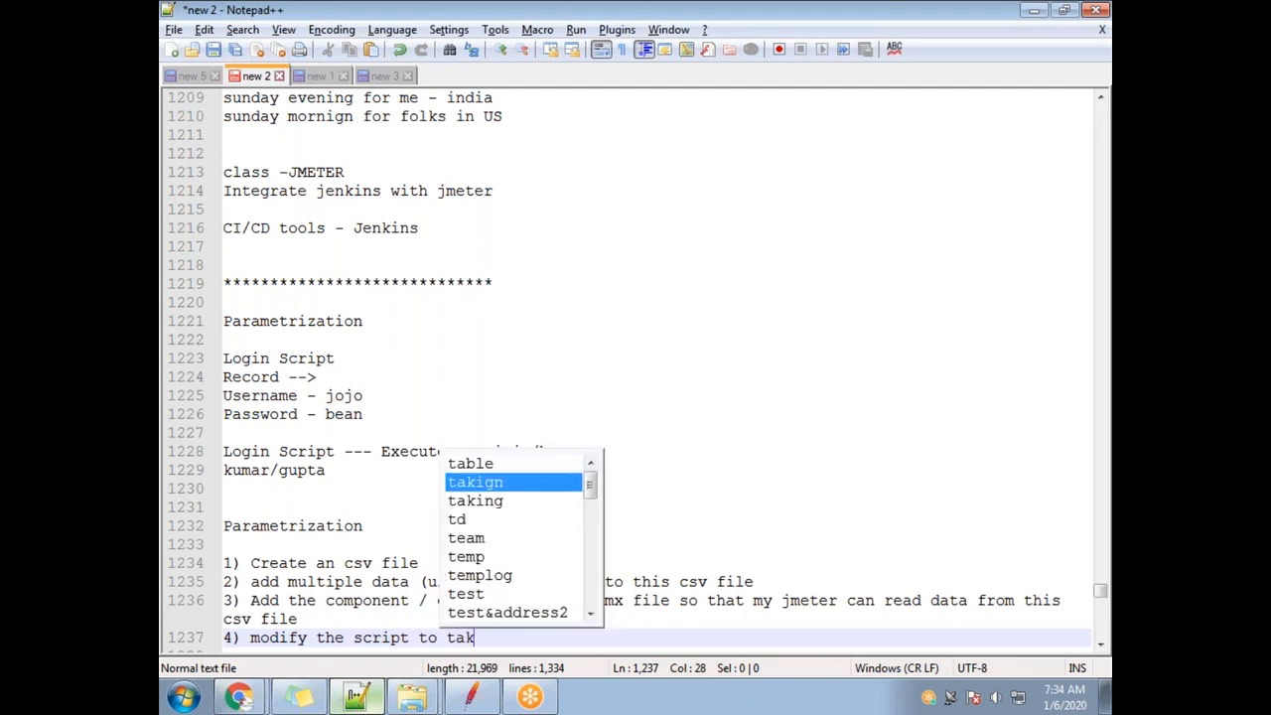
type("e data from this")
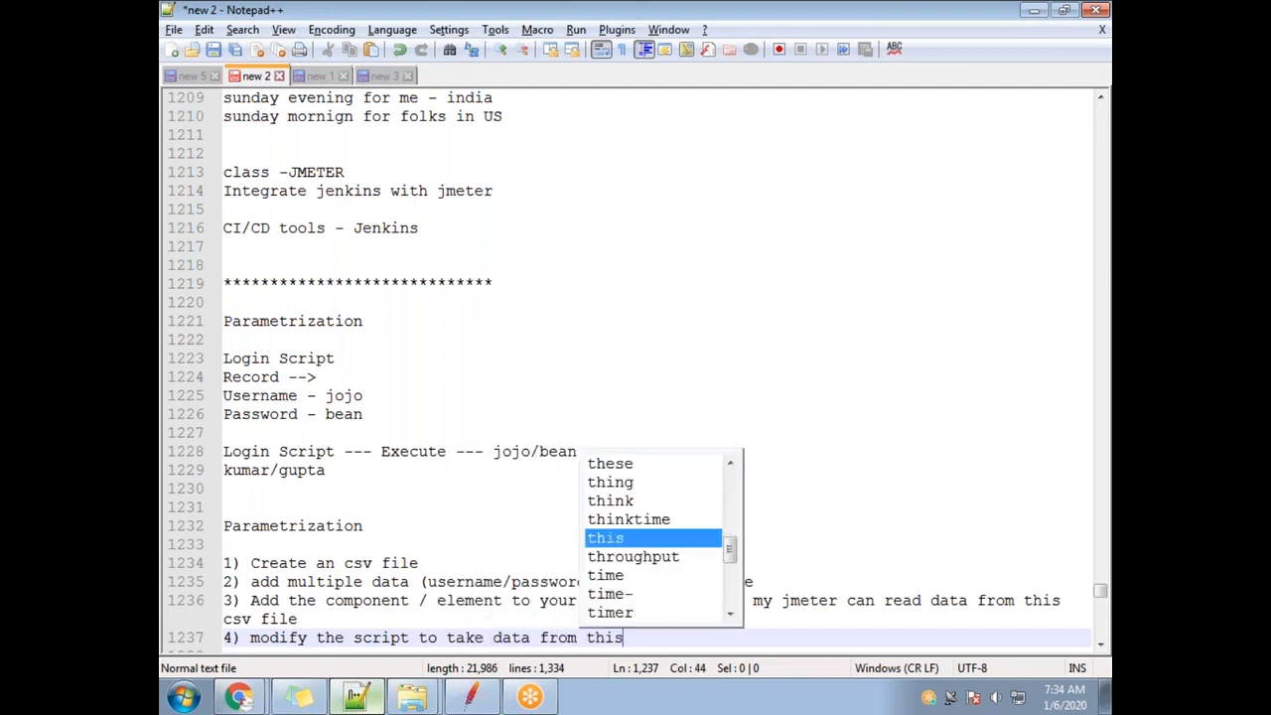
type(" csv file")
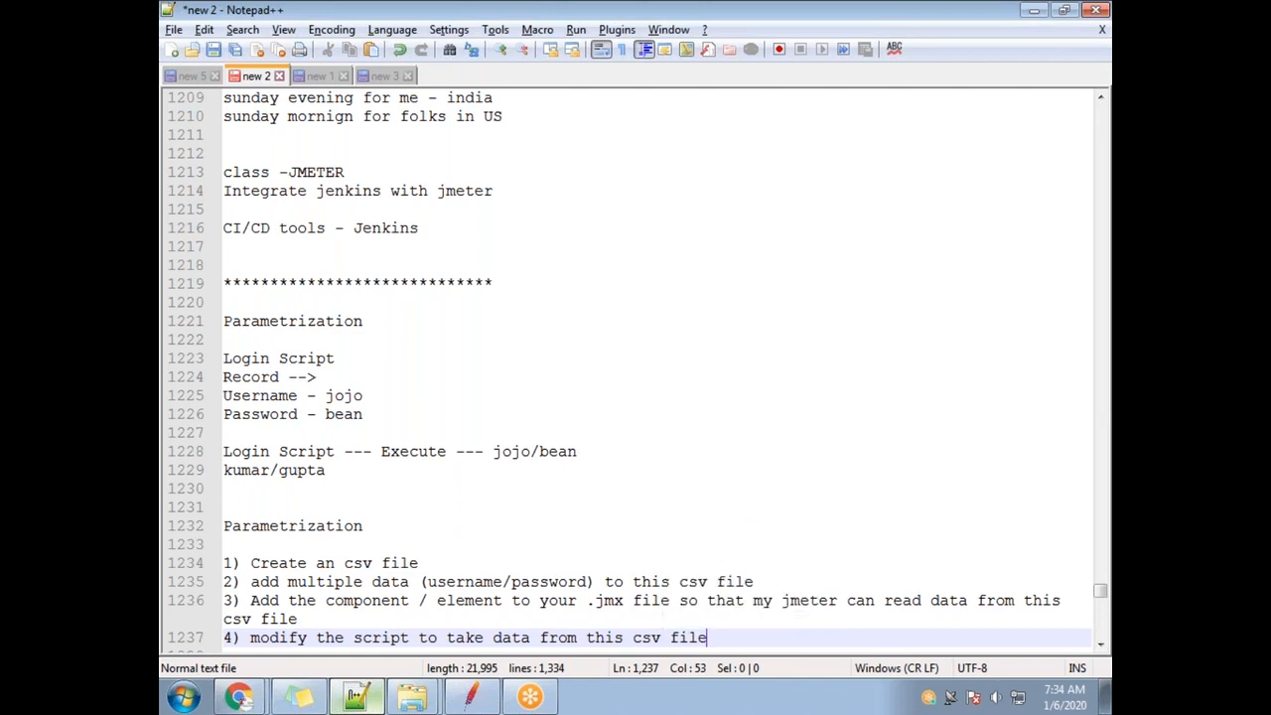
key("Return")
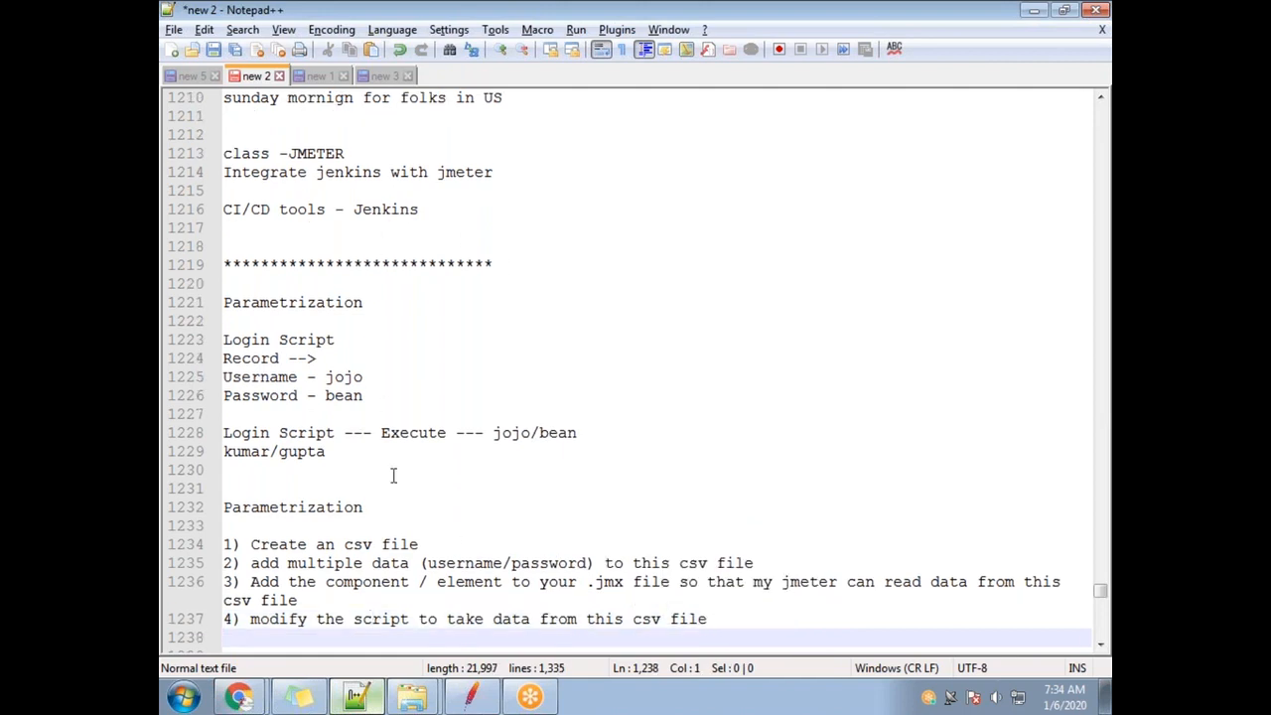
Capitalize 'Add' at the start of step 2 in the notes.
left_click_drag(427, 544, 248, 544)
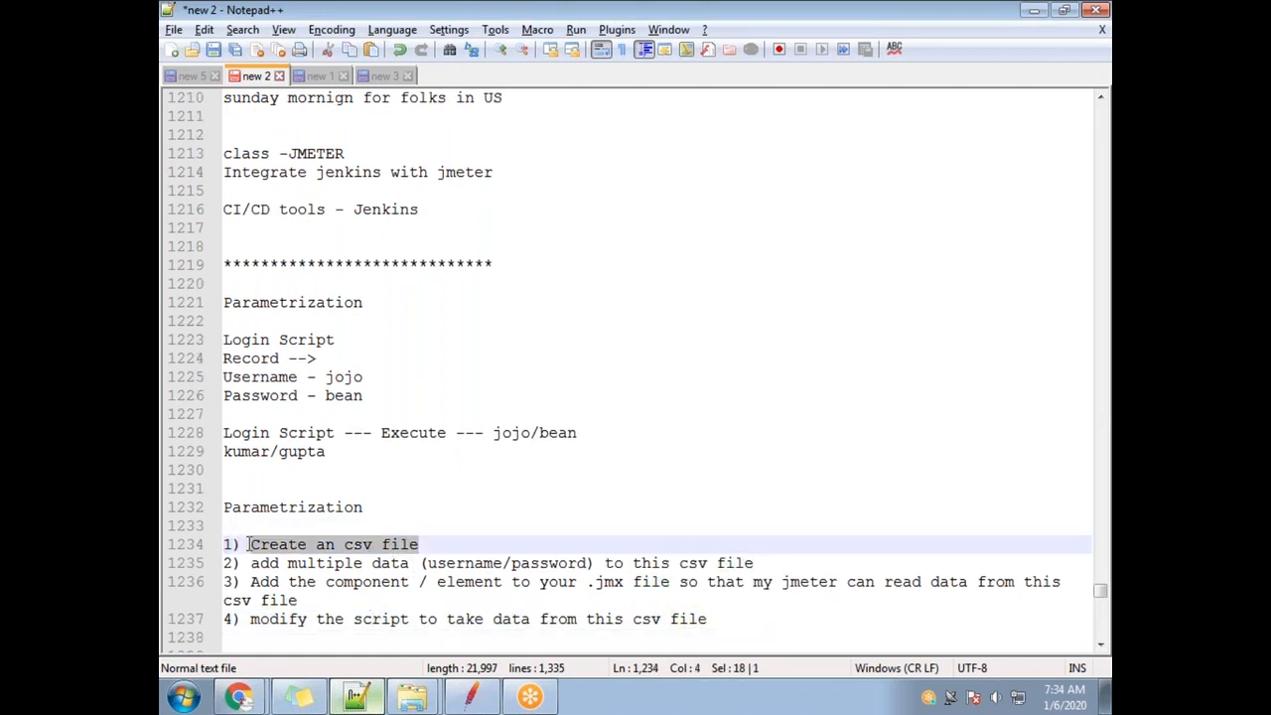
left_click(255, 563)
key("BackSpace")
type("A")
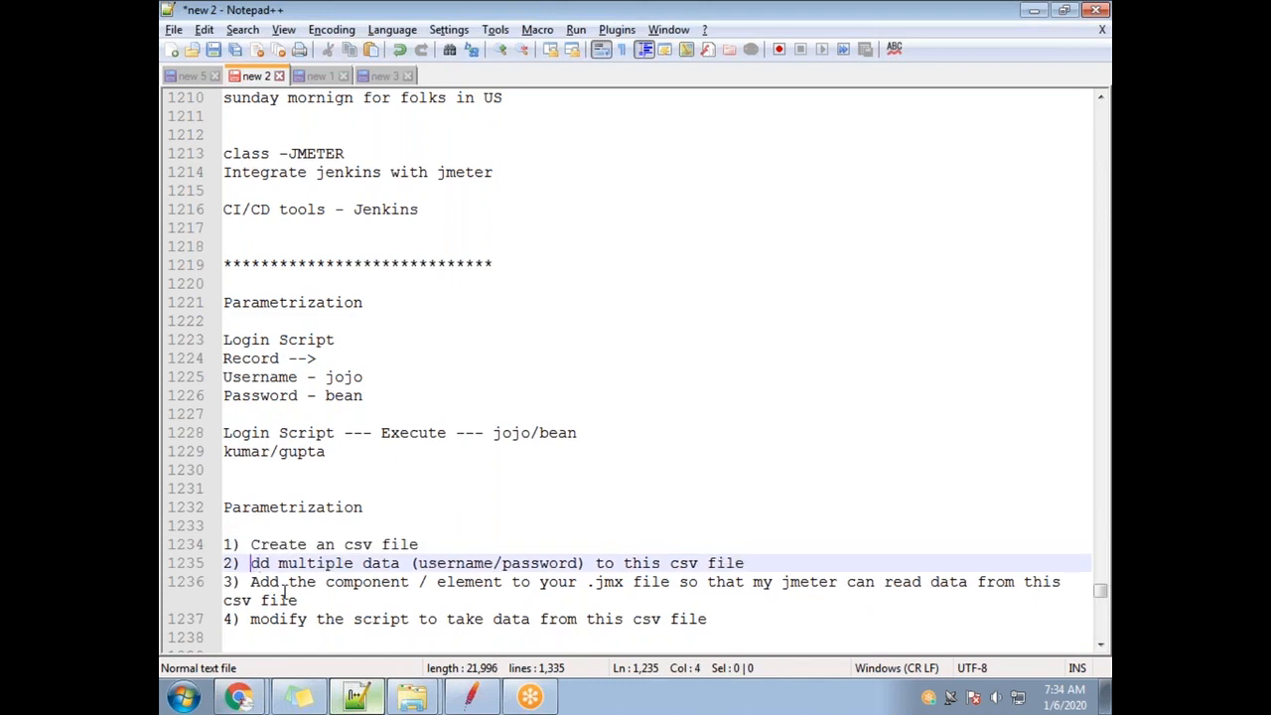
left_click(366, 597)
key("alt+Tab")
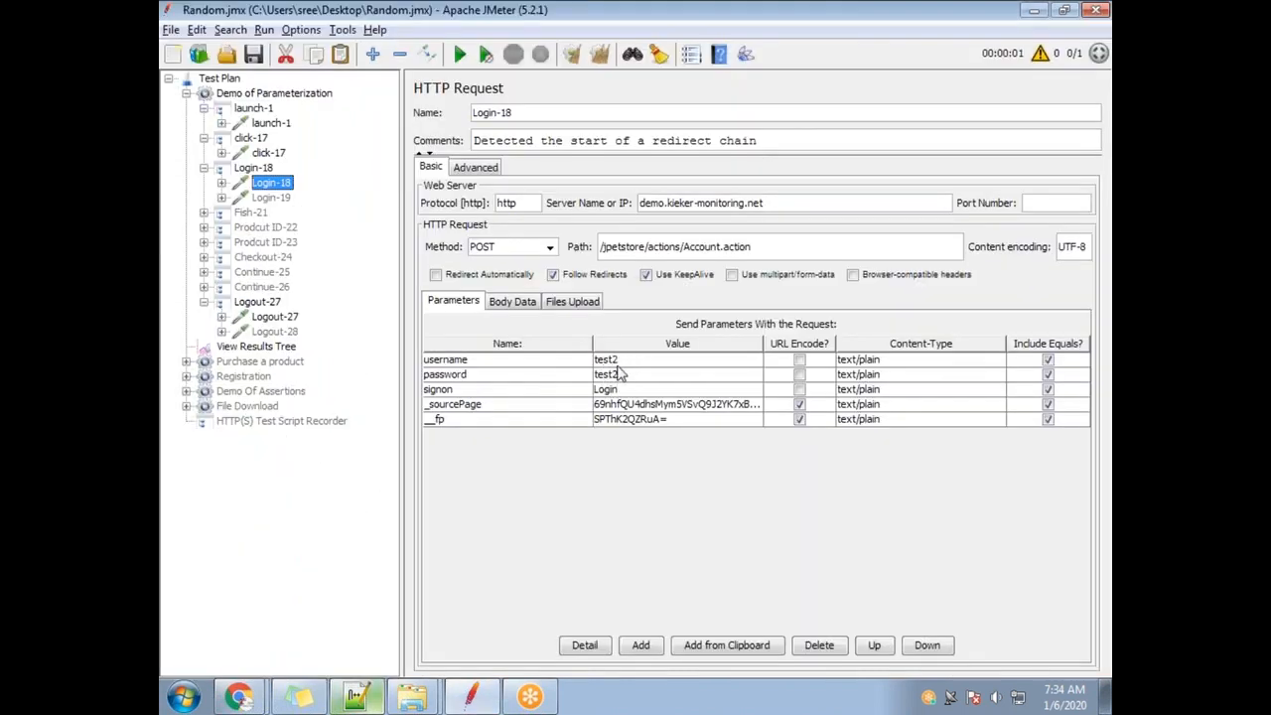
Go over step 2 of the parametrization notes while switching between Notepad++ and JMeter.
key("alt+Tab")
left_click_drag(310, 562, 780, 567)
key("alt+Tab")
left_click(781, 33)
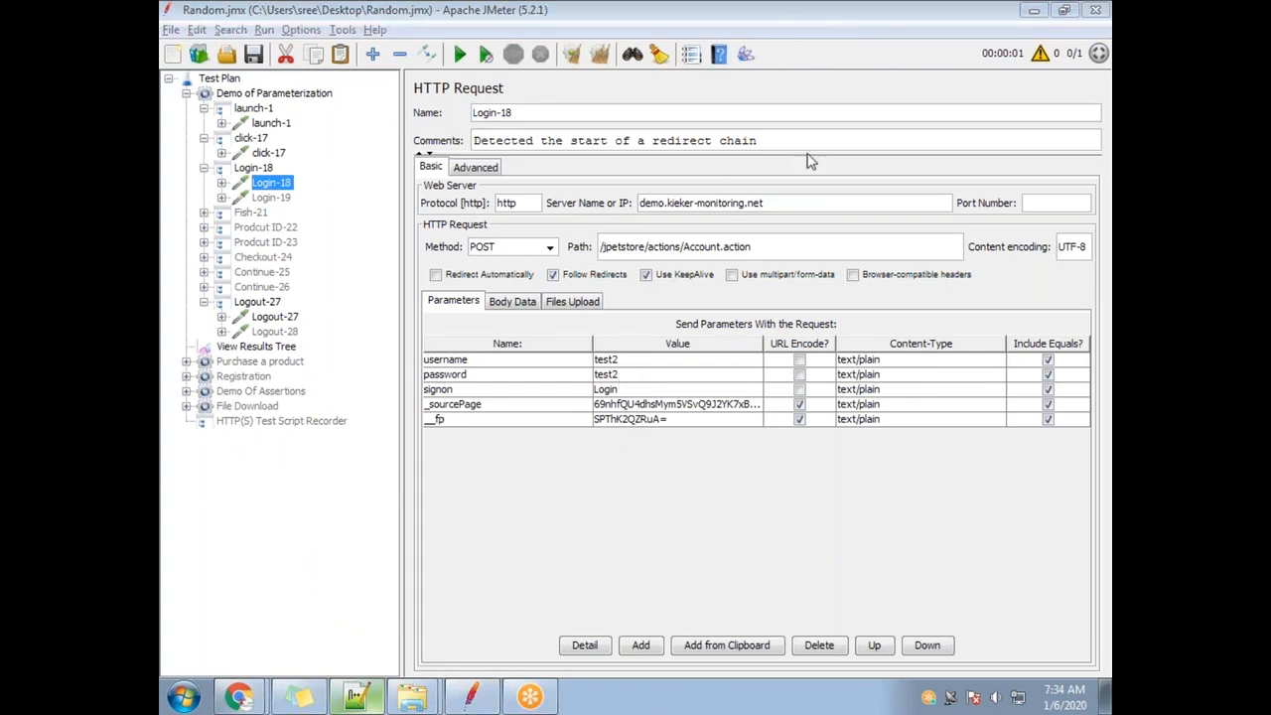
key("alt+Tab")
left_click_drag(288, 563, 762, 563)
key("alt+space")
key("alt+Tab")
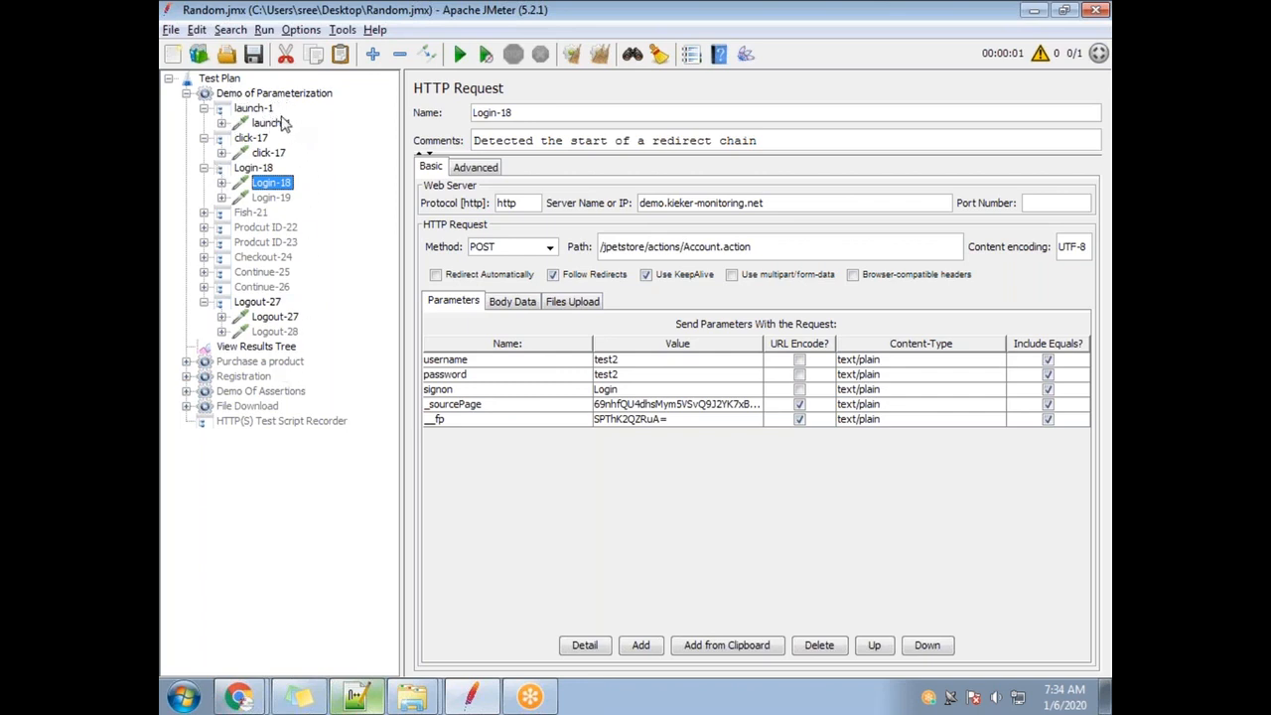
Replace the Test Plan name with 'Load test' in JMeter.
left_click(226, 80)
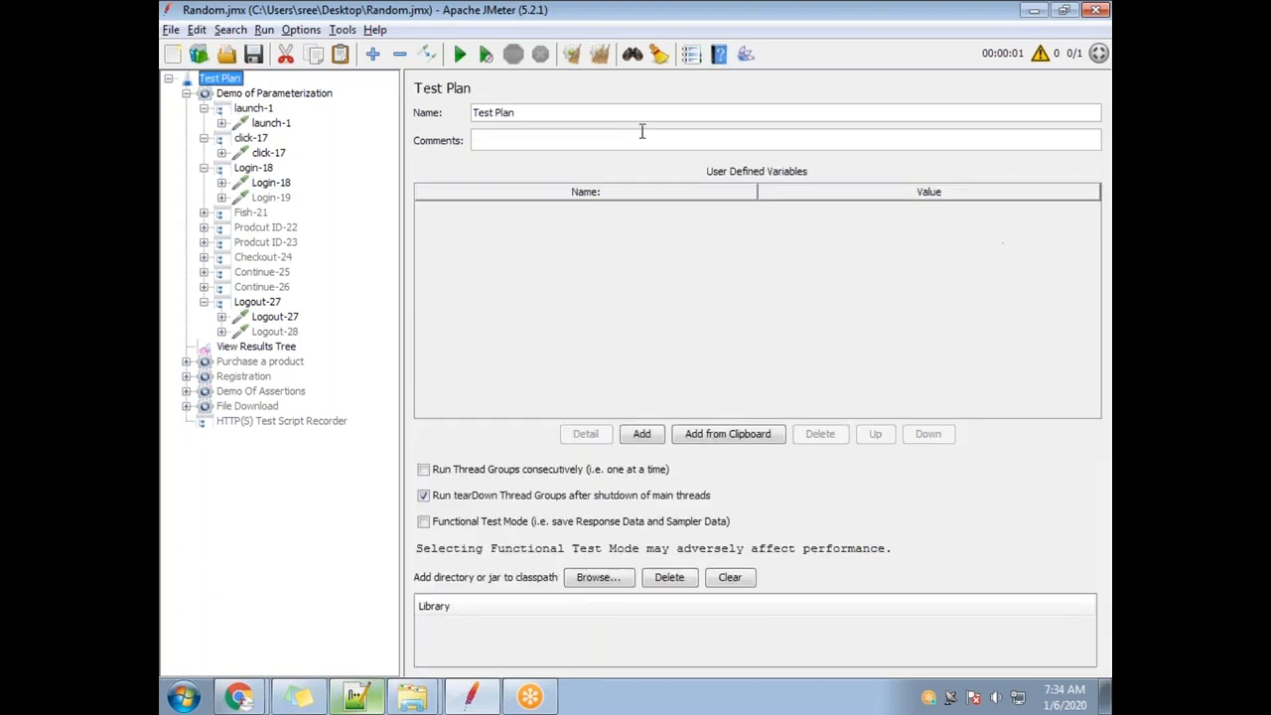
triple_click(541, 117)
type("Load test")
left_click(242, 153)
left_click(232, 79)
key("alt+Tab")
key("alt+Tab")
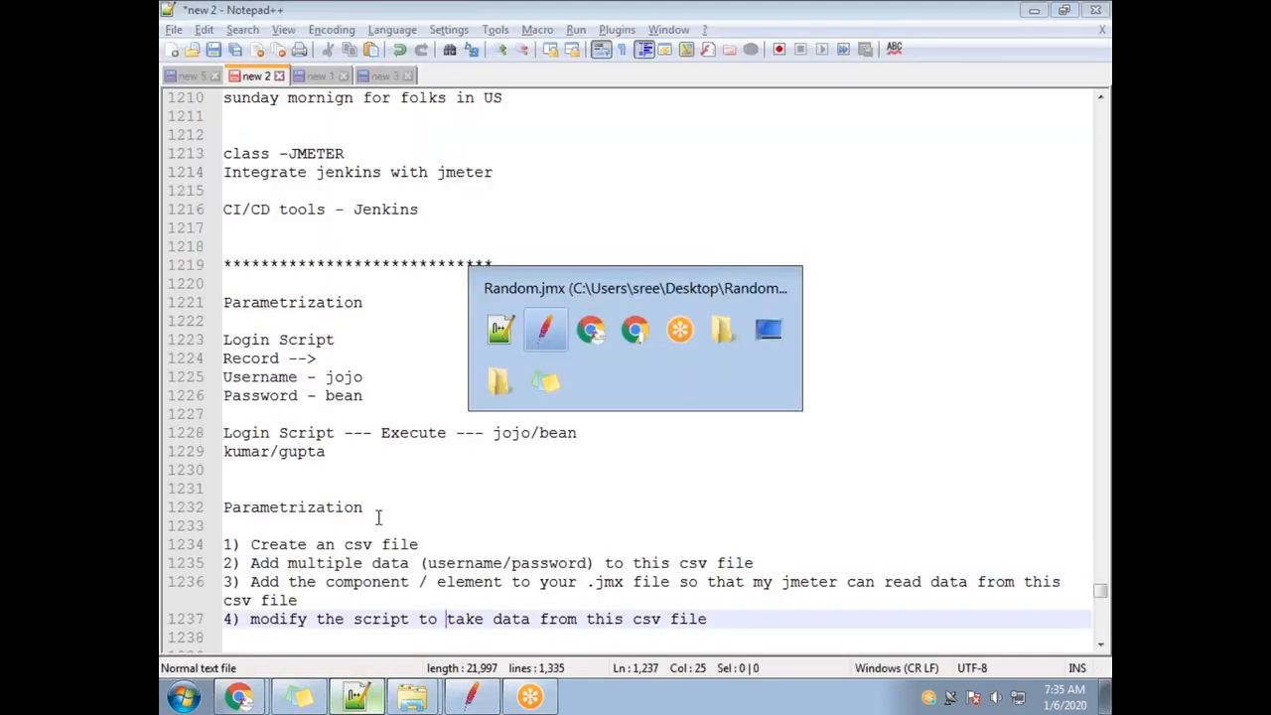
left_click(258, 95)
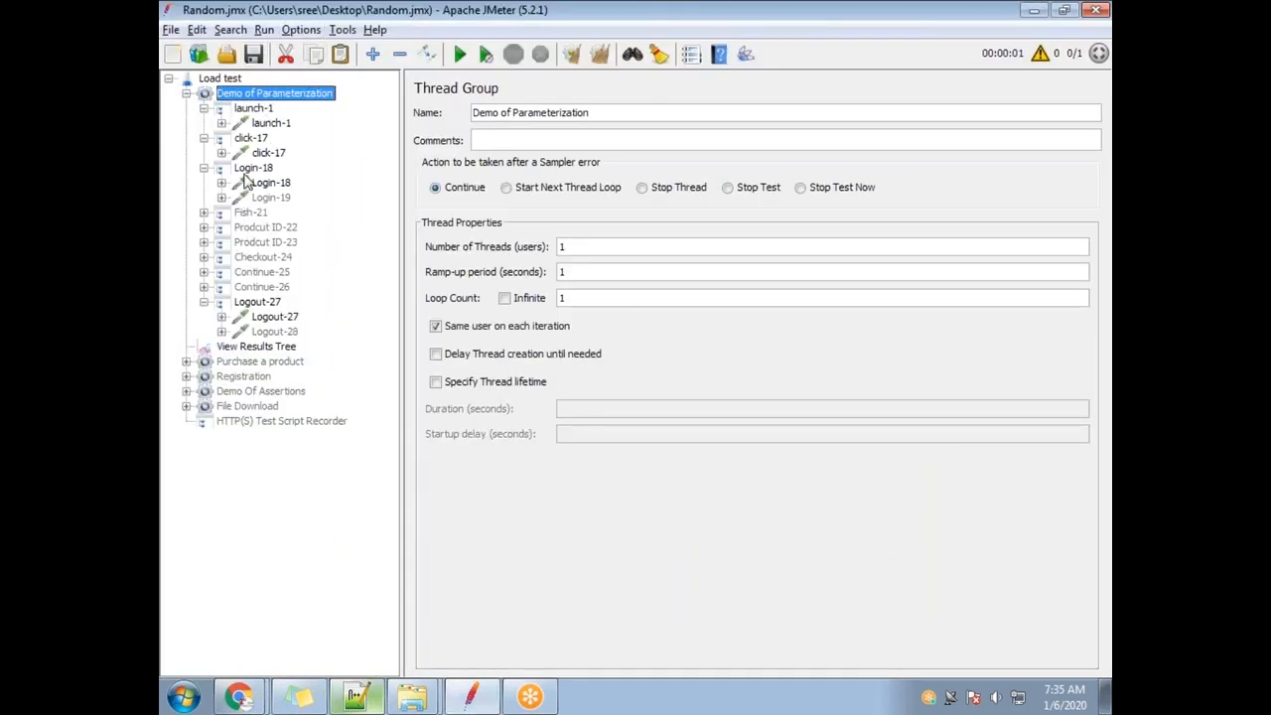
key("alt+Tab")
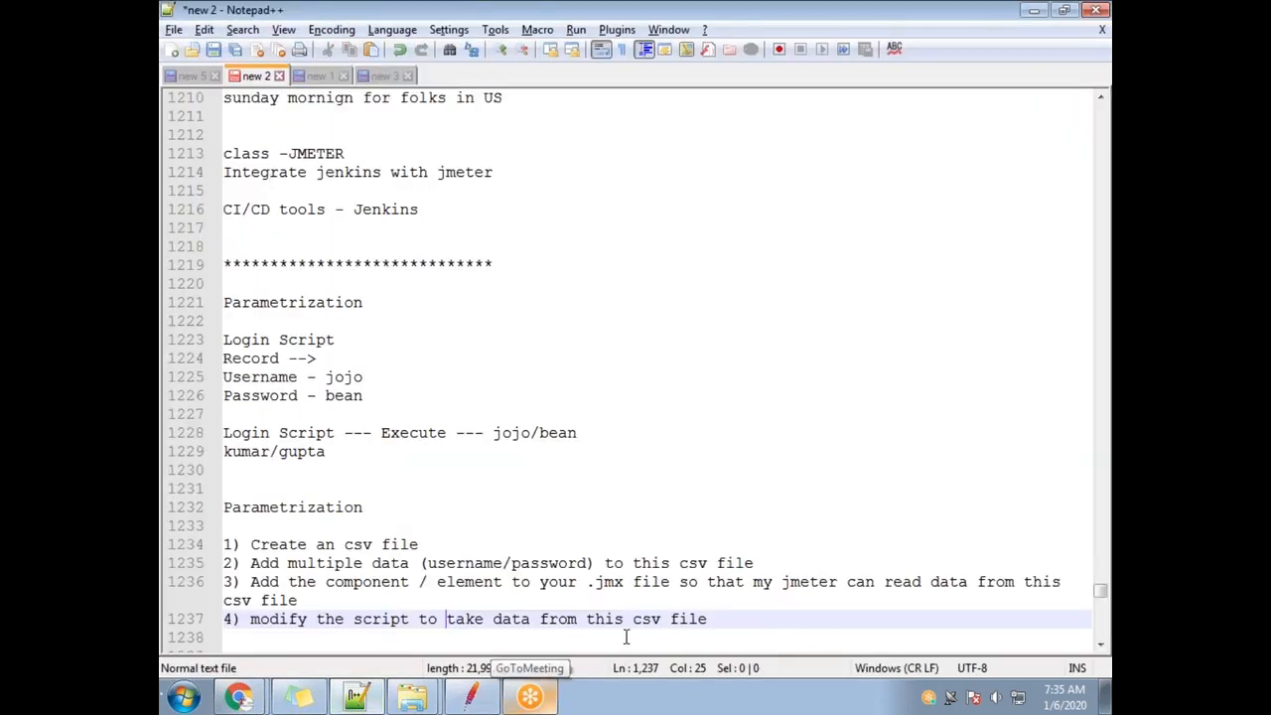
left_click_drag(326, 582, 983, 584)
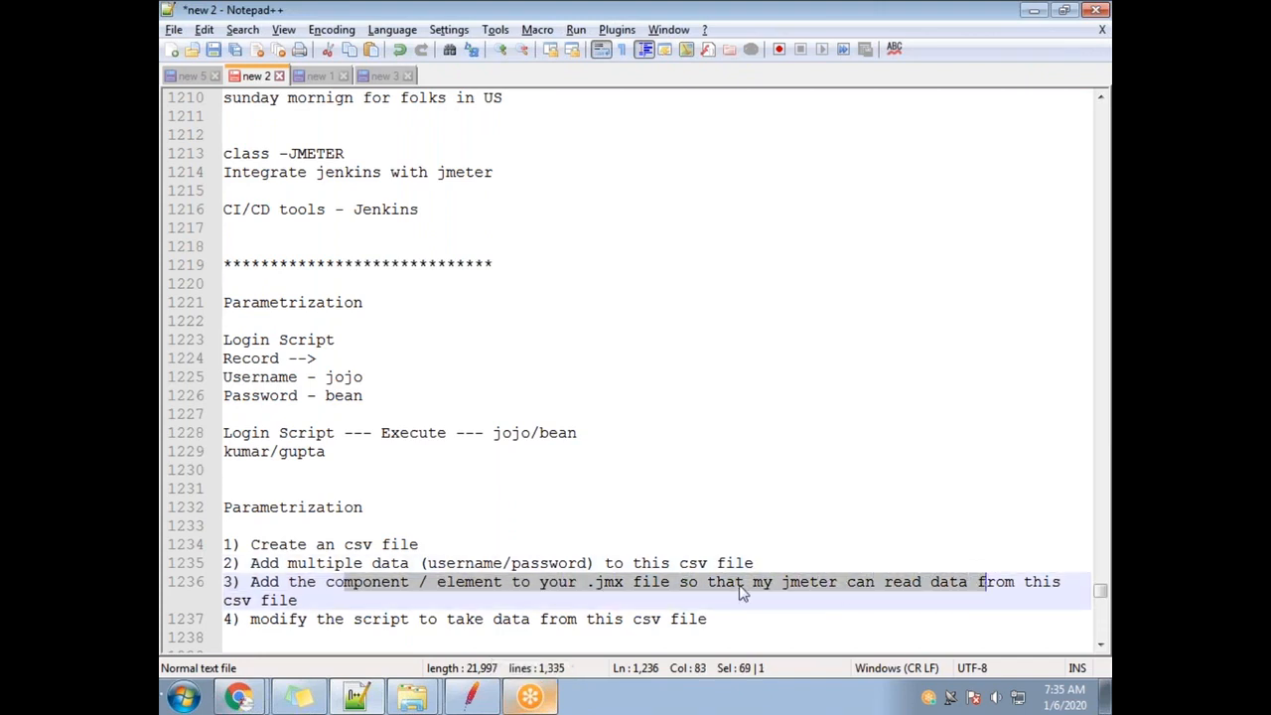
key("alt+Tab")
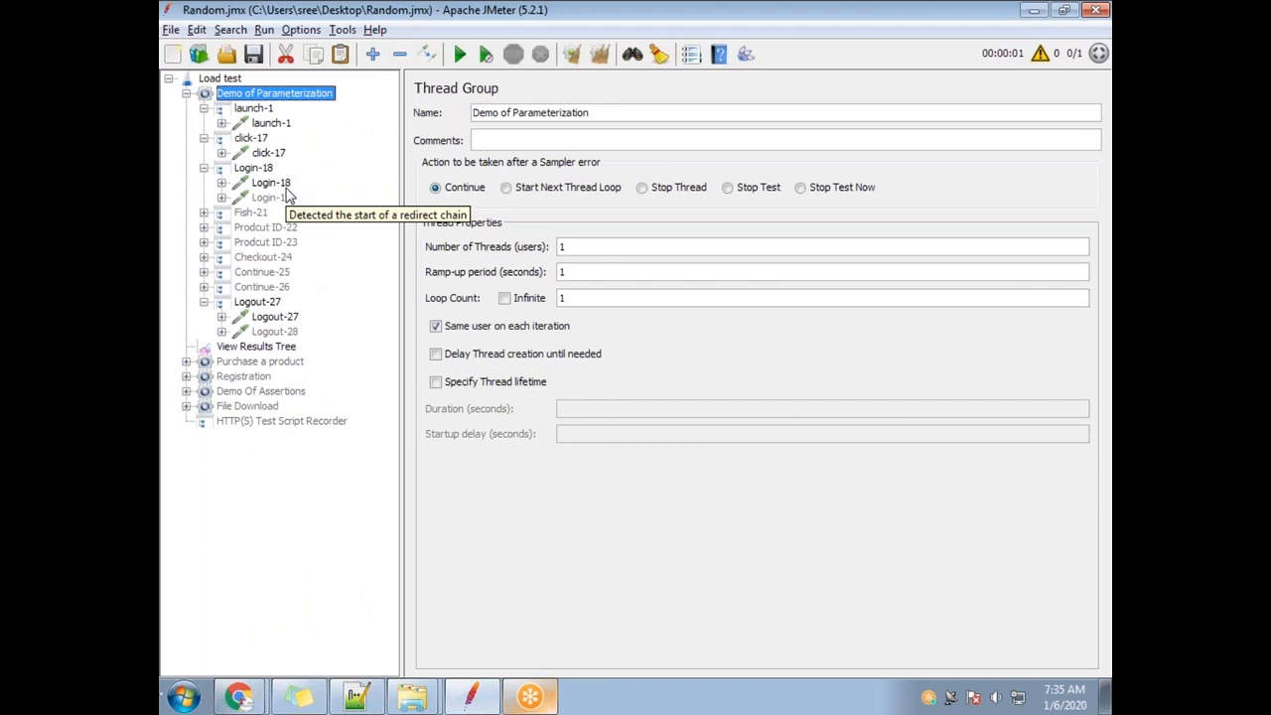
key("alt+Tab")
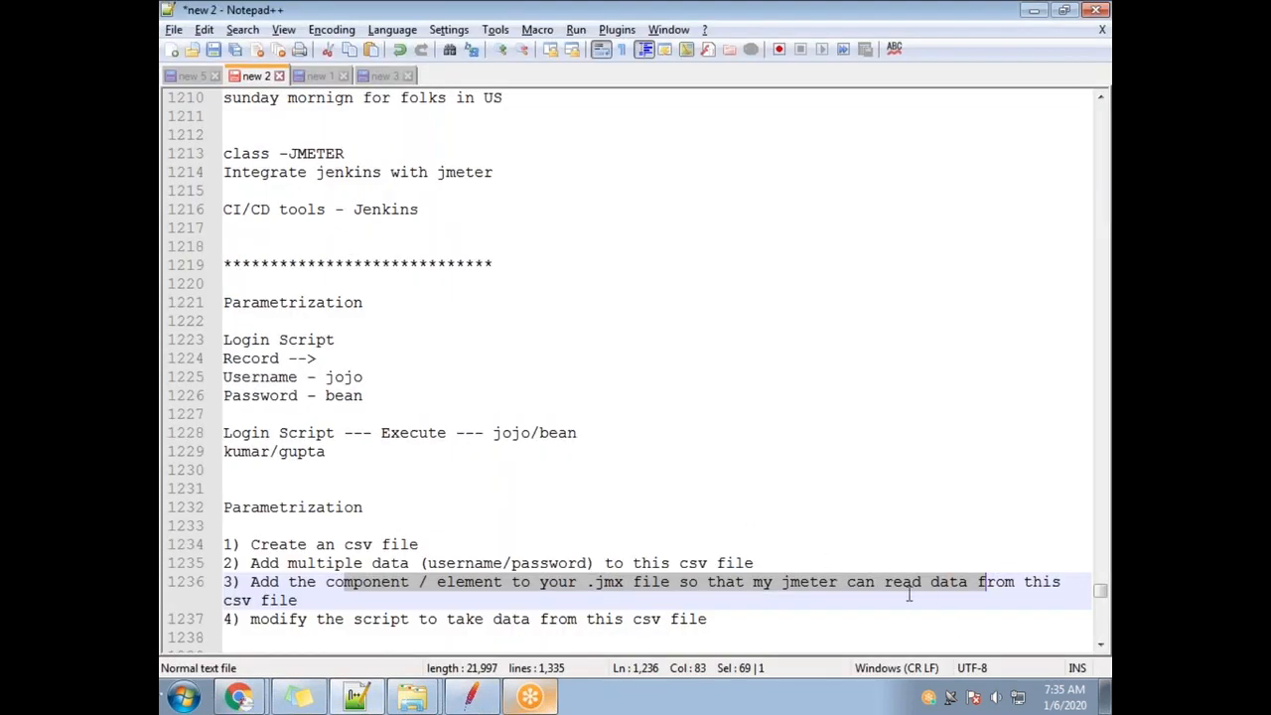
left_click(753, 584)
type("---")
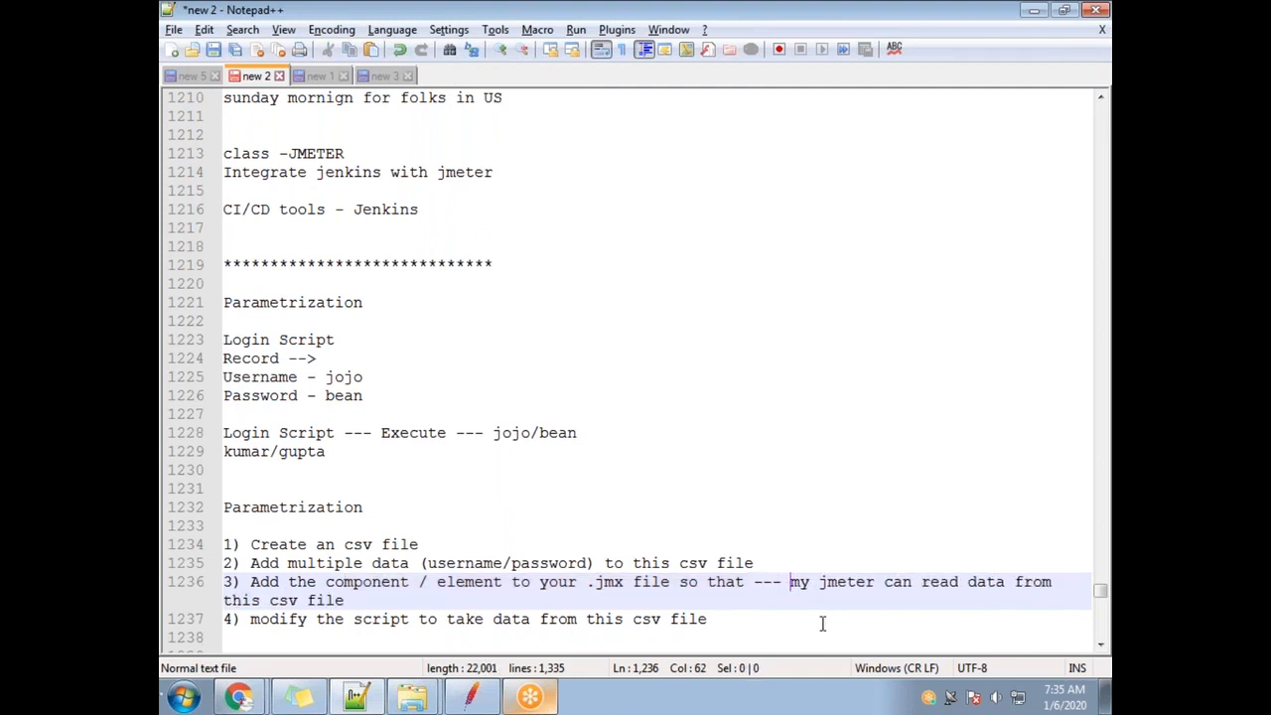
left_click(366, 601)
type("(attach this sh")
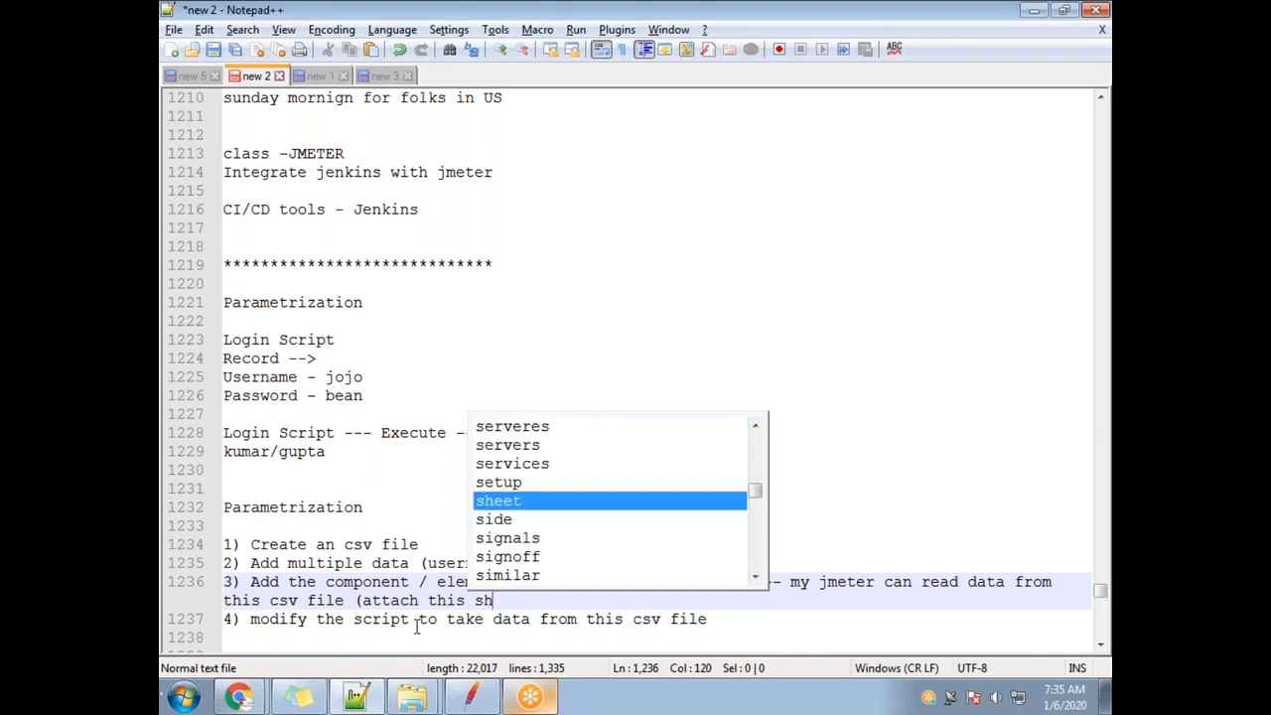
key("BackSpace")
key("BackSpace")
type("csv")
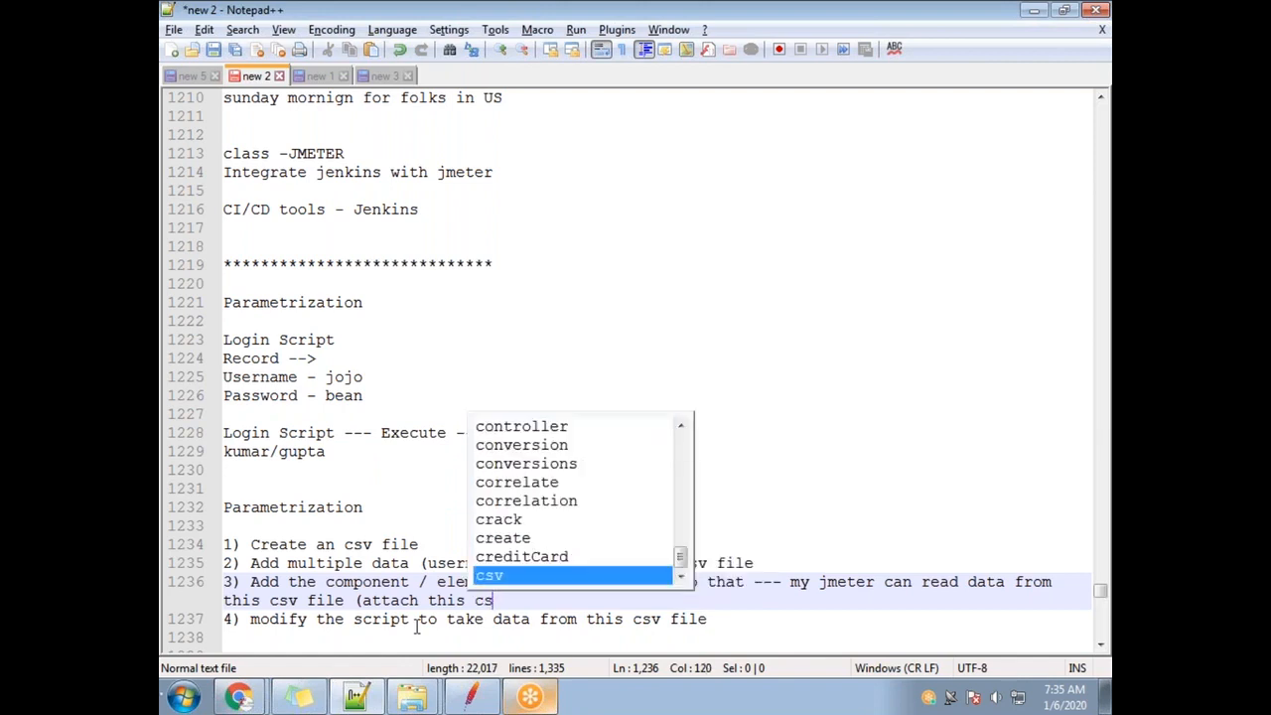
type(" file with the")
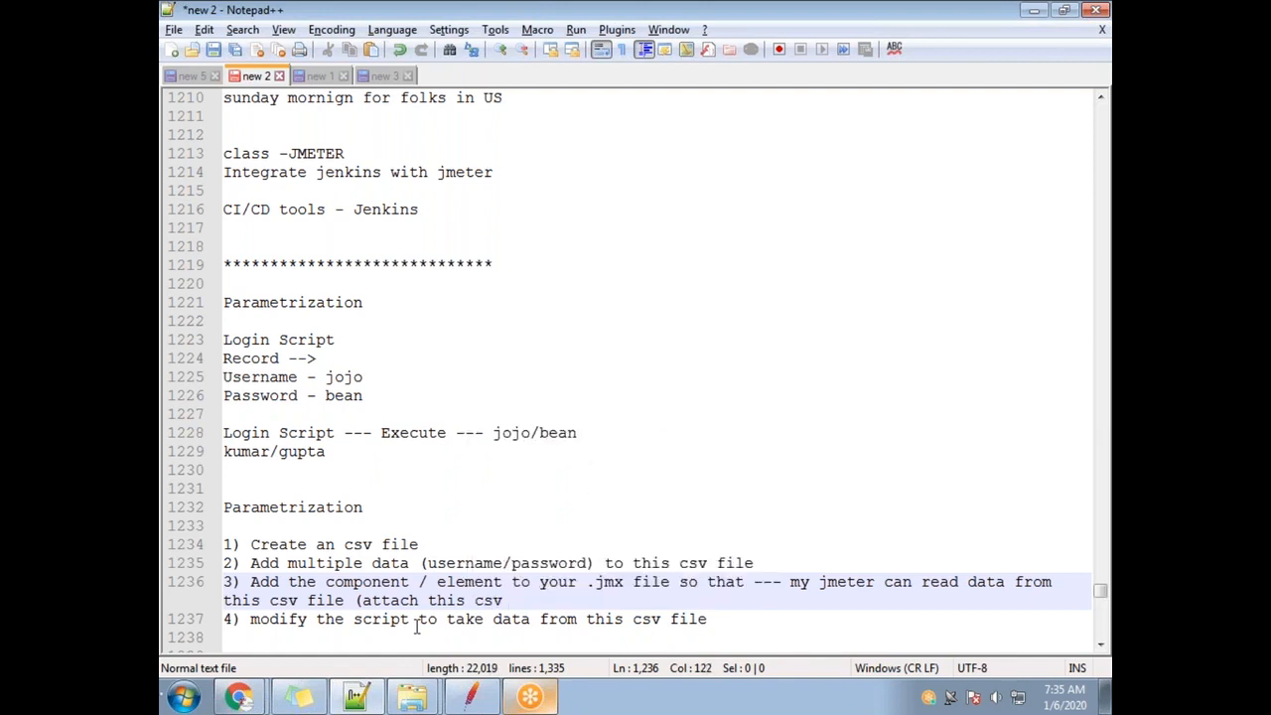
type(" jmeter scr")
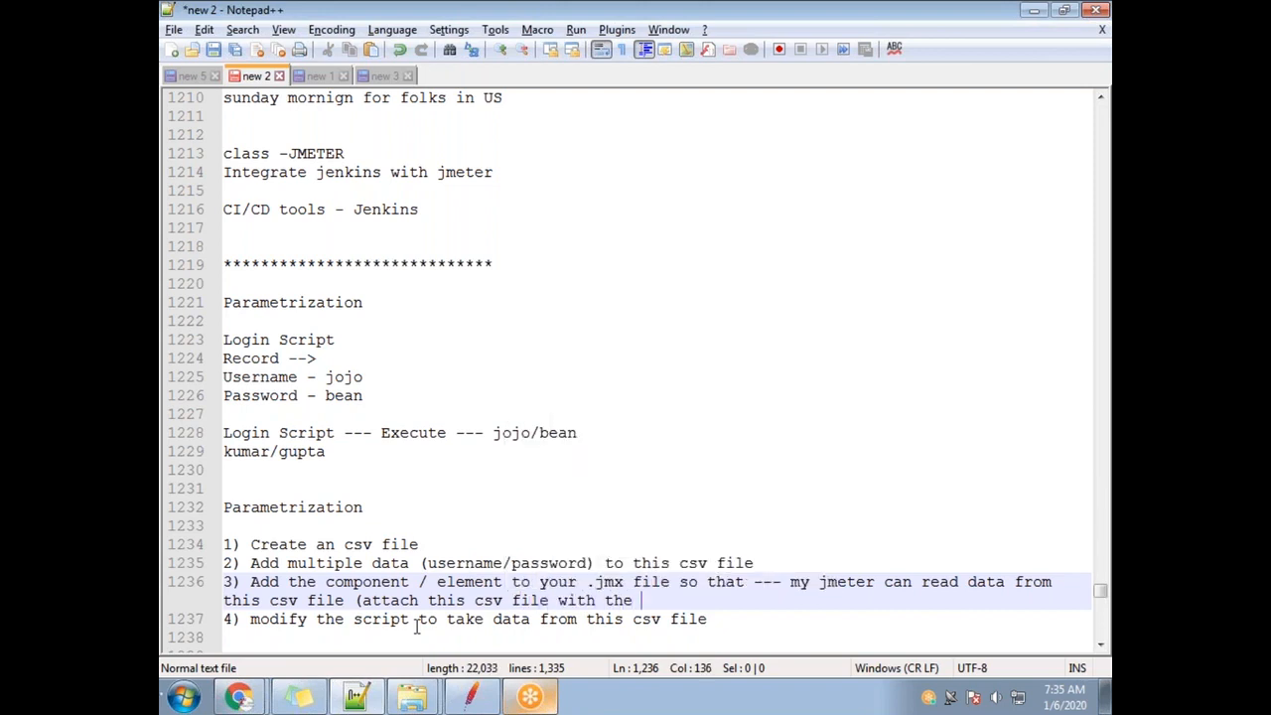
type("ipt")
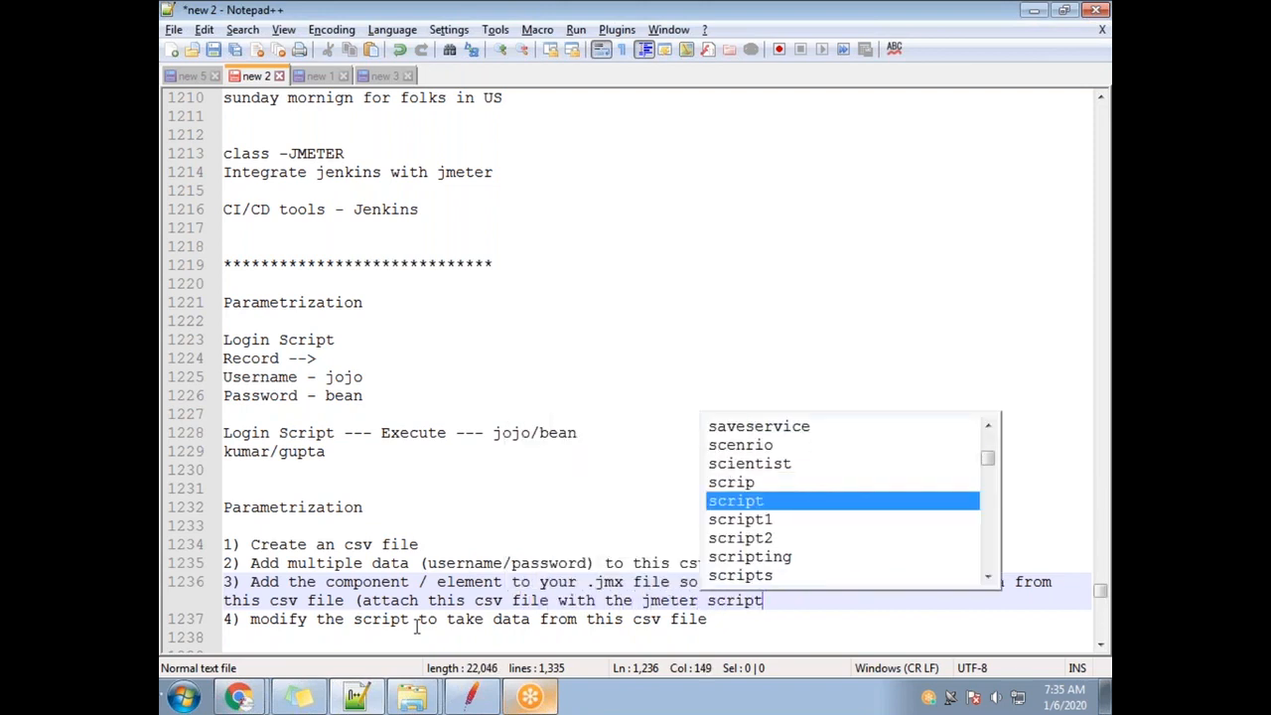
type(")")
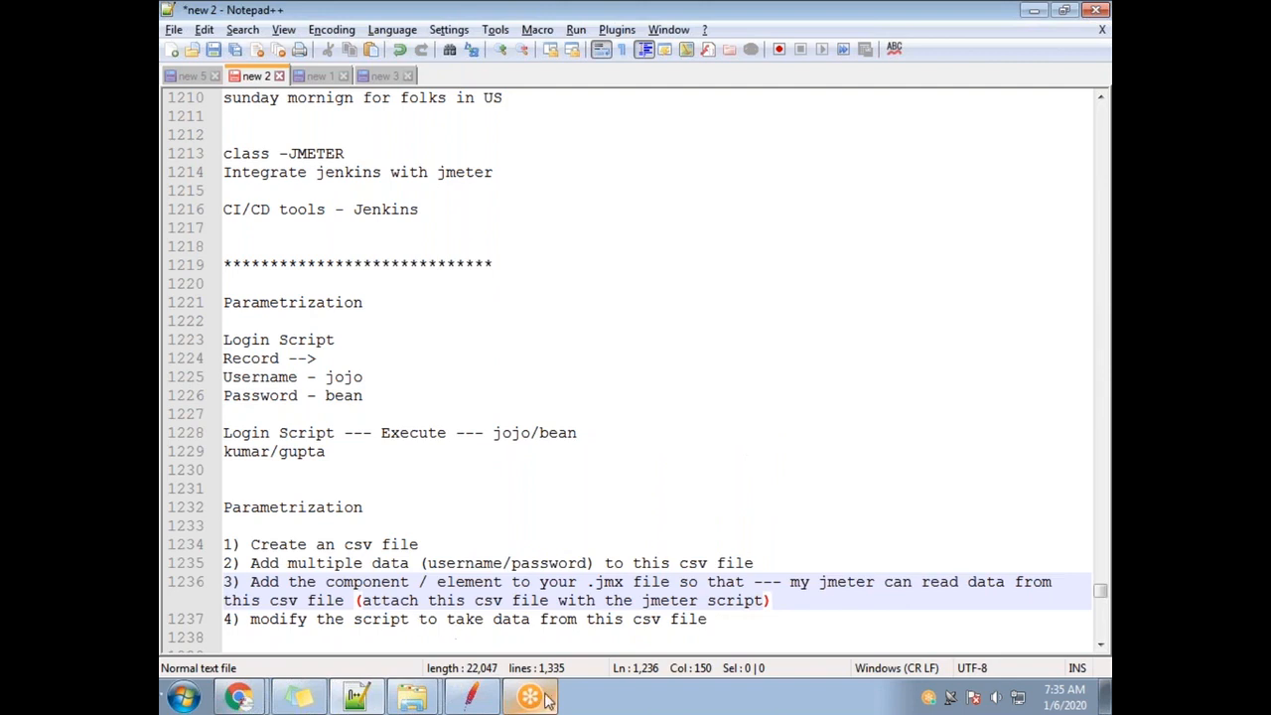
left_click(441, 545)
left_click_drag(440, 545, 248, 544)
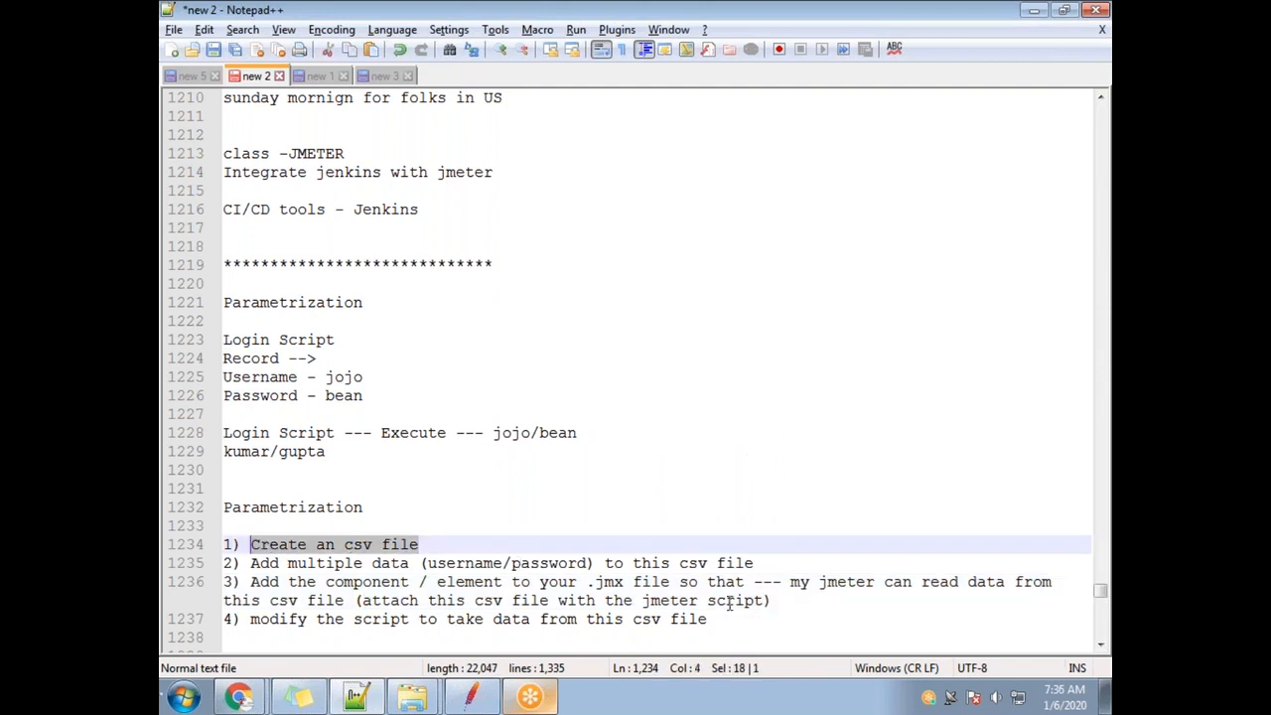
Review the four parametrization steps in the notes by selecting their text.
left_click_drag(771, 600, 507, 583)
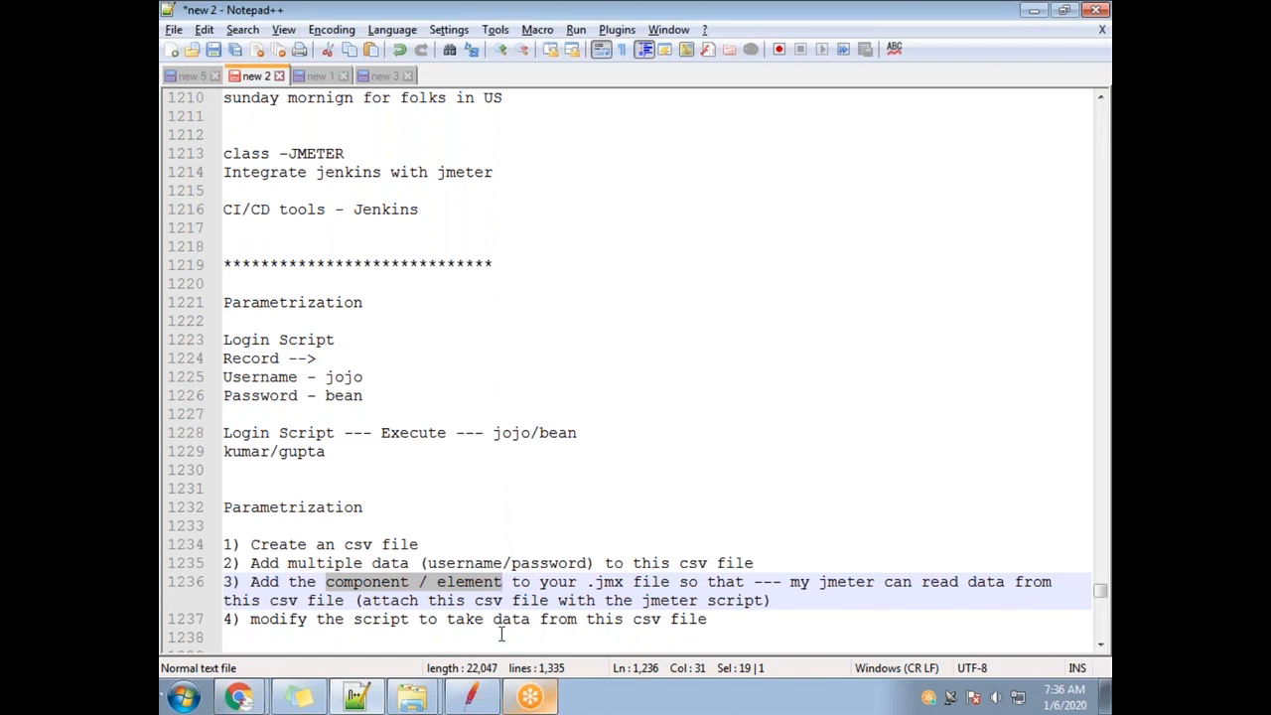
key("alt+Tab")
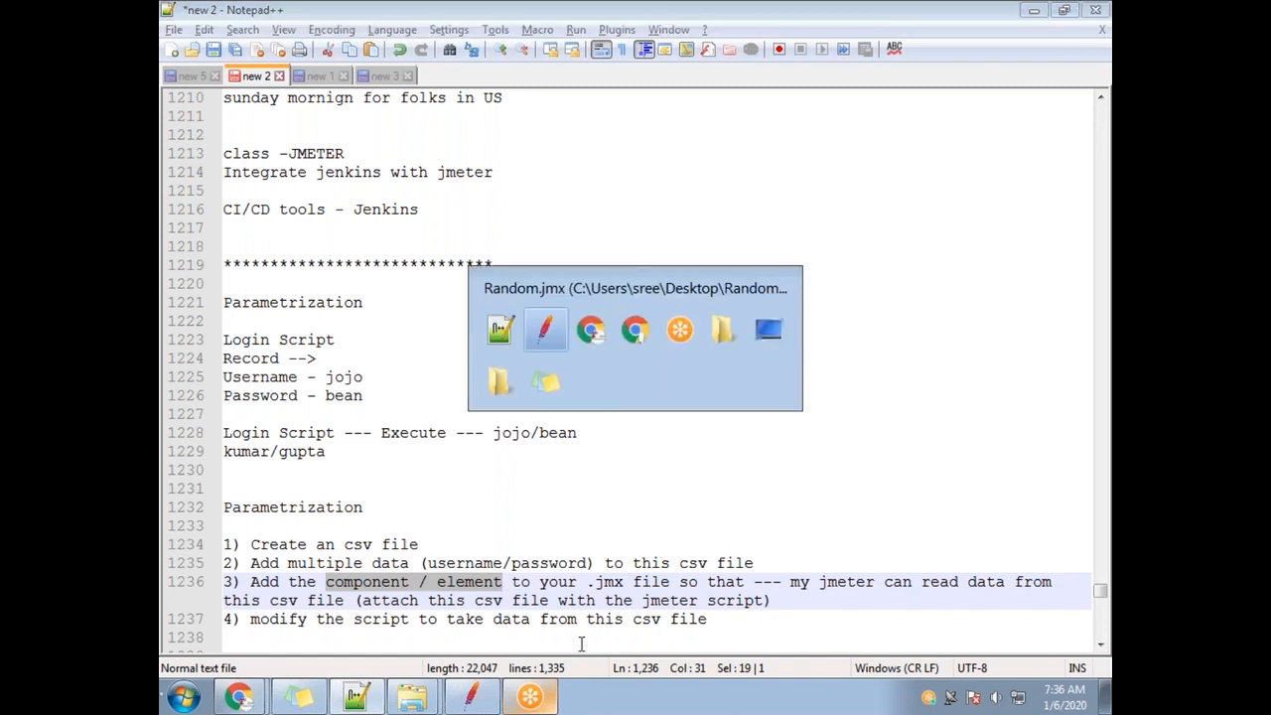
key("alt+Tab")
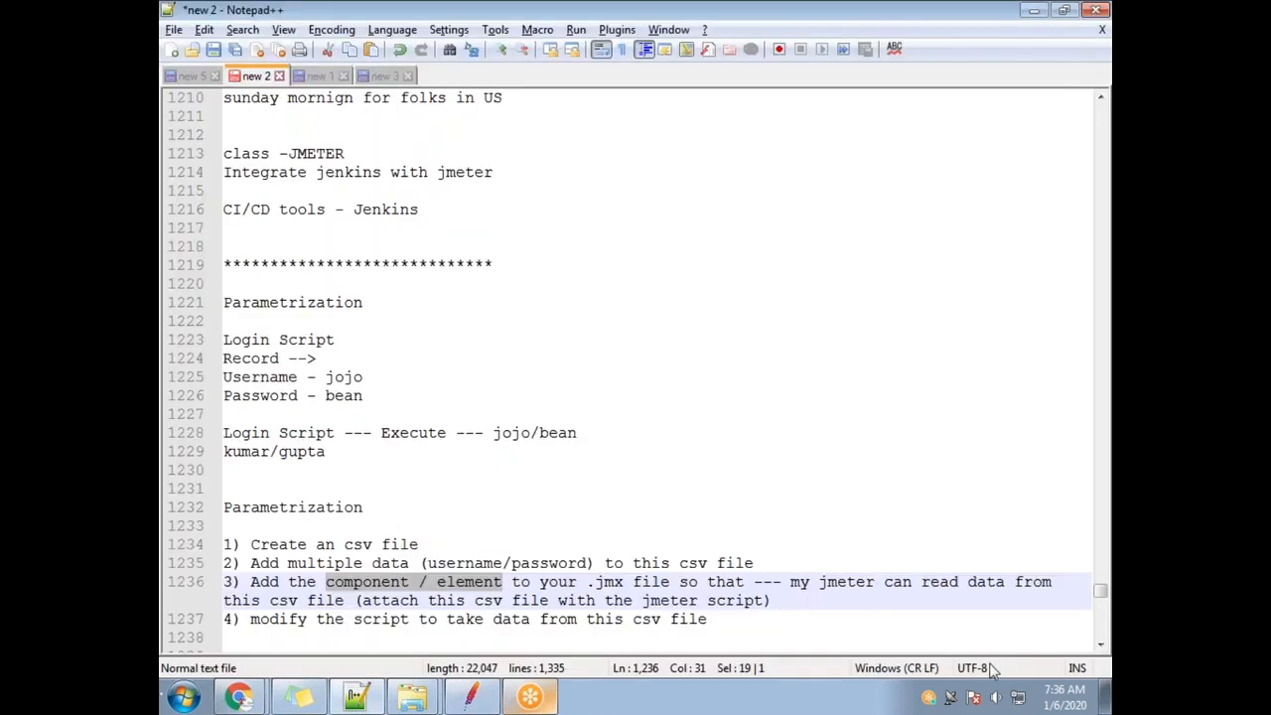
left_click(747, 622)
left_click_drag(763, 633, 225, 544)
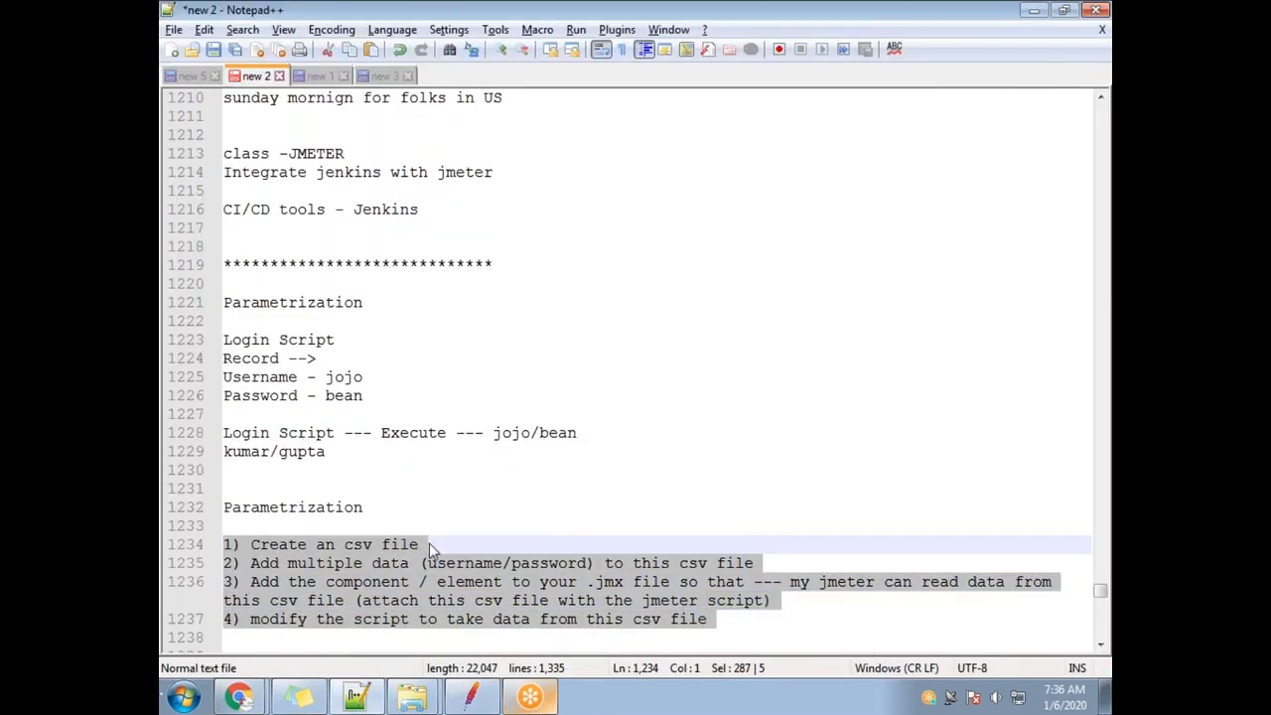
left_click(456, 544)
left_click_drag(457, 545, 278, 544)
left_click_drag(783, 582, 292, 563)
left_click(355, 563)
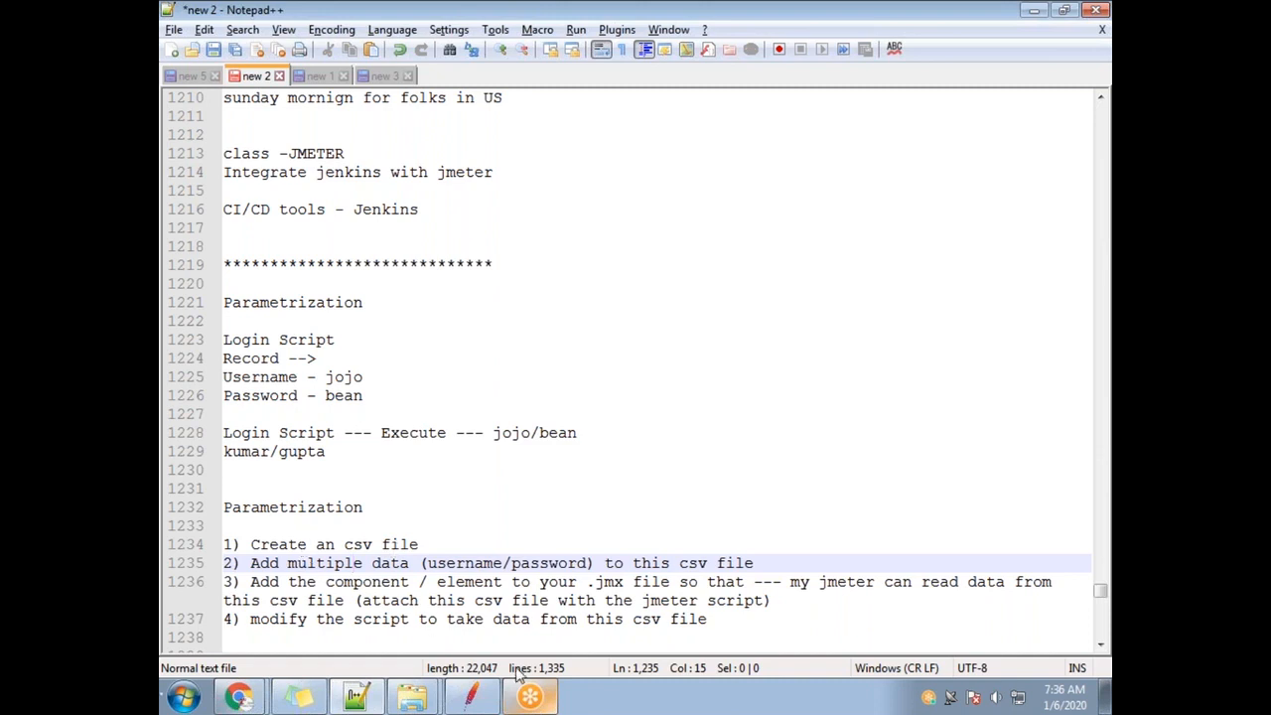
double_click(365, 545)
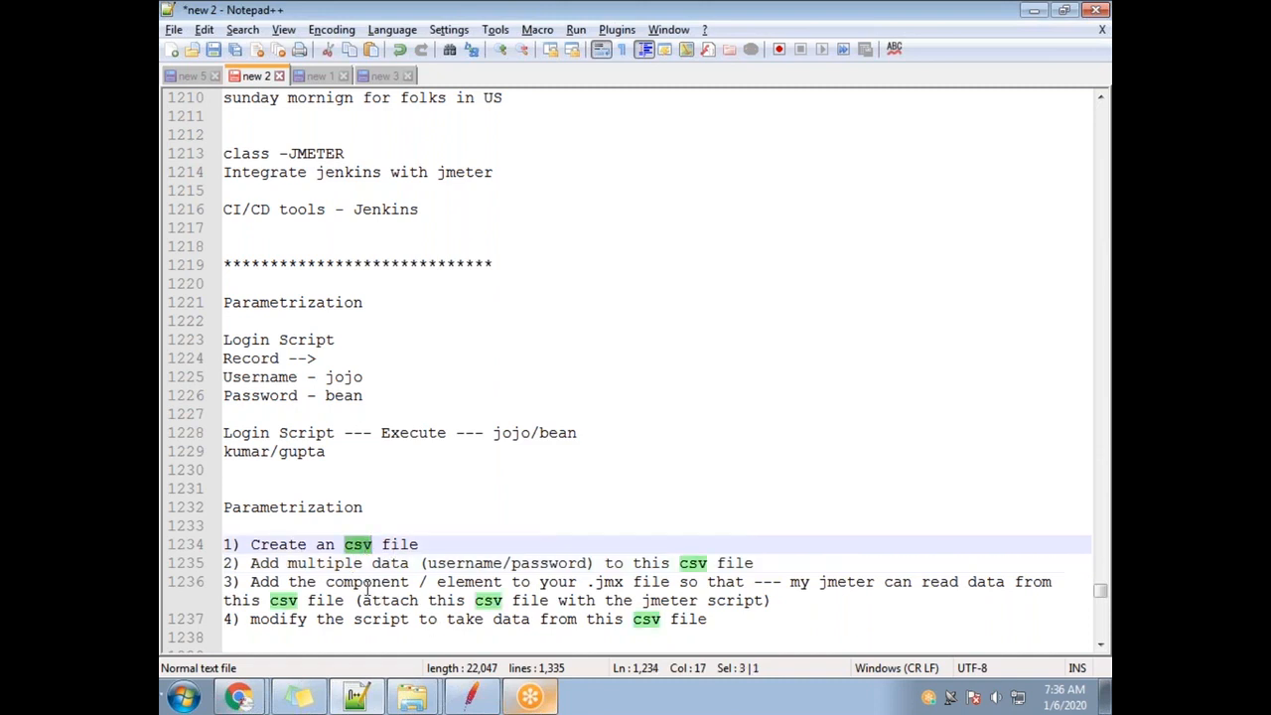
left_click(369, 586)
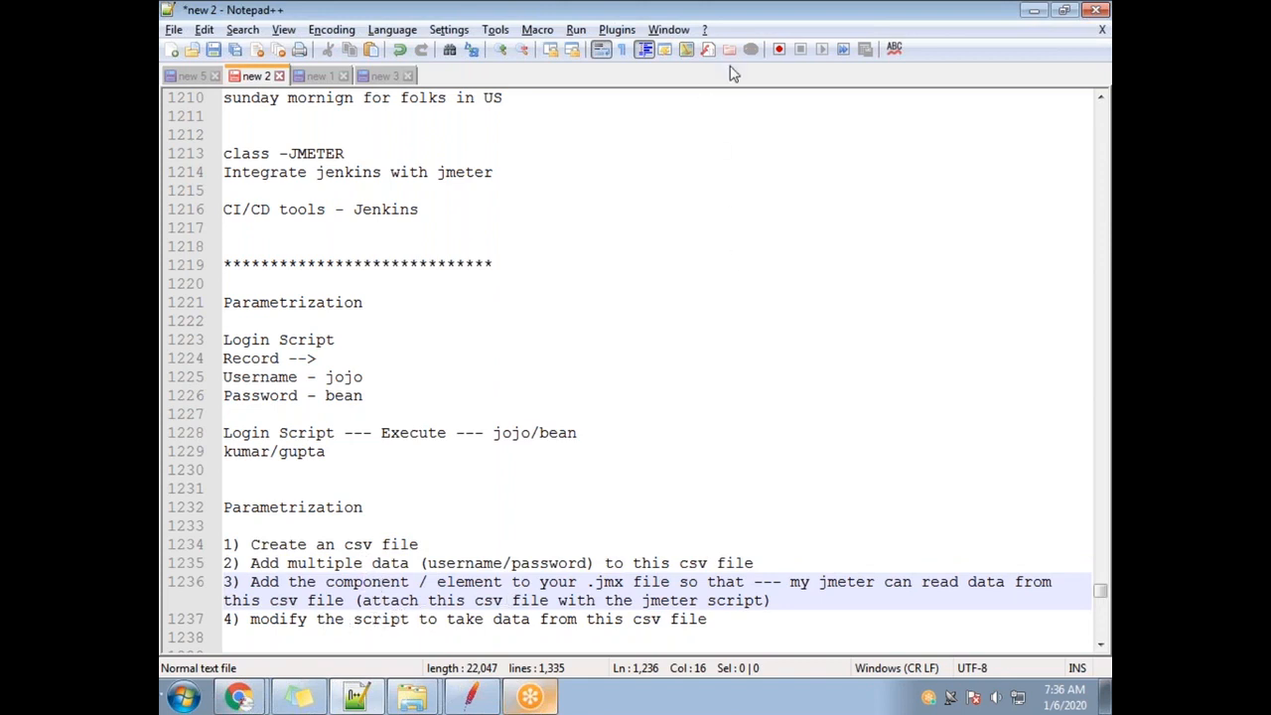
left_click(774, 32)
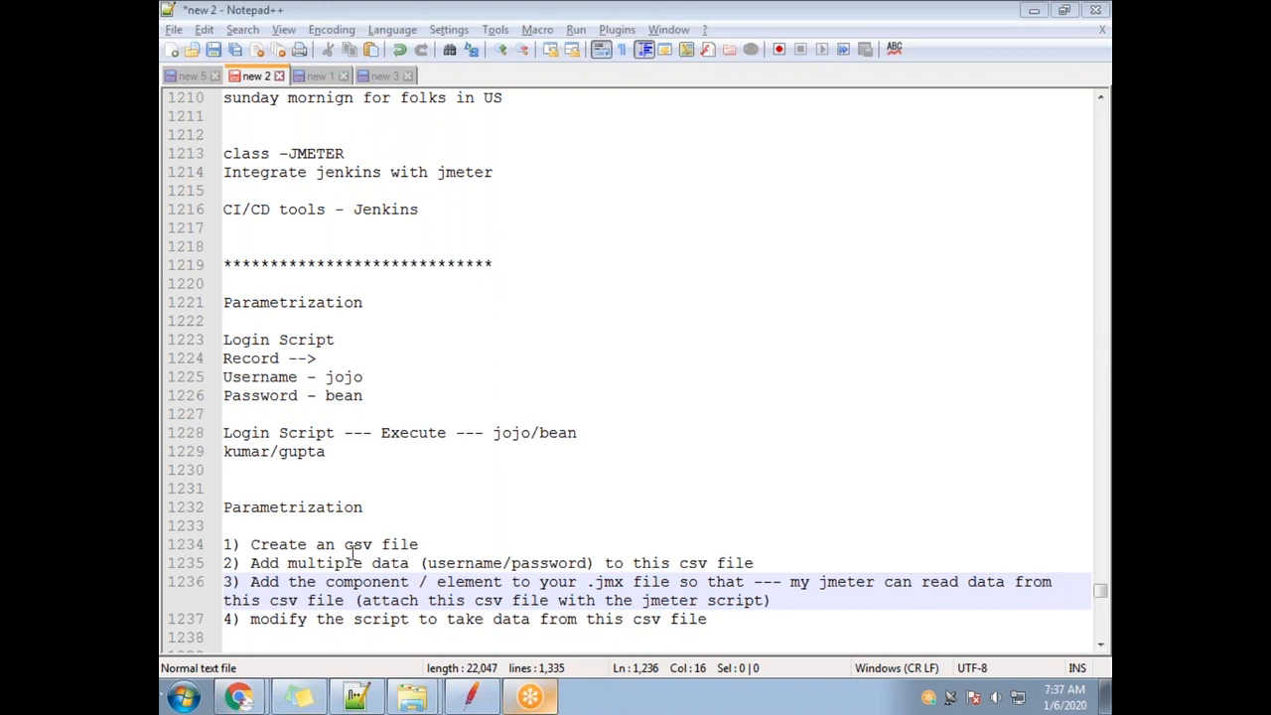
Replace the lowercase 'm' with 'M' so step 4 starts with 'Modify'.
left_click(261, 620)
key("BackSpace")
type("M")
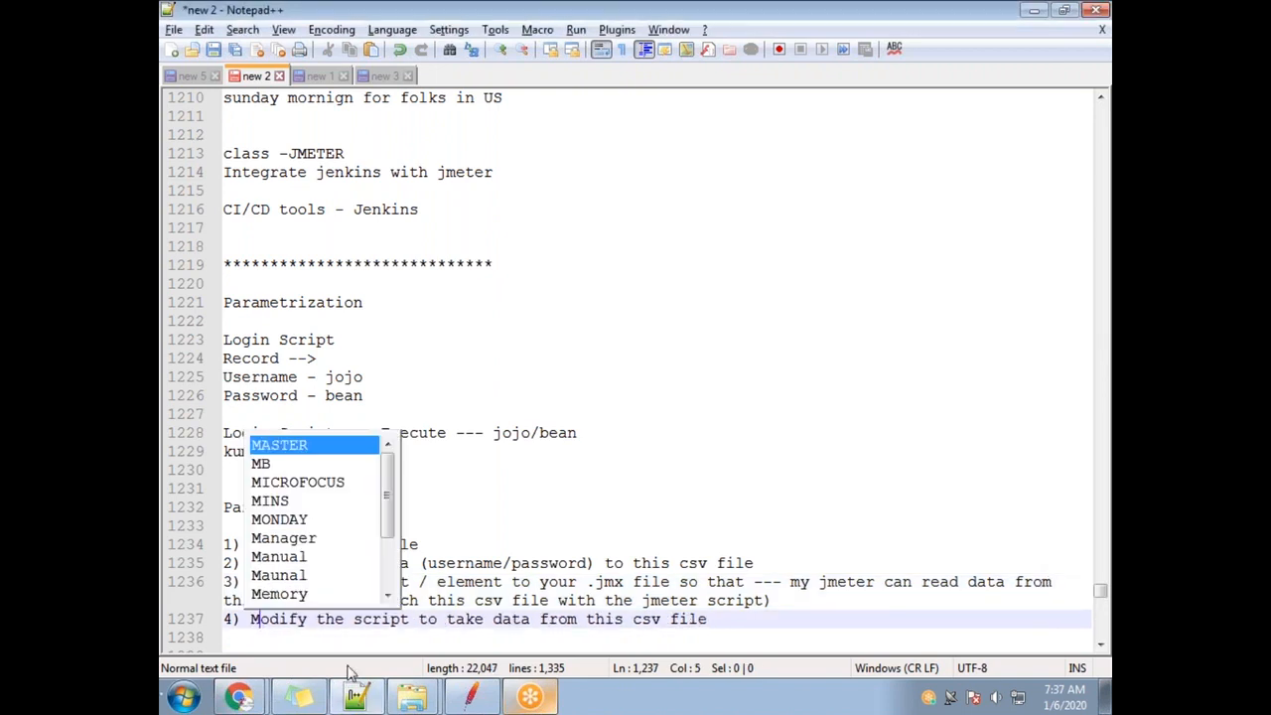
left_click(632, 620)
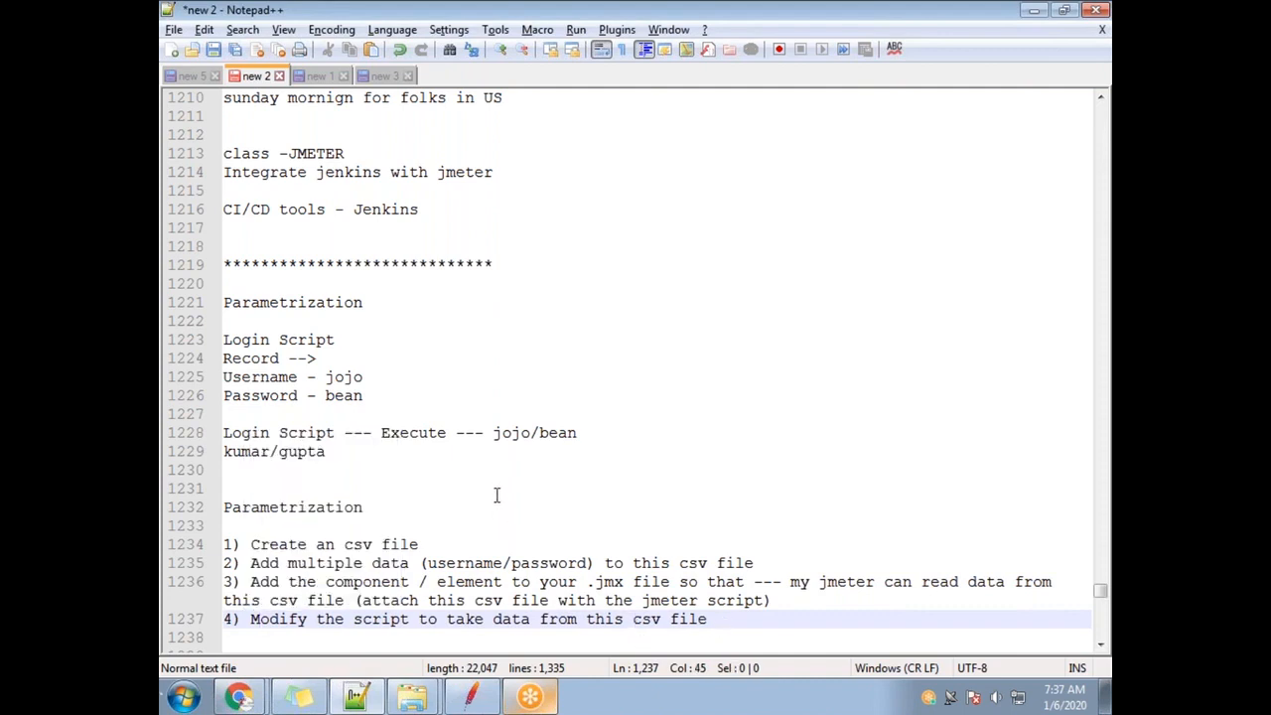
left_click(788, 60)
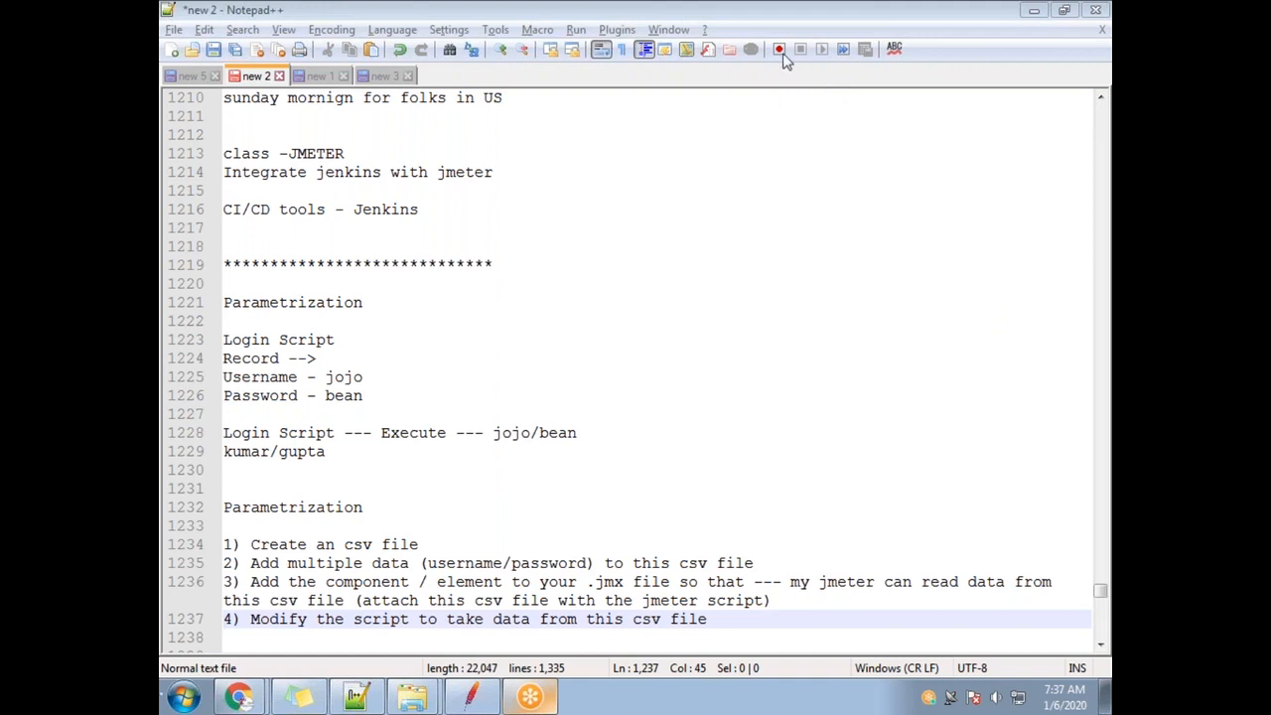
left_click(174, 29)
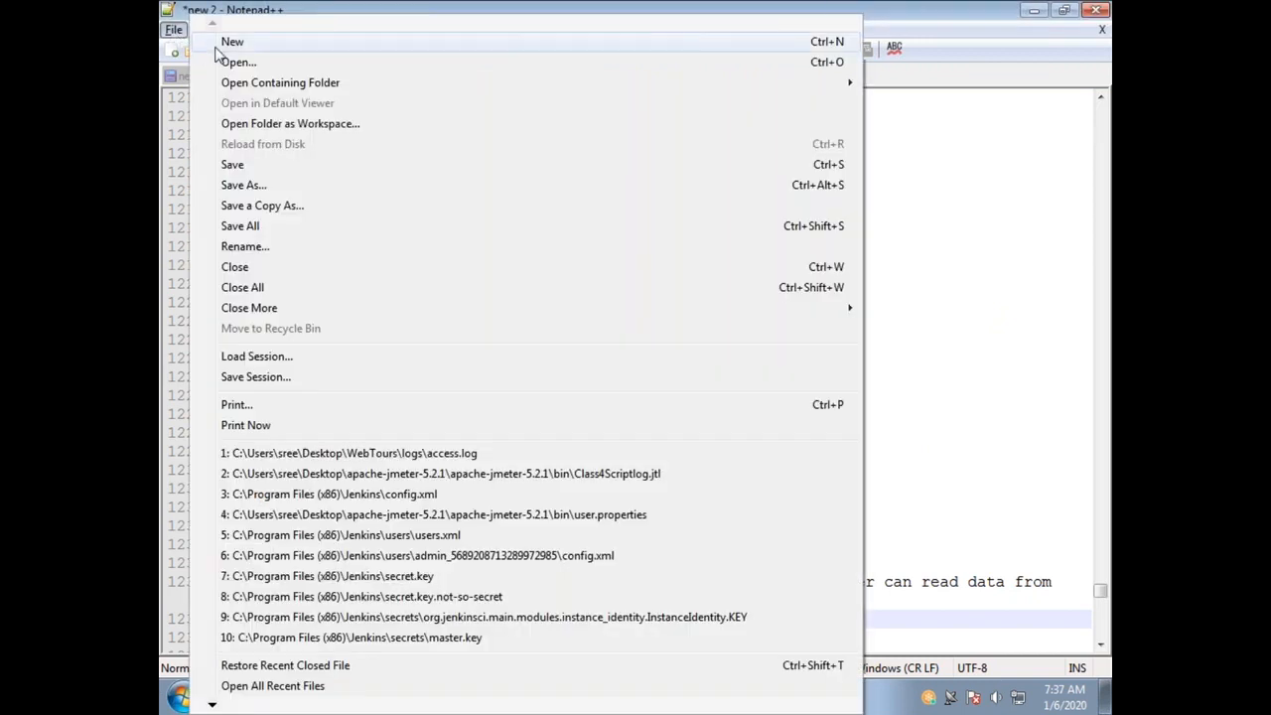
Create a new blank document with 'Username' as the header on line 1.
left_click(229, 41)
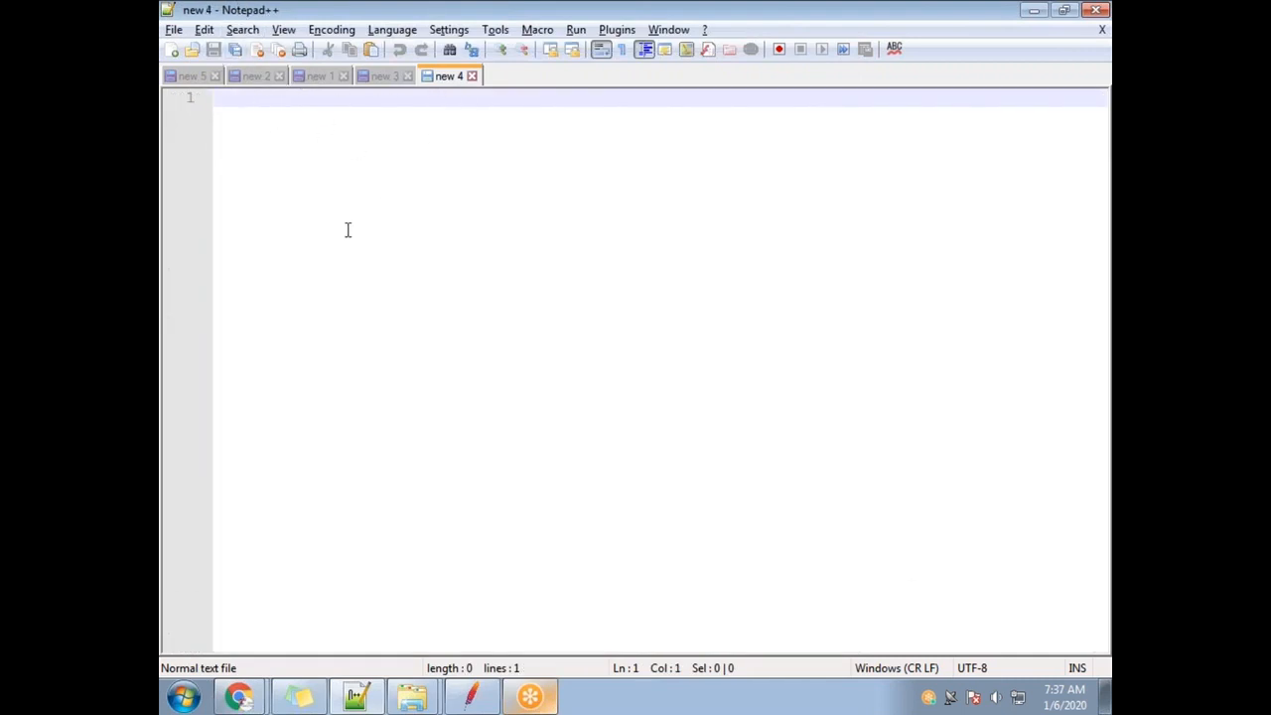
type("Username")
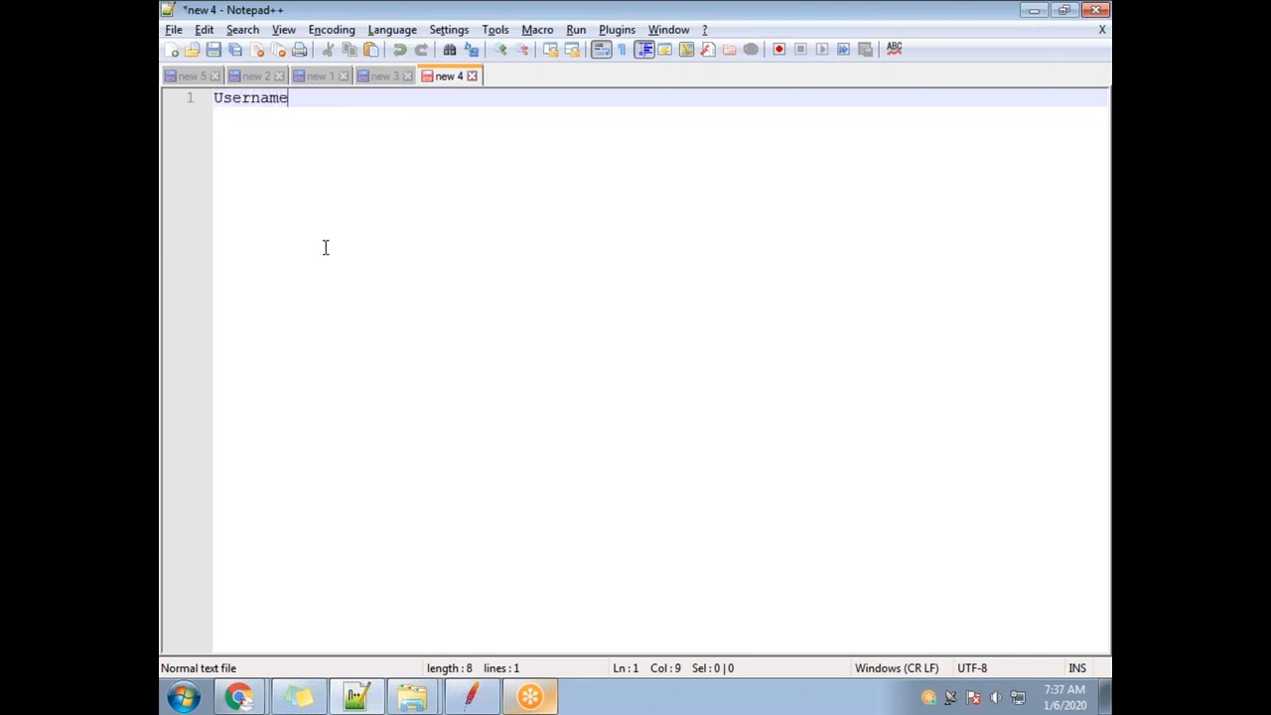
key("Return")
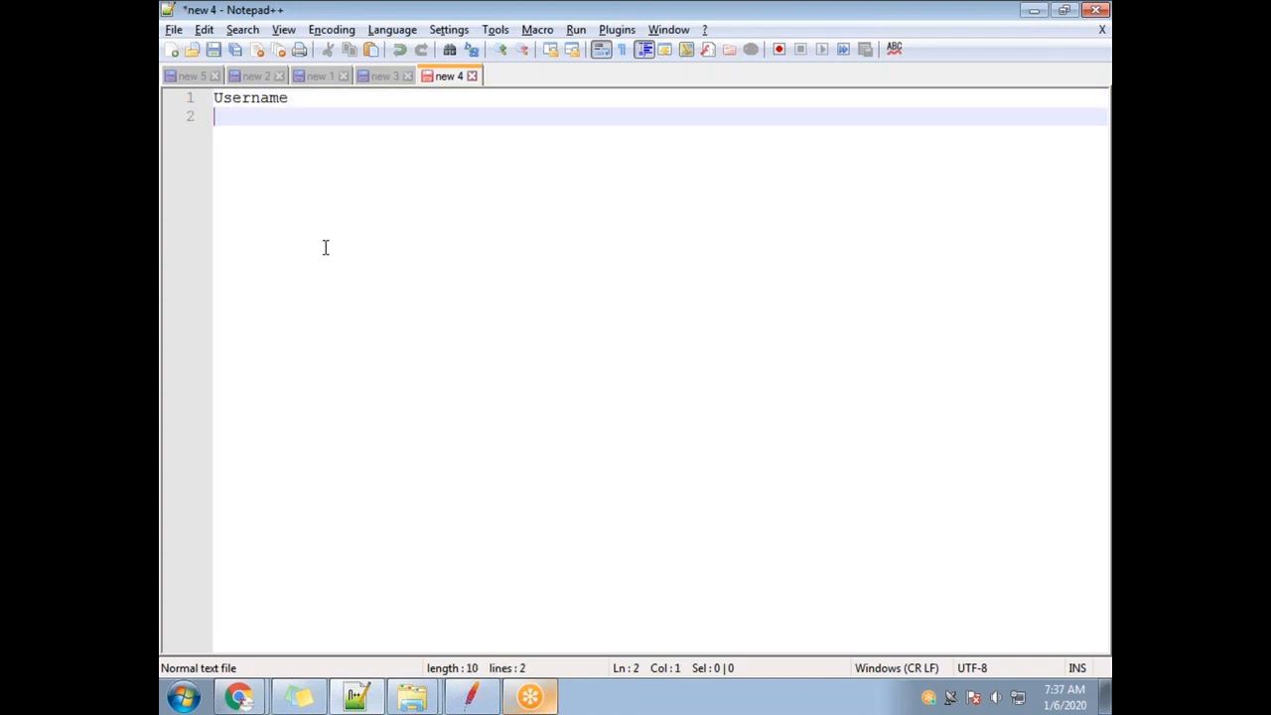
left_click_drag(299, 98, 245, 105)
double_click(245, 105)
left_click(269, 115)
Add j2ee, test1, test2, test3 and test4 on separate lines below the header.
type("j2ee")
key("Return")
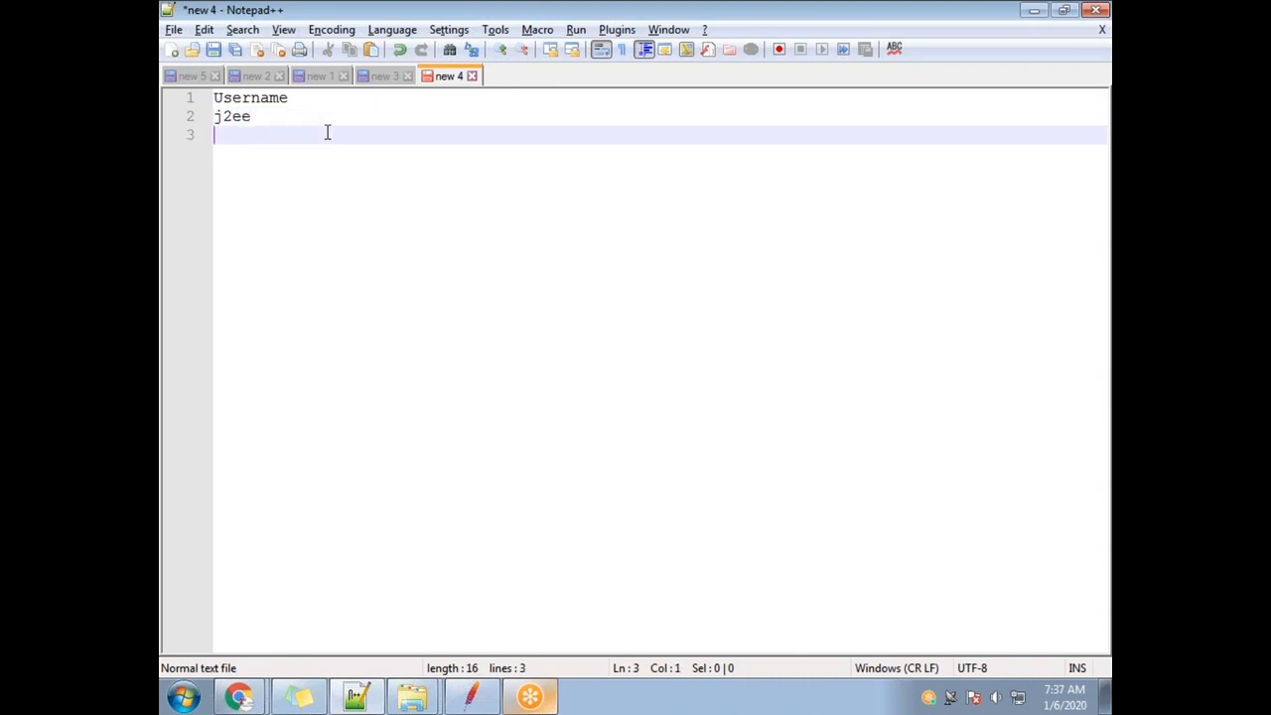
type("test1")
key("Return")
type("test2")
key("Return")
type("test3")
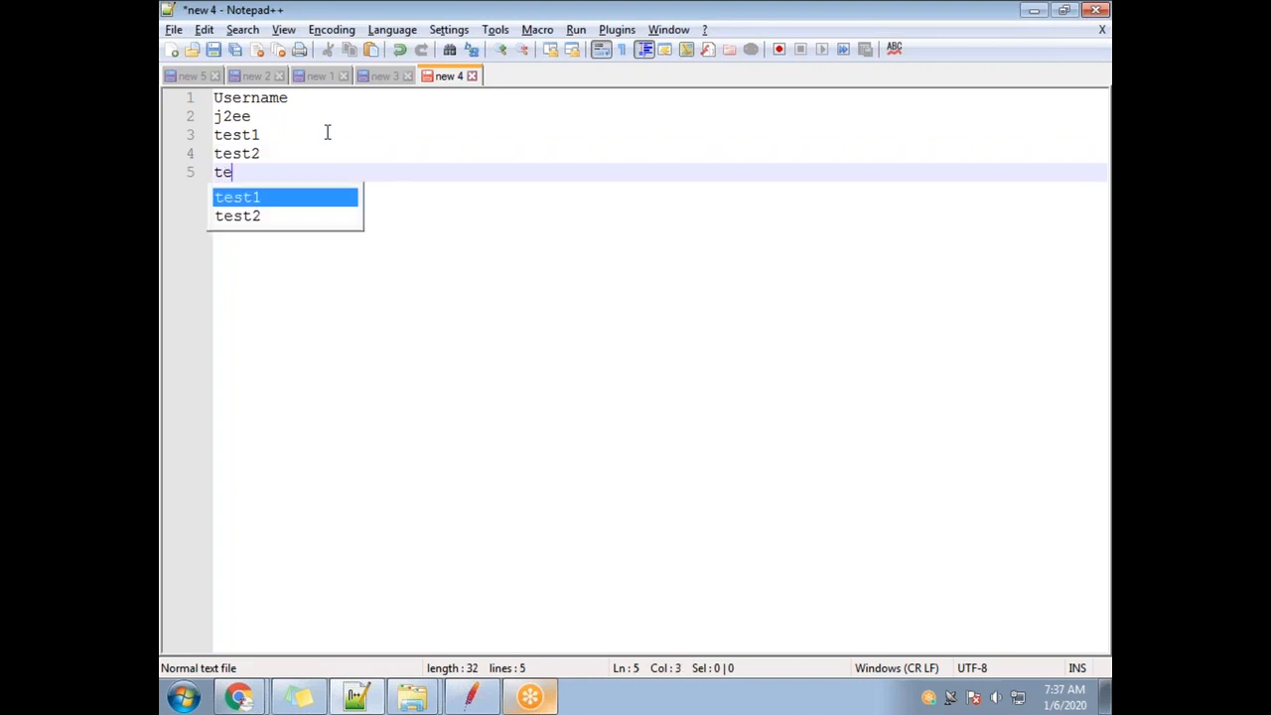
key("Return")
type("test4")
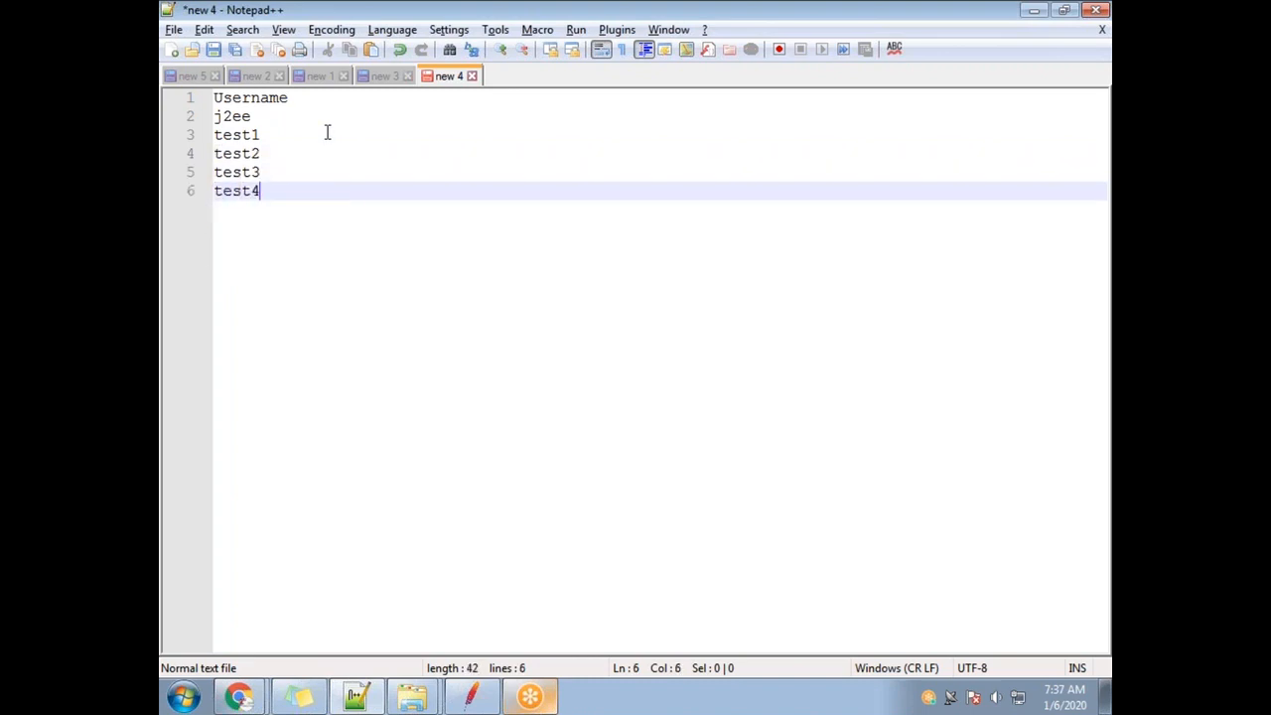
key("Return")
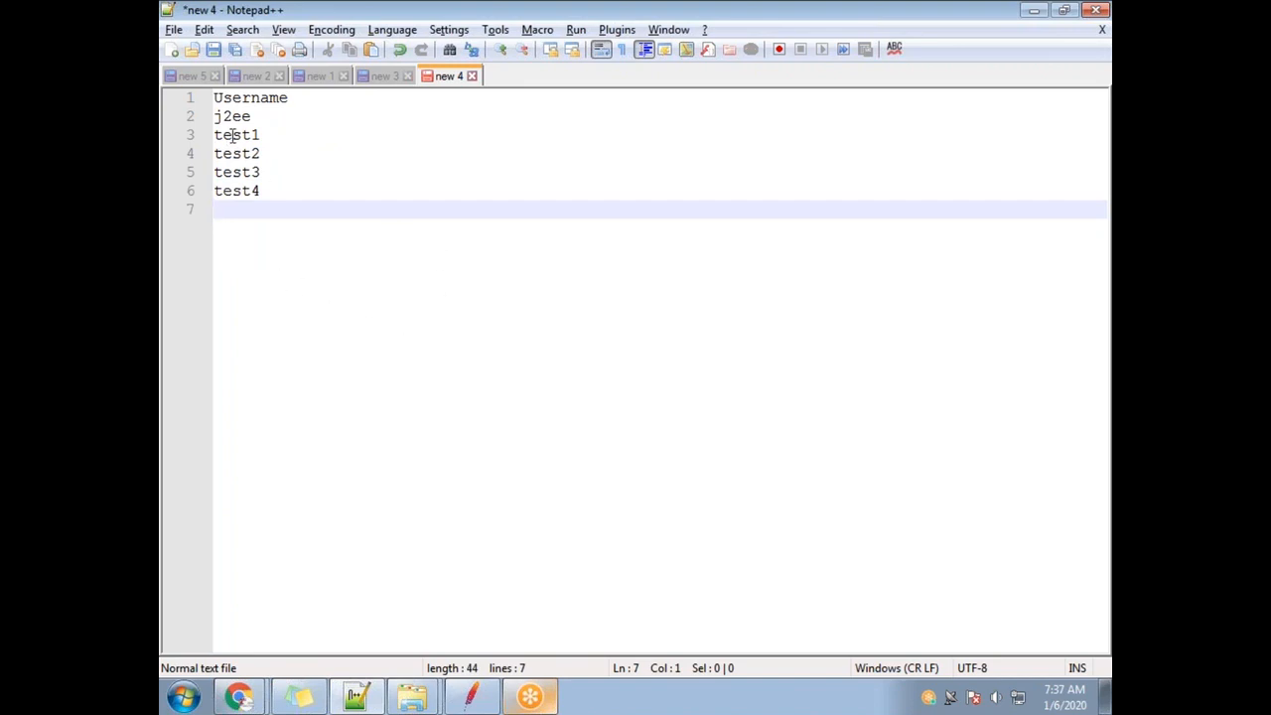
Select each entry from j2ee through test4 to review the list.
left_click_drag(275, 193, 207, 97)
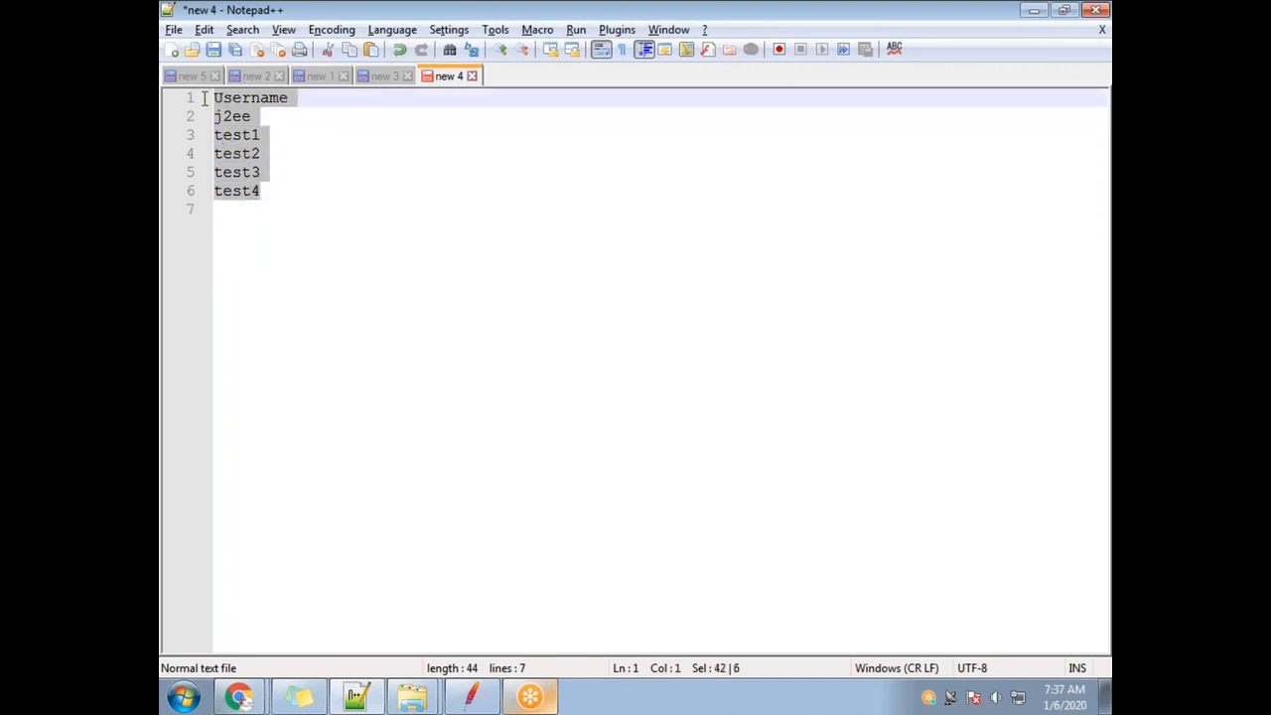
left_click(289, 259)
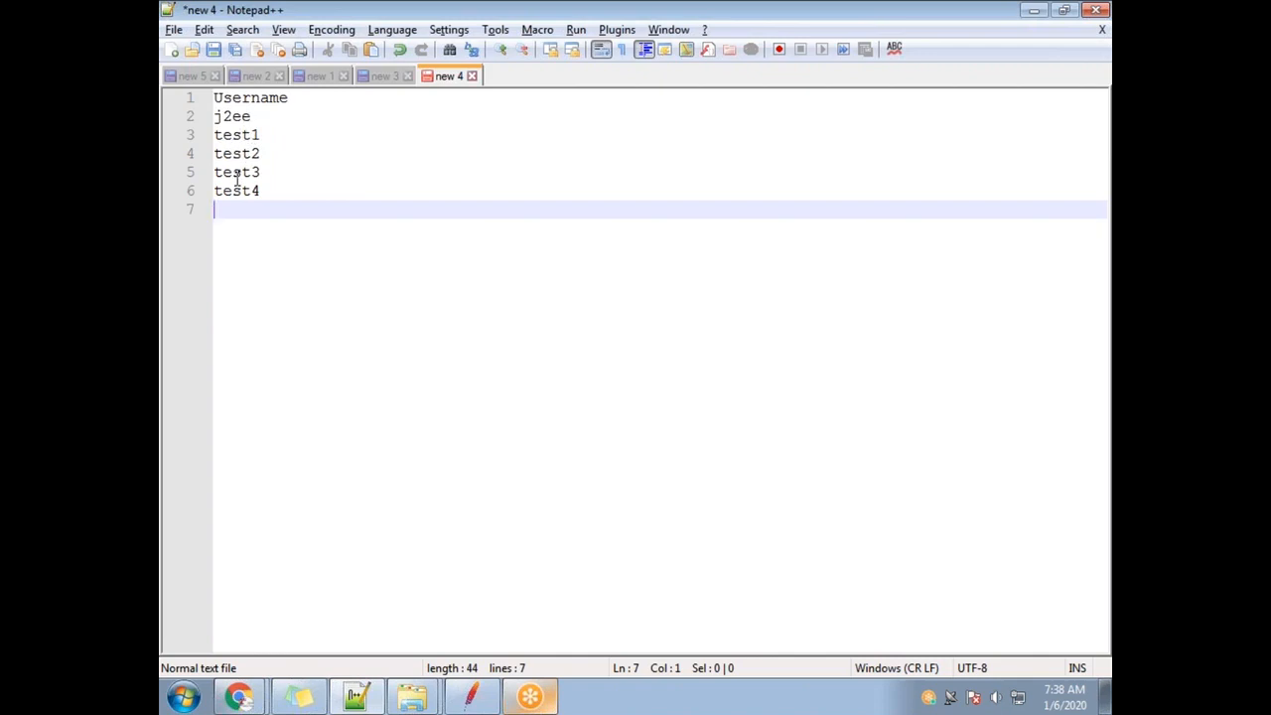
double_click(235, 116)
double_click(246, 135)
double_click(243, 154)
double_click(238, 172)
double_click(238, 191)
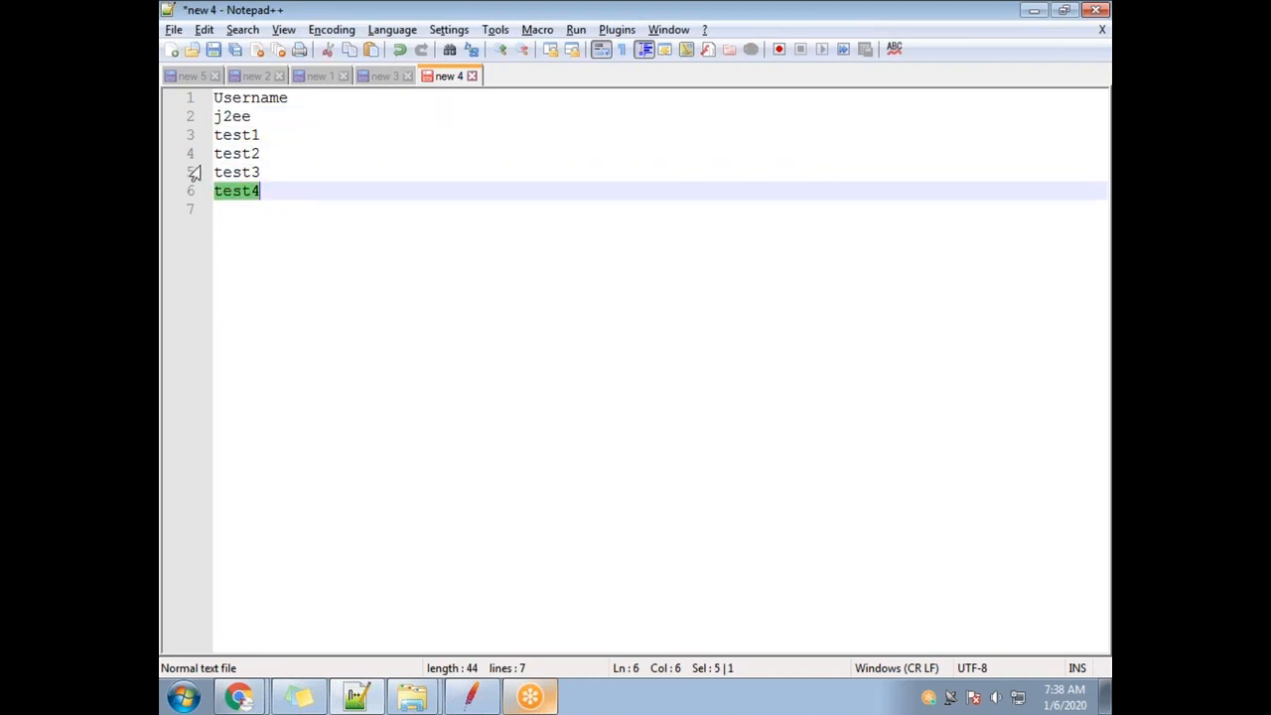
Open the Save As dialog for the username list and move it higher on screen.
left_click(172, 31)
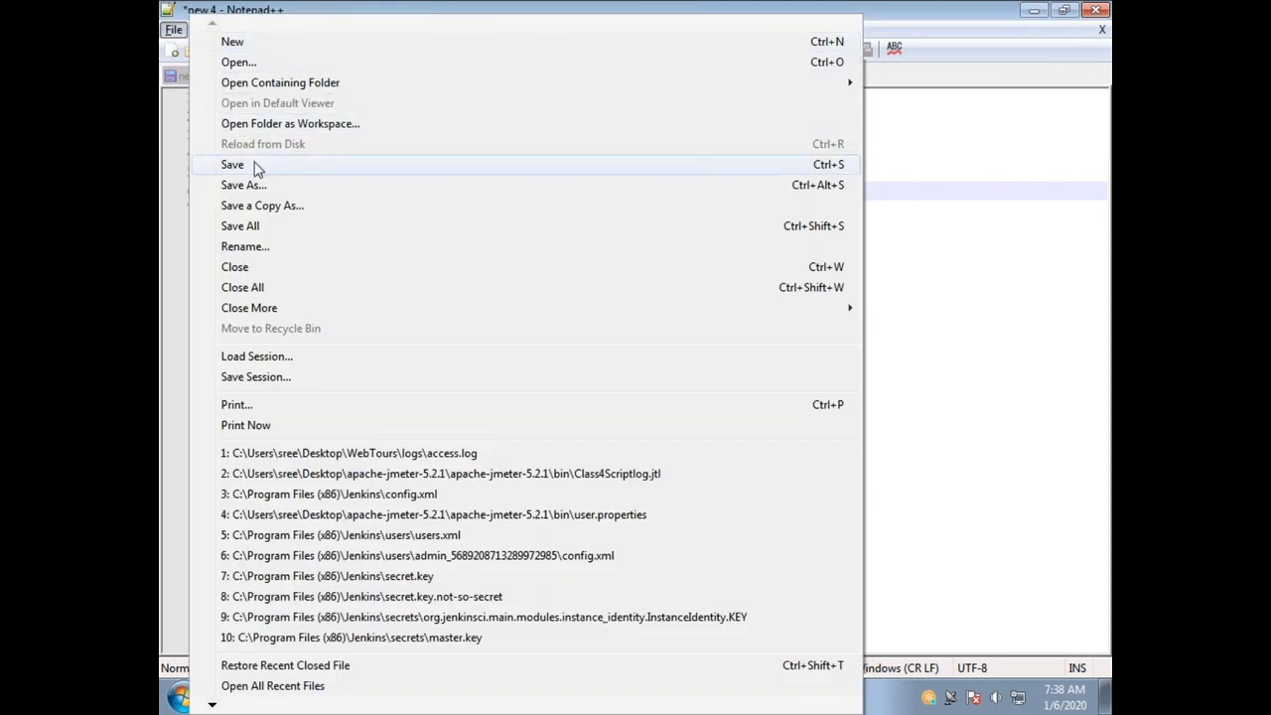
left_click(256, 169)
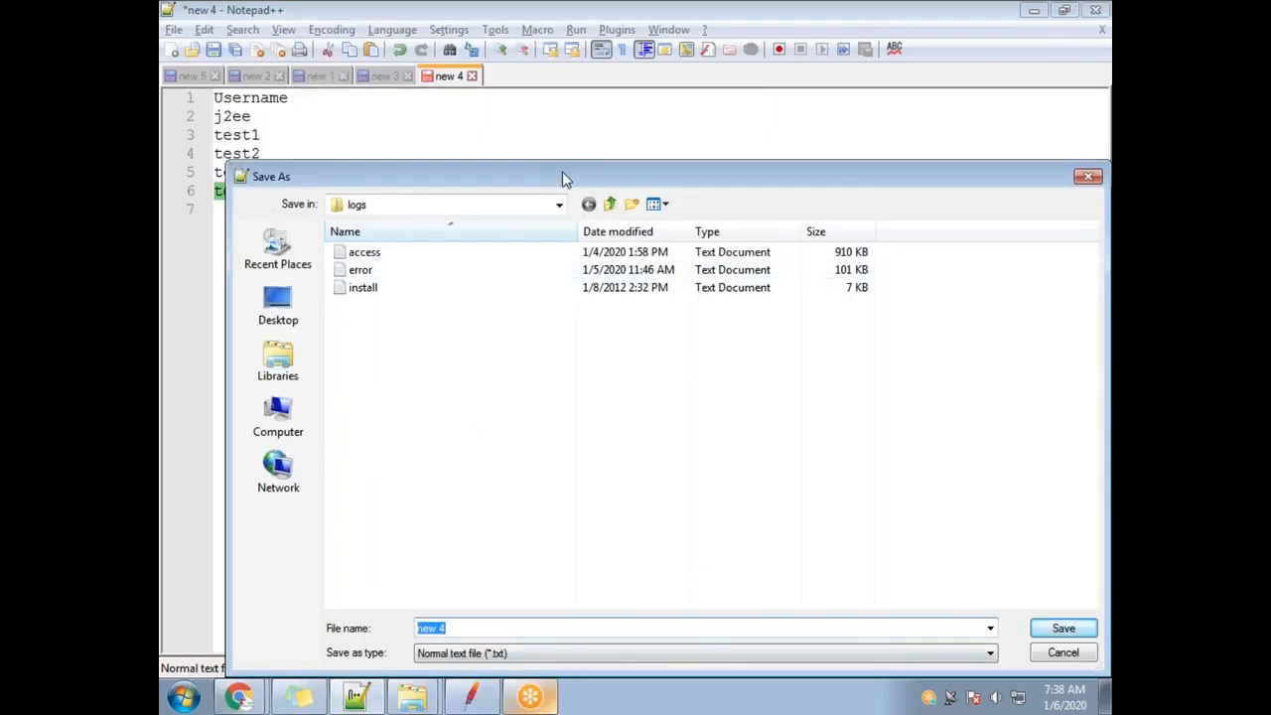
left_click_drag(562, 188, 526, 127)
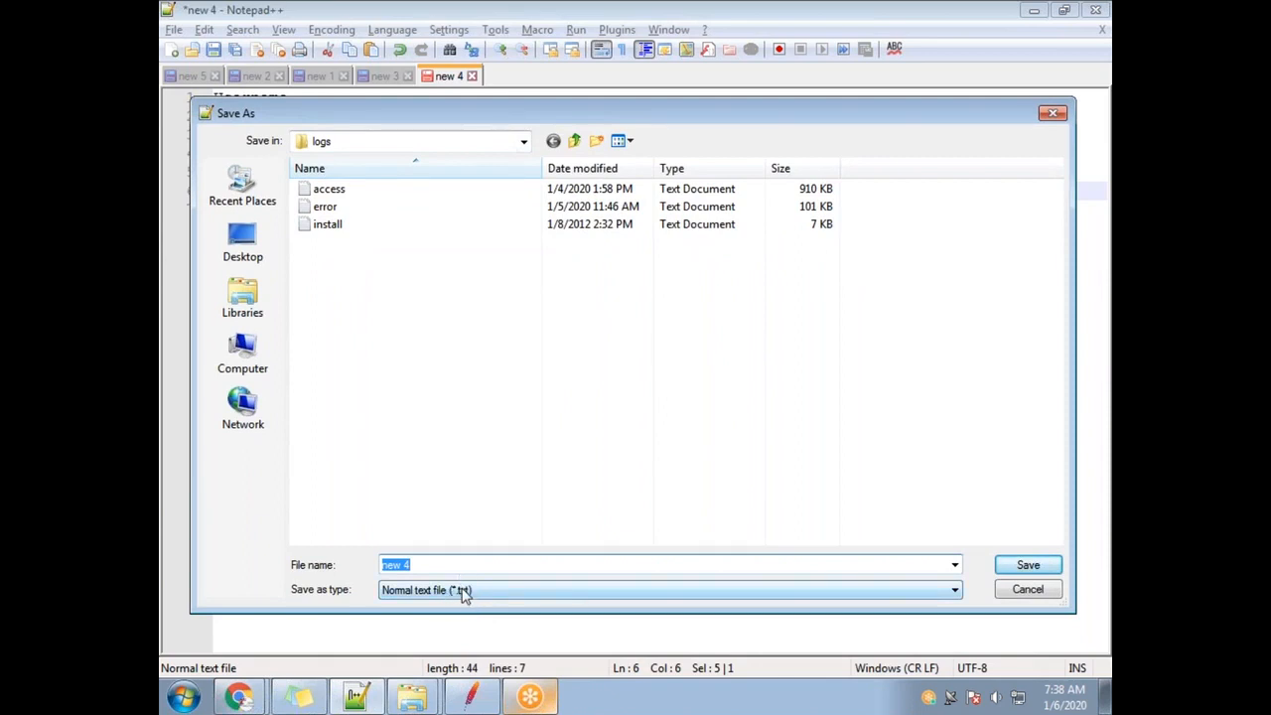
left_click(772, 25)
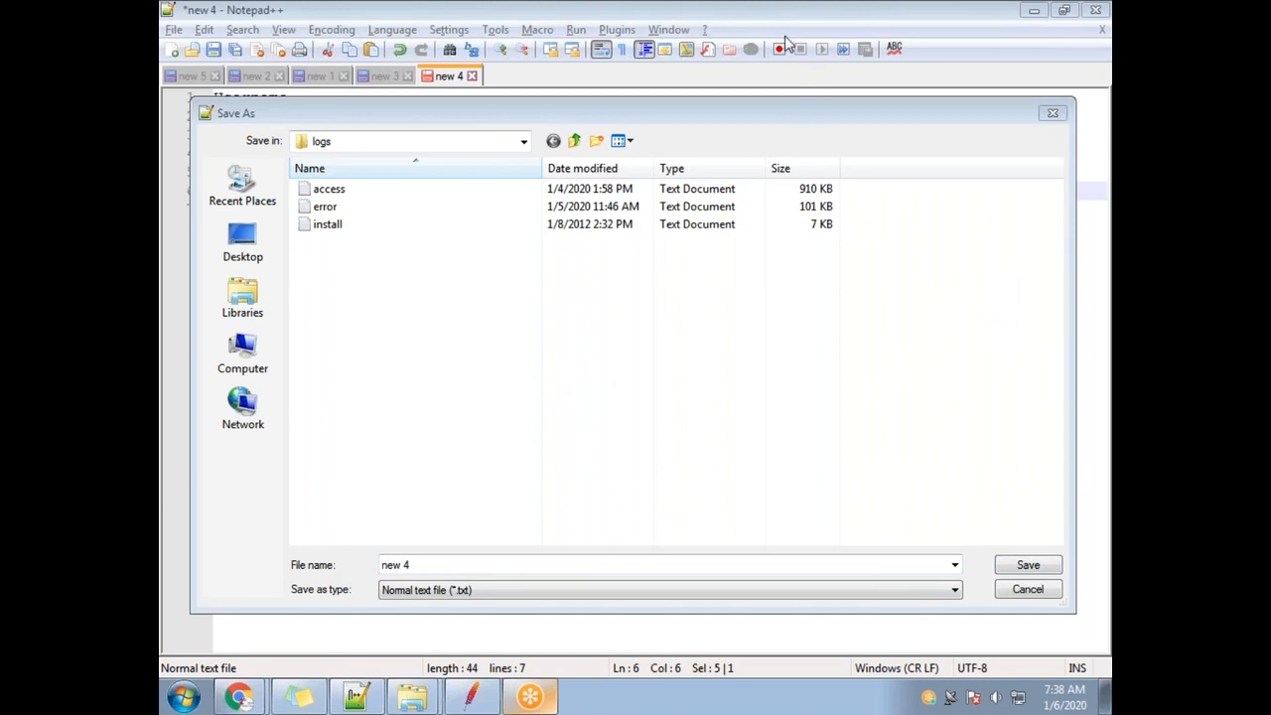
Browse the 'Save as type' list and keep 'Normal text file (*.txt)'.
left_click(484, 596)
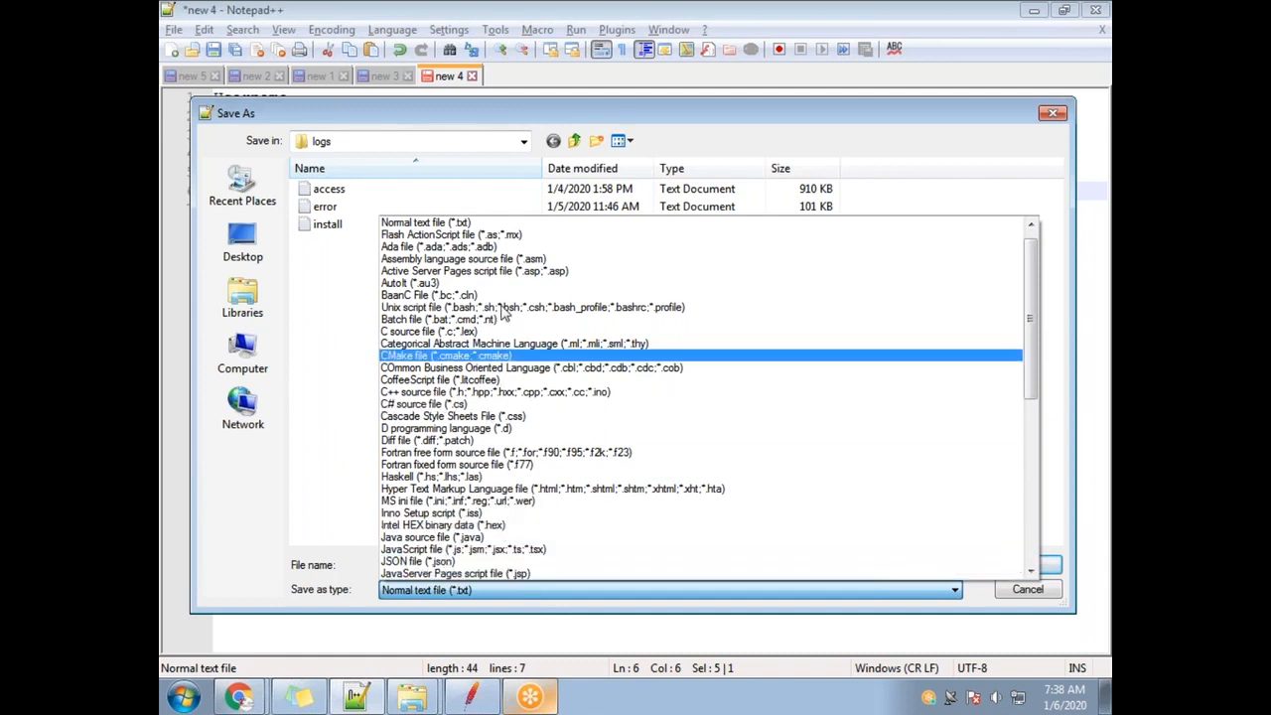
scroll(726, 460, "down", 10)
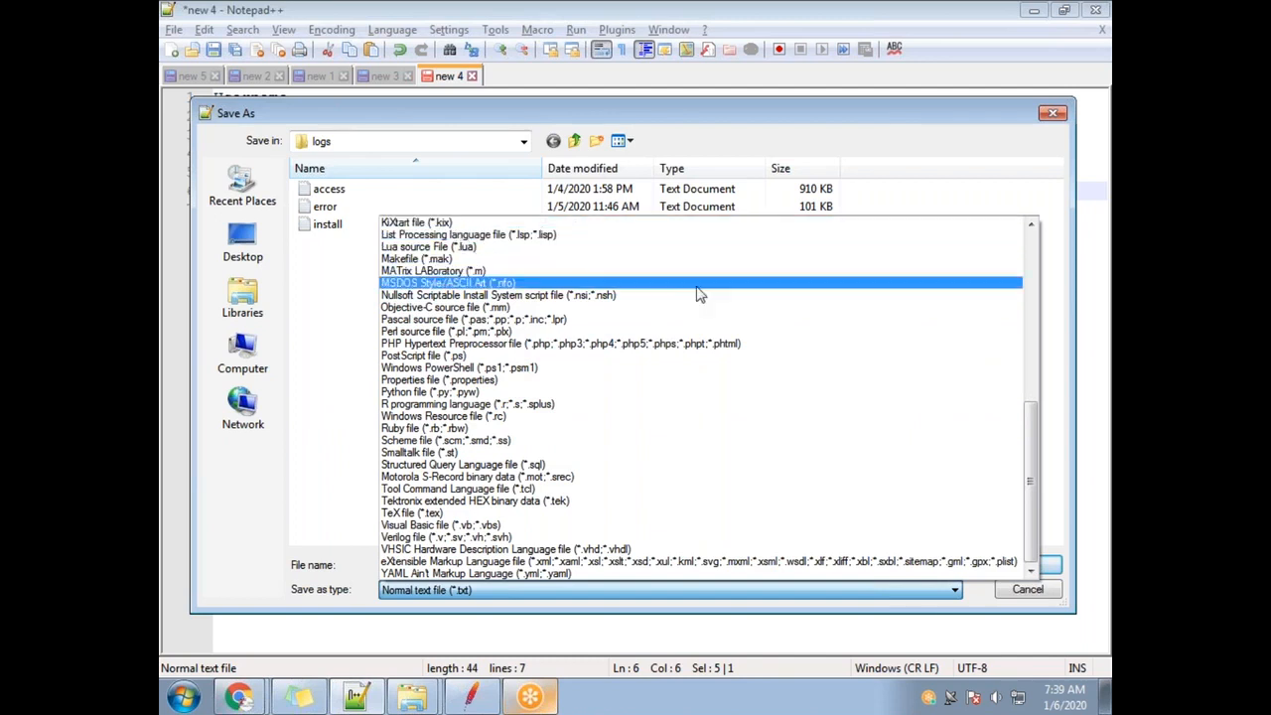
left_click_drag(1031, 537, 1027, 433)
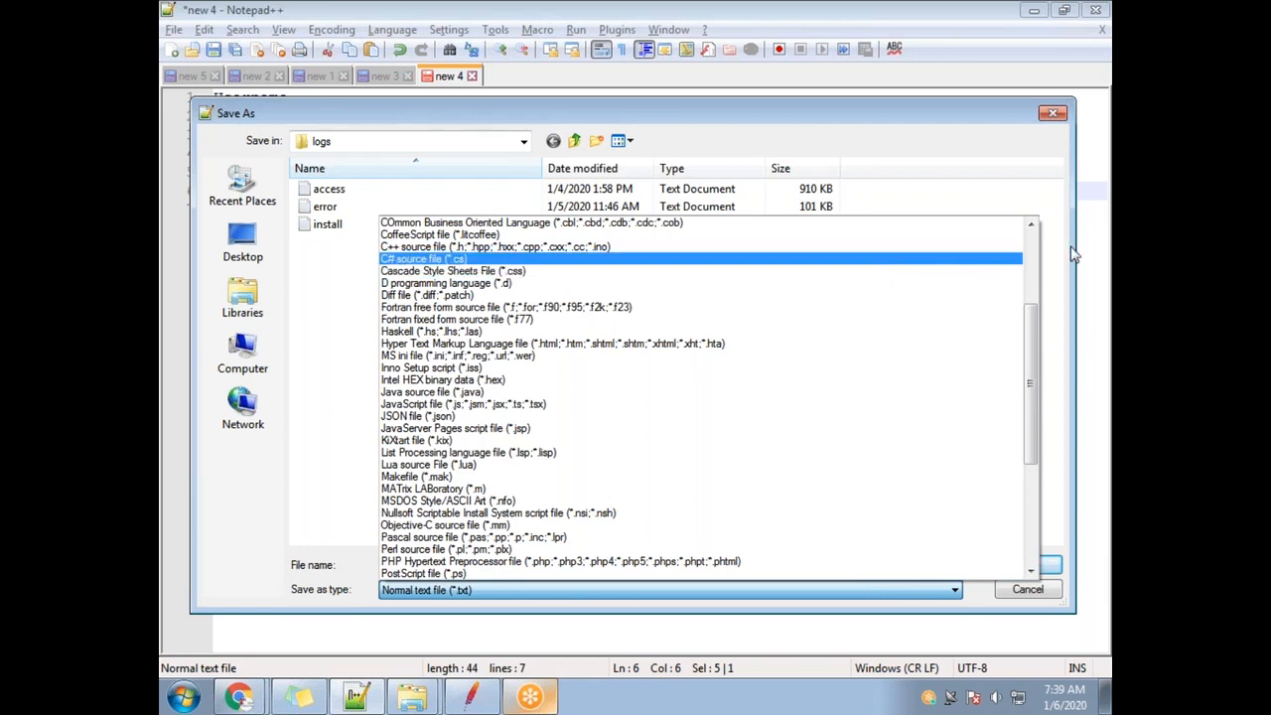
left_click(1029, 228)
left_click(1030, 228)
left_click(1029, 227)
left_click(1031, 228)
left_click(1031, 230)
left_click(1031, 231)
left_click(1031, 230)
left_click(1032, 230)
left_click(1031, 231)
left_click(1031, 230)
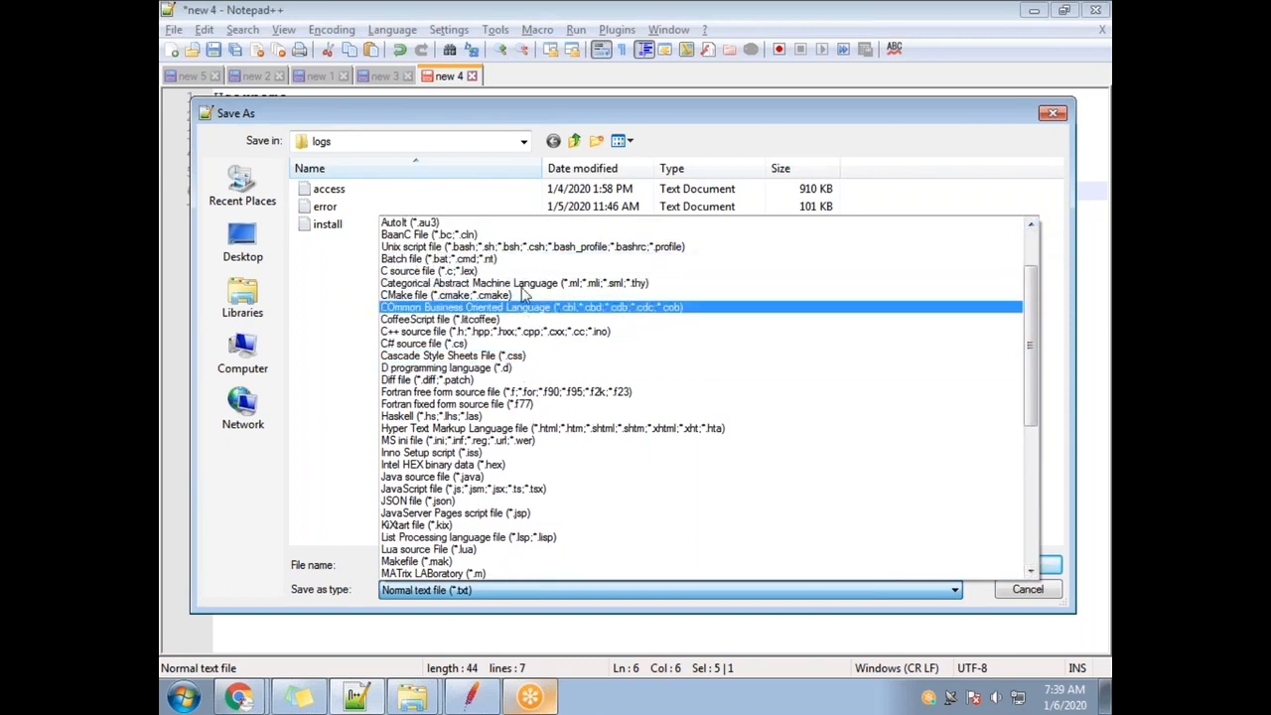
left_click(337, 445)
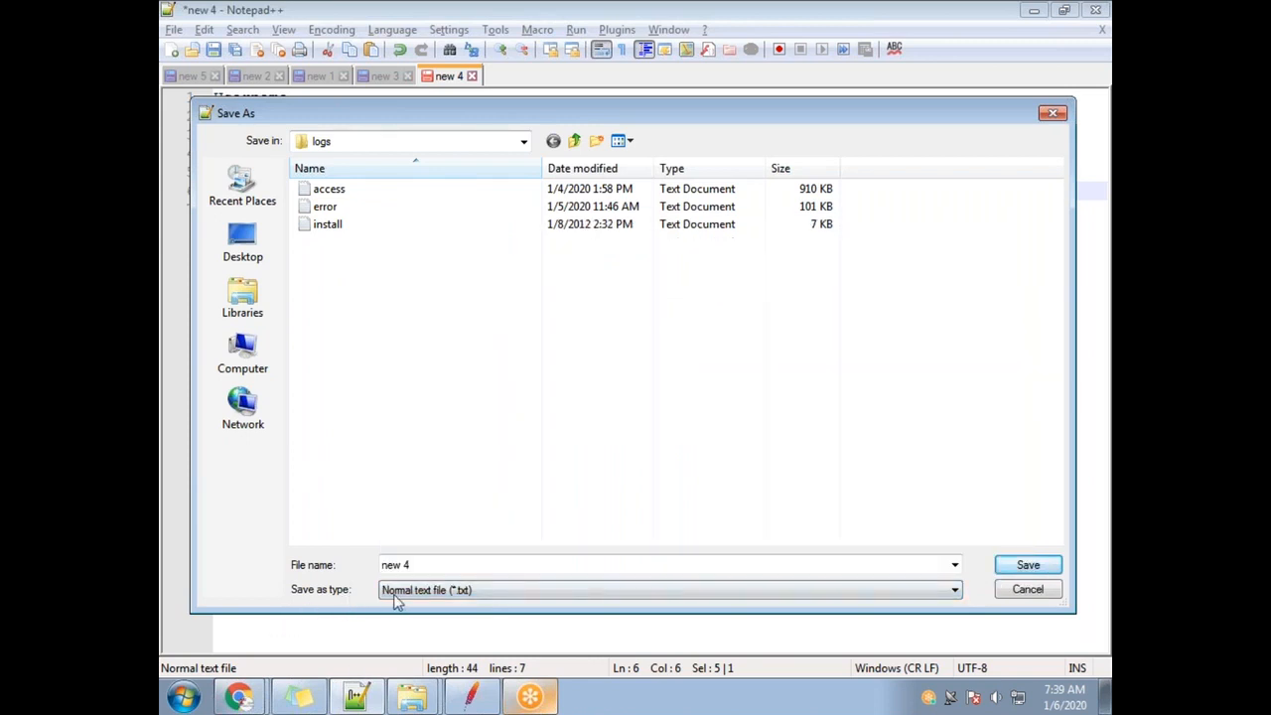
Save the list to the Desktop as user_credentials.csv, then minimize Notepad++.
left_click(449, 564)
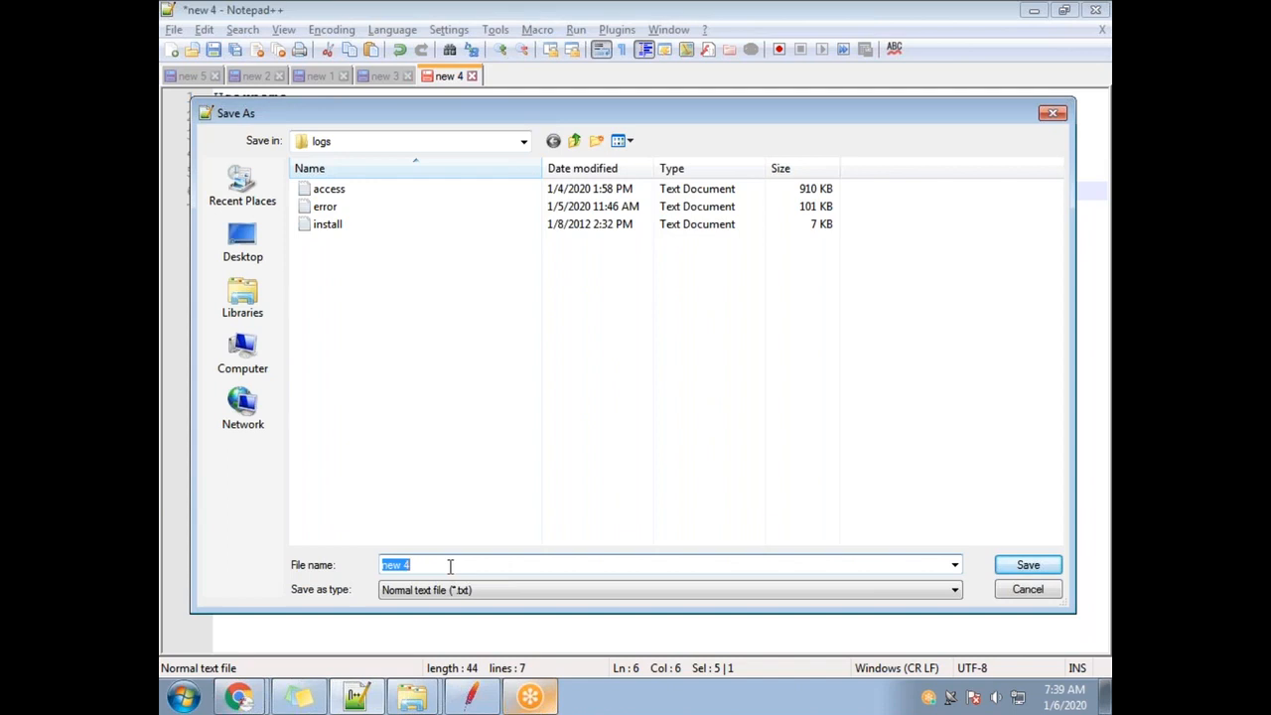
type("user_credentials.csv")
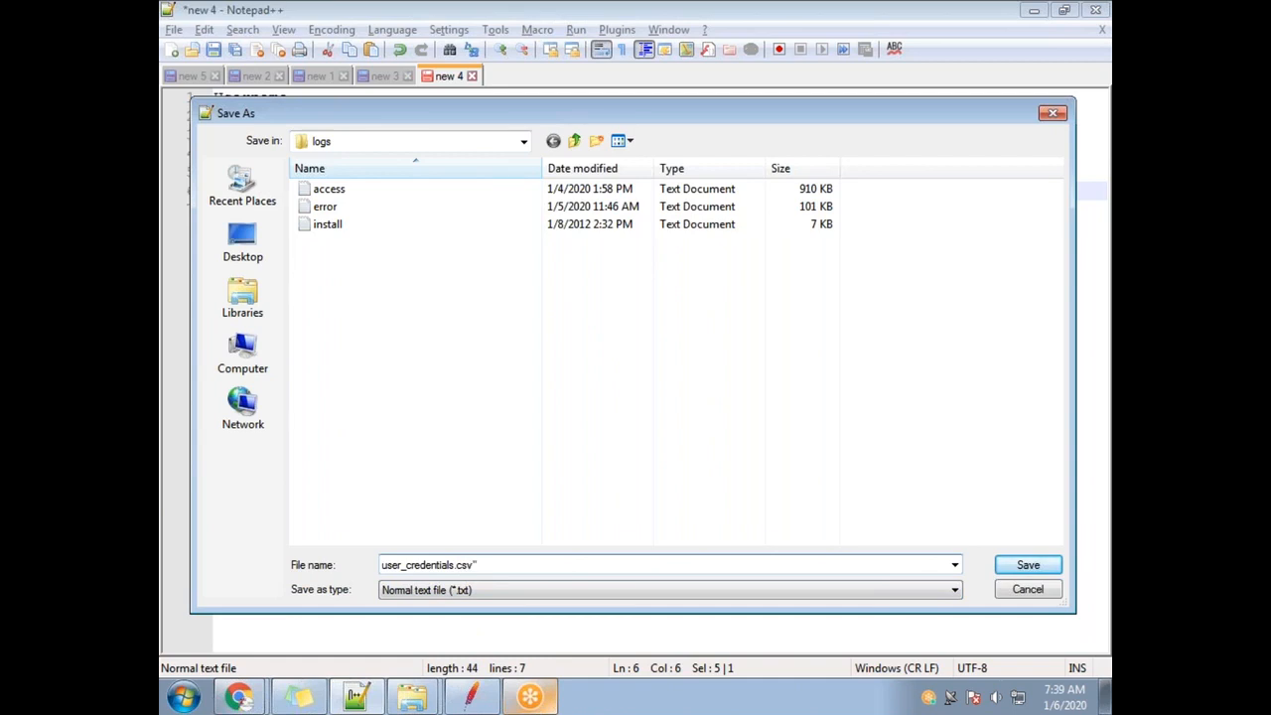
type("\"")
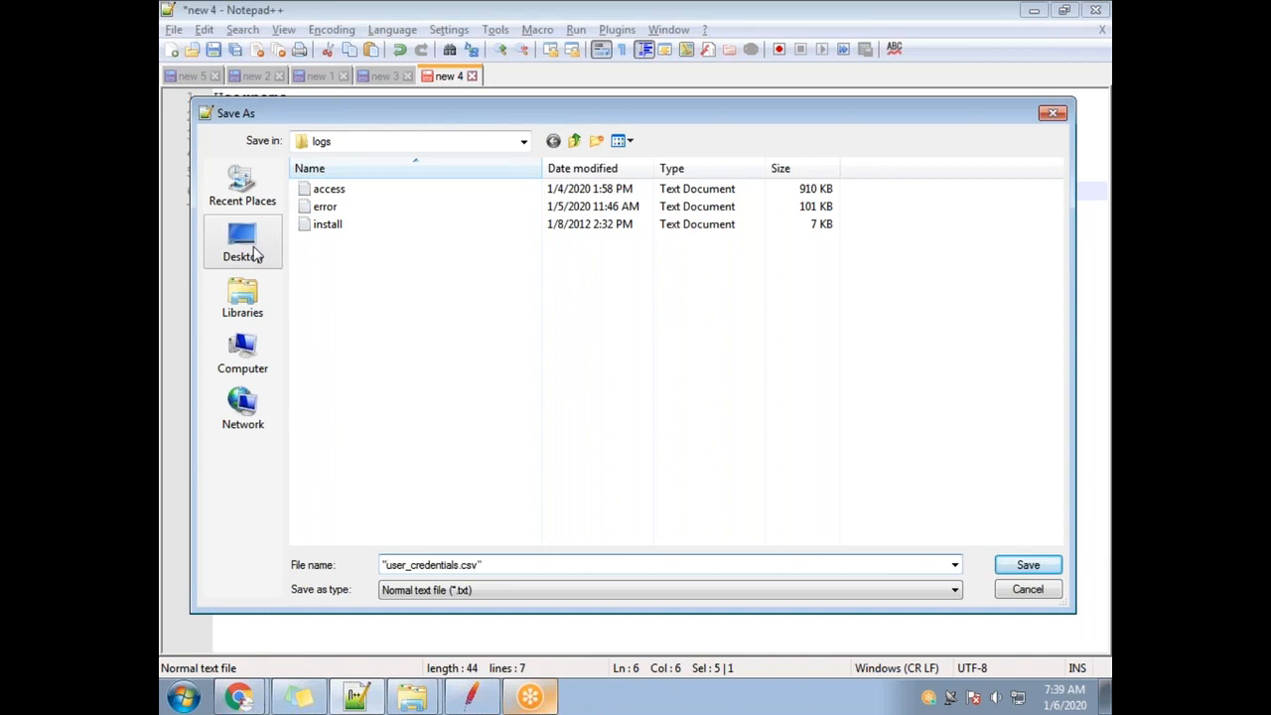
left_click(254, 255)
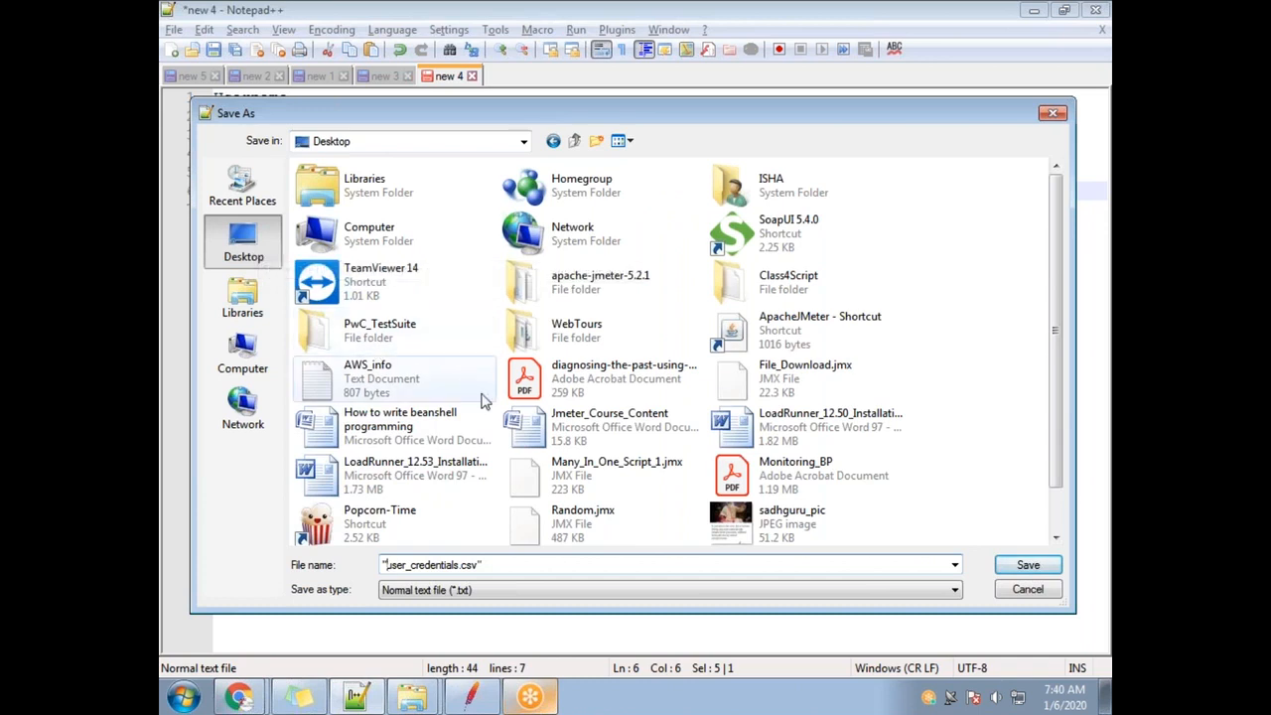
left_click(1029, 565)
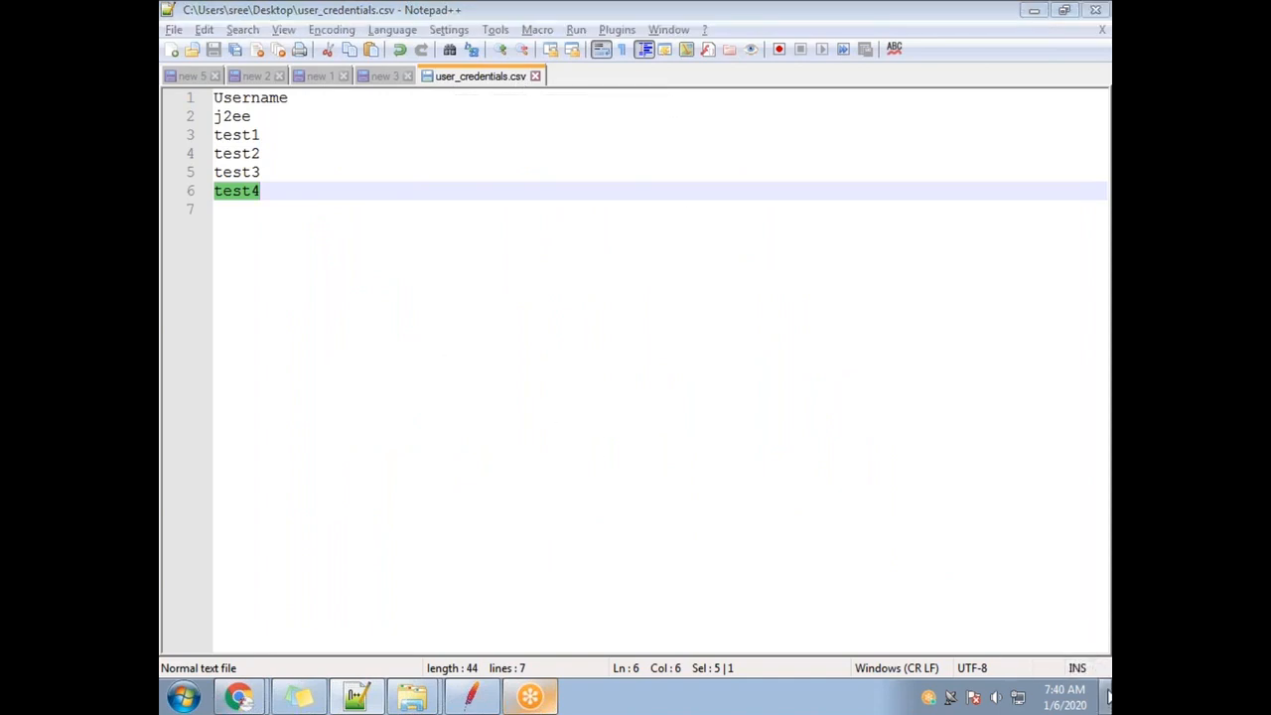
left_click(1106, 697)
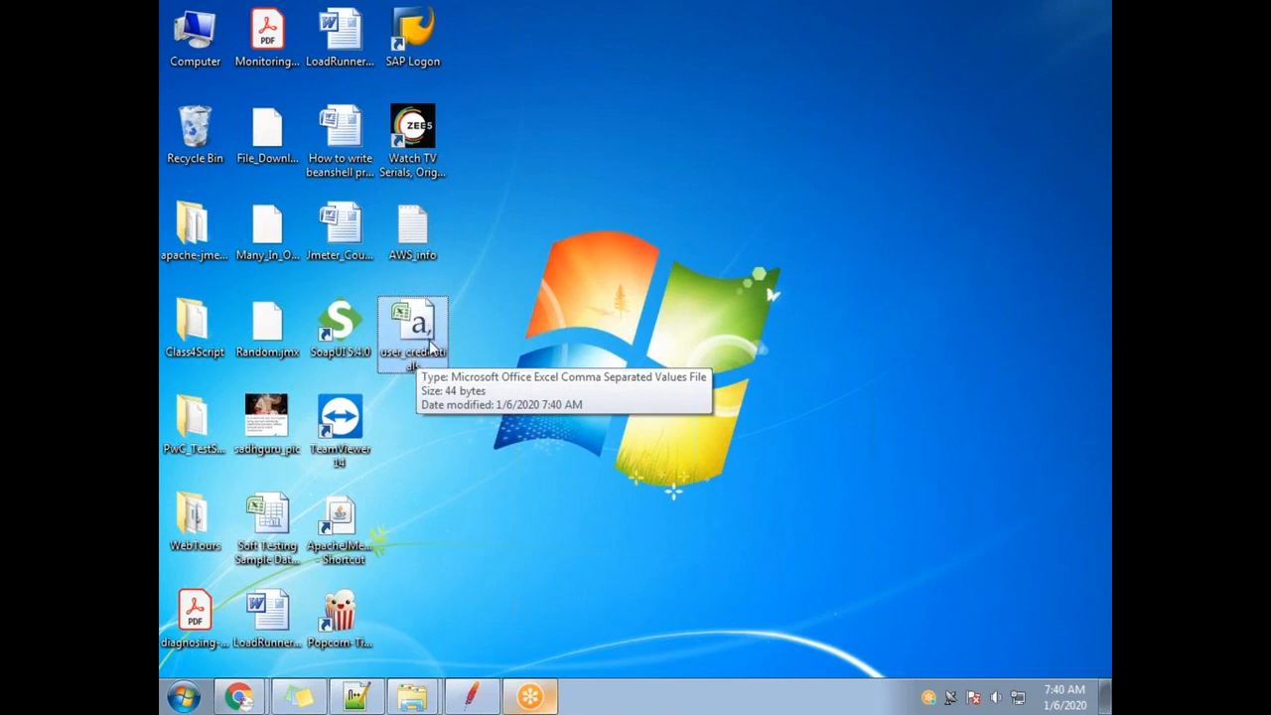
Open user_credentials.csv, then check its Properties to confirm it is a CSV file.
double_click(432, 340)
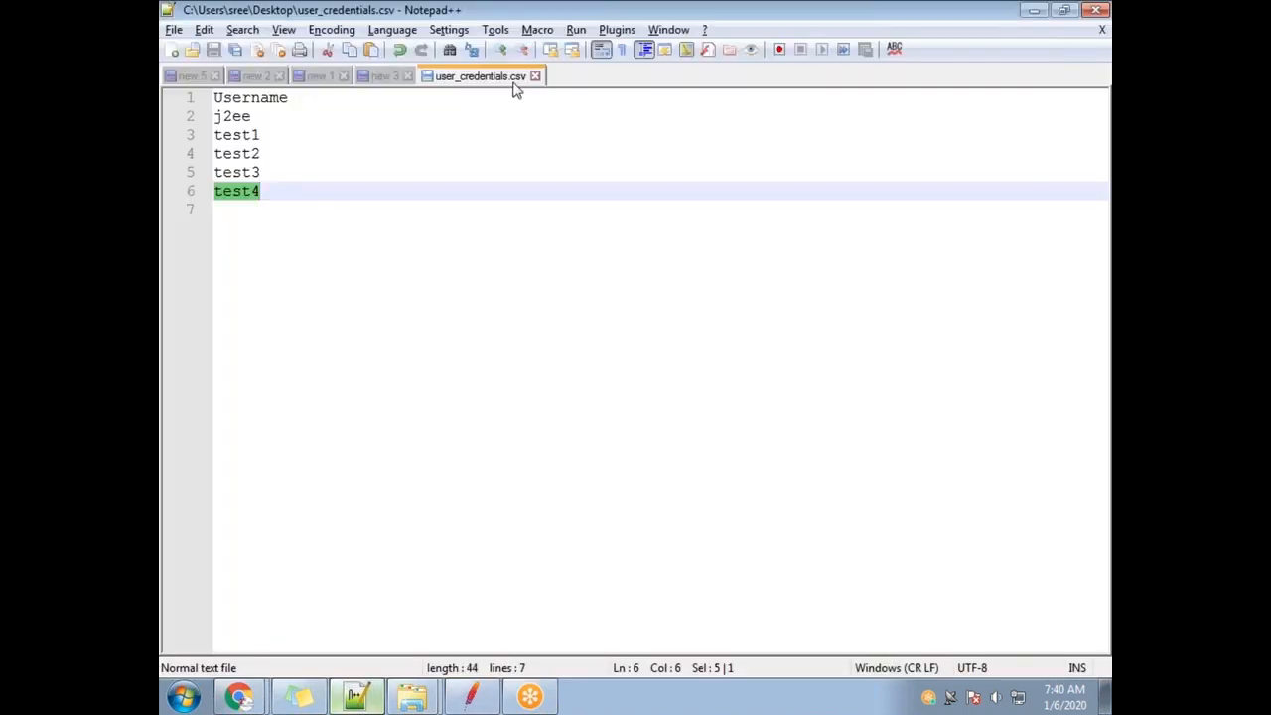
left_click(1106, 697)
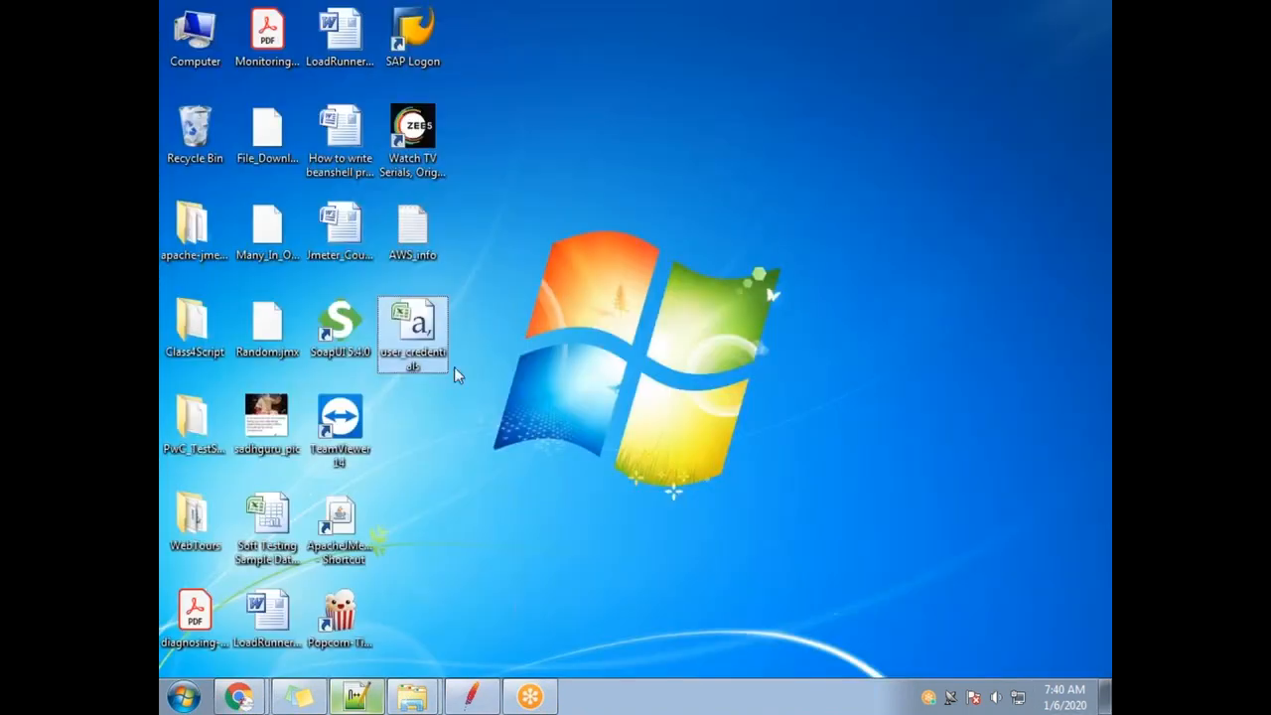
right_click(425, 323)
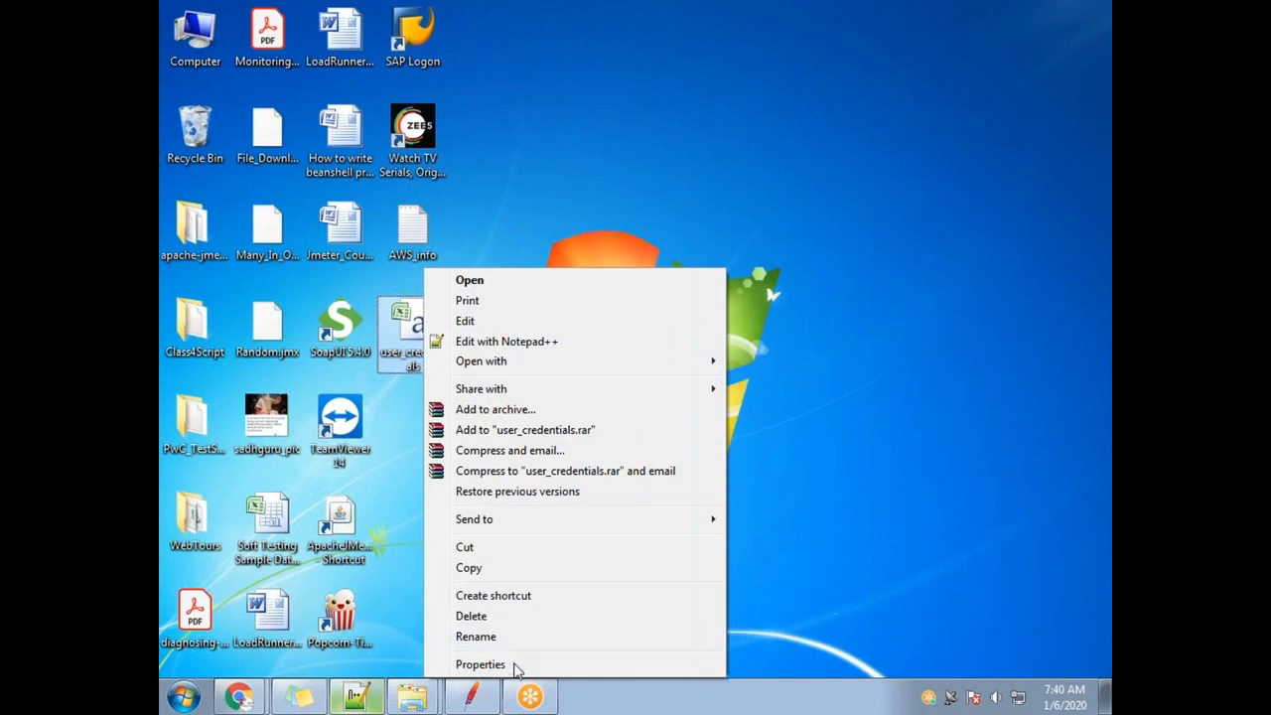
left_click(512, 666)
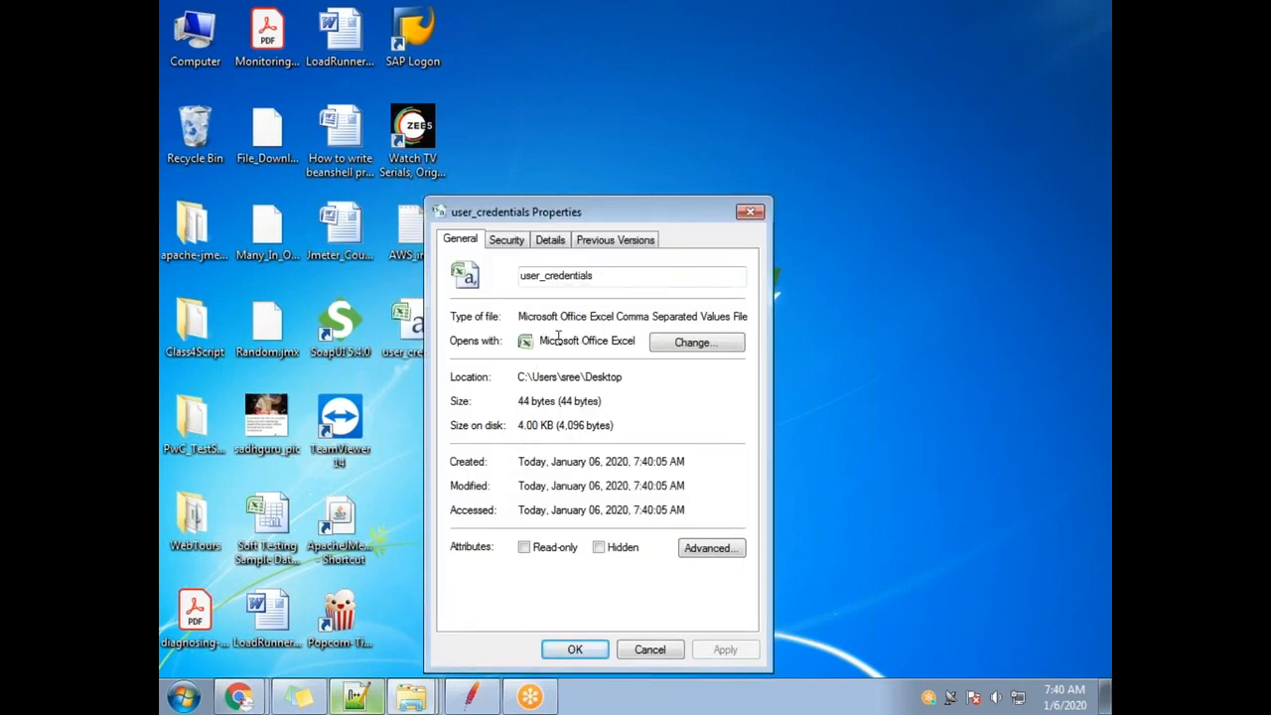
left_click_drag(542, 344, 632, 345)
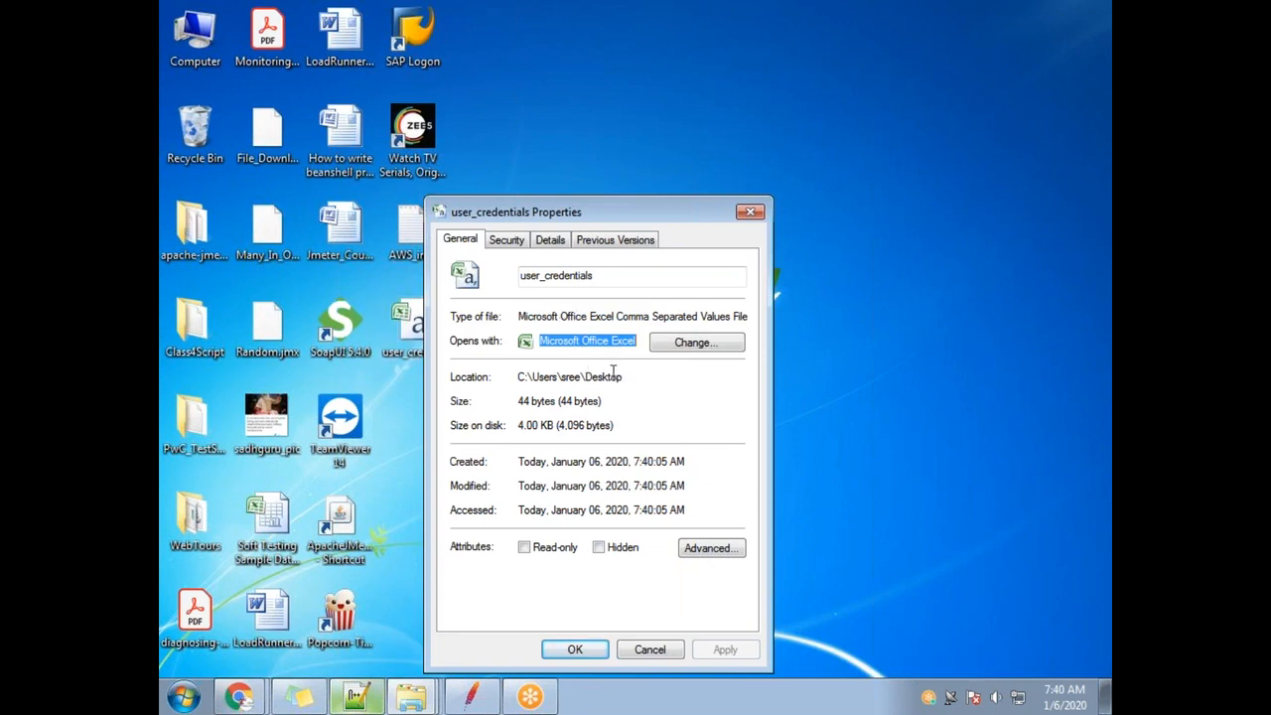
left_click(751, 213)
Bring user_credentials.csv back up in Notepad++ and select all its text.
mouse_move(365, 700)
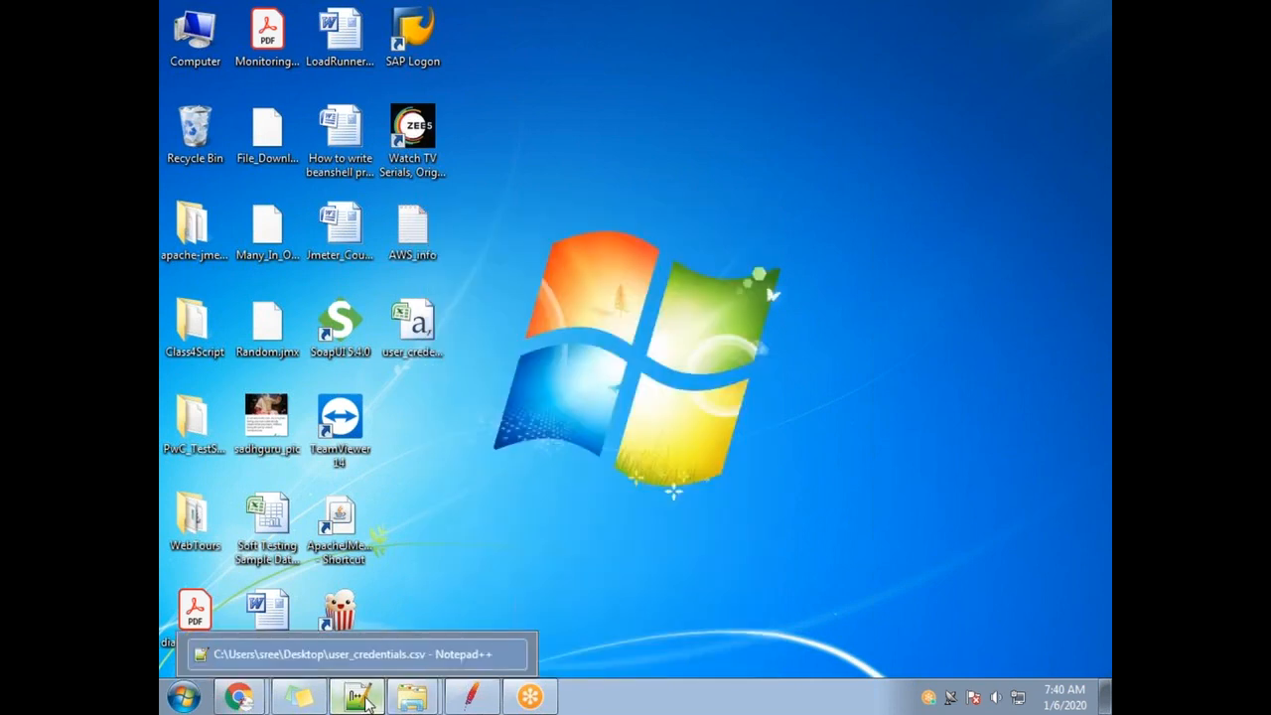
left_click(366, 700)
key("ctrl+a")
Start a new document and type the 'Username' header, fixing typos along the way.
left_click_drag(276, 209, 208, 97)
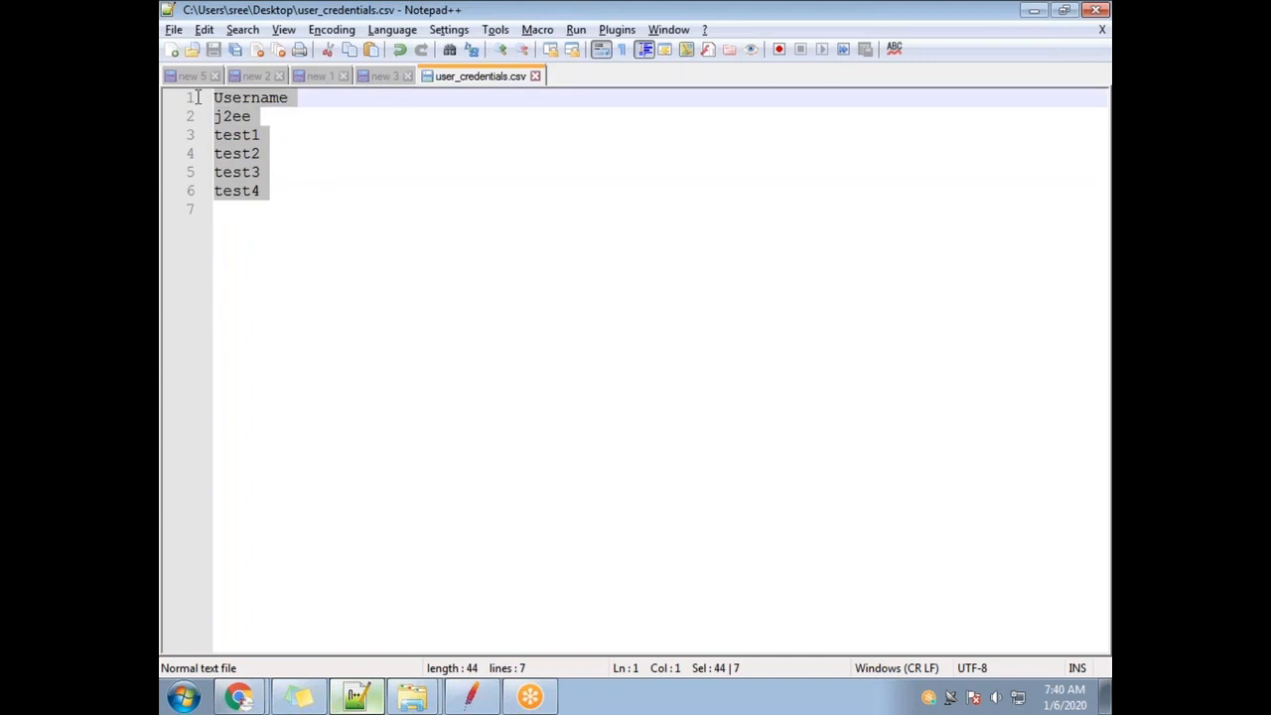
left_click(321, 200)
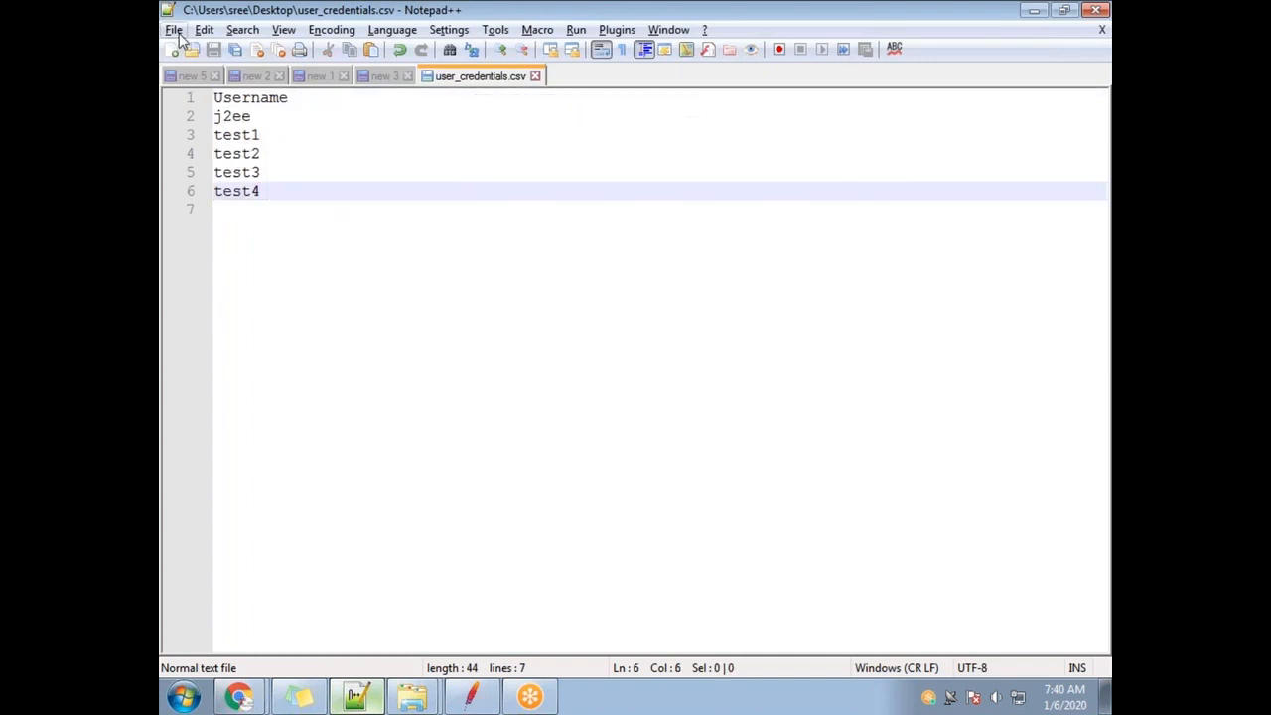
left_click(174, 30)
left_click(230, 46)
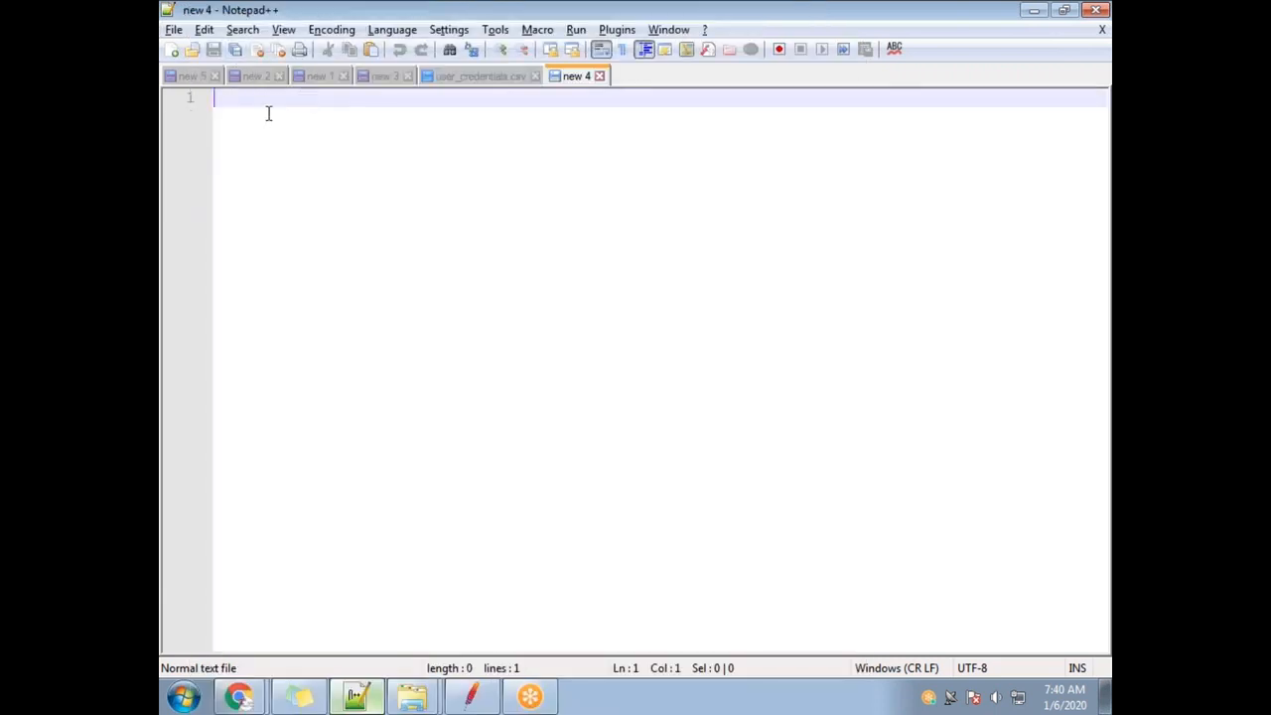
type("user")
key("BackSpace")
key("BackSpace")
key("BackSpace")
key("BackSpace")
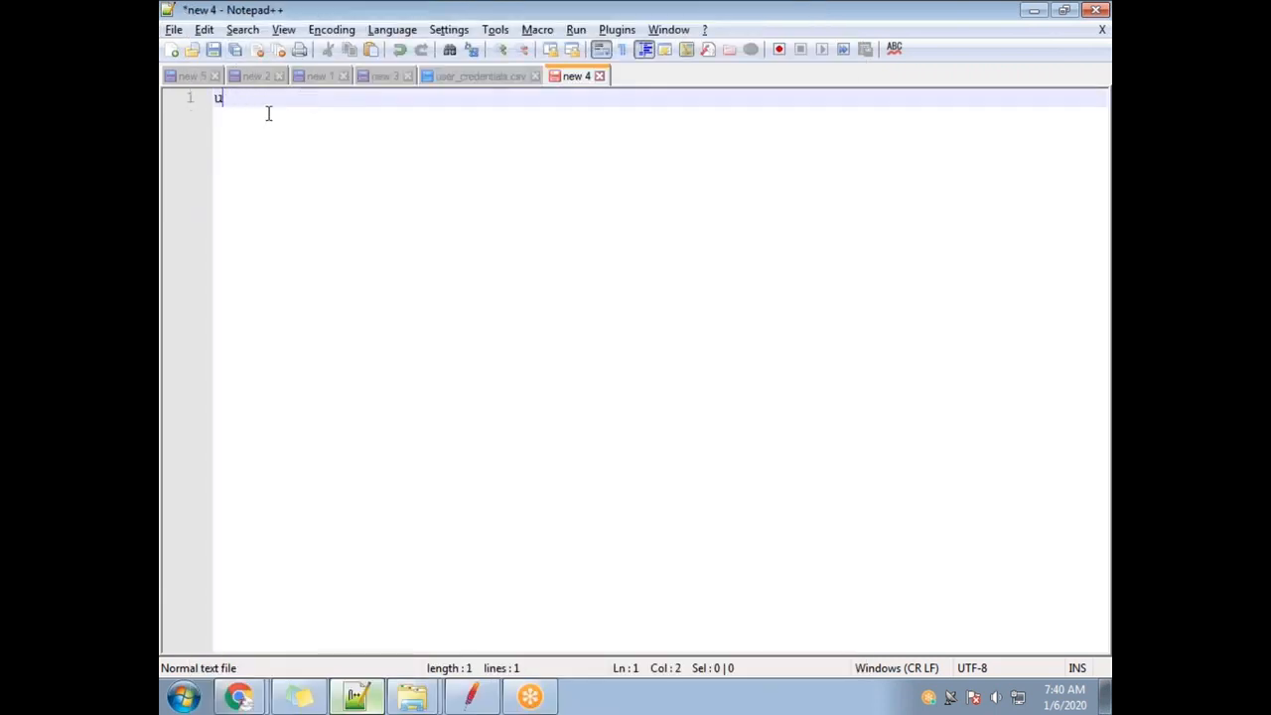
type("Usewrname")
key("BackSpace")
key("BackSpace")
key("BackSpace")
key("BackSpace")
key("BackSpace")
key("BackSpace")
type("rname")
key("Return")
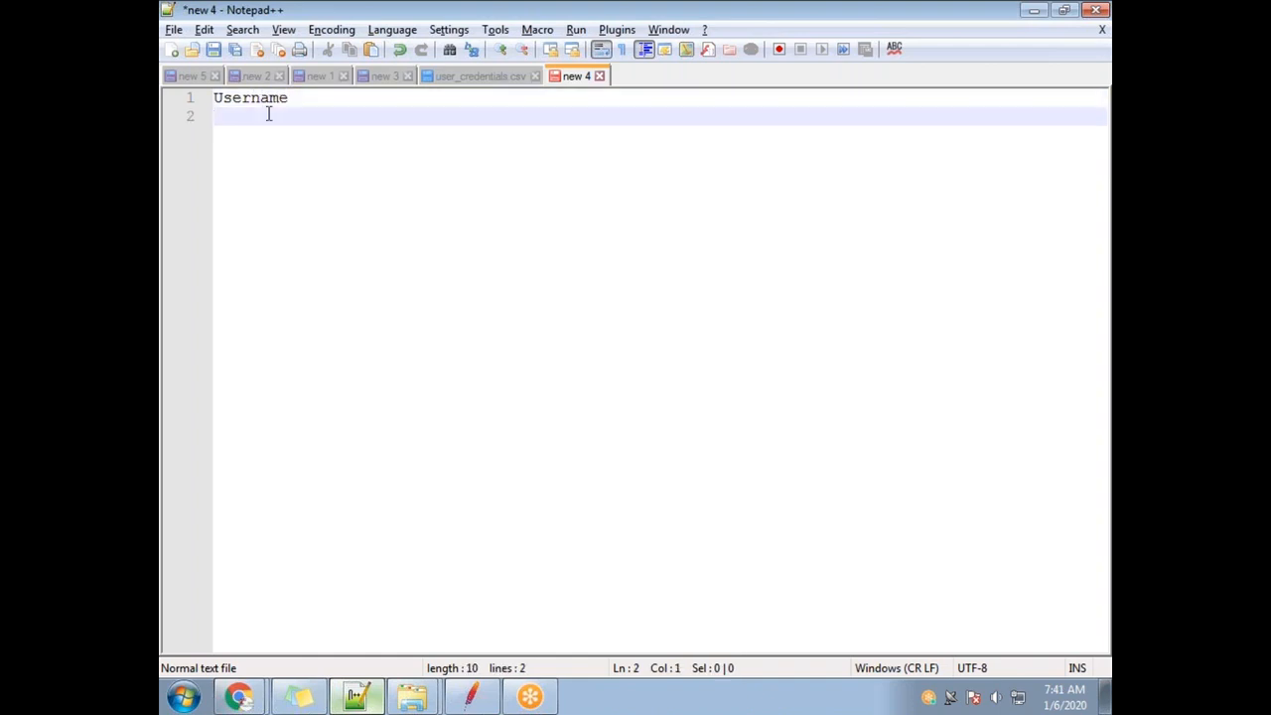
Enter j2ee and test1 through test4 on separate lines, ending with an empty line.
type("j2ee")
key("Return")
type("test1")
key("Return")
type("test2")
key("Return")
type("test3")
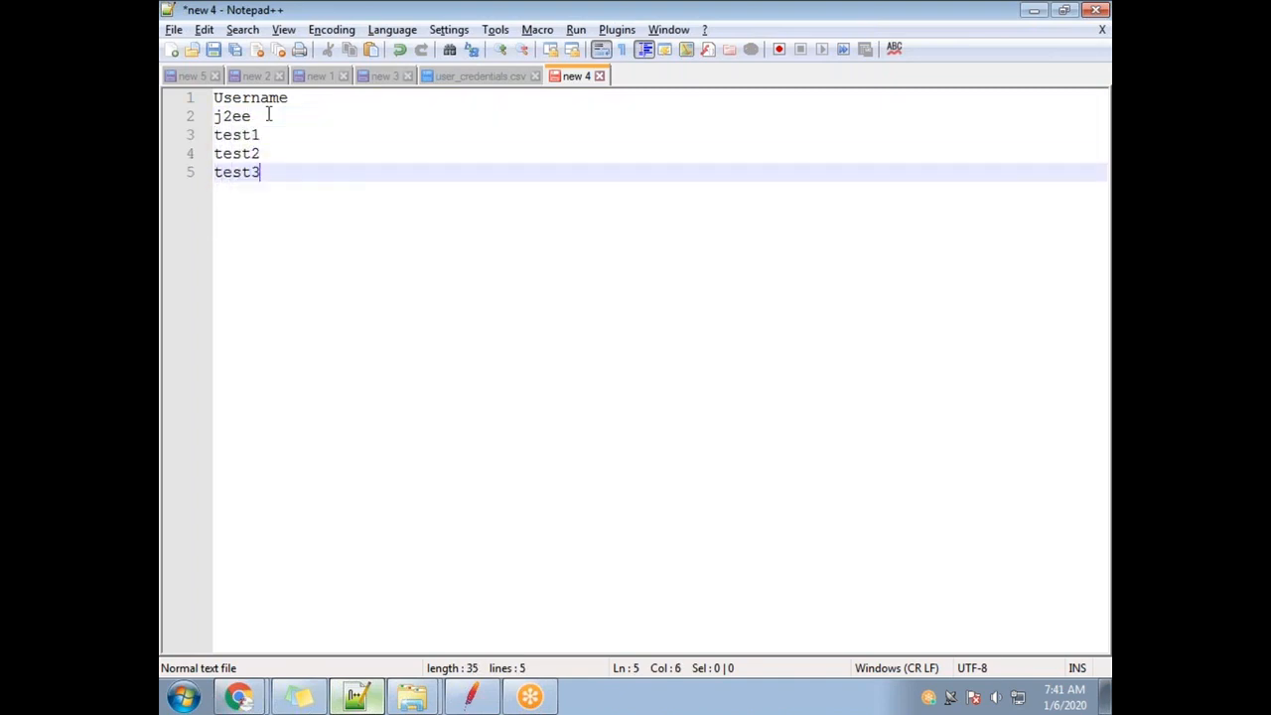
key("Return")
type("test4")
key("Return")
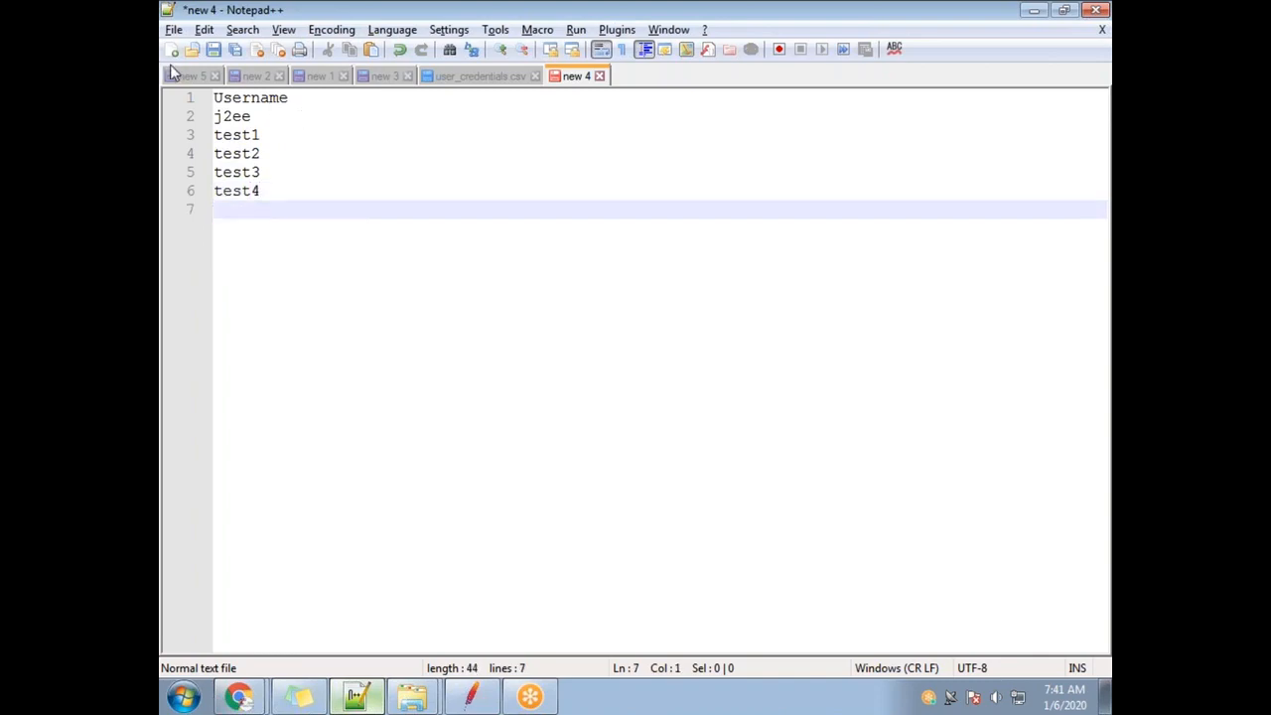
left_click(174, 30)
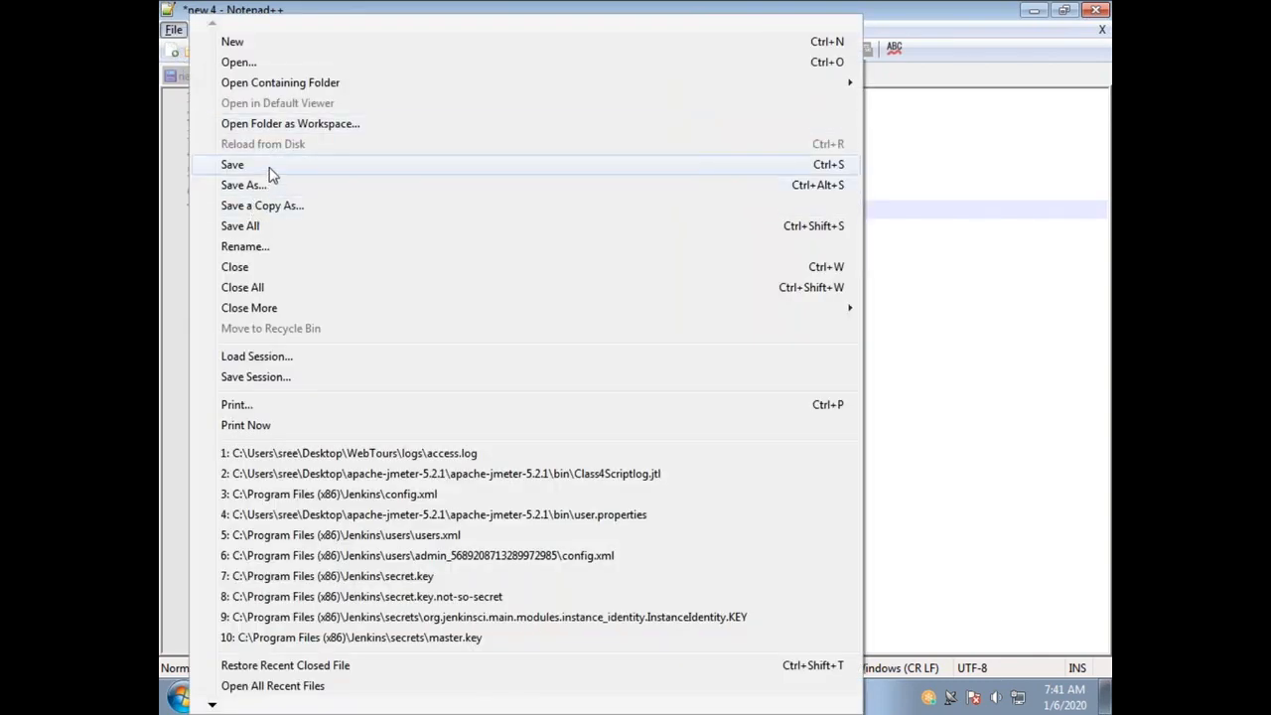
Open the Save As dialog and enter user_credentials_demo.csv as the file name.
left_click(269, 167)
type("use")
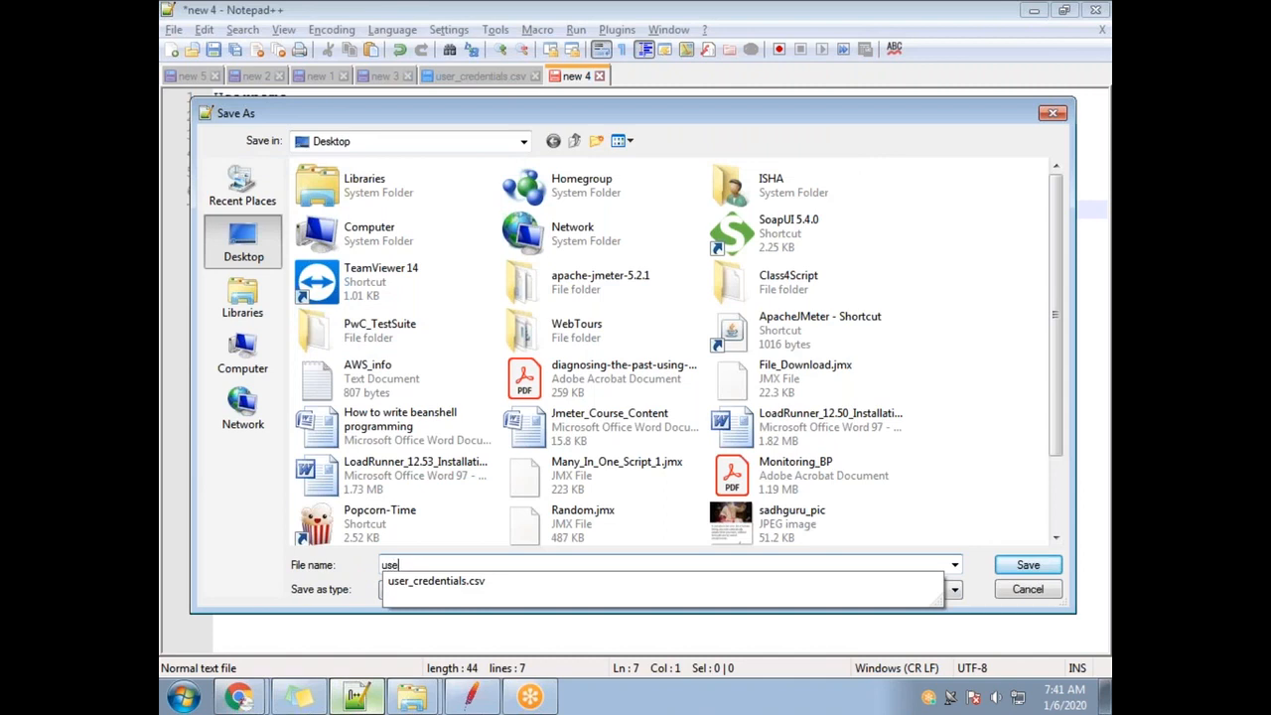
type("r_credentials_demo.csv")
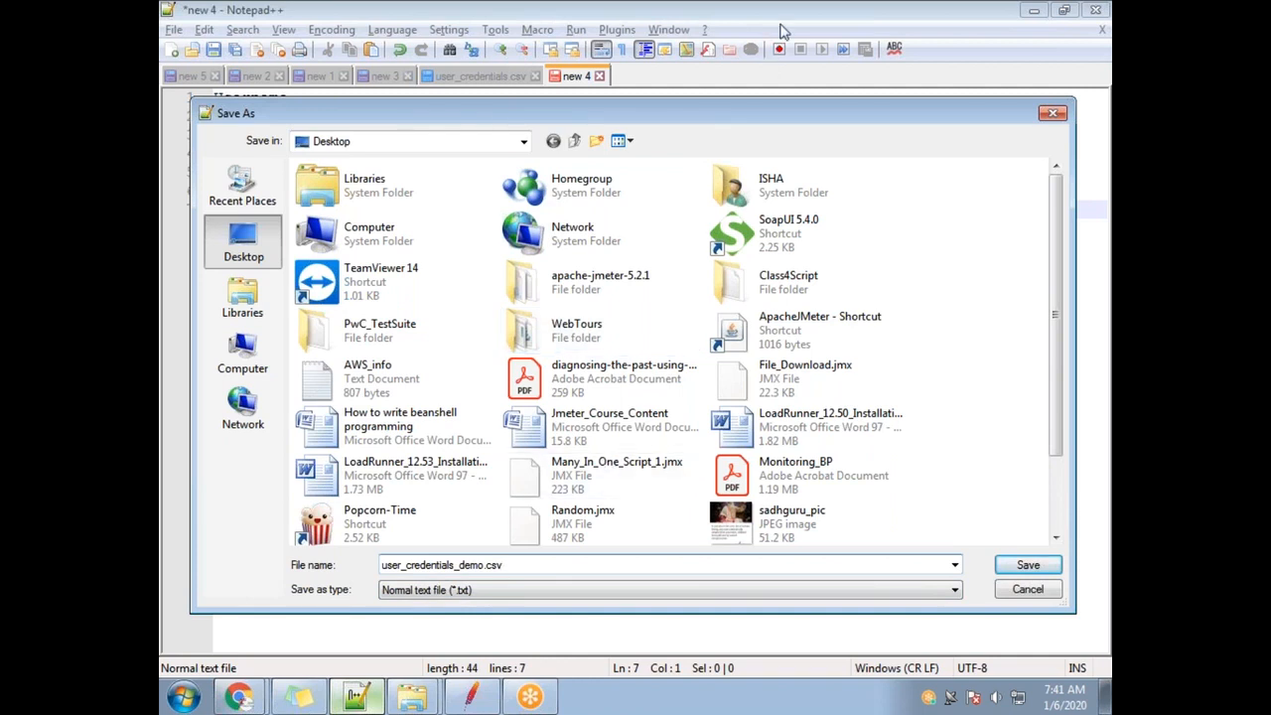
left_click(782, 27)
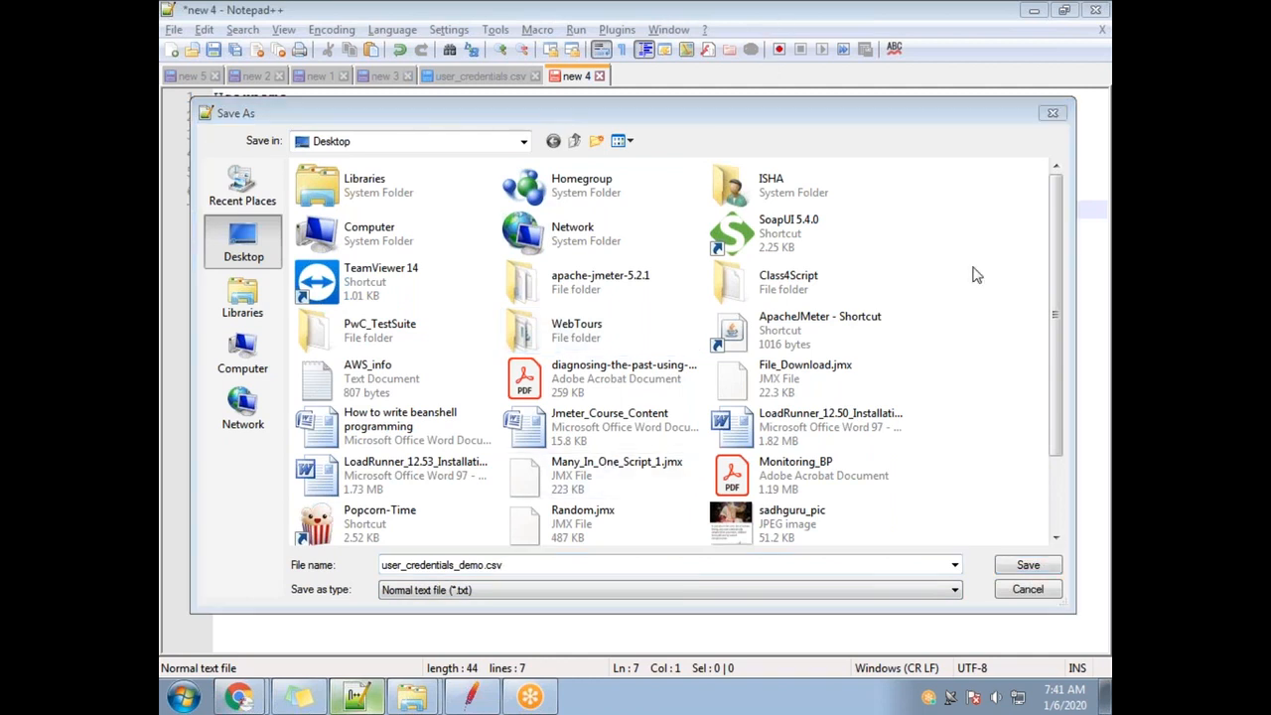
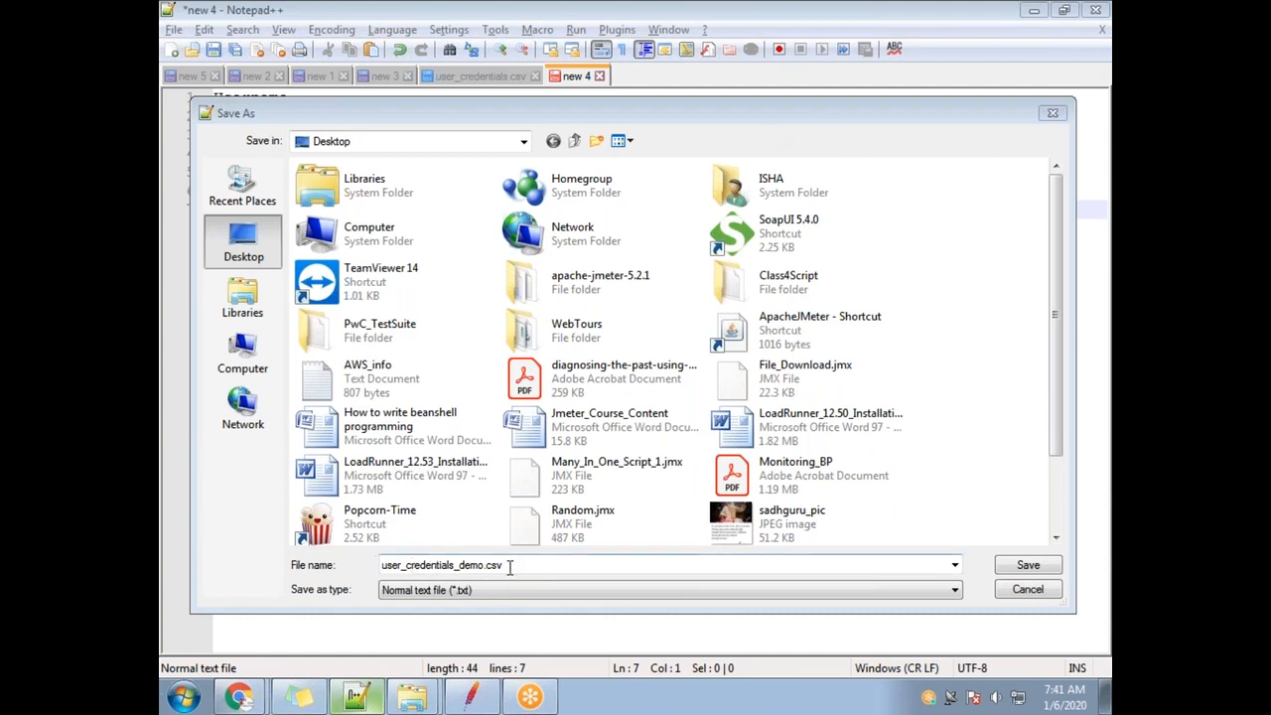
Check the .csv extension and save user_credentials_demo.csv to the Desktop.
double_click(508, 565)
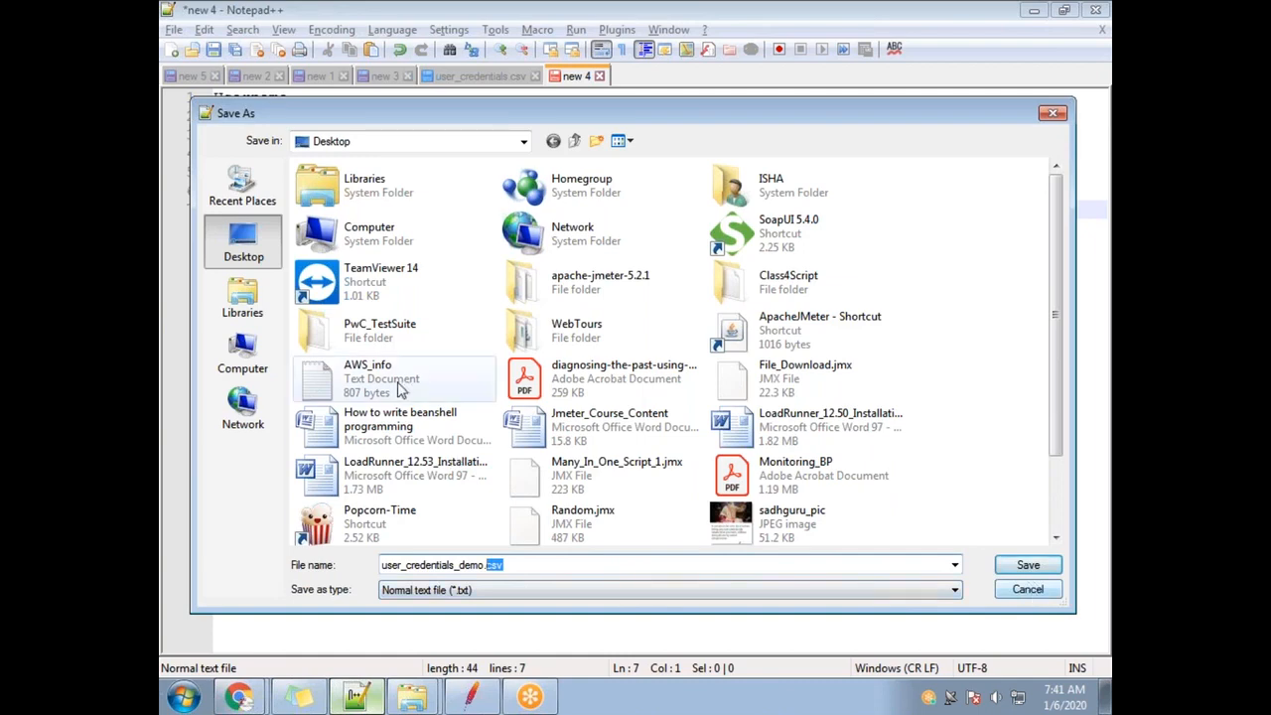
left_click(1032, 565)
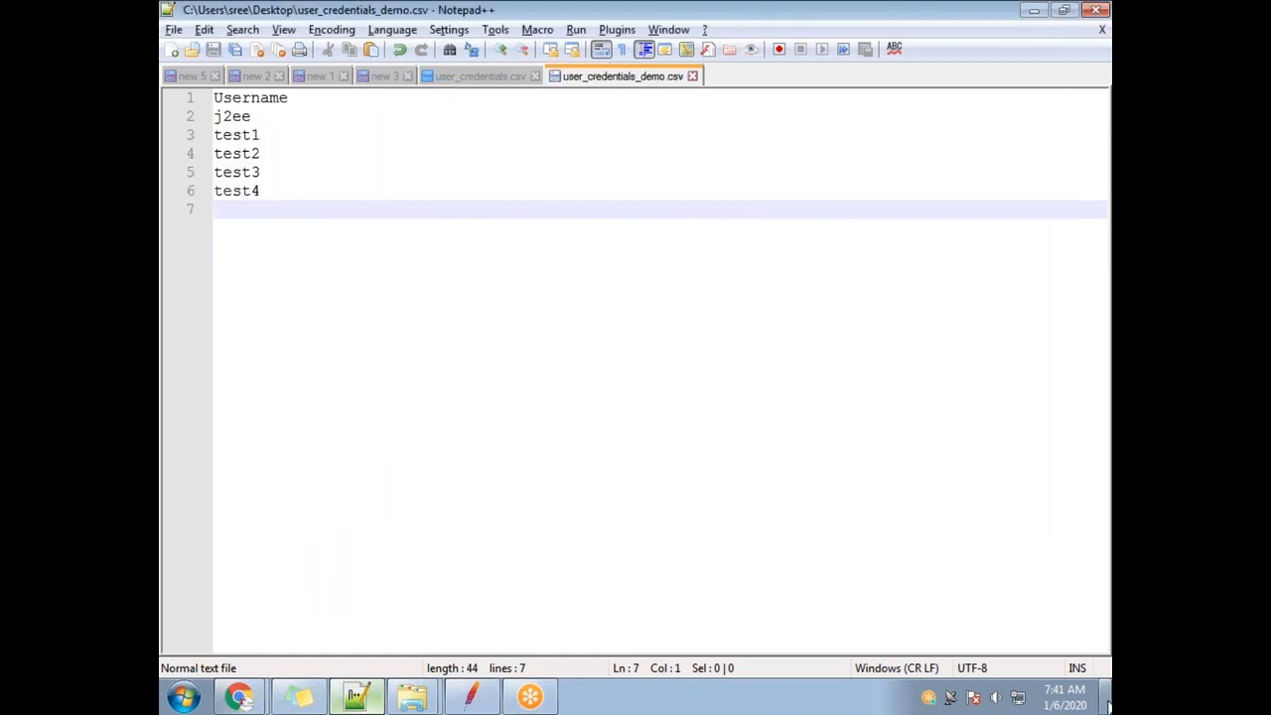
Show the desktop so user_credentials_demo appears beside user_credentials.
left_click(1108, 703)
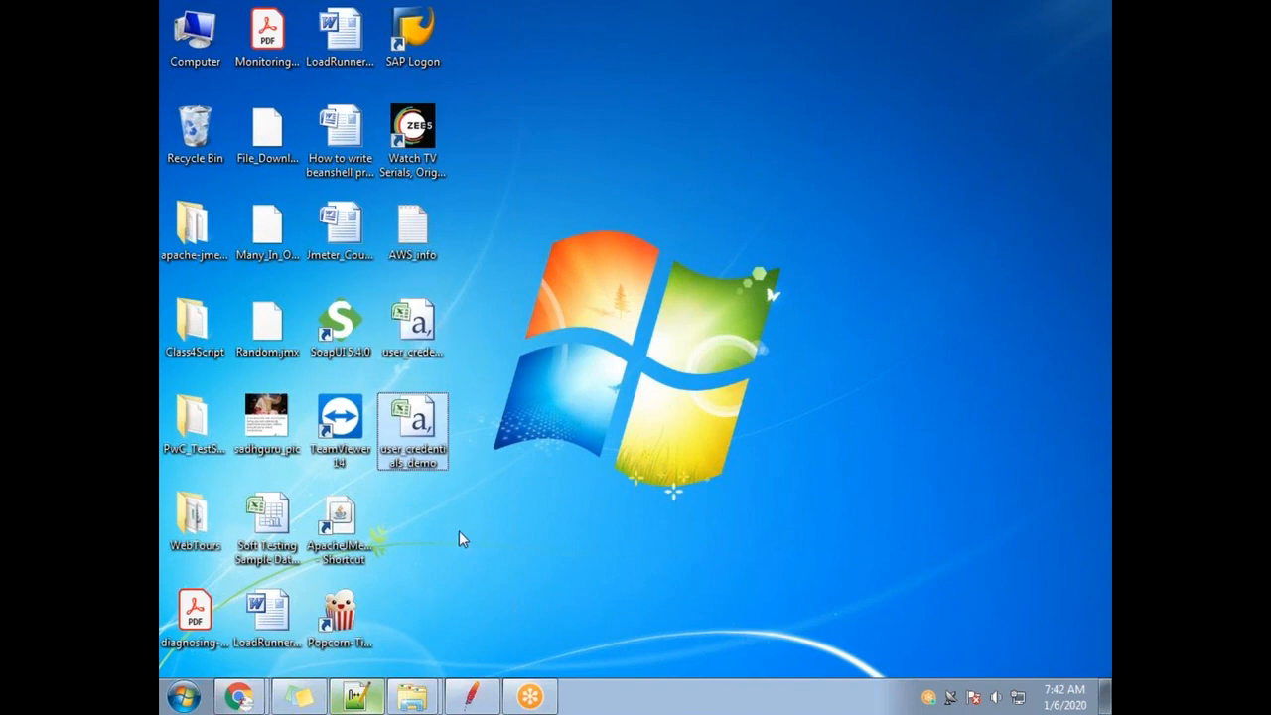
left_click(357, 695)
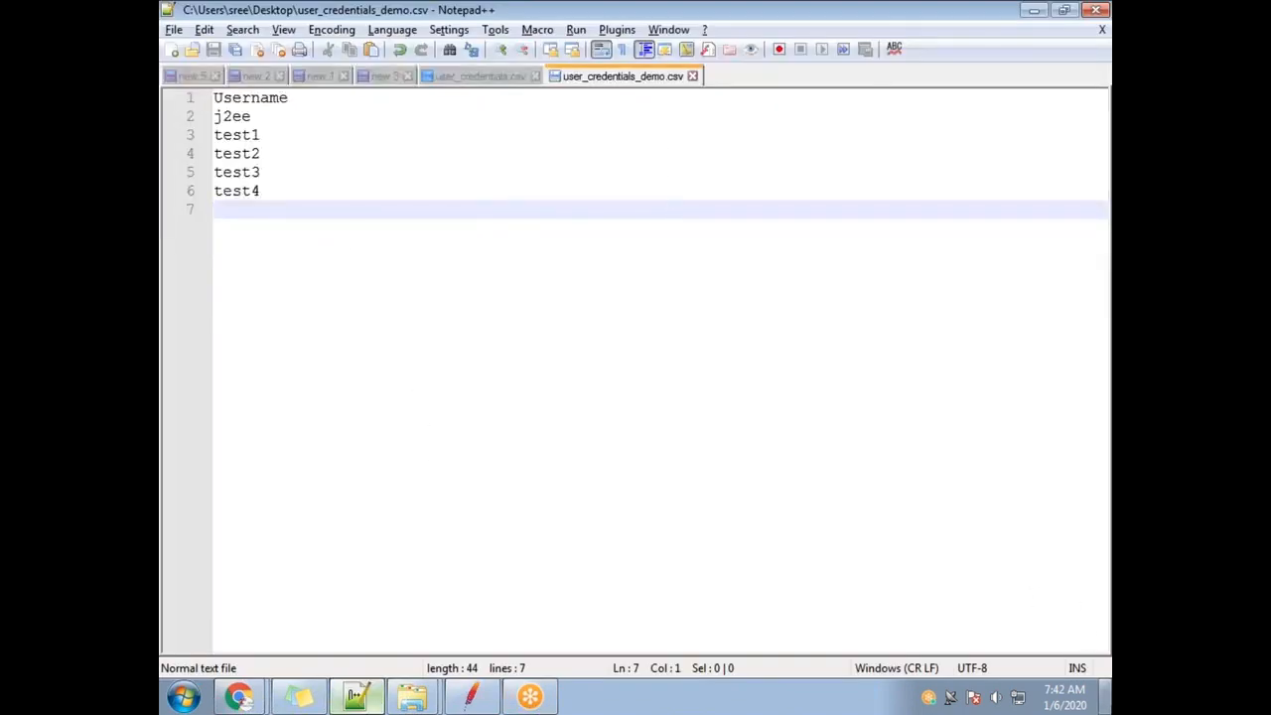
left_click(1107, 695)
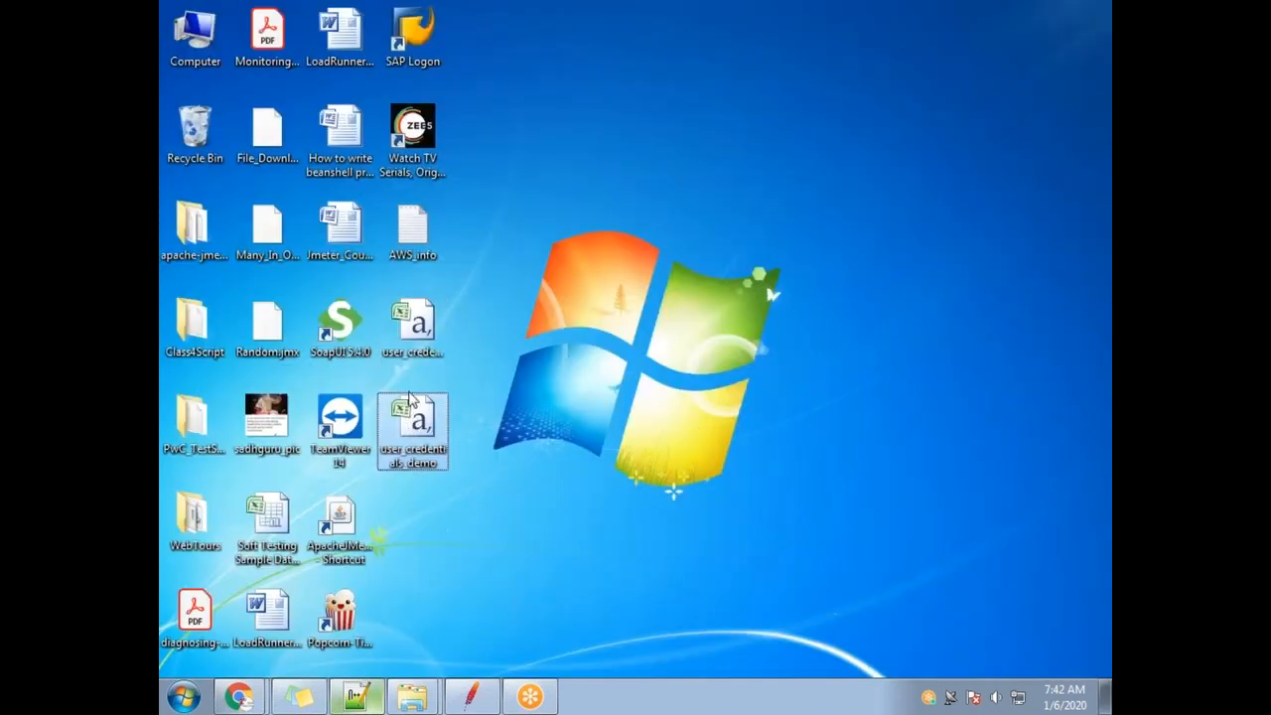
right_click(422, 429)
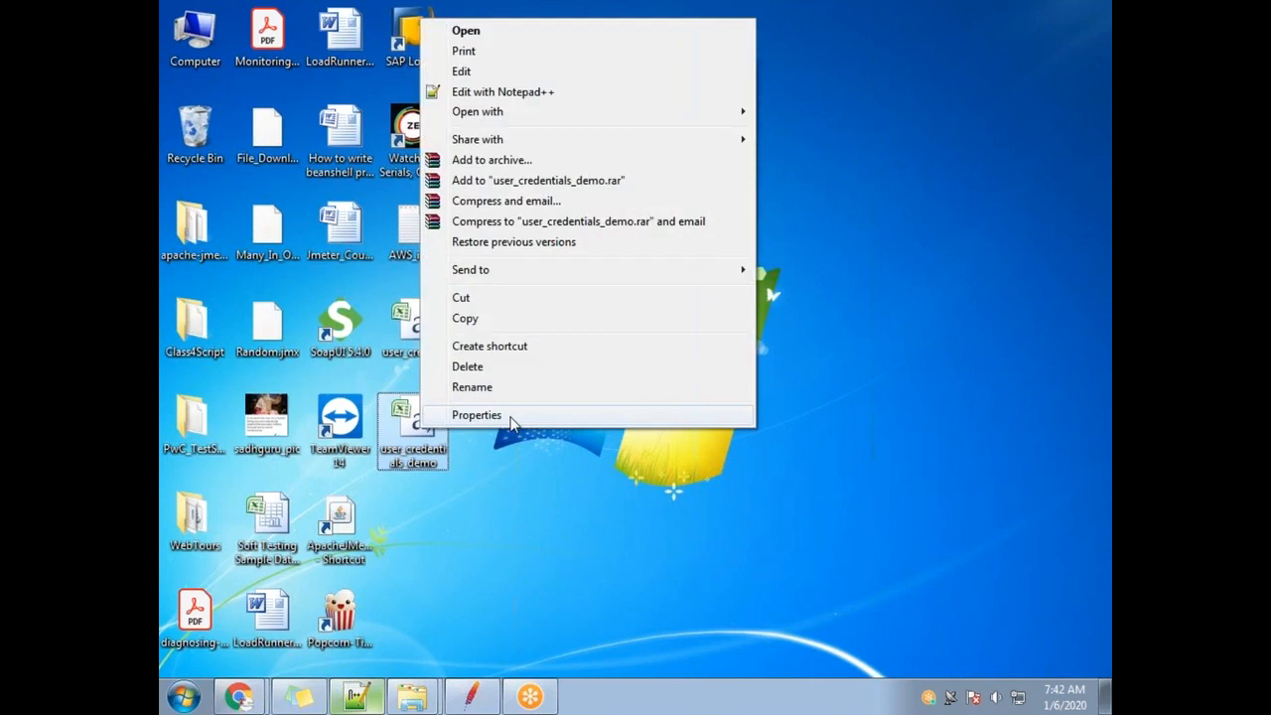
left_click(507, 416)
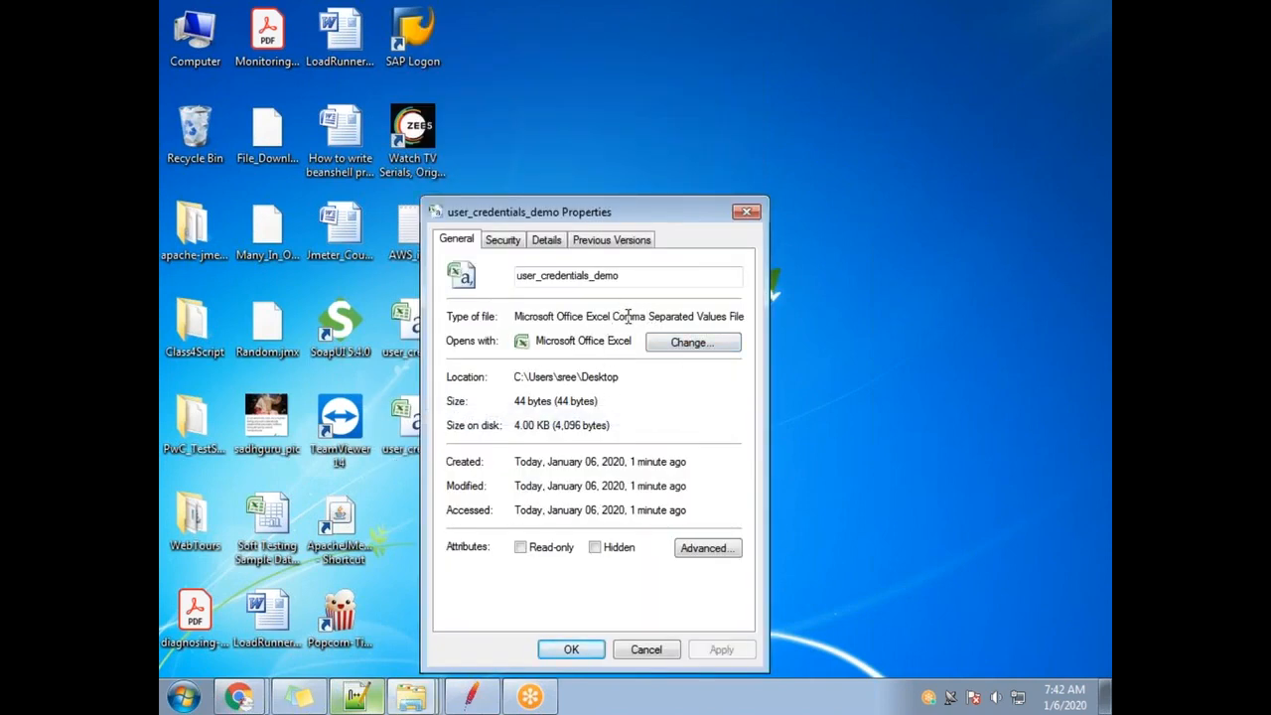
left_click_drag(616, 316, 727, 314)
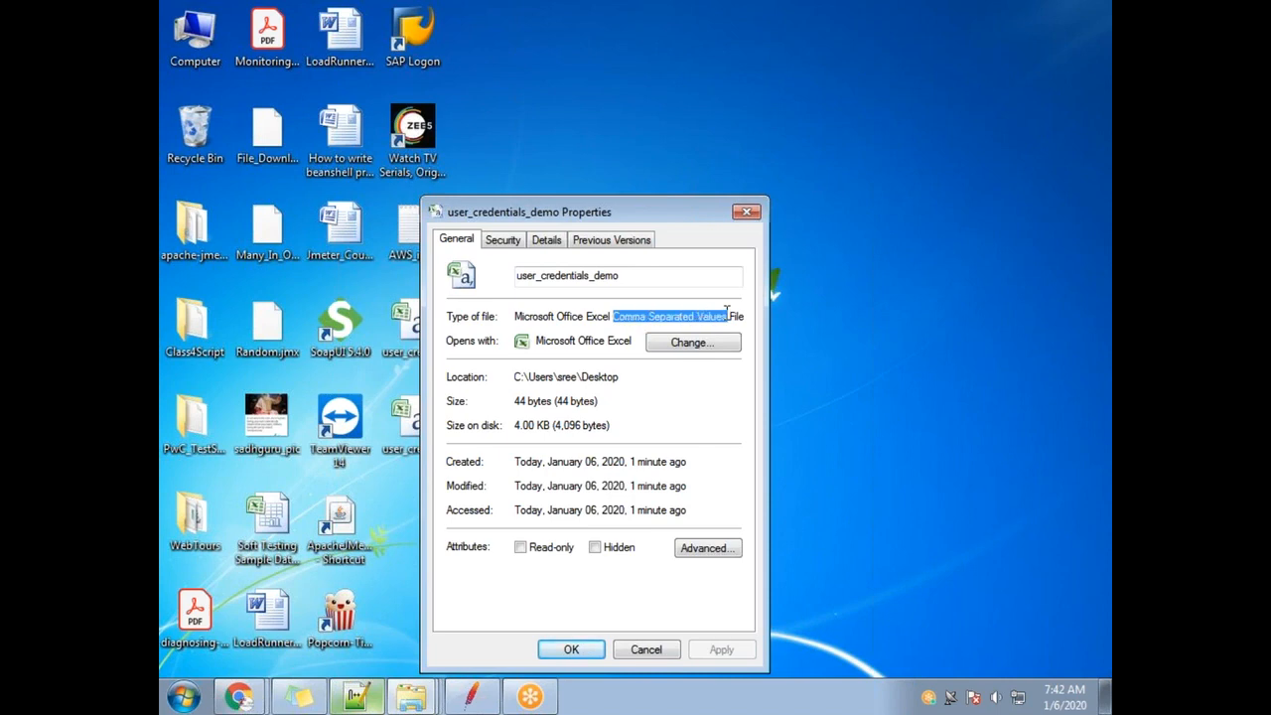
left_click(616, 318)
left_click_drag(657, 315, 698, 315)
left_click_drag(613, 315, 727, 316)
left_click(747, 212)
Pick out the user_credentials_demo file and close its tab in Notepad++.
left_click(417, 422)
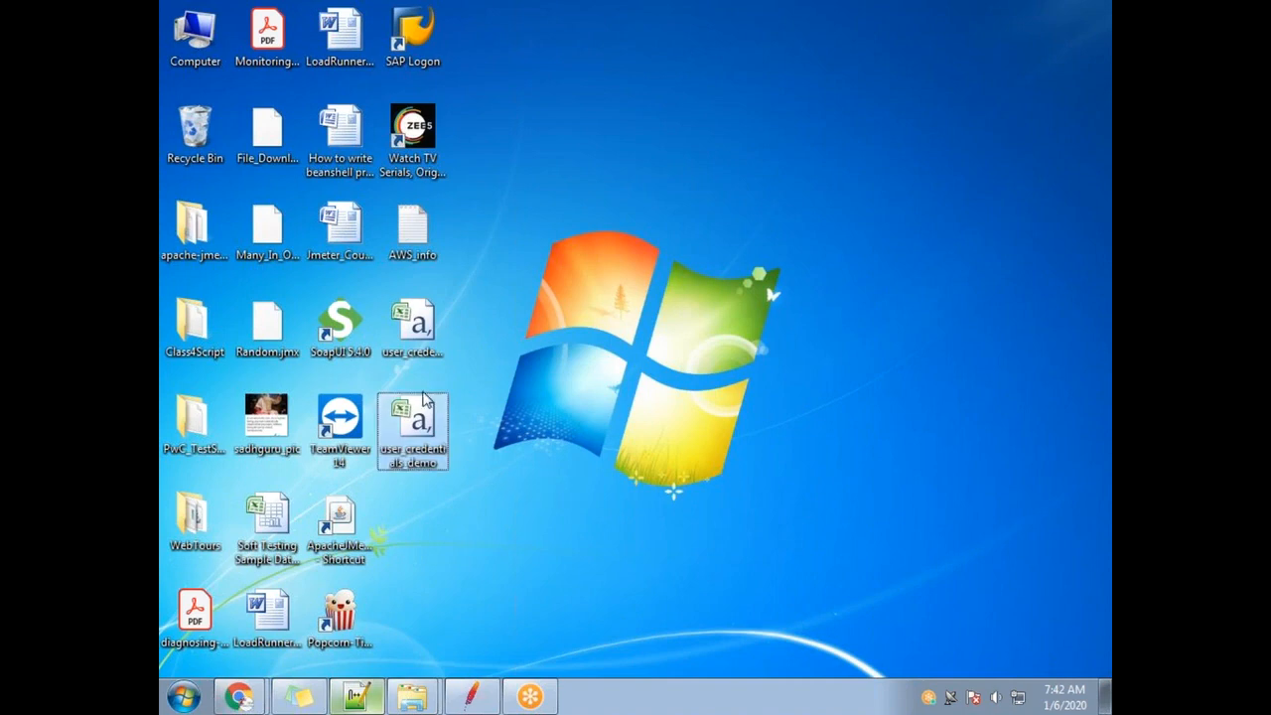
key("Up")
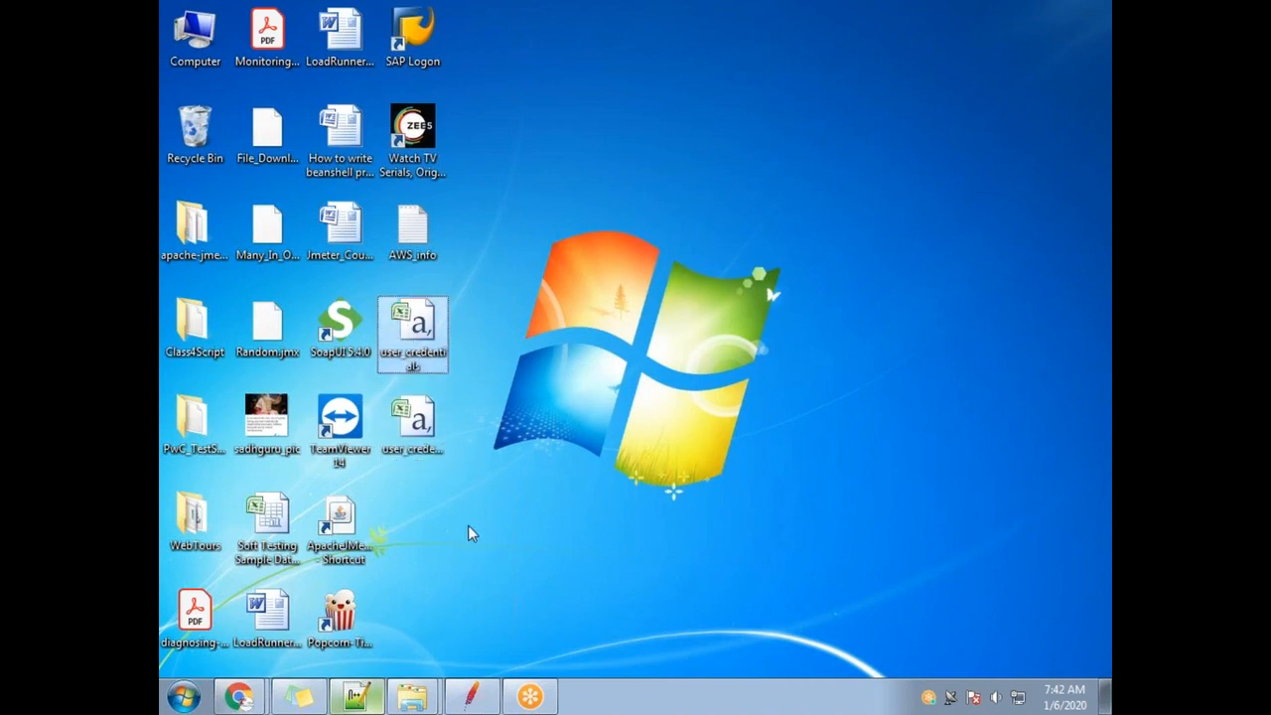
key("Down")
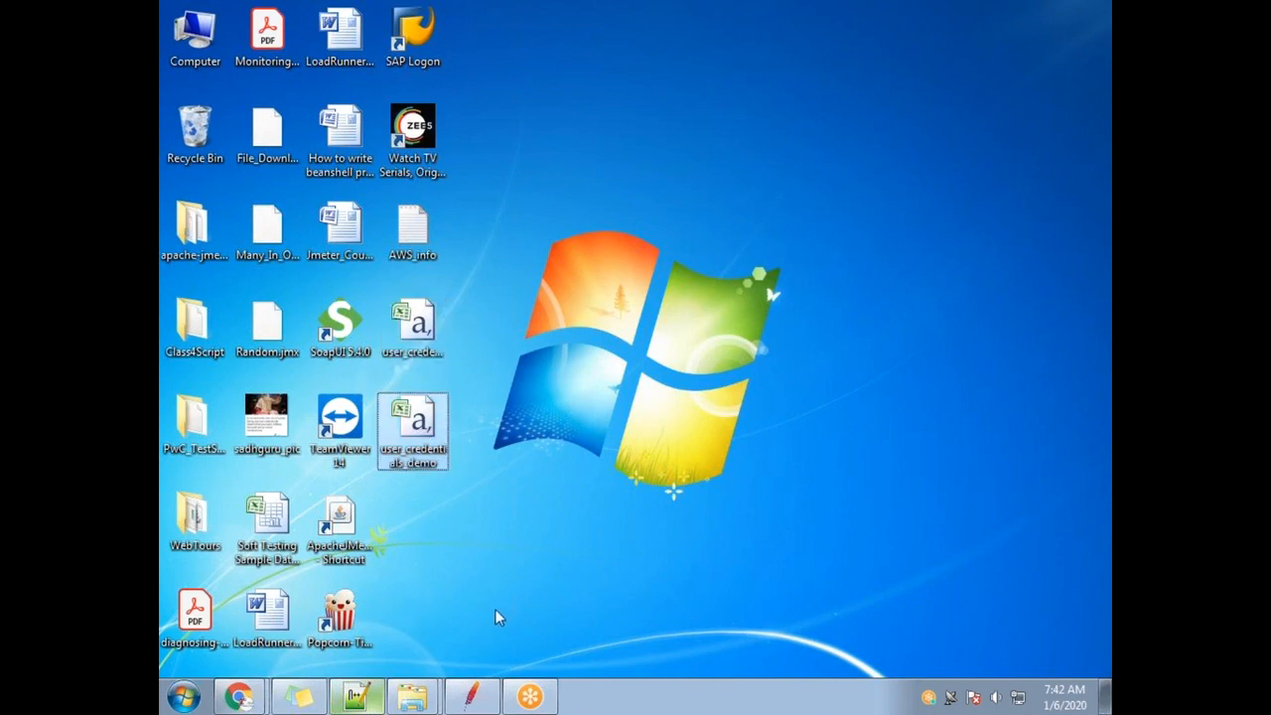
left_click(356, 699)
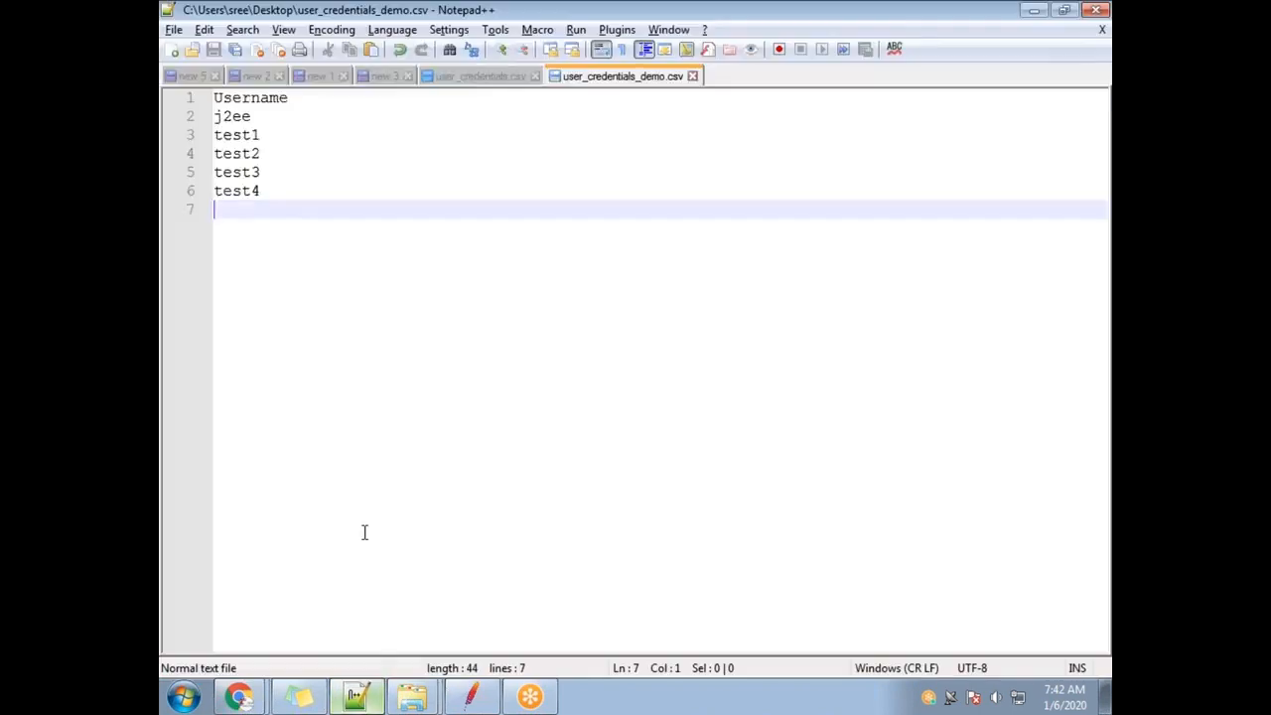
left_click(692, 75)
key("Left")
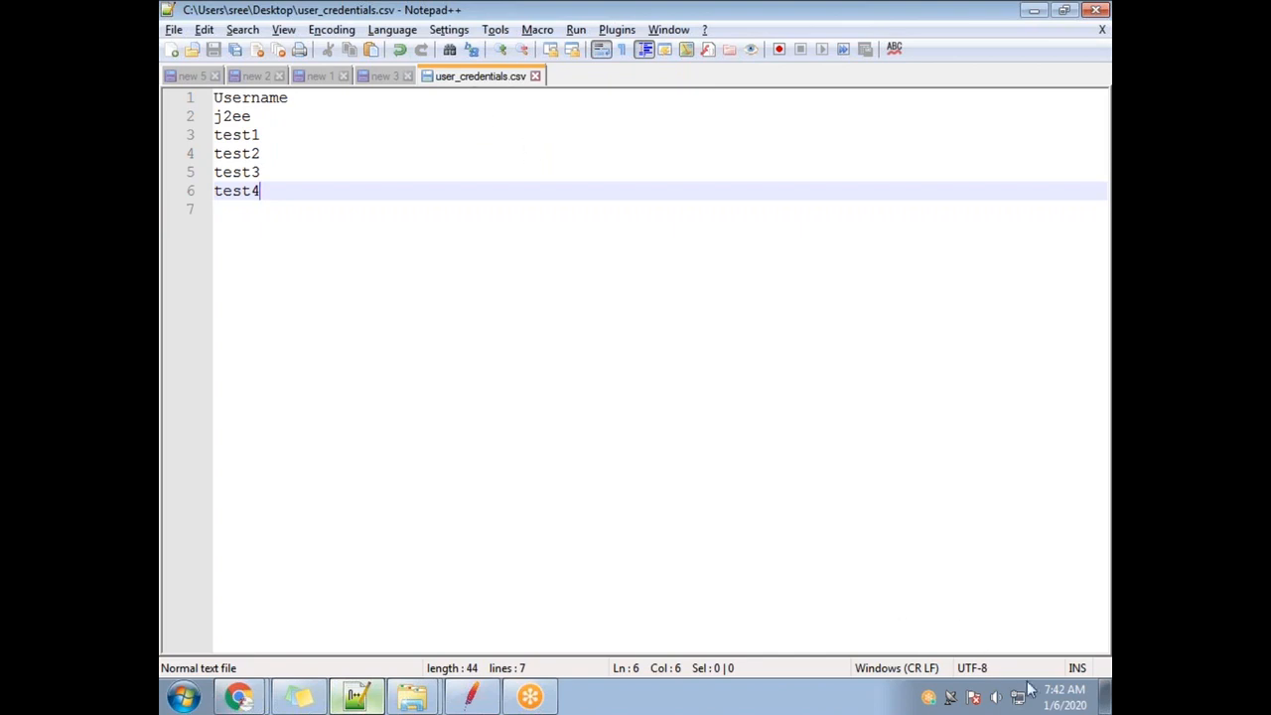
Delete user_credentials_demo from the desktop and return to user_credentials.csv in Notepad++.
left_click(1104, 695)
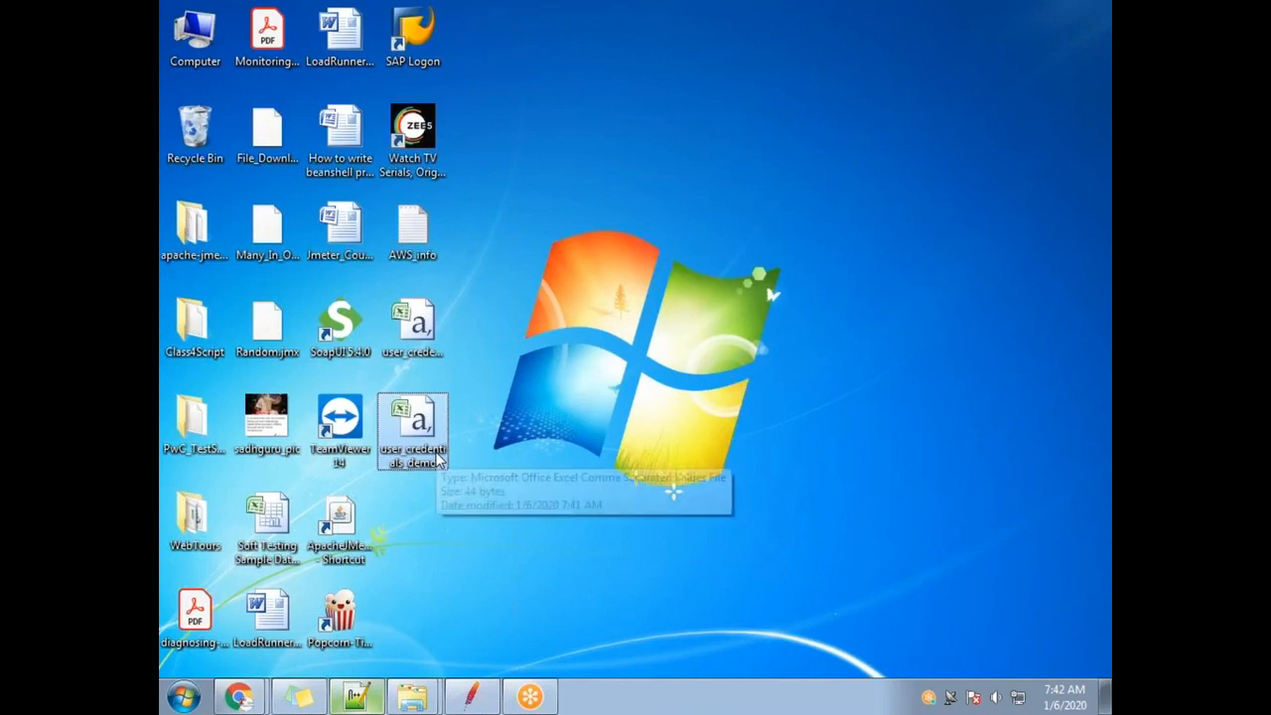
key("Delete")
left_click(681, 425)
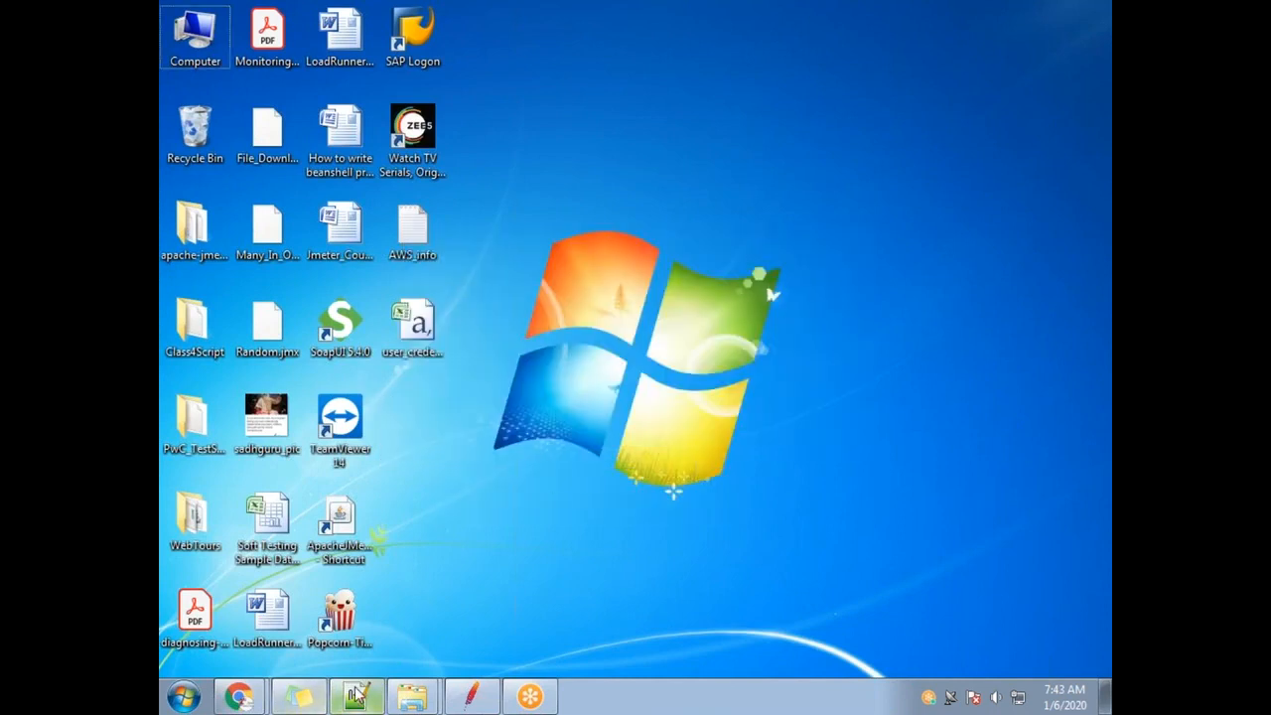
left_click(355, 695)
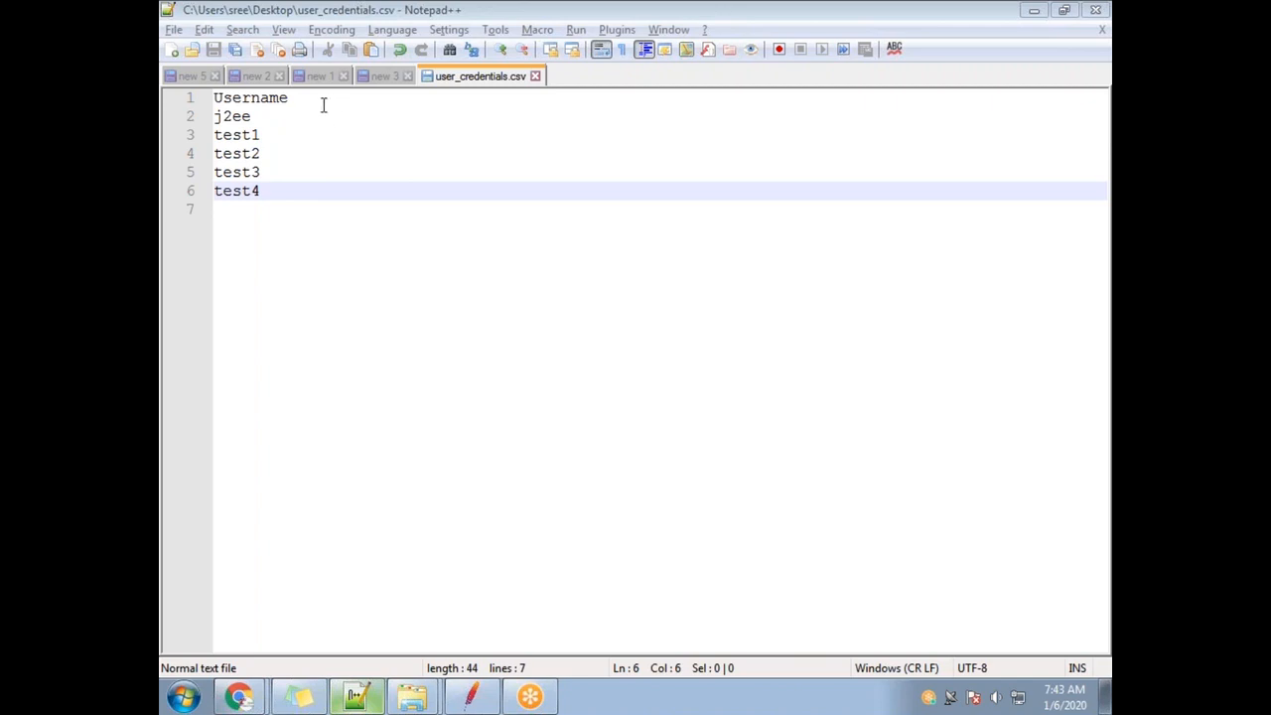
left_click(312, 99)
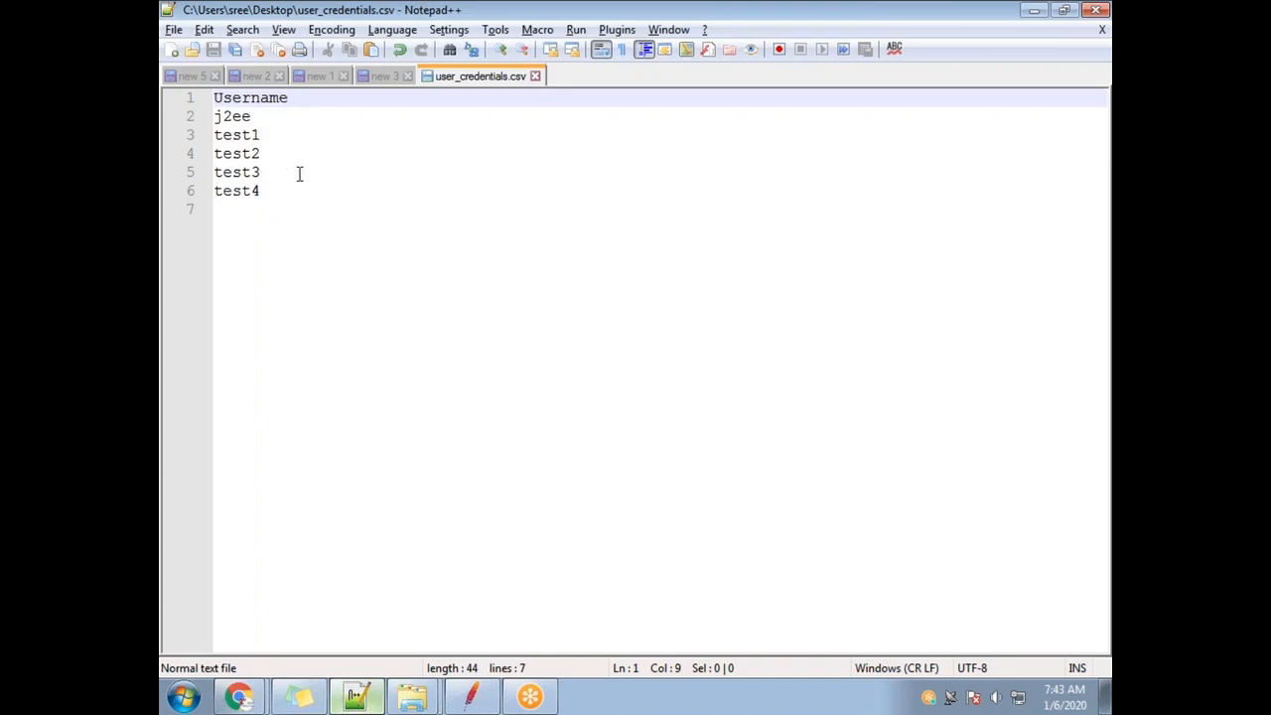
type("passwor")
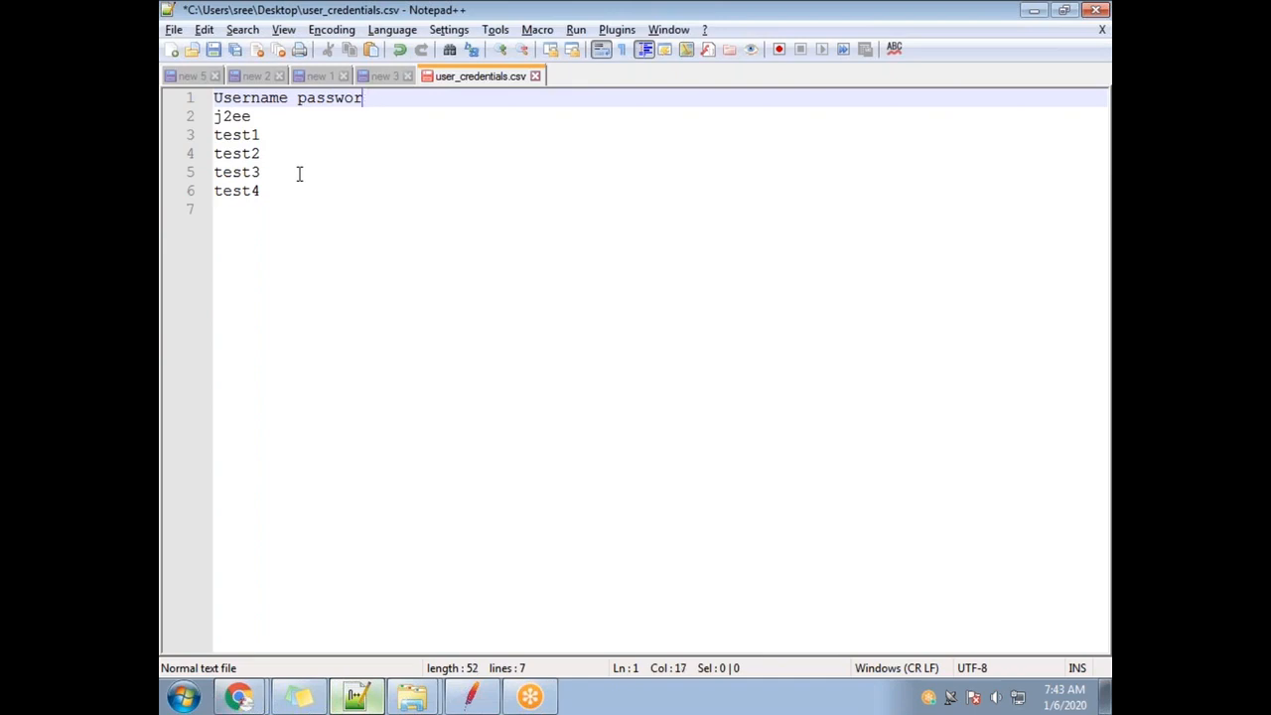
type("ed")
key("Down")
type("j")
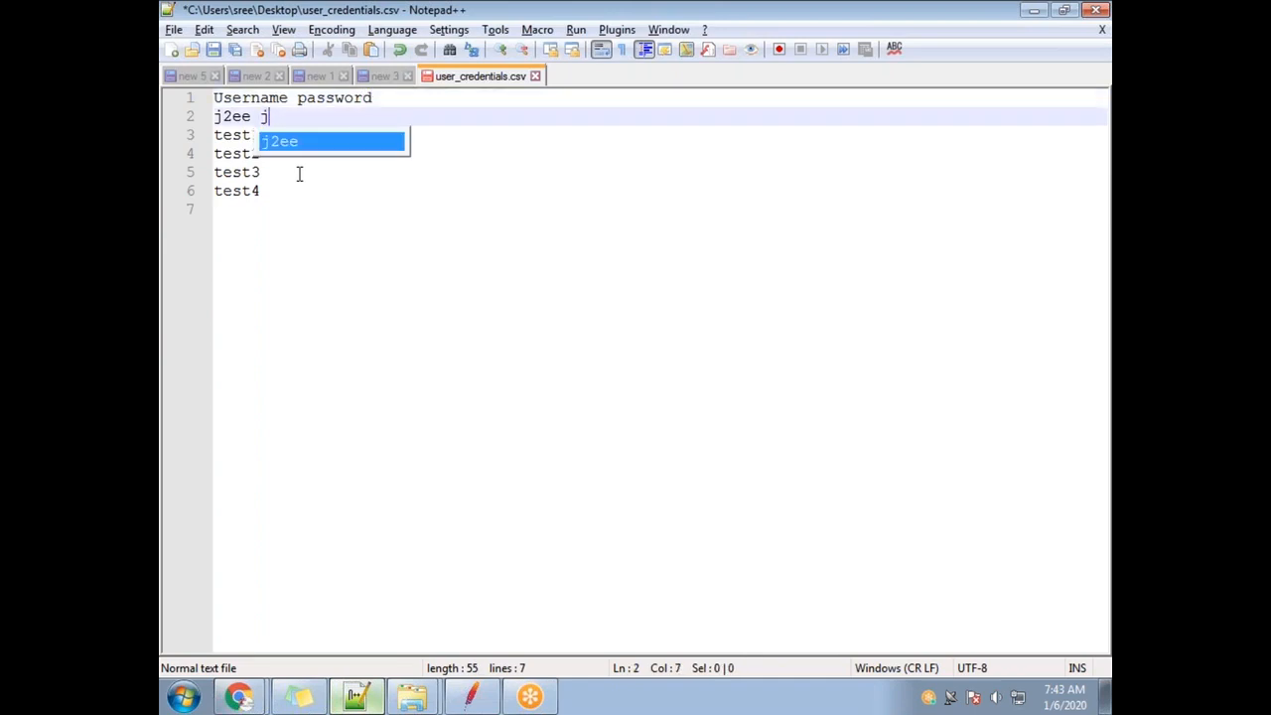
type("2ee")
key("Down")
type("test1")
key("Escape")
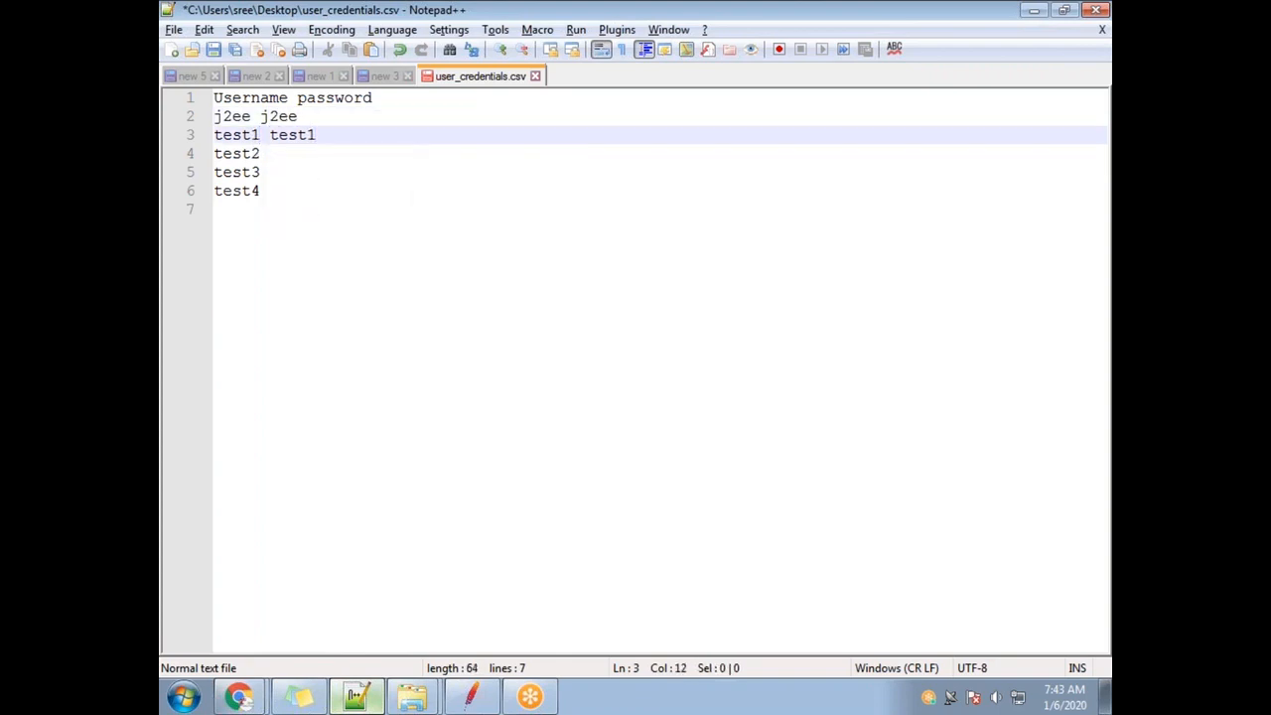
key("Down")
type("test2")
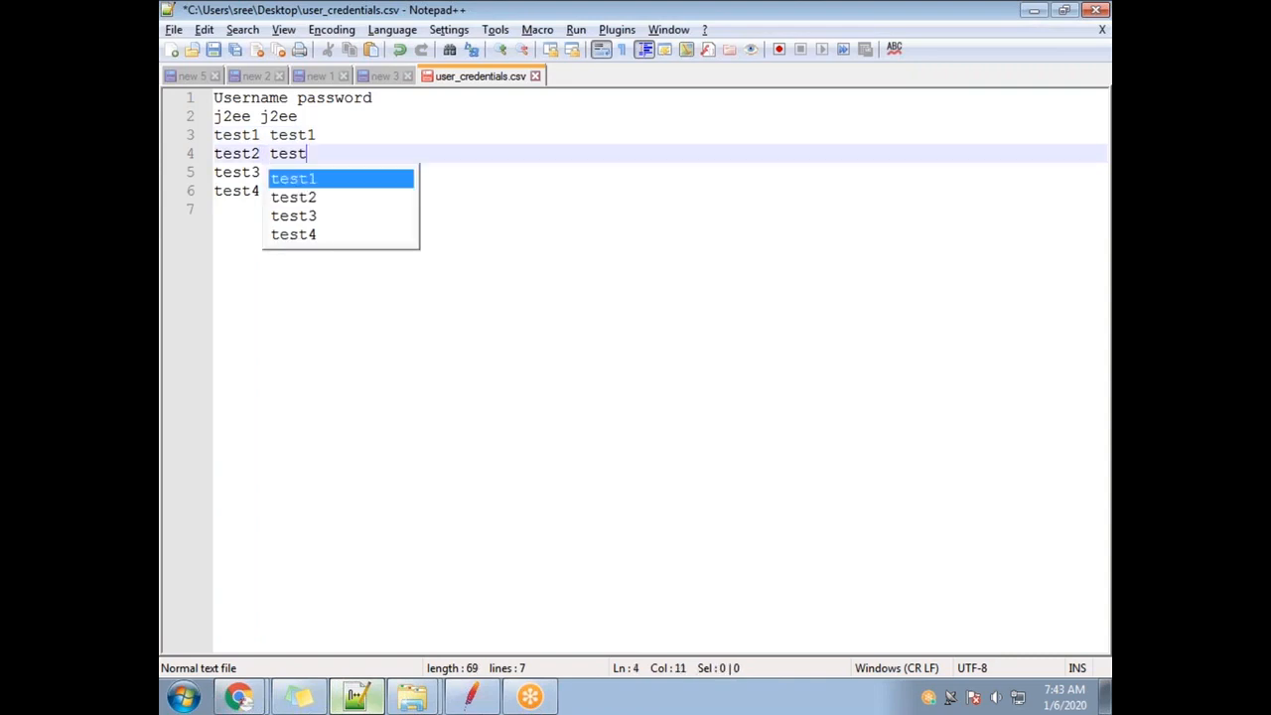
left_click(252, 116)
left_click(268, 153)
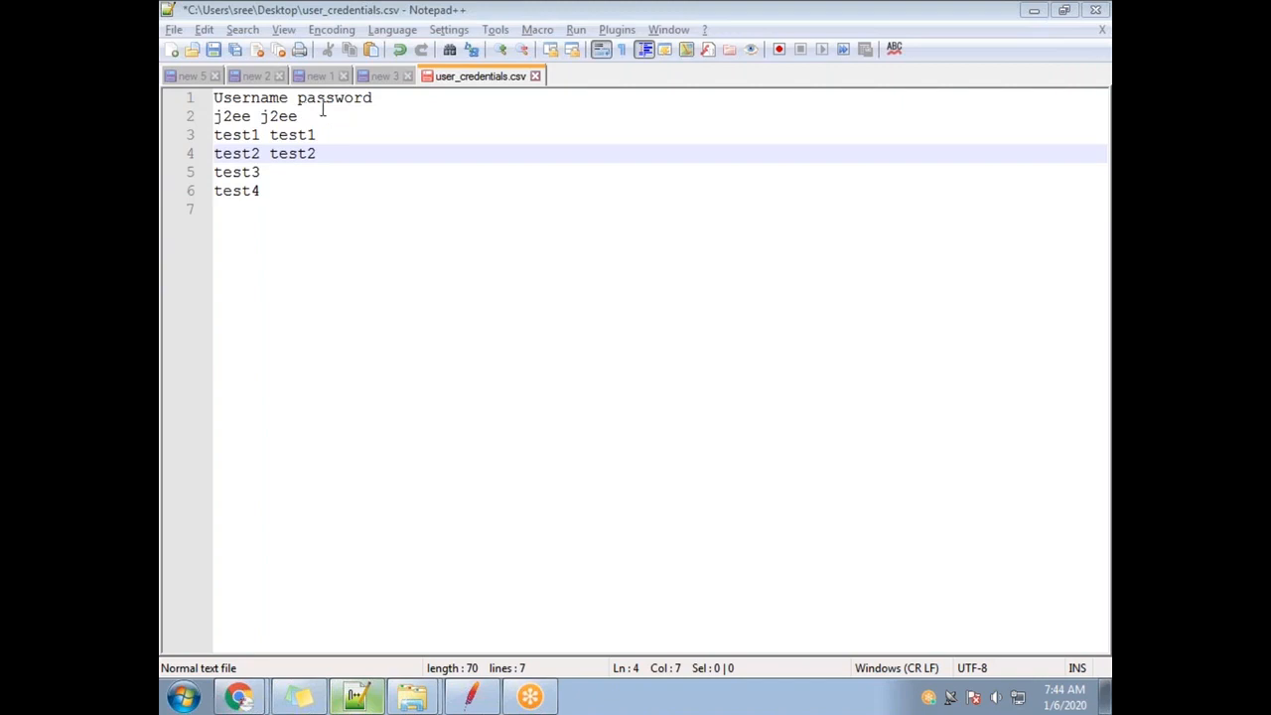
Add the note 'csv -- comma seperated values' below the credential rows.
left_click(287, 206)
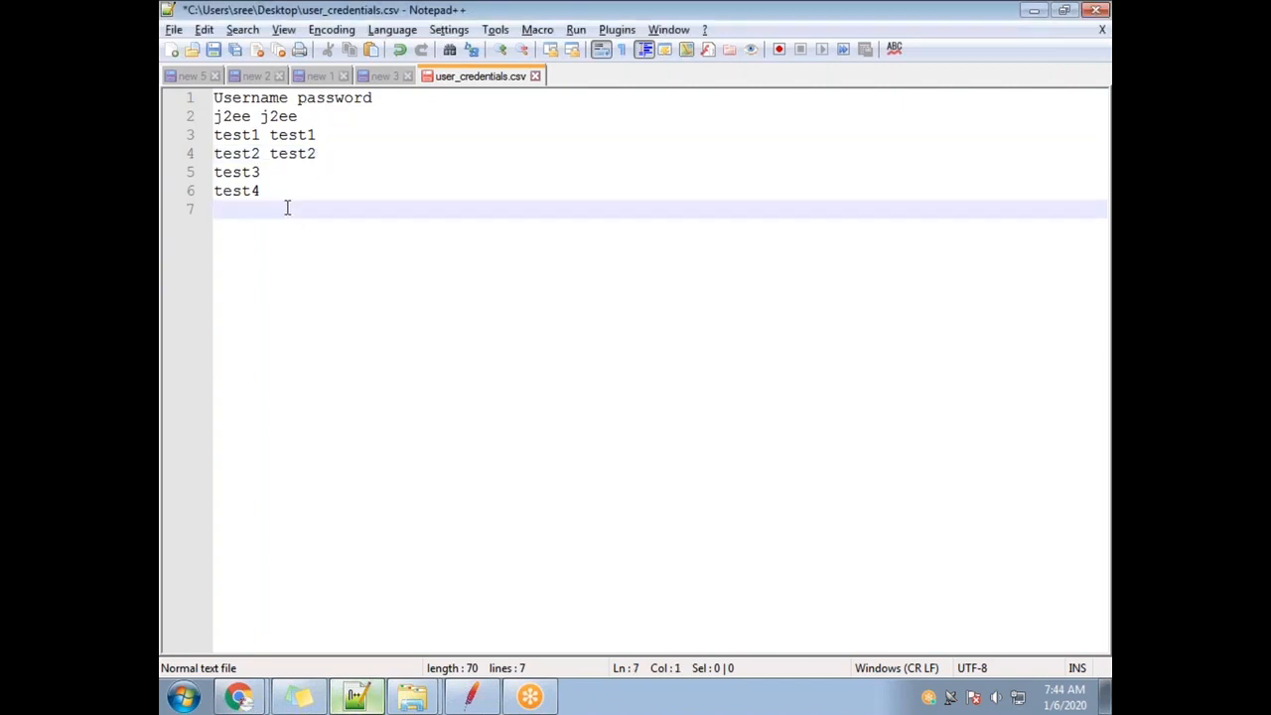
key("Return")
key("Return")
type("comma ")
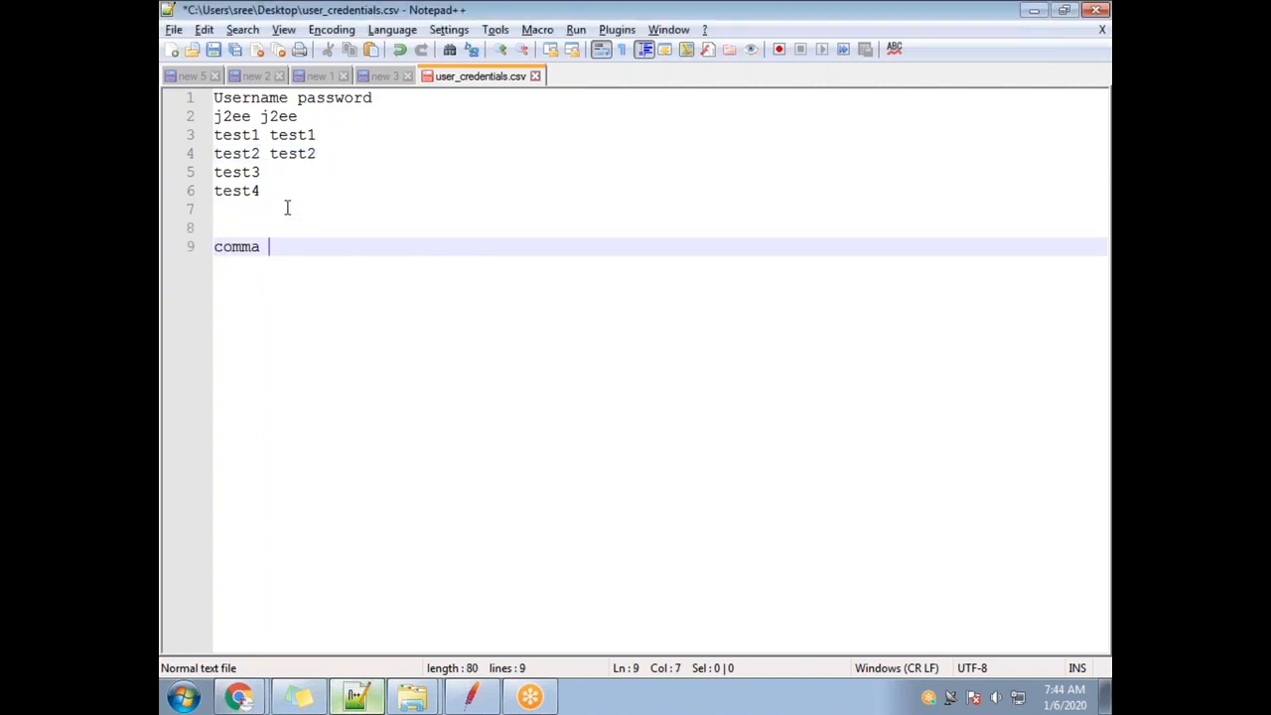
type("seperated values")
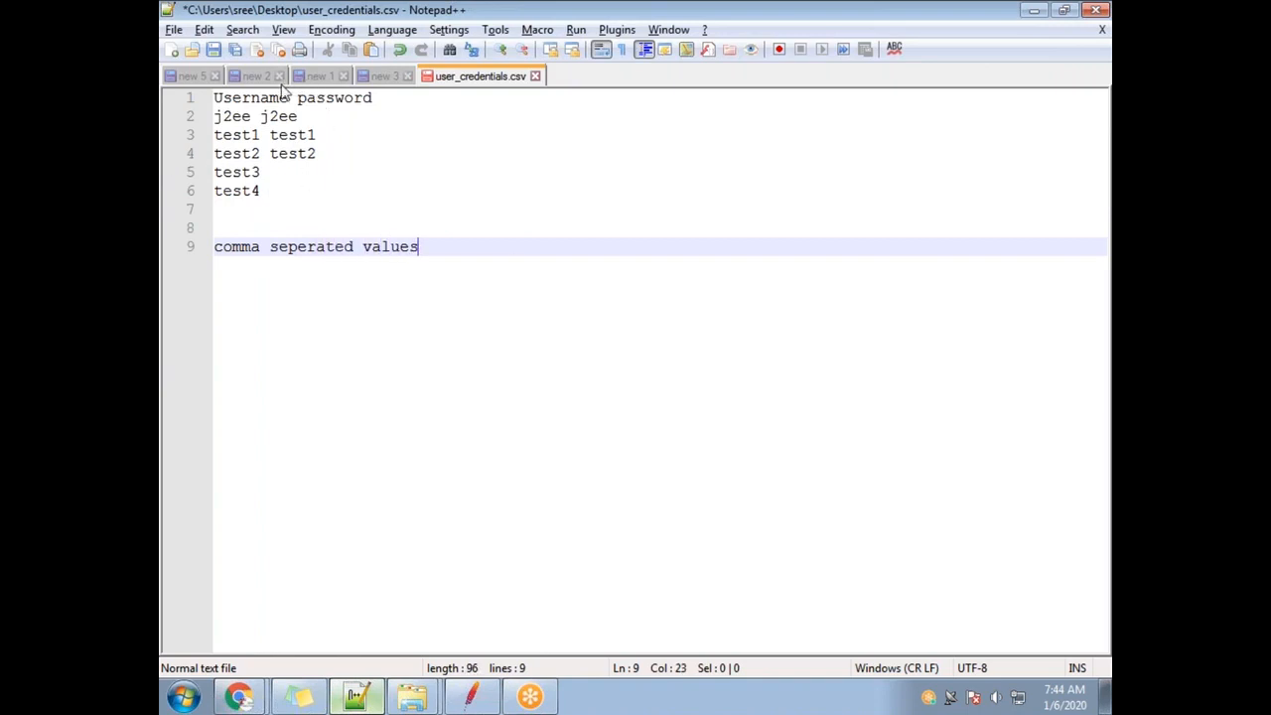
left_click_drag(264, 253, 222, 248)
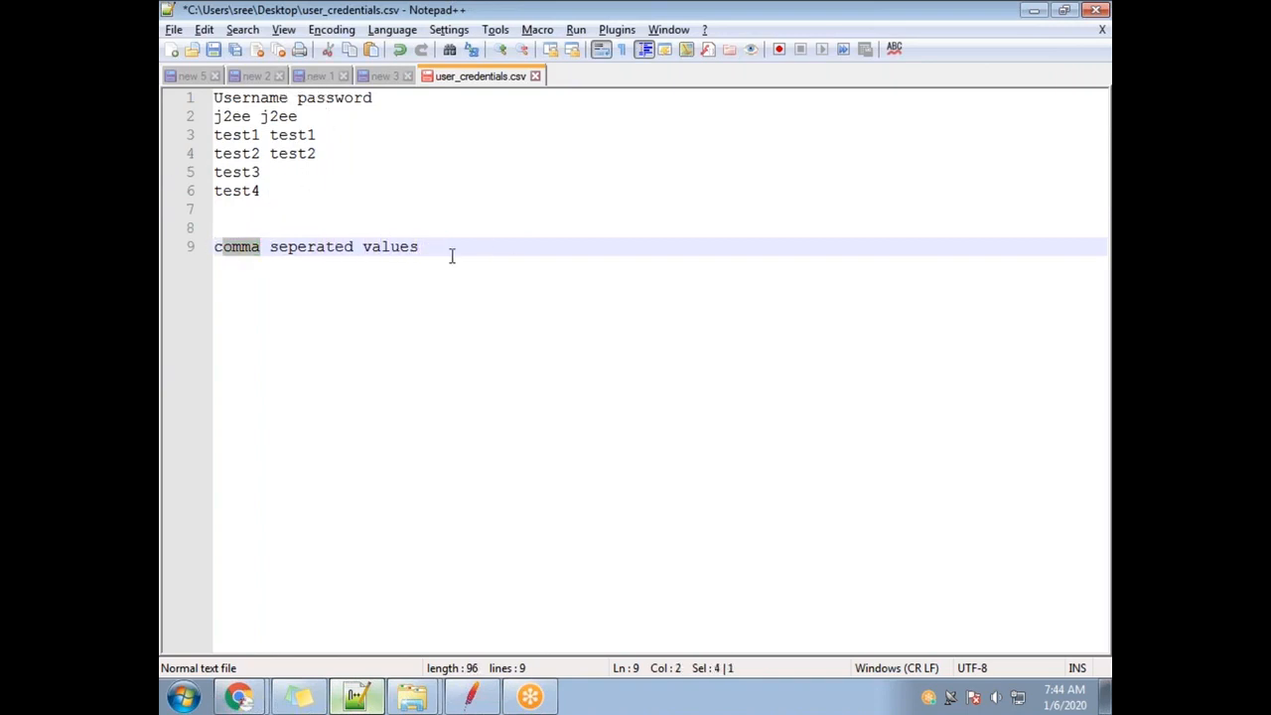
left_click(216, 260)
type("csv -")
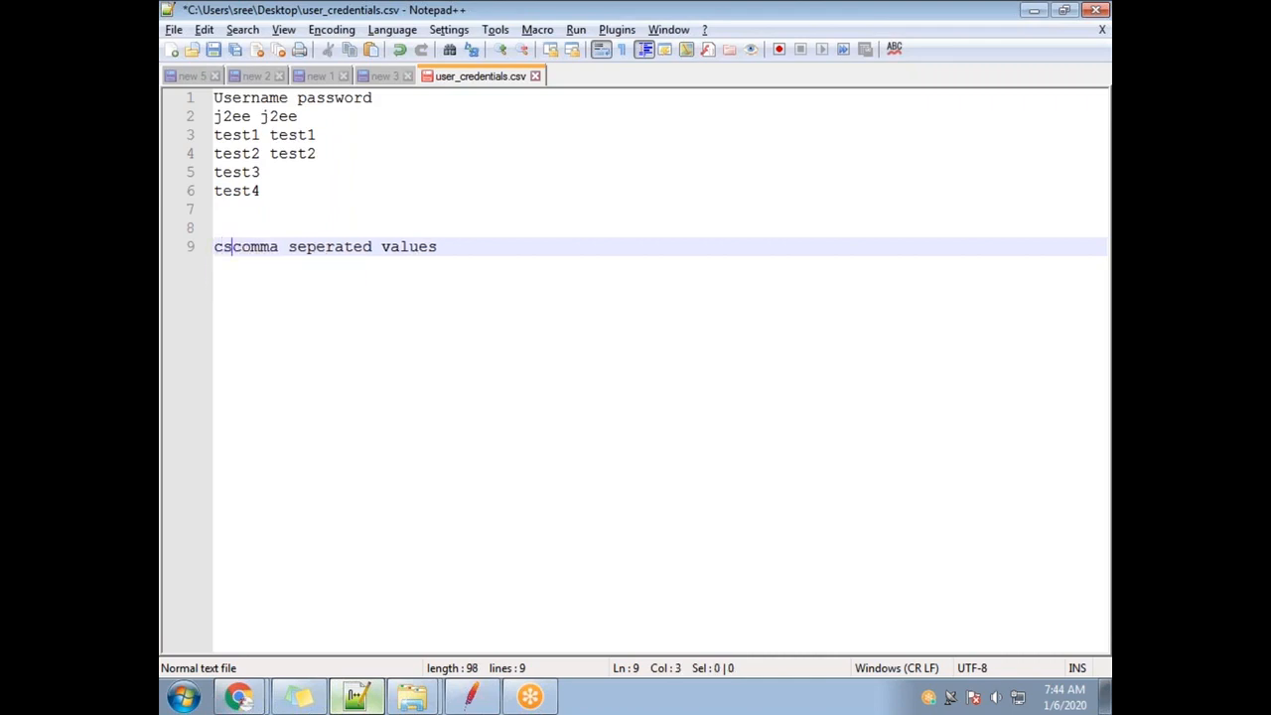
type("-")
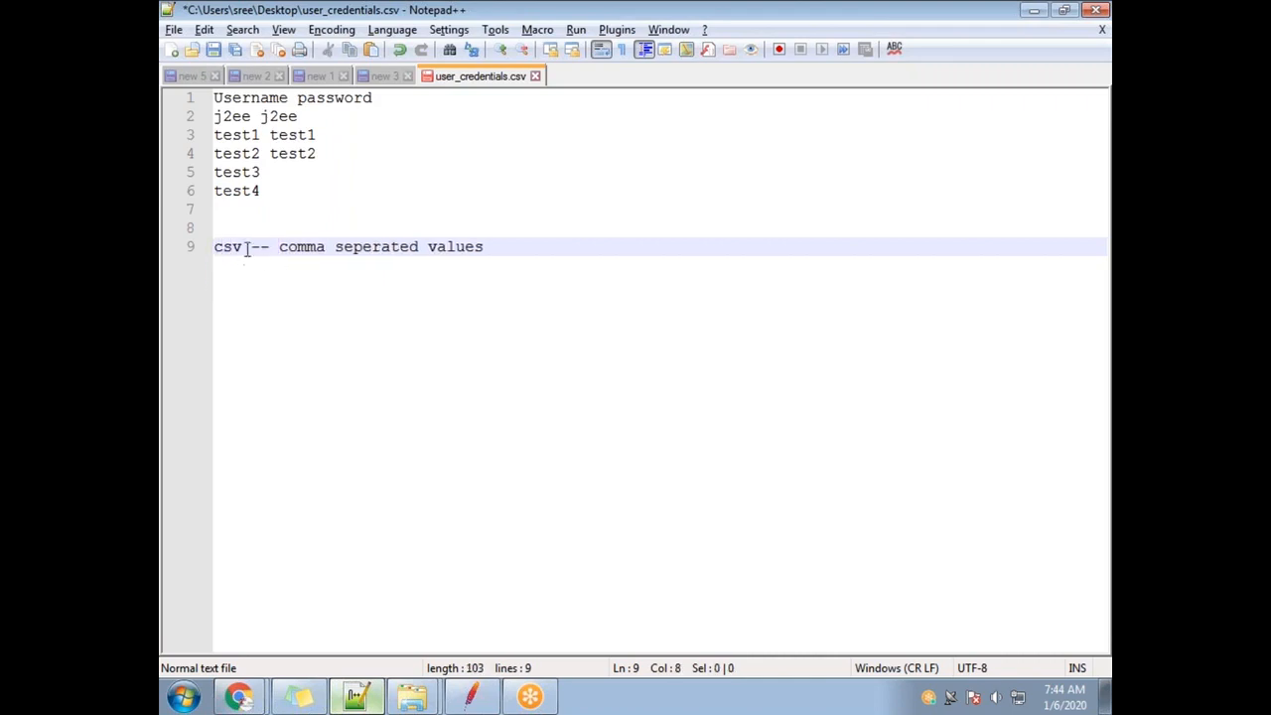
Highlight the words comma, seperated and values, then the whole note line.
double_click(298, 246)
left_click(222, 250)
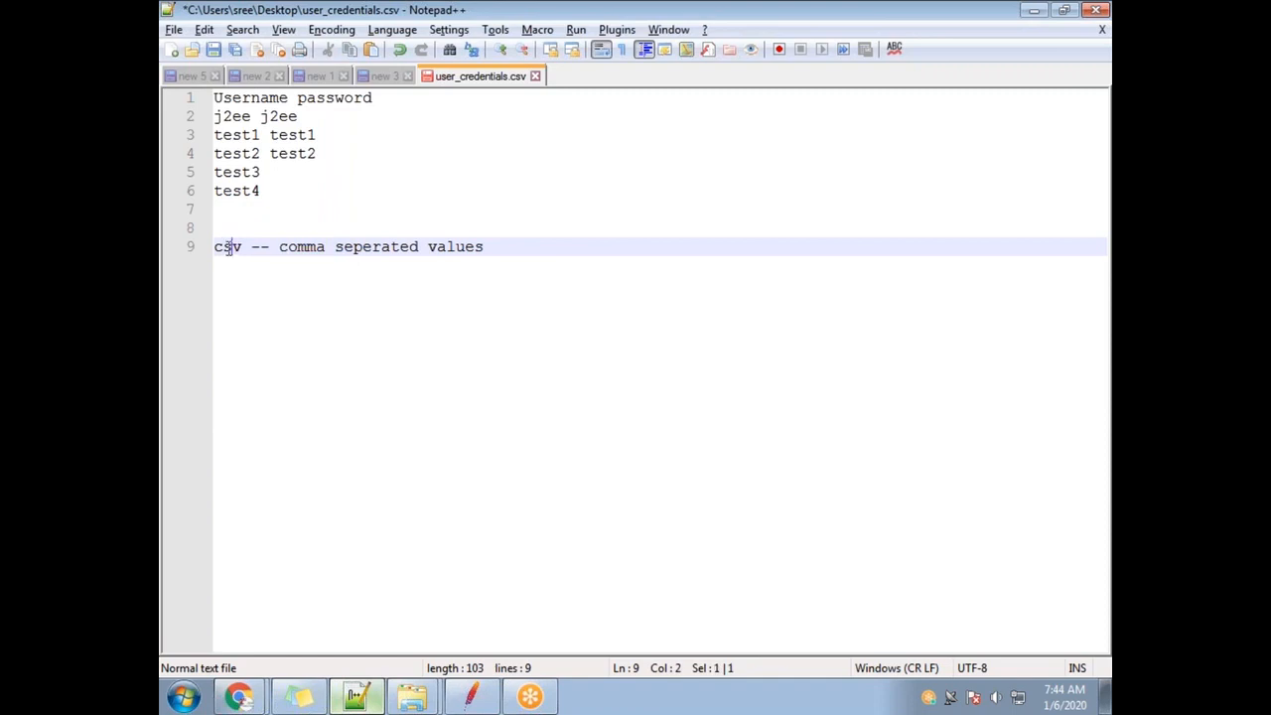
double_click(372, 247)
left_click(440, 247)
double_click(439, 247)
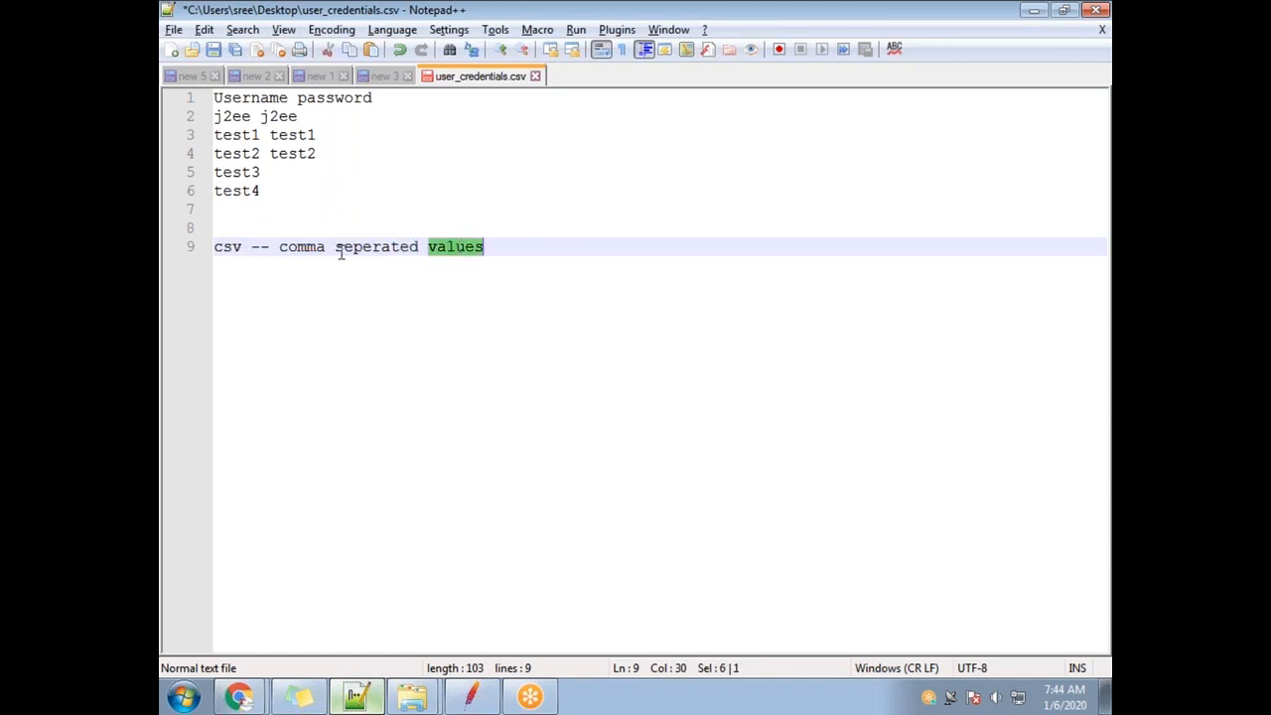
double_click(377, 247)
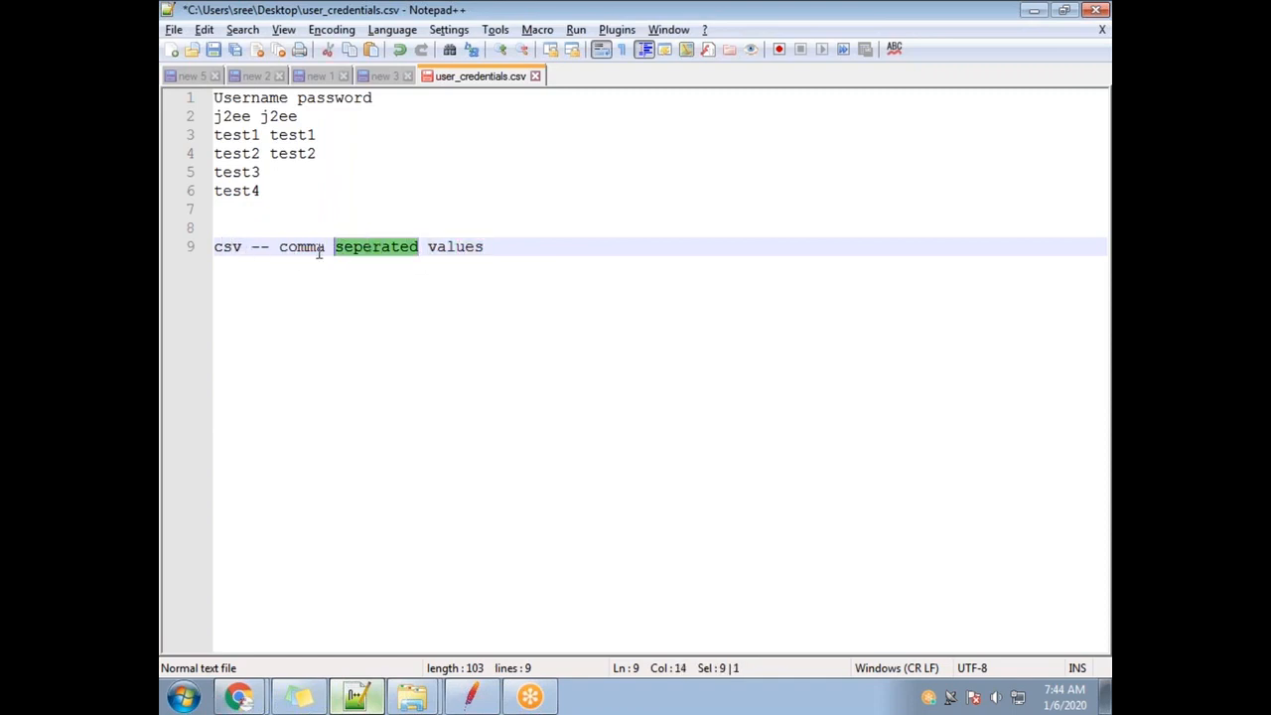
double_click(310, 246)
double_click(517, 251)
left_click_drag(520, 246, 215, 252)
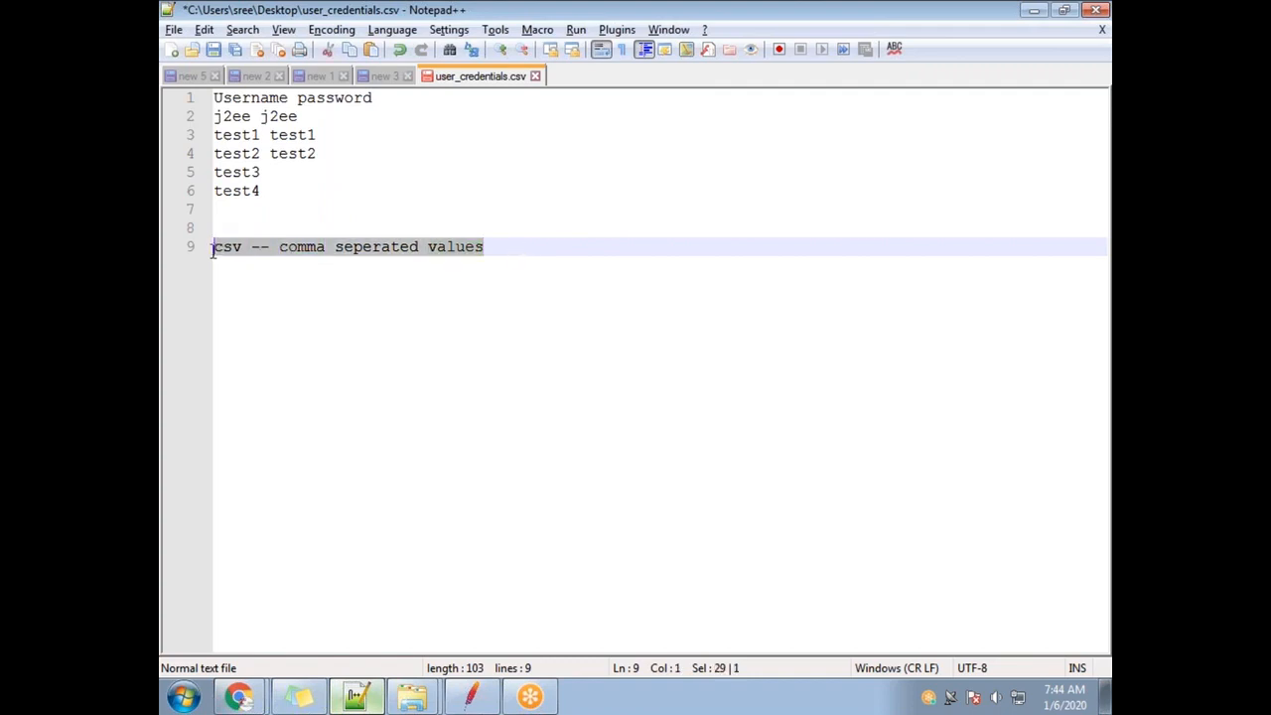
Replace the spaces with commas in the header and the j2ee, test1 and test2 rows.
left_click(297, 97)
key("BackSpace")
type(",")
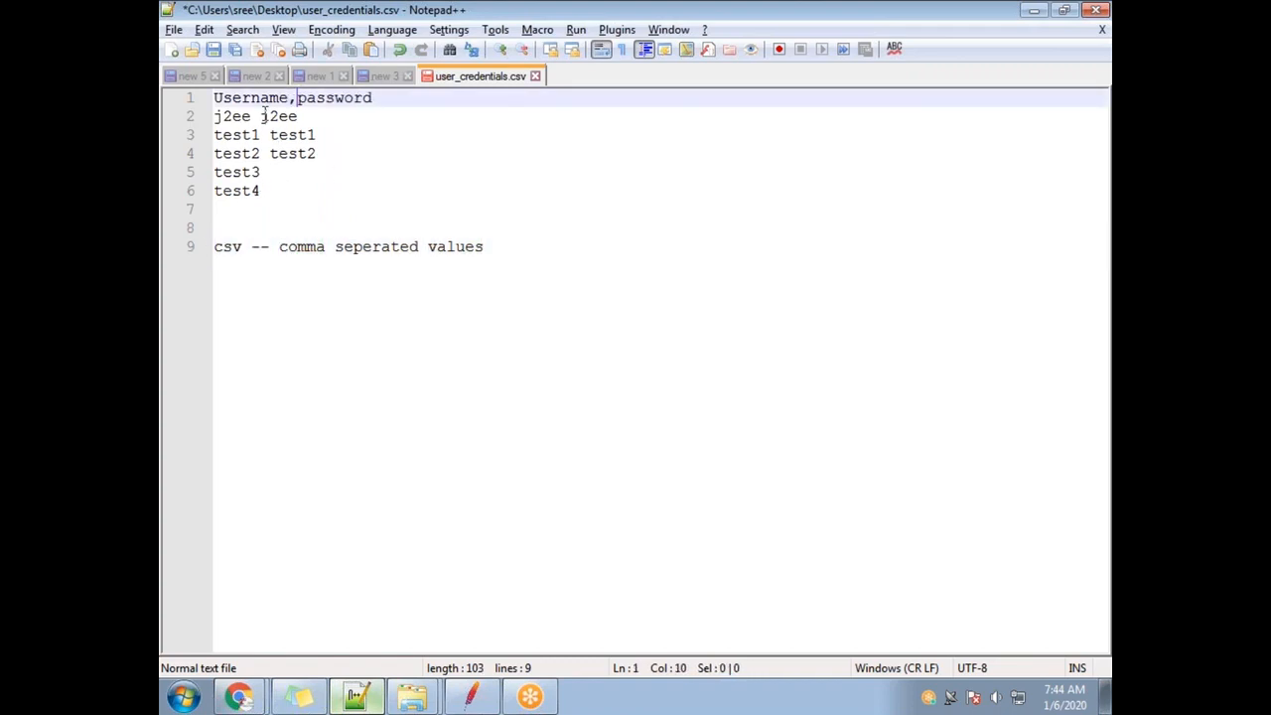
left_click(263, 117)
key("BackSpace")
type(",")
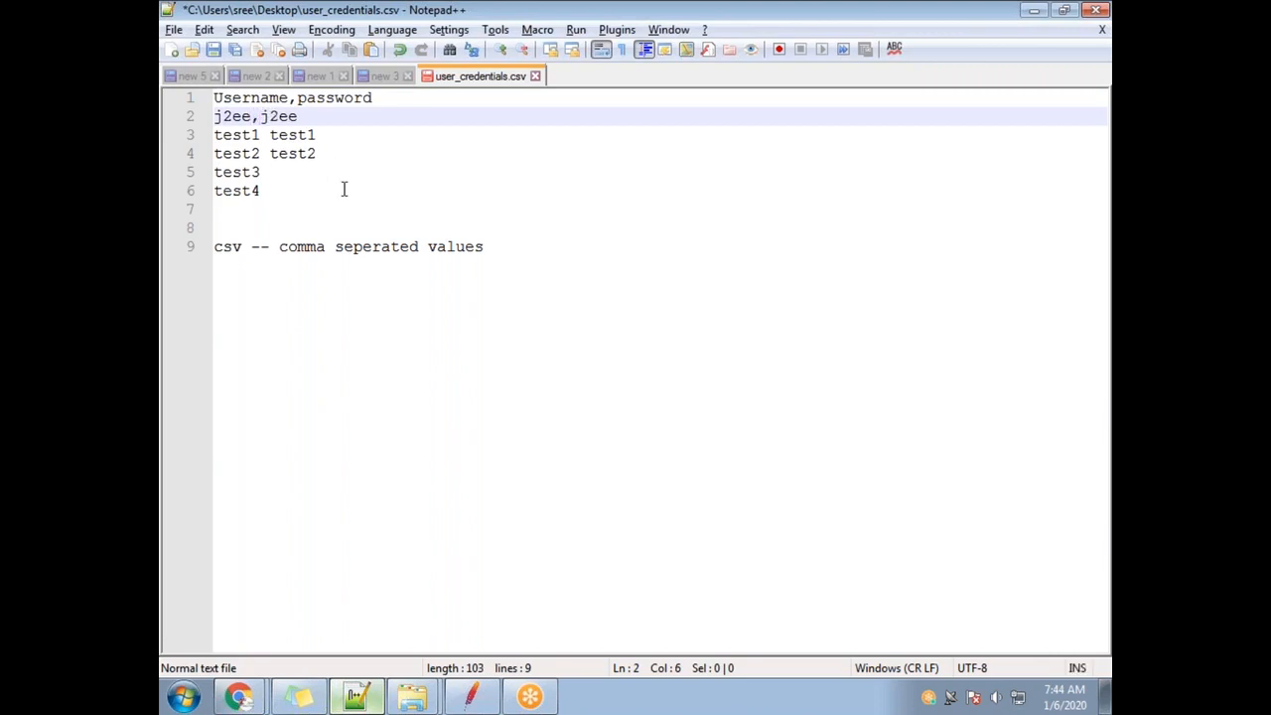
key("Down")
type(",")
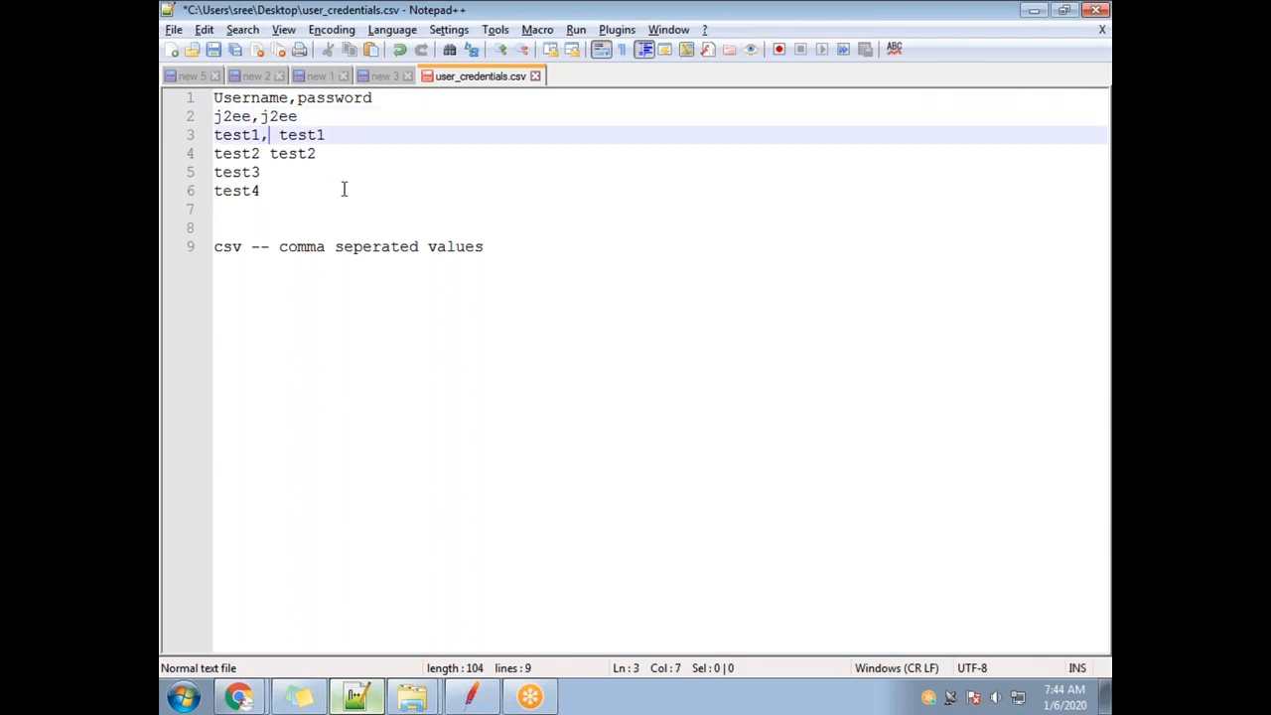
key("Delete")
key("Down")
key("BackSpace")
type(",")
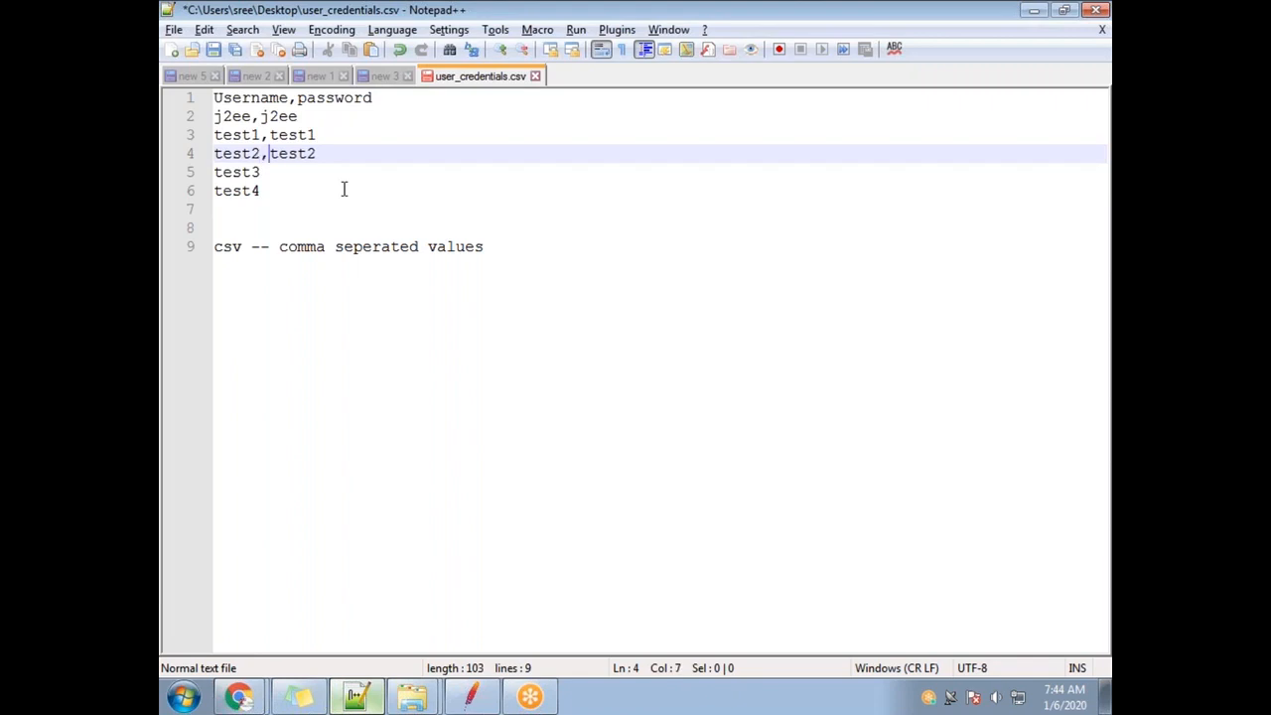
key("Down")
type(",test3")
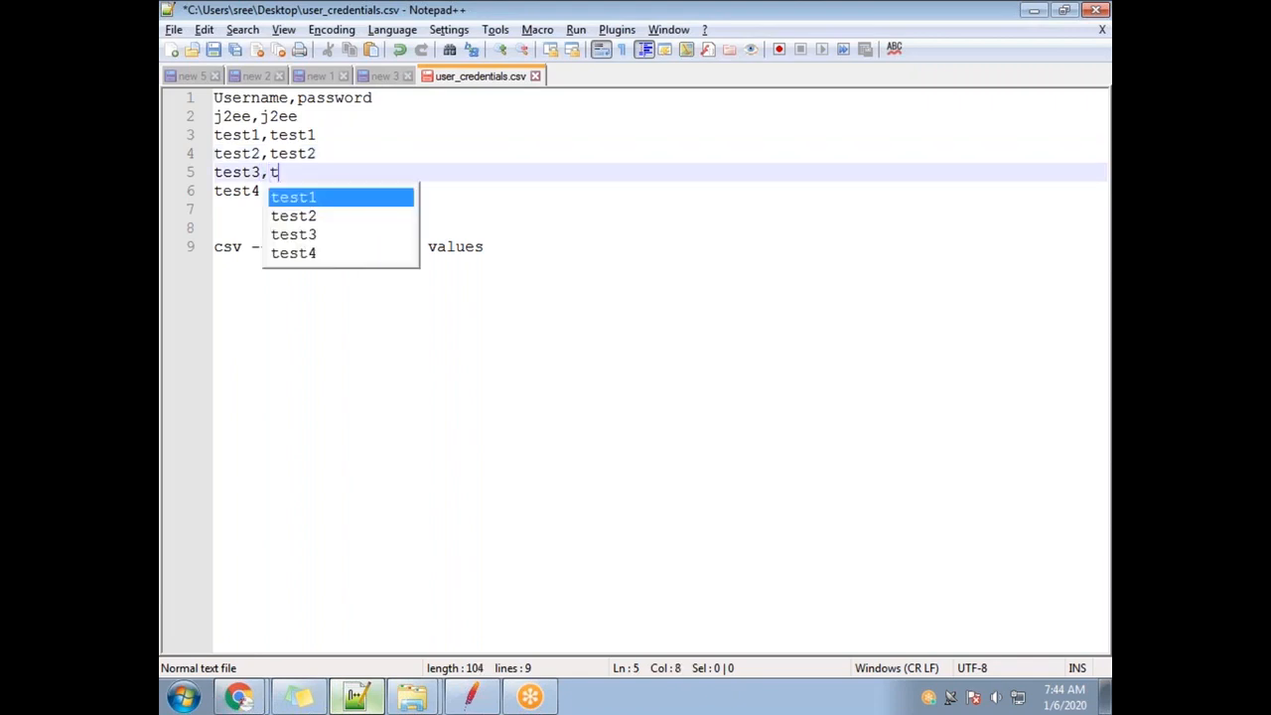
key("Escape")
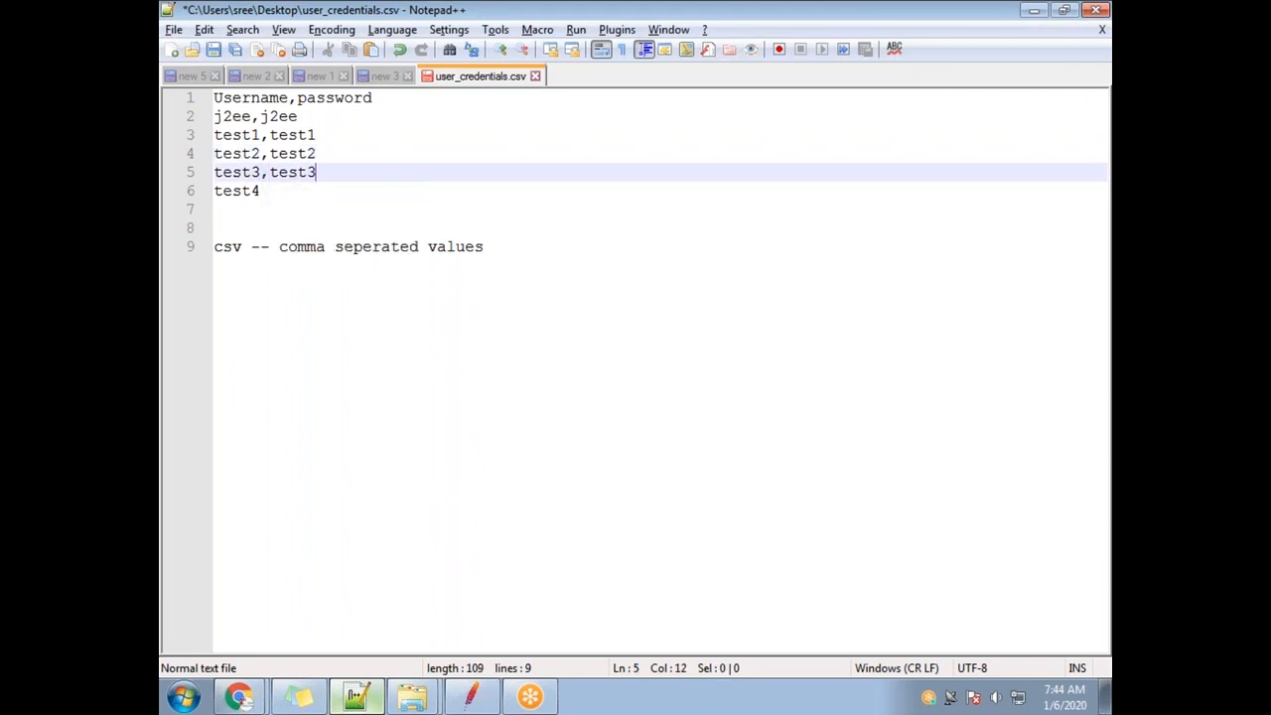
key("Down")
type(",test4")
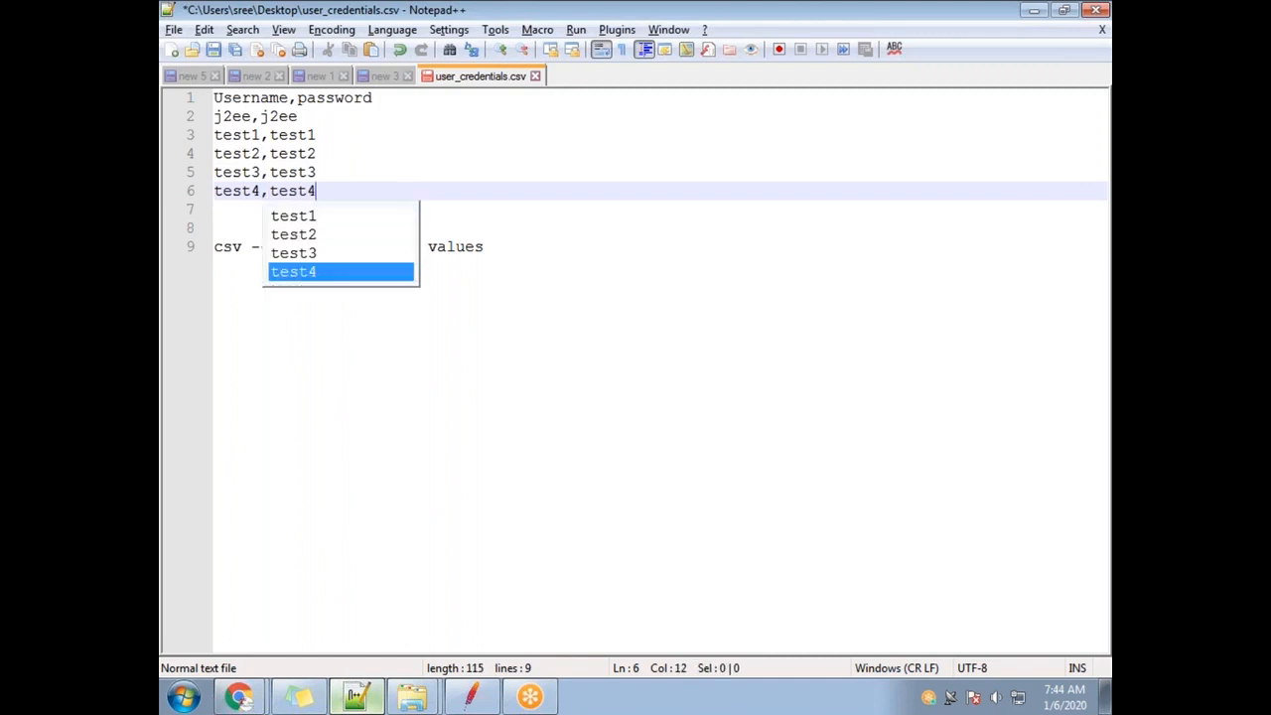
Delete the csv note line and save the file.
left_click(517, 249)
left_click_drag(497, 249, 168, 246)
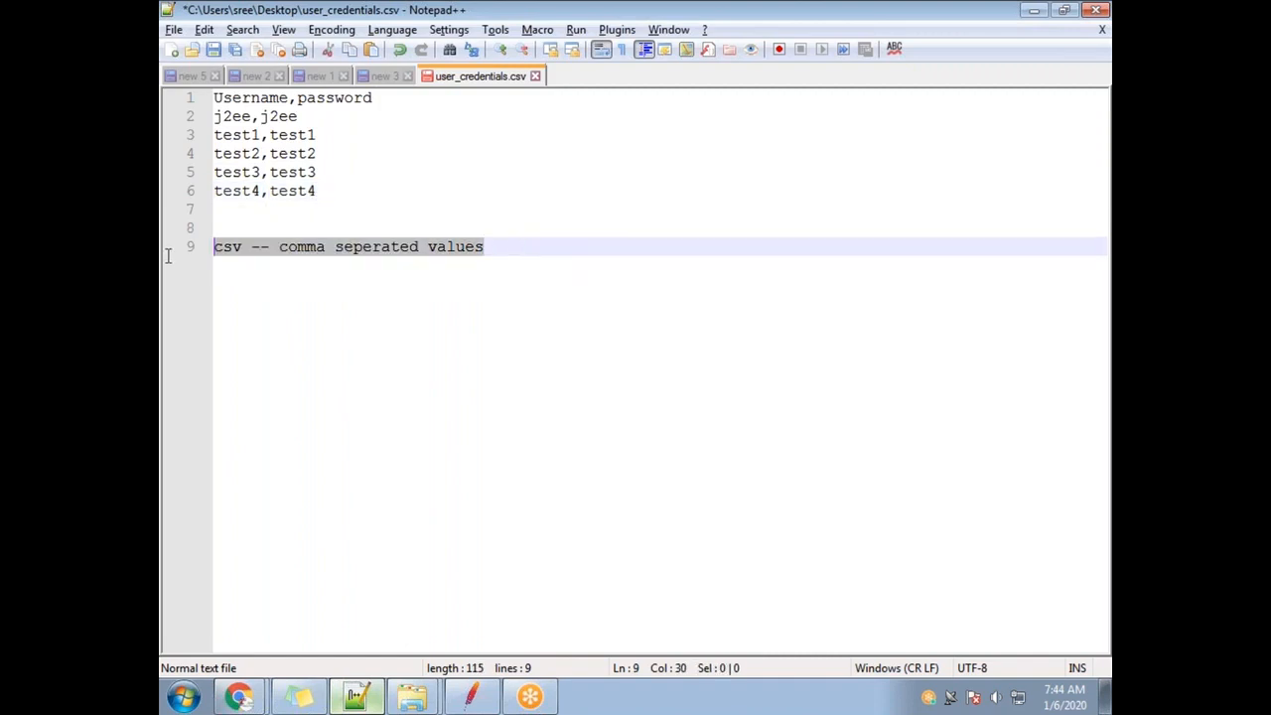
key("BackSpace")
key("BackSpace")
key("BackSpace")
key("BackSpace")
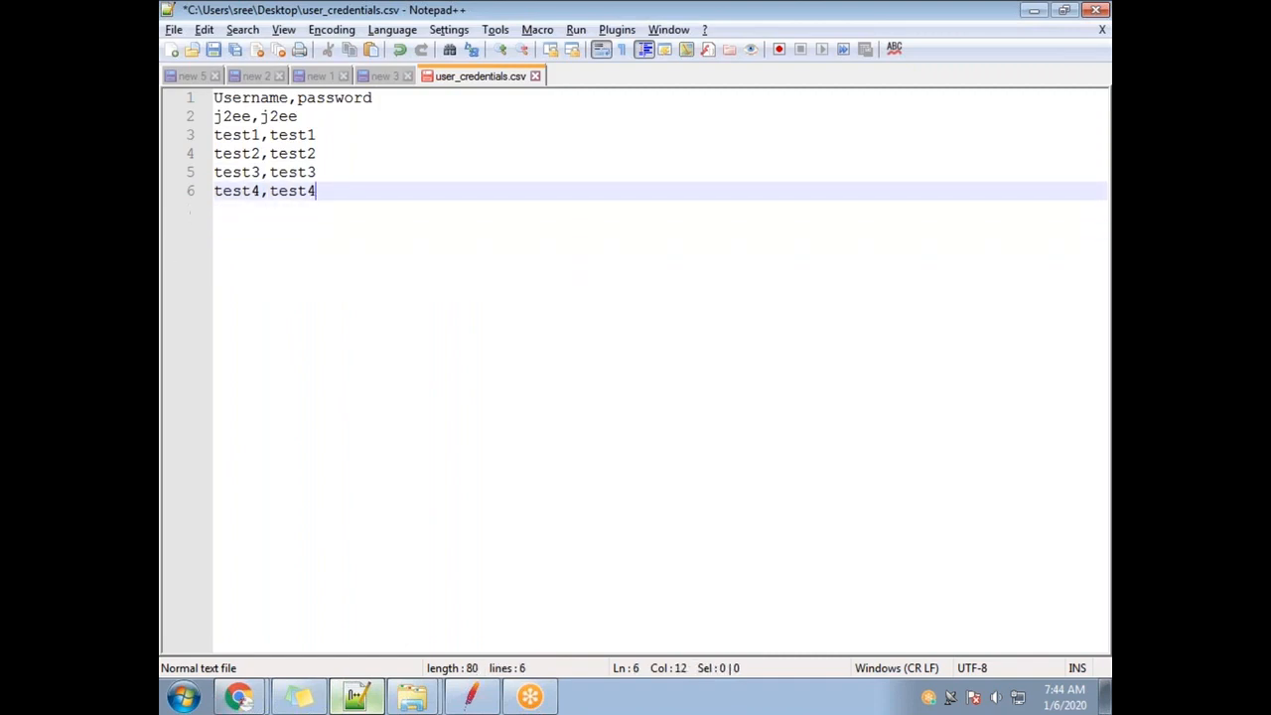
key("ctrl+s")
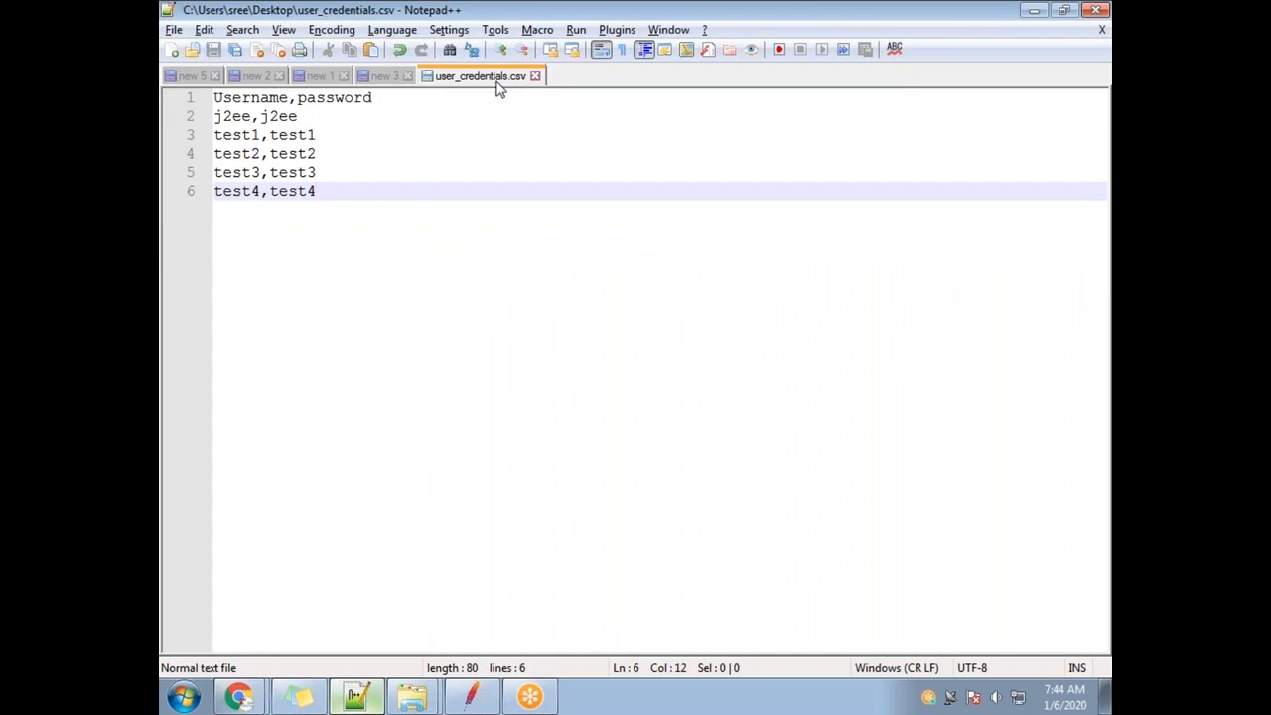
Add ',DisplayName' to the end of the header line, correcting the typo.
double_click(264, 97)
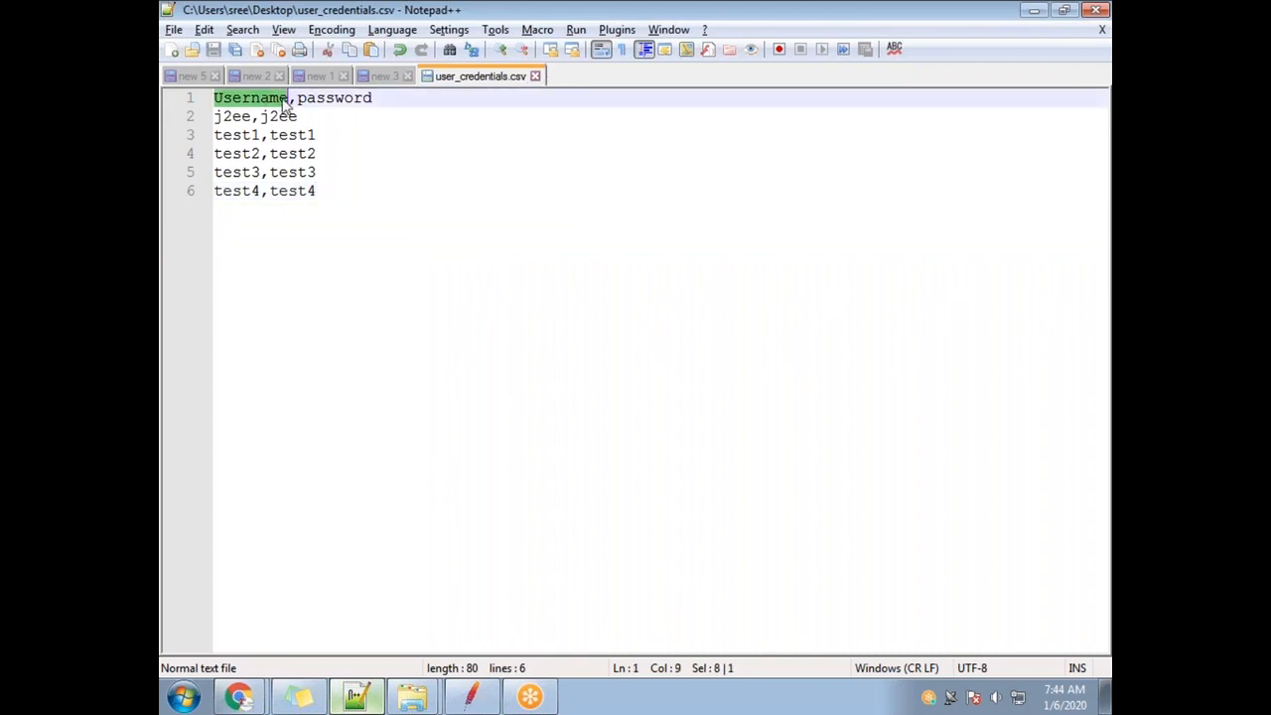
double_click(335, 98)
left_click(298, 99)
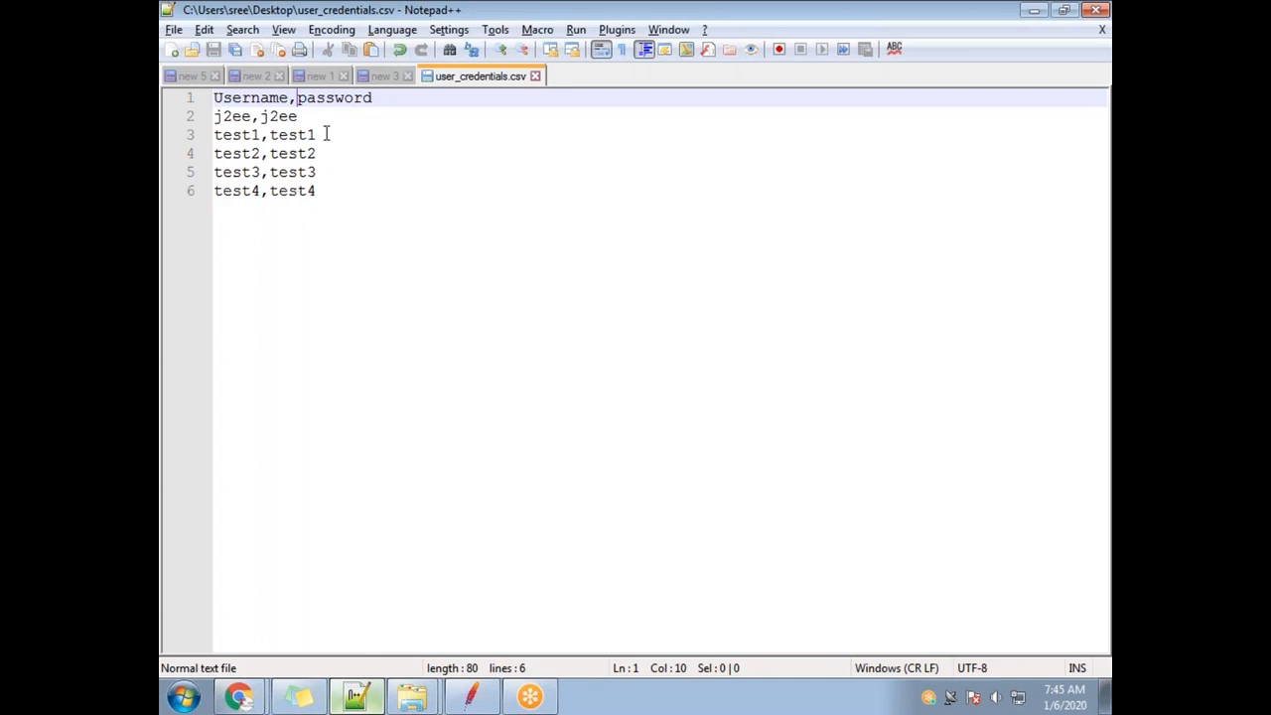
left_click(379, 99)
type(",dia")
type("pla")
key("BackSpace")
key("BackSpace")
key("BackSpace")
key("BackSpace")
key("BackSpace")
key("BackSpace")
key("BackSpace")
type("DisplayName")
Give the j2ee, test1 and test2 rows display names ABC, test2 and test2.
key("Down")
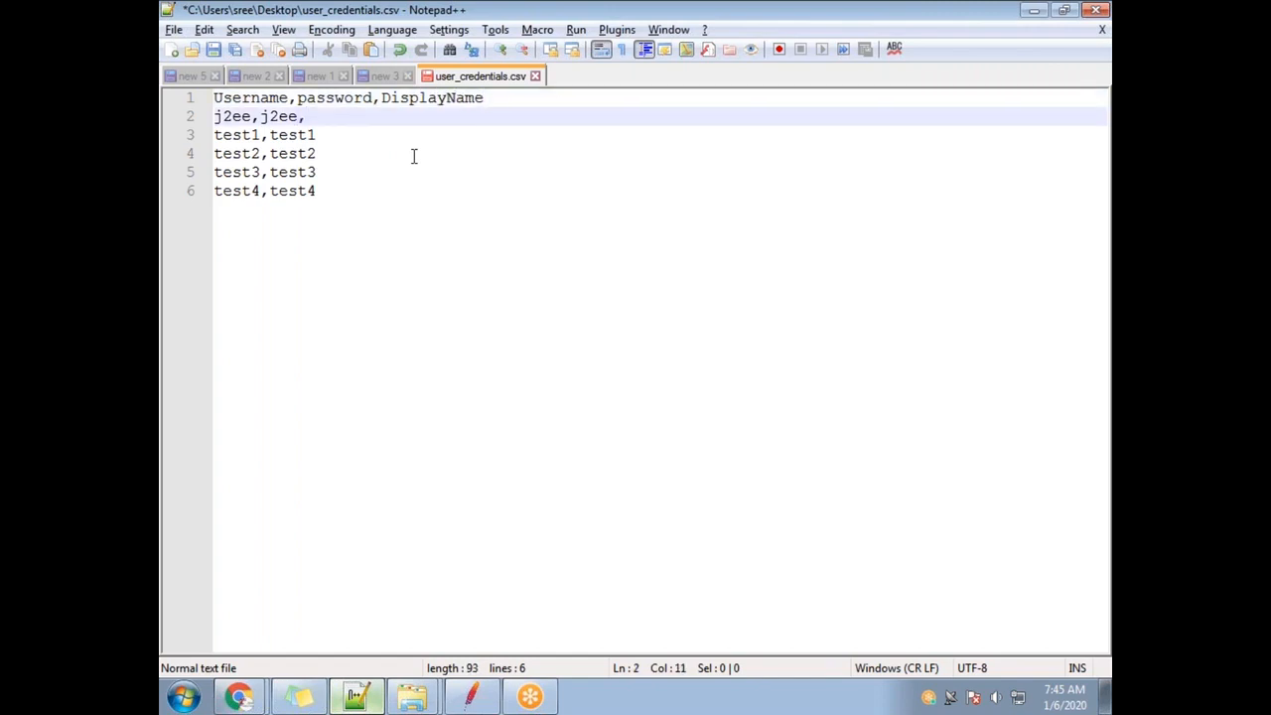
type(",ABC")
key("Down")
type(",test1")
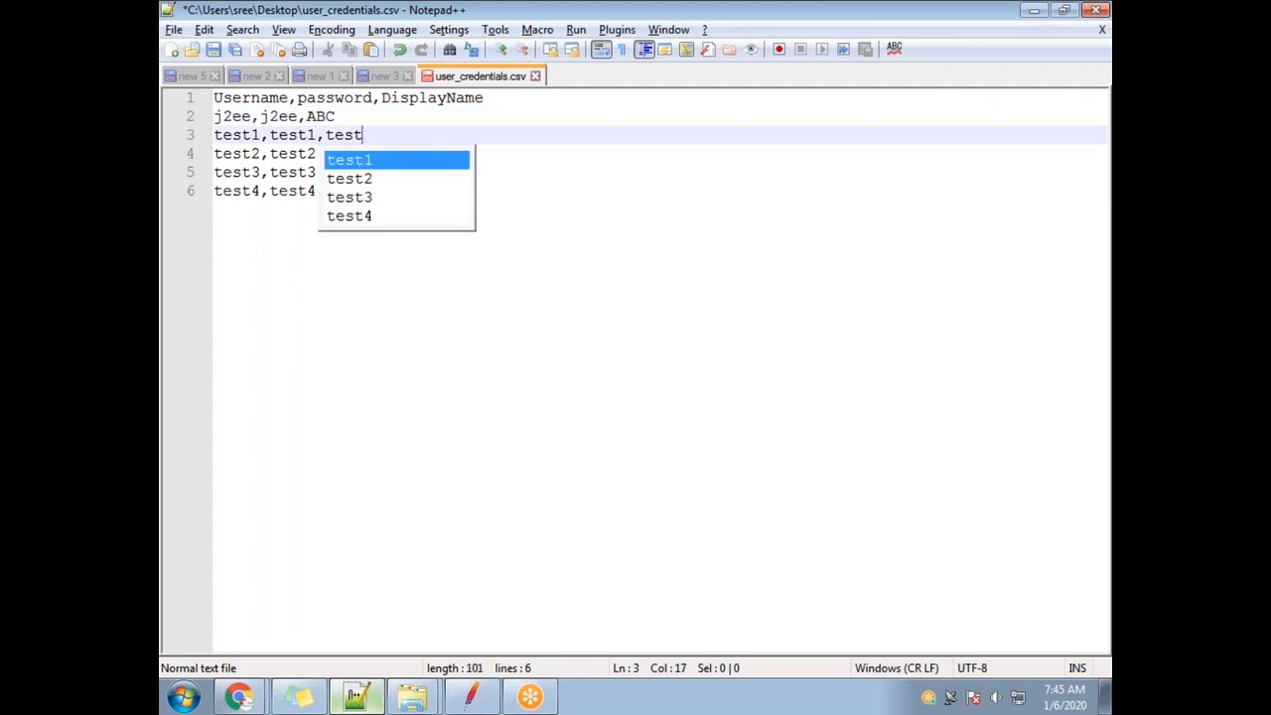
key("Down")
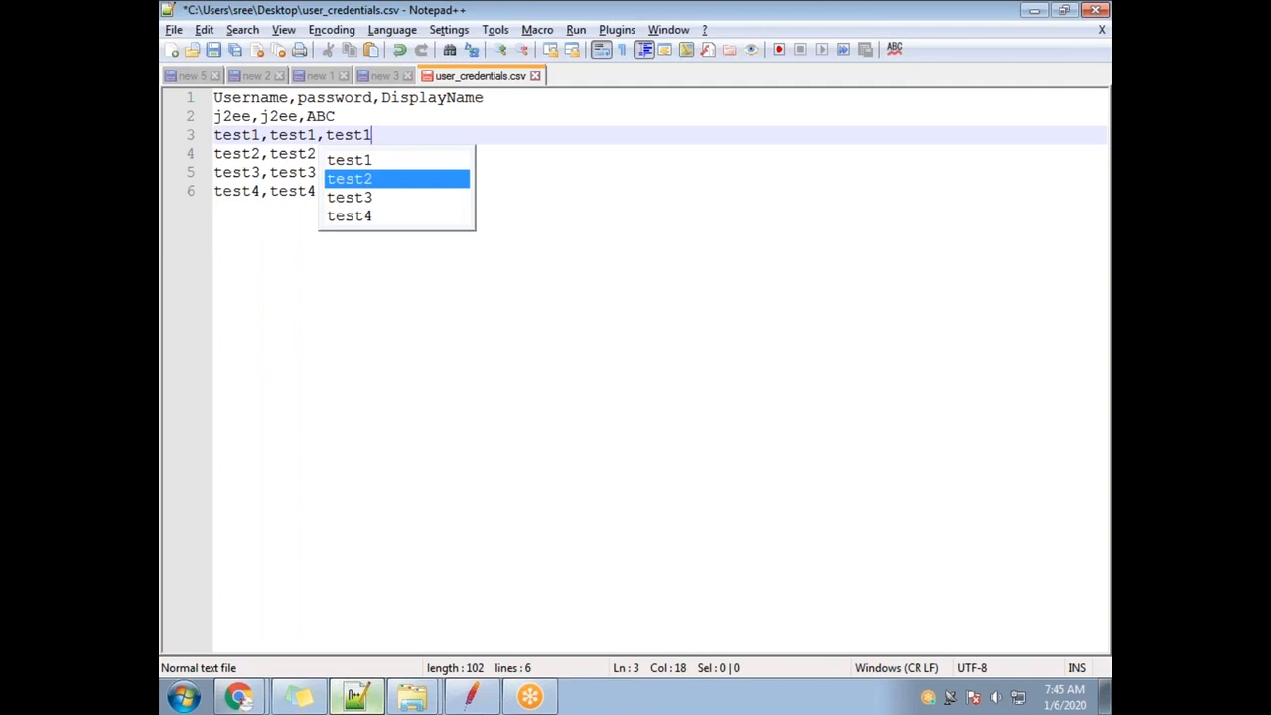
key("Return")
key("Down")
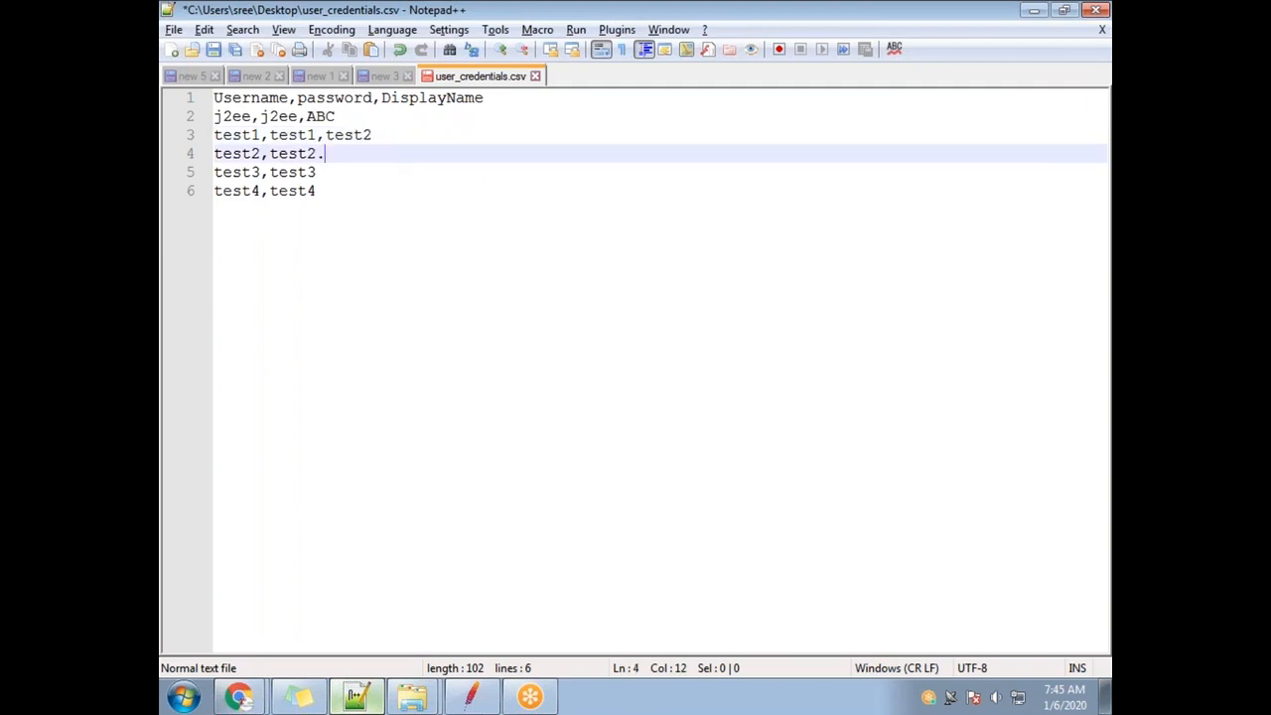
type(".test2")
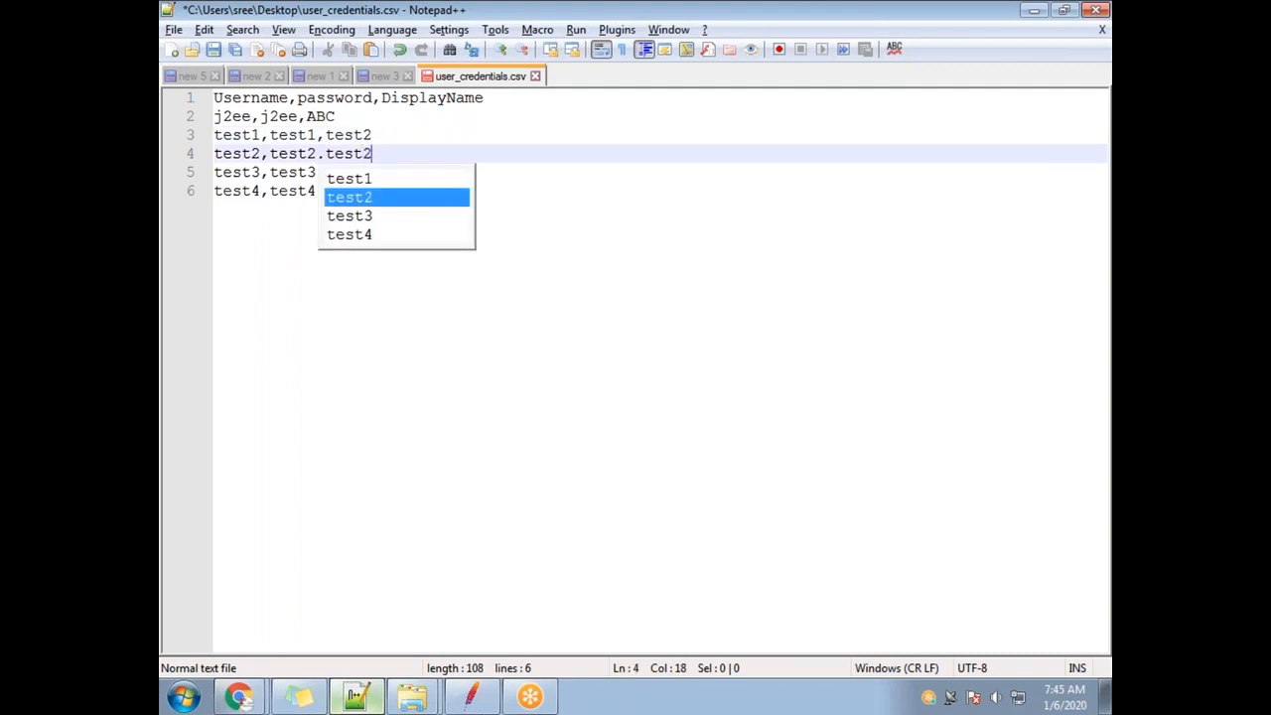
key("Escape")
key("BackSpace")
type(",")
Give the last two rows display names test3 and test4.
key("Down")
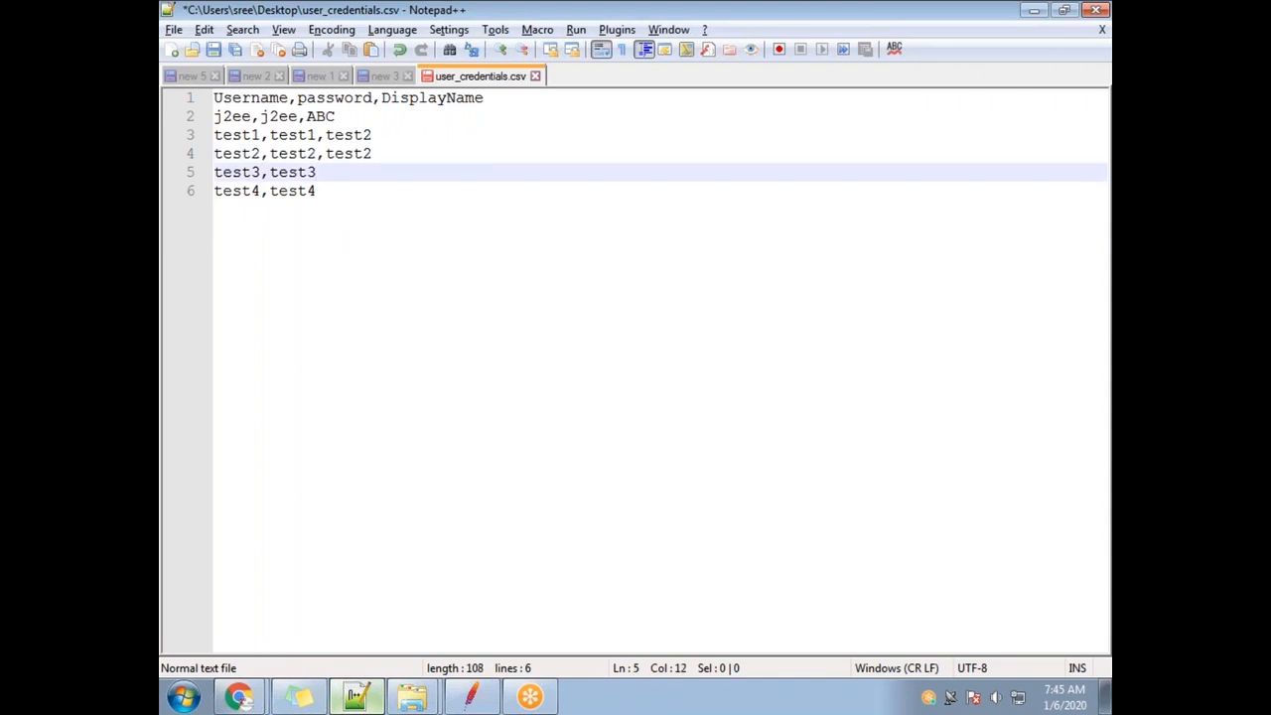
type(",test3")
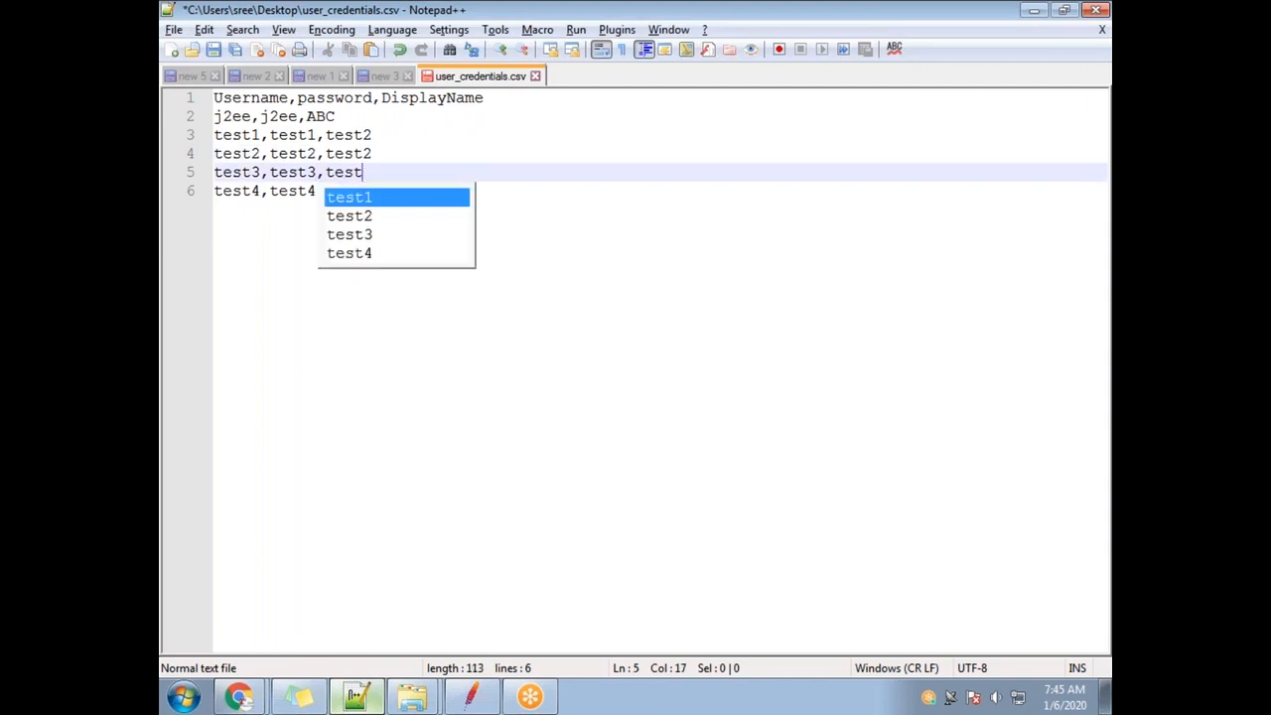
key("Escape")
key("Down")
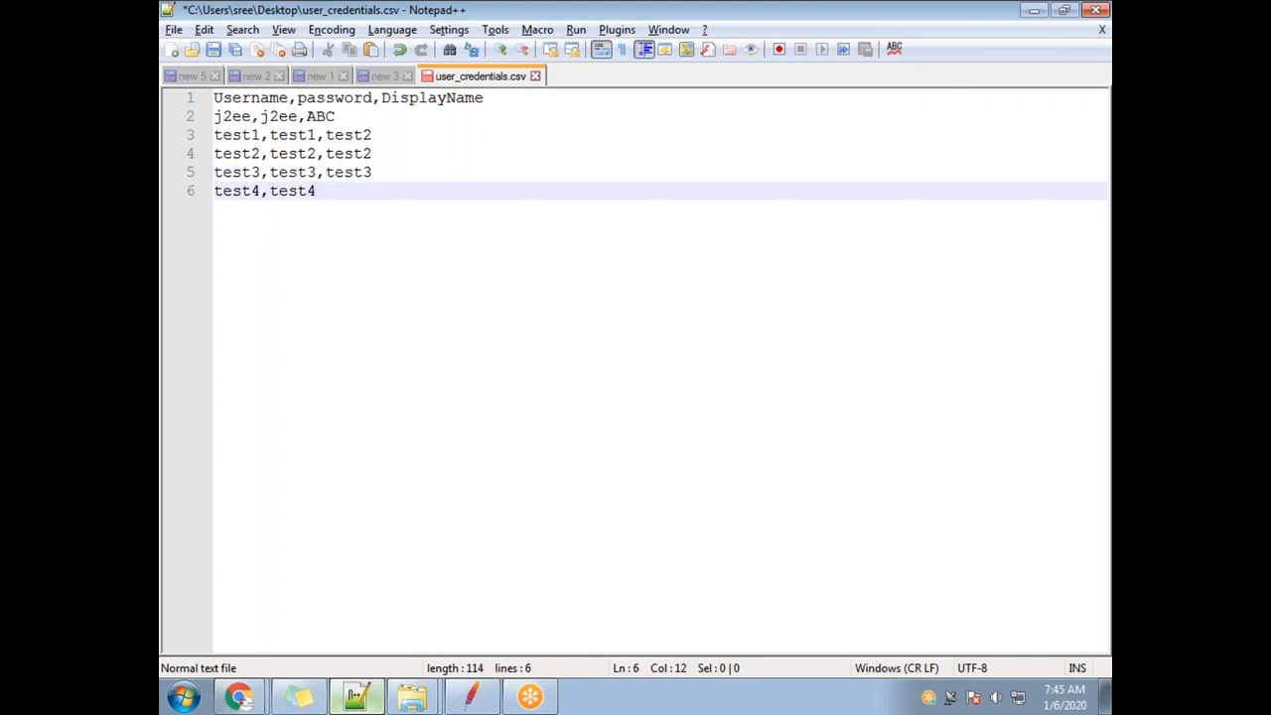
type(",test4")
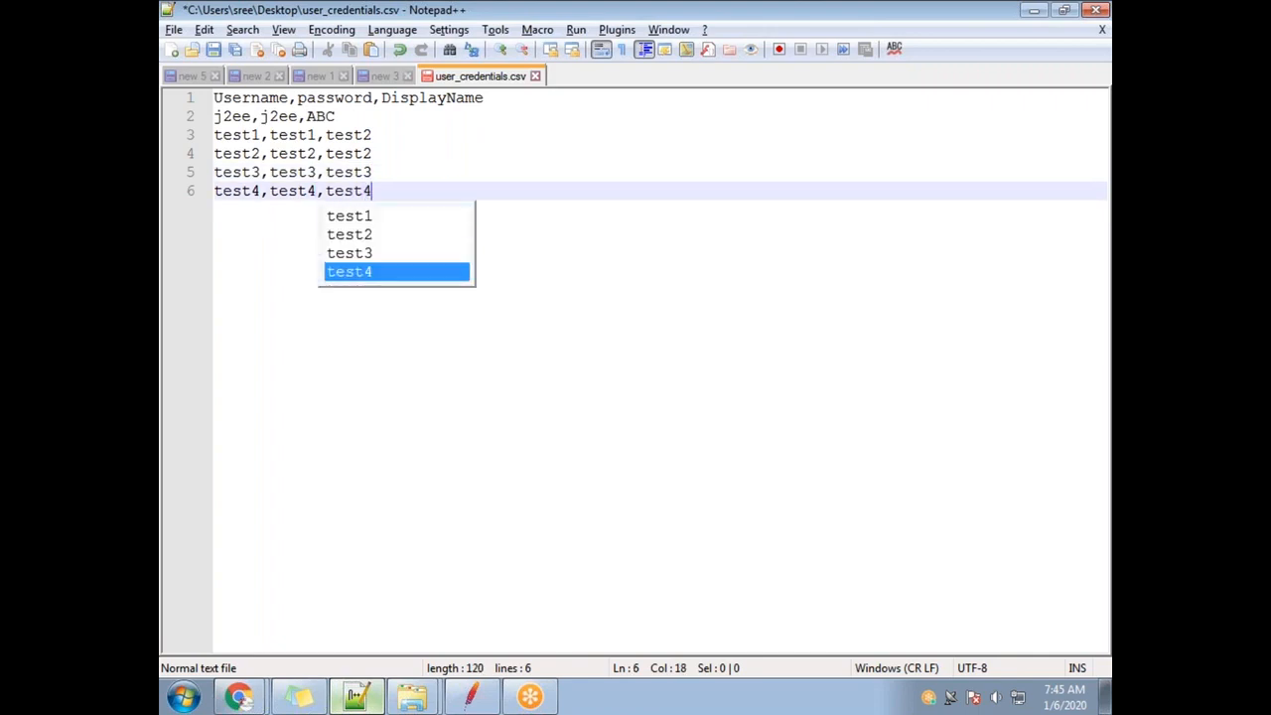
Check the header words and comma separators, then save and close user_credentials.csv.
double_click(266, 99)
double_click(329, 99)
left_click(397, 102)
left_click(297, 100)
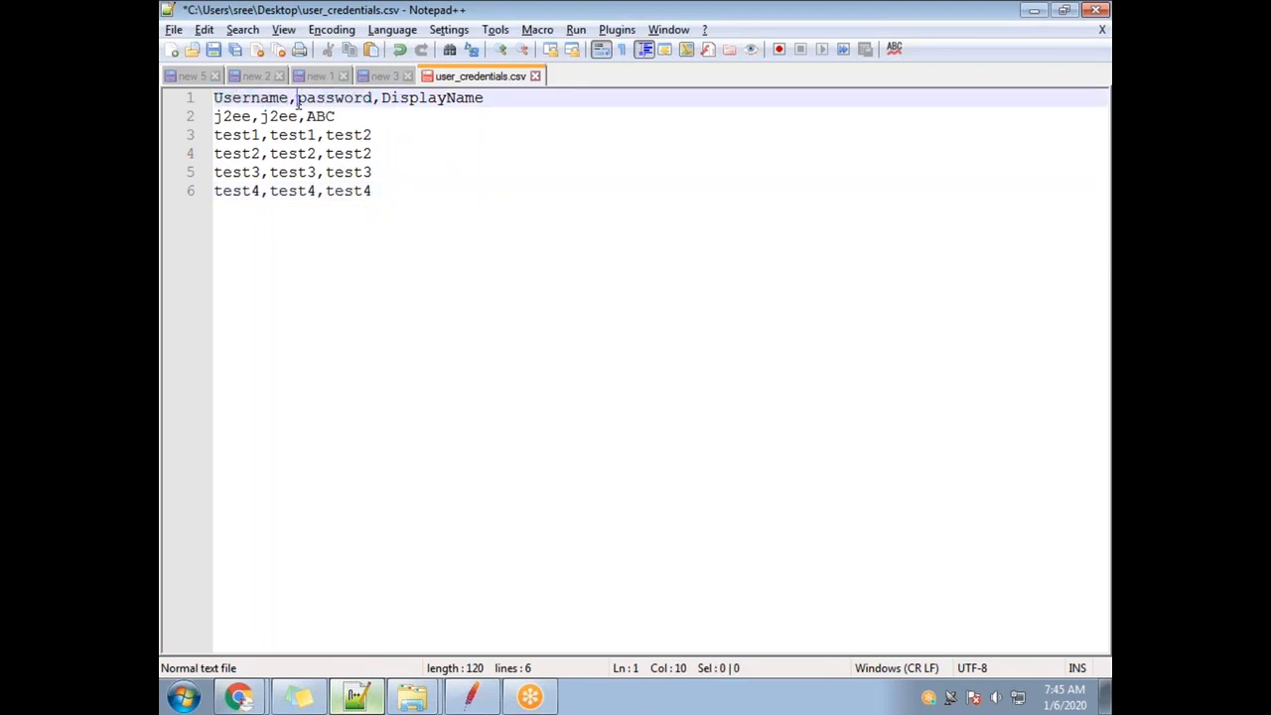
left_click_drag(295, 102, 289, 101)
left_click_drag(382, 102, 373, 100)
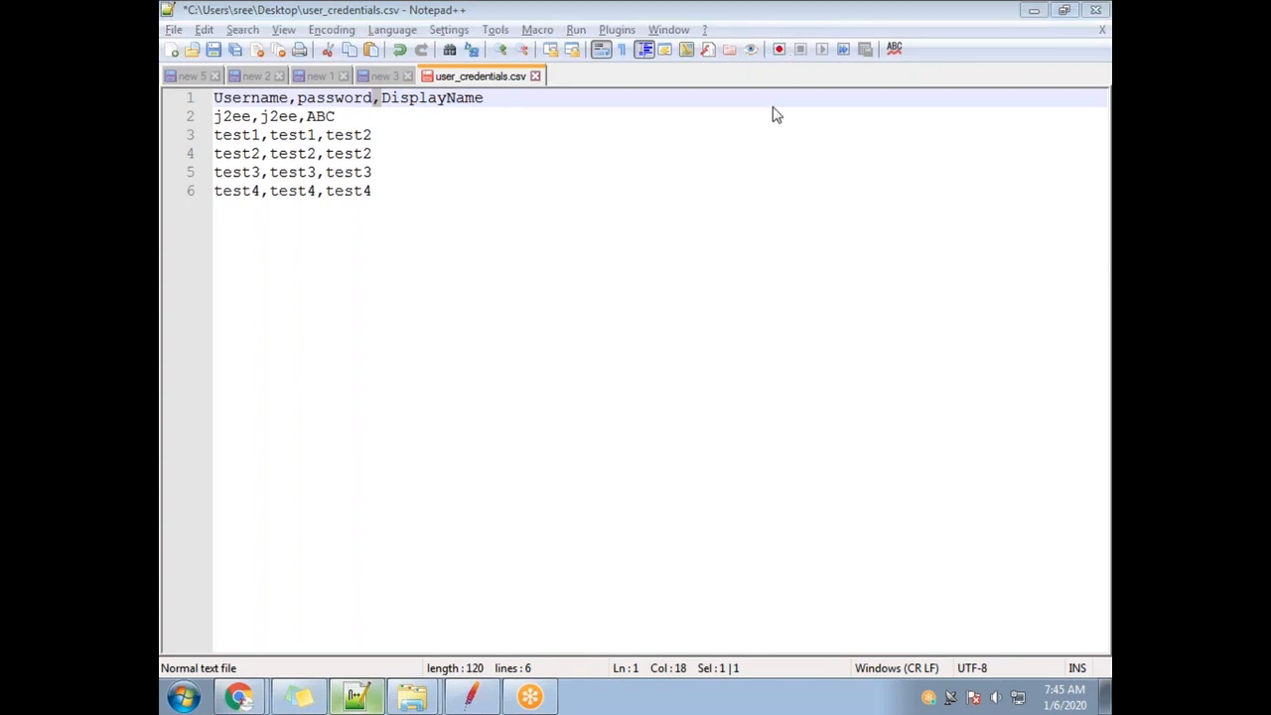
left_click(531, 274)
key("ctrl+s")
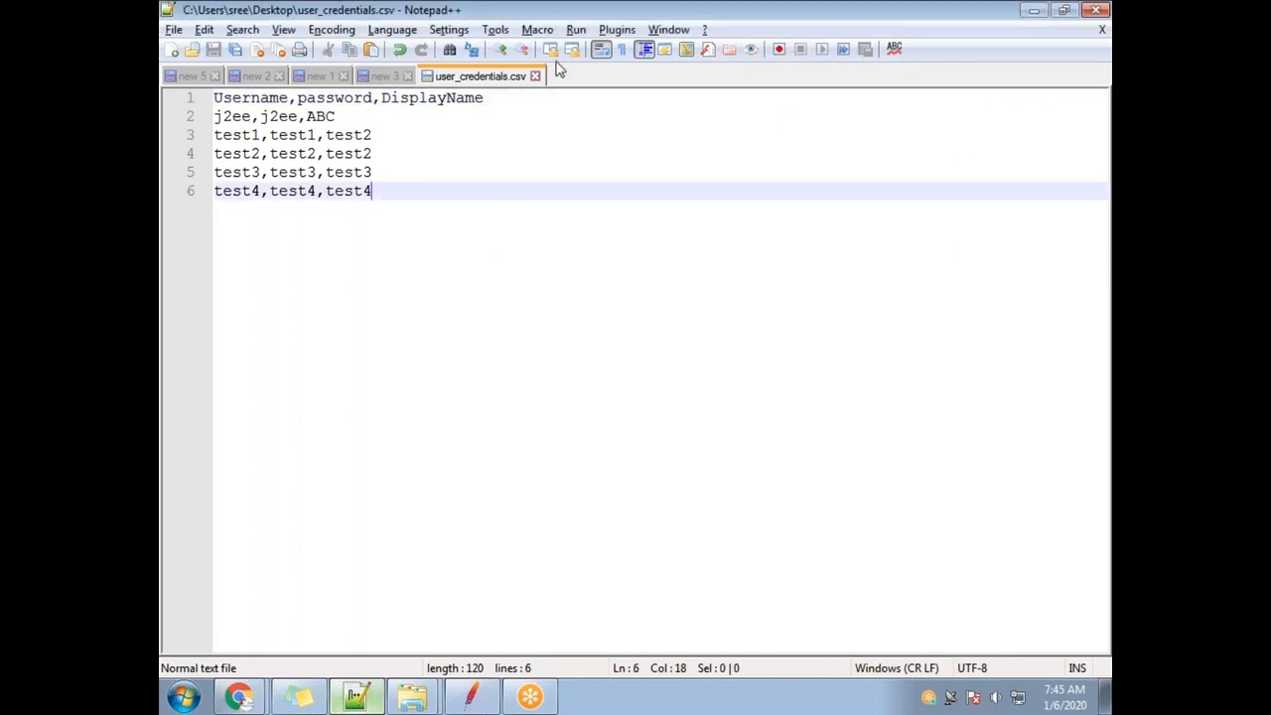
left_click(535, 75)
Check user_credentials.csv in Notepad++ again, close it, then open it in Excel.
left_click(1107, 695)
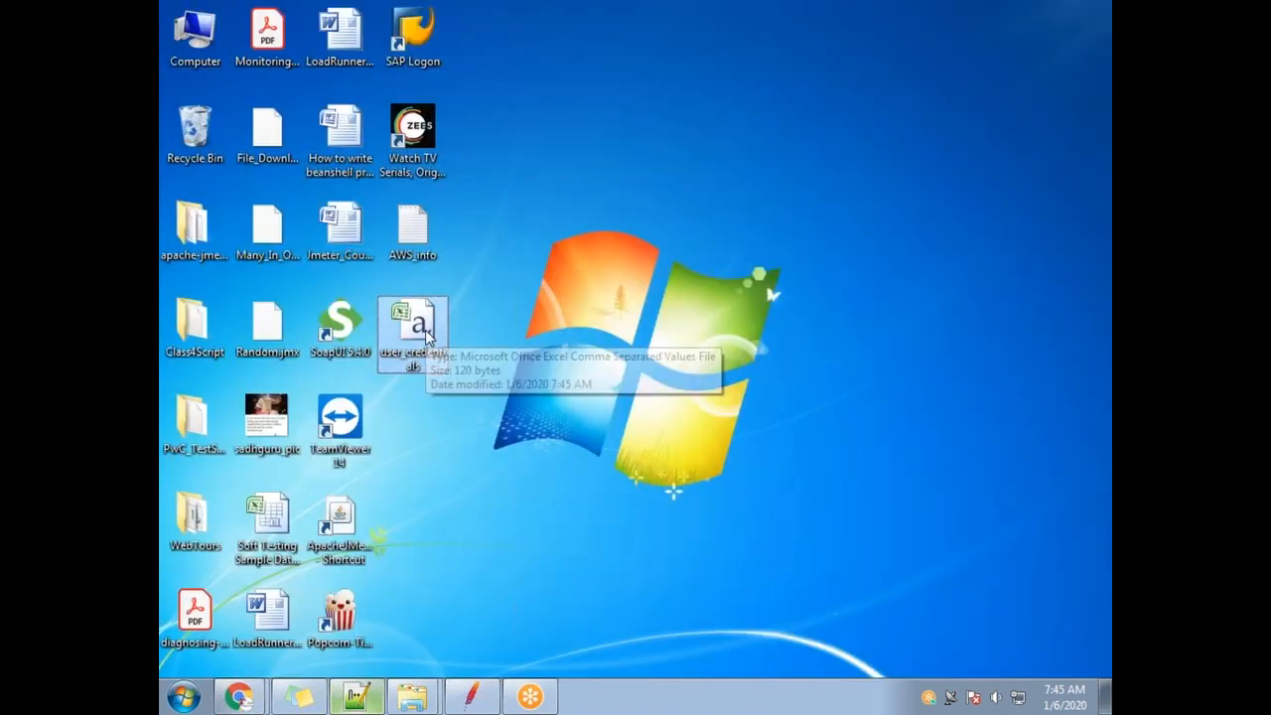
right_click(427, 353)
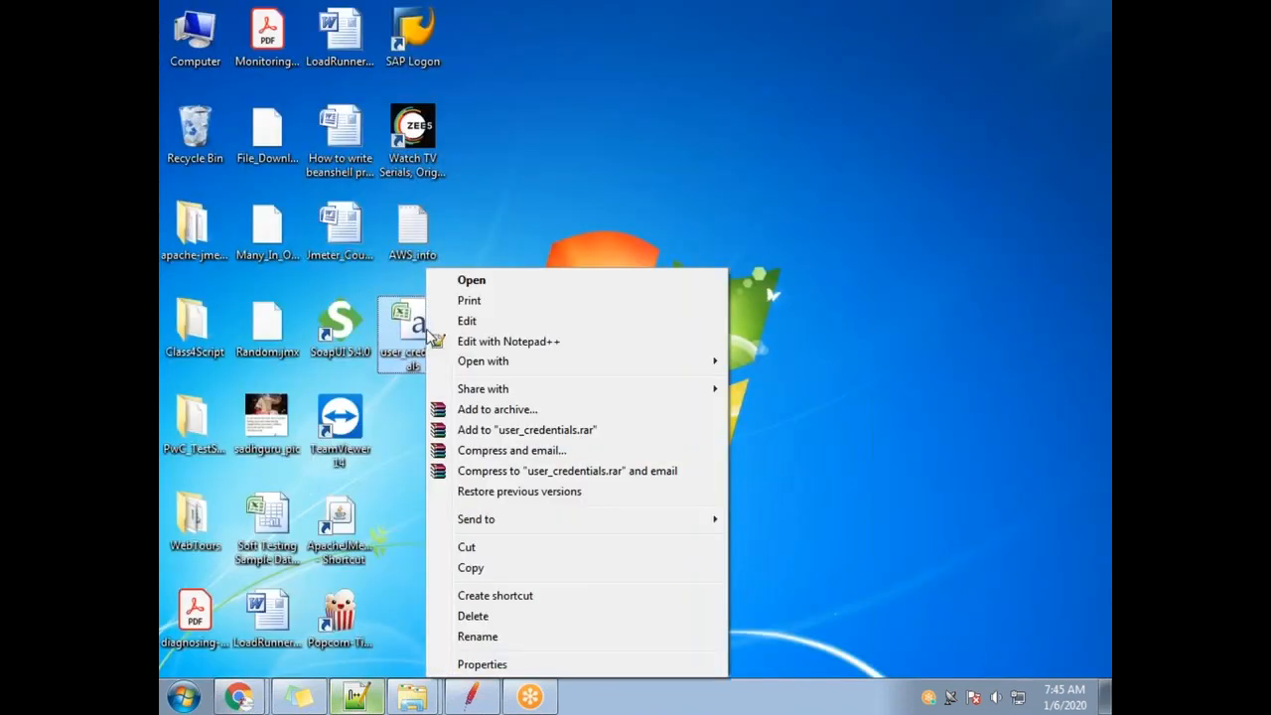
left_click(570, 342)
left_click_drag(414, 193, 214, 98)
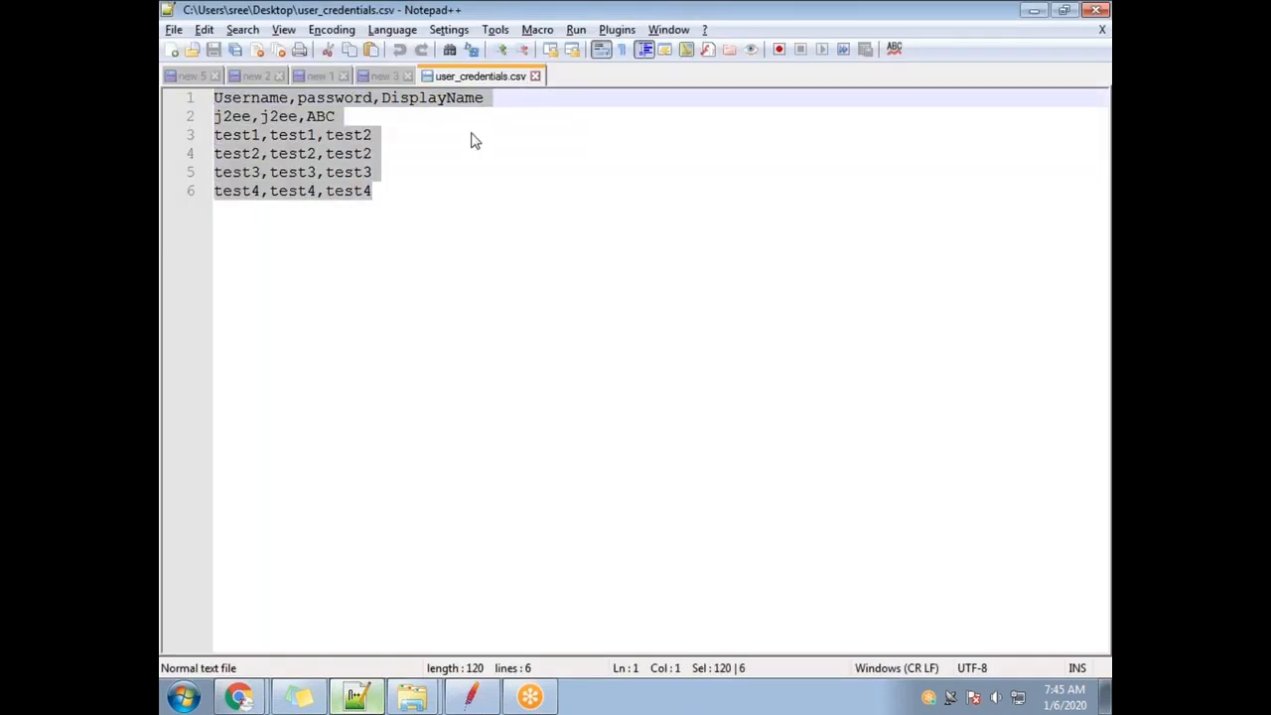
left_click(535, 75)
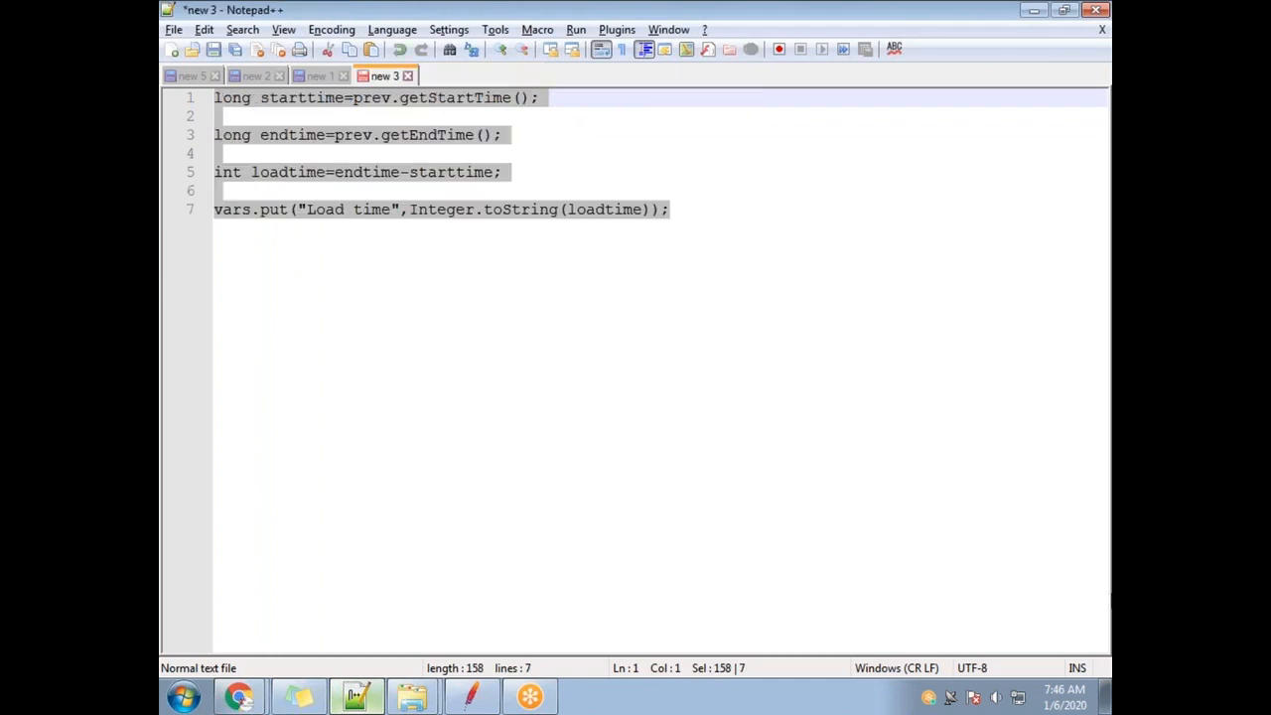
left_click(1102, 698)
double_click(417, 334)
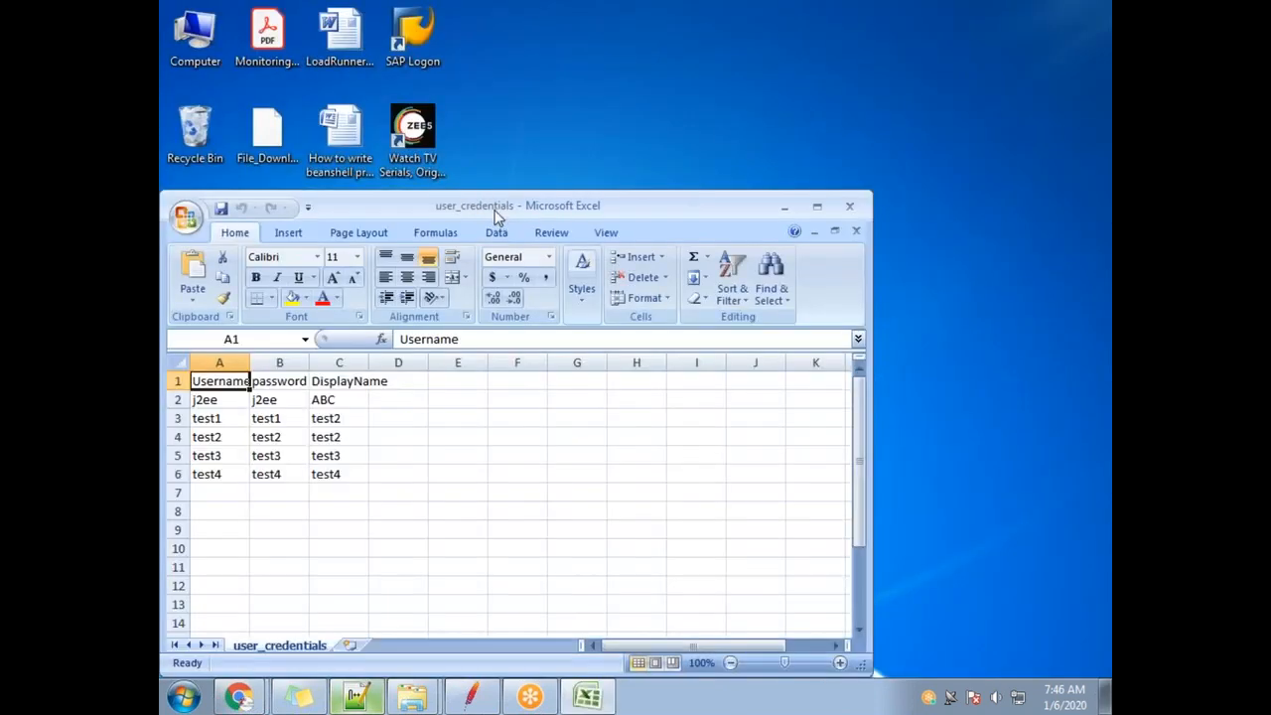
Maximize Excel and autofit columns A, B and C to their headers.
double_click(497, 208)
left_click(242, 164)
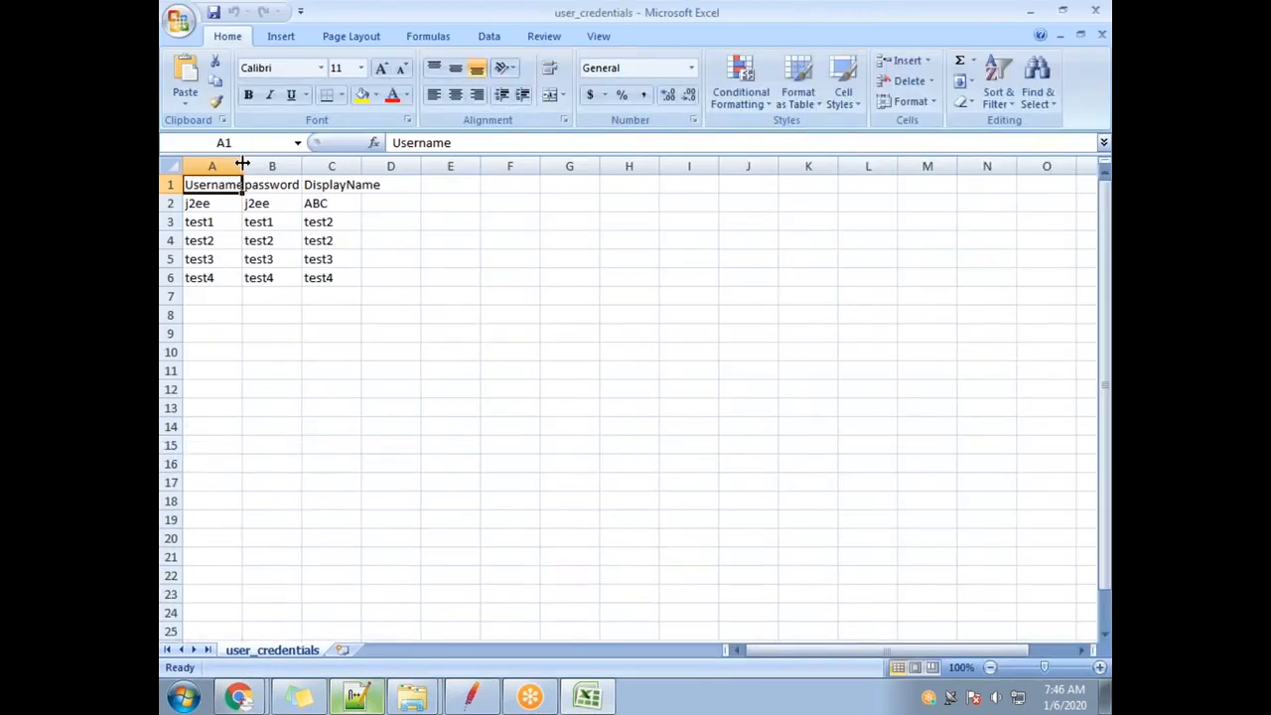
double_click(243, 164)
left_click(288, 166)
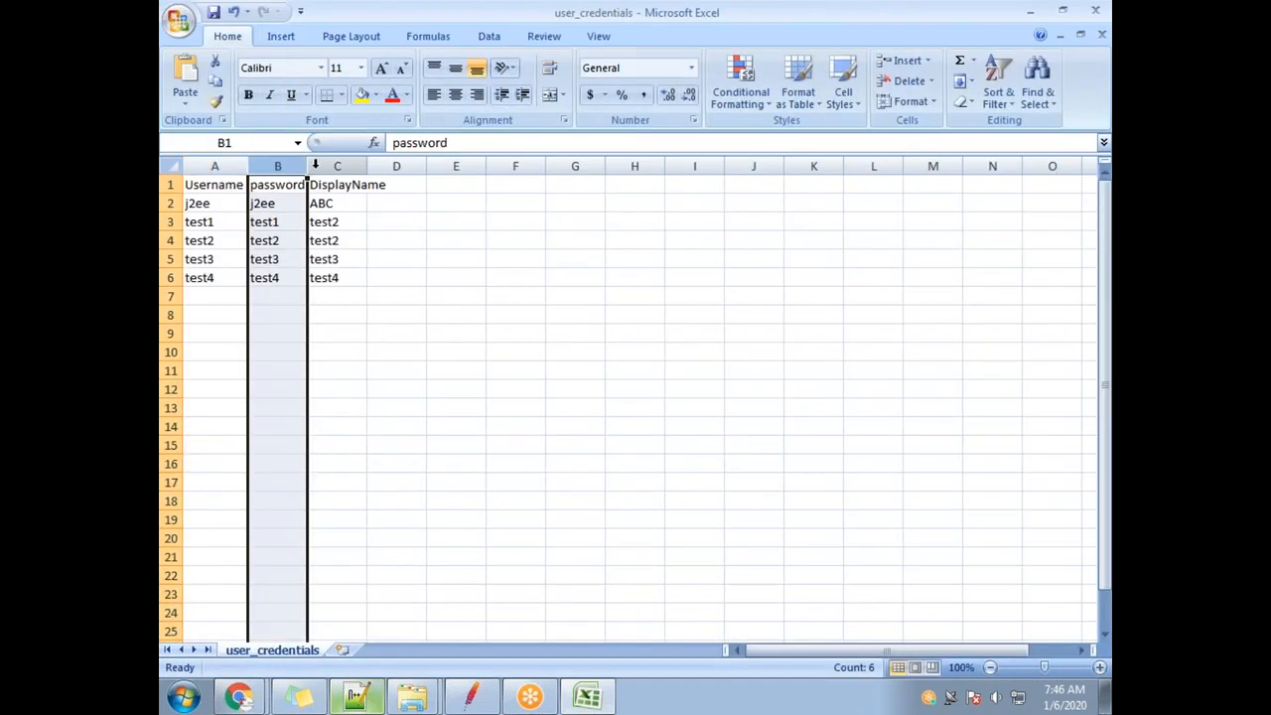
double_click(309, 166)
double_click(368, 165)
Fill the username, password and display name columns down with test5 and test6.
left_click_drag(213, 205, 224, 251)
left_click_drag(281, 204, 342, 258)
left_click(212, 280)
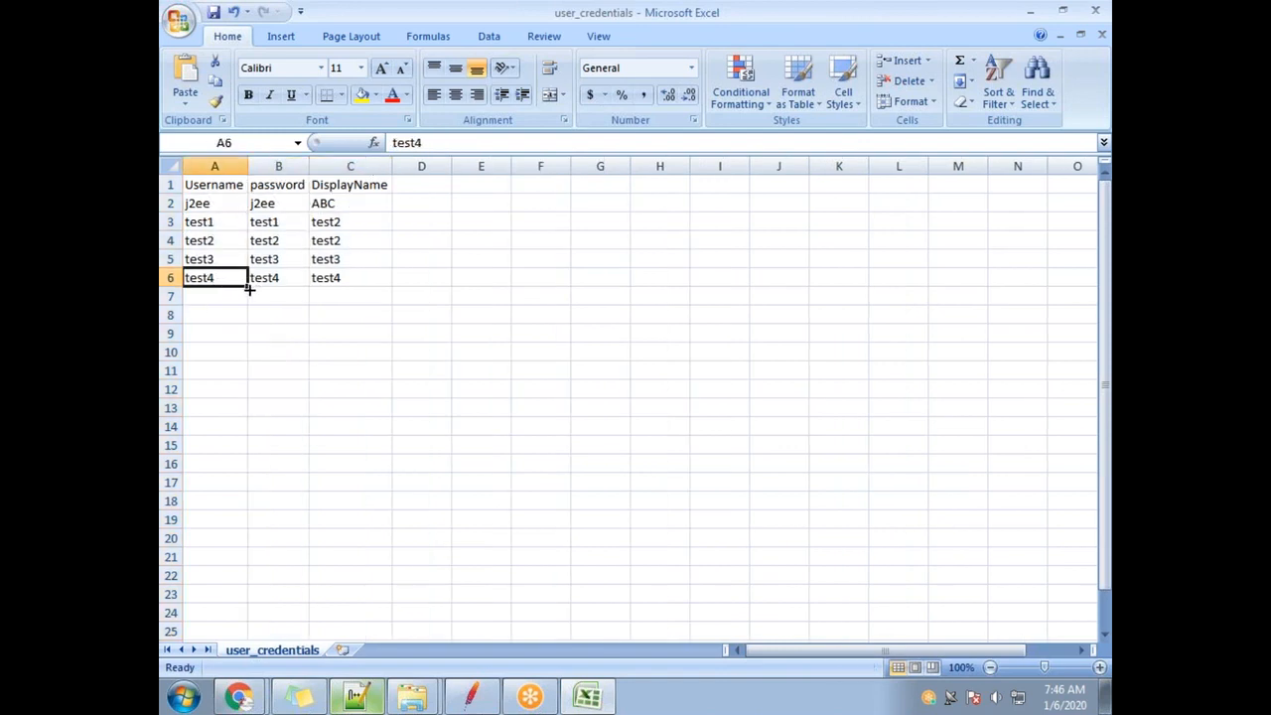
left_click_drag(249, 288, 255, 332)
left_click(298, 279)
left_click_drag(311, 285, 313, 322)
left_click(355, 279)
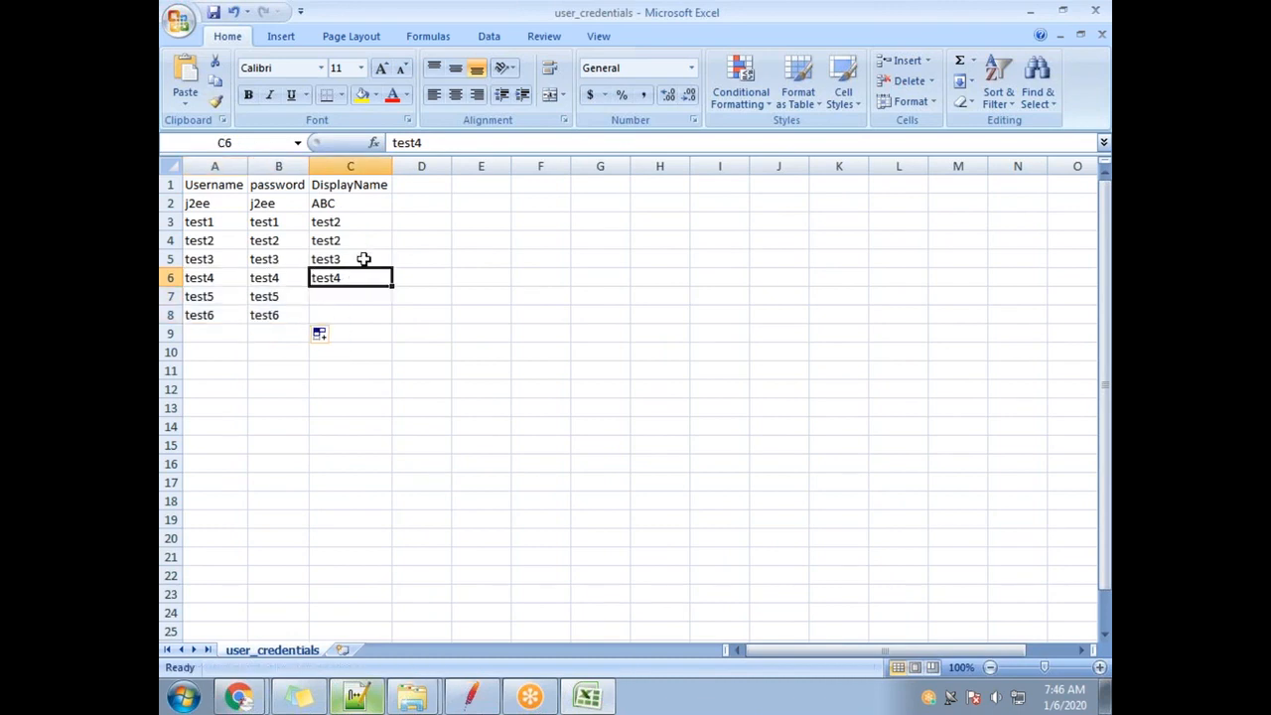
left_click_drag(392, 286, 397, 317)
left_click_drag(329, 207, 350, 296)
Drag the A2:C4 block toward C3:E5, cancel replacing the cells, and open the Start menu.
left_click_drag(199, 202, 357, 245)
left_click_drag(222, 200, 350, 219)
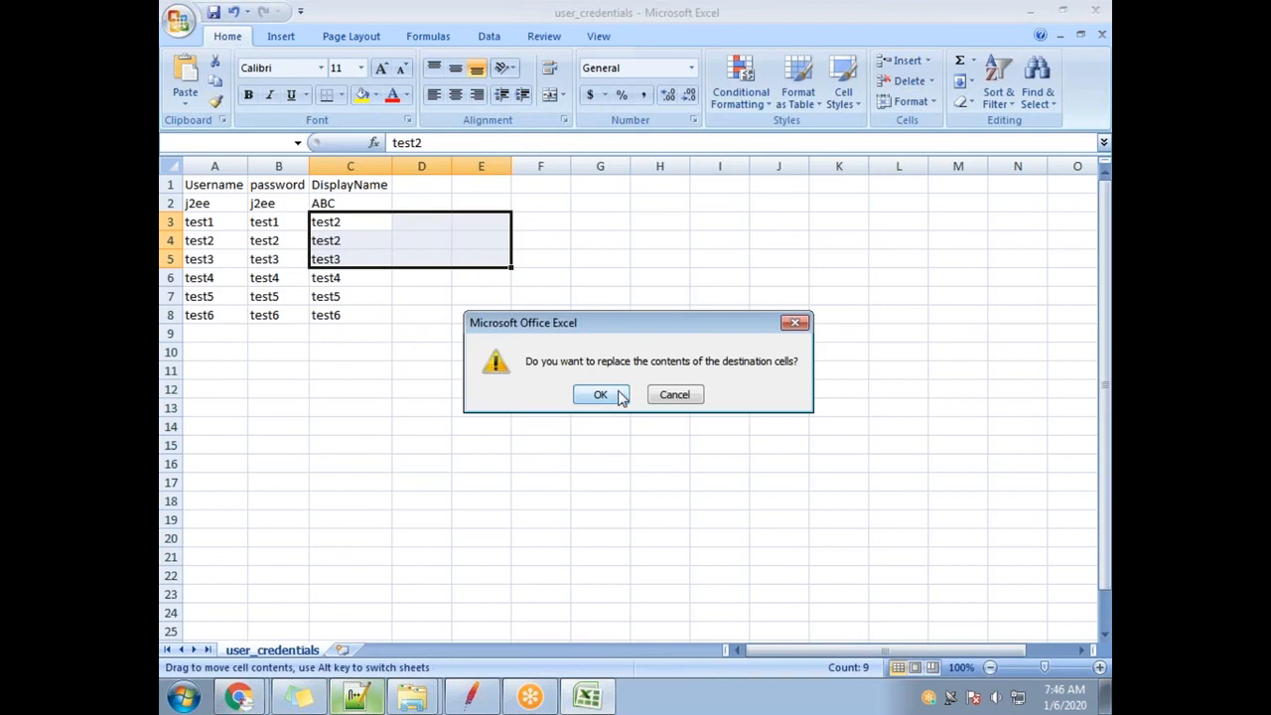
key("Escape")
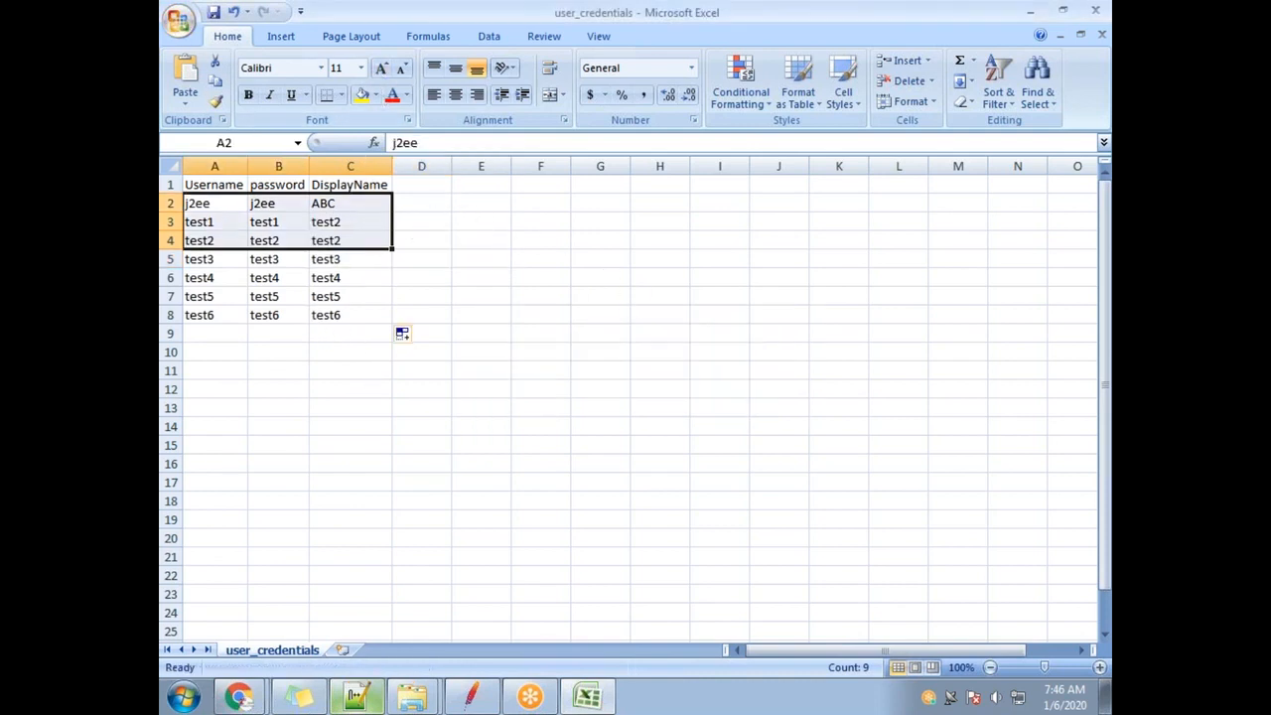
left_click(183, 697)
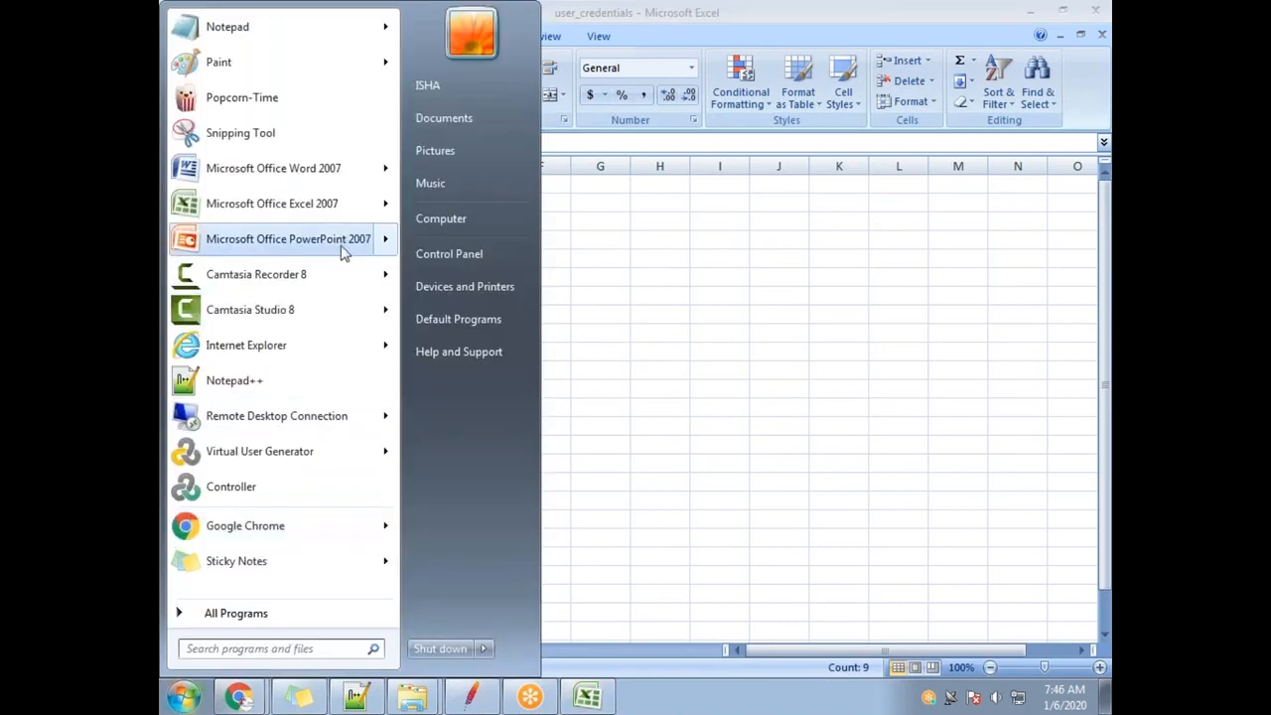
Start a new Excel 2007 workbook and enter Username in A1, fixing the typo.
left_click(335, 206)
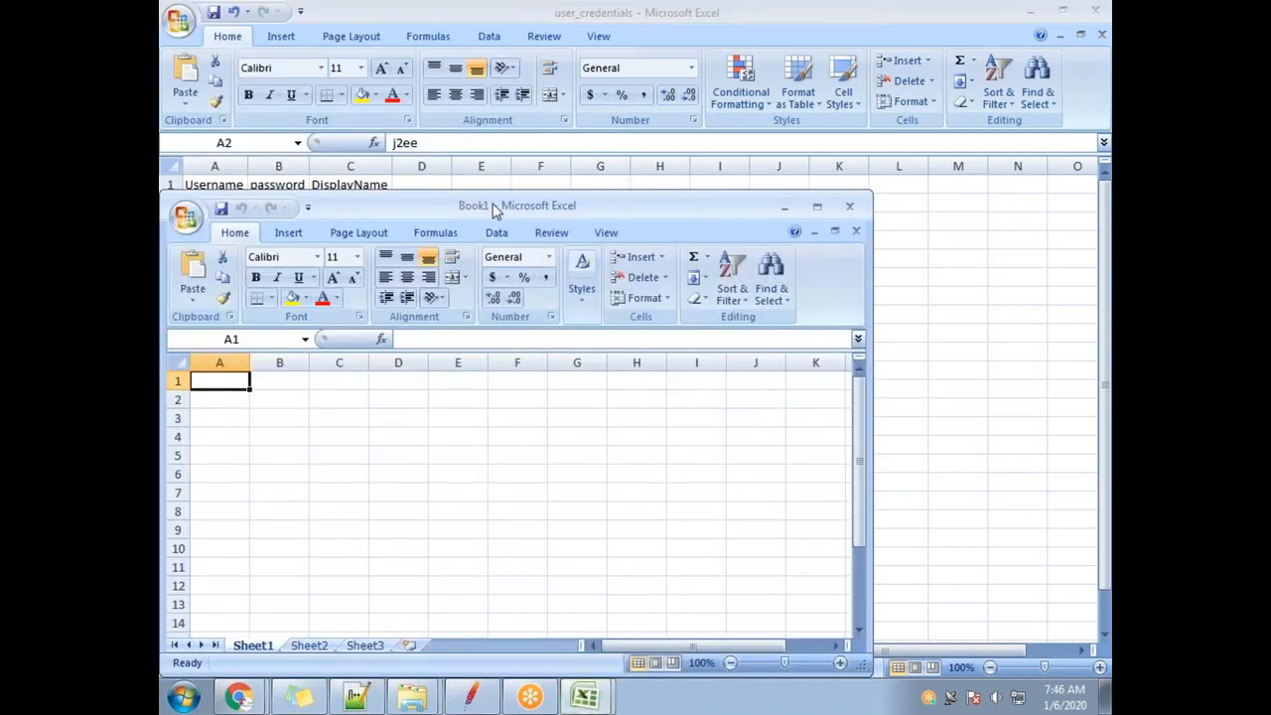
double_click(494, 206)
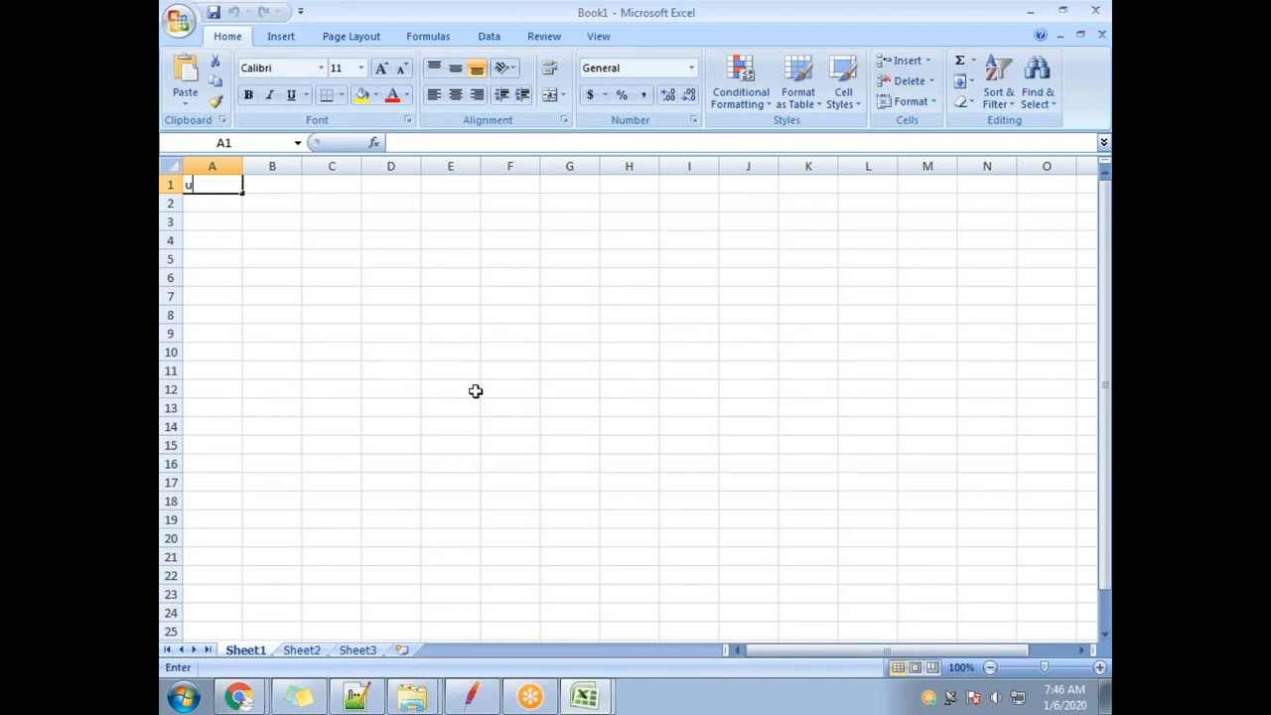
type("usernma")
key("Return")
key("Up")
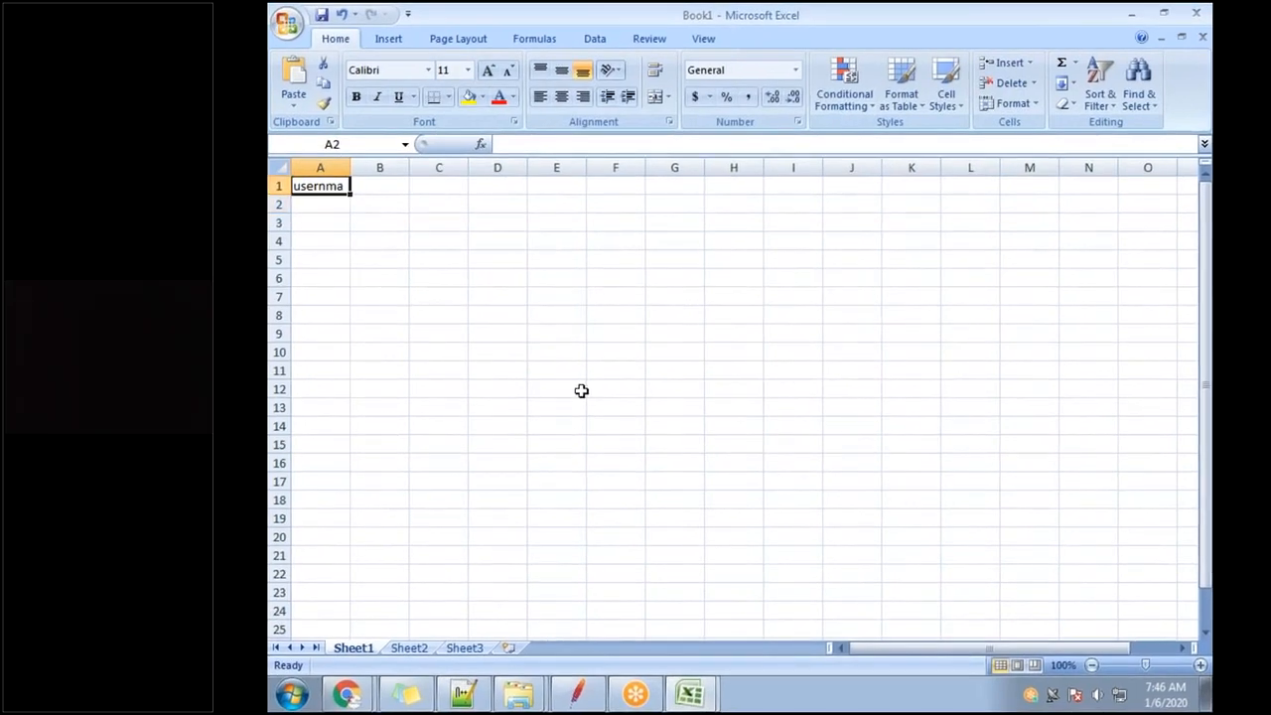
type("Username")
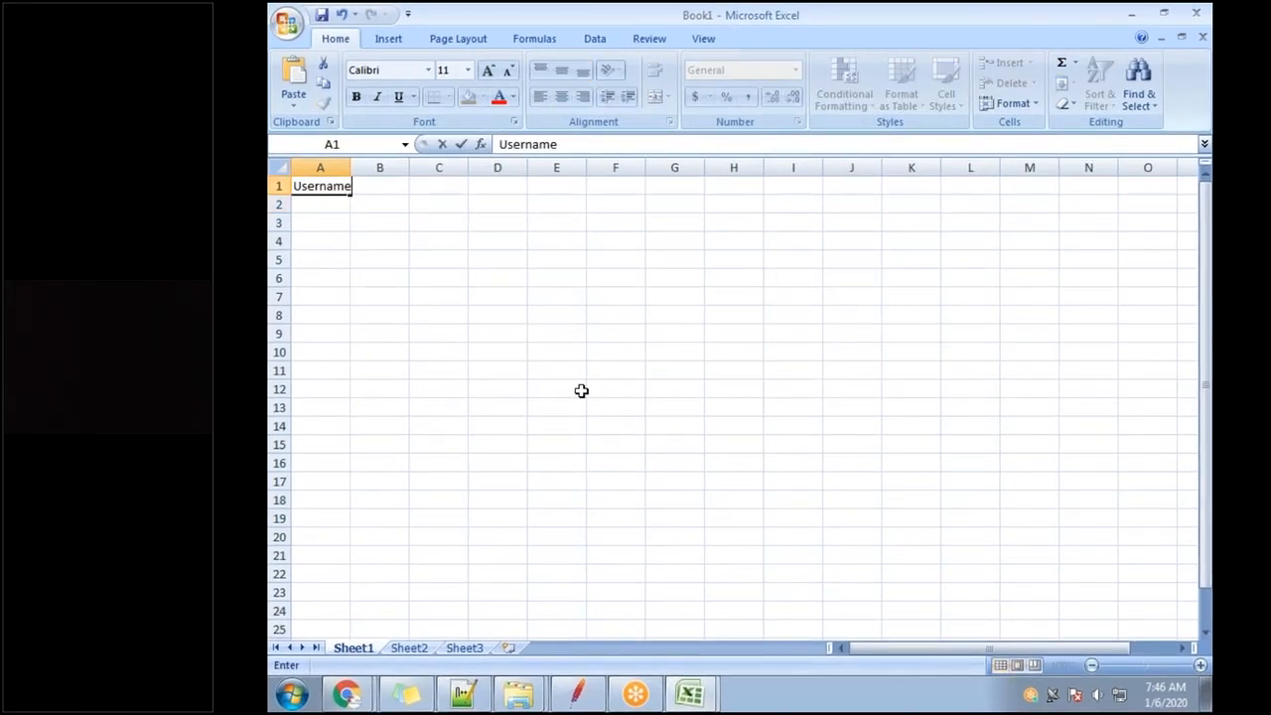
key("Return")
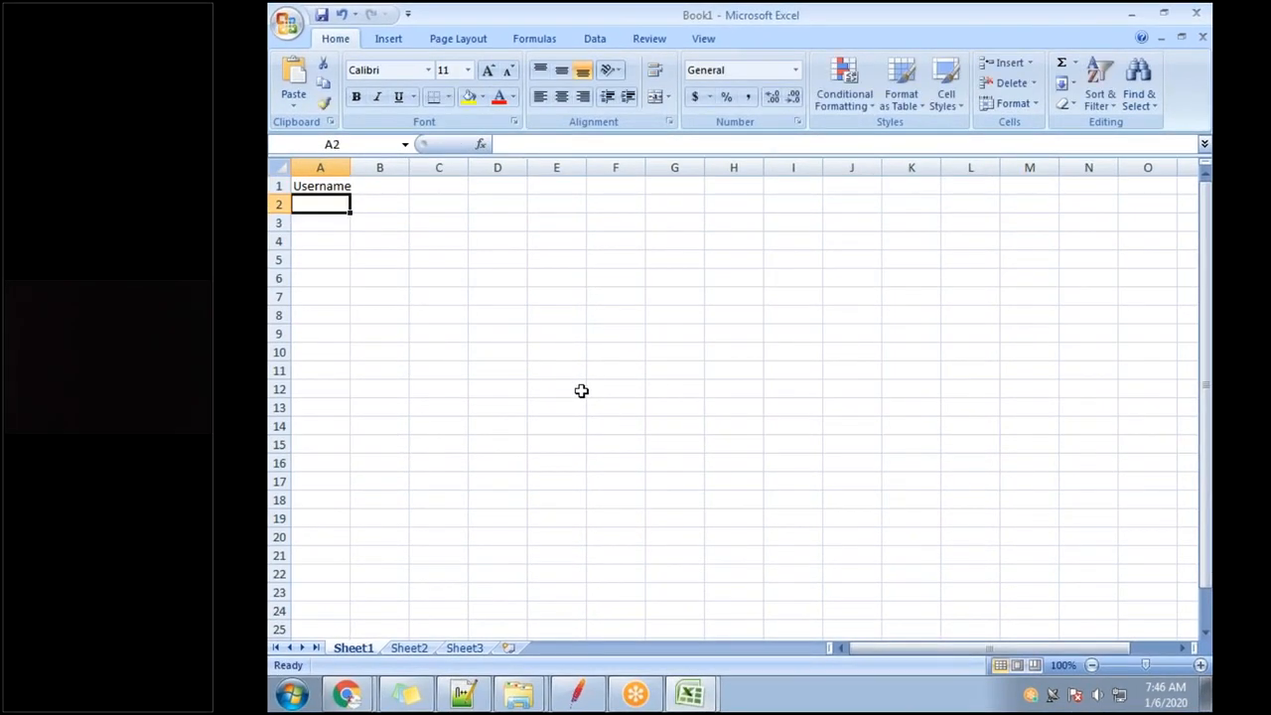
Enter password in B1 and test1 in A2, then begin the B2 password.
key("Up")
key("Right")
type("pa")
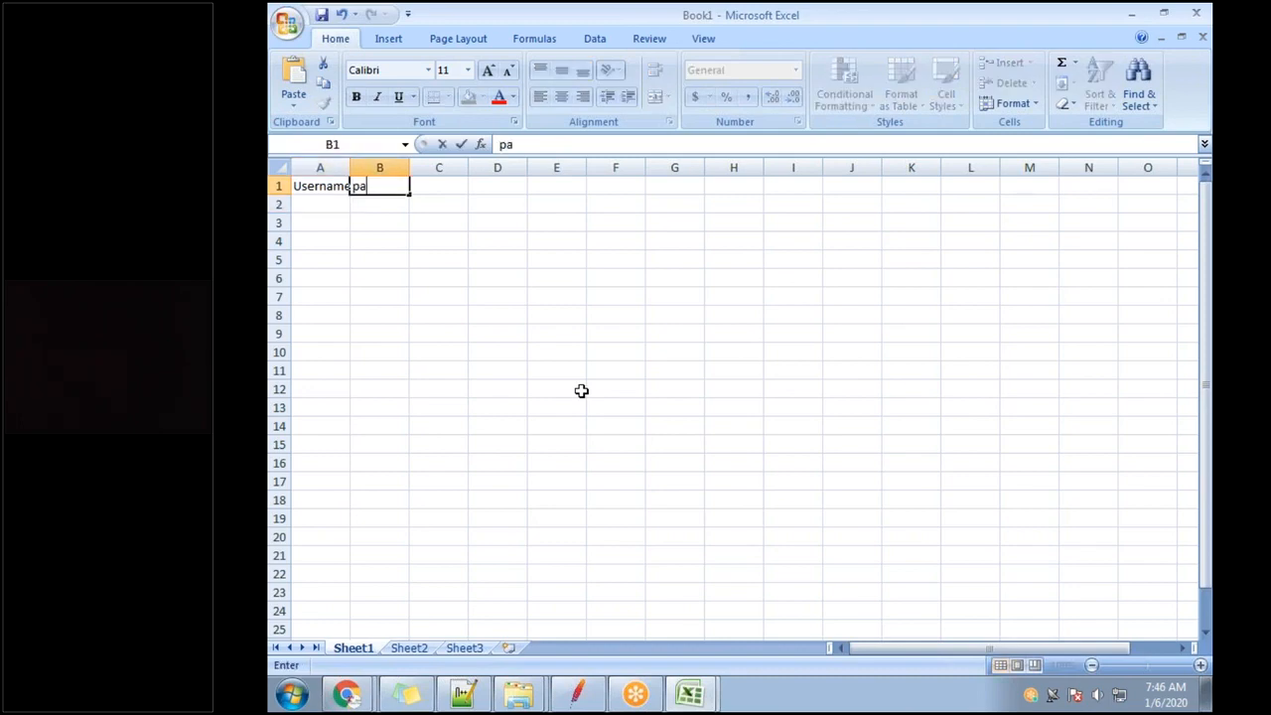
type("ssword")
key("Return")
key("Left")
type("test")
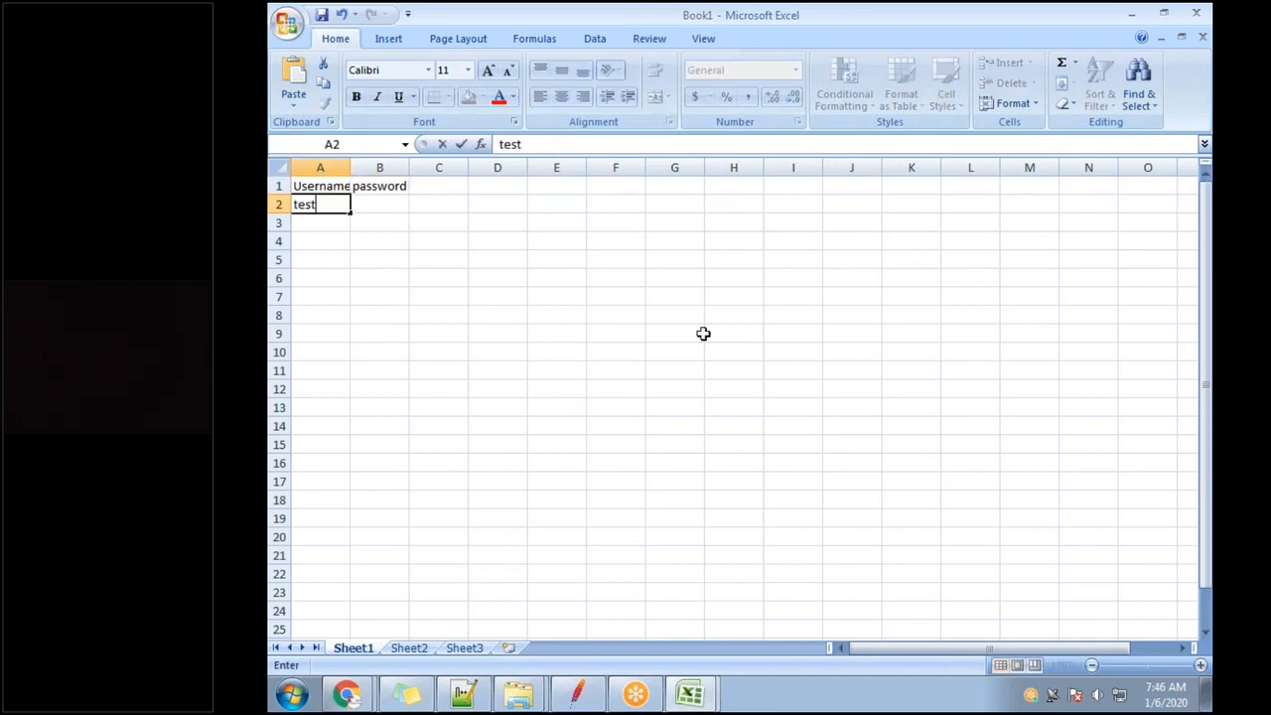
type("1")
key("ctrl+Return")
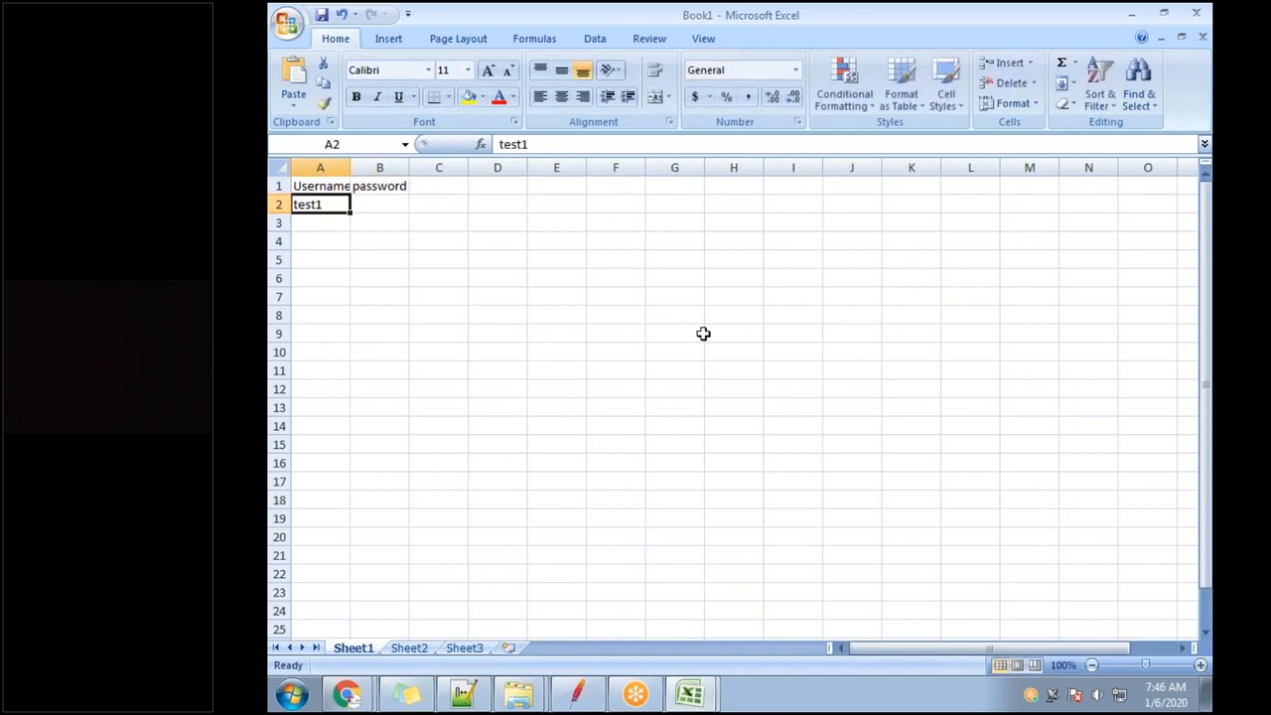
key("Right")
type("tes")
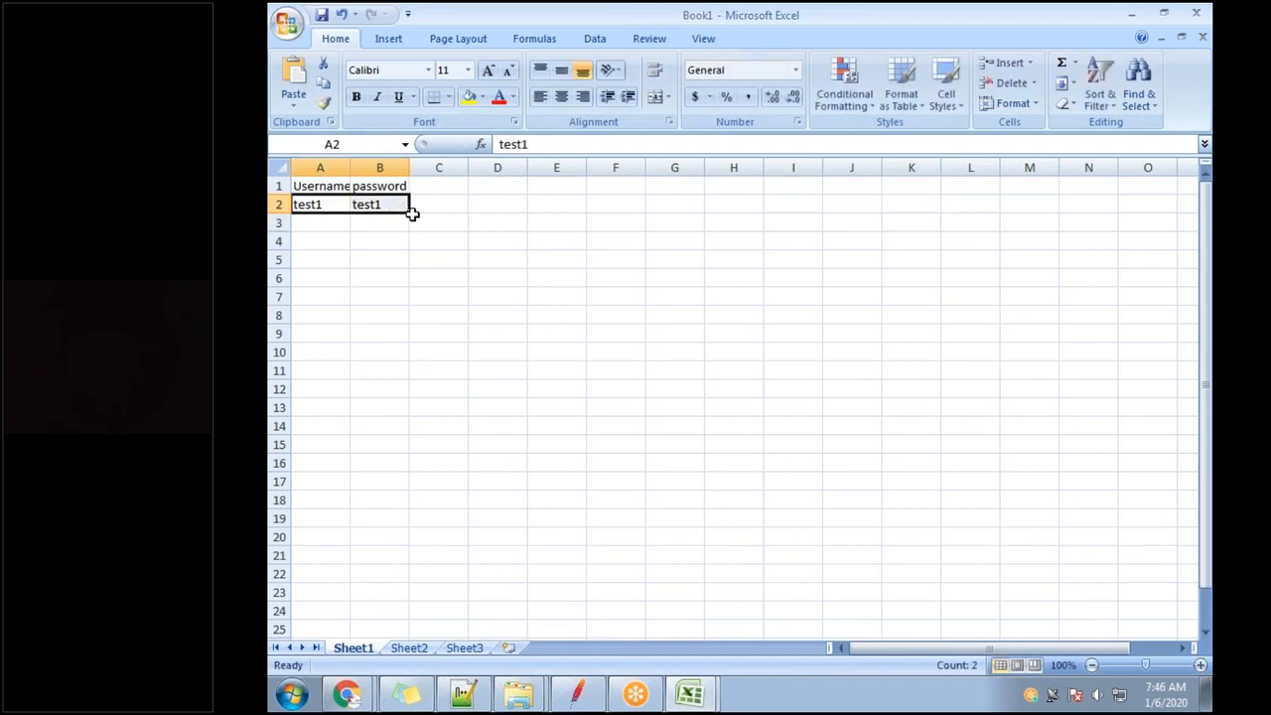
Fill the username and password columns with rows test1 through test7.
left_click(414, 218)
left_click_drag(346, 204, 412, 327)
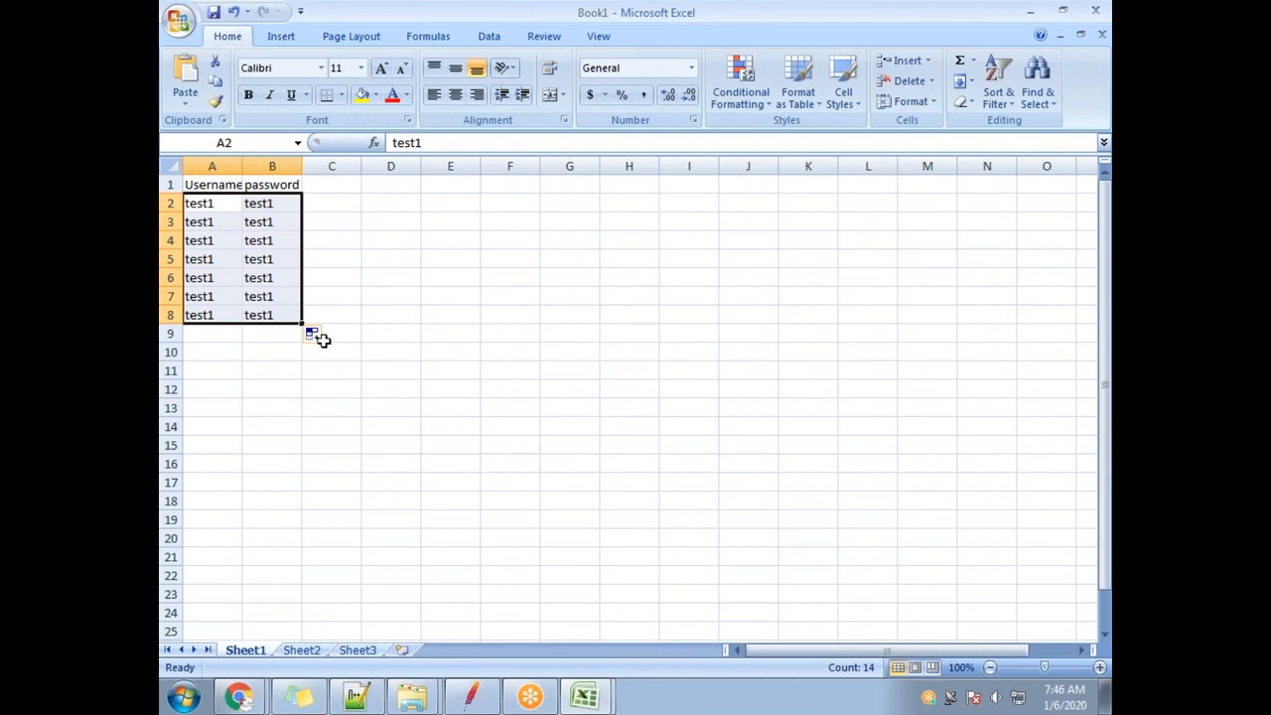
left_click(316, 335)
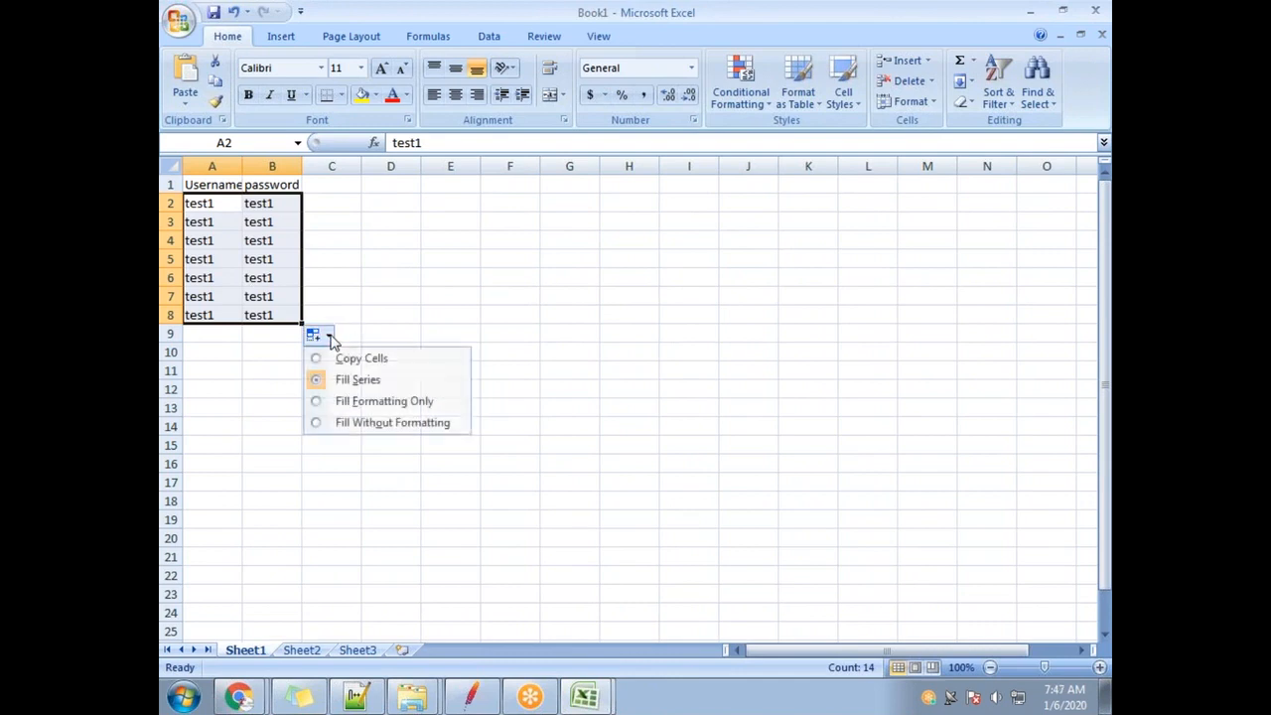
left_click(359, 380)
left_click(227, 220)
left_click_drag(228, 223, 285, 328)
key("Delete")
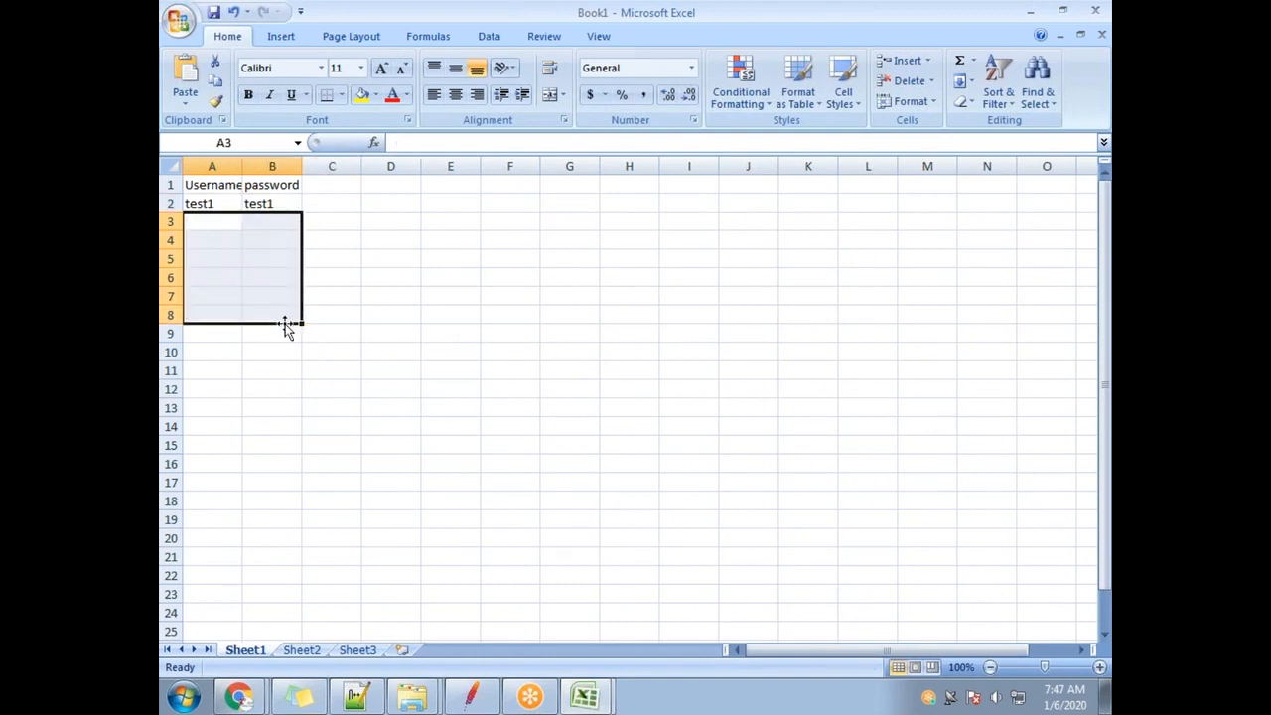
type("test2")
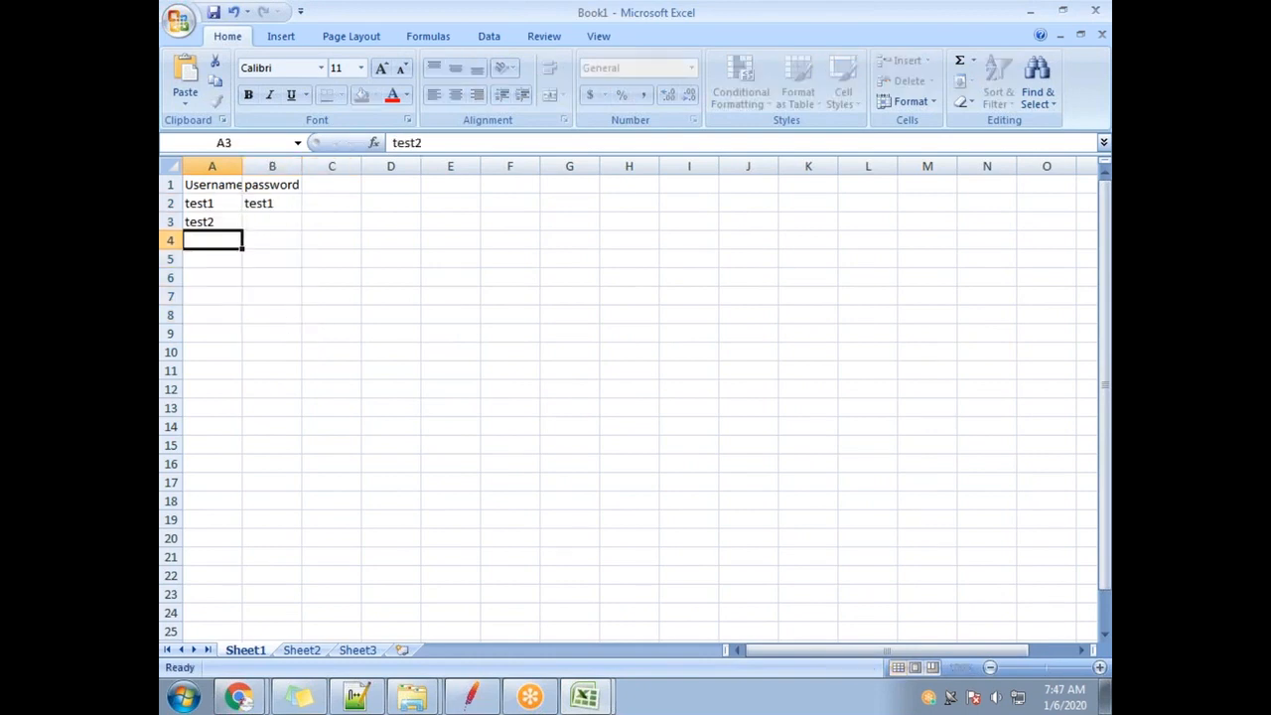
key("Tab")
type("test2")
key("Return")
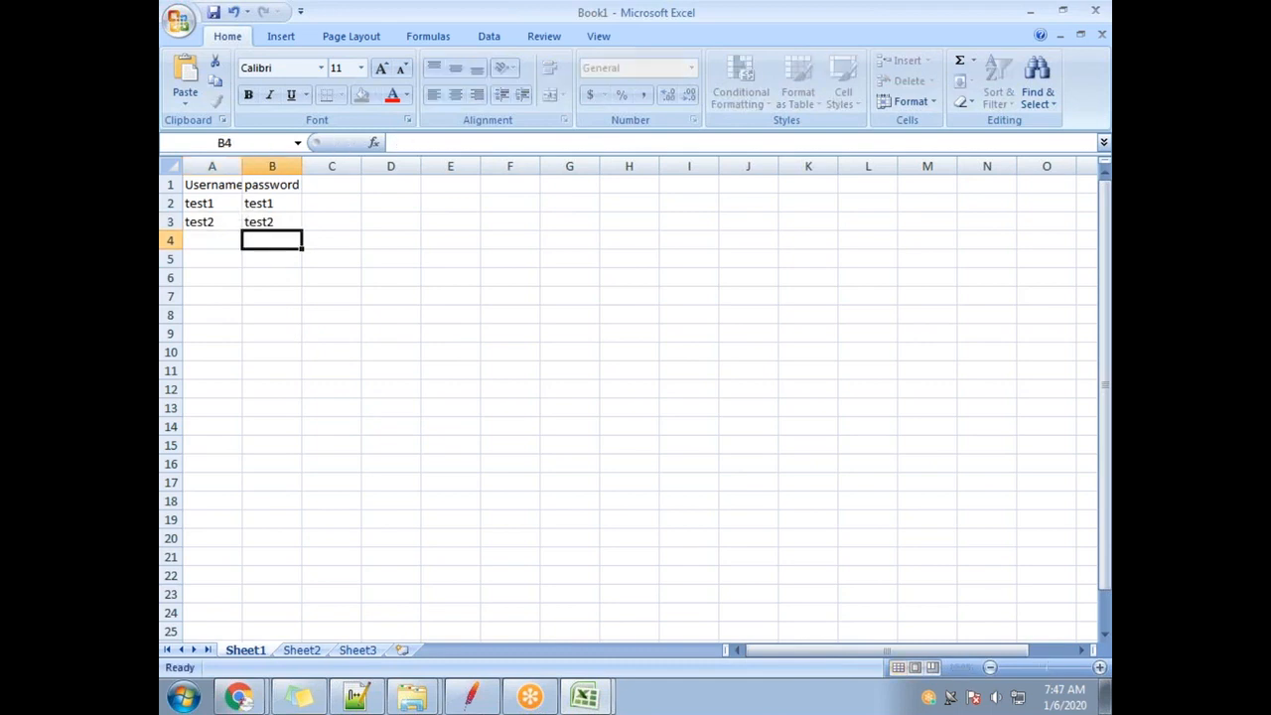
left_click_drag(221, 207, 305, 330)
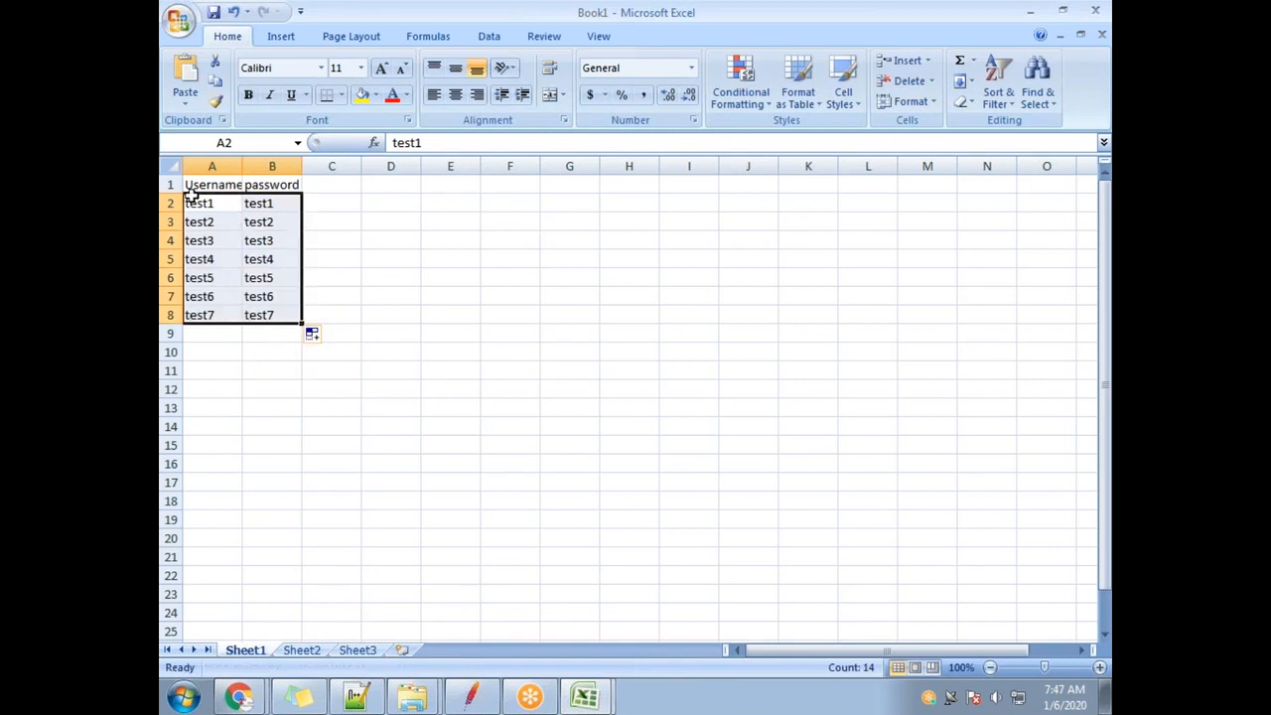
left_click(395, 223)
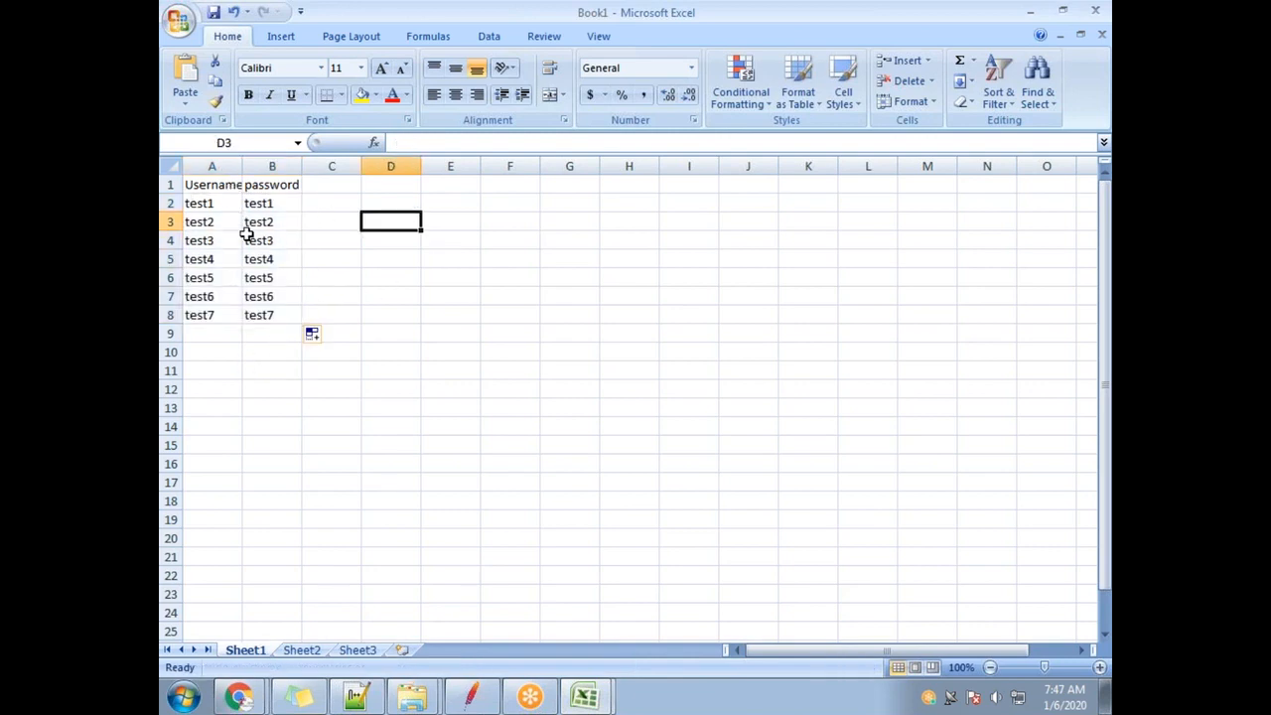
Save the sheet to the Desktop as user_Cerd in CSV (Comma delimited) format.
left_click(174, 18)
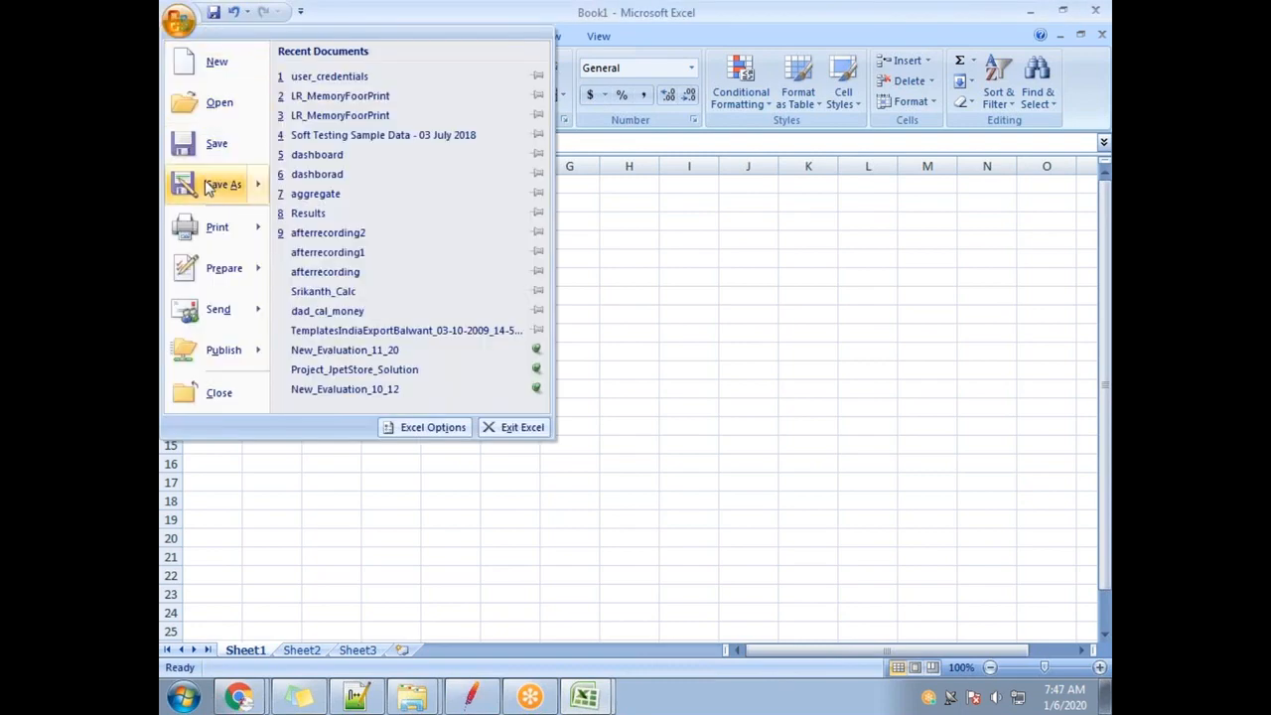
left_click(218, 157)
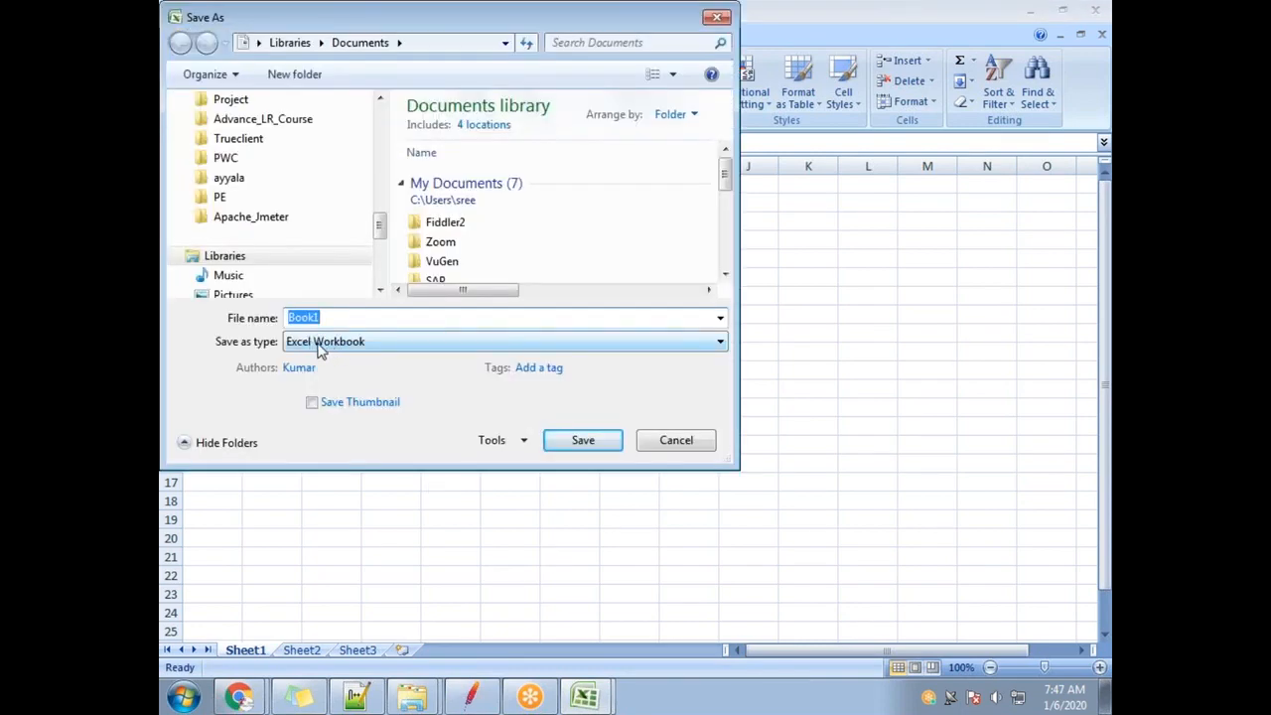
left_click(352, 341)
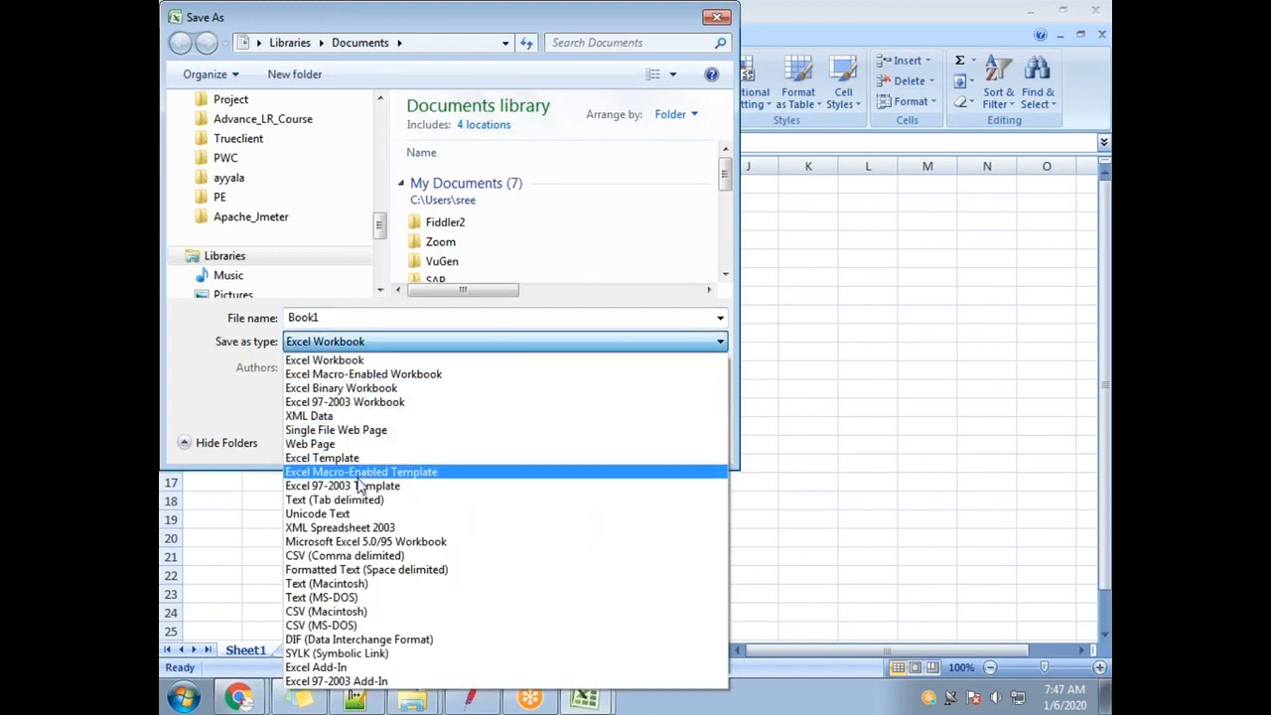
left_click(345, 555)
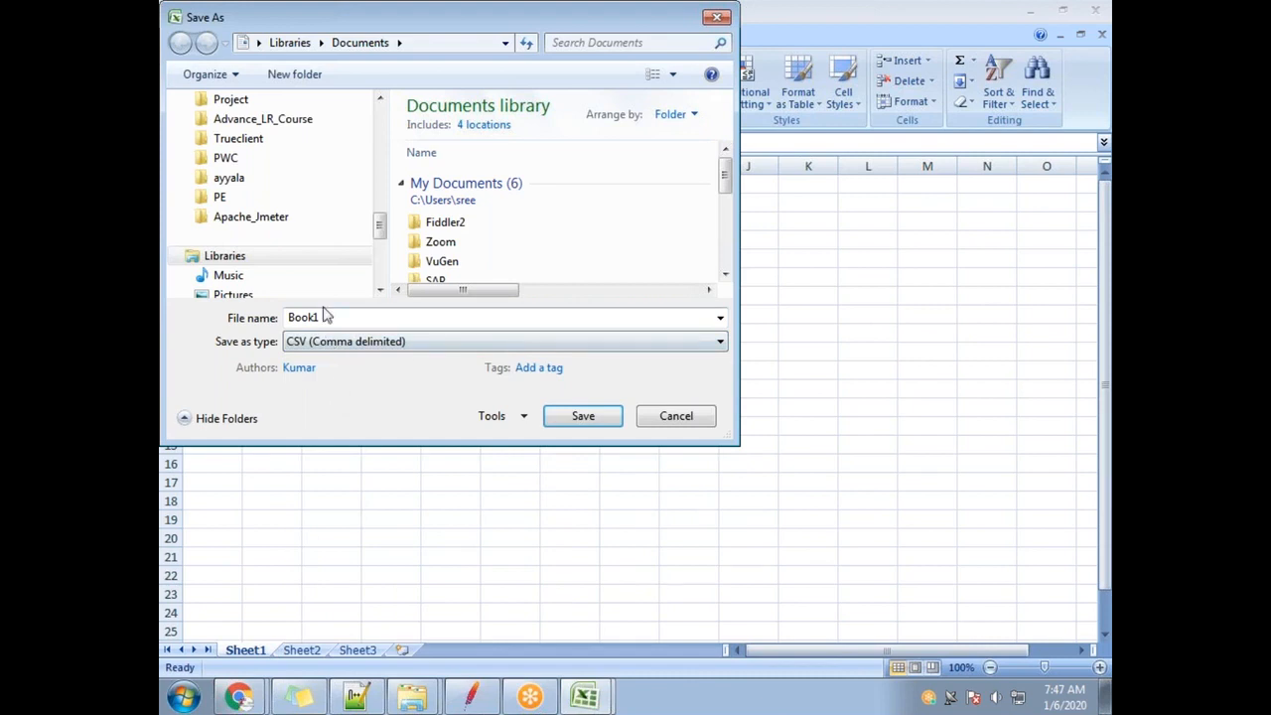
left_click_drag(341, 322, 290, 314)
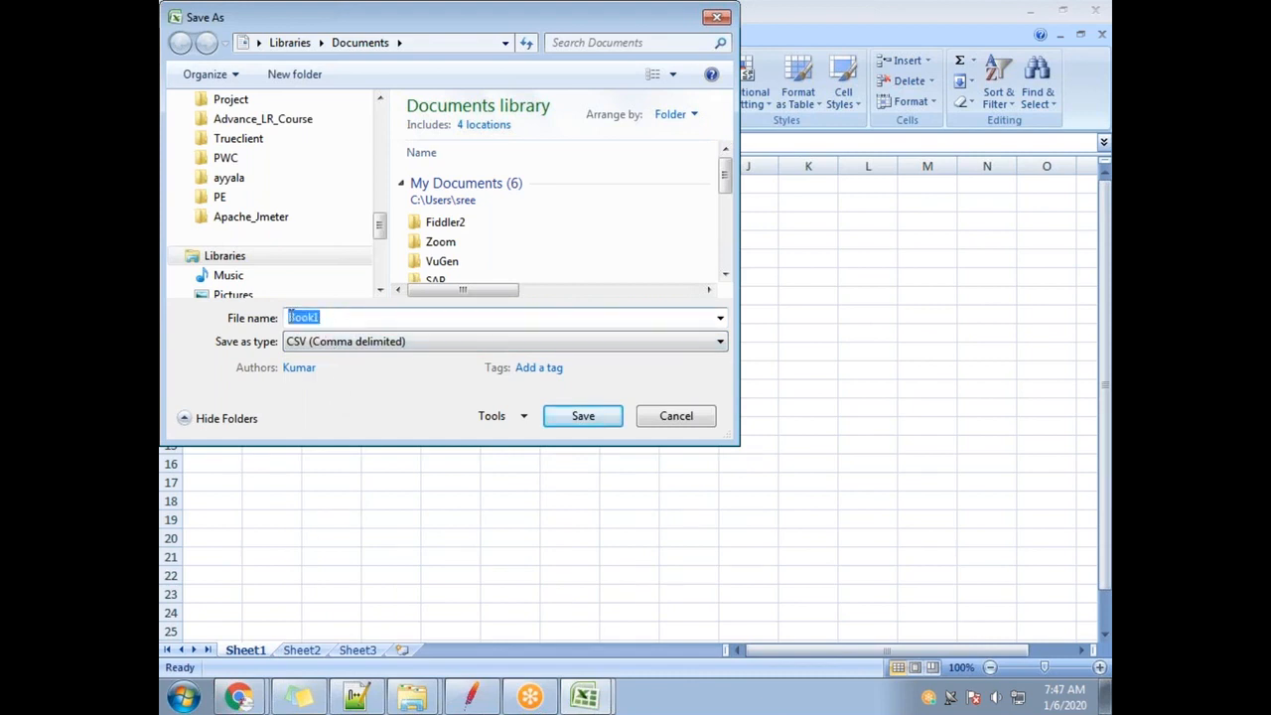
type("use")
scroll(288, 179, "up", 3)
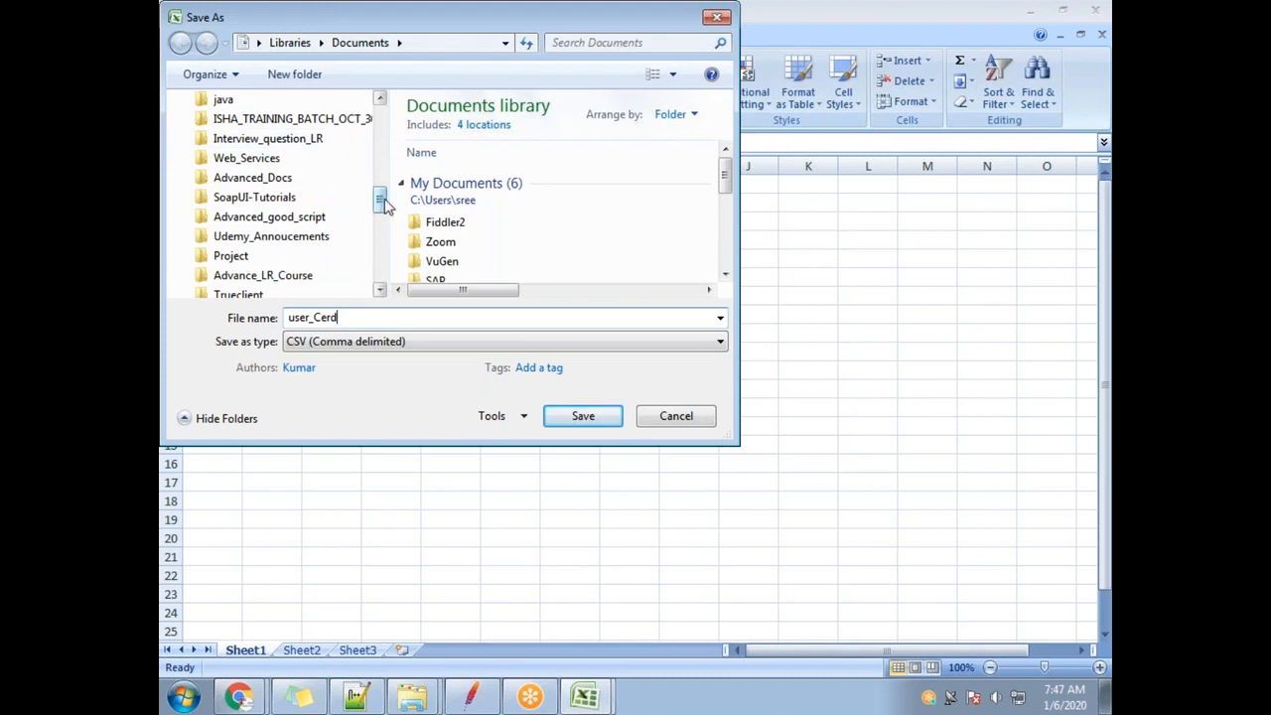
scroll(385, 203, "up", 10)
left_click(248, 186)
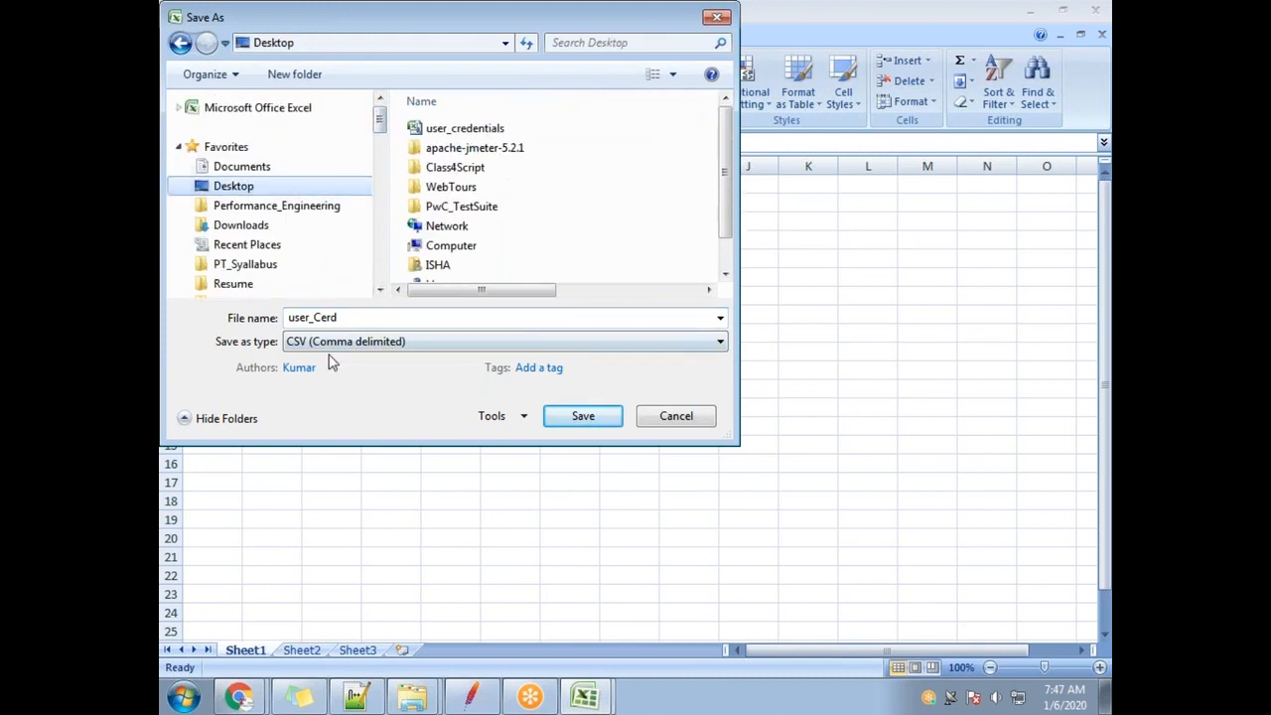
left_click(600, 417)
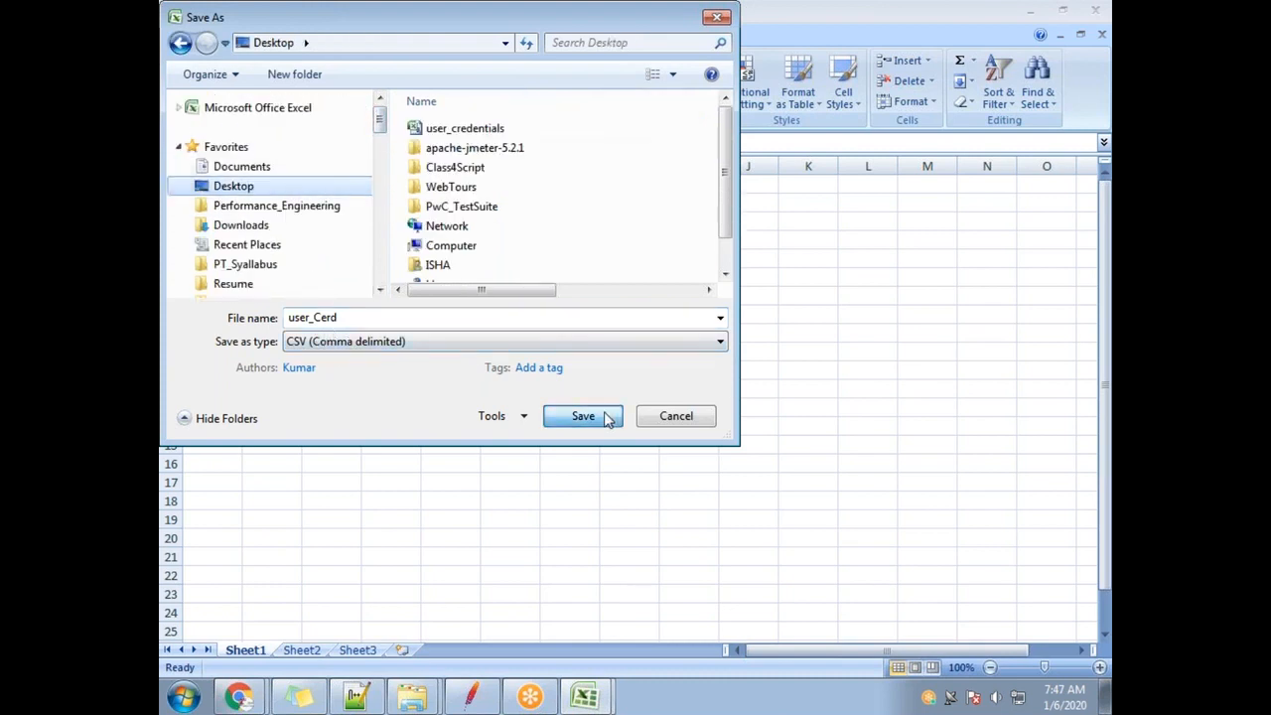
left_click(594, 417)
left_click(557, 417)
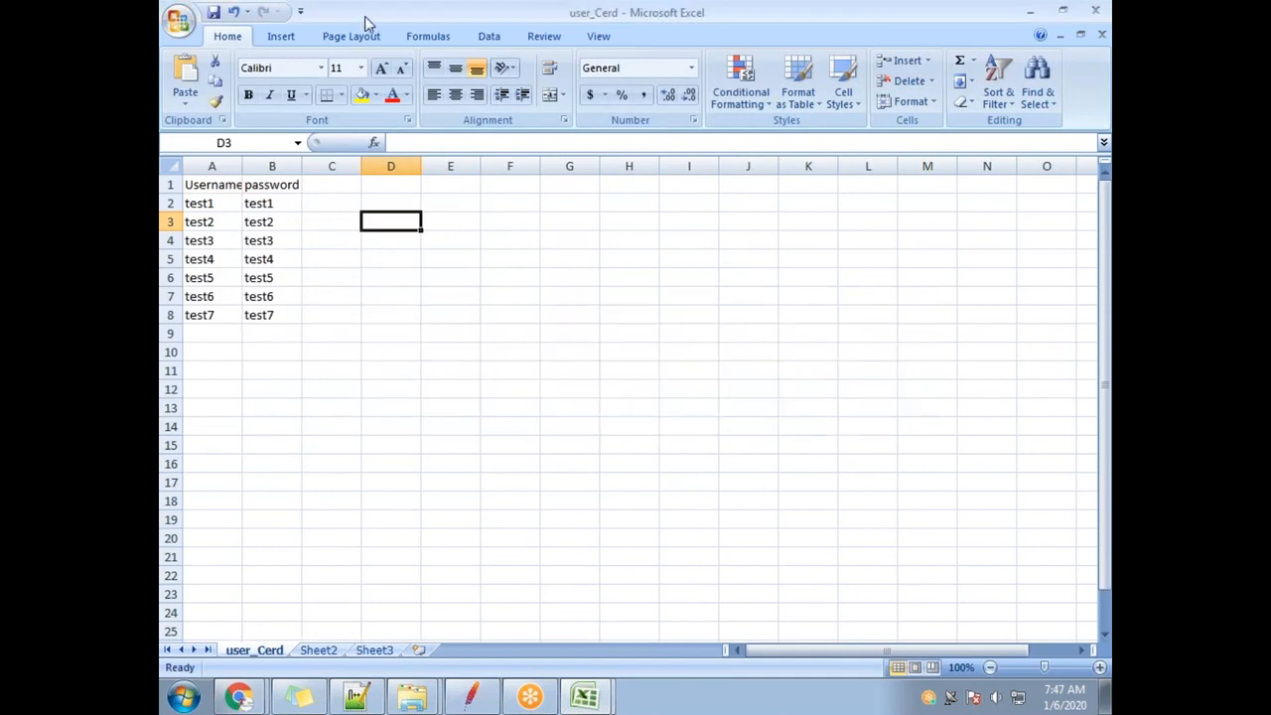
Close the user_Cerd and user_credentials workbooks without saving changes.
double_click(365, 16)
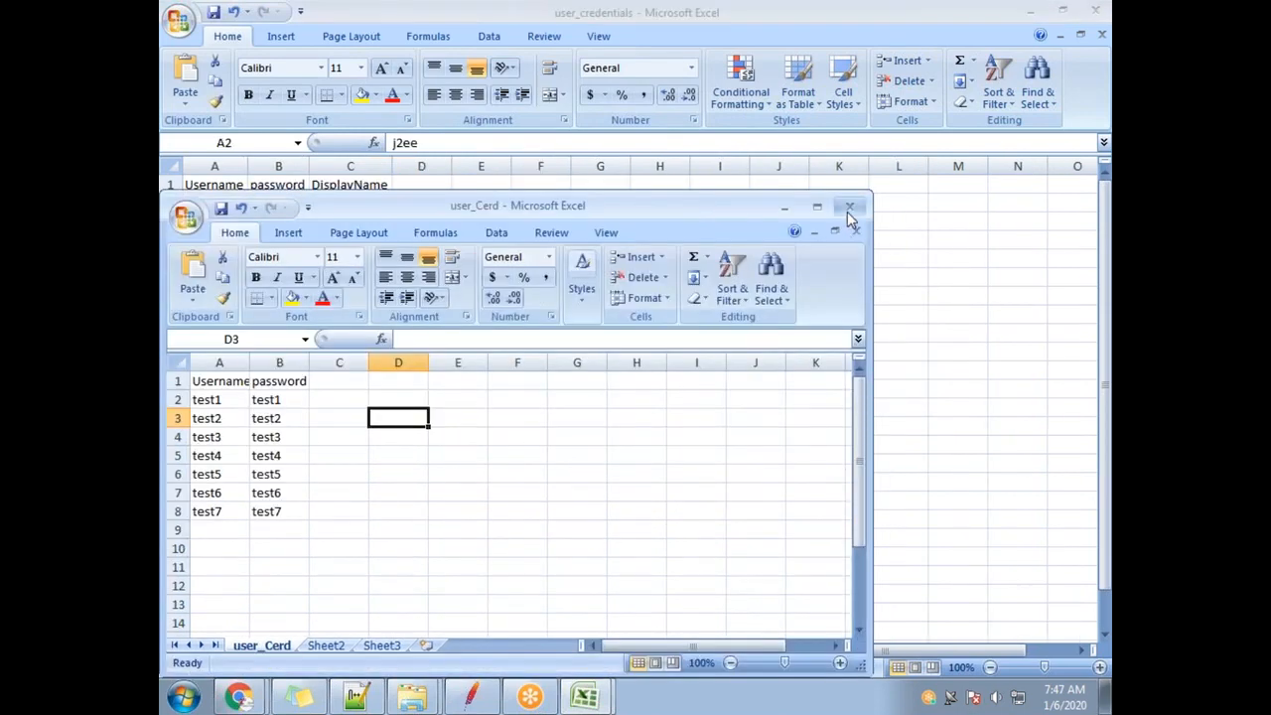
left_click(849, 206)
left_click(636, 394)
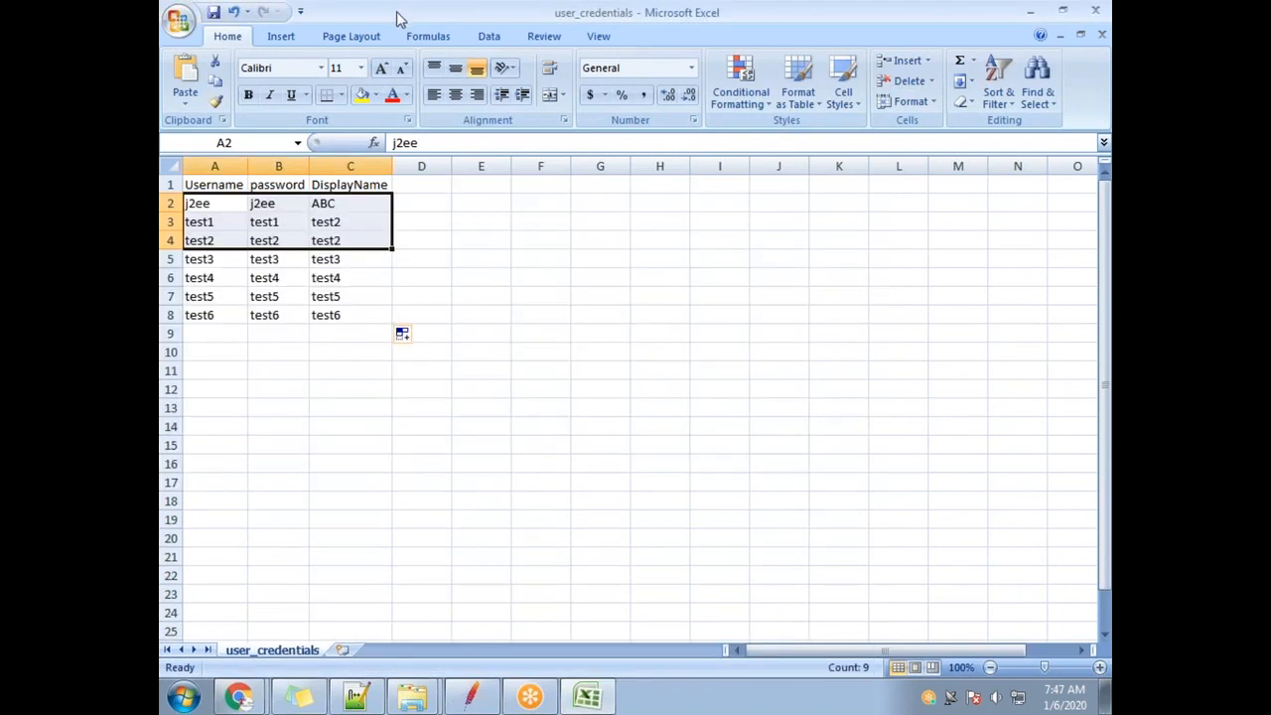
double_click(396, 11)
left_click(849, 205)
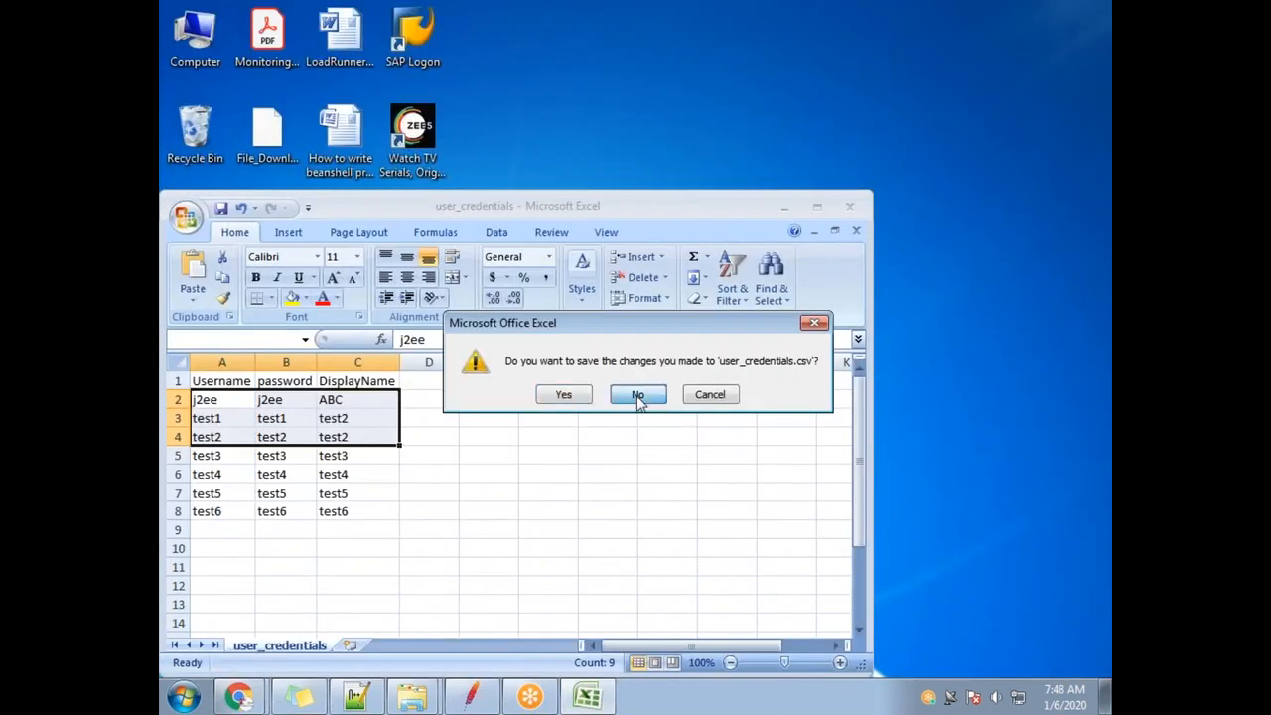
left_click(636, 394)
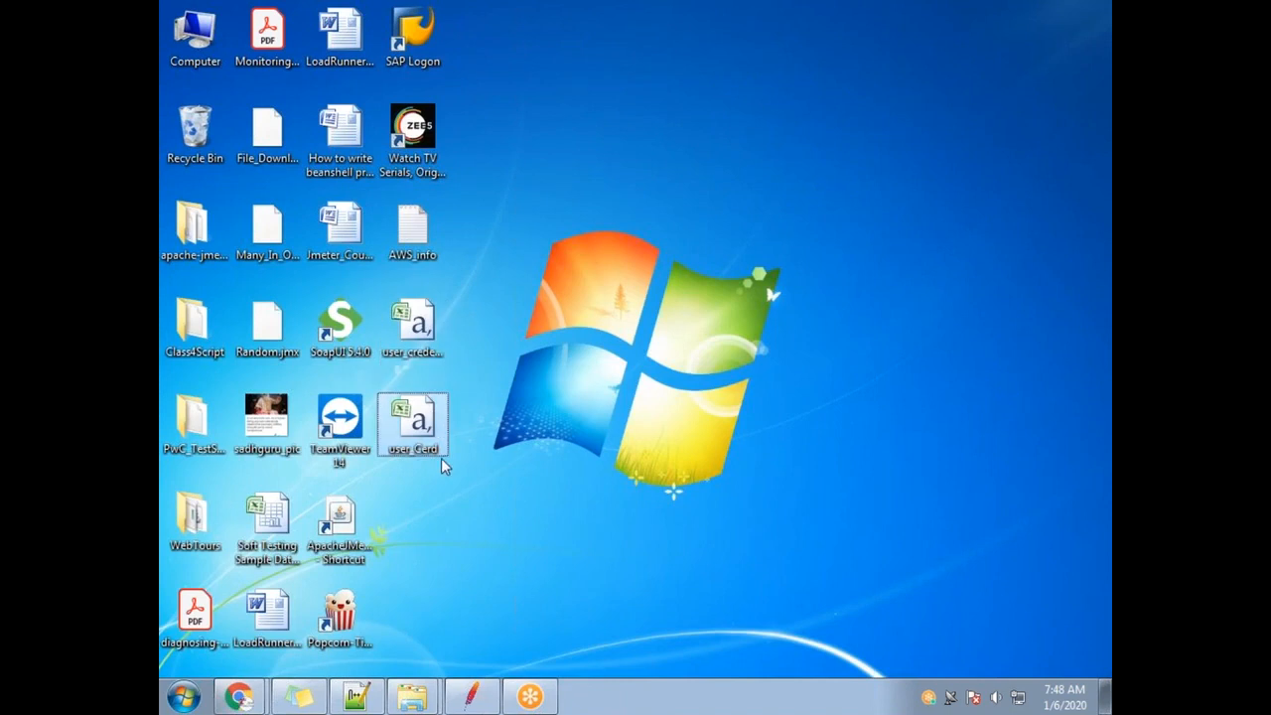
Rename the desktop file user_Cerd to User_Cerd.
left_click(425, 326)
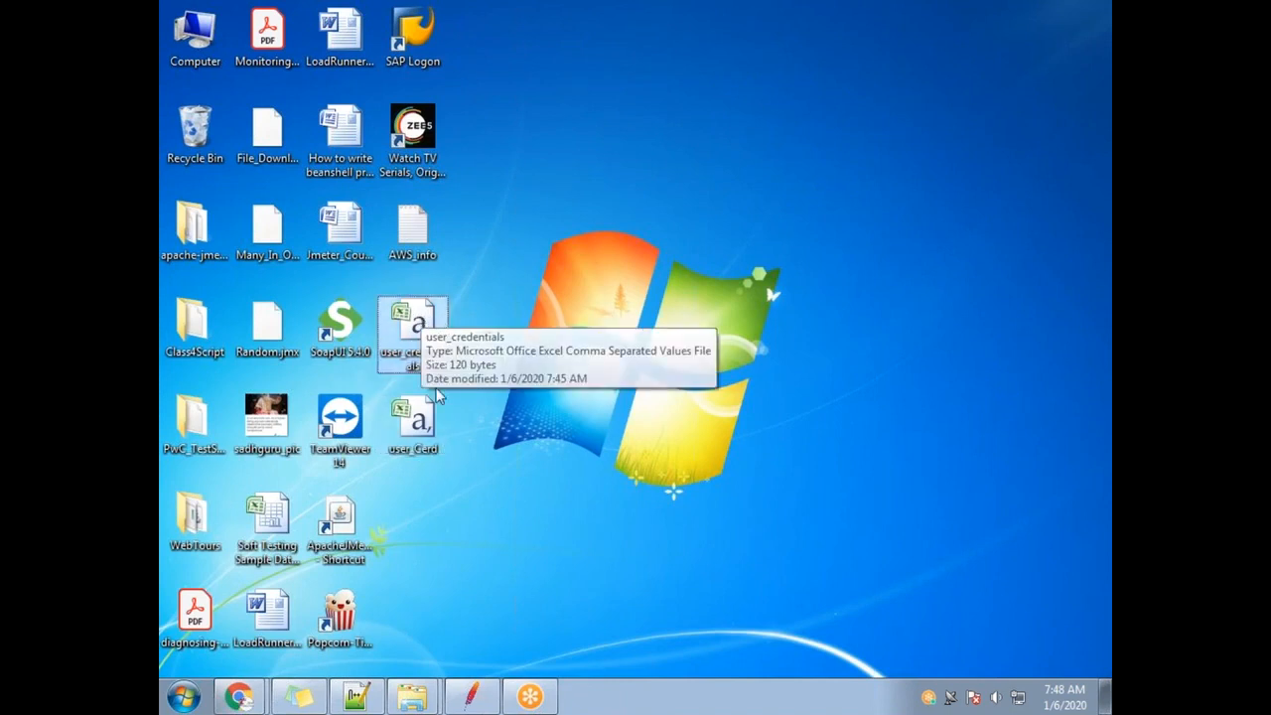
left_click(412, 425)
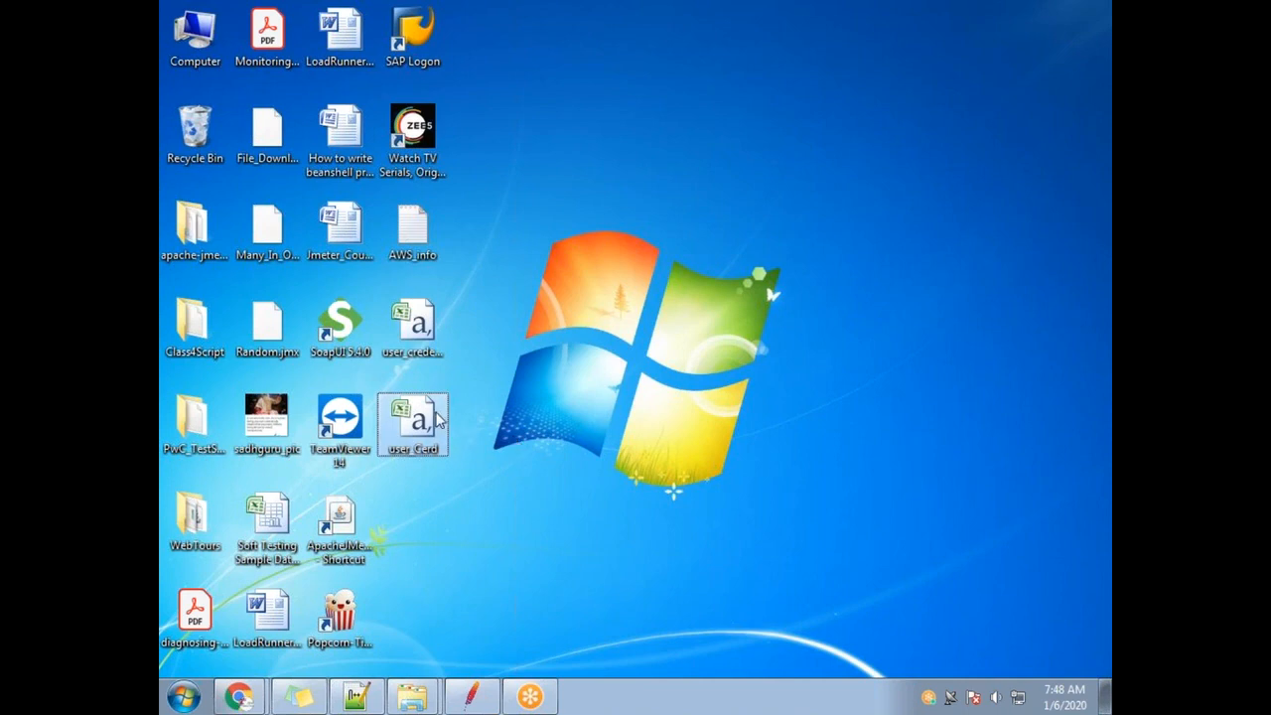
mouse_move(422, 445)
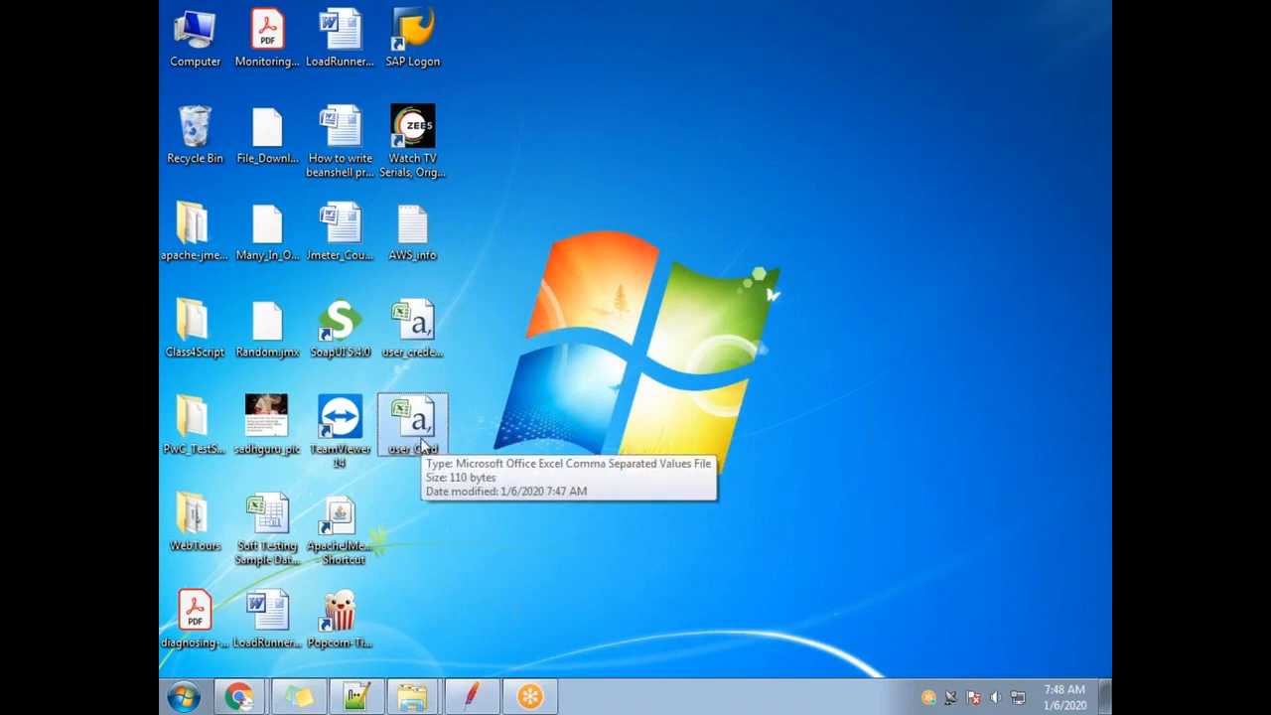
key("F1")
key("alt+F4")
key("F2")
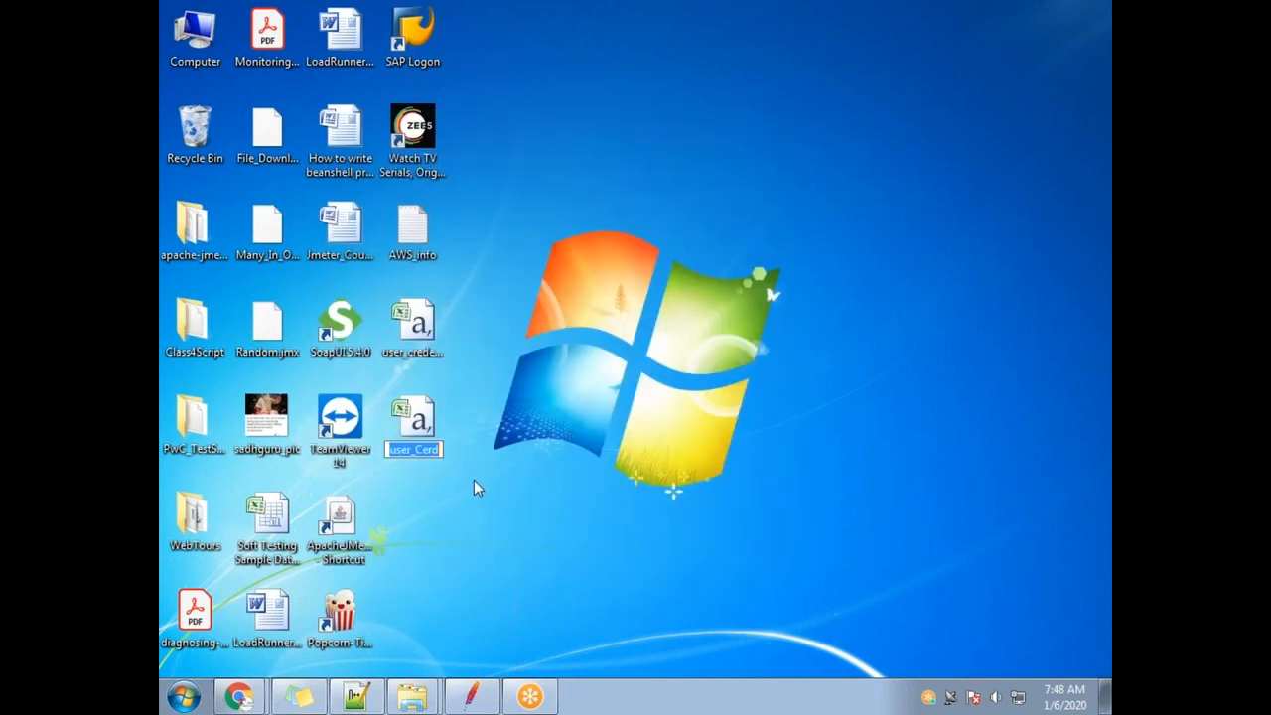
key("Home")
key("Delete")
type("U")
left_click(427, 333)
Compare the User_Cerd and user_credentials files, then bring up the Notepad++ notes.
key("Down")
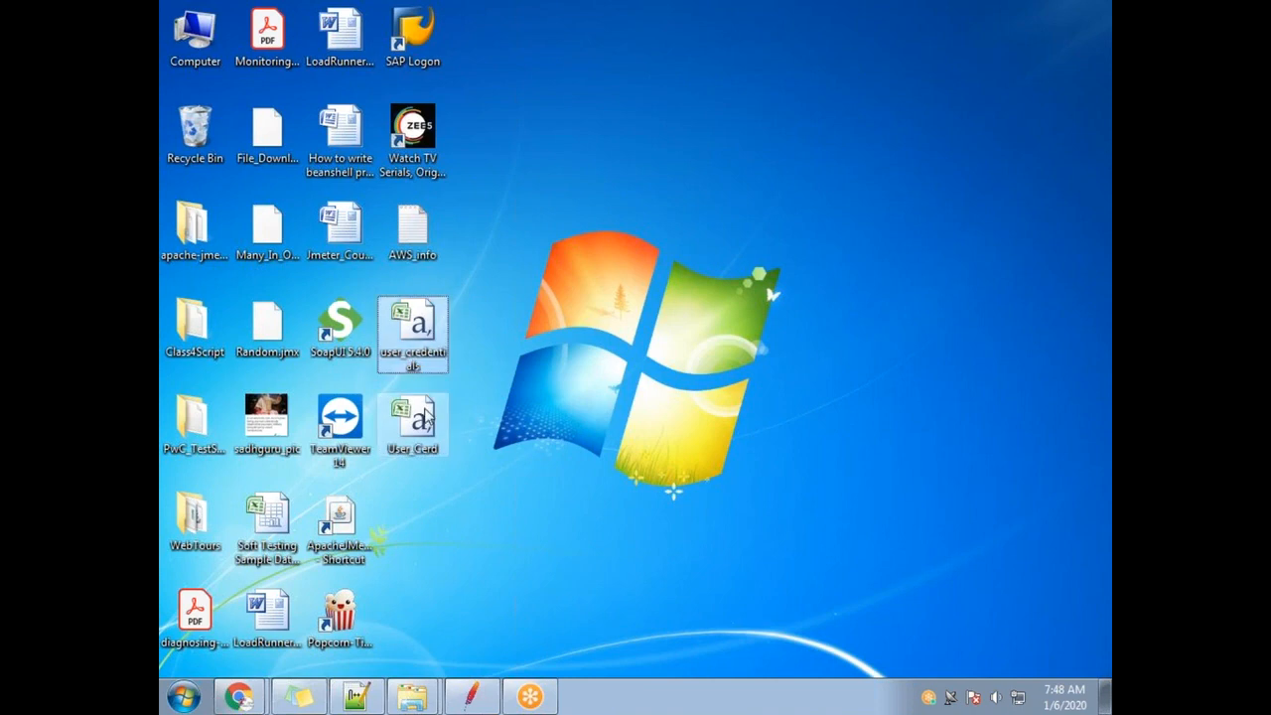
left_click(434, 355)
left_click(437, 445)
left_click(434, 355)
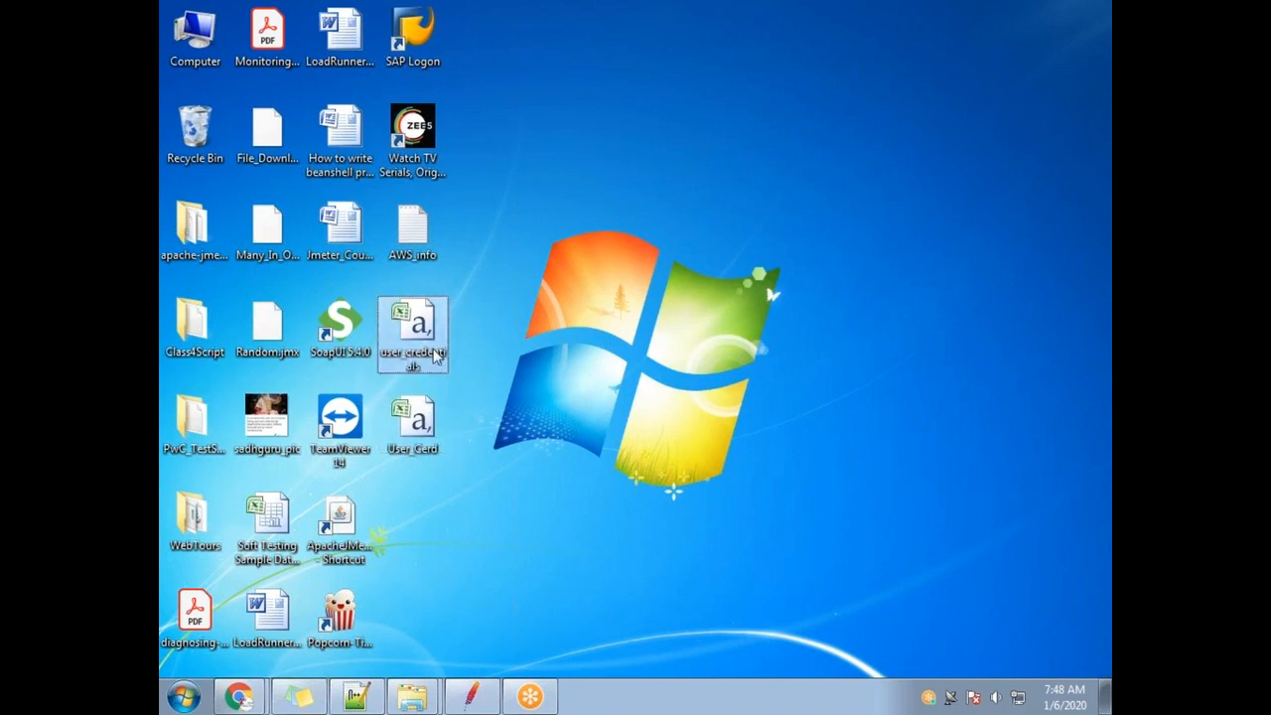
left_click(434, 442)
mouse_move(524, 710)
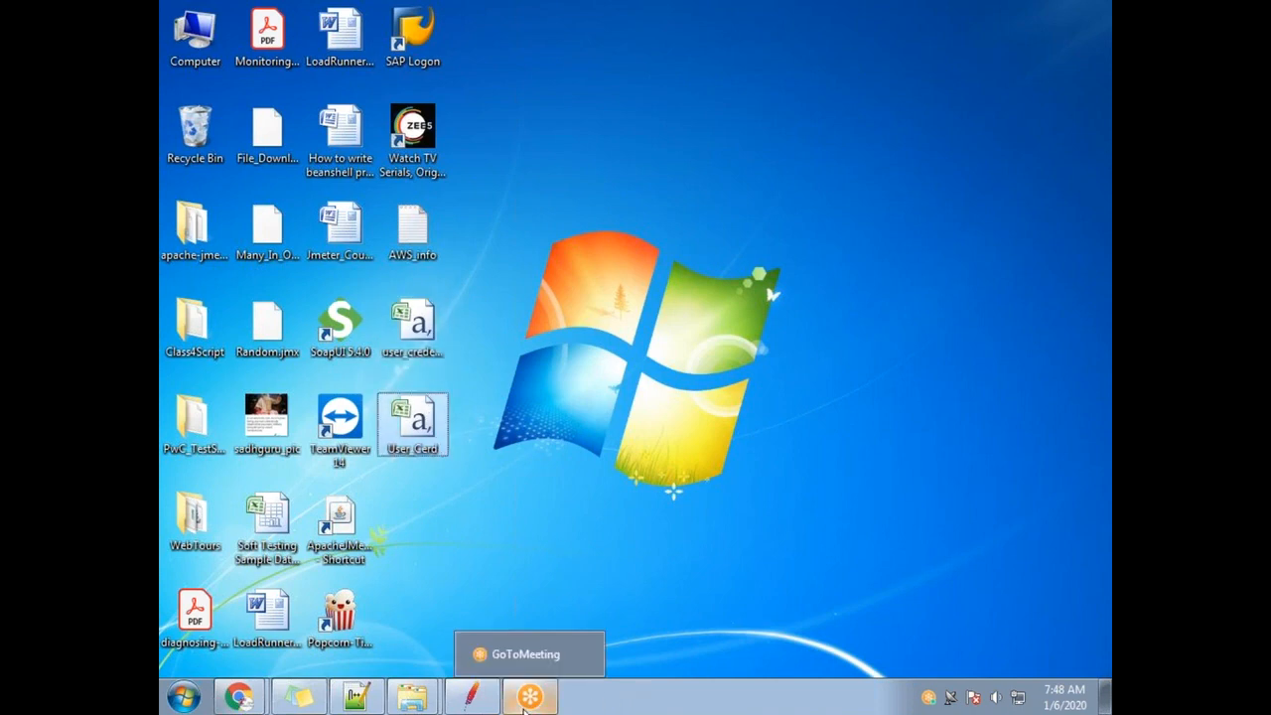
left_click(355, 697)
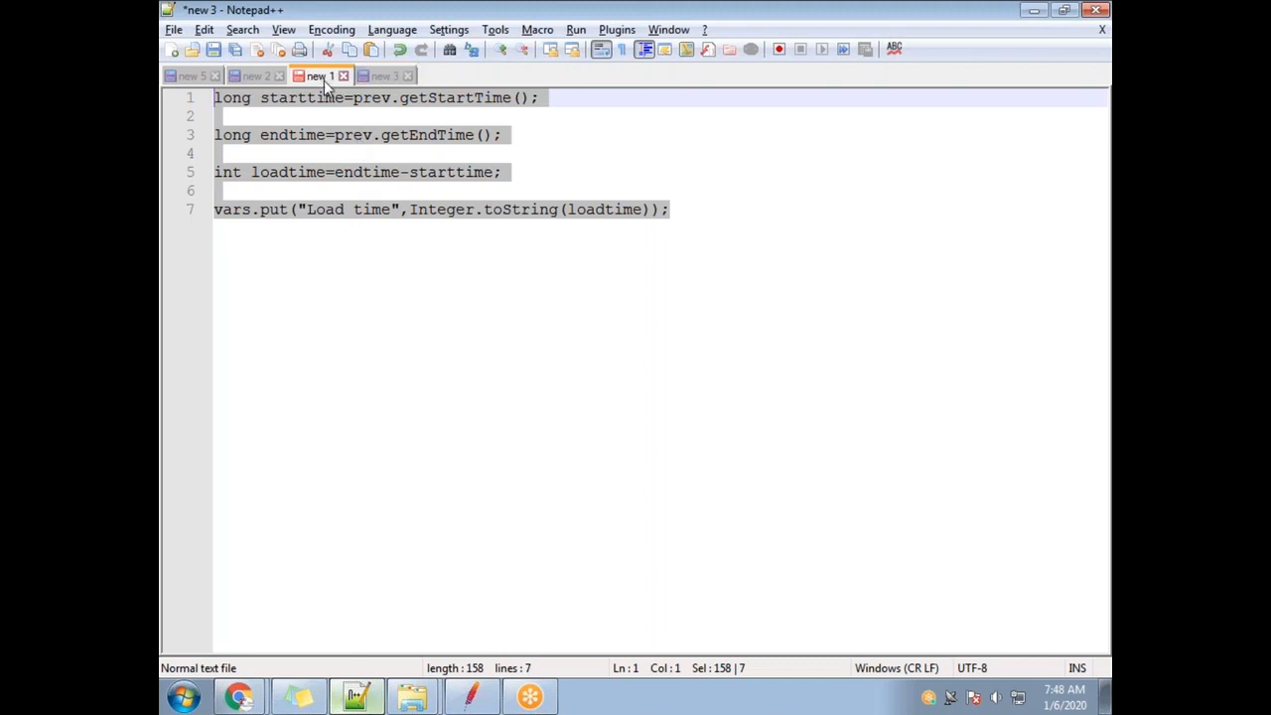
Review steps 1 to 3 in the new 2 Parametrization notes.
left_click(324, 80)
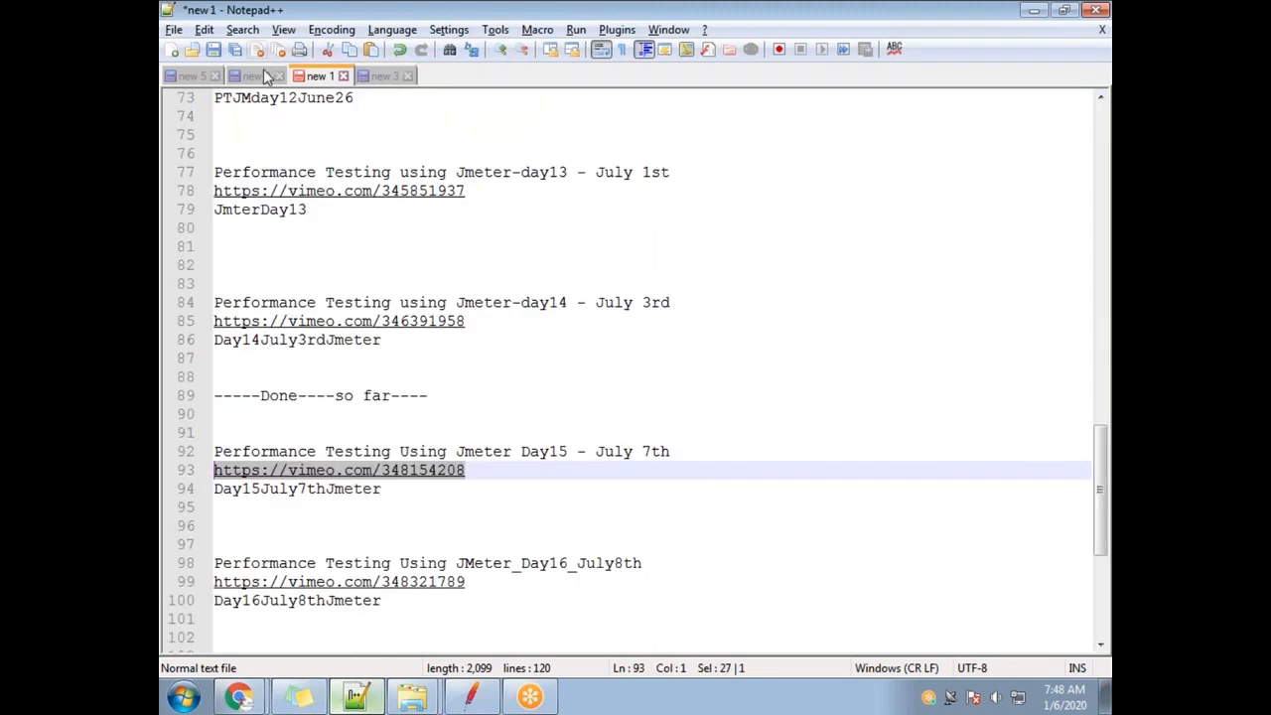
left_click(263, 70)
left_click_drag(419, 544, 250, 544)
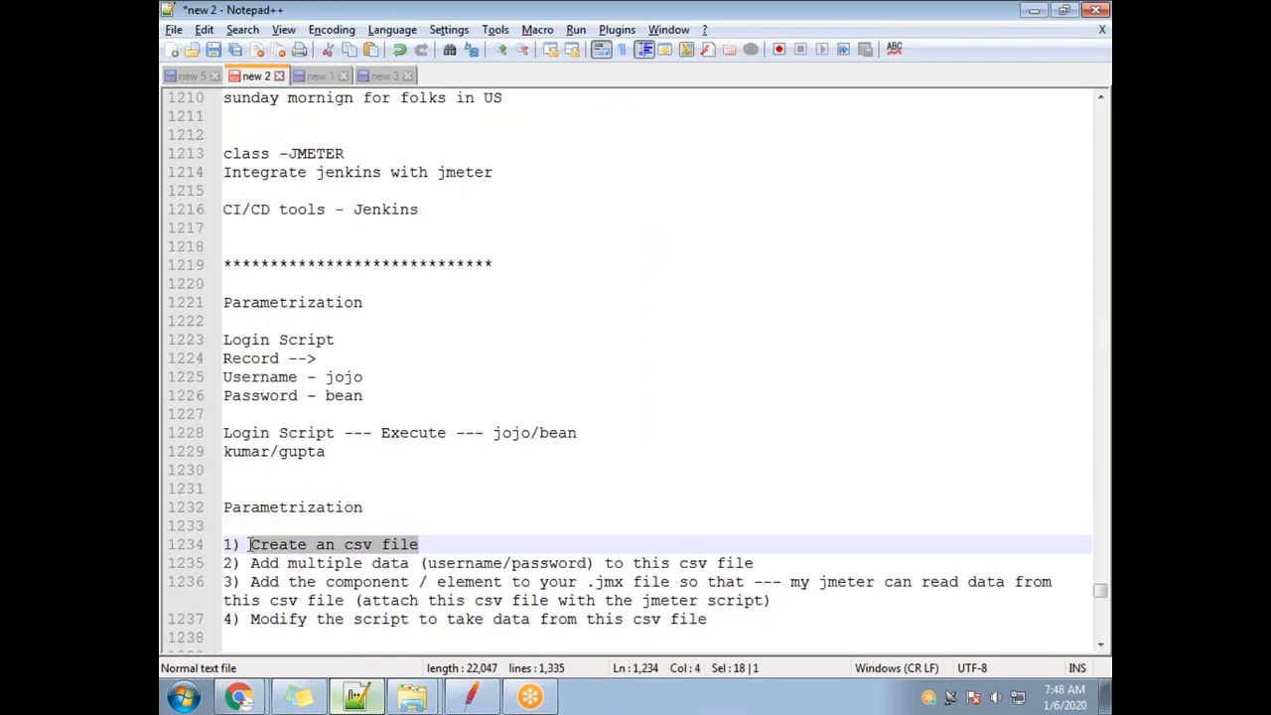
left_click_drag(252, 563, 746, 582)
left_click(663, 563)
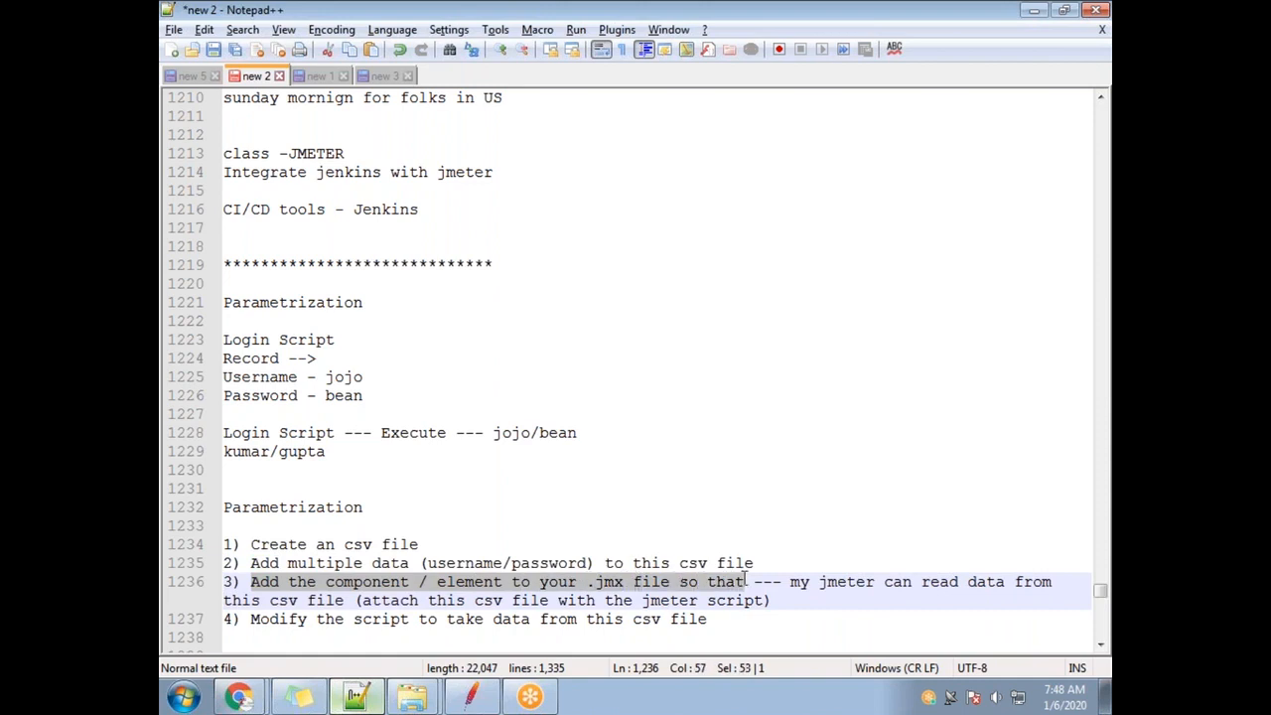
left_click(672, 585)
left_click_drag(783, 584, 903, 583)
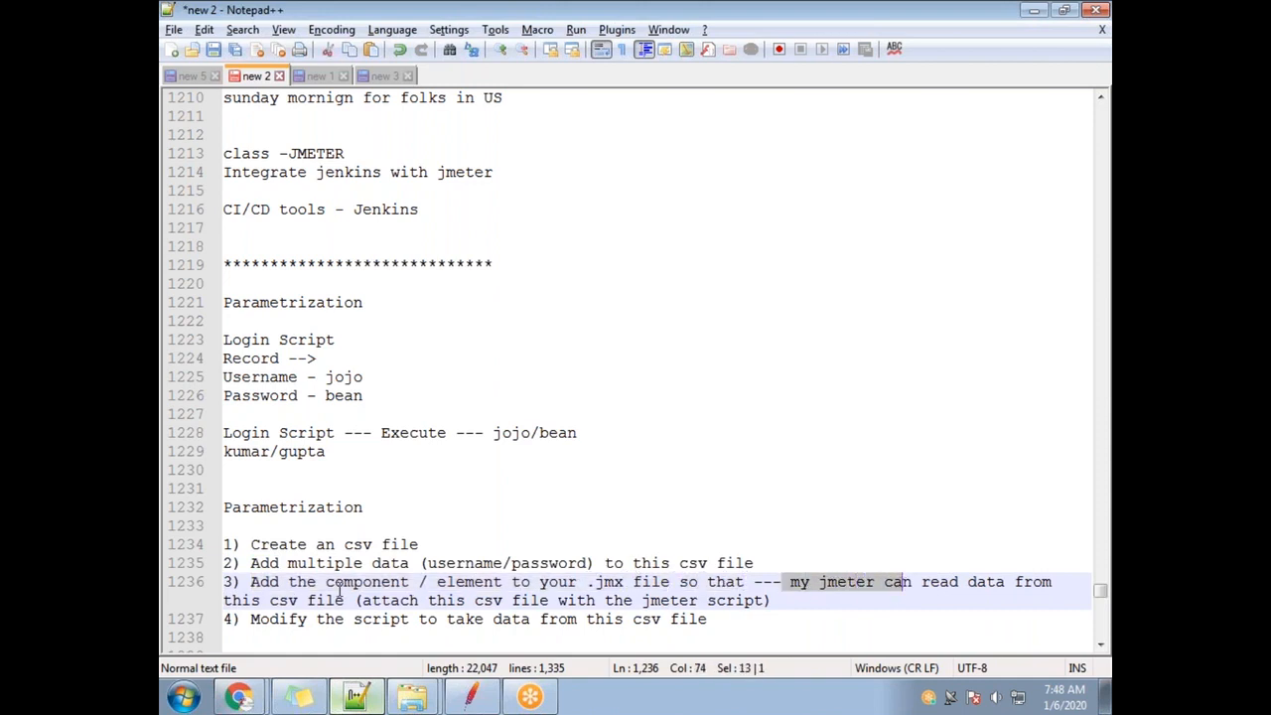
Move step 3's 'my jmeter can read data from this csv file' clause to the end, inside '--( )'.
left_click_drag(476, 600, 352, 599)
key("ctrl+c")
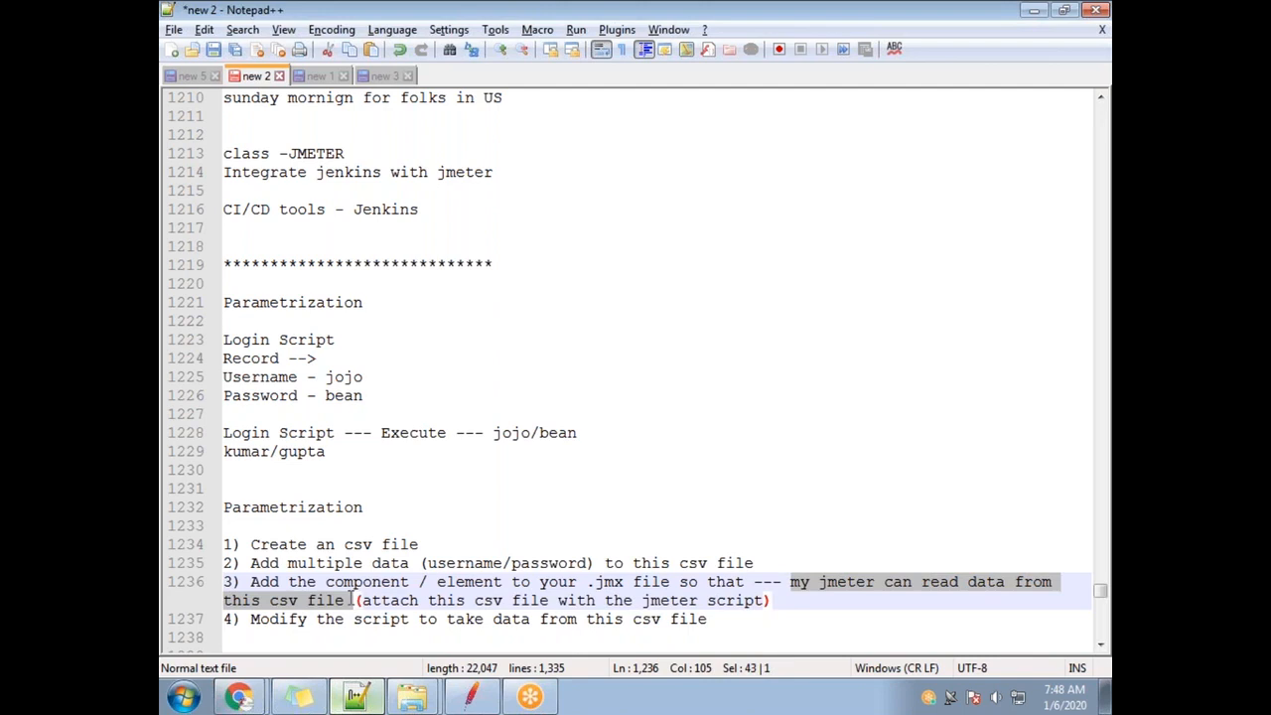
key("Delete")
key("End")
type("--(")
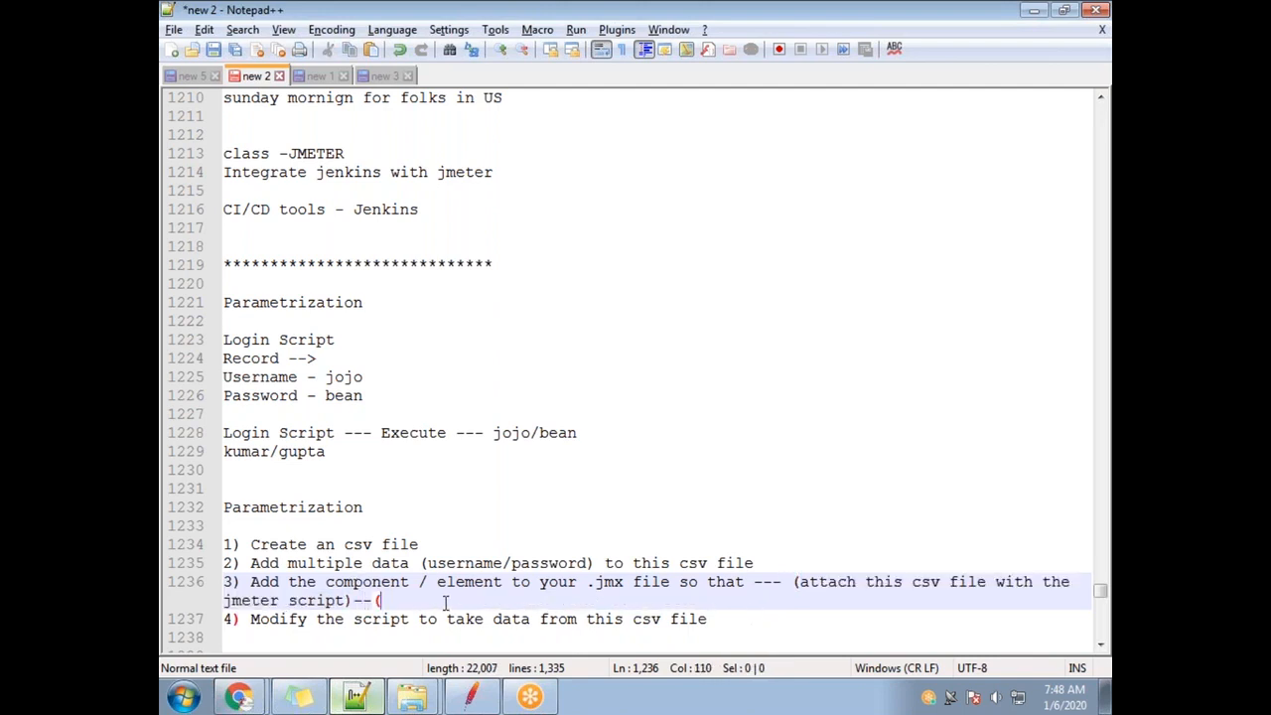
key("ctrl+v")
type(")")
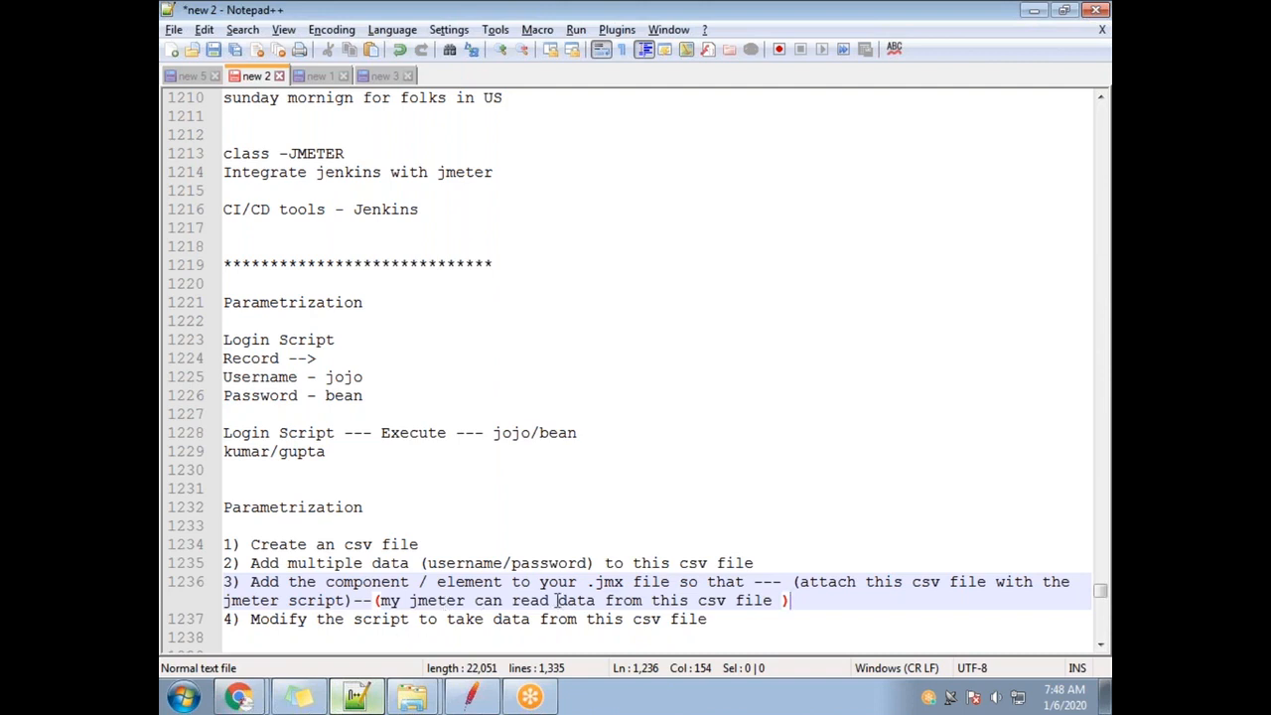
double_click(930, 584)
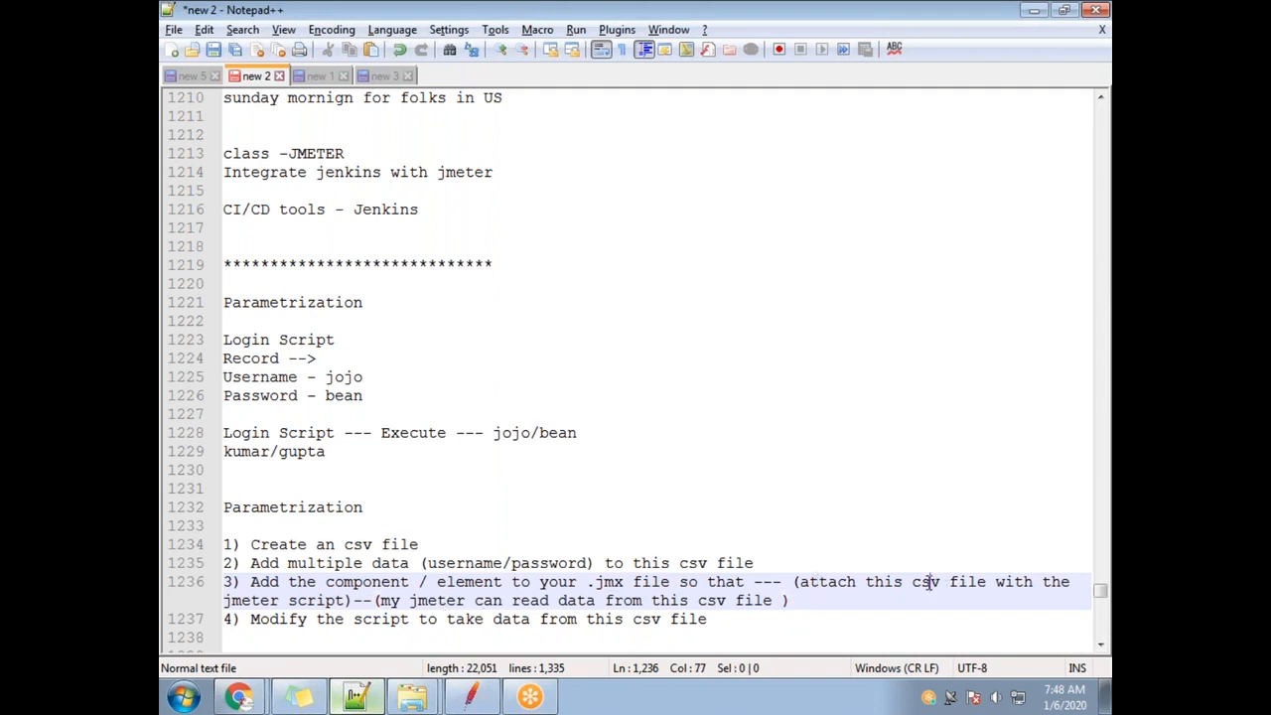
double_click(250, 599)
key("alt+Tab")
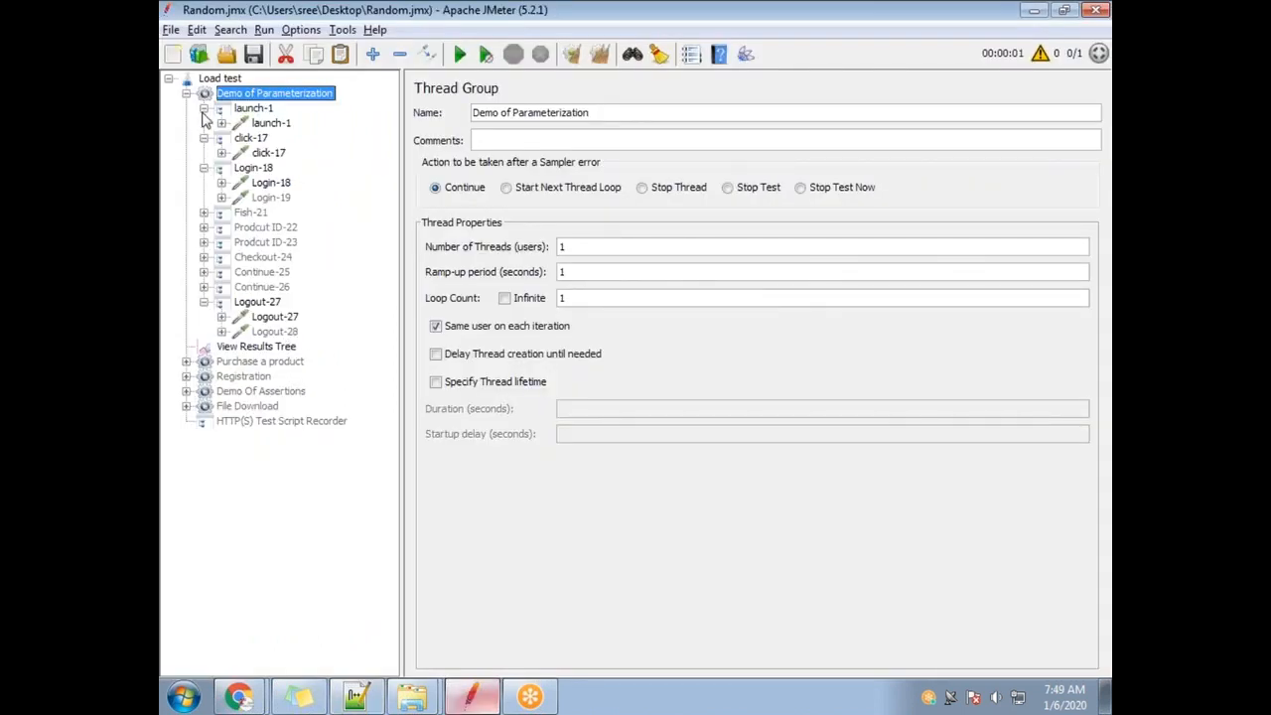
Collapse launch-1, click-17 and Login-18 and show Demo of Parameterization's Add > Config Element menu.
left_click(204, 107)
left_click(204, 123)
left_click(203, 138)
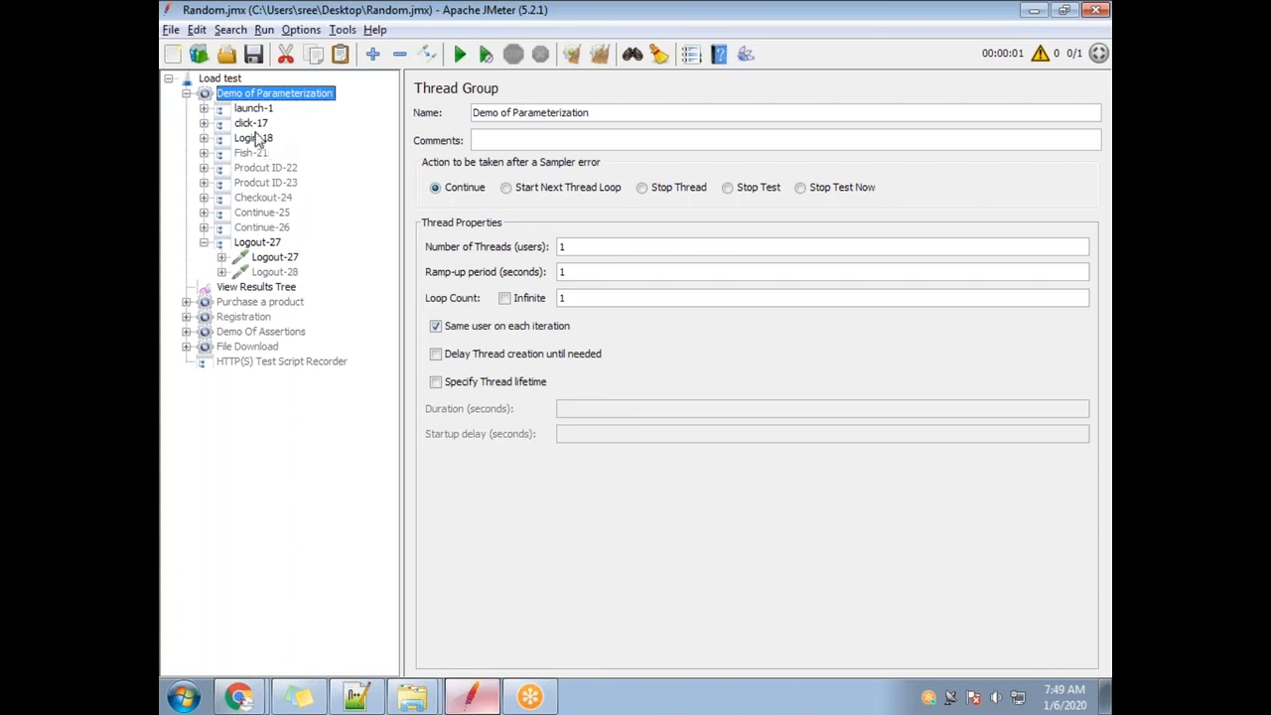
right_click(238, 99)
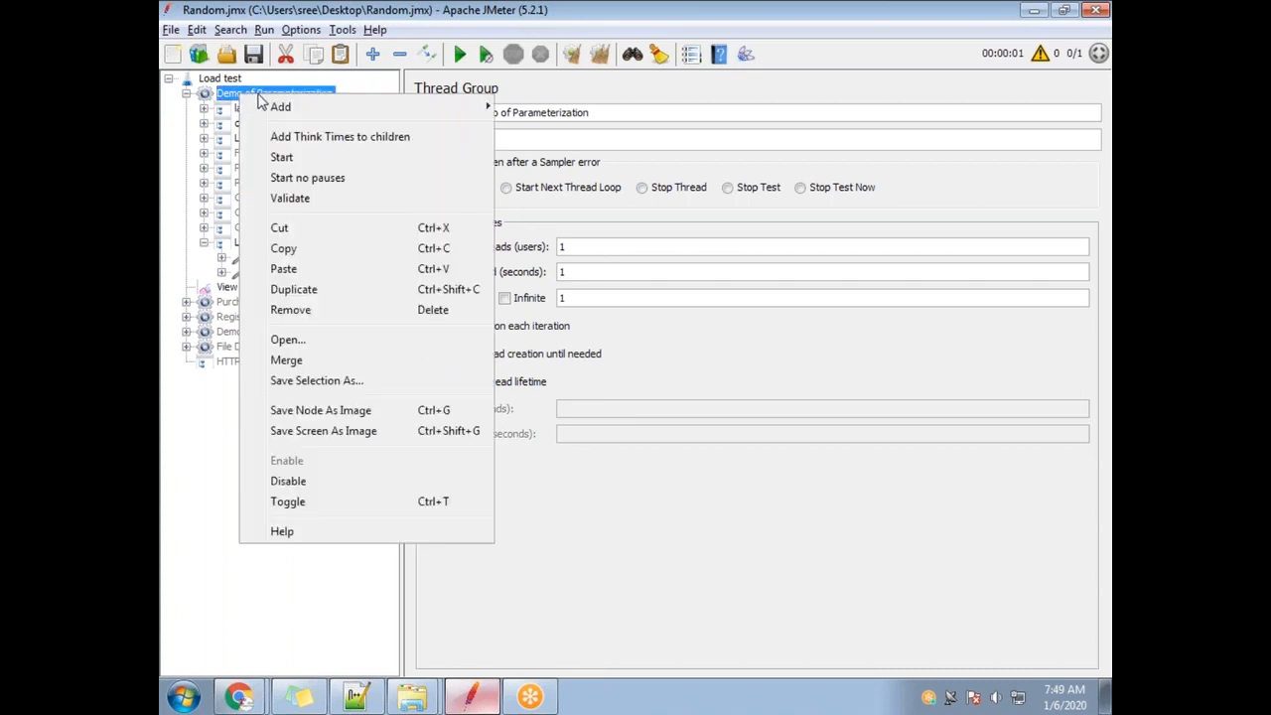
mouse_move(280, 106)
mouse_move(584, 300)
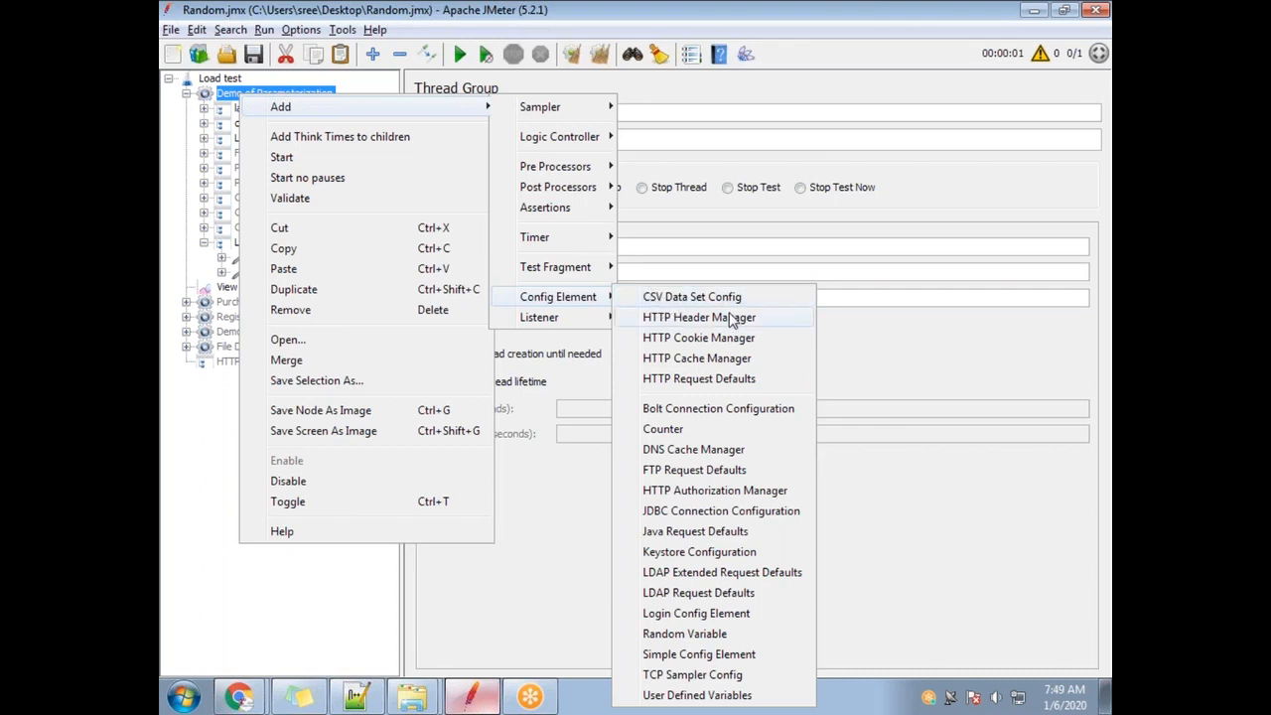
left_click(1105, 685)
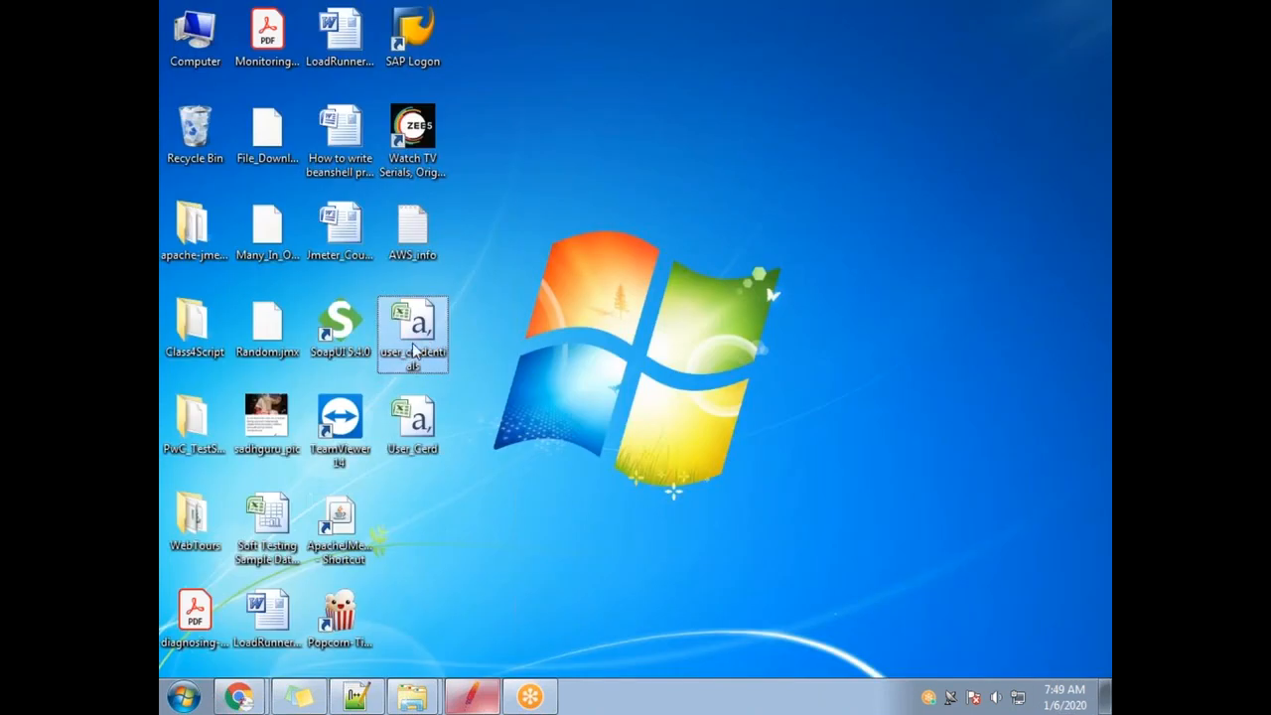
Open user_credentials.csv to review its Username, password and DisplayName data in A1:C6, then close it.
double_click(415, 347)
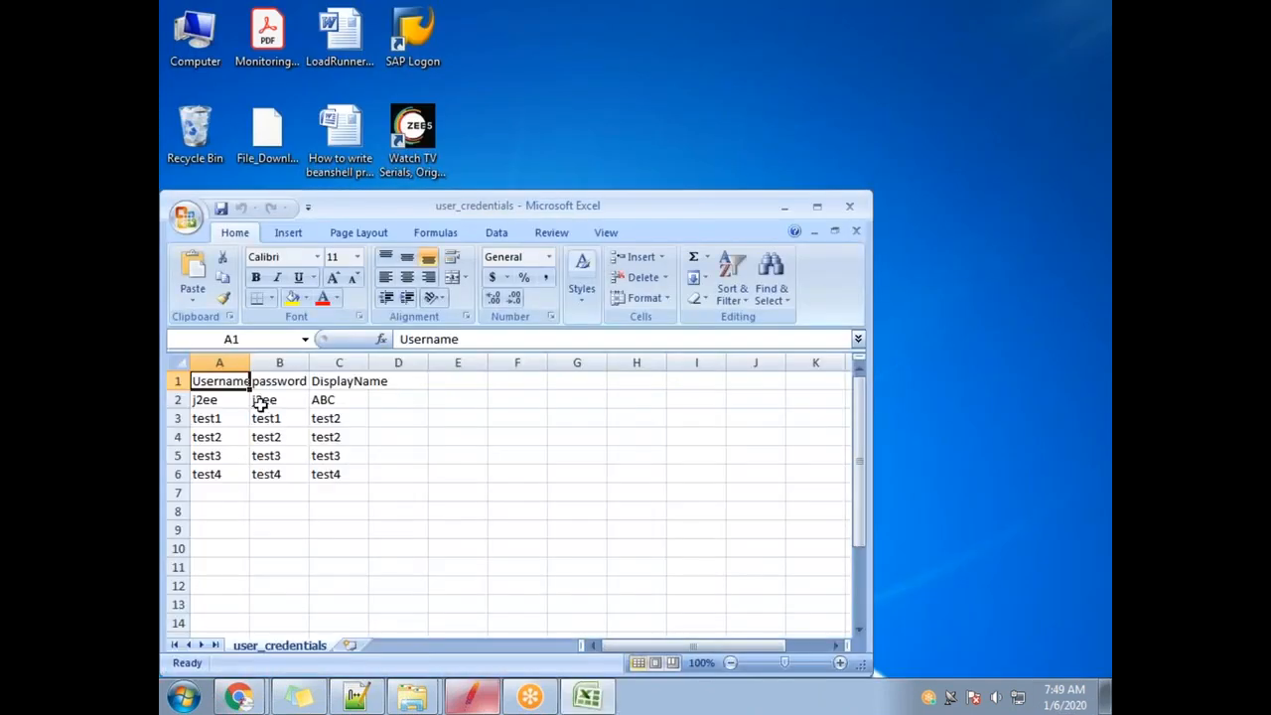
left_click_drag(225, 391, 306, 444)
key("Escape")
left_click_drag(239, 382, 343, 476)
left_click(849, 205)
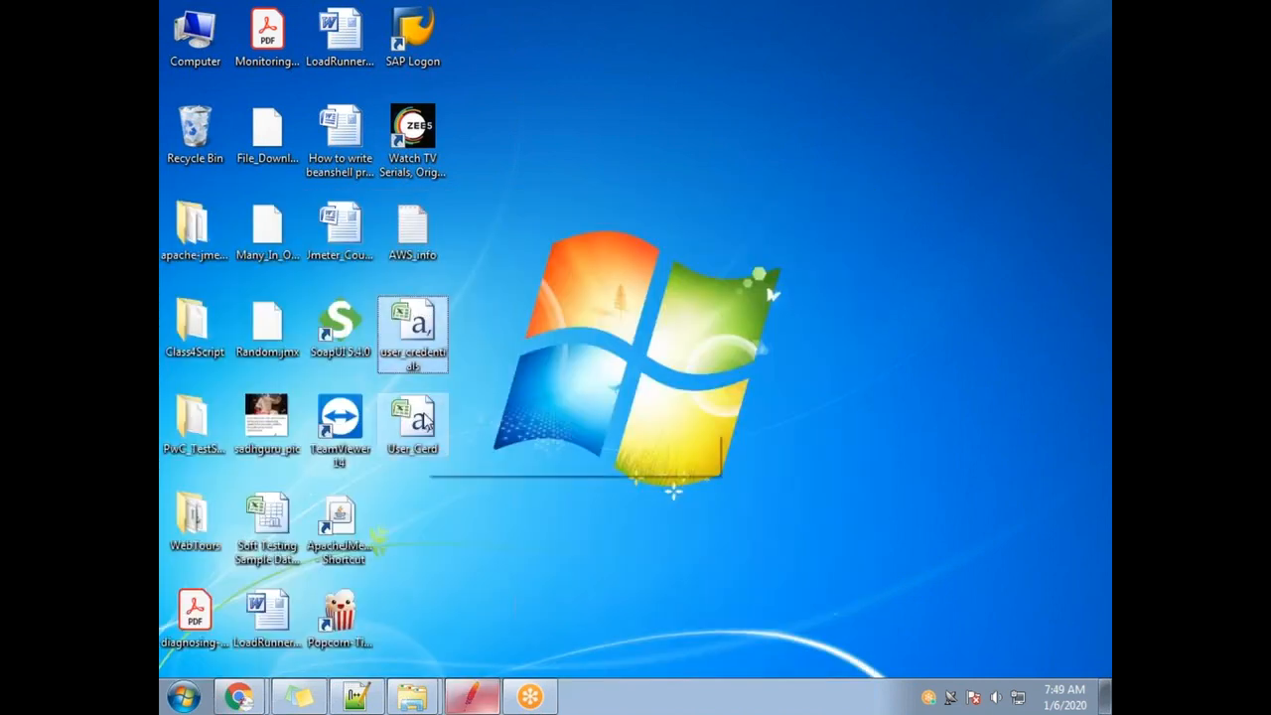
Return to JMeter and open the Demo of Parameterization context menu.
left_click(424, 423)
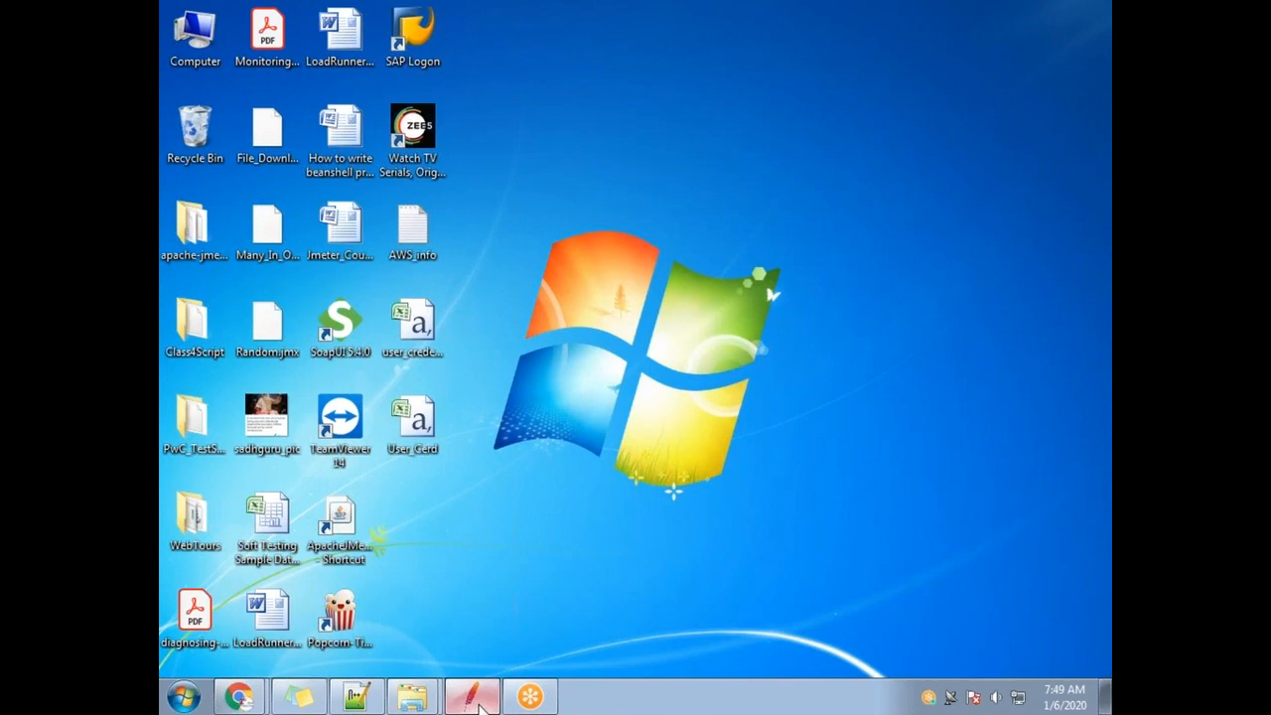
left_click(478, 702)
right_click(268, 99)
mouse_move(397, 107)
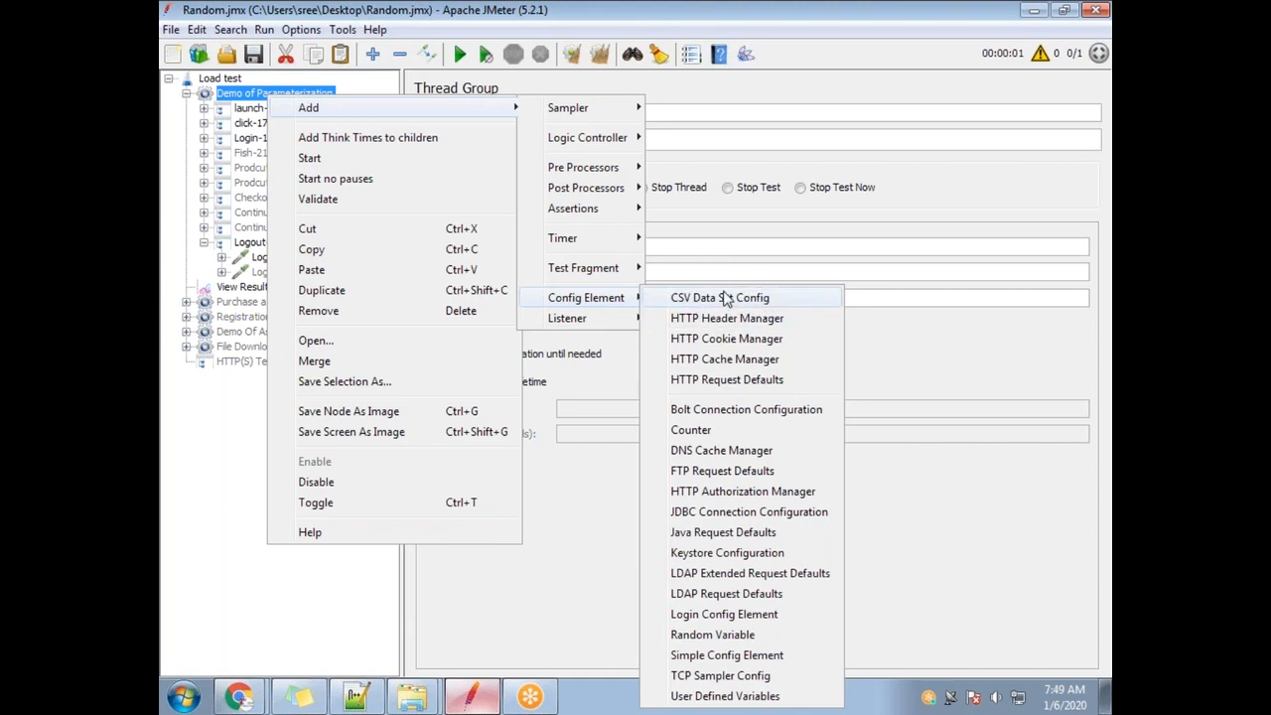
Add a CSV Data Set Config to Demo of Parameterization, collapse Logout-27, and open Jmeter_v4v in PowerPoint 2007.
left_click(725, 298)
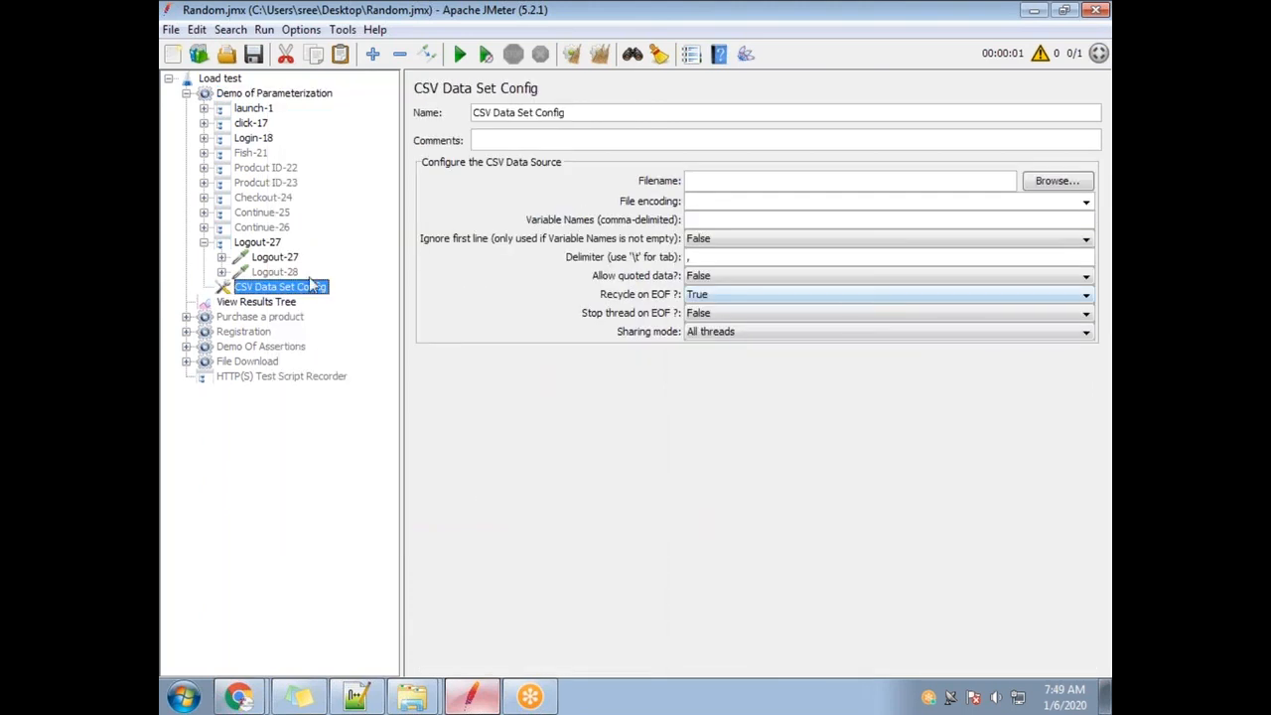
left_click(203, 244)
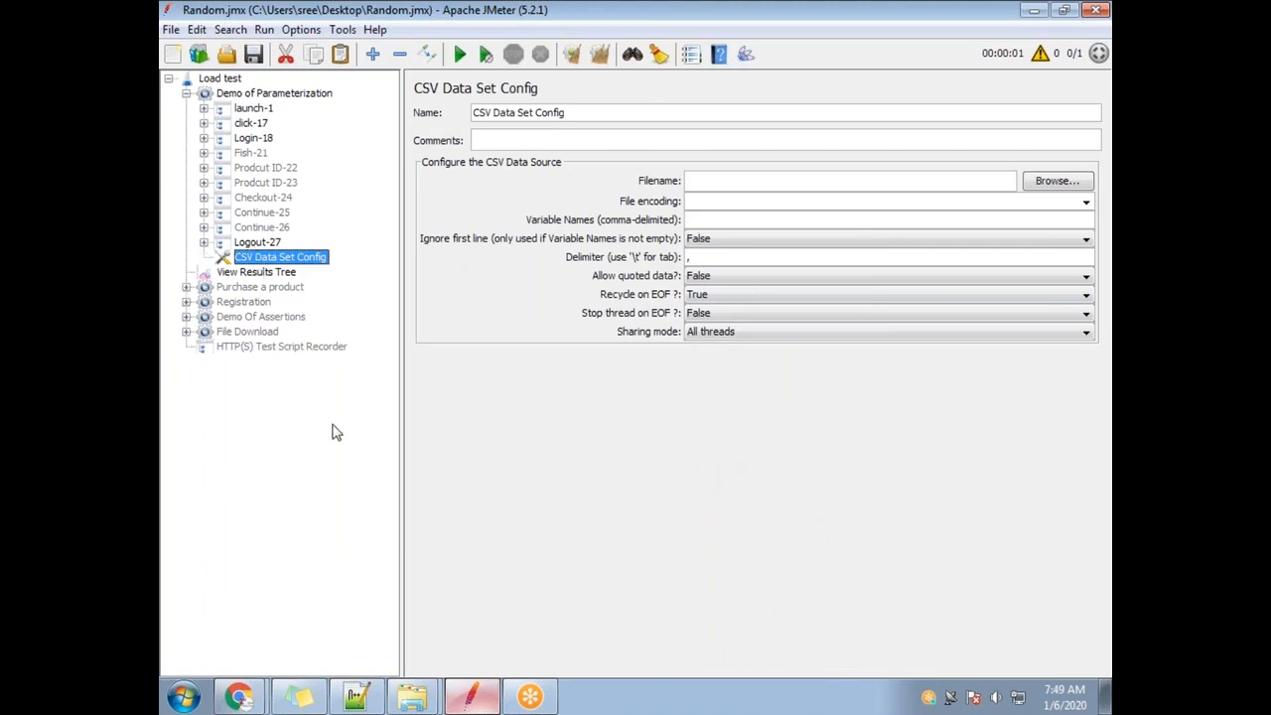
left_click(182, 697)
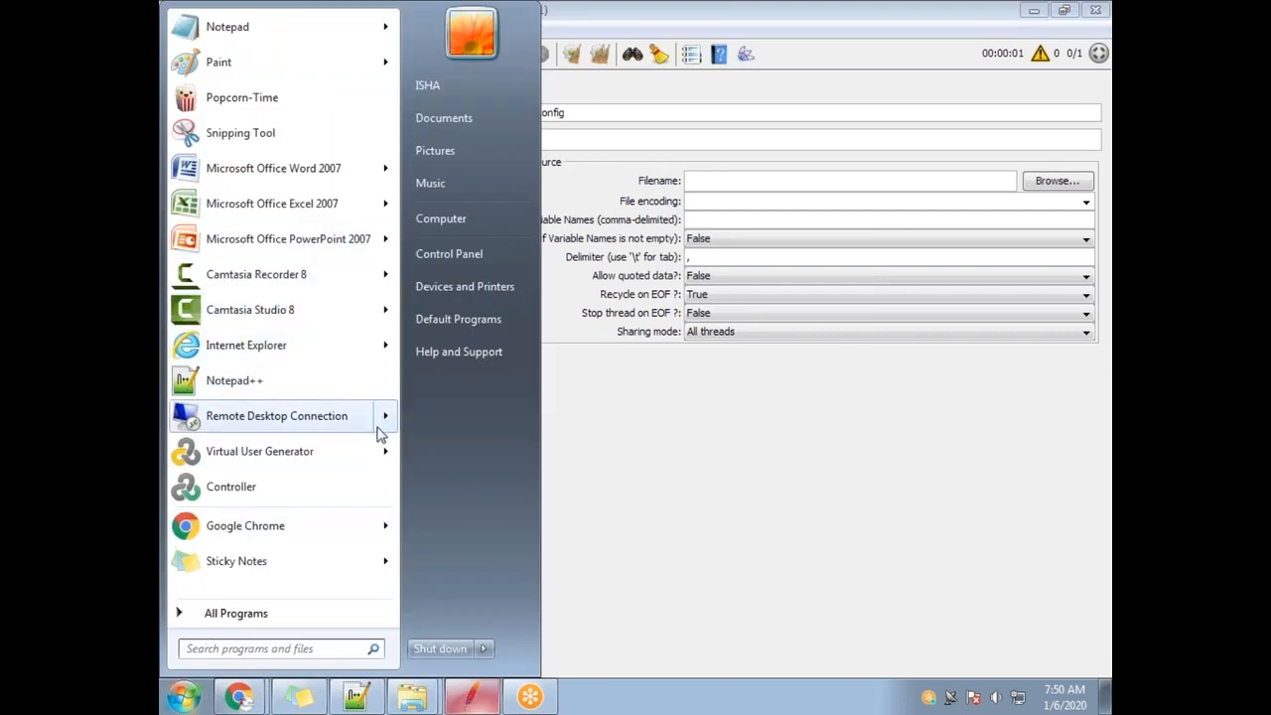
mouse_move(383, 239)
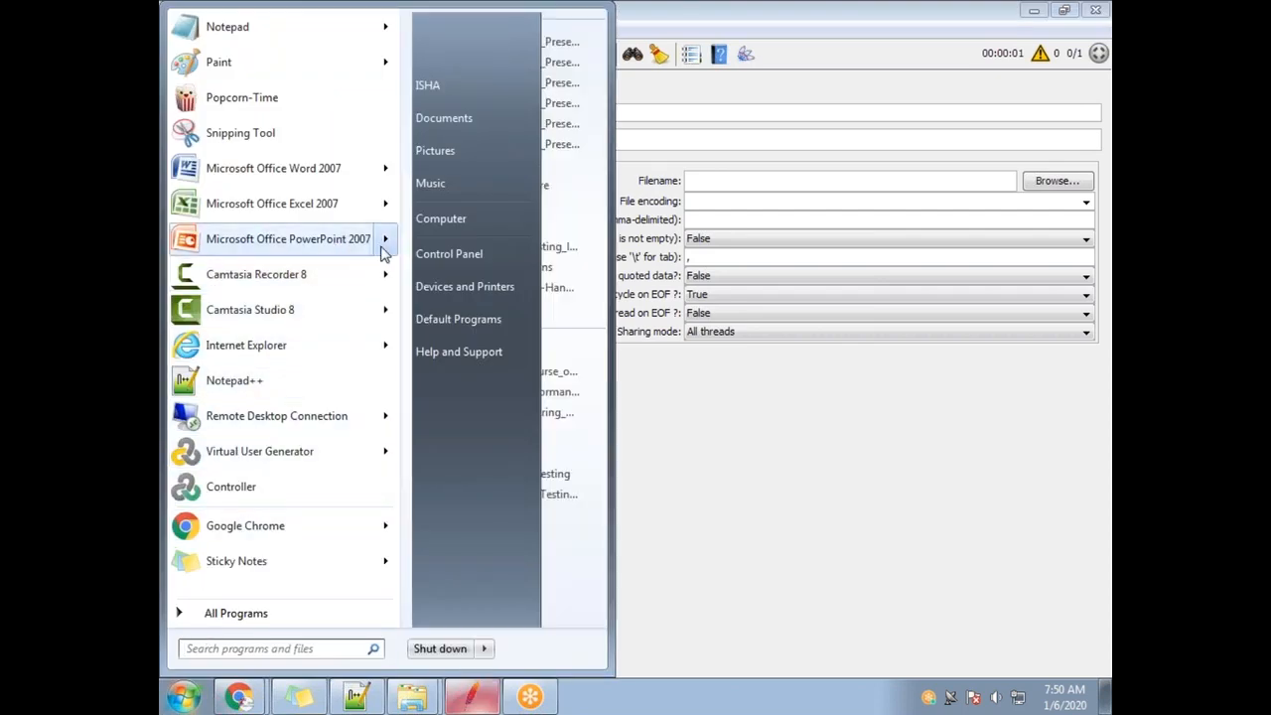
left_click(486, 307)
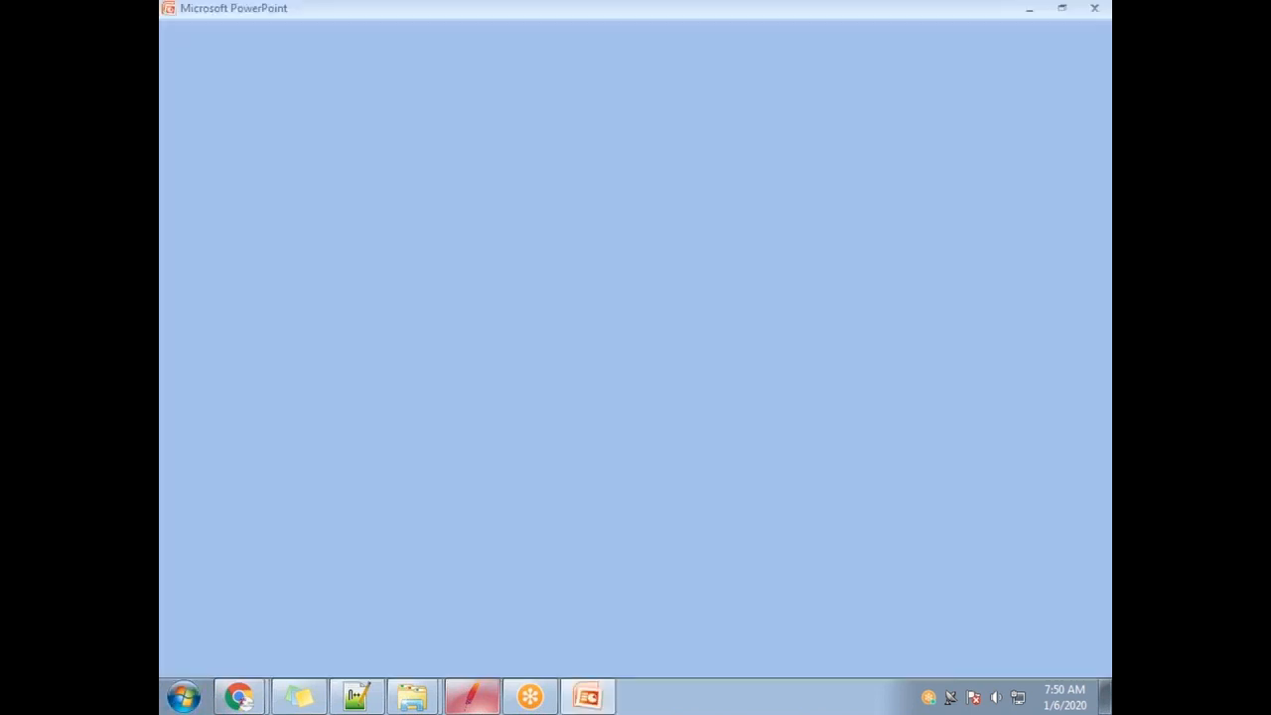
Search the presentation for 'or' to reach slide 65, Order of Component Execution / Hierarchy.
key("ctrl+f")
type("order")
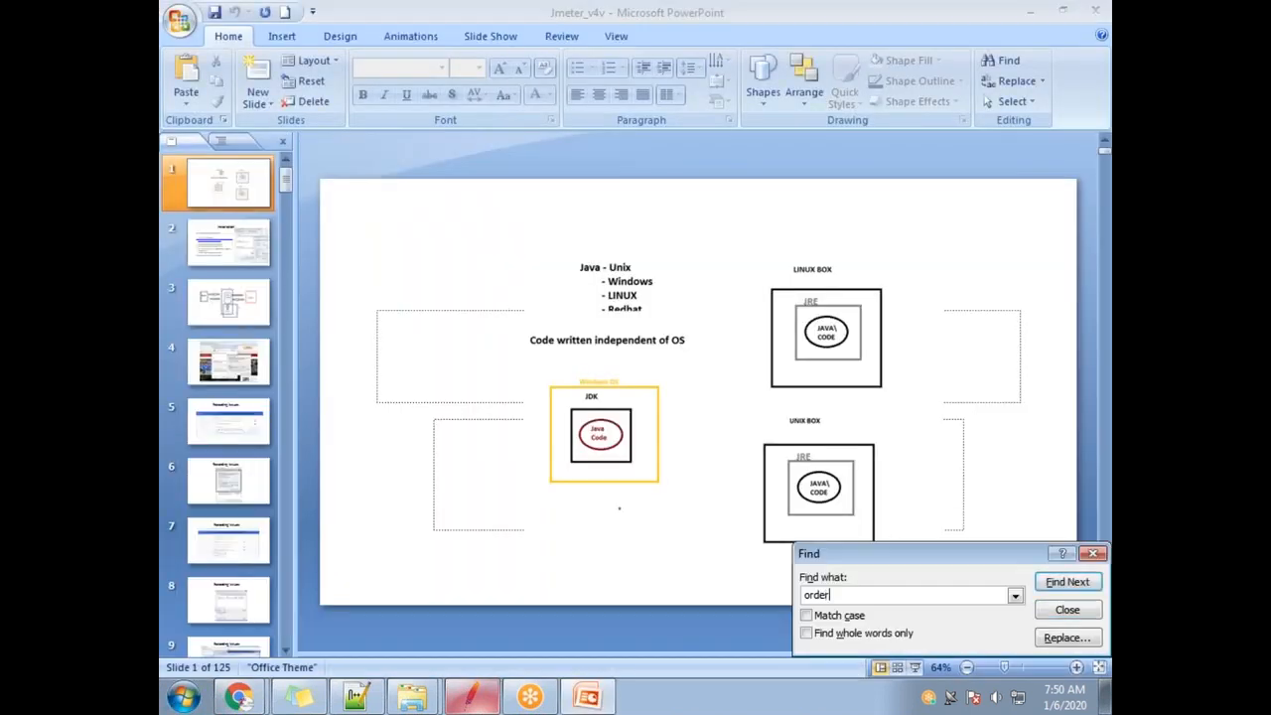
key("Return")
key("Return")
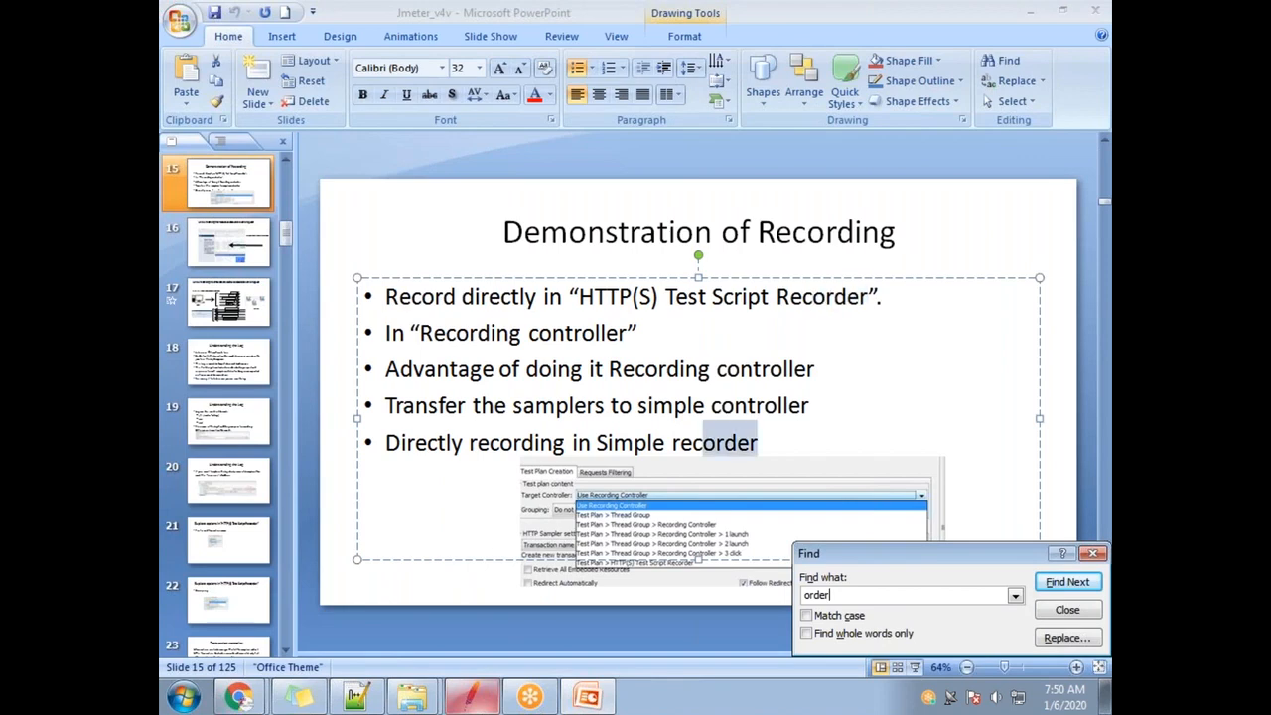
key("Return")
key("Return")
key("Return")
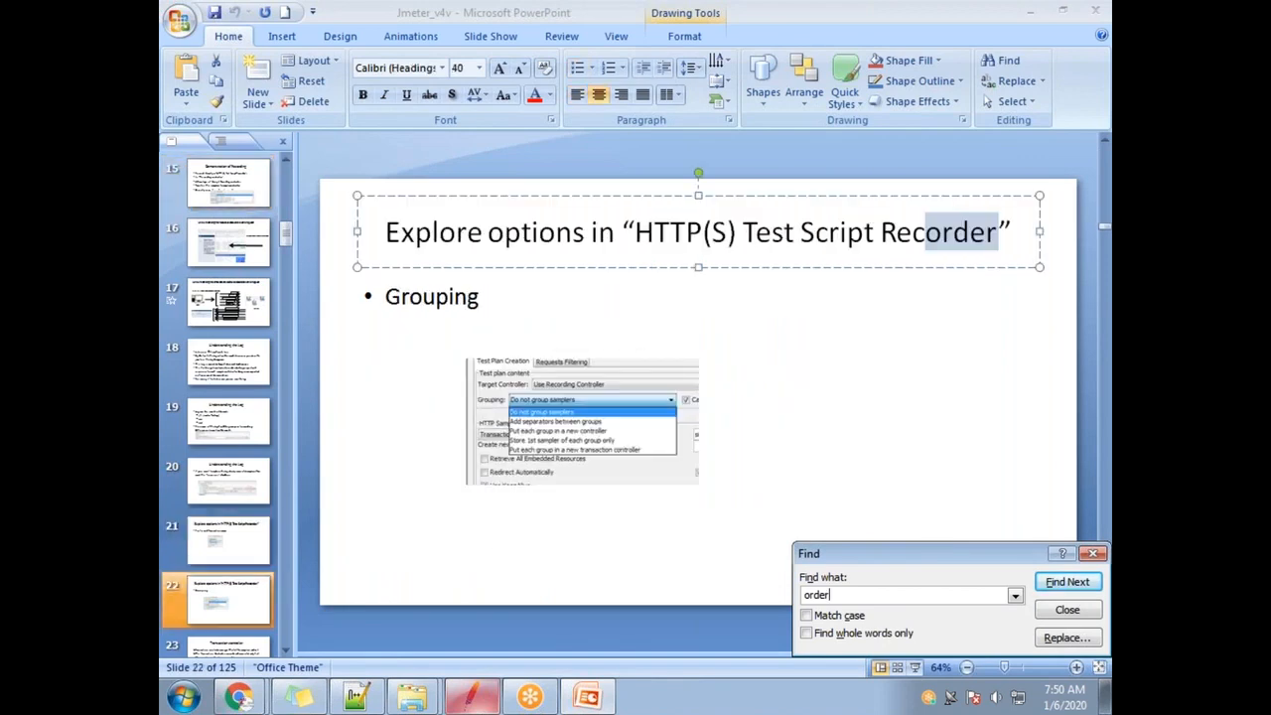
key("Return")
key("Return")
key("Return")
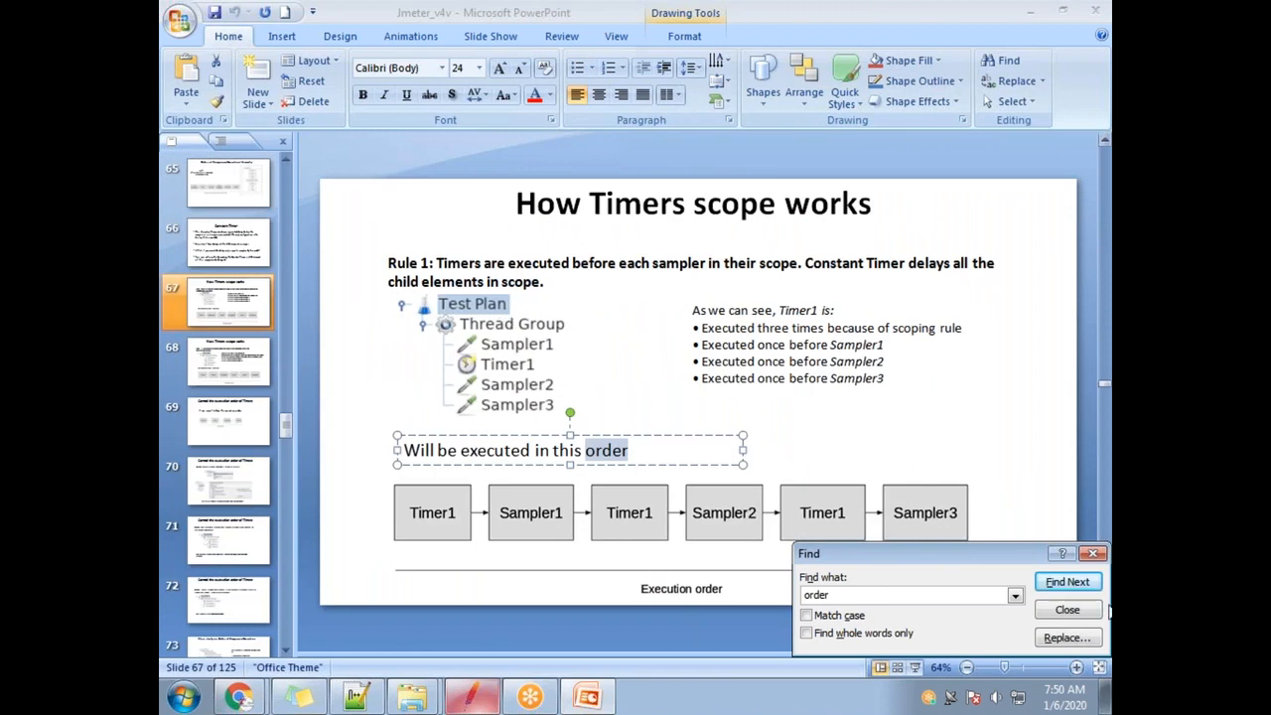
key("Escape")
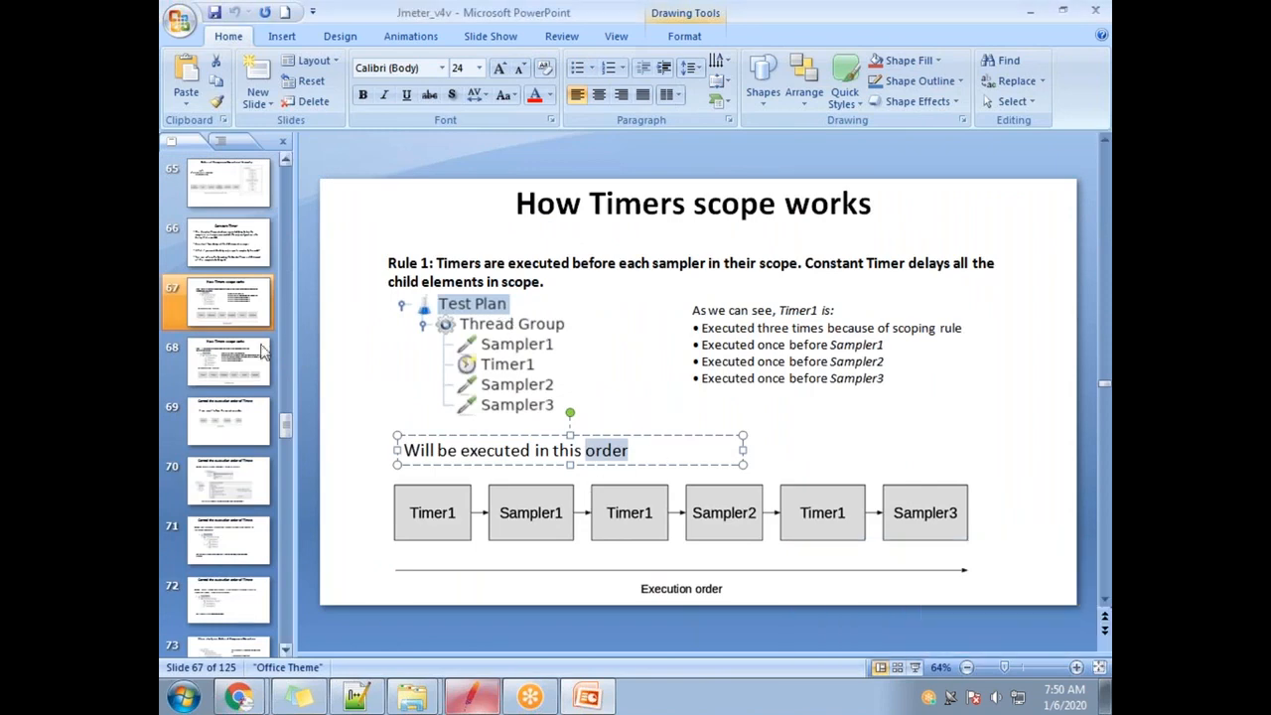
left_click(217, 274)
left_click(218, 206)
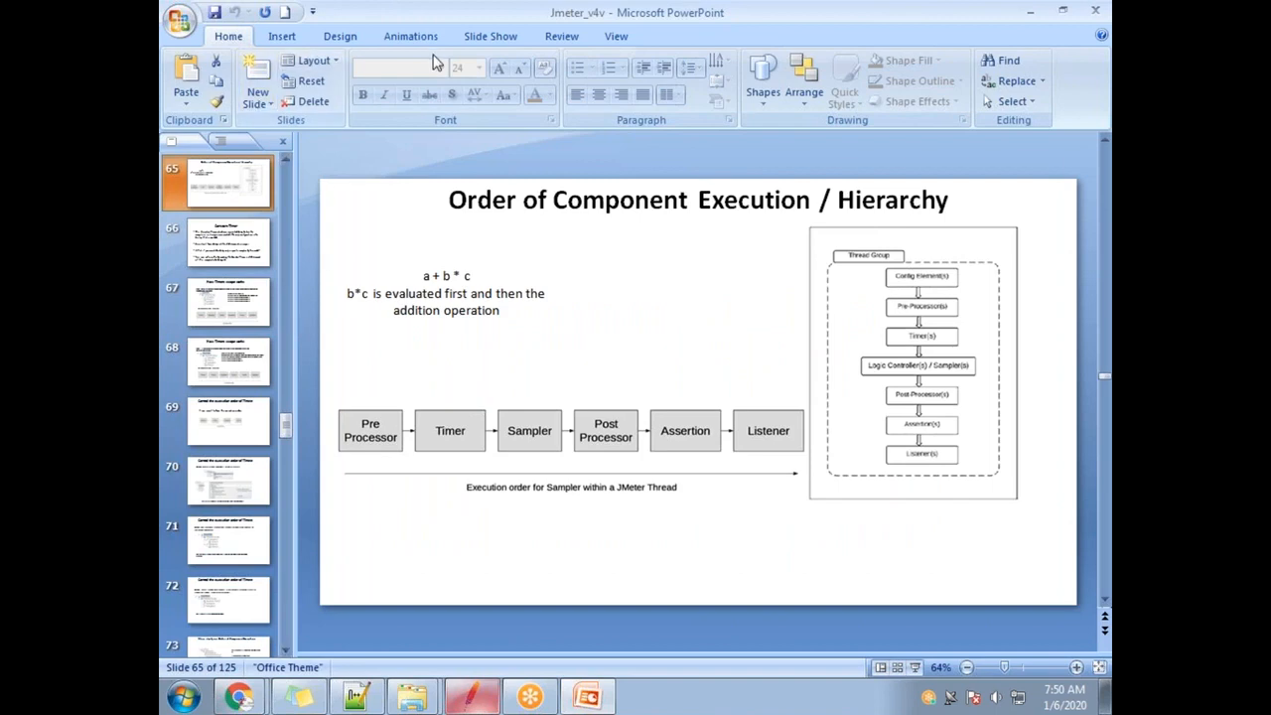
Preview slide 65 as a slide show, then select its Thread Group hierarchy diagram.
left_click(488, 36)
left_click(276, 92)
left_click(909, 306)
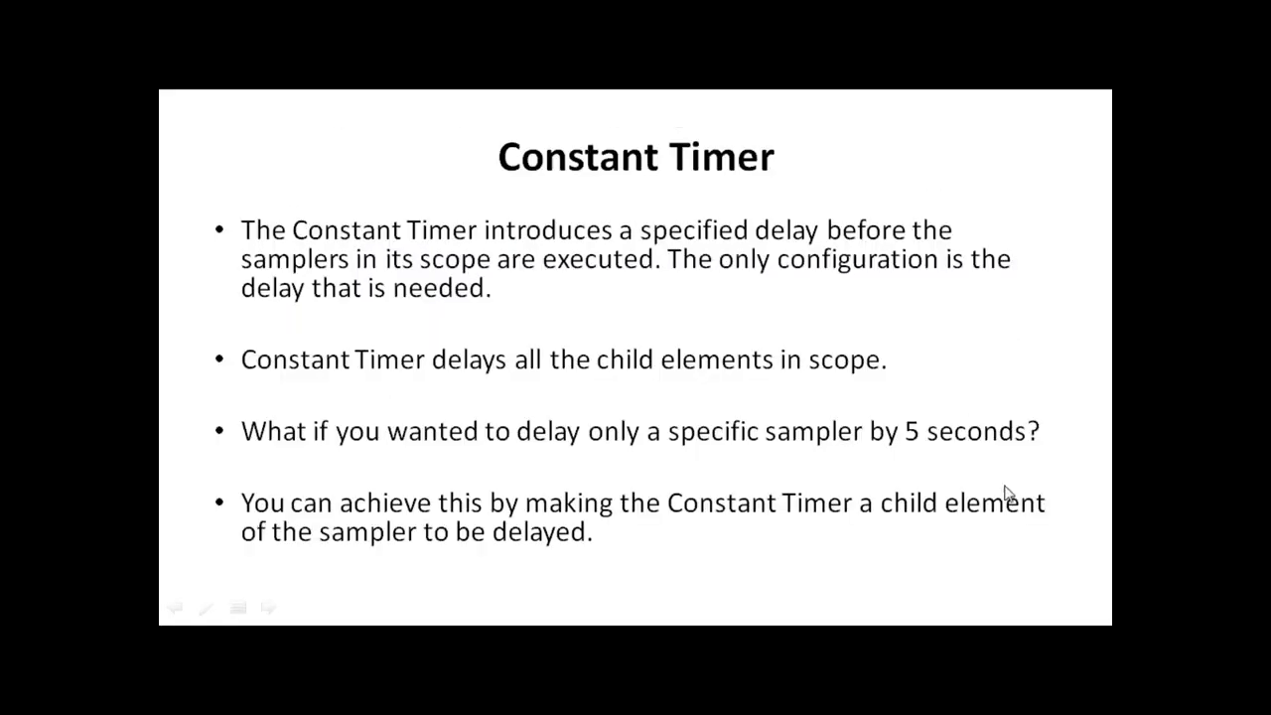
key("Escape")
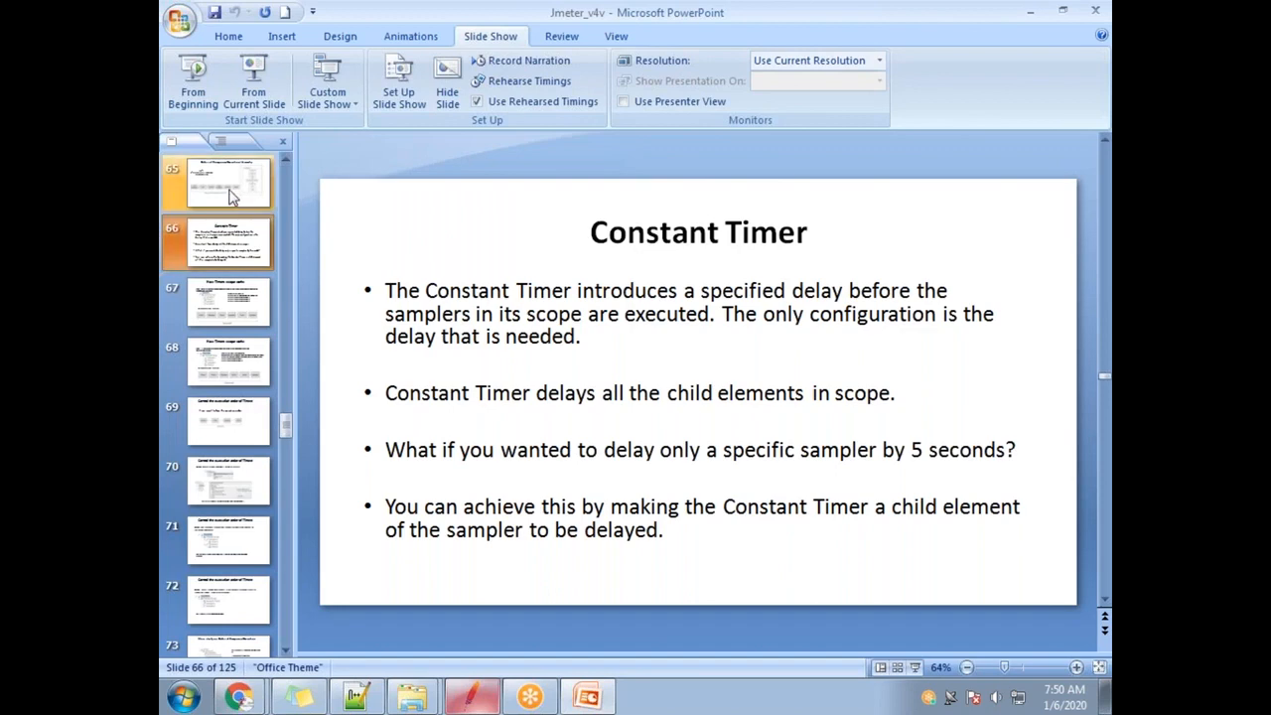
left_click(230, 196)
left_click(975, 346)
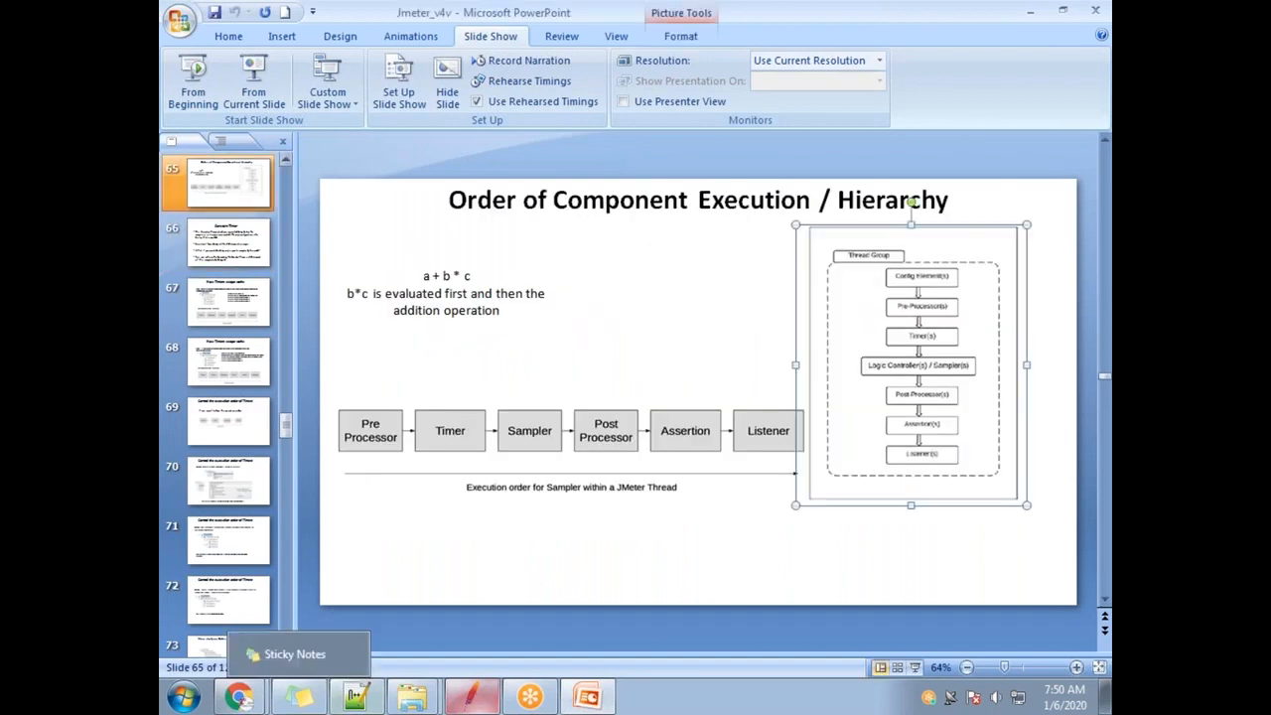
left_click(177, 703)
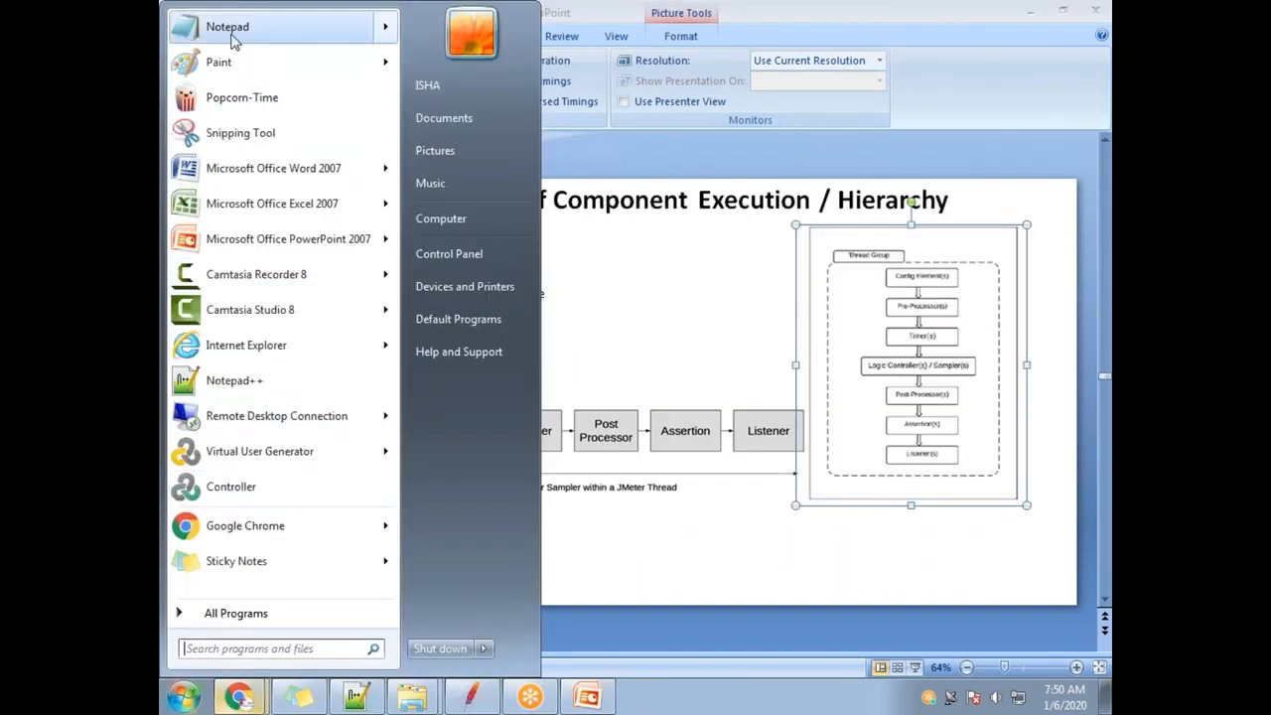
Paste the hierarchy diagram onto a new Paint canvas, then return to the JMeter test plan.
left_click(218, 62)
key("ctrl+v")
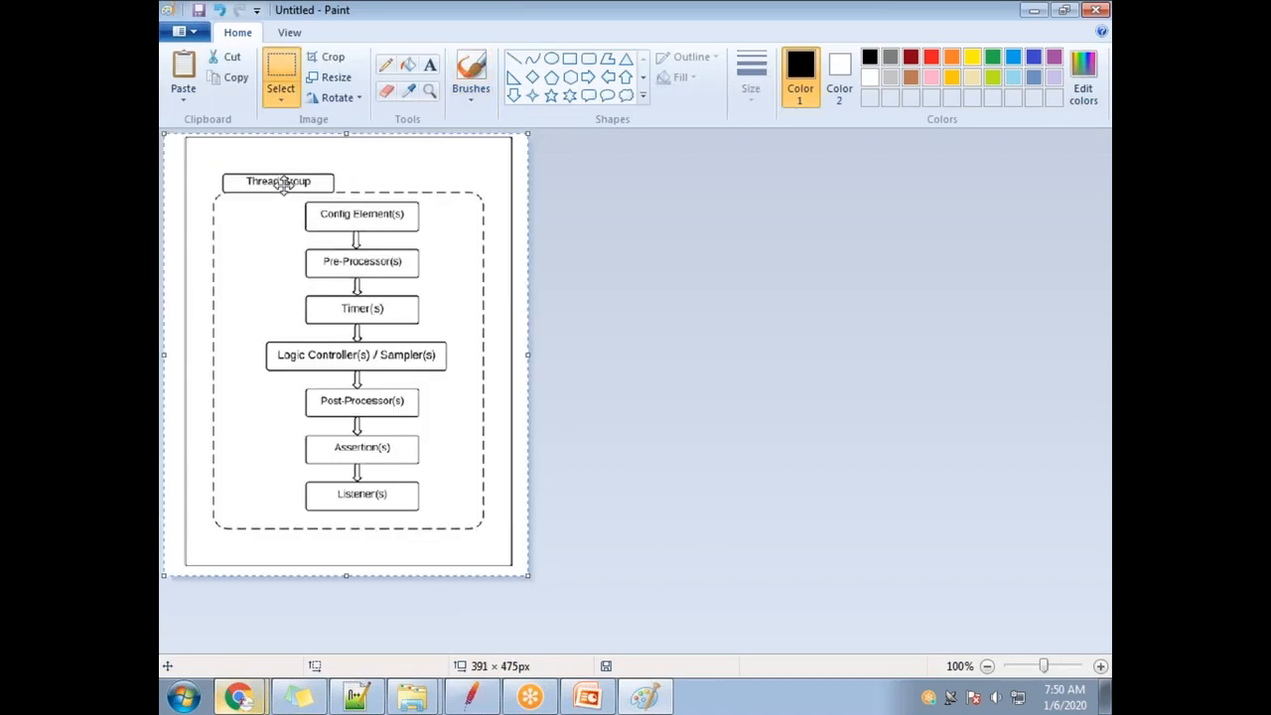
key("alt+Tab")
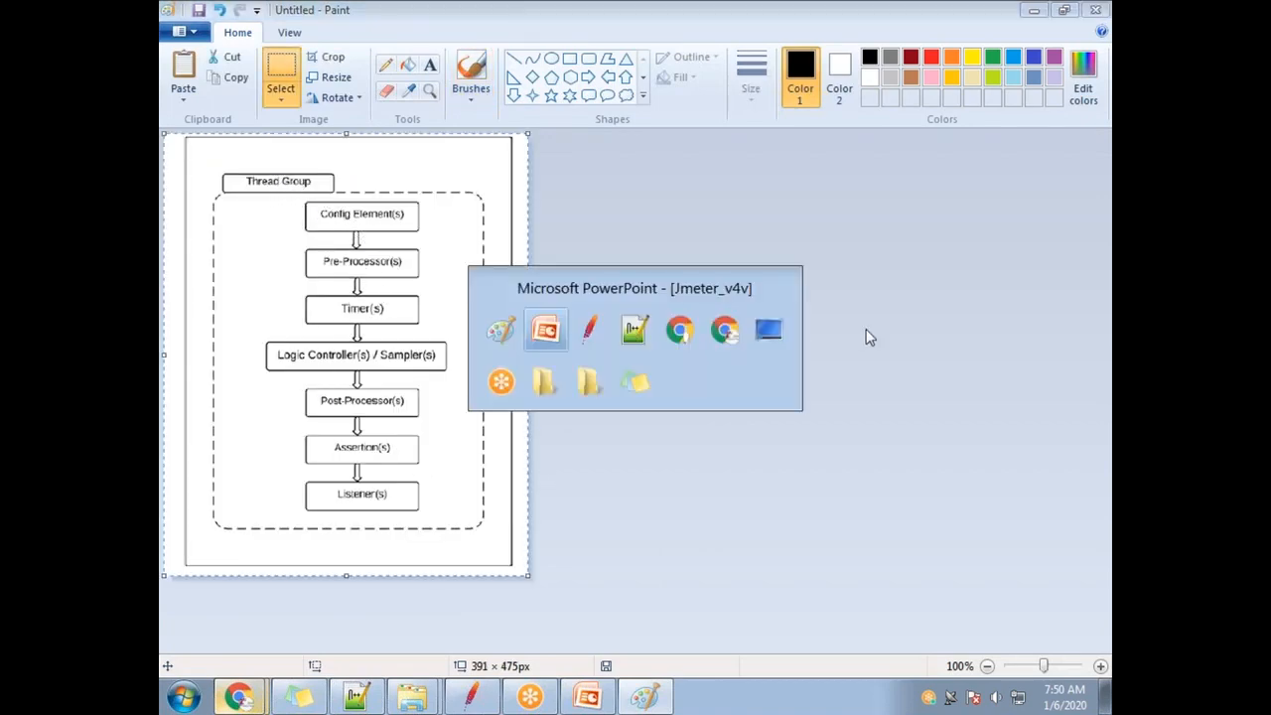
left_click_drag(464, 198, 729, 195)
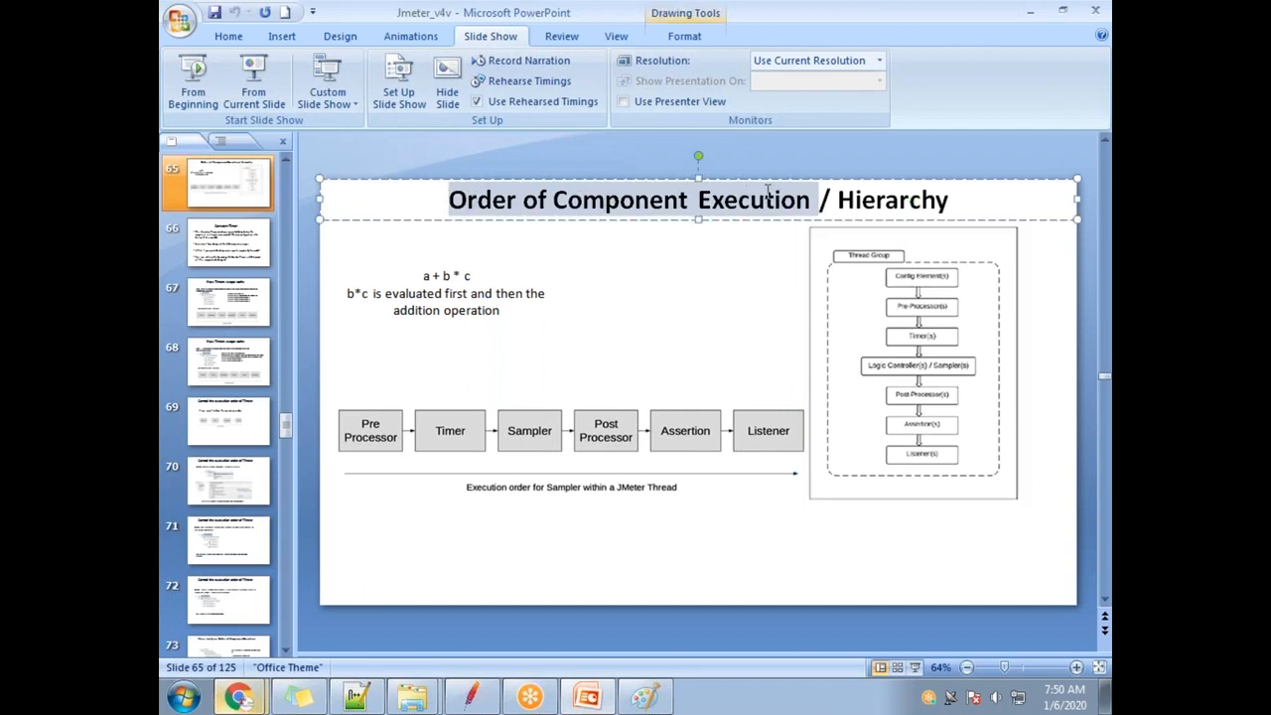
key("alt+Tab")
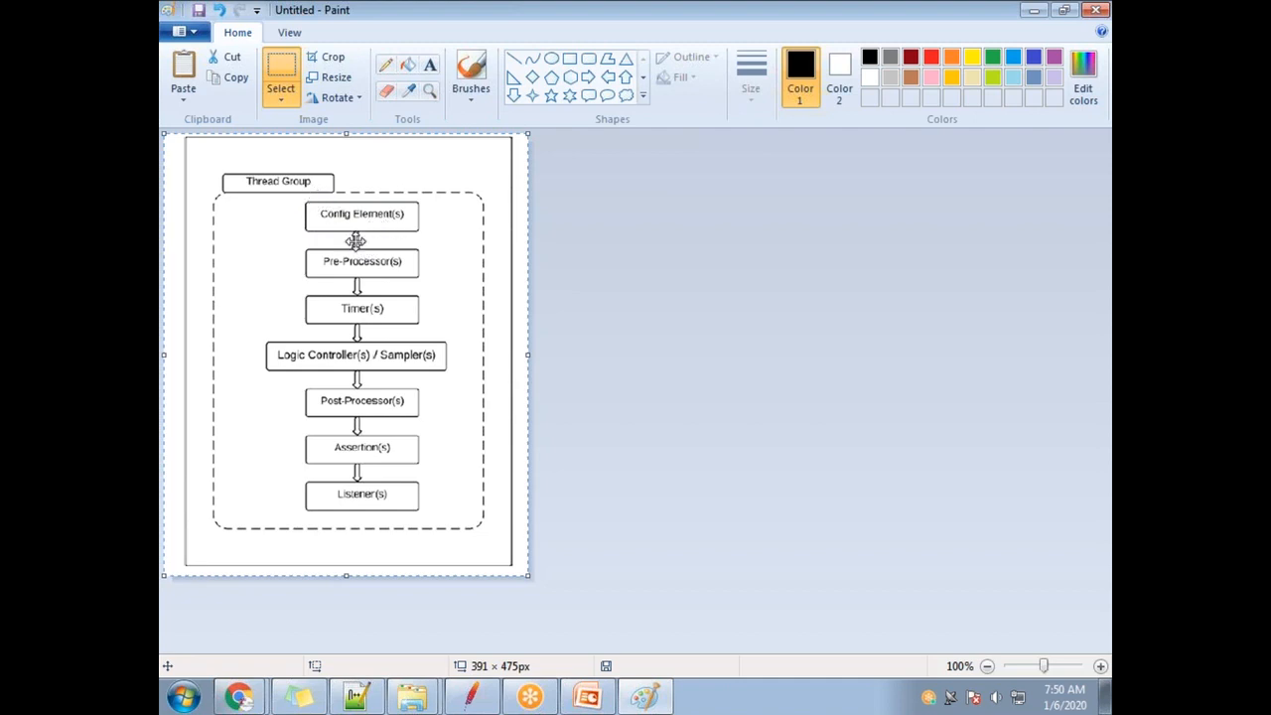
mouse_move(536, 700)
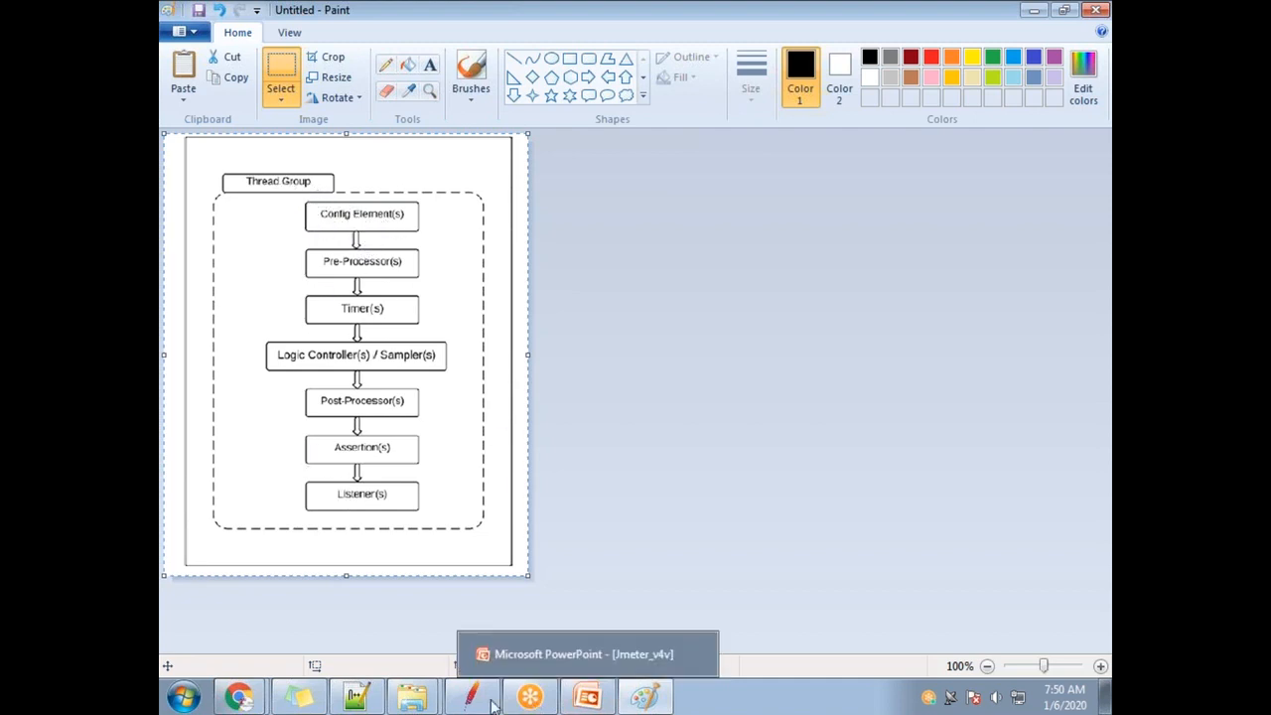
mouse_move(353, 703)
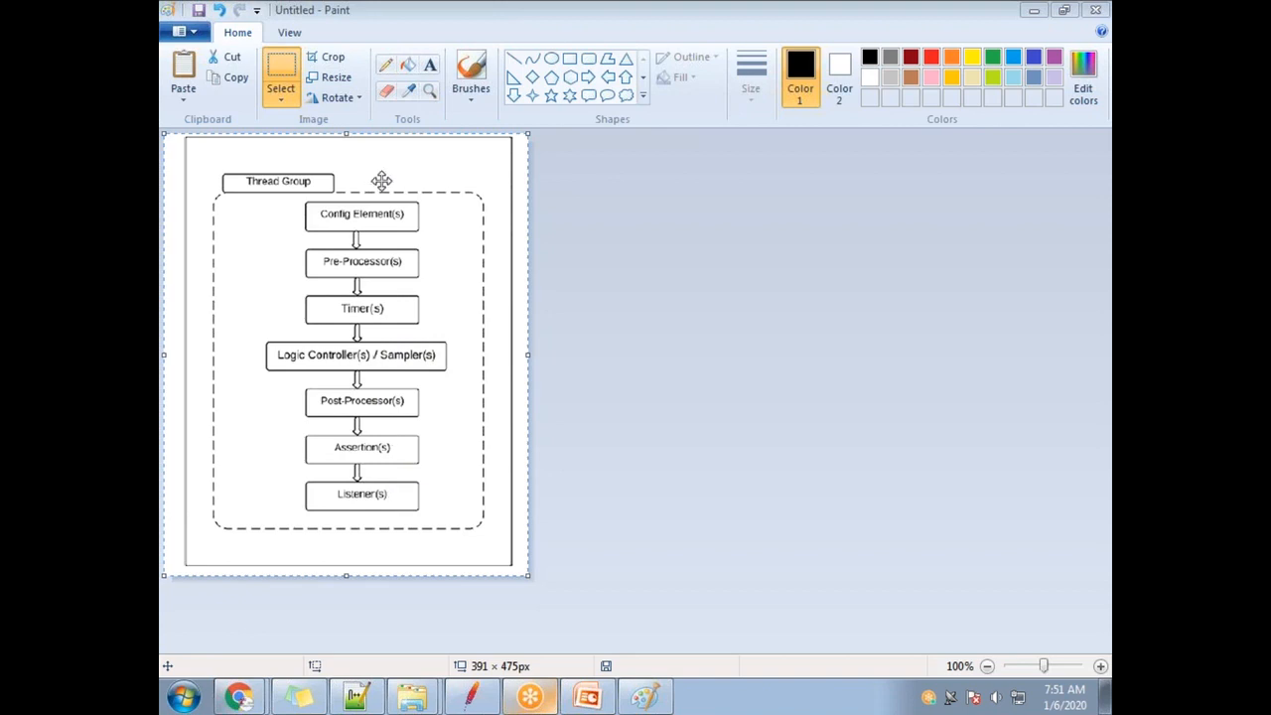
left_click(476, 696)
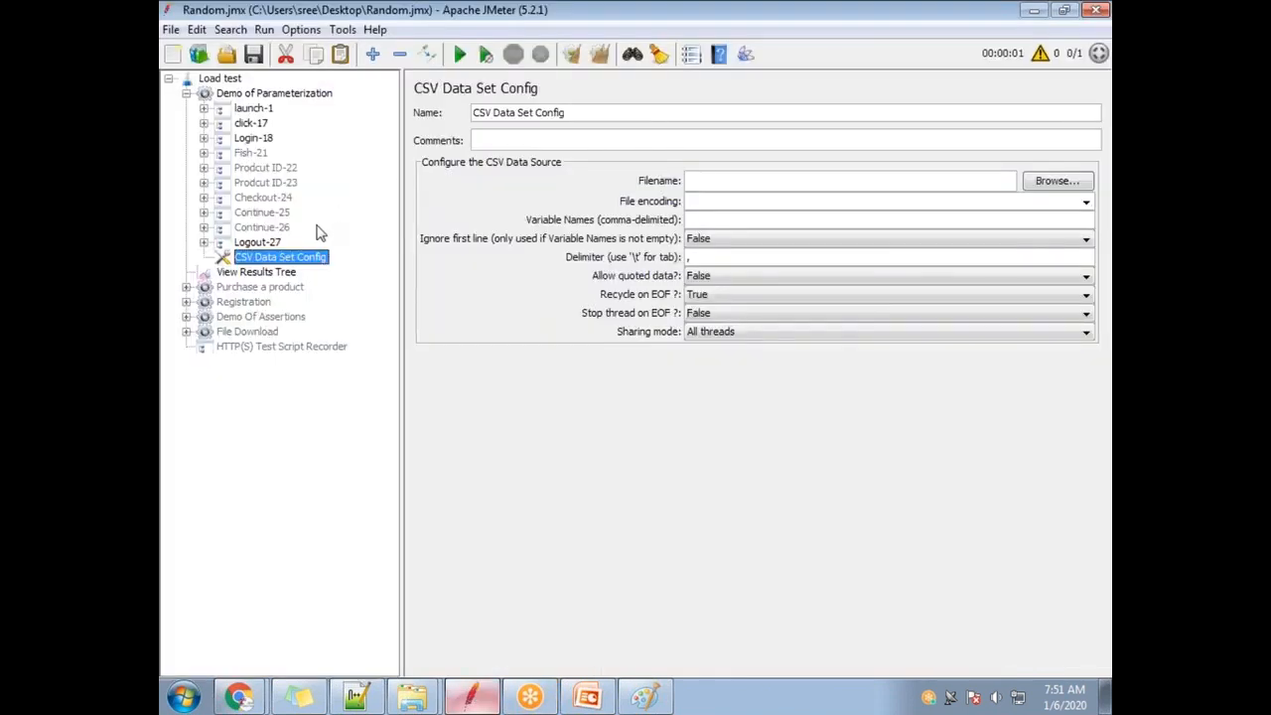
left_click(187, 94)
left_click(186, 94)
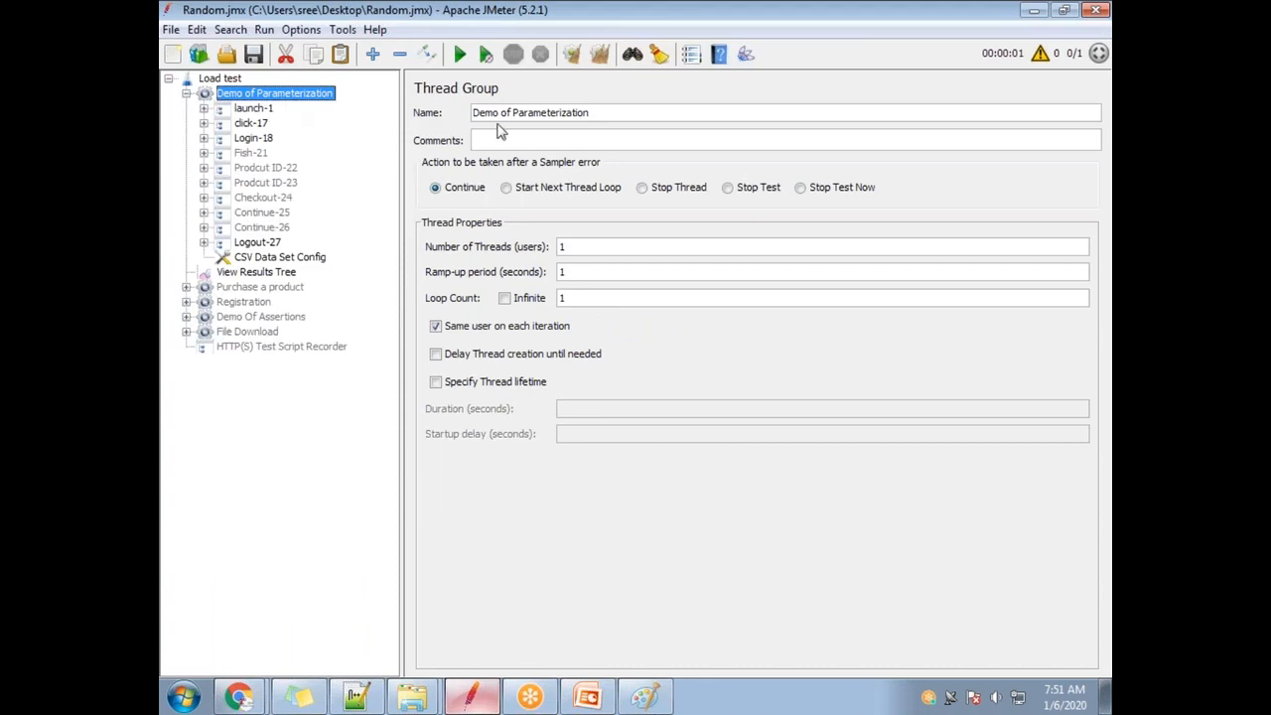
key("alt+Tab")
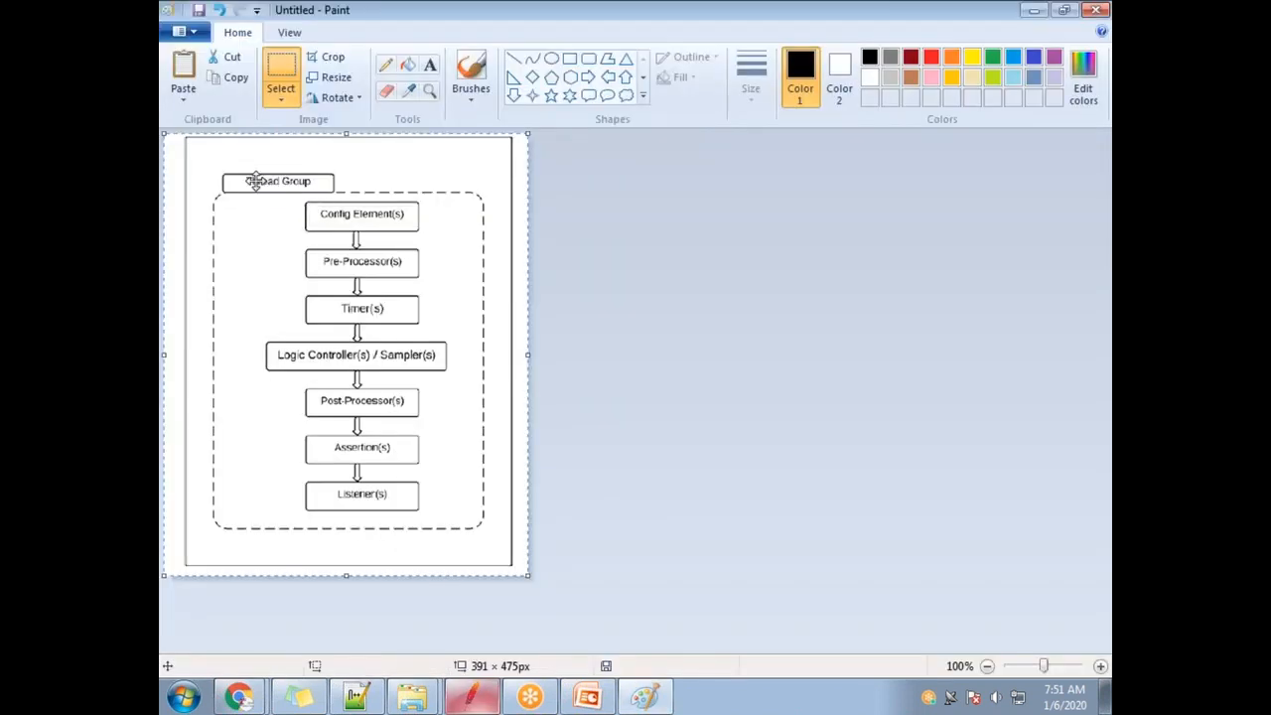
key("alt+Tab")
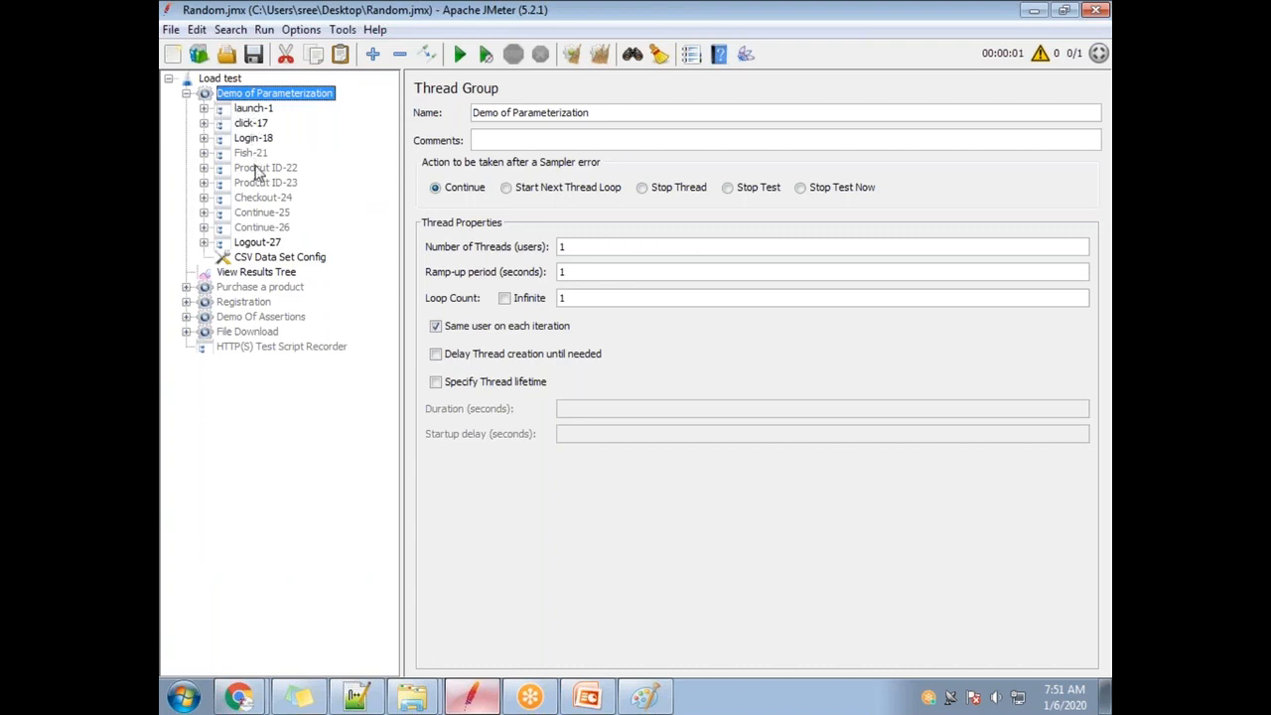
left_click(282, 258)
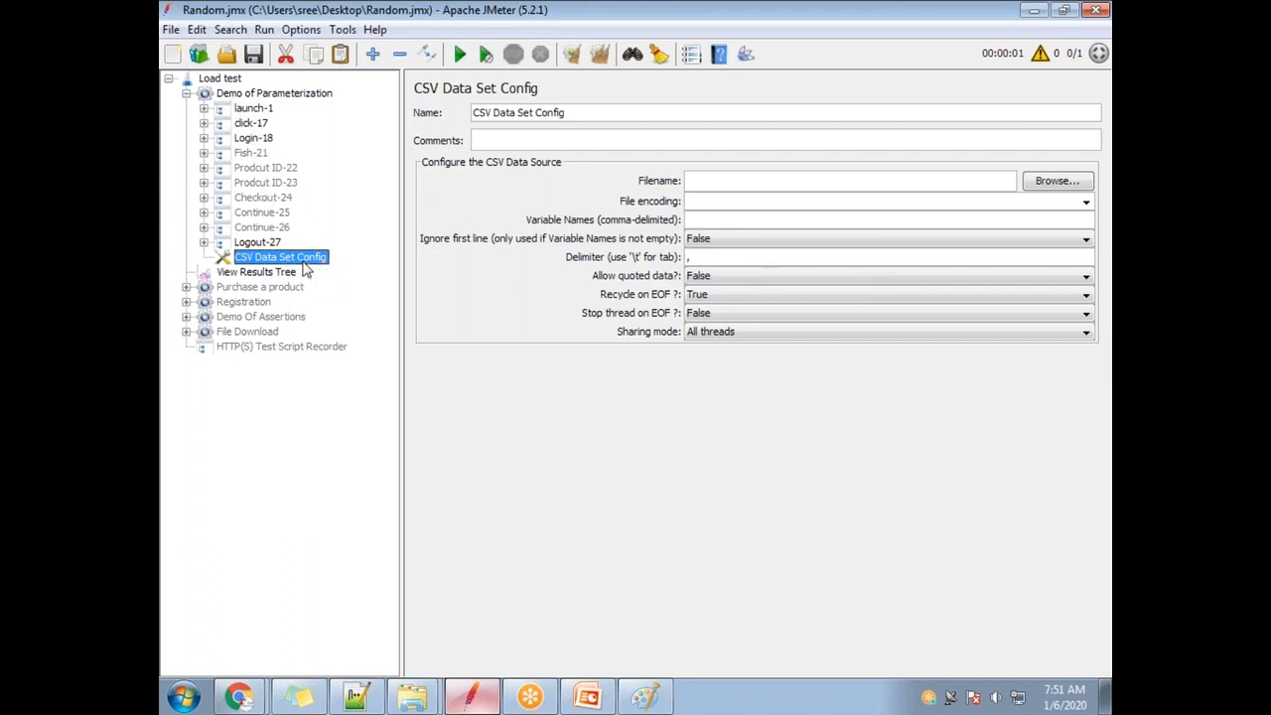
key("alt+Tab")
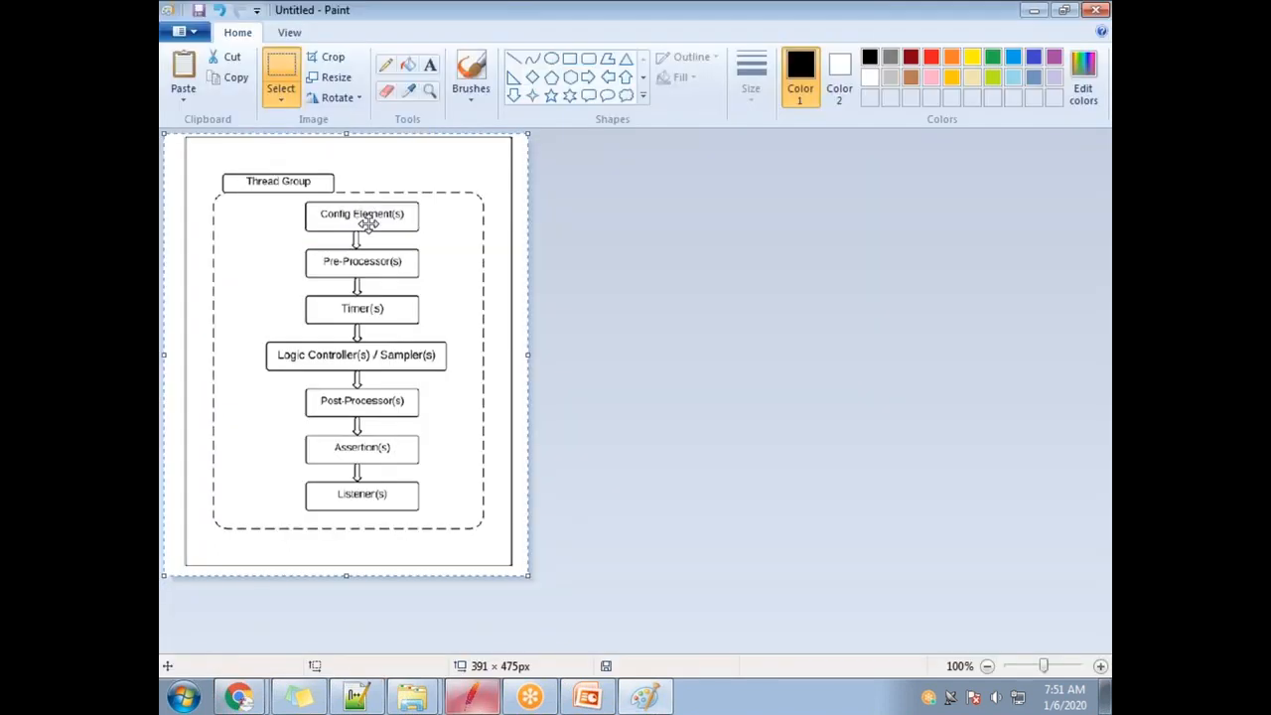
key("alt+Tab")
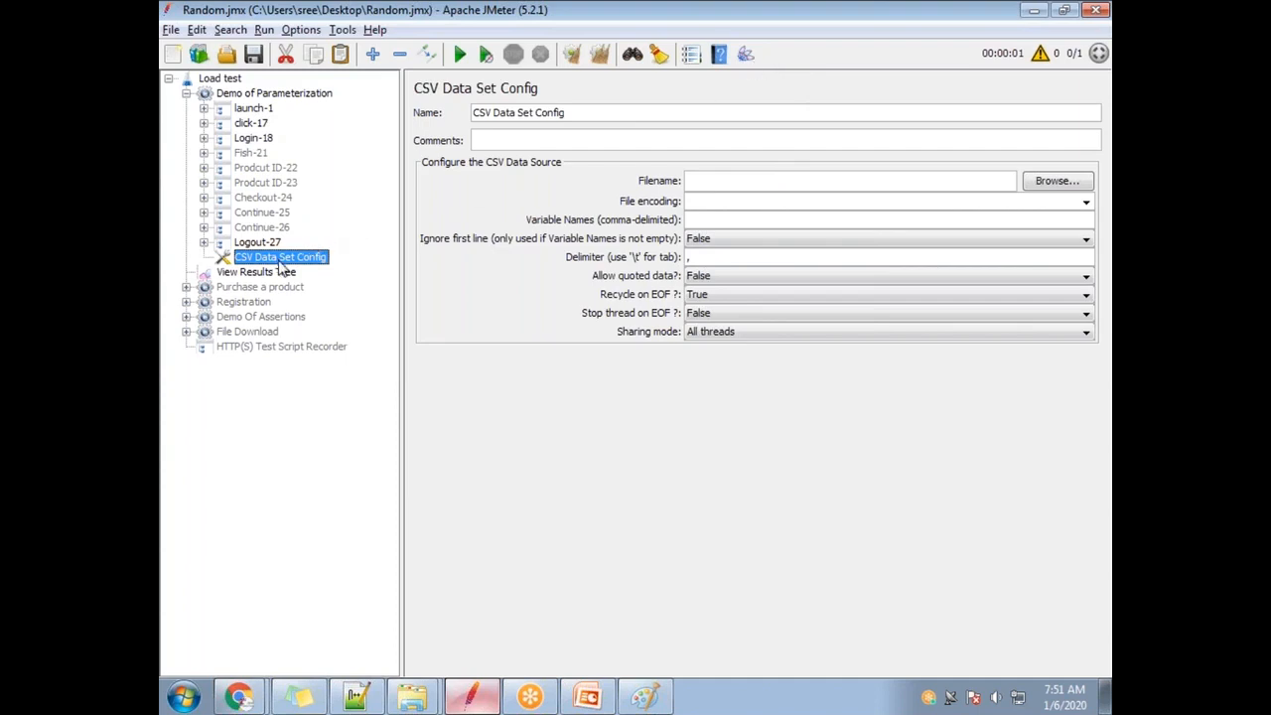
key("alt+Tab")
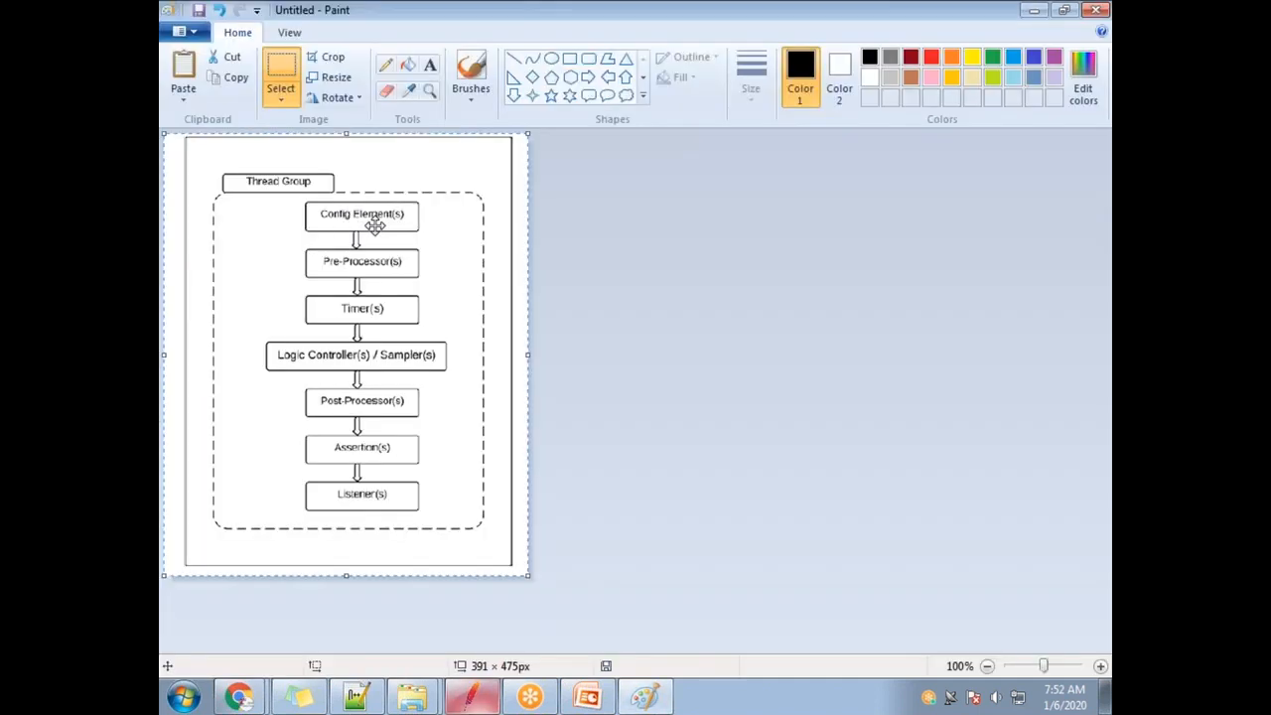
key("alt+Tab")
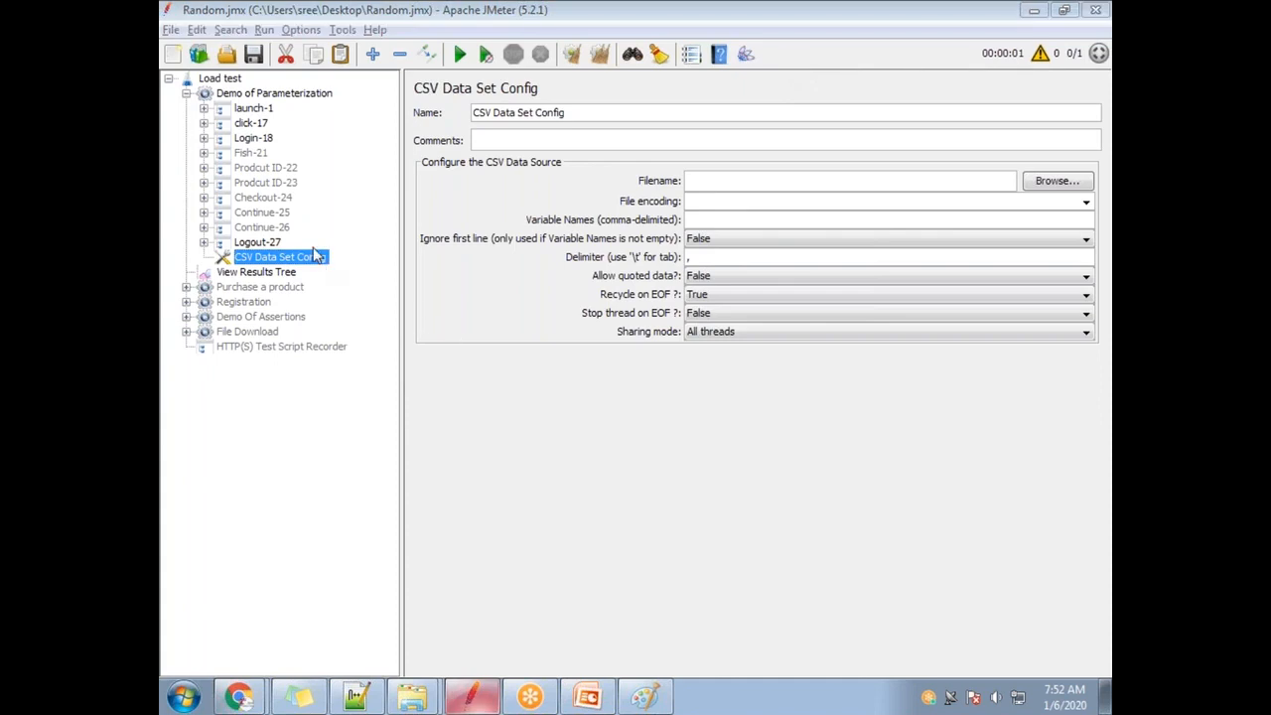
Drag CSV Data Set Config above launch-1 as the thread group's first child and select its name.
left_click_drag(318, 261, 243, 101)
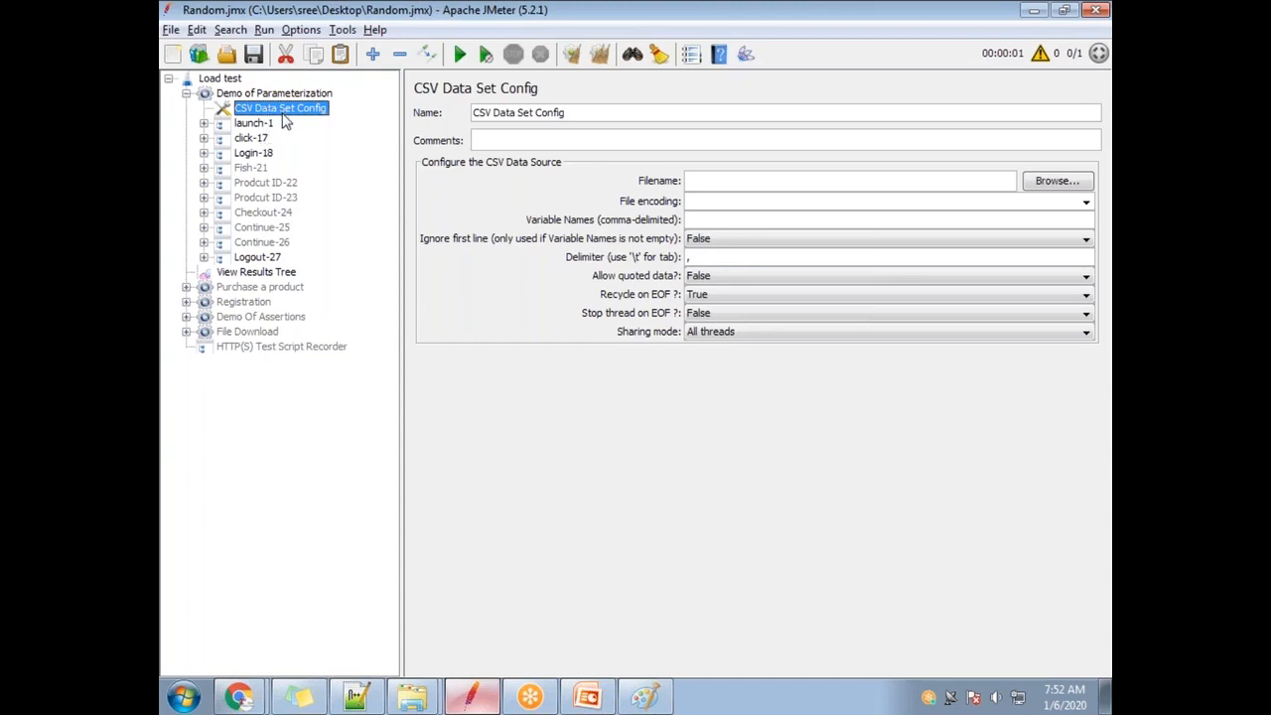
left_click_drag(282, 116, 288, 272)
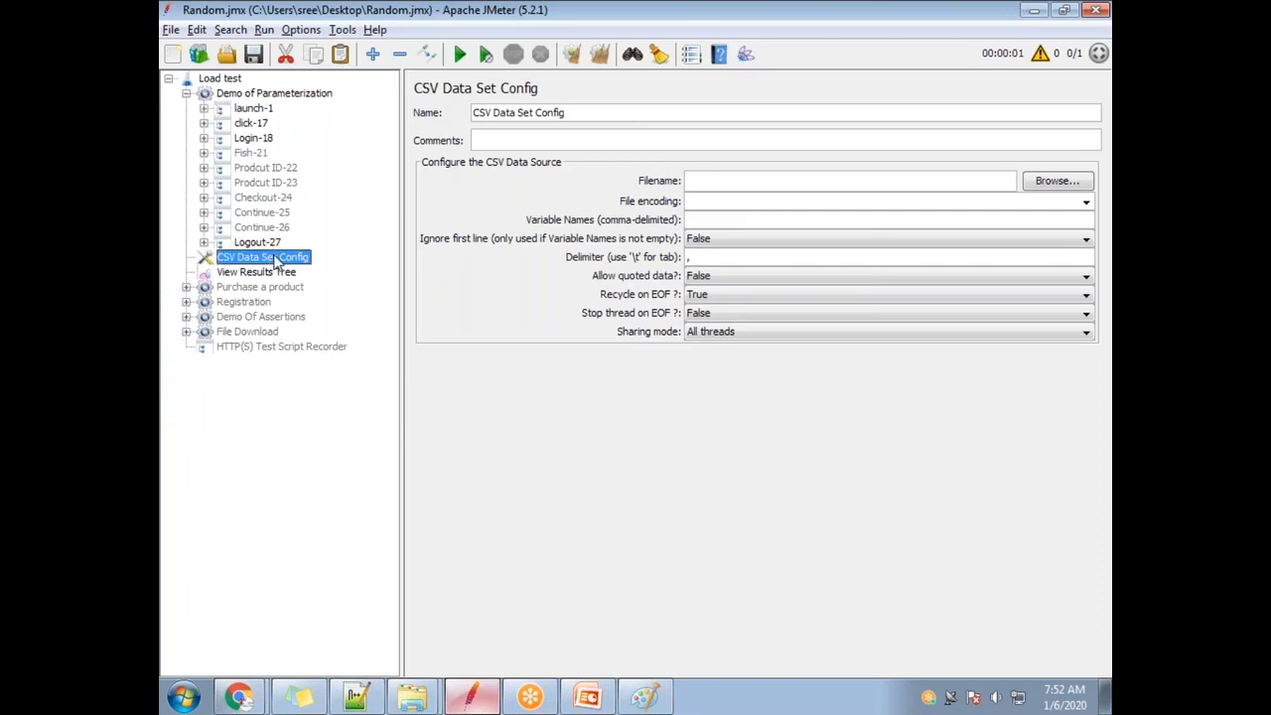
left_click(280, 272)
left_click_drag(282, 258, 295, 111)
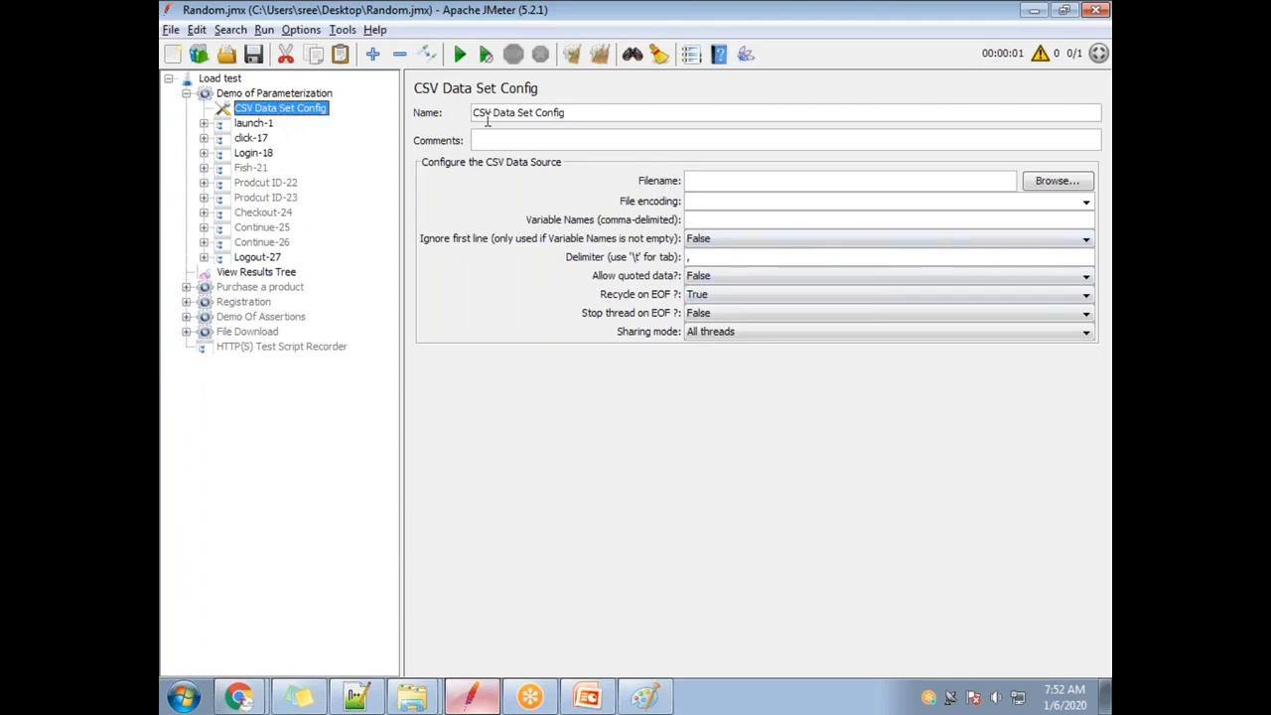
left_click_drag(572, 112, 443, 114)
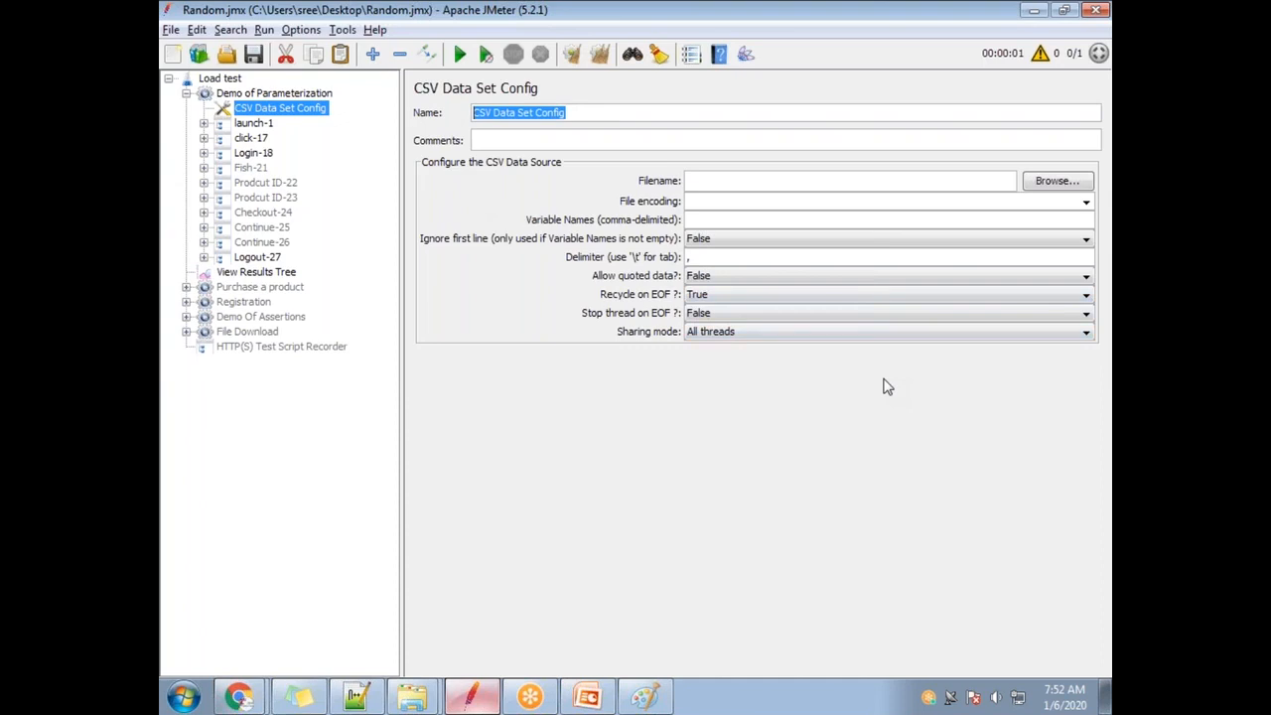
Rename the config element to 'CSV Datat Set input for UserName and Password' and start on its Filename field.
type("C")
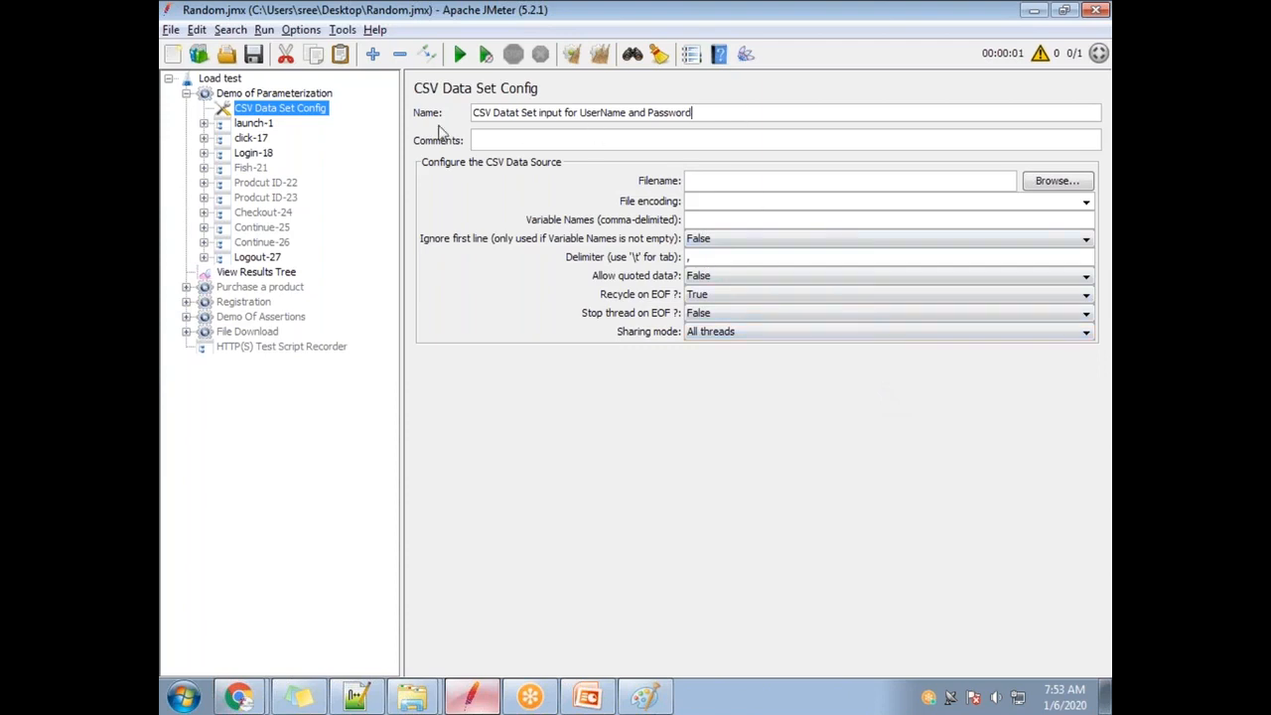
left_click(270, 154)
left_click(296, 94)
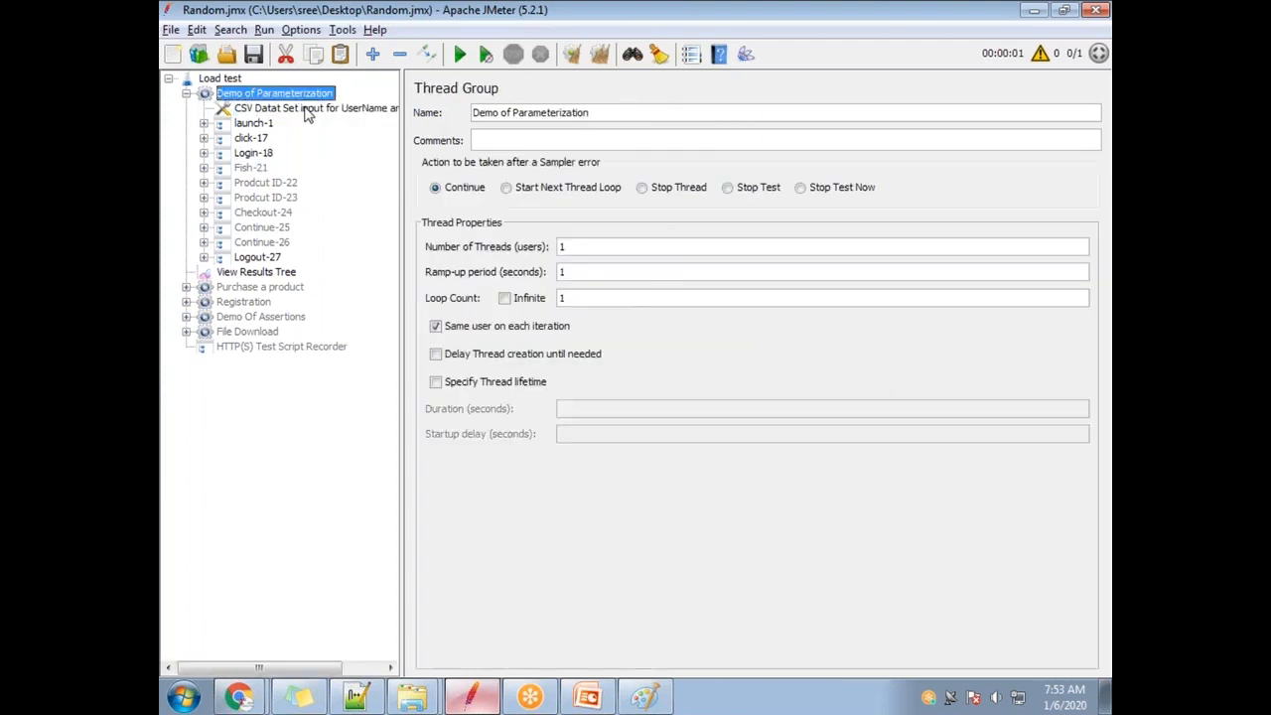
left_click(308, 109)
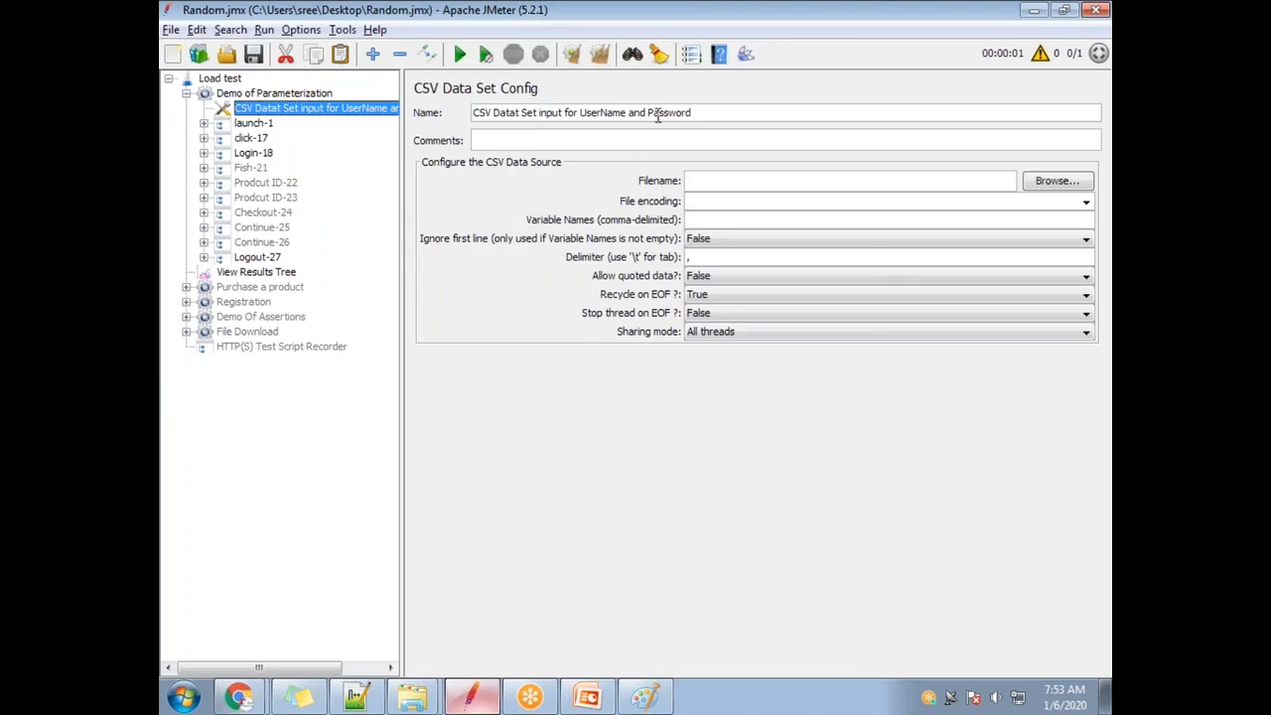
left_click_drag(733, 114, 410, 97)
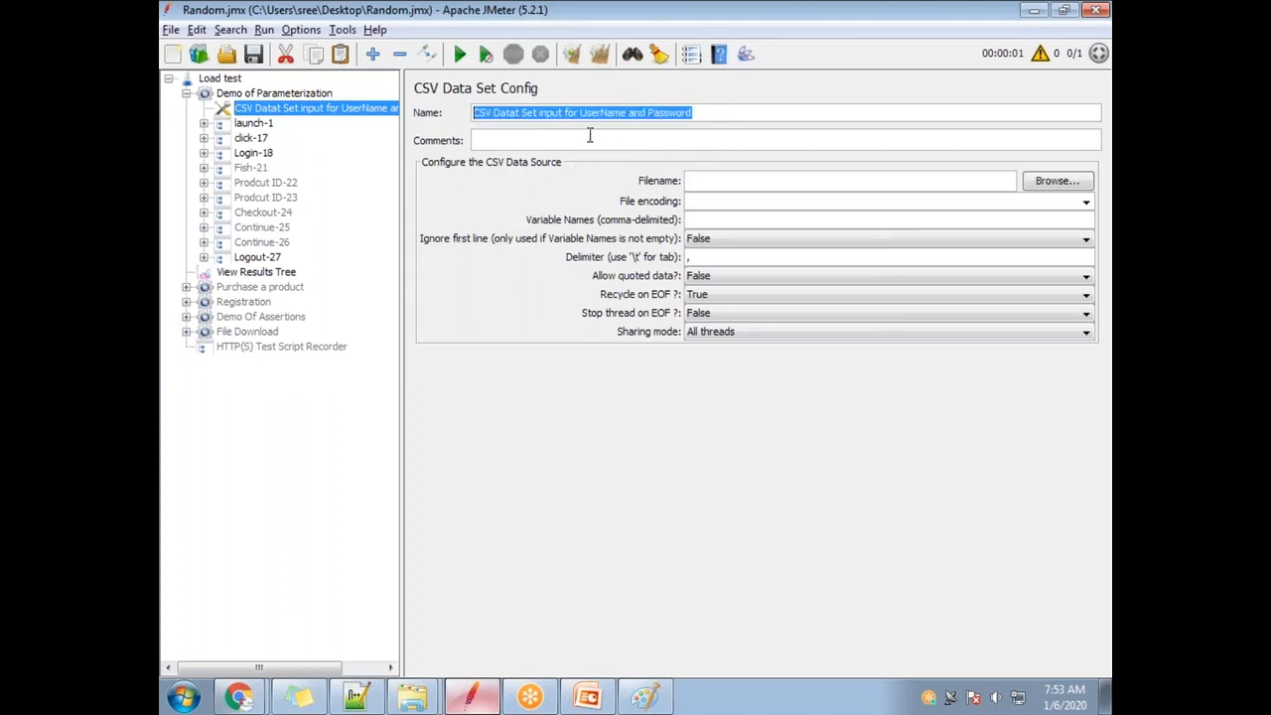
left_click(698, 180)
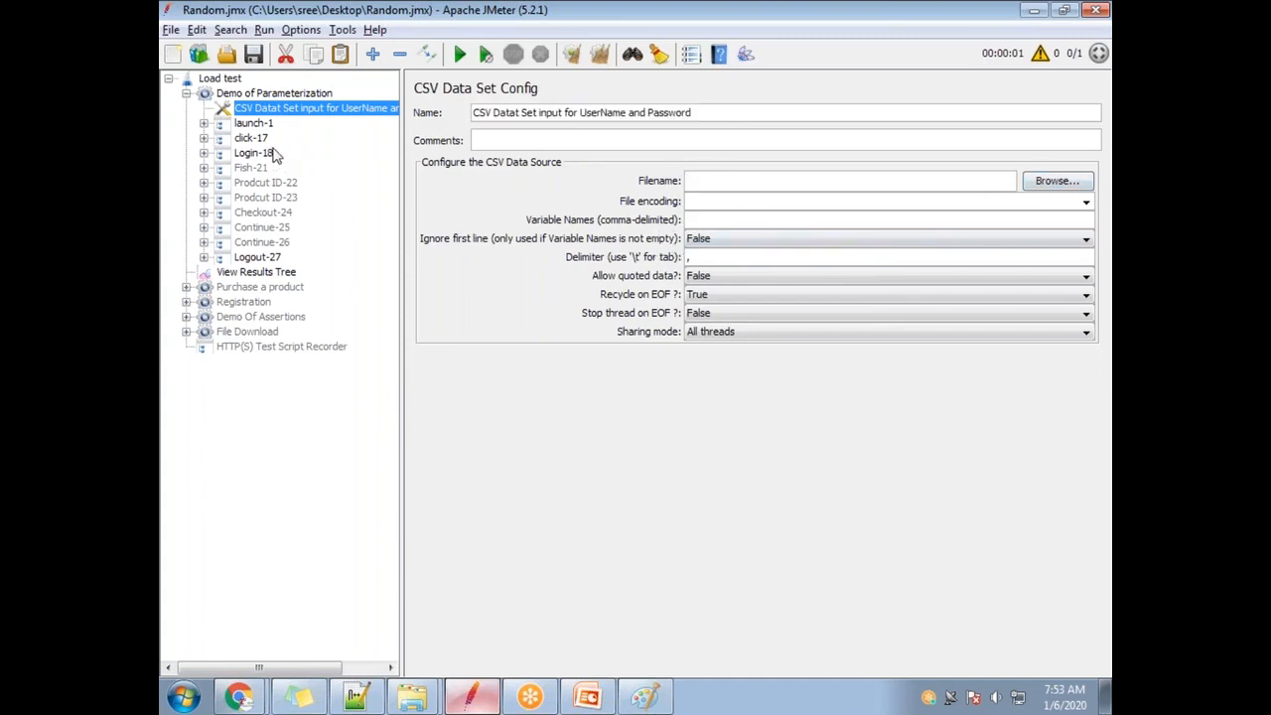
left_click(1106, 705)
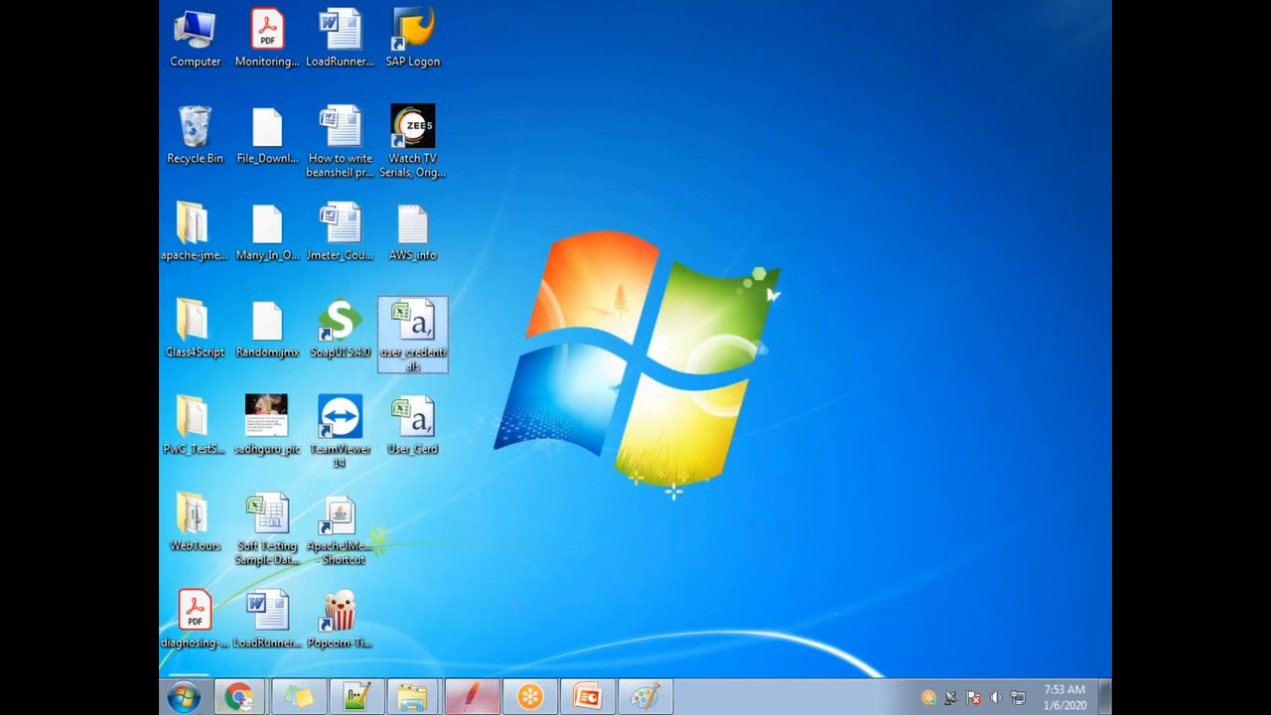
left_click(471, 697)
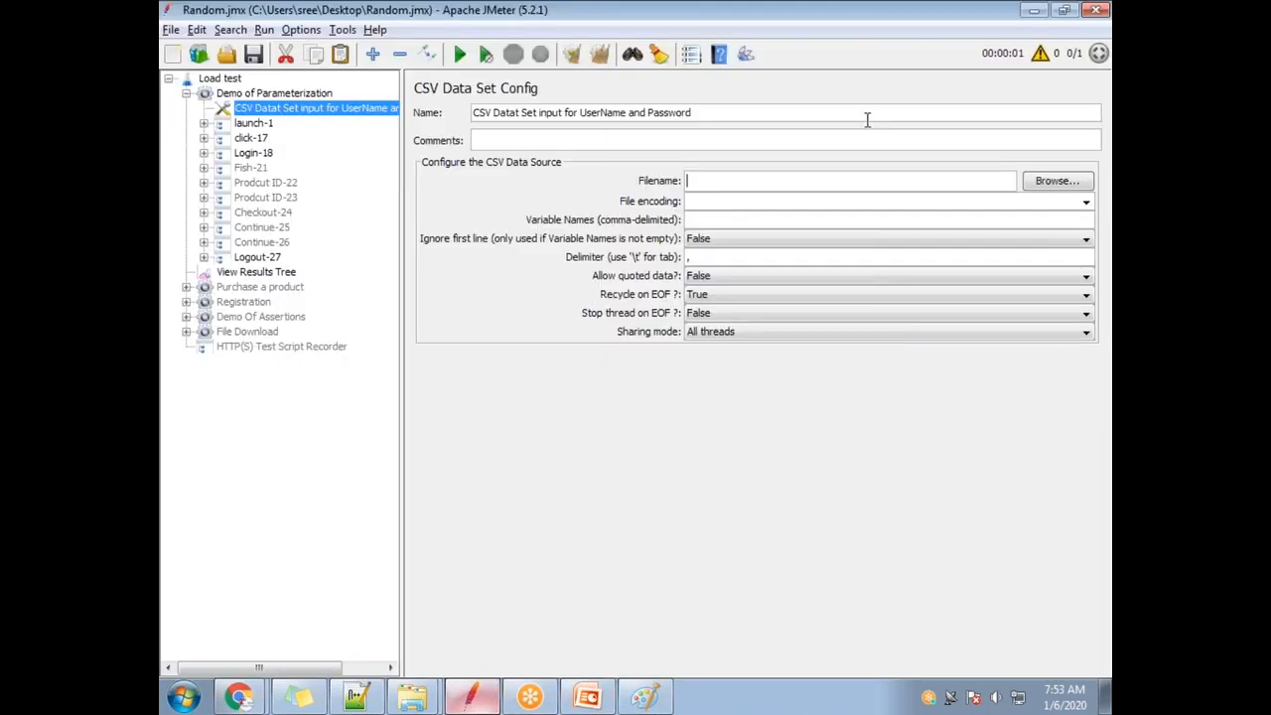
Set the CSV Data Set Config's filename to user_credentials.csv from the Desktop.
left_click(1056, 185)
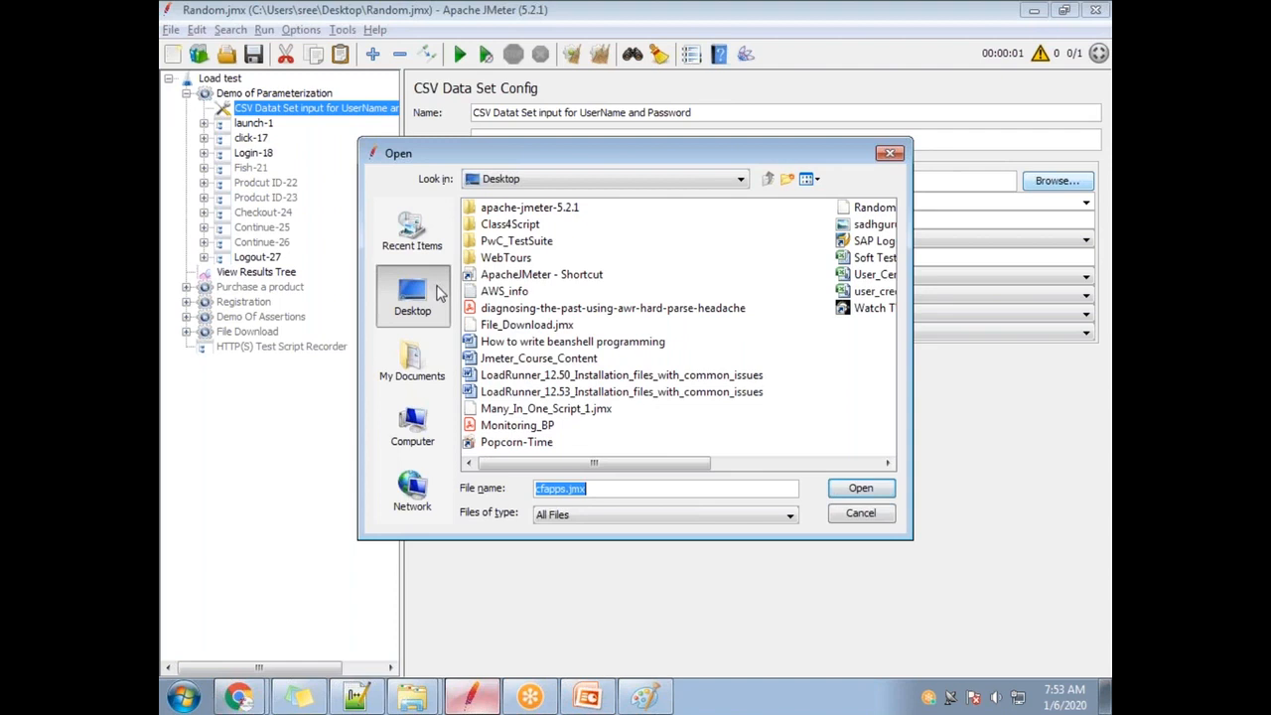
left_click_drag(707, 463, 800, 462)
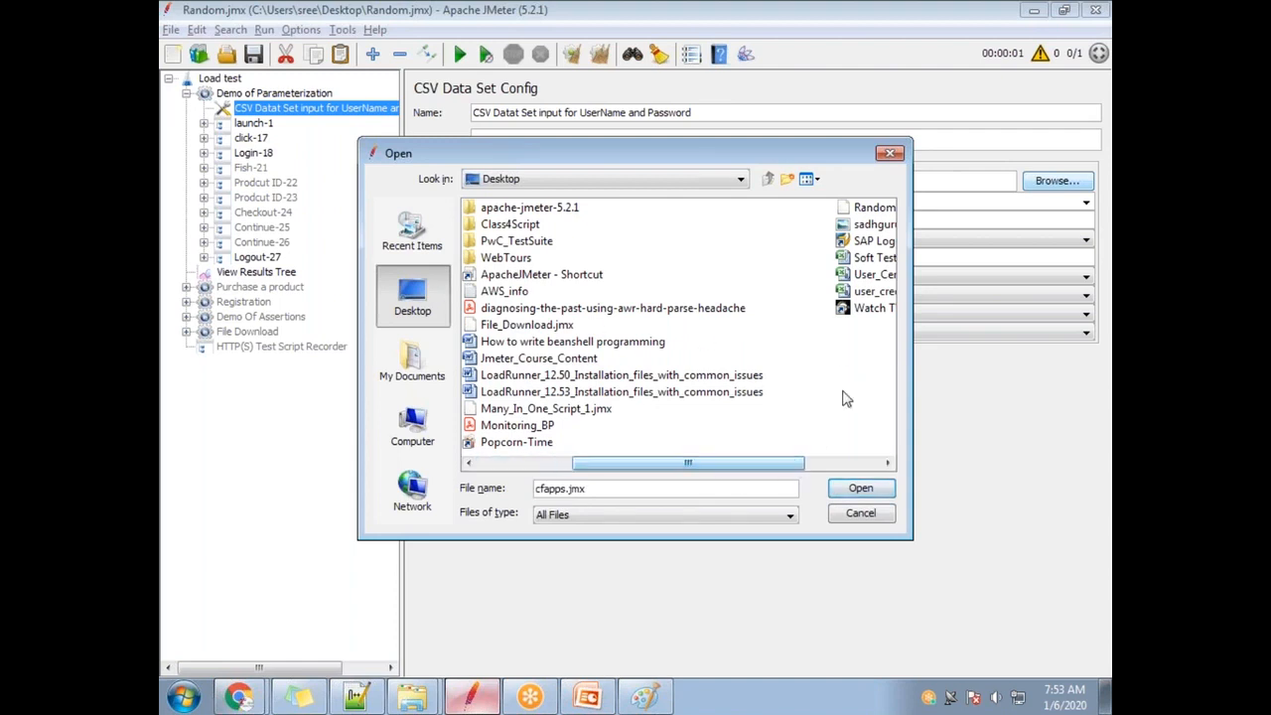
left_click(884, 463)
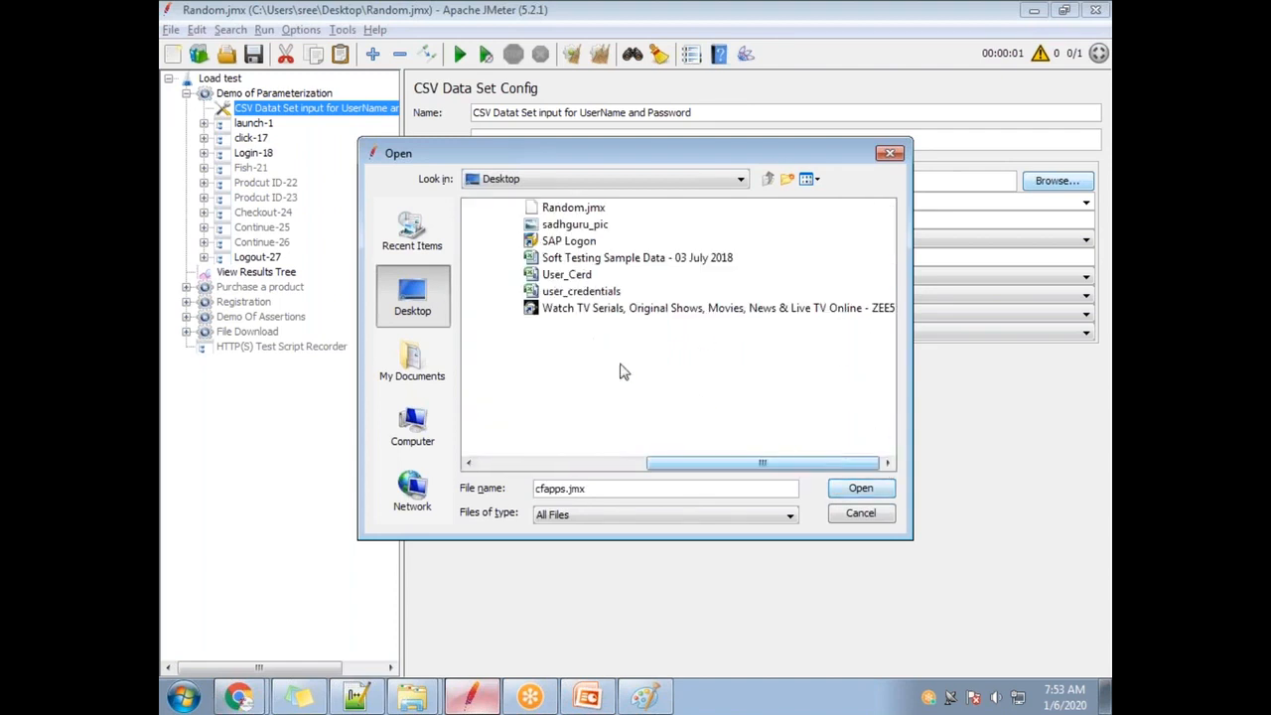
left_click(596, 293)
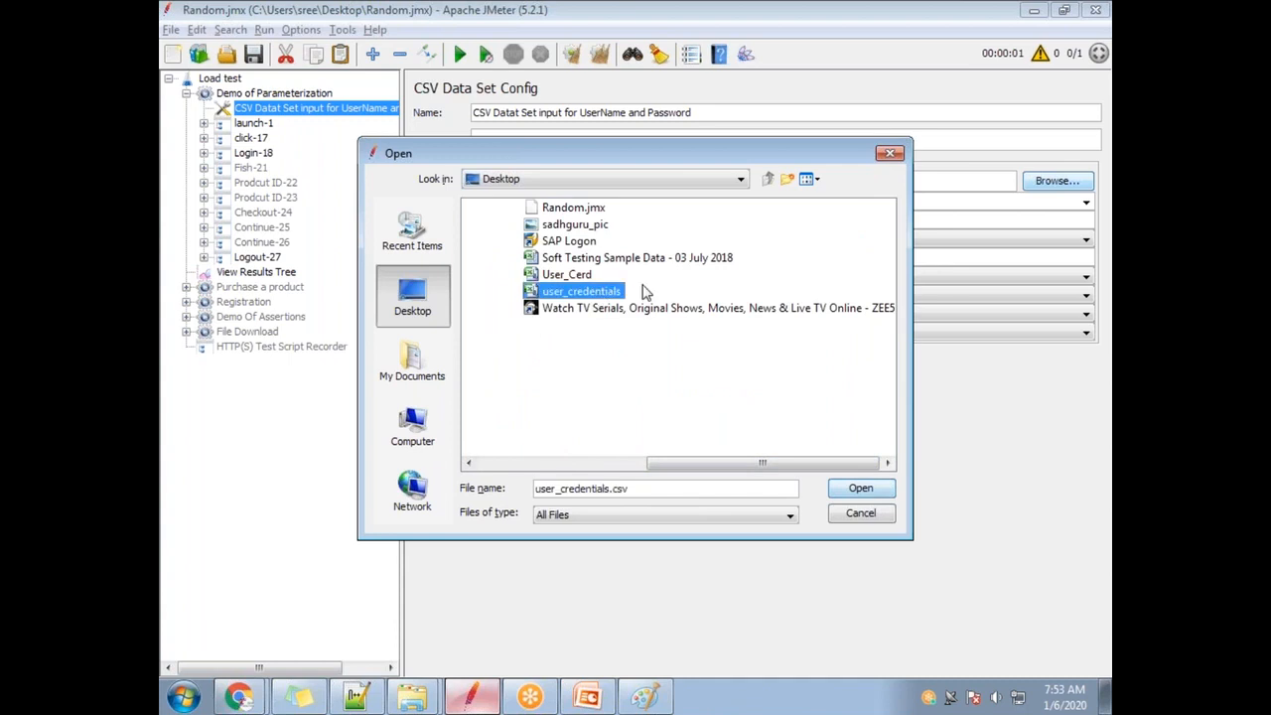
left_click(569, 297)
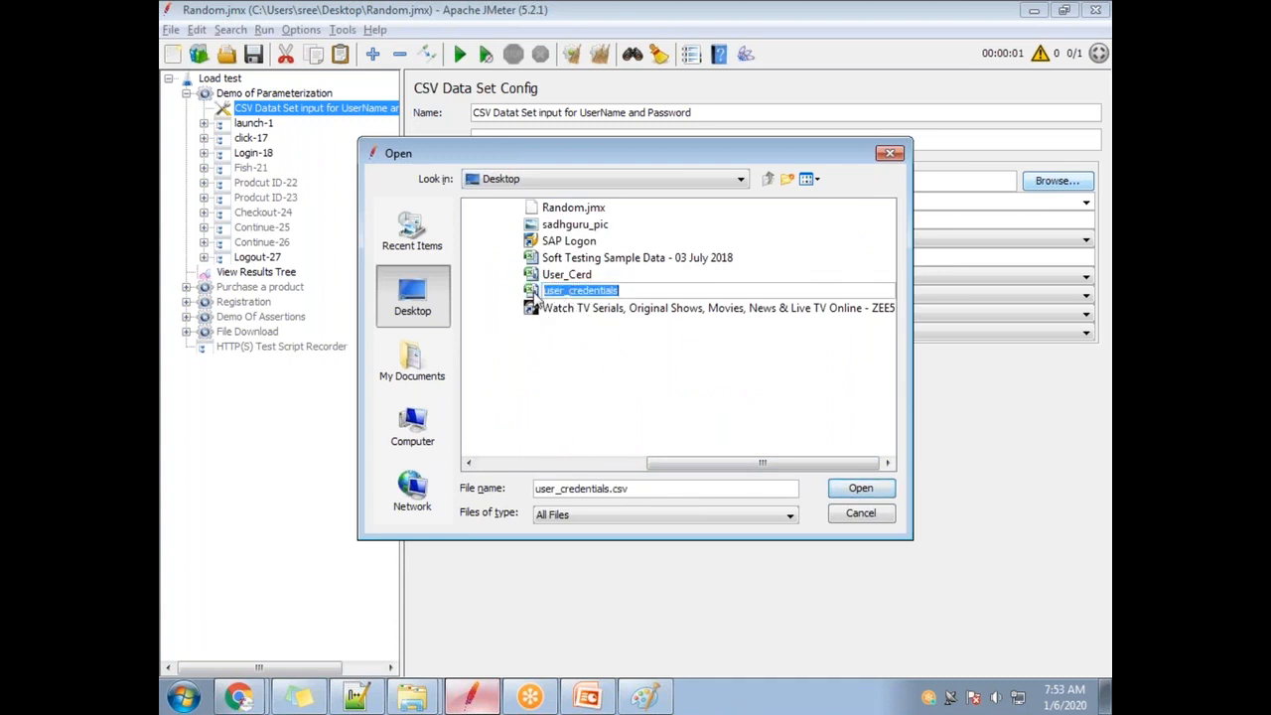
left_click(860, 487)
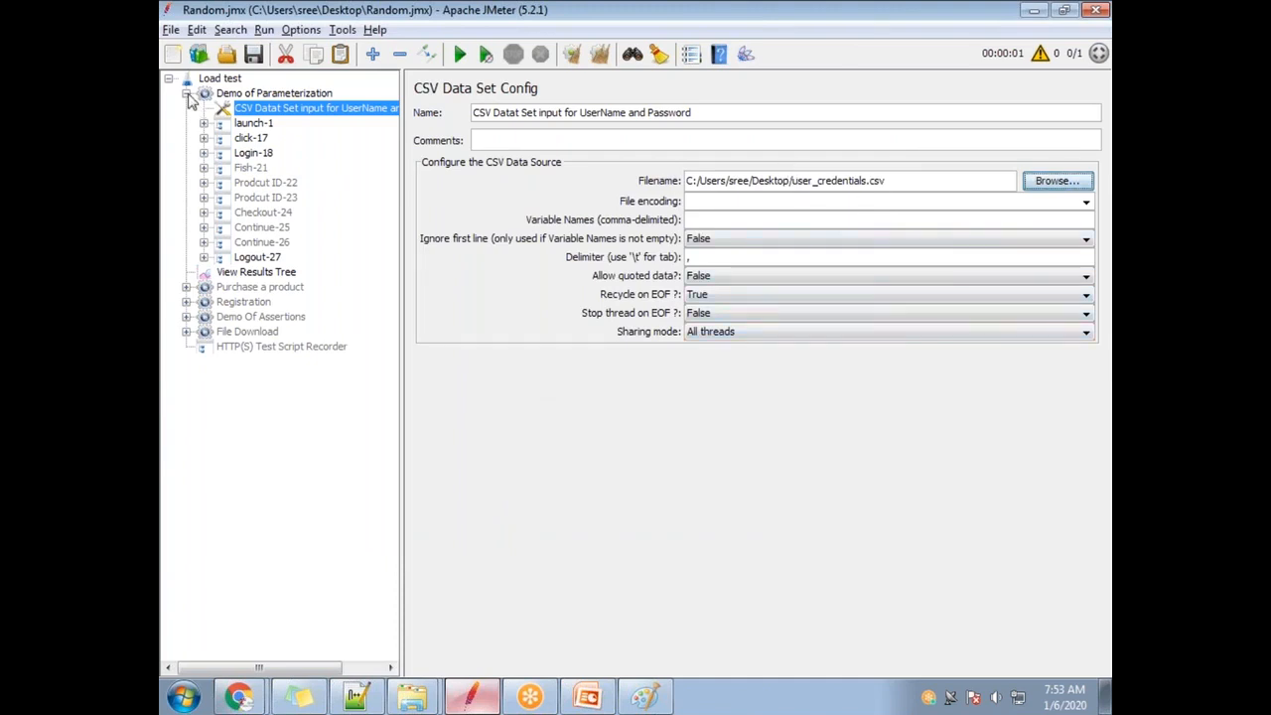
Check the user_credentials.csv part of the Filename path, then minimise JMeter to the desktop.
left_click_drag(900, 186, 685, 184)
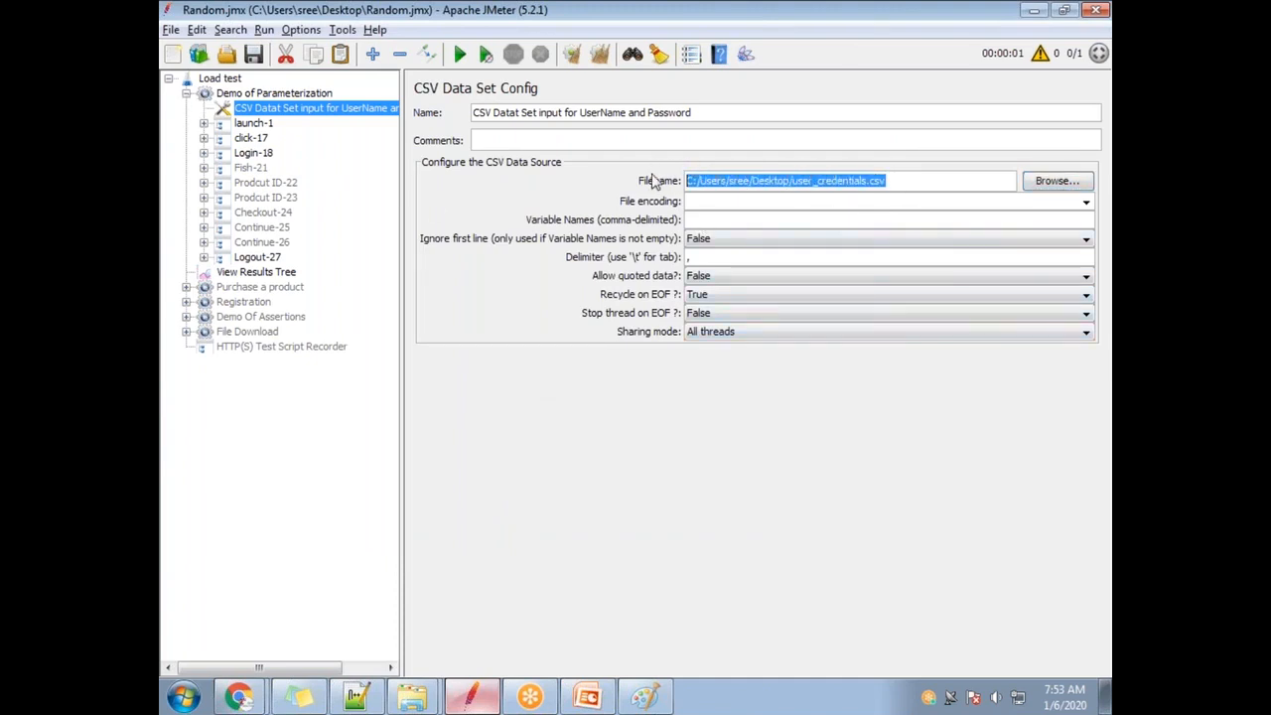
left_click(885, 182)
left_click_drag(909, 180, 789, 188)
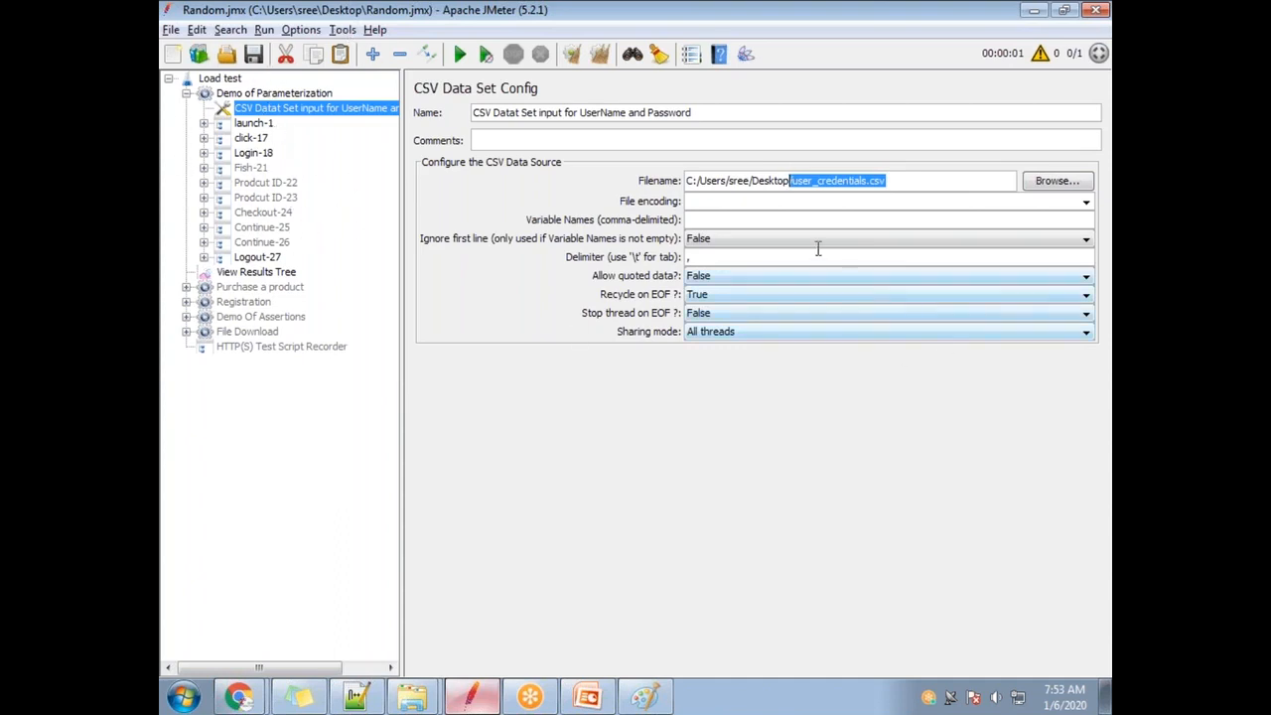
left_click(750, 204)
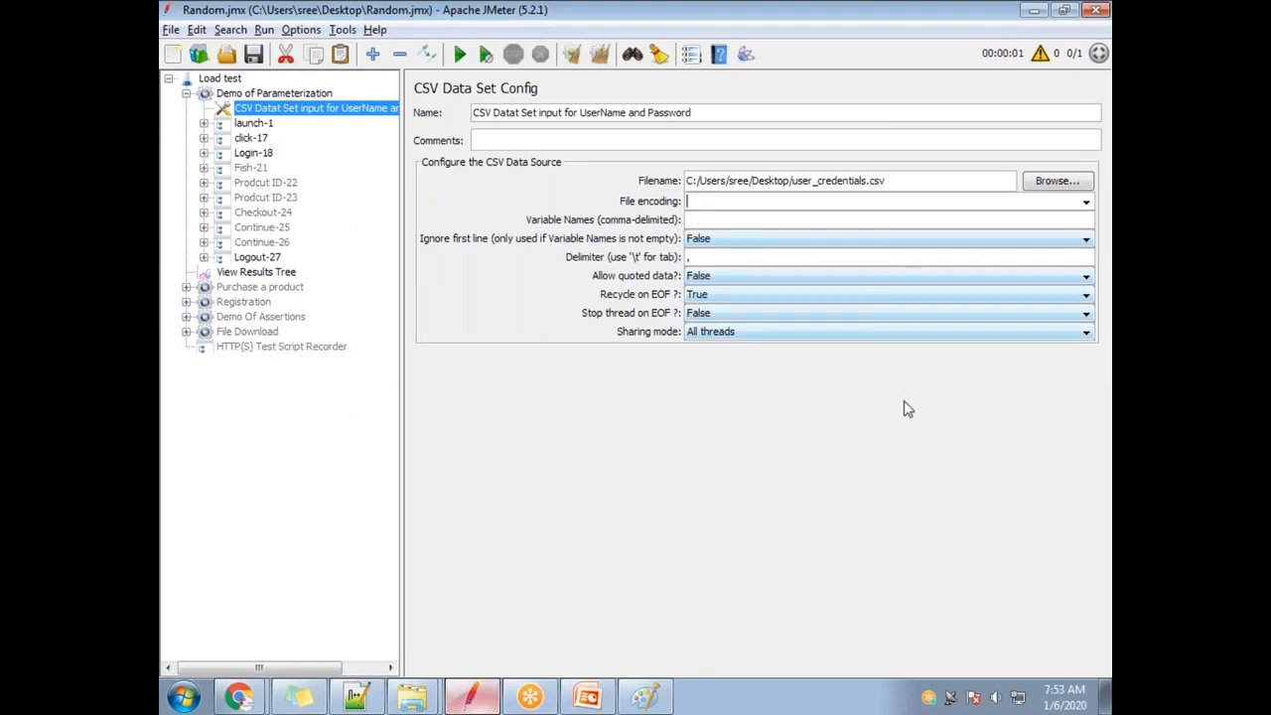
left_click(1105, 695)
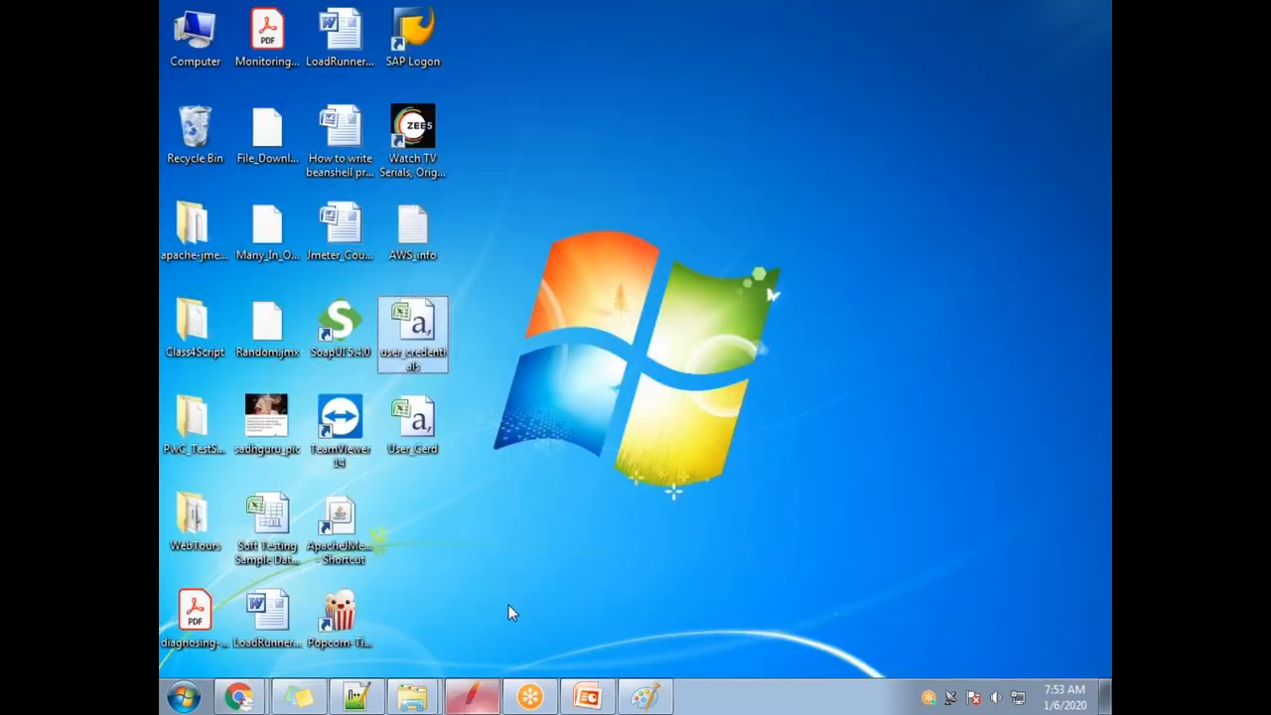
Open user_credentials in Excel and check its Username, password and DisplayName column headers.
double_click(421, 355)
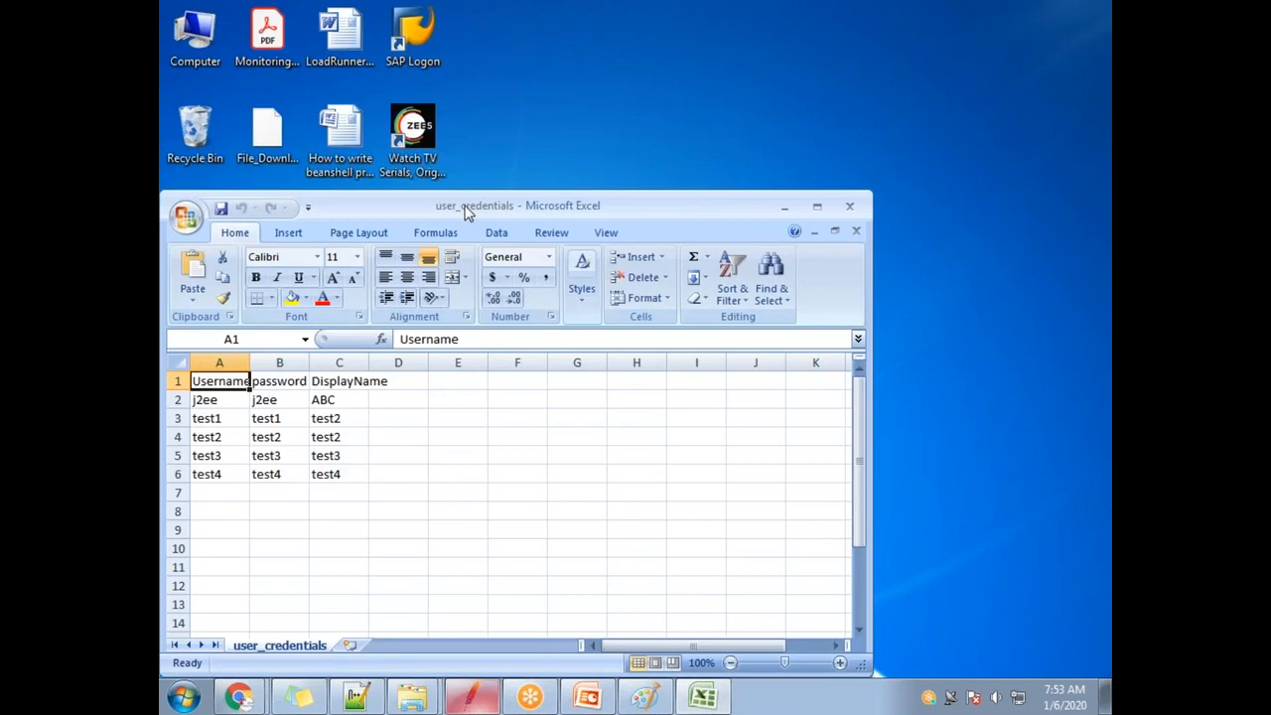
double_click(466, 207)
left_click(272, 185)
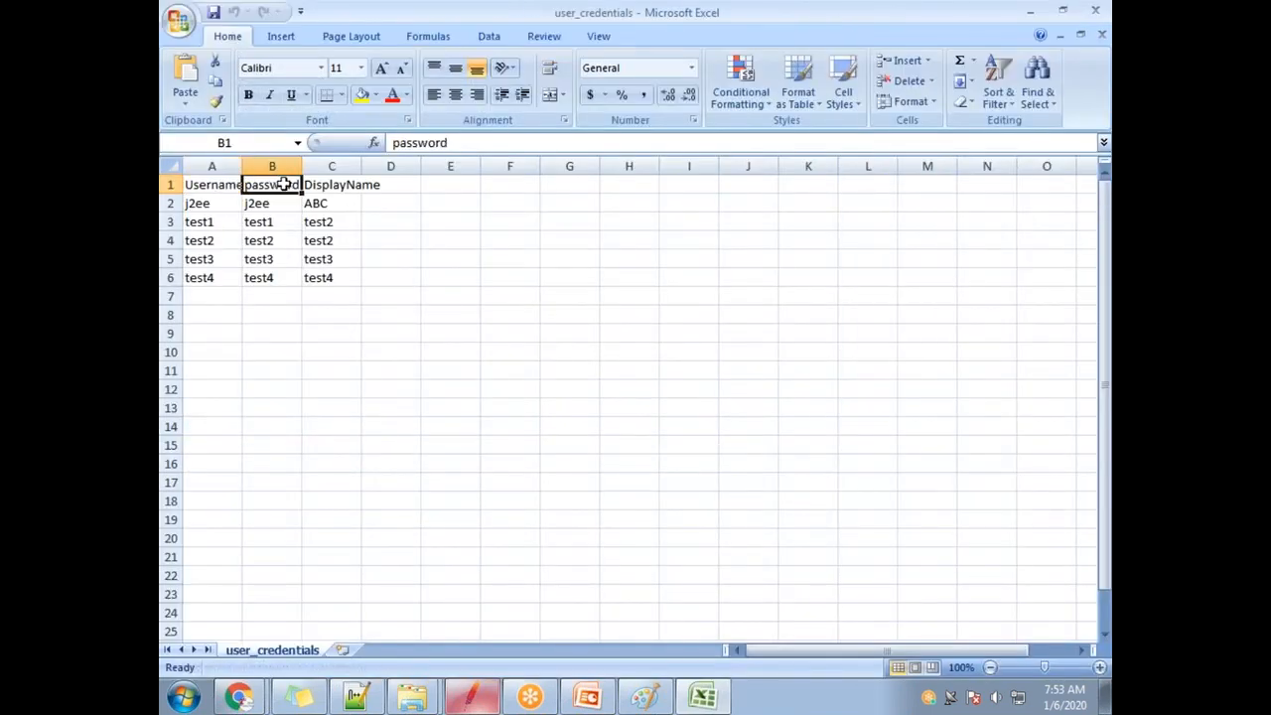
left_click(349, 185)
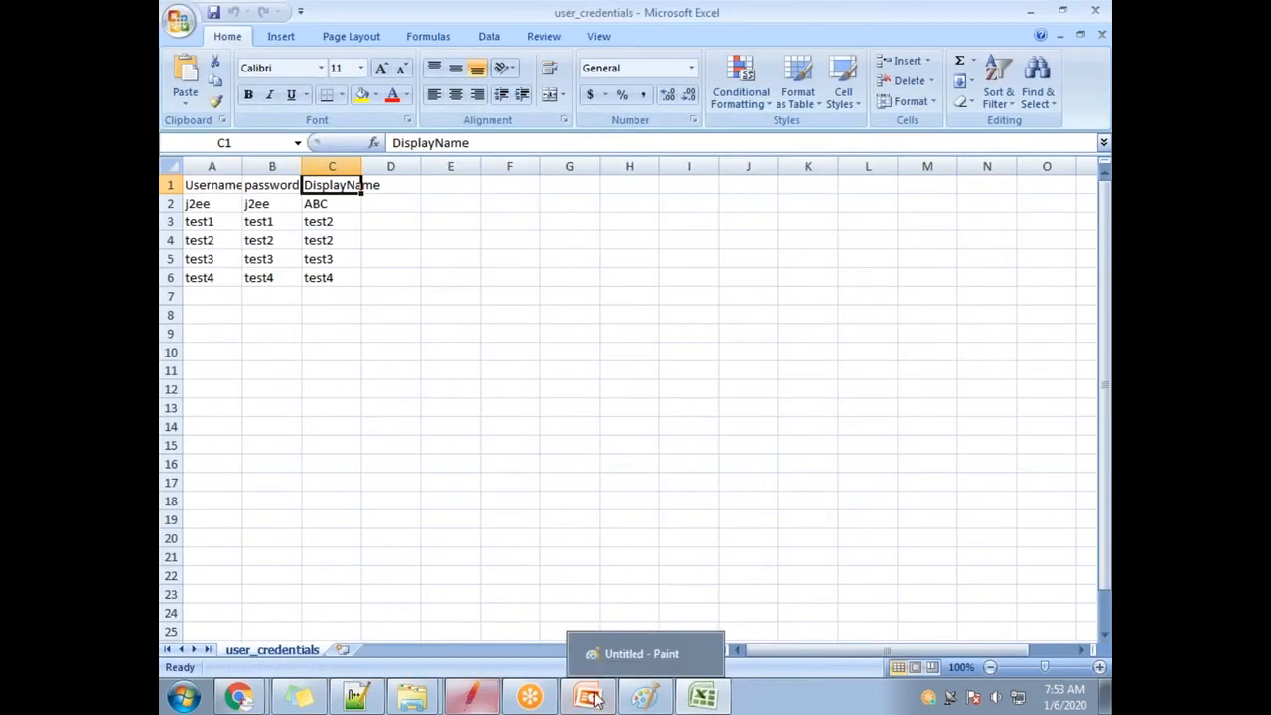
left_click(471, 697)
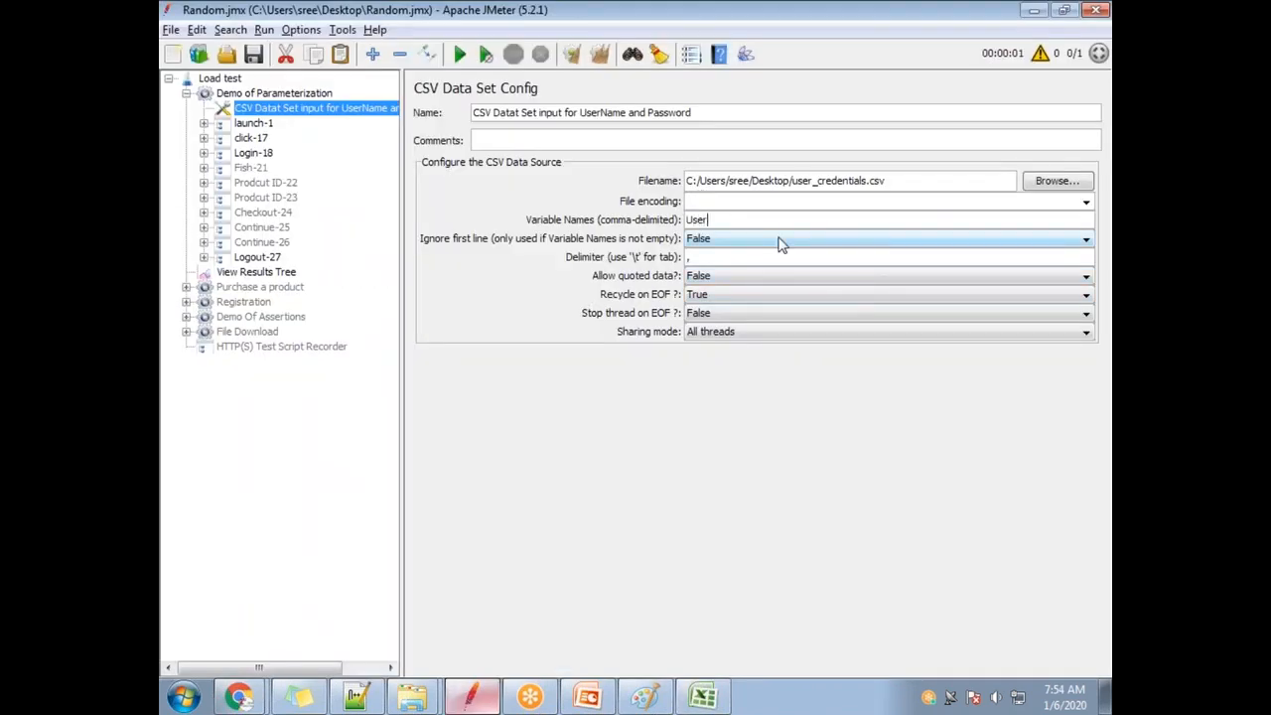
Enter Username,password,DisplayName as the CSV config's variable names, cross-checking the Excel headers.
key("alt+Tab")
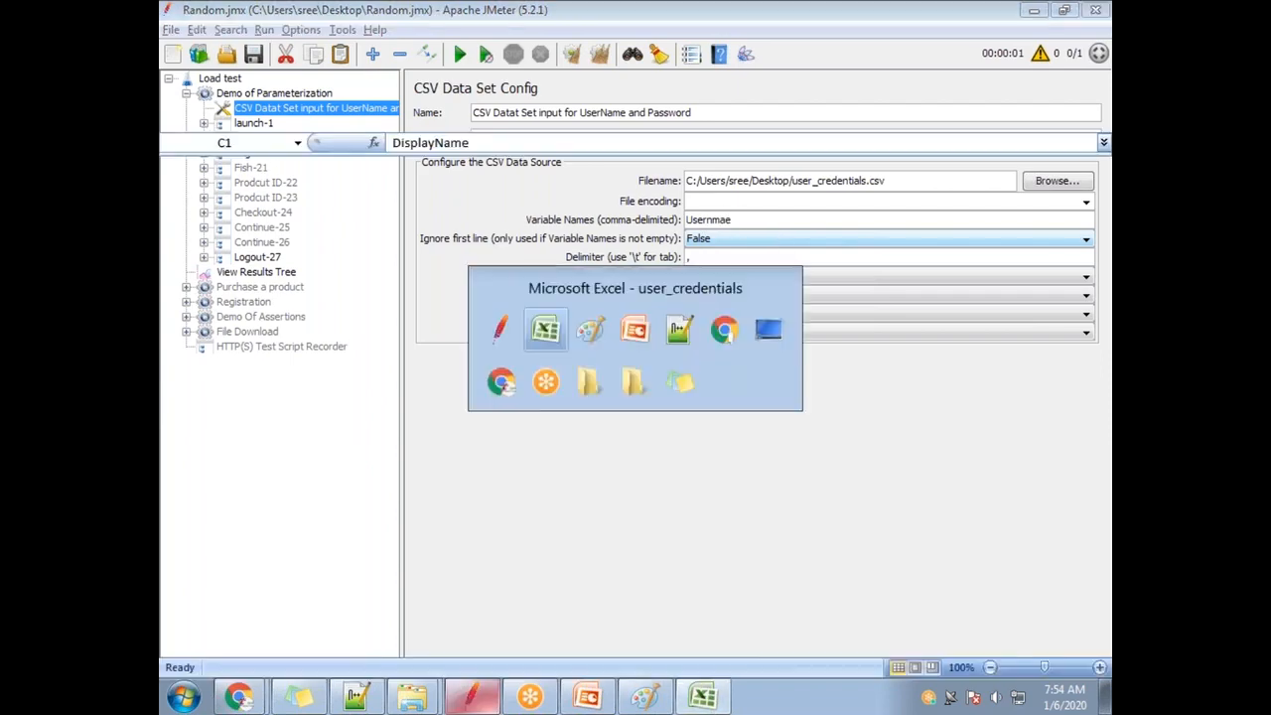
key("alt+Tab")
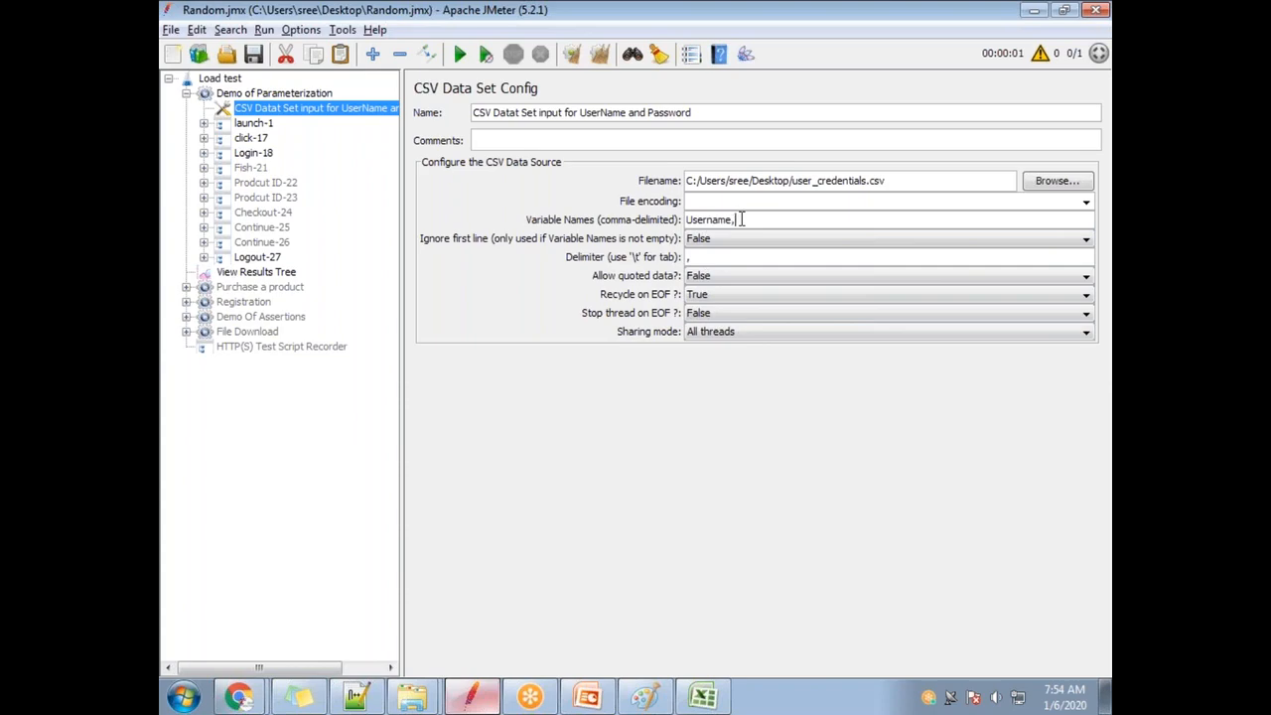
key("alt+Tab")
key("alt+Tab")
type("password")
key("alt+Tab")
key("alt+Tab")
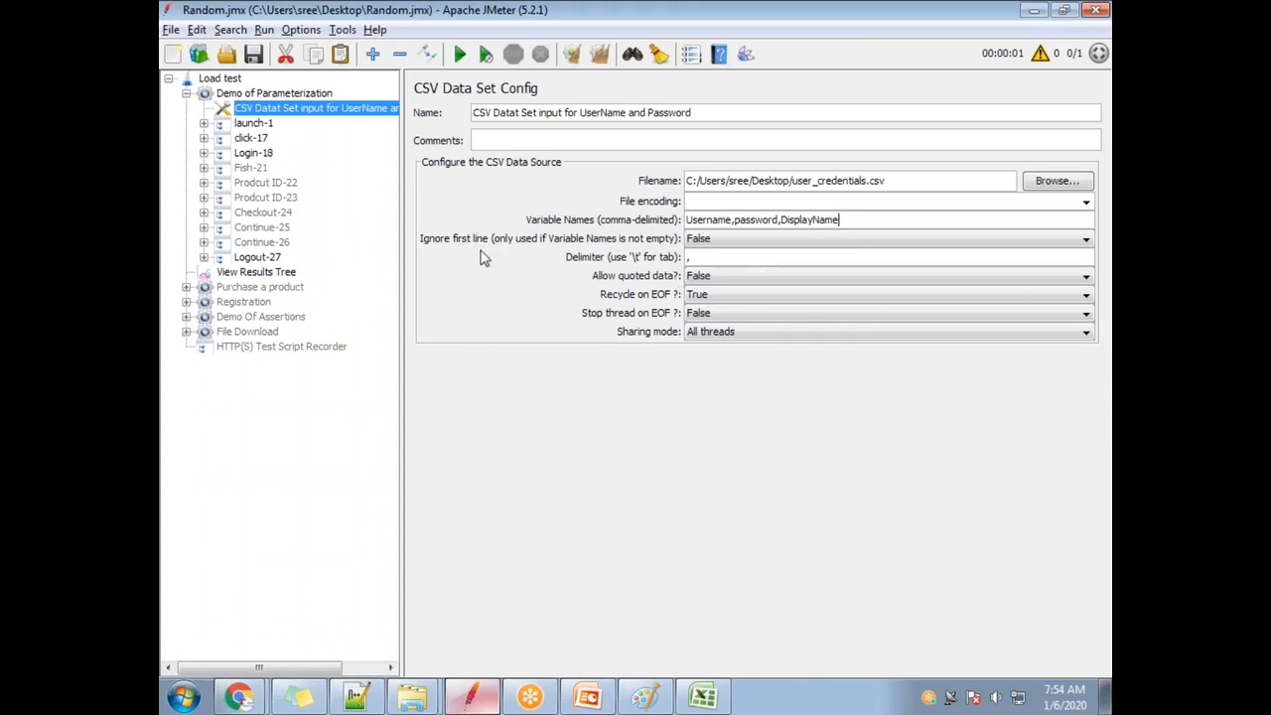
key("alt+Tab")
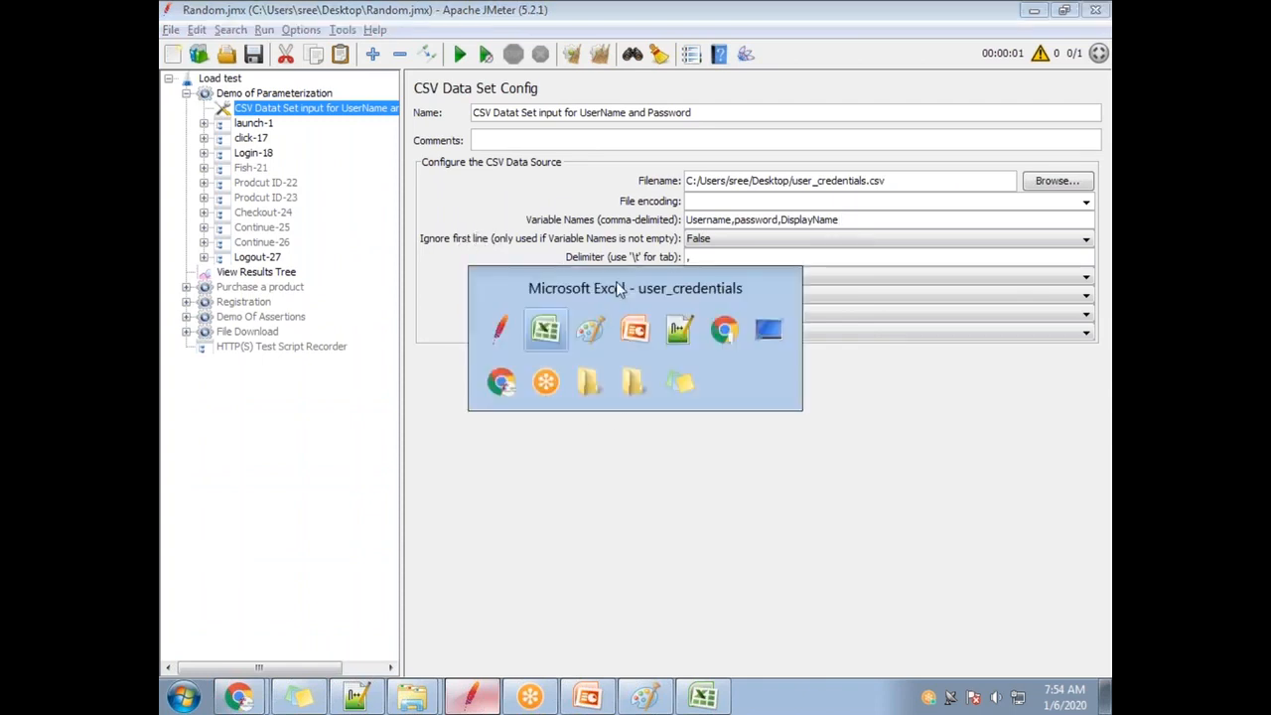
left_click_drag(203, 184, 342, 185)
key("alt+Tab")
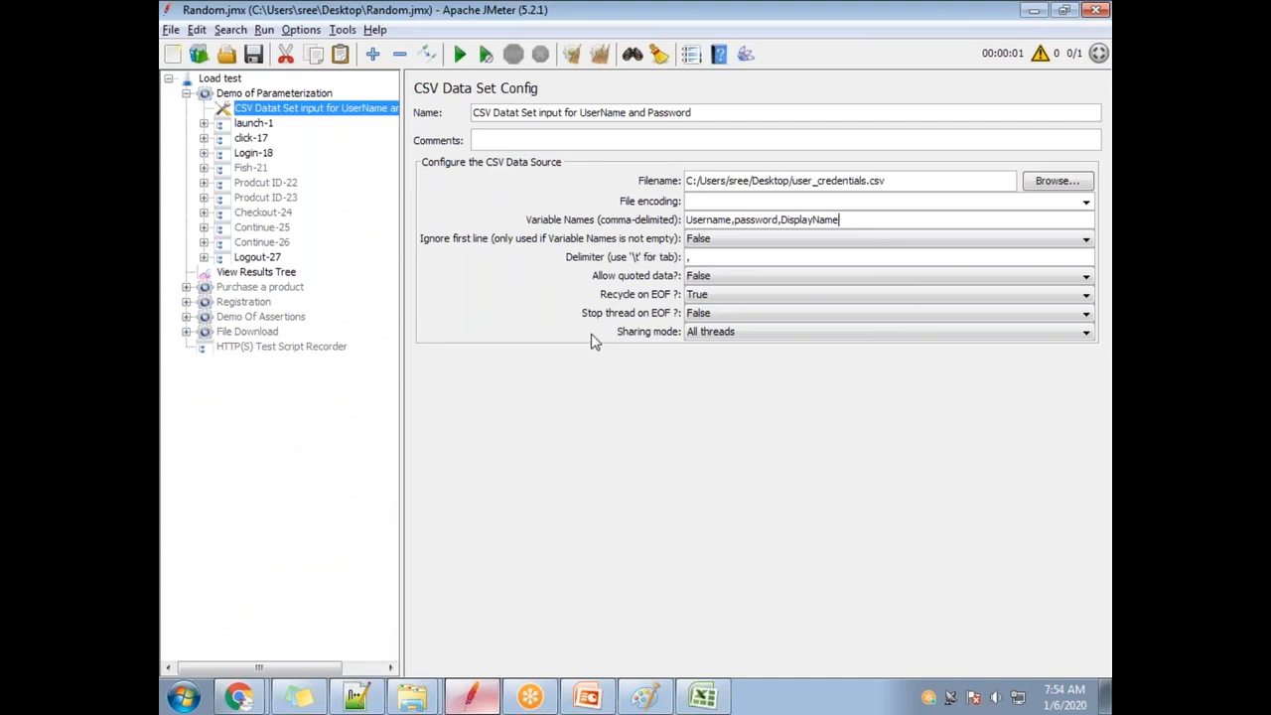
key("alt+Tab")
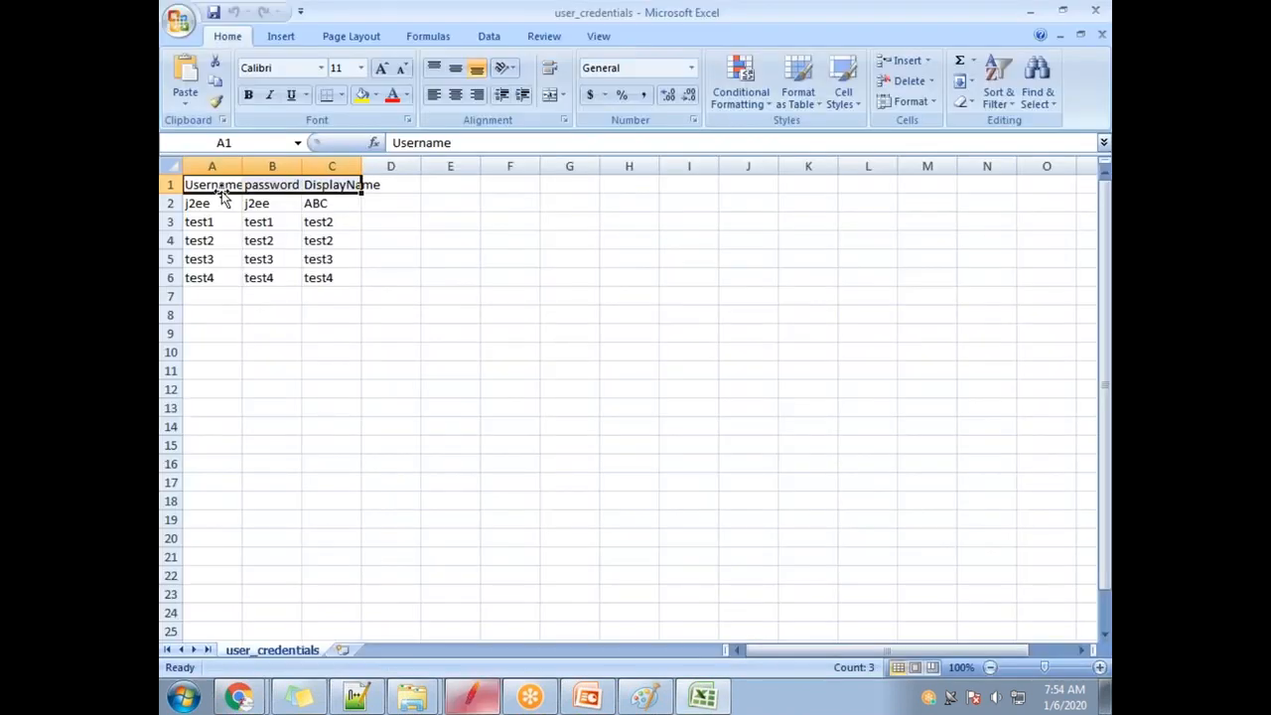
Set the CSV Data Set Config's Ignore first line option to True.
key("alt+Tab")
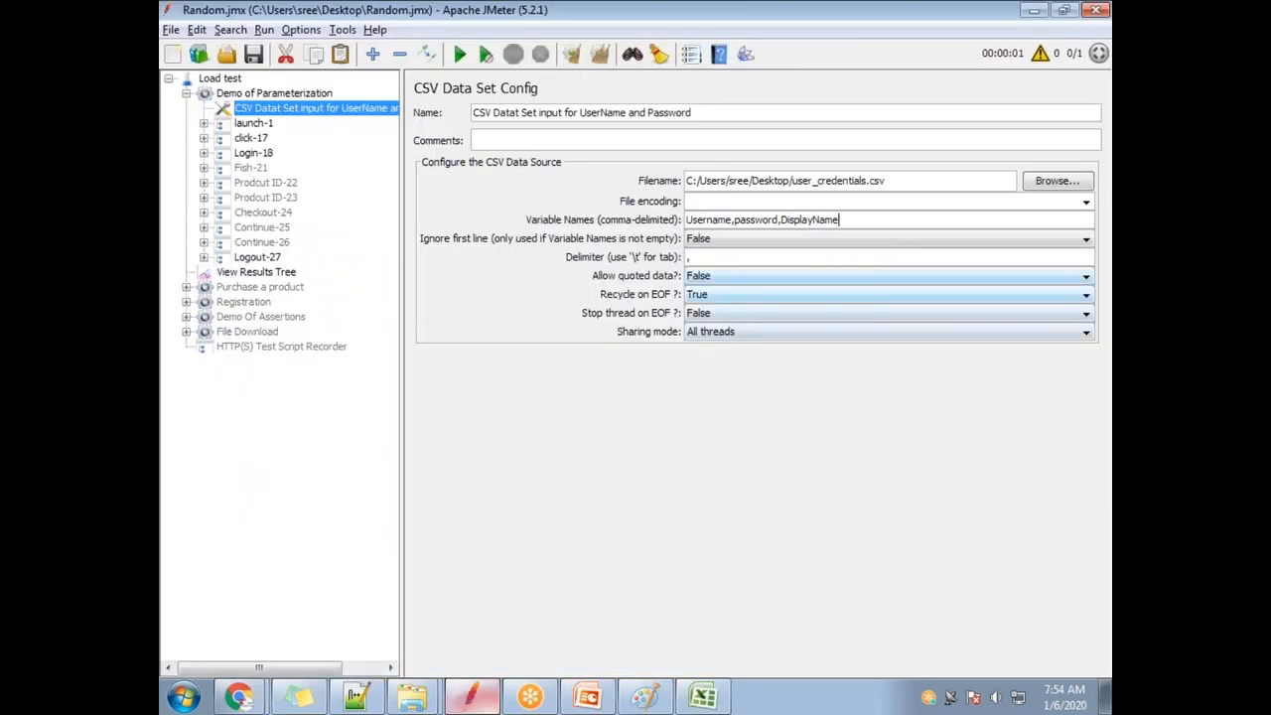
left_click(722, 244)
left_click(724, 275)
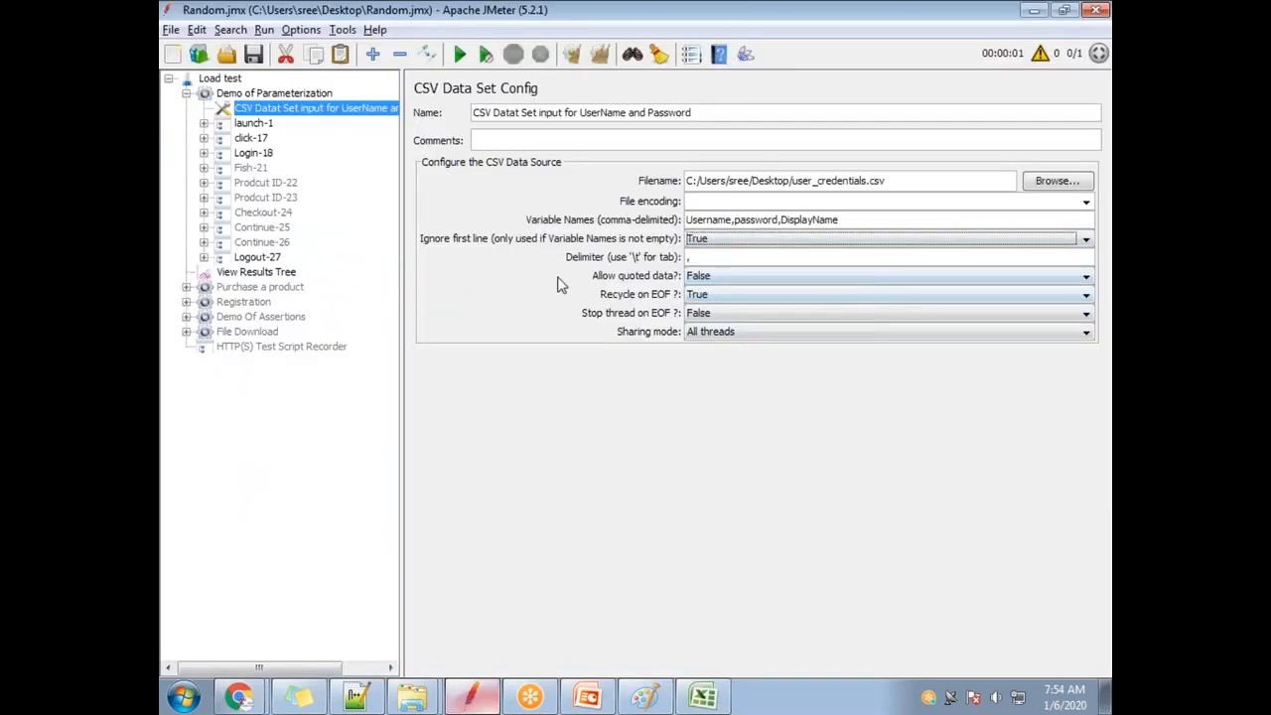
Select the user names in A2:A6 and the passwords in column B of the sheet.
key("alt+Tab")
key("alt+Tab")
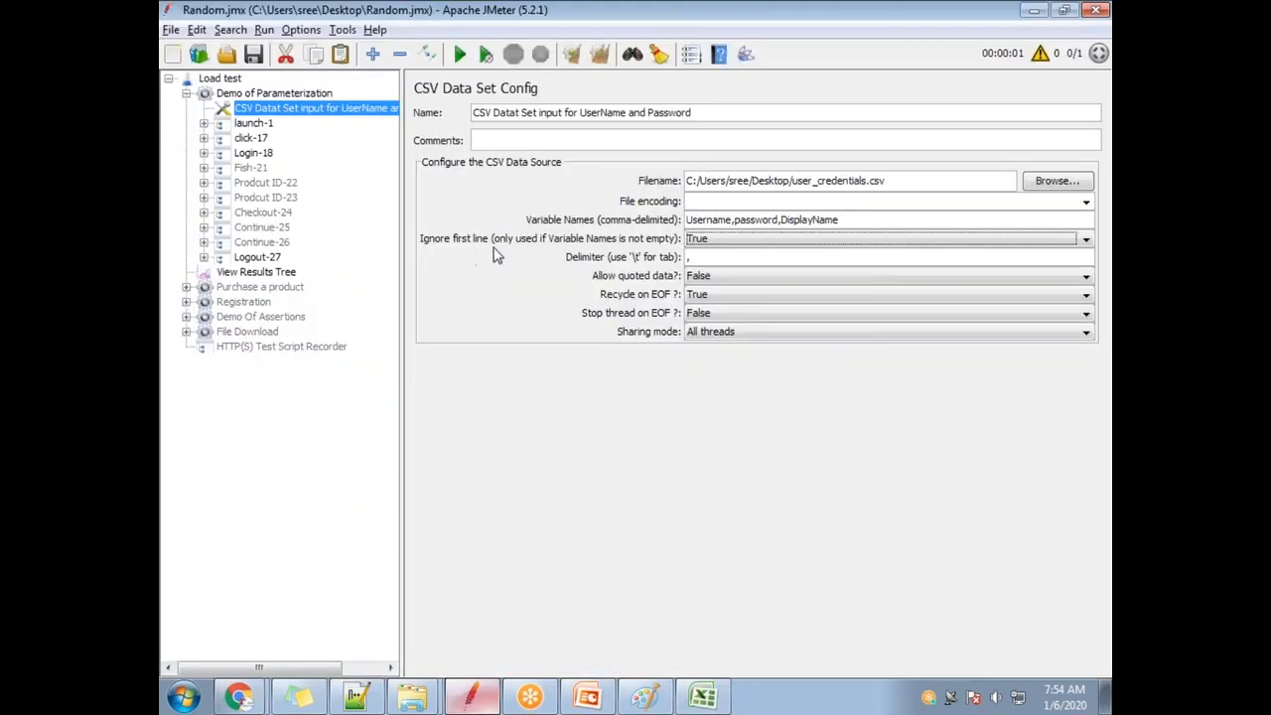
key("alt+Tab")
left_click_drag(201, 205, 201, 276)
left_click_drag(258, 203, 270, 260)
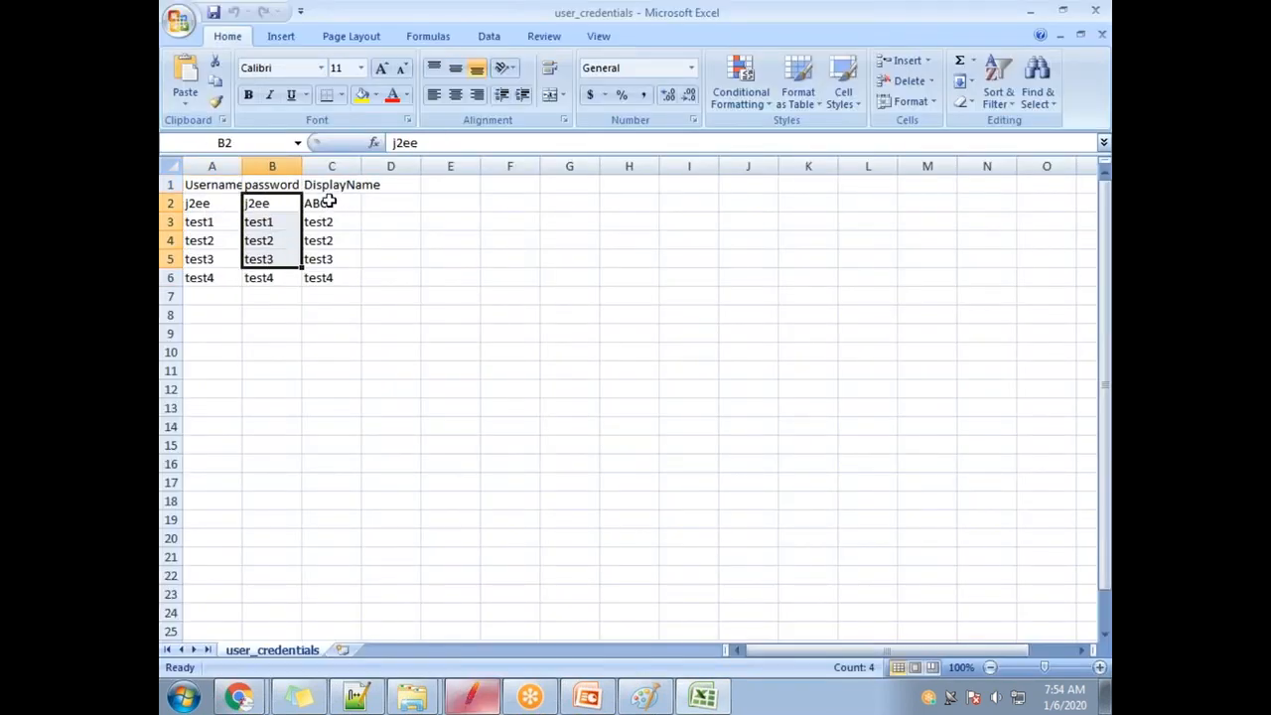
left_click(189, 204)
left_click(250, 206)
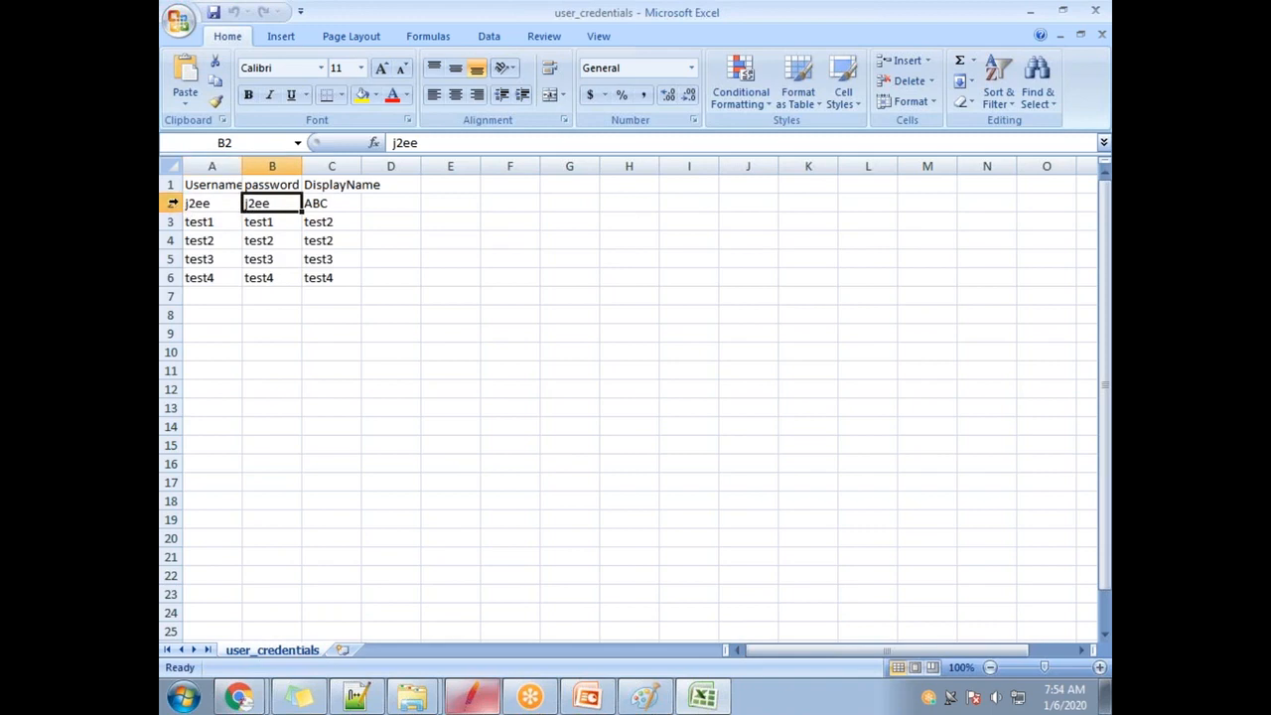
left_click(169, 204)
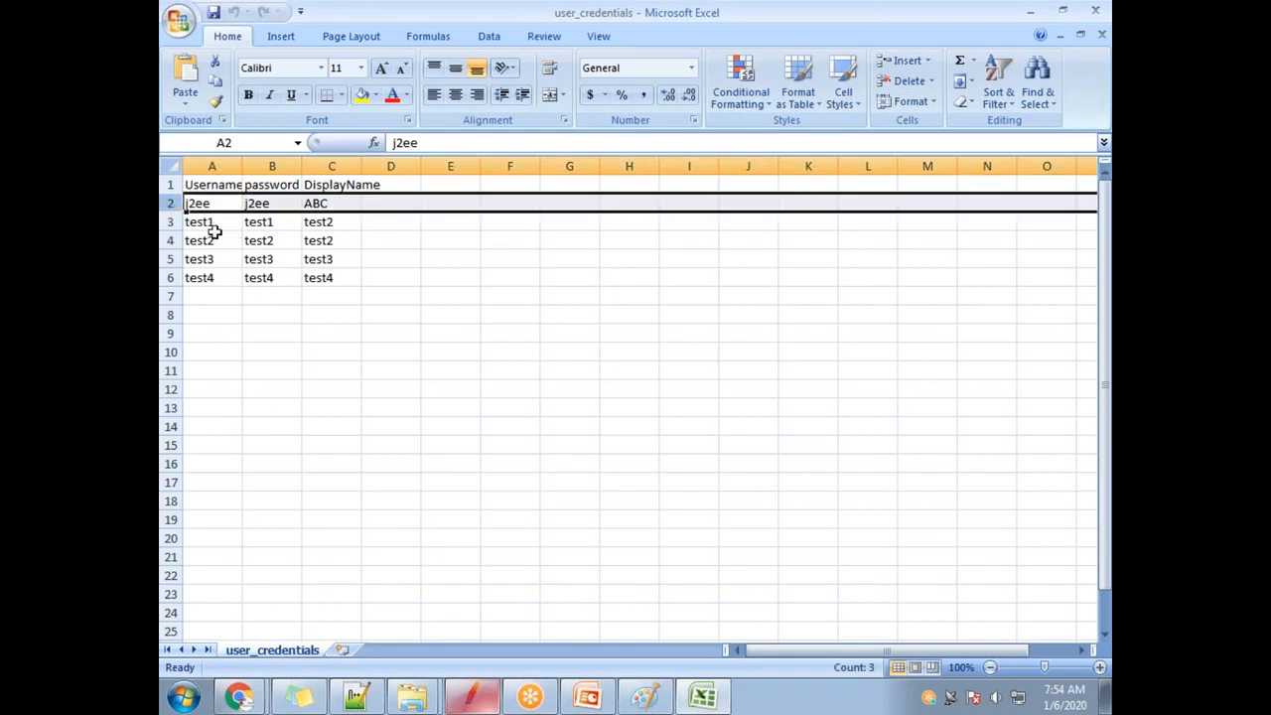
left_click(516, 368)
key("alt+Tab")
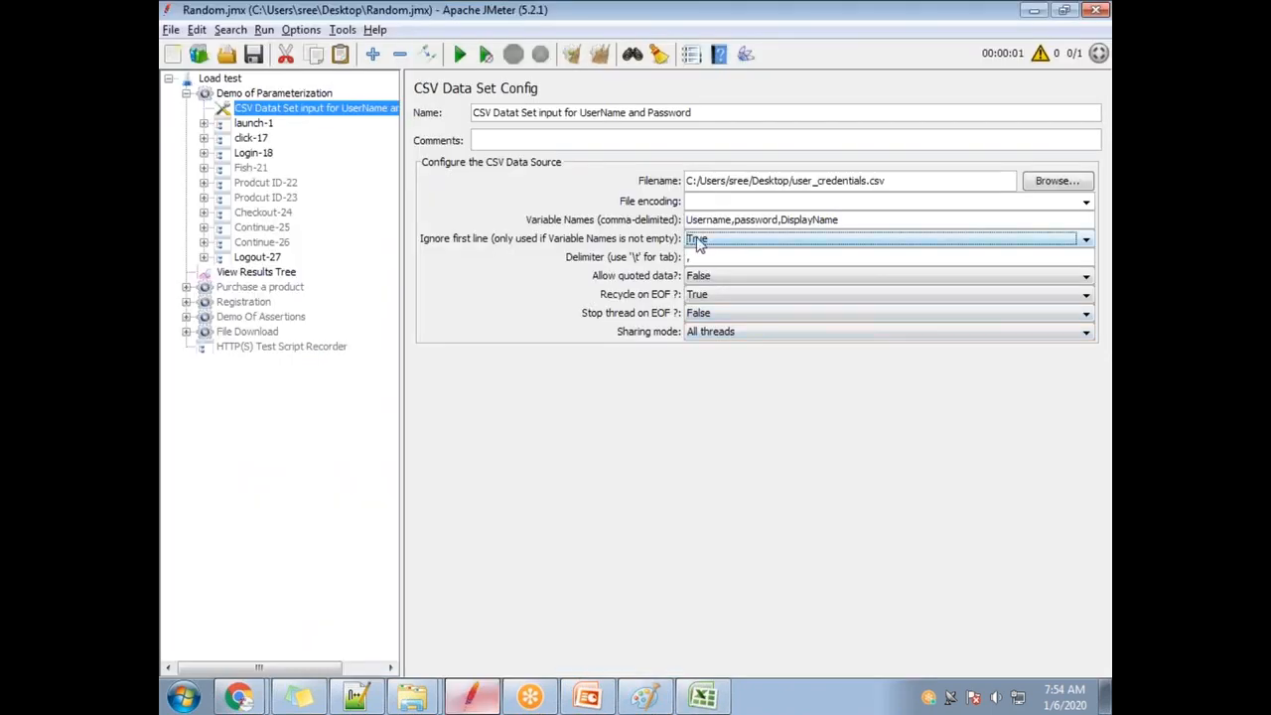
key("alt+Tab")
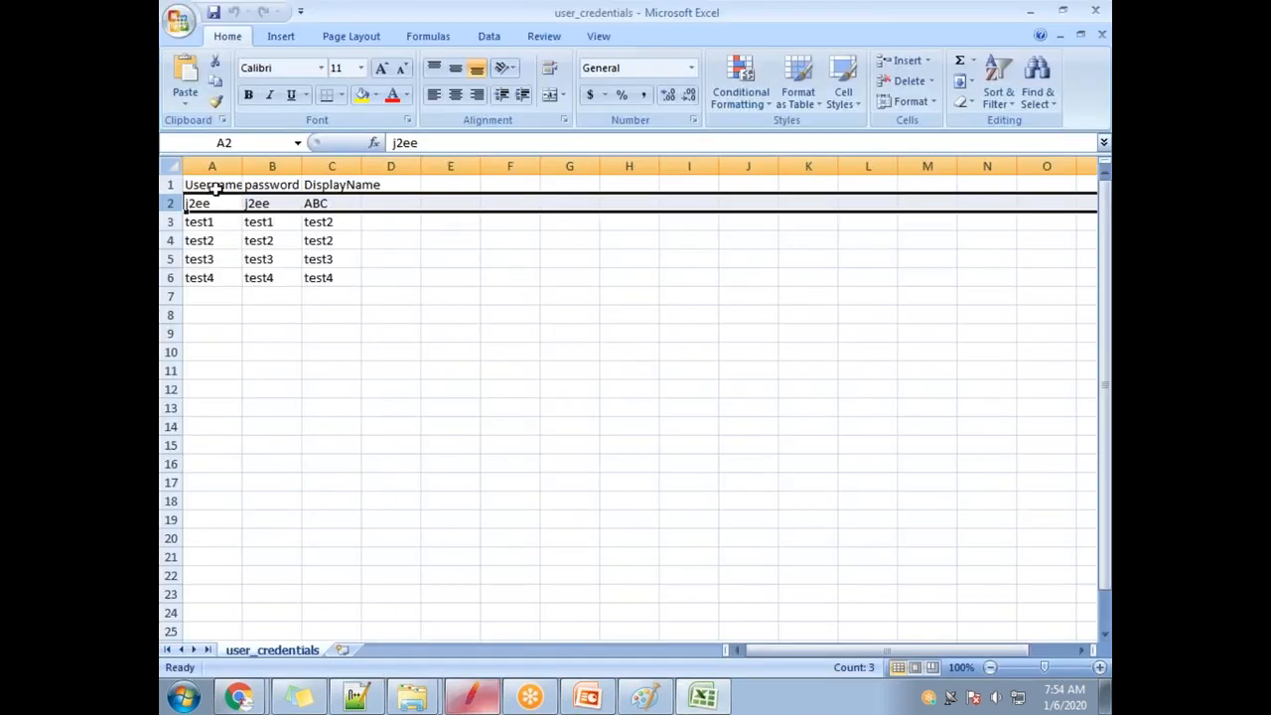
left_click(213, 184)
double_click(243, 166)
left_click(278, 165)
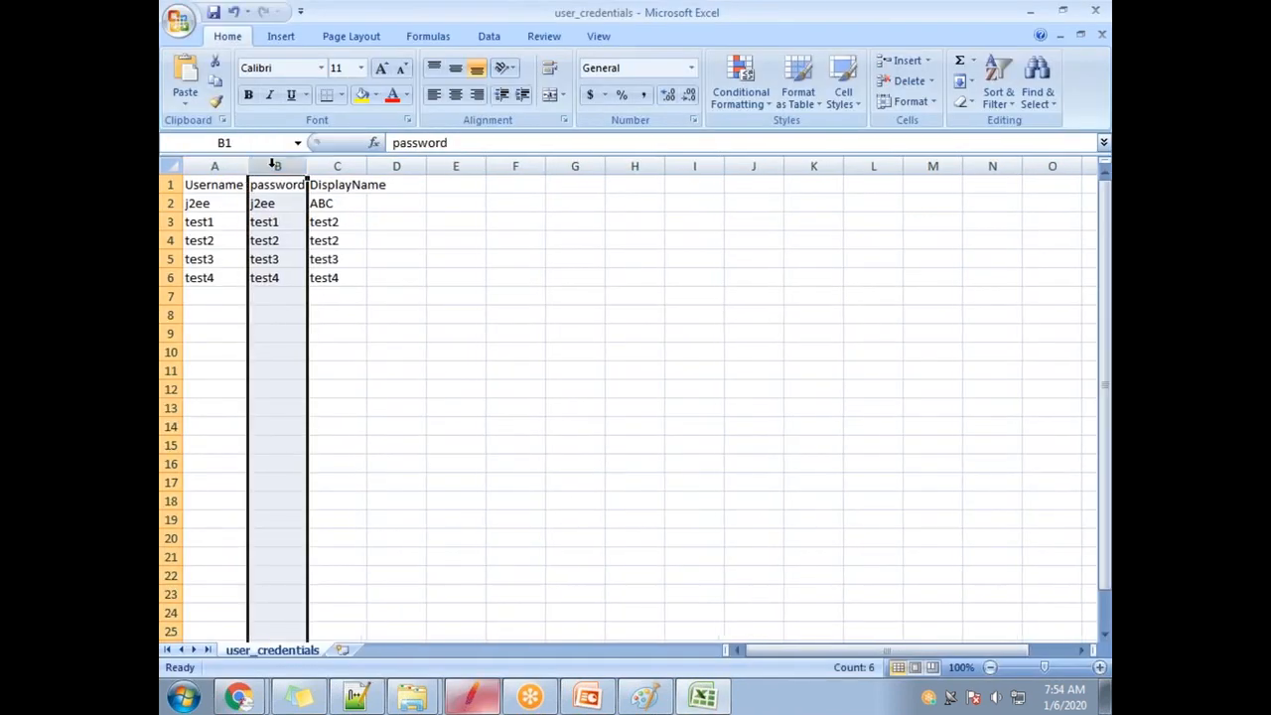
double_click(307, 166)
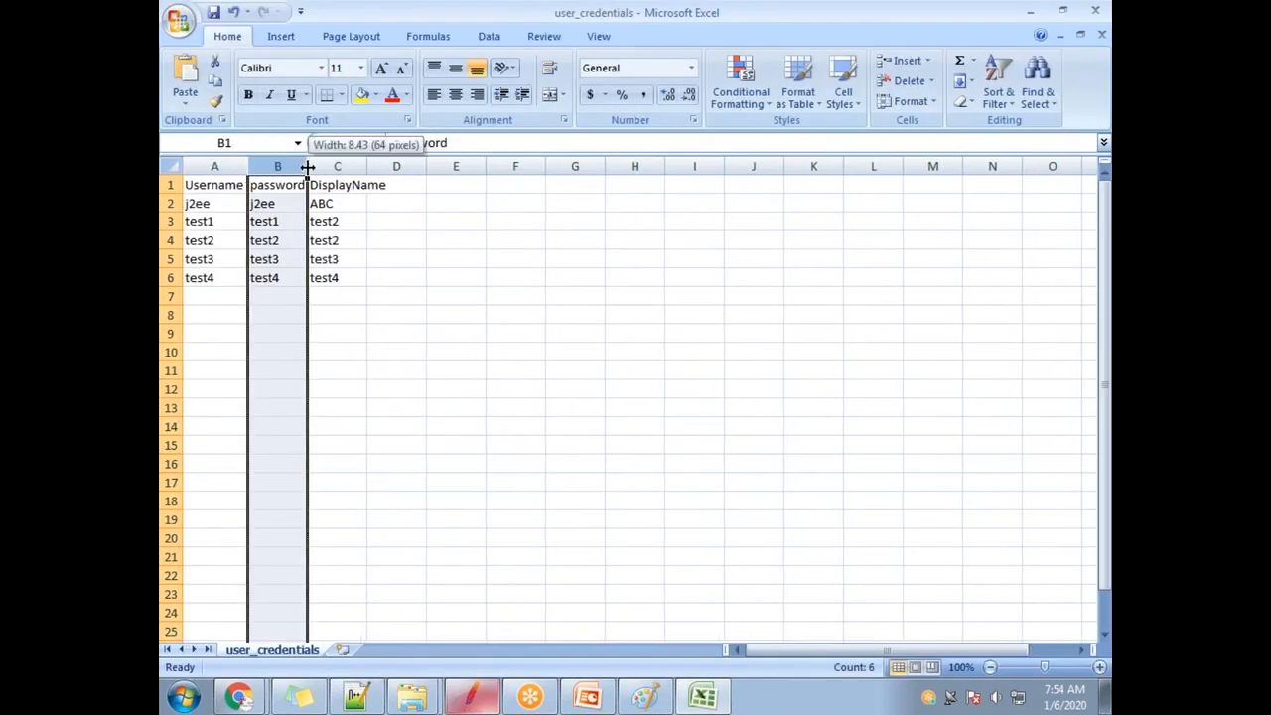
double_click(369, 166)
left_click(359, 189)
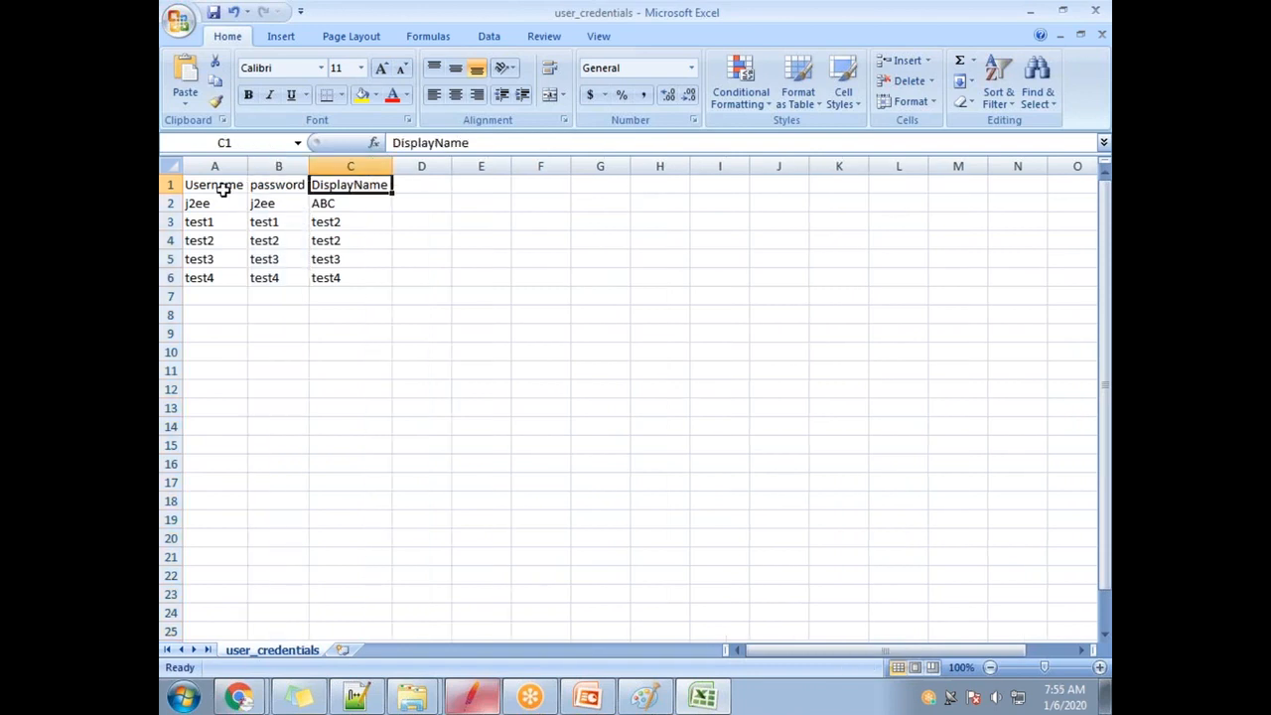
left_click(280, 188)
left_click_drag(209, 191, 337, 189)
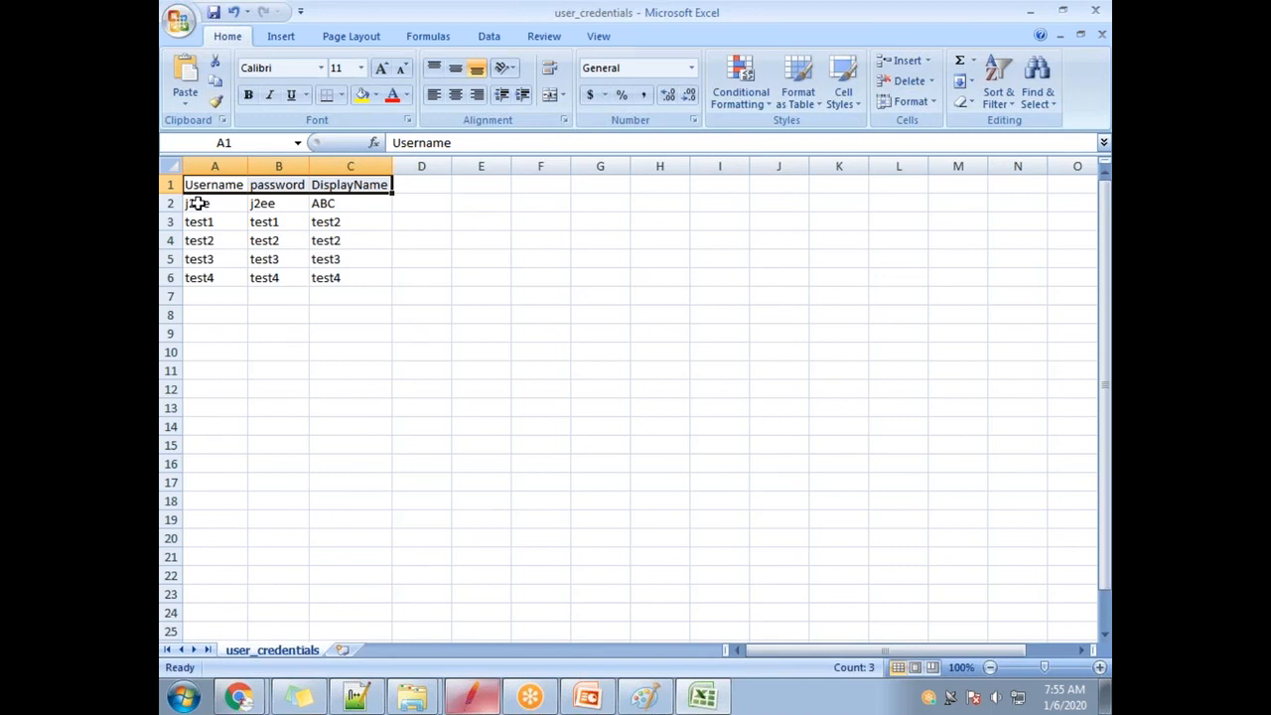
left_click(179, 202)
key("alt+Tab")
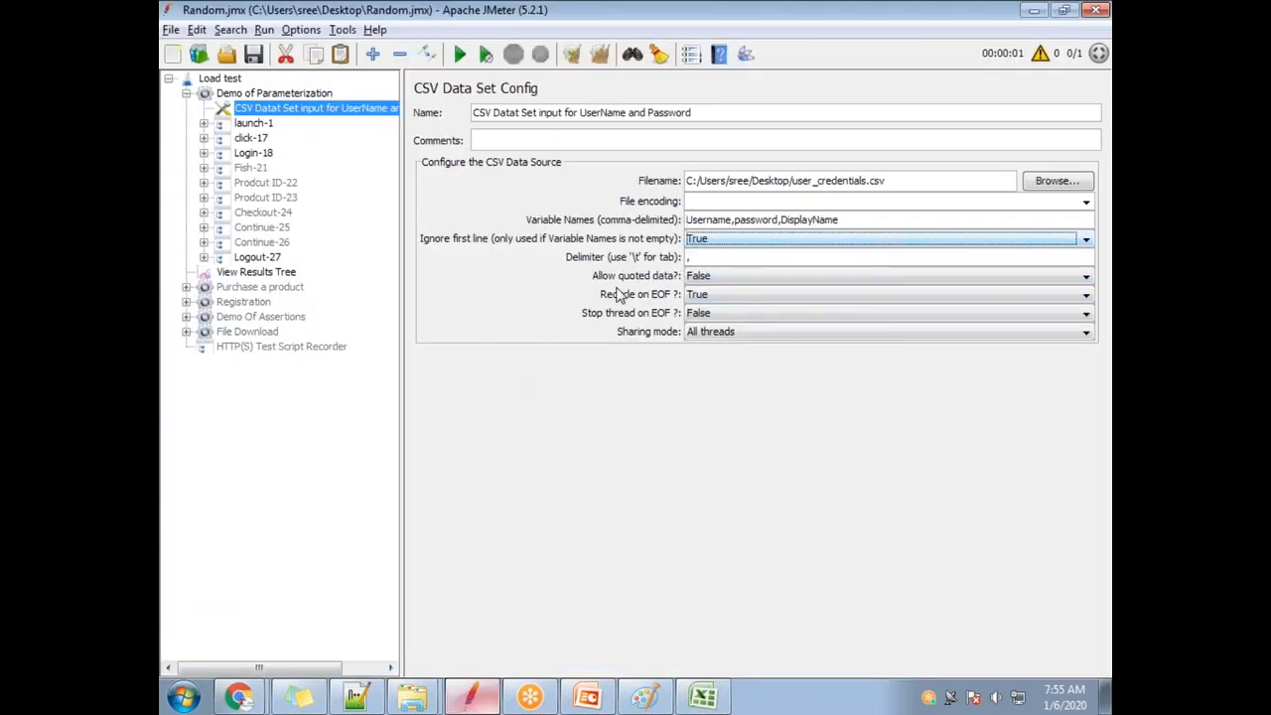
double_click(690, 258)
key("alt+Tab")
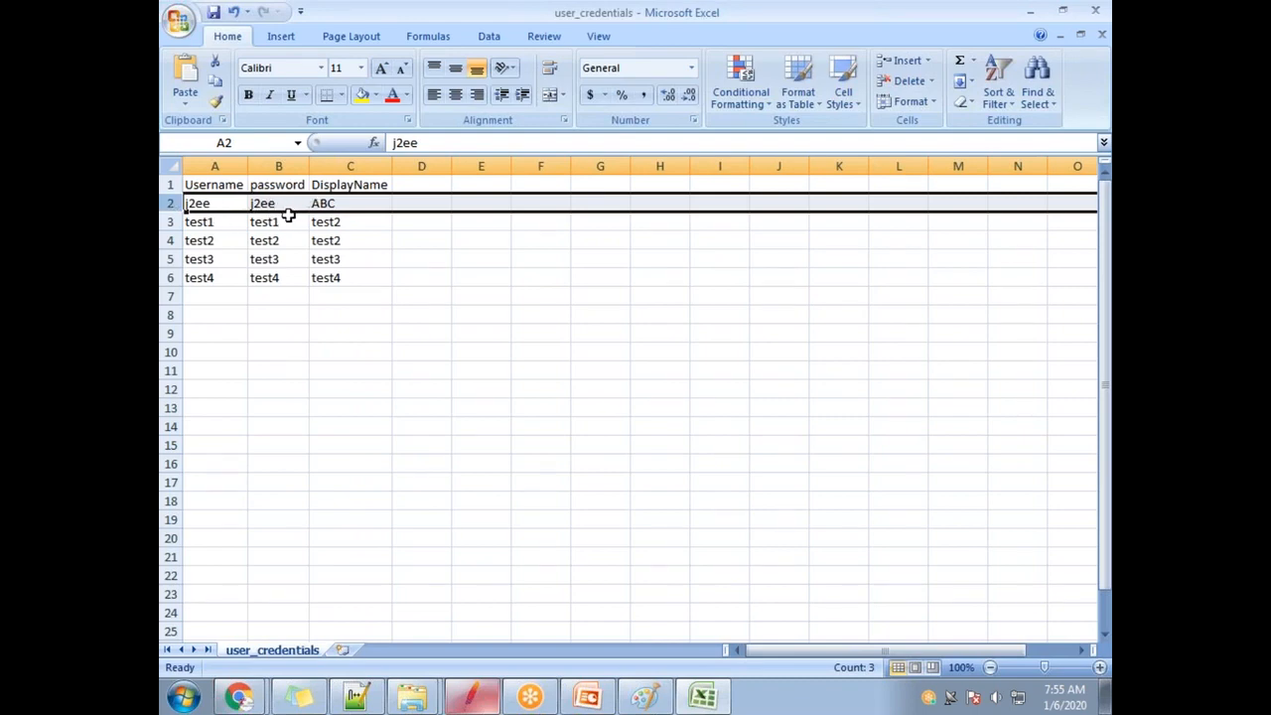
key("alt+Tab")
double_click(369, 18)
Close Excel, saving over user_credentials.csv and keeping the CSV format.
left_click(848, 206)
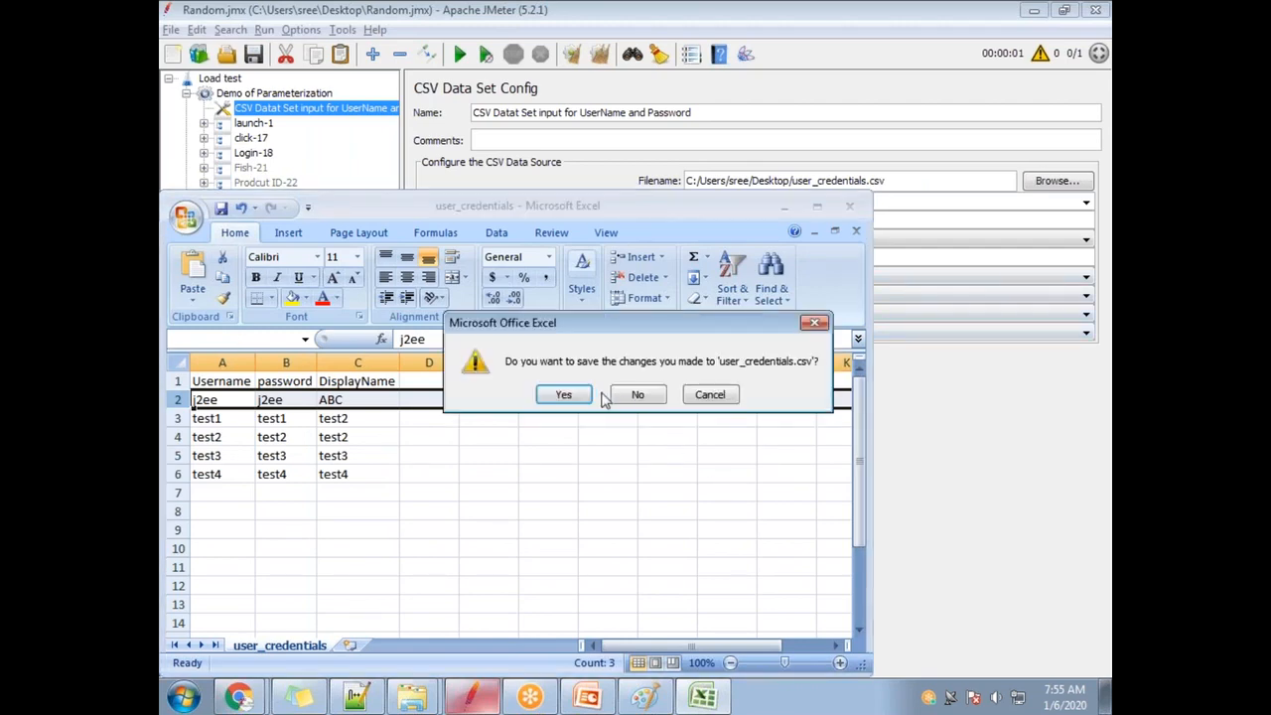
left_click(570, 395)
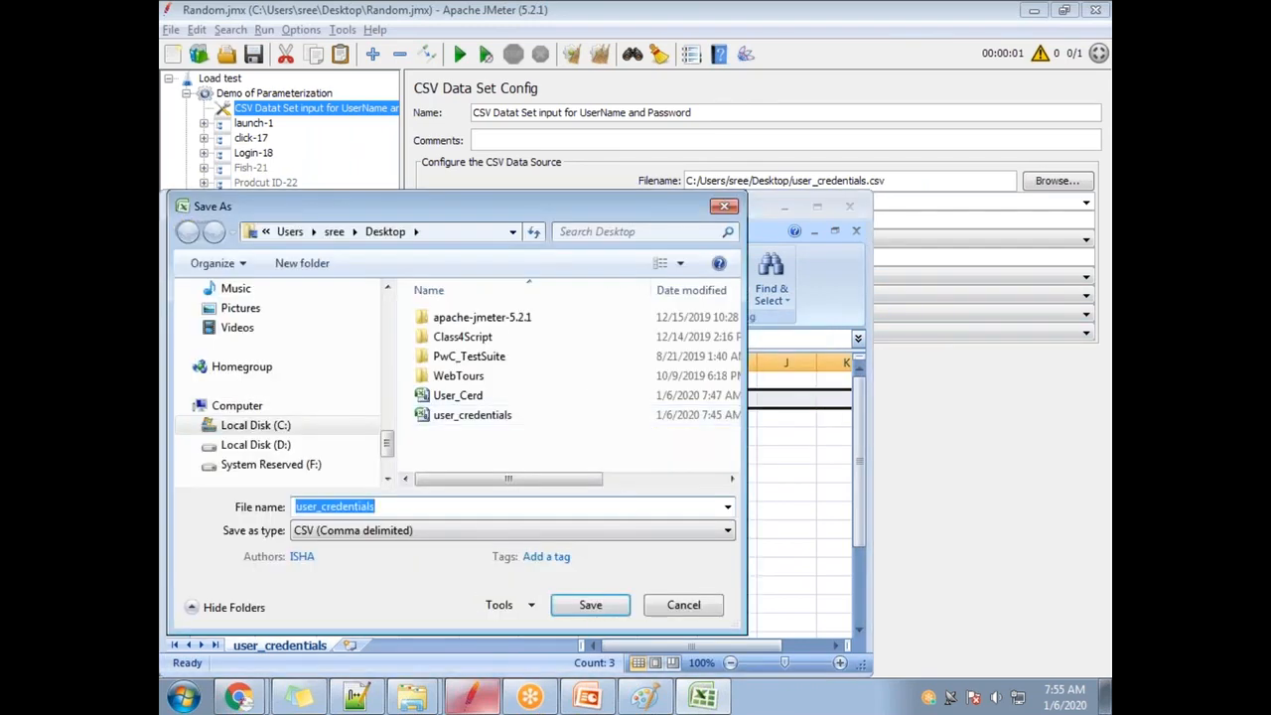
left_click(623, 608)
left_click(759, 354)
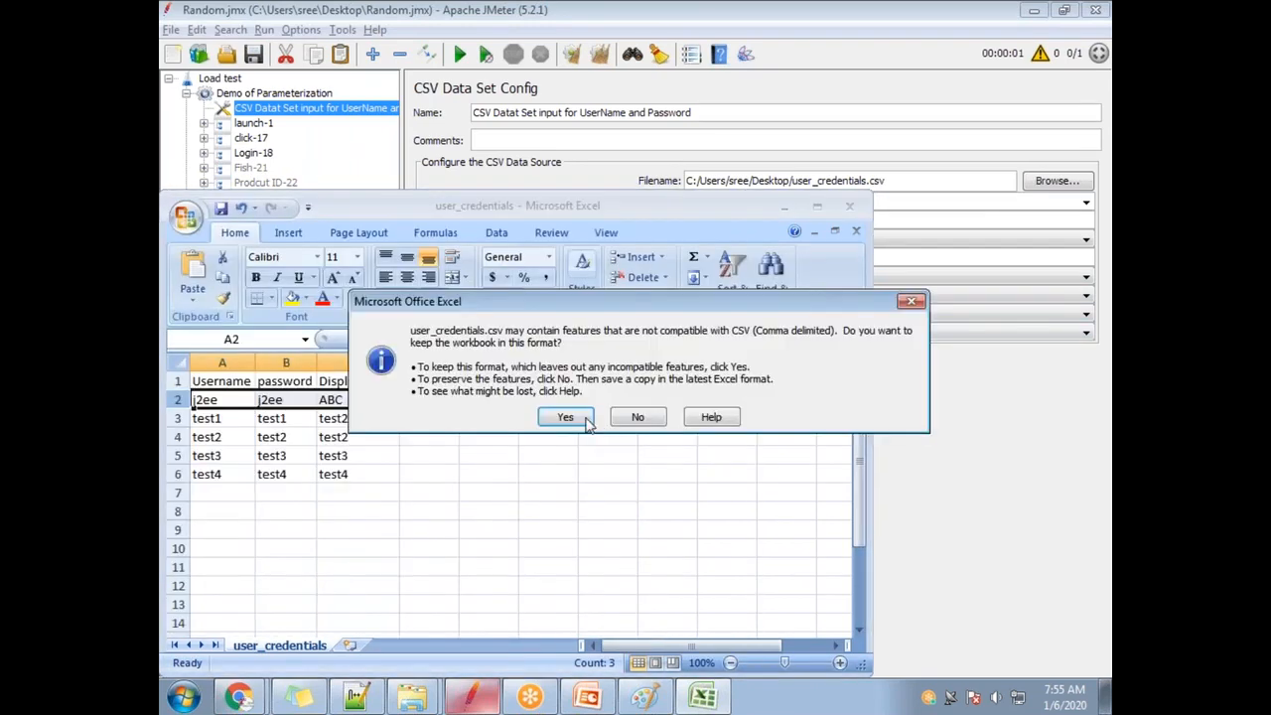
left_click(583, 418)
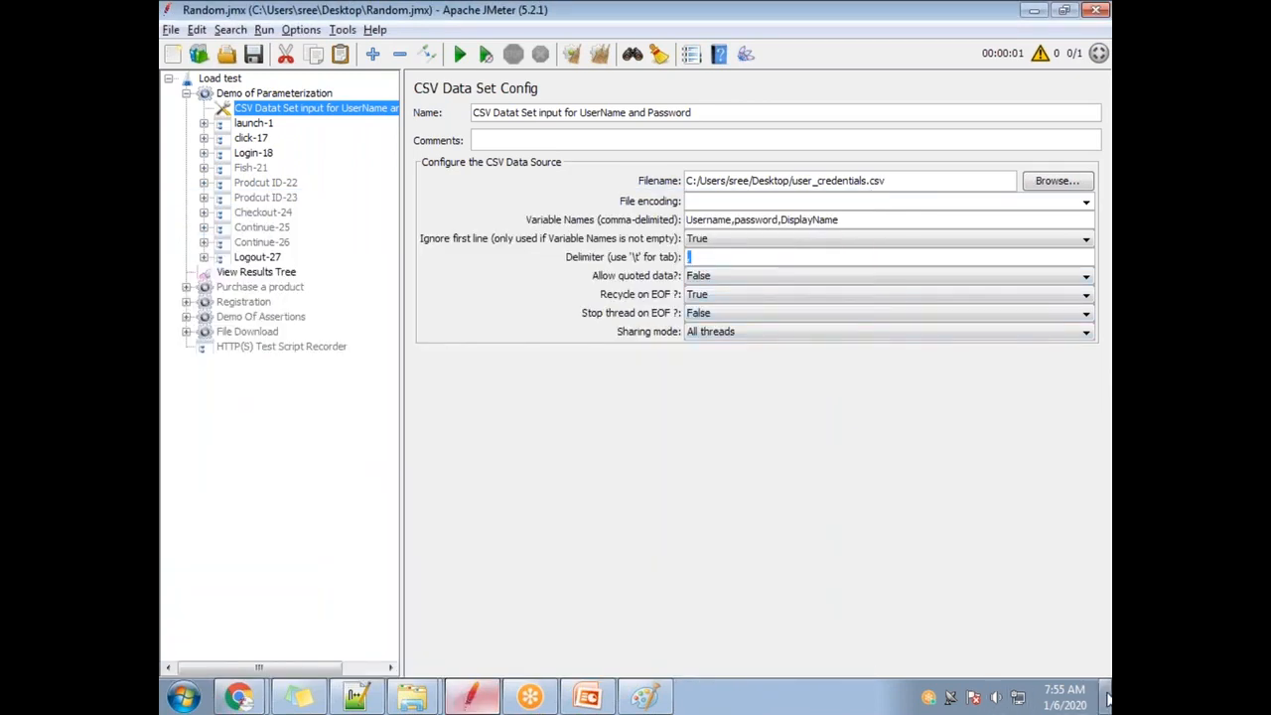
left_click(1104, 697)
Open user_credentials.csv in Notepad++, confirm the comma-separated rows, and close it.
right_click(430, 334)
left_click(499, 341)
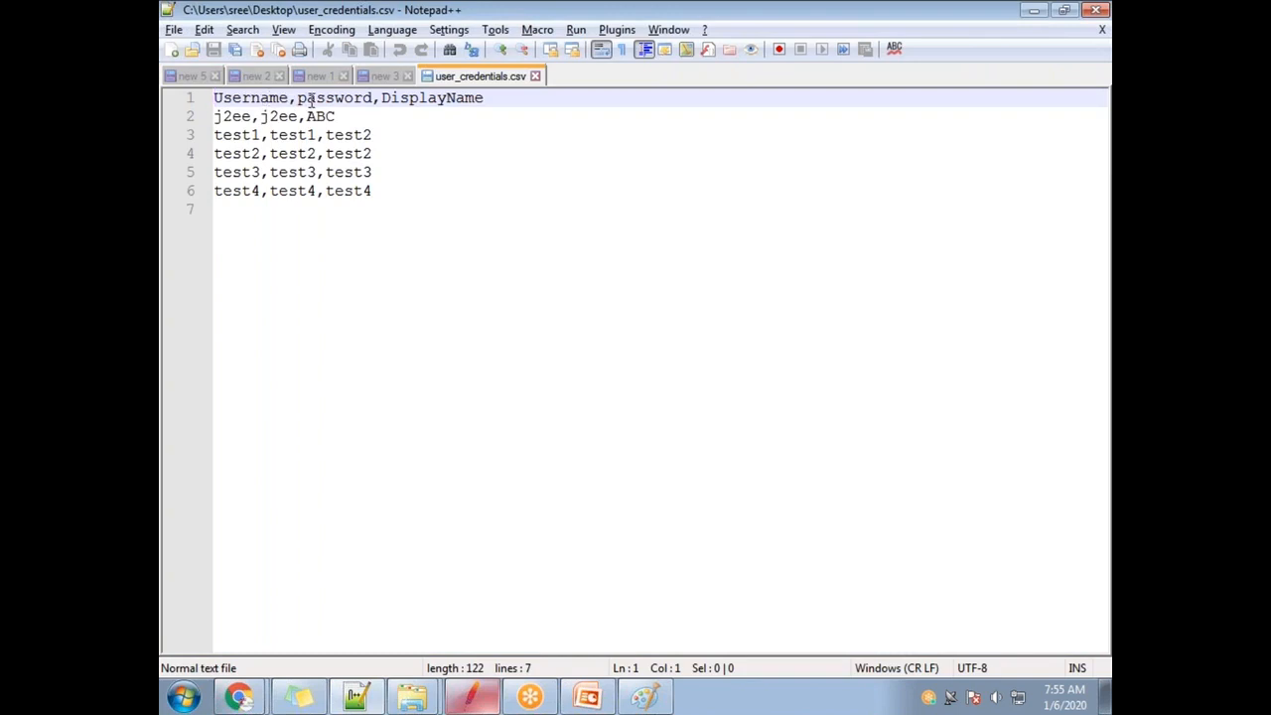
left_click_drag(295, 99, 288, 100)
left_click(536, 76)
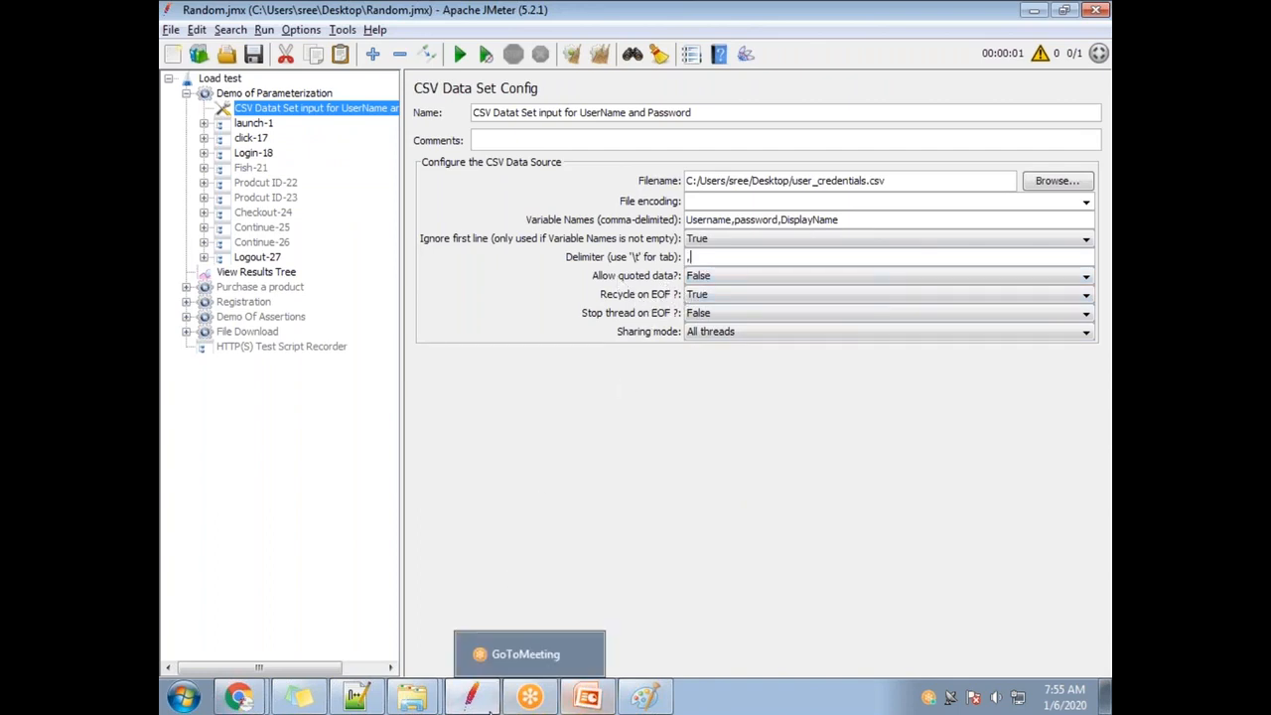
Bring Notepad++ forward and show the parameterization notes document.
mouse_move(394, 697)
left_click(355, 697)
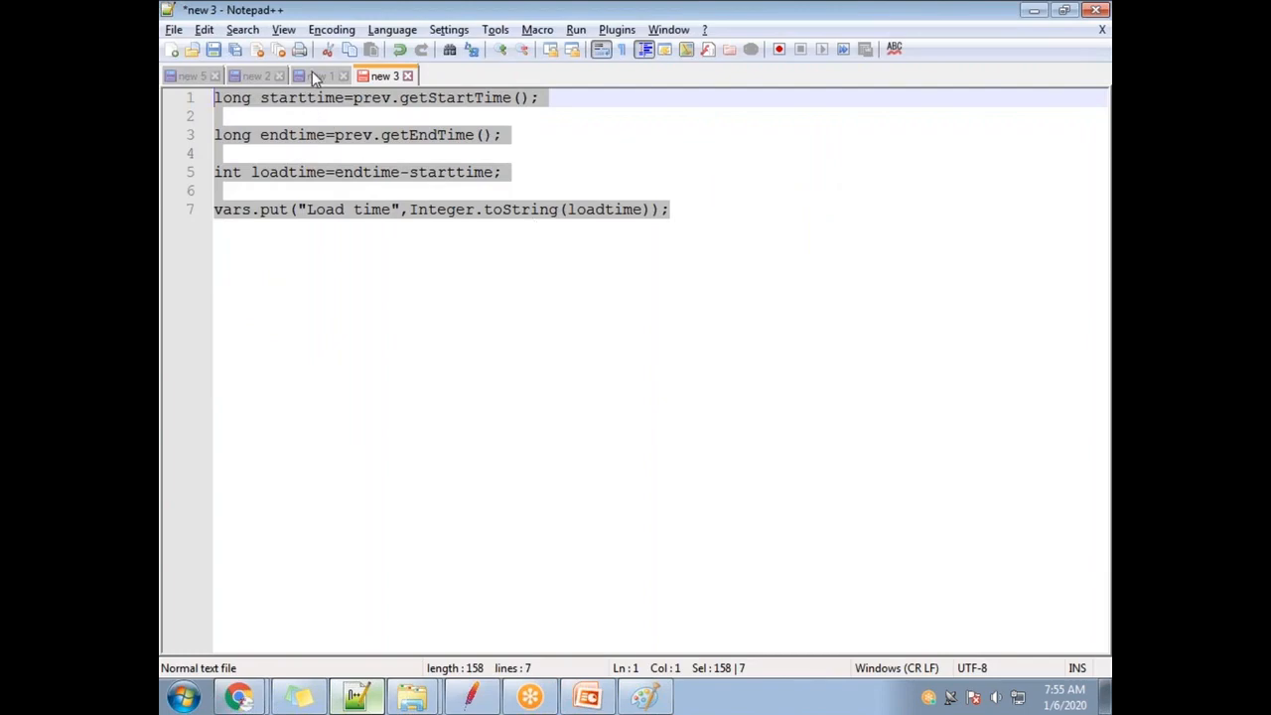
left_click(264, 75)
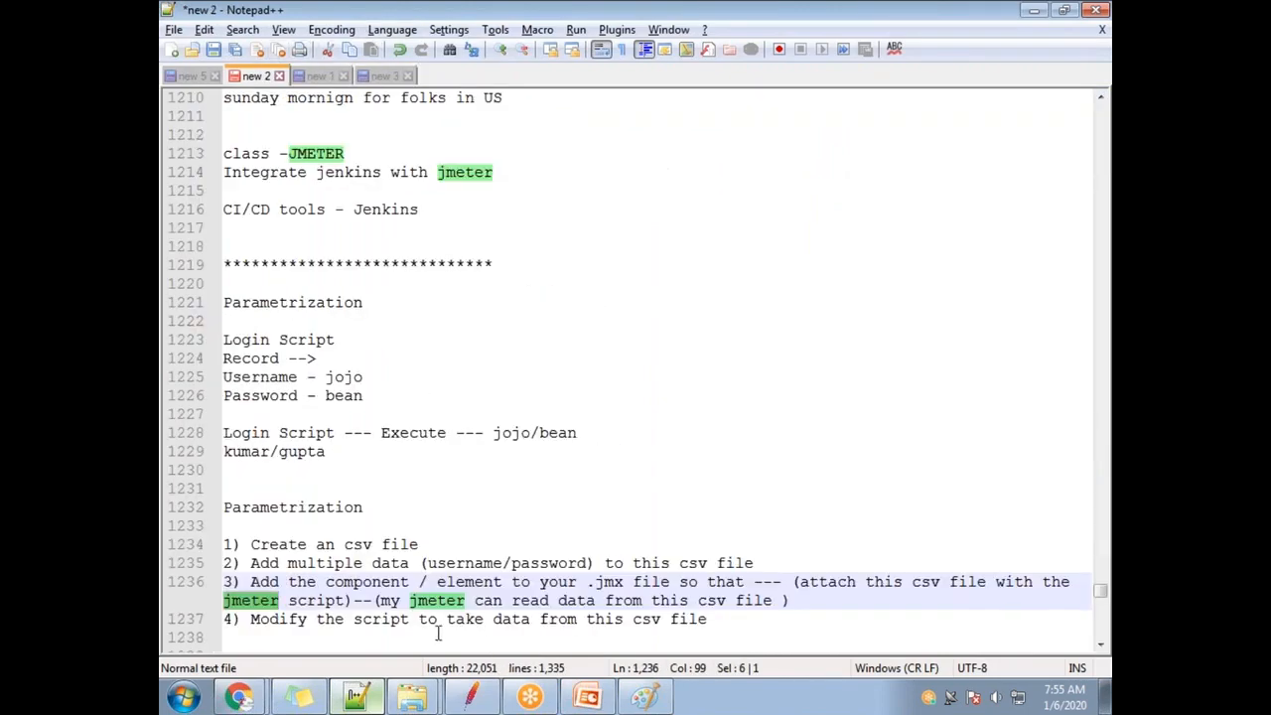
scroll(545, 624, "down", 4)
Add the line 'EOF - End of File' below step 4 of the notes.
left_click(788, 394)
key("Return")
key("Return")
type("E")
key("Return")
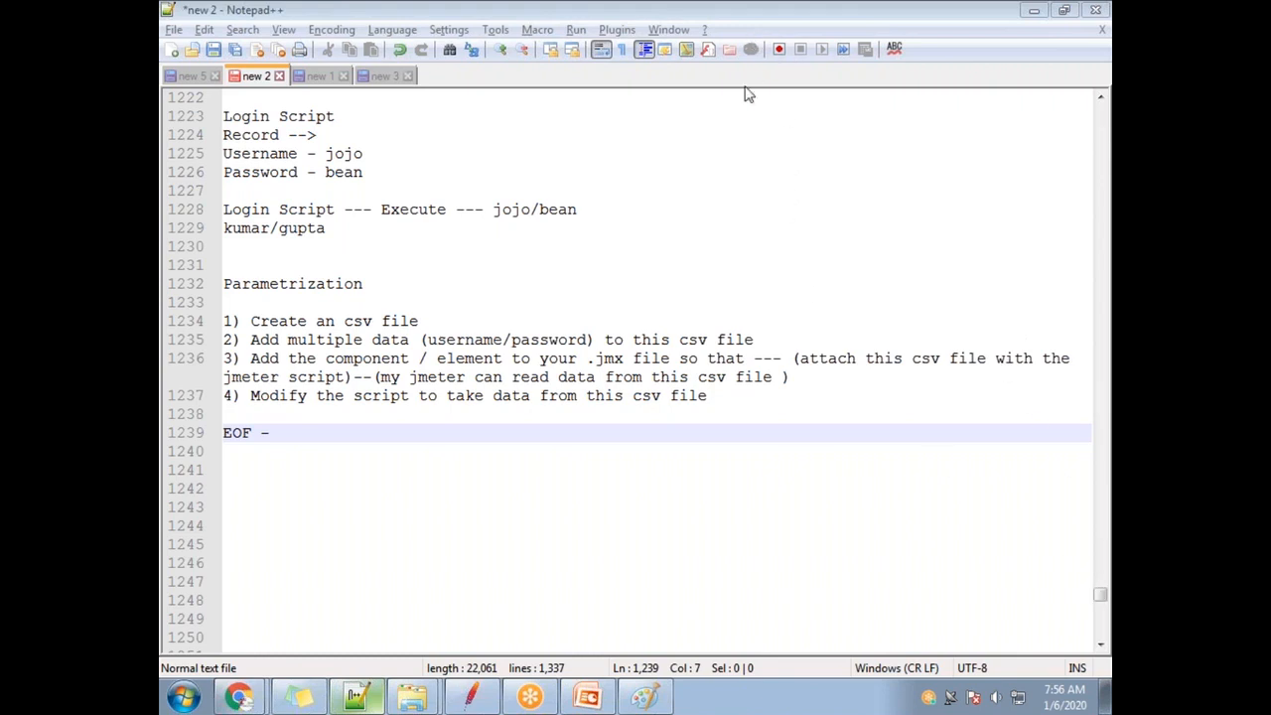
left_click(302, 434)
type("n")
key("BackSpace")
type("End ")
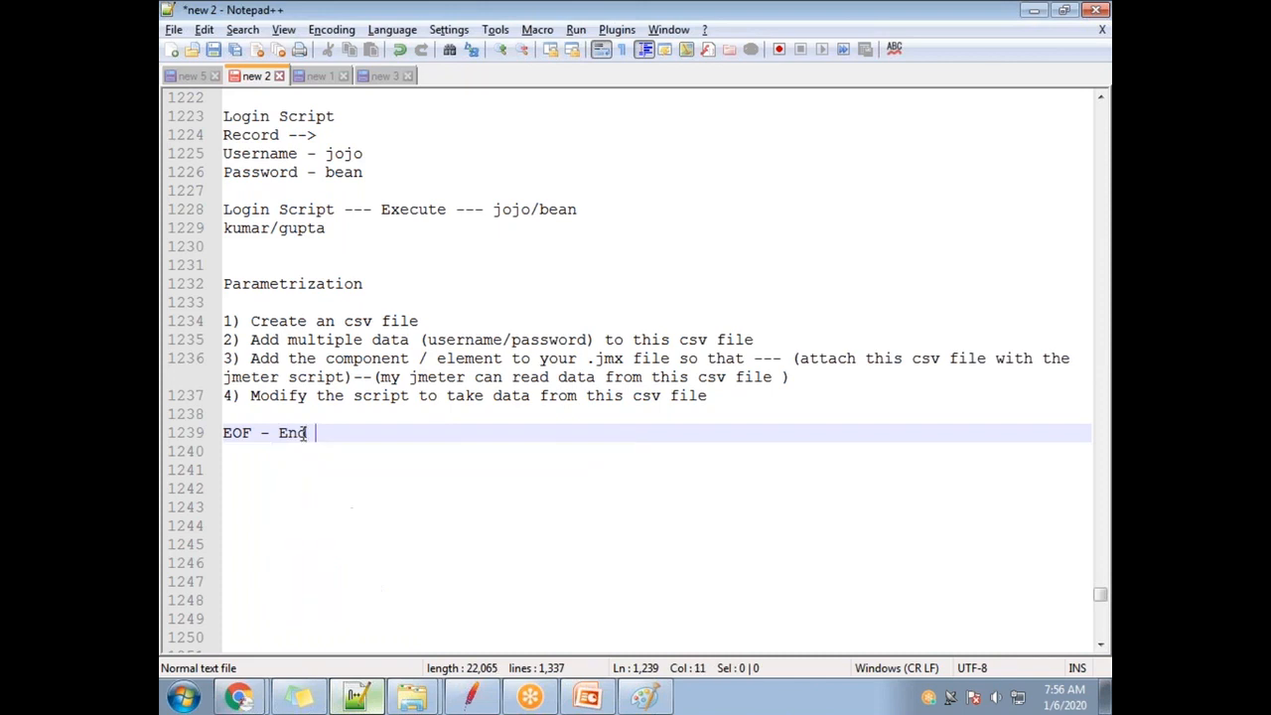
type("of File")
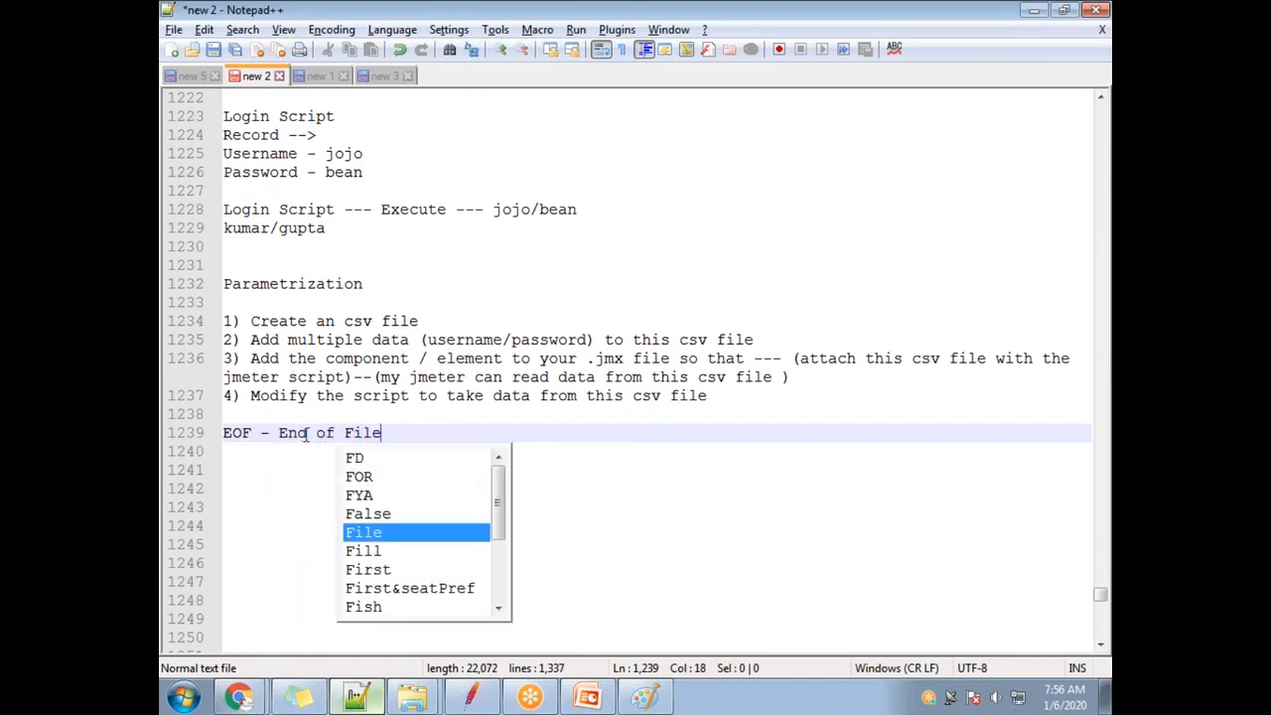
left_click(471, 697)
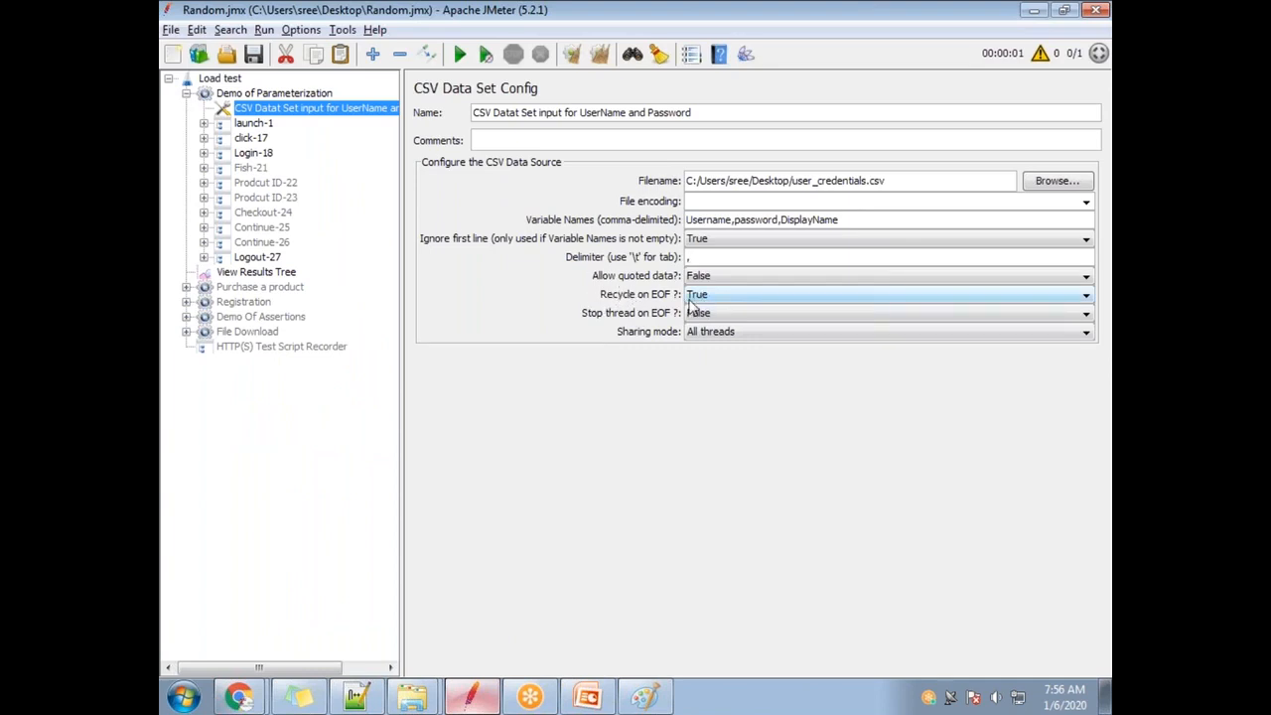
Show the desktop and open the user_credentials file.
left_click(1108, 698)
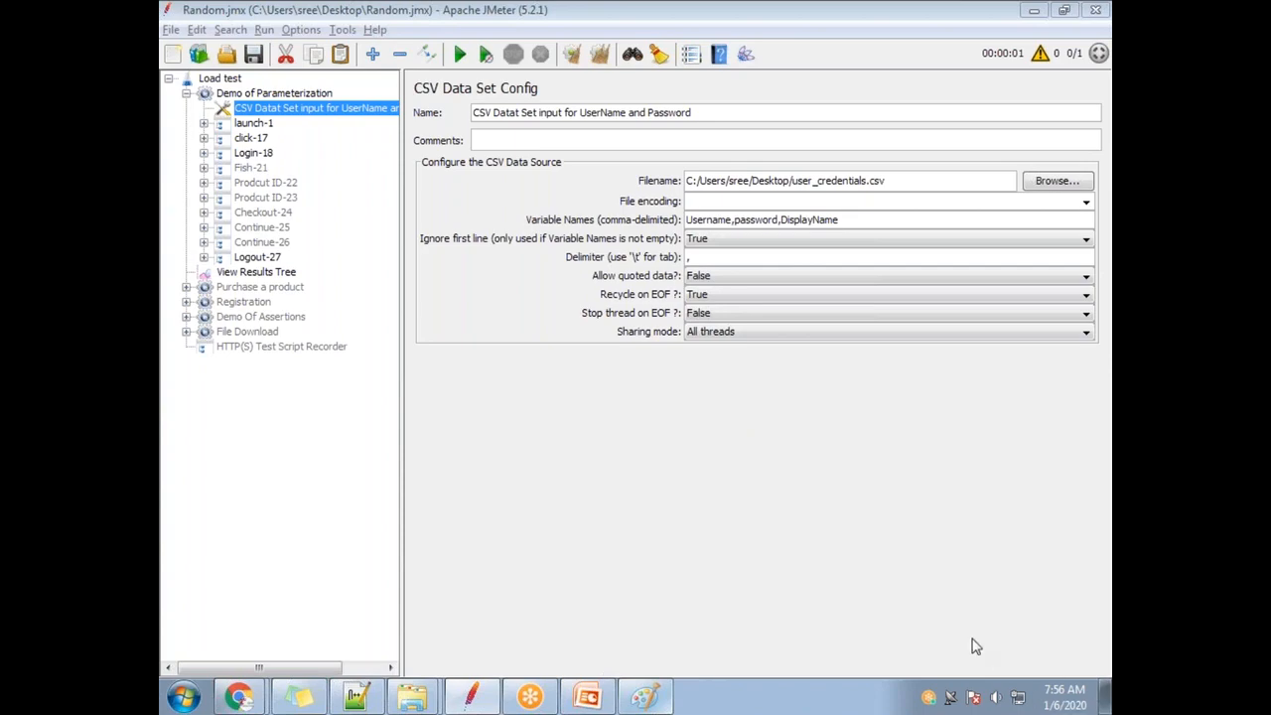
left_click(1105, 695)
double_click(427, 342)
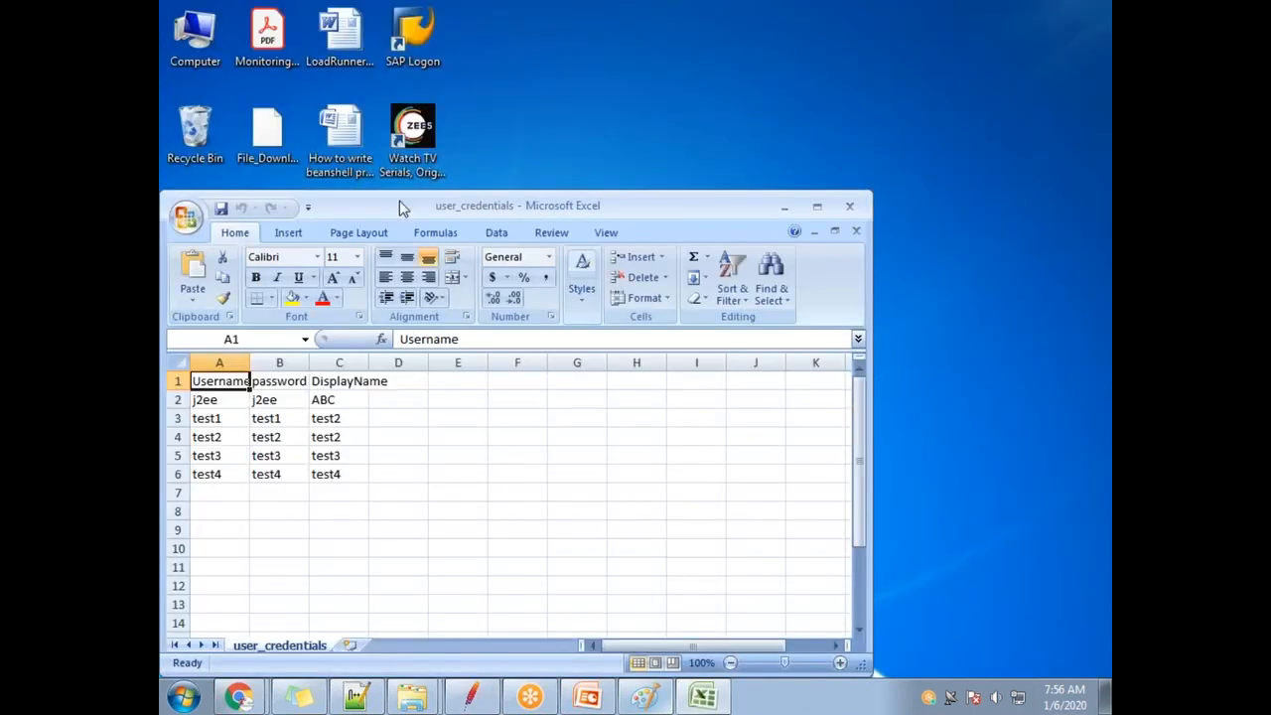
double_click(401, 207)
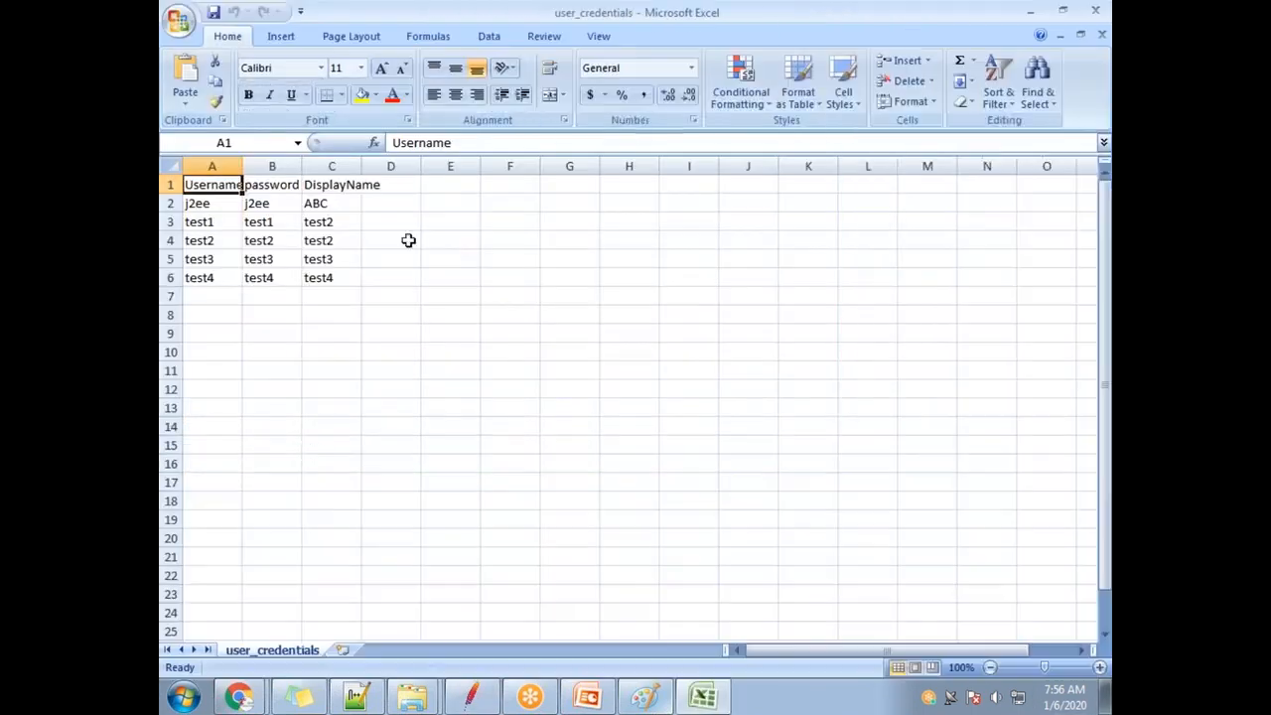
left_click(212, 203)
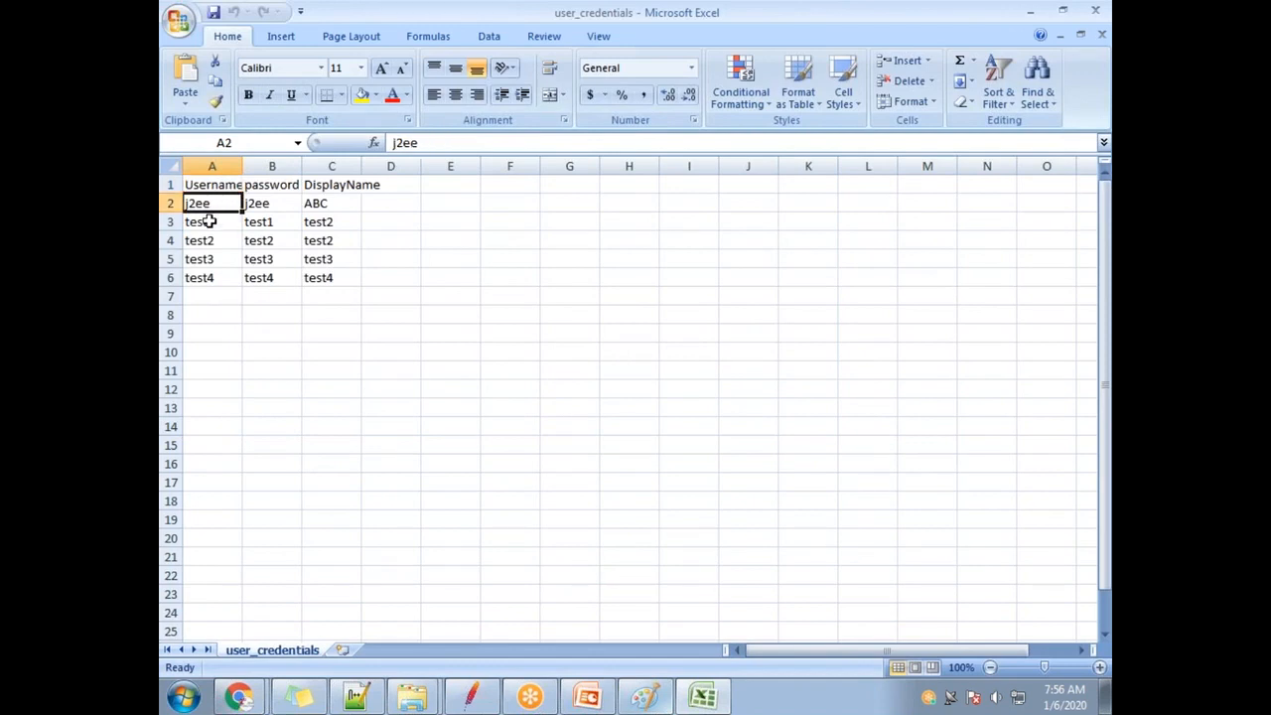
left_click(205, 222)
left_click(203, 245)
left_click(202, 277)
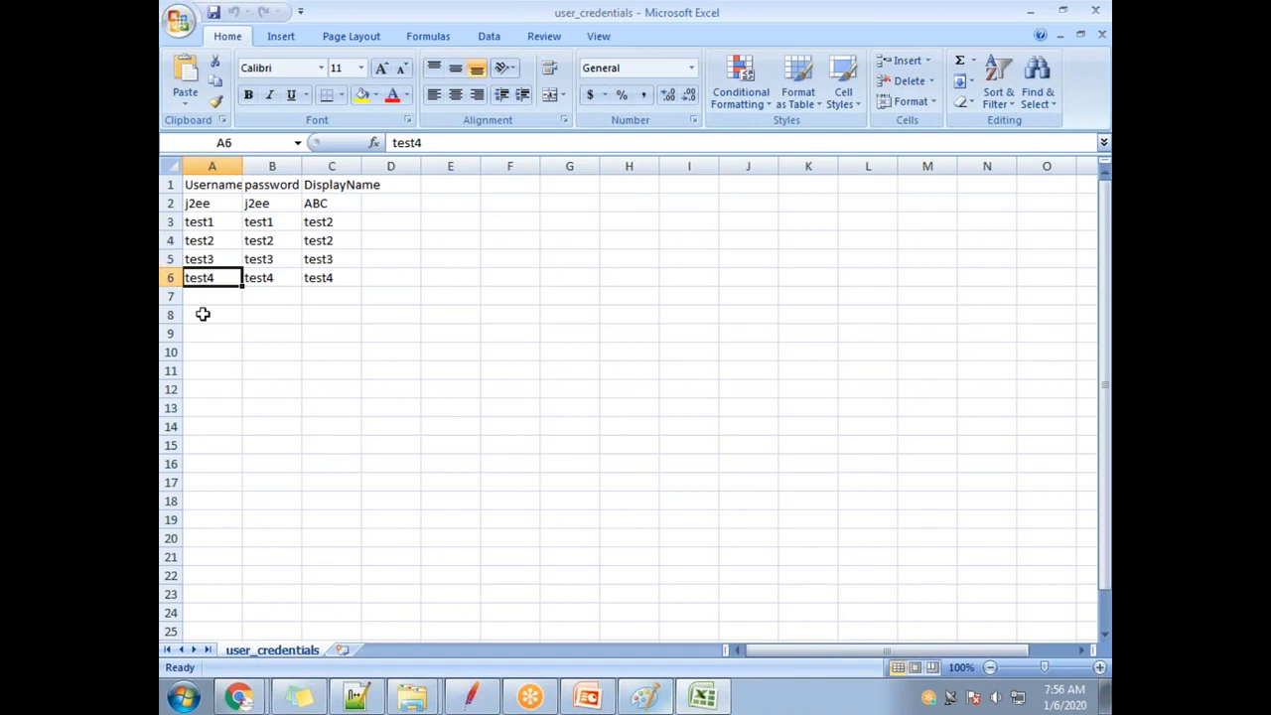
left_click(208, 204)
left_click(207, 224)
left_click(207, 240)
left_click(209, 260)
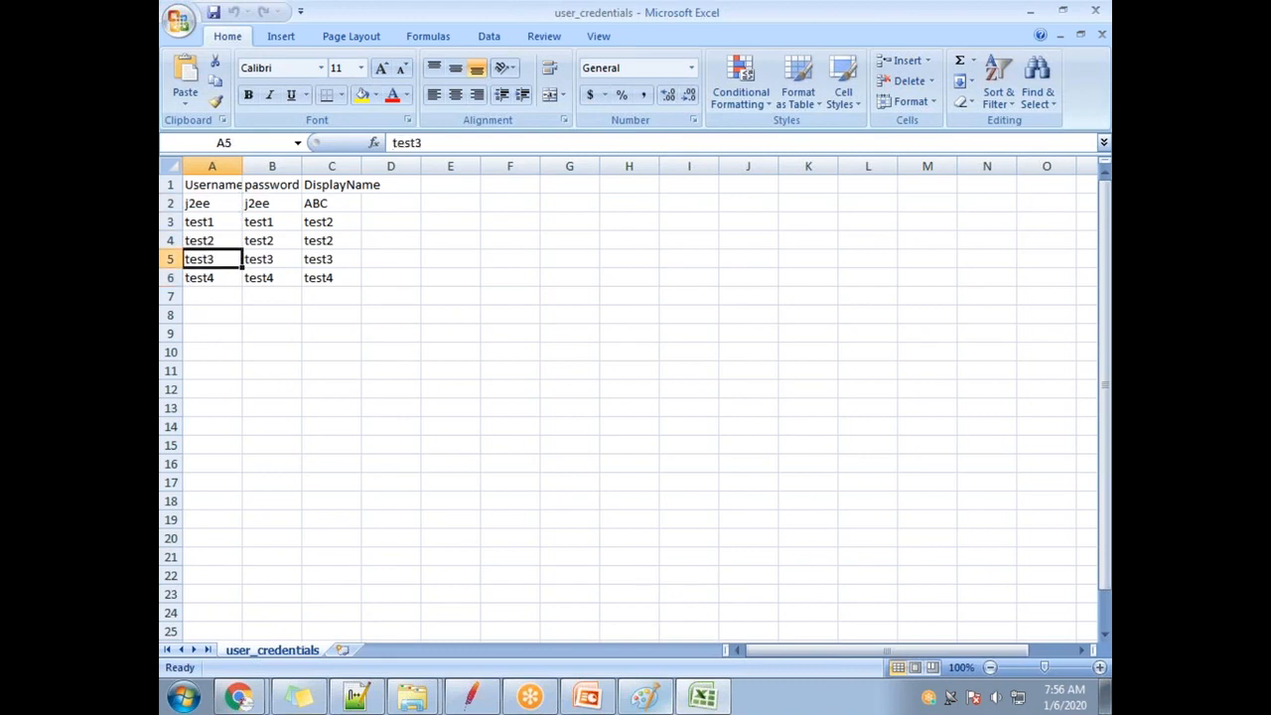
left_click(202, 278)
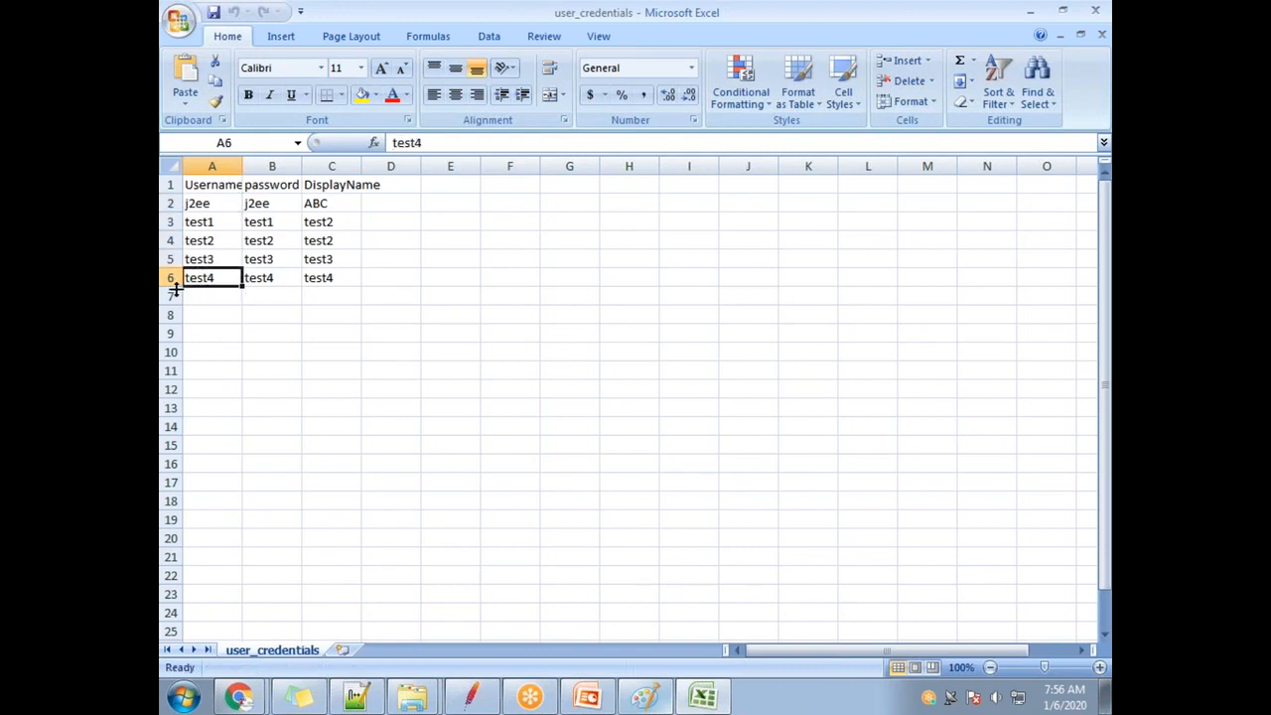
left_click(196, 206)
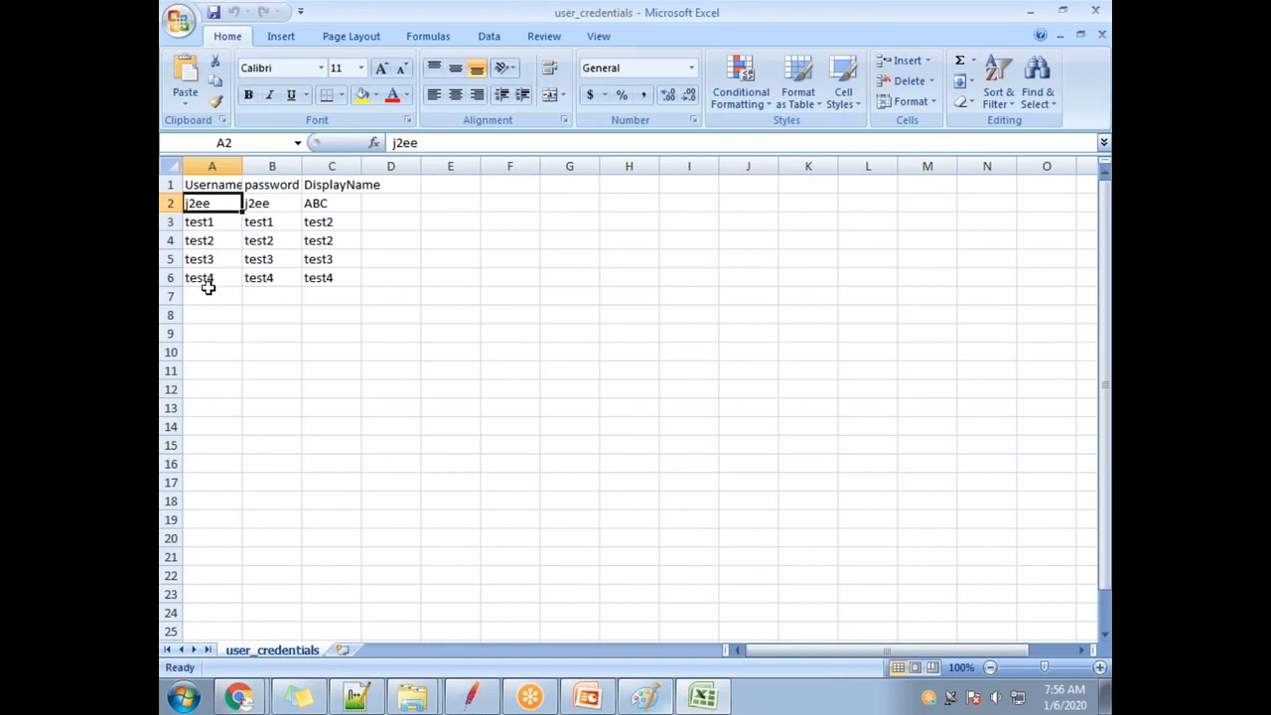
double_click(364, 14)
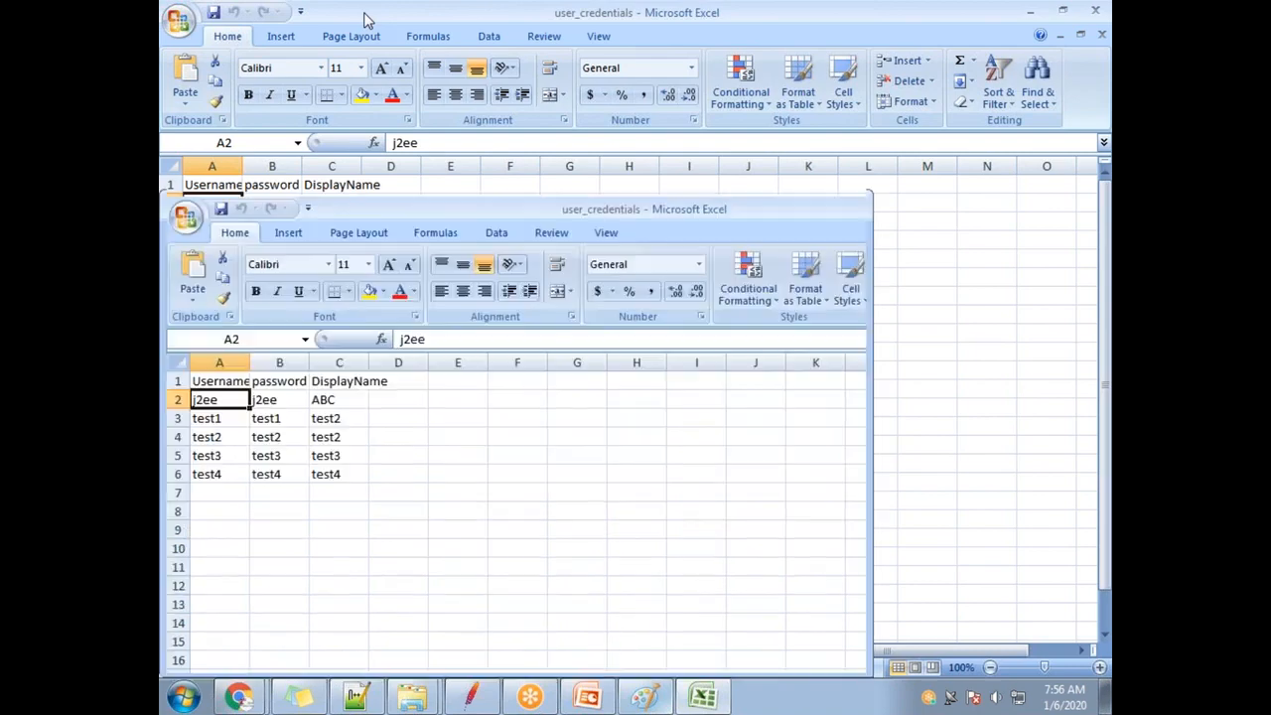
left_click(861, 199)
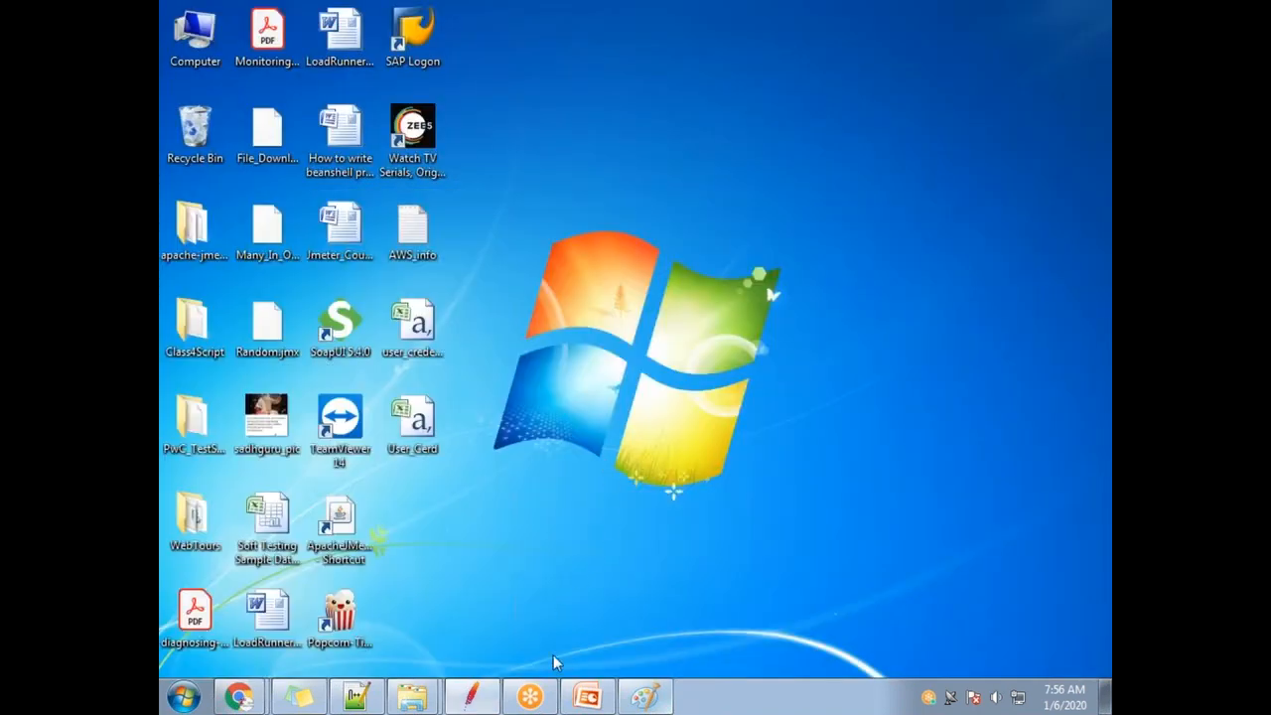
Review the thread group's Number of Threads (1) and the CSV config's user_credentials.csv filename.
left_click(486, 702)
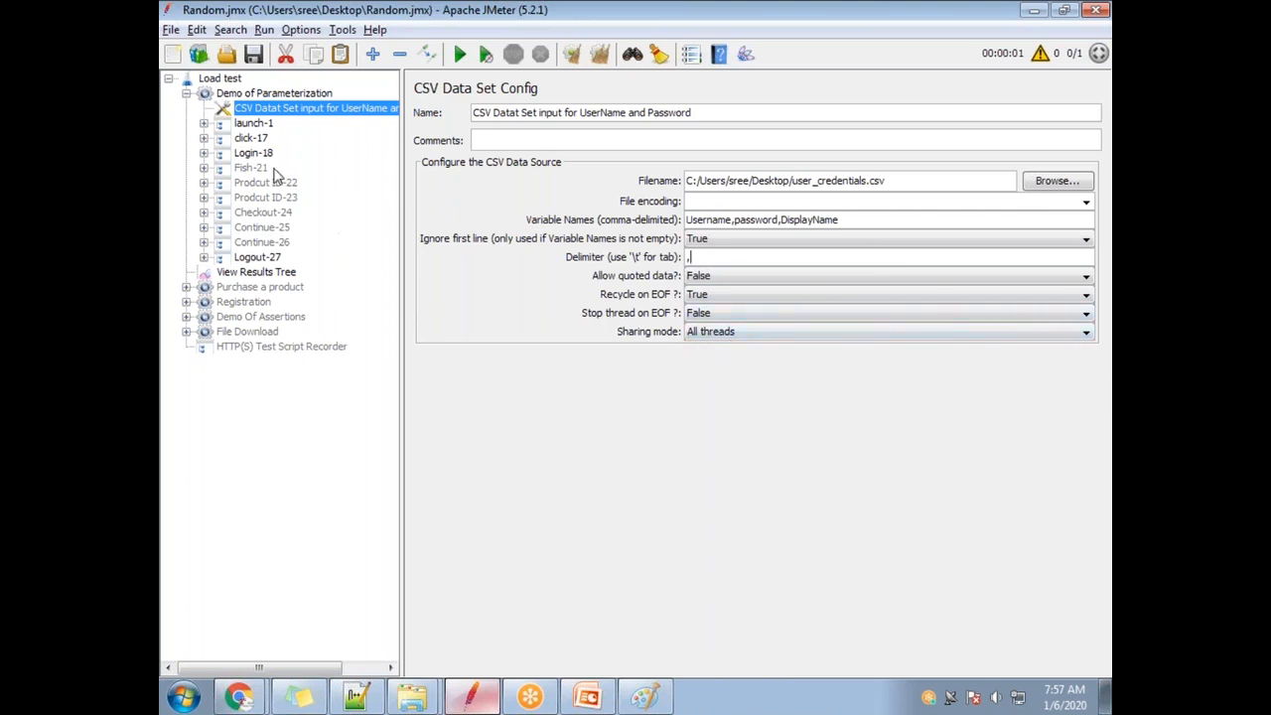
left_click(250, 92)
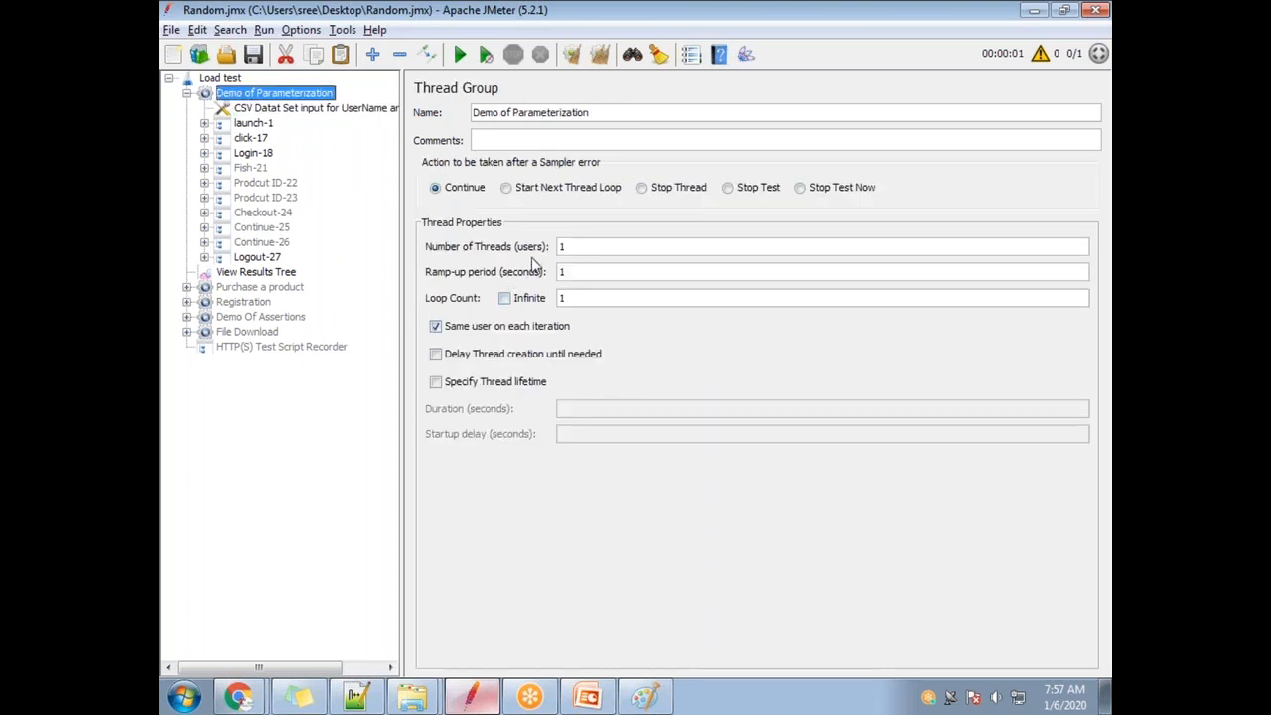
double_click(581, 247)
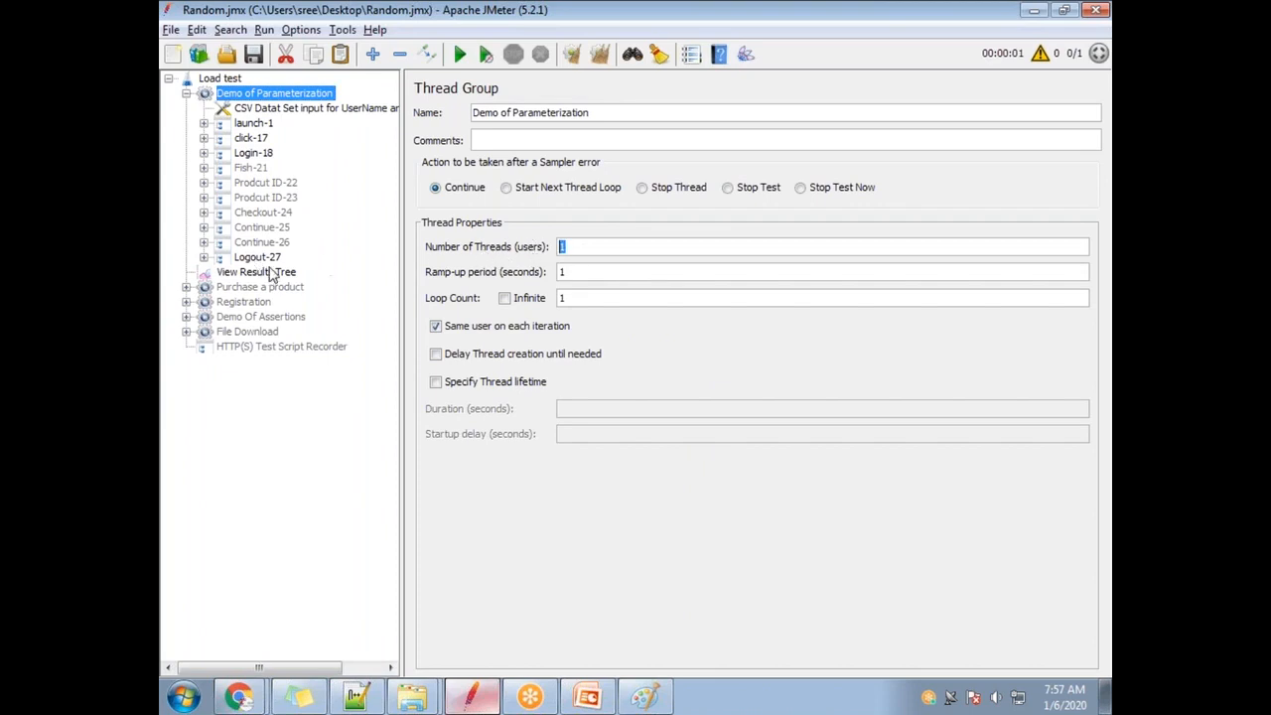
left_click(281, 109)
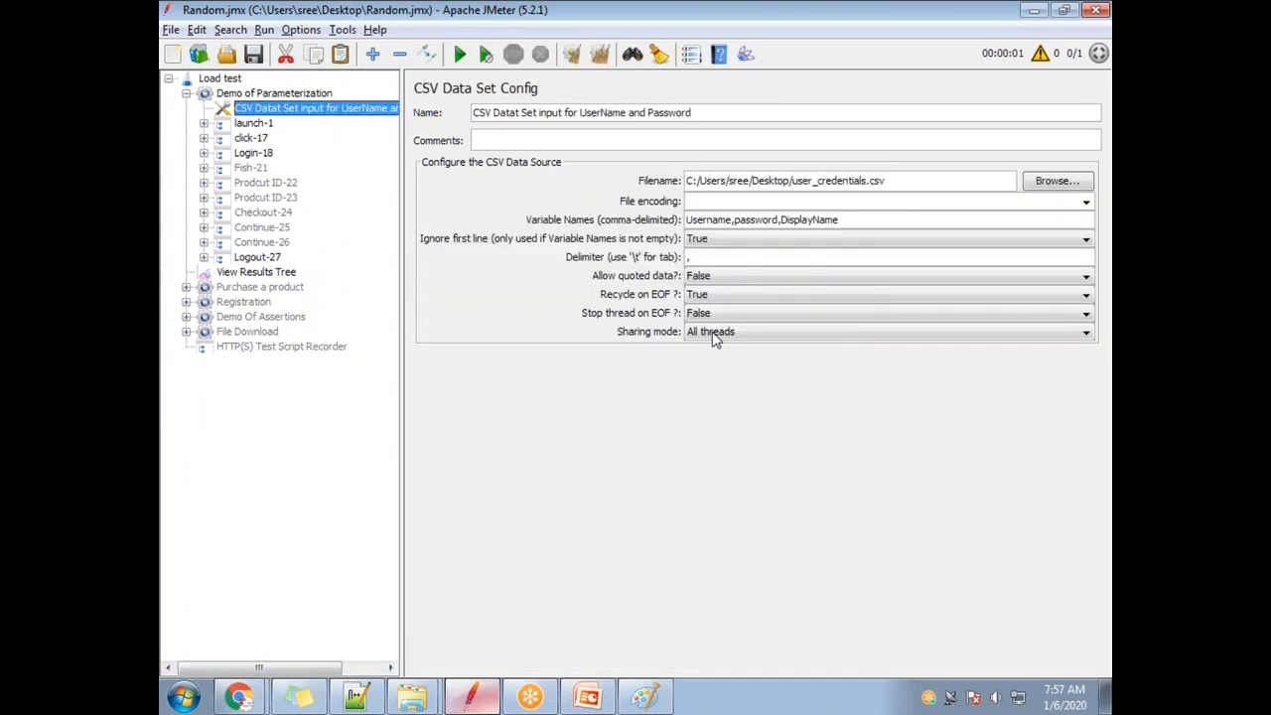
left_click(779, 23)
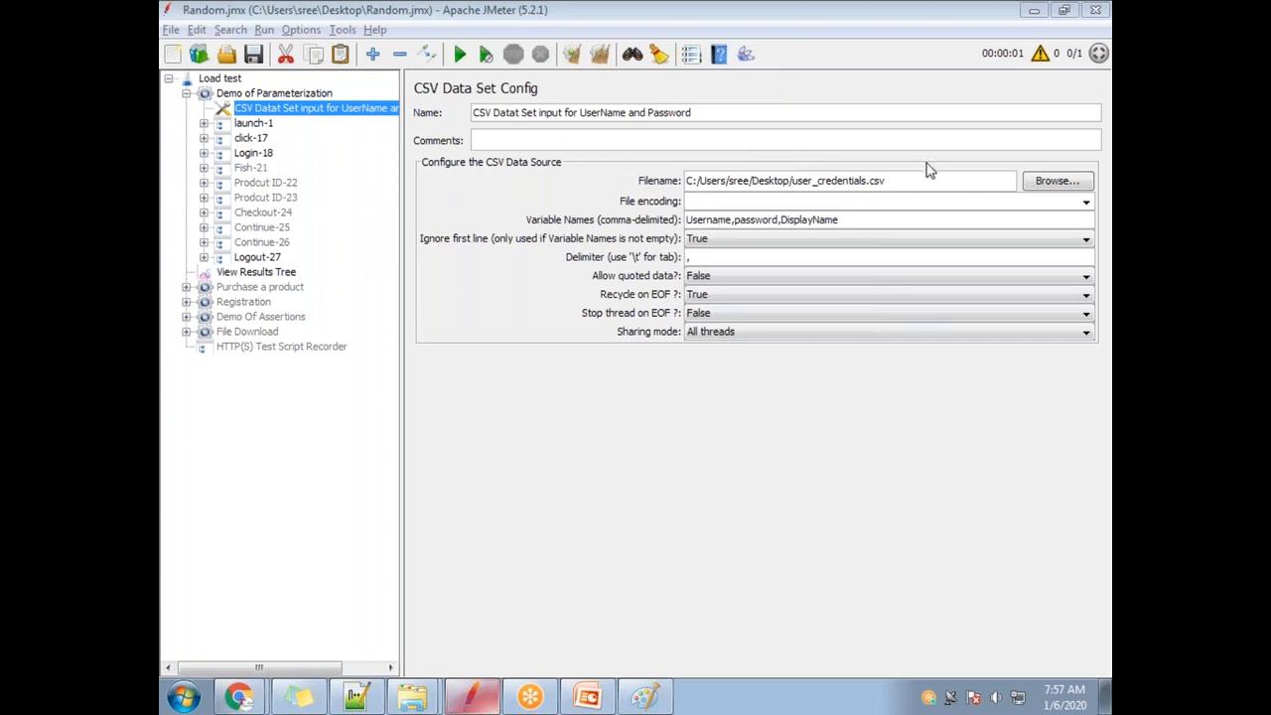
left_click_drag(899, 180, 793, 181)
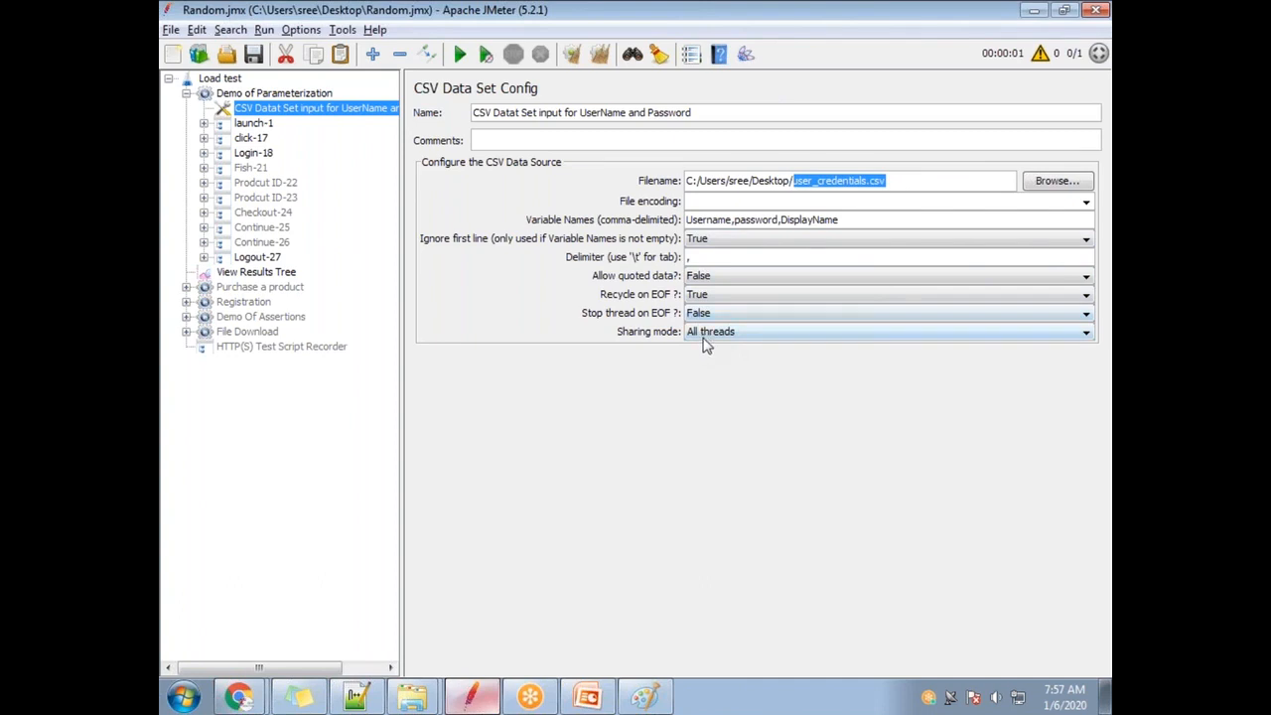
left_click(304, 94)
left_click_drag(582, 247, 545, 247)
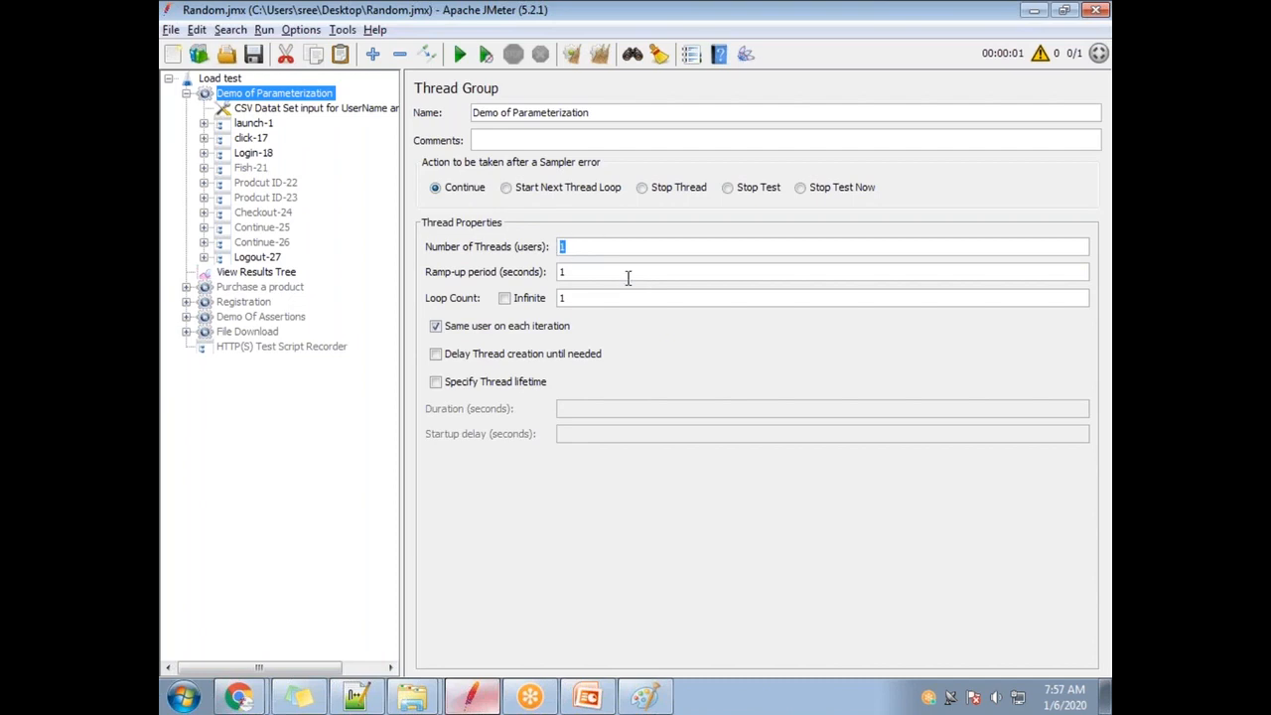
Confirm the CSV config's Sharing mode stays at All threads.
left_click(255, 109)
key("Up")
left_click(283, 110)
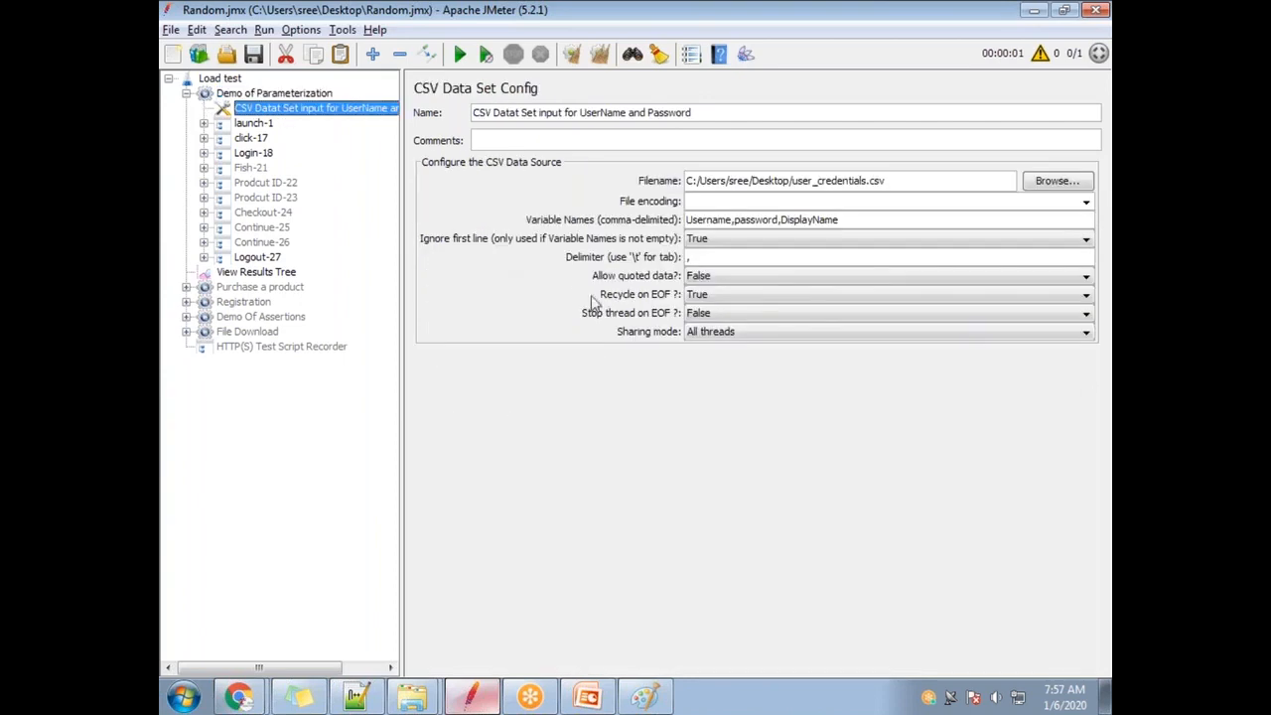
left_click(717, 334)
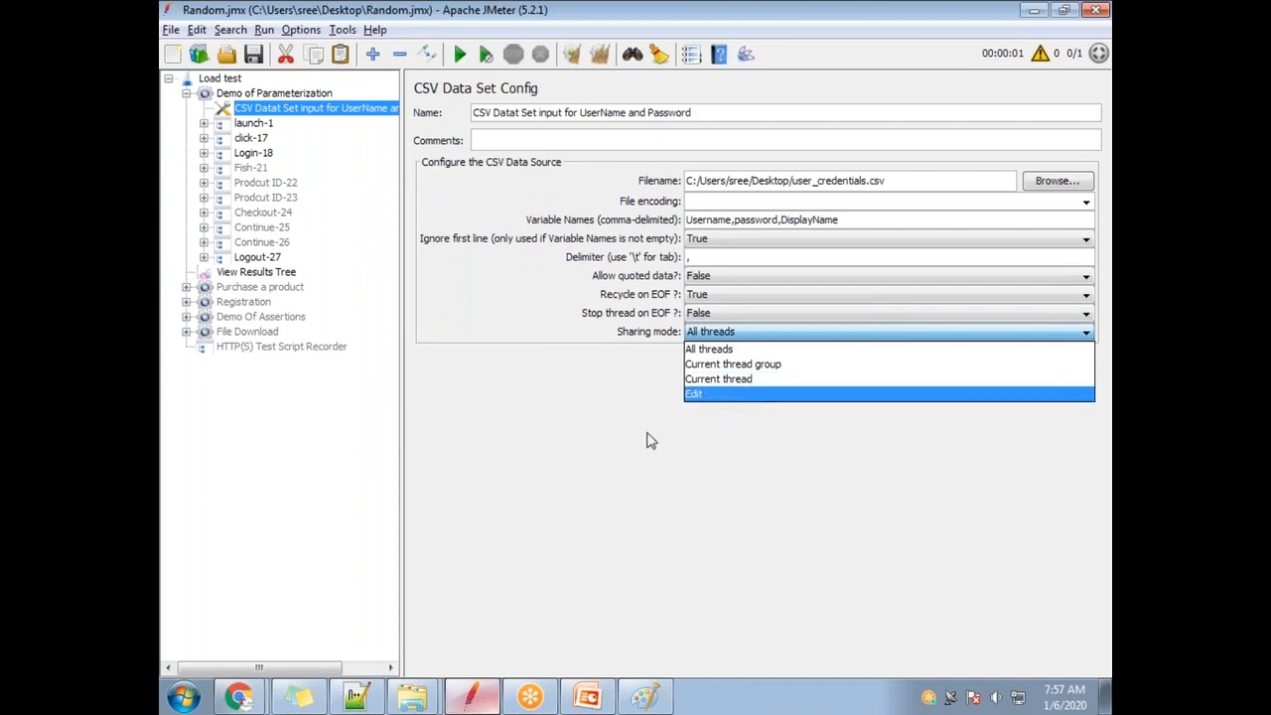
left_click(501, 484)
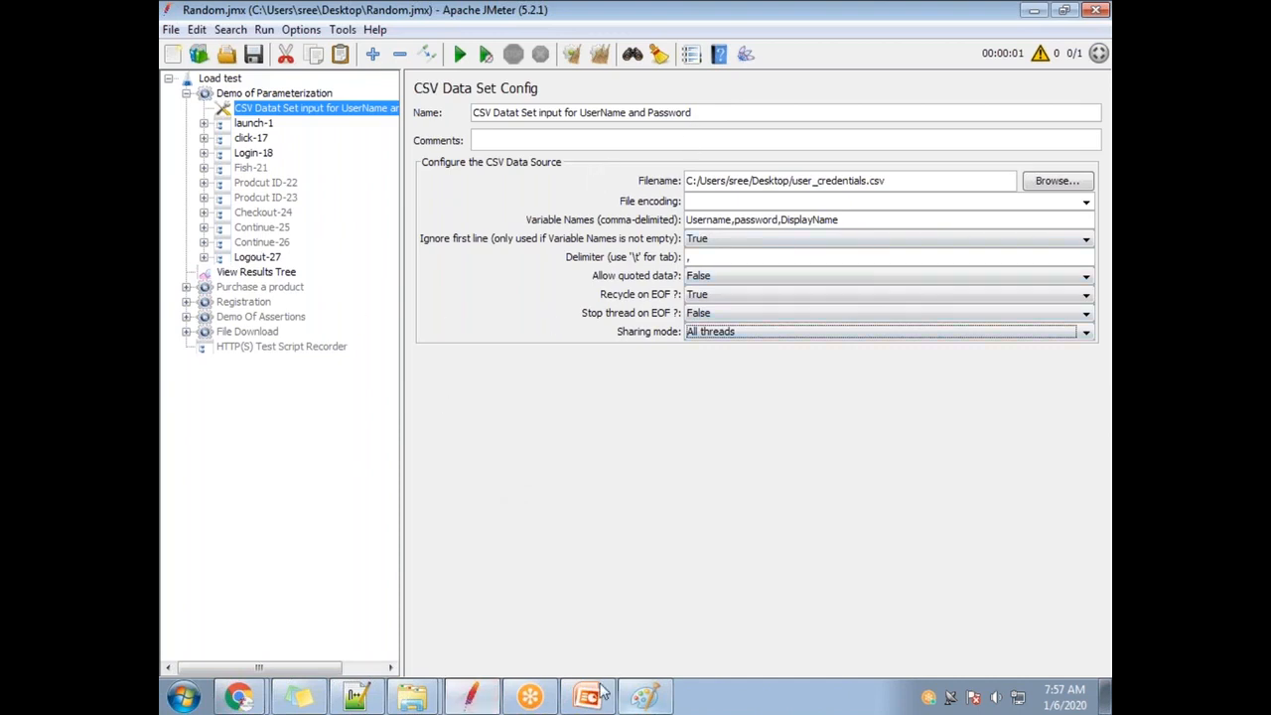
left_click(410, 698)
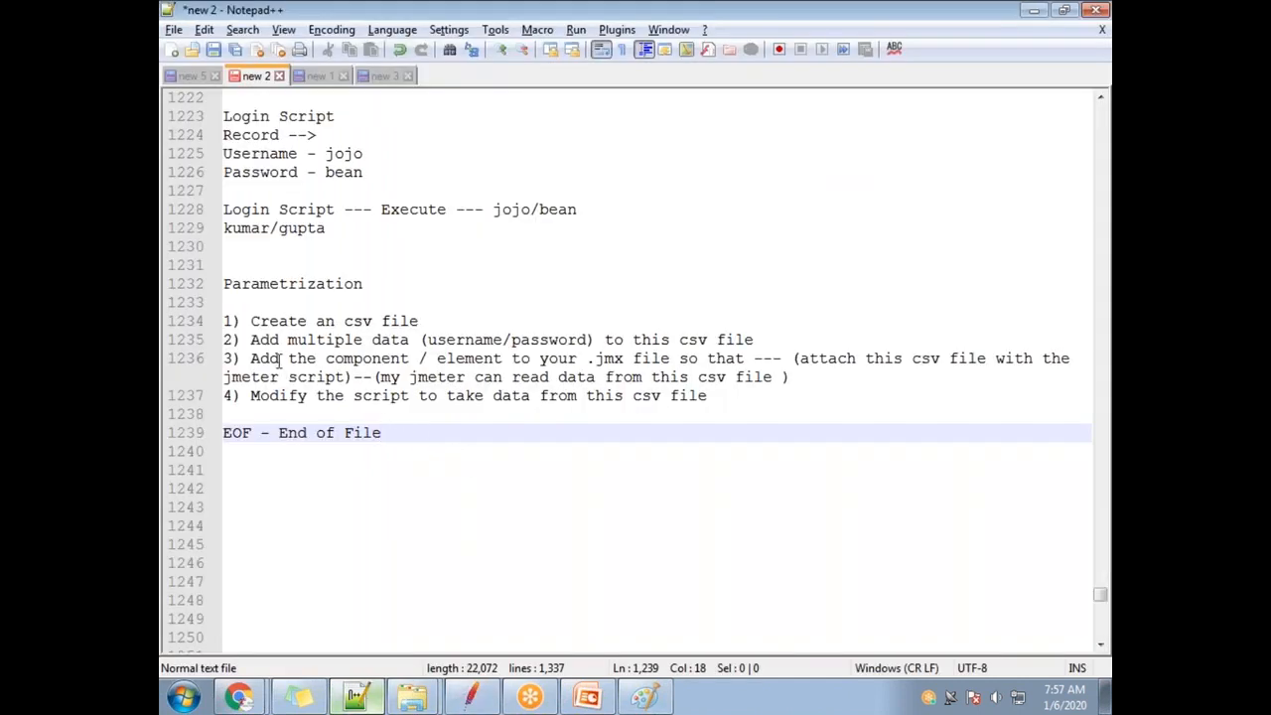
Read through parameterization steps 1–4 in the notes, then check JMeter's user_credentials.csv path.
left_click_drag(379, 377, 772, 379)
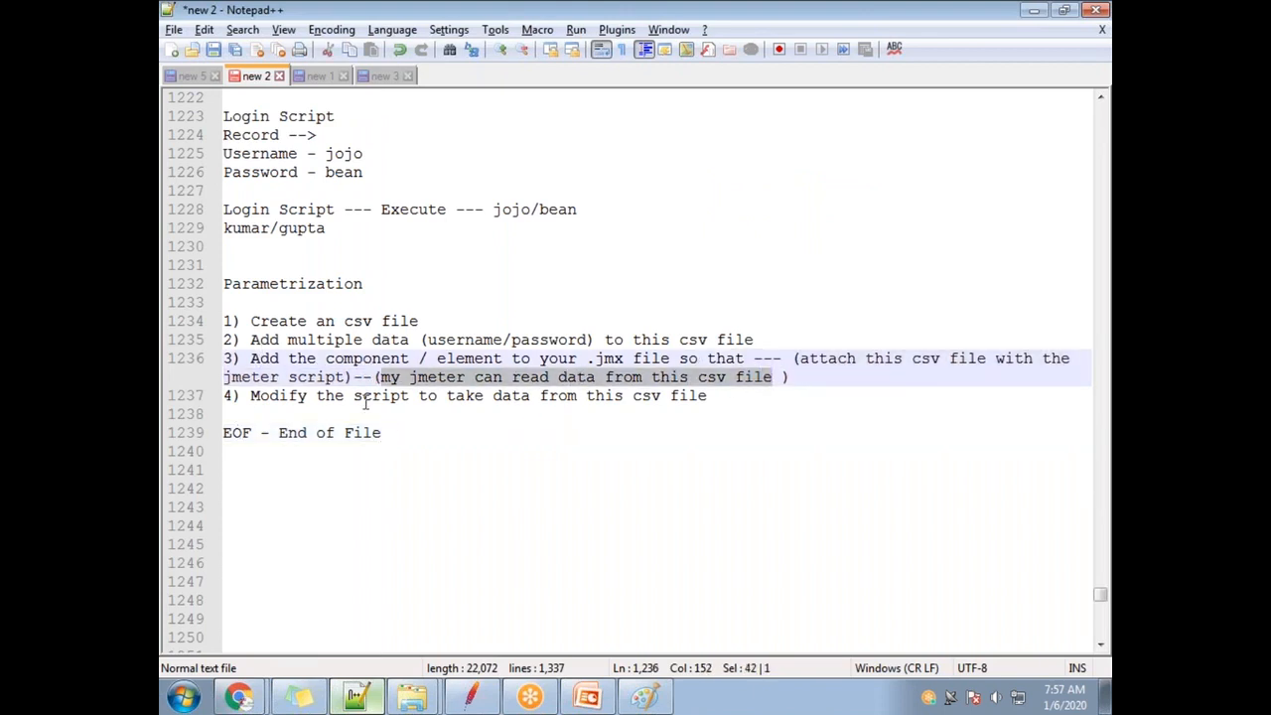
left_click(562, 383)
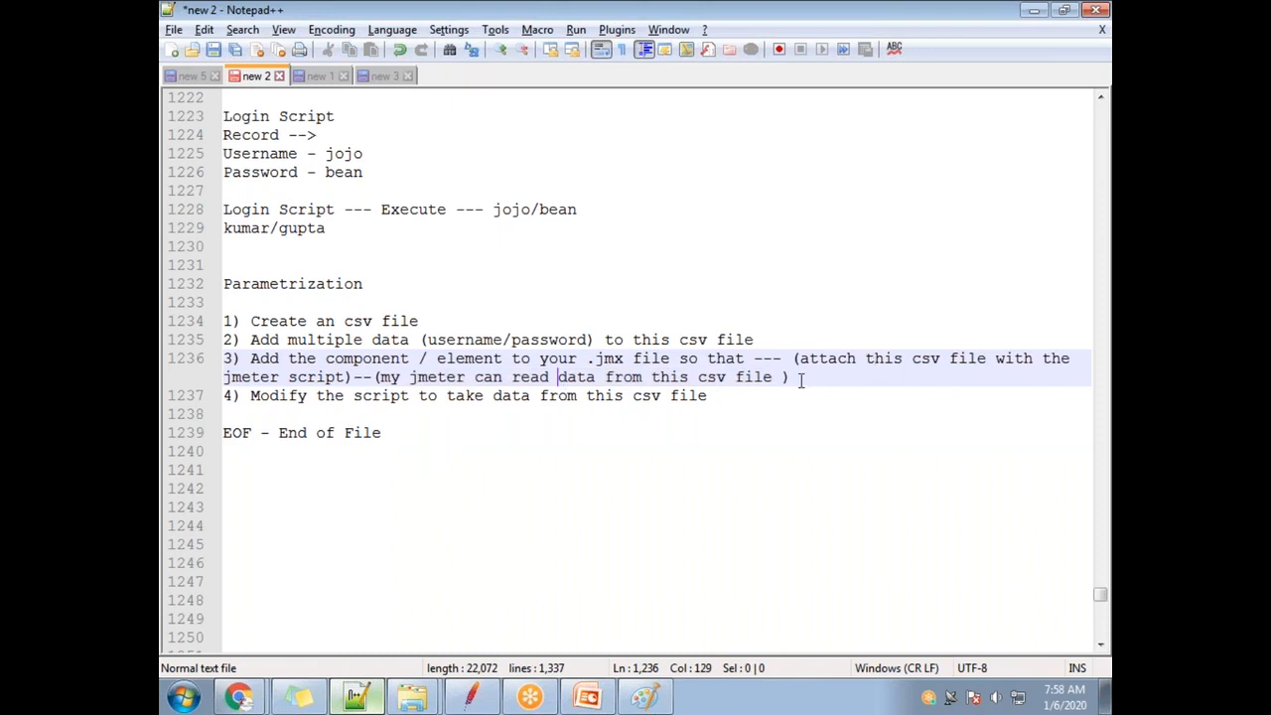
left_click_drag(794, 378, 725, 377)
triple_click(713, 377)
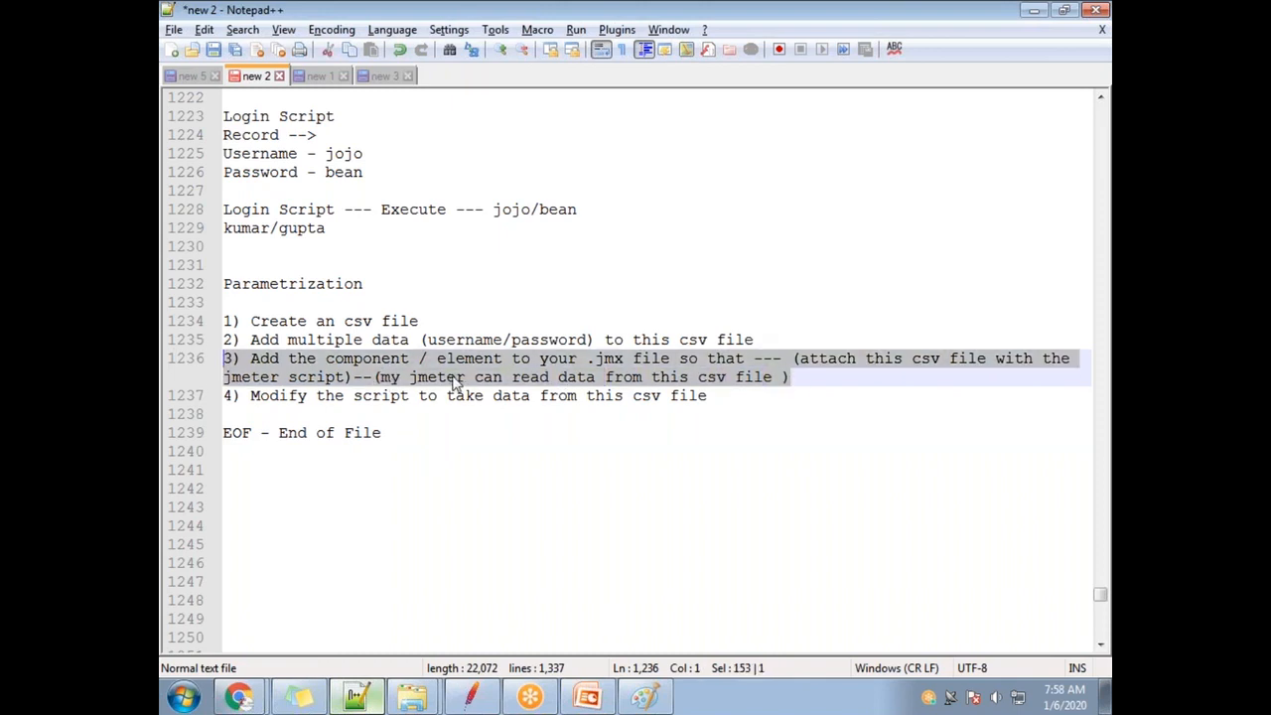
left_click(417, 378)
left_click_drag(417, 377, 785, 386)
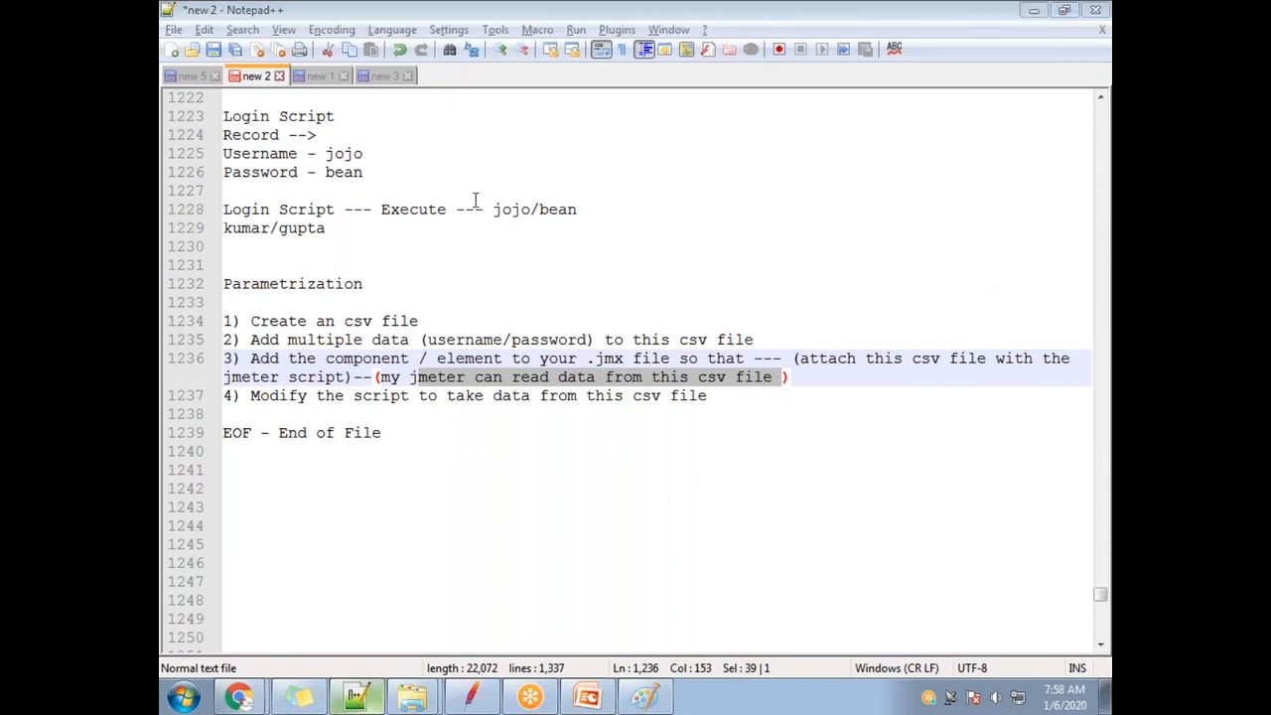
left_click(483, 339)
left_click_drag(790, 378, 196, 325)
left_click(719, 399)
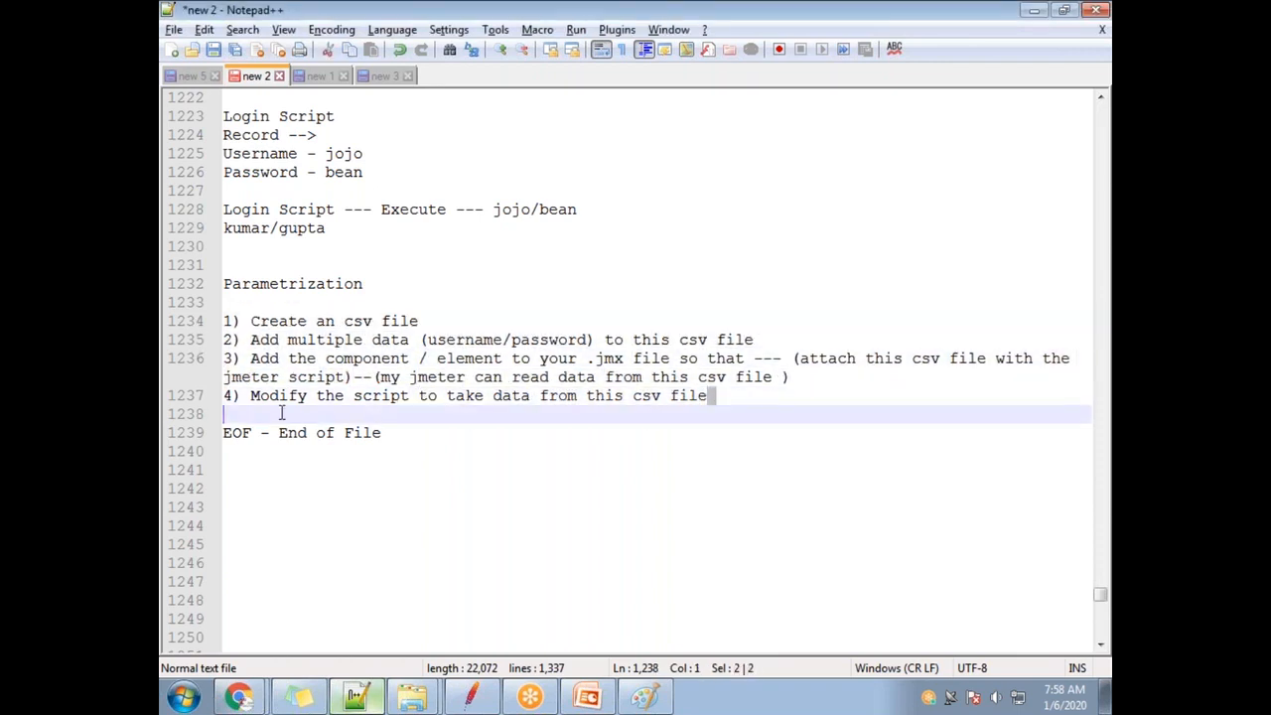
key("shift+Home")
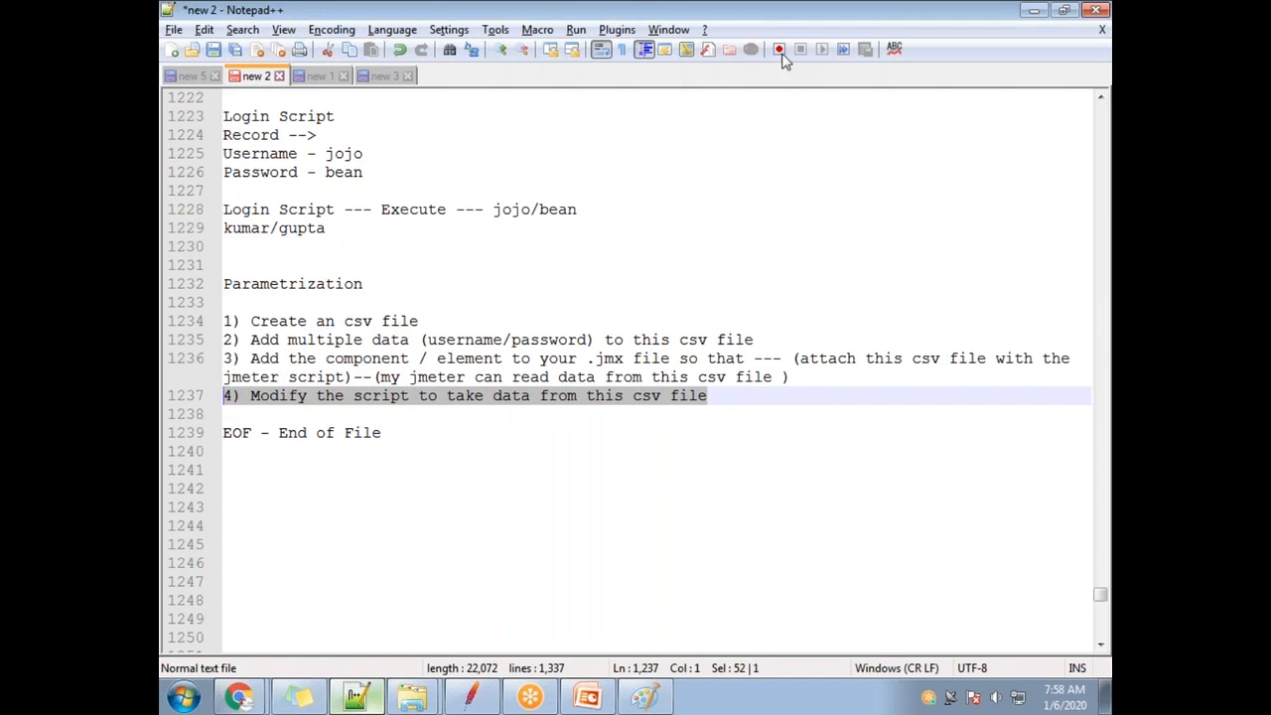
left_click(470, 698)
left_click_drag(888, 180, 793, 181)
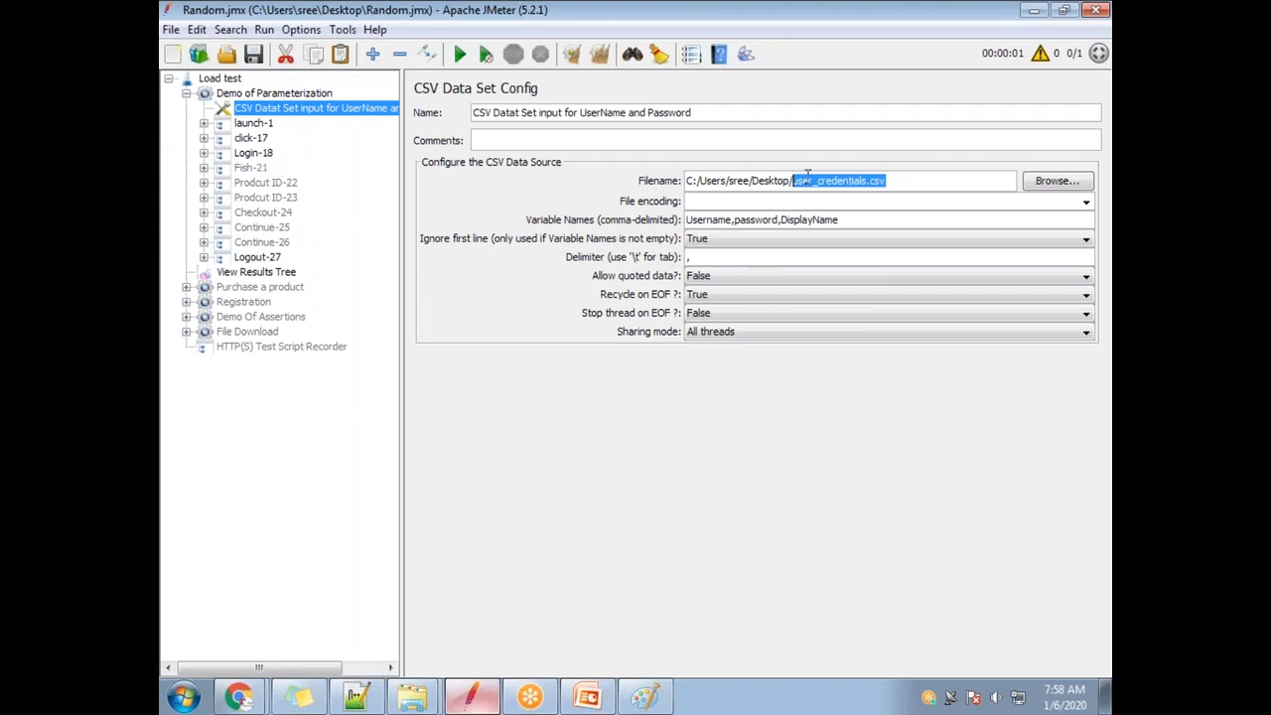
Compare Login-18's username and password values (test2) with the CSV Data Set Config variable names.
left_click(203, 153)
left_click(270, 168)
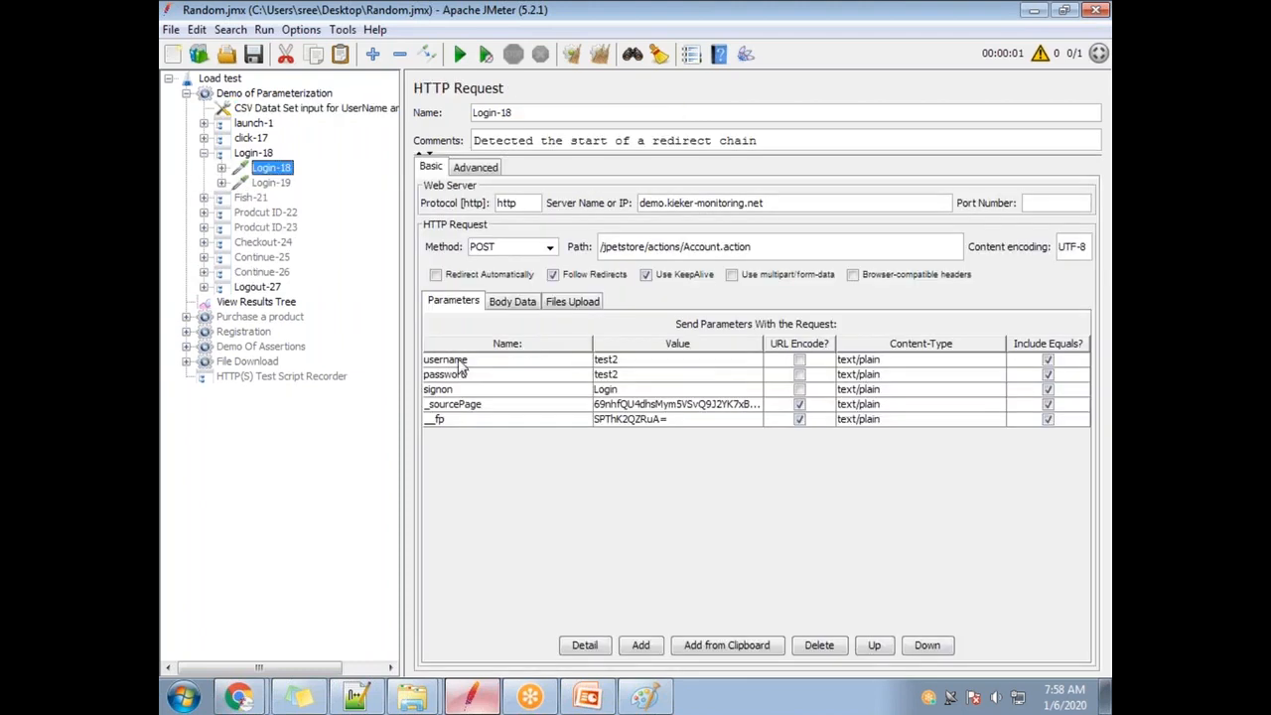
left_click(628, 363)
double_click(627, 364)
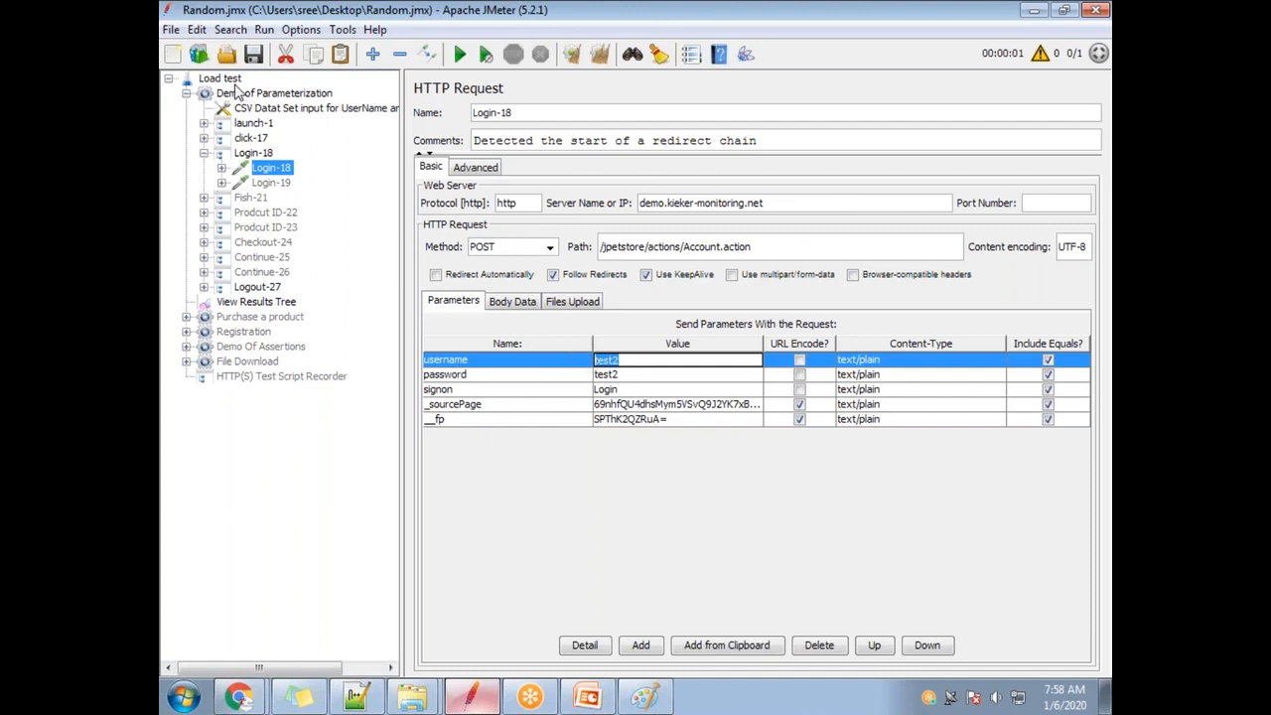
left_click(623, 361)
left_click(620, 375)
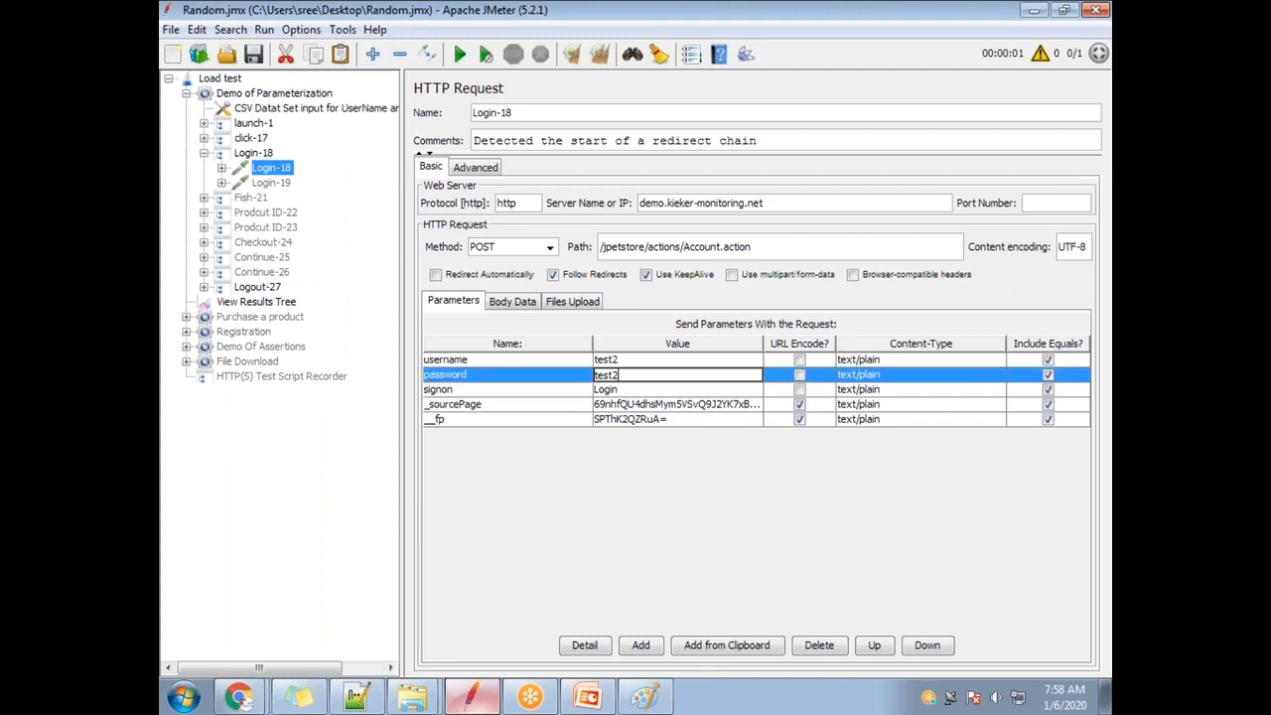
left_click(631, 360)
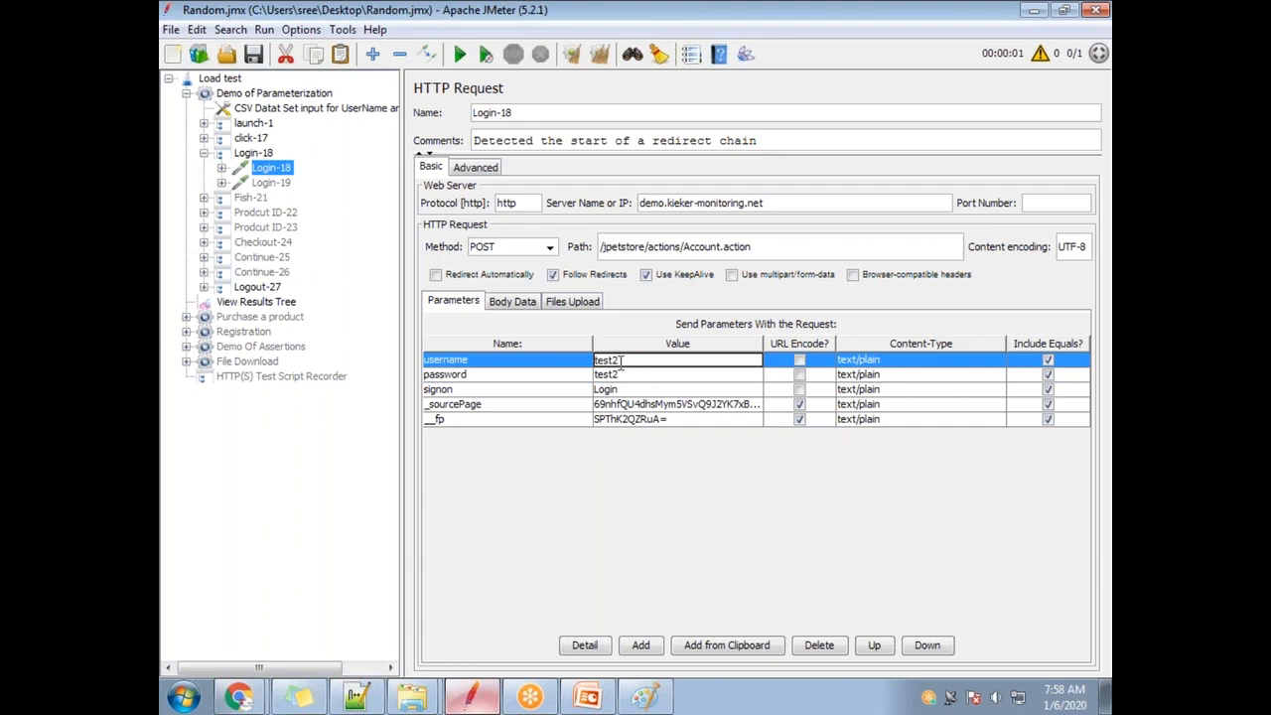
left_click(283, 109)
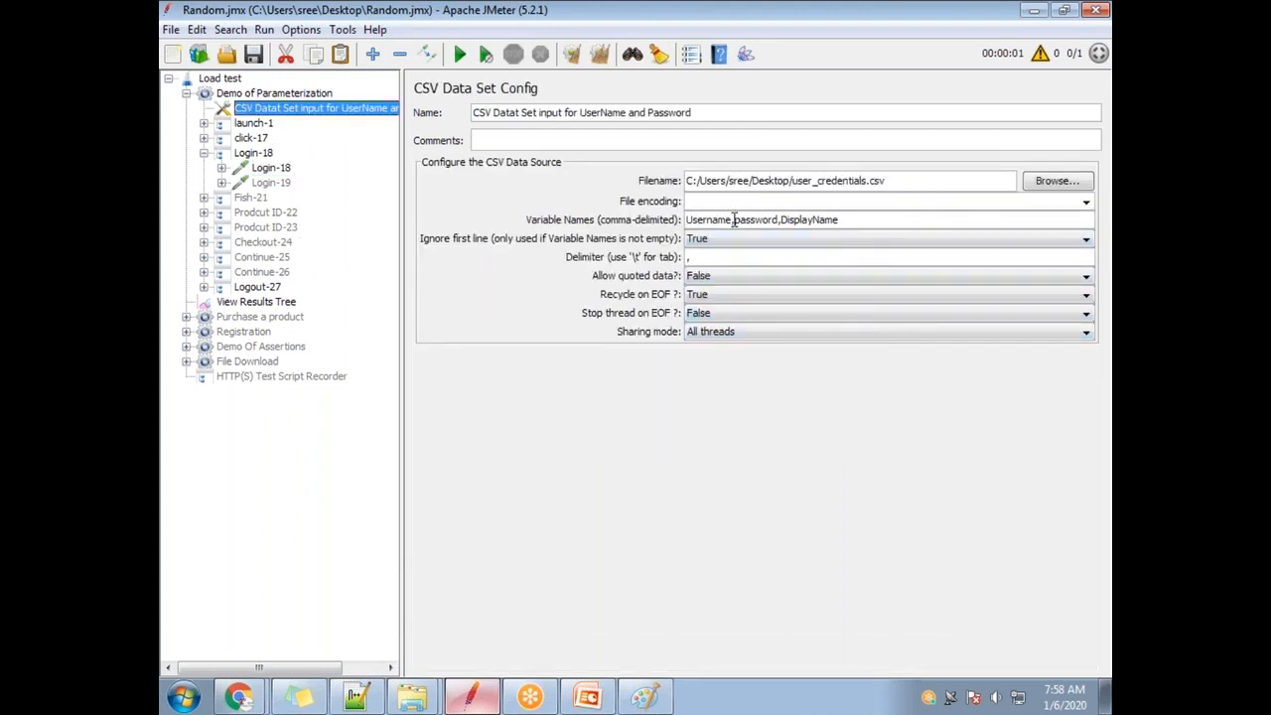
left_click_drag(732, 220, 684, 219)
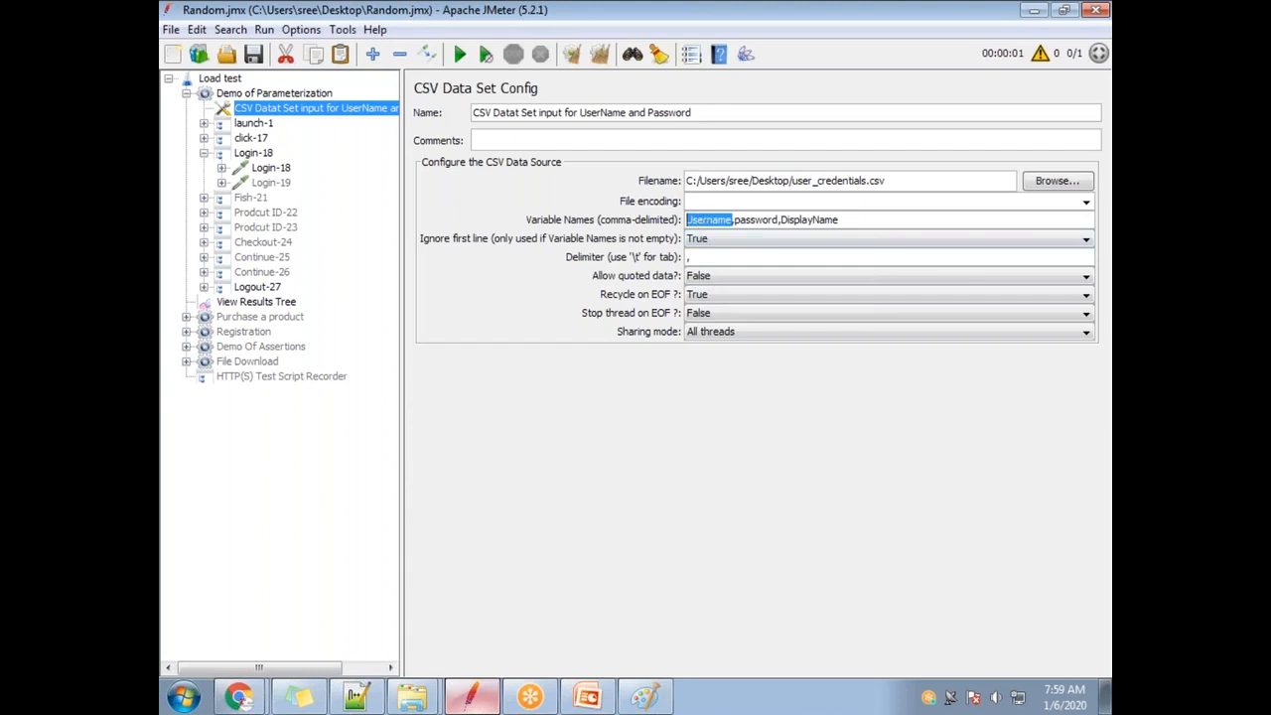
Recheck the CSV Username variable against Login-18's username parameter.
left_click(721, 219)
left_click_drag(734, 220, 673, 220)
left_click(270, 167)
left_click(652, 364)
left_click(278, 109)
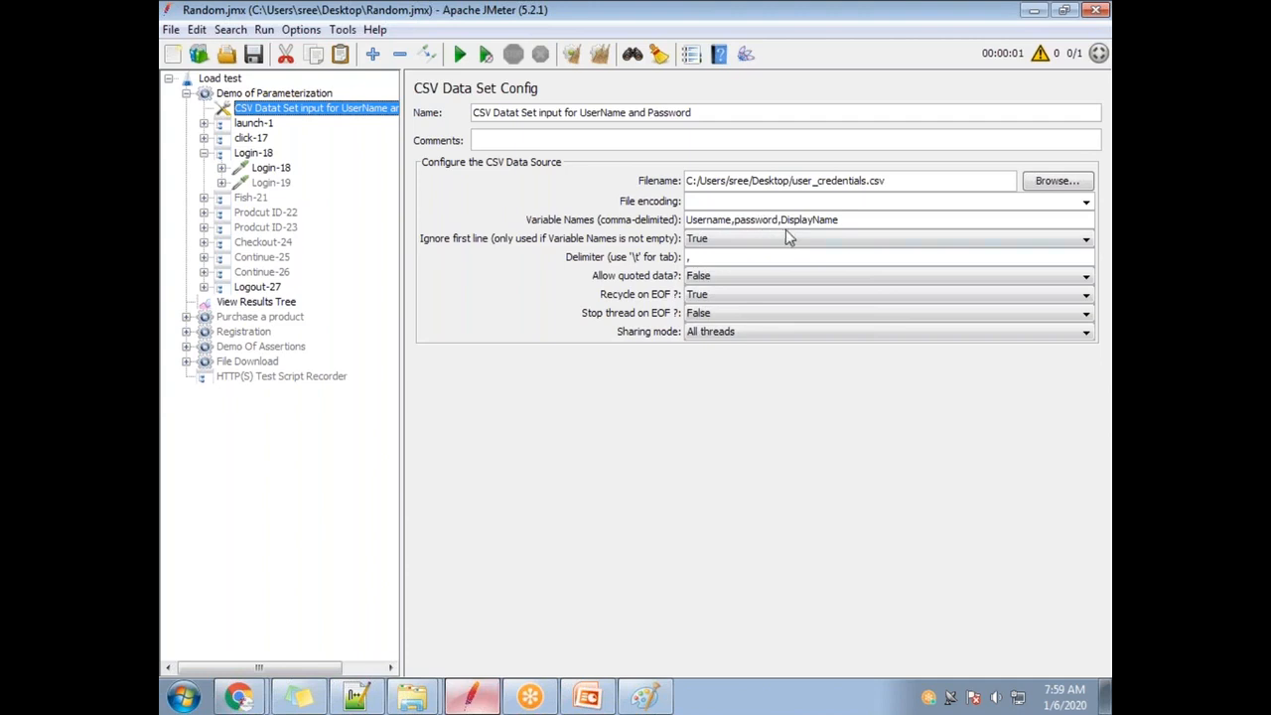
Change the CSV variable name password to Password in the Variable Names field.
left_click_drag(778, 219, 747, 220)
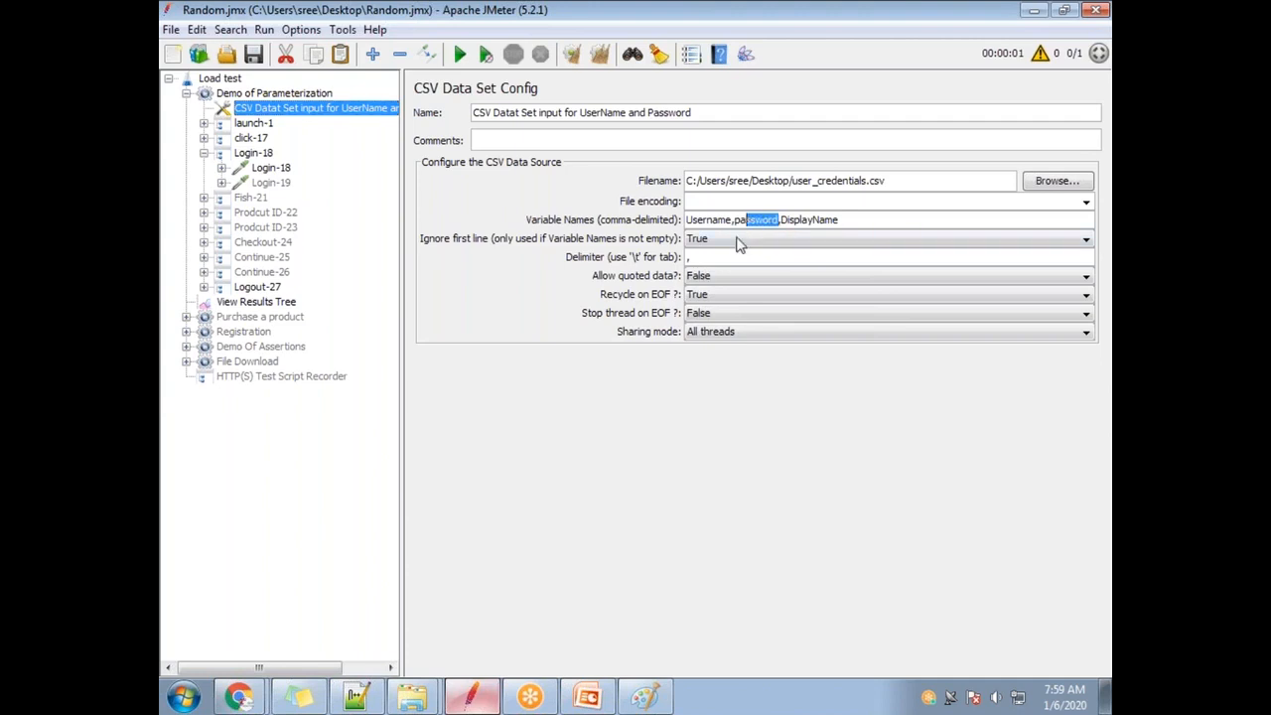
left_click(739, 221)
key("BackSpace")
type("P")
left_click_drag(732, 220, 685, 220)
key("ctrl+c")
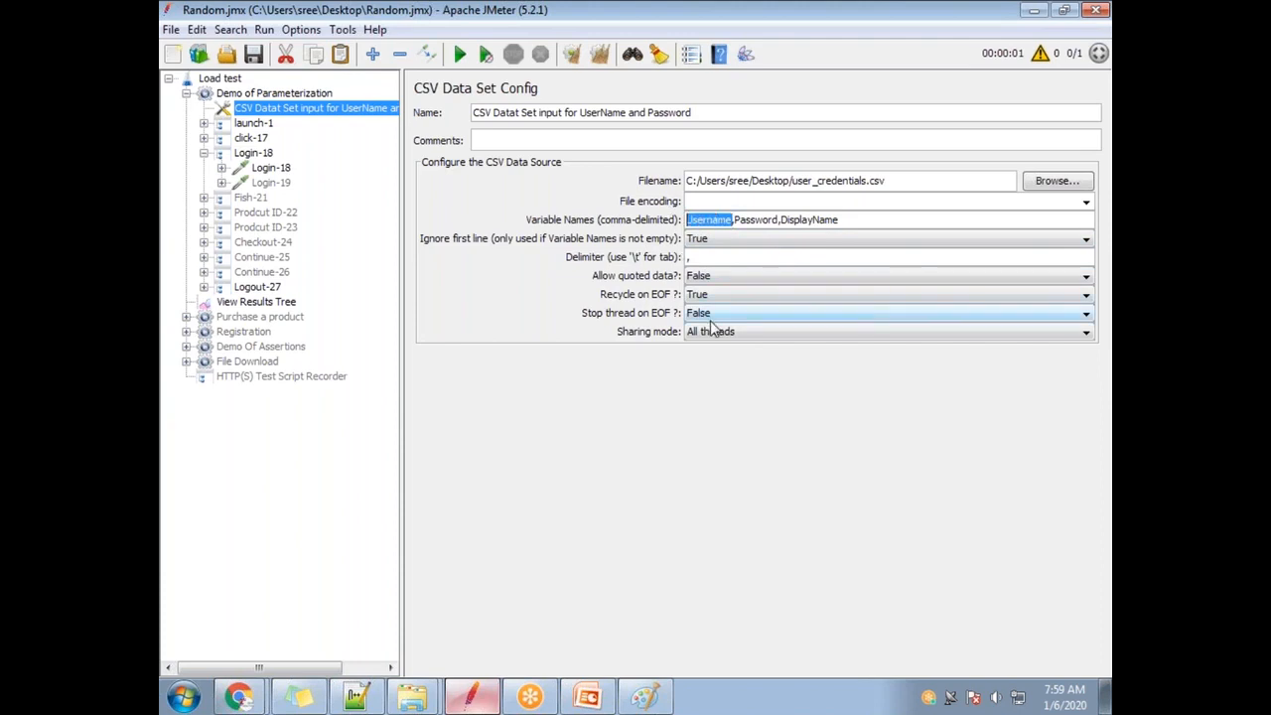
Replace Login-18's username value test2 with the pasted Username variable name.
left_click(270, 167)
double_click(652, 363)
left_click_drag(653, 361, 583, 363)
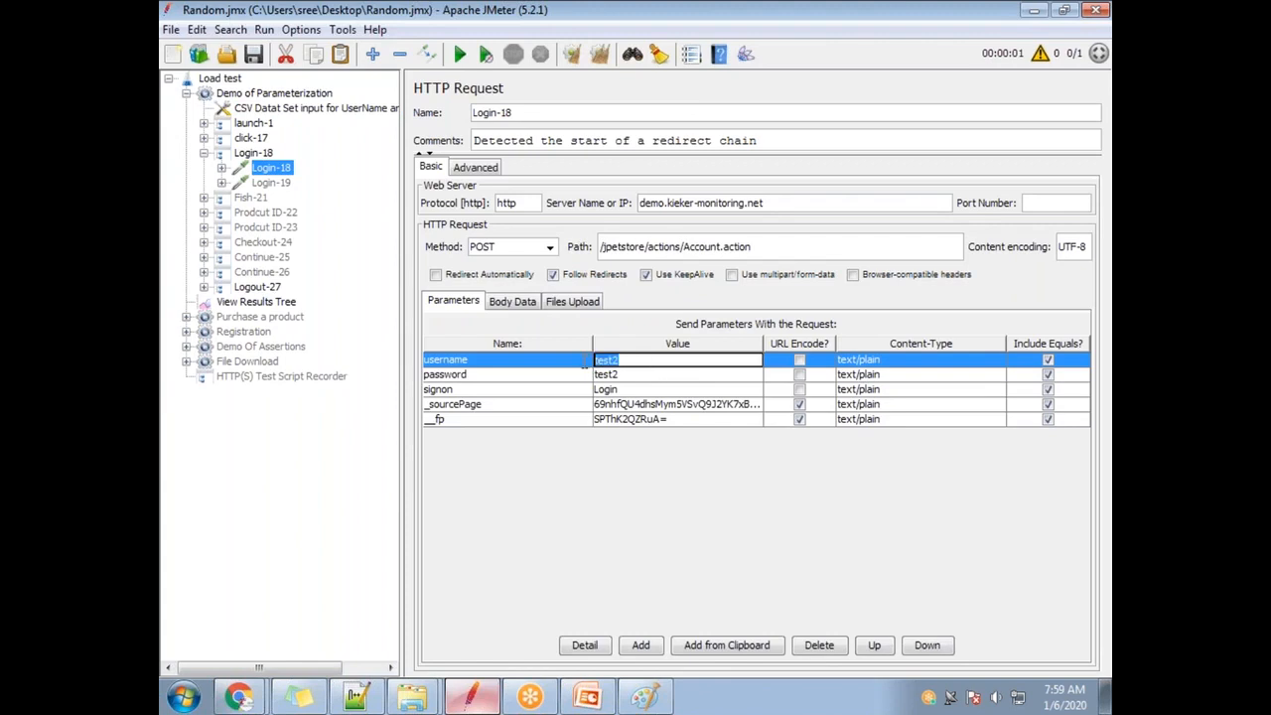
key("ctrl+v")
left_click(265, 110)
left_click_drag(779, 219, 741, 220)
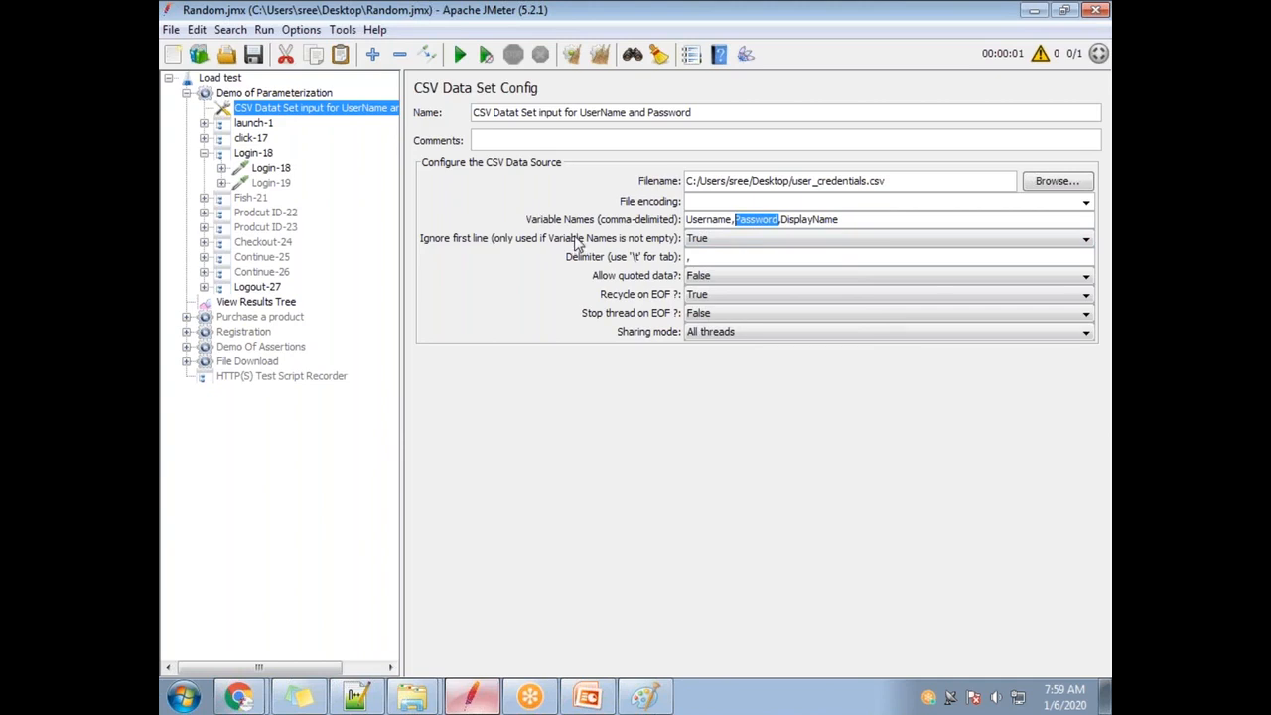
left_click(273, 168)
double_click(647, 377)
left_click_drag(619, 375, 596, 375)
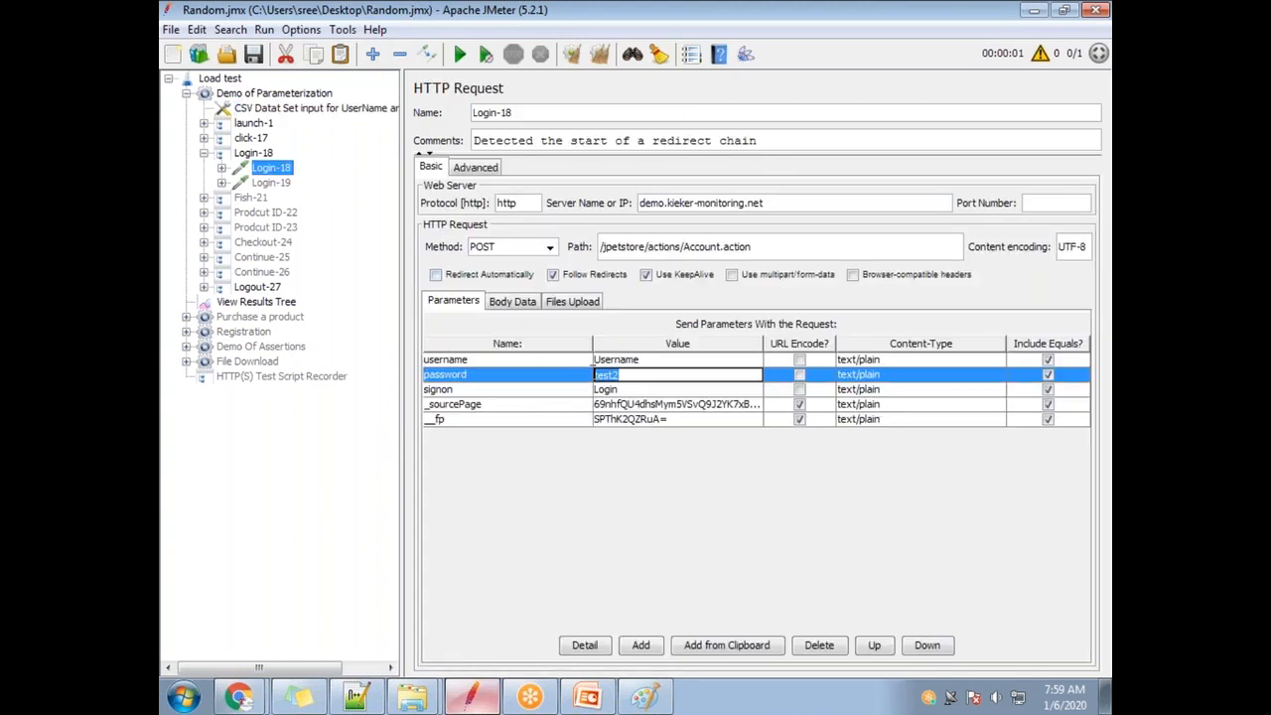
type("Password")
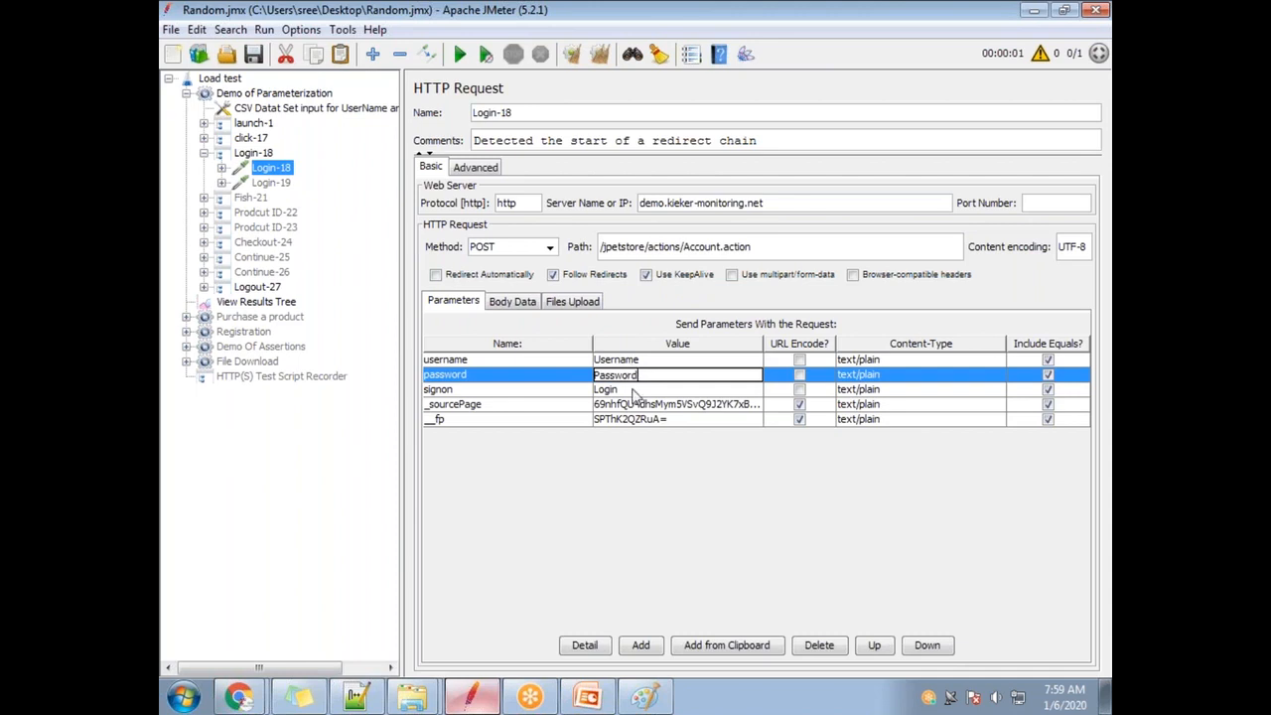
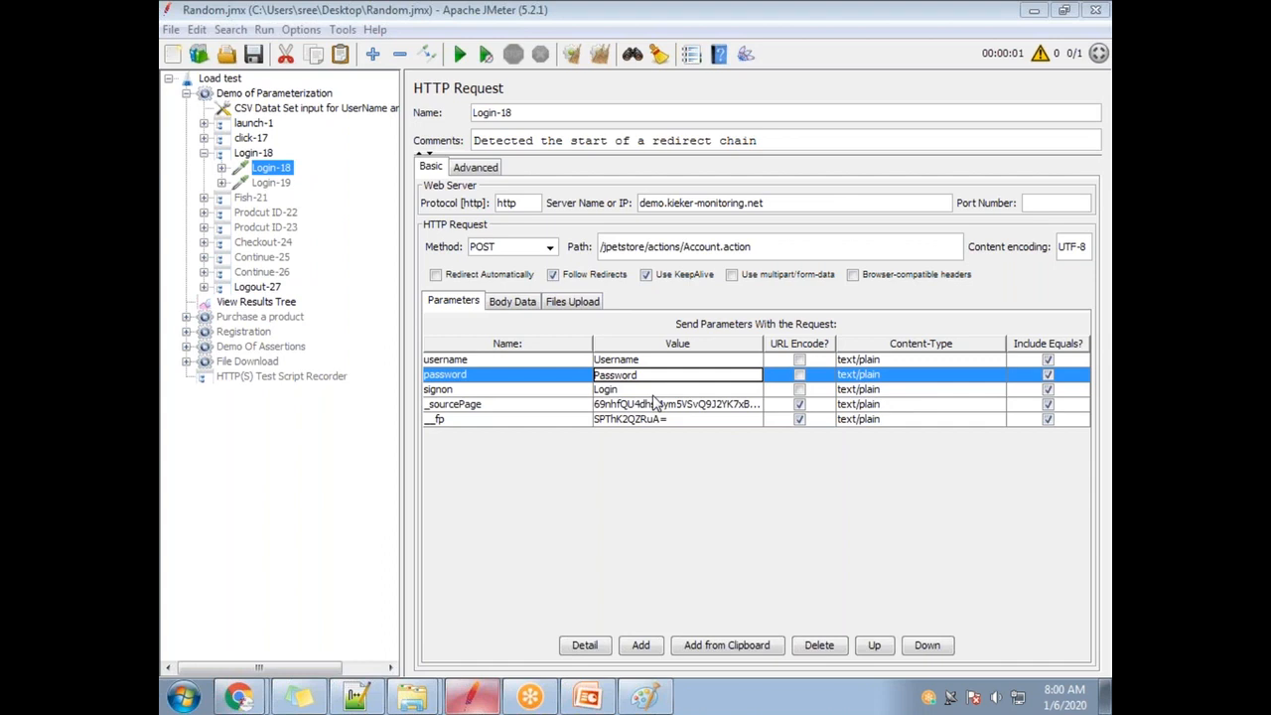
Set Login-18's username value to ${Username} and save the test plan.
left_click(596, 365)
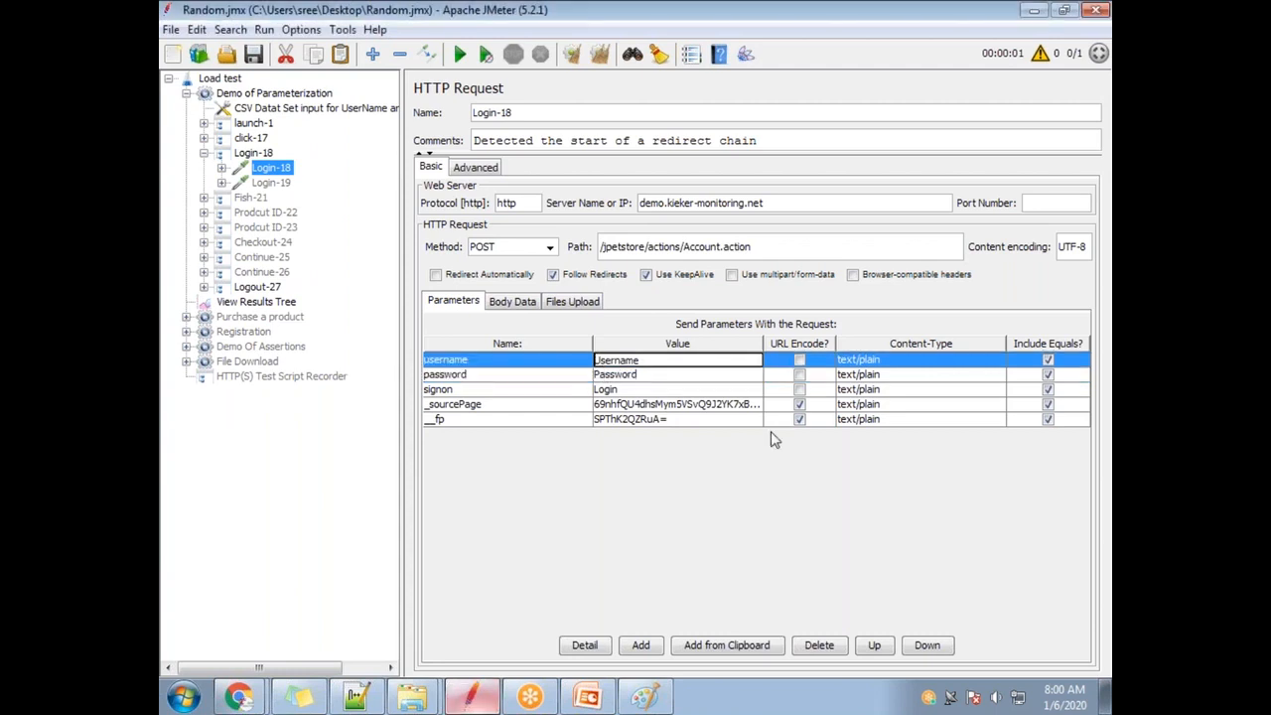
type("${")
type("}")
key("Return")
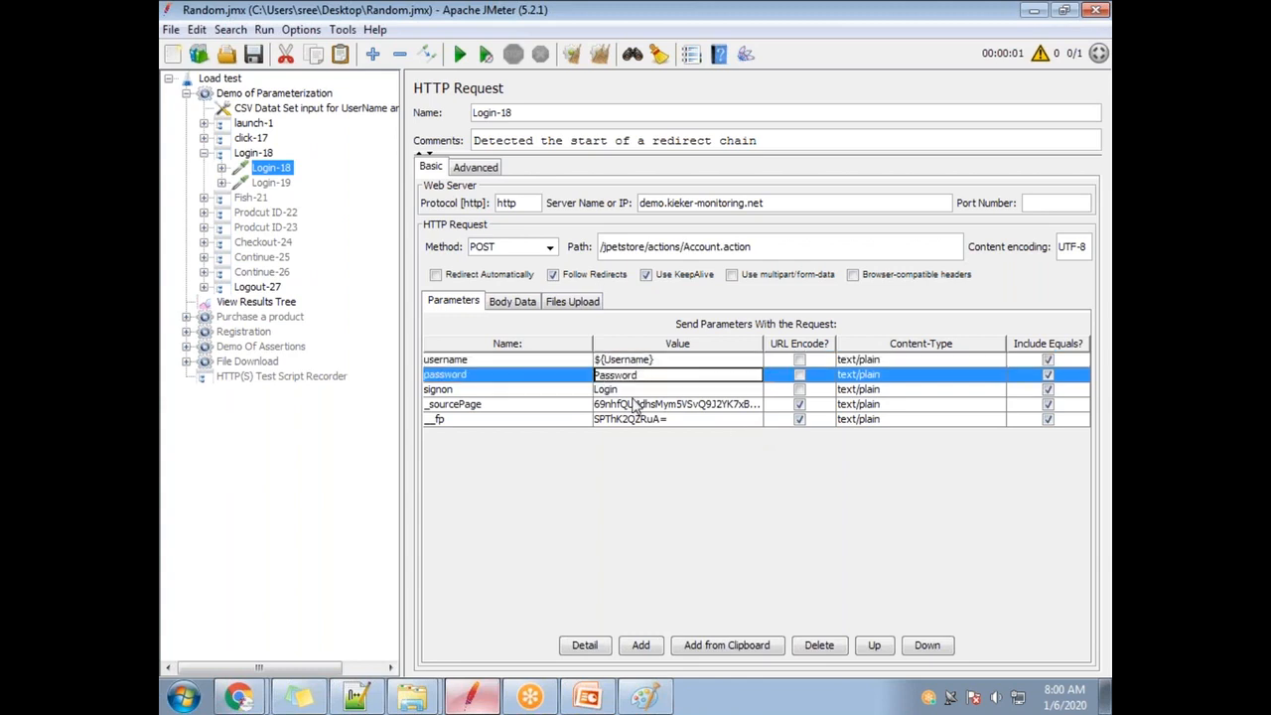
type("${")
type("}")
left_click(253, 53)
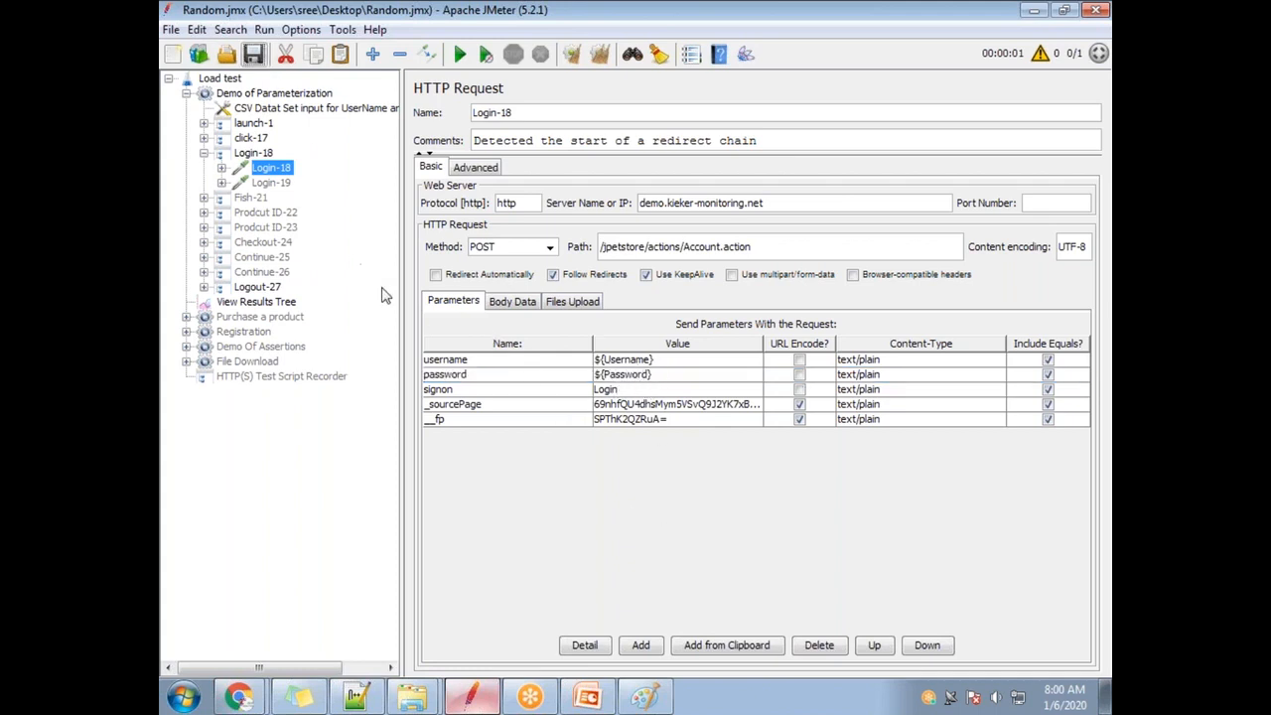
Check the ${Username} and ${Password} parameter values, then select the CSV Data Set Config.
left_click(624, 364)
double_click(624, 363)
double_click(627, 361)
left_click(633, 377)
double_click(634, 377)
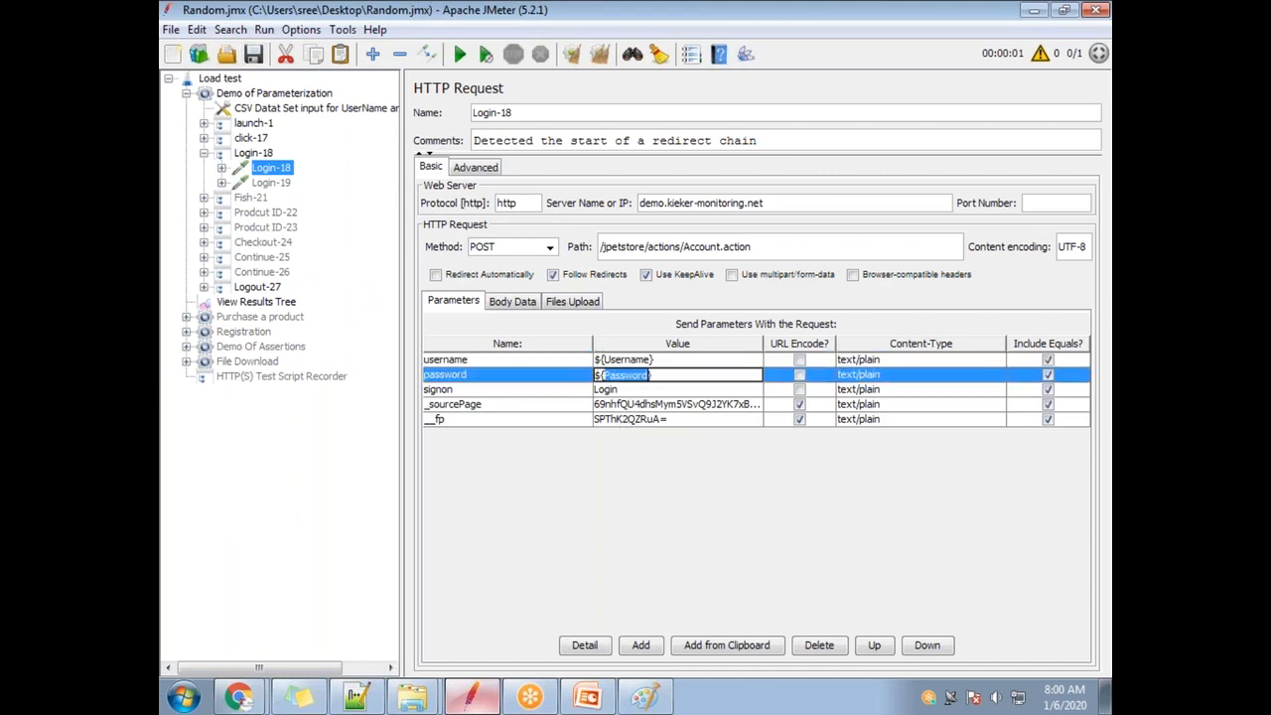
left_click(288, 109)
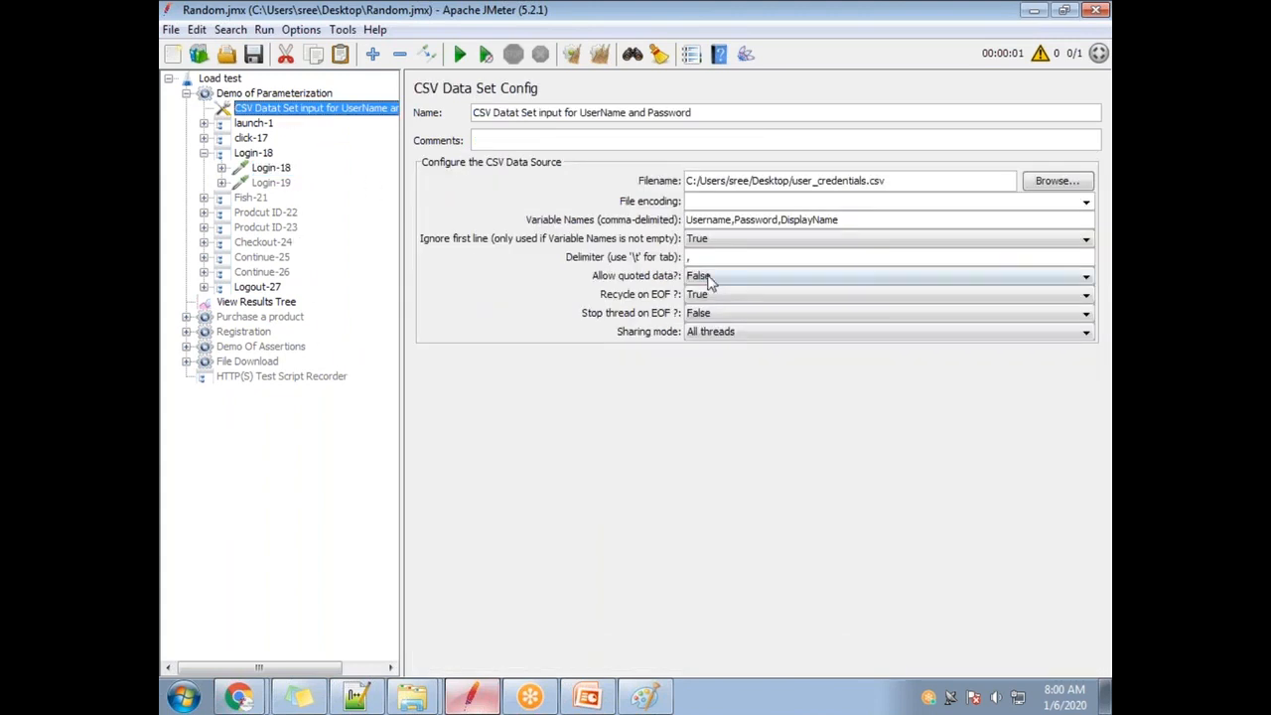
Check the Username and Password CSV variable names, then open user_credentials from the desktop.
left_click(782, 52)
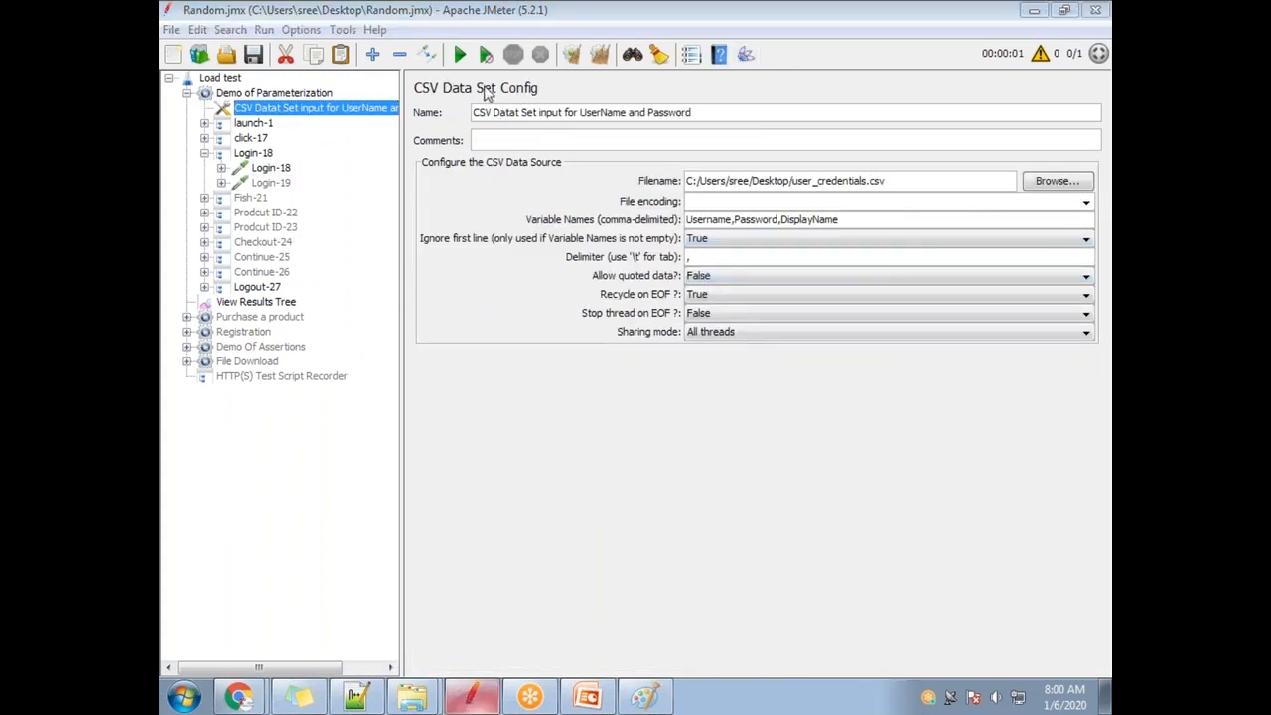
double_click(732, 219)
double_click(764, 220)
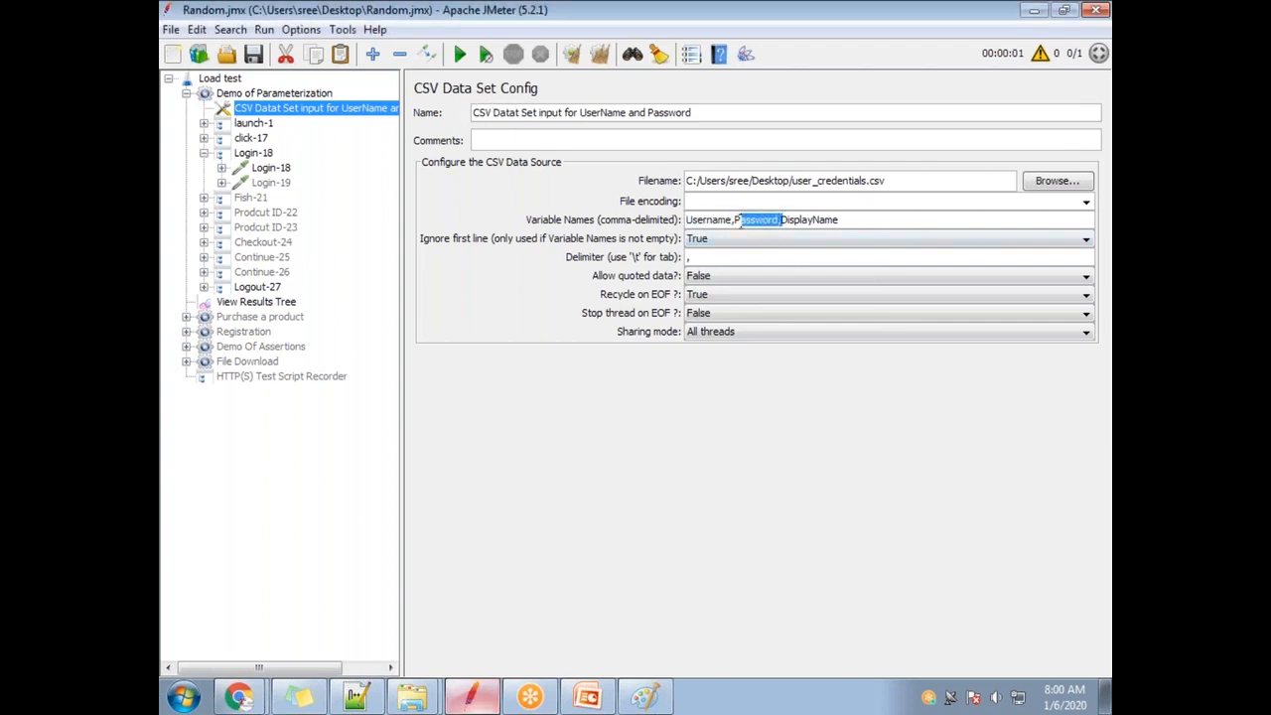
double_click(732, 219)
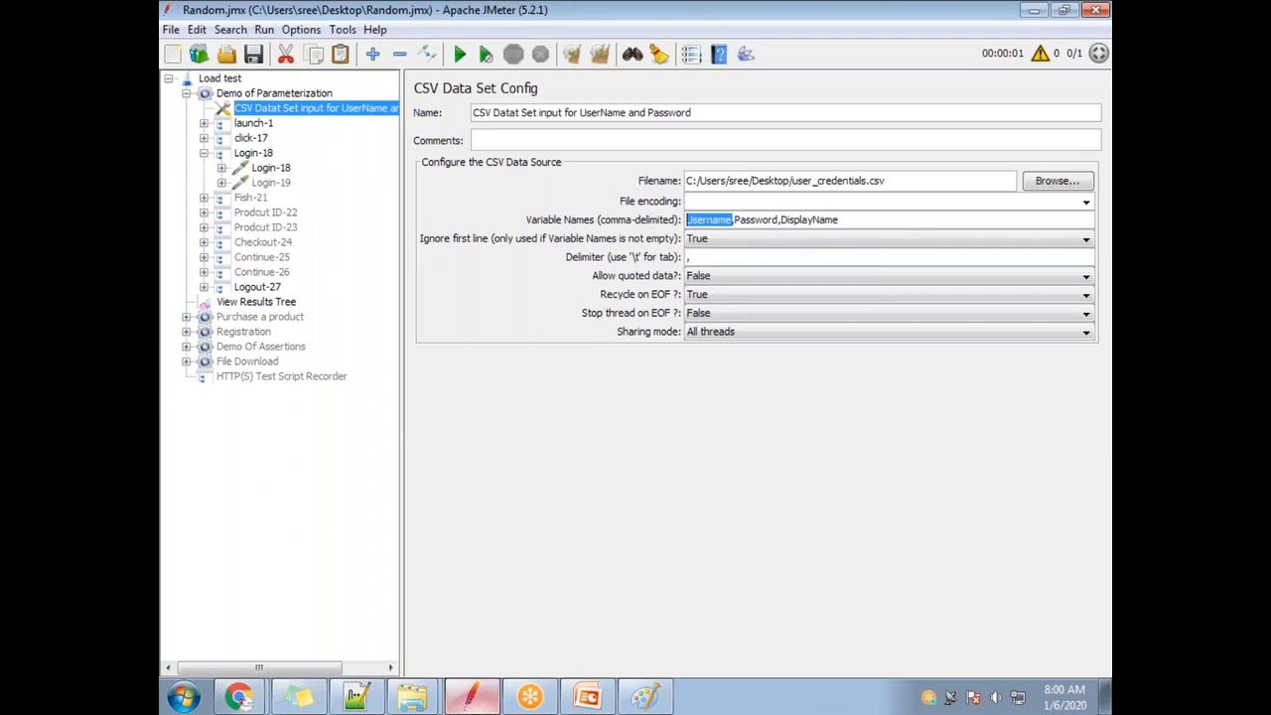
left_click(1105, 697)
double_click(421, 344)
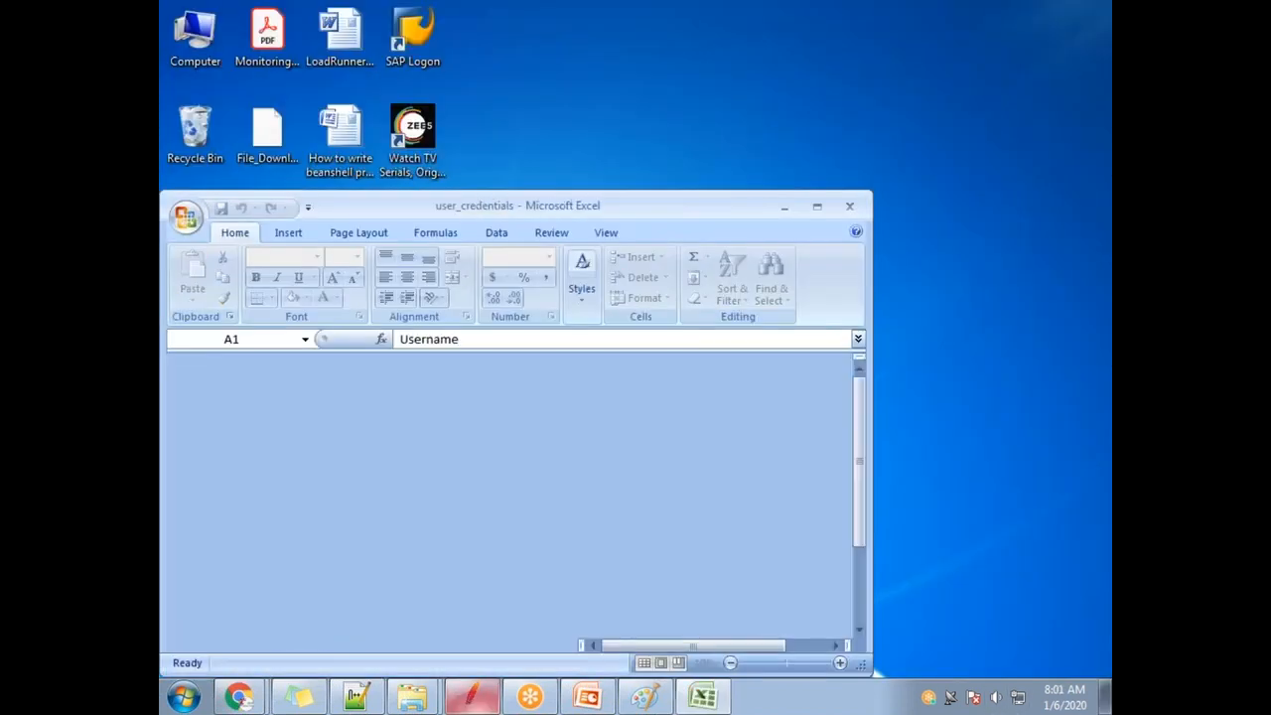
Widen column A to fit Username and select the username and password values B2–B6.
double_click(249, 363)
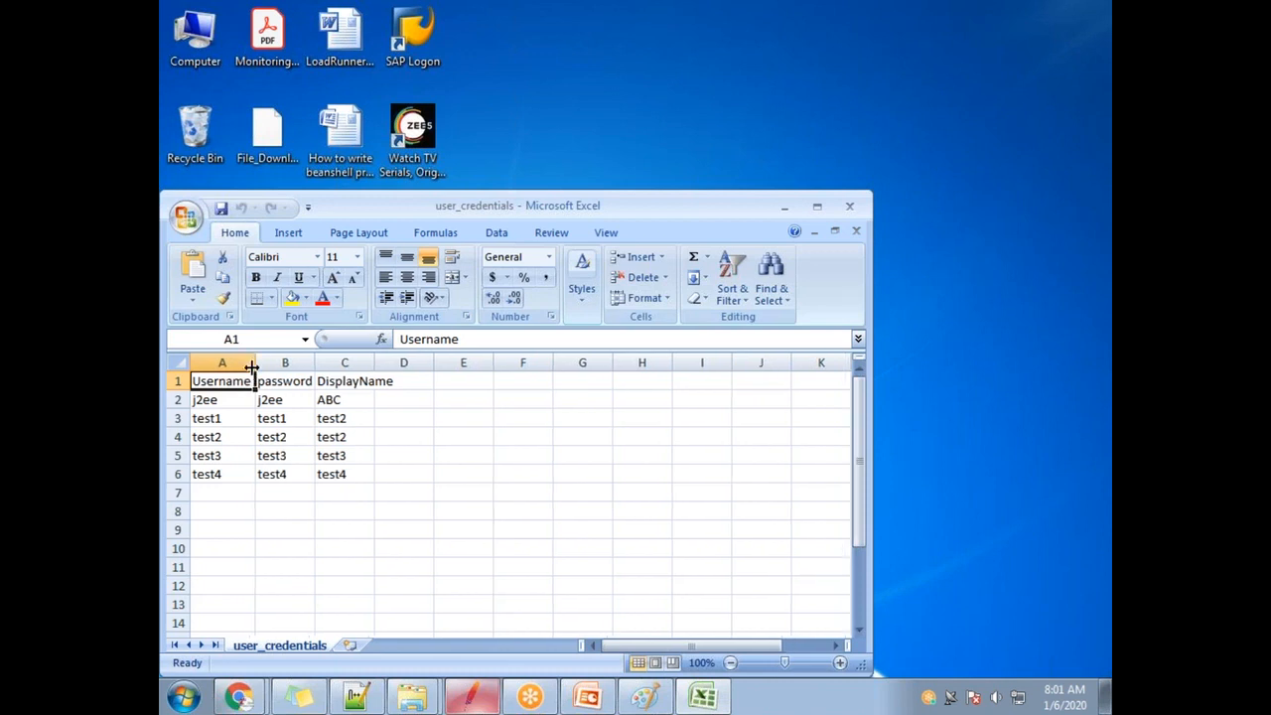
left_click_drag(209, 402, 219, 472)
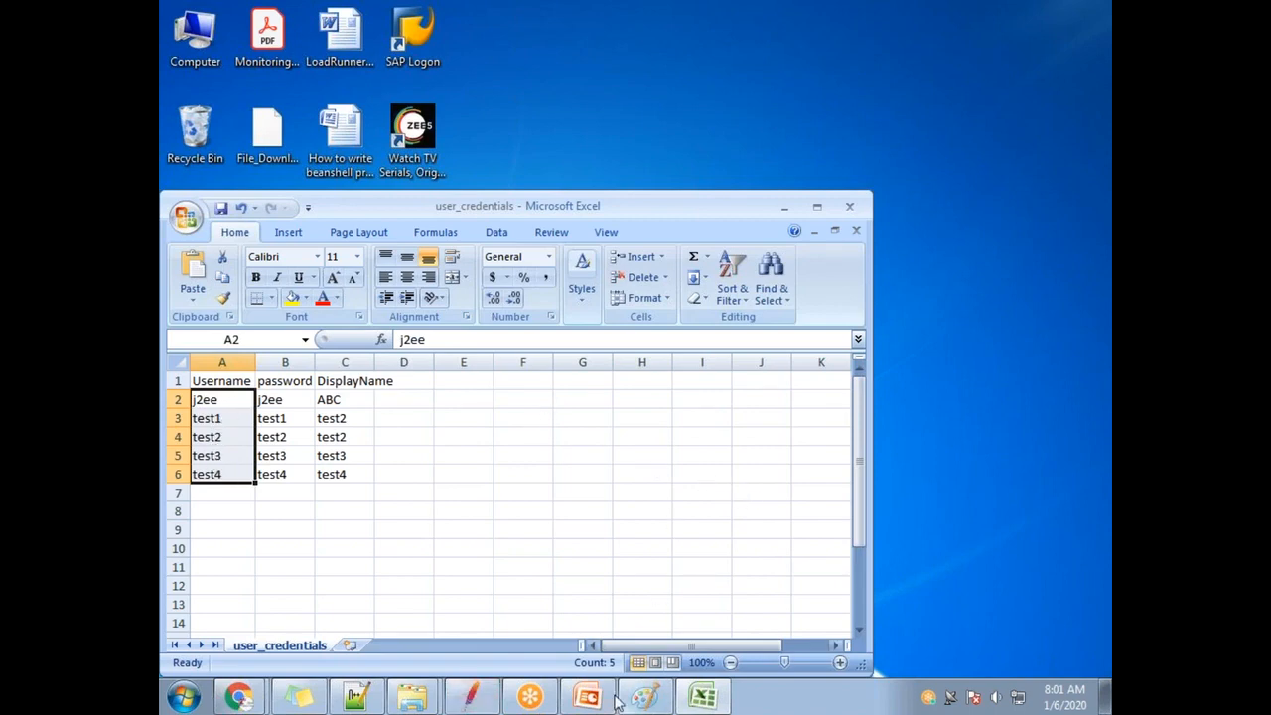
left_click(472, 697)
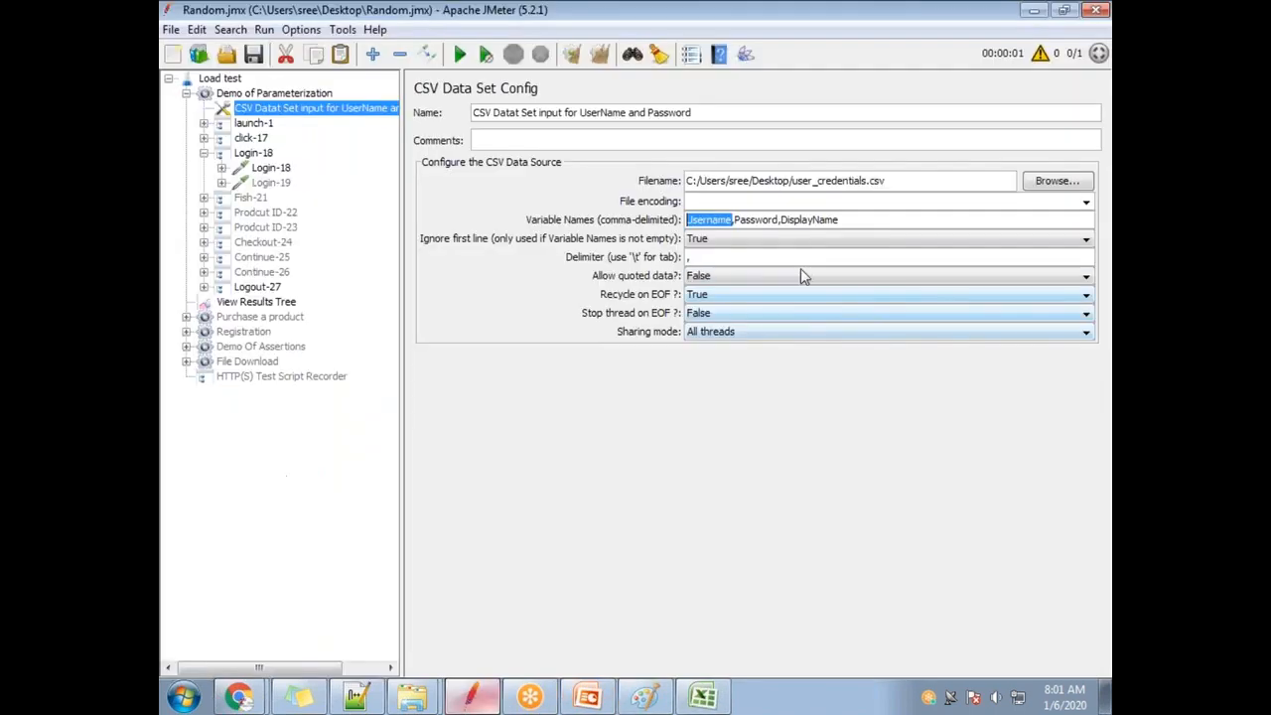
left_click(1105, 695)
left_click(702, 697)
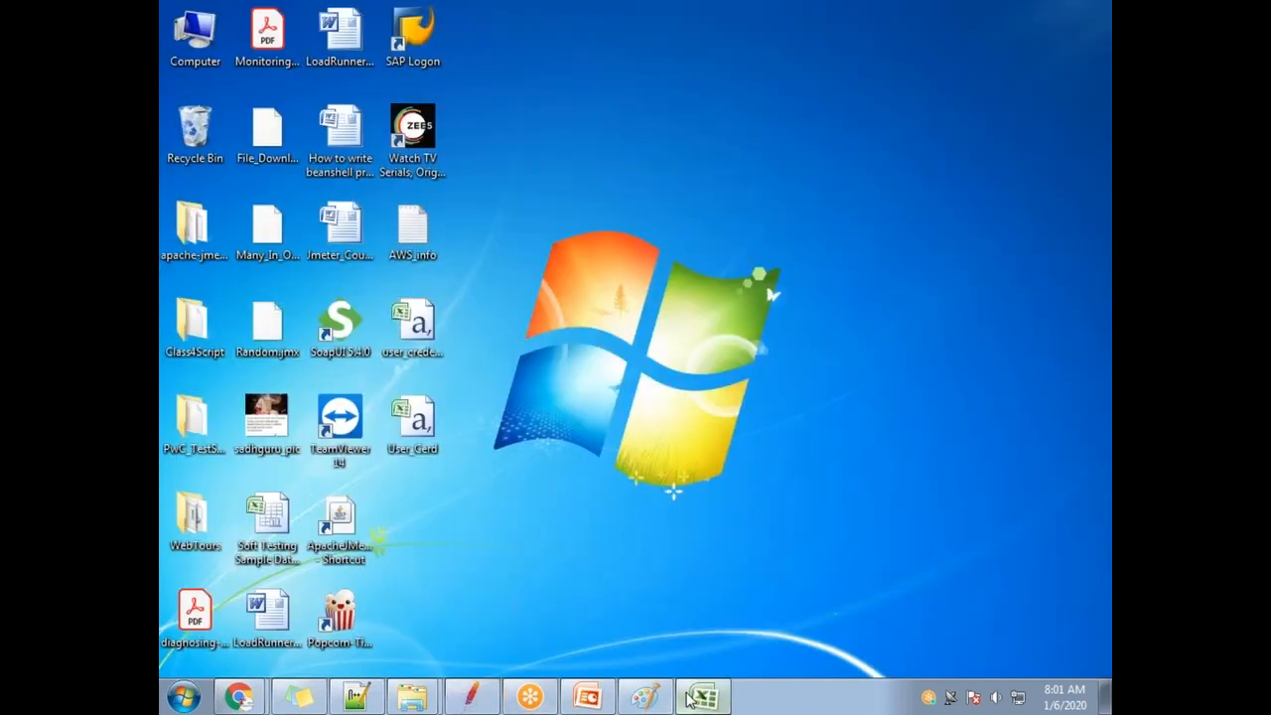
left_click(285, 363)
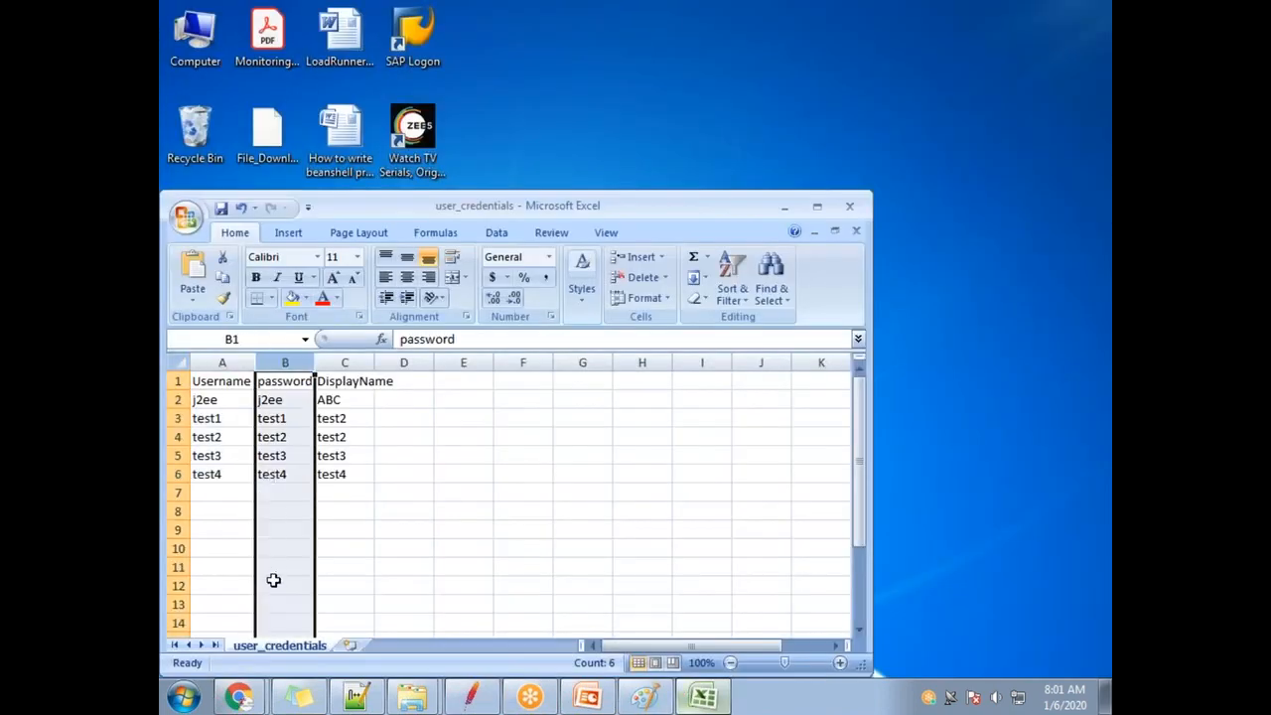
left_click(283, 398)
left_click(281, 382)
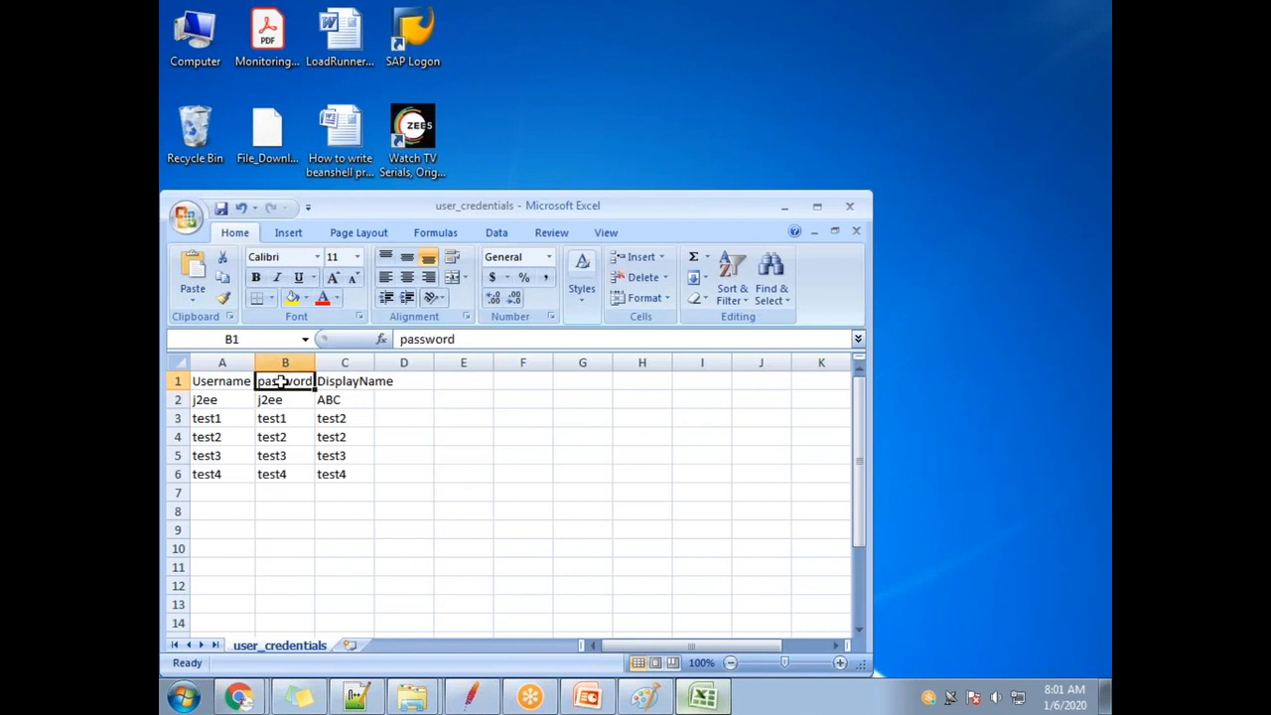
left_click_drag(284, 399, 285, 474)
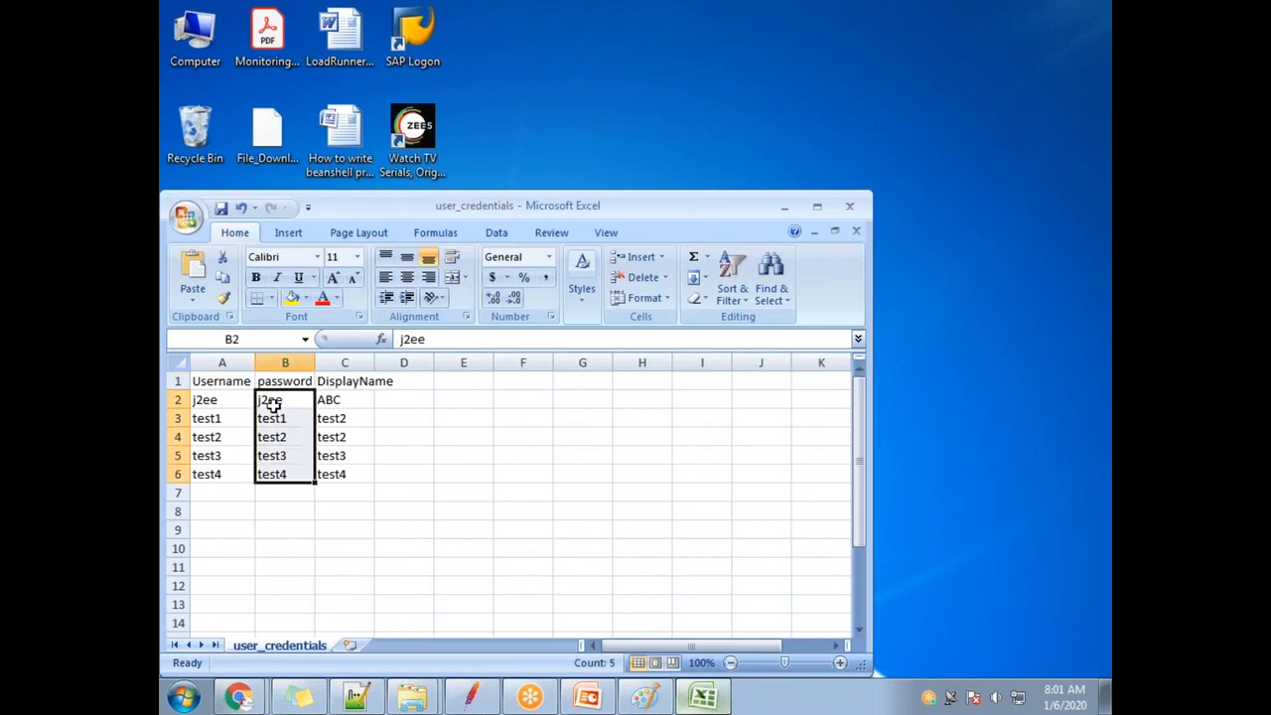
Set the CSV Data Set's 'Ignore first line' option to False.
mouse_move(604, 700)
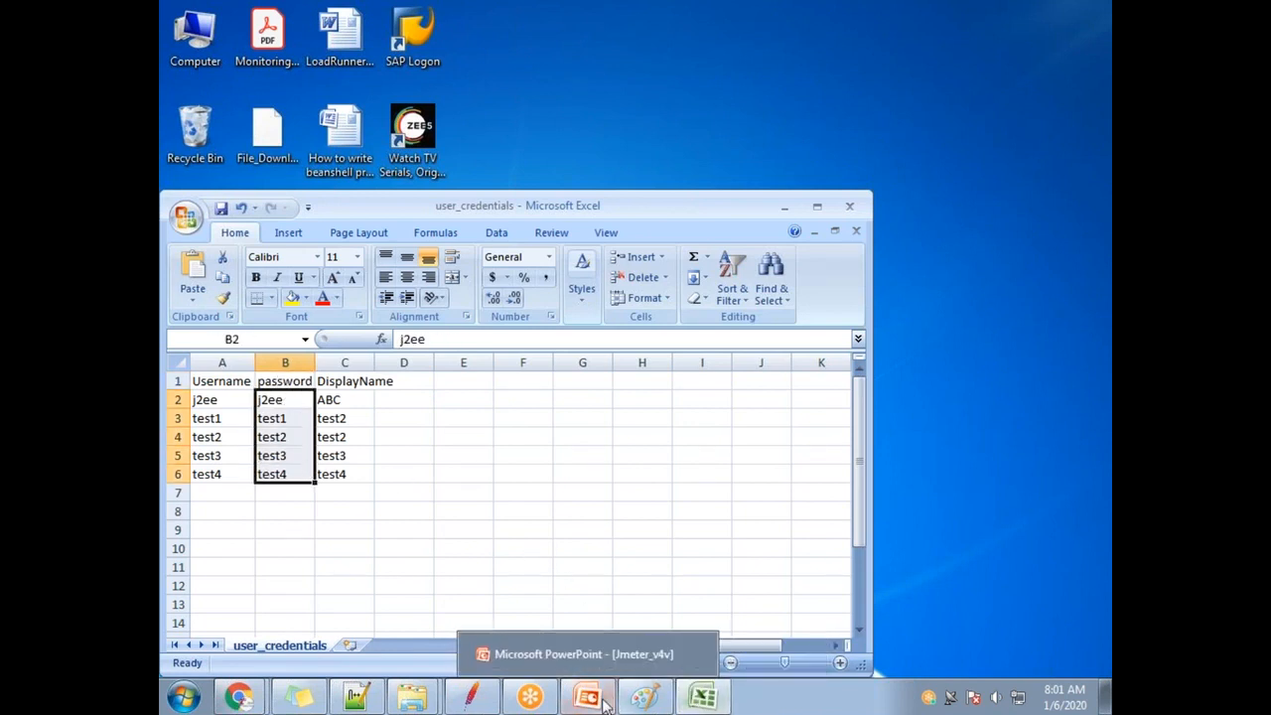
left_click(470, 696)
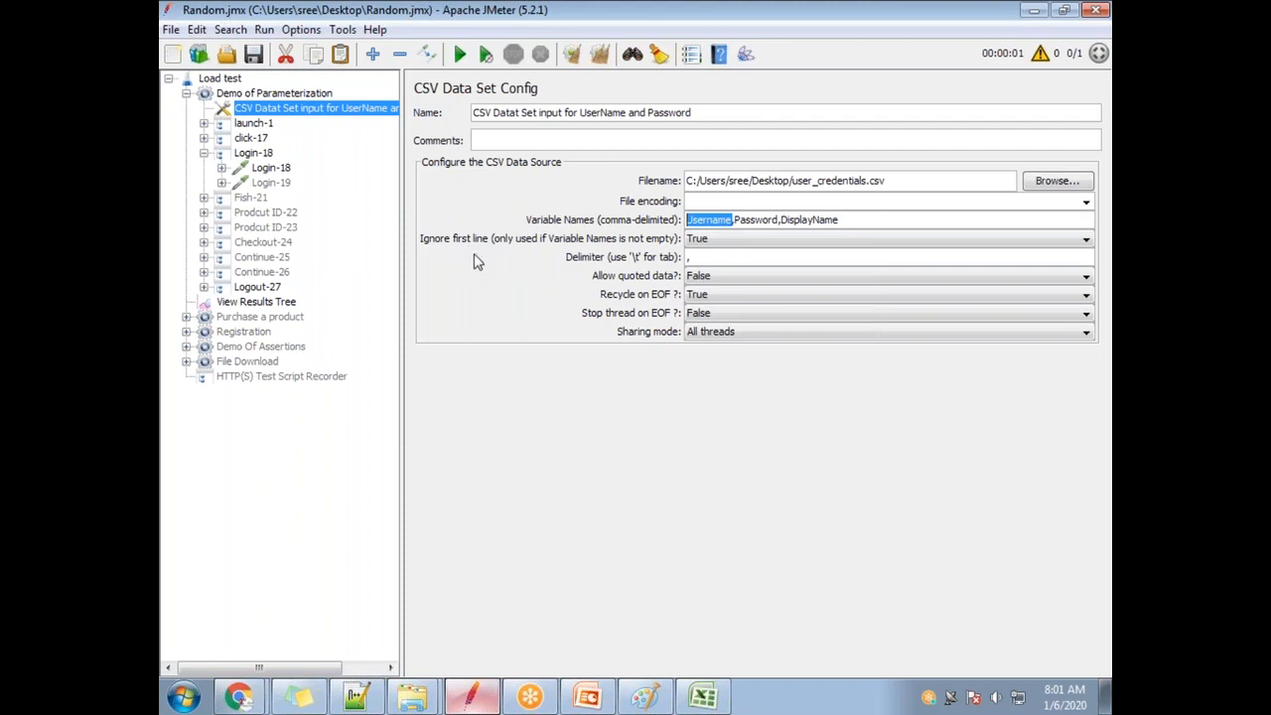
left_click(741, 238)
left_click(743, 262)
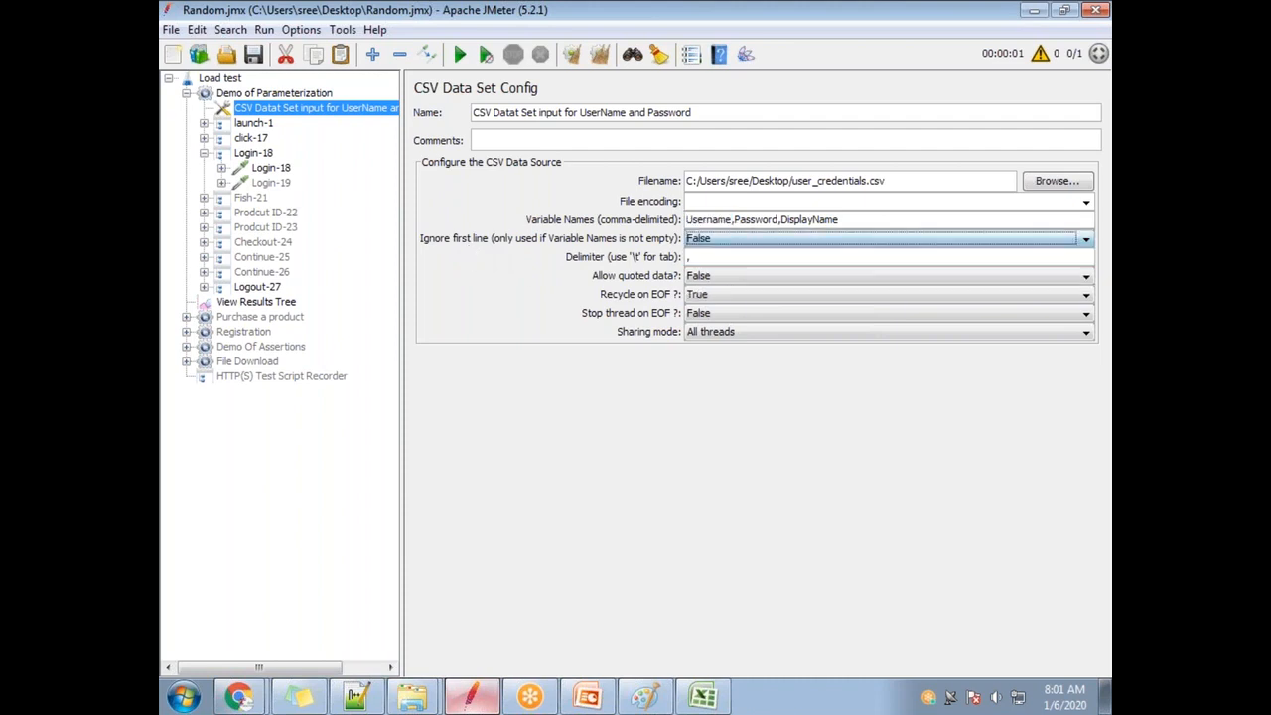
left_click(1104, 697)
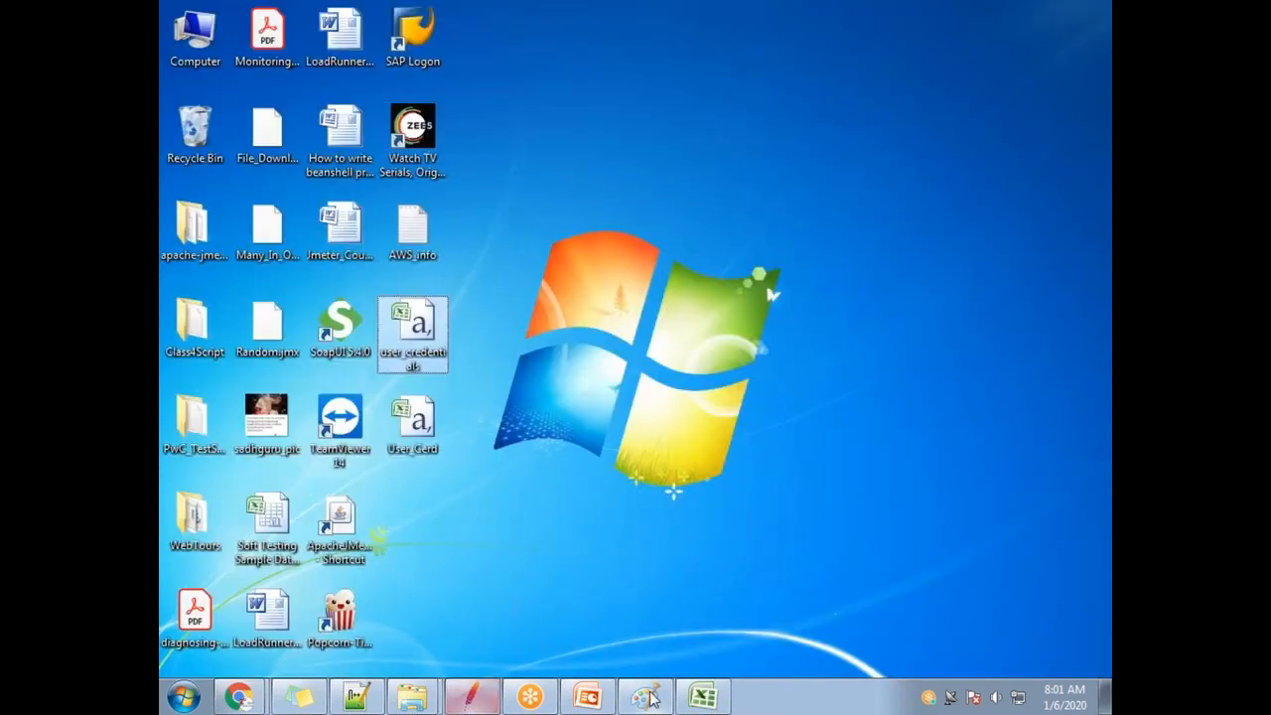
Delete the header row from the user_credentials sheet.
left_click(703, 697)
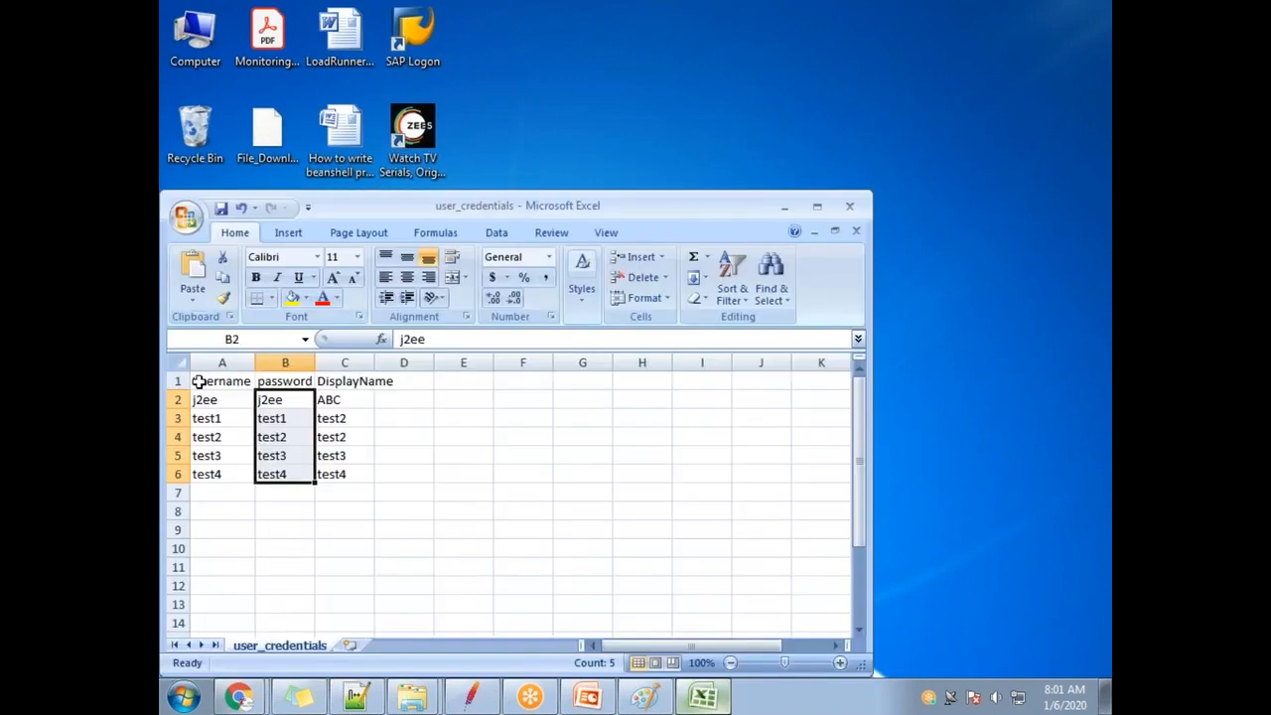
left_click(199, 383)
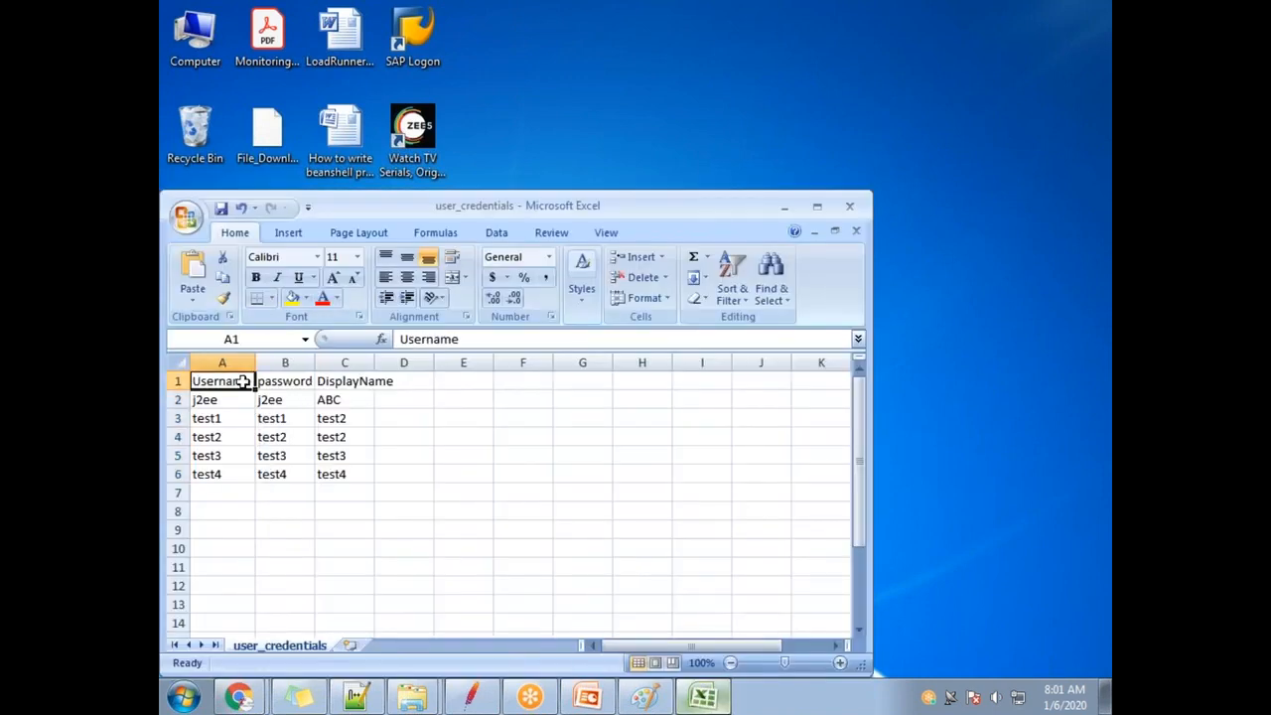
left_click(174, 380)
right_click(177, 381)
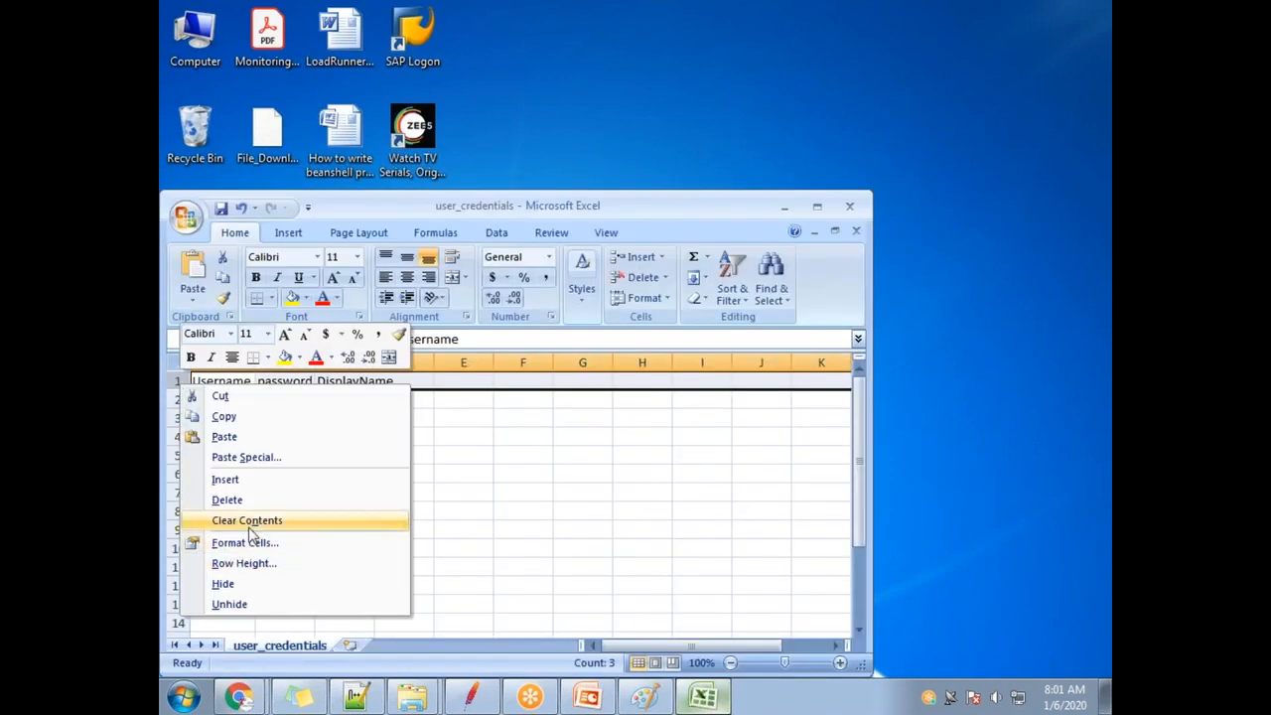
left_click(228, 499)
left_click(243, 469)
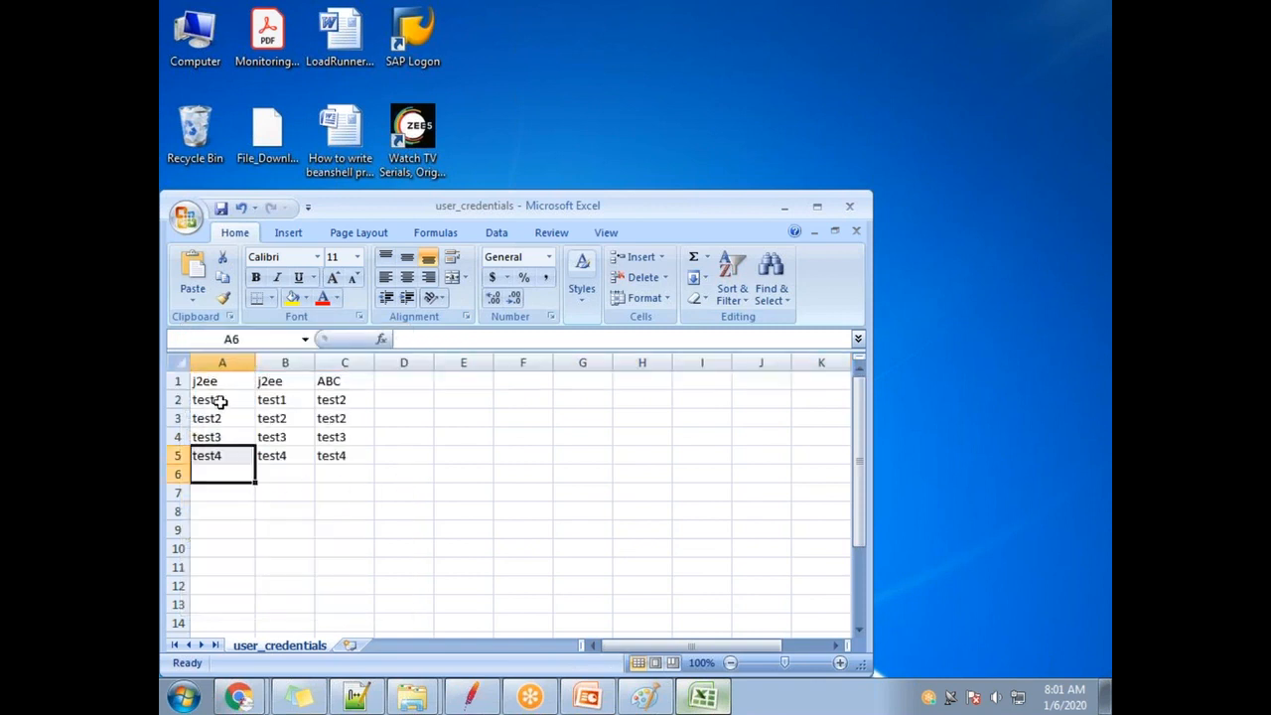
Select the username, password and display name columns to check the remaining data.
left_click_drag(206, 380, 208, 457)
left_click_drag(287, 380, 281, 456)
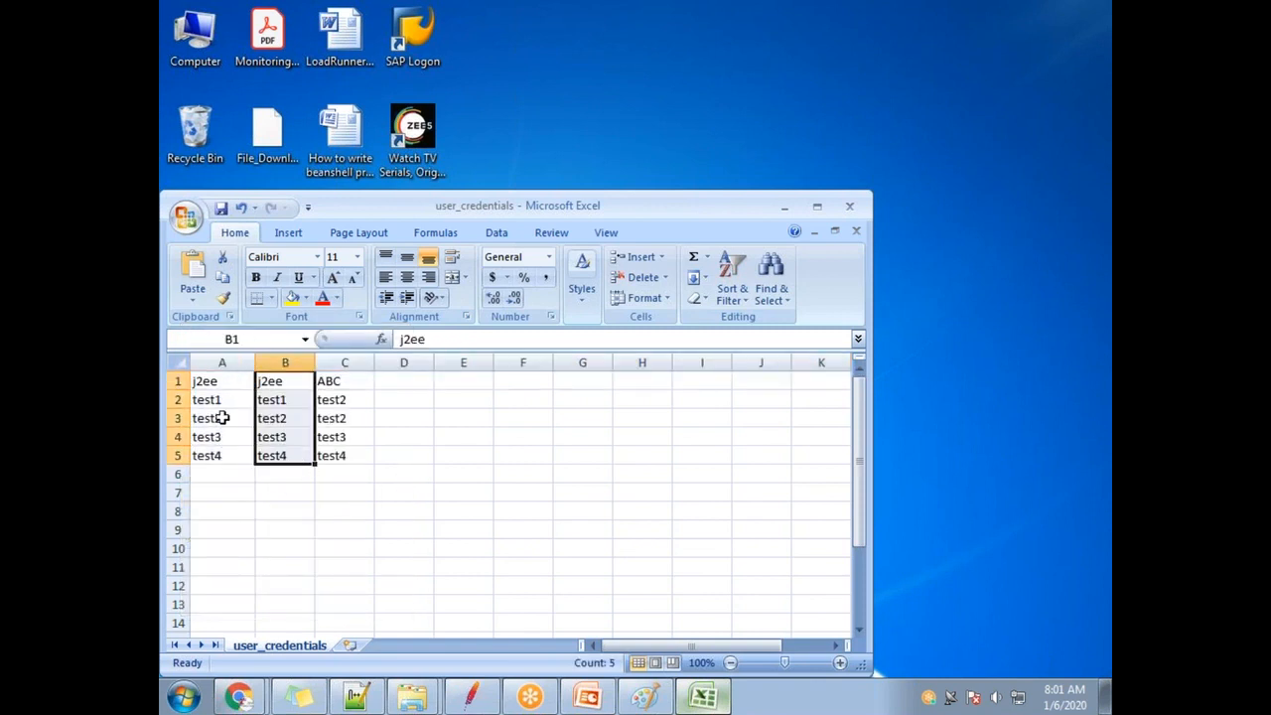
left_click_drag(204, 383, 208, 455)
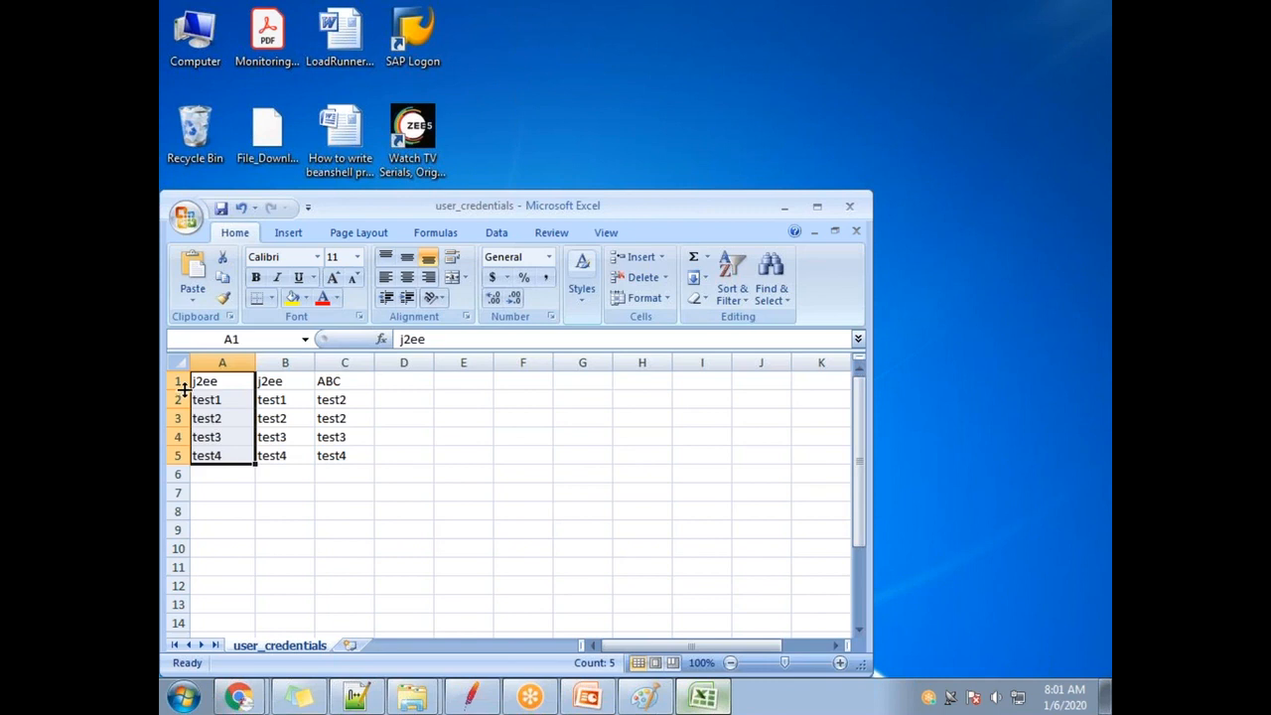
left_click(201, 381)
left_click(266, 380)
left_click(341, 379)
left_click_drag(202, 385, 211, 457)
left_click_drag(260, 380, 283, 474)
left_click_drag(340, 384, 342, 457)
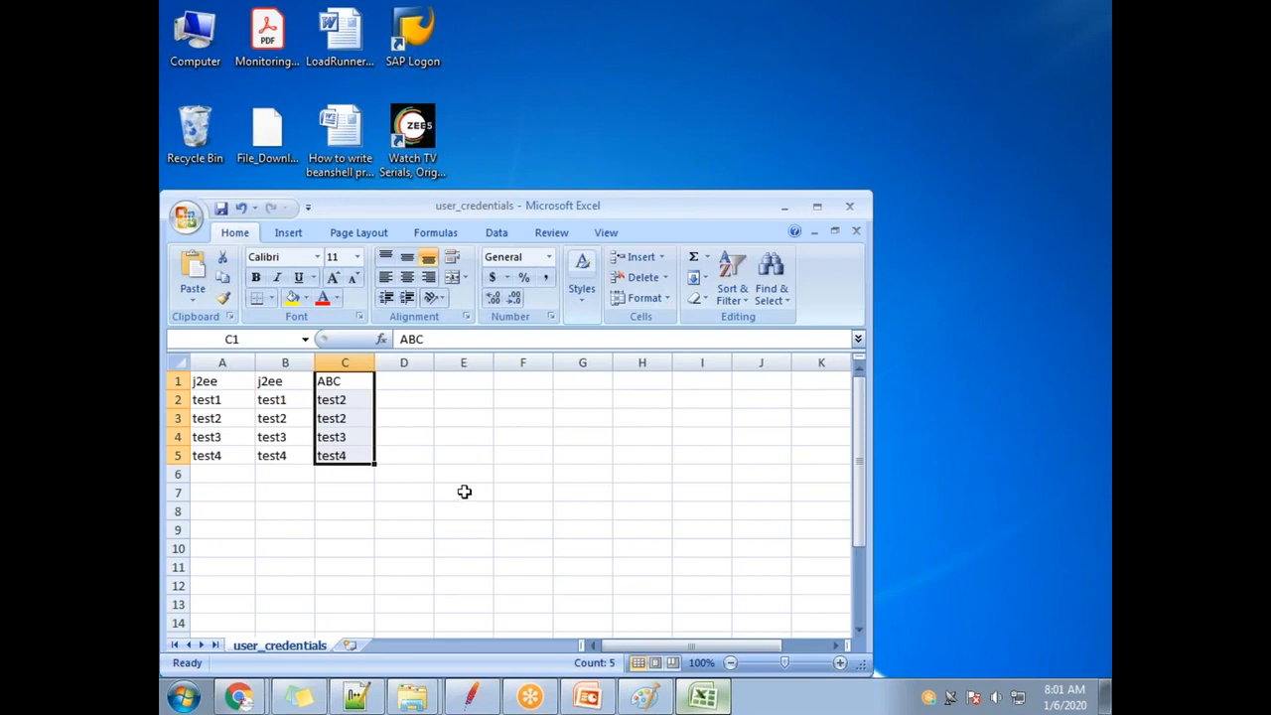
Save over user_credentials.csv in CSV format and close Excel.
key("ctrl+s")
left_click(562, 419)
left_click(849, 207)
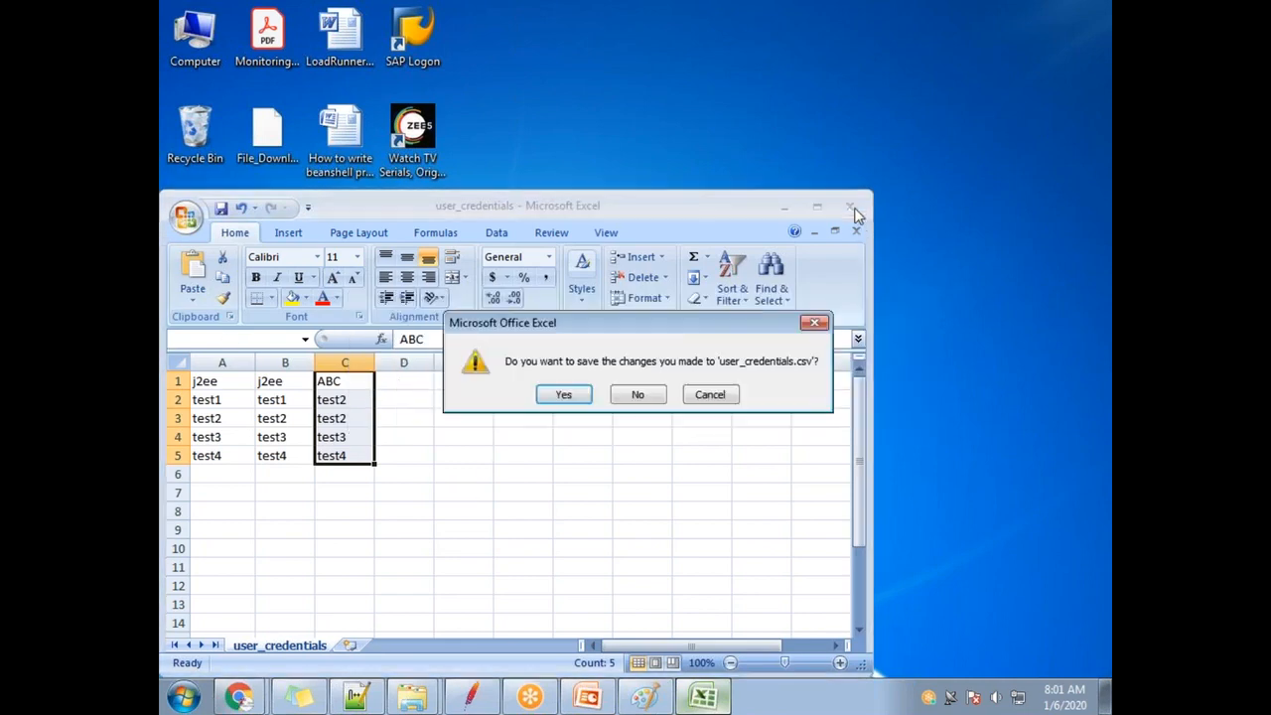
left_click(563, 395)
left_click(588, 607)
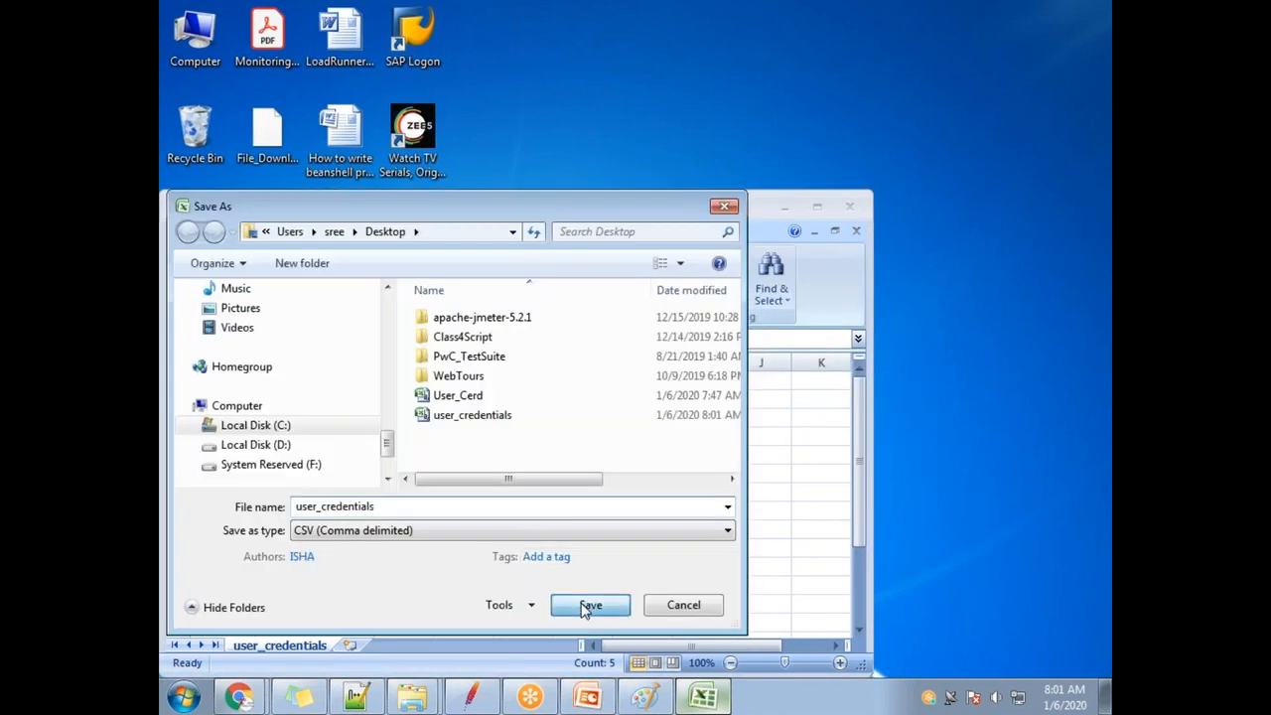
left_click(699, 355)
left_click(590, 417)
left_click(470, 695)
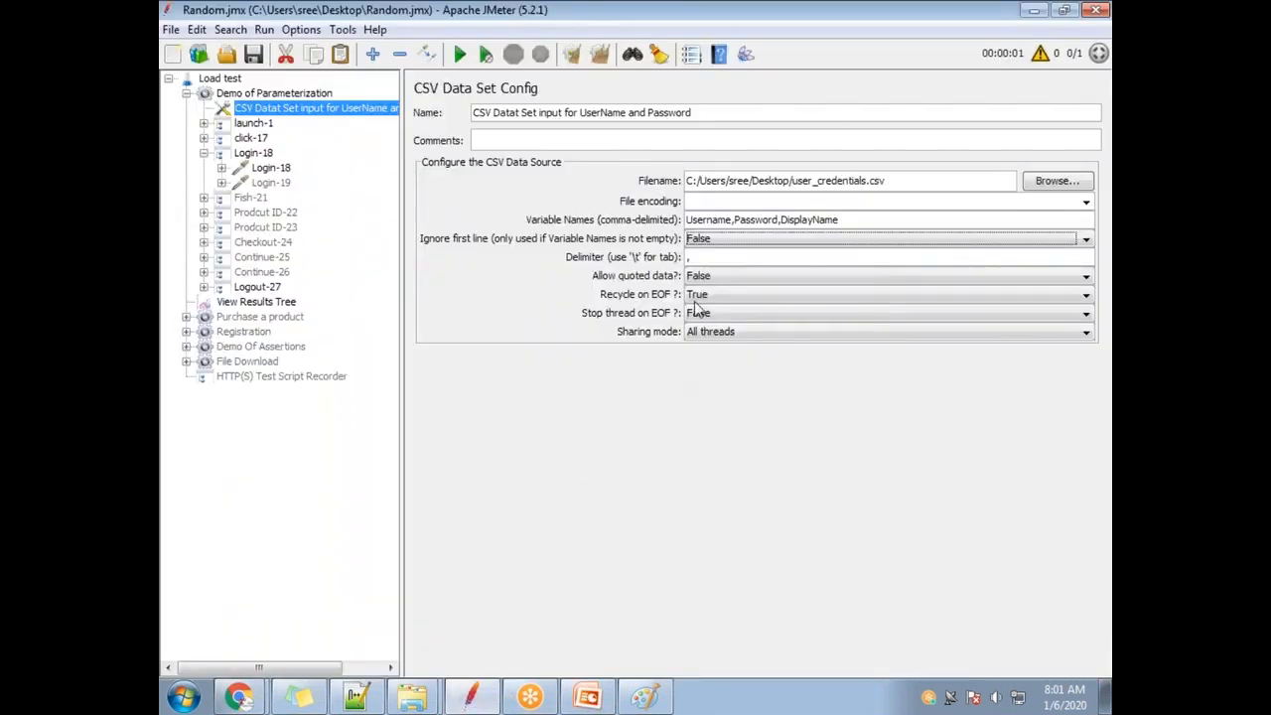
Collapse Login-18 and clear the View Results Tree's previous results.
left_click(707, 243)
left_click(205, 153)
left_click(256, 272)
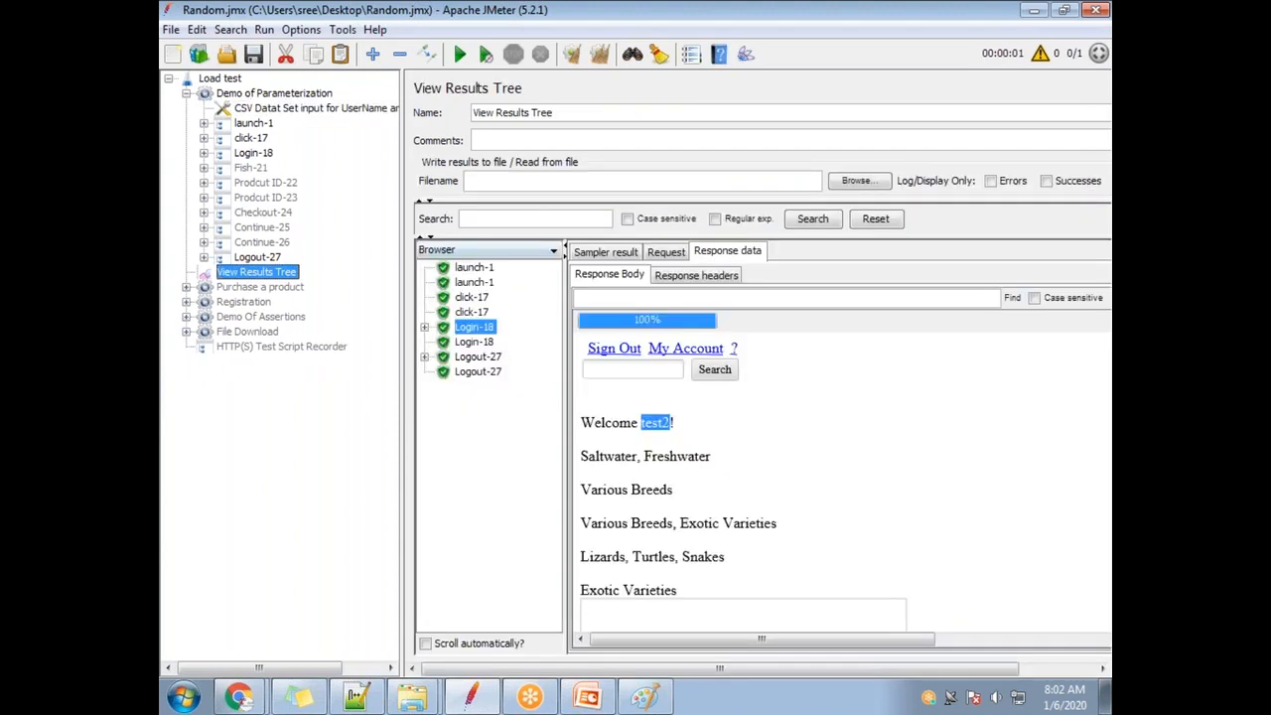
left_click(600, 53)
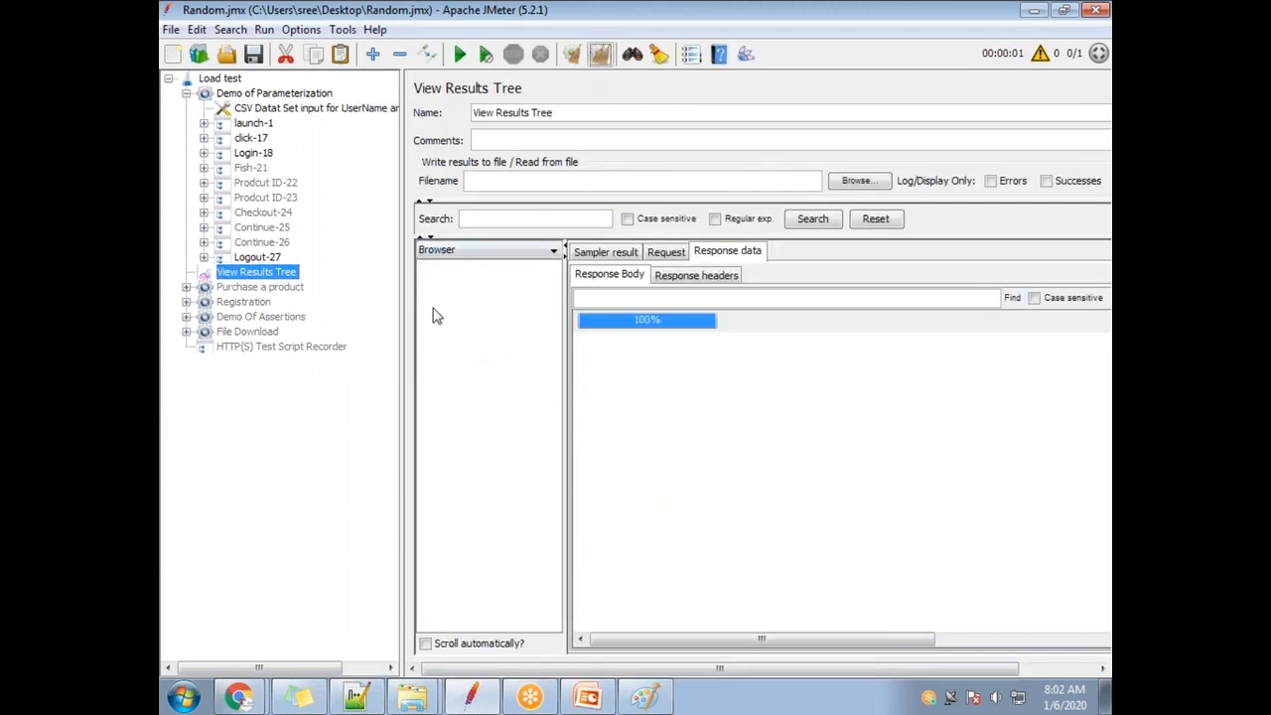
Set the Demo of Parameterization thread group's loop count to 5.
left_click(256, 94)
left_click_drag(573, 297, 507, 295)
type("5")
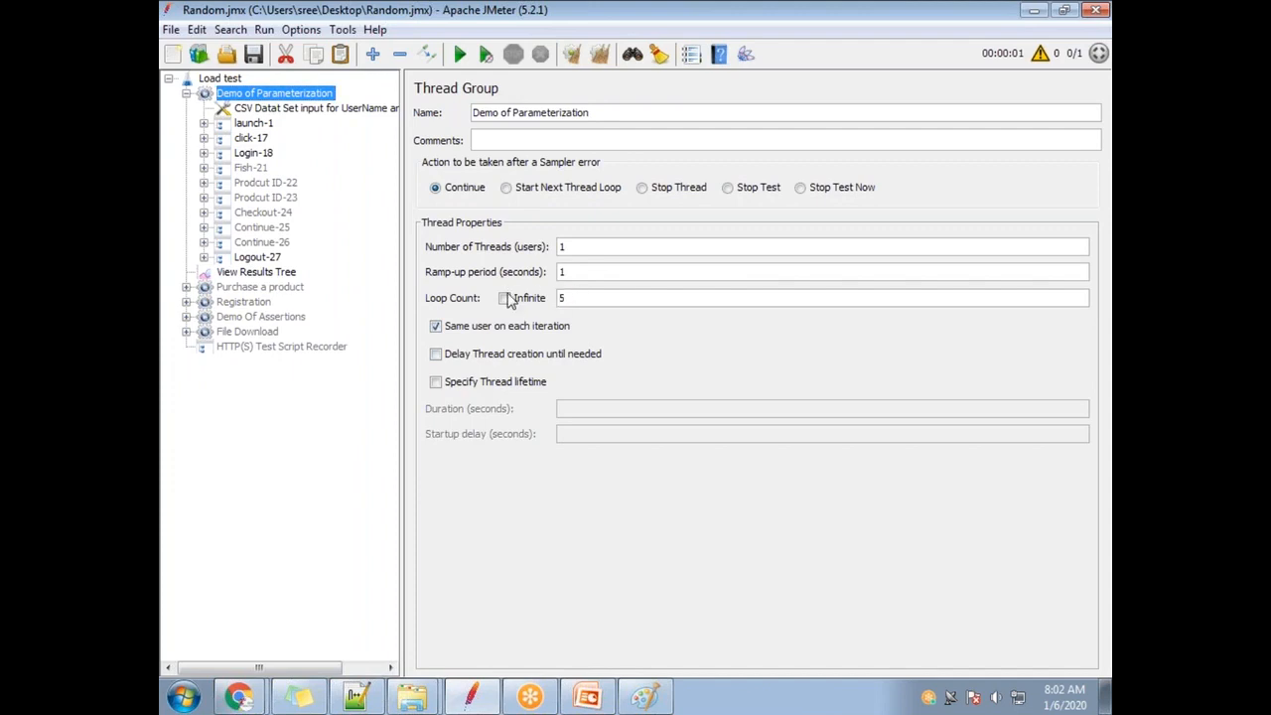
Save Random.jmx with the loop count of 5.
left_click(254, 55)
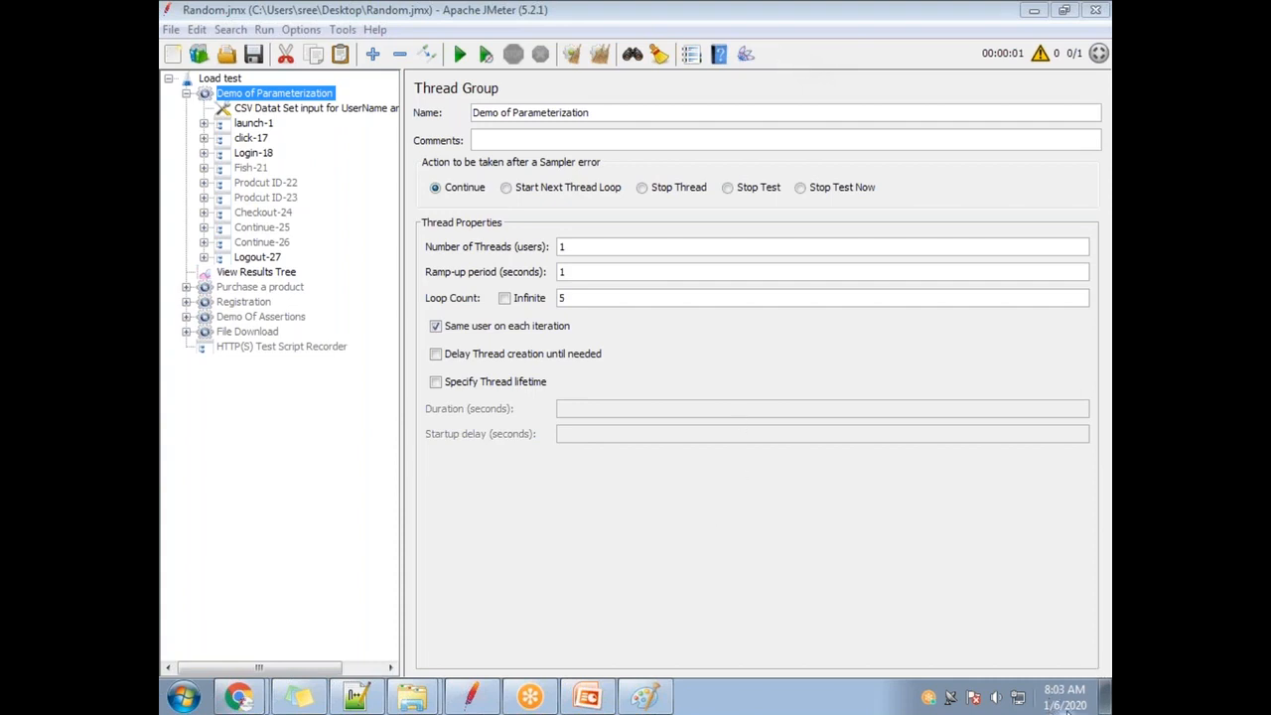
Open user_credentials in Excel, look over columns A–C, and close it.
mouse_move(1077, 711)
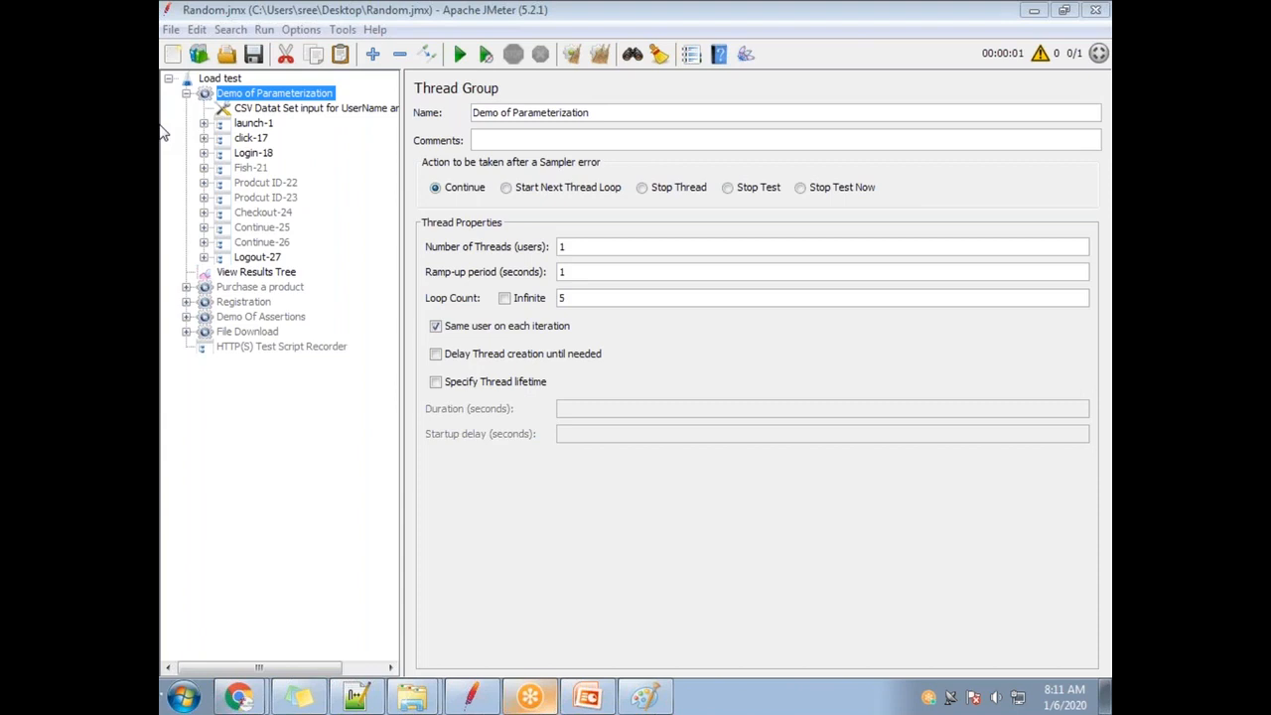
mouse_move(657, 700)
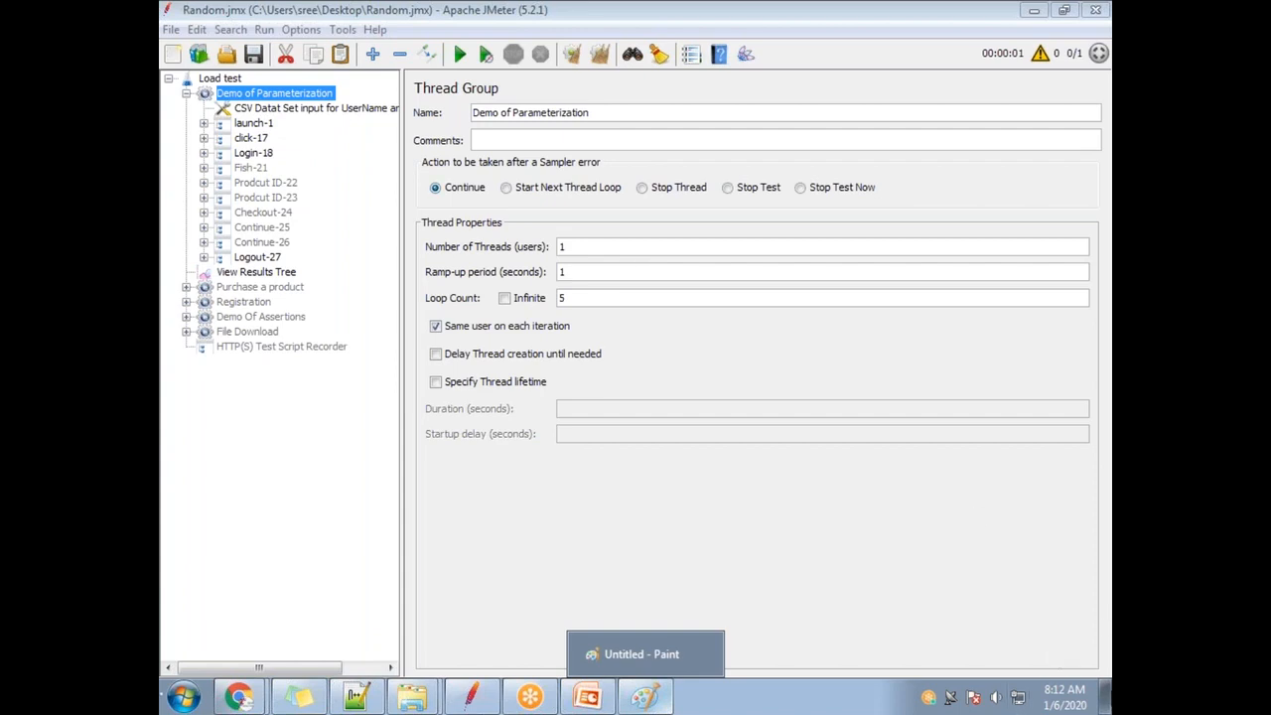
left_click(1104, 687)
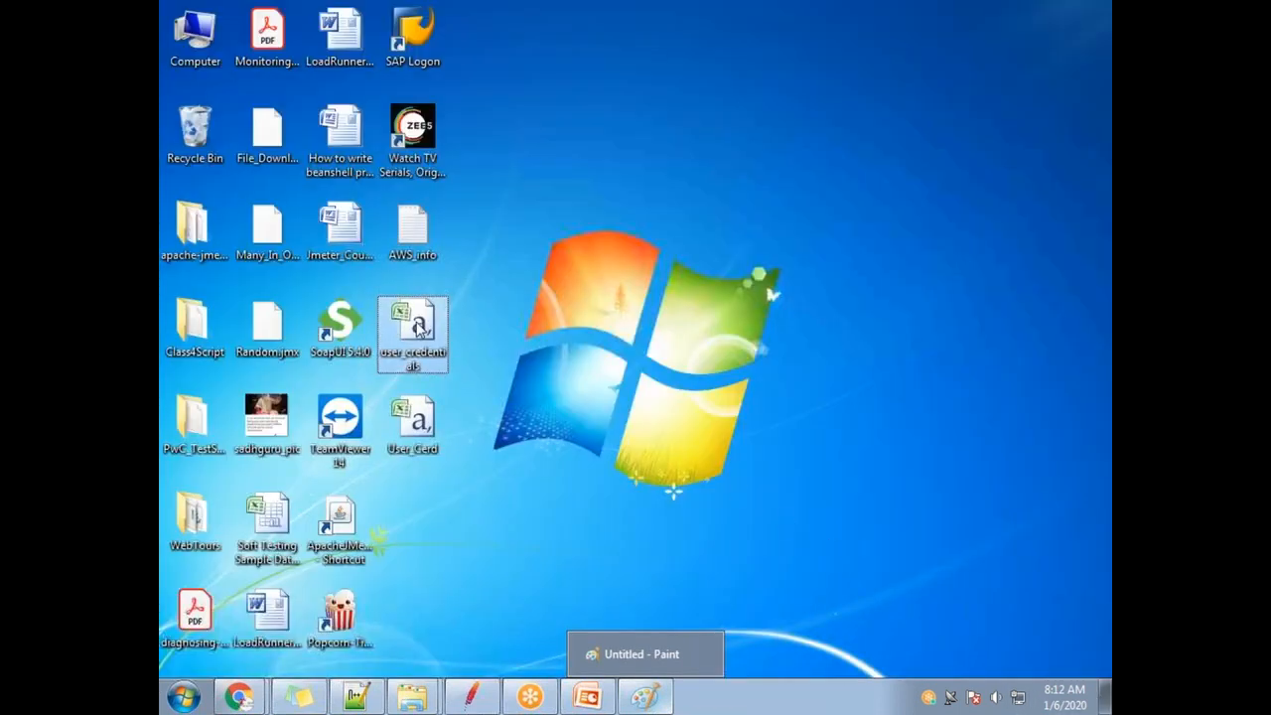
double_click(422, 361)
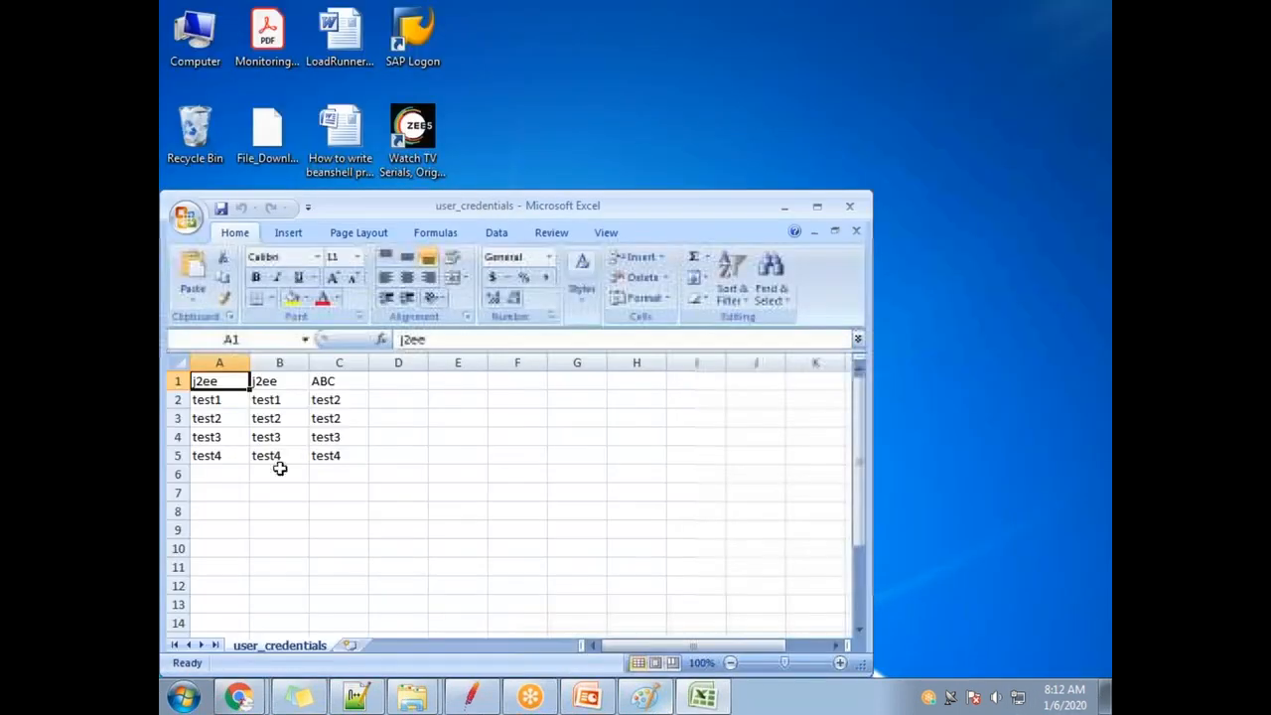
left_click_drag(214, 380, 211, 455)
left_click_drag(266, 382, 268, 455)
left_click_drag(325, 383, 328, 456)
left_click(849, 206)
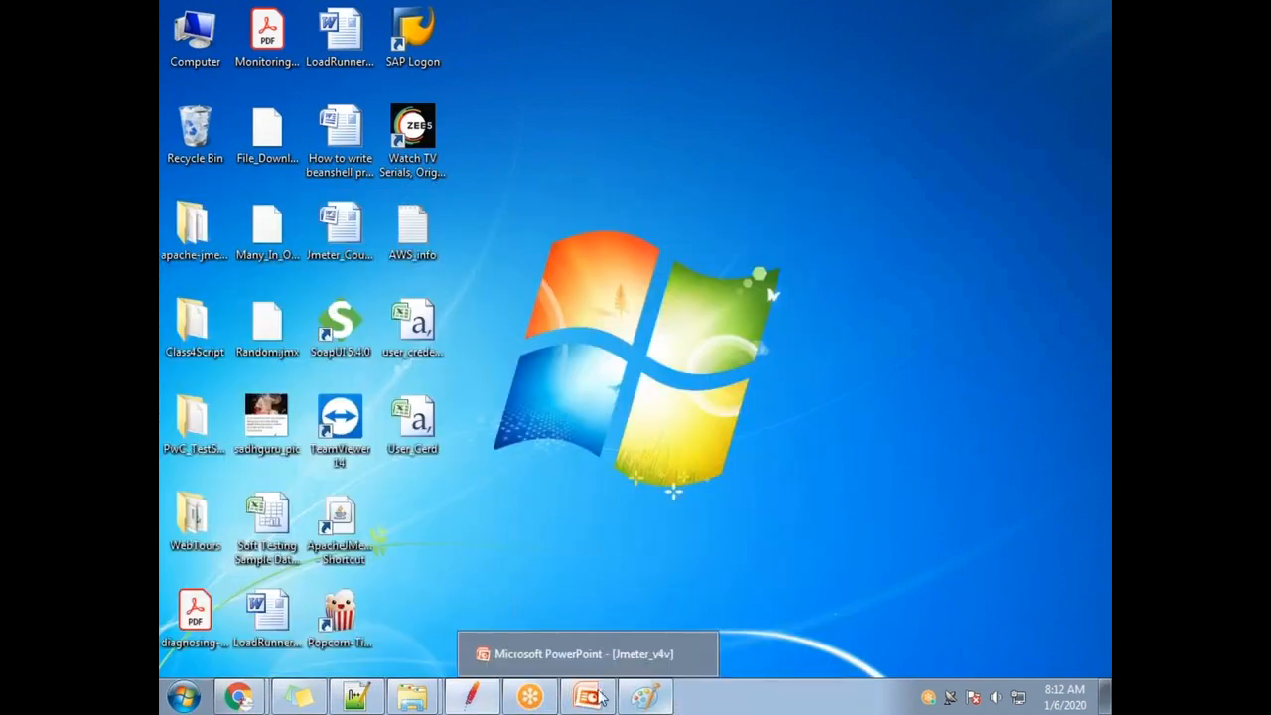
Back in JMeter, review the CSV file path and the Username variable name.
left_click(470, 698)
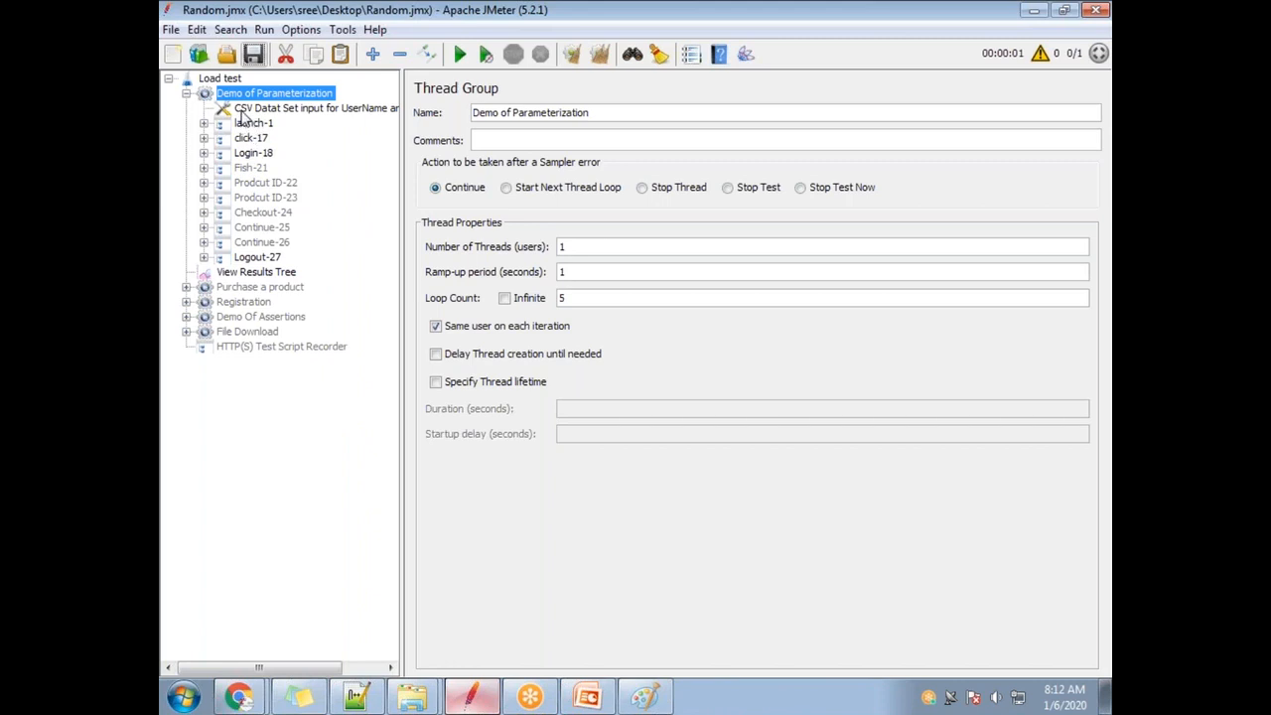
left_click(270, 111)
left_click_drag(939, 185, 632, 168)
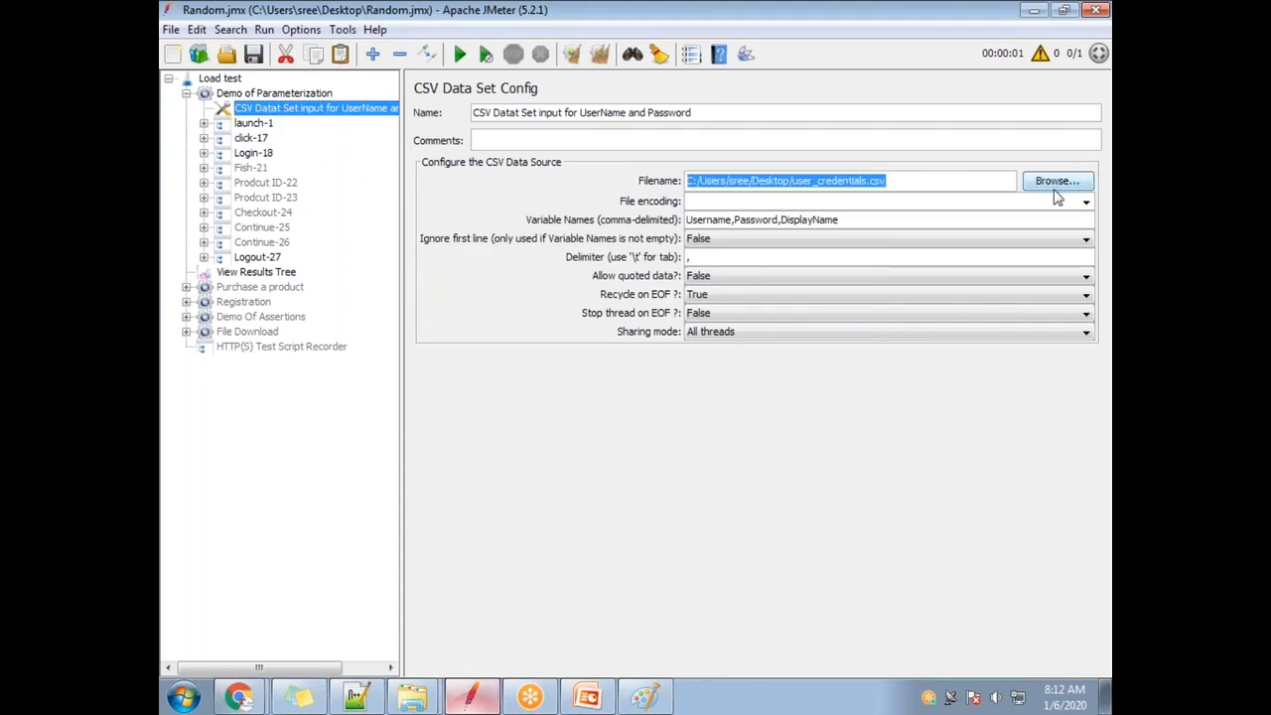
left_click_drag(842, 219, 615, 193)
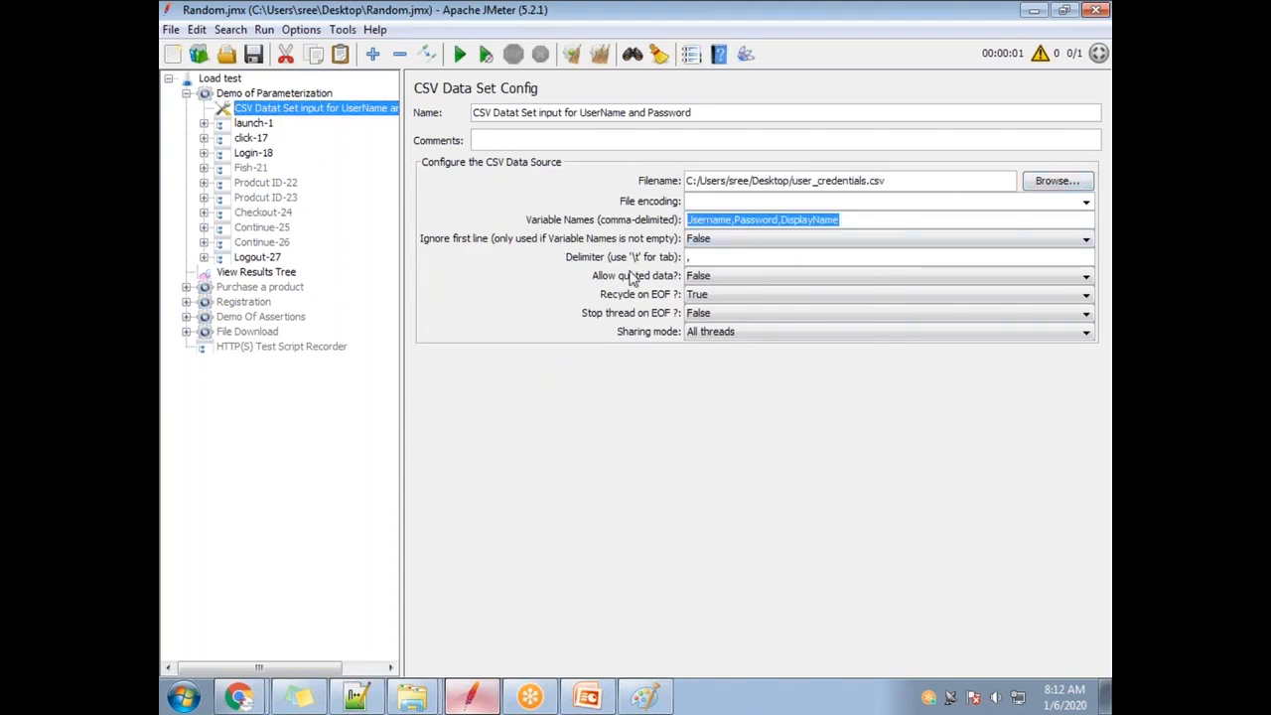
left_click(716, 224)
left_click_drag(730, 219, 629, 219)
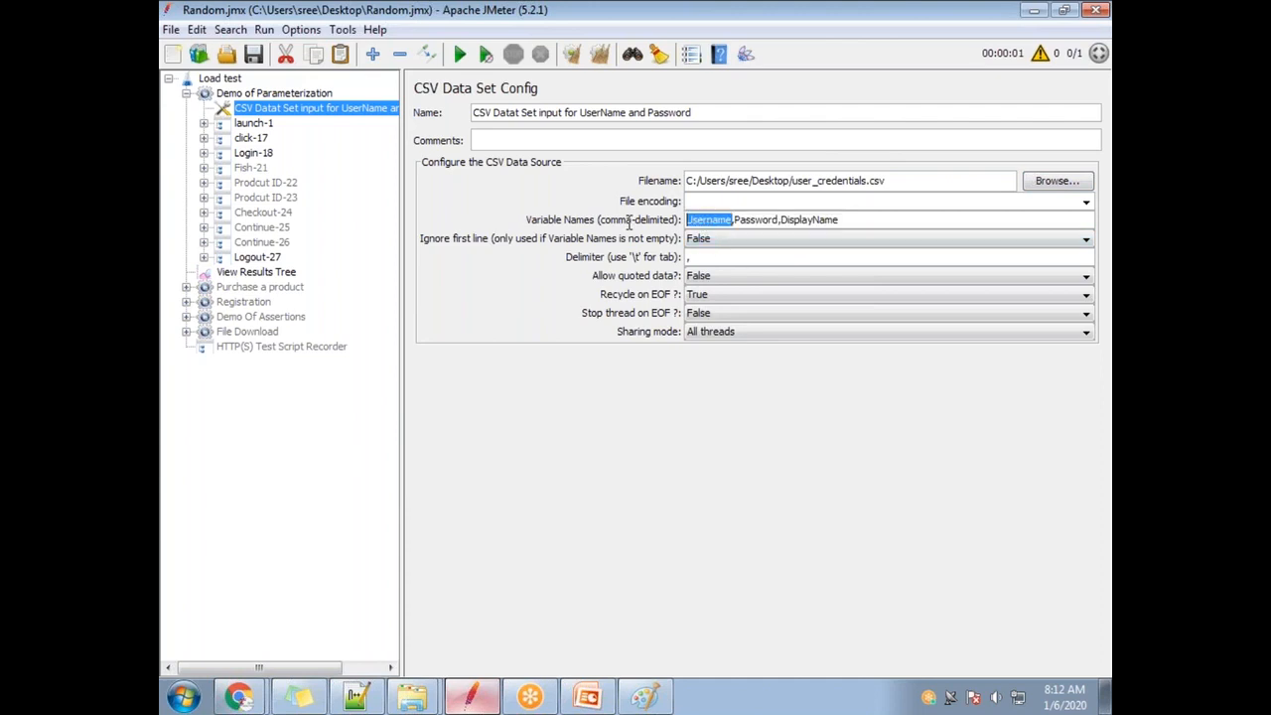
left_click(835, 224)
double_click(714, 221)
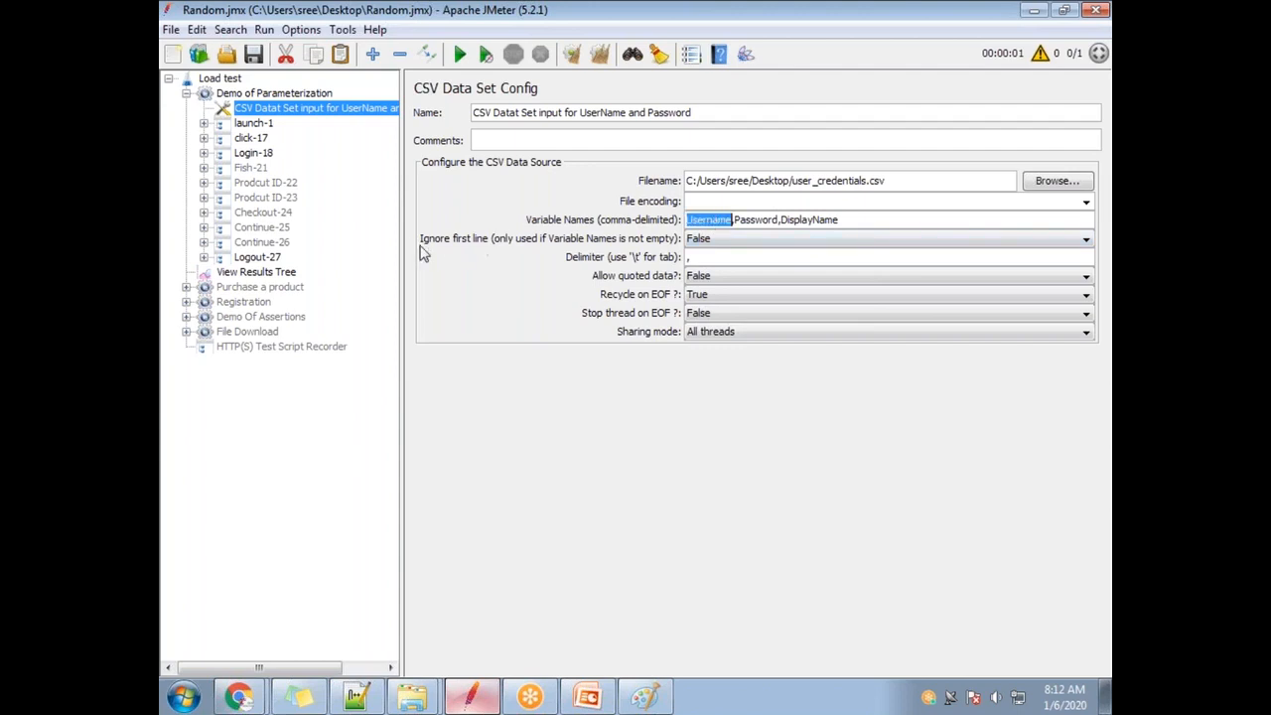
Expand Login-18 and select its login HTTP Request.
left_click(255, 153)
left_click(205, 154)
left_click(270, 168)
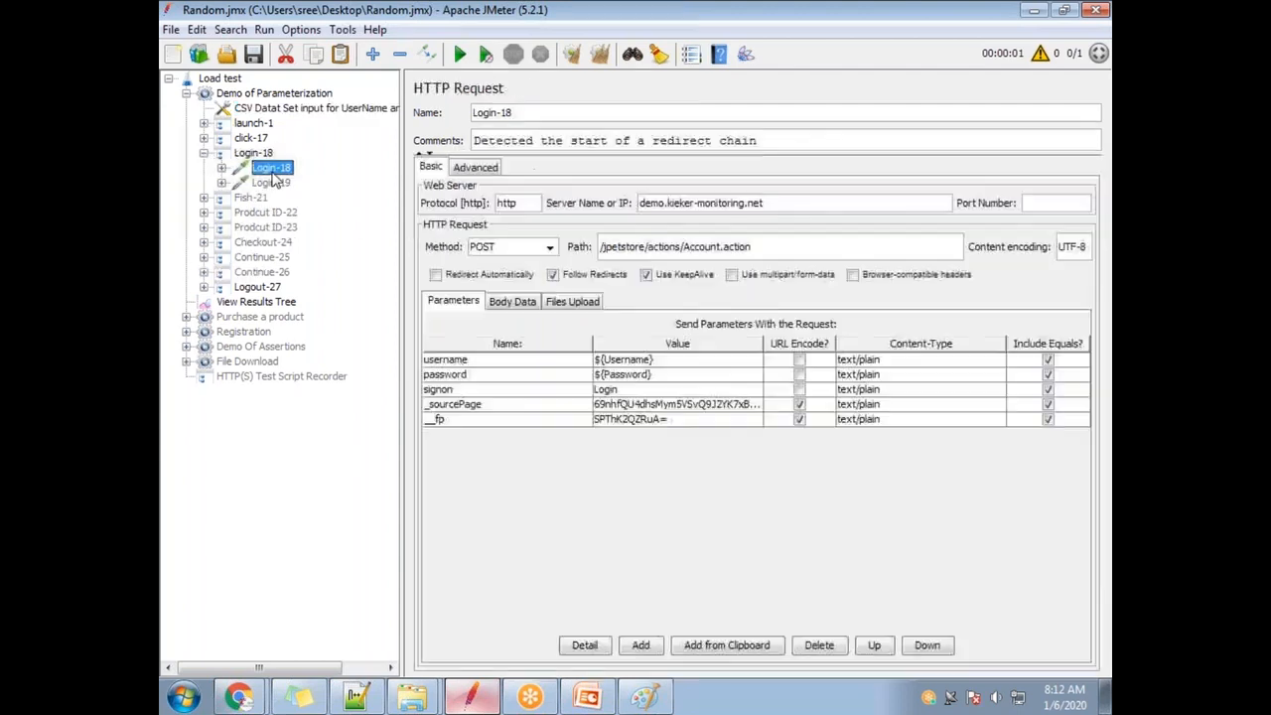
Check the ${Username} and ${Password} login parameters, then reopen user_credentials in Excel.
double_click(666, 374)
left_click(665, 362)
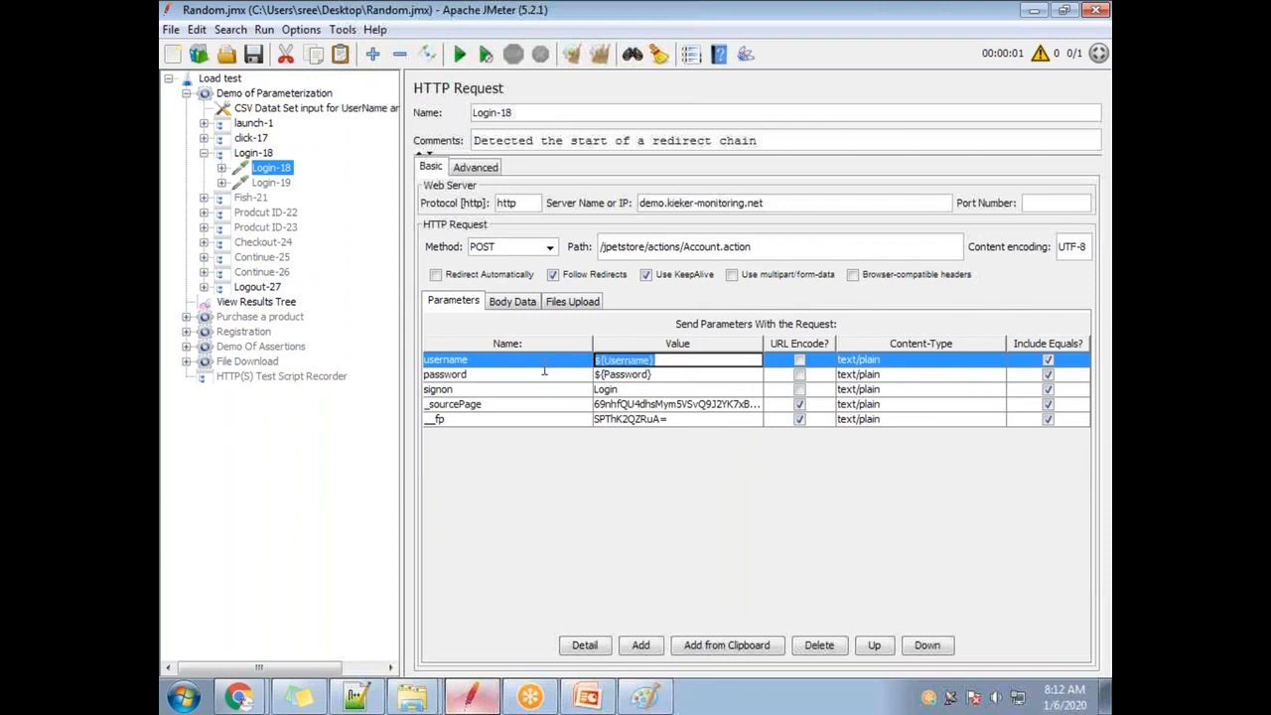
double_click(690, 374)
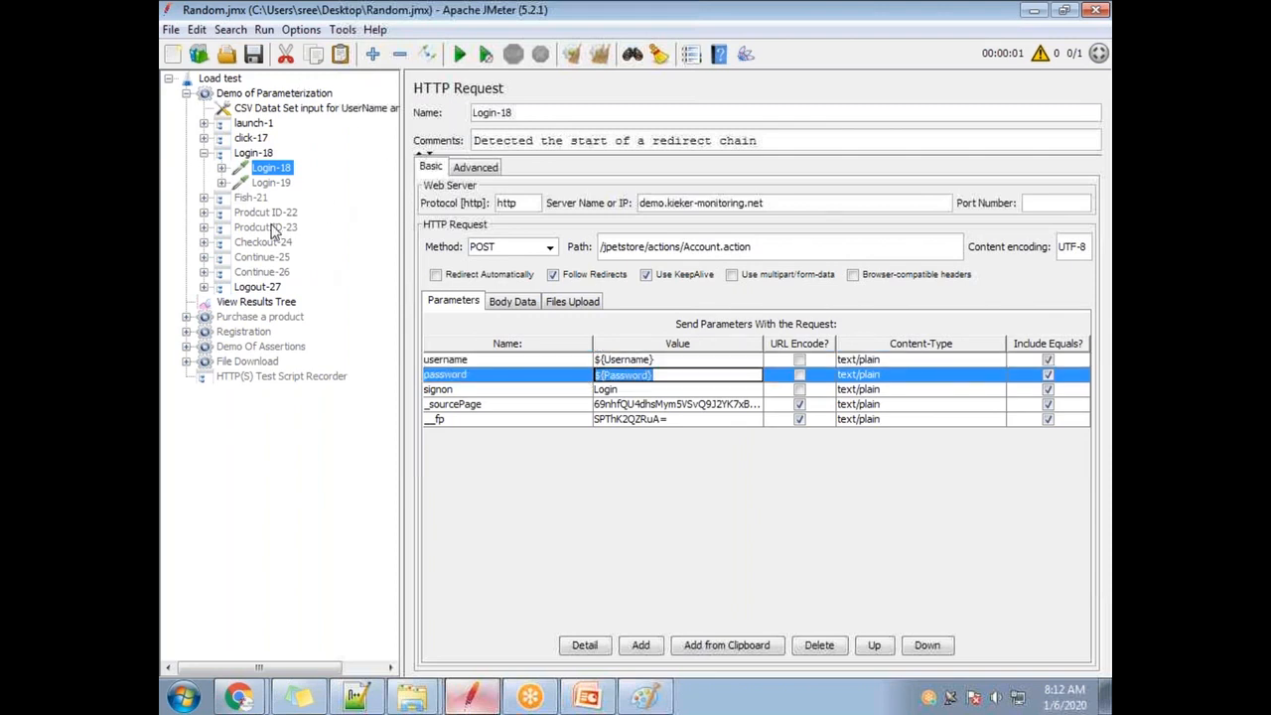
left_click(1105, 695)
double_click(412, 324)
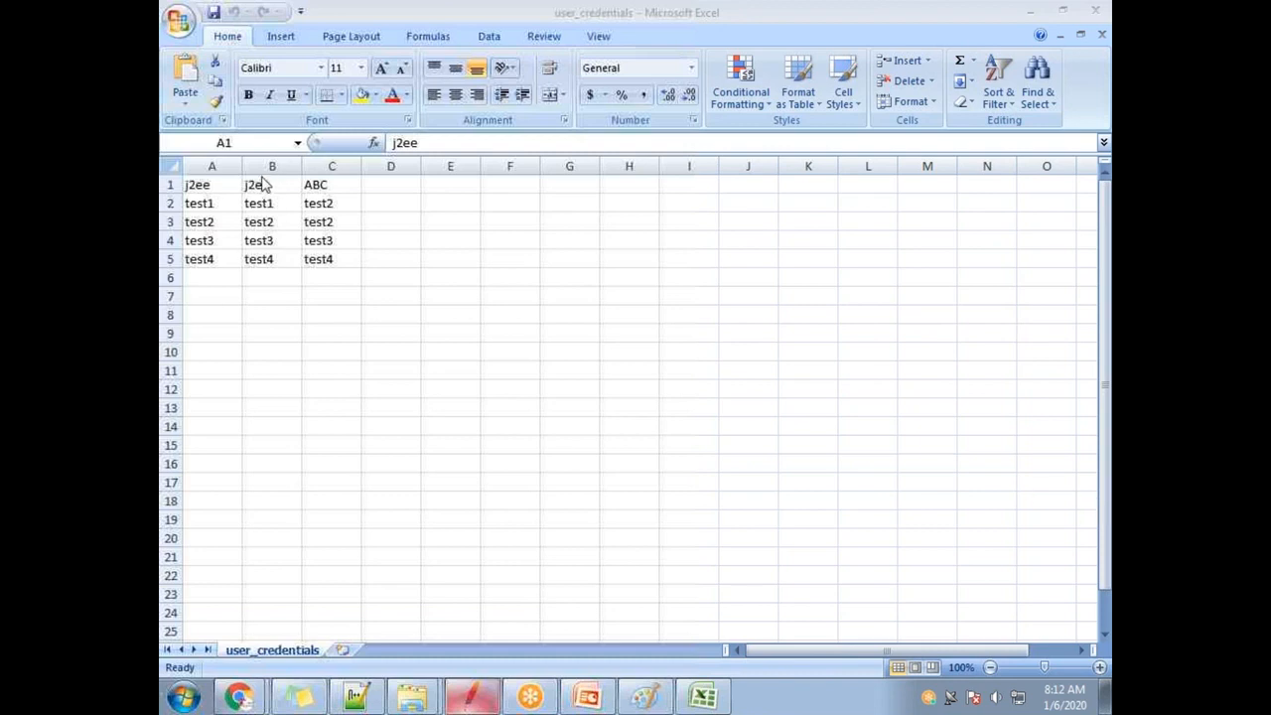
Check the j2ee and ABC header cells and the test1 value in A2.
left_click(219, 214)
left_click(216, 206)
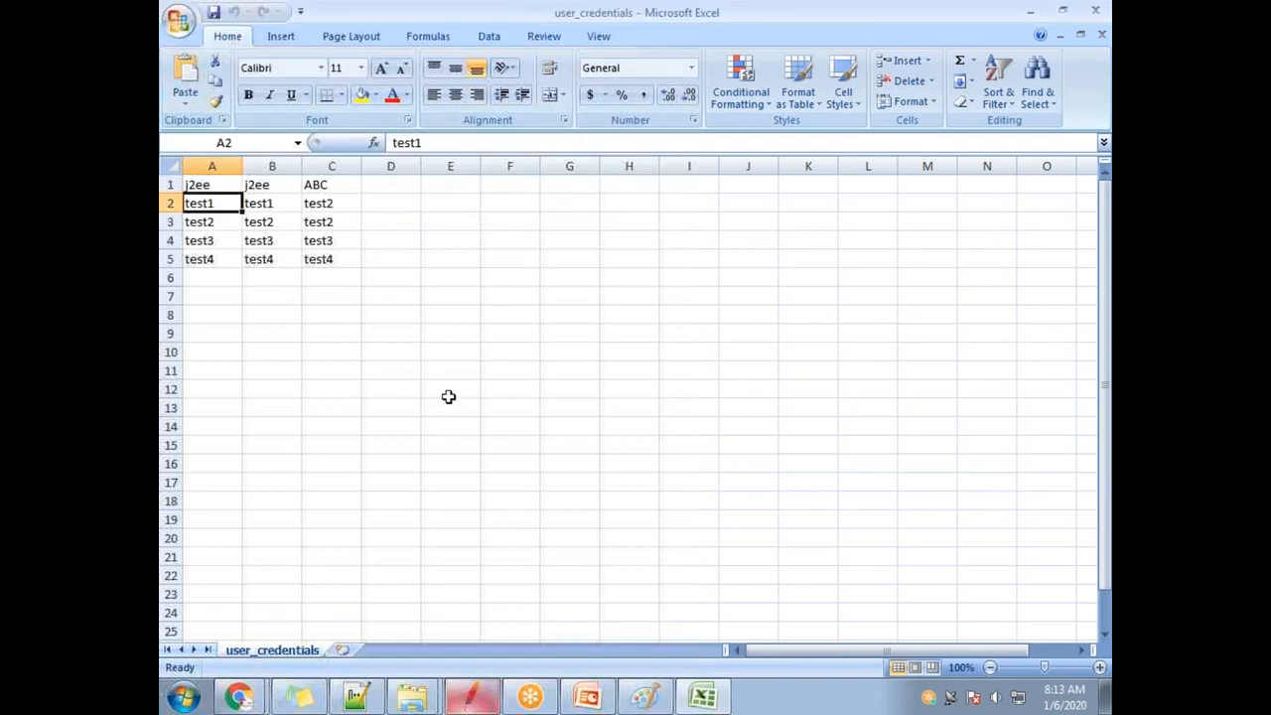
left_click(211, 186)
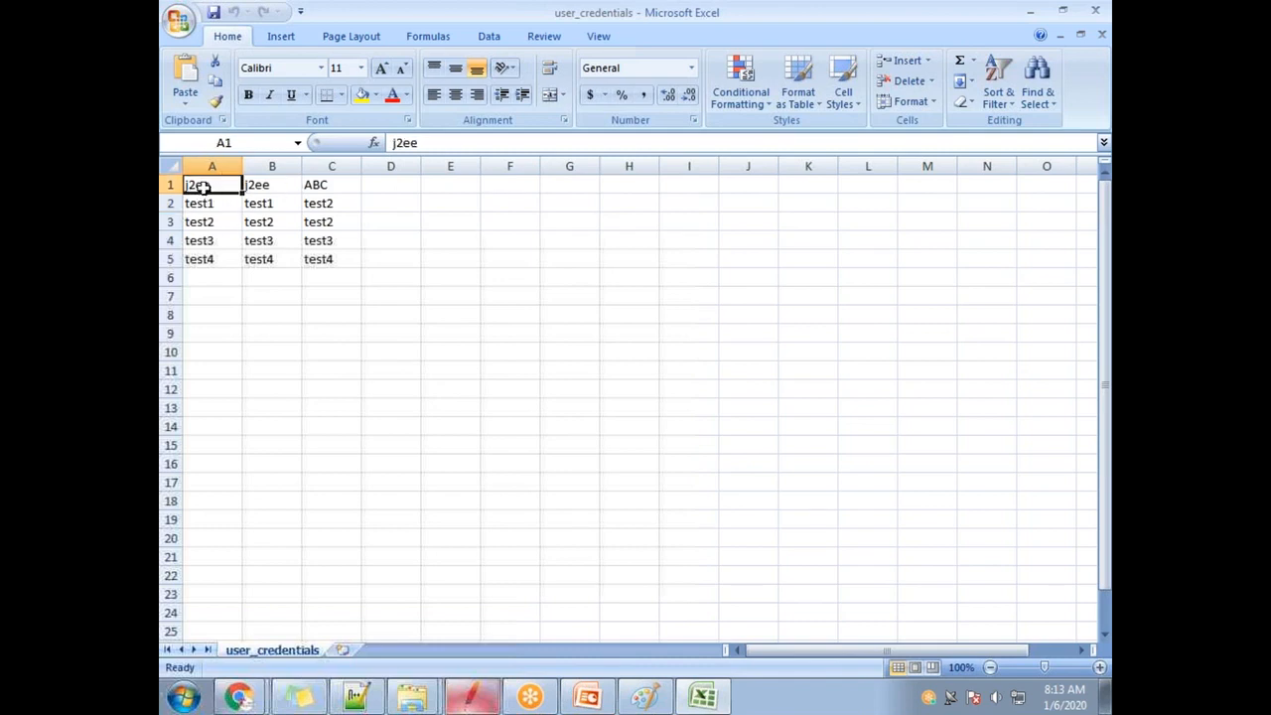
left_click_drag(214, 185, 256, 187)
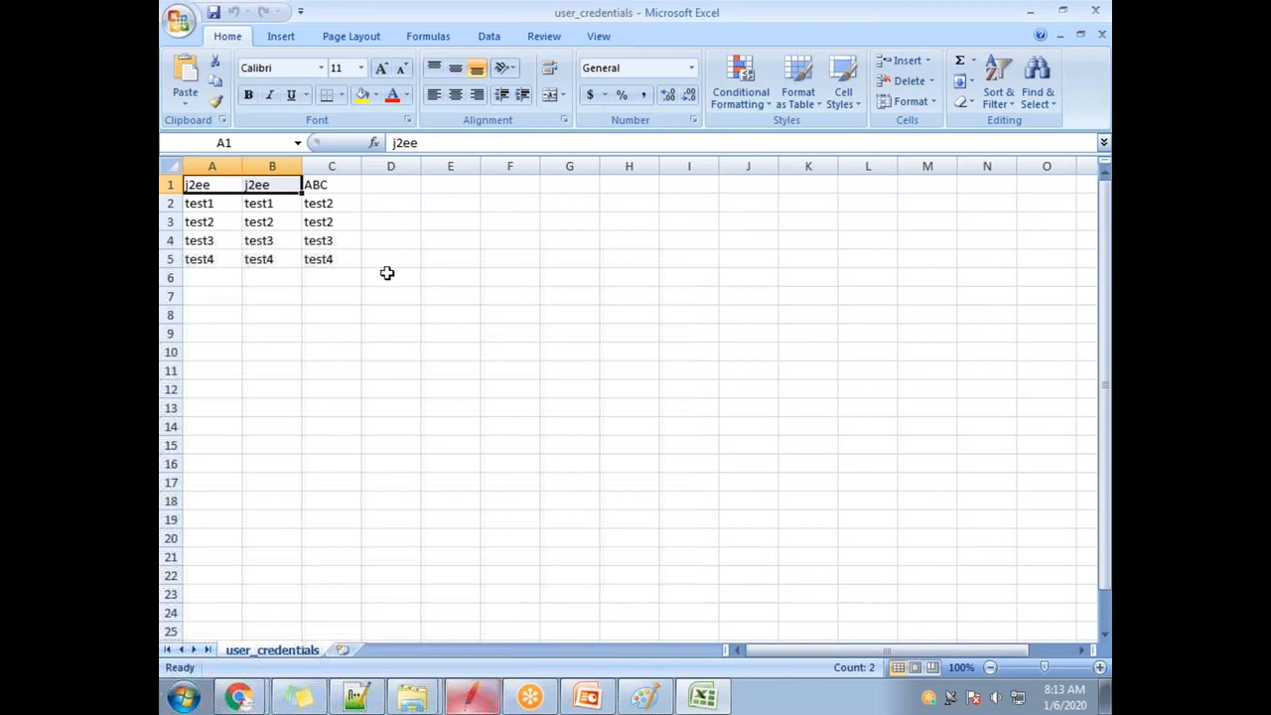
left_click(335, 184)
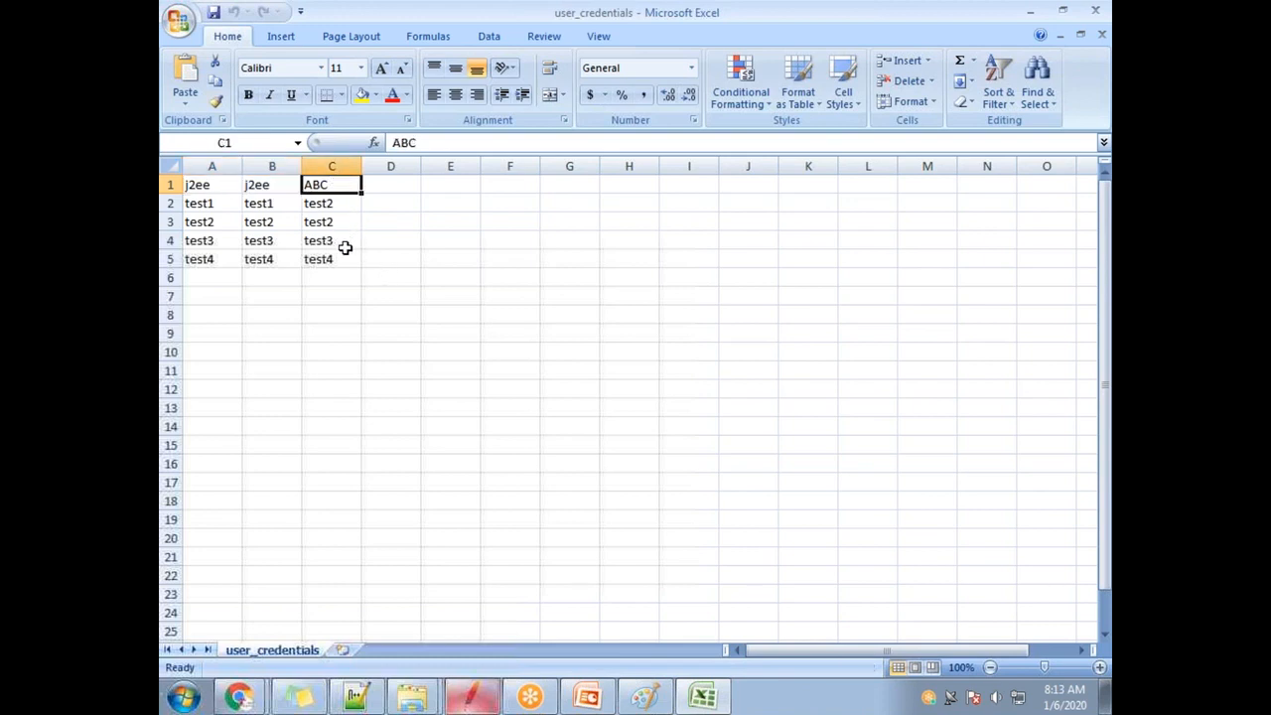
left_click(208, 204)
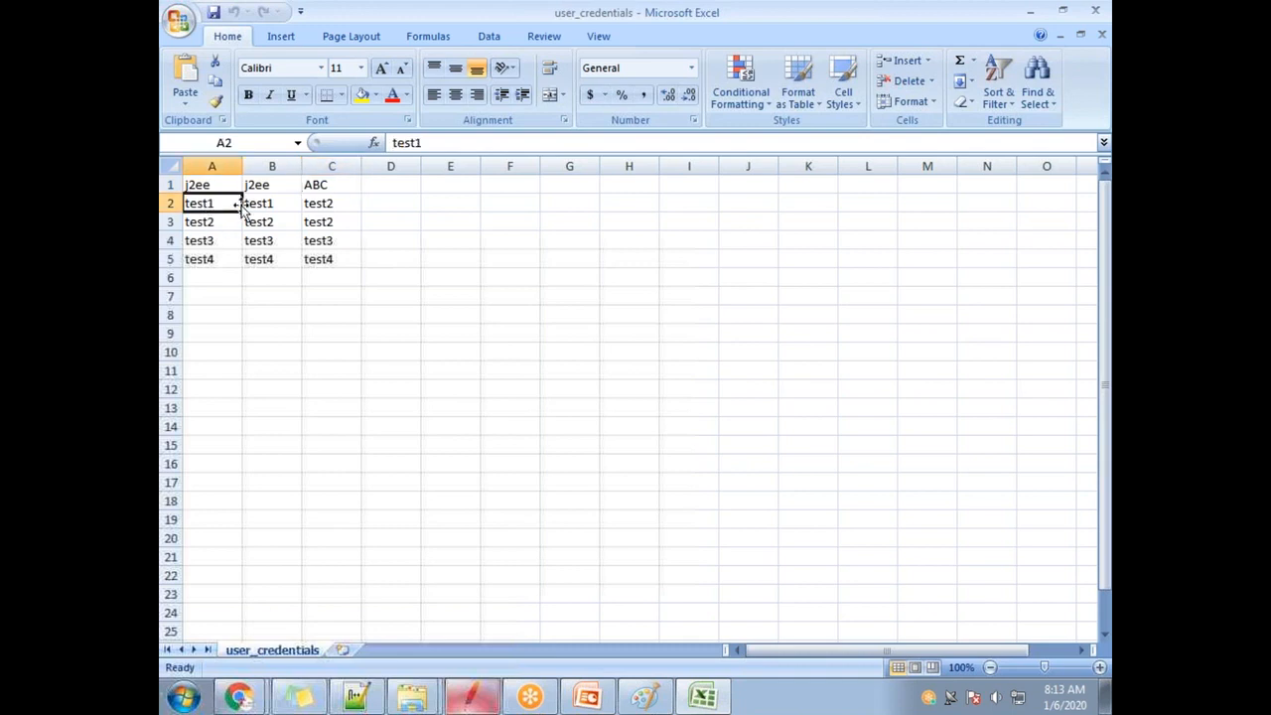
Change cell C2 from test2 to test1.
left_click(343, 204)
double_click(344, 203)
key("BackSpace")
type("1")
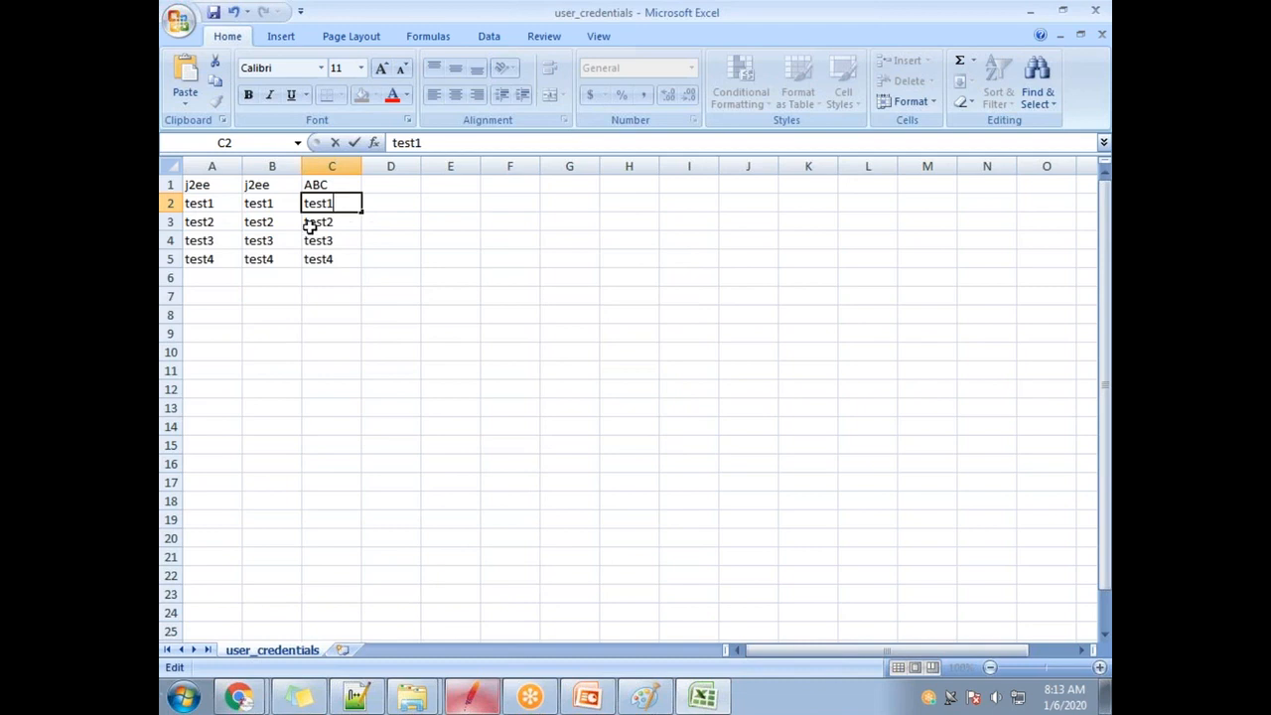
left_click(312, 224)
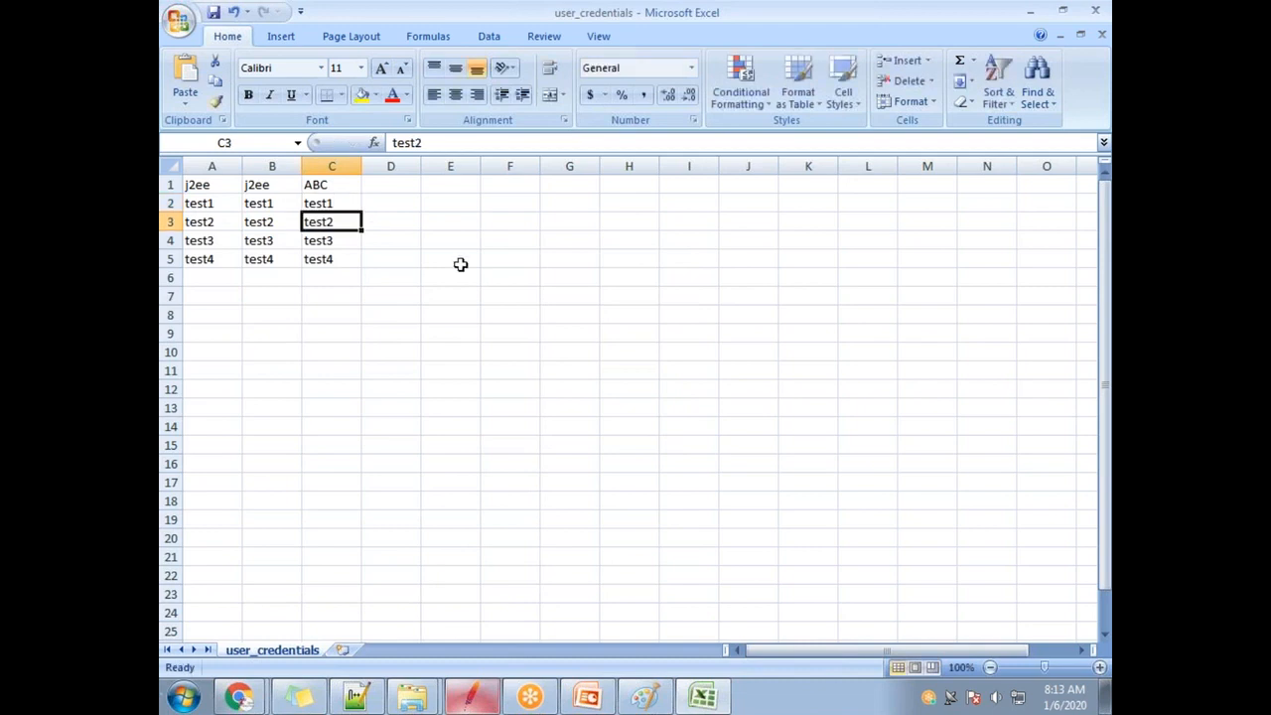
Return to the JMeter window showing the Login-18 request.
left_click(785, 48)
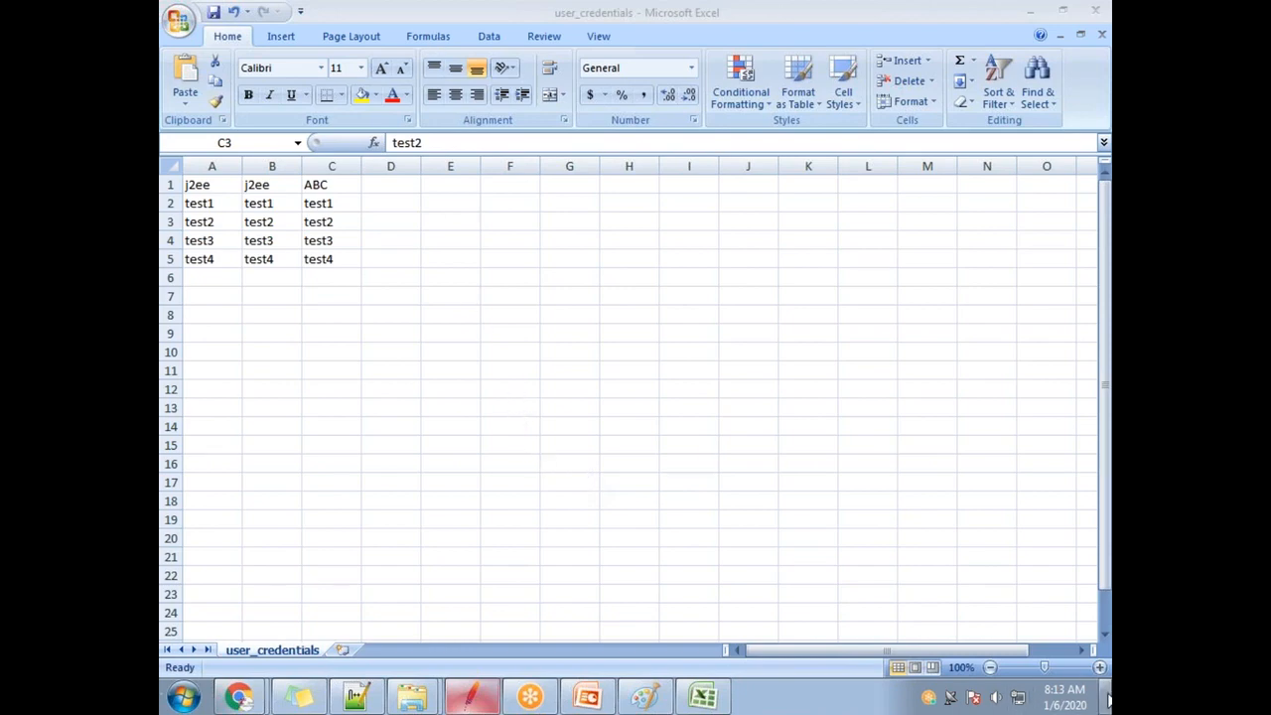
left_click(1105, 695)
left_click(472, 697)
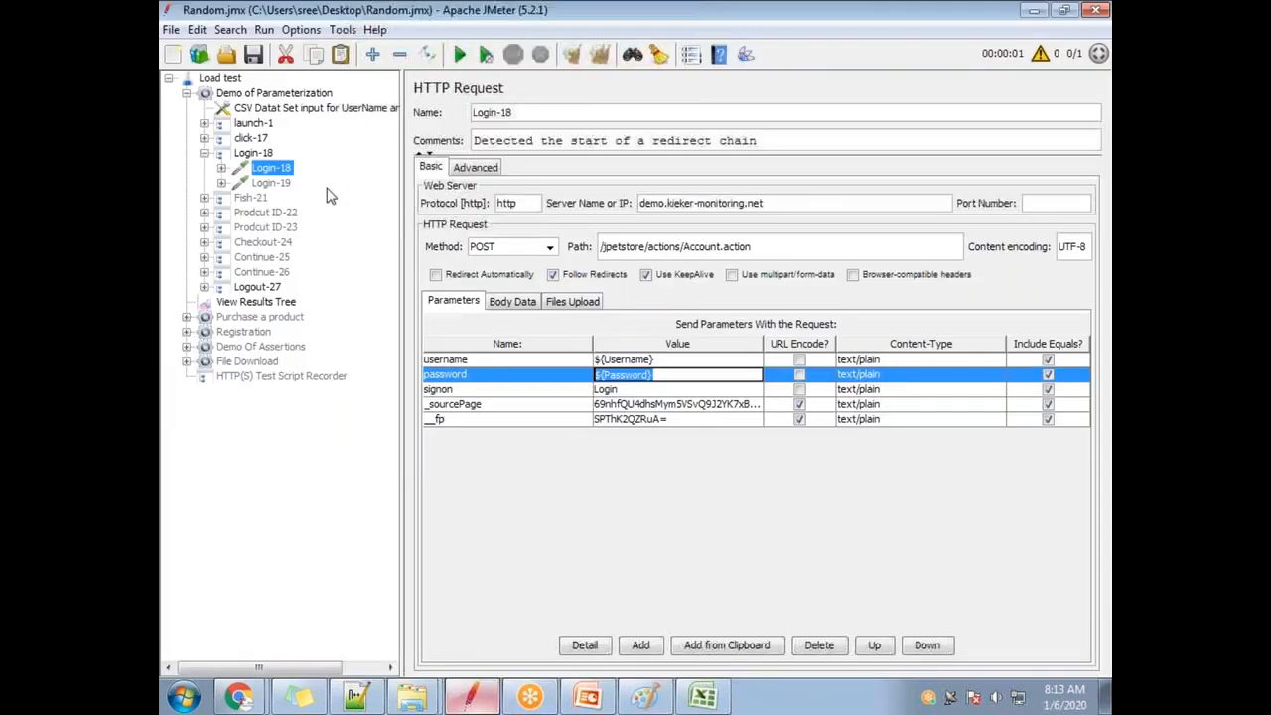
Run the Demo of Parameterization thread group and open View Results Tree.
left_click(259, 93)
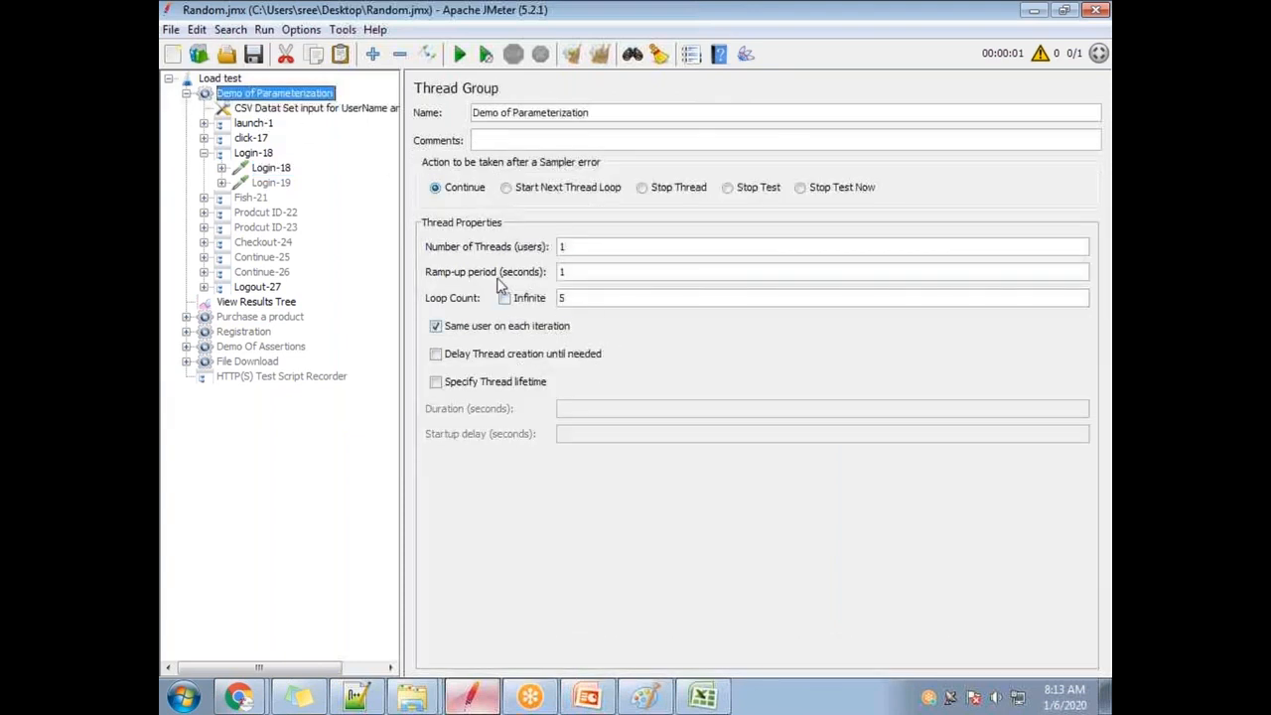
left_click(460, 54)
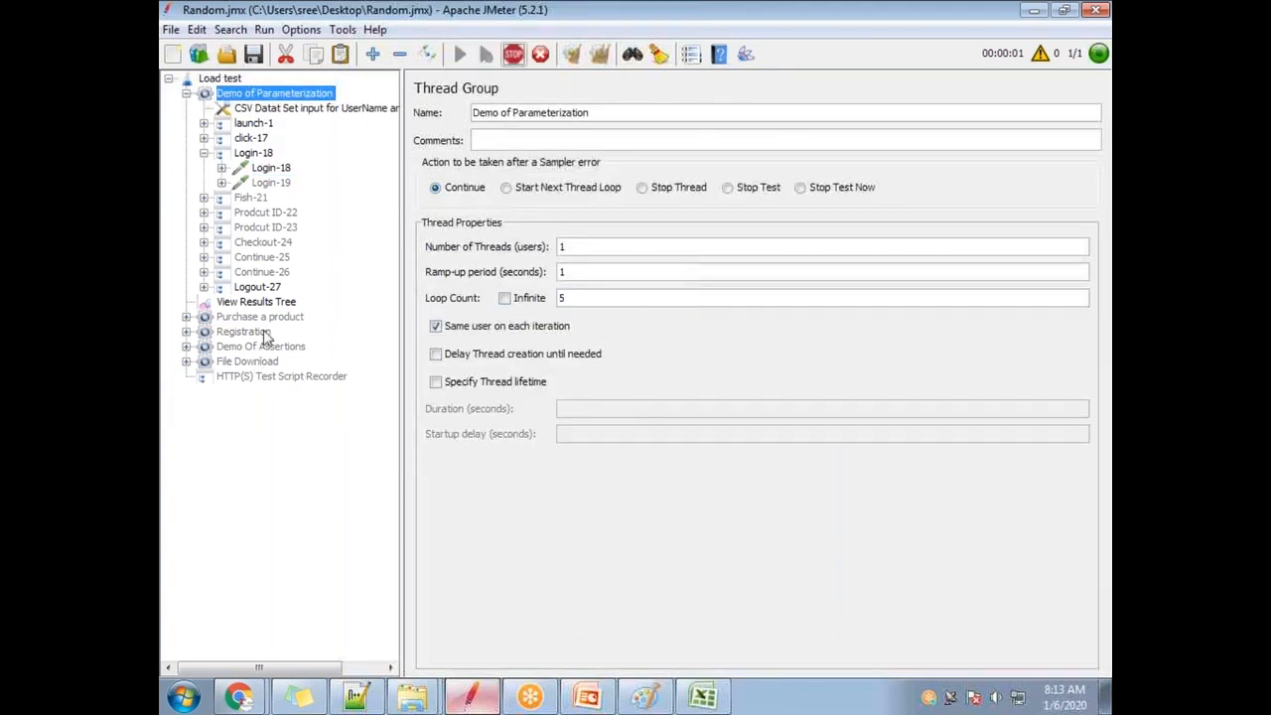
left_click(274, 301)
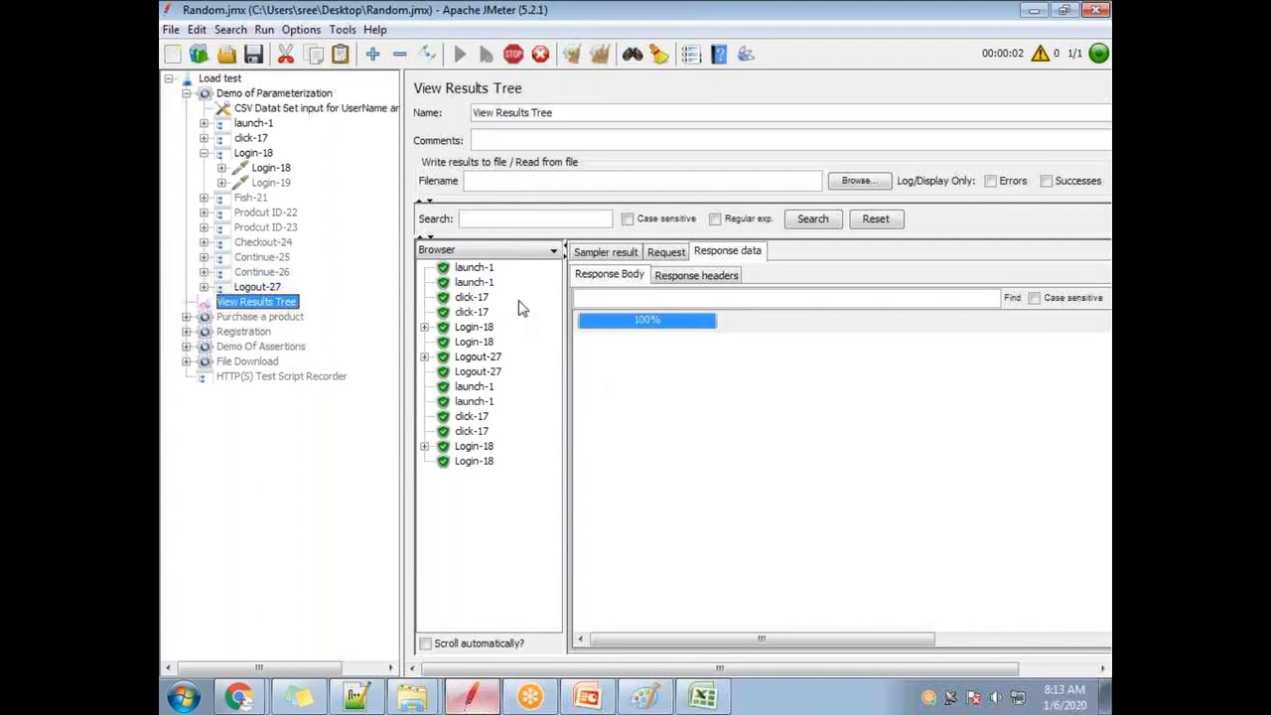
Confirm the Login-18 response welcomes ABC, then bring back the credentials sheet.
left_click(474, 268)
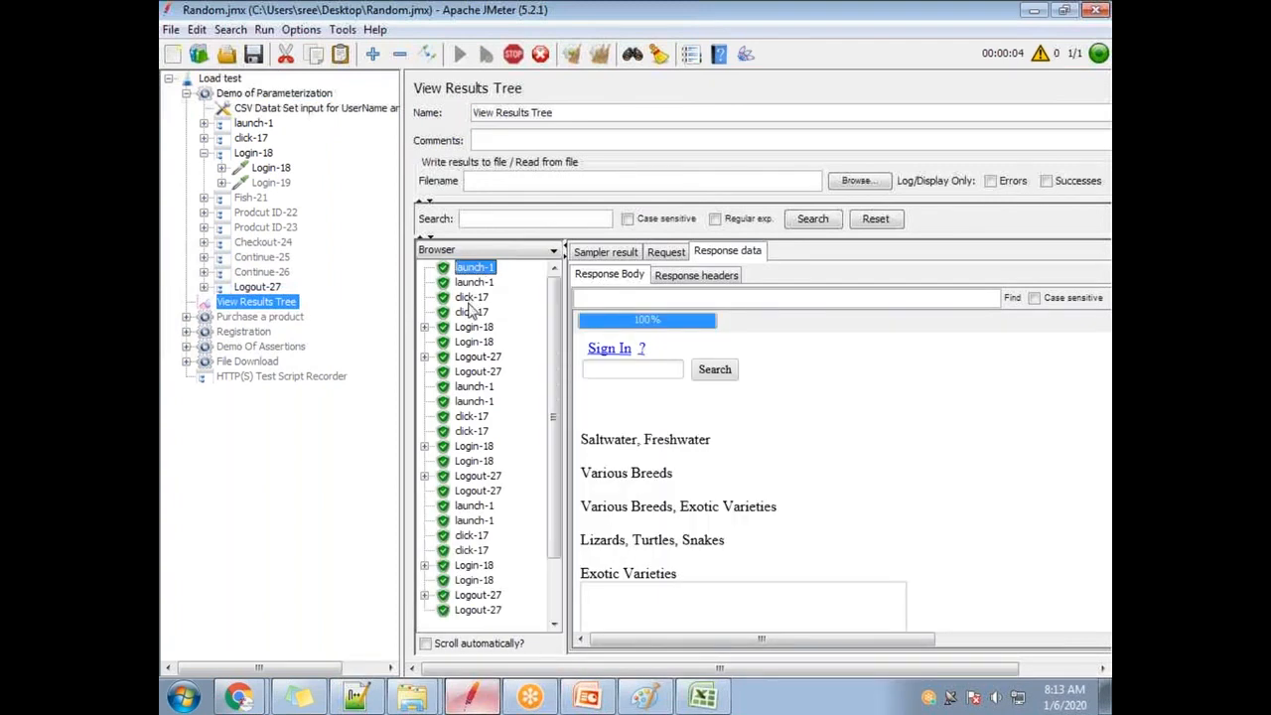
left_click(480, 372)
left_click(474, 327)
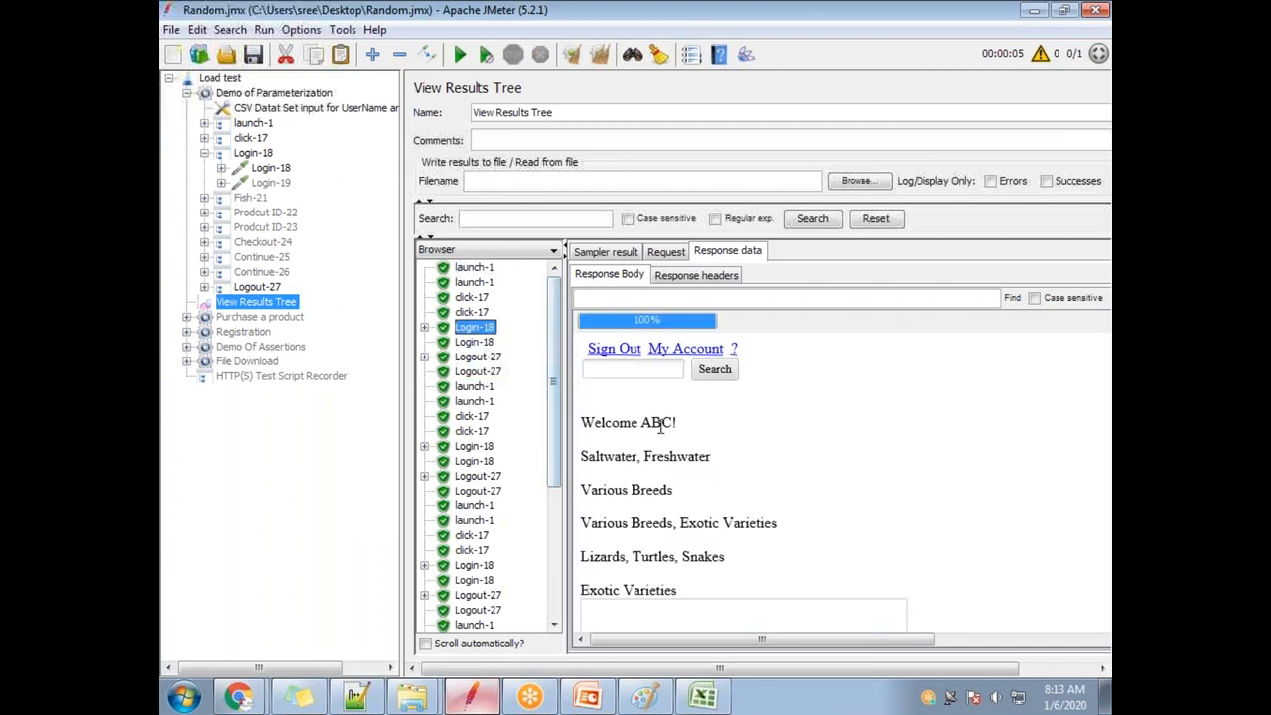
left_click_drag(641, 422, 668, 422)
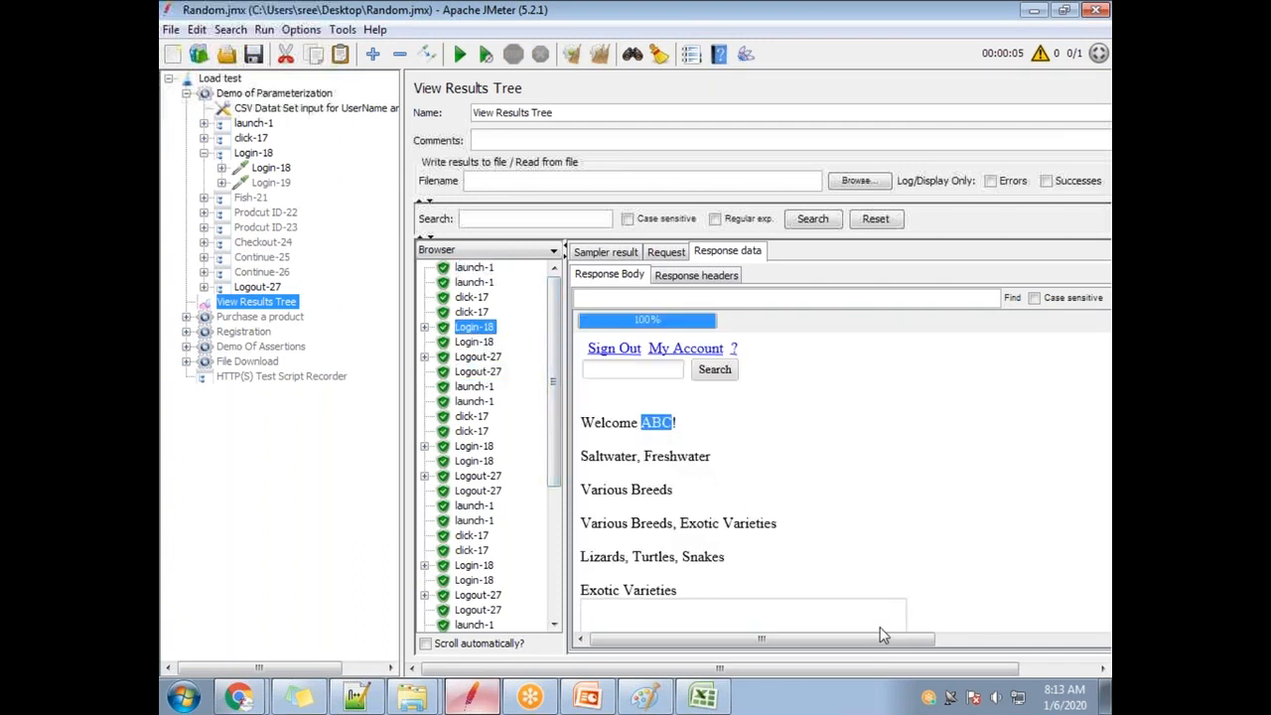
left_click(703, 695)
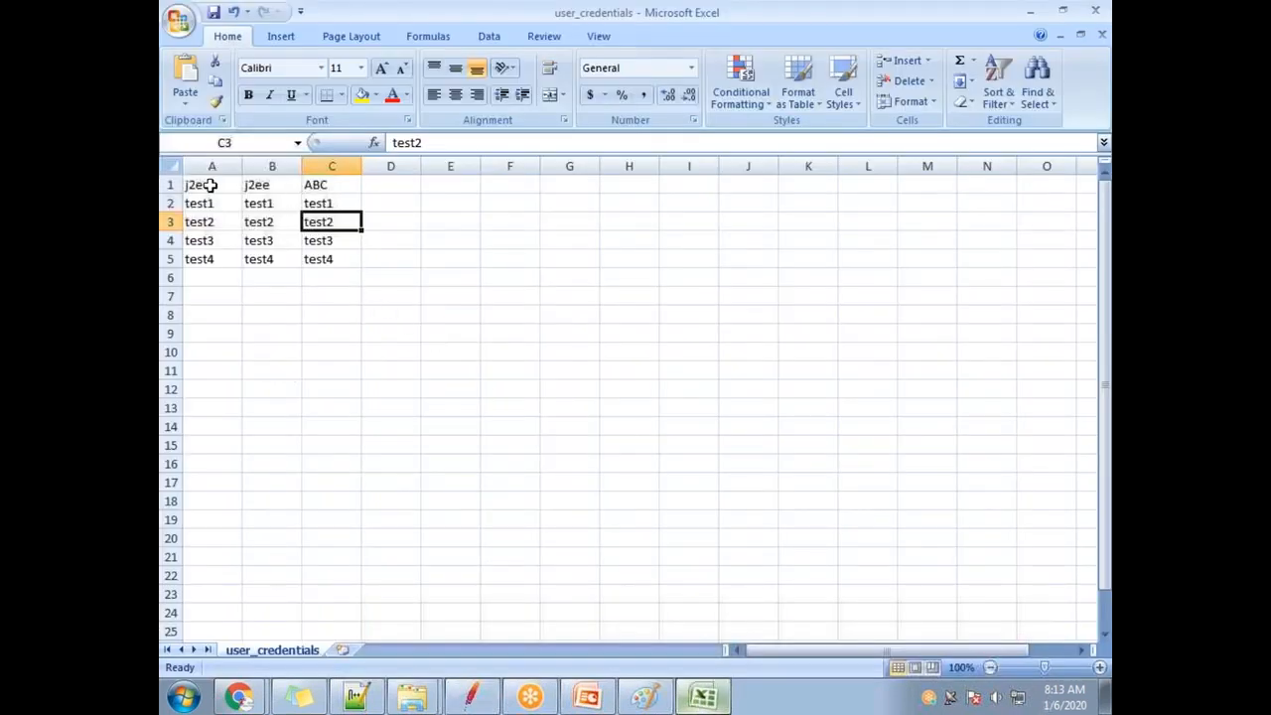
Compare the j2ee and ABC column headers in the credentials sheet.
left_click(315, 185)
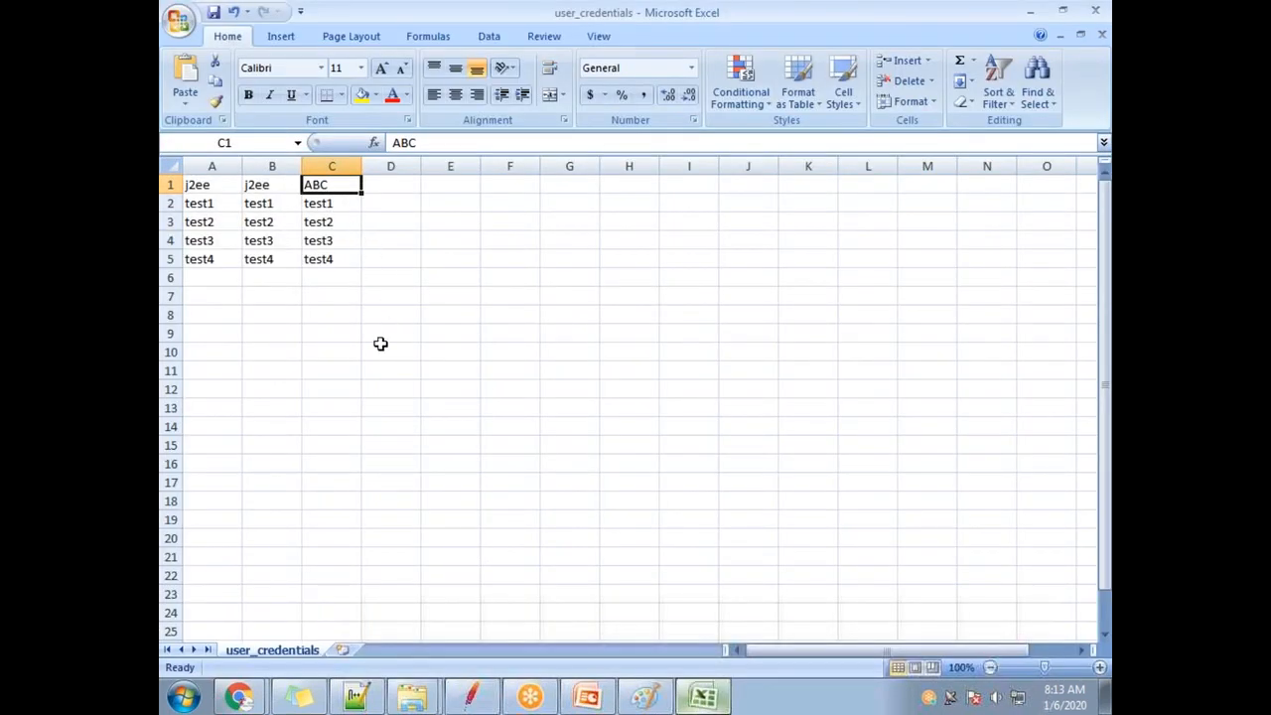
left_click(211, 186)
left_click(260, 182)
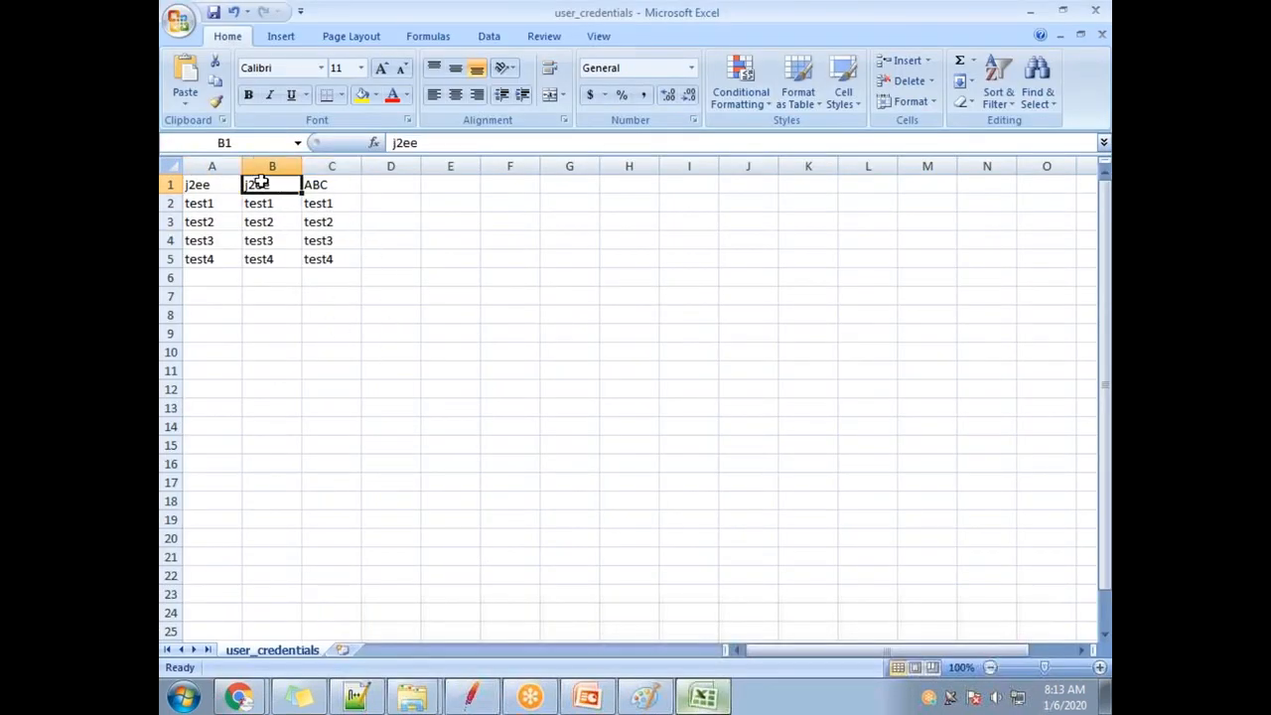
left_click(338, 184)
Step through the results to the Login-18 response welcoming test1.
key("alt+Tab")
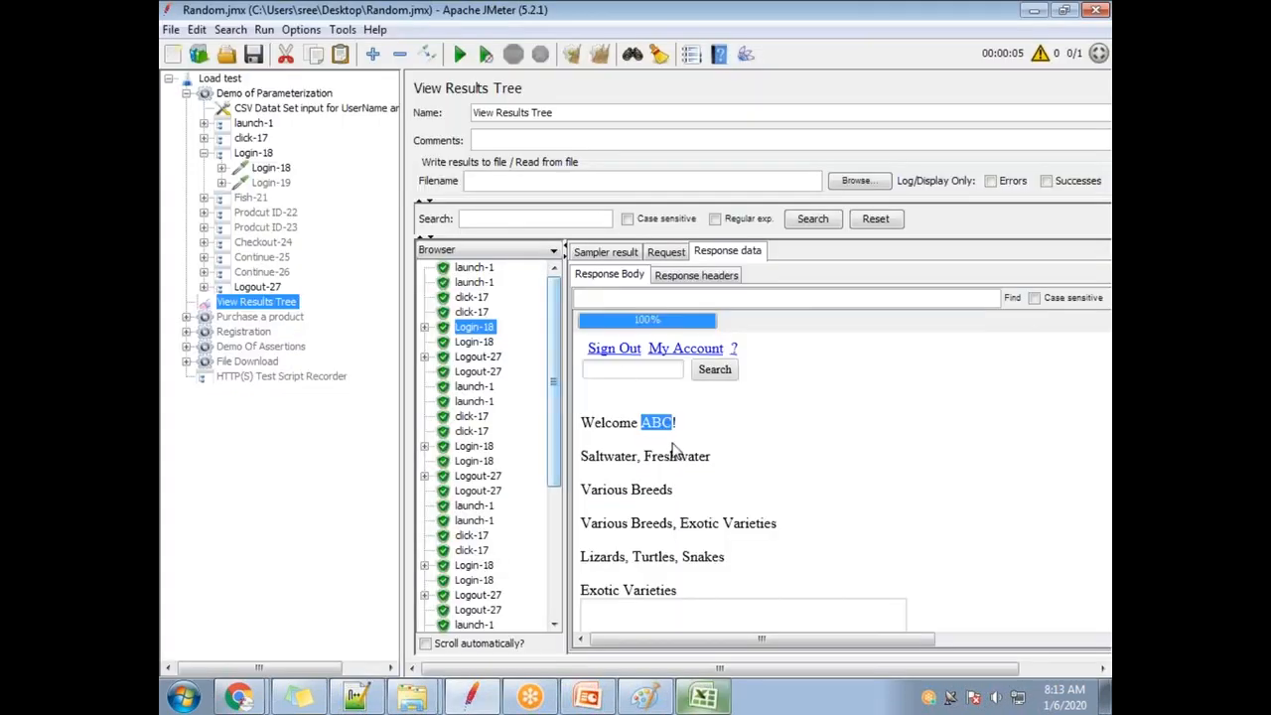
left_click(478, 356)
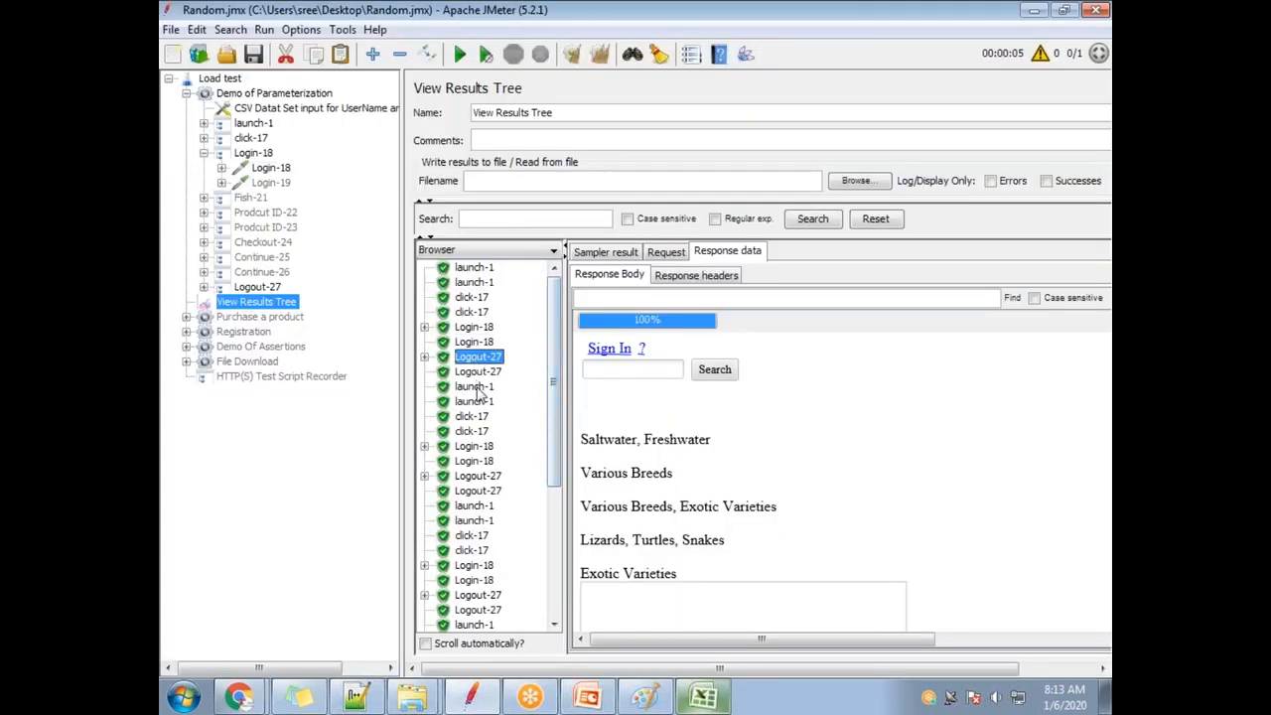
left_click(473, 387)
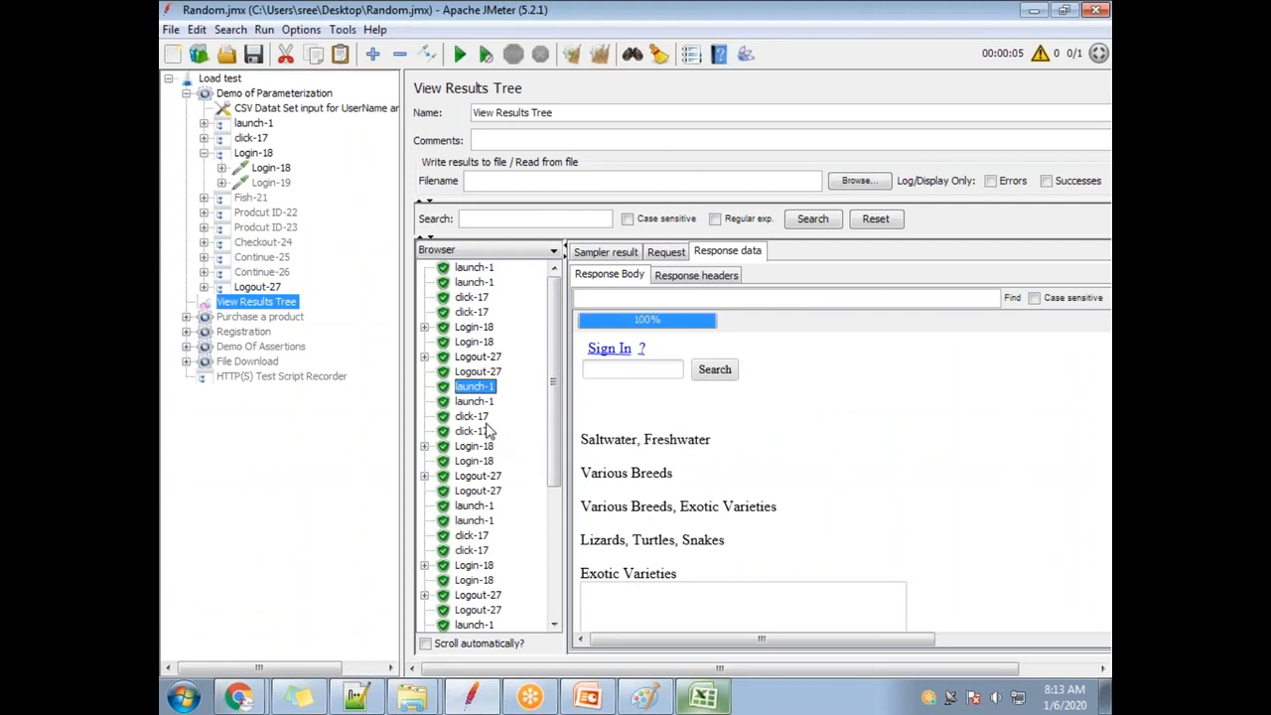
left_click(474, 418)
left_click(475, 432)
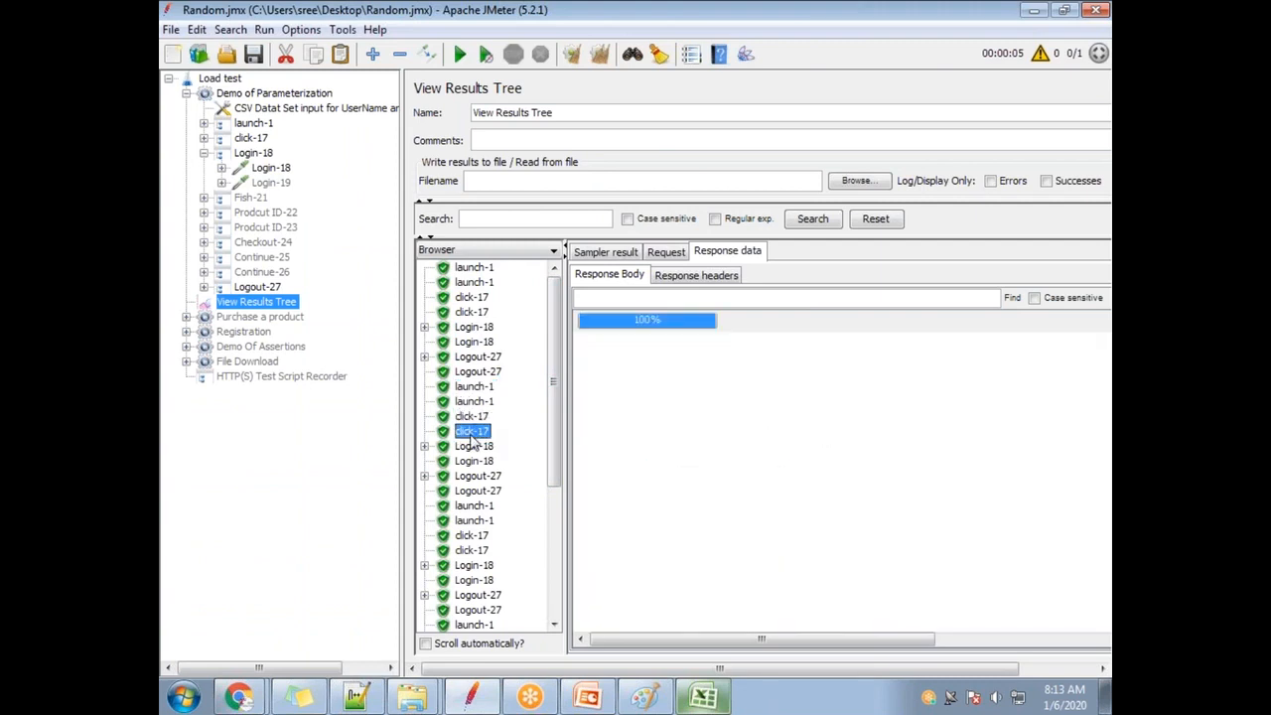
left_click(476, 447)
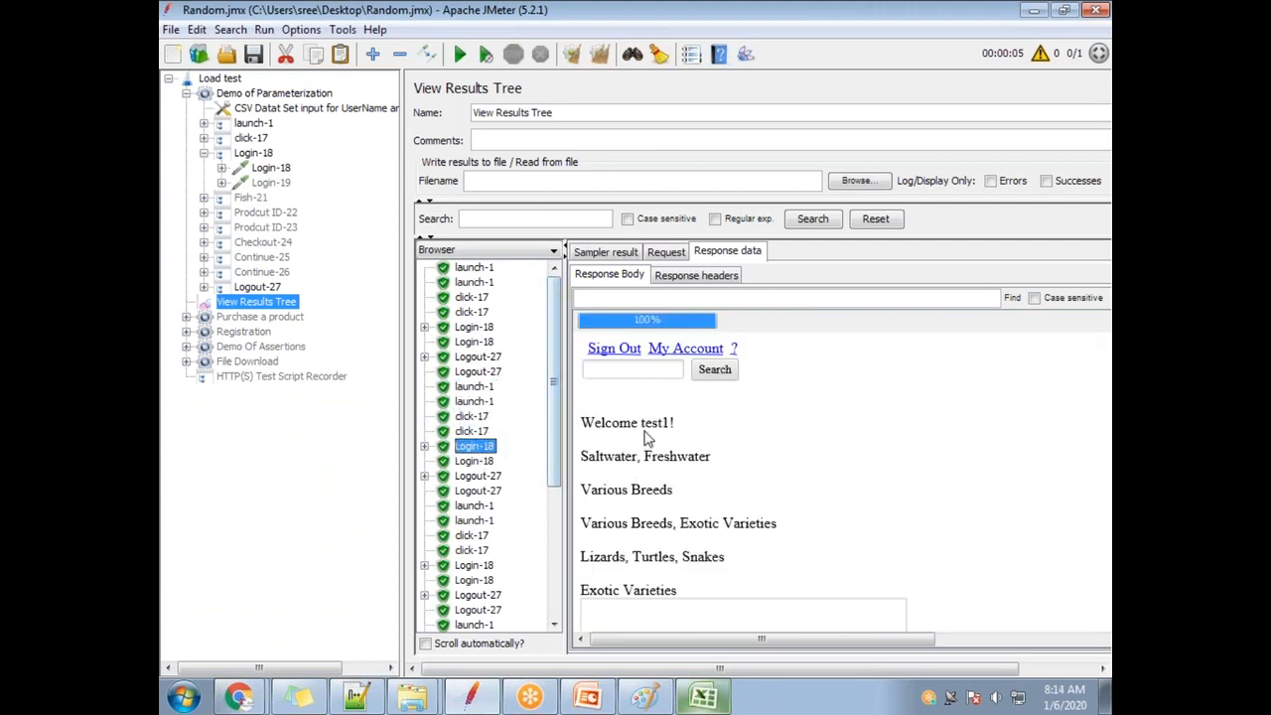
left_click_drag(667, 425, 673, 427)
Match test1 against row 2 of the sheet, then open the next Login-18 result.
key("alt+Tab")
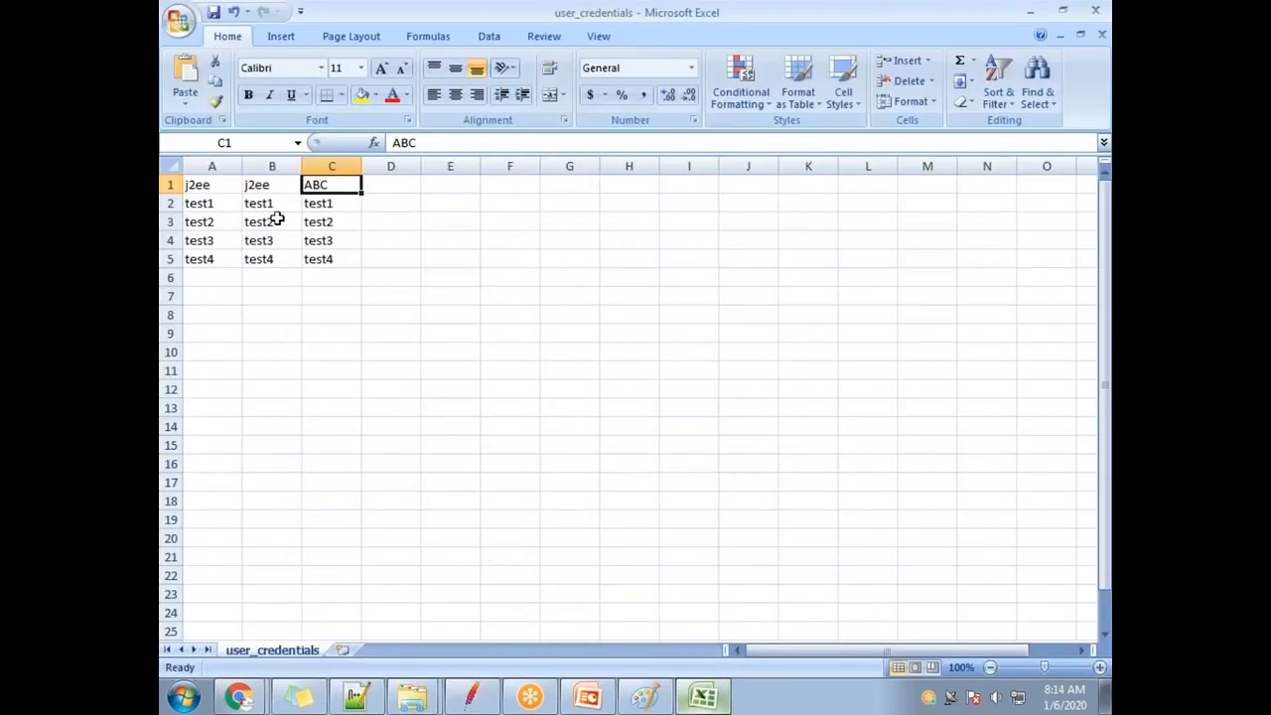
left_click(225, 201)
left_click(320, 196)
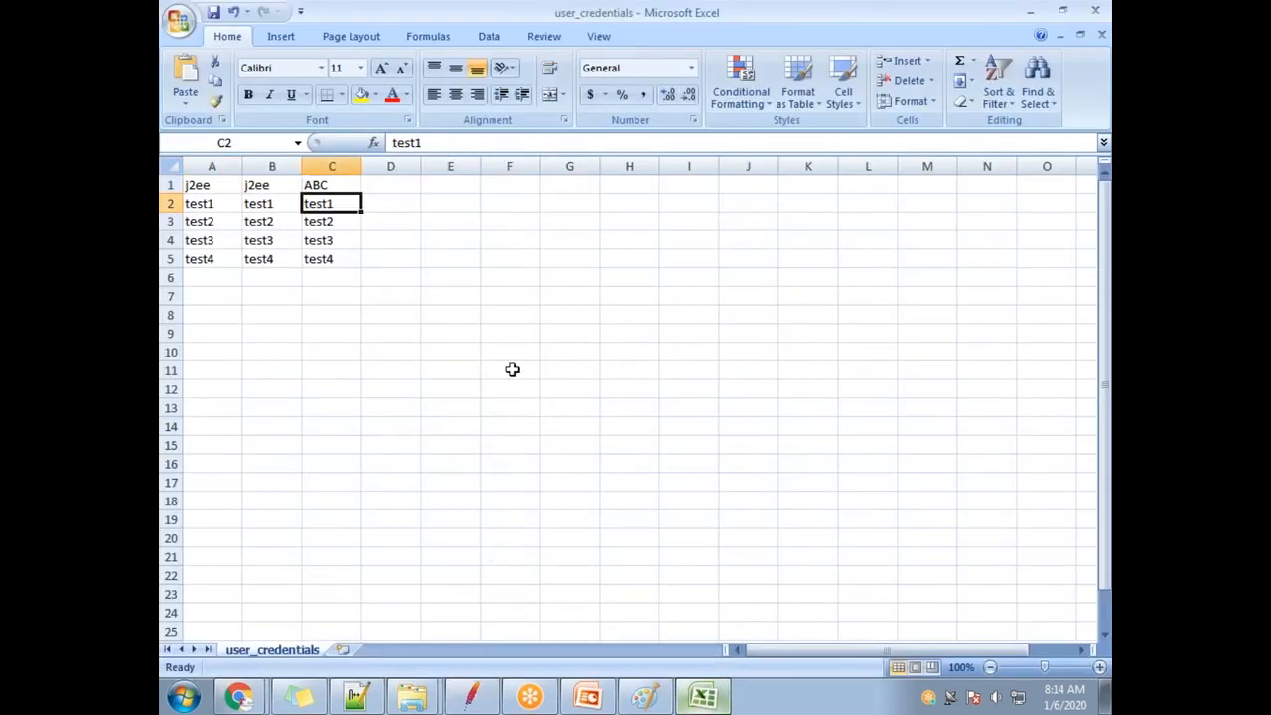
key("alt+Tab")
scroll(486, 496, "down", 1)
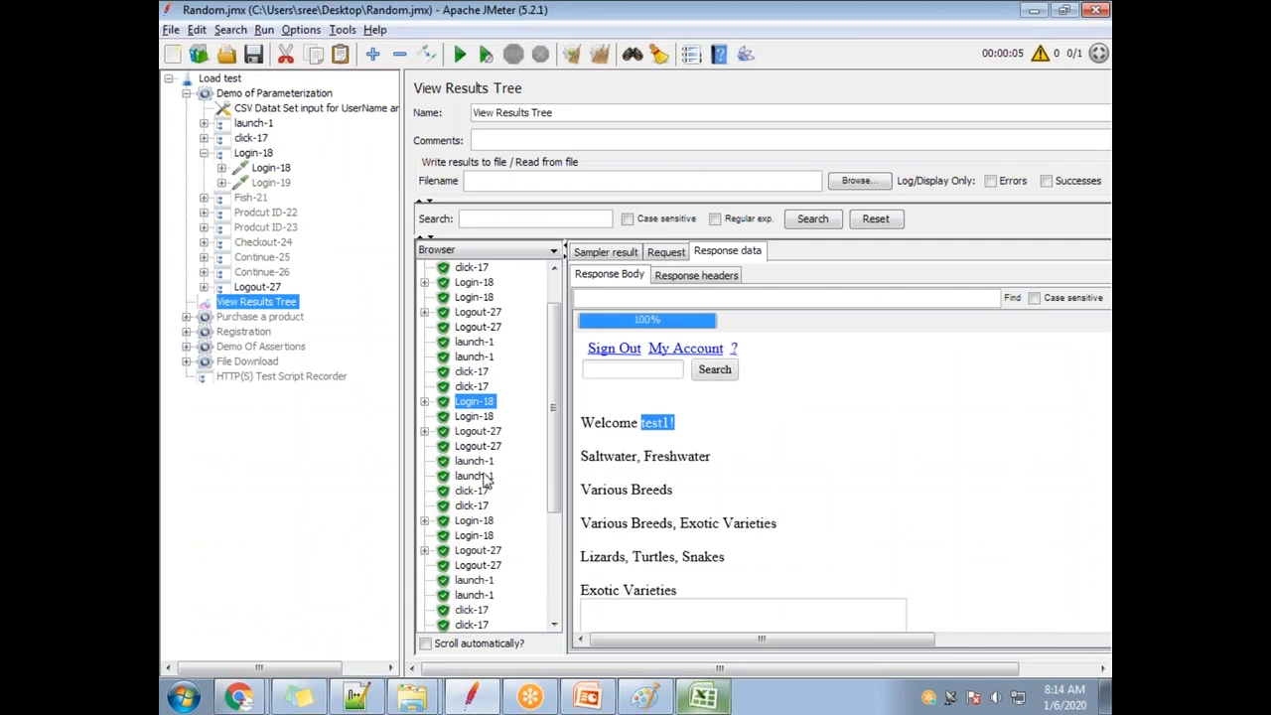
left_click(474, 520)
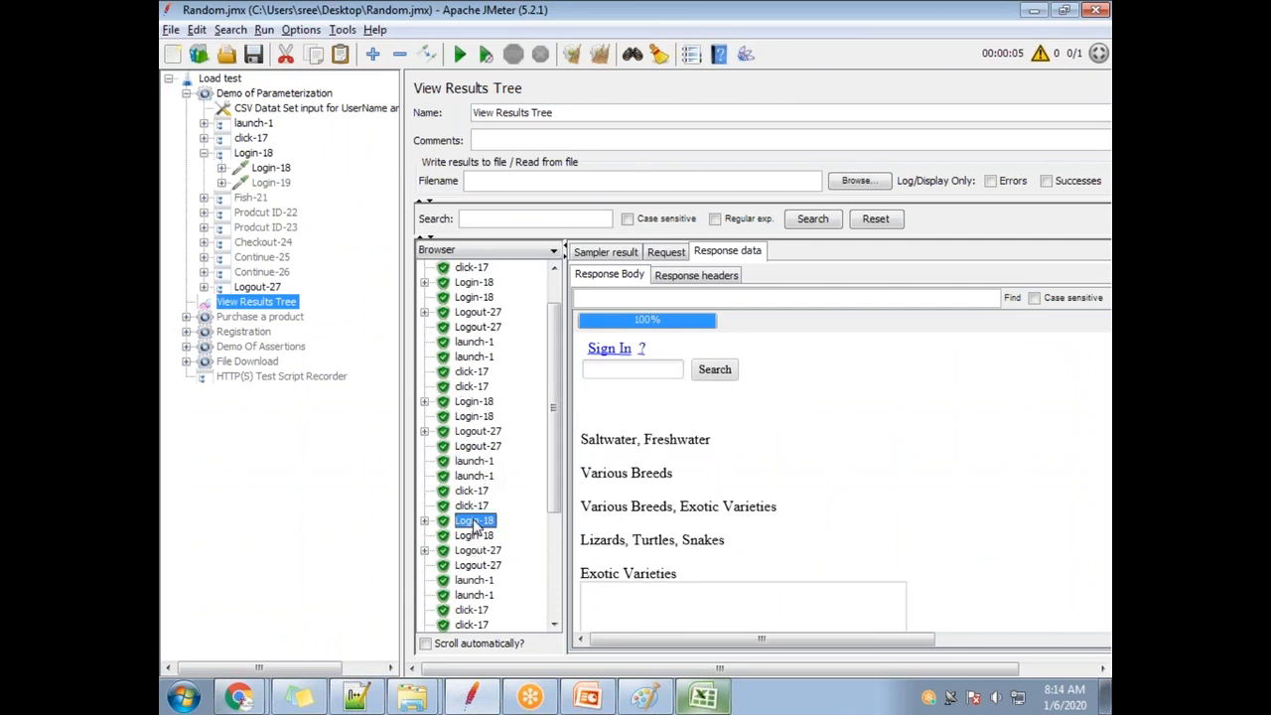
Confirm test2's welcome, then find the next Login-18 response showing 'Signon failed'.
left_click_drag(641, 422, 665, 422)
scroll(770, 476, "down", 2)
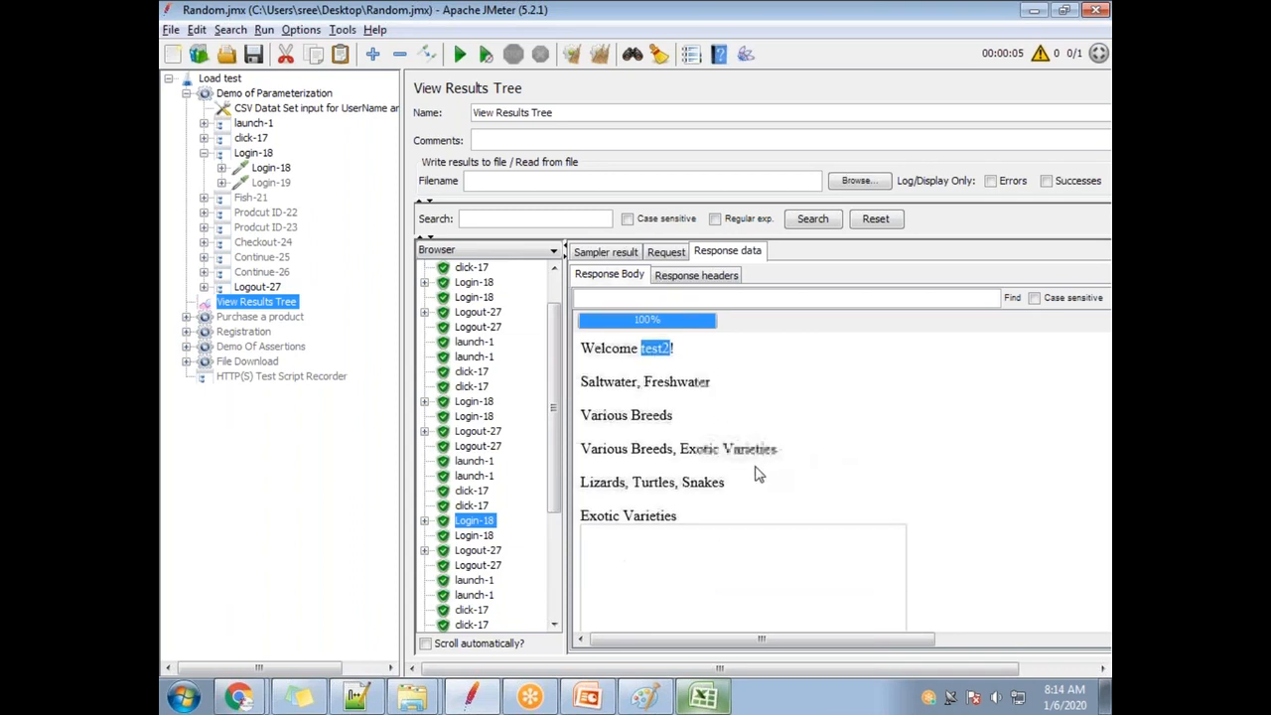
scroll(501, 554, "down", 2)
scroll(501, 554, "down", 2)
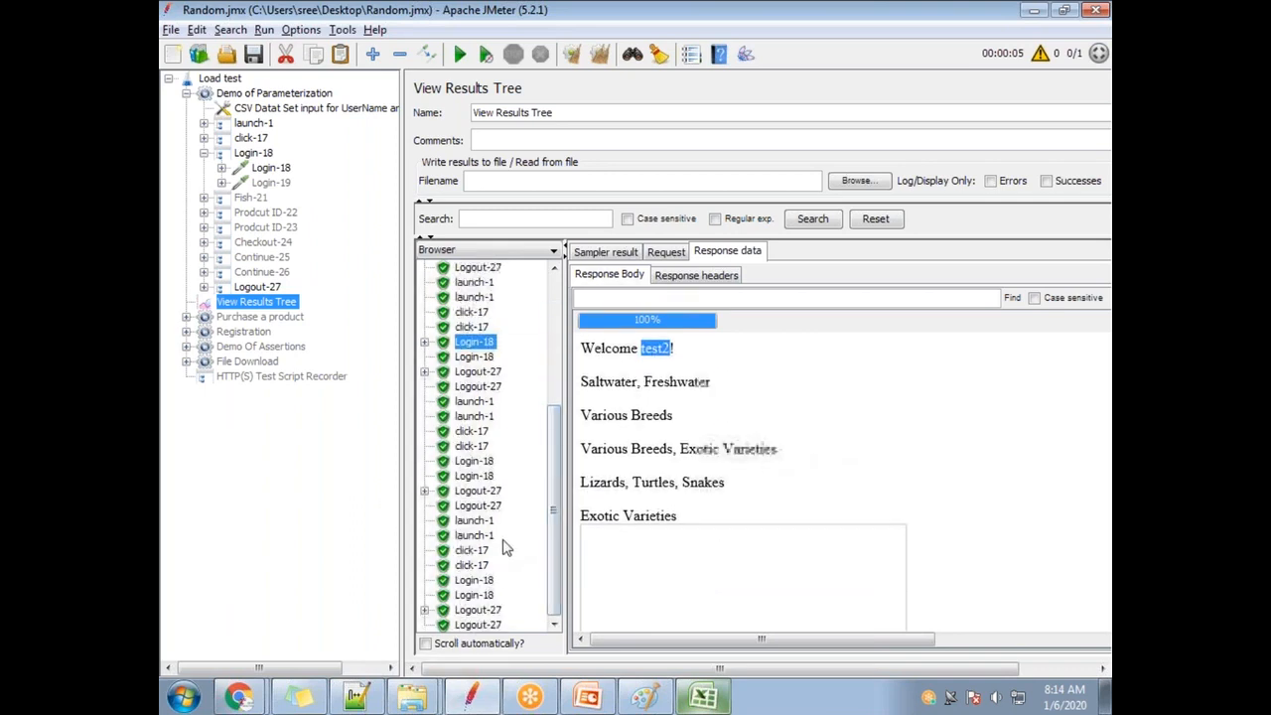
left_click(475, 460)
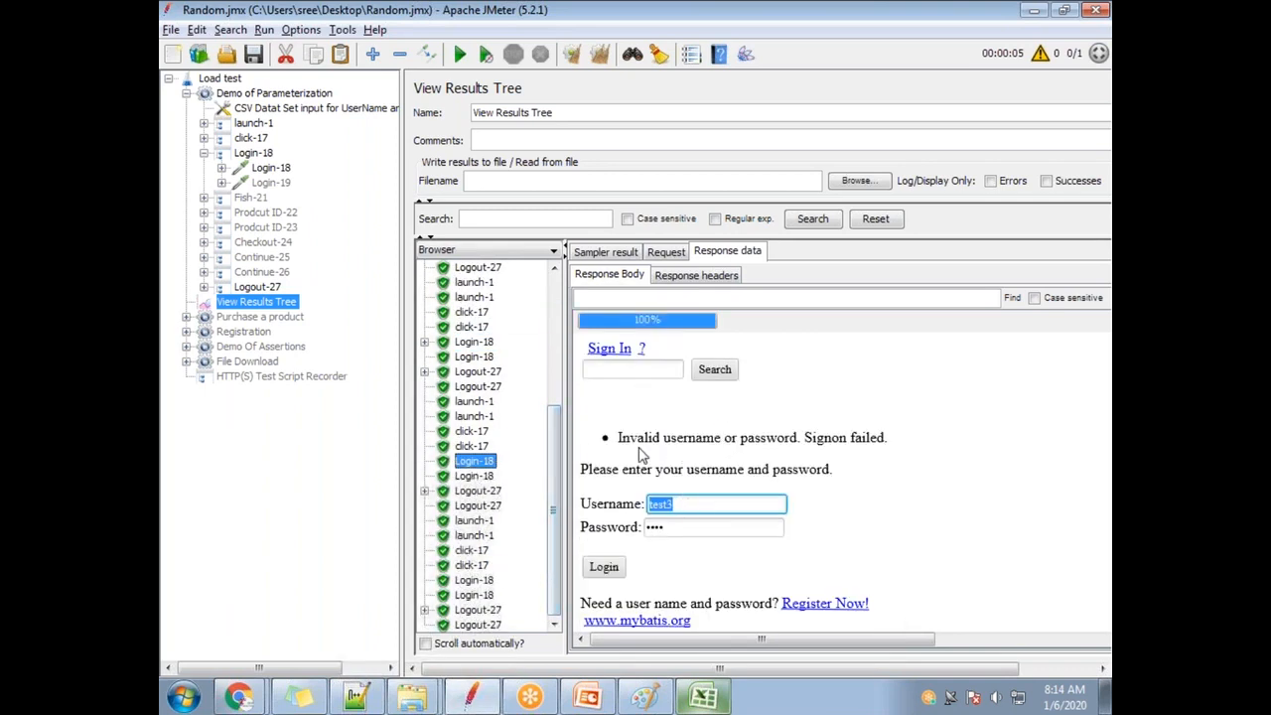
left_click_drag(617, 438, 866, 432)
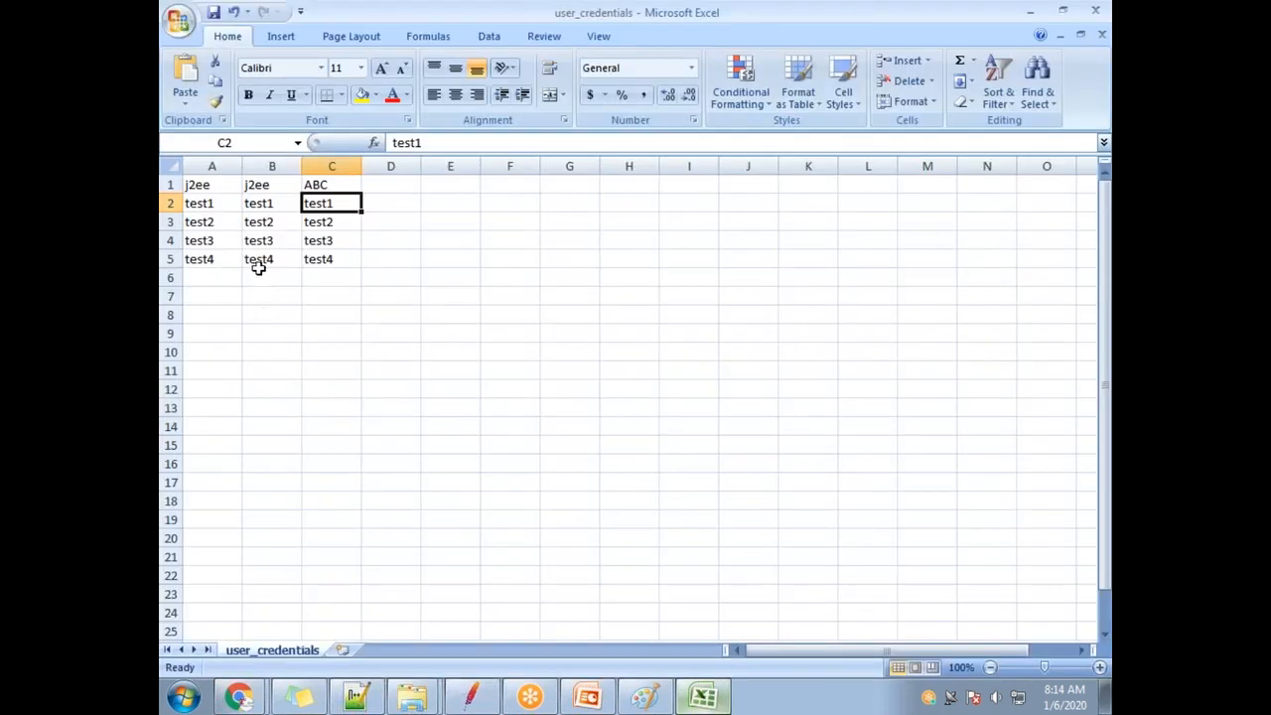
Compare the credential cells in rows 3 and 4 of the sheet, ending on test3.
left_click(212, 240)
left_click(260, 240)
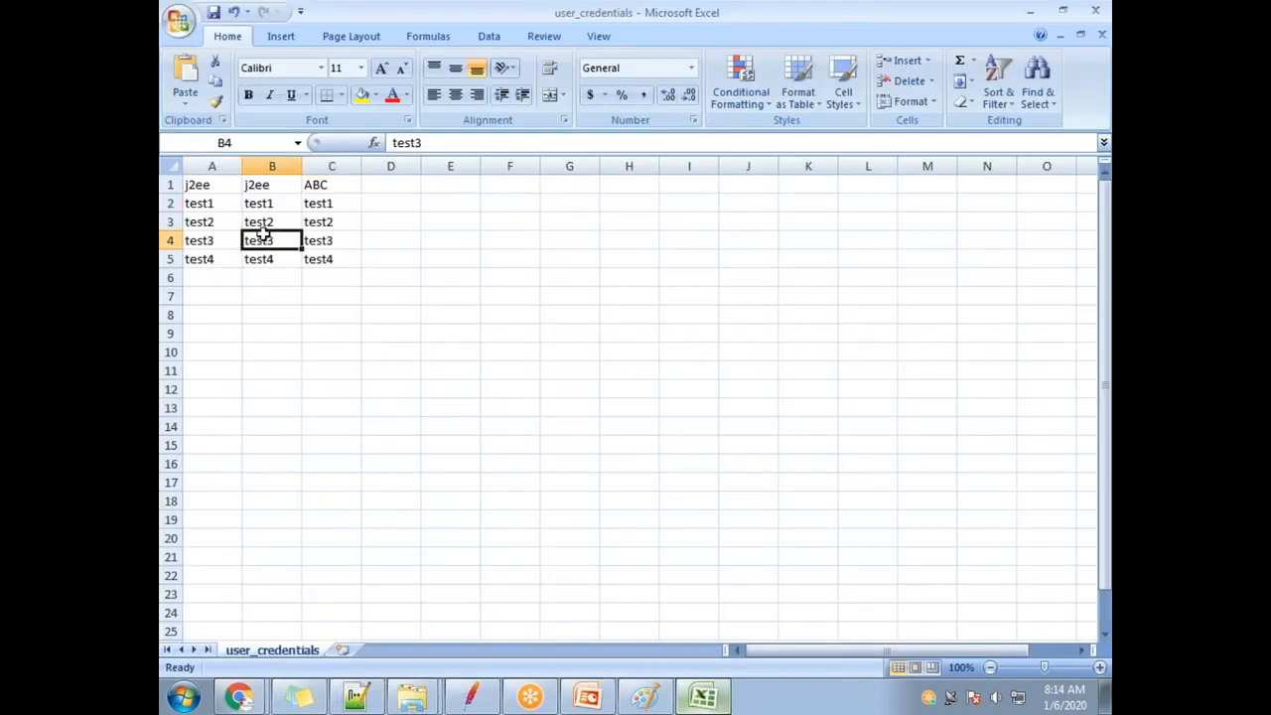
left_click(318, 241)
left_click(212, 242)
left_click(256, 241)
left_click(201, 241)
left_click(207, 220)
left_click(262, 219)
left_click(207, 220)
left_click(261, 219)
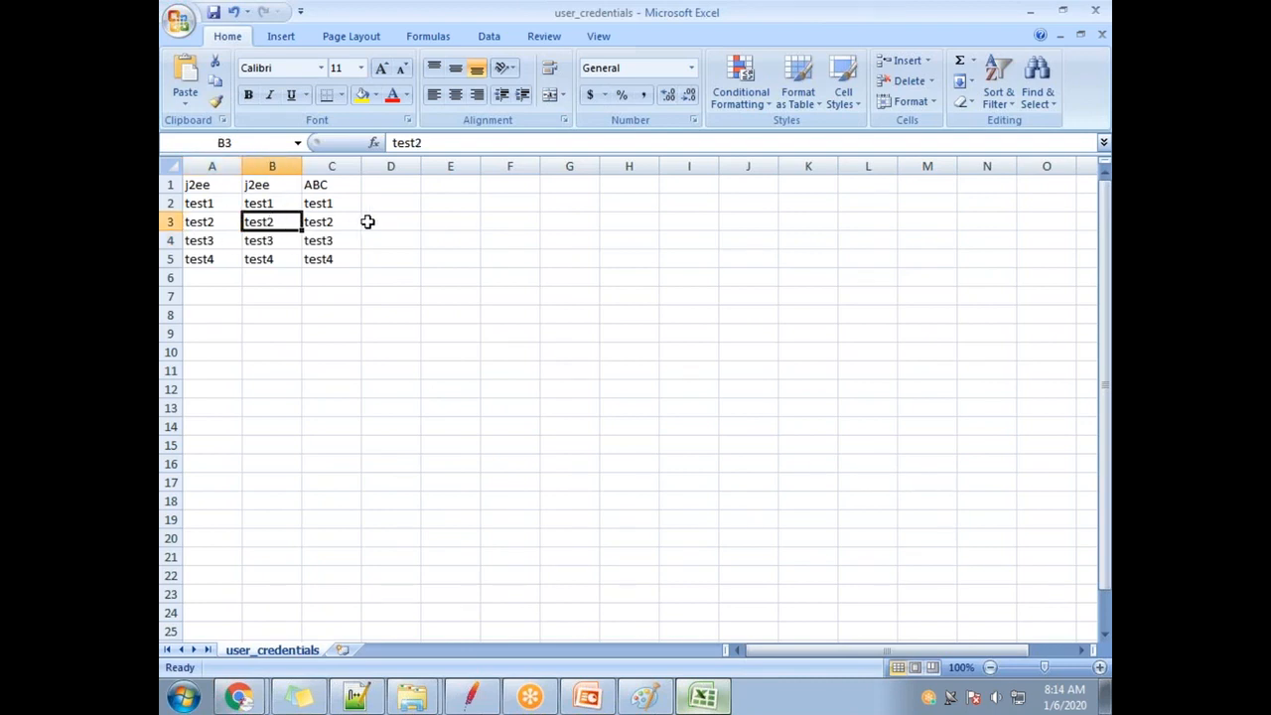
left_click(220, 240)
left_click(261, 242)
Verify the failed login used test3 and review the next Login-18 response's masked password.
key("alt+Tab")
left_click_drag(761, 503, 563, 562)
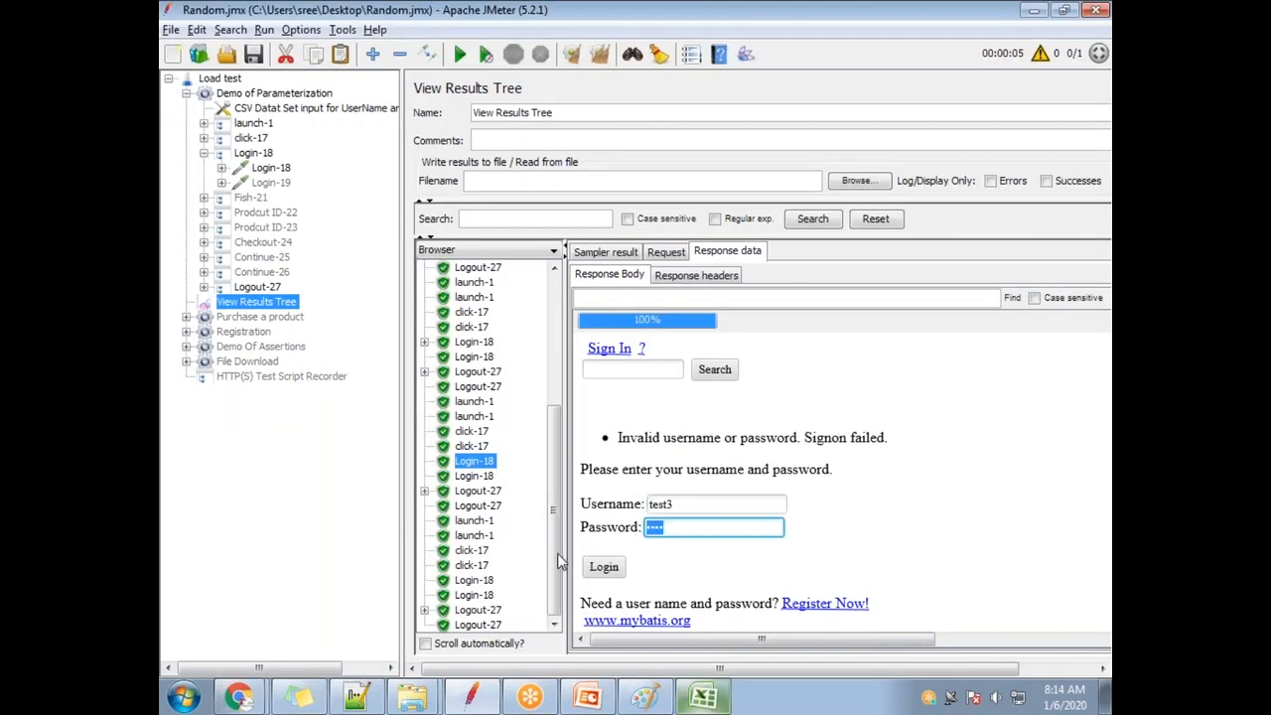
left_click(477, 609)
left_click(486, 582)
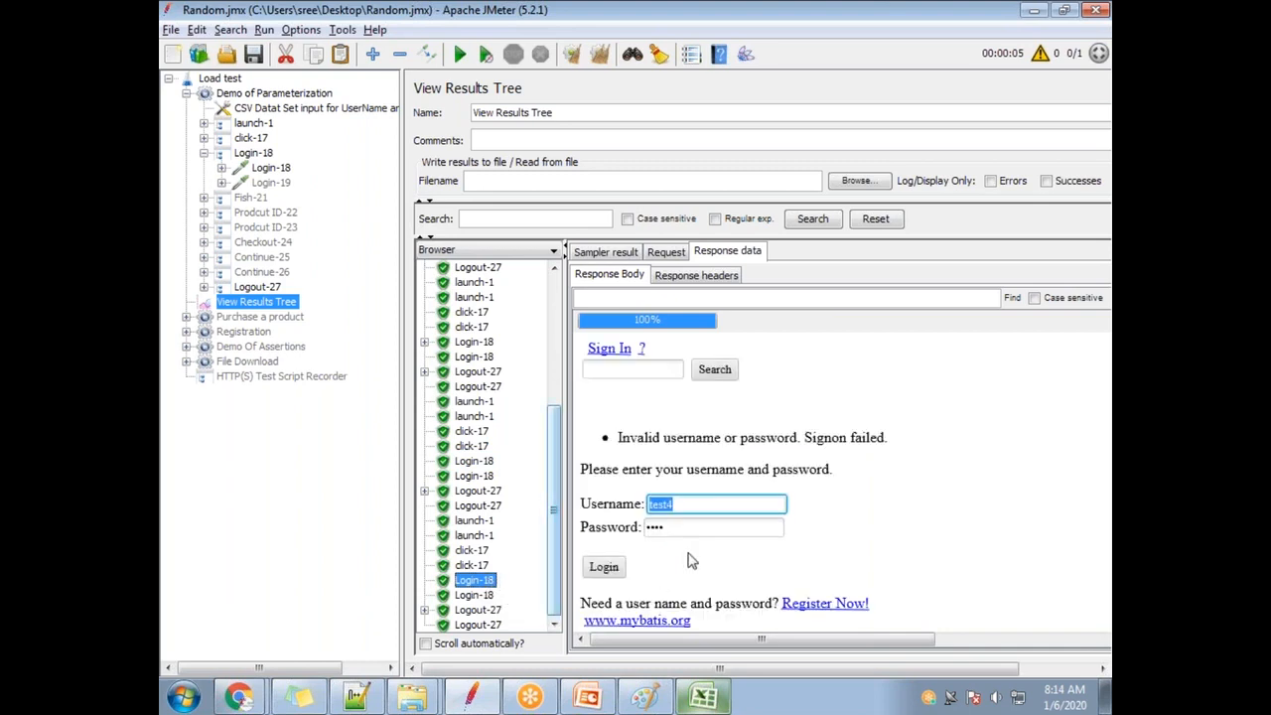
left_click_drag(675, 527, 632, 525)
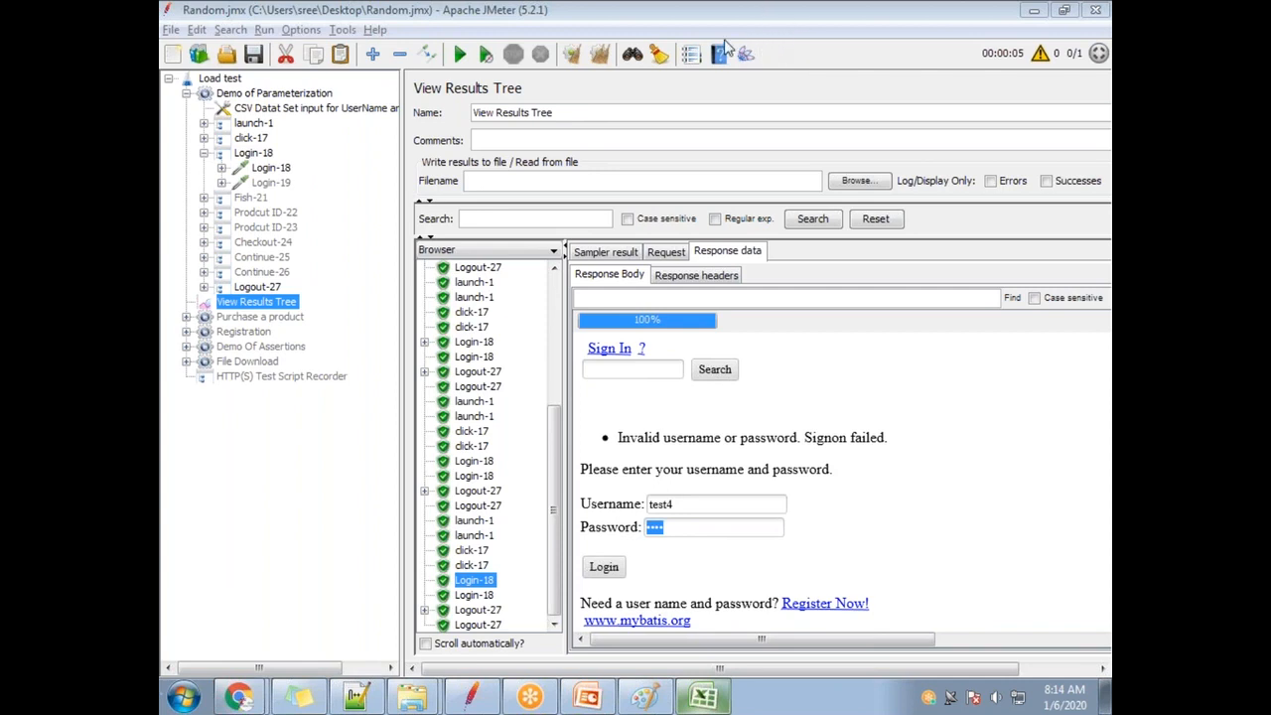
Expand the Login-18 sub-results to the Welcome test2! page, then open the Login-19 request.
left_click(221, 167)
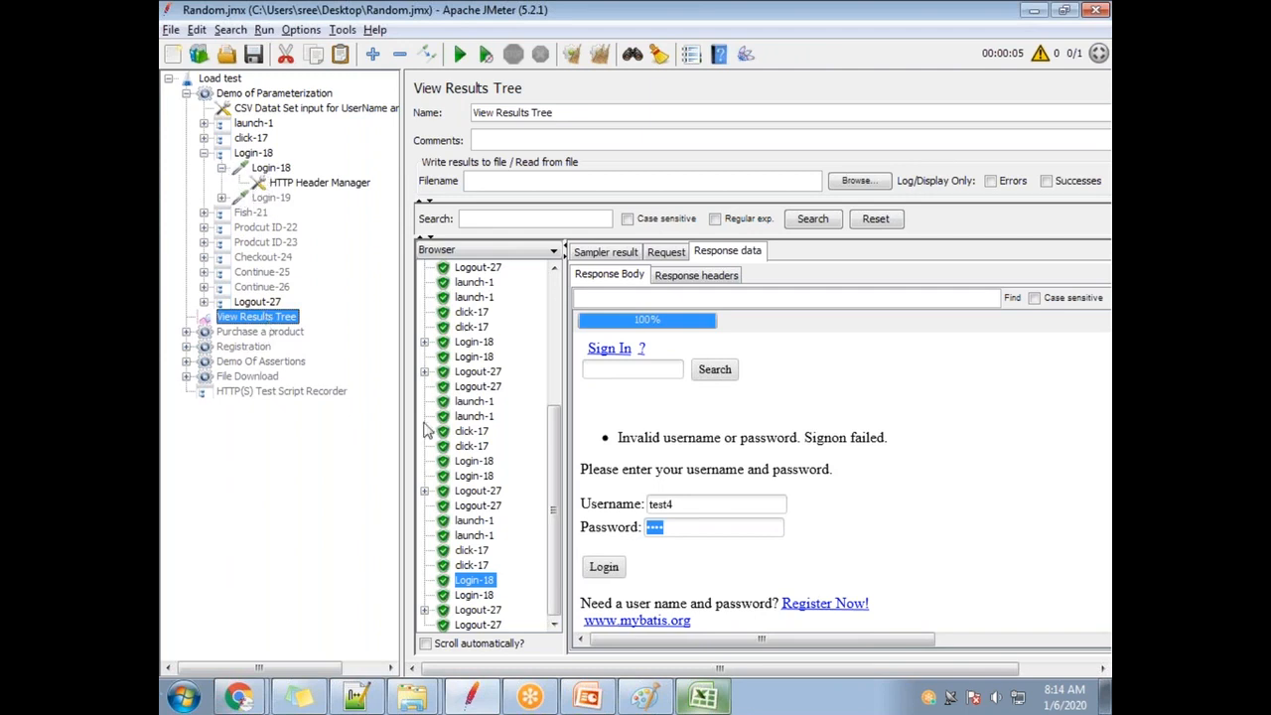
left_click(424, 372)
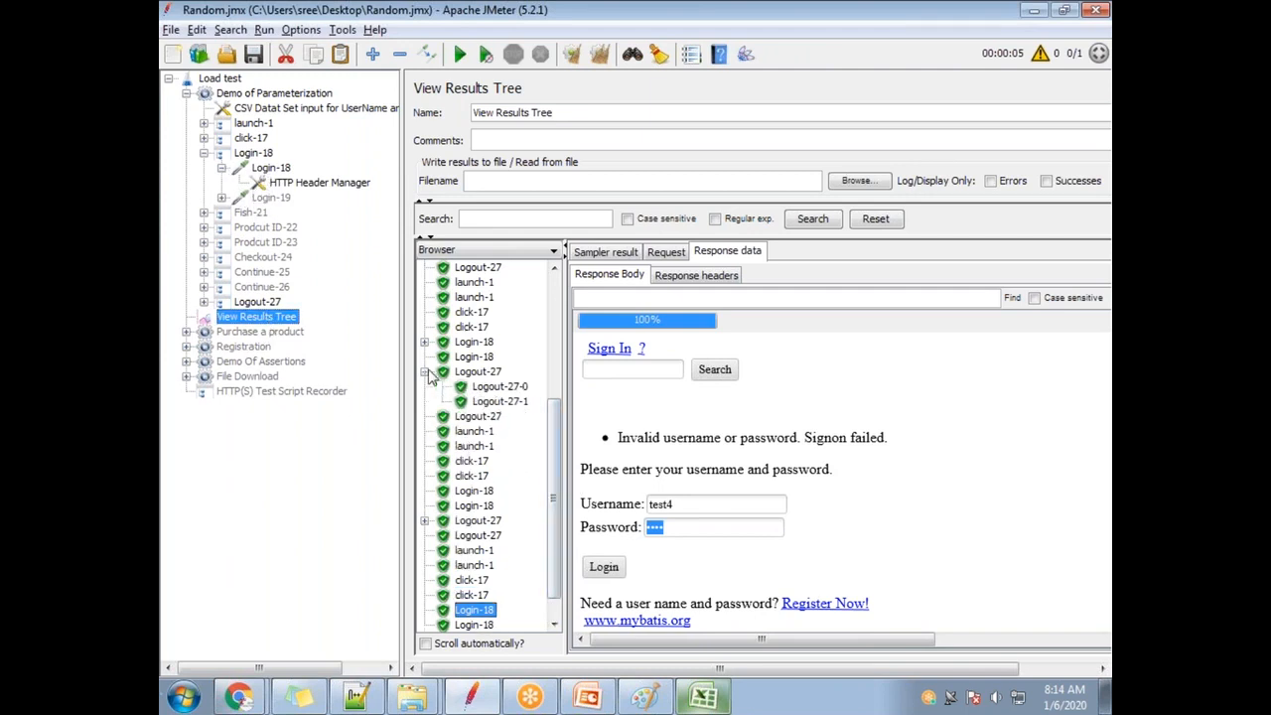
left_click(487, 387)
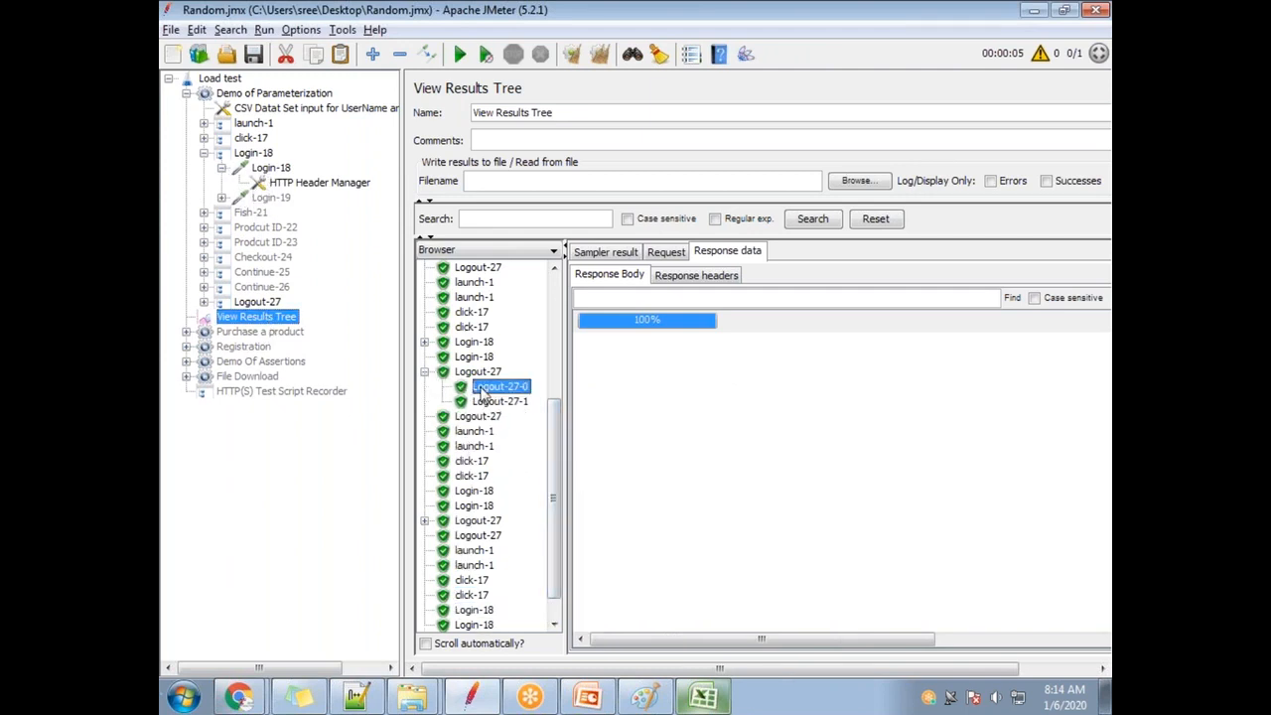
left_click(424, 342)
left_click(496, 357)
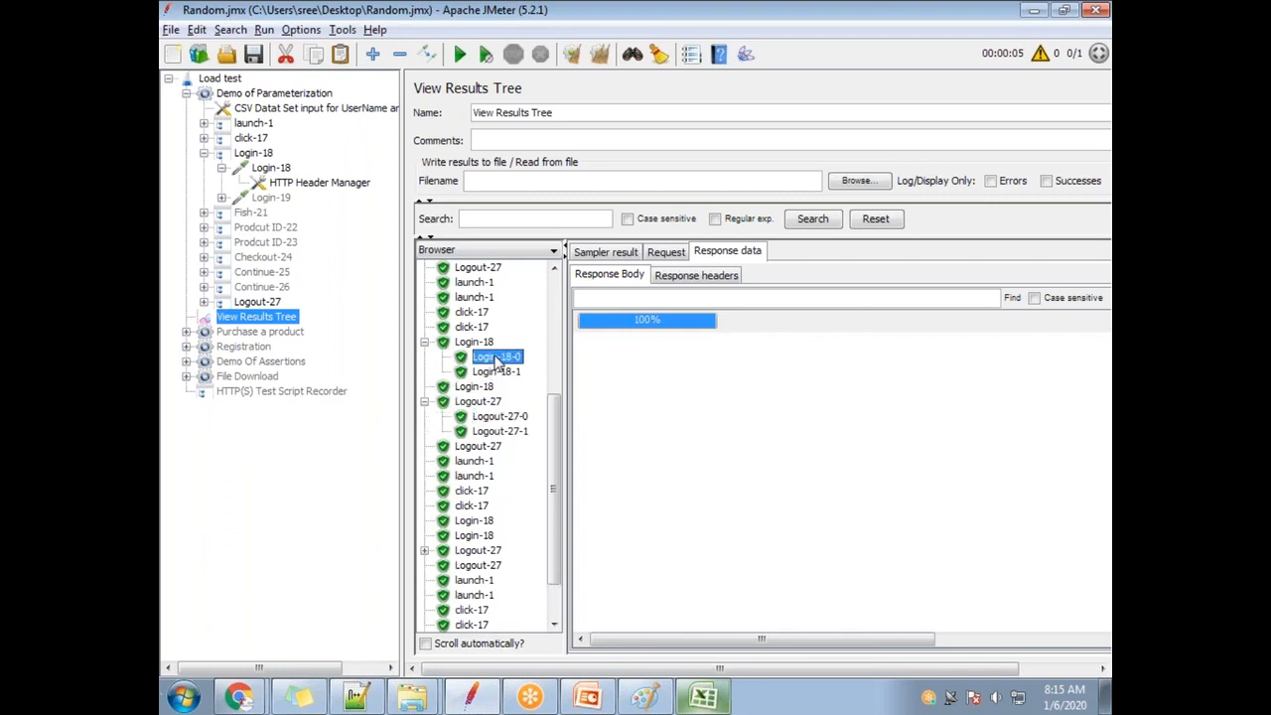
left_click(491, 374)
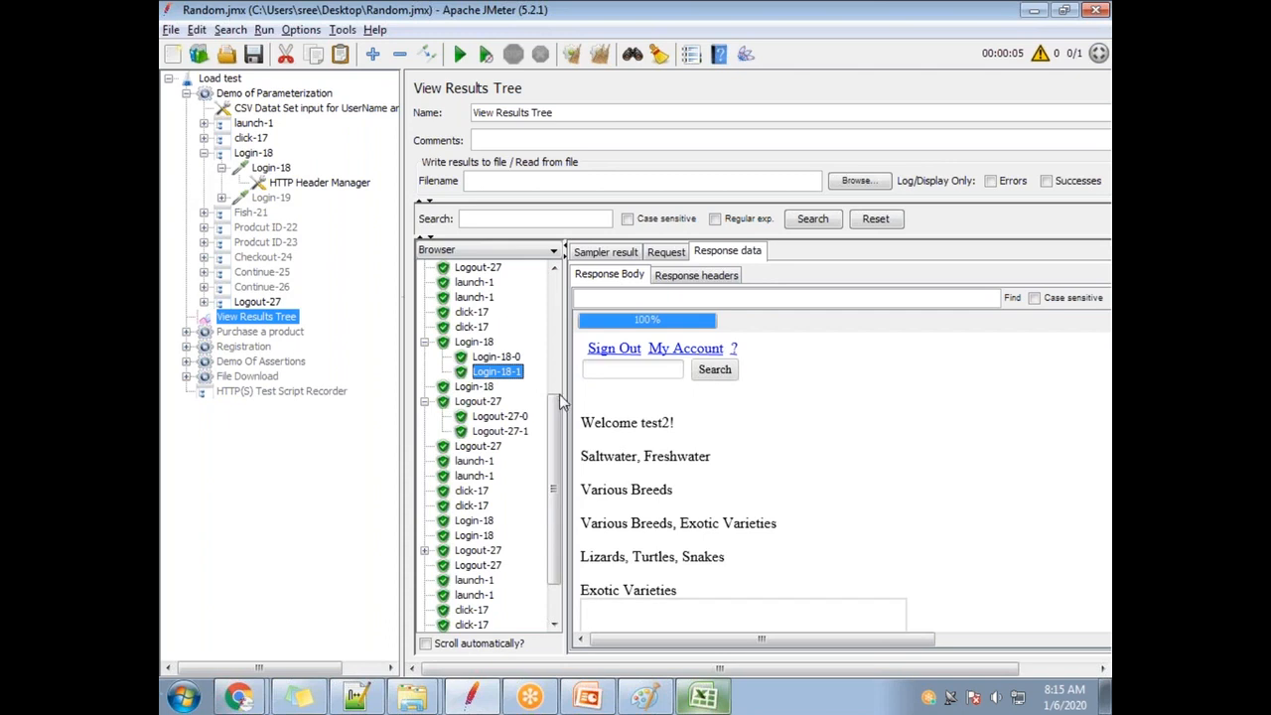
left_click(273, 198)
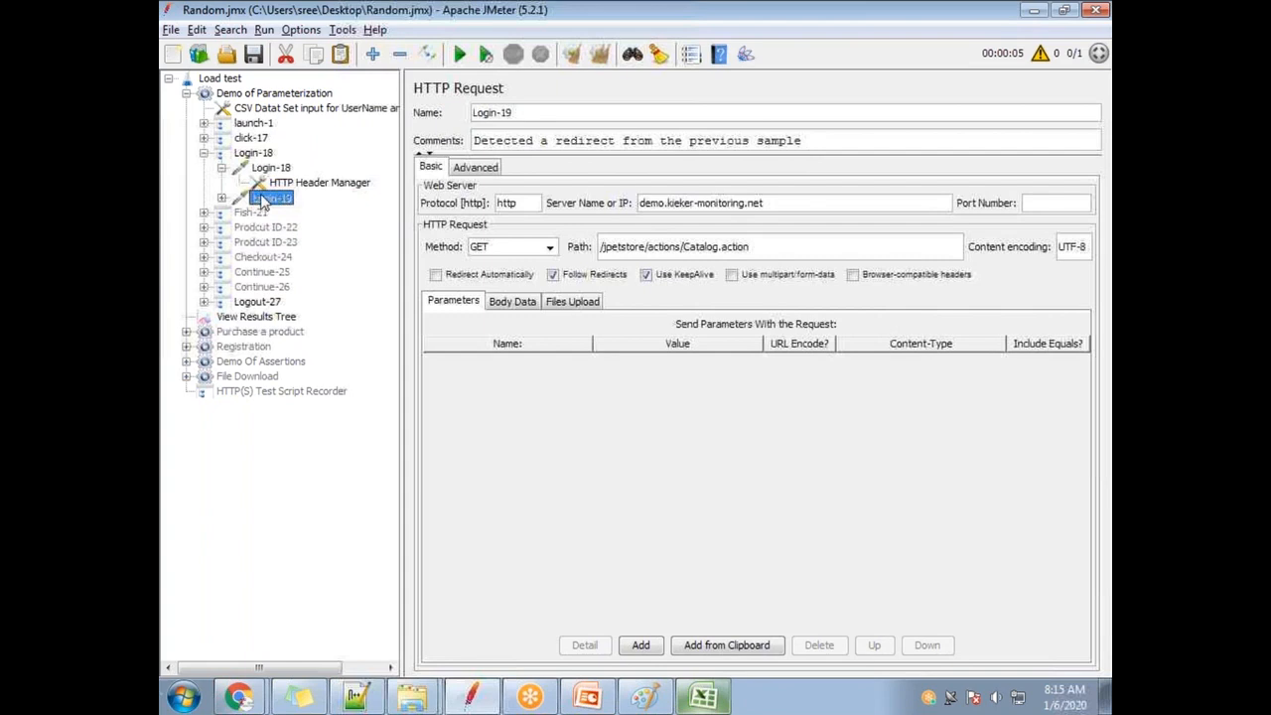
Add a Response Assertion under the Login-19 request.
left_click(221, 198)
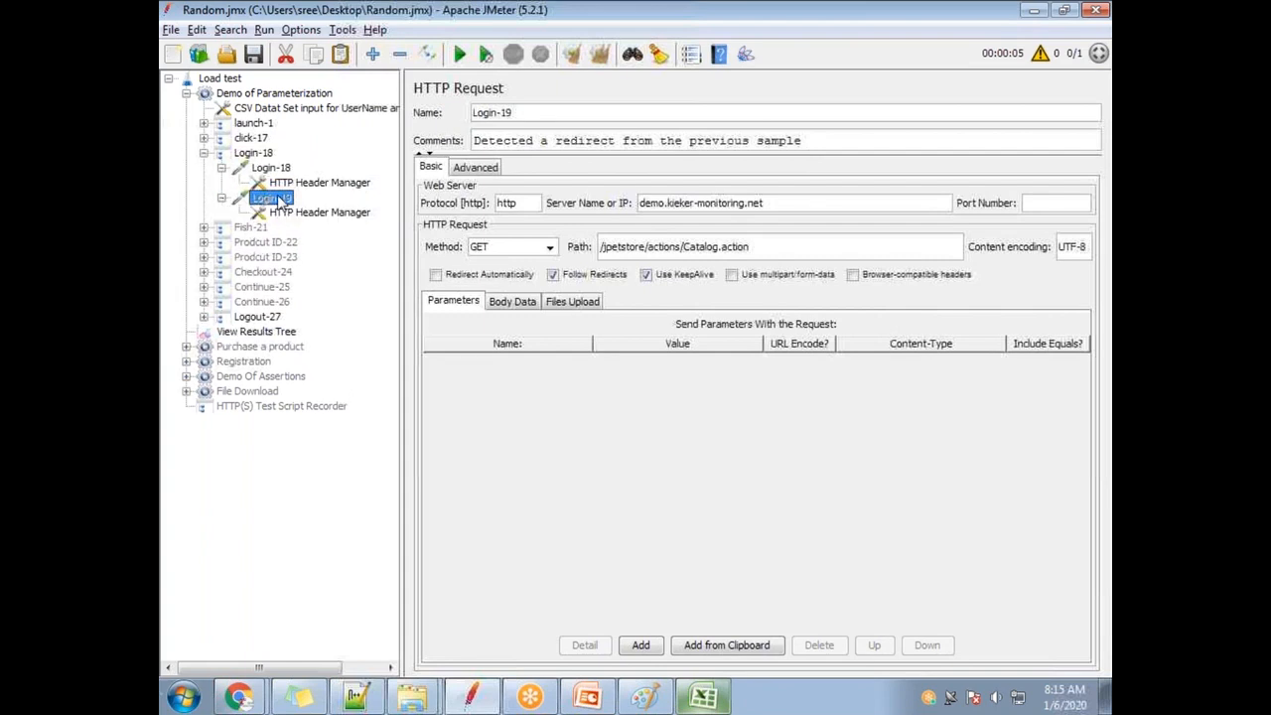
right_click(281, 202)
mouse_move(328, 208)
mouse_move(553, 209)
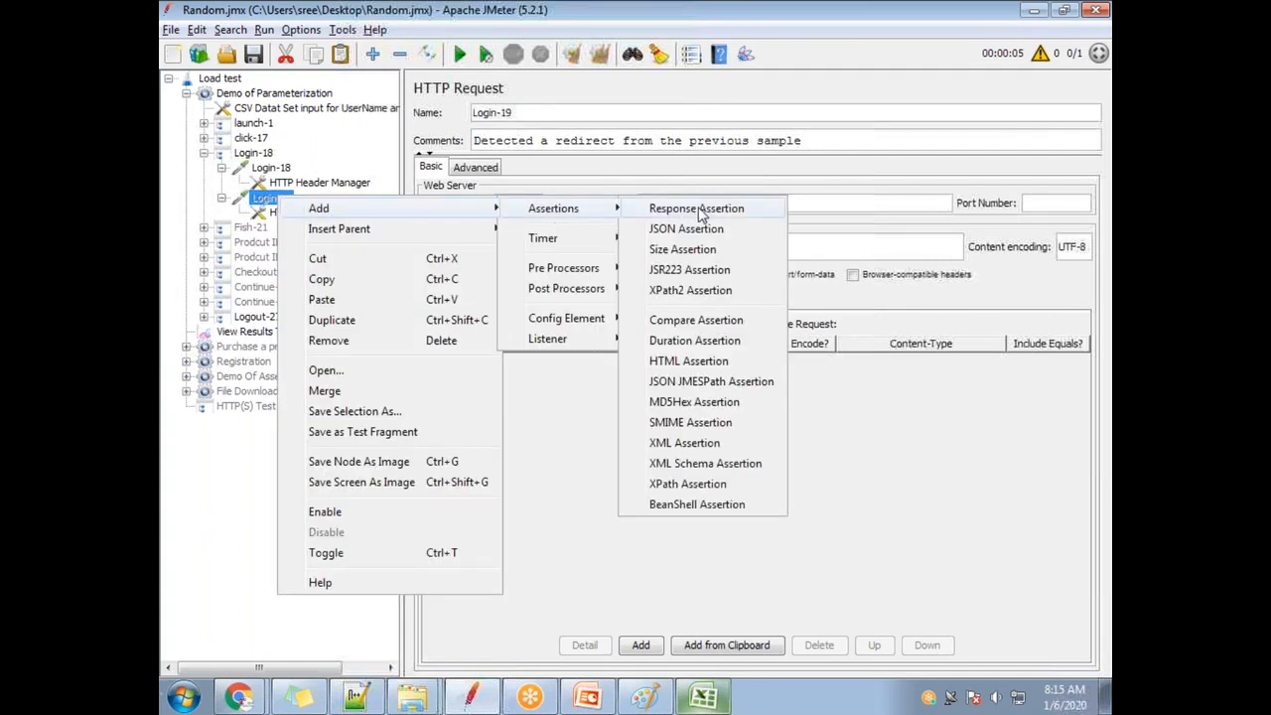
left_click(696, 210)
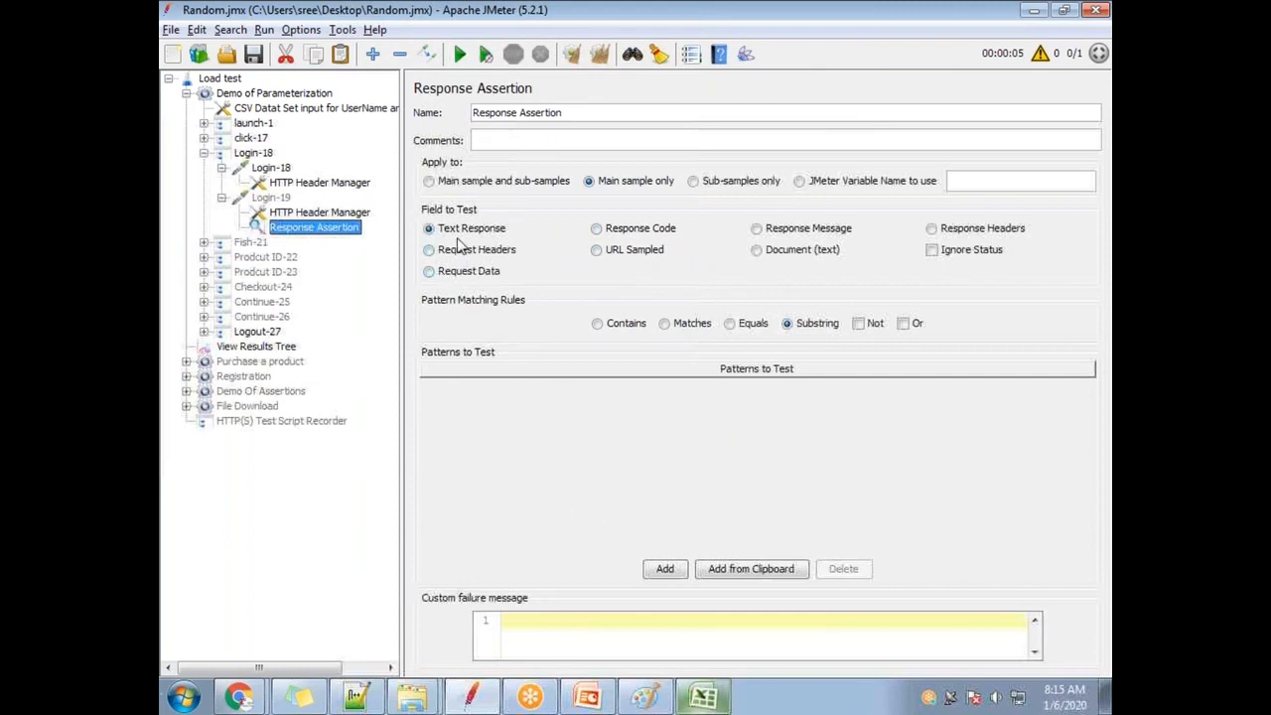
Add a pattern row holding ABC and select its text for editing.
left_click(664, 568)
left_click(484, 397)
left_click(484, 397)
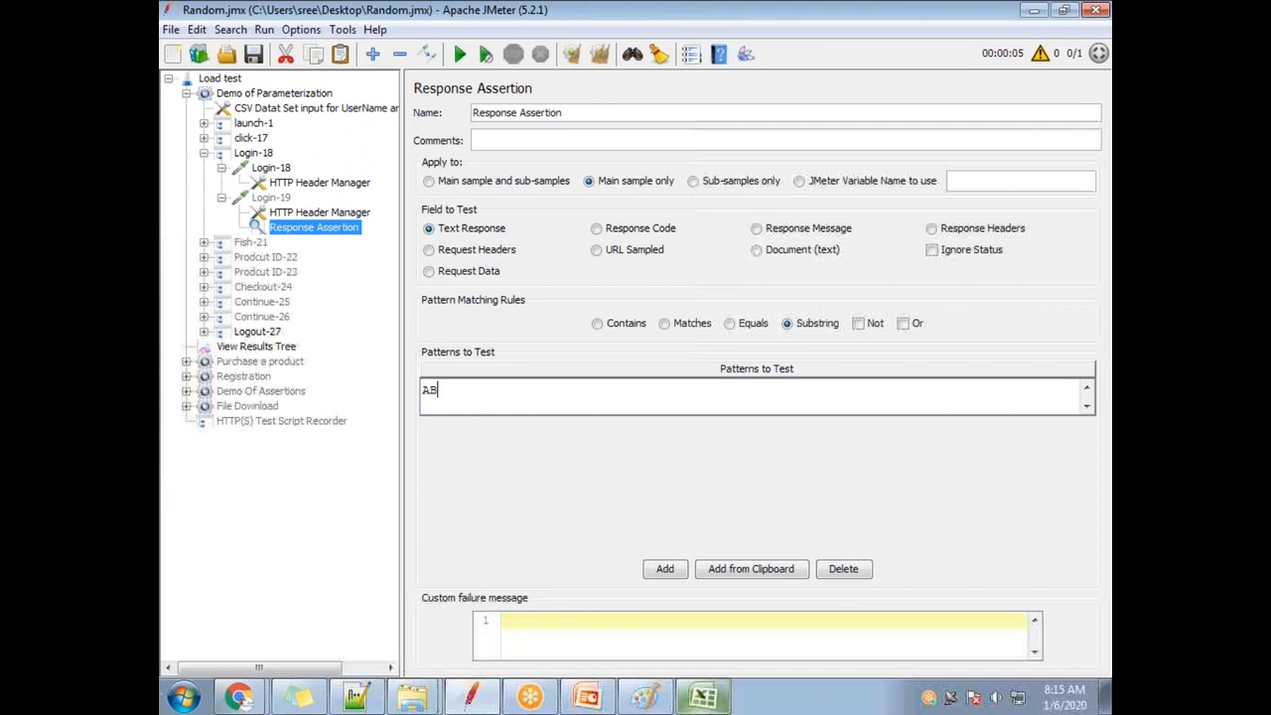
left_click(264, 256)
left_click(314, 227)
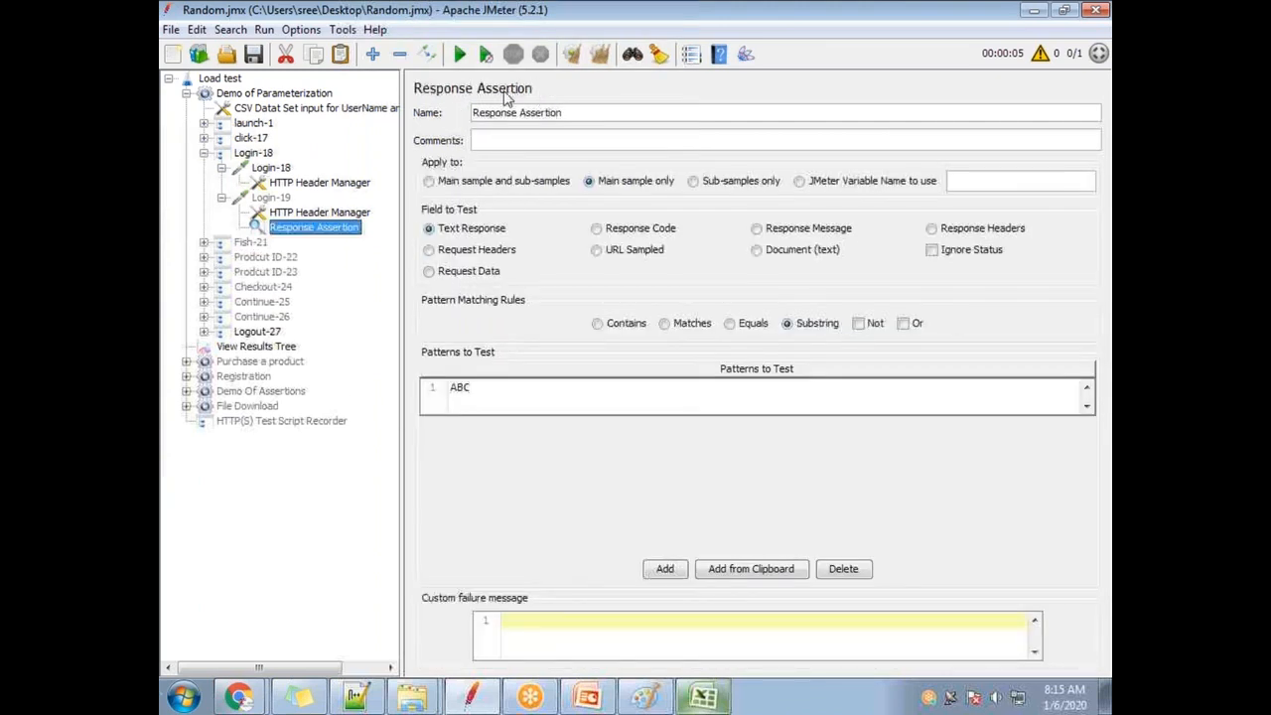
left_click(494, 397)
left_click(493, 389)
left_click_drag(487, 391, 438, 390)
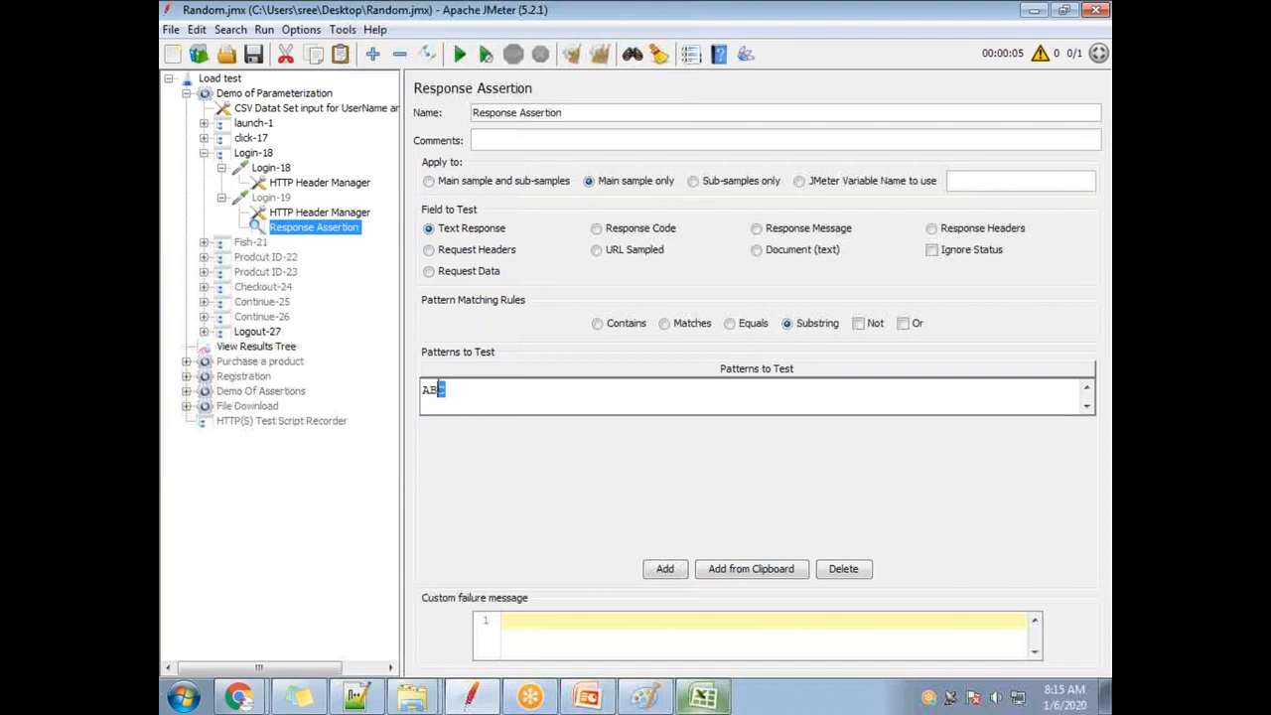
left_click(460, 390)
left_click_drag(472, 390, 413, 389)
left_click(440, 402)
left_click_drag(454, 398, 407, 387)
Replace the sample pattern text with 'test' after checking Login-18's parameters.
left_click(271, 169)
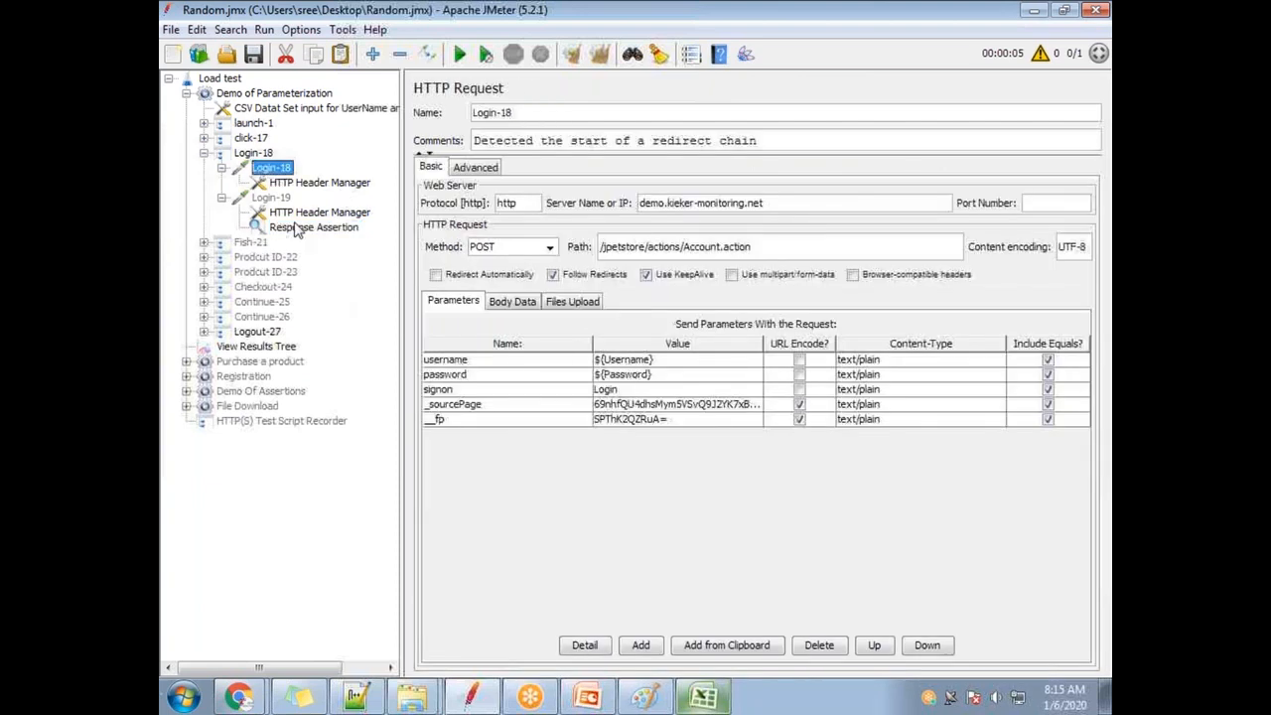
left_click(296, 226)
double_click(485, 391)
left_click_drag(423, 389, 460, 396)
type("test")
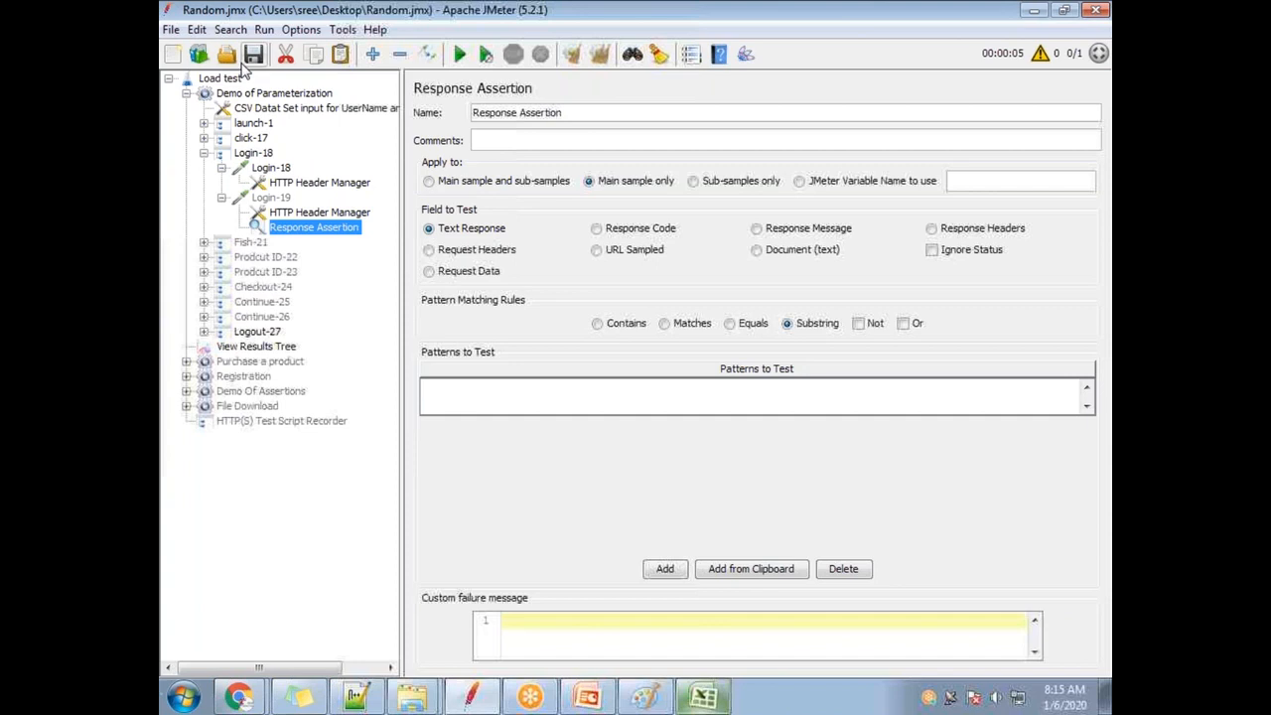
left_click(288, 108)
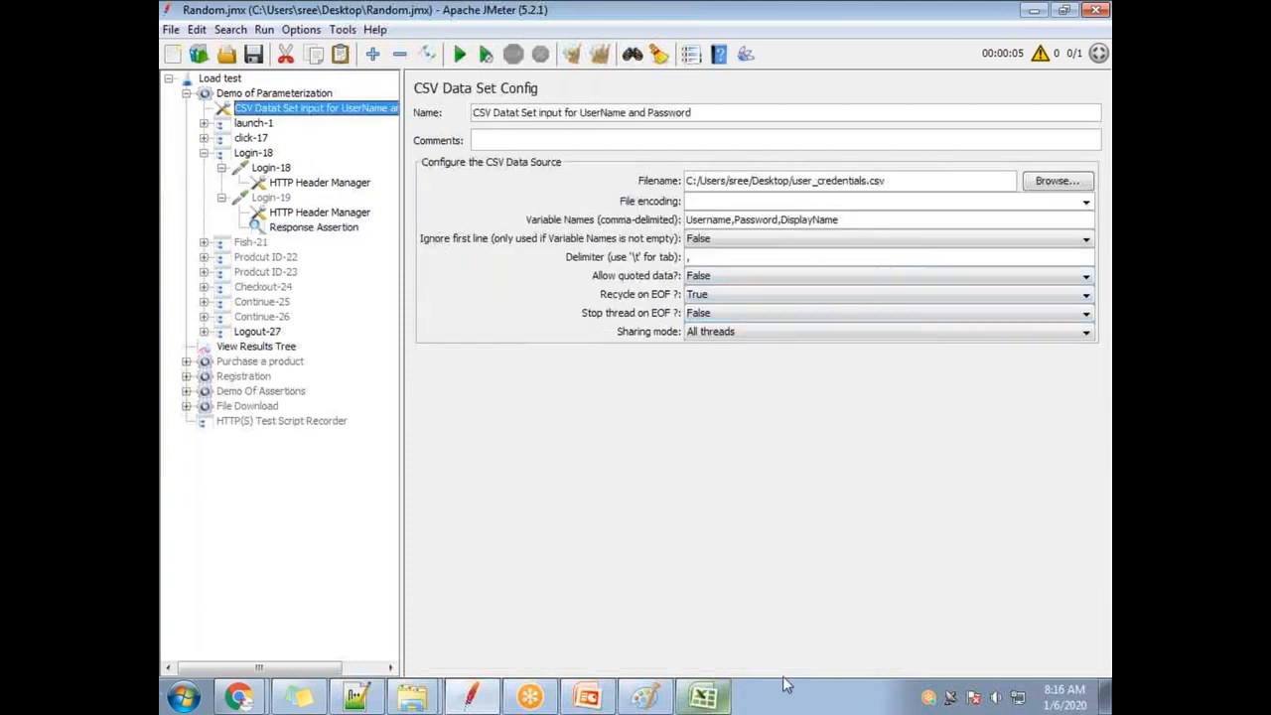
Paste the CSV variable DisplayName into the pattern and wrap it as ${DisplayName}.
left_click_drag(847, 219, 780, 221)
key("ctrl+c")
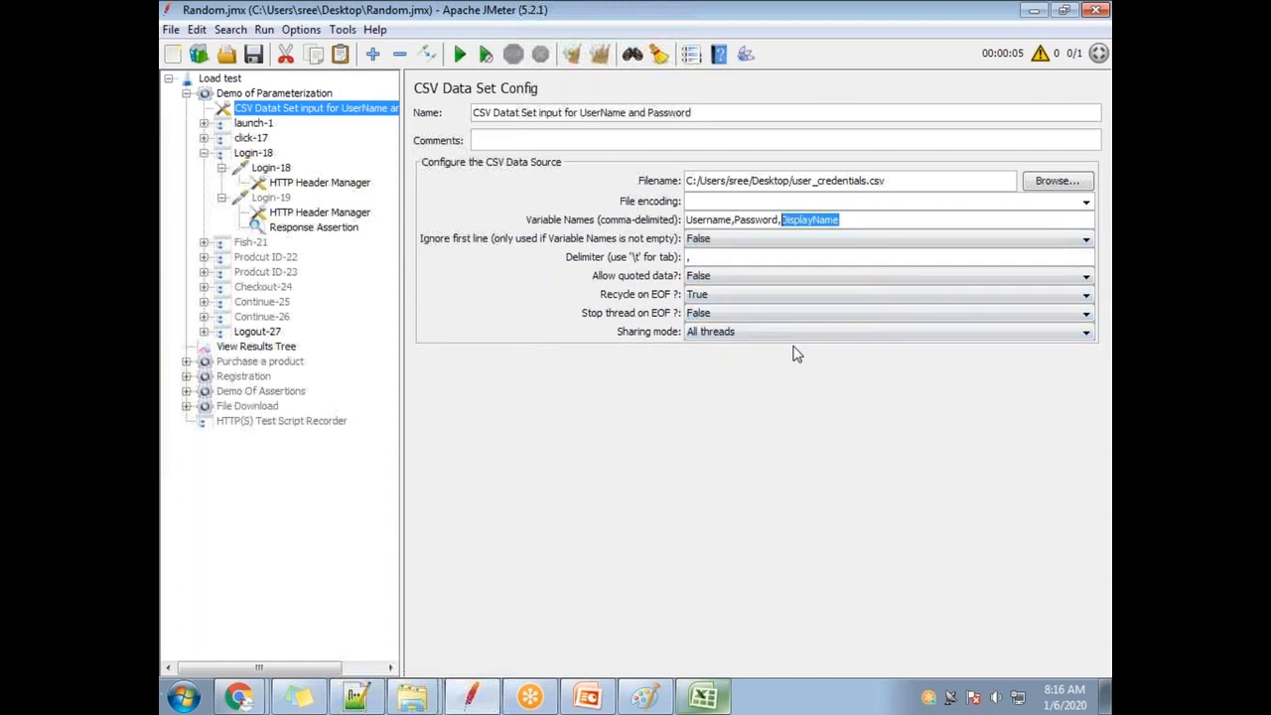
left_click(313, 228)
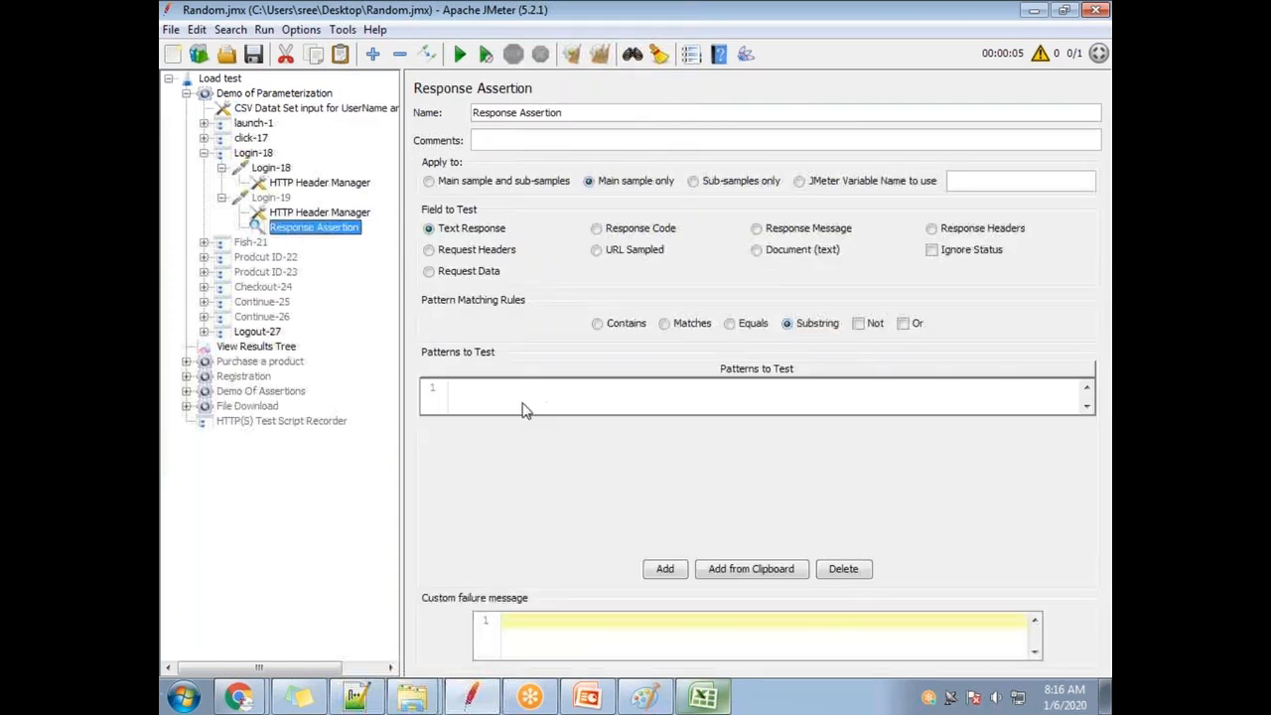
key("ctrl+v")
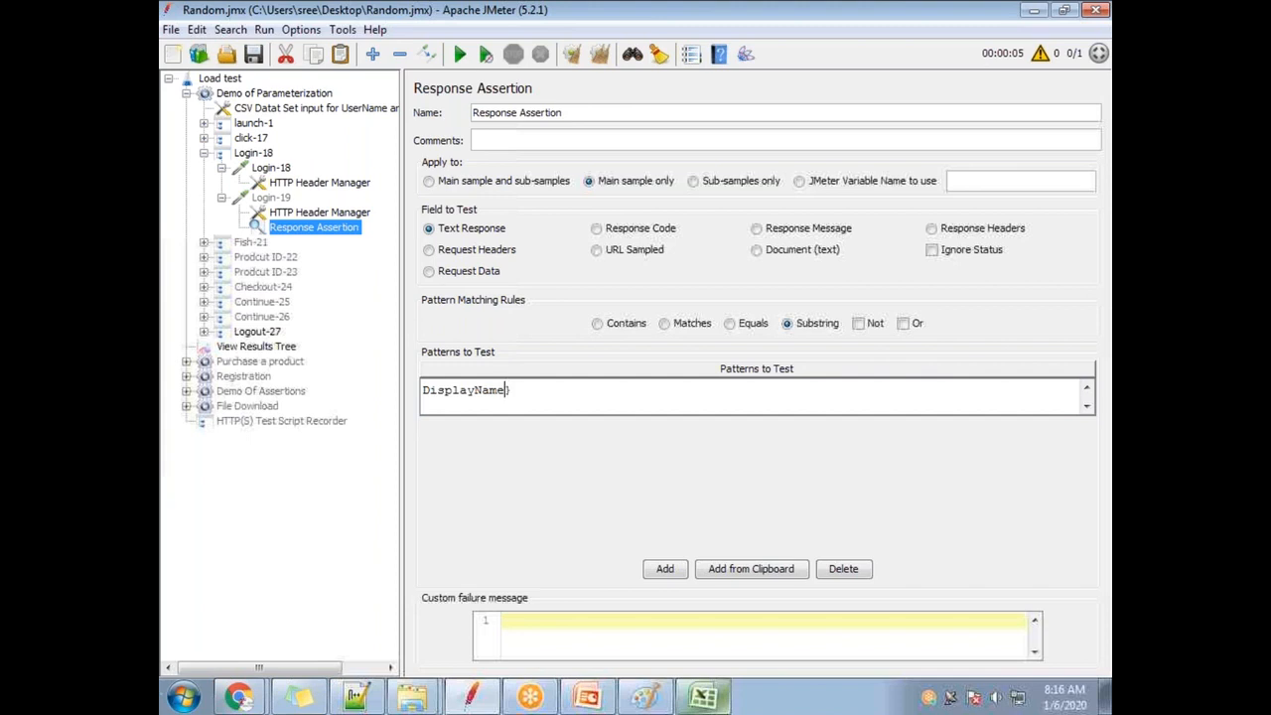
type("}")
key("Home")
type("{")
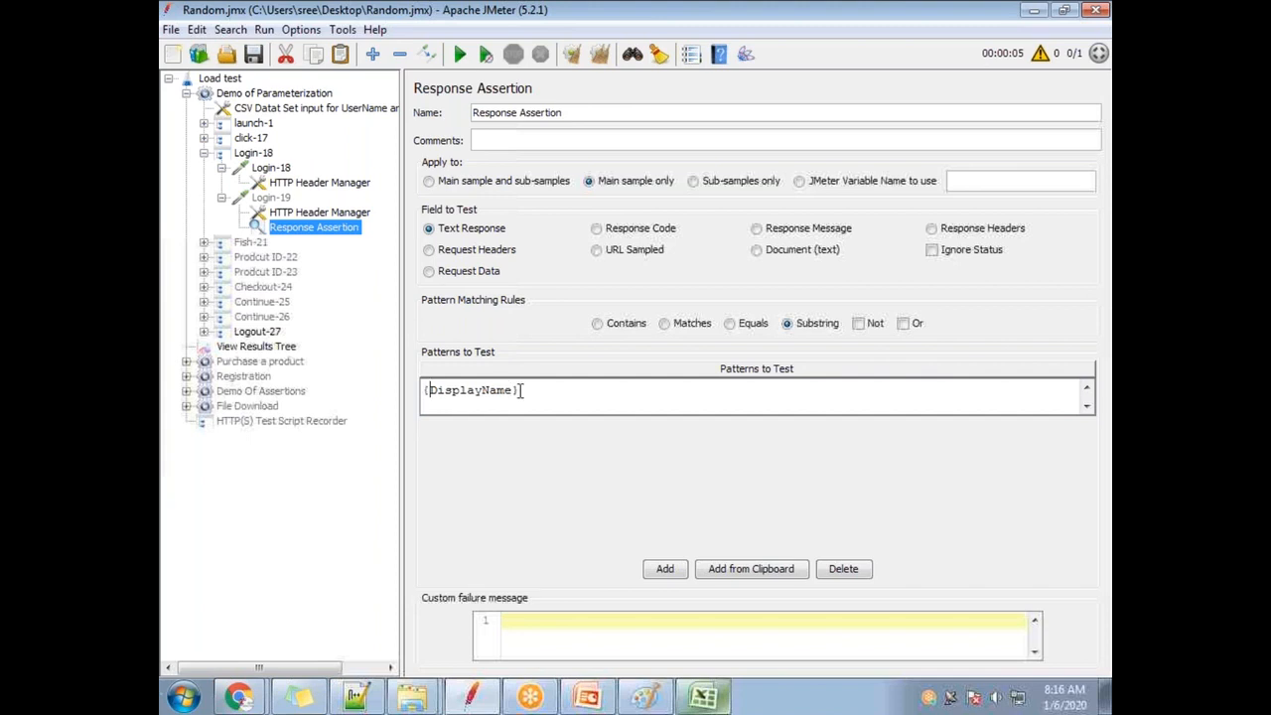
type("$")
Review the Login-18 and Login-19 headers and parameters, returning to the ${DisplayName} assertion.
left_click(290, 185)
left_click(298, 212)
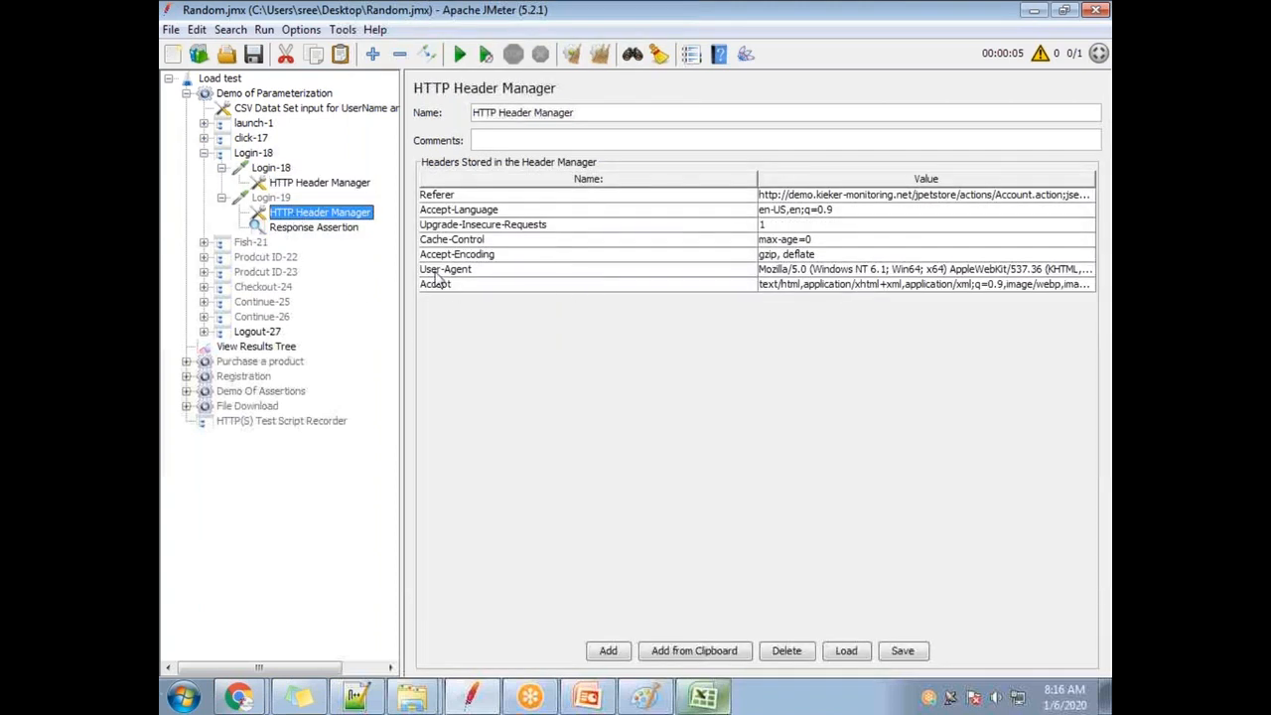
left_click(304, 227)
left_click(270, 198)
left_click(272, 167)
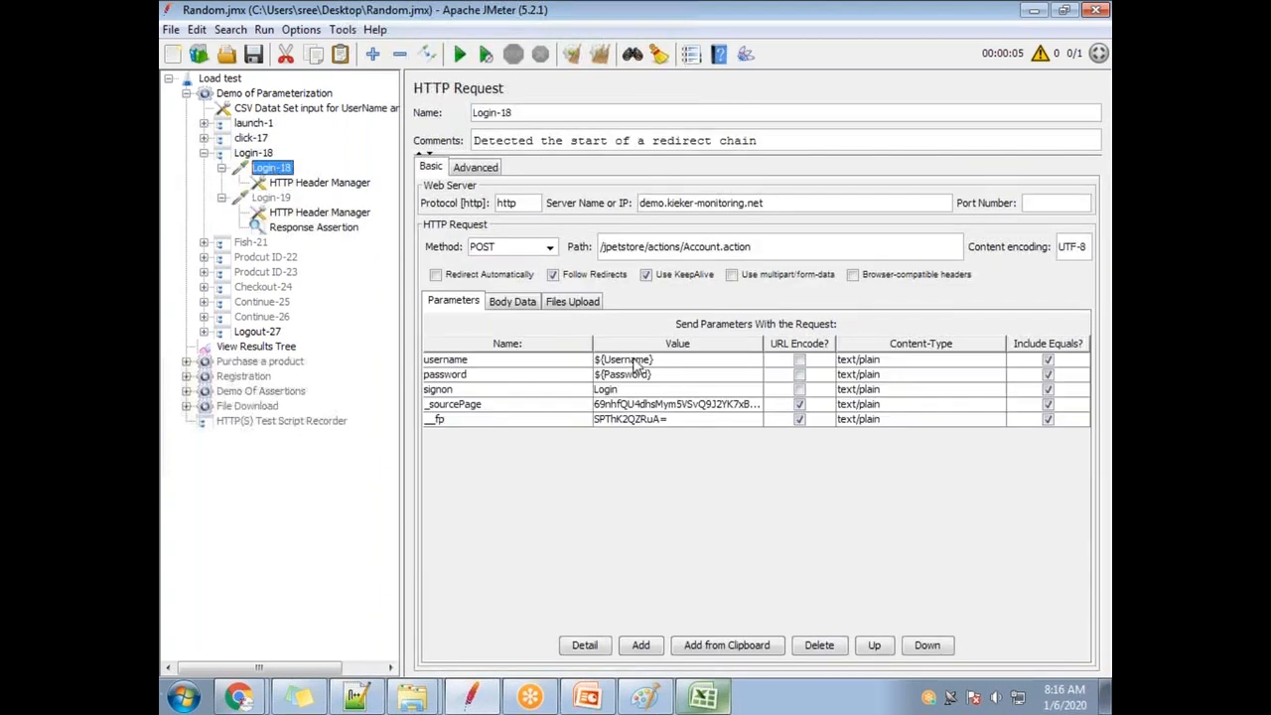
left_click(313, 228)
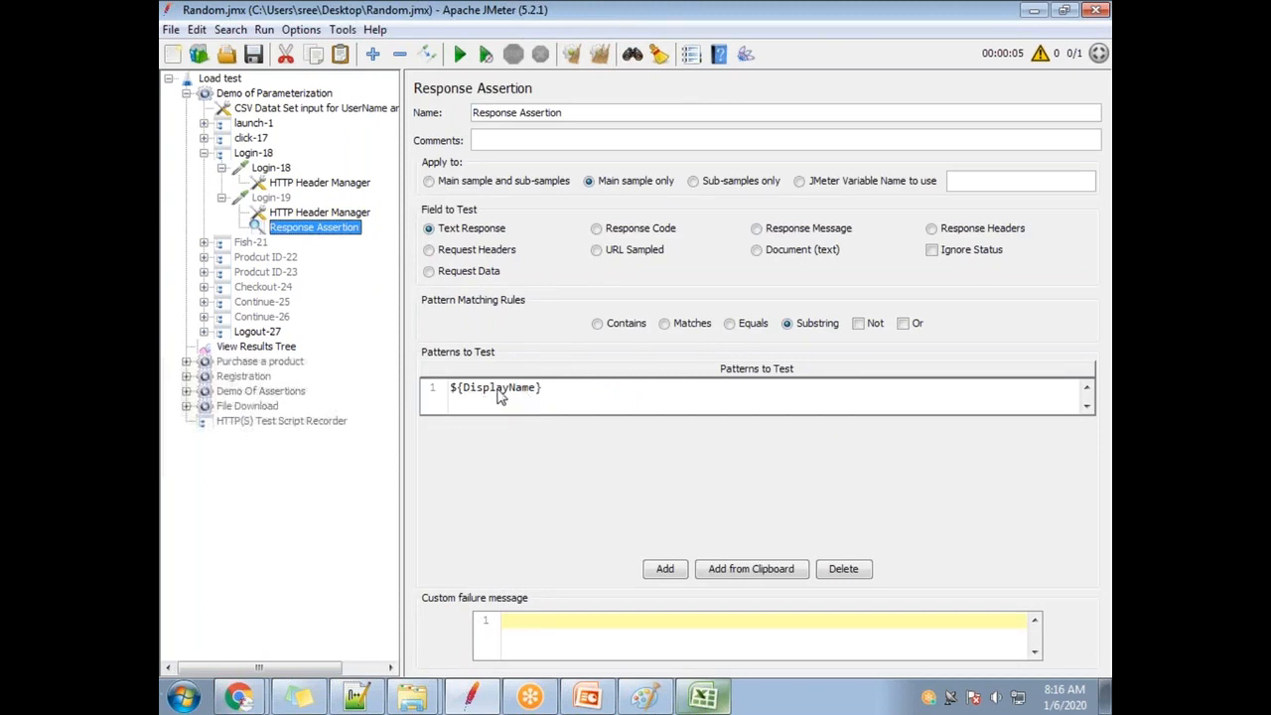
Check header cells A1 to C1 in user_credentials, with ABC in C1.
left_click(703, 697)
left_click(219, 187)
left_click(269, 185)
left_click(318, 184)
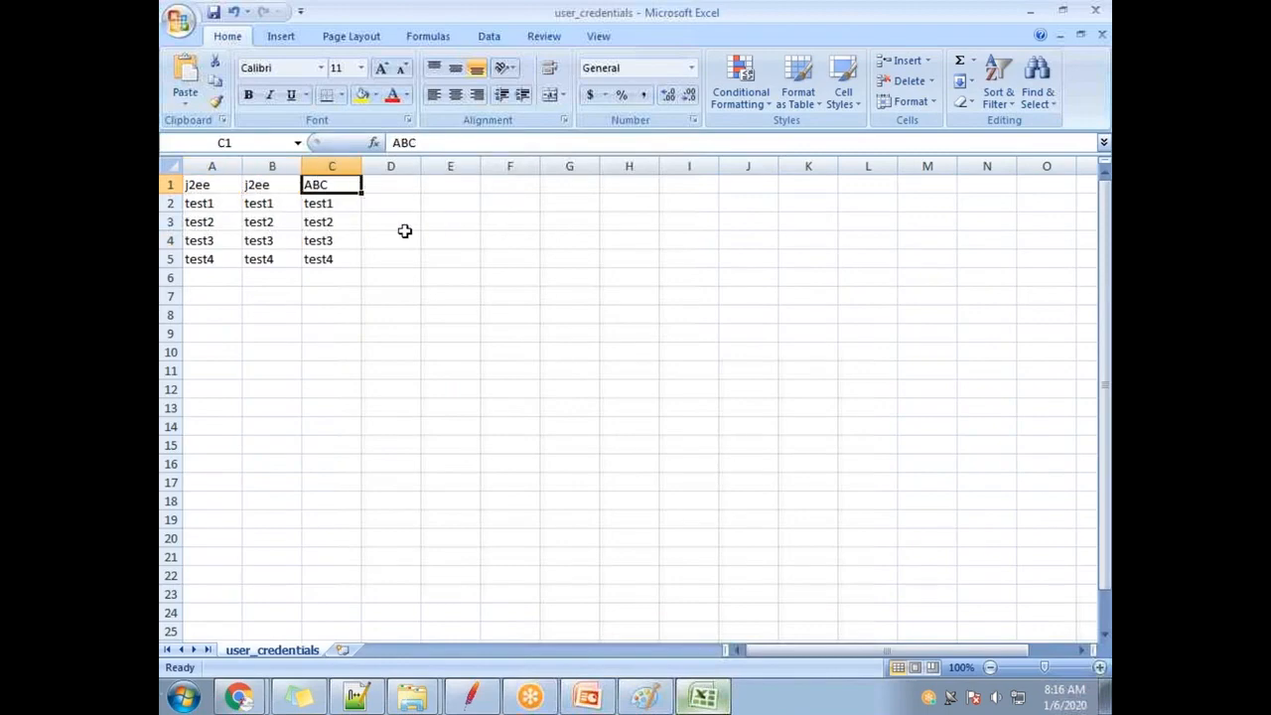
key("alt+Tab")
key("alt+Tab")
key("alt+Tab")
double_click(513, 387)
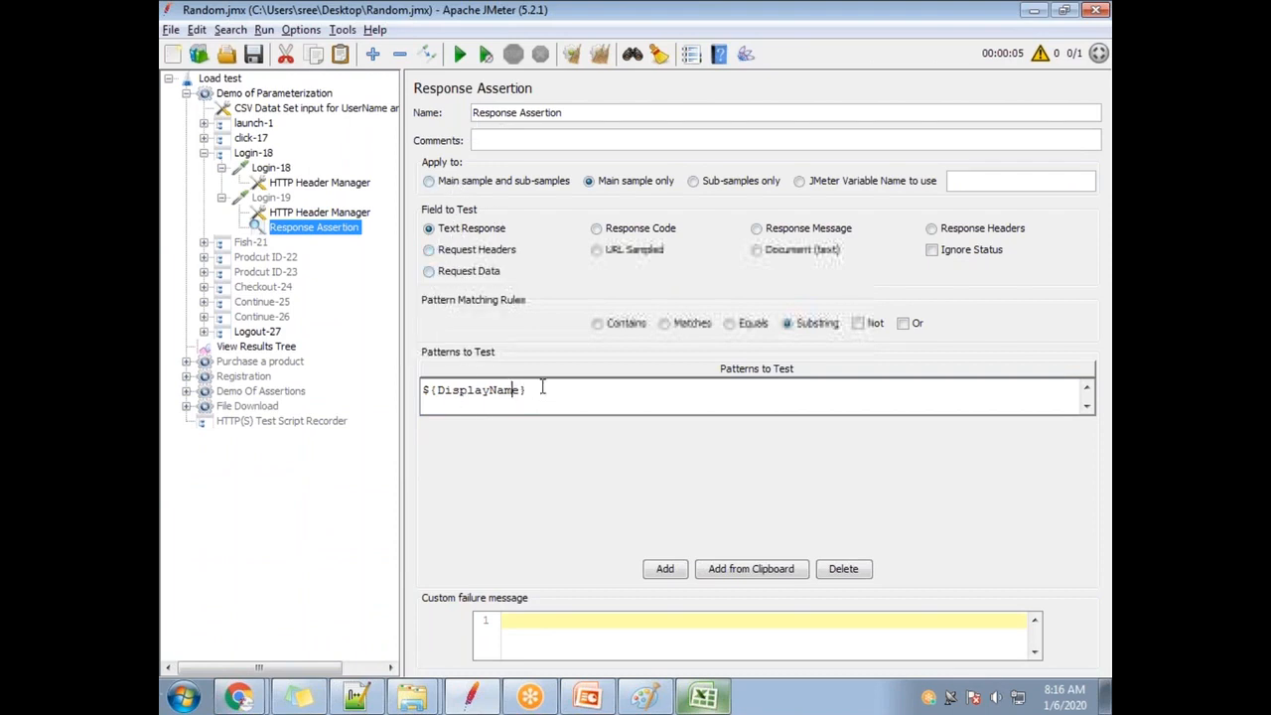
left_click_drag(543, 390, 308, 390)
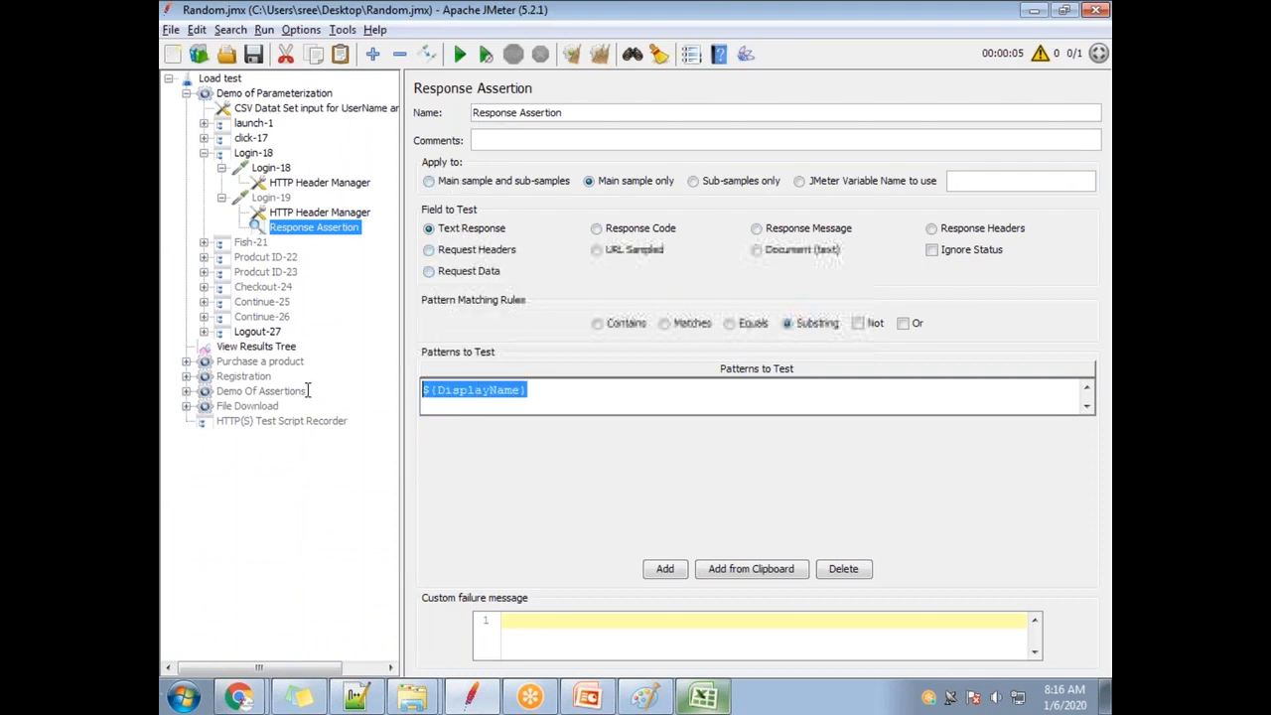
left_click(775, 27)
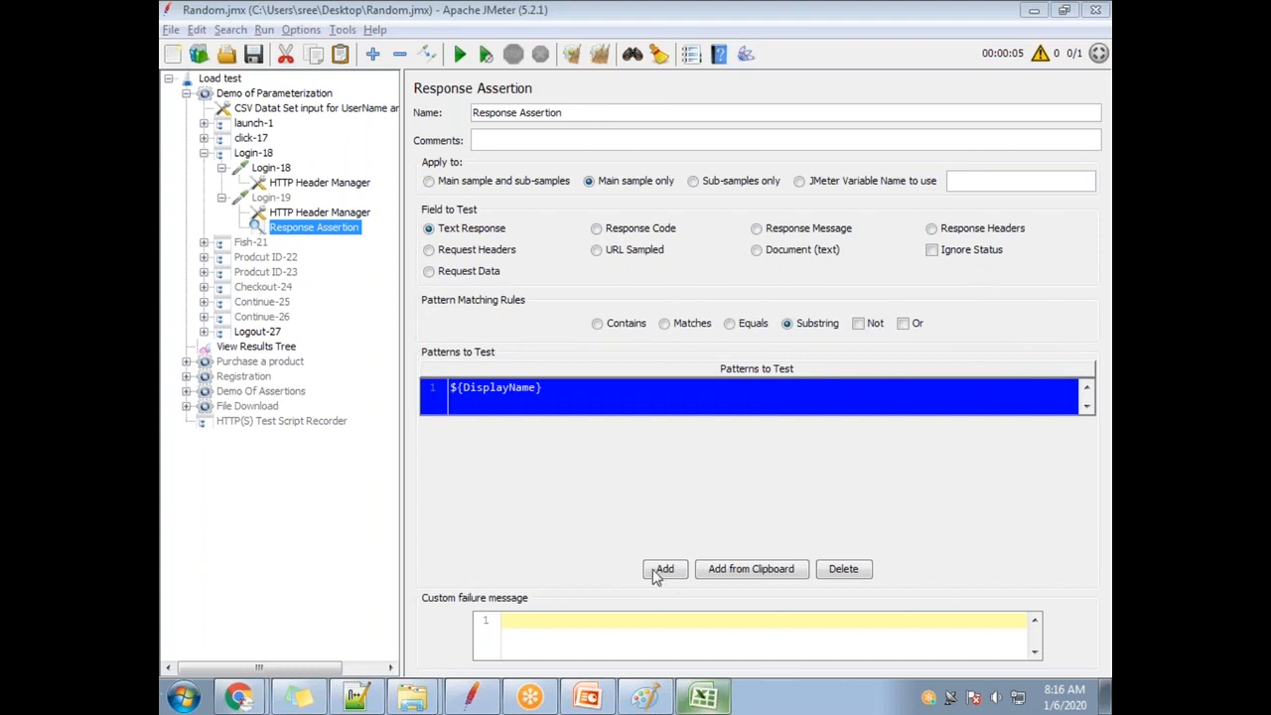
left_click(571, 411)
double_click(574, 402)
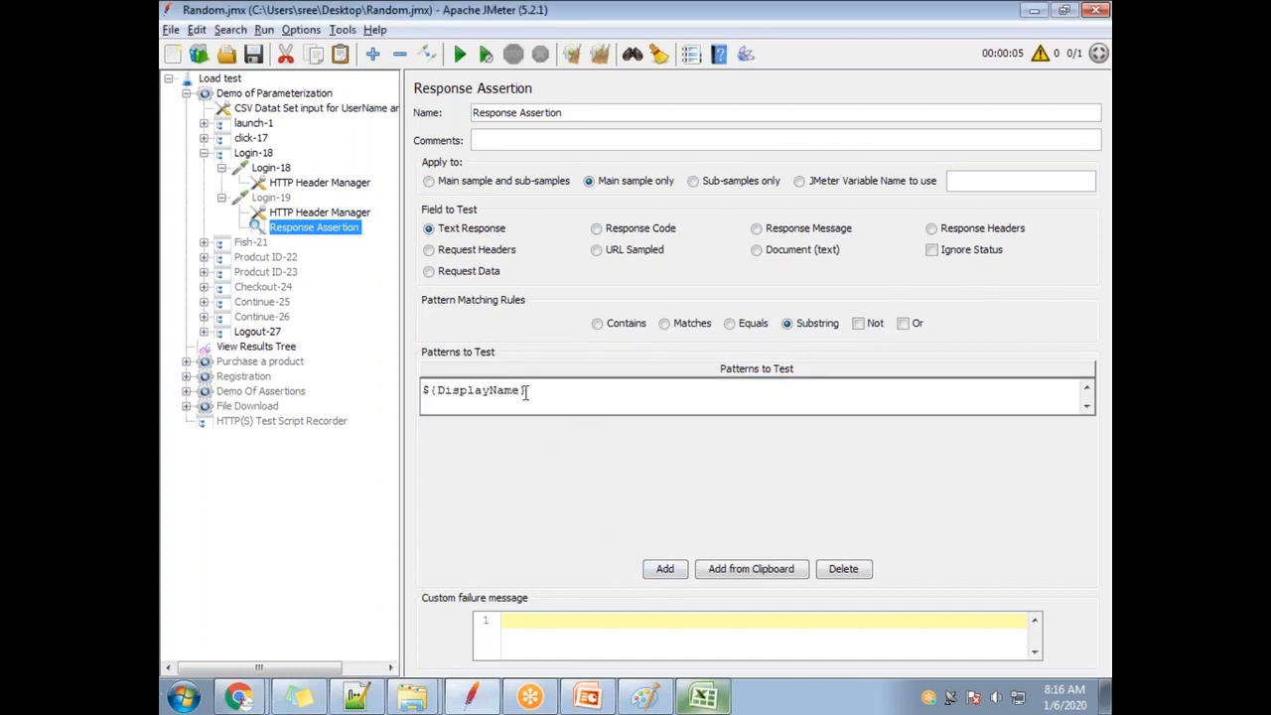
left_click_drag(526, 391, 298, 359)
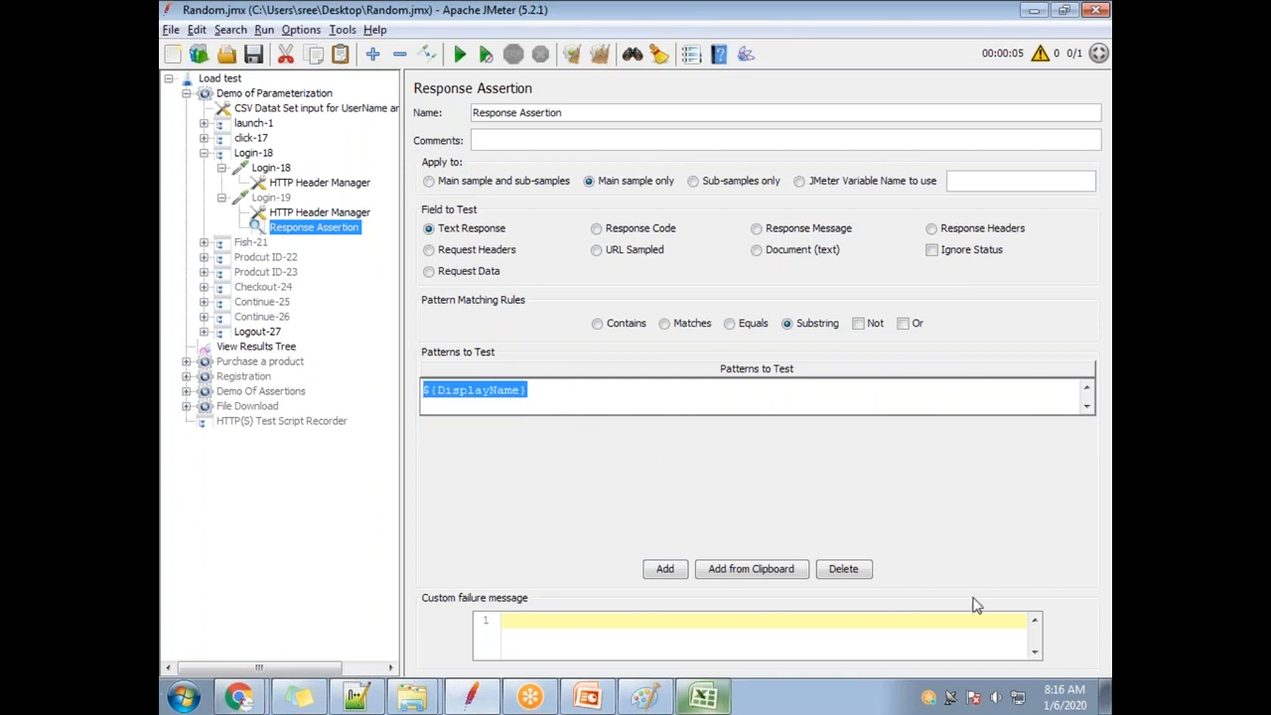
left_click(484, 401)
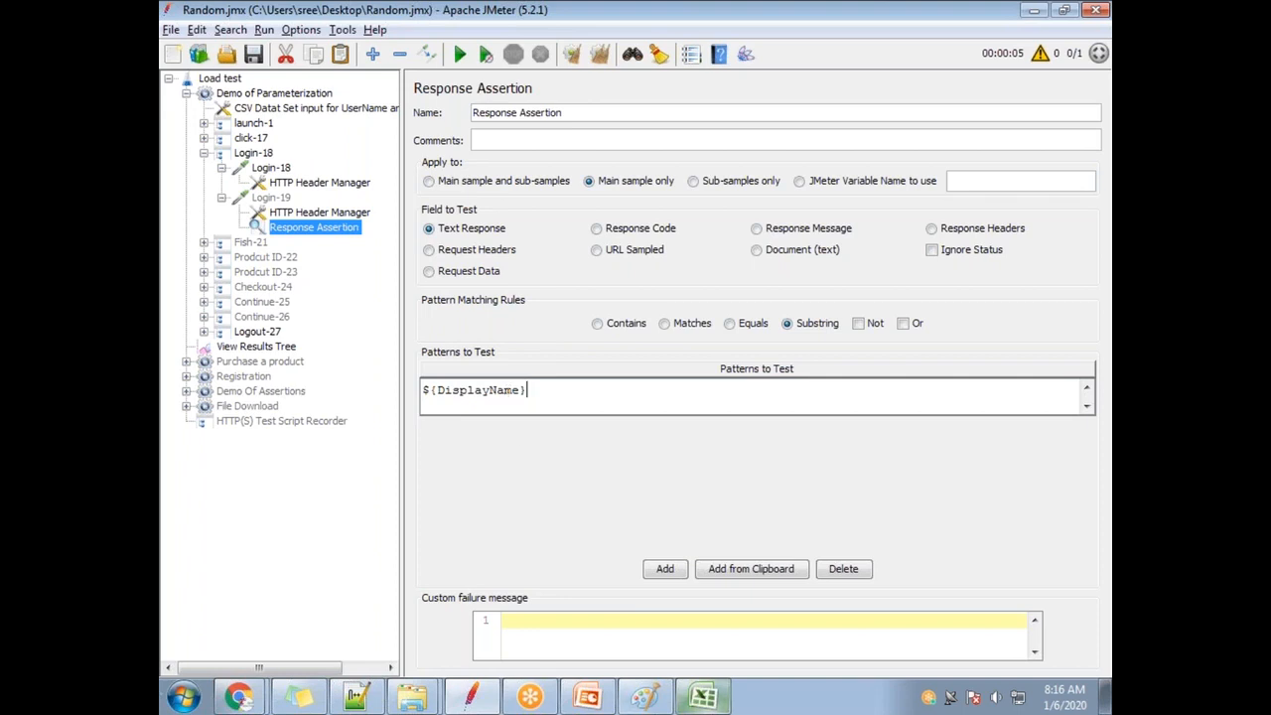
left_click(703, 696)
left_click(318, 202)
left_click(326, 218)
left_click(327, 239)
left_click(326, 259)
left_click(319, 187)
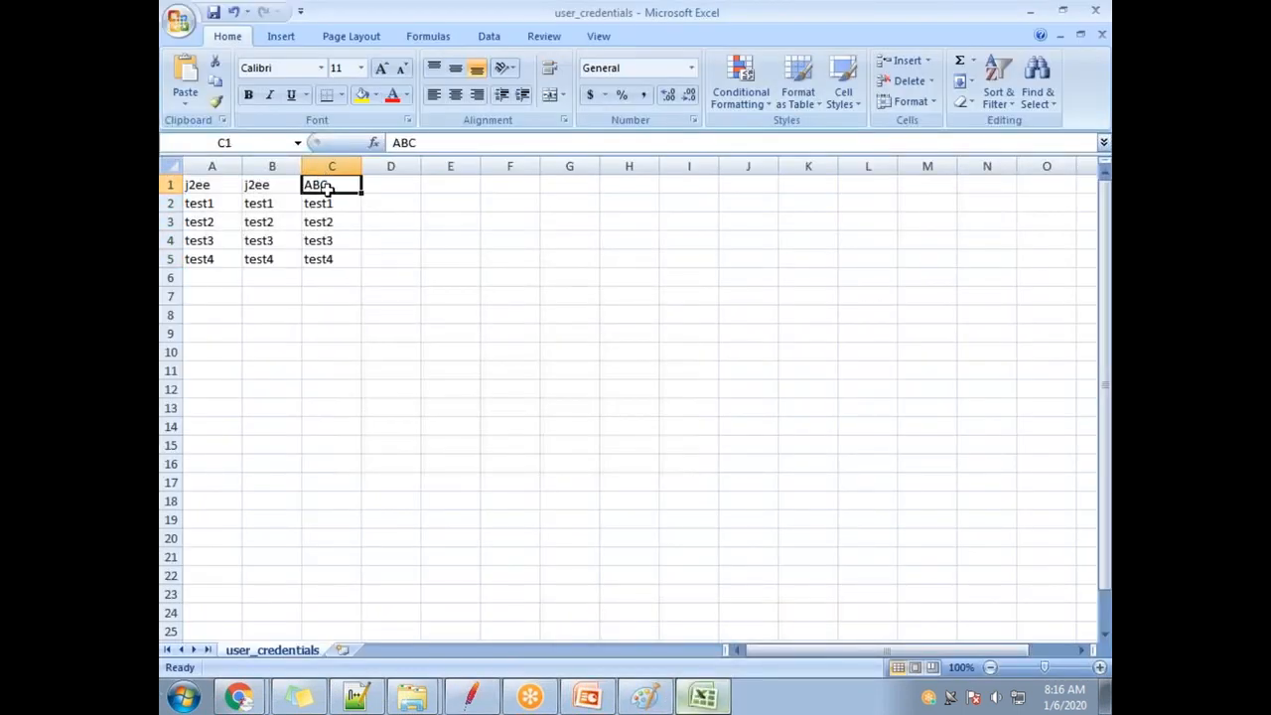
left_click(318, 205)
left_click(329, 223)
left_click(330, 242)
left_click(328, 257)
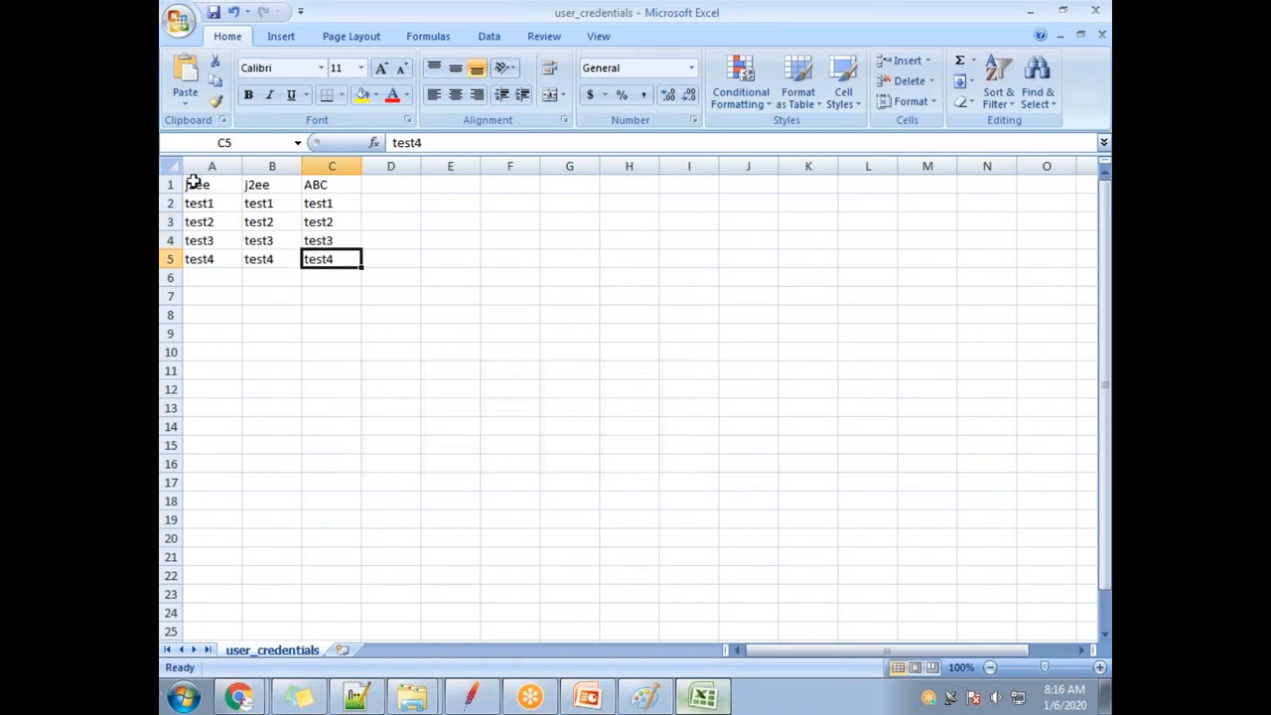
left_click(336, 187)
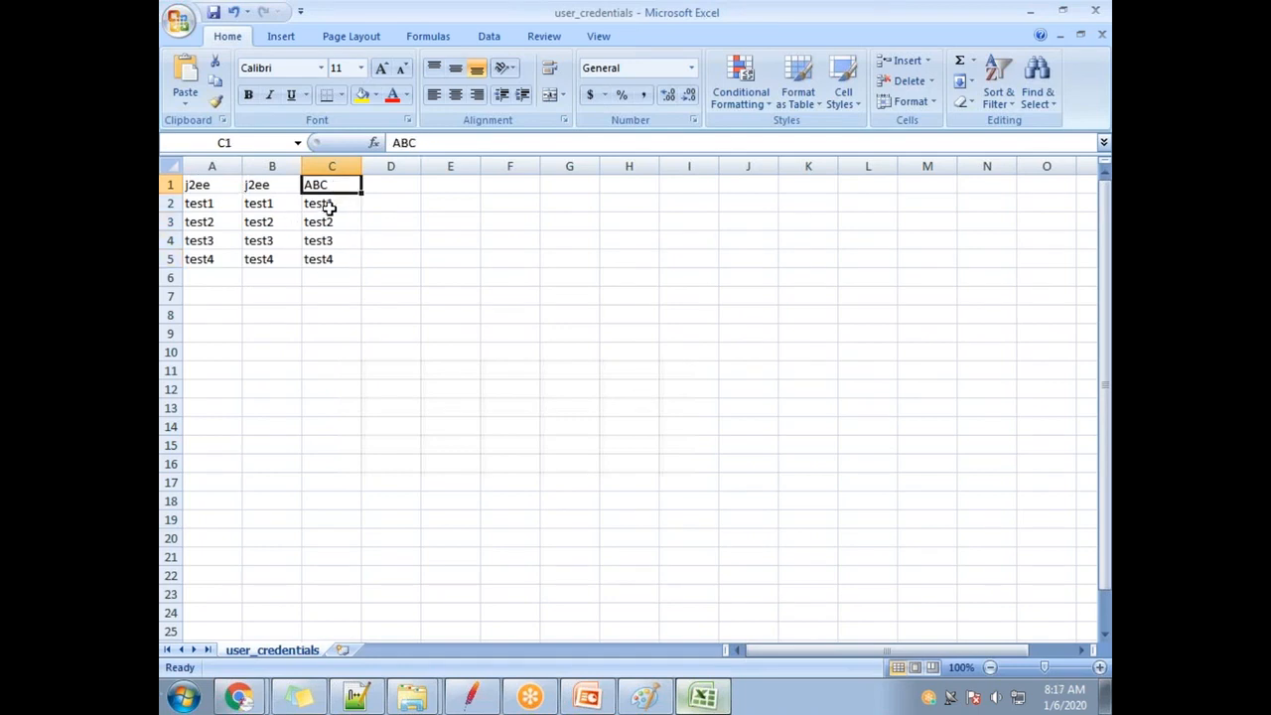
left_click(352, 202)
key("alt+Tab")
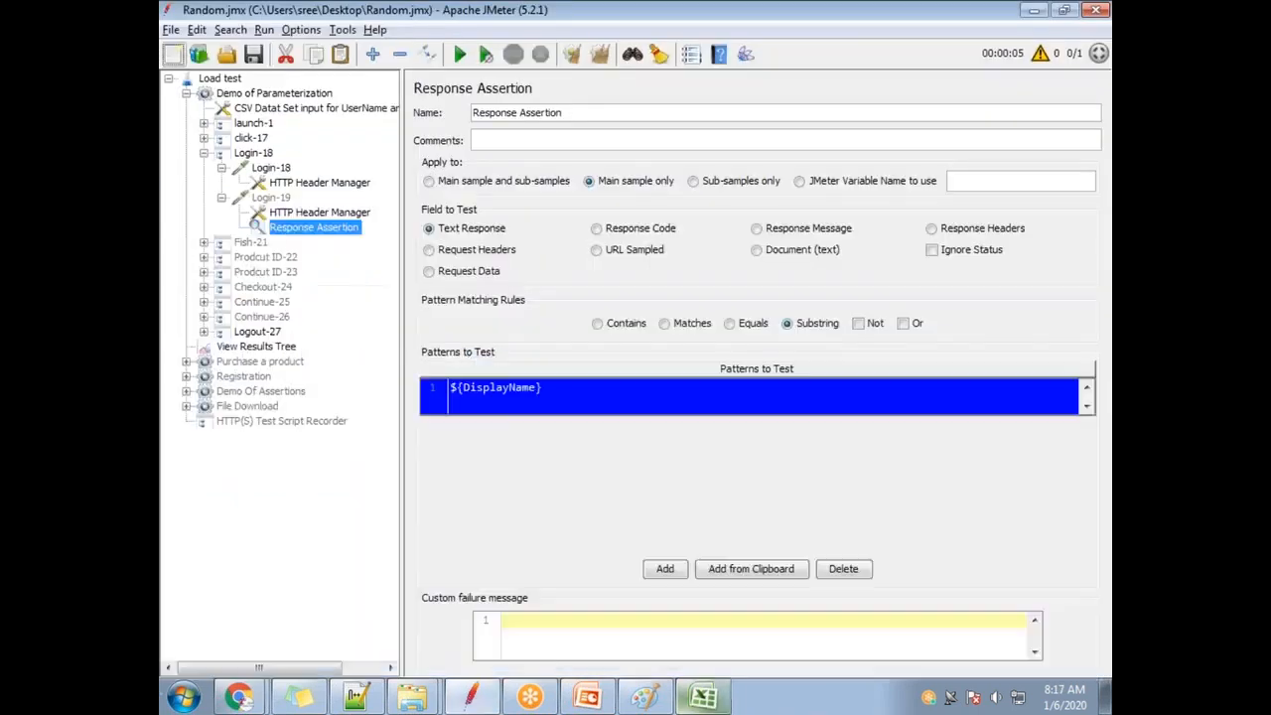
key("alt+Tab")
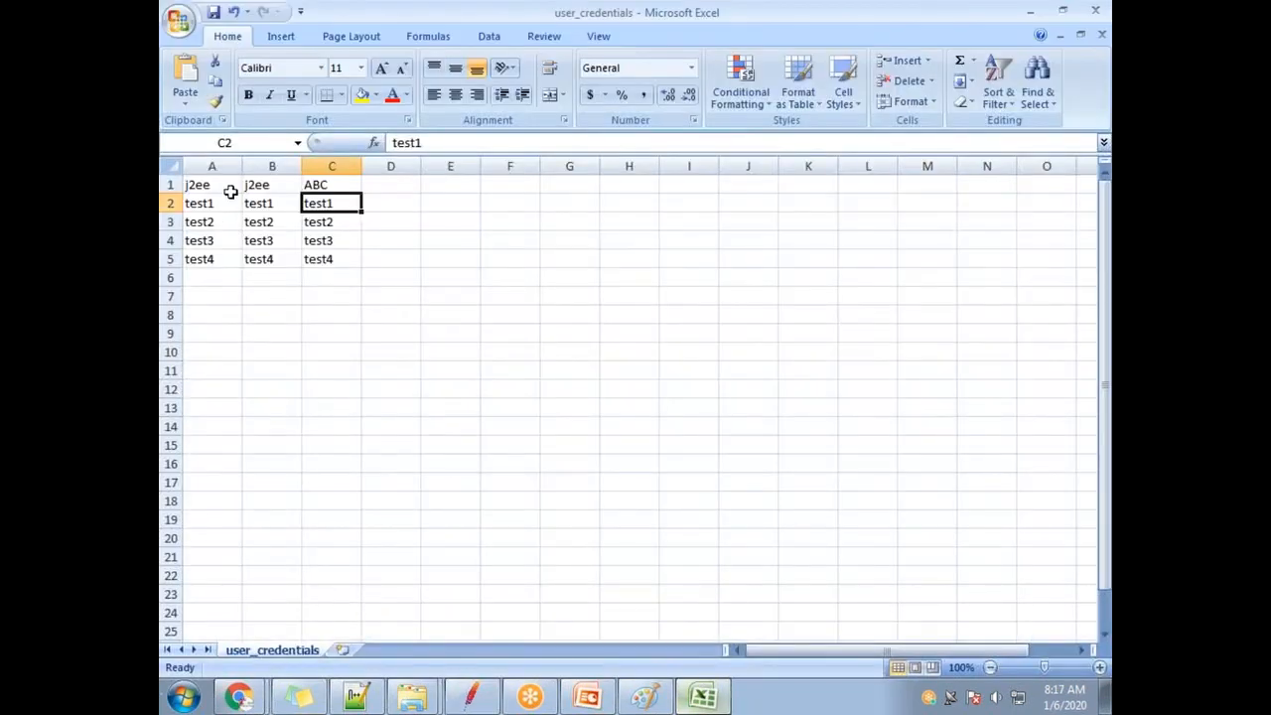
double_click(337, 185)
double_click(337, 185)
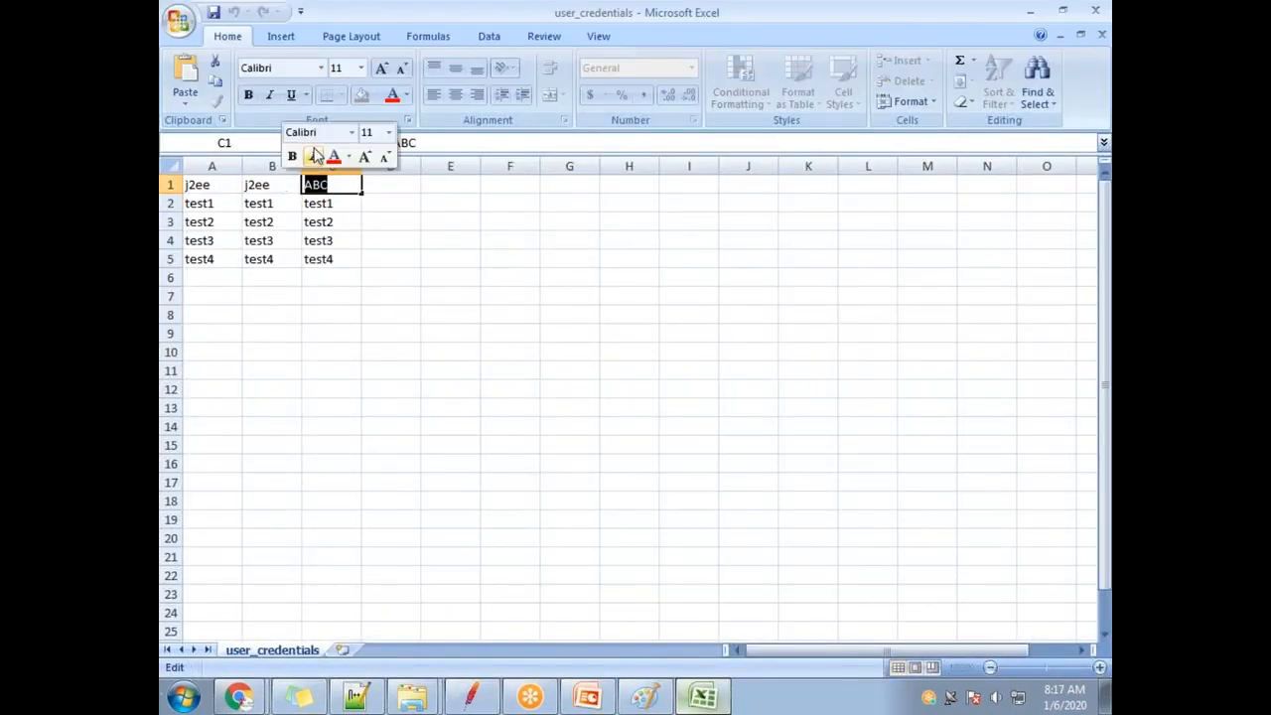
key("alt+Tab")
double_click(536, 402)
left_click_drag(550, 397, 415, 397)
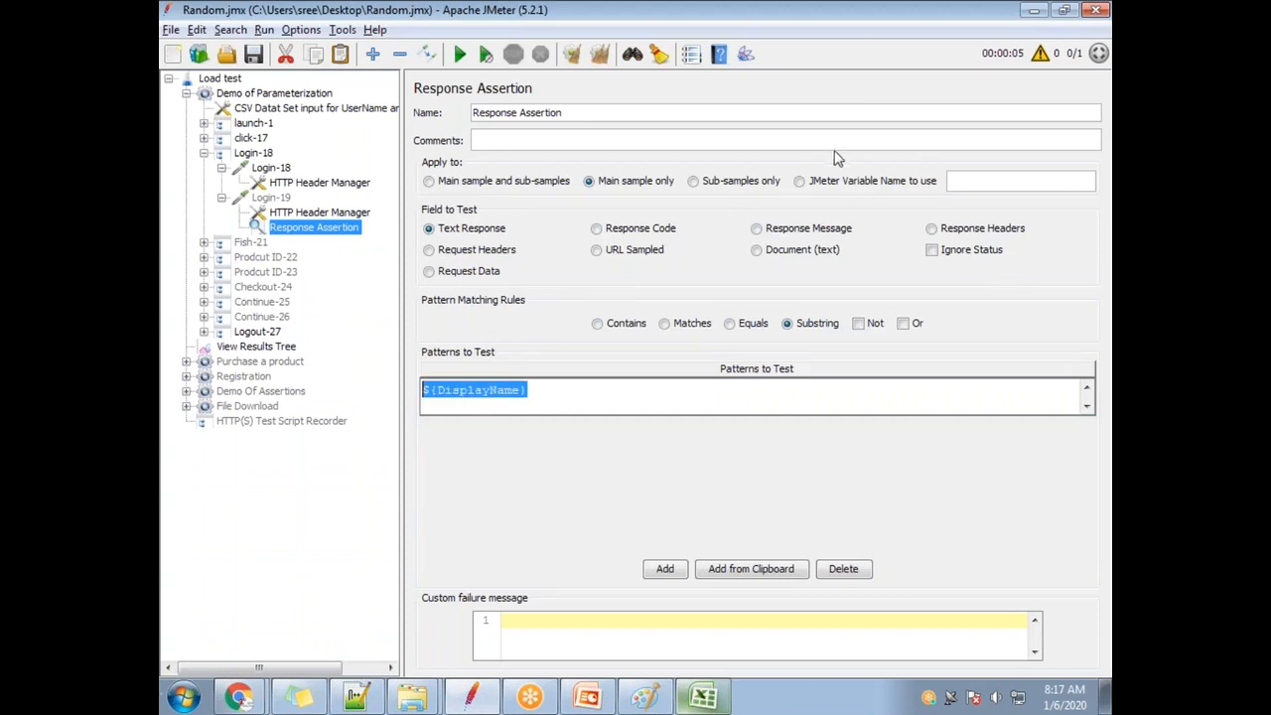
key("alt+Tab")
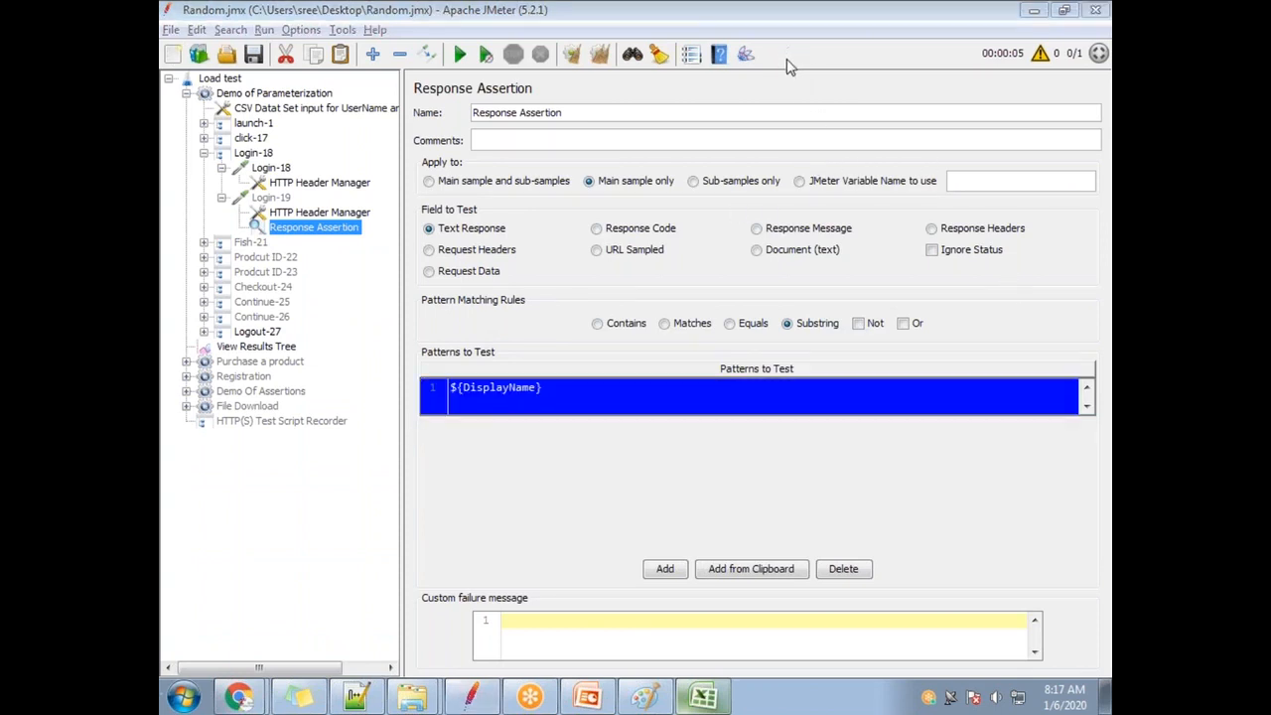
left_click(600, 53)
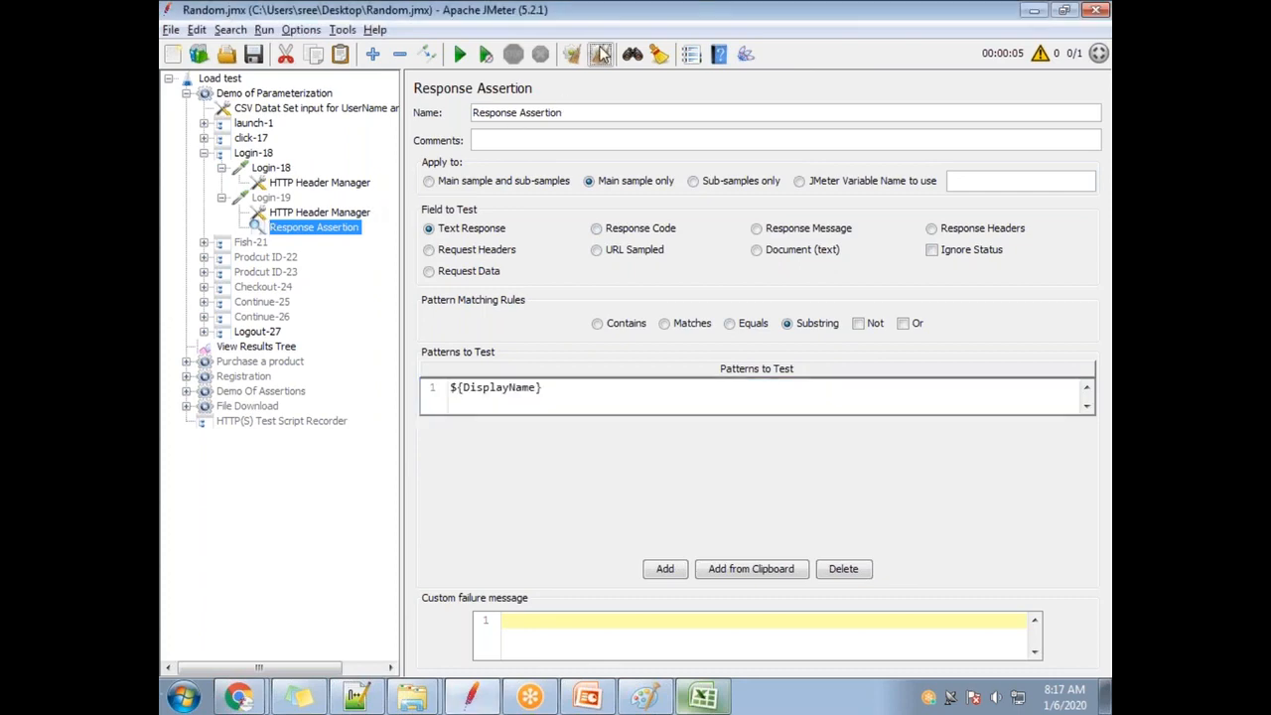
left_click(1105, 695)
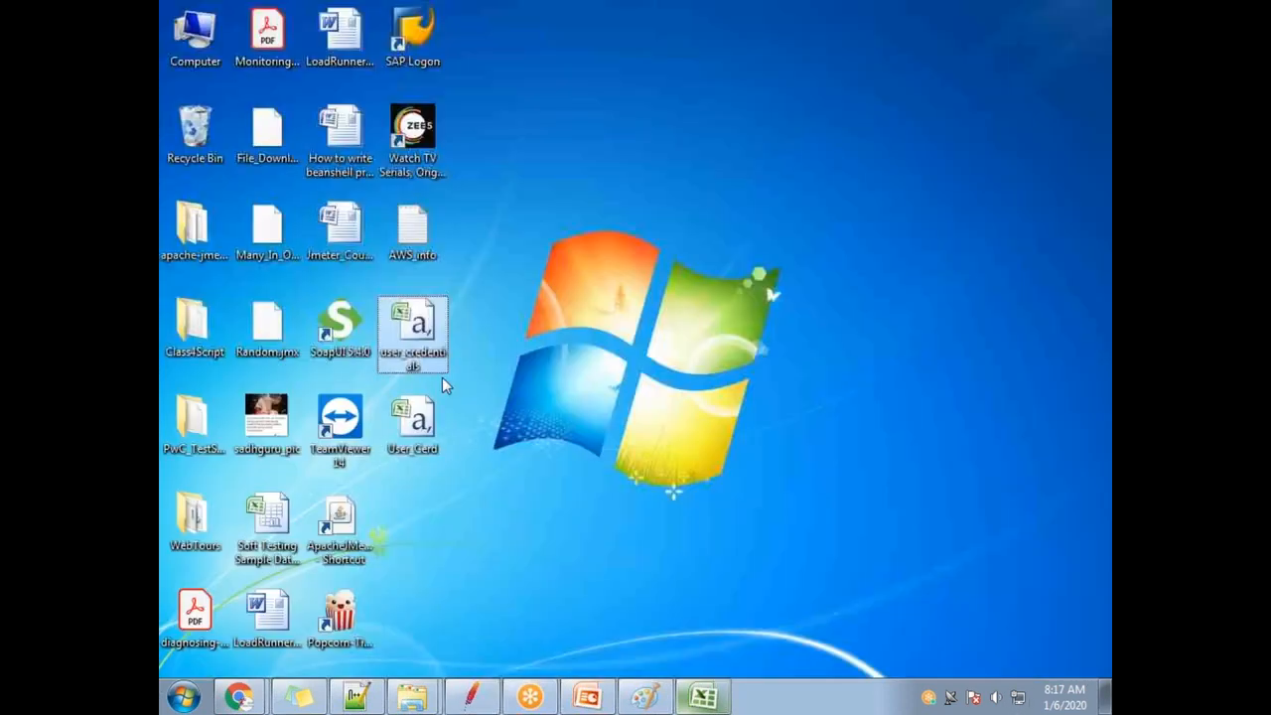
left_click(707, 698)
left_click(195, 182)
left_click_drag(196, 182, 255, 213)
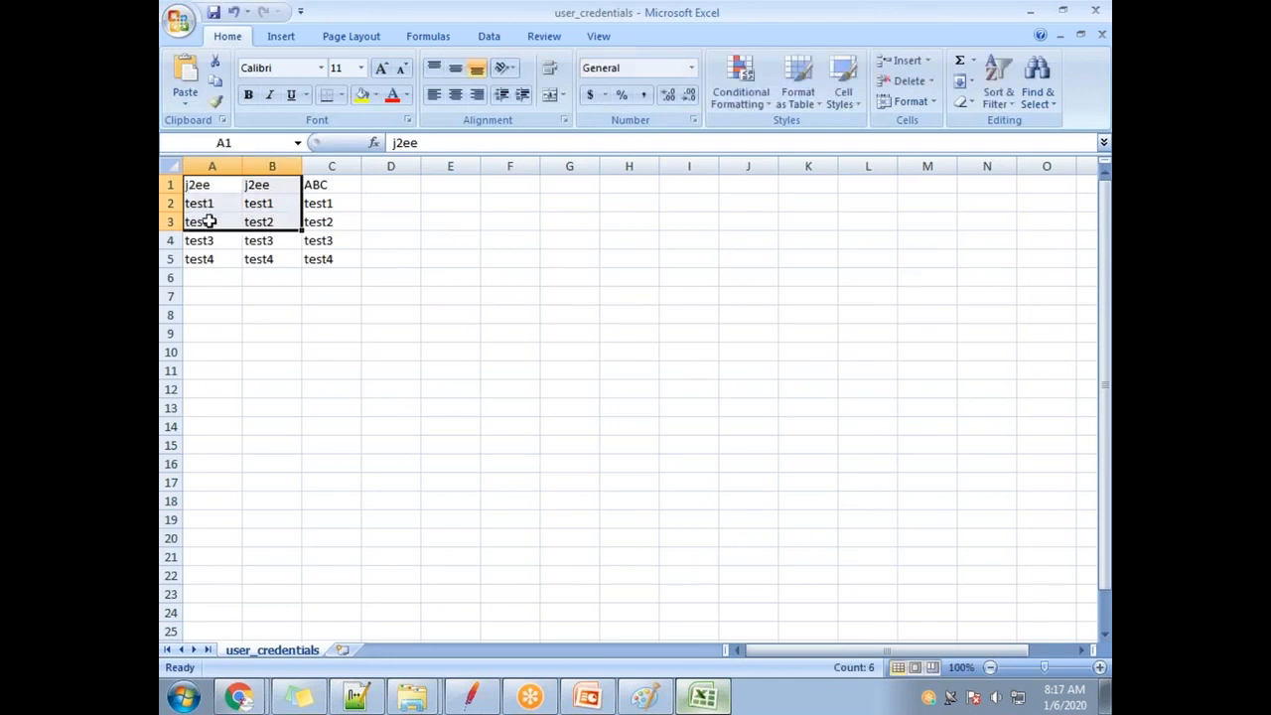
left_click_drag(199, 241, 328, 256)
left_click(470, 697)
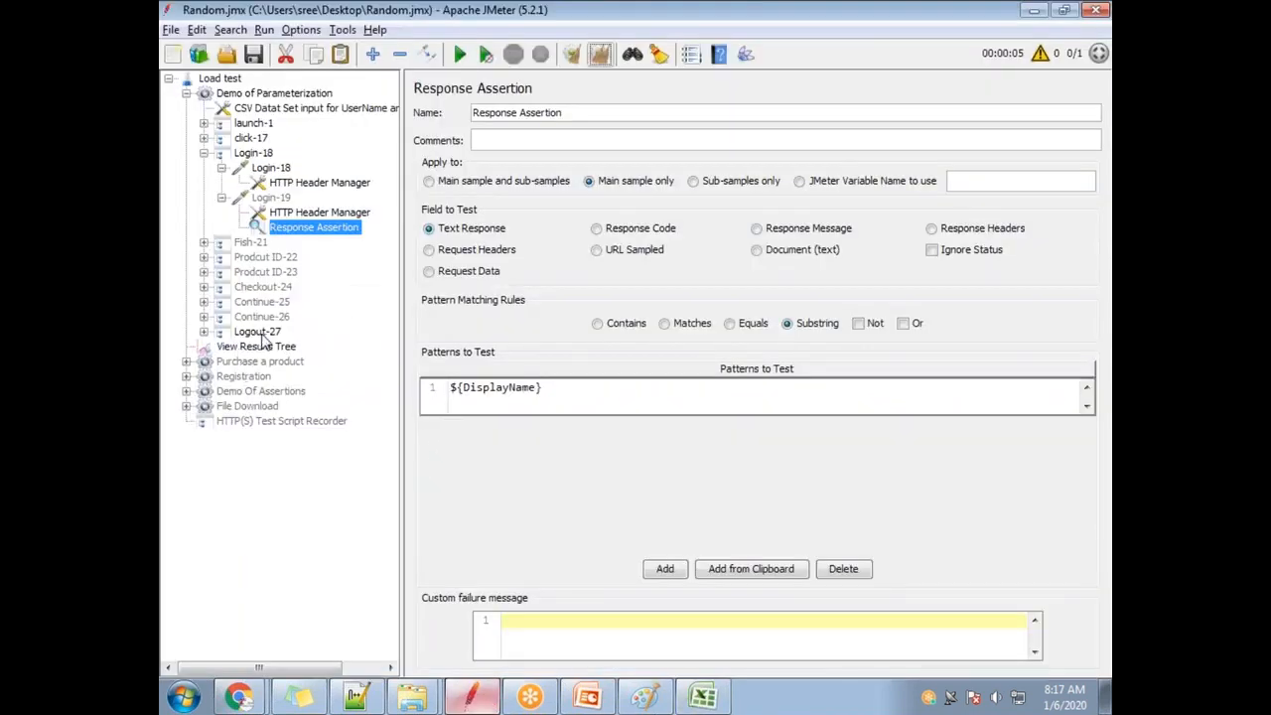
Disable the Response Assertion.
left_click(266, 346)
left_click(310, 229)
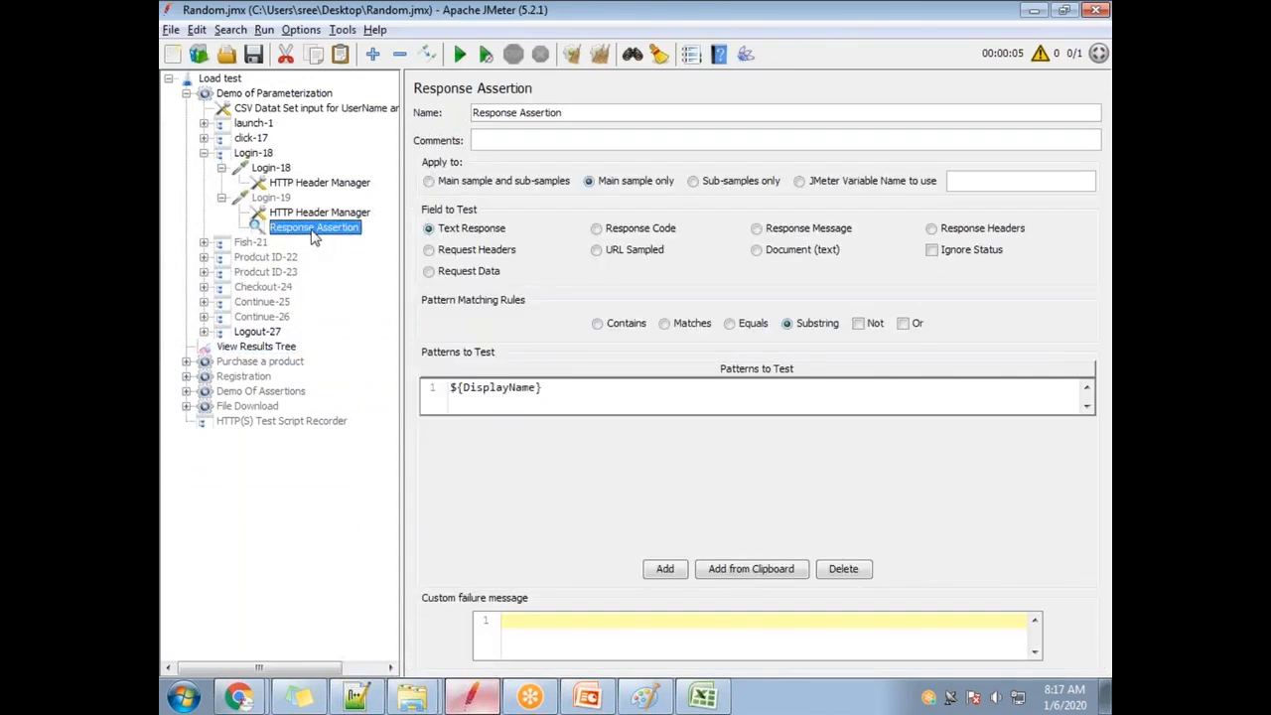
right_click(311, 232)
left_click(384, 515)
Run the test plan again and scroll through the View Results Tree samples.
left_click(459, 54)
left_click(266, 348)
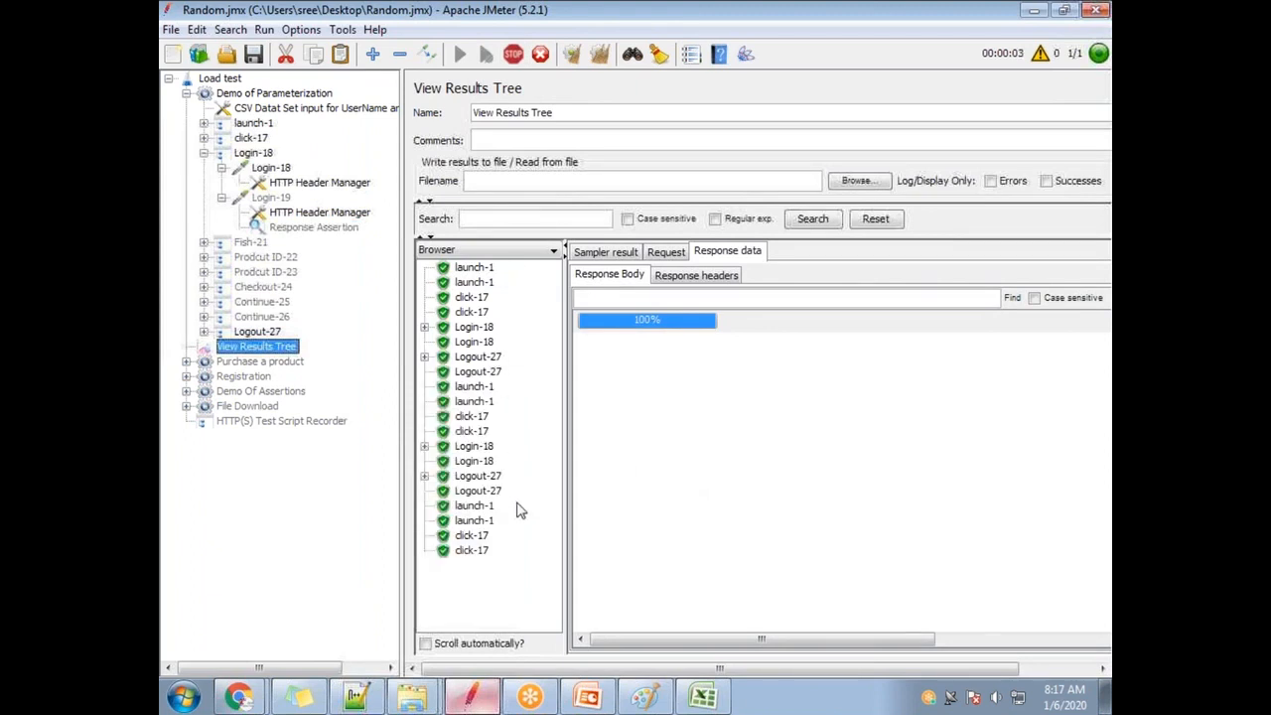
scroll(505, 502, "down", 2)
scroll(506, 514, "down", 3)
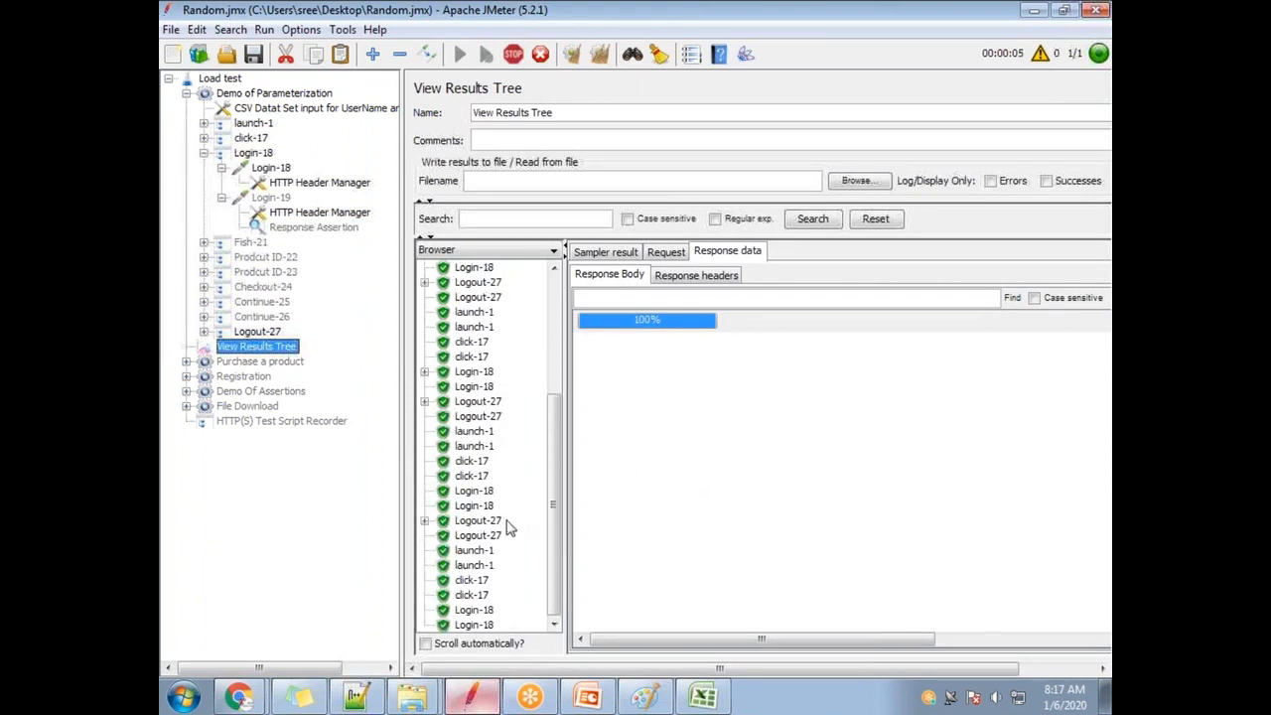
scroll(511, 509, "down", 1)
scroll(513, 515, "up", 4)
scroll(512, 510, "down", 4)
scroll(514, 517, "up", 5)
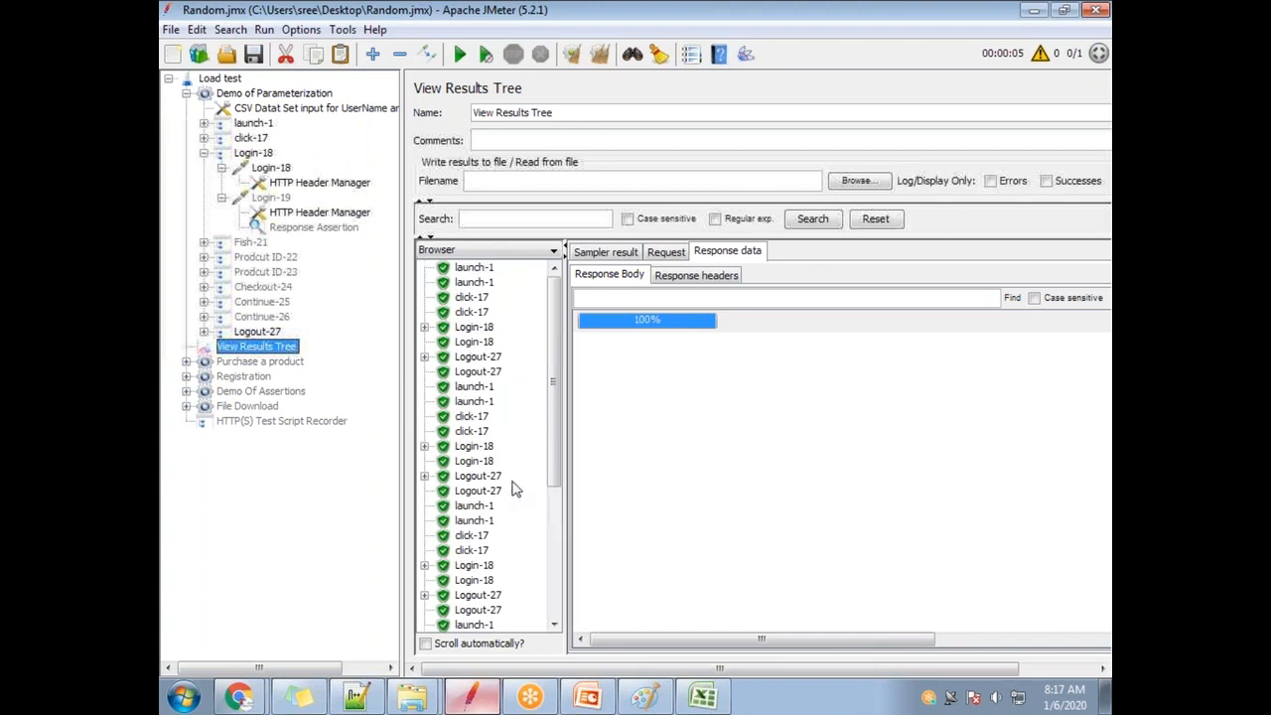
Inspect samples down to the Login-18 response reading 'Invalid username or password. Signon failed.'.
left_click(479, 270)
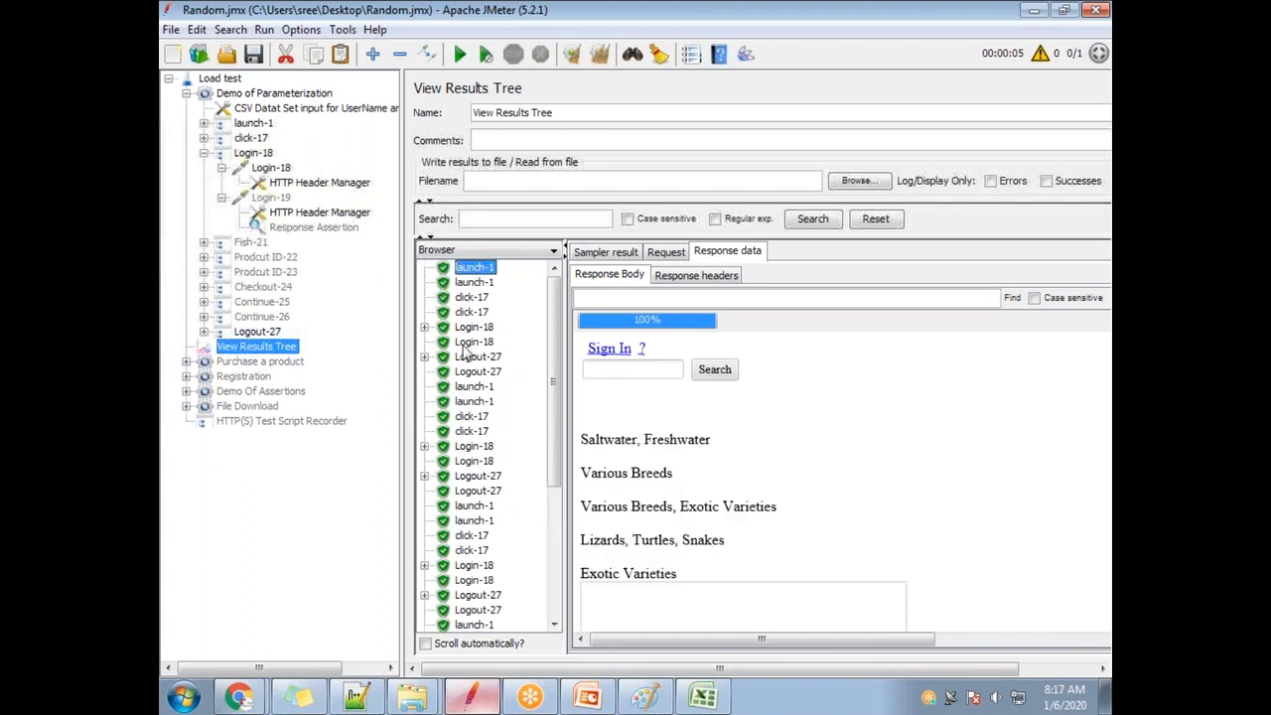
left_click(471, 387)
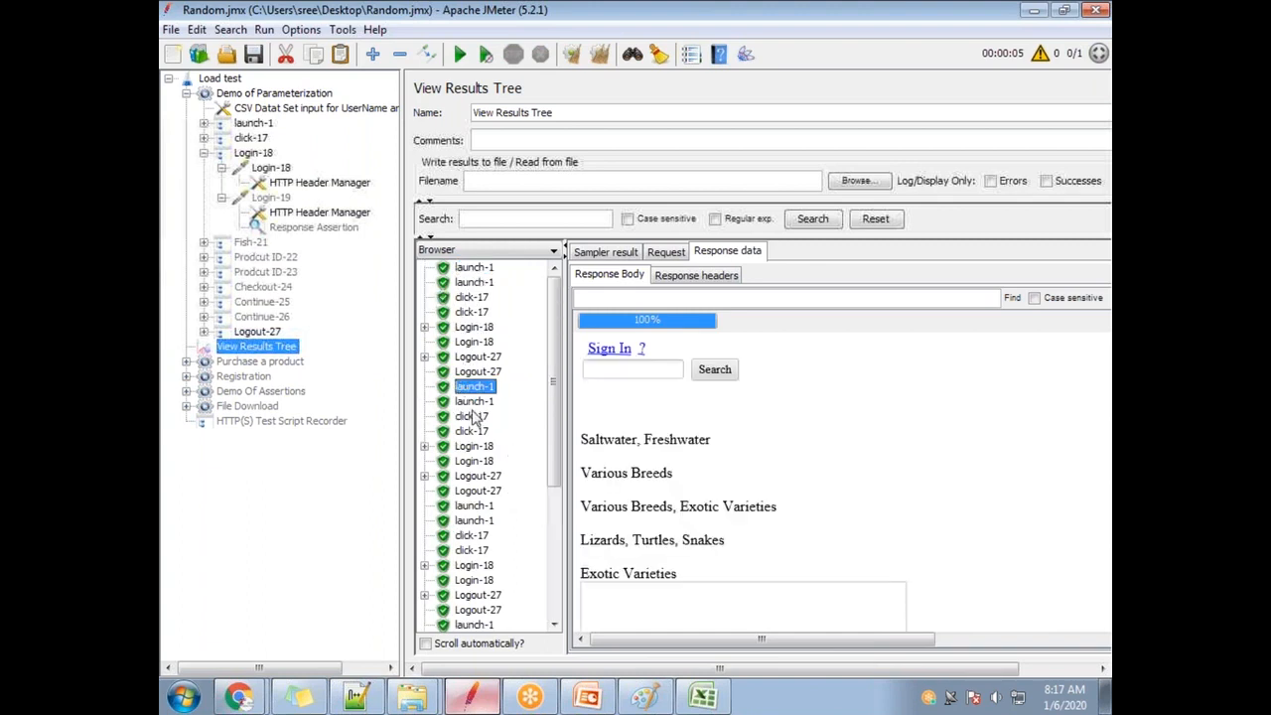
left_click(482, 509)
scroll(503, 519, "down", 3)
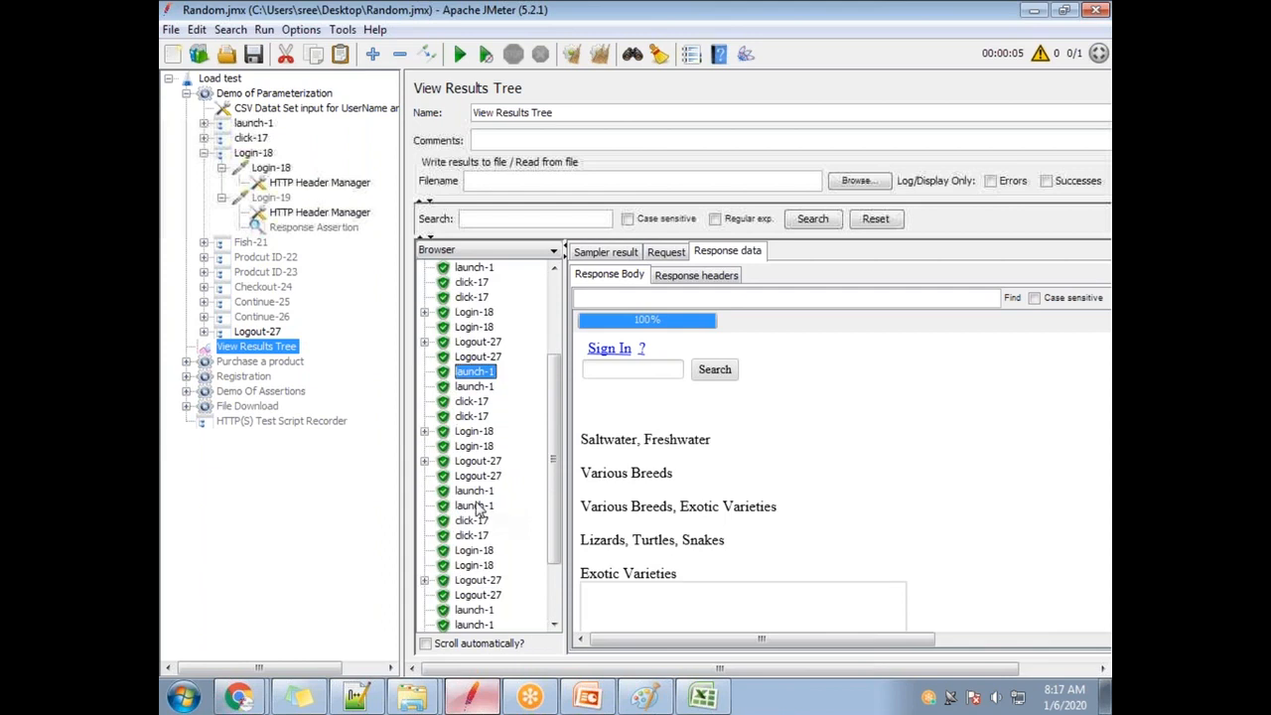
left_click(473, 493)
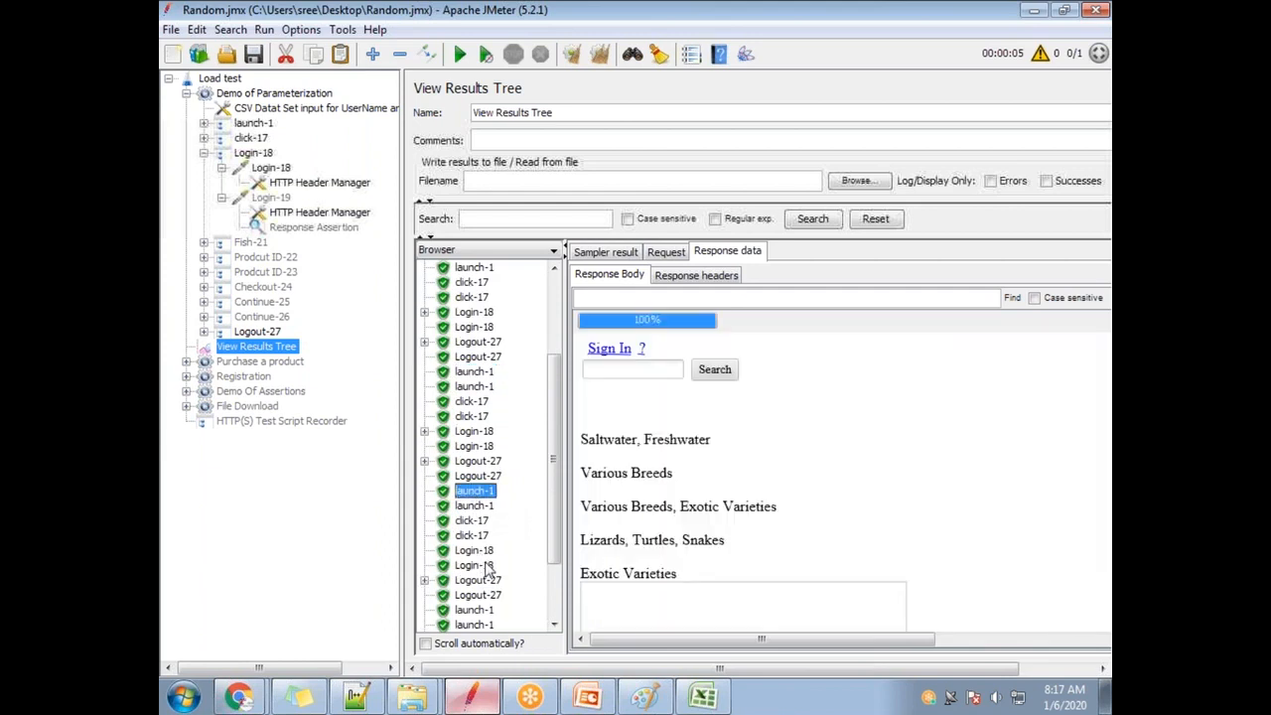
left_click(477, 552)
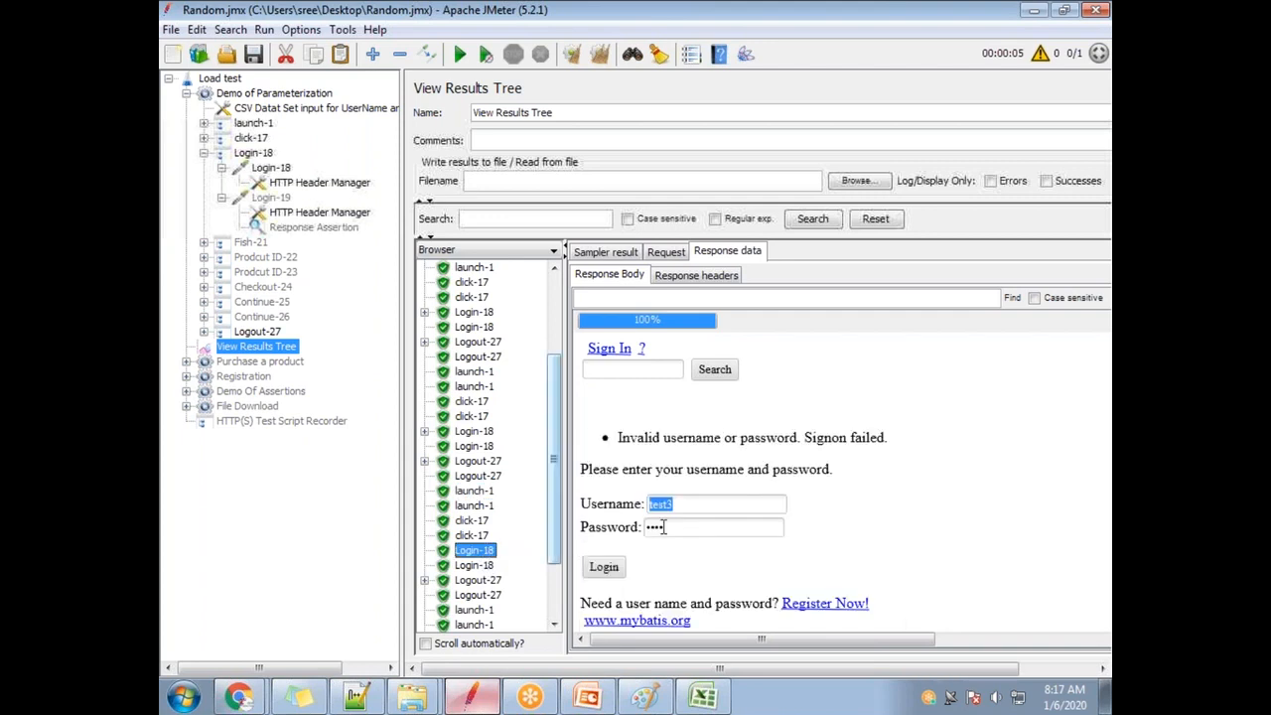
left_click_drag(621, 438, 919, 433)
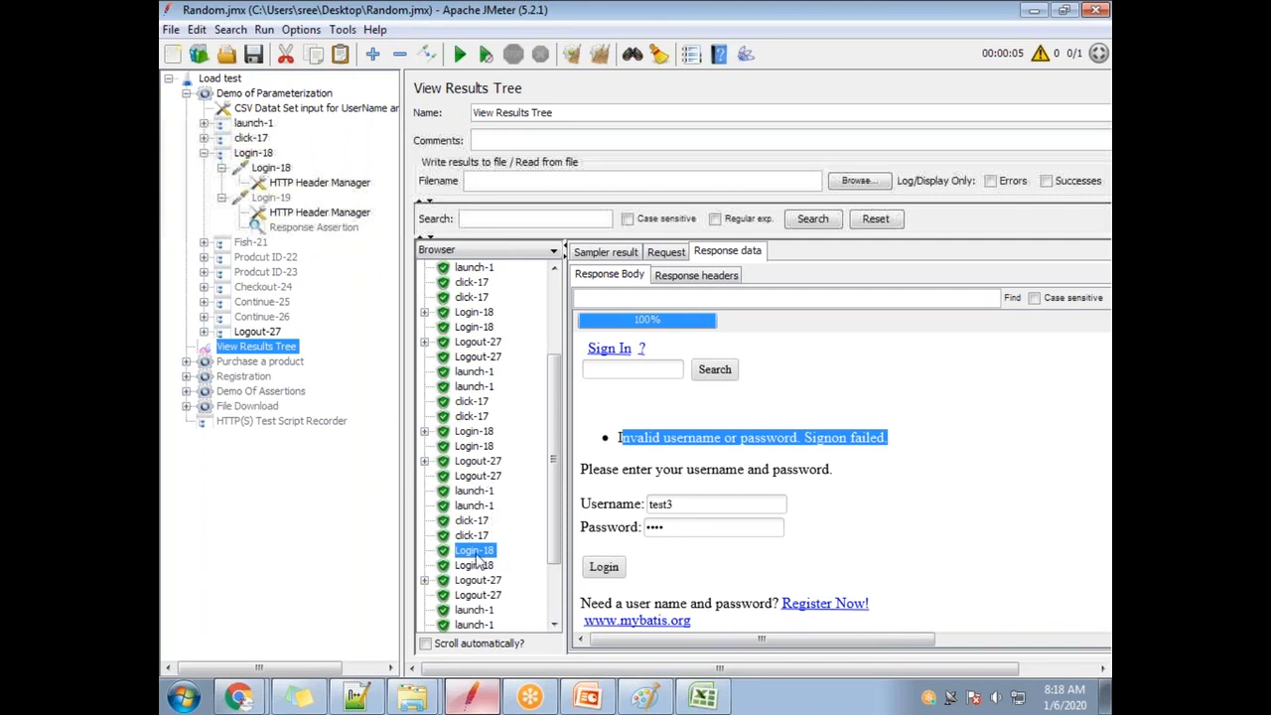
scroll(506, 568, "down", 2)
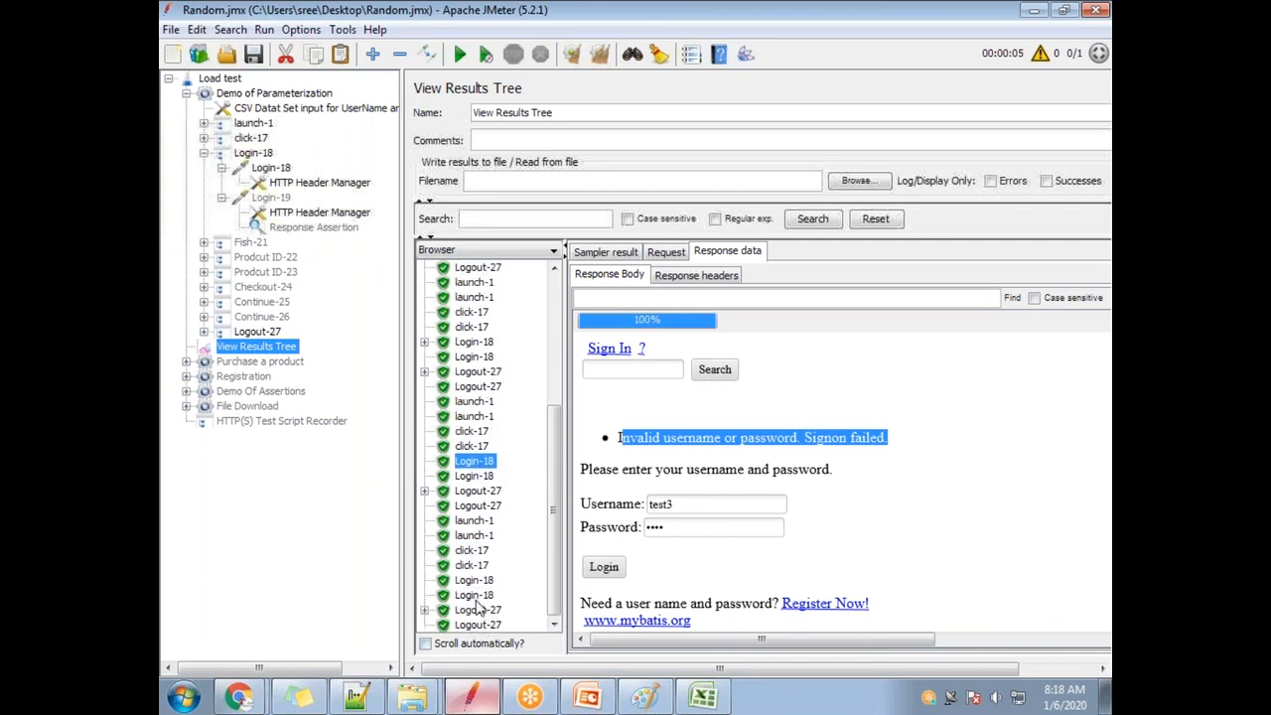
left_click(474, 580)
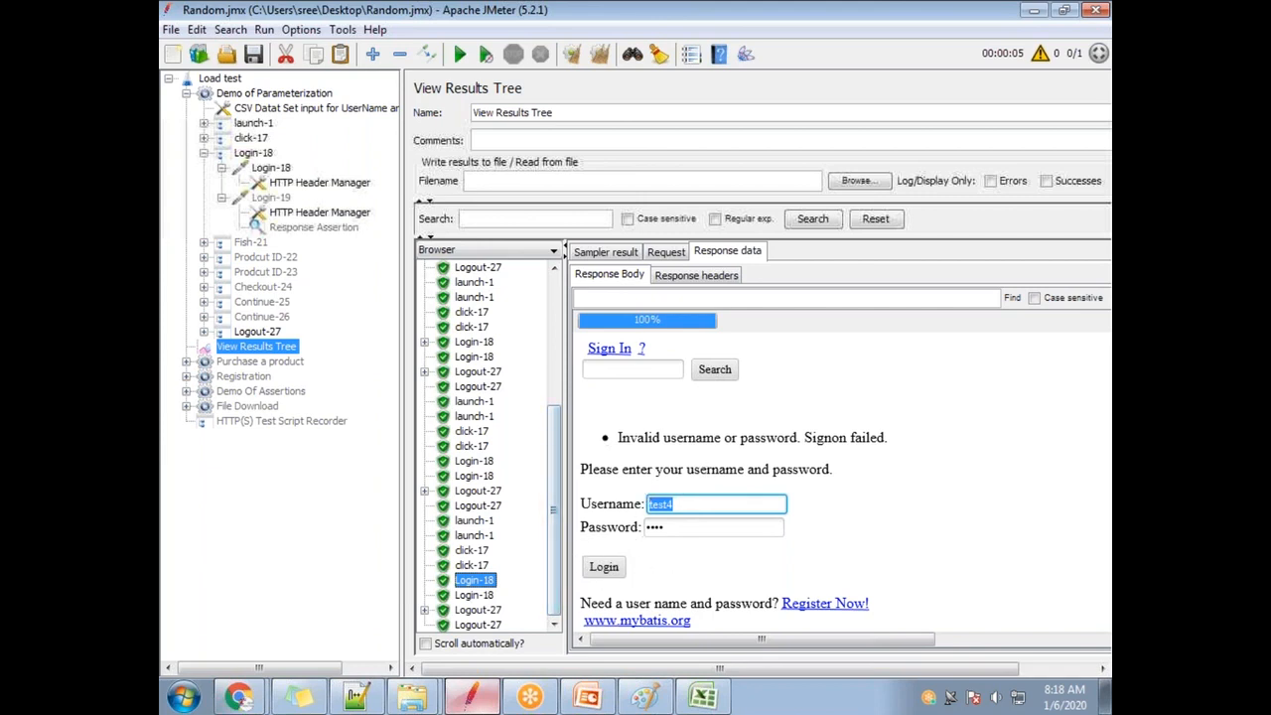
Re-enable the Response Assertion, clear all results and re-run the test.
left_click(343, 230)
right_click(342, 230)
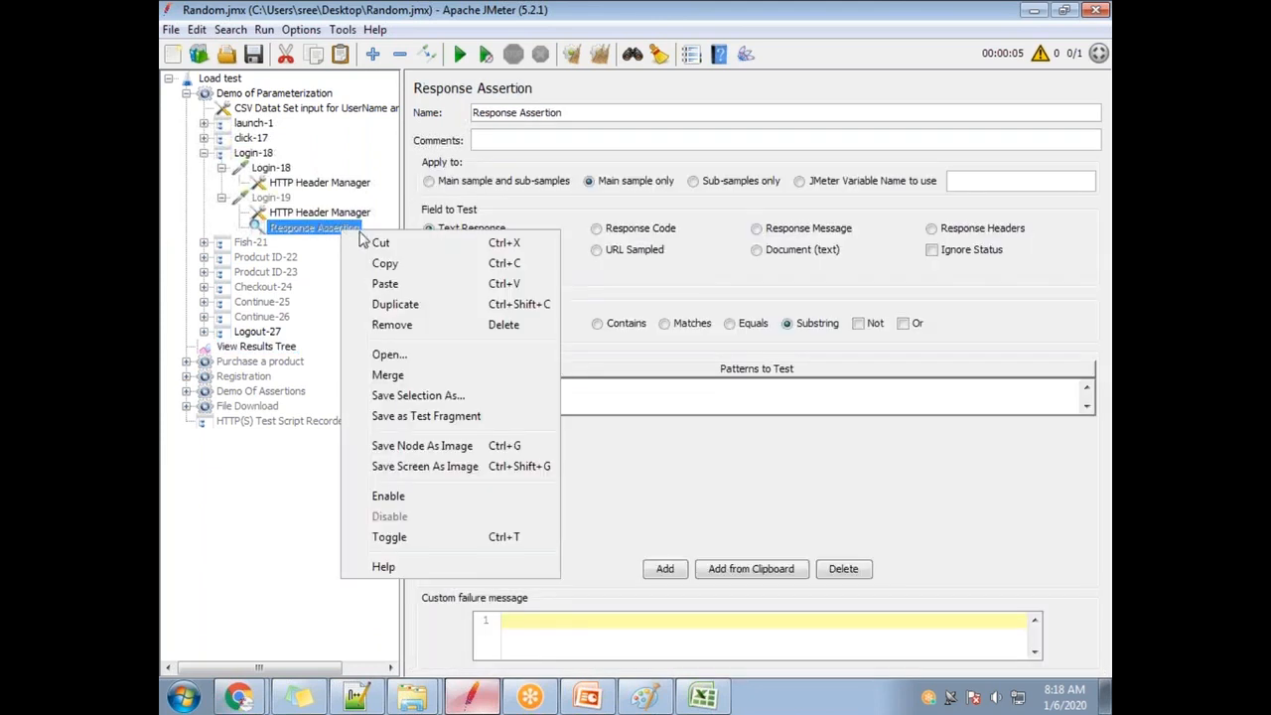
left_click(427, 502)
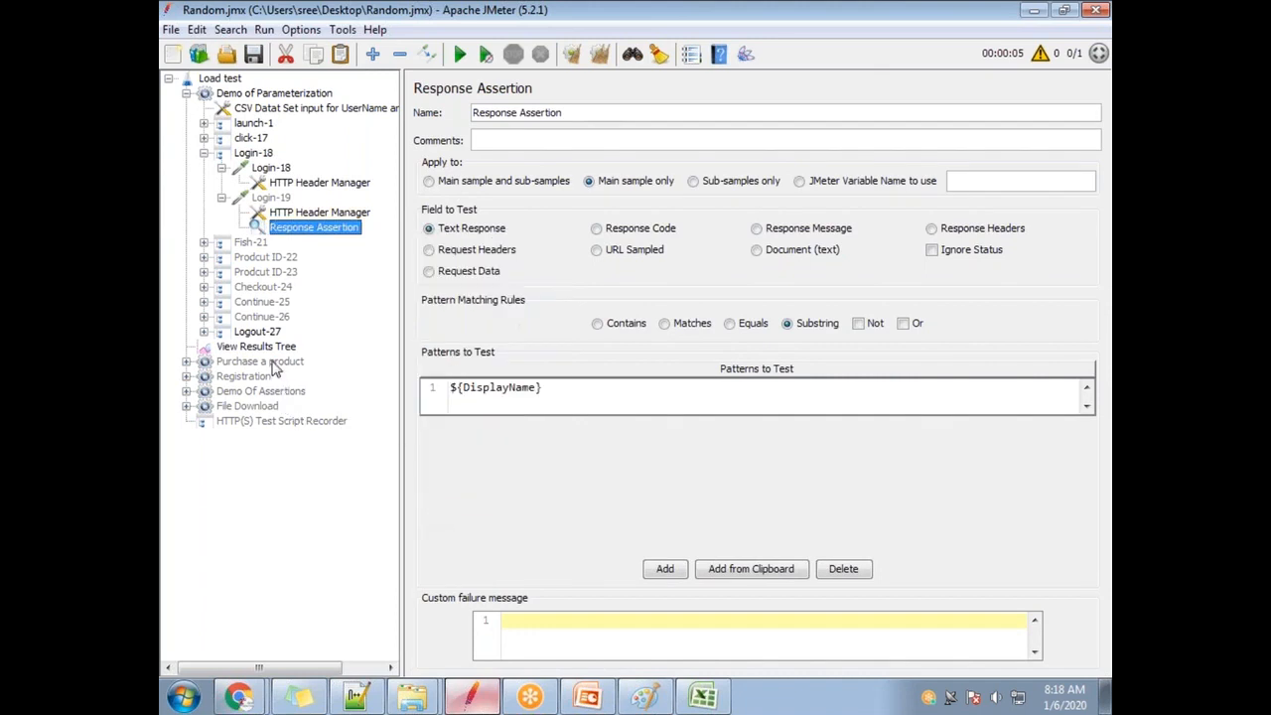
left_click(270, 348)
left_click(600, 54)
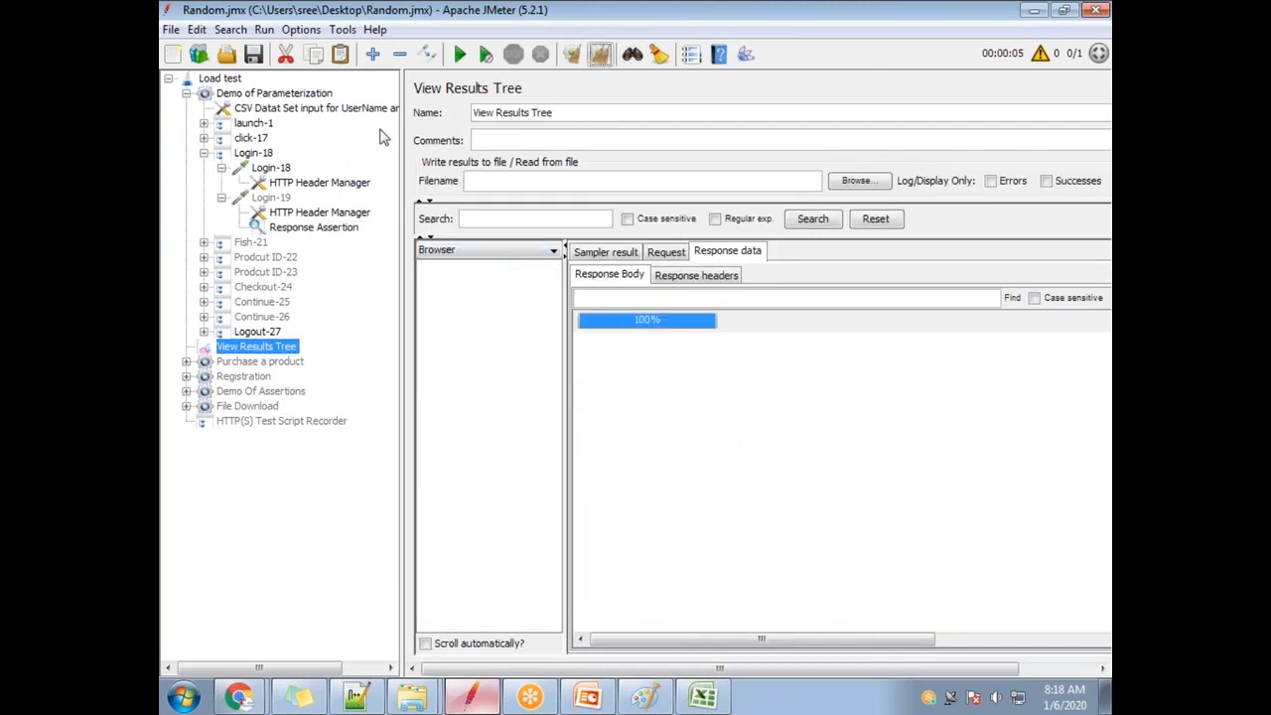
left_click(459, 55)
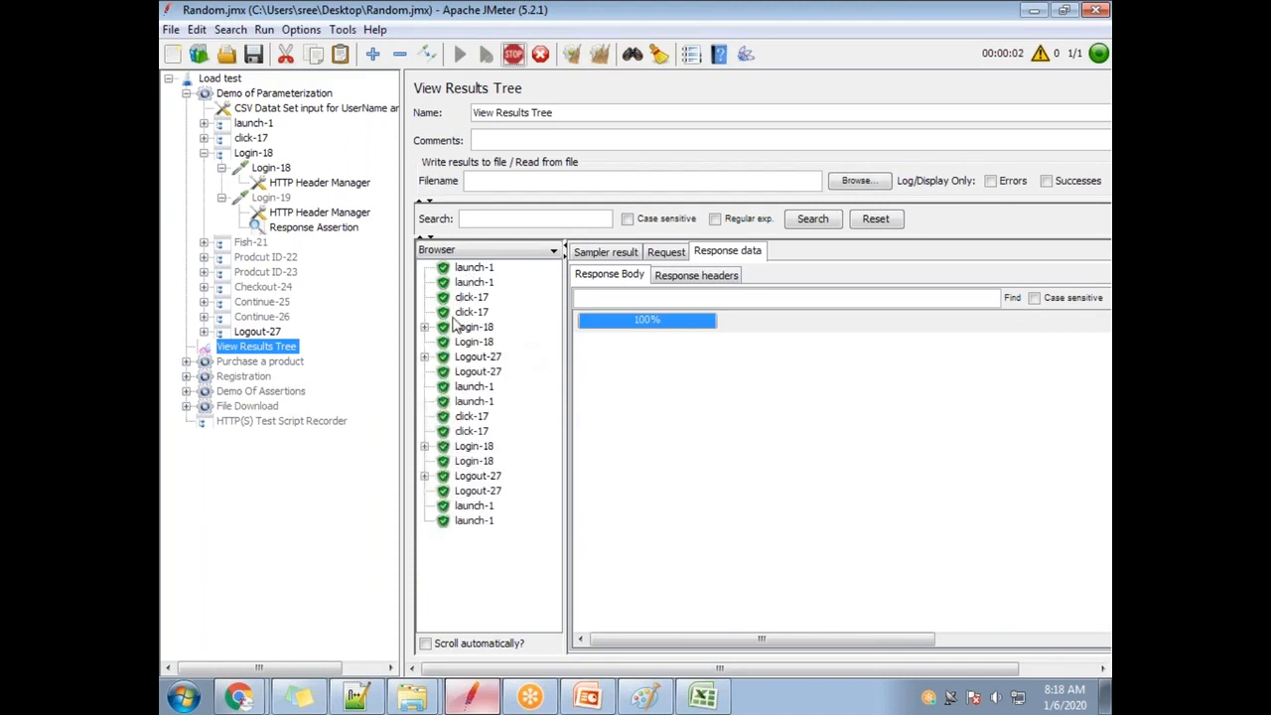
scroll(536, 531, "down", 3)
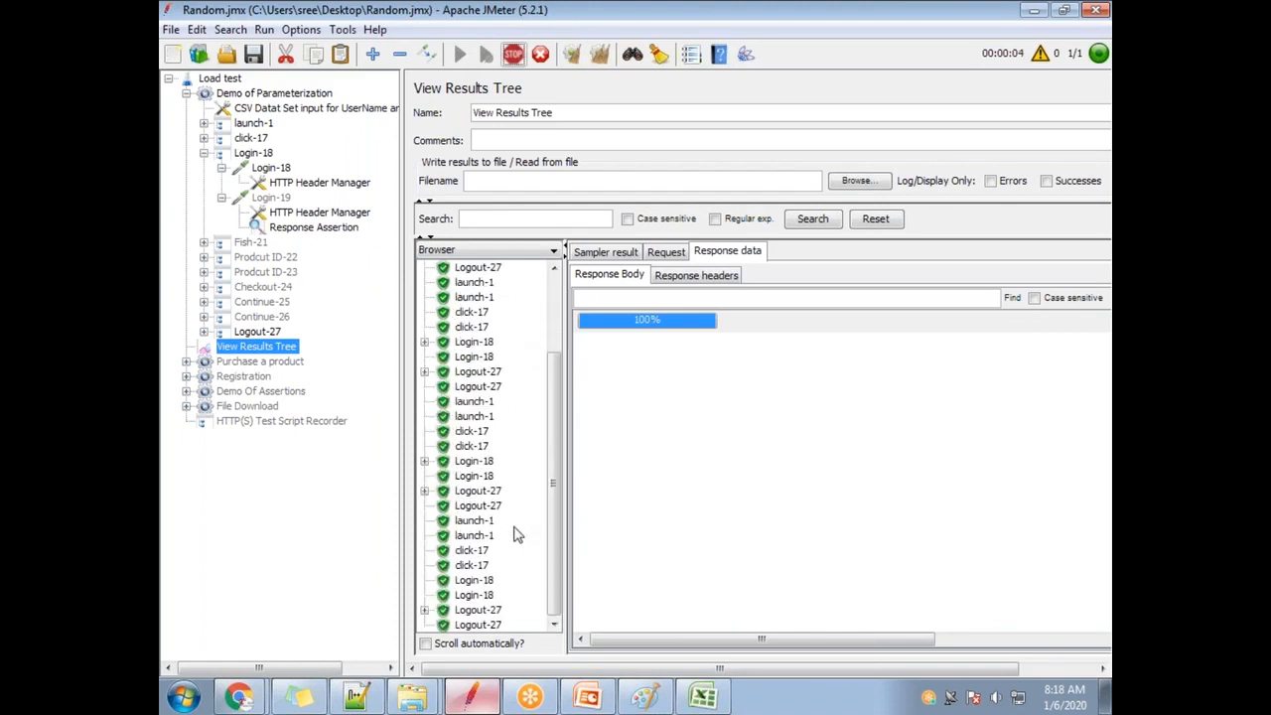
scroll(512, 528, "down", 3)
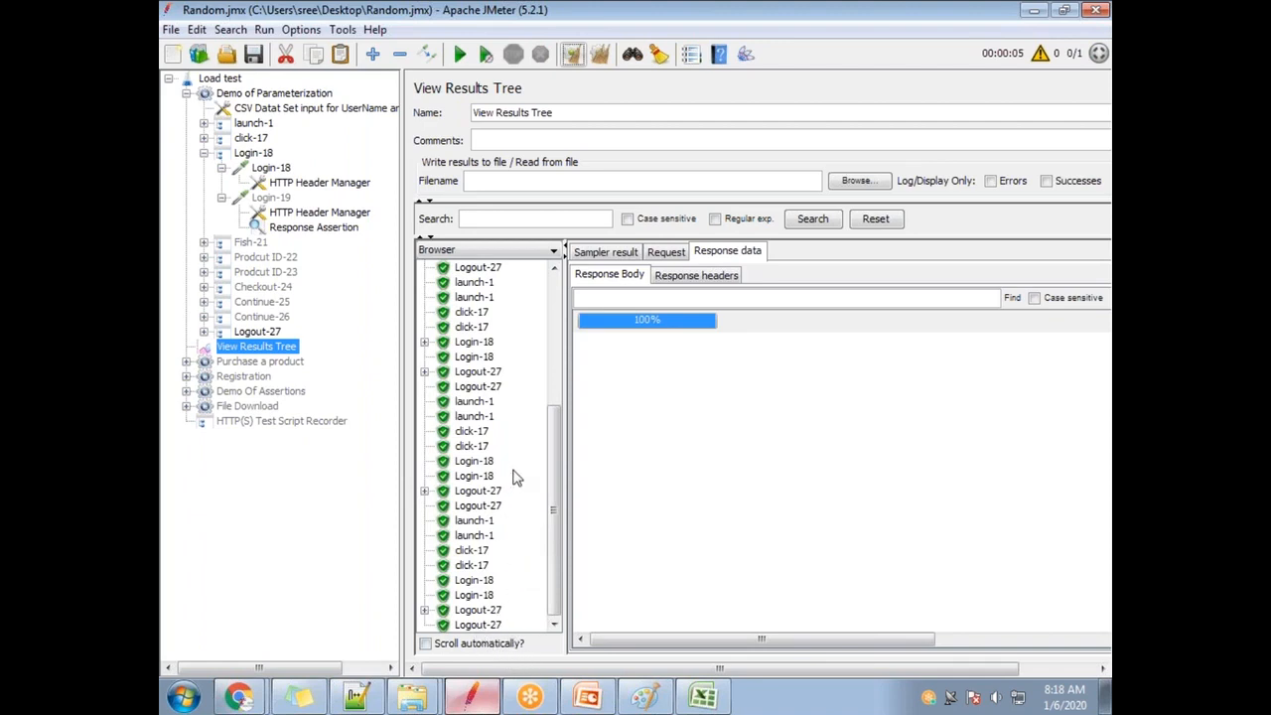
Compare the last two credential rows in user_credentials, then return to JMeter.
left_click(707, 699)
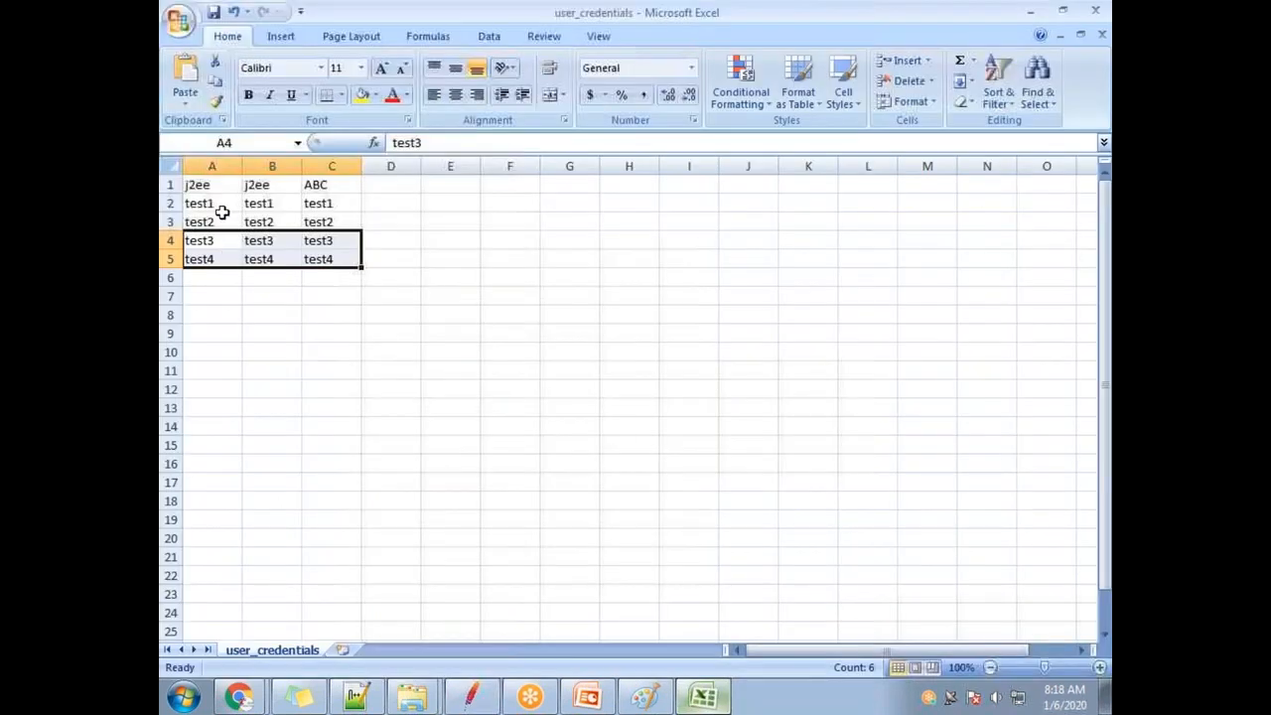
left_click(334, 242)
left_click(338, 256)
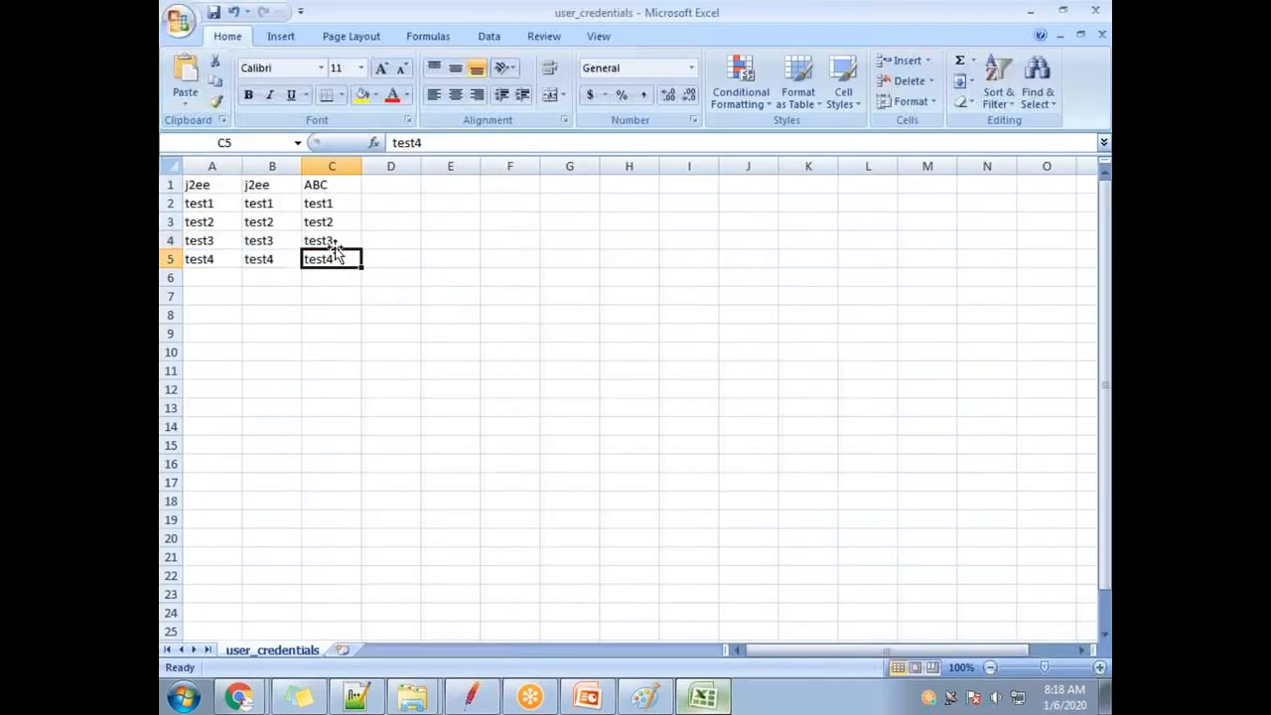
left_click(336, 243)
left_click(335, 256)
left_click(703, 699)
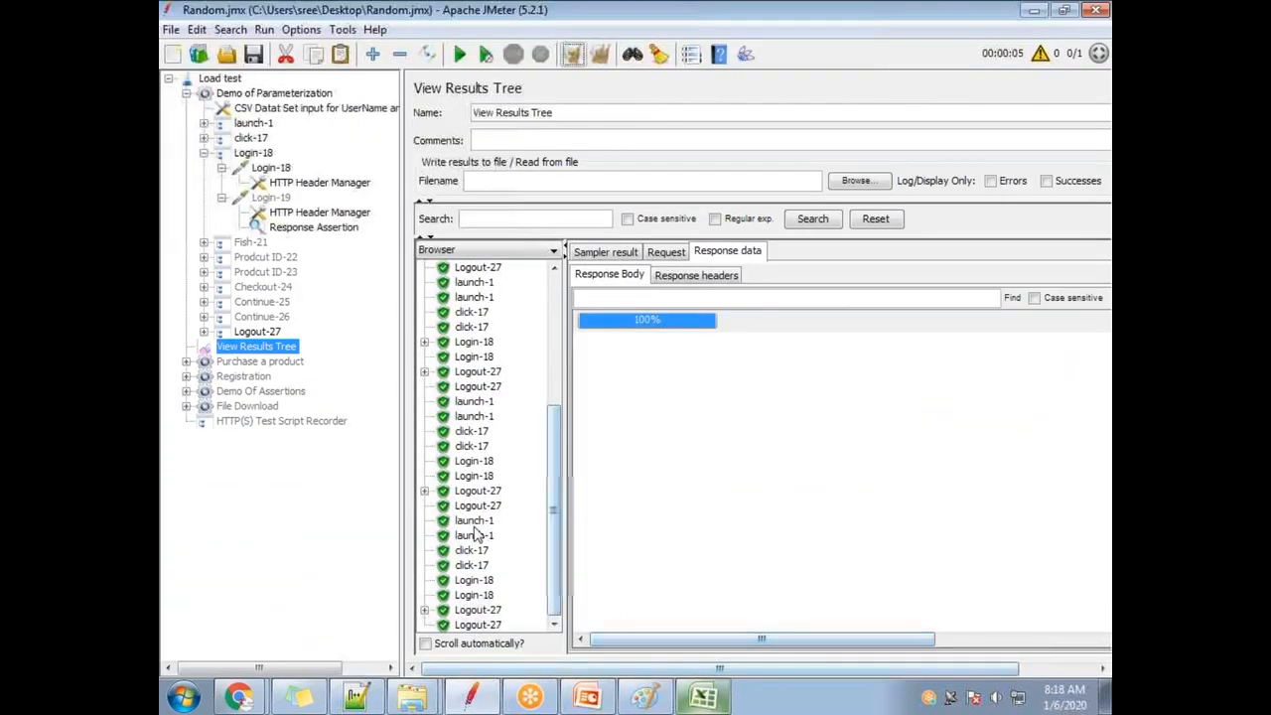
Review the last user's failed Login-18 response and an earlier Login-18 result.
left_click(473, 518)
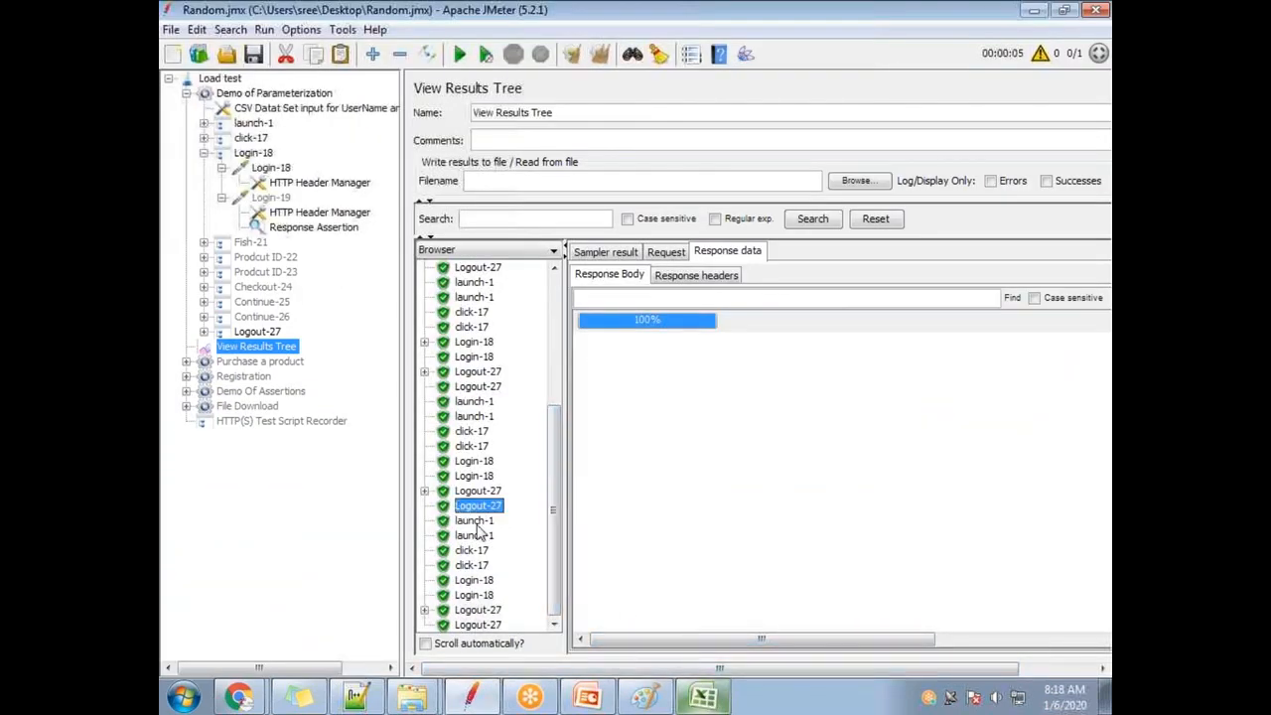
left_click(473, 581)
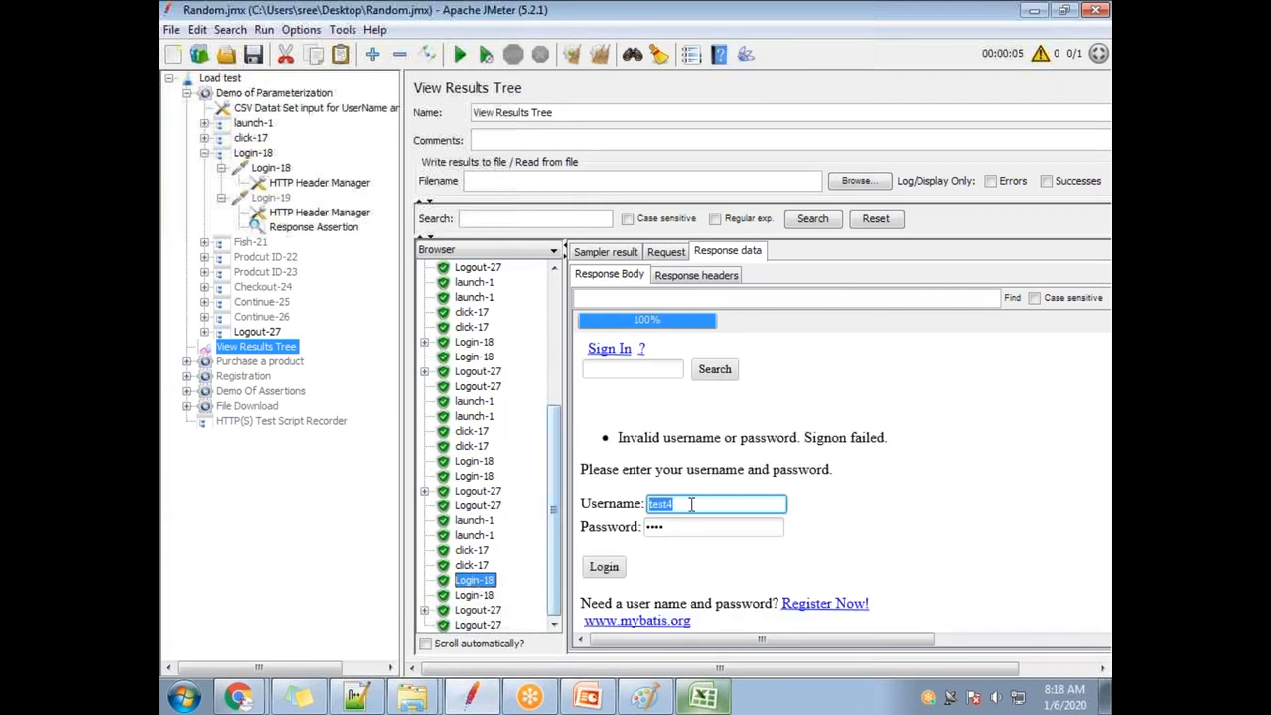
left_click_drag(694, 509, 640, 507)
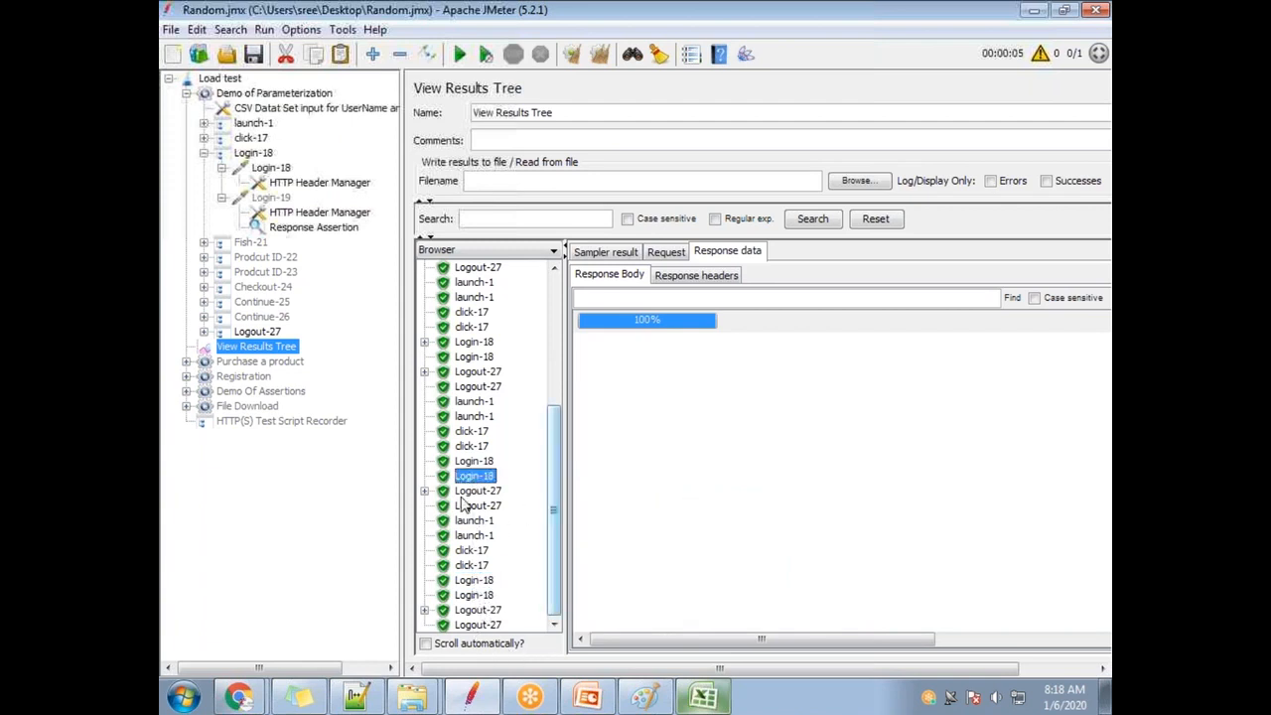
left_click(473, 460)
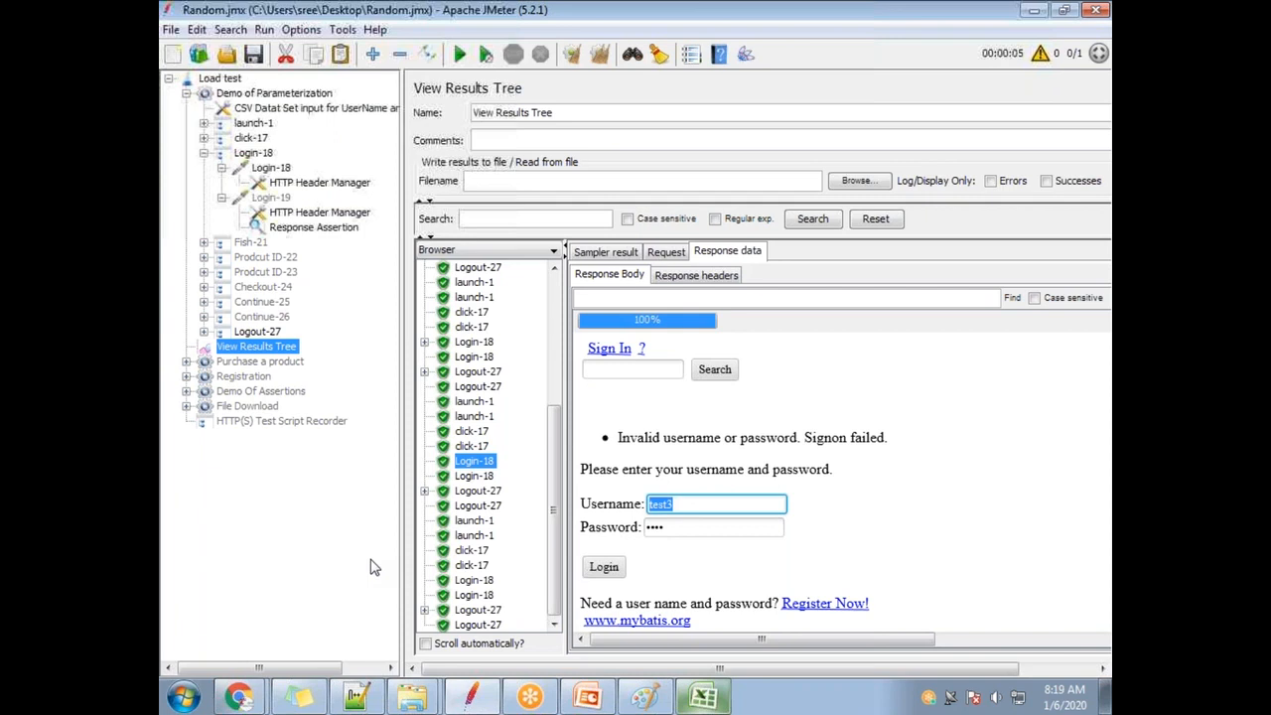
left_click(700, 504)
Highlight 'Saltwater, Freshwater' in the successful Login-18 response and open the Response Assertion.
left_click(475, 344)
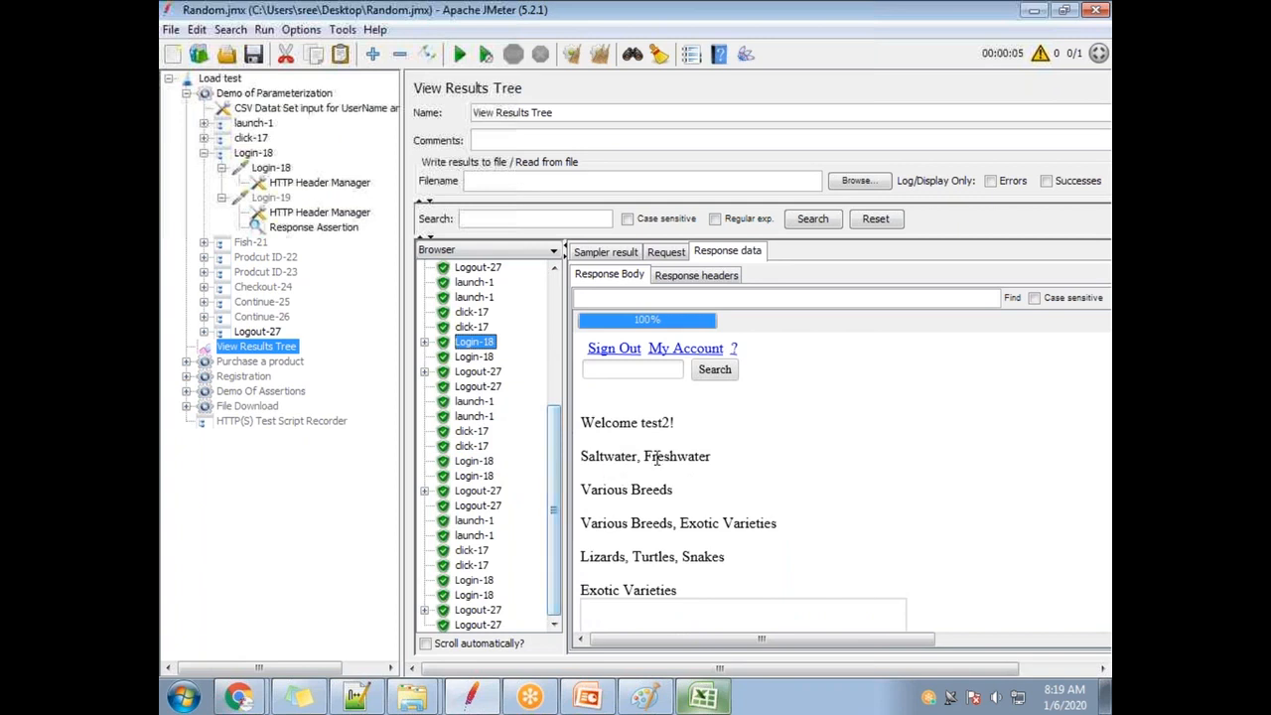
left_click_drag(712, 456, 573, 458)
key("ctrl+c")
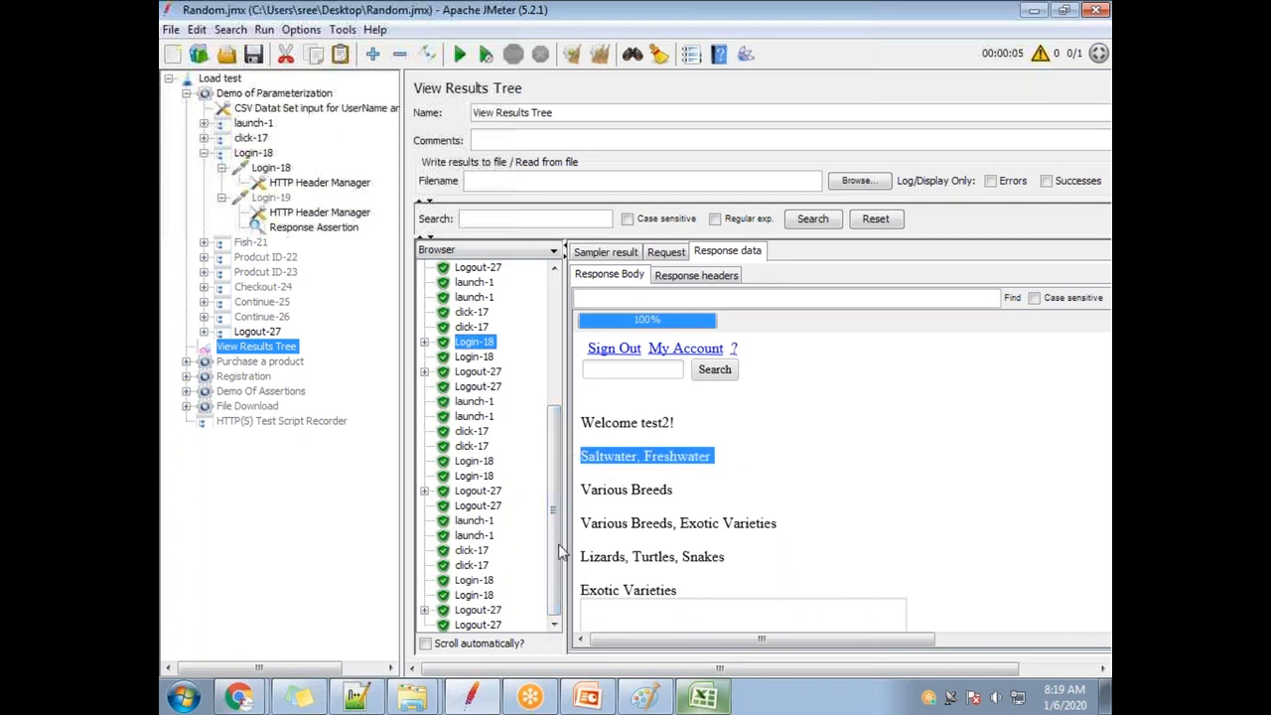
left_click(314, 227)
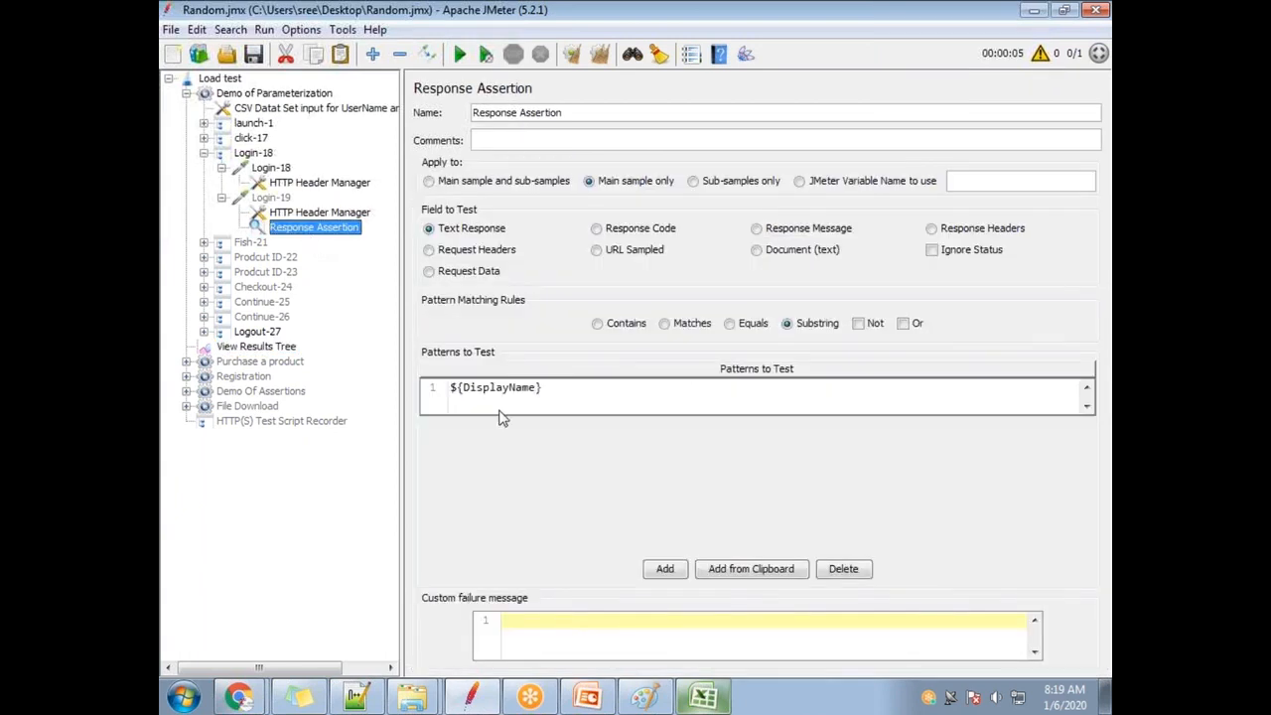
Add 'Saltwater, Freshwater', copied from the response data, as a second assertion pattern and switch matching to Contains.
left_click(666, 569)
left_click(482, 433)
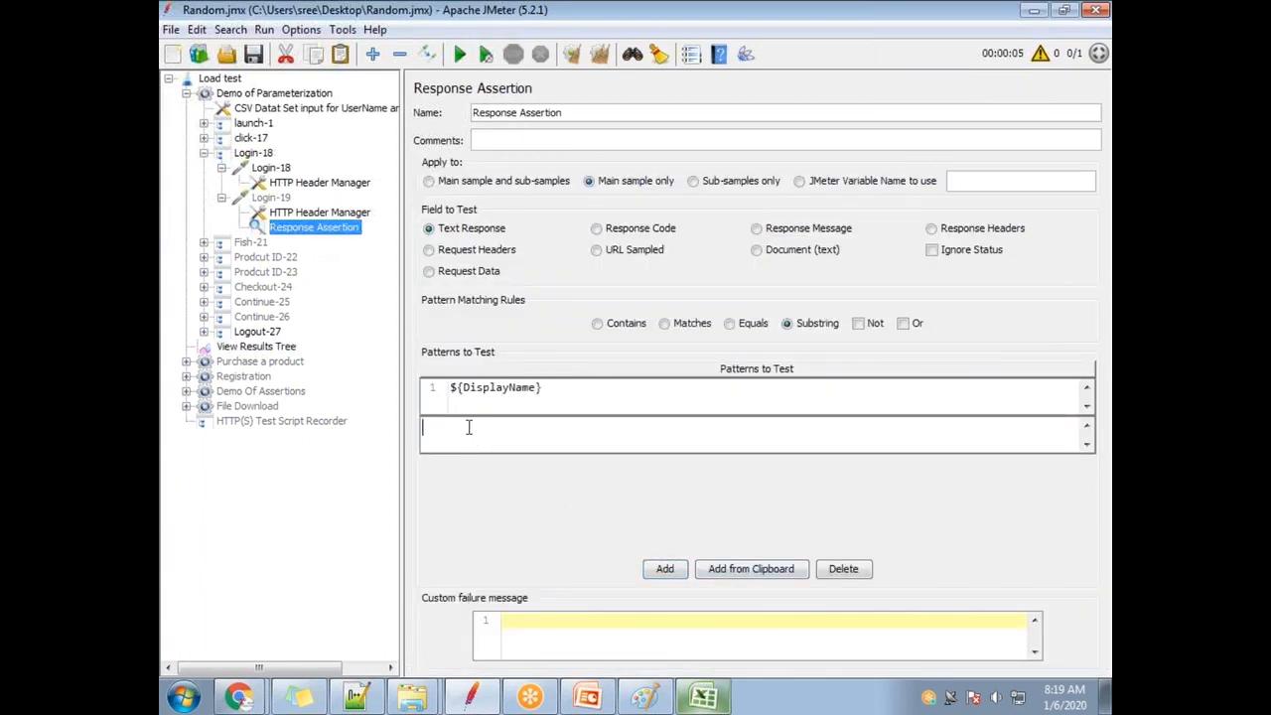
left_click(260, 347)
right_click(654, 464)
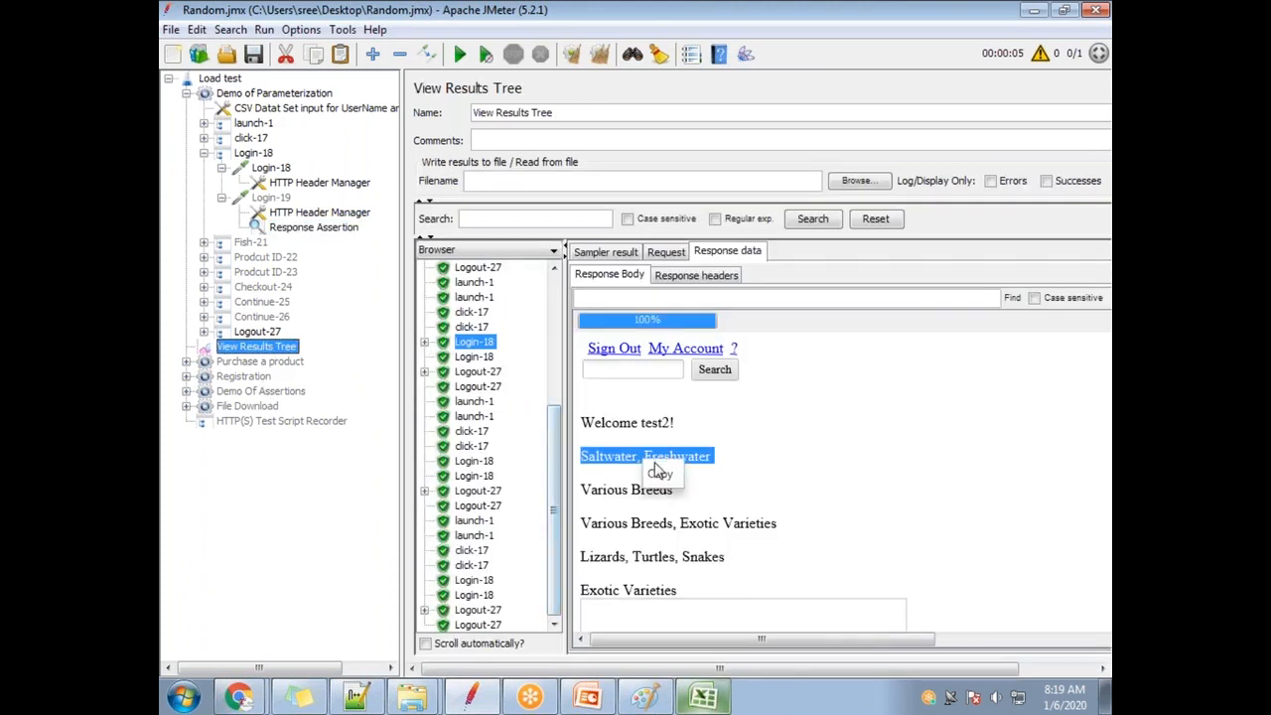
left_click(659, 475)
left_click(303, 229)
left_click(485, 436)
left_click(486, 437)
key("ctrl+v")
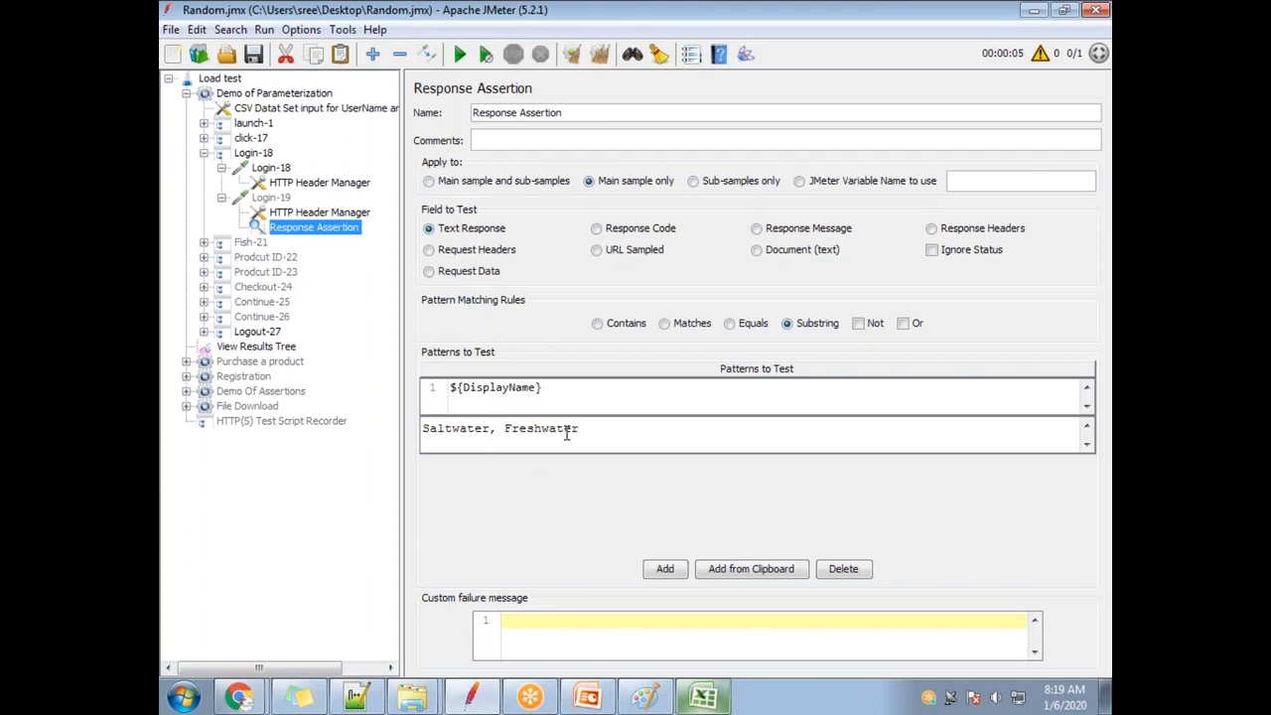
key("Return")
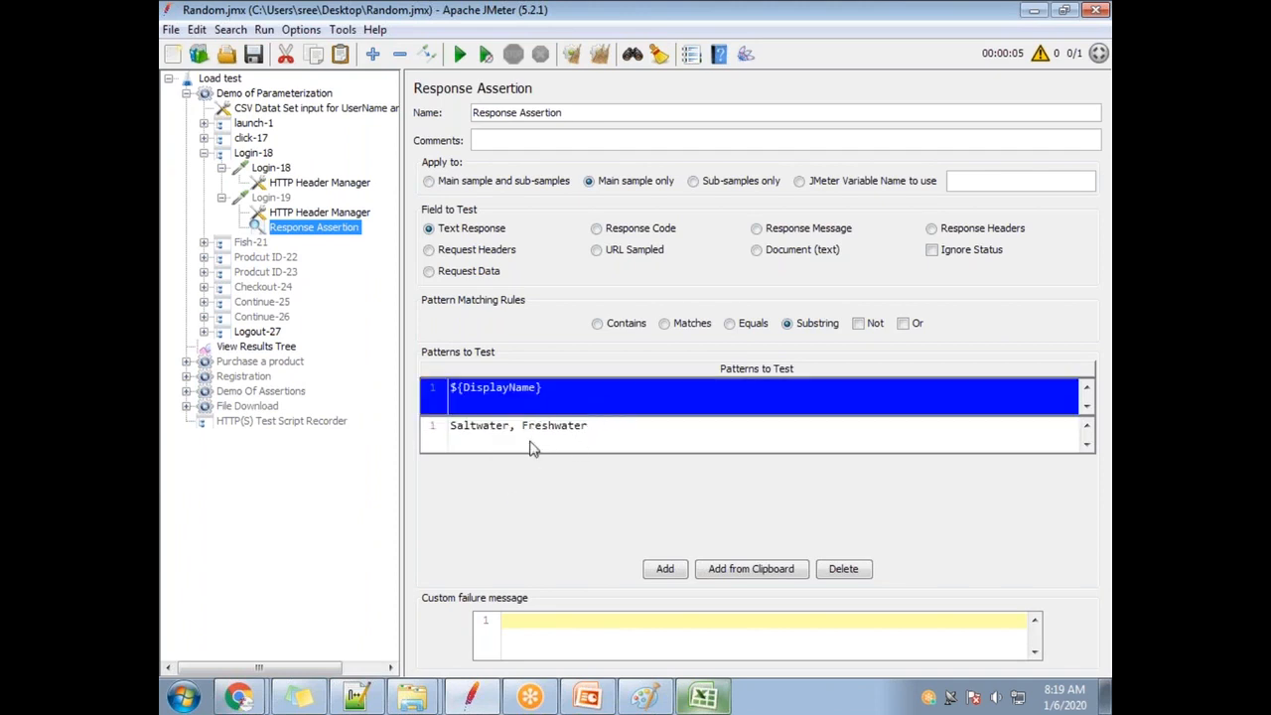
left_click(608, 324)
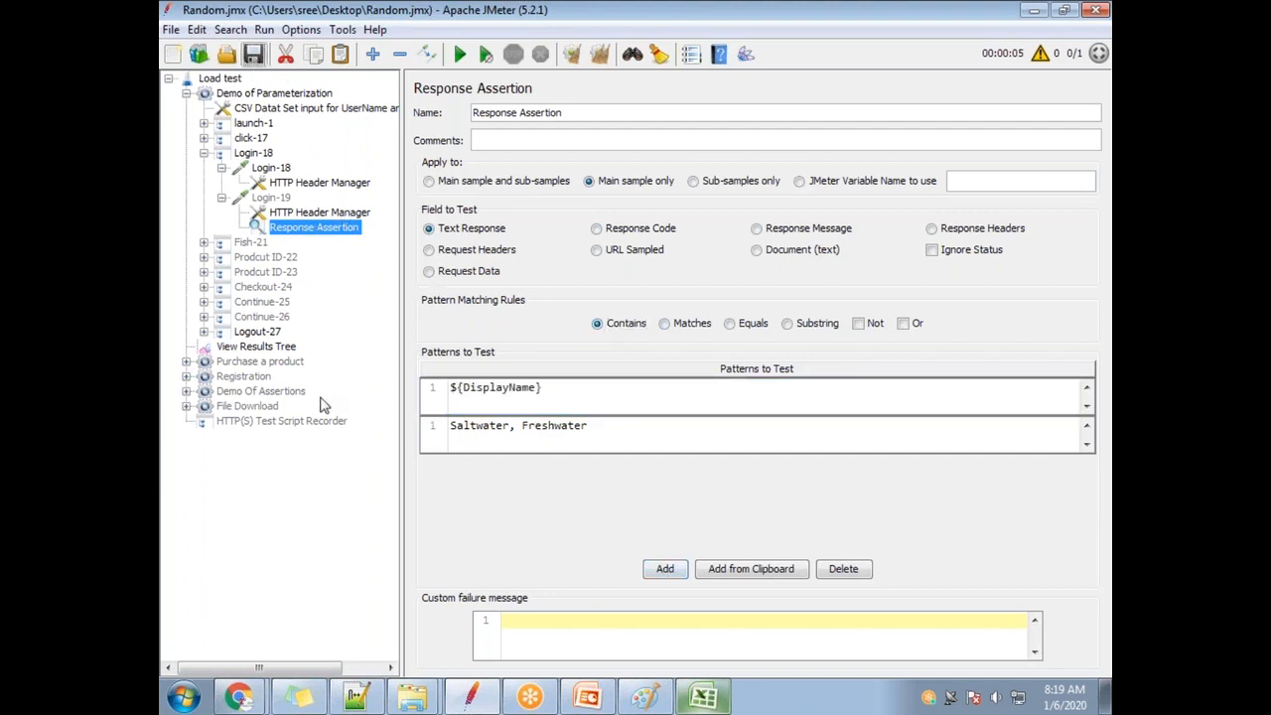
left_click(289, 349)
Clear the old results and re-run the test with the updated assertion.
left_click(600, 53)
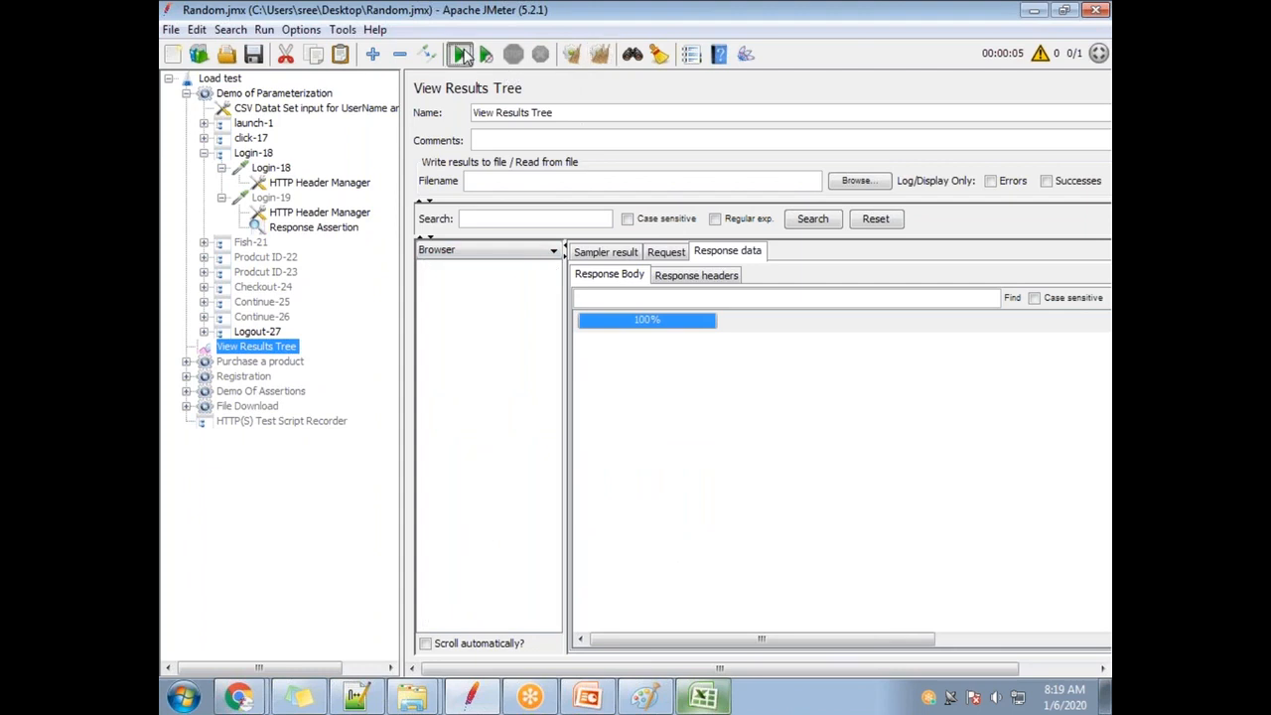
left_click(460, 53)
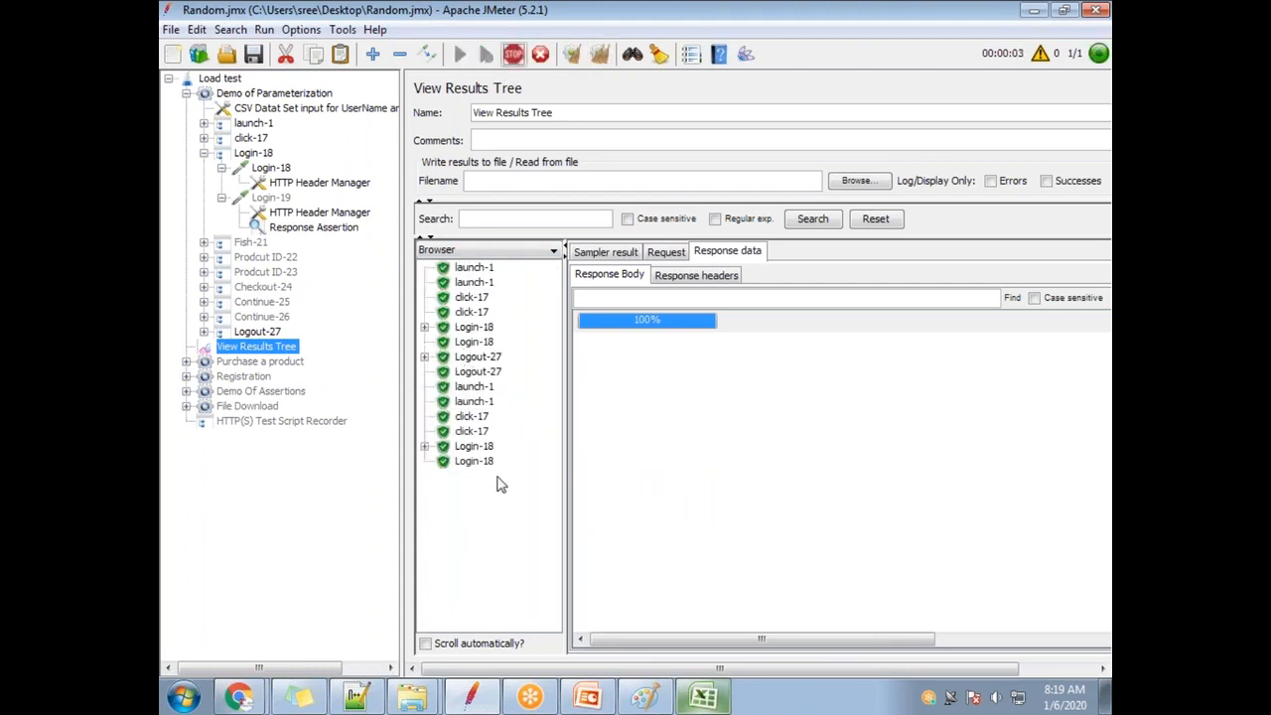
scroll(497, 561, "down", 1)
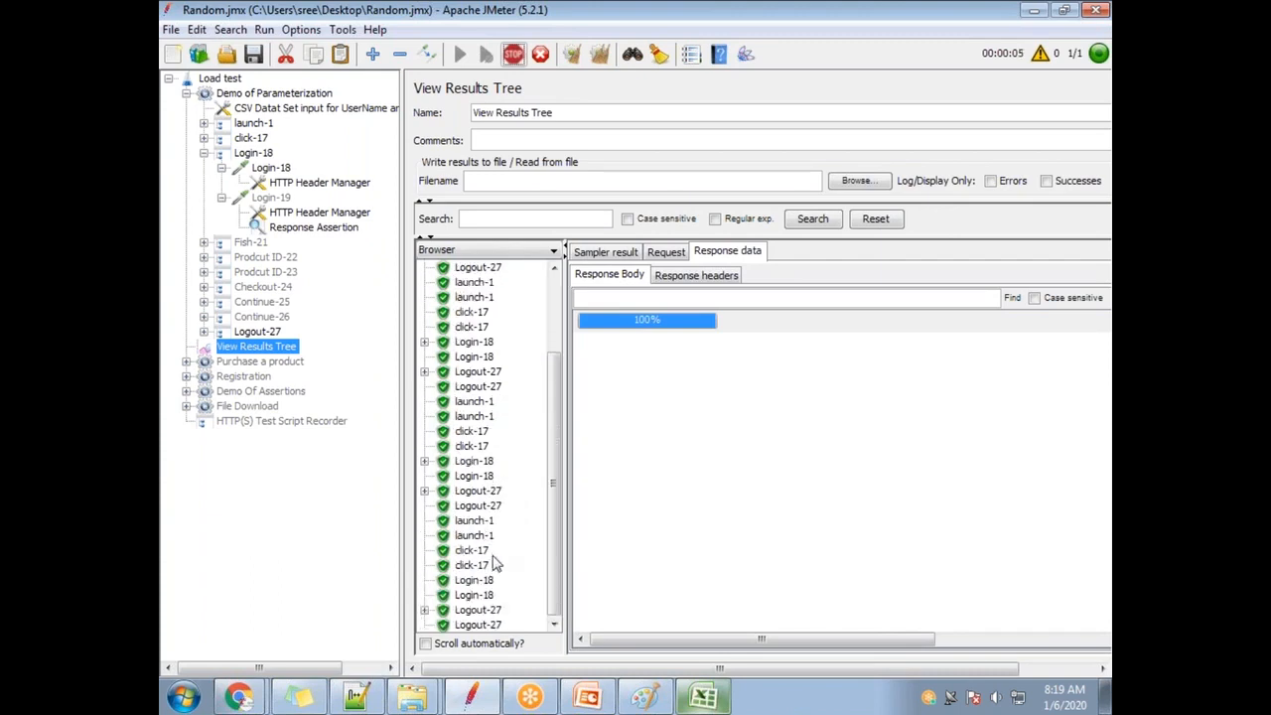
scroll(493, 559, "down", 3)
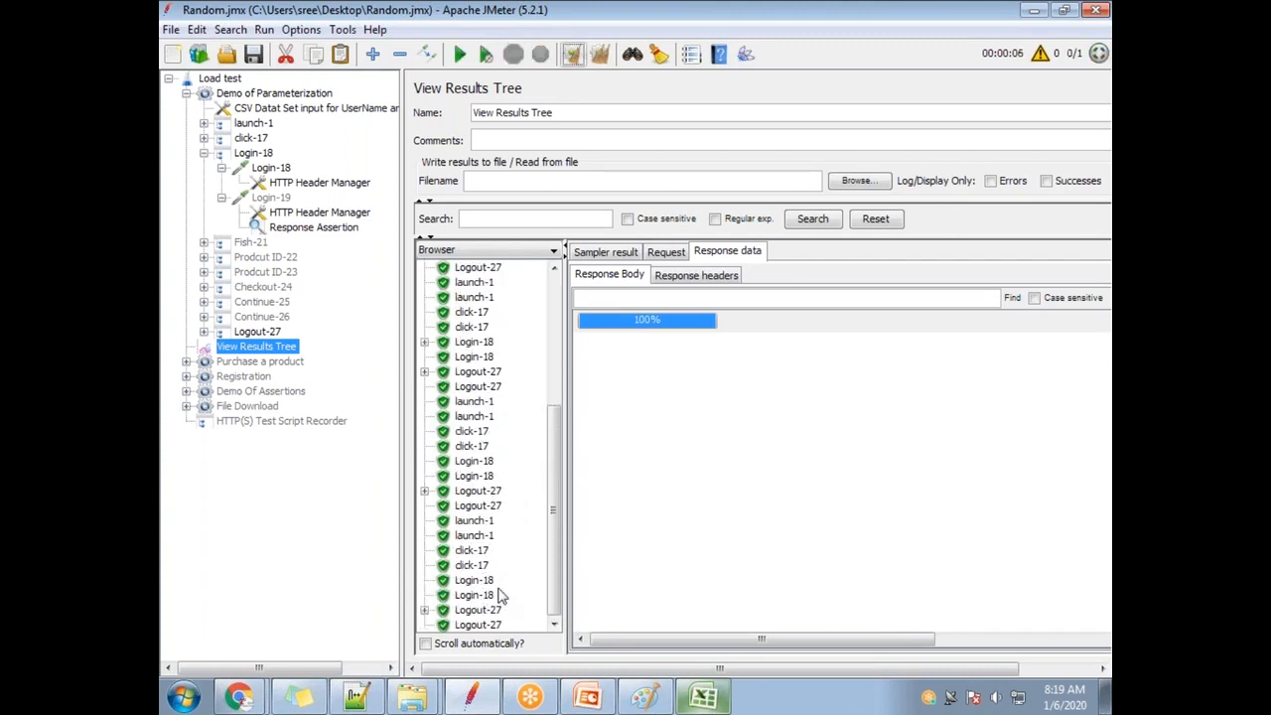
Inspect the Logout-27 response and its sub-requests, then the Login-18 response.
left_click(470, 493)
left_click(425, 492)
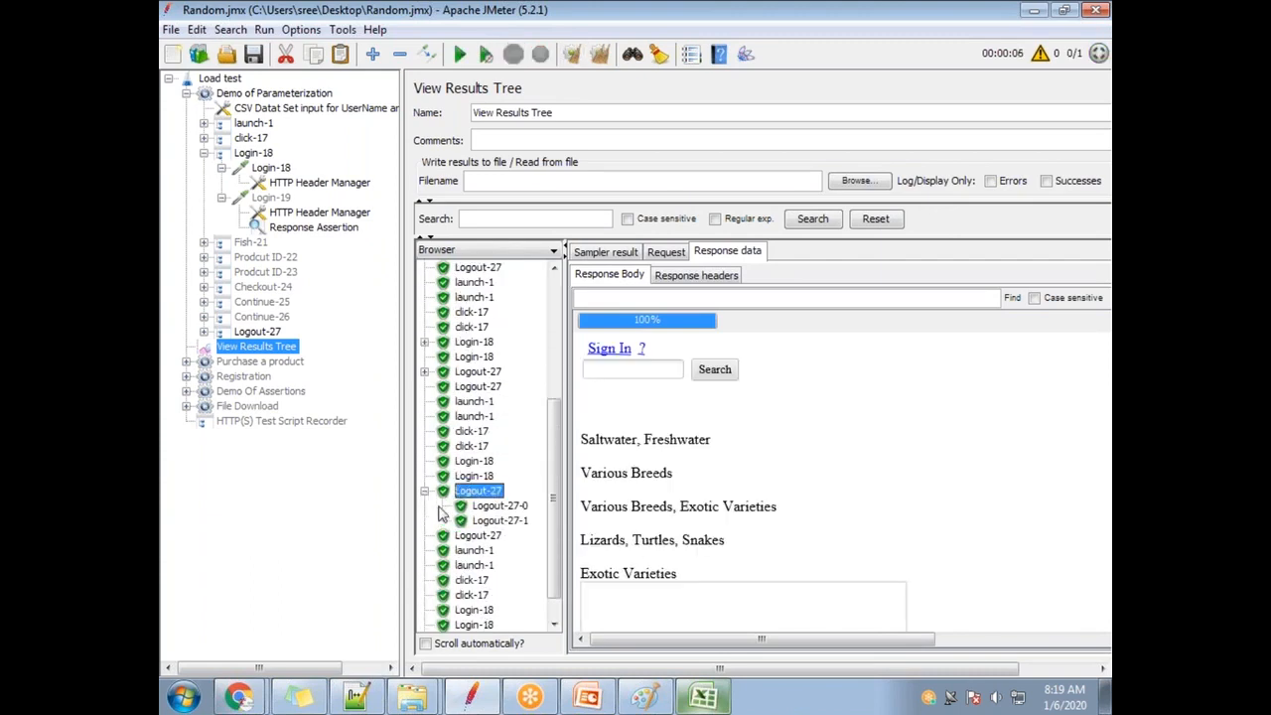
left_click(467, 462)
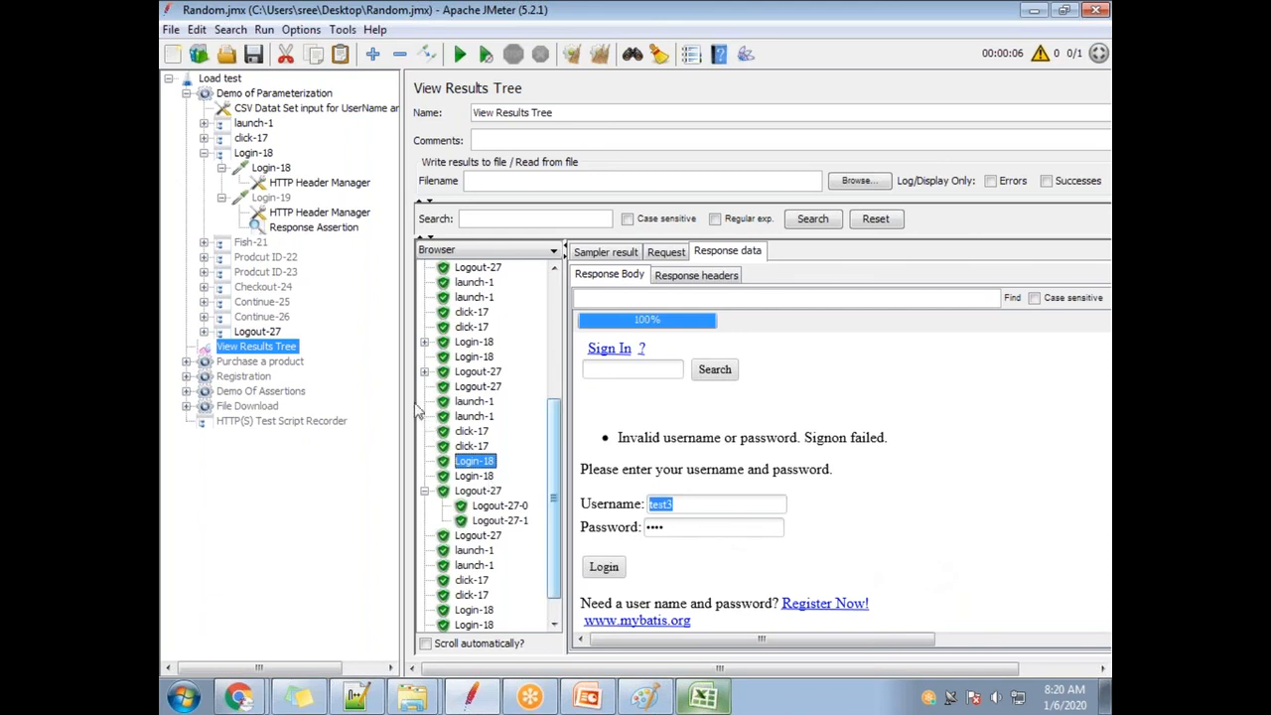
Move the Response Assertion under Login-18 and render the results' response as Text.
left_click_drag(306, 232, 301, 176)
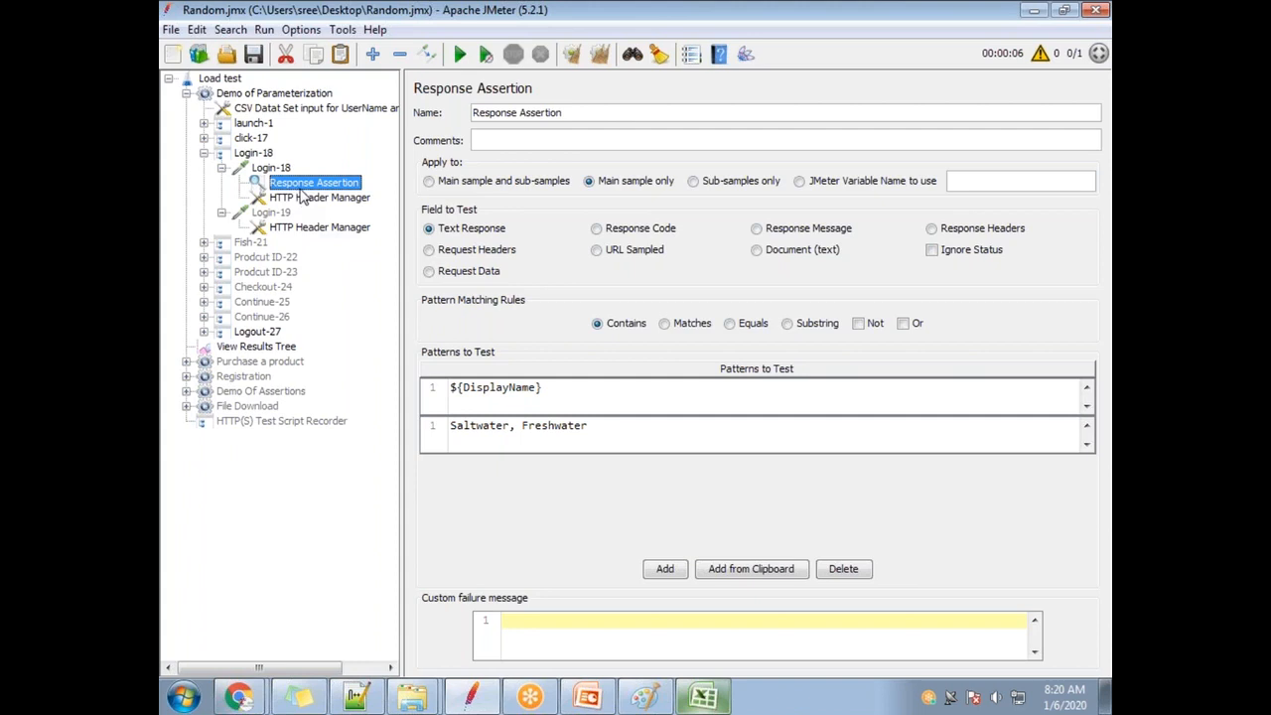
left_click(265, 348)
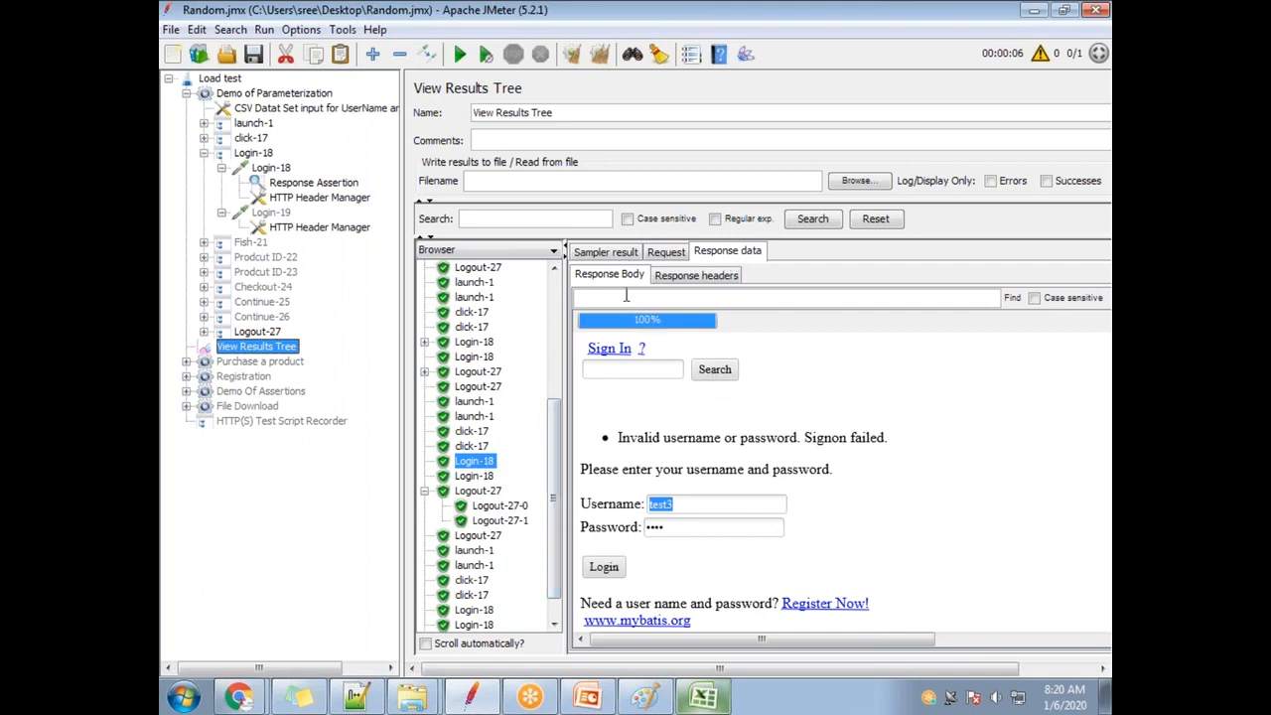
left_click(497, 251)
scroll(476, 298, "up", 3)
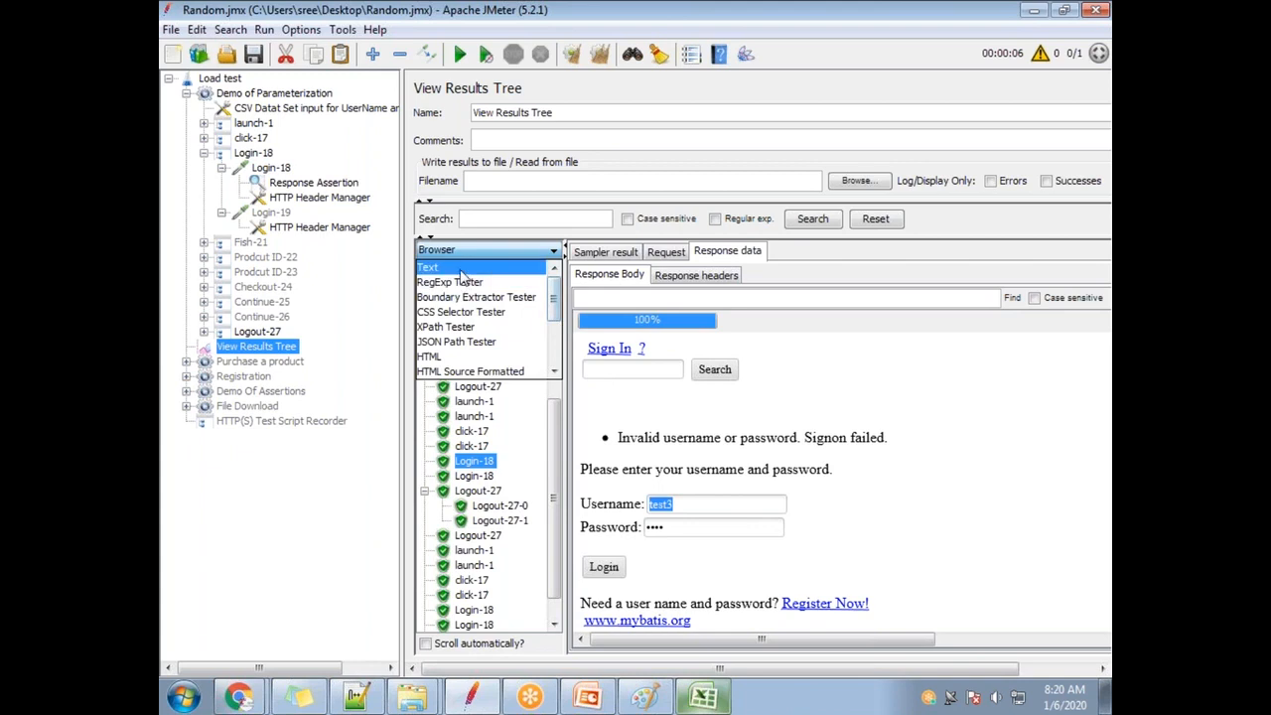
left_click(462, 267)
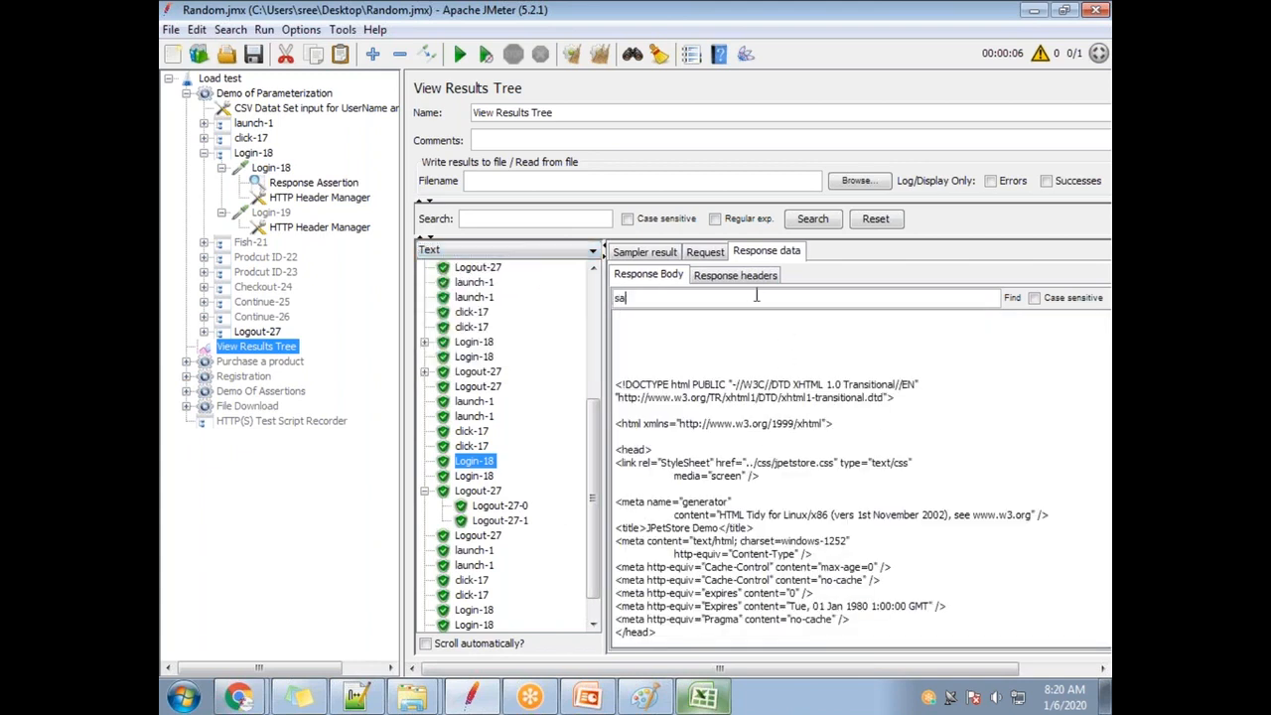
Search the failed Login-18 response for 'saltwater', finding no match, then reopen the Response Assertion.
left_click(755, 295)
type("saltwater")
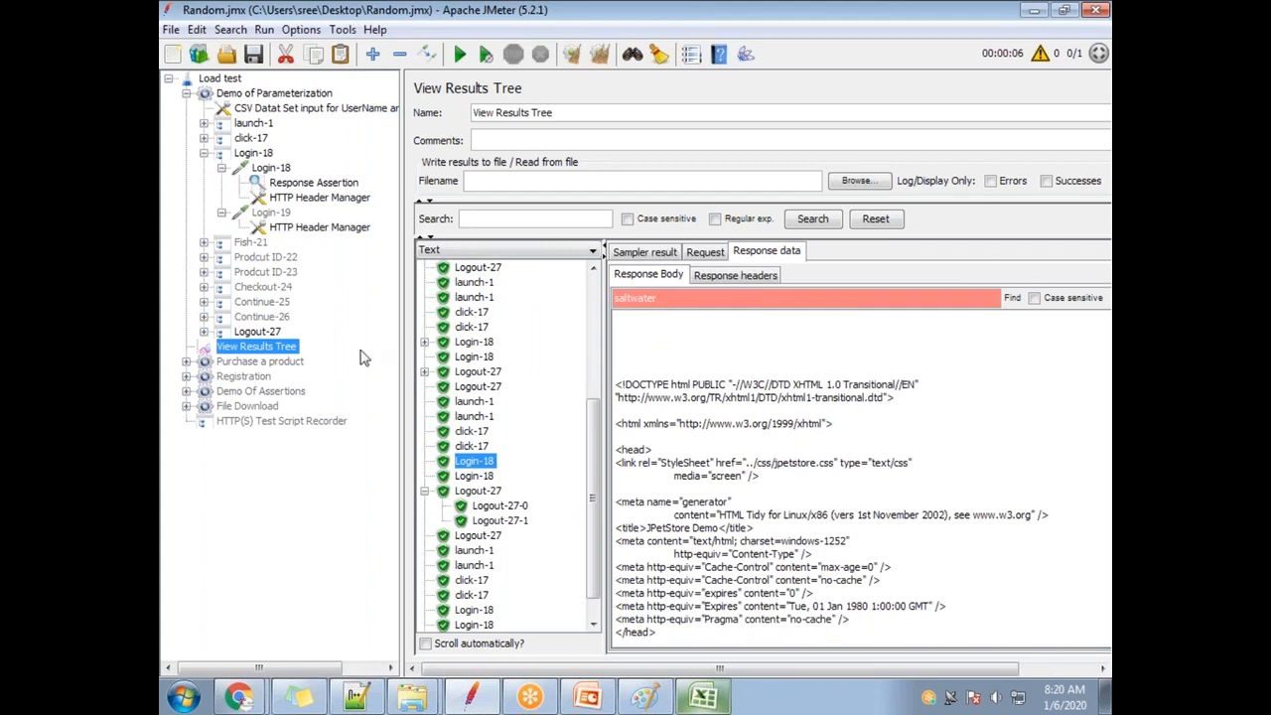
left_click(315, 184)
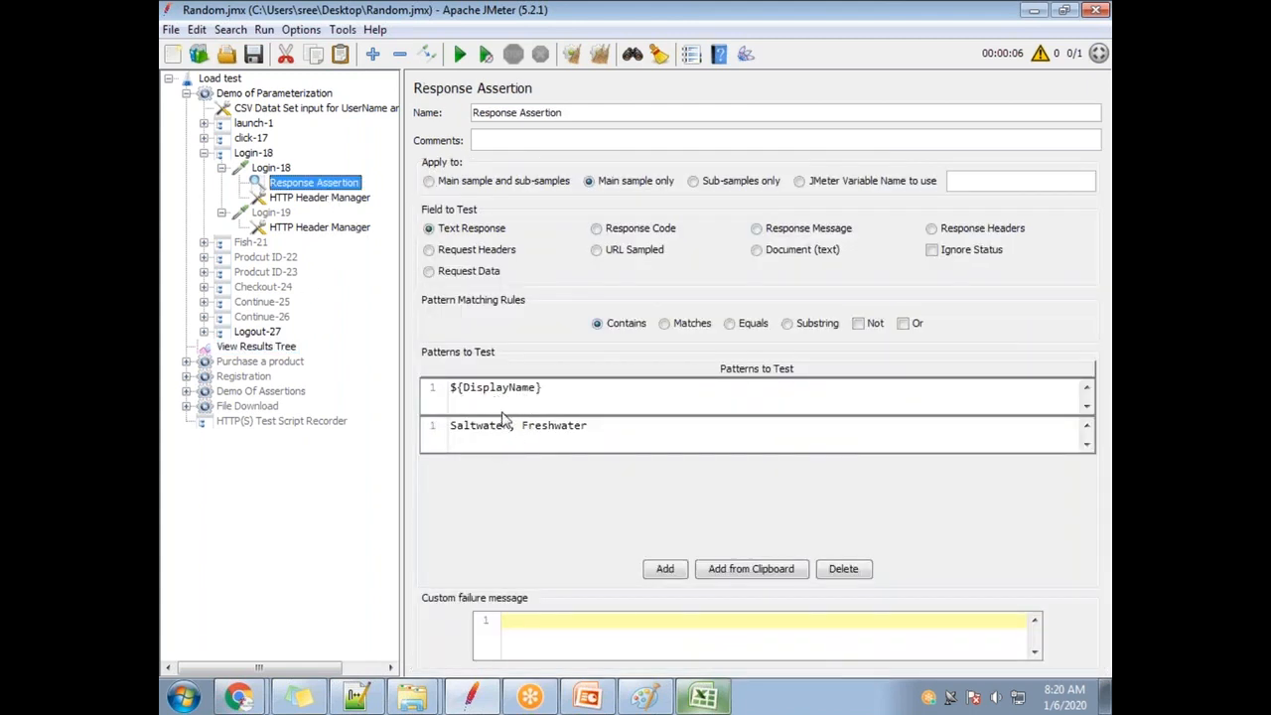
Shift the Response Assertion to Login-19 and back under Login-18, then return to View Results Tree.
left_click_drag(294, 184, 307, 228)
left_click_drag(308, 184, 298, 212)
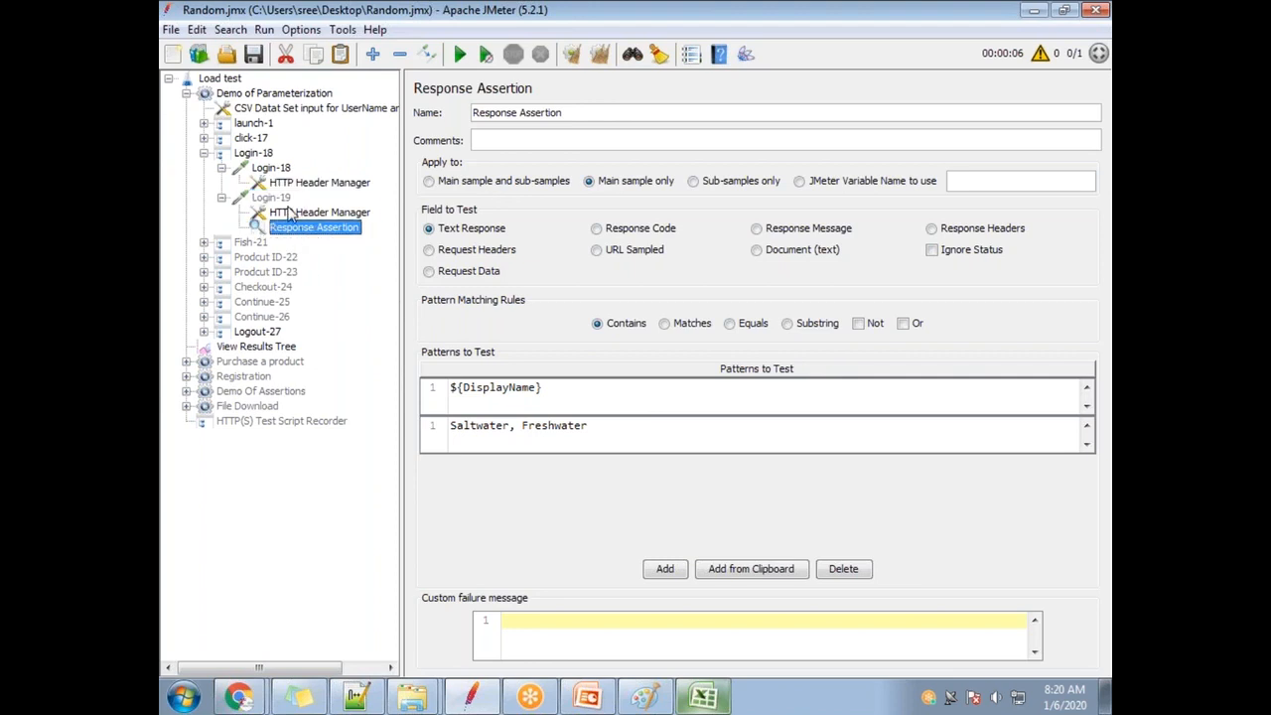
left_click(290, 211)
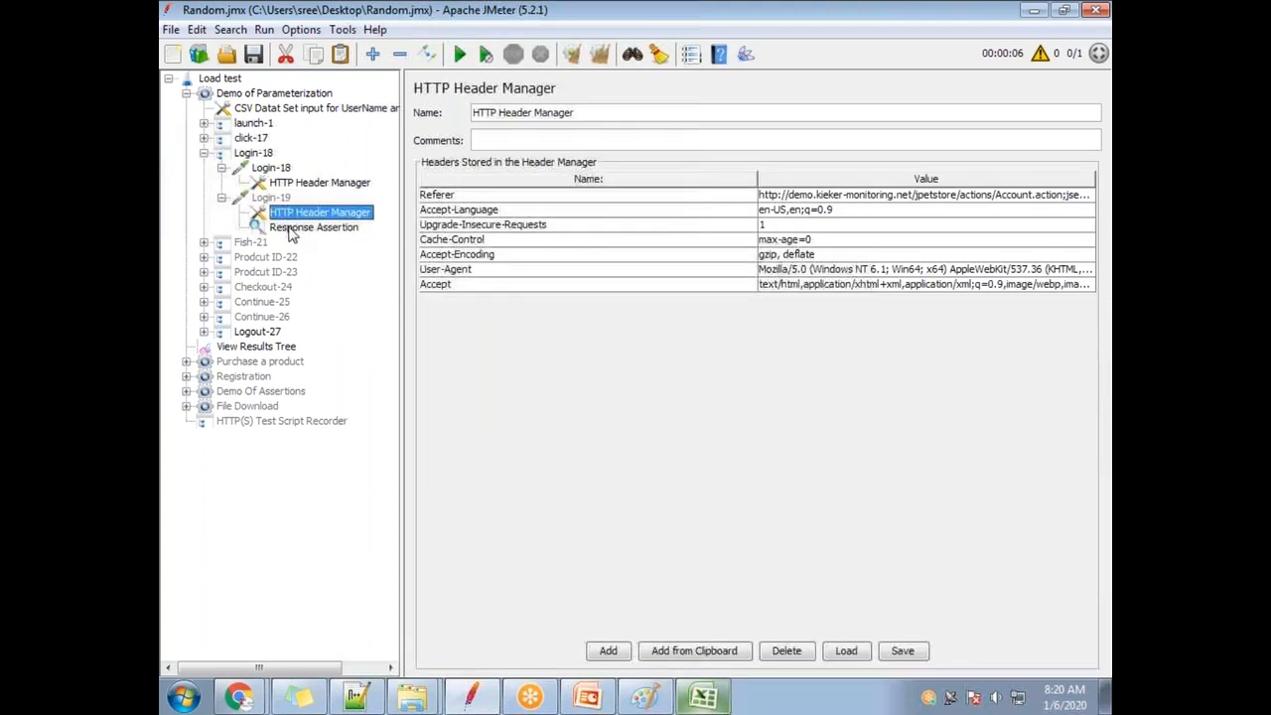
left_click_drag(295, 231, 263, 166)
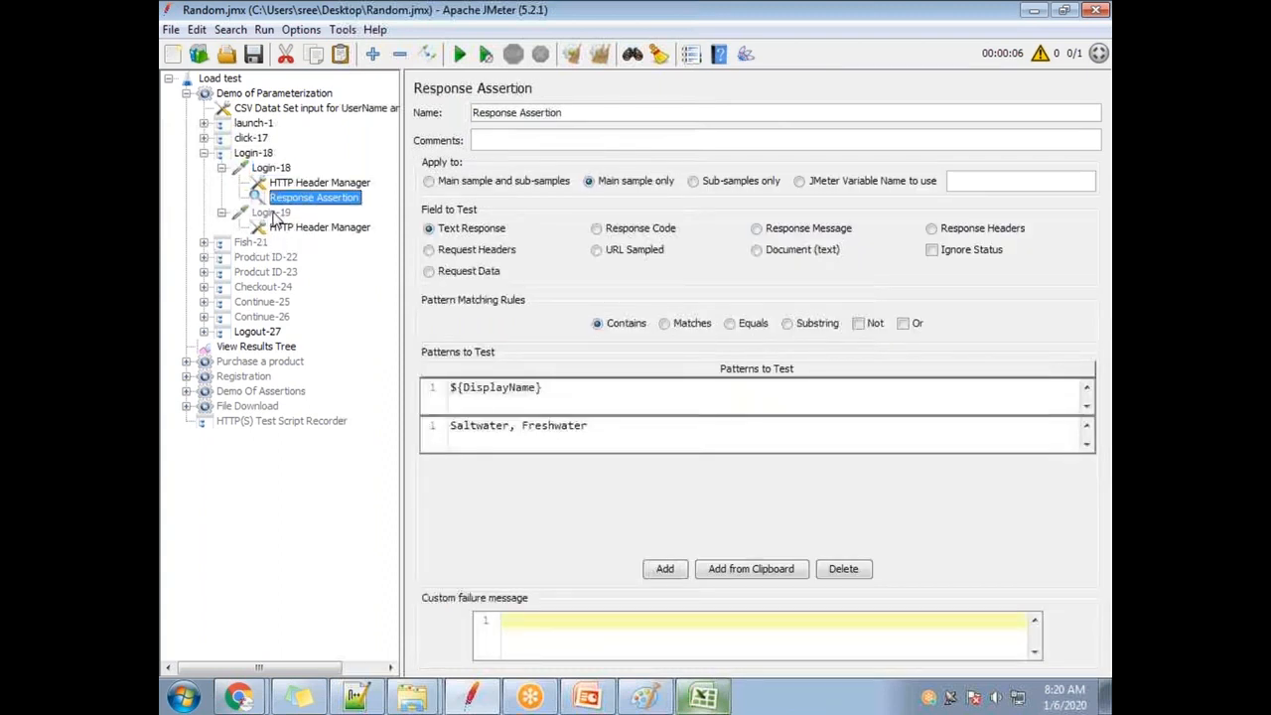
left_click(244, 348)
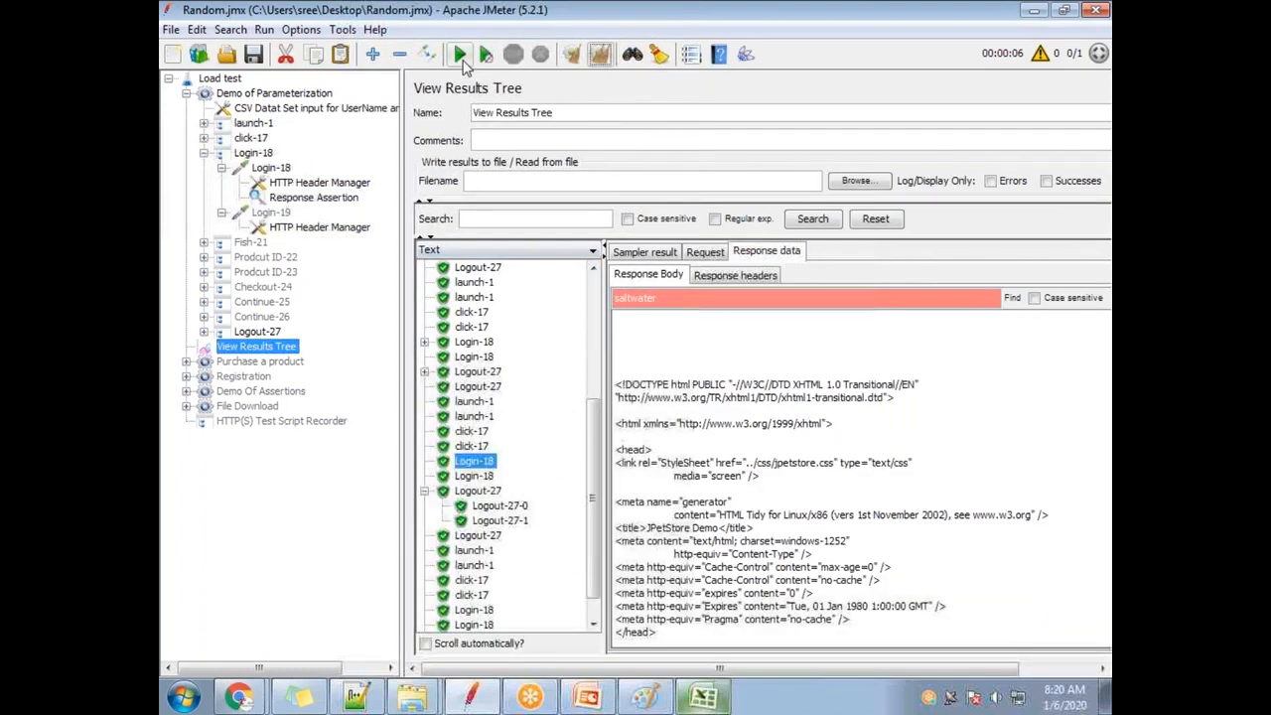
Re-run the test from cleared results and view the failed Login-18 response rendered as HTML.
left_click(601, 56)
left_click(460, 53)
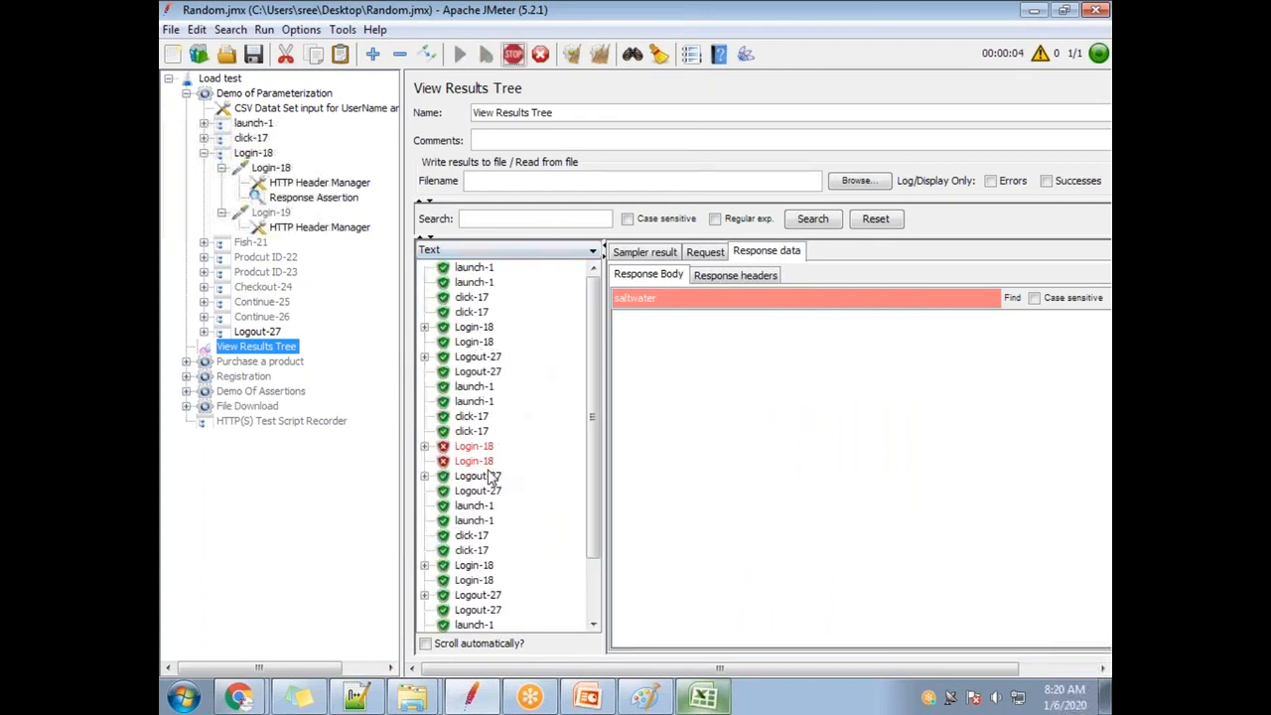
left_click_drag(594, 390, 594, 541)
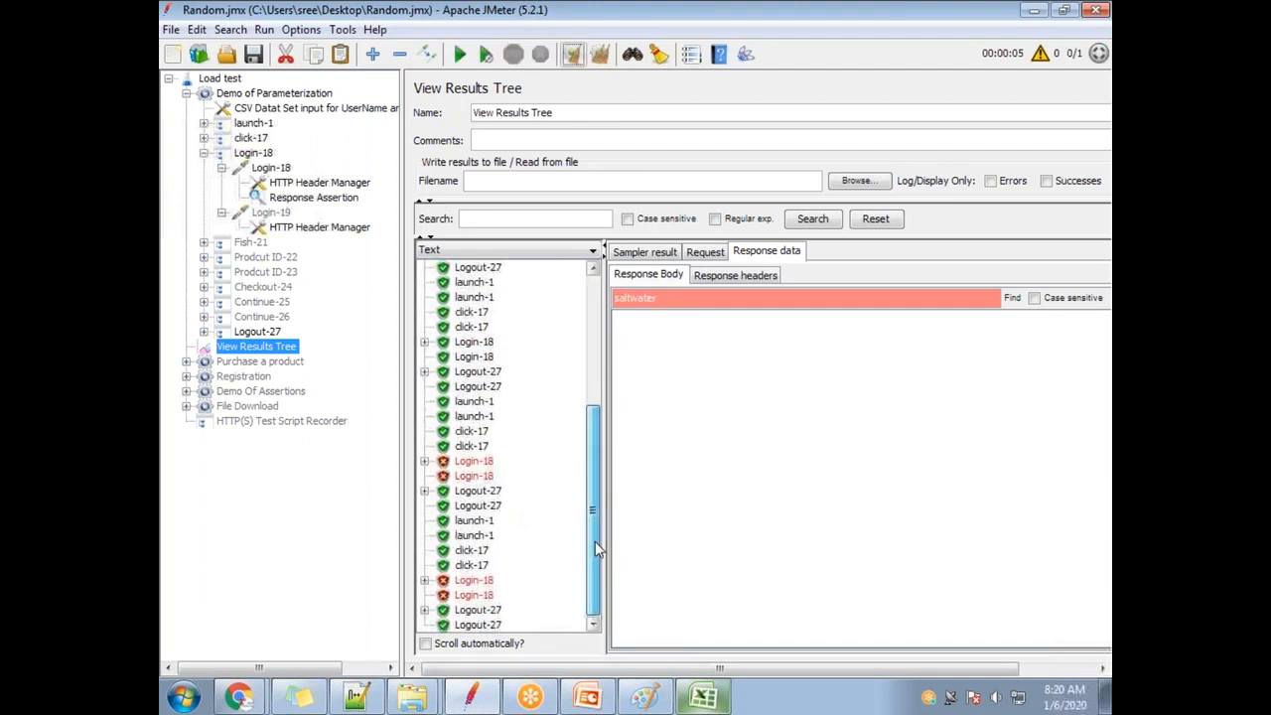
left_click(477, 462)
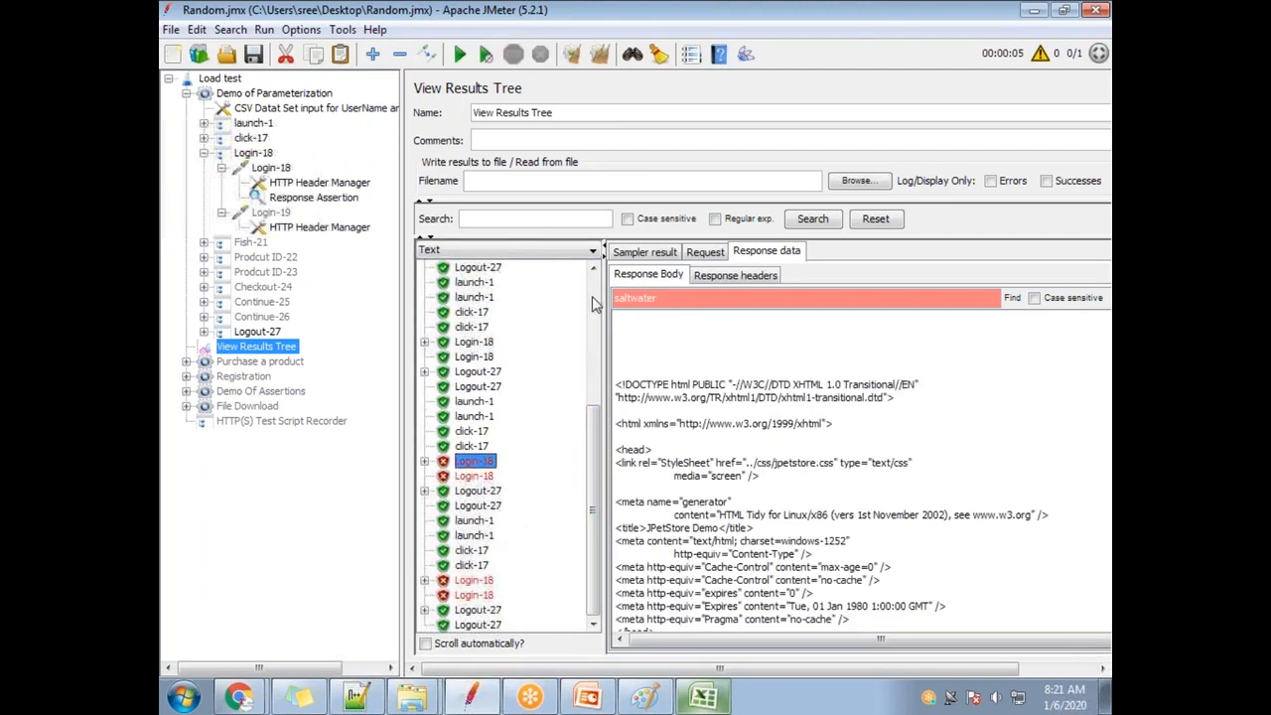
left_click(491, 250)
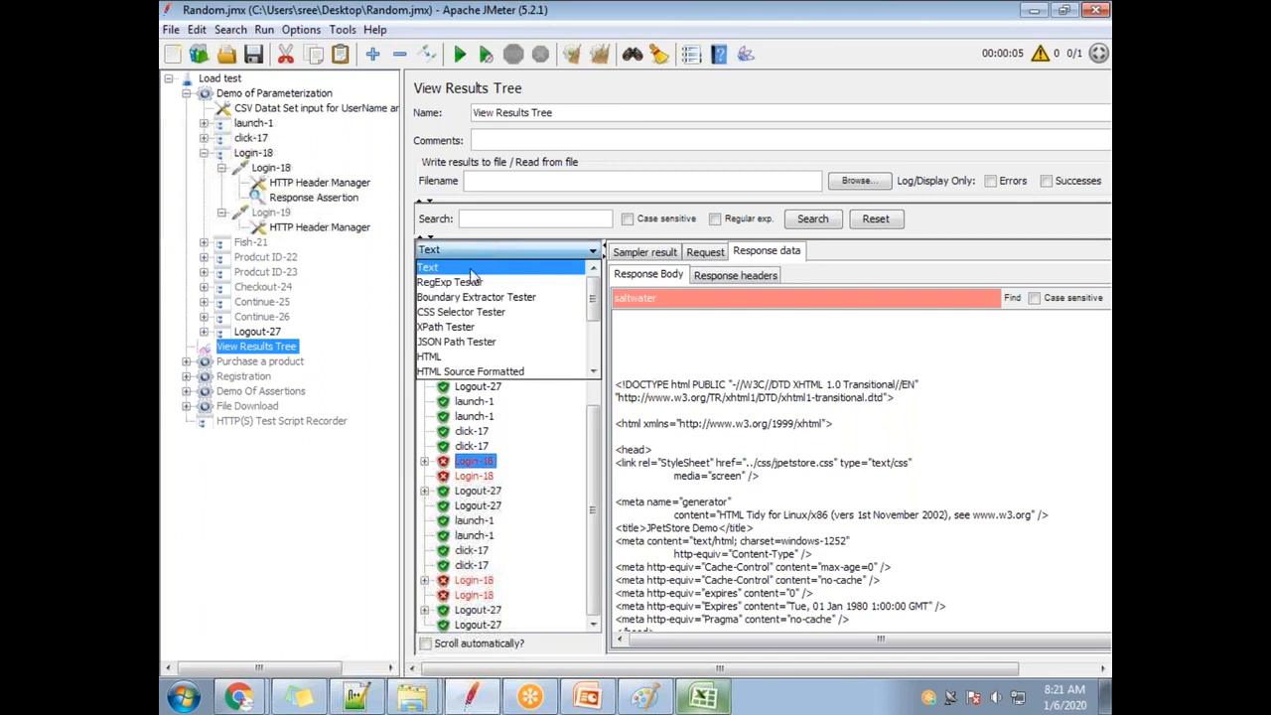
left_click(470, 356)
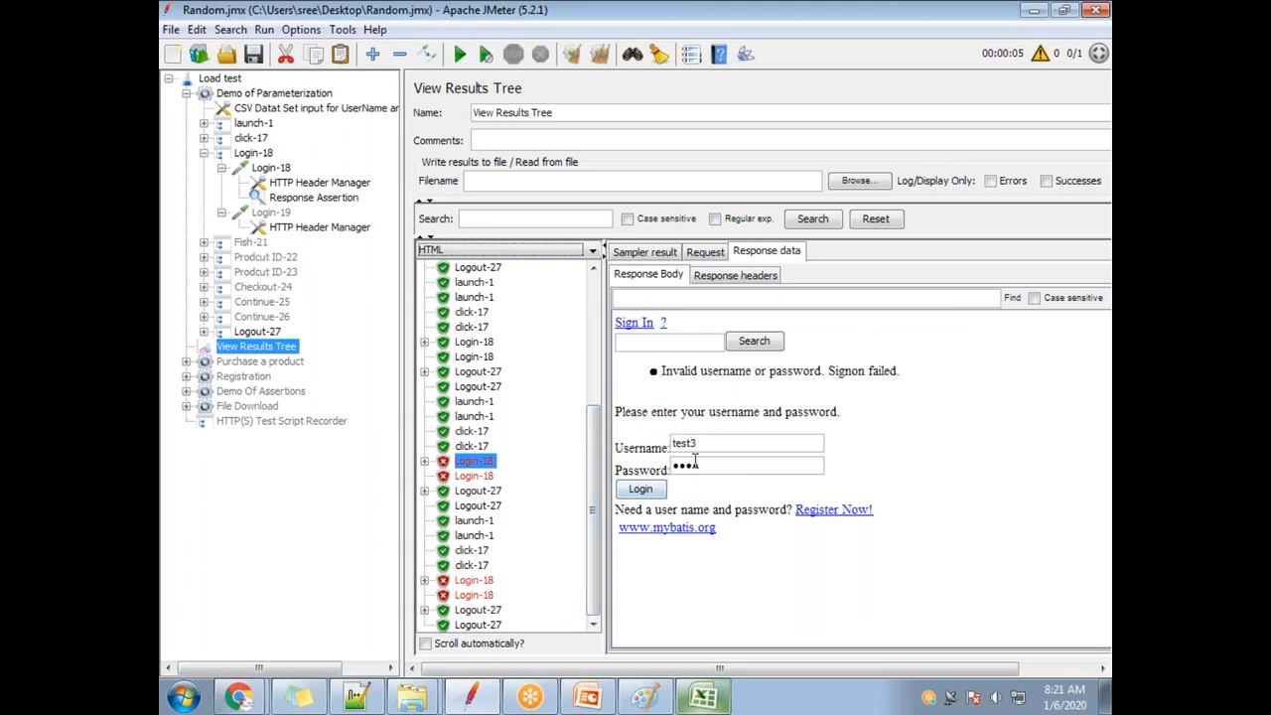
Read both failed Login-18 assertion messages, highlighting the expected 'Saltwater, Freshwater' text.
left_click(424, 462)
left_click(516, 477)
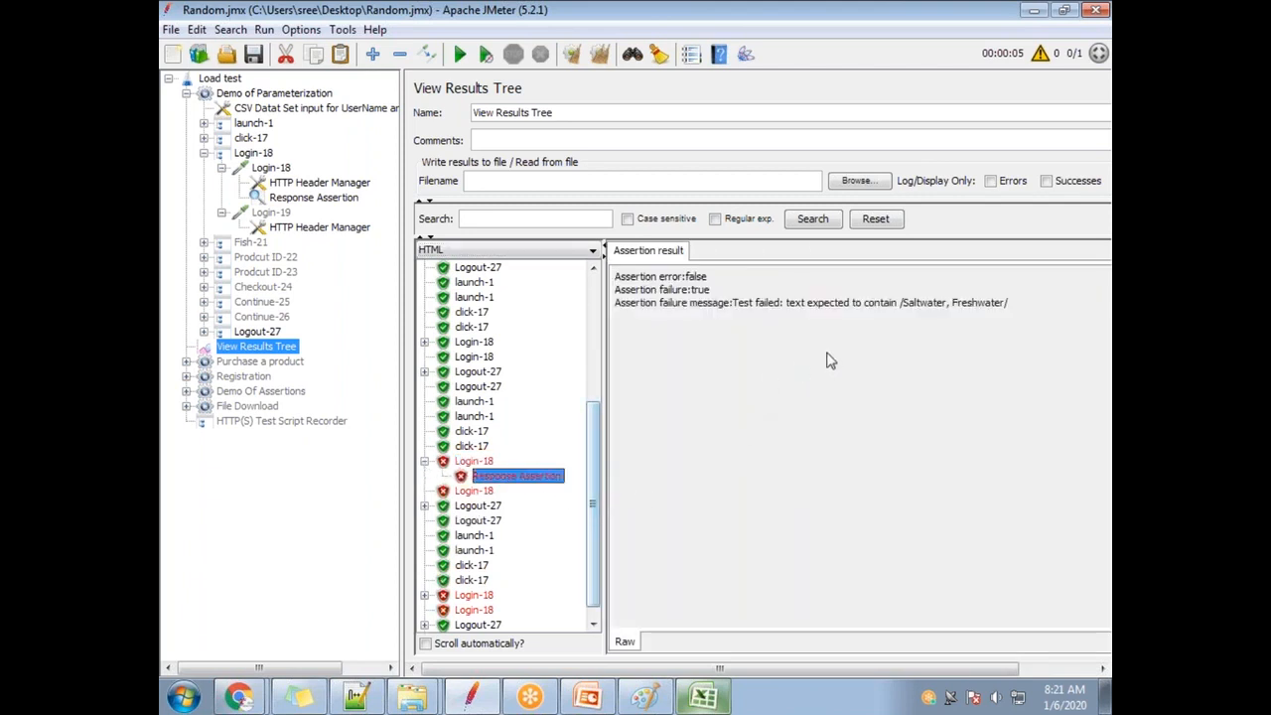
left_click_drag(903, 305, 1001, 307)
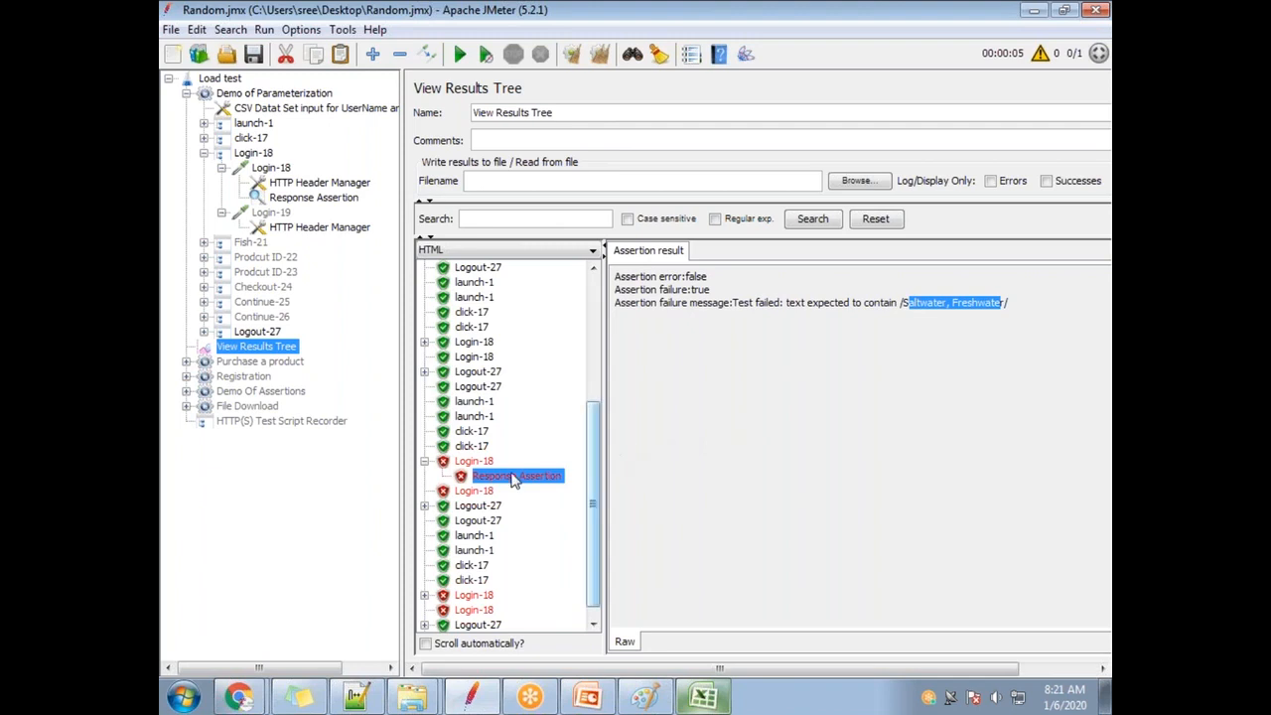
left_click(424, 594)
left_click(514, 609)
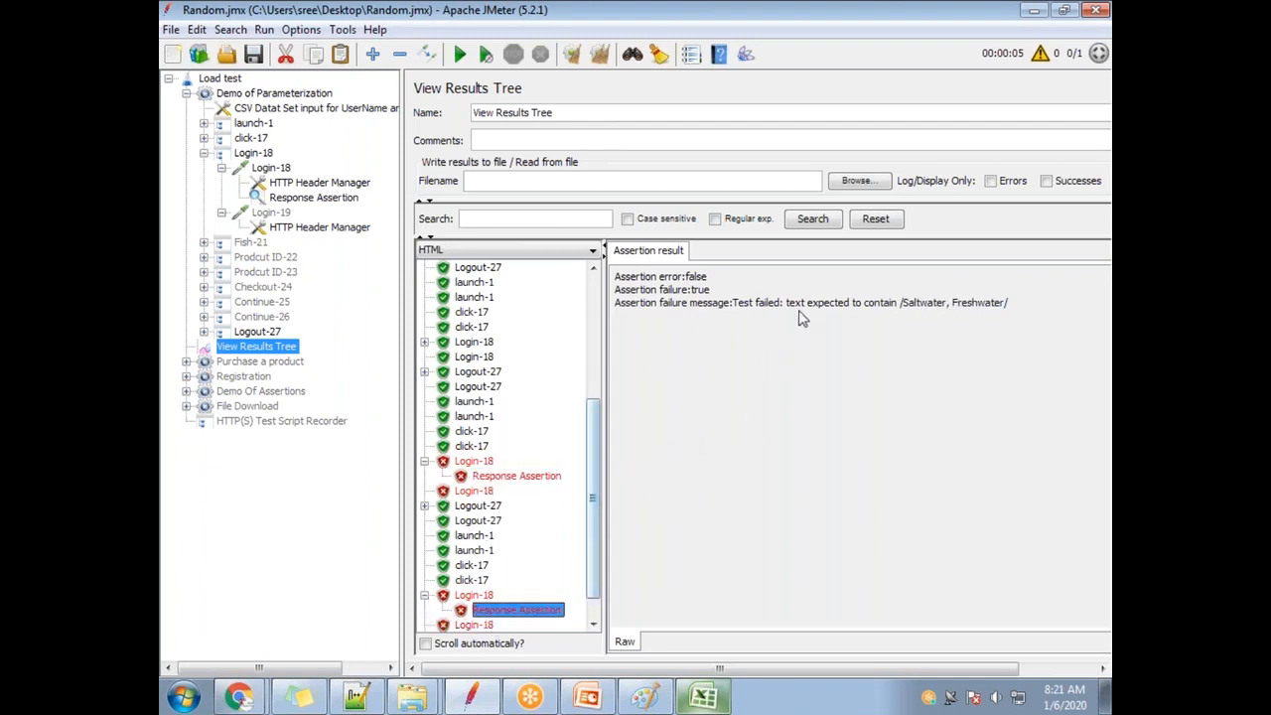
left_click_drag(838, 304, 1008, 304)
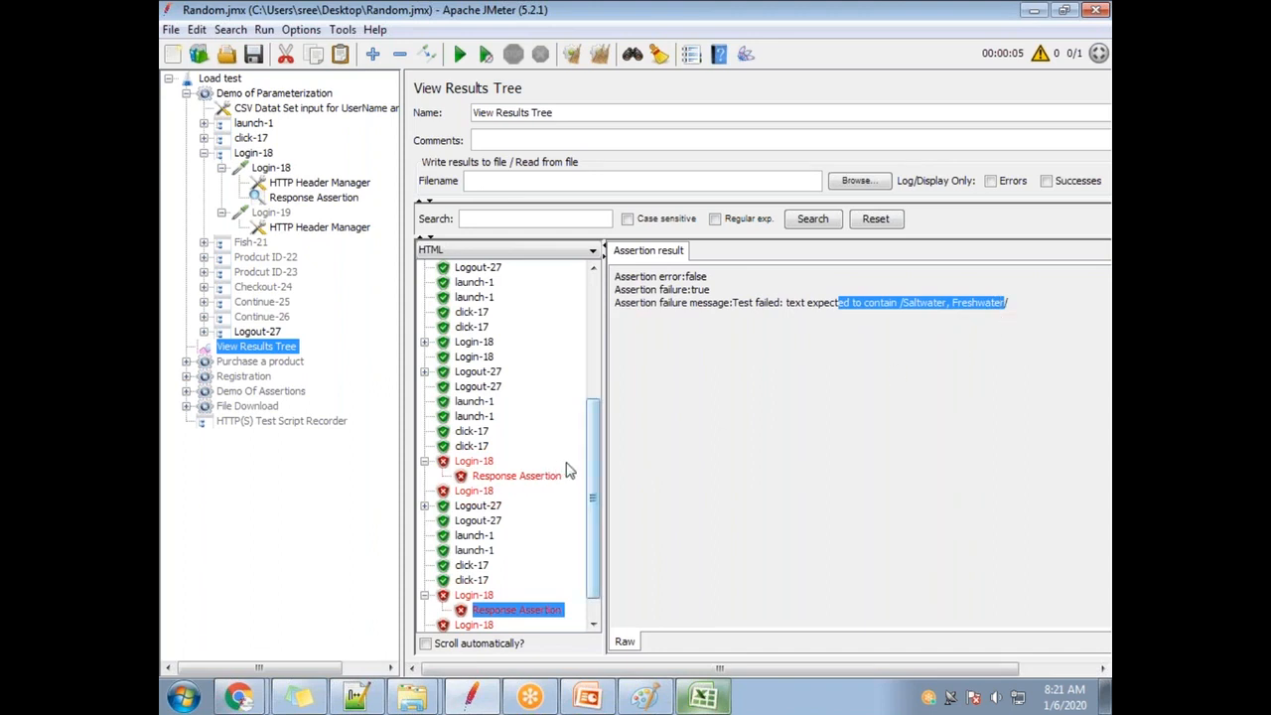
Compare Login-18 responses: the failed one welcomes test1 while its assertion expected /test2/.
left_click_drag(593, 487, 599, 312)
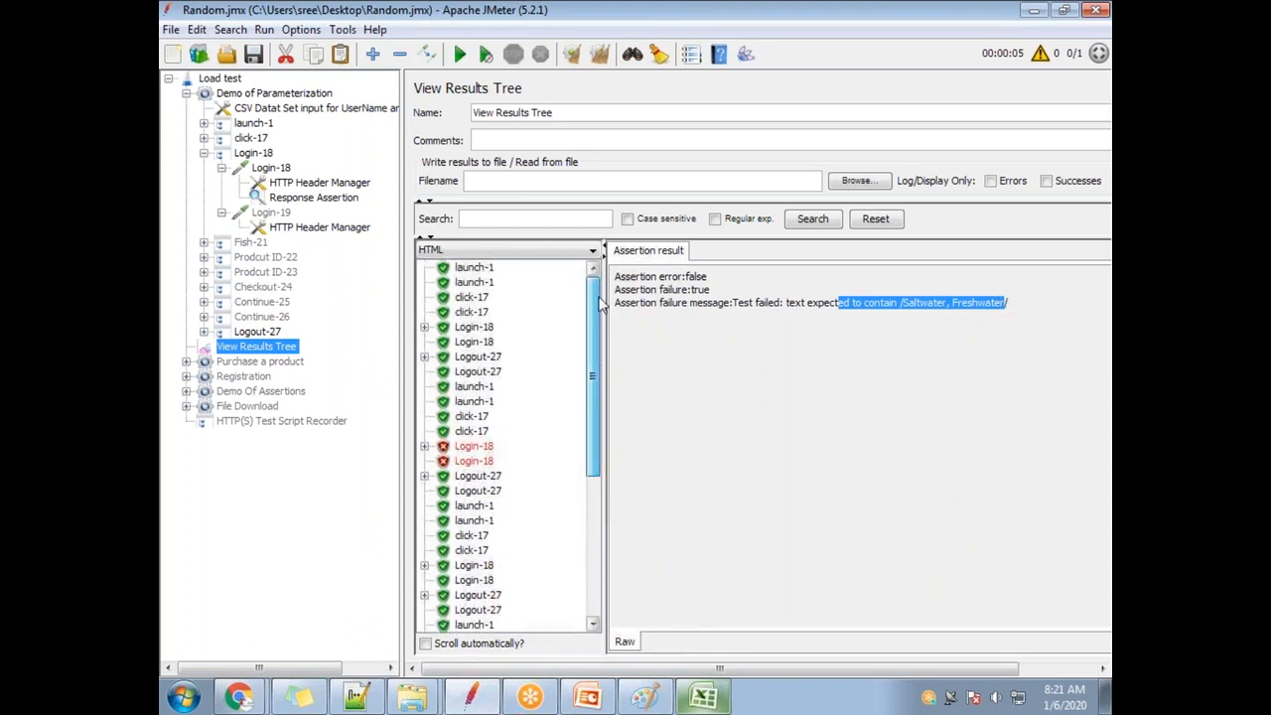
left_click(474, 329)
left_click(469, 565)
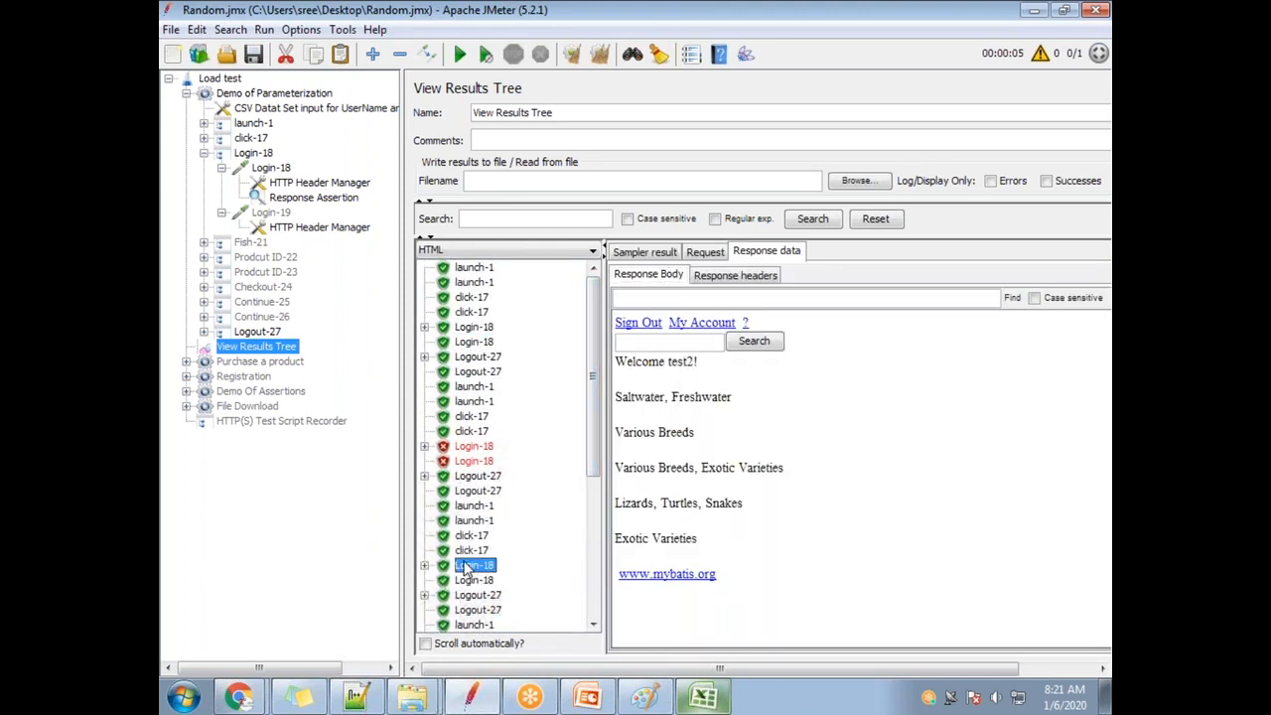
left_click(483, 449)
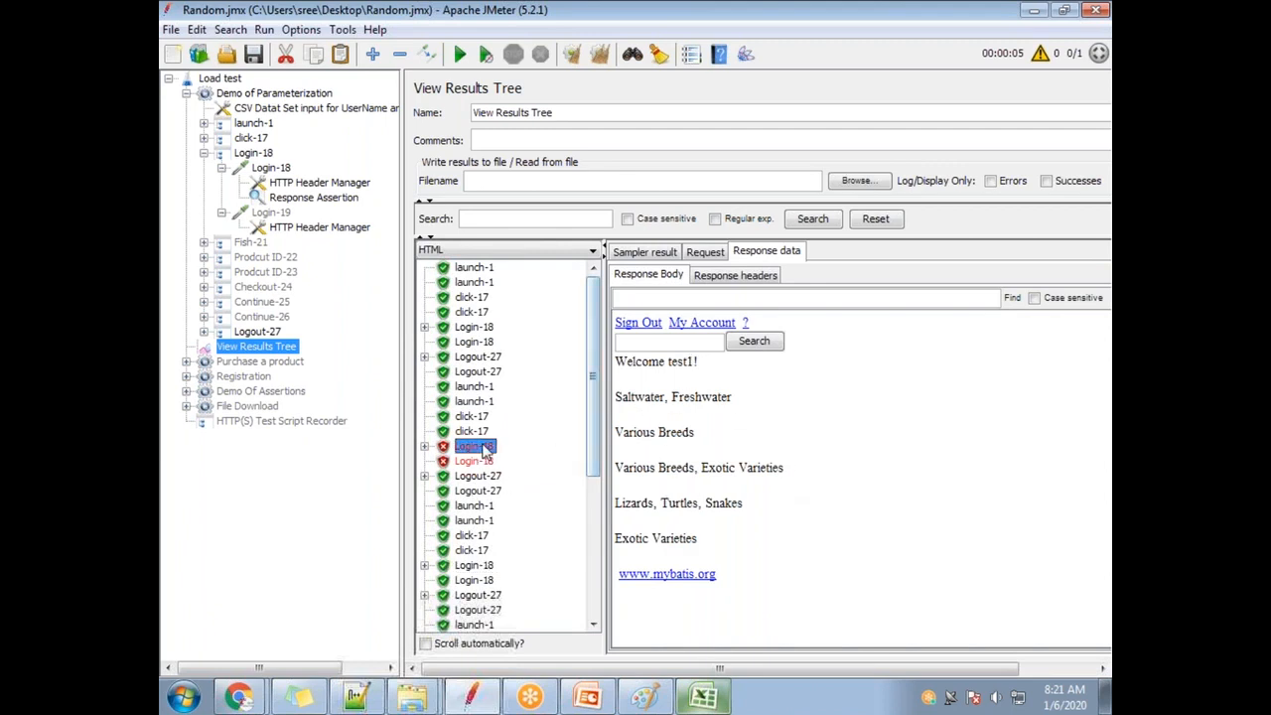
left_click(424, 446)
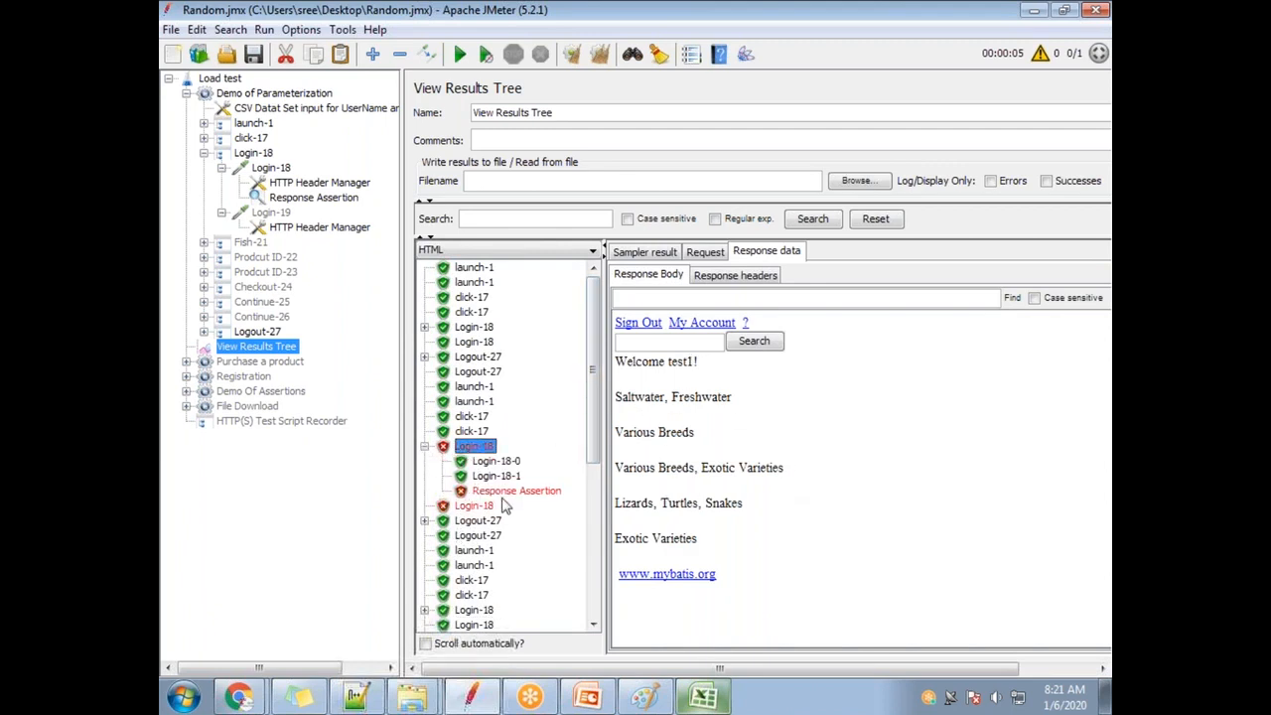
left_click(507, 491)
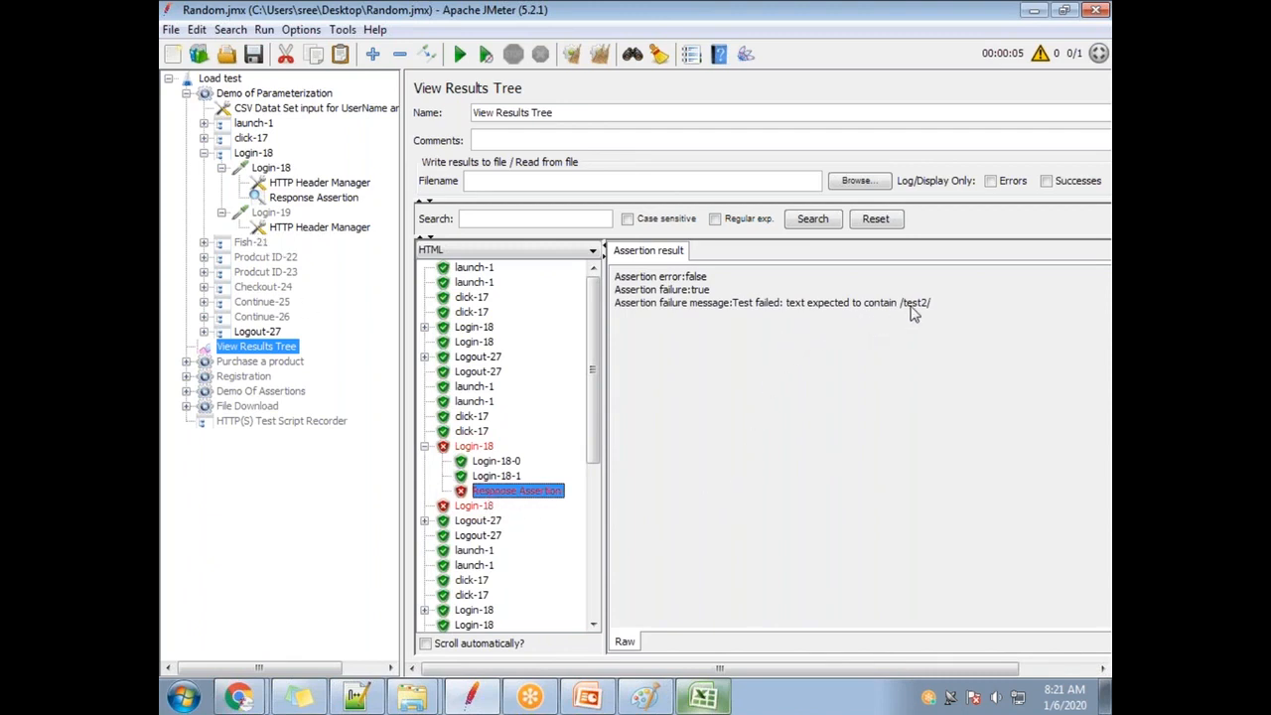
left_click_drag(906, 308, 933, 308)
left_click(478, 448)
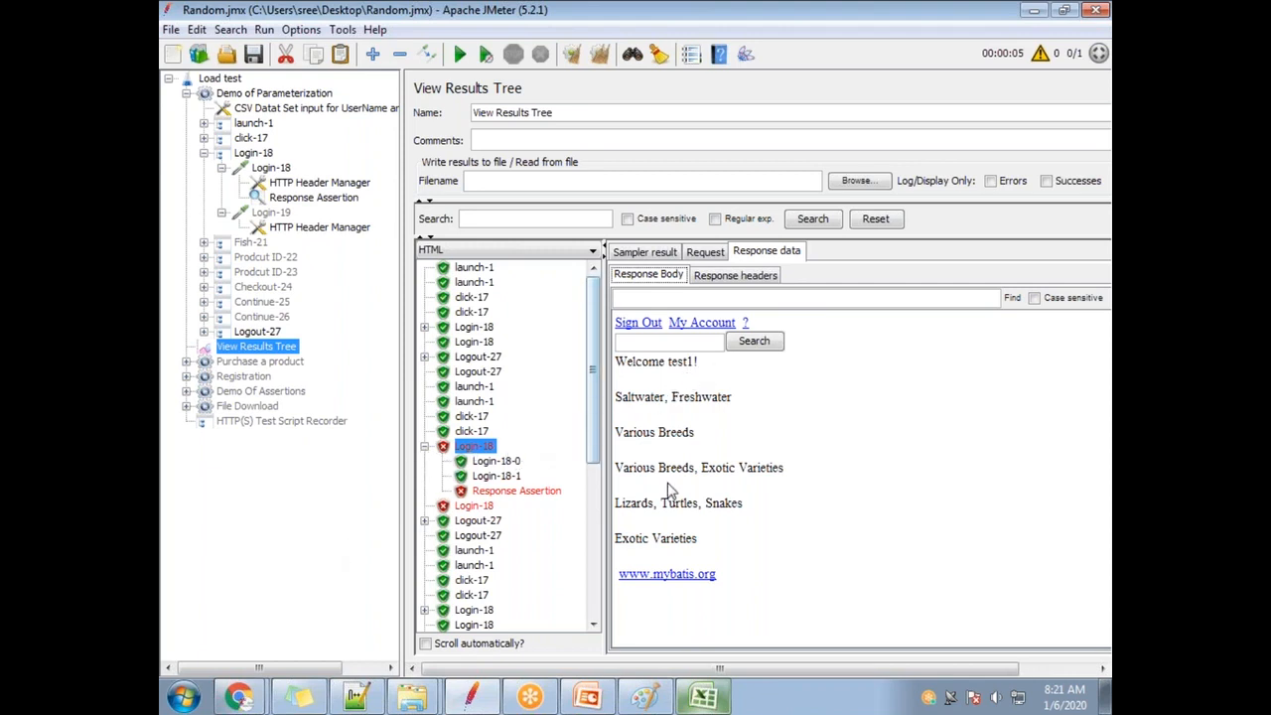
Reopen user_credentials.csv and change cell C2 from test2 to test1.
left_click(1105, 695)
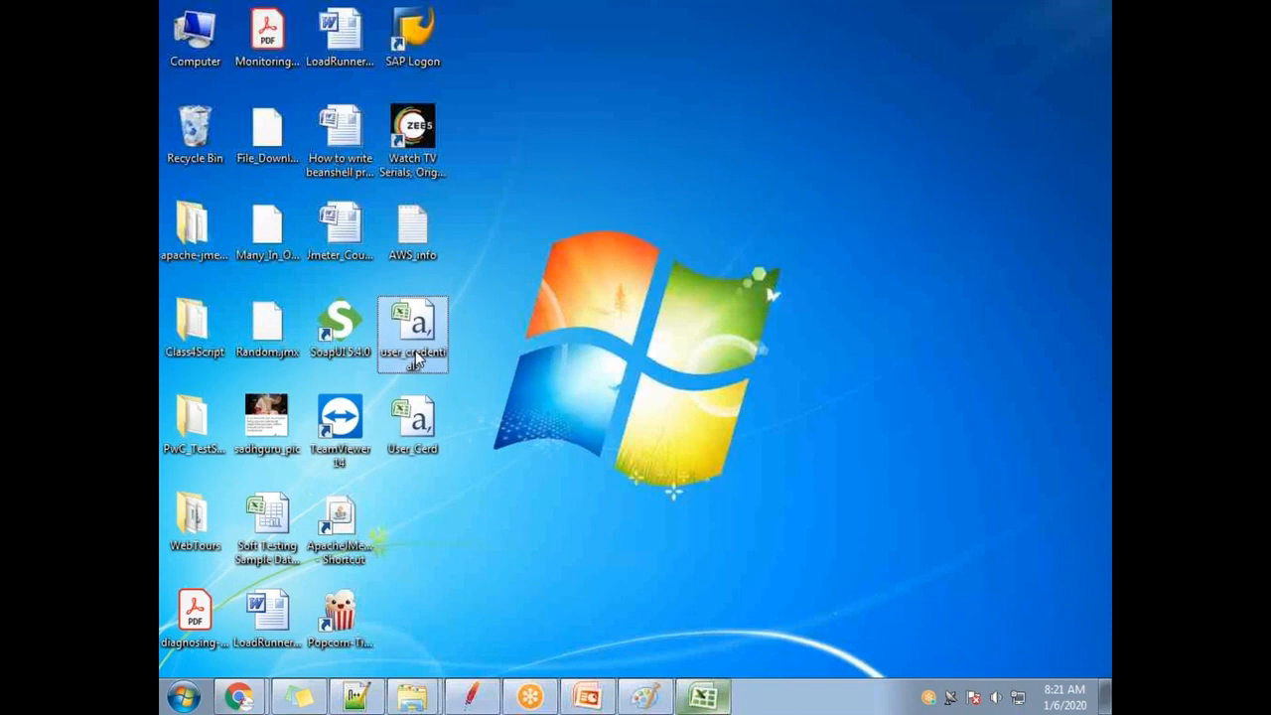
double_click(414, 359)
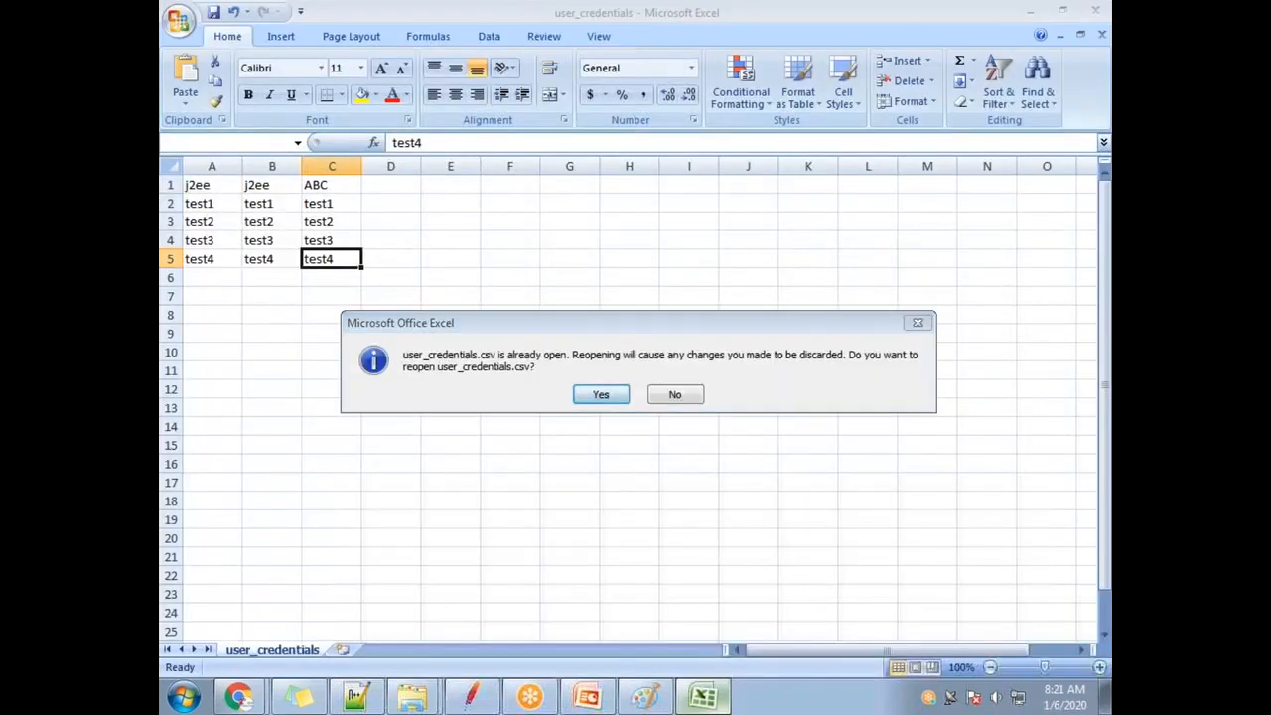
left_click(602, 394)
double_click(345, 204)
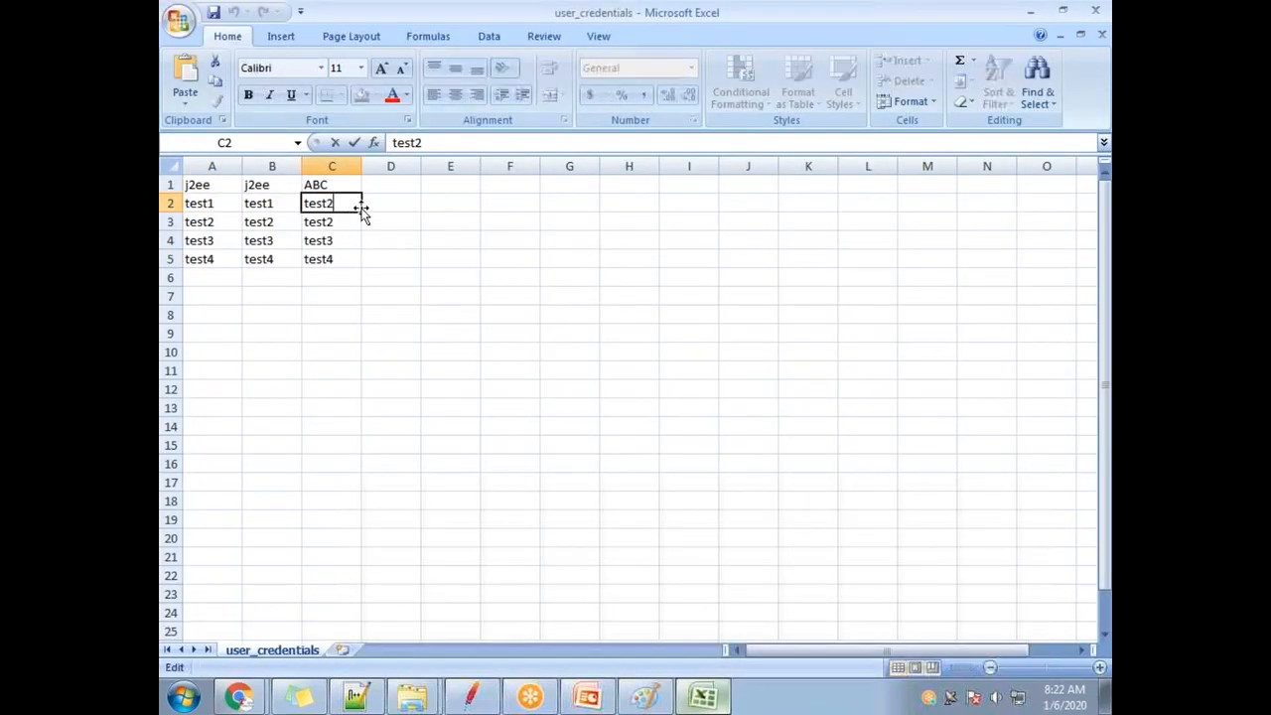
key("BackSpace")
type("1")
left_click(213, 202)
left_click(275, 202)
left_click(317, 204)
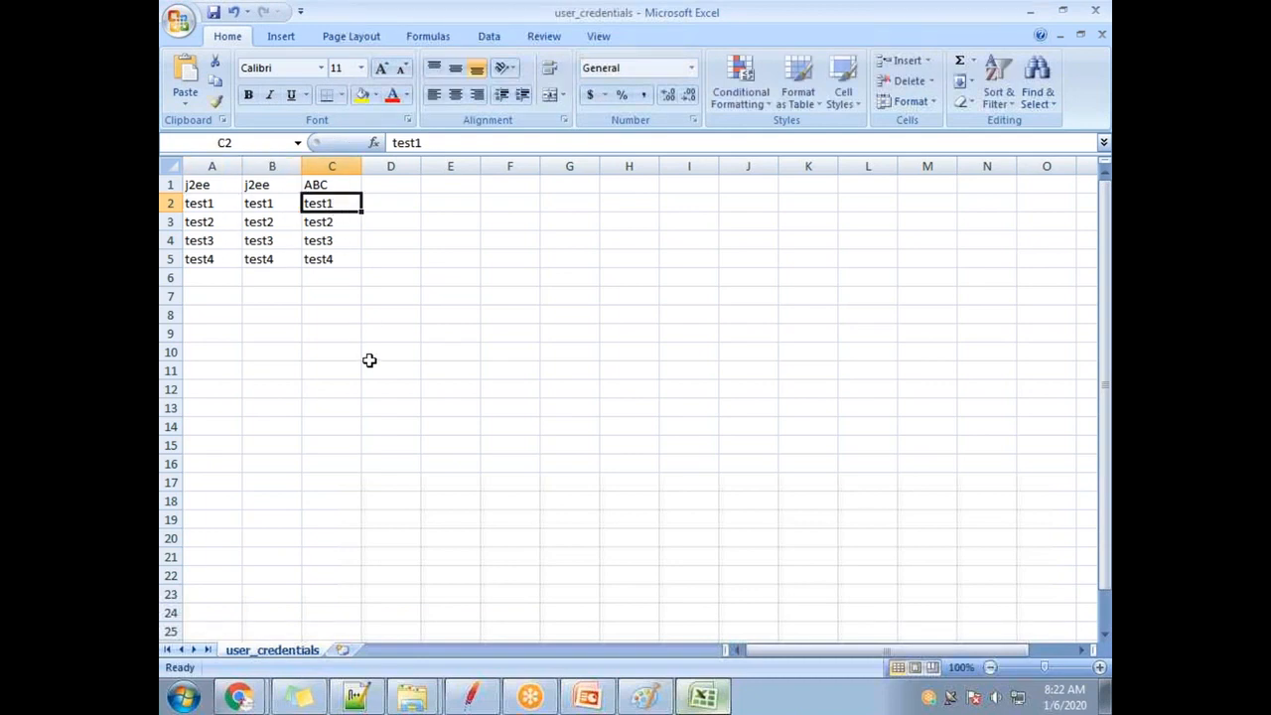
Save user_credentials in CSV format, replacing the existing file, and close Excel.
key("ctrl+s")
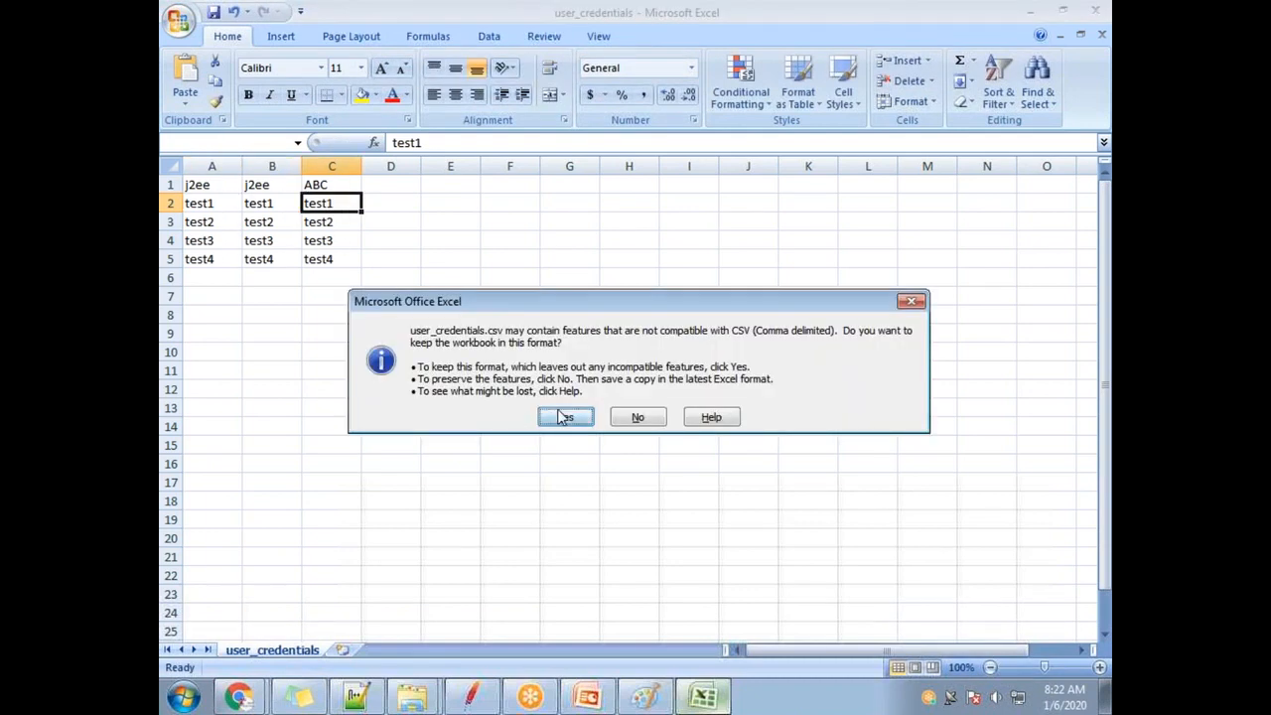
left_click(565, 417)
double_click(402, 12)
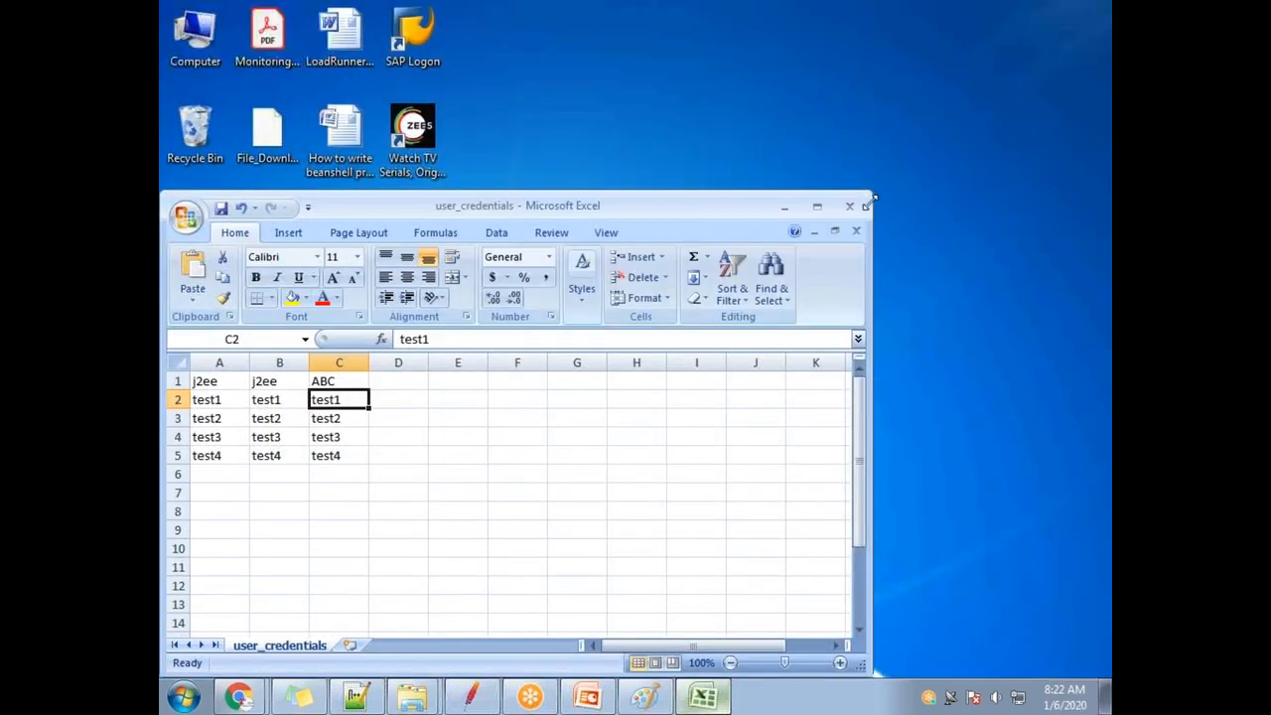
left_click(850, 205)
left_click(563, 394)
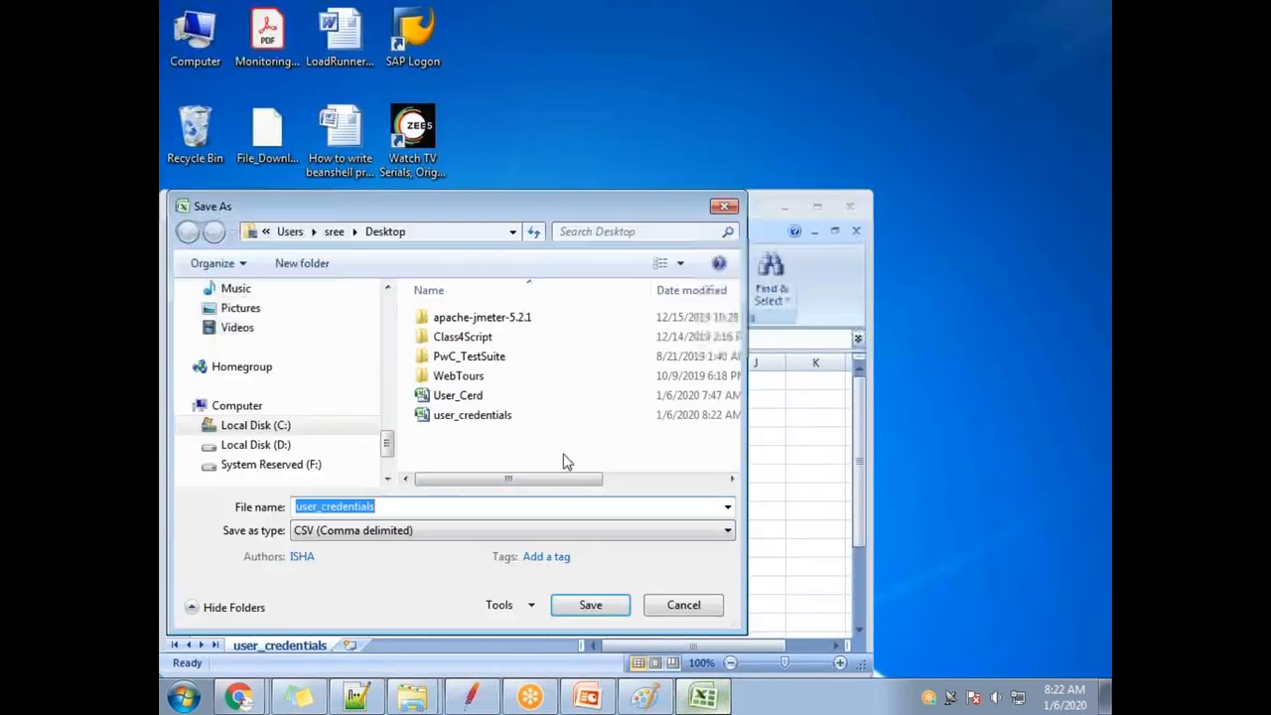
left_click(576, 605)
left_click(767, 353)
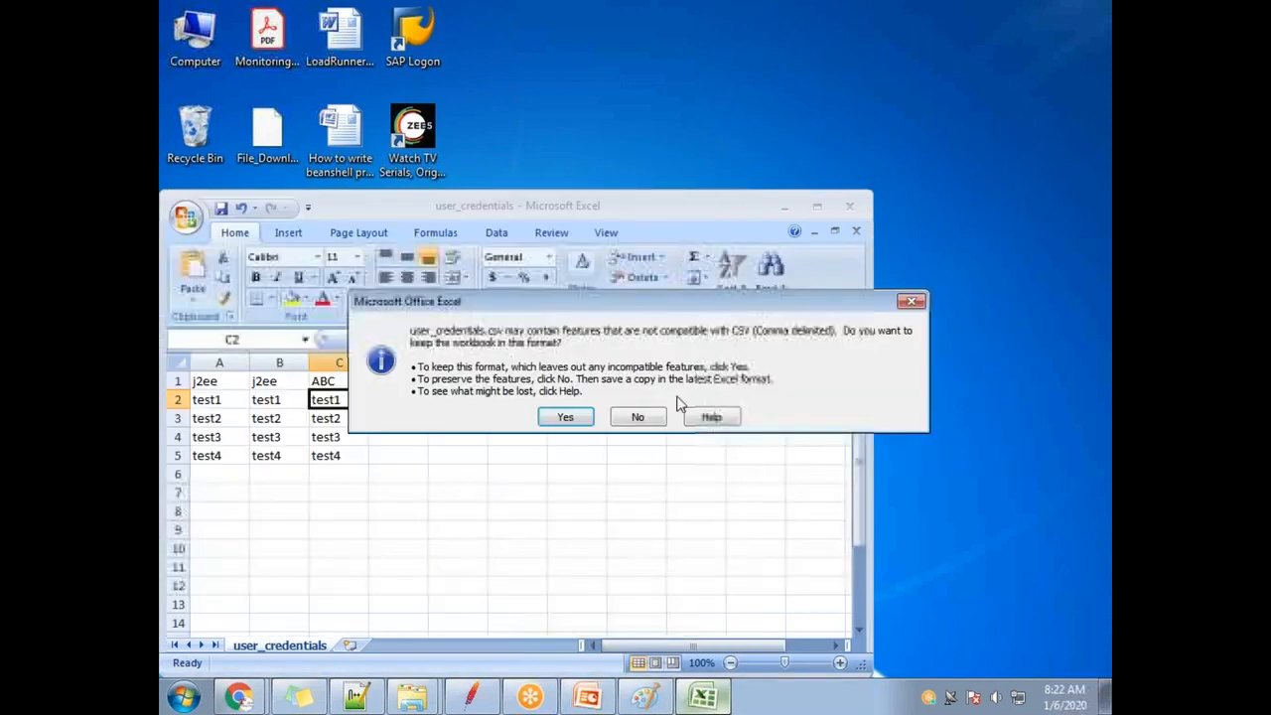
key("Return")
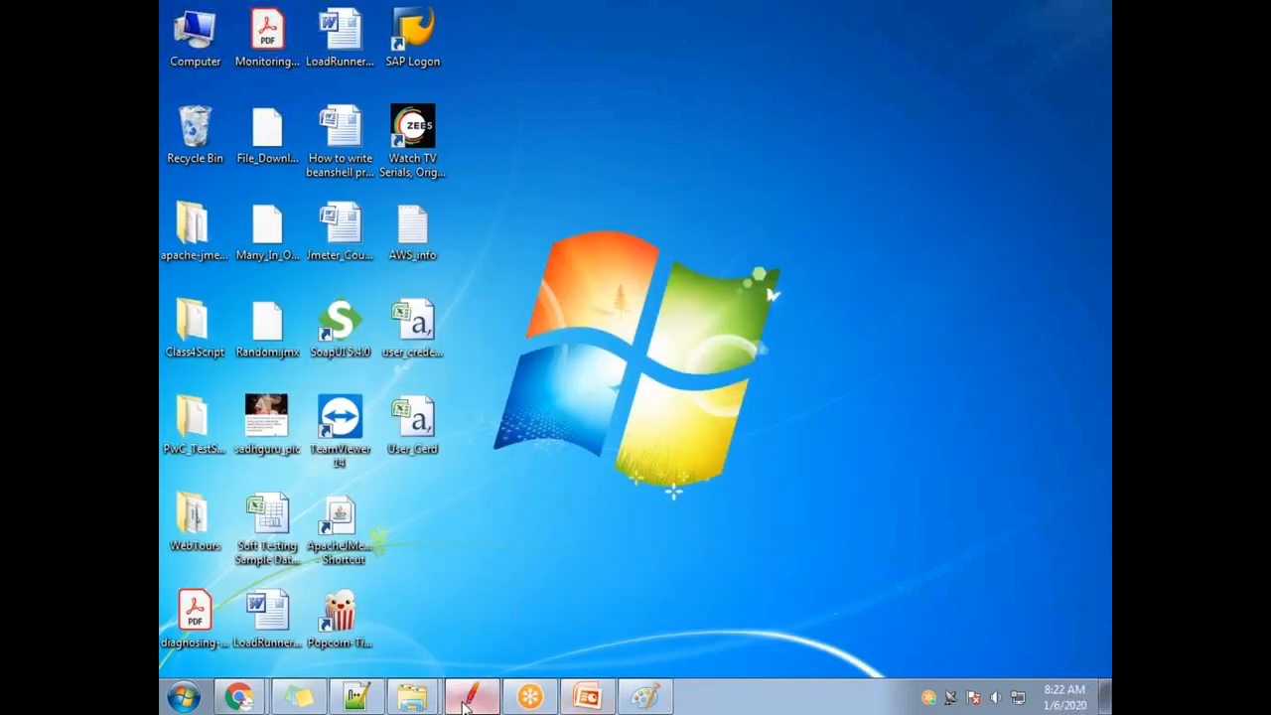
left_click(470, 697)
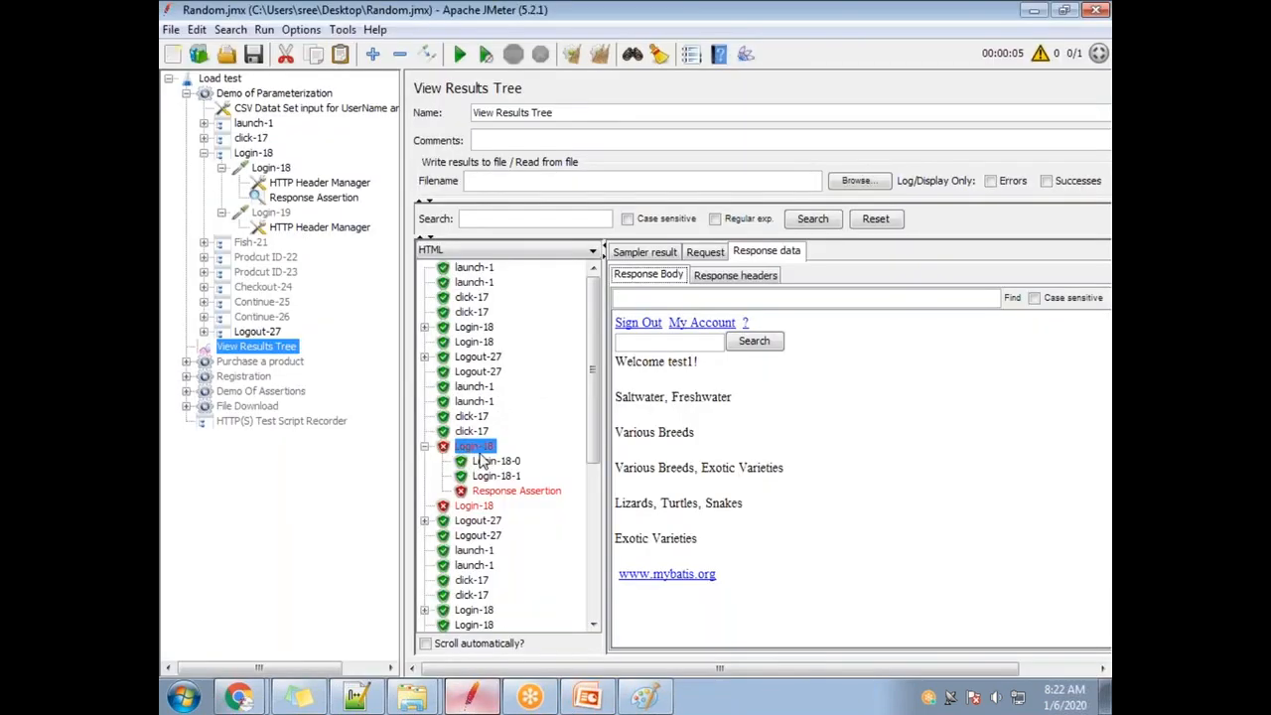
Review the earlier failure: the assertion expected /test2/ but the response welcomed test1.
left_click(526, 493)
left_click_drag(931, 304, 904, 305)
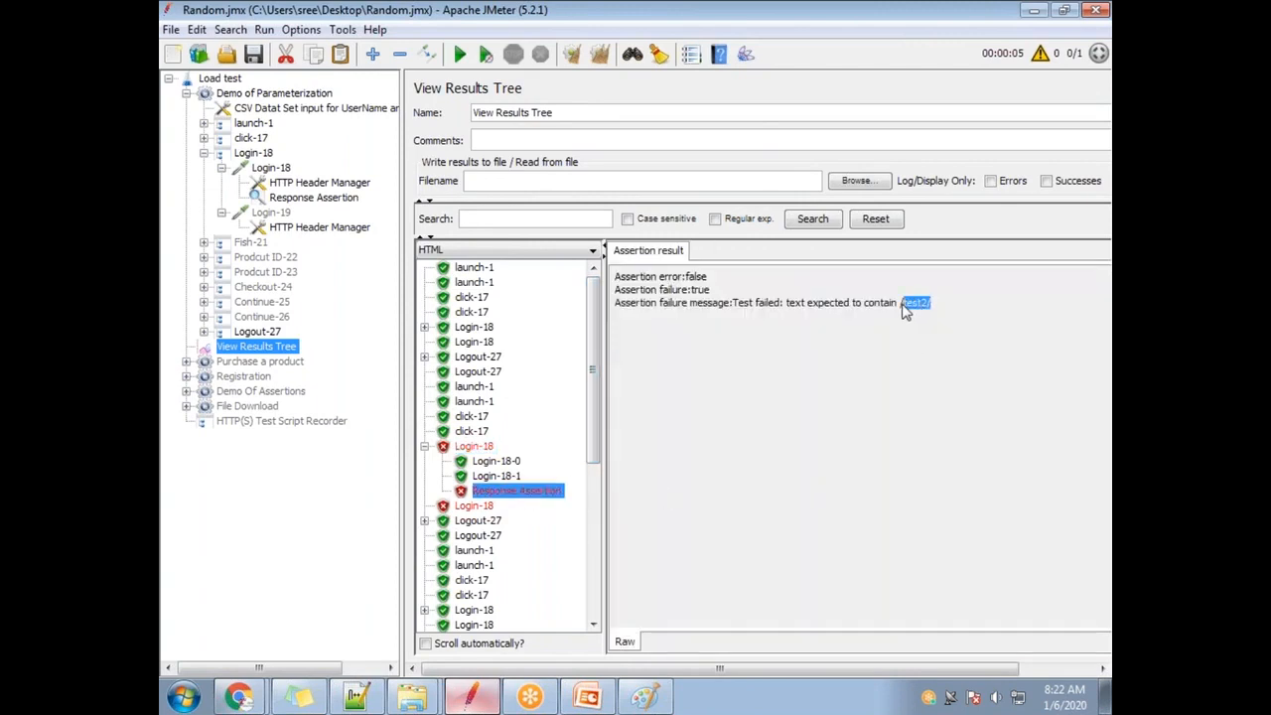
left_click(492, 461)
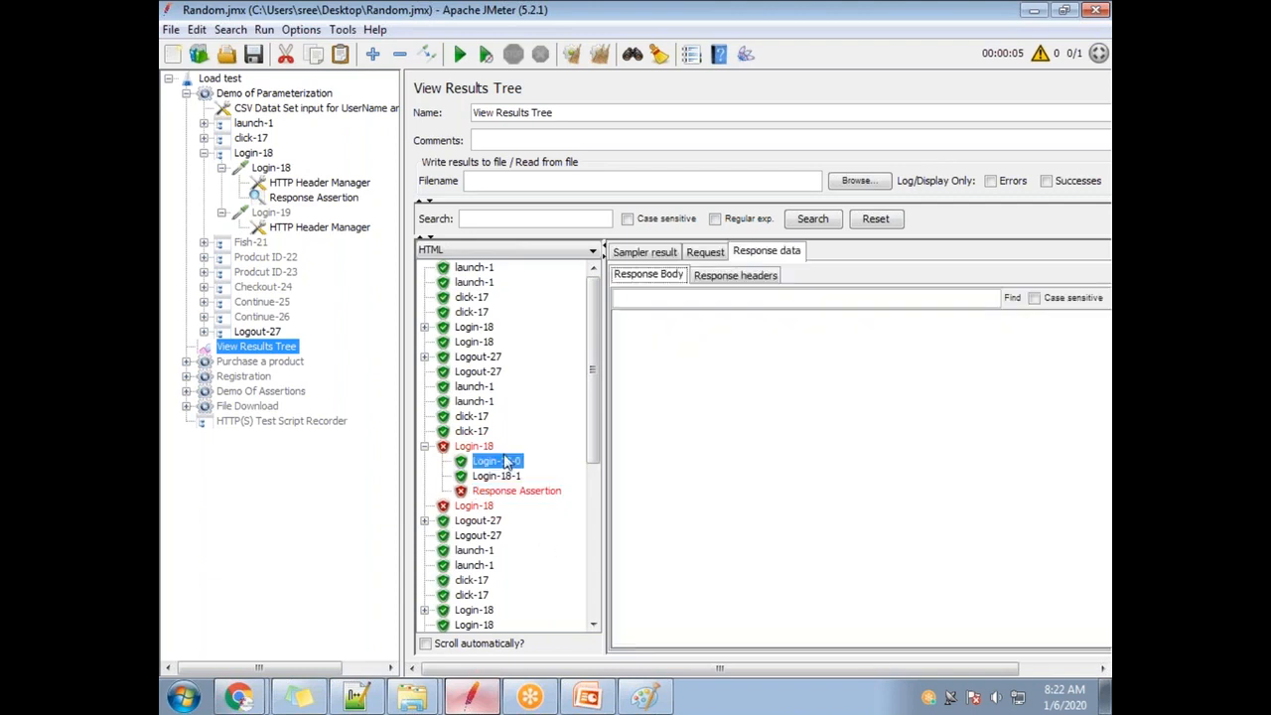
left_click(485, 446)
left_click_drag(695, 364, 675, 365)
left_click(515, 491)
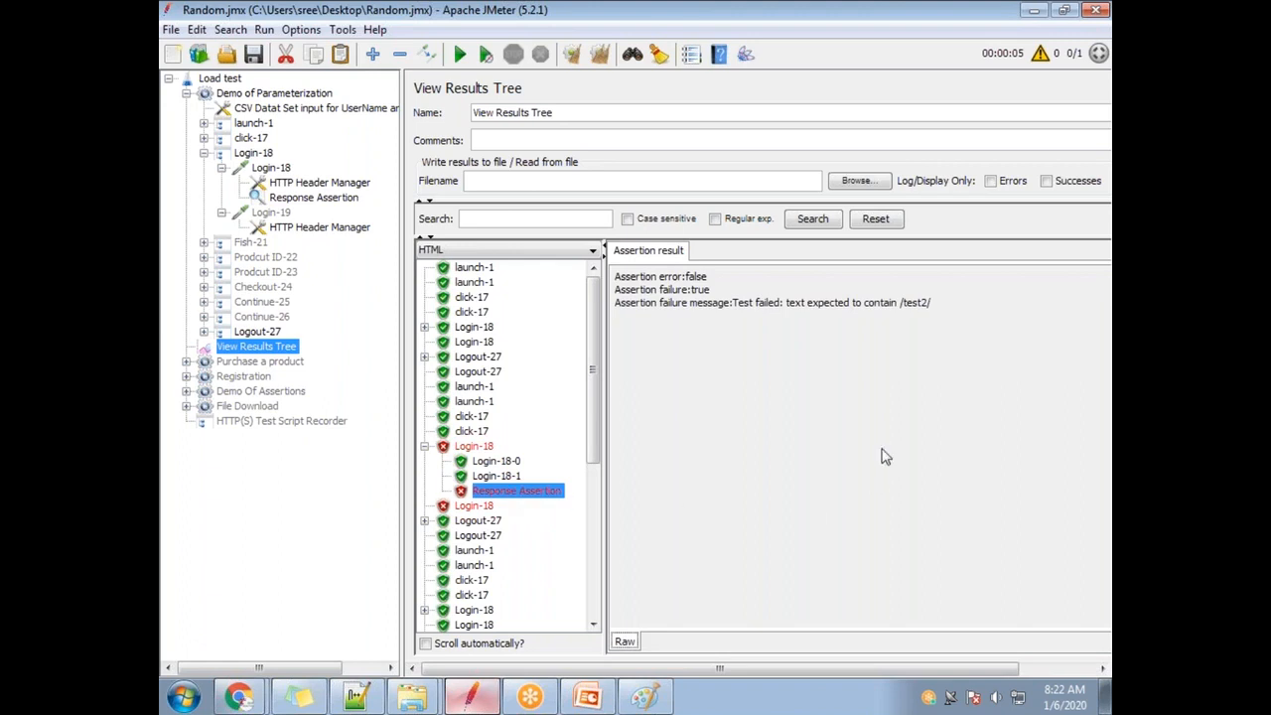
left_click_drag(942, 309, 888, 314)
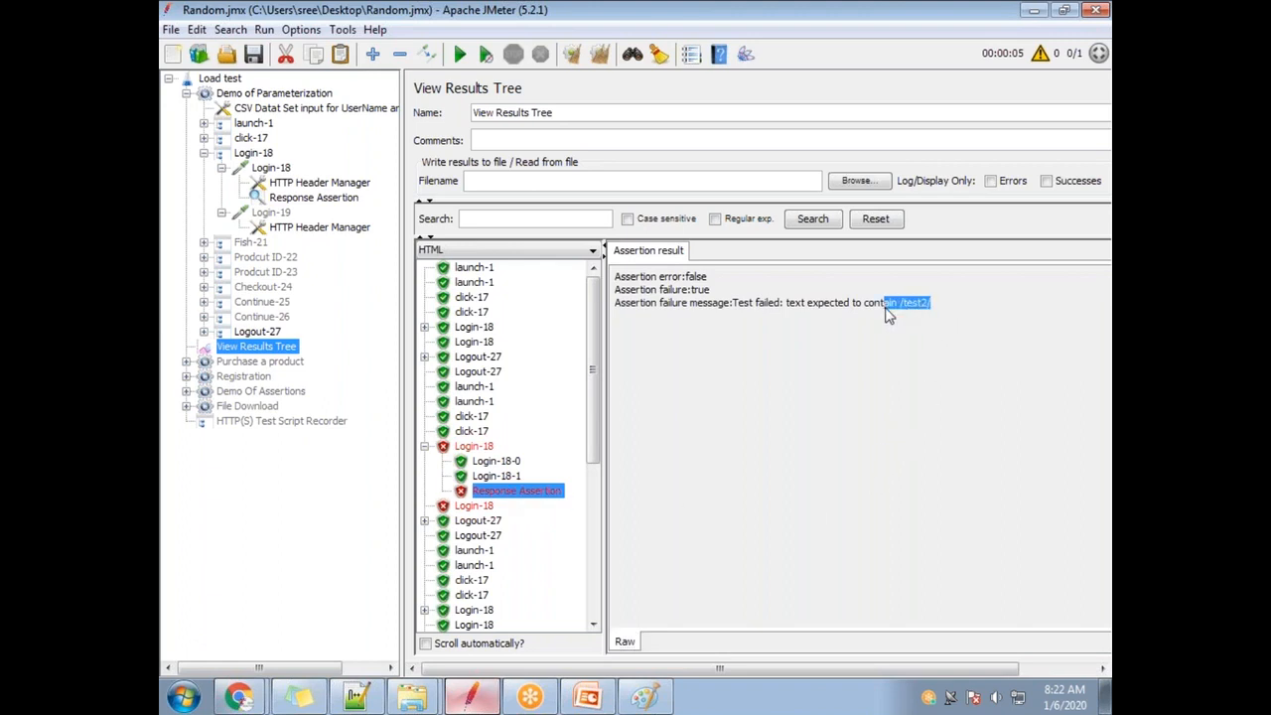
left_click(934, 437)
Clear the results, re-run the test, and view the first Login-18 welcome page.
left_click(599, 53)
left_click(460, 53)
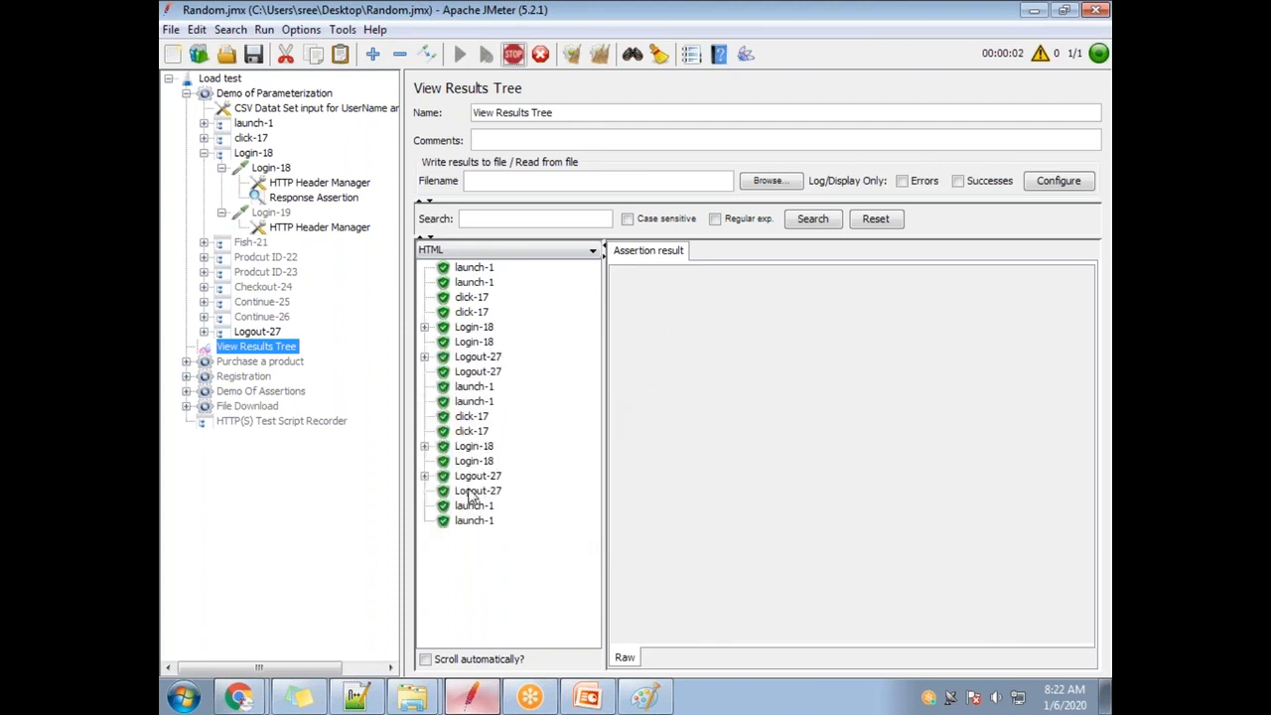
left_click(486, 460)
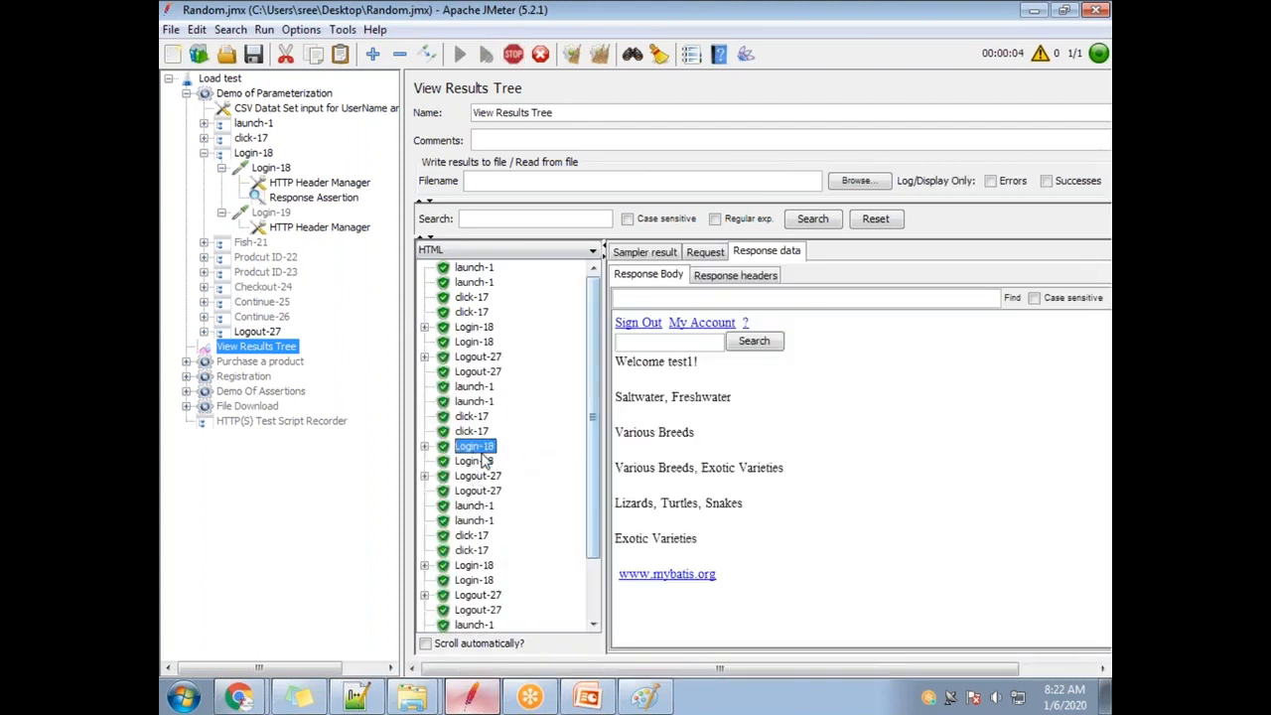
double_click(626, 362)
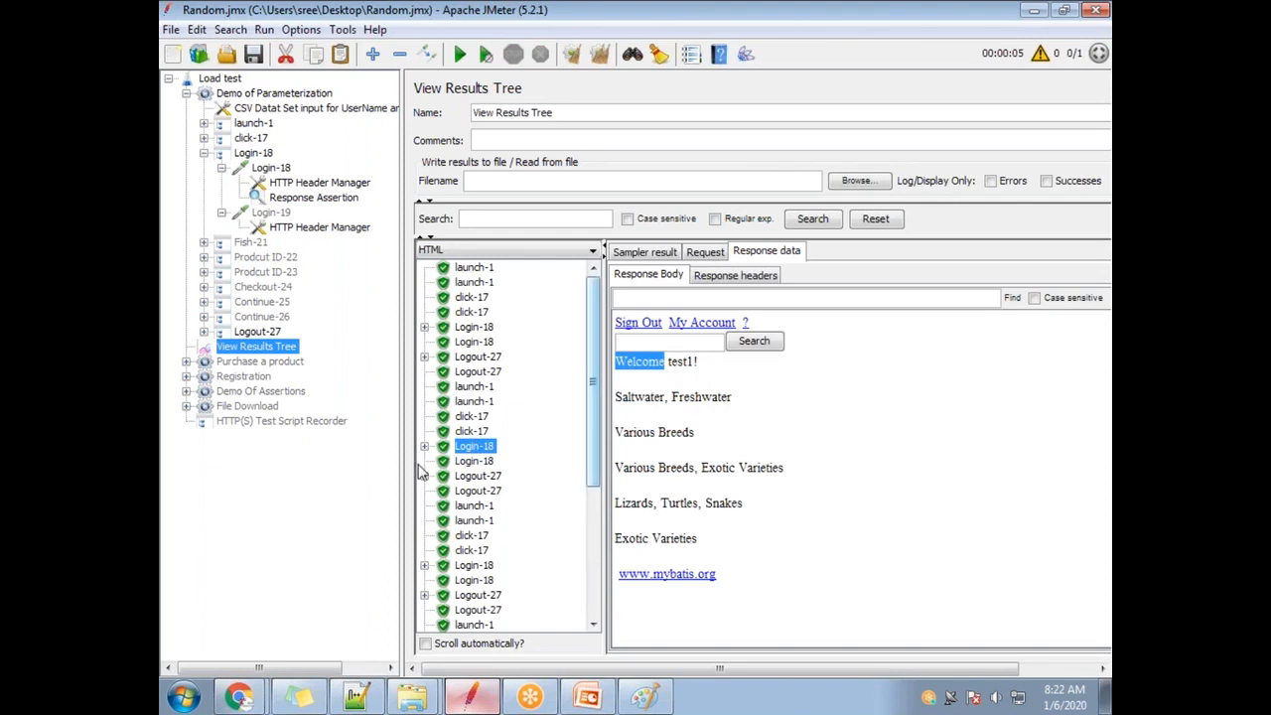
scroll(581, 494, "down", 5)
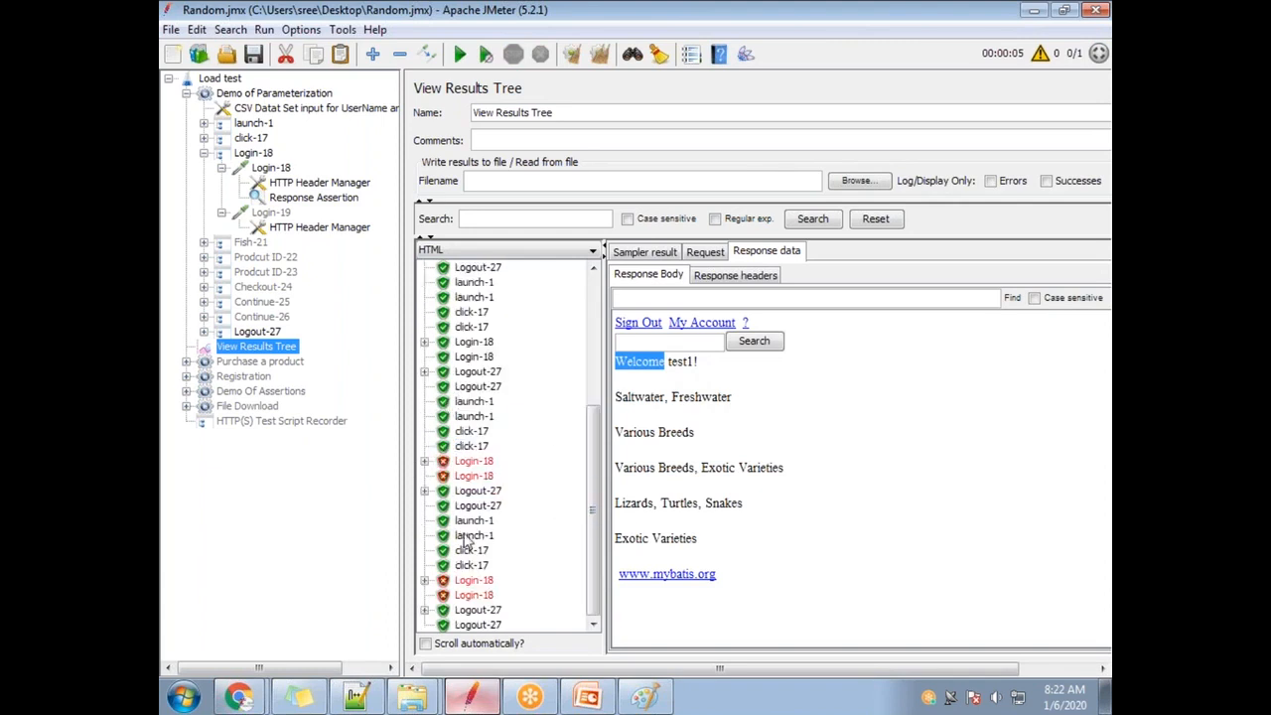
Read both failed Login-18 assertion messages, which expect 'Saltwater, Freshwater' in the response.
left_click(424, 462)
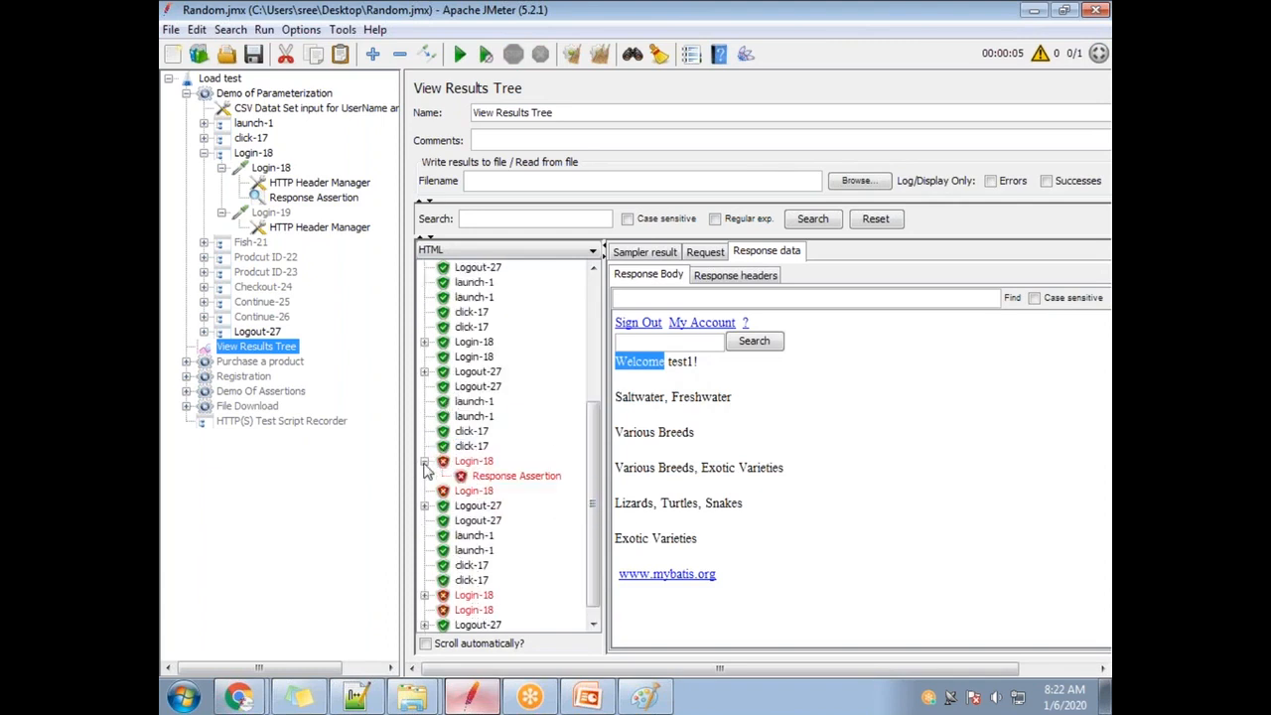
left_click(515, 475)
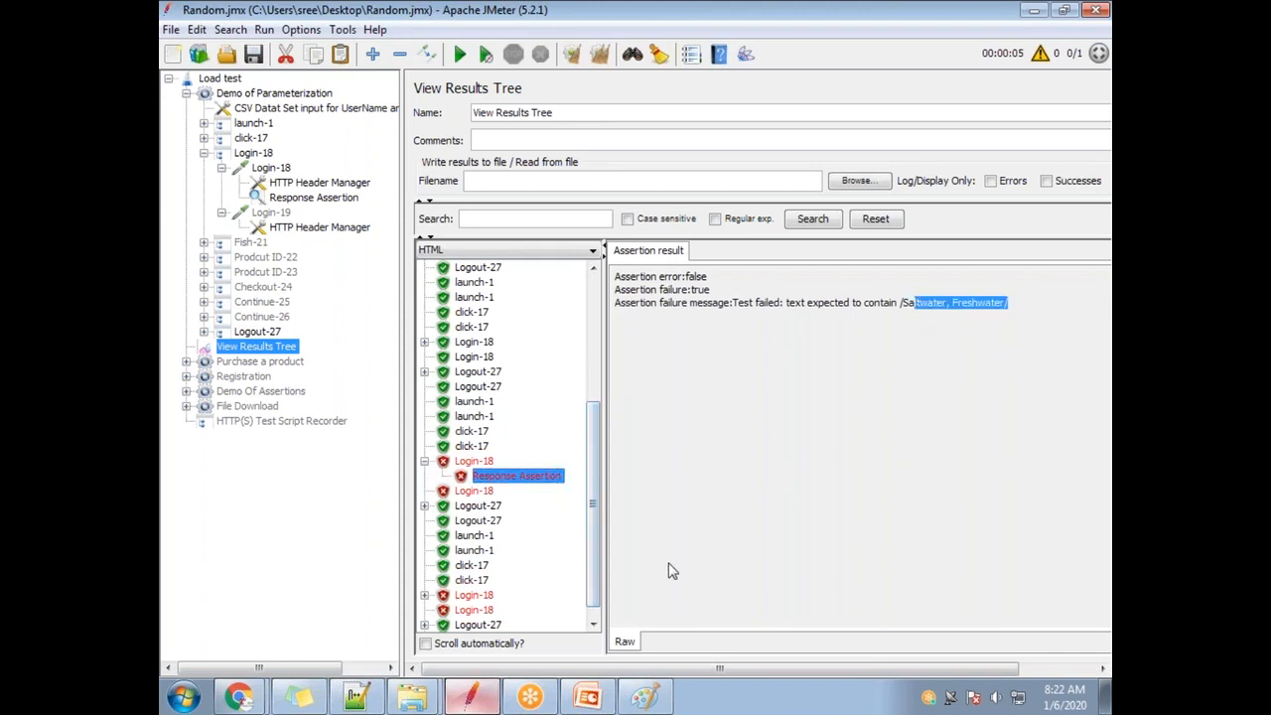
left_click(424, 595)
left_click(526, 610)
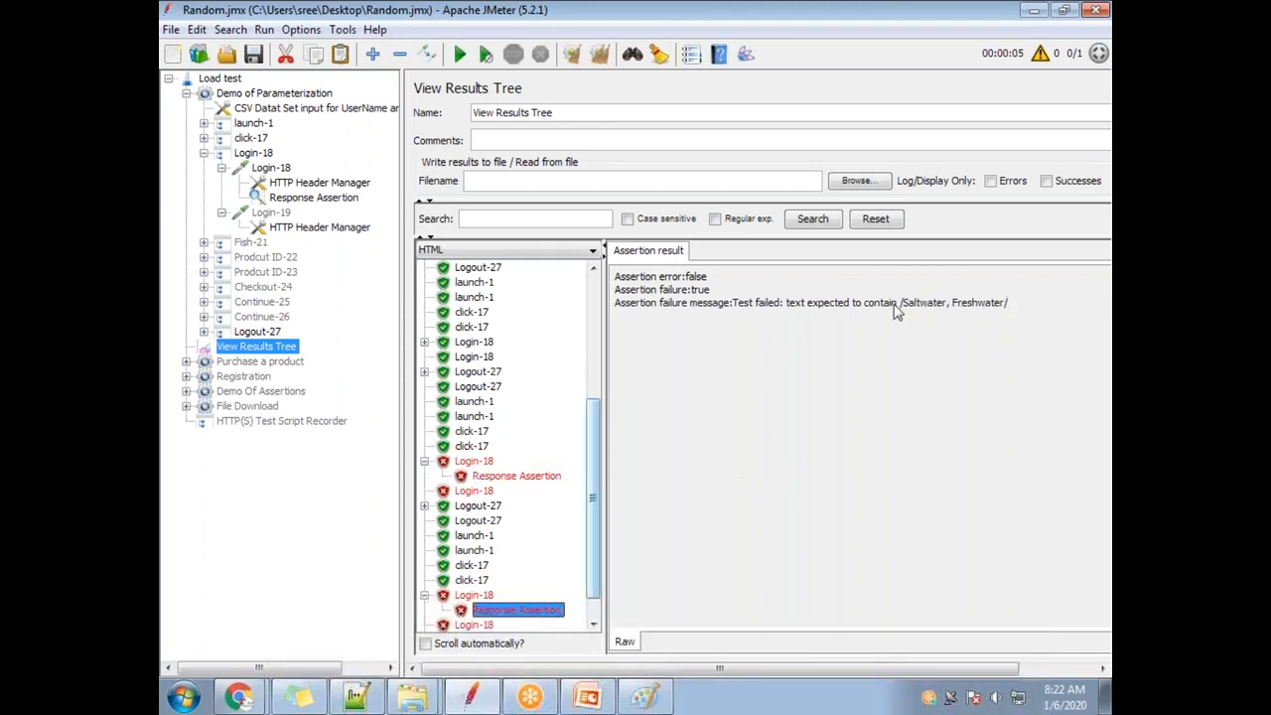
left_click_drag(900, 303, 1021, 316)
left_click(938, 306)
left_click_drag(901, 309, 1032, 297)
left_click(927, 447)
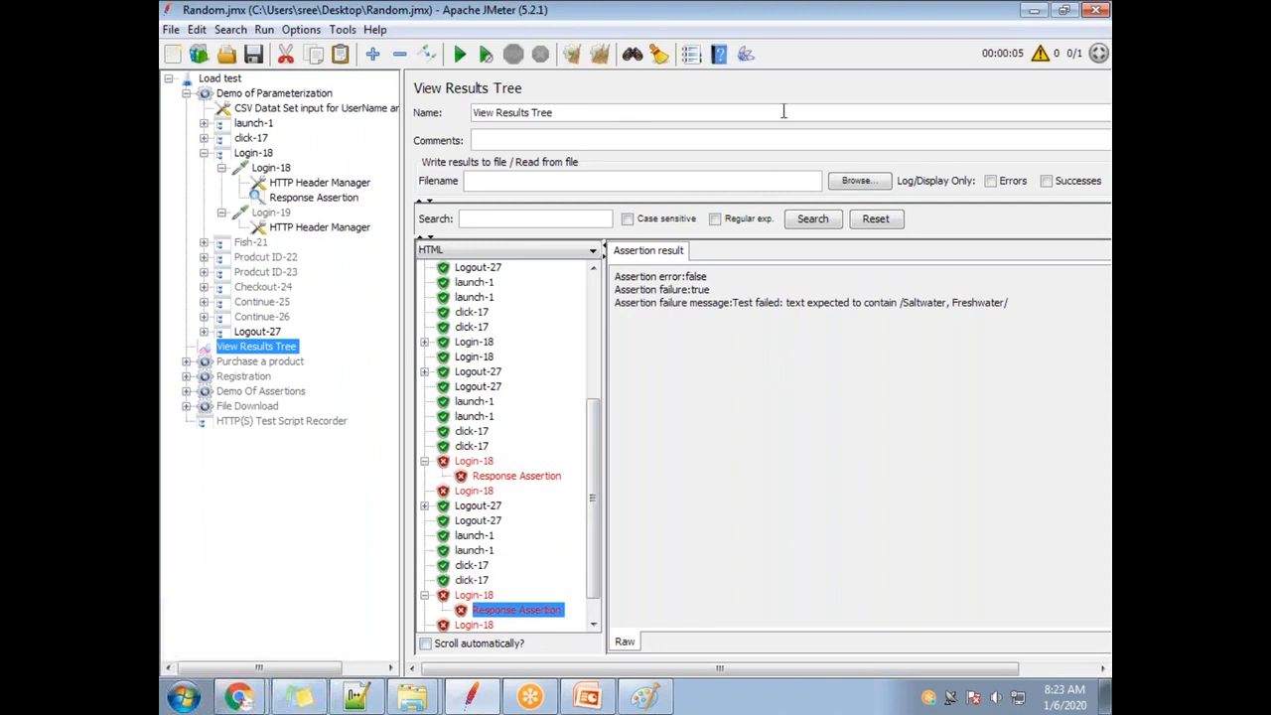
key("alt+Tab")
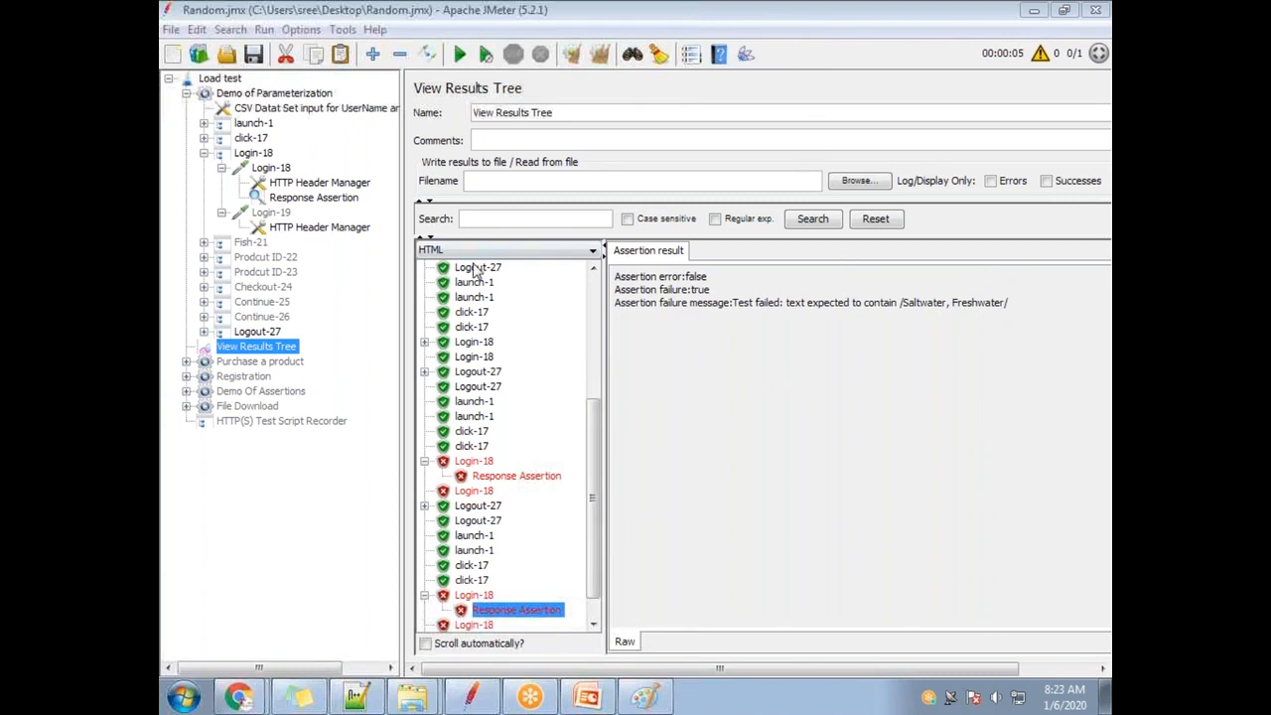
Compare the Login-18 and Login-19 requests and move the Response Assertion under Login-19.
left_click(270, 214)
left_click(272, 167)
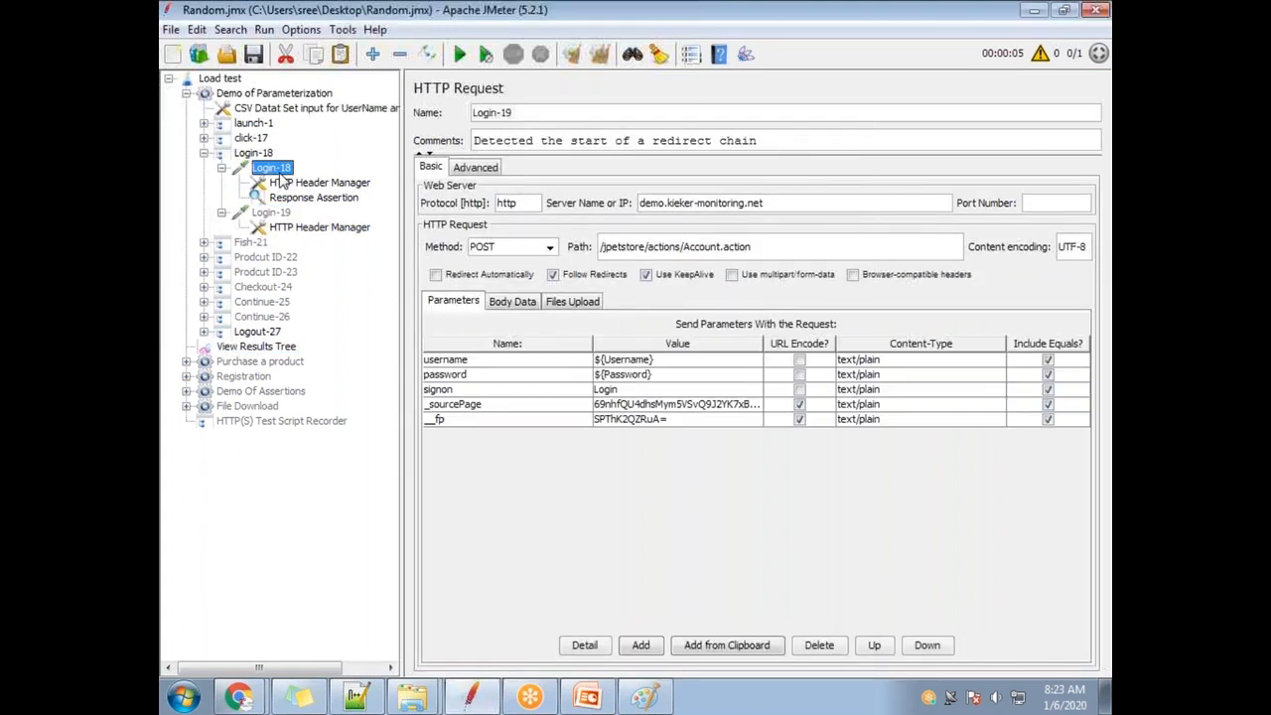
left_click(278, 219)
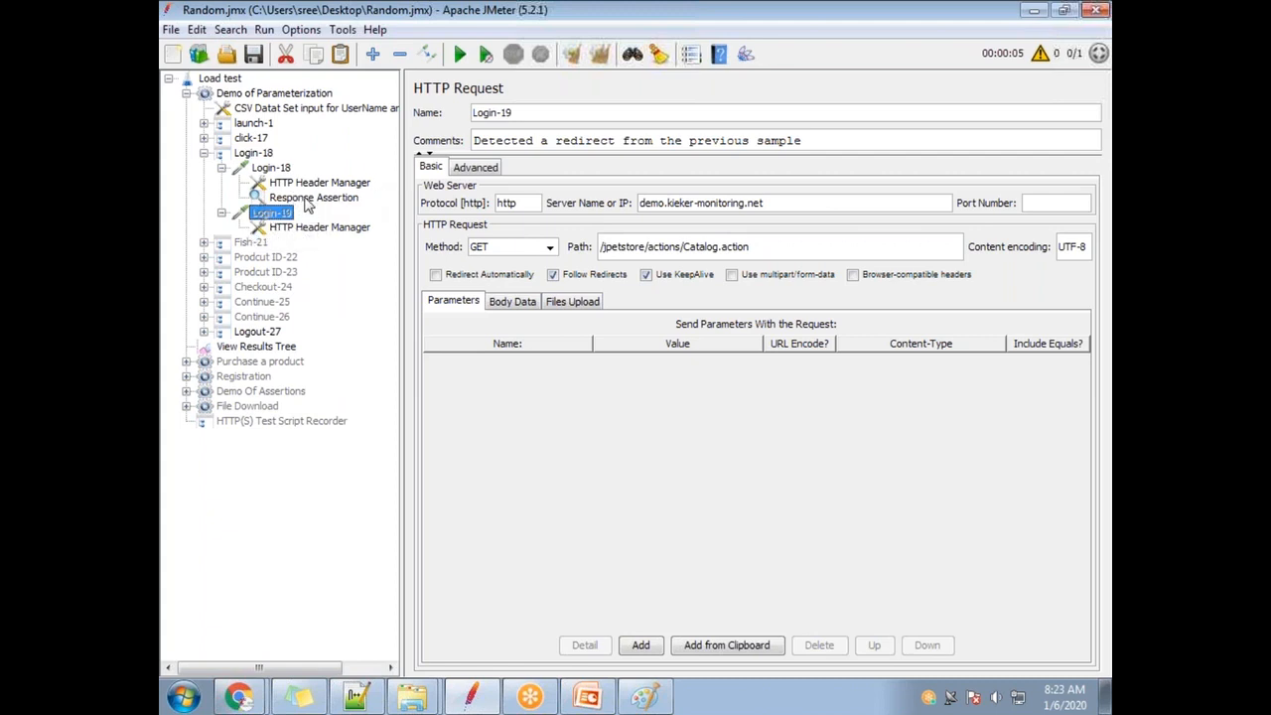
left_click_drag(308, 201, 278, 214)
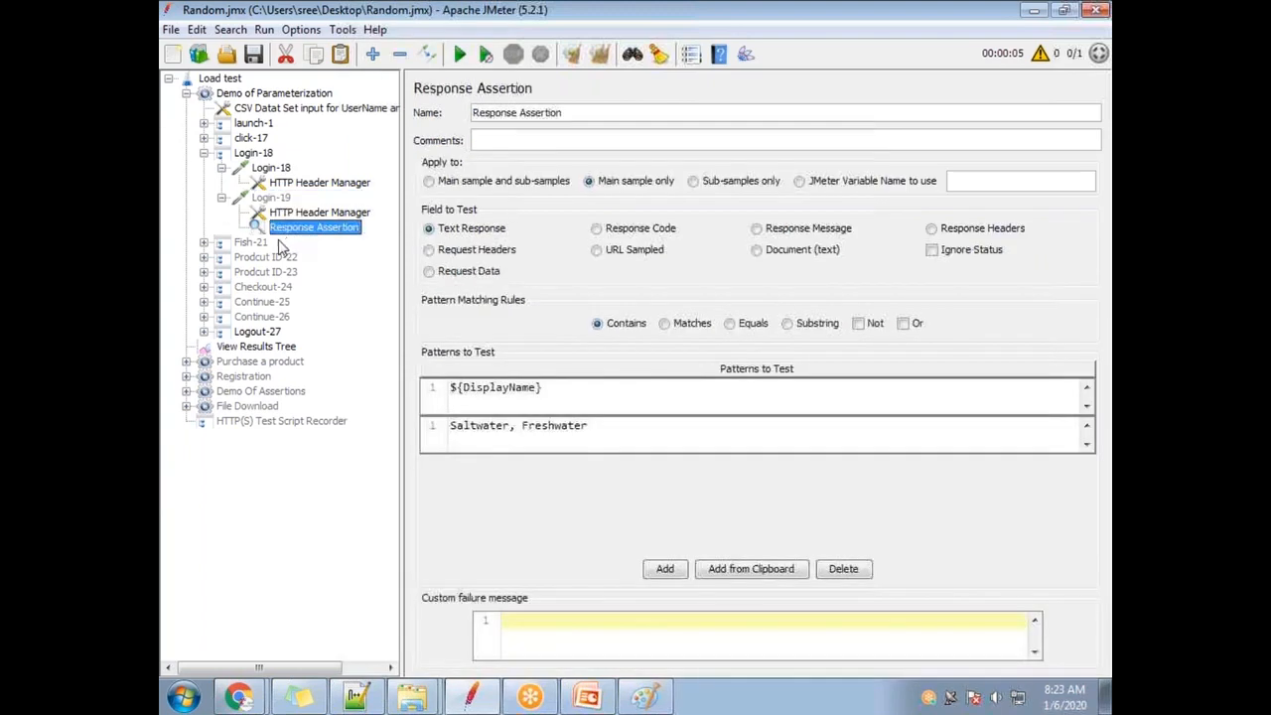
Re-run the test from cleared results, all samples passing, then move the assertion back under Login-18.
left_click(281, 352)
left_click(599, 53)
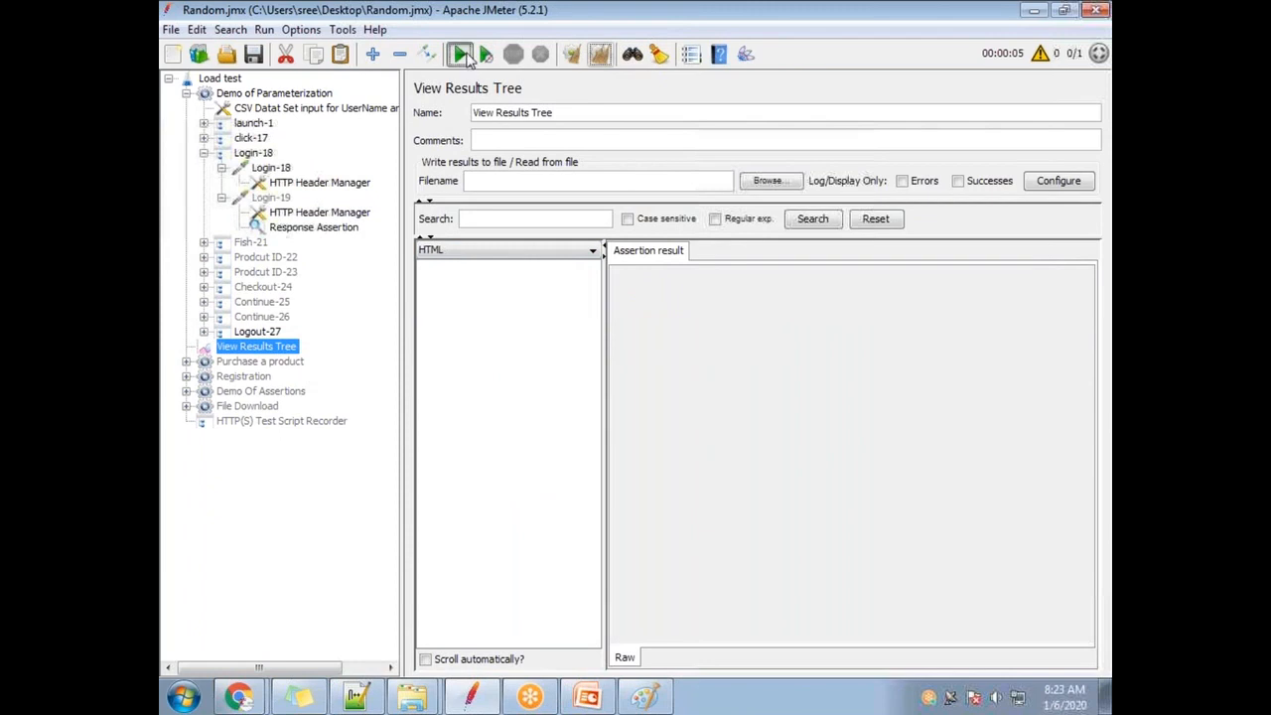
left_click(465, 56)
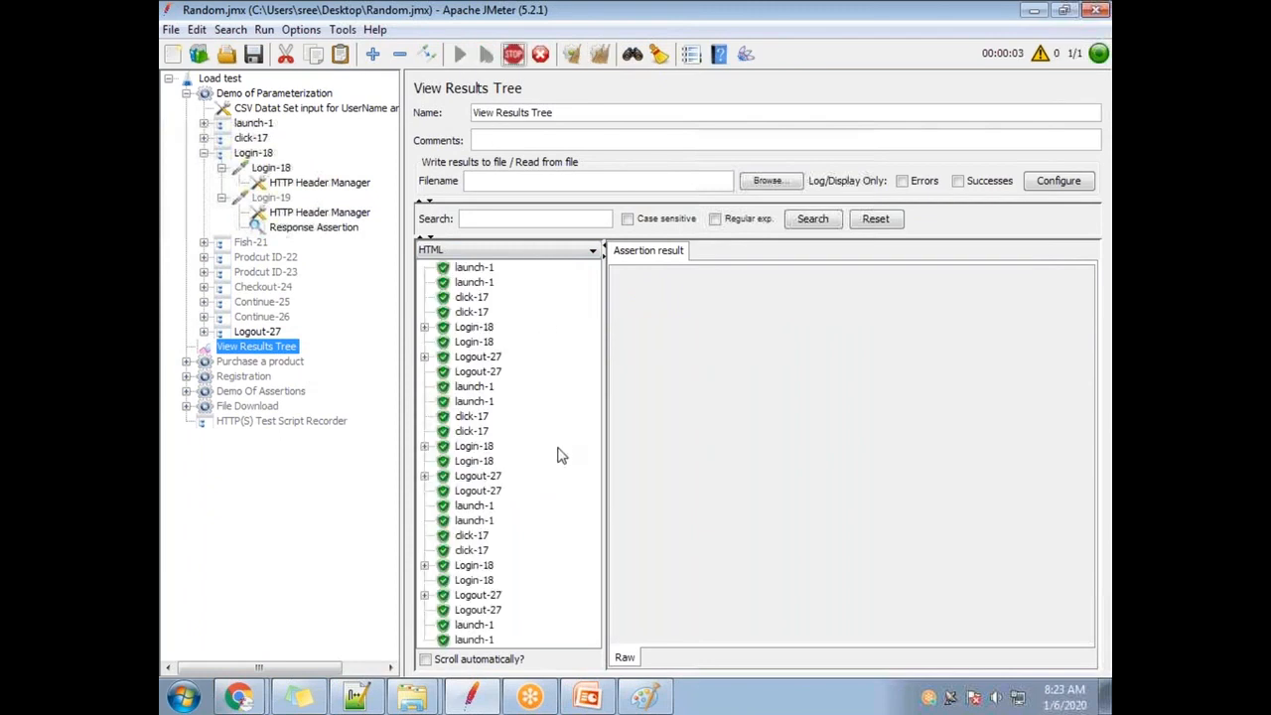
scroll(556, 454, "down", 2)
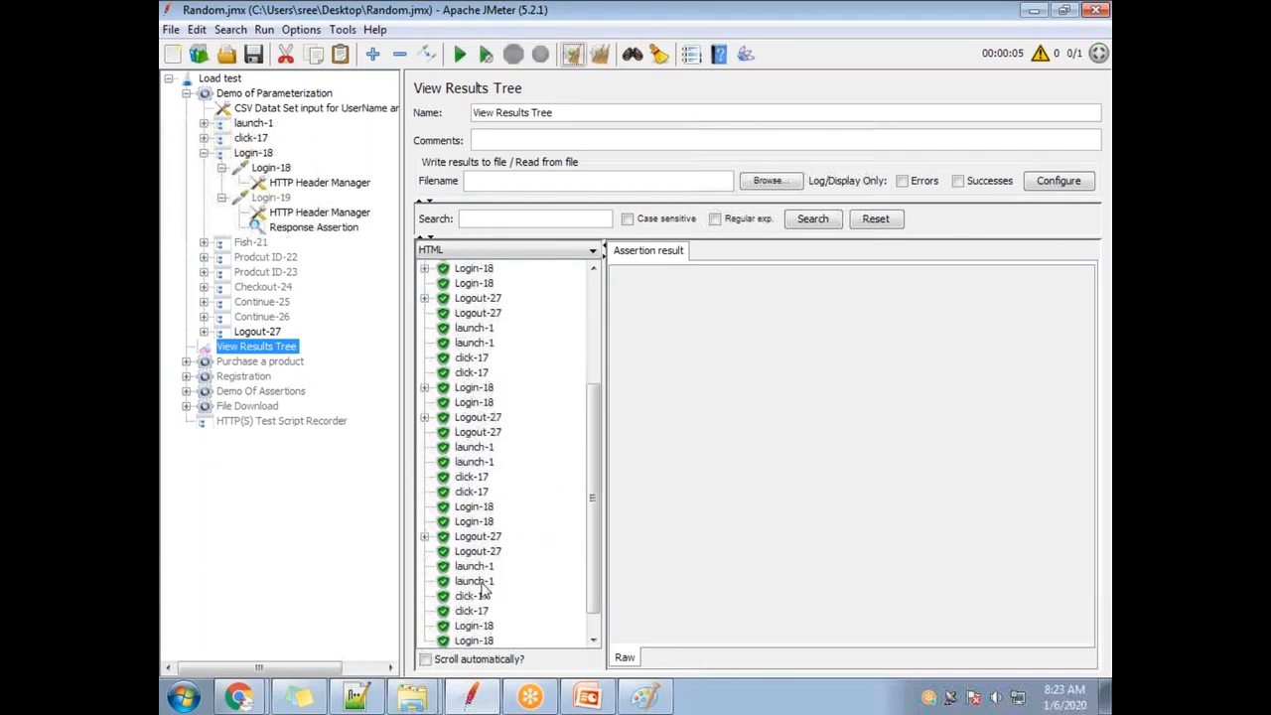
scroll(471, 457, "down", 1)
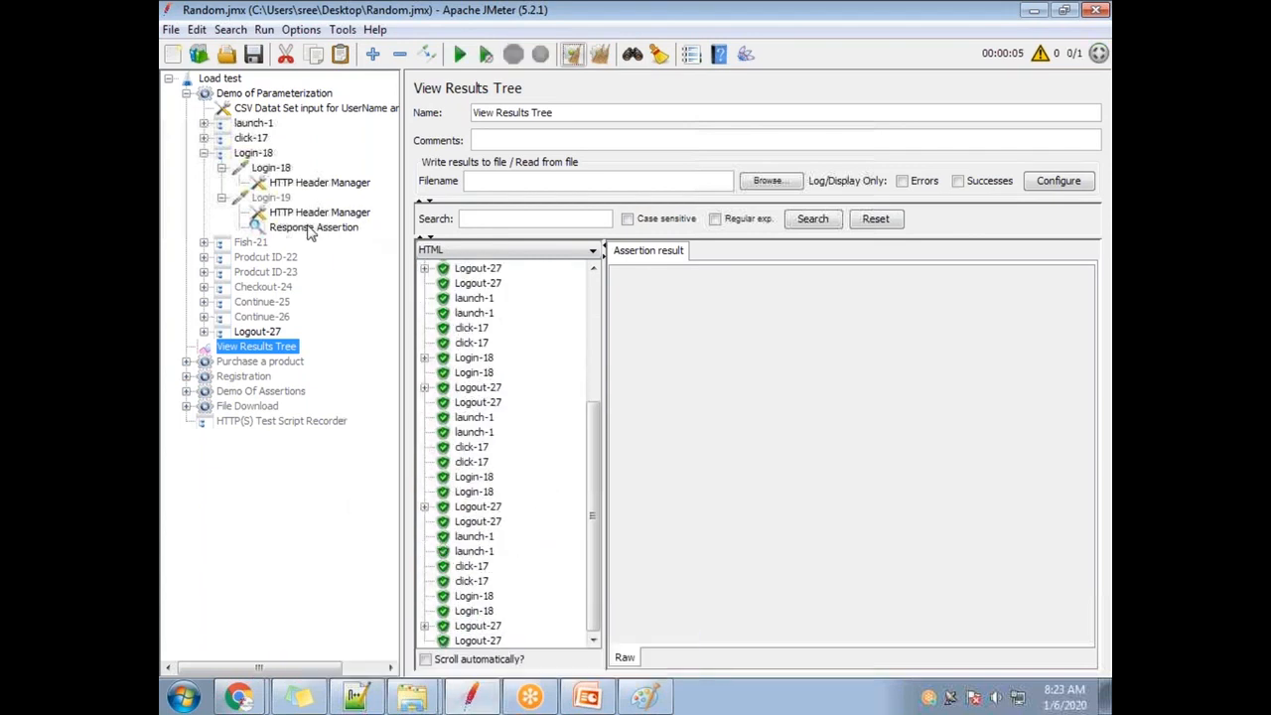
left_click_drag(310, 230, 296, 177)
Clear all results and start a fresh run from View Results Tree with the assertion under Login-18.
left_click(601, 56)
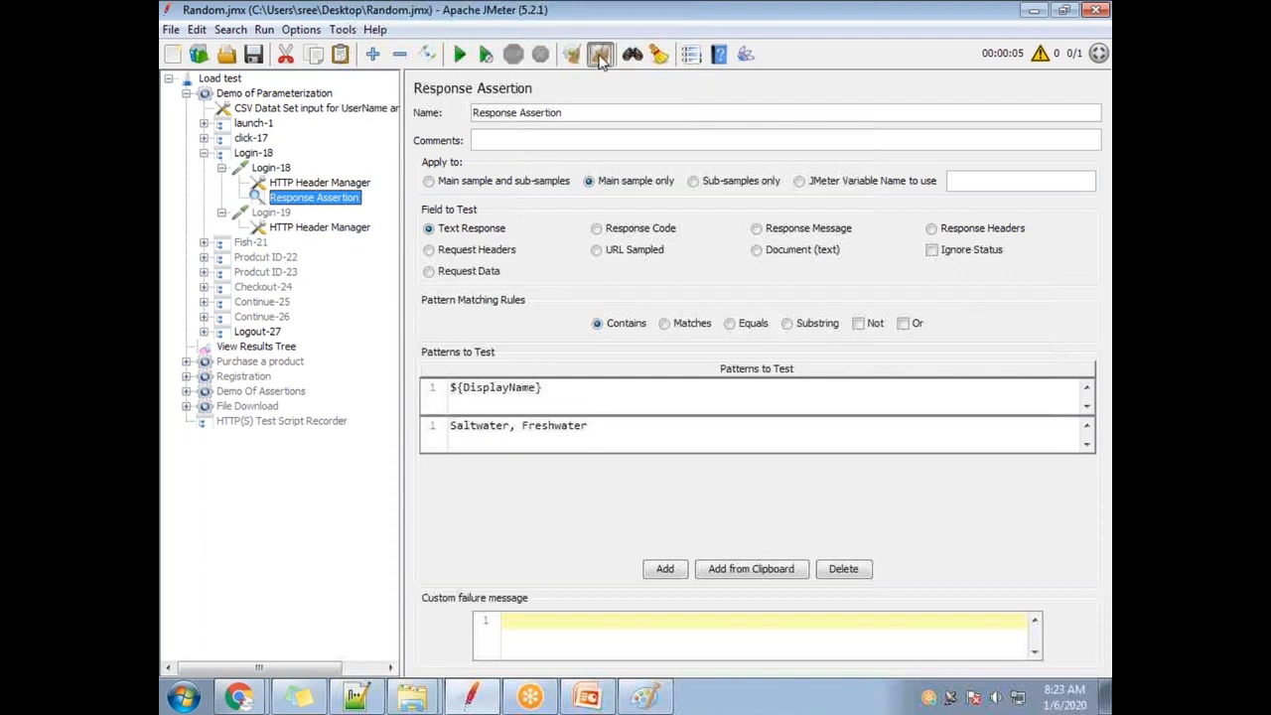
left_click(268, 350)
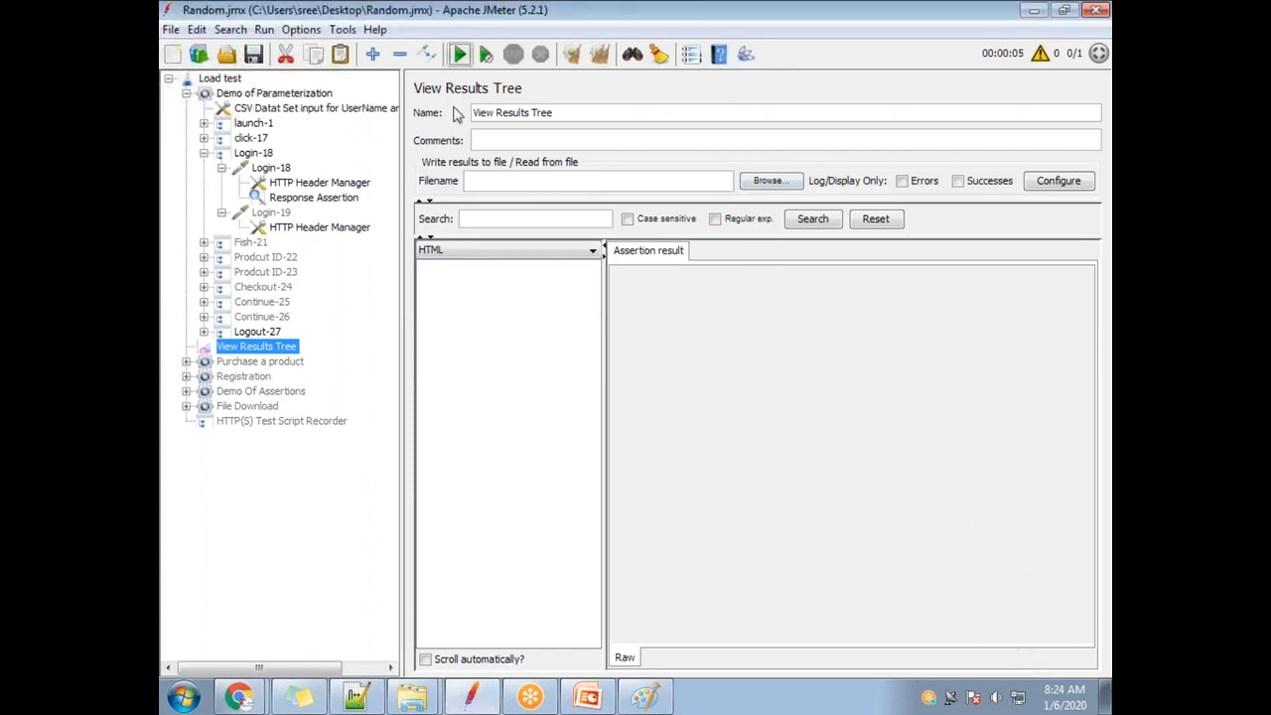
left_click(458, 57)
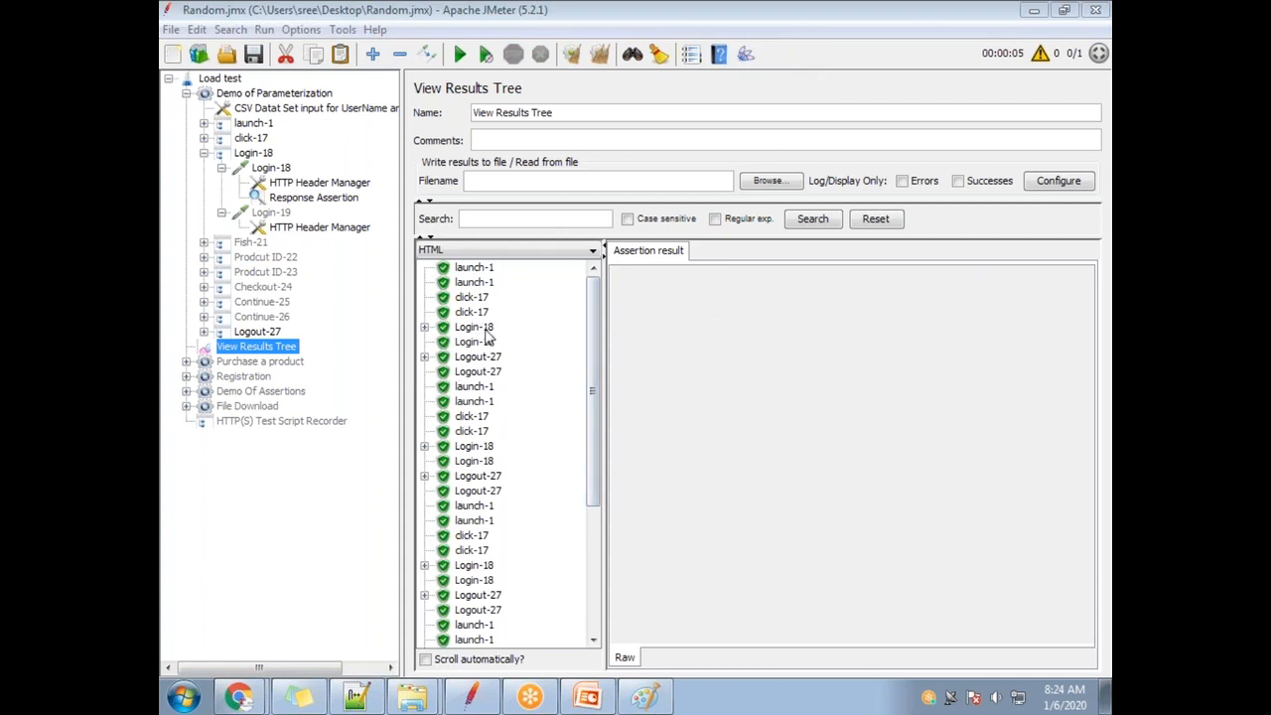
Compare the click-17 responses and highlight the username in the login form.
left_click(473, 298)
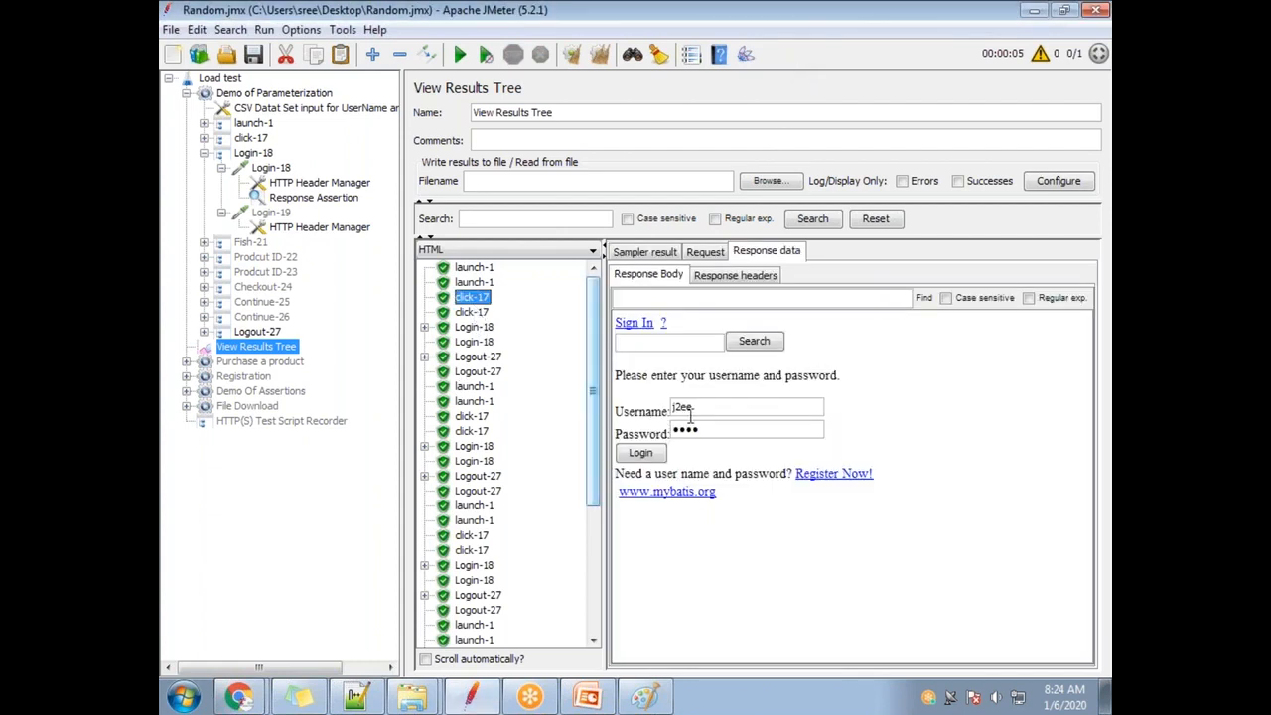
left_click(461, 313)
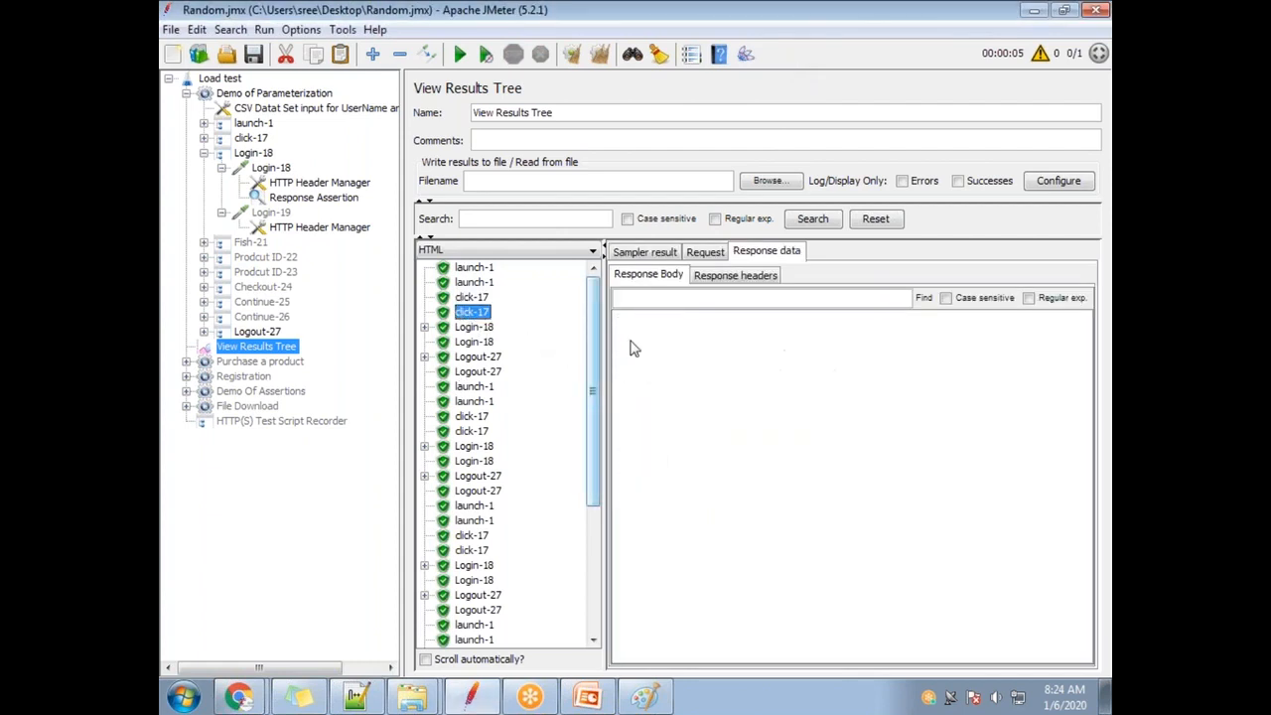
left_click(479, 295)
left_click_drag(692, 408, 646, 414)
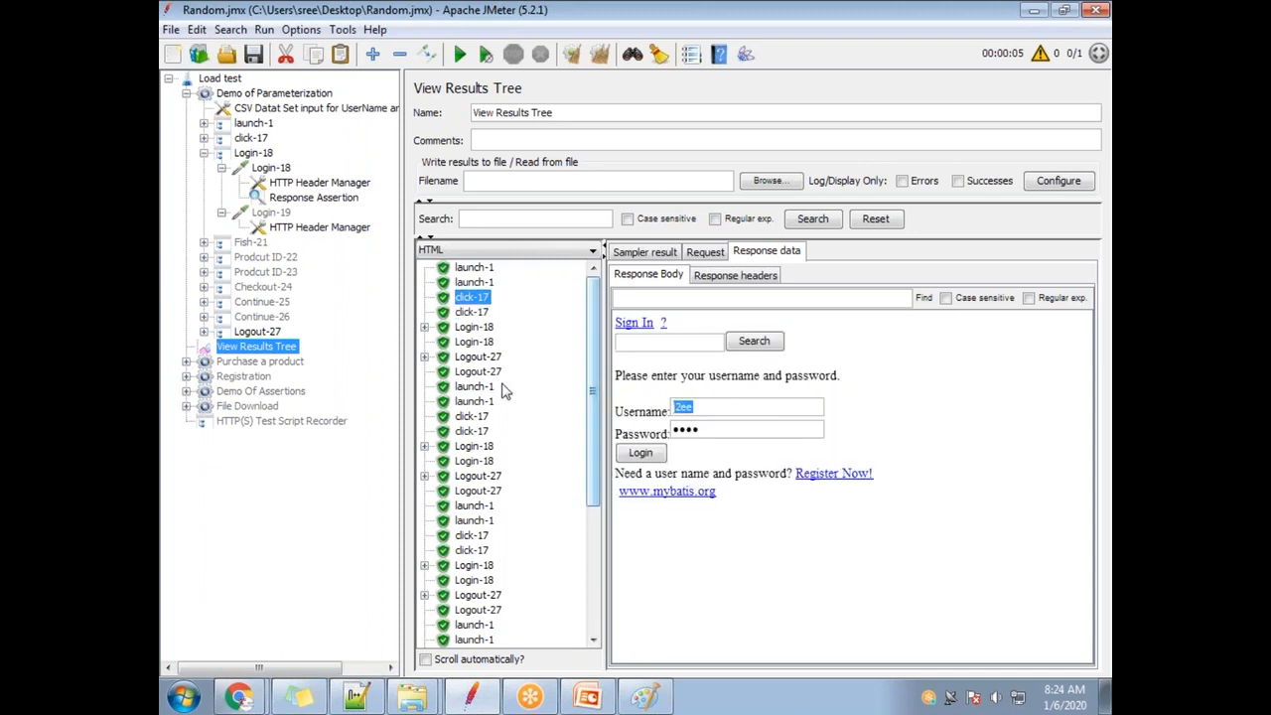
Check that the three Login-18 responses welcome ABC, test1 and test2, then open user_credentials from the desktop.
left_click(480, 328)
left_click_drag(668, 363, 697, 363)
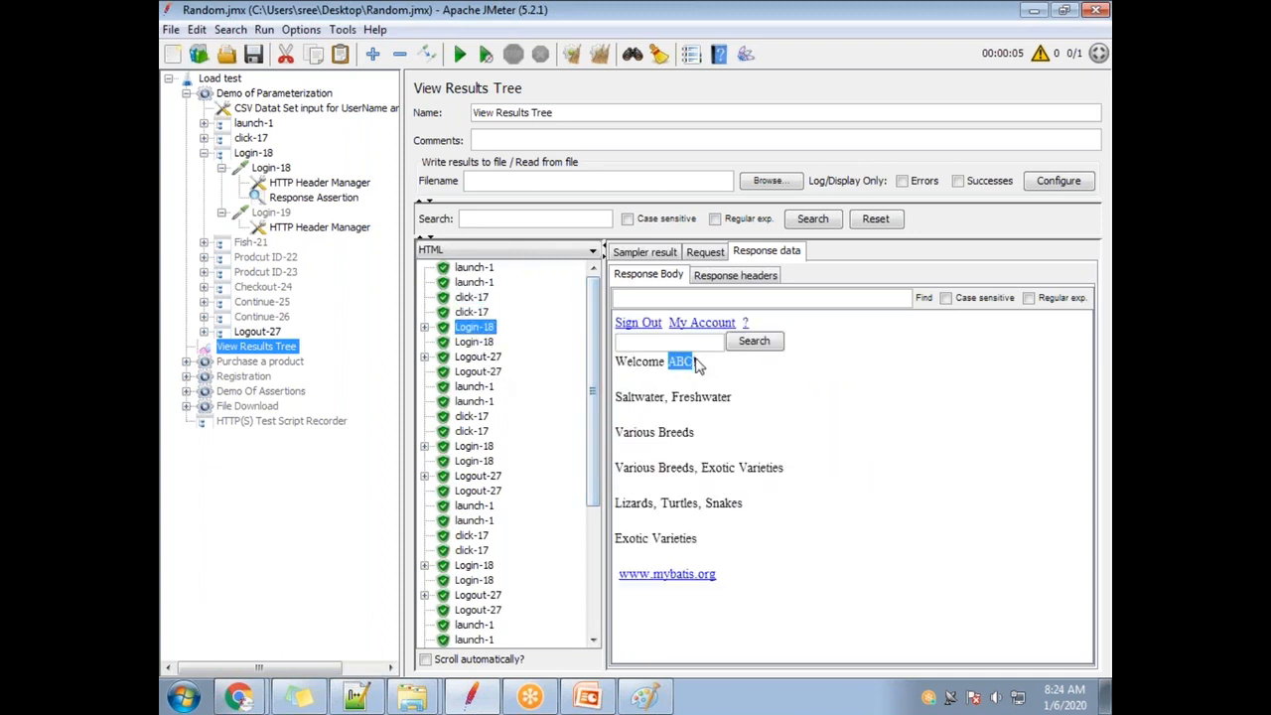
left_click(476, 448)
left_click_drag(667, 364, 698, 364)
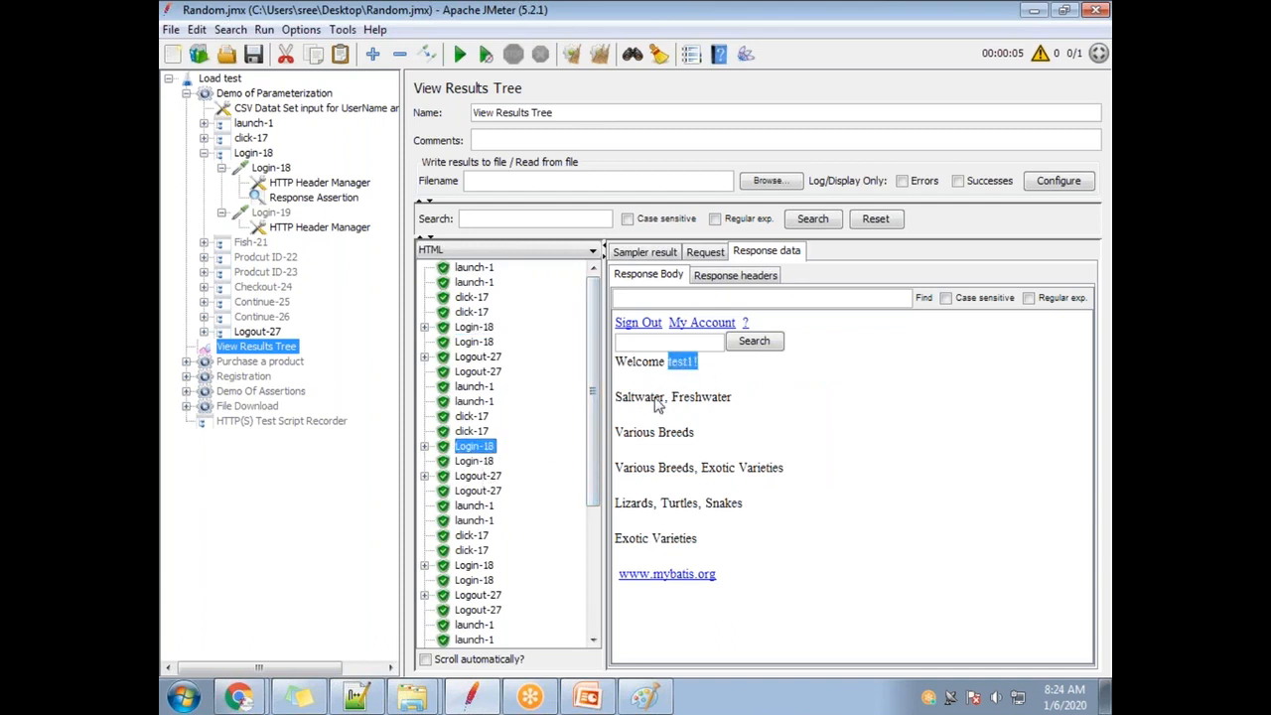
left_click(475, 566)
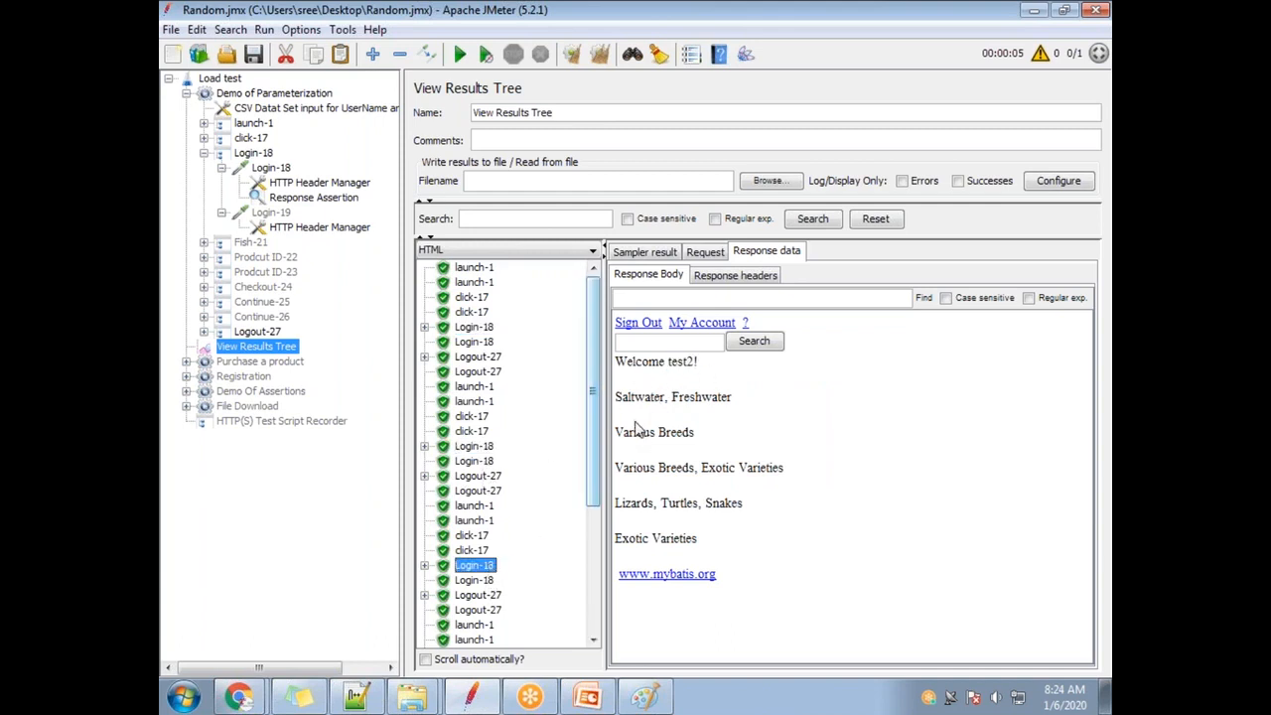
left_click_drag(669, 363, 710, 367)
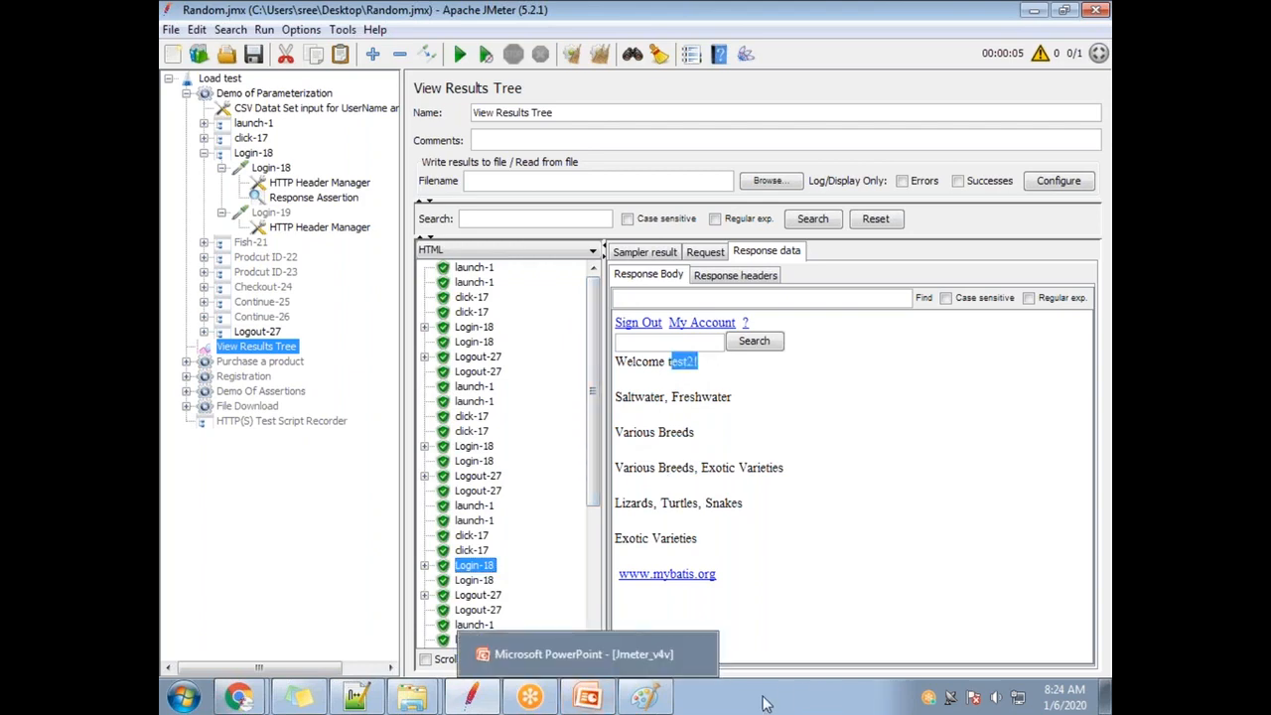
left_click(1107, 703)
double_click(411, 323)
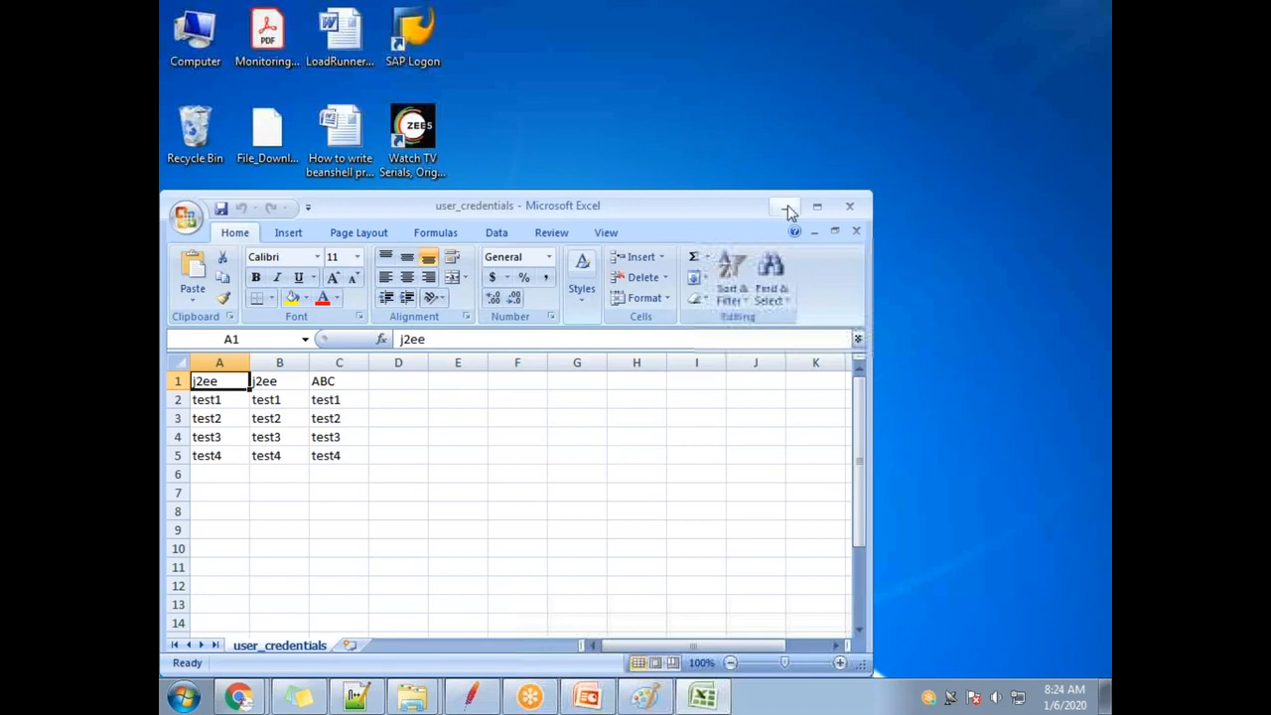
Reopen the user_credentials spreadsheet and maximize the Excel window.
left_click(786, 205)
key("Delete")
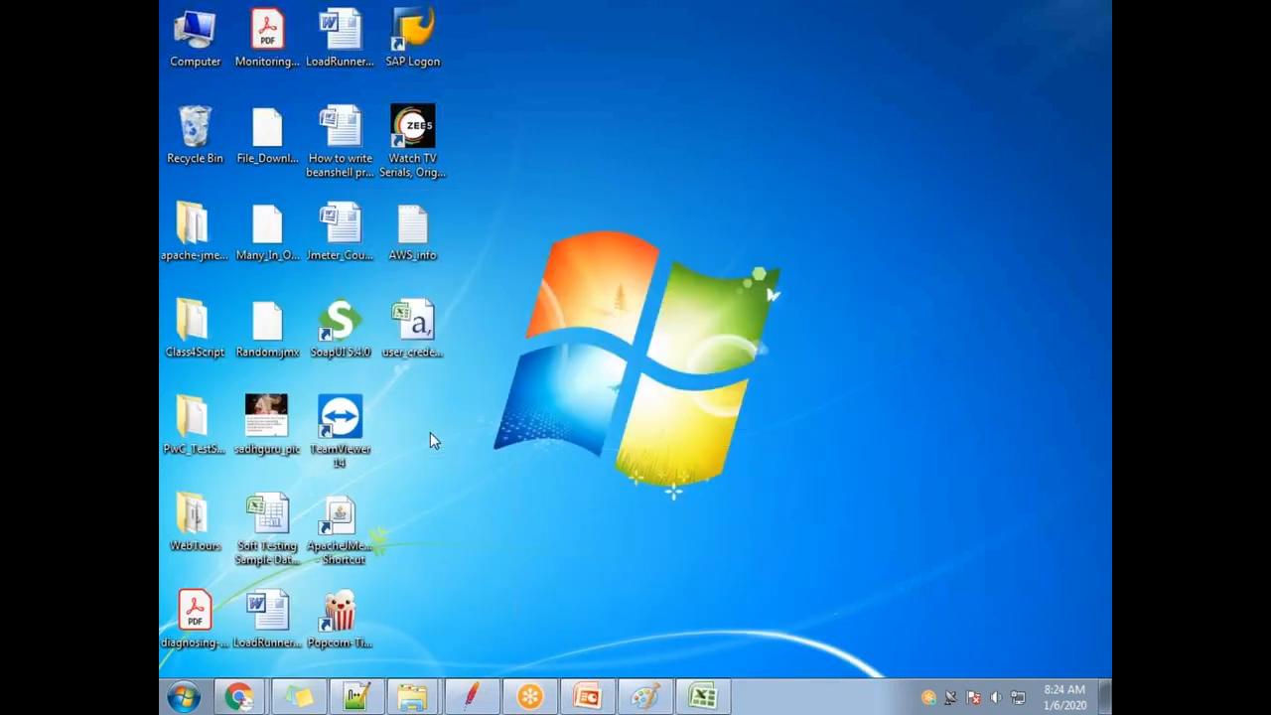
double_click(442, 334)
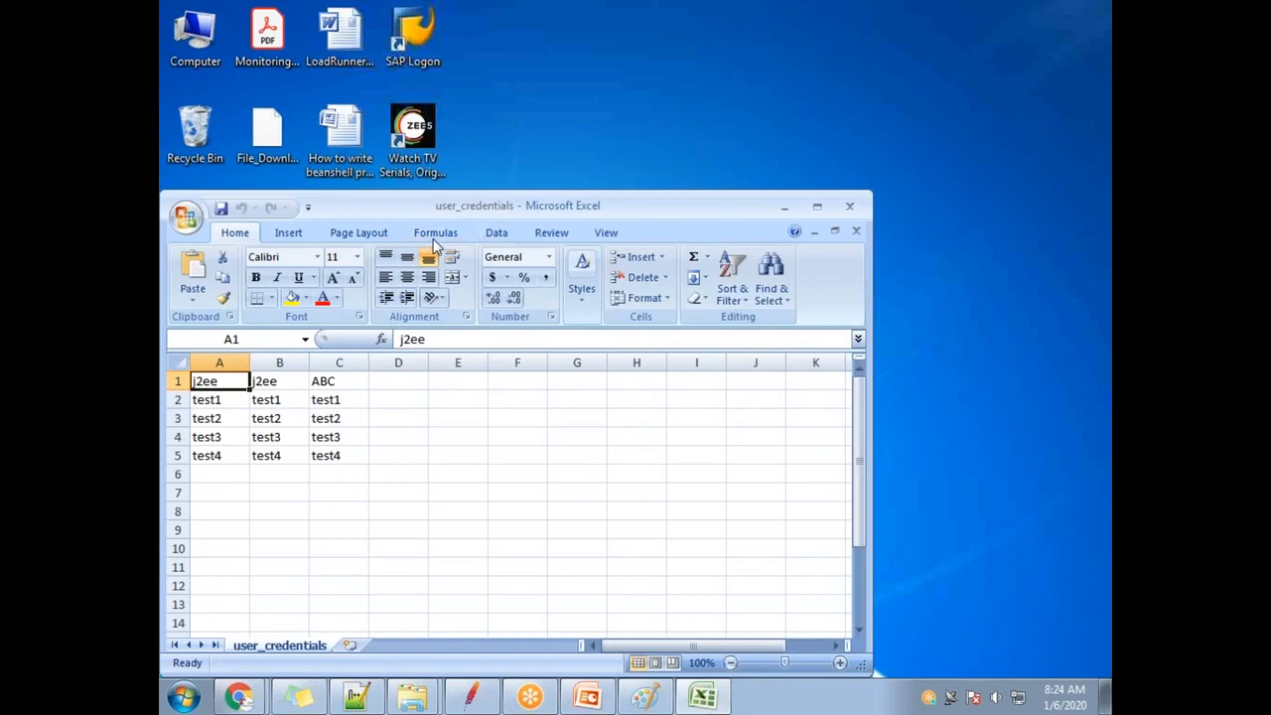
double_click(501, 203)
Go through the usernames in cells A1 to A5 of column A.
left_click(203, 206)
left_click(200, 220)
left_click(207, 240)
left_click(204, 201)
left_click(204, 186)
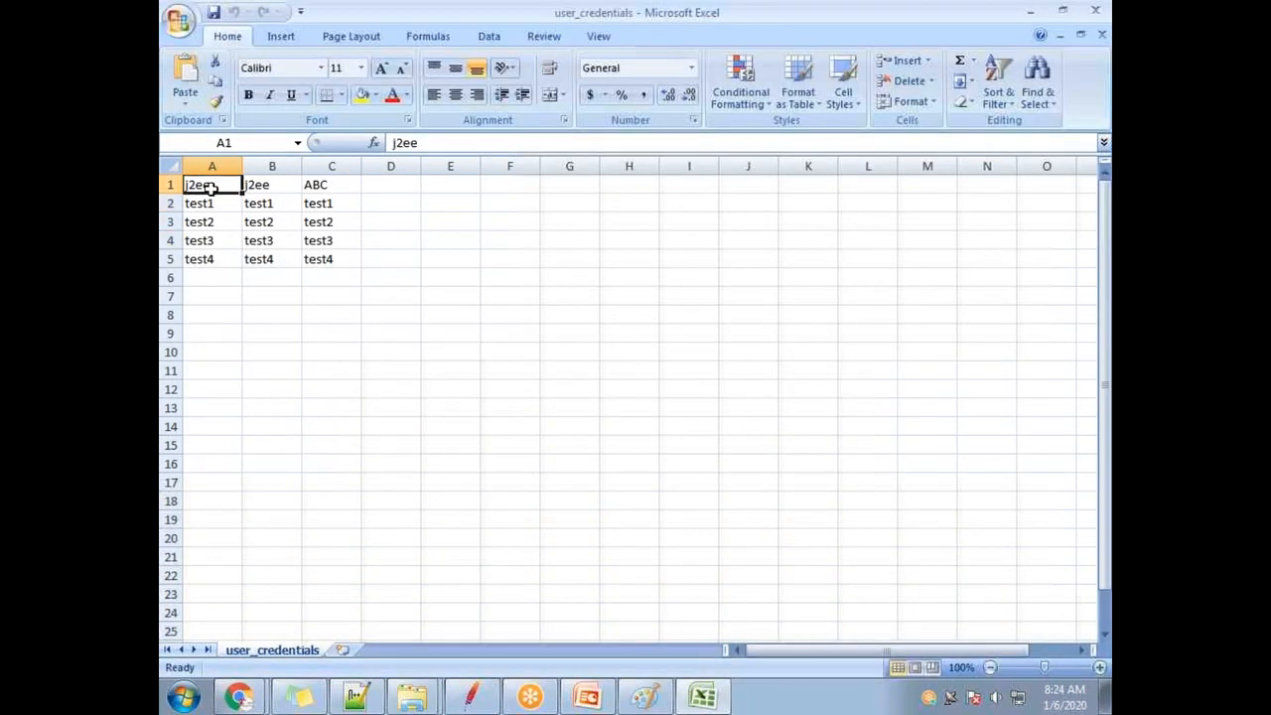
left_click(214, 203)
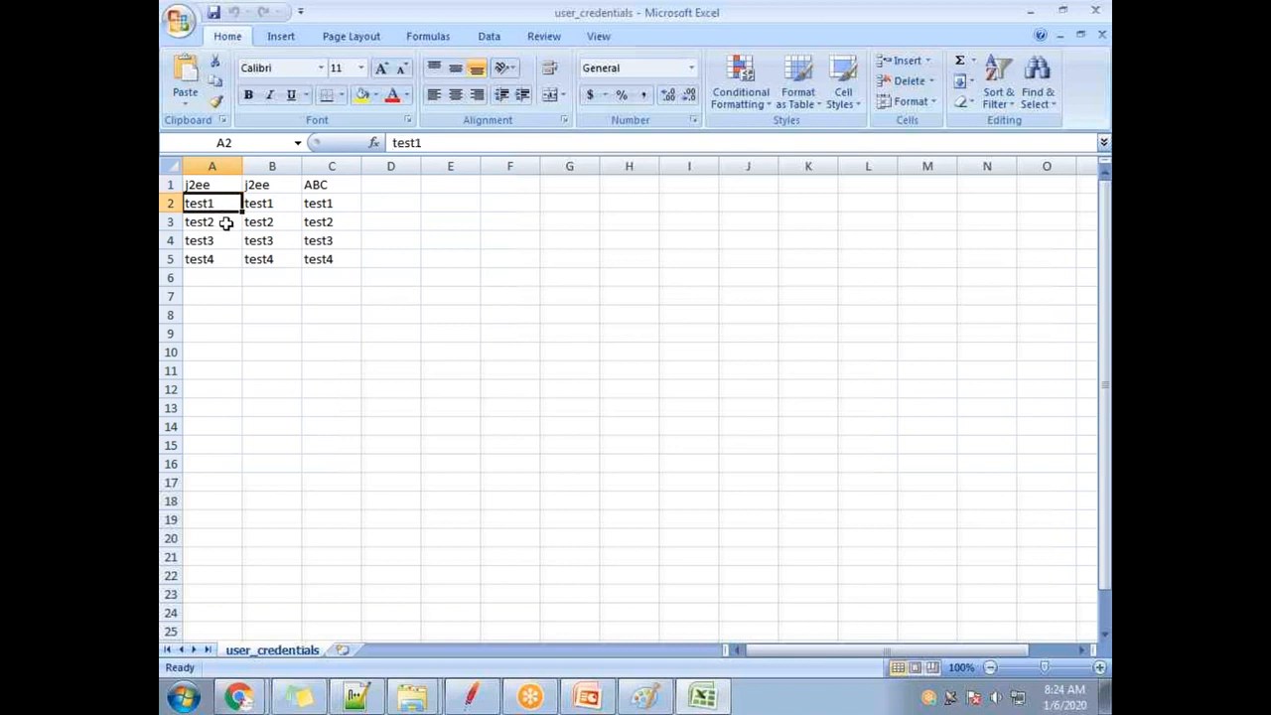
left_click(226, 223)
left_click(215, 241)
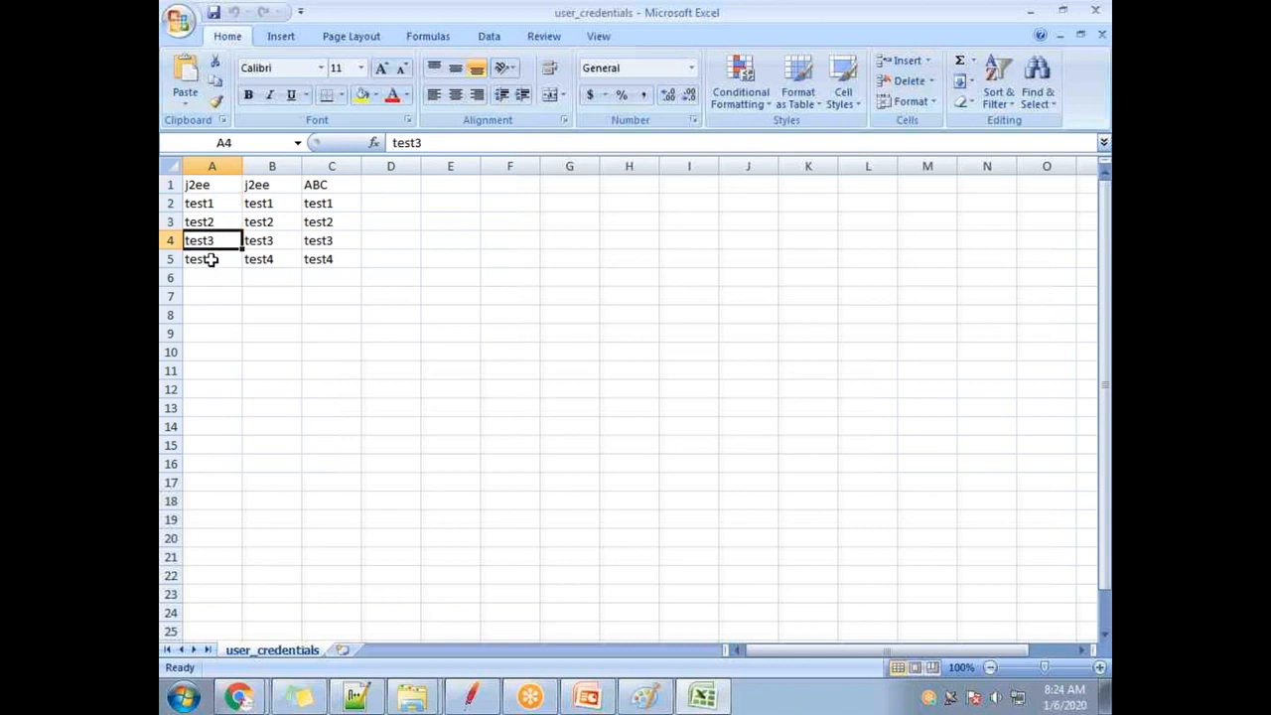
left_click(217, 261)
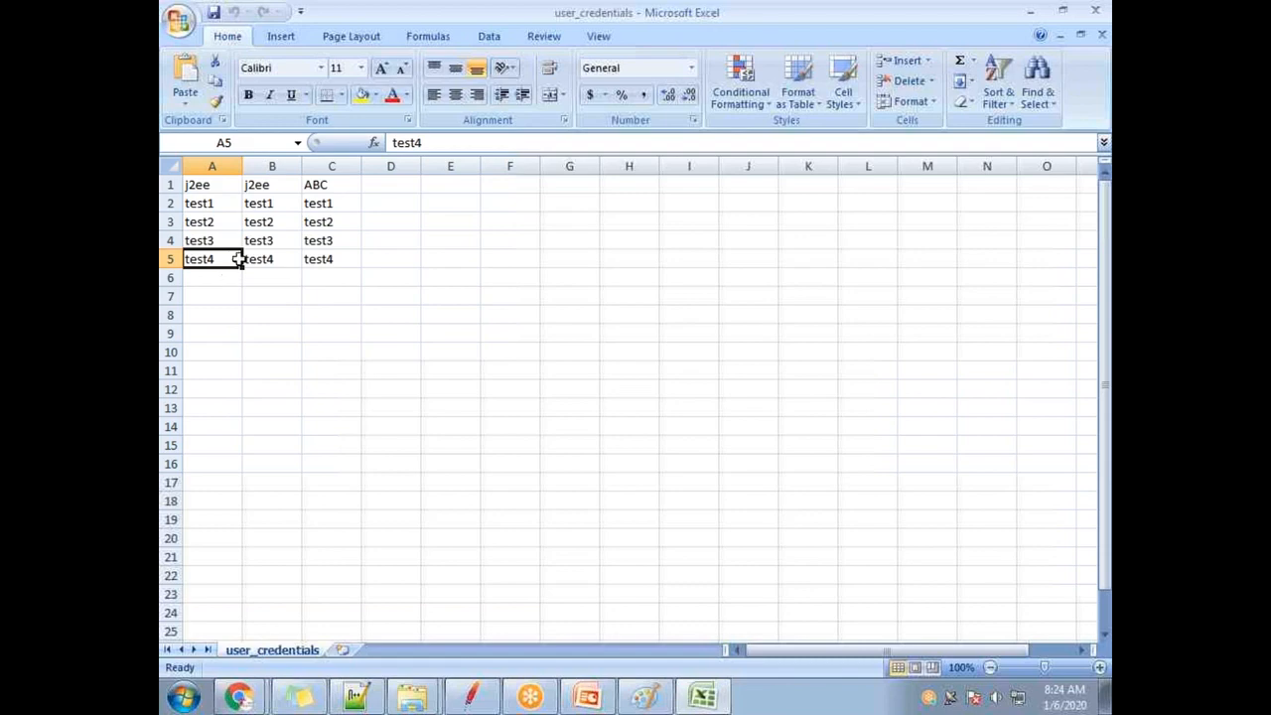
Restore Excel to a smaller window, select the username cells, and minimize the workbook.
double_click(381, 15)
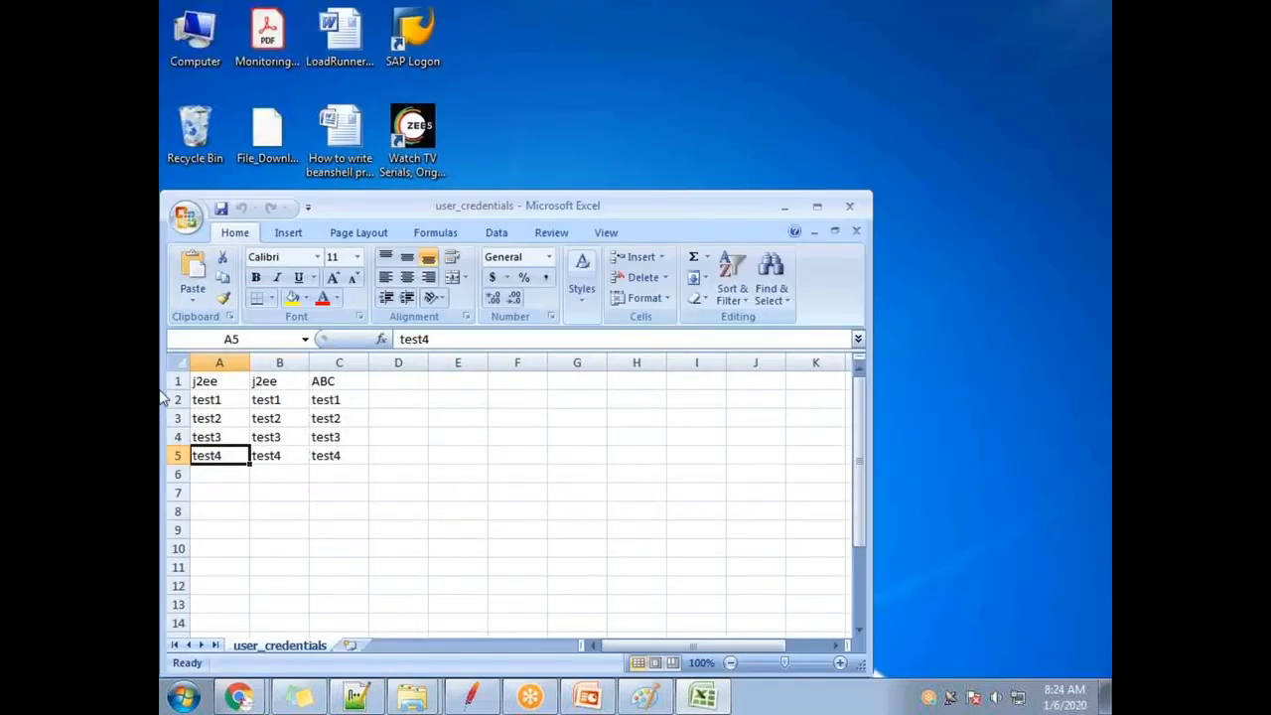
left_click_drag(204, 382, 226, 452)
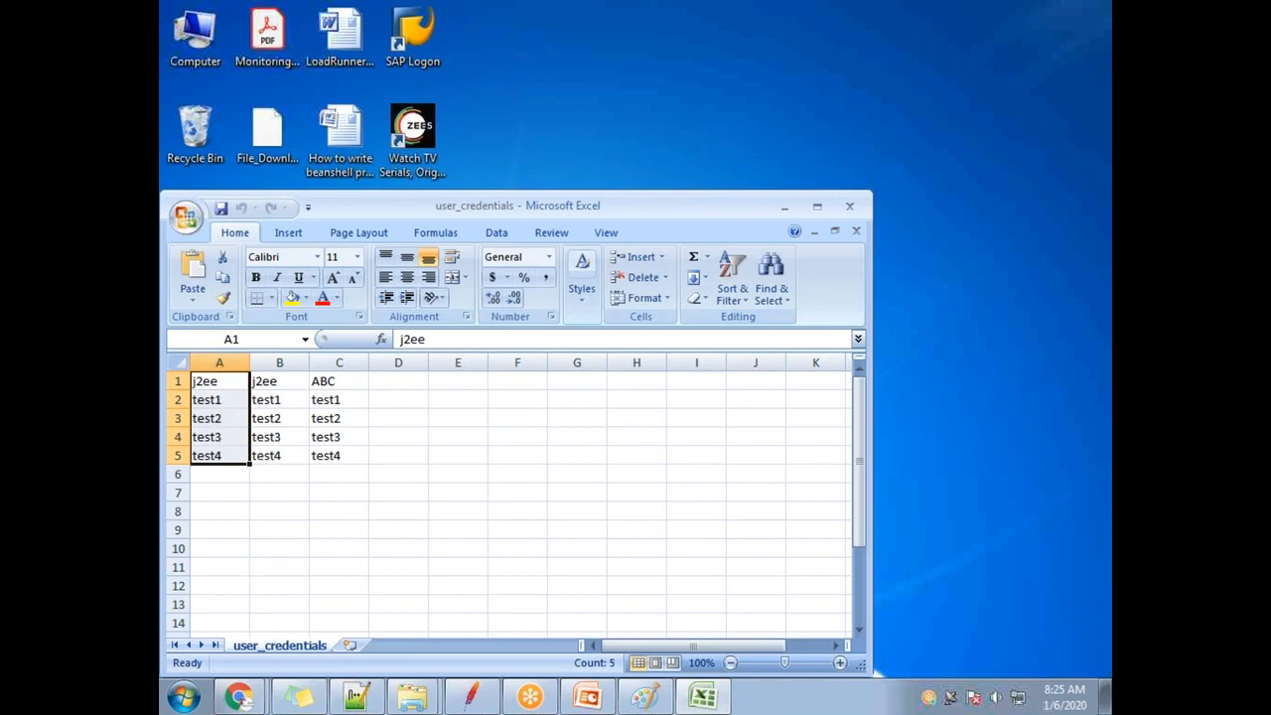
left_click(774, 205)
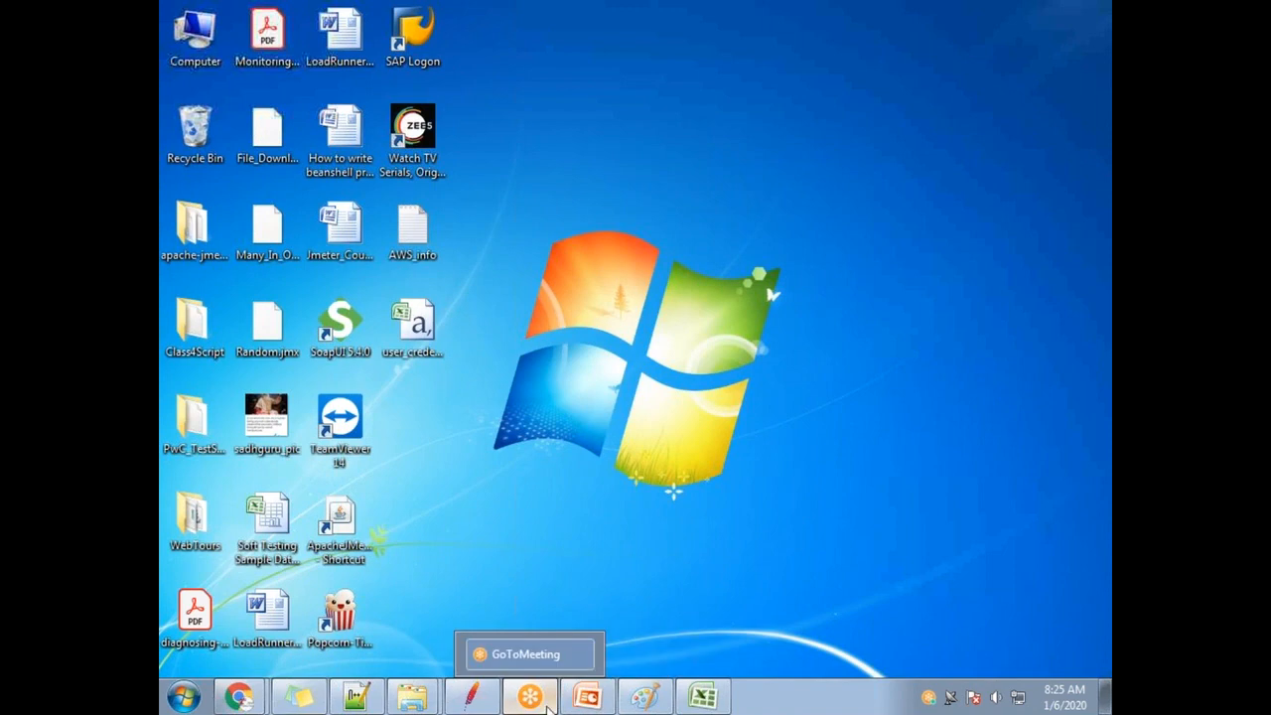
Bring JMeter back, view the CSV Data Set Config, and open the Plugins Manager window.
left_click(484, 698)
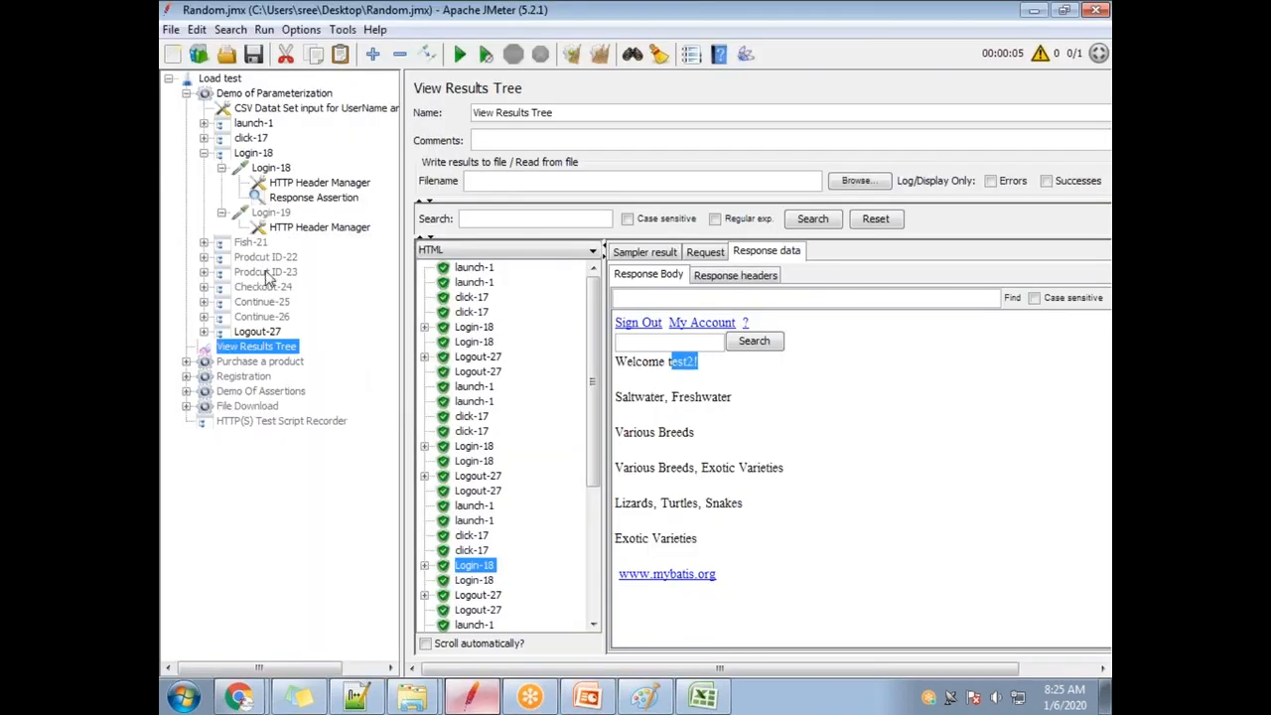
left_click(275, 107)
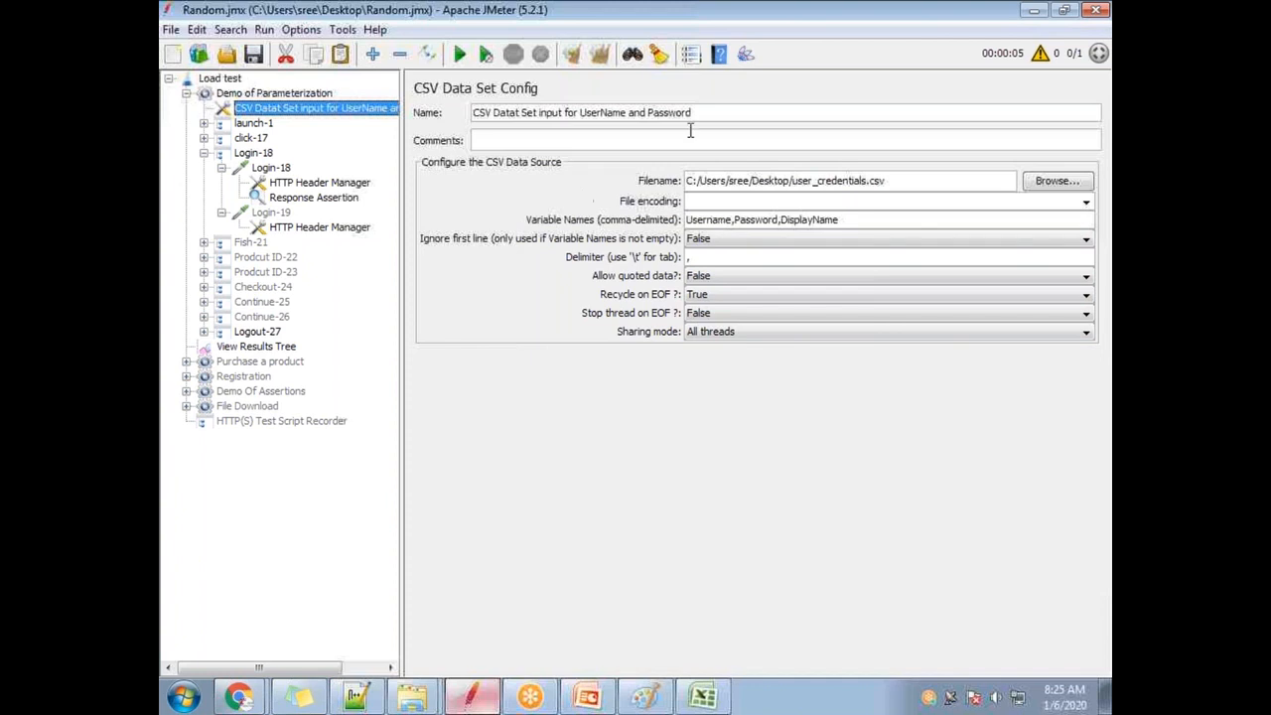
left_click(746, 55)
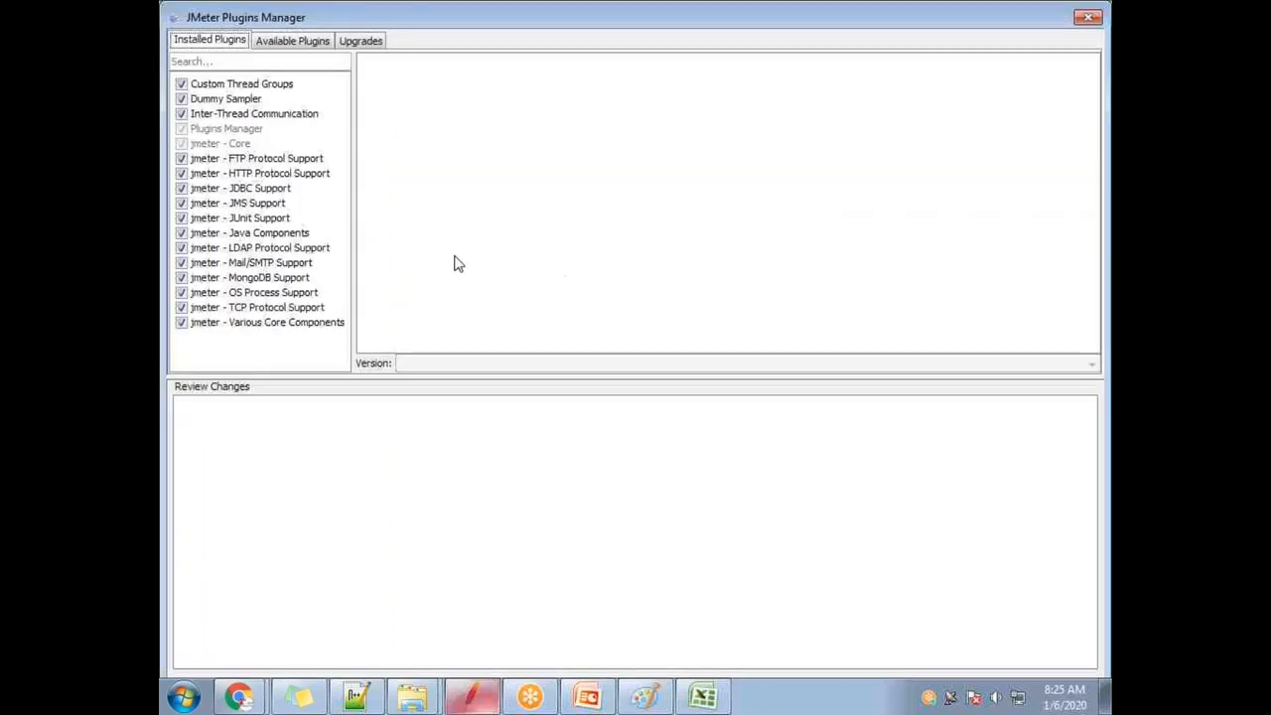
left_click_drag(355, 14, 228, 191)
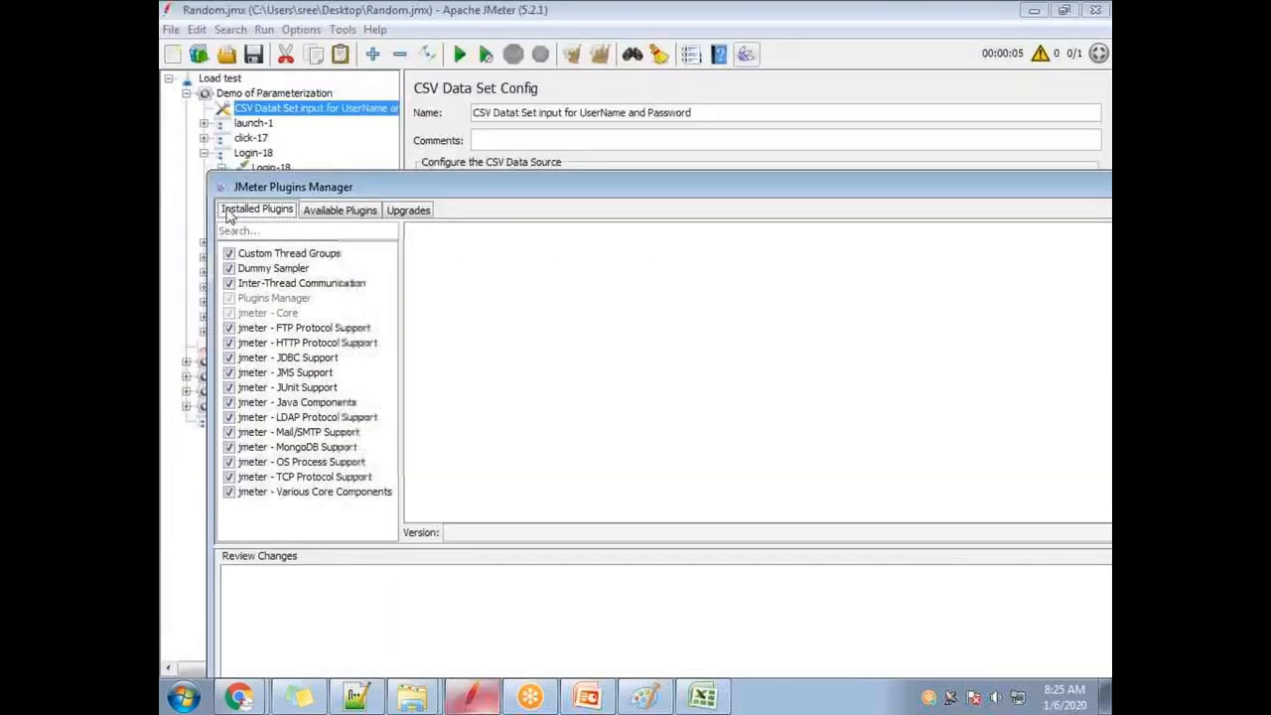
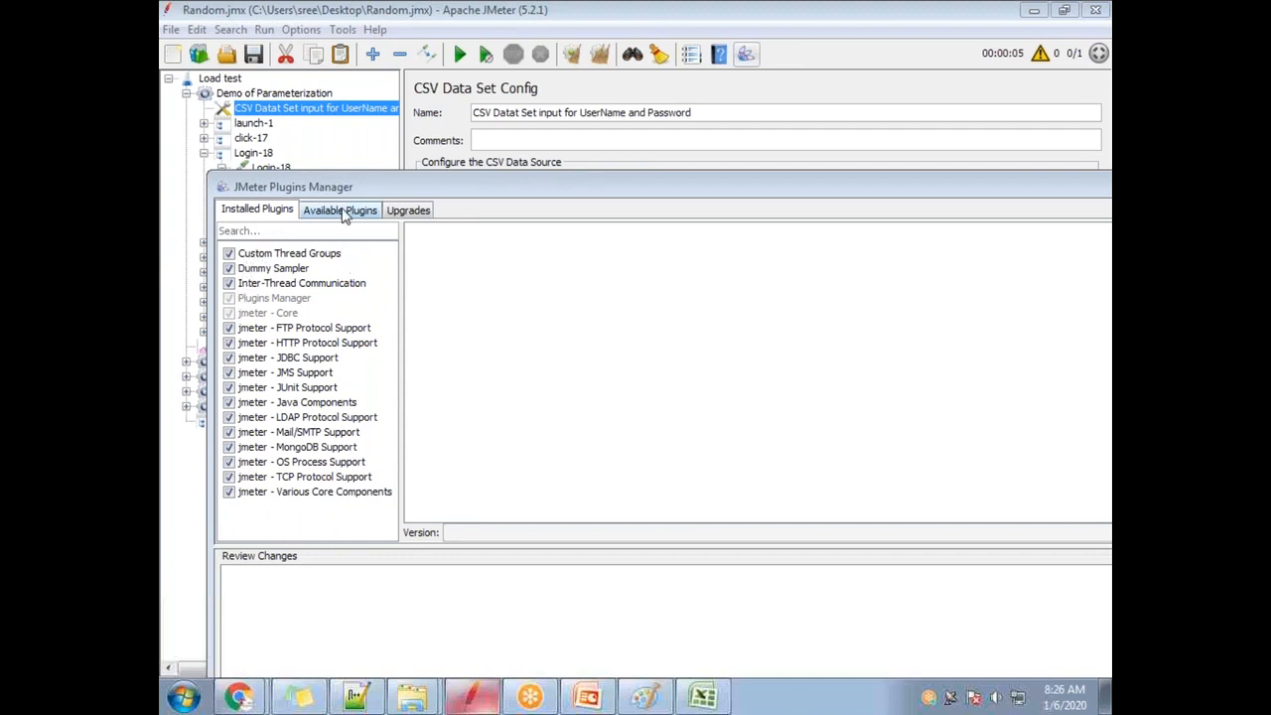
Search available plugins for 'csv' and mark Variables from CSV File for install.
left_click(342, 213)
left_click(331, 228)
type("csv")
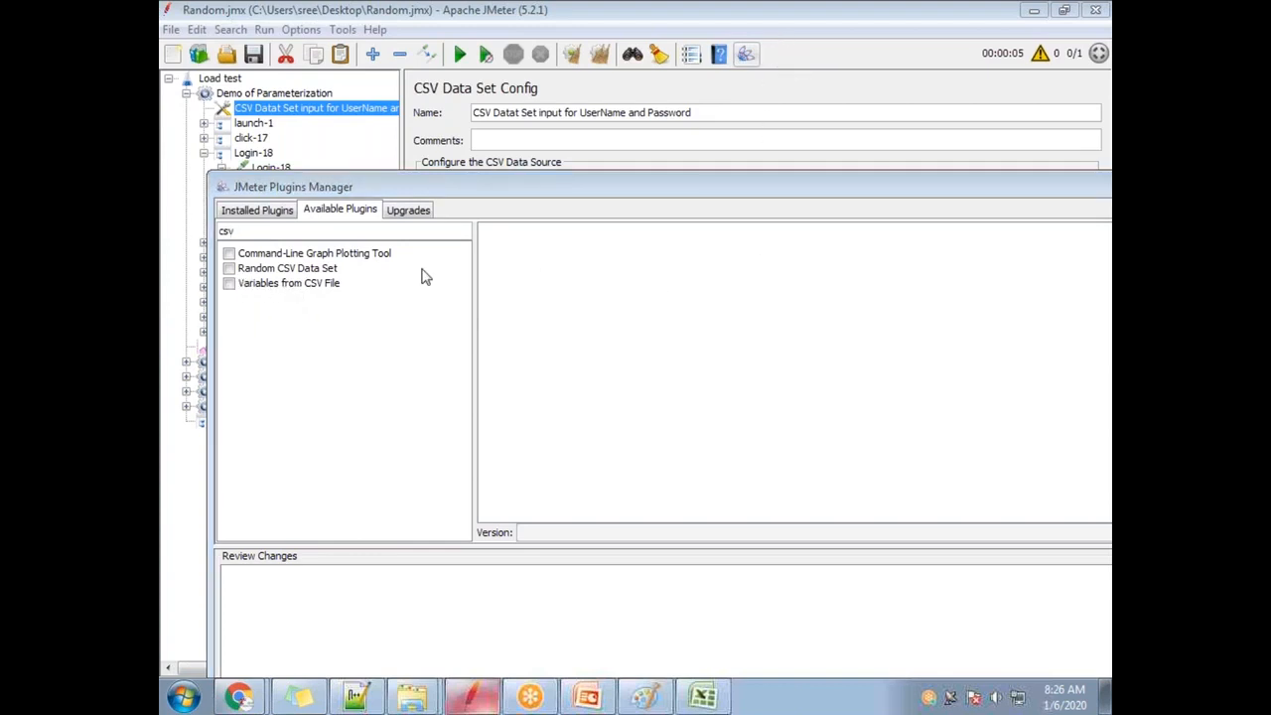
left_click(229, 283)
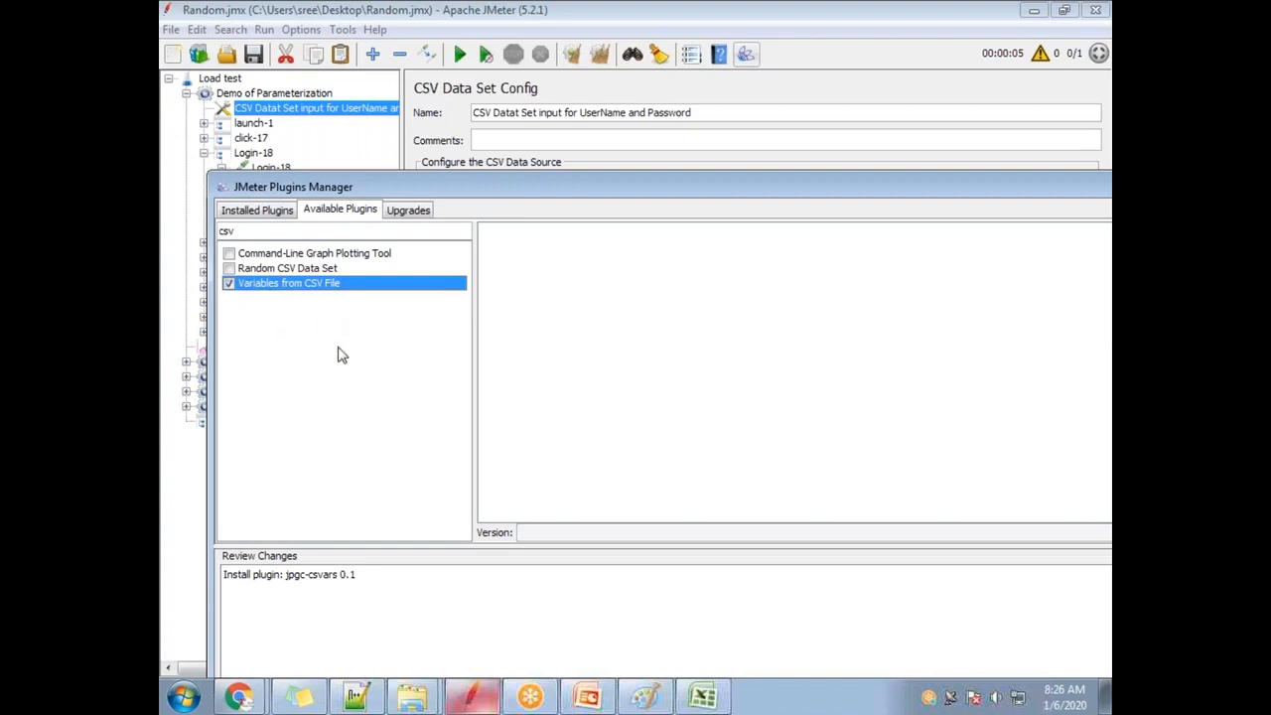
left_click_drag(411, 187, 408, 105)
left_click(316, 203)
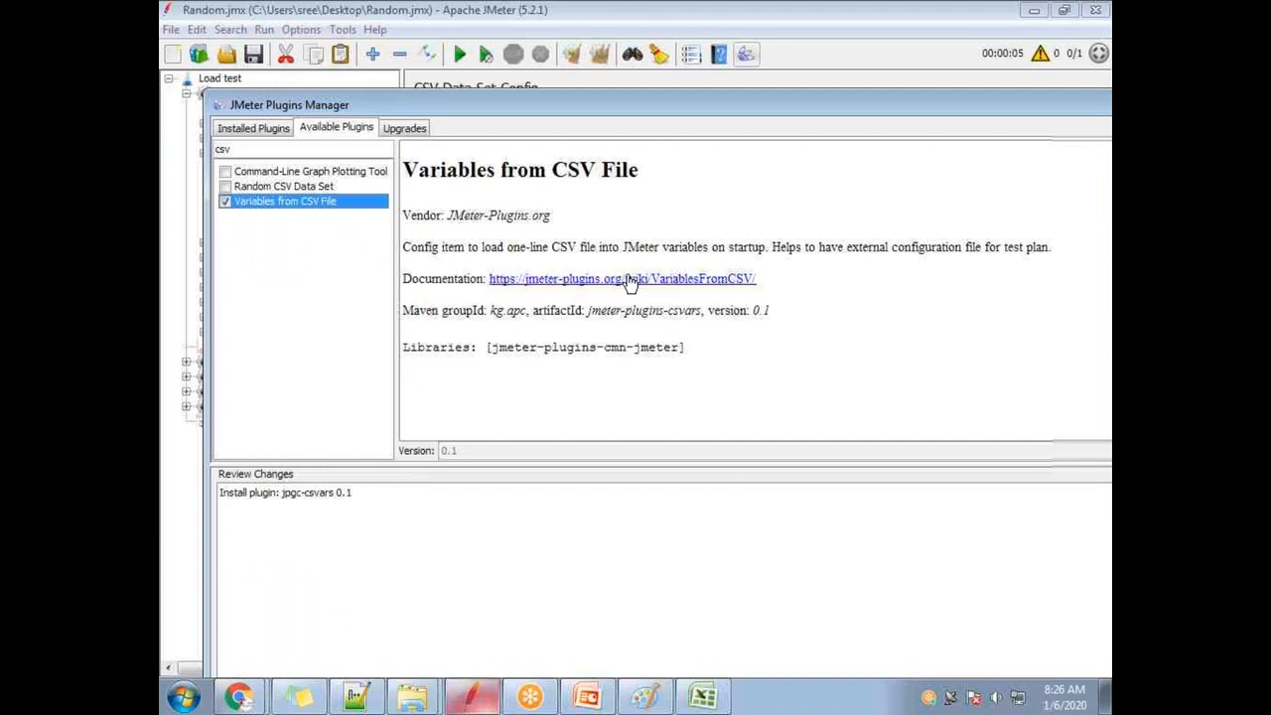
left_click_drag(212, 94, 433, 269)
left_click_drag(552, 280, 357, 79)
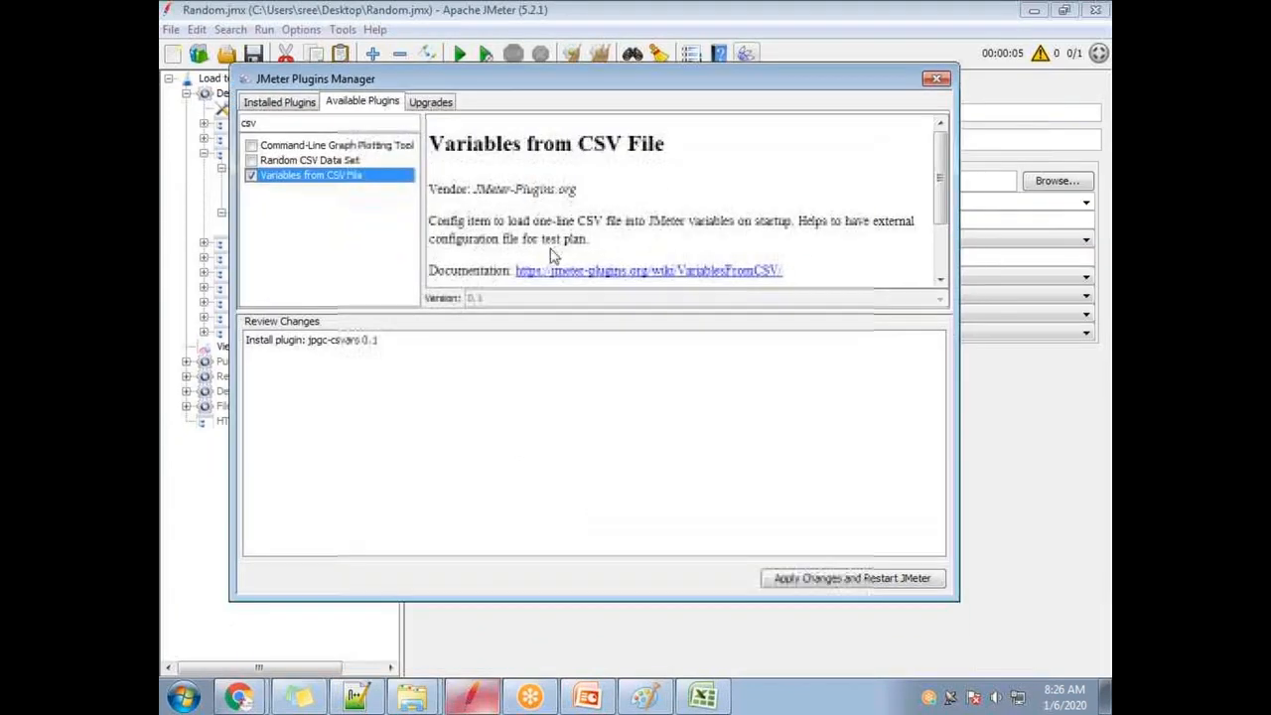
Swap the selection to Random CSV Data Set and bring up its online documentation.
left_click(251, 175)
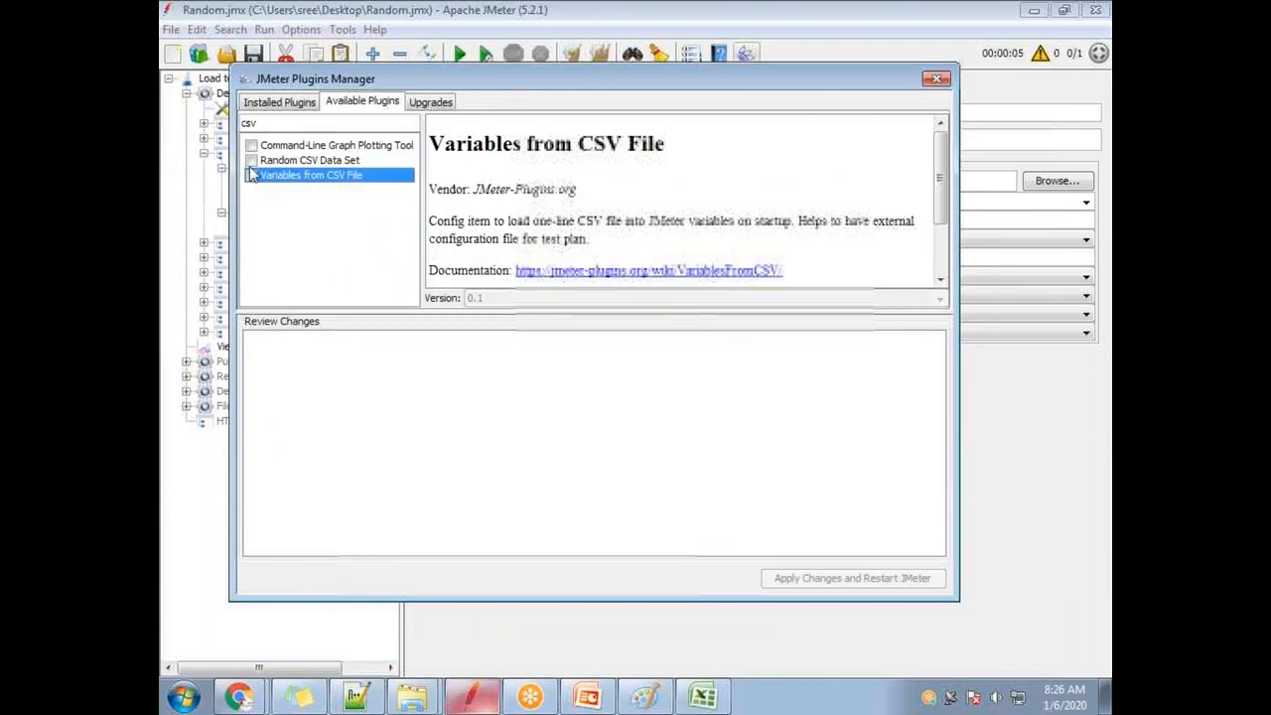
left_click(252, 160)
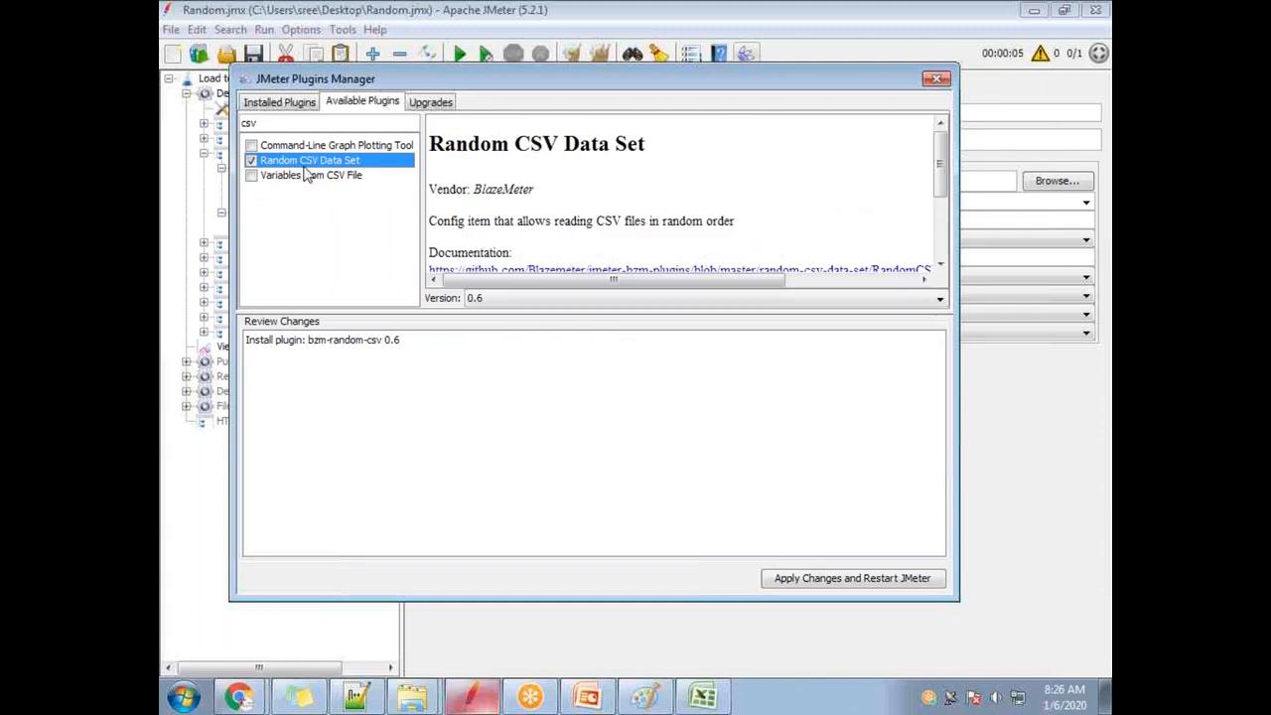
left_click_drag(941, 175, 941, 212)
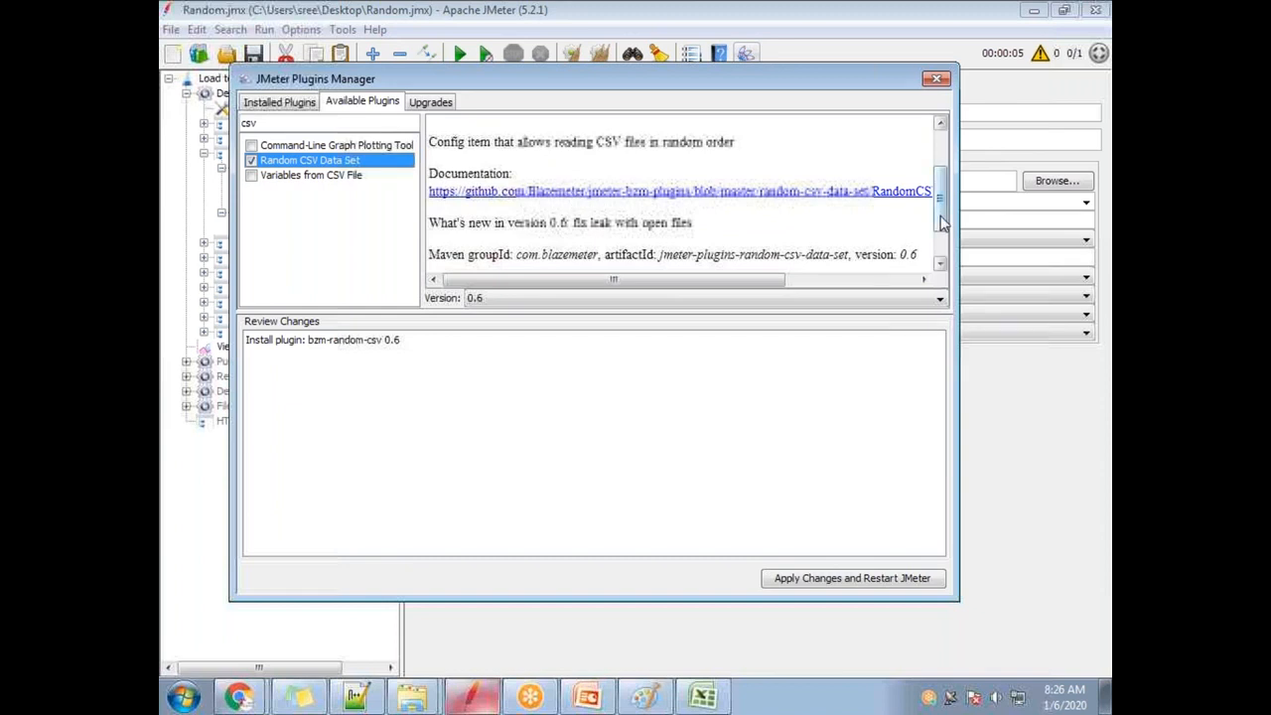
scroll(945, 256, "down", 2)
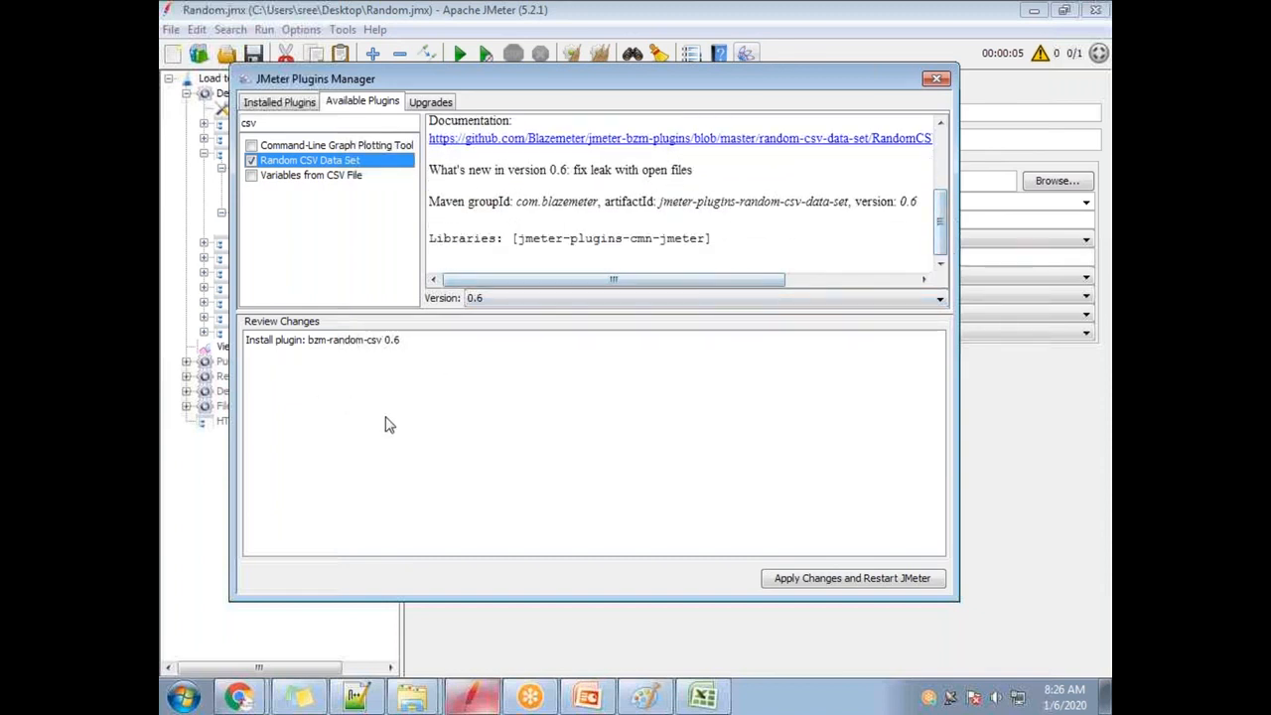
left_click(622, 144)
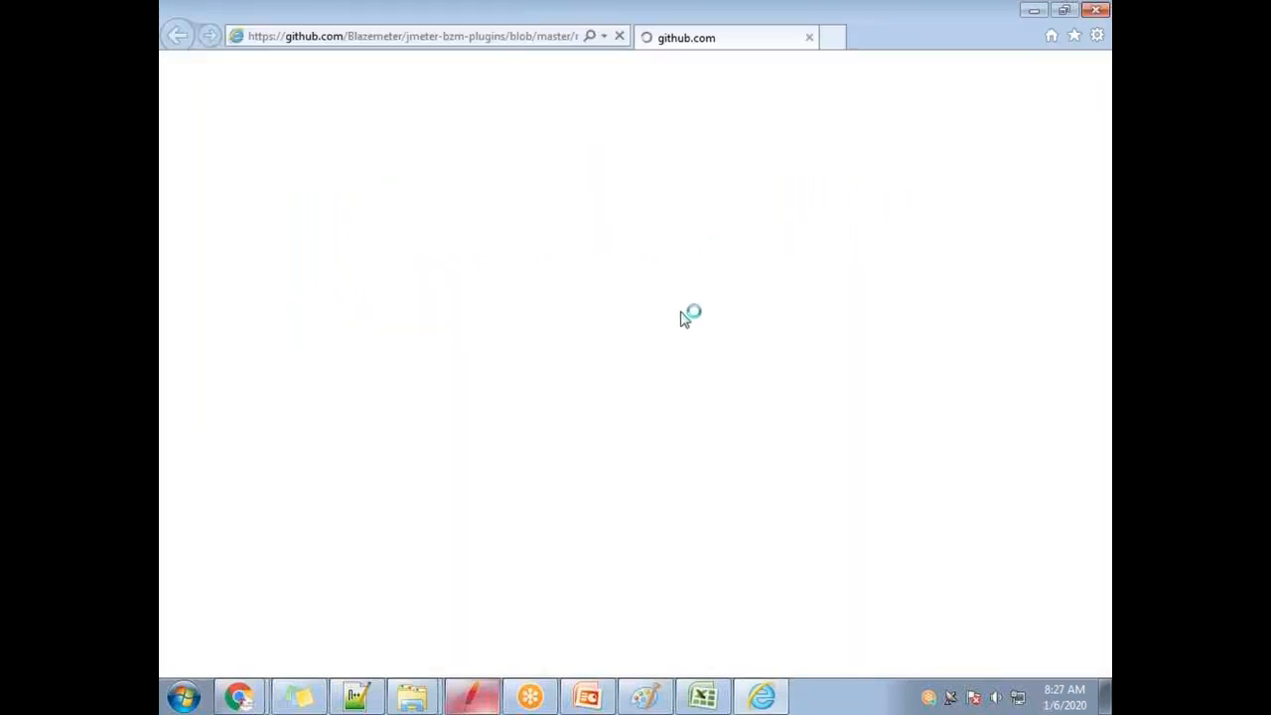
Scroll through the RandomCSVDataSetConfig.md options page, then close Internet Explorer.
scroll(406, 379, "down", 15)
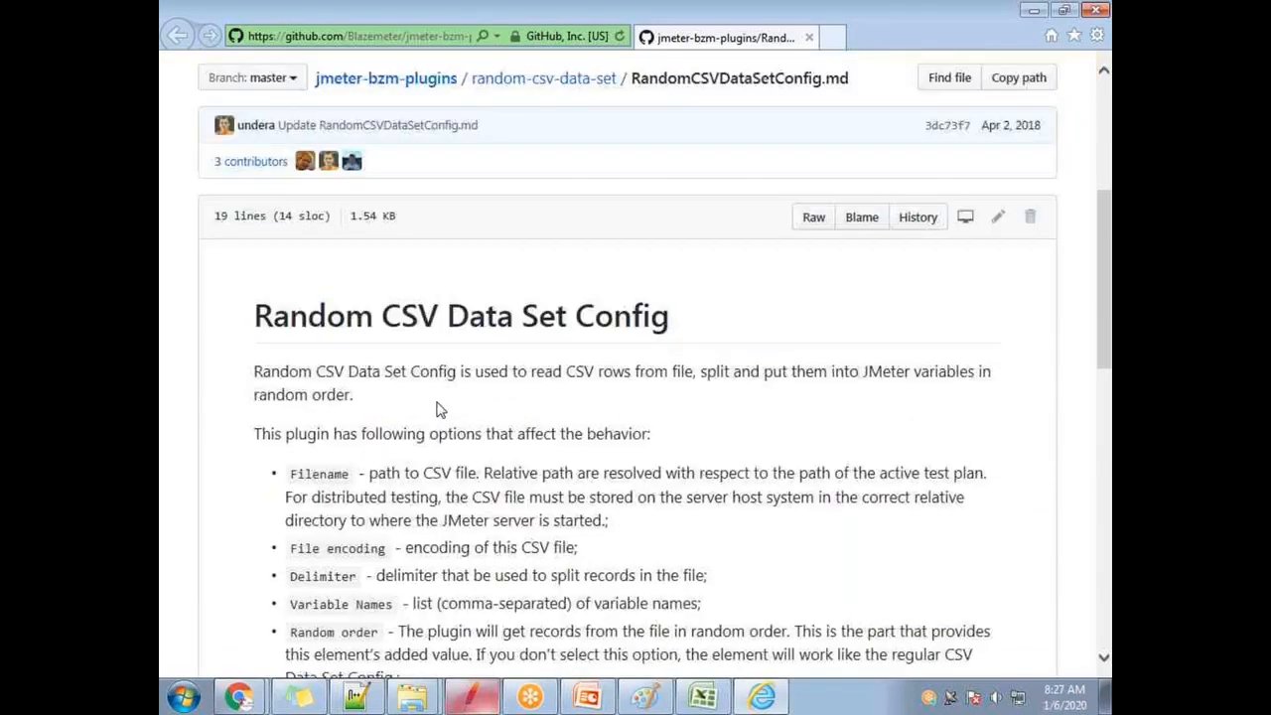
scroll(488, 474, "up", 8)
scroll(420, 358, "up", 6)
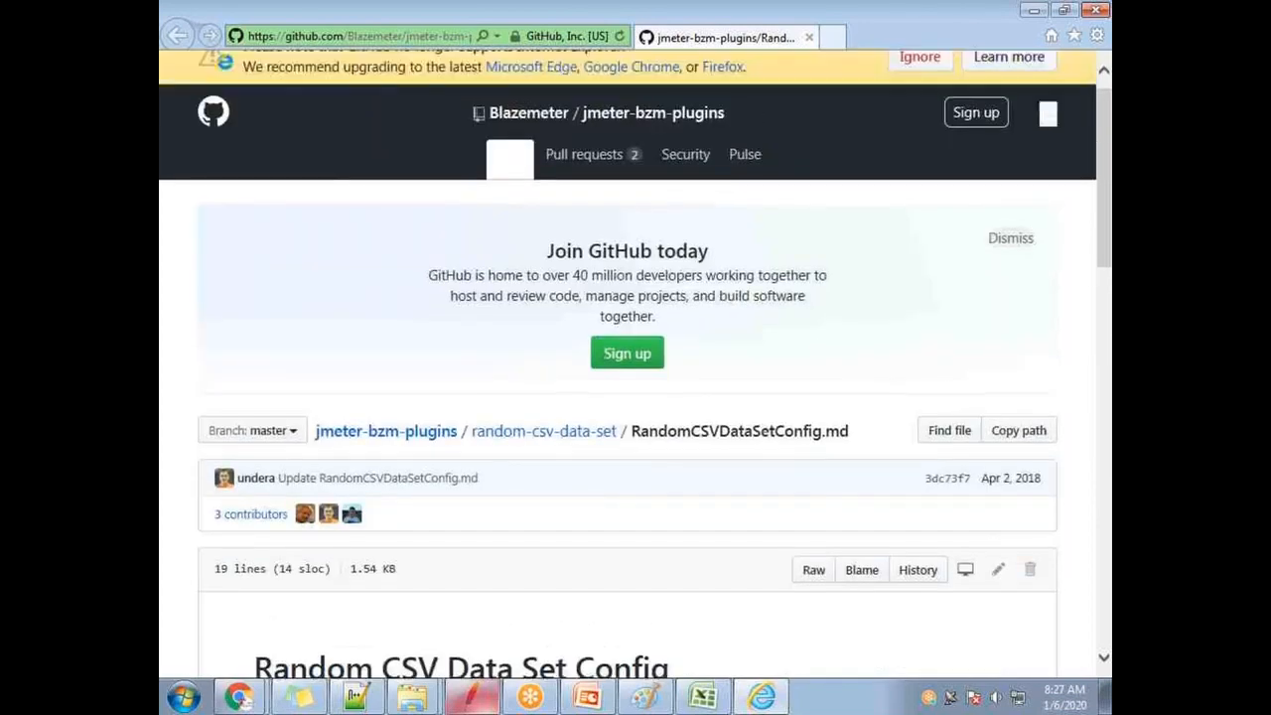
scroll(420, 358, "down", 9)
scroll(412, 355, "up", 1)
scroll(412, 356, "up", 4)
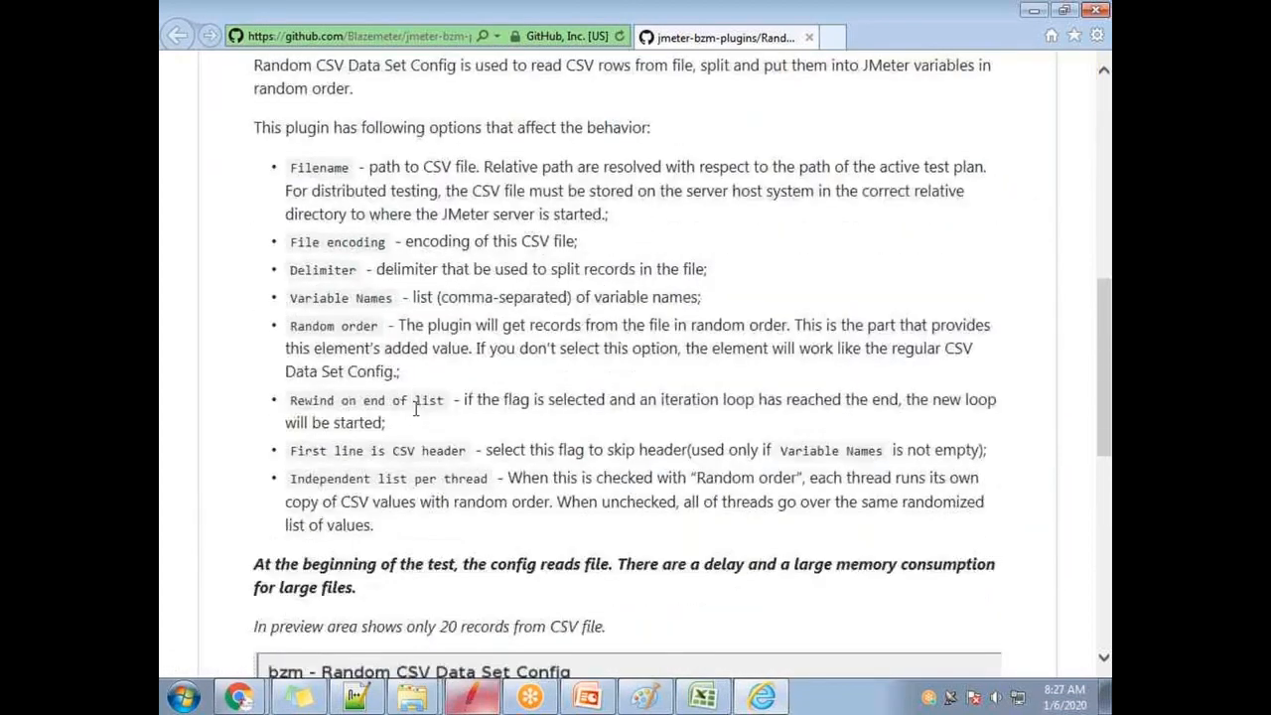
scroll(318, 496, "down", 7)
scroll(650, 317, "up", 6)
scroll(740, 481, "up", 3)
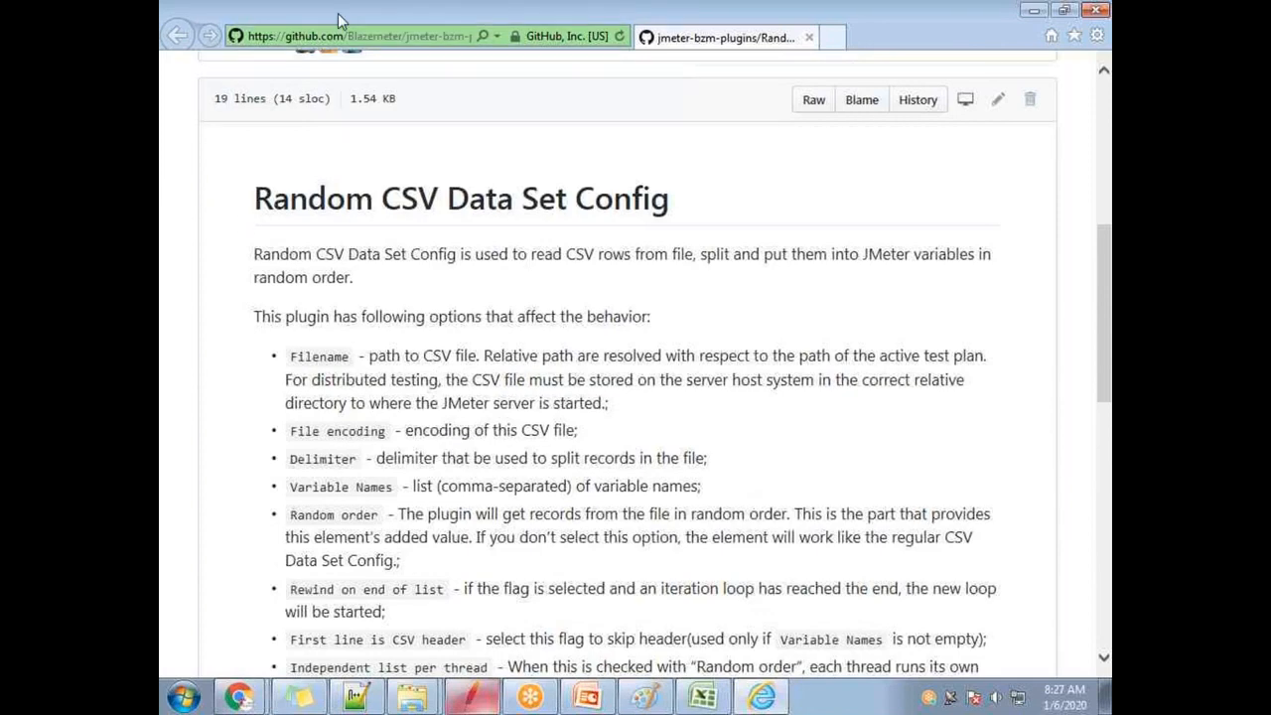
left_click_drag(338, 15, 298, 397)
left_click(859, 400)
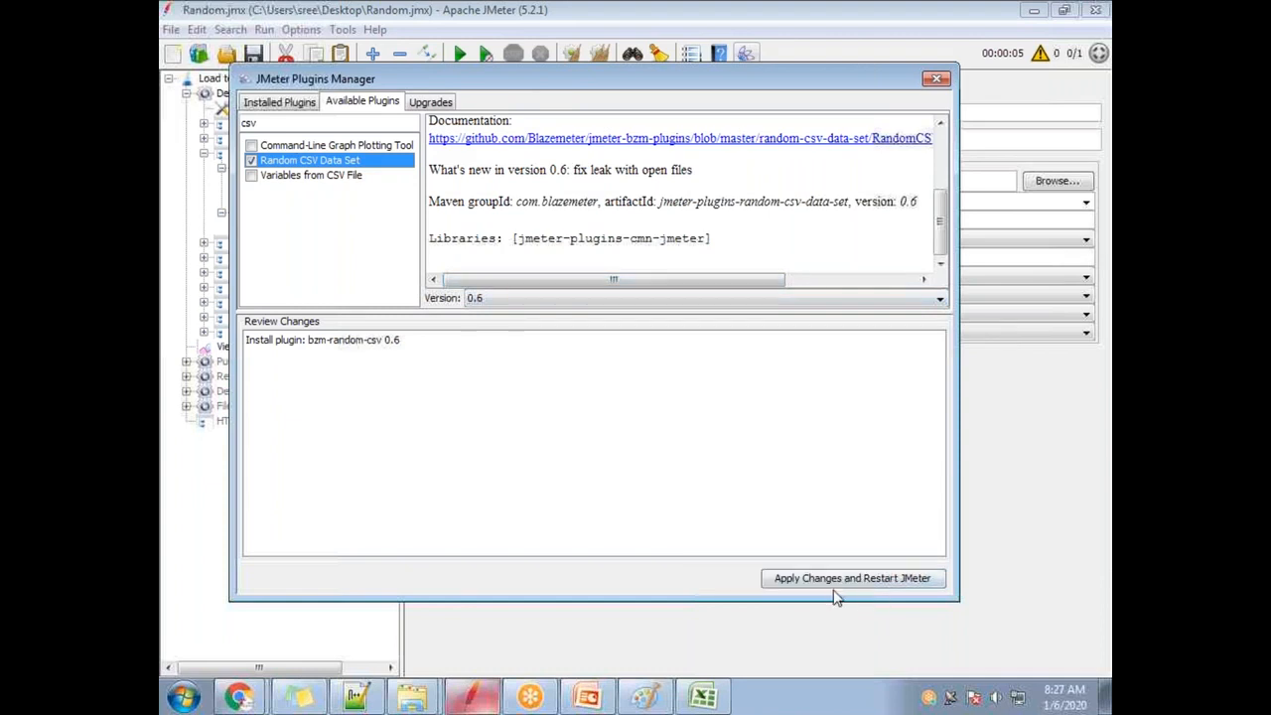
Apply the plugin install, restart JMeter maximized, and expand Demo of Parameterization.
left_click(890, 581)
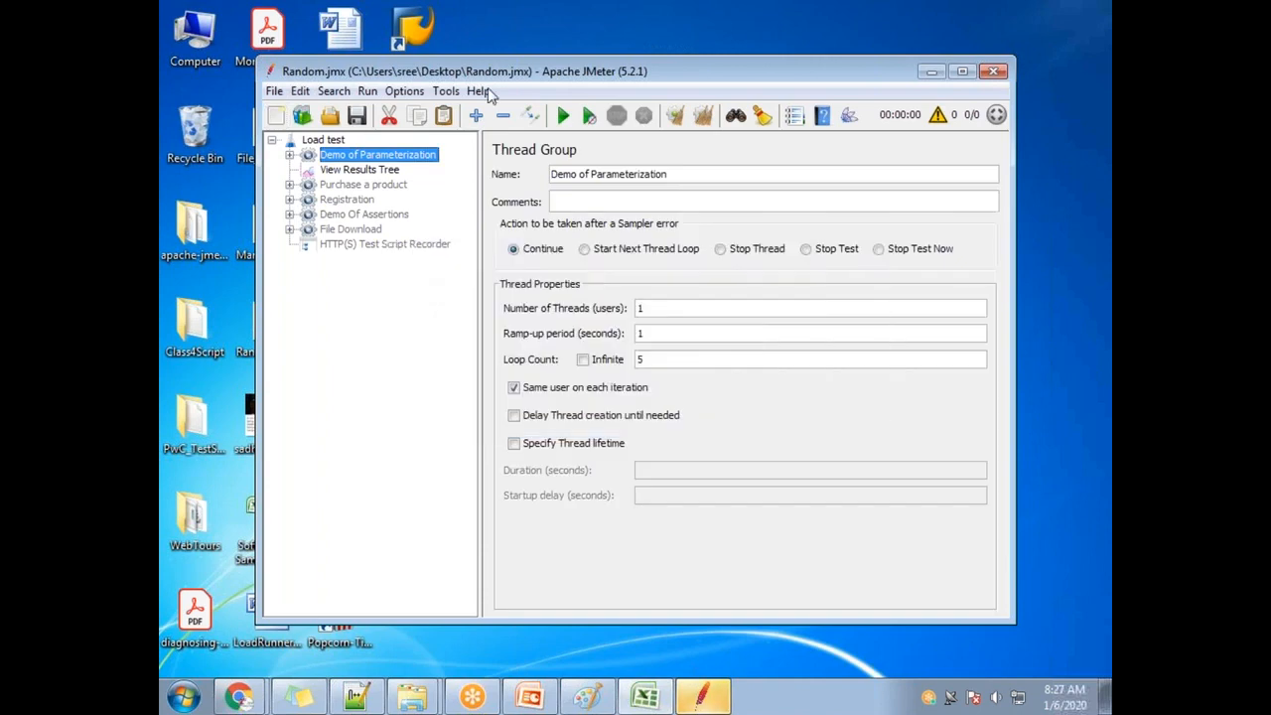
left_click_drag(499, 77, 338, 1)
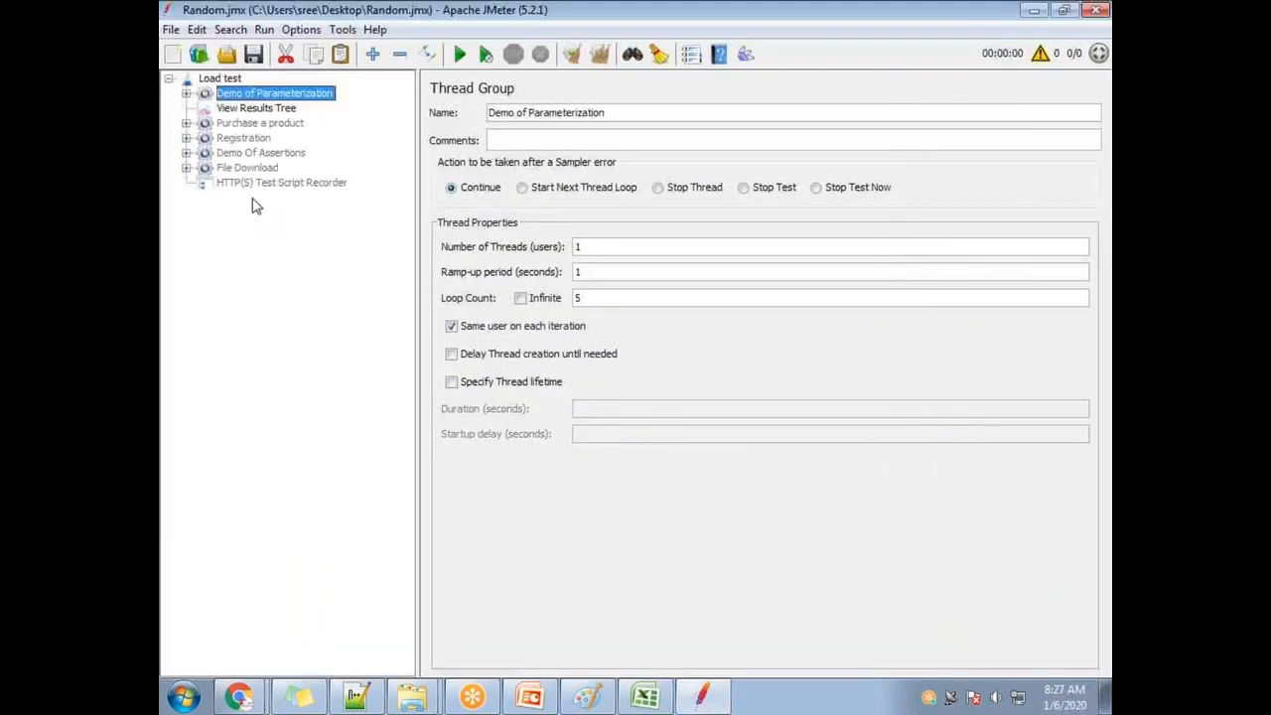
left_click(186, 94)
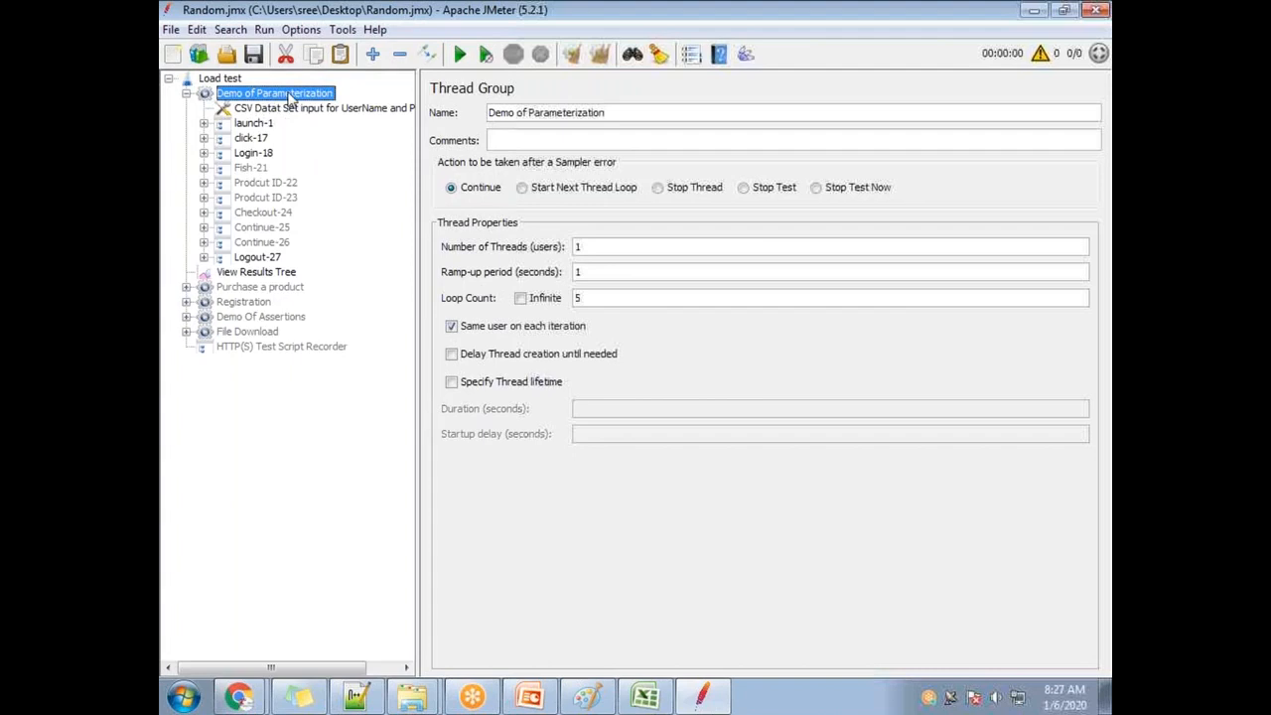
Browse the thread group's right-click Add menus without adding anything.
right_click(290, 96)
mouse_move(372, 109)
mouse_move(596, 111)
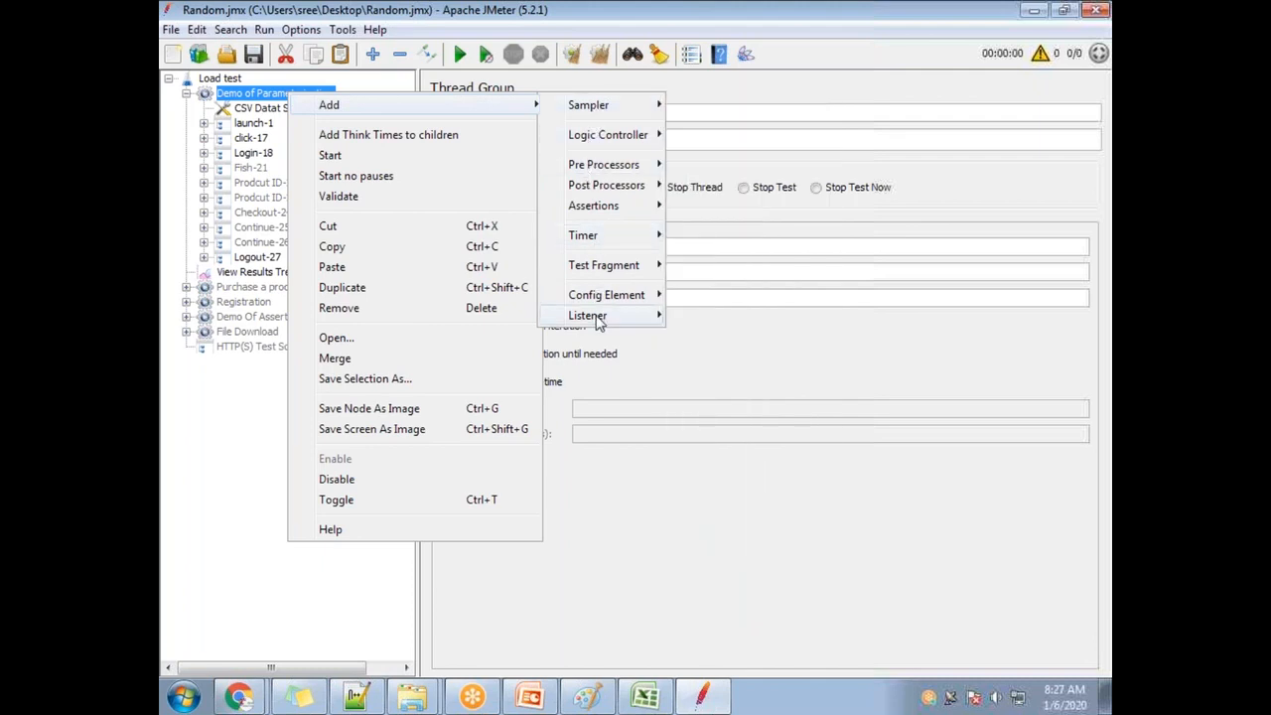
left_click(771, 28)
right_click(276, 102)
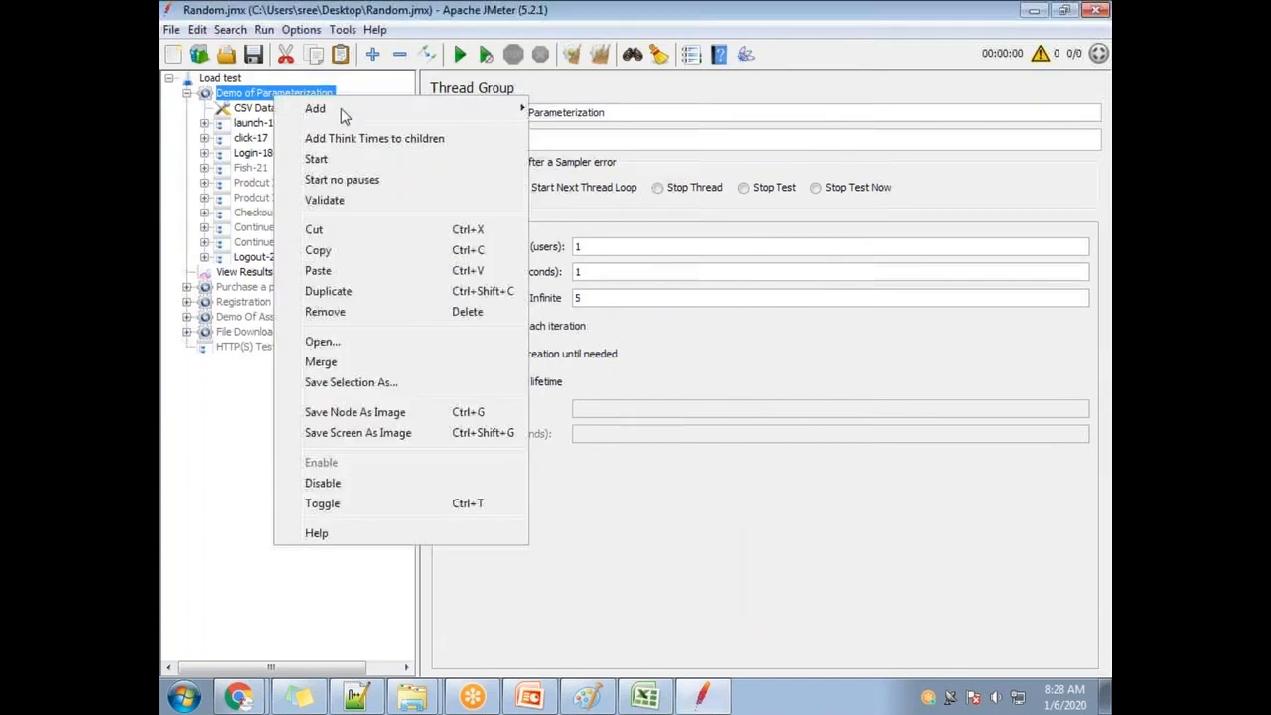
mouse_move(598, 117)
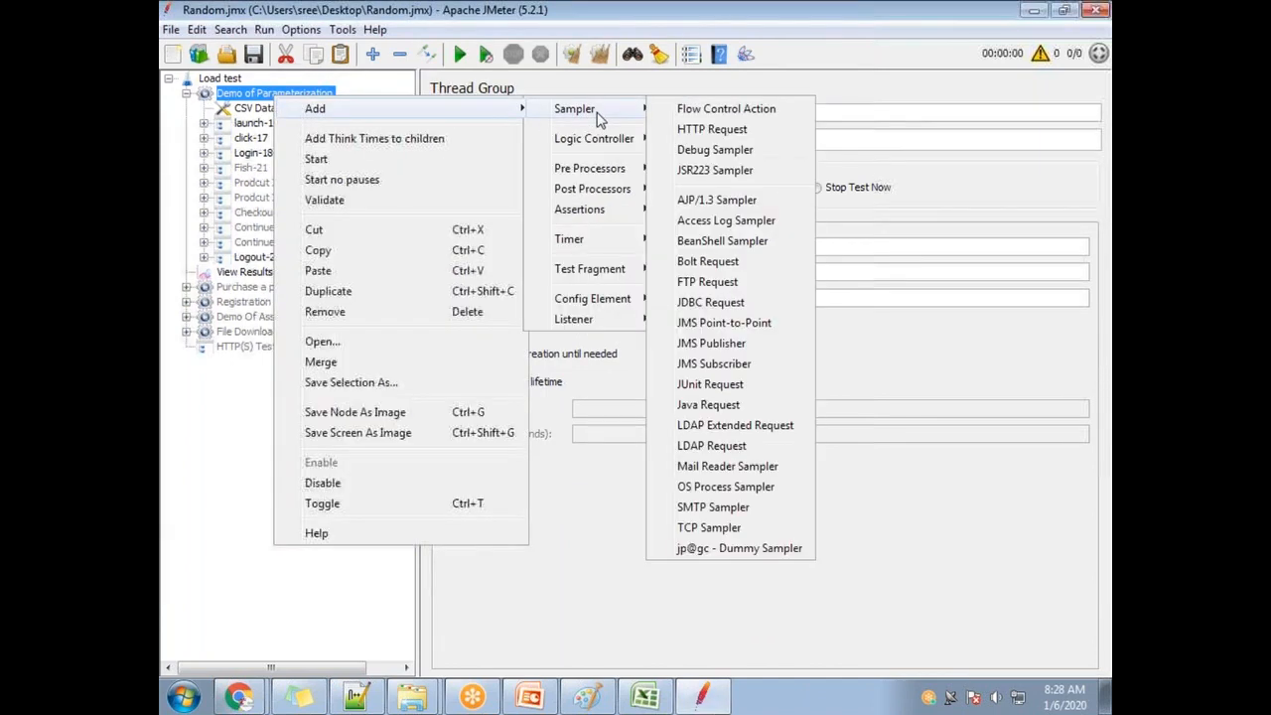
mouse_move(594, 147)
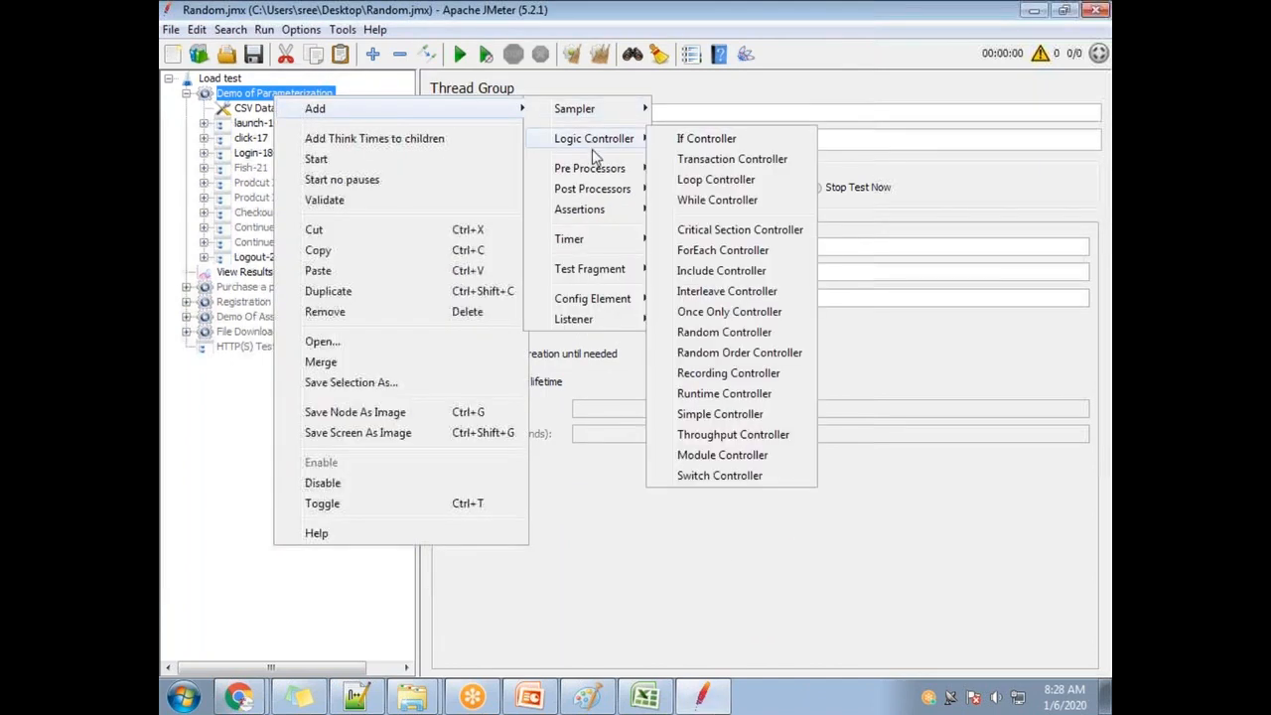
mouse_move(592, 325)
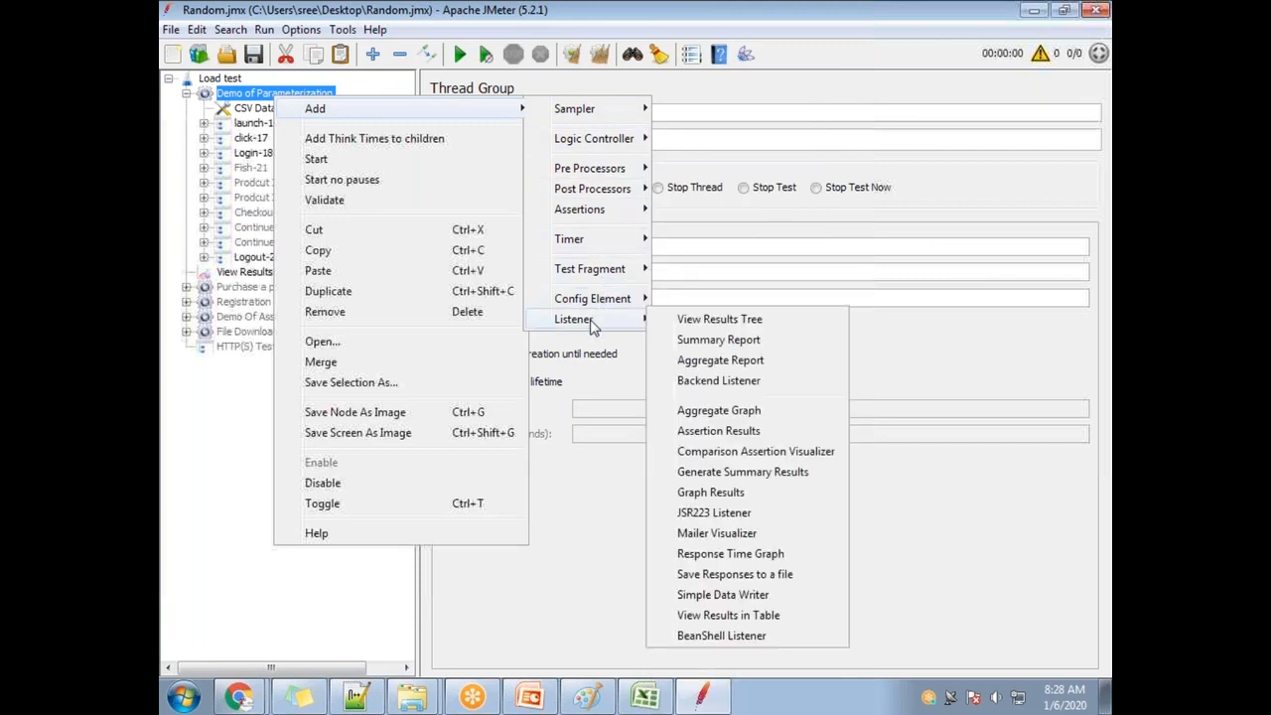
left_click(981, 271)
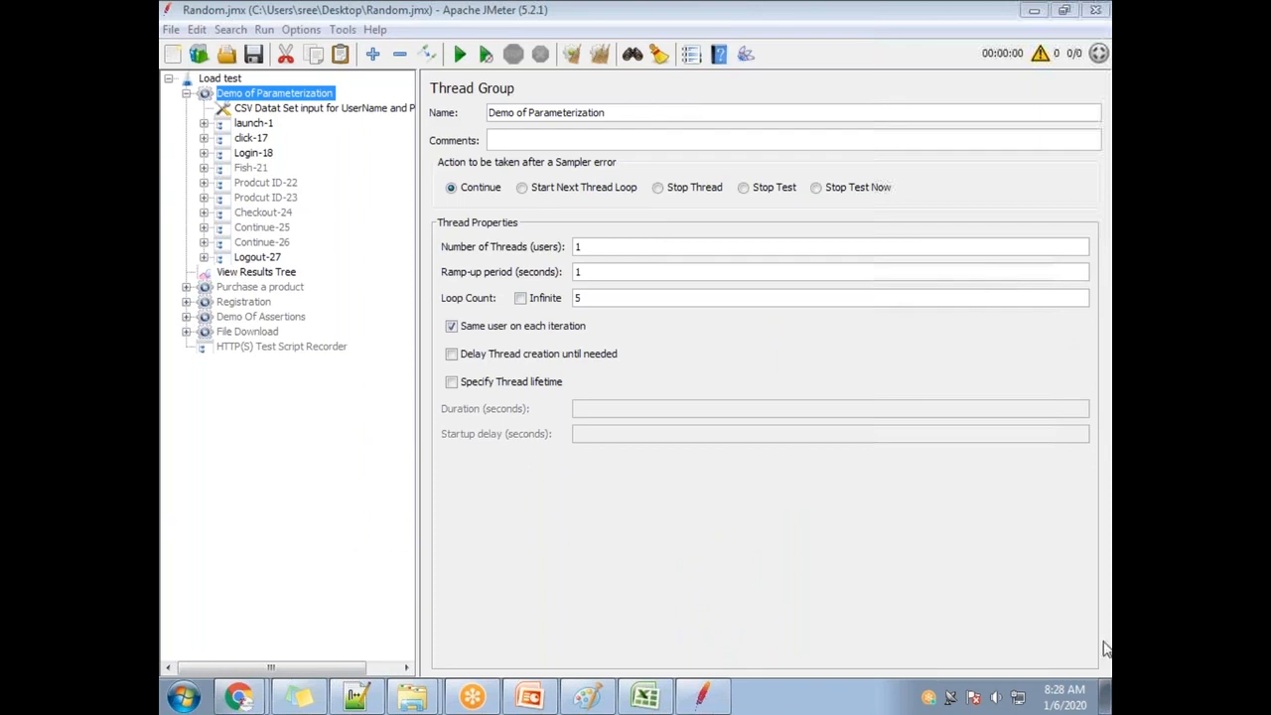
Add Config Element > bzm - Random CSV Data Set Config and place it below the CSV Data Set.
right_click(278, 96)
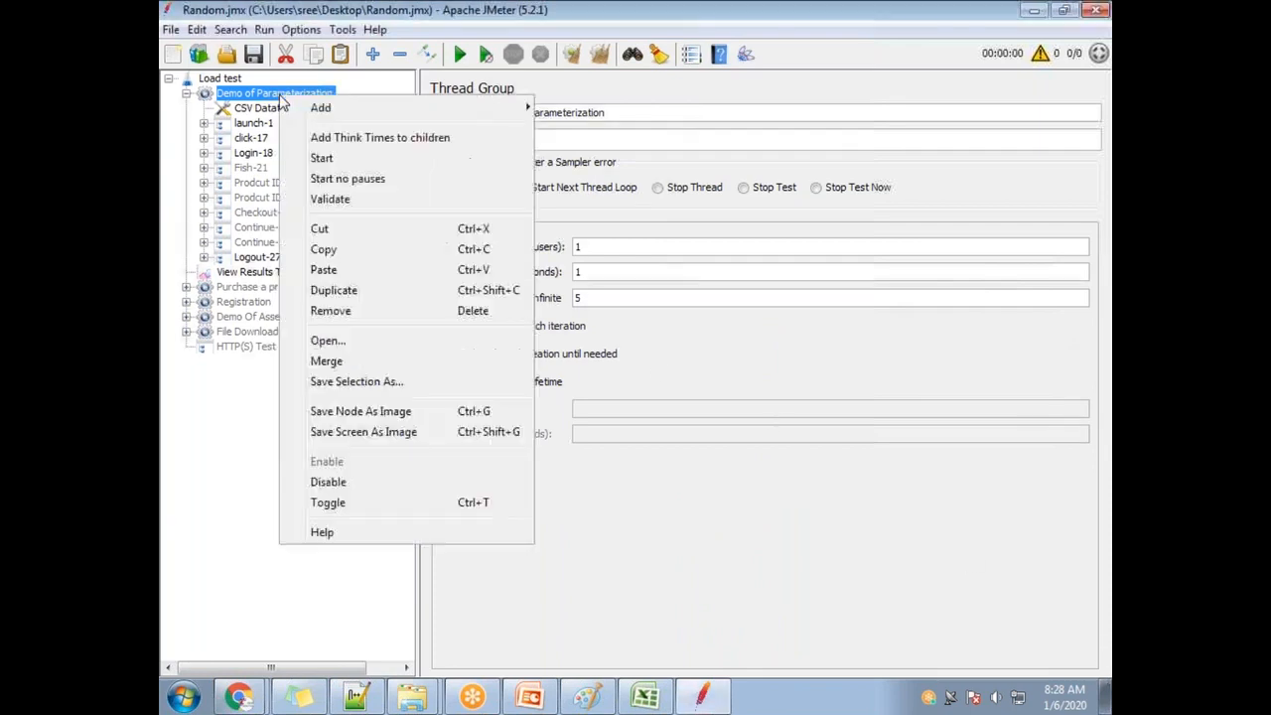
mouse_move(496, 107)
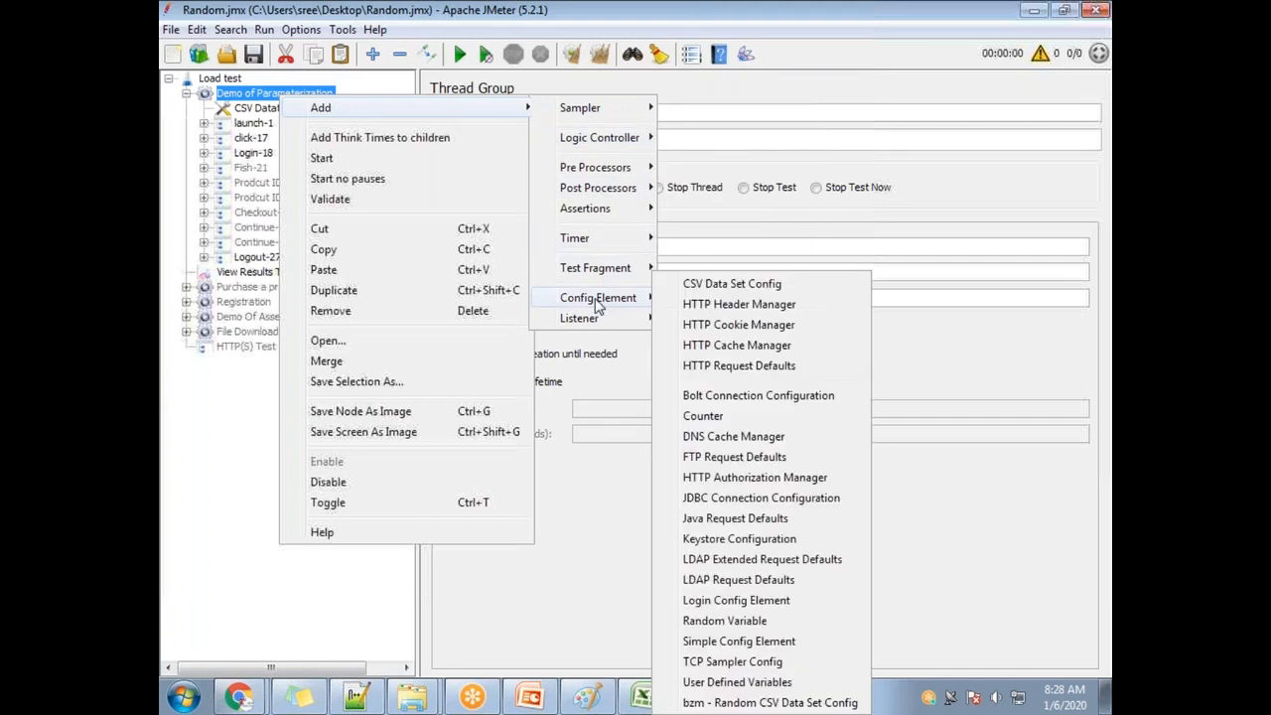
mouse_move(588, 323)
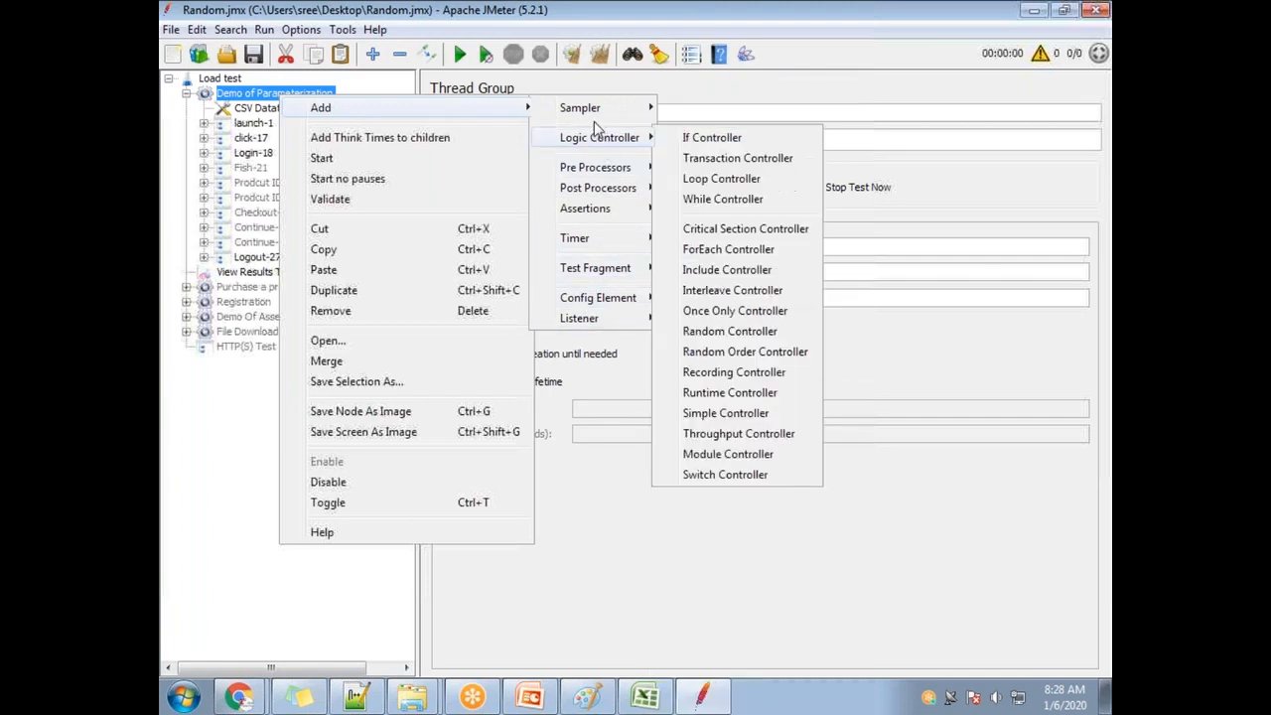
mouse_move(596, 145)
mouse_move(609, 303)
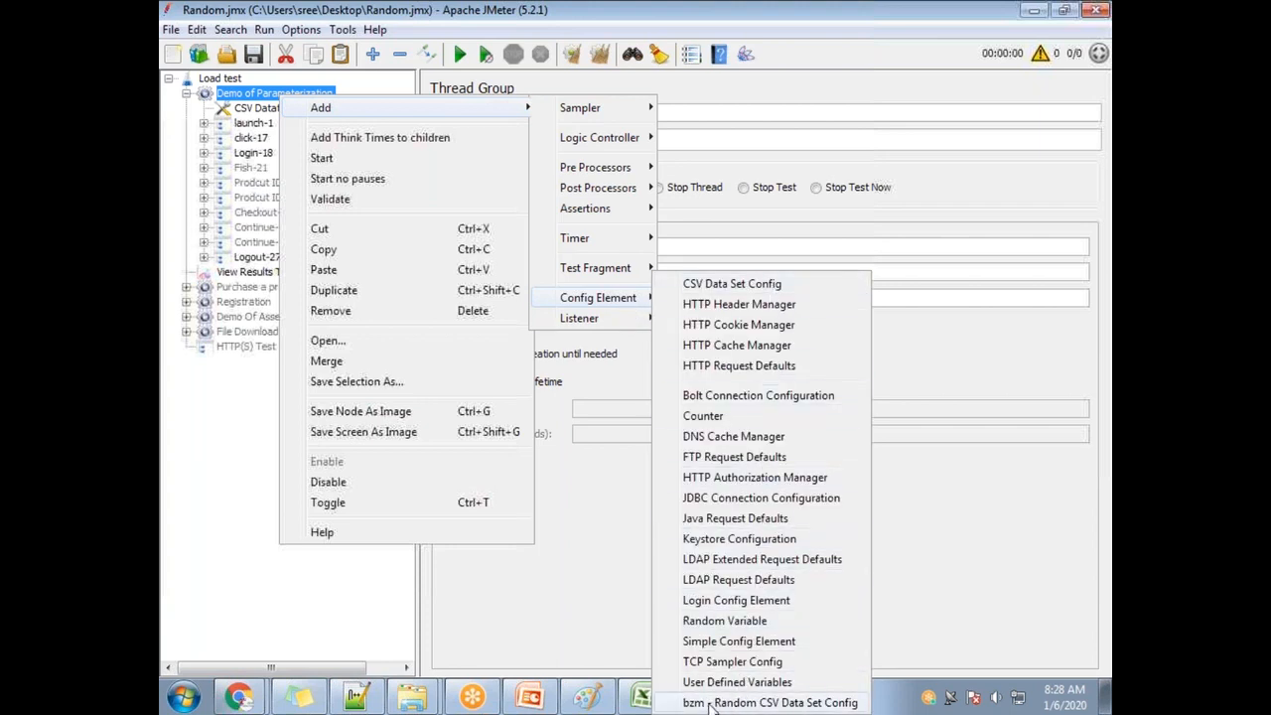
left_click(809, 705)
left_click_drag(300, 214, 326, 111)
left_click(333, 109)
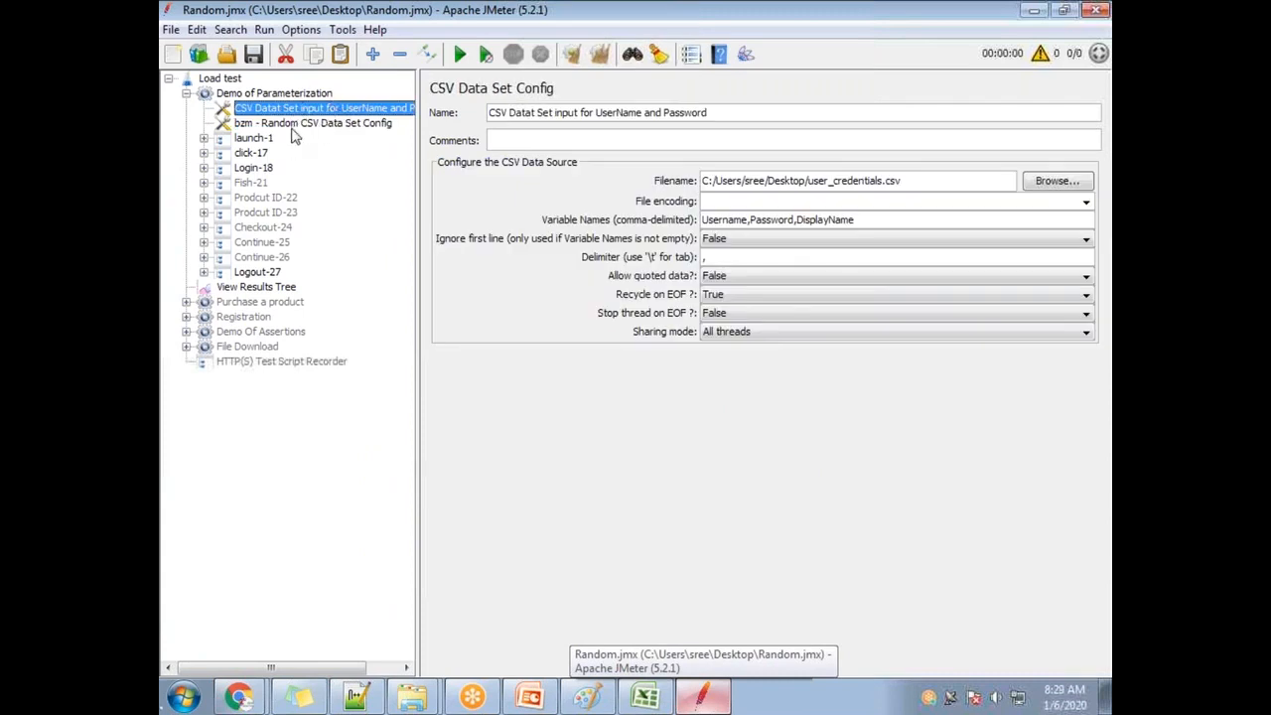
Disable the existing CSV Data Set and select the new Random CSV Data Set Config.
right_click(289, 109)
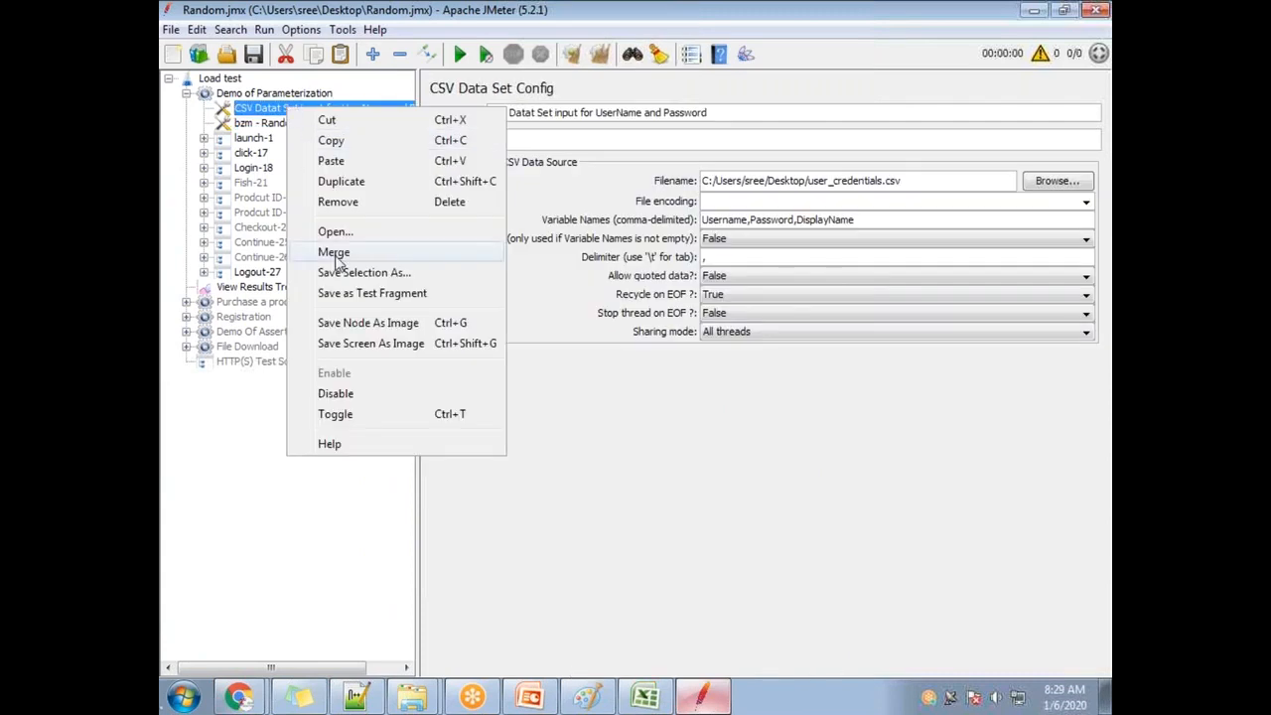
left_click(358, 395)
left_click(288, 123)
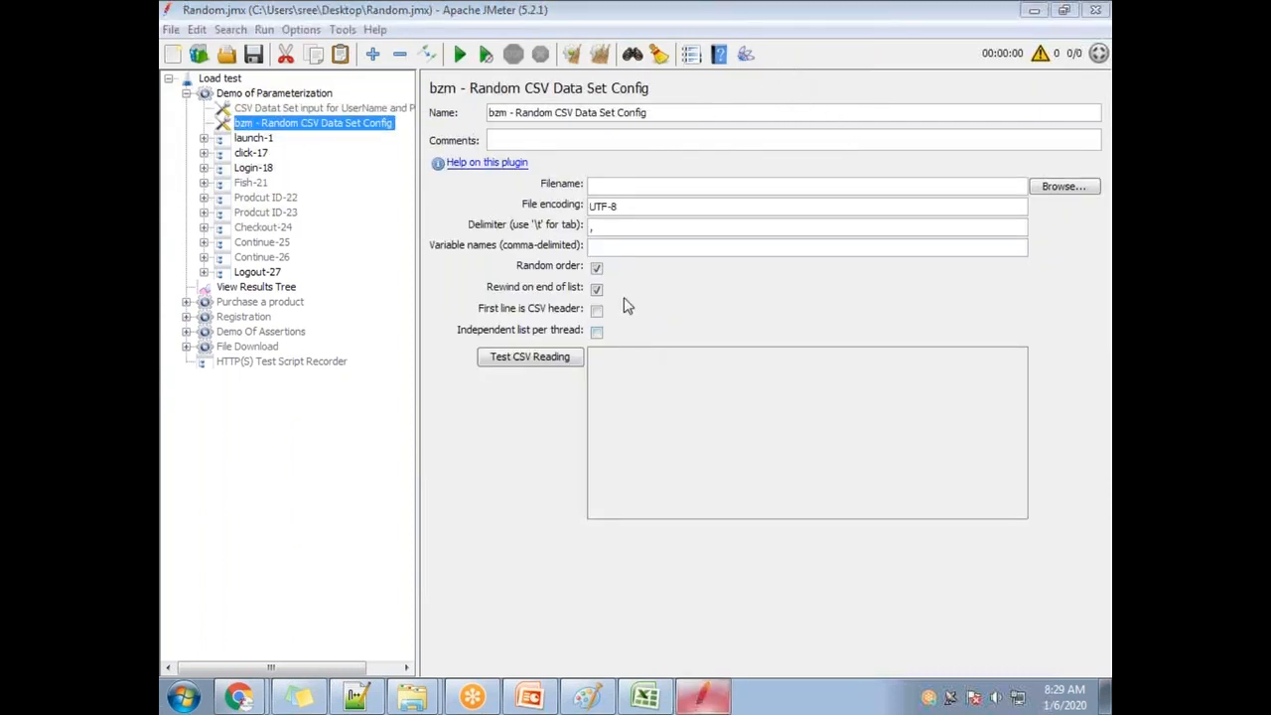
key("Up")
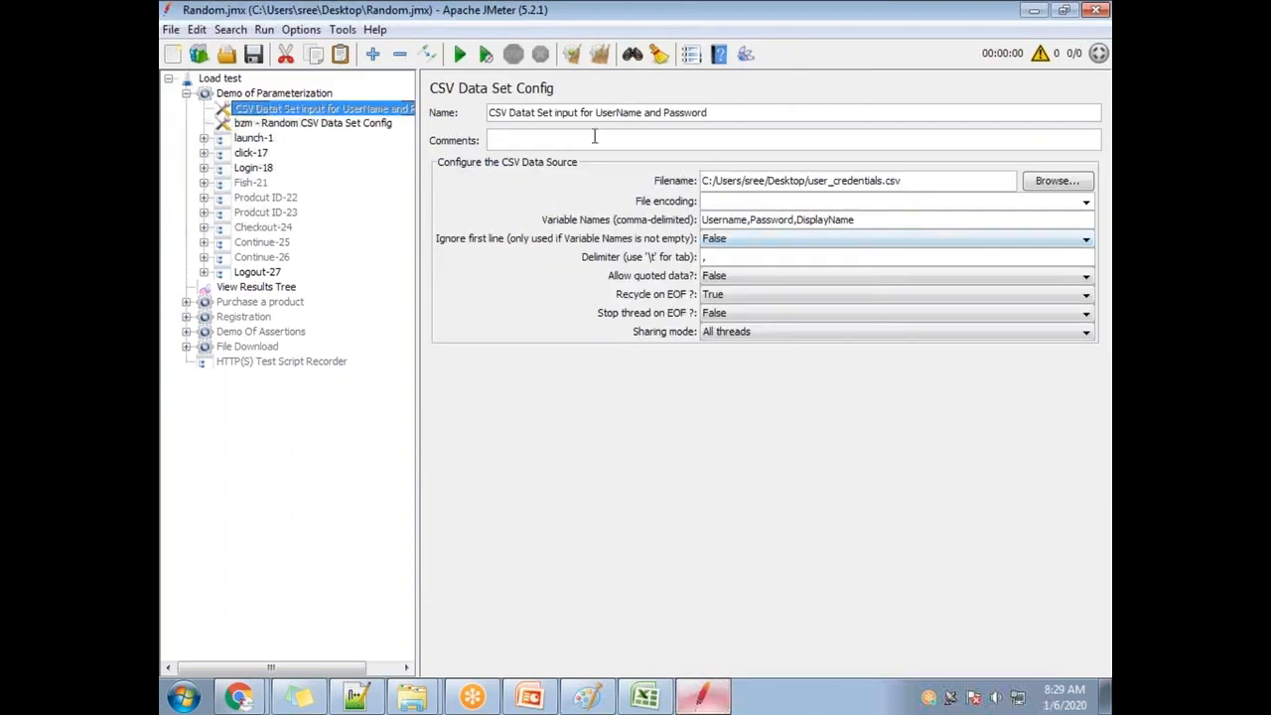
key("Down")
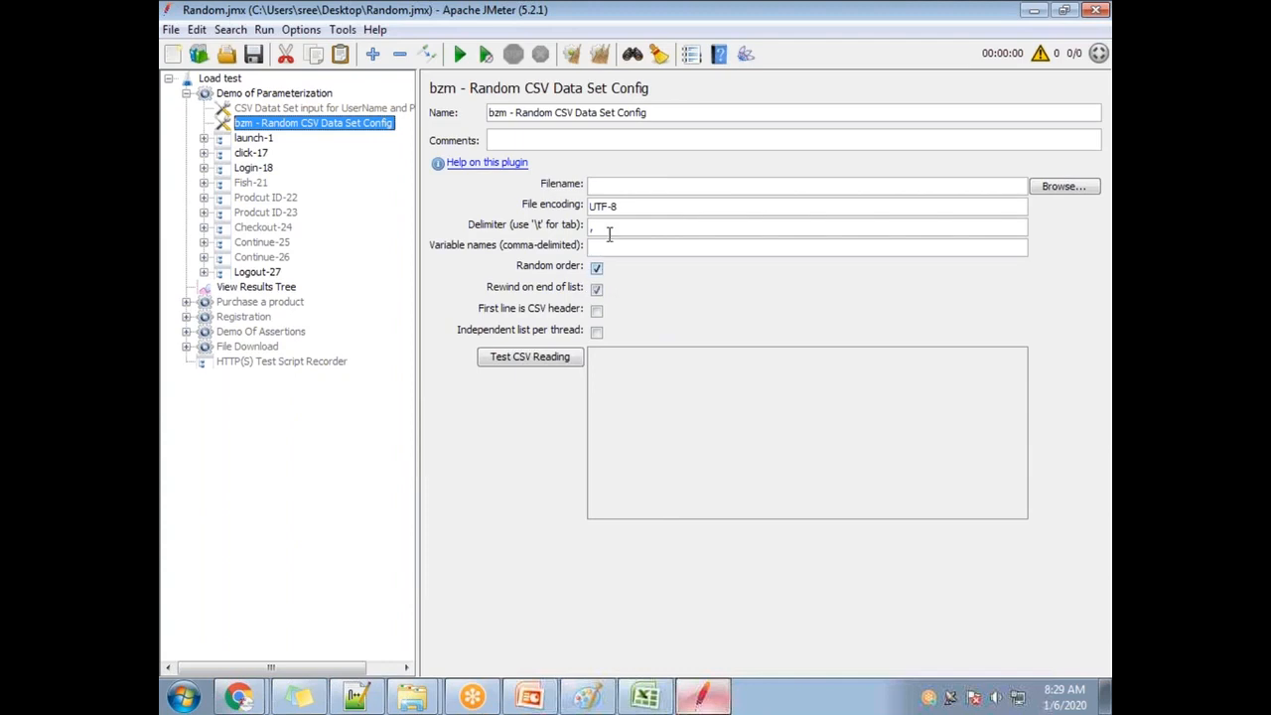
Set the data file to Desktop user_credentials.csv and delete the UTF-8 file encoding.
left_click(1063, 188)
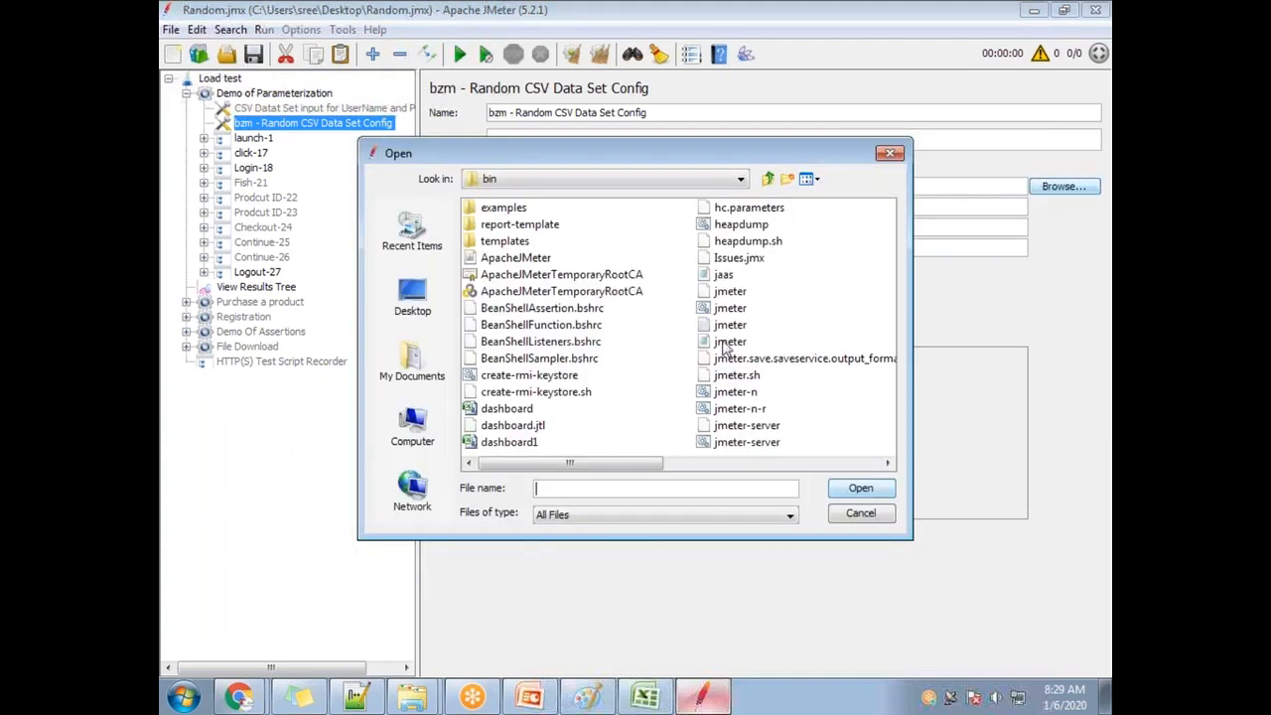
left_click(427, 307)
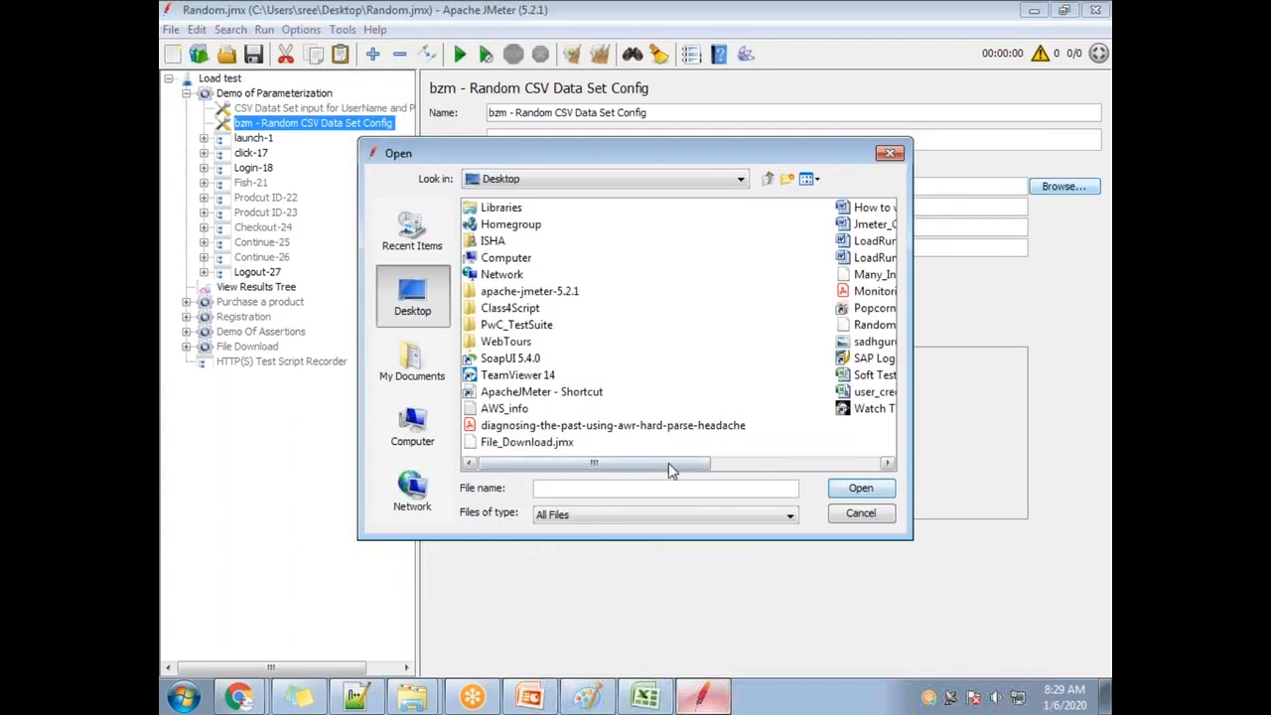
left_click_drag(668, 462, 847, 463)
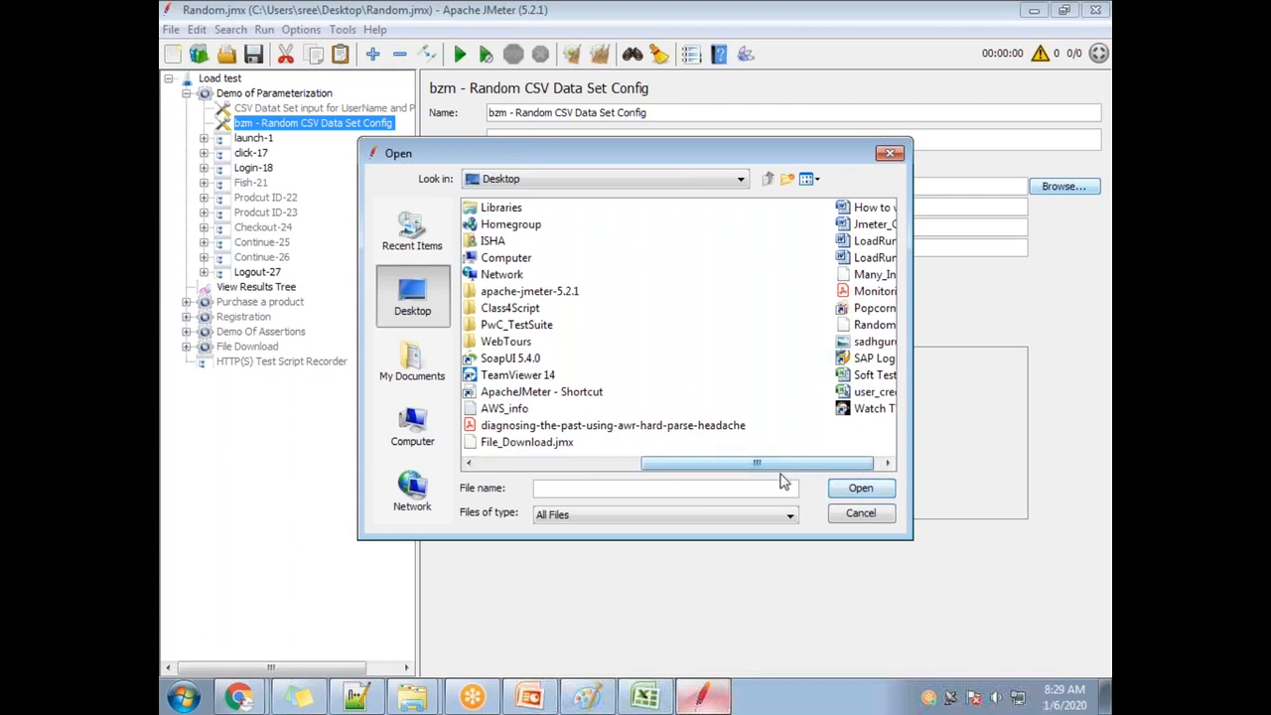
left_click_drag(359, 140, 273, 96)
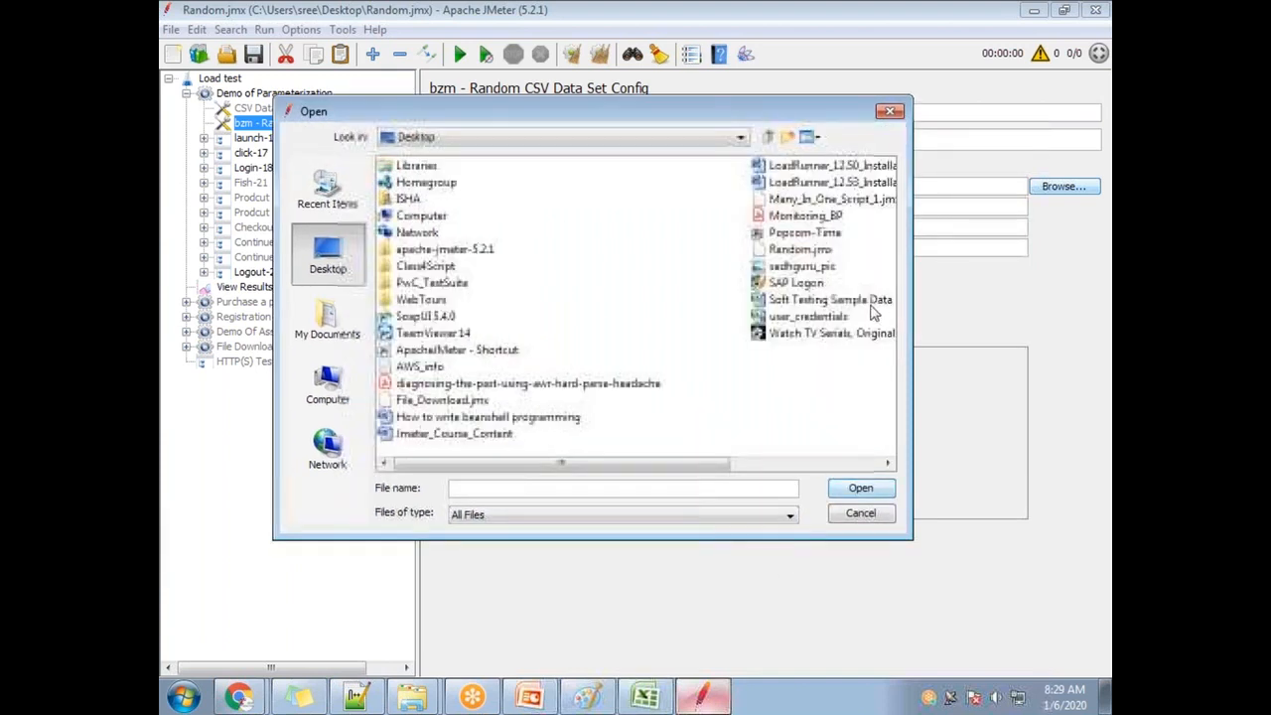
left_click(816, 316)
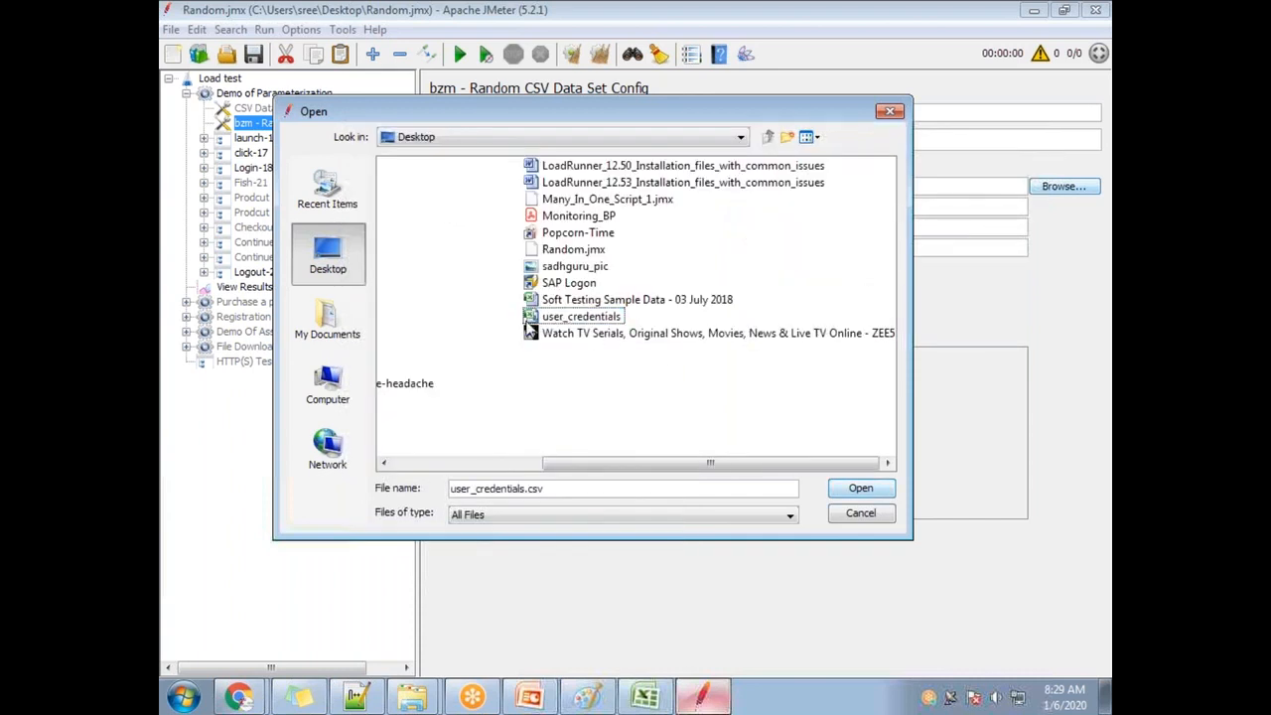
double_click(535, 320)
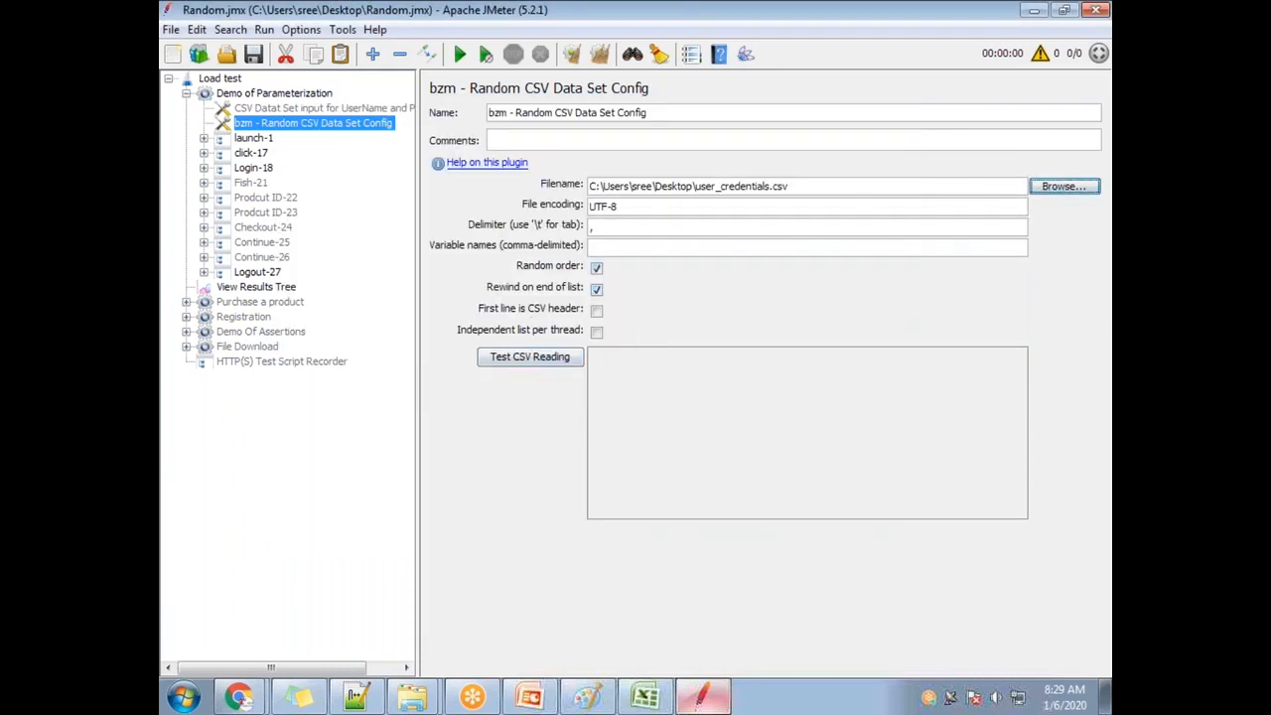
key("Tab")
key("BackSpace")
Copy the UserName and Password config's variable names into the Random config's Variable names field.
left_click(386, 109)
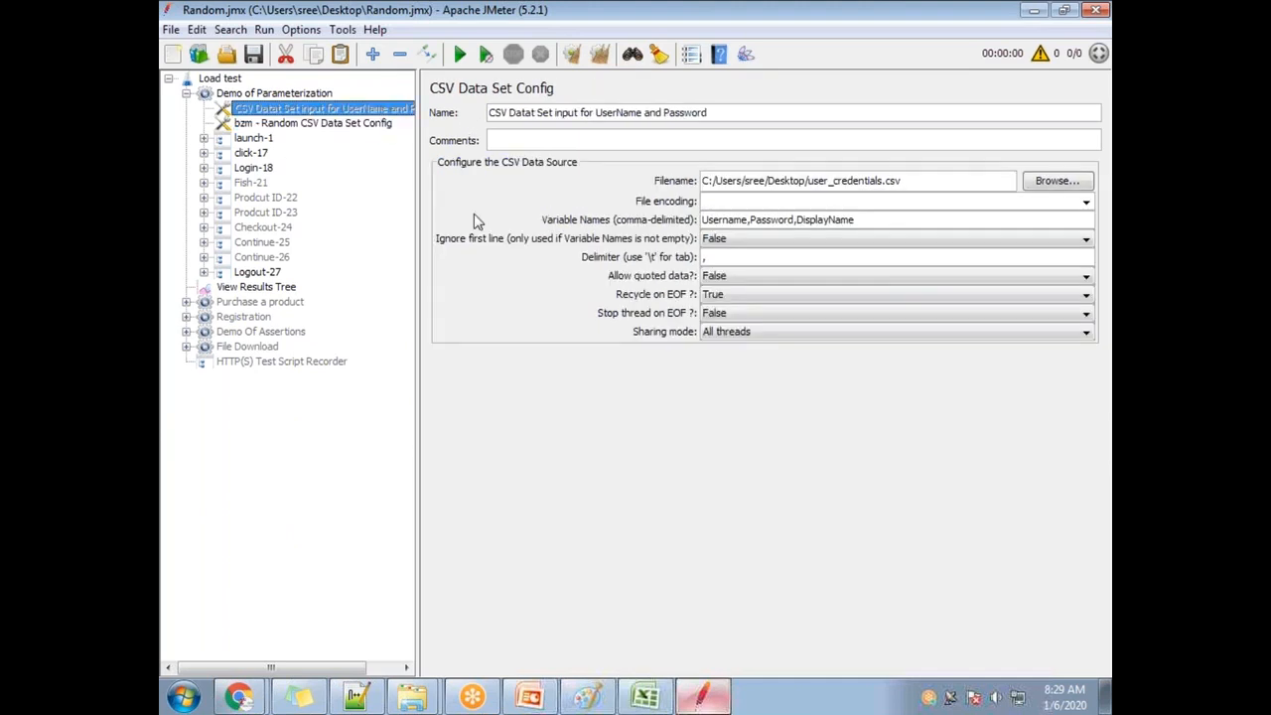
triple_click(871, 221)
key("ctrl+c")
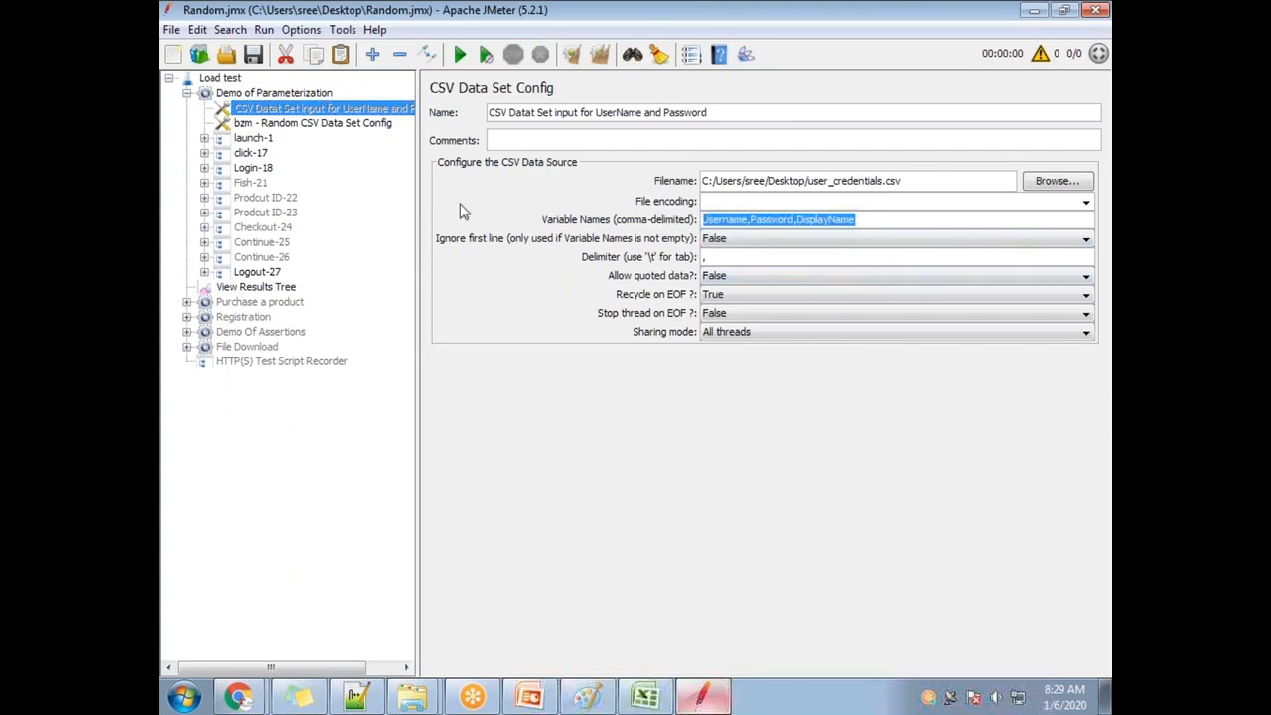
left_click(350, 124)
left_click_drag(641, 240, 576, 238)
left_click_drag(655, 252, 534, 253)
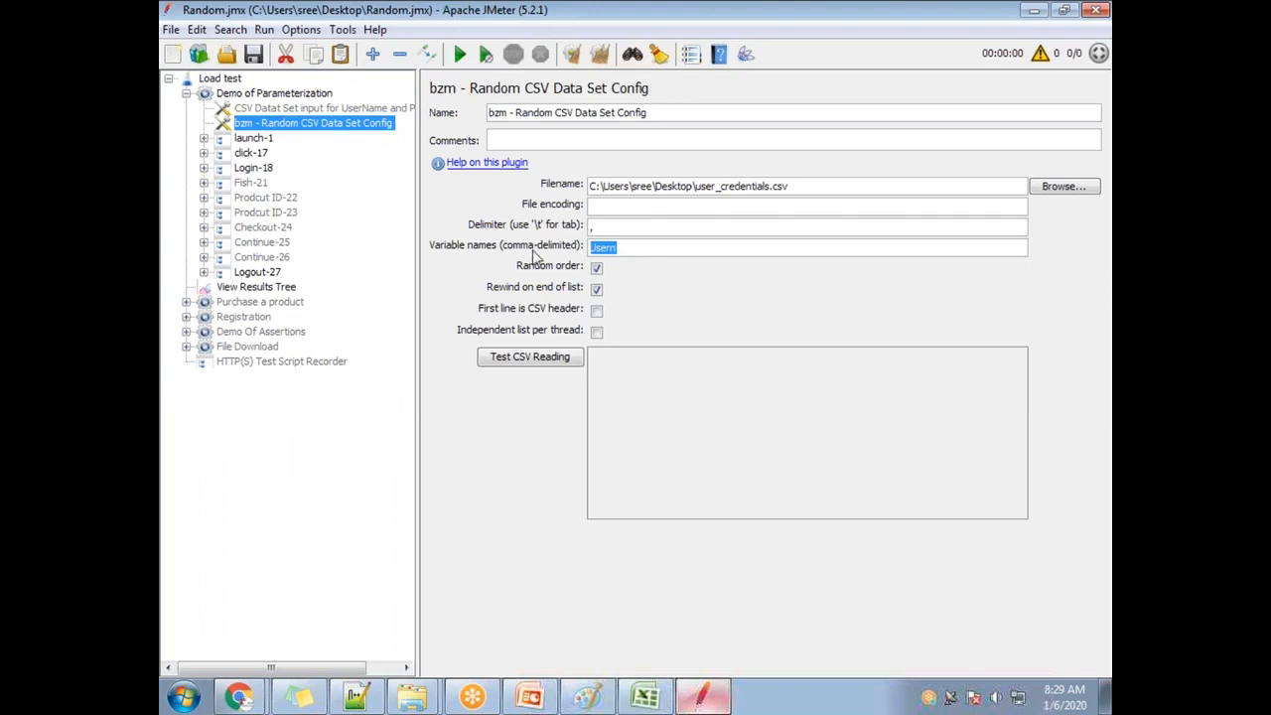
key("ctrl+v")
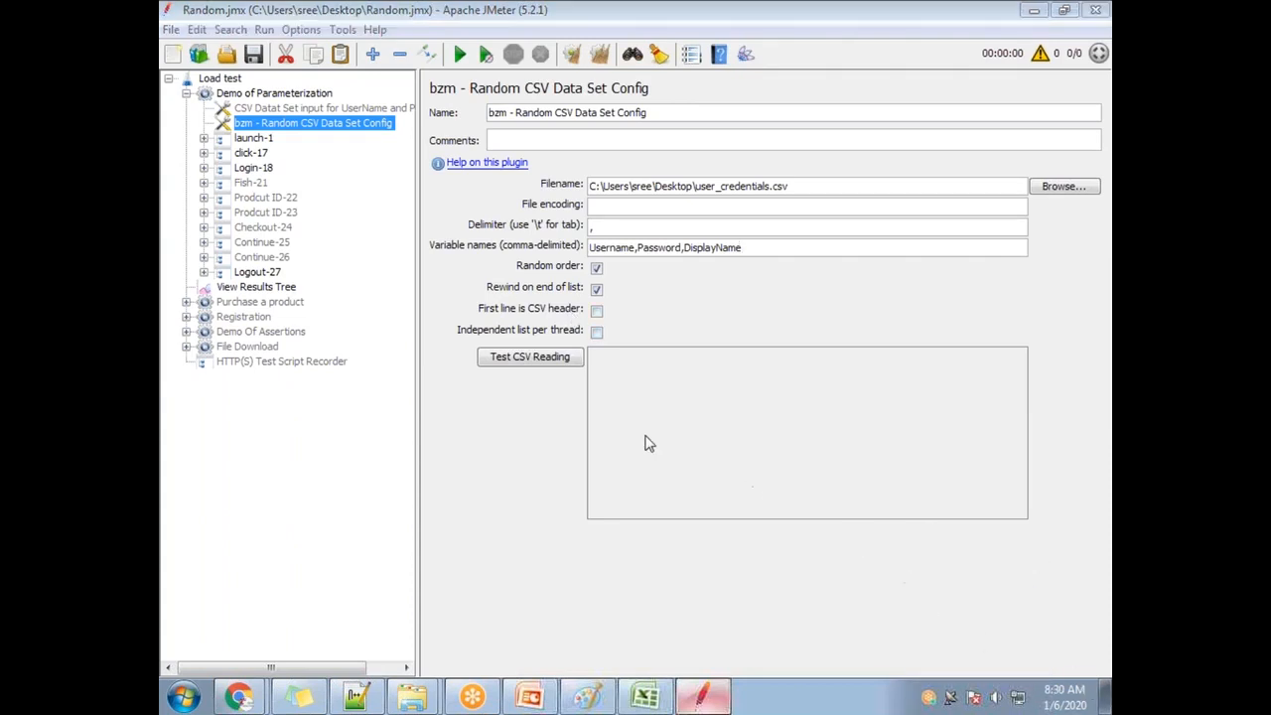
left_click(1107, 699)
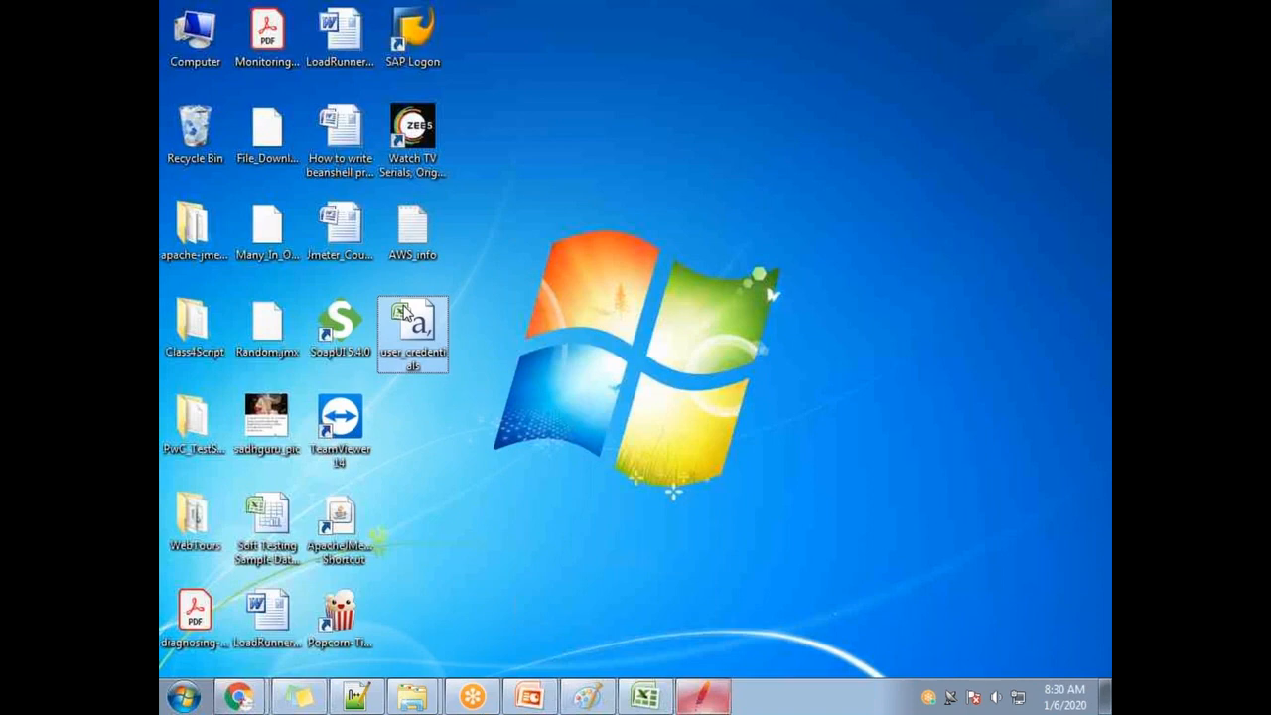
double_click(404, 312)
left_click_drag(219, 381, 333, 382)
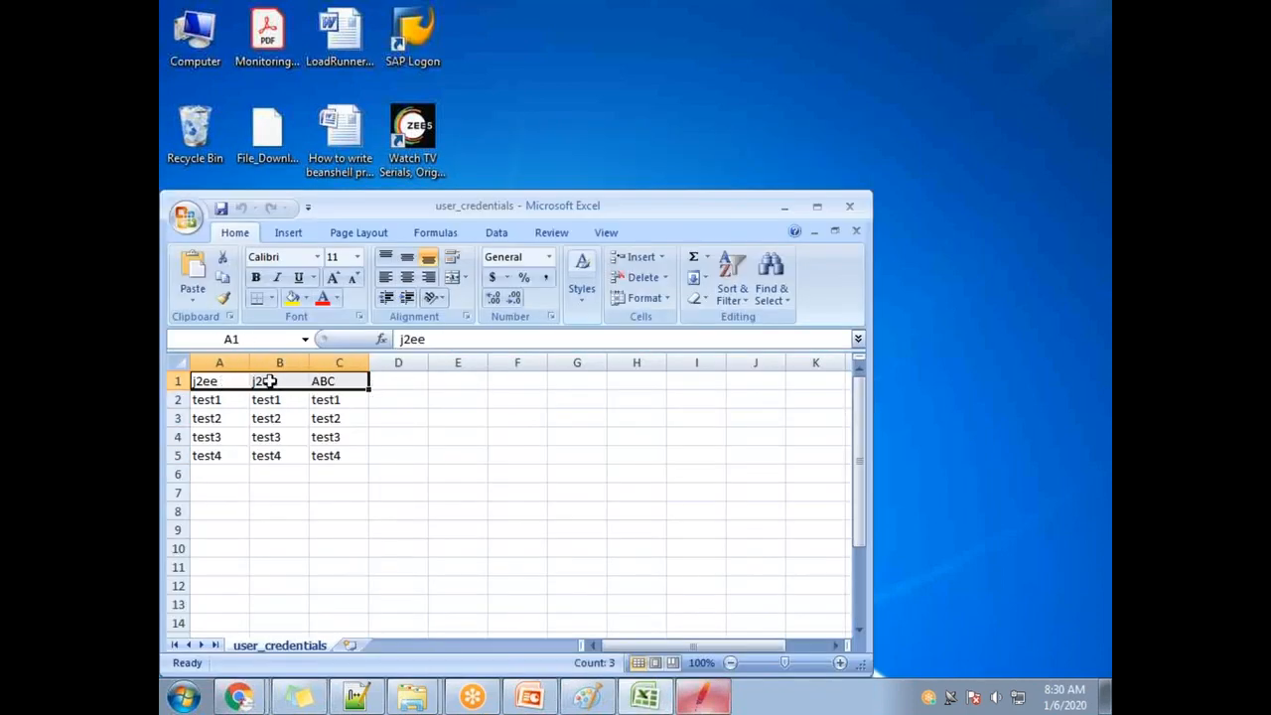
left_click(854, 205)
left_click(645, 697)
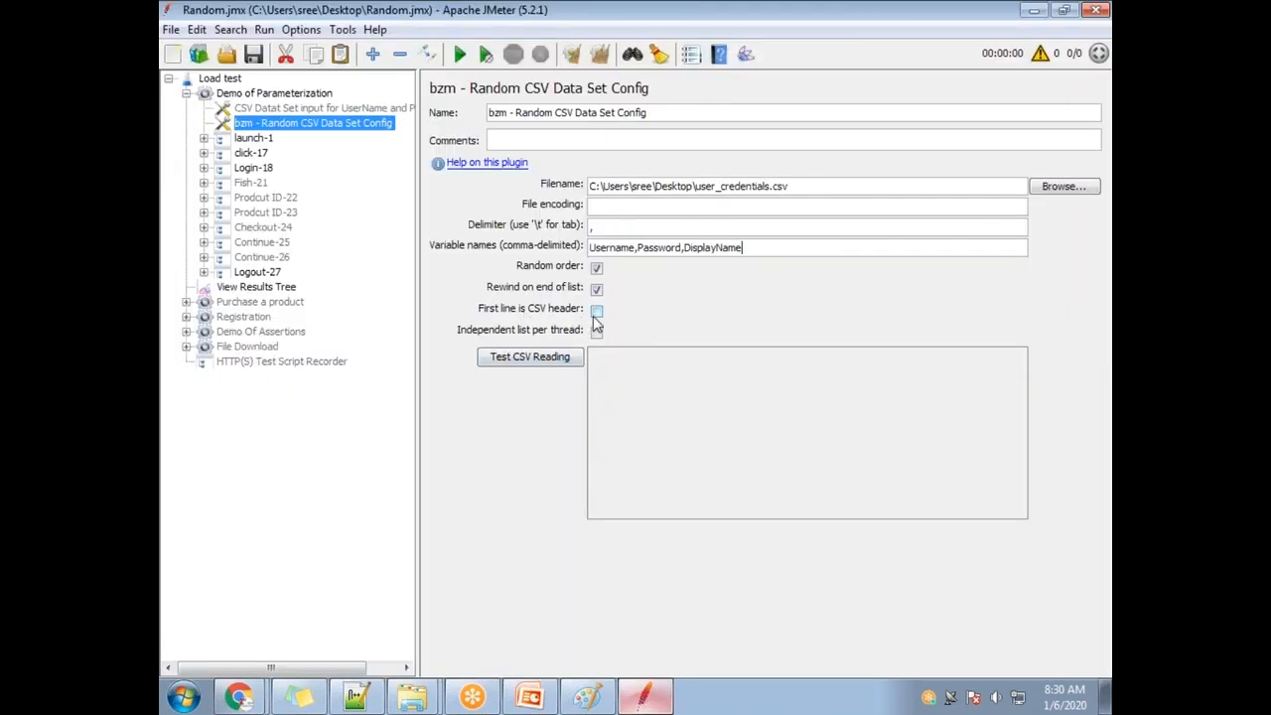
Toggle First line is CSV header off and run Test CSV Reading several times.
left_click(597, 312)
left_click(597, 312)
left_click(551, 362)
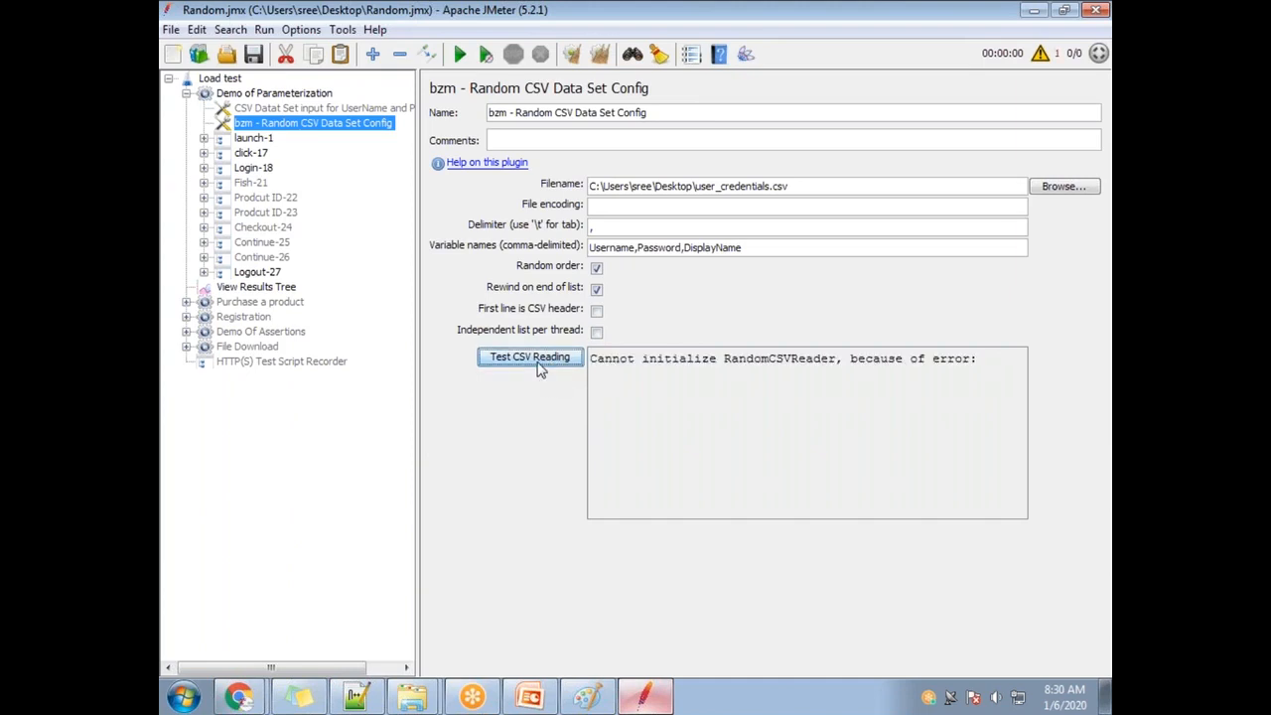
left_click(536, 363)
left_click(536, 363)
left_click(536, 363)
left_click(536, 363)
Enter UTF-8 as the file encoding and test the read, getting 5 records.
left_click(613, 206)
left_click(548, 370)
triple_click(653, 207)
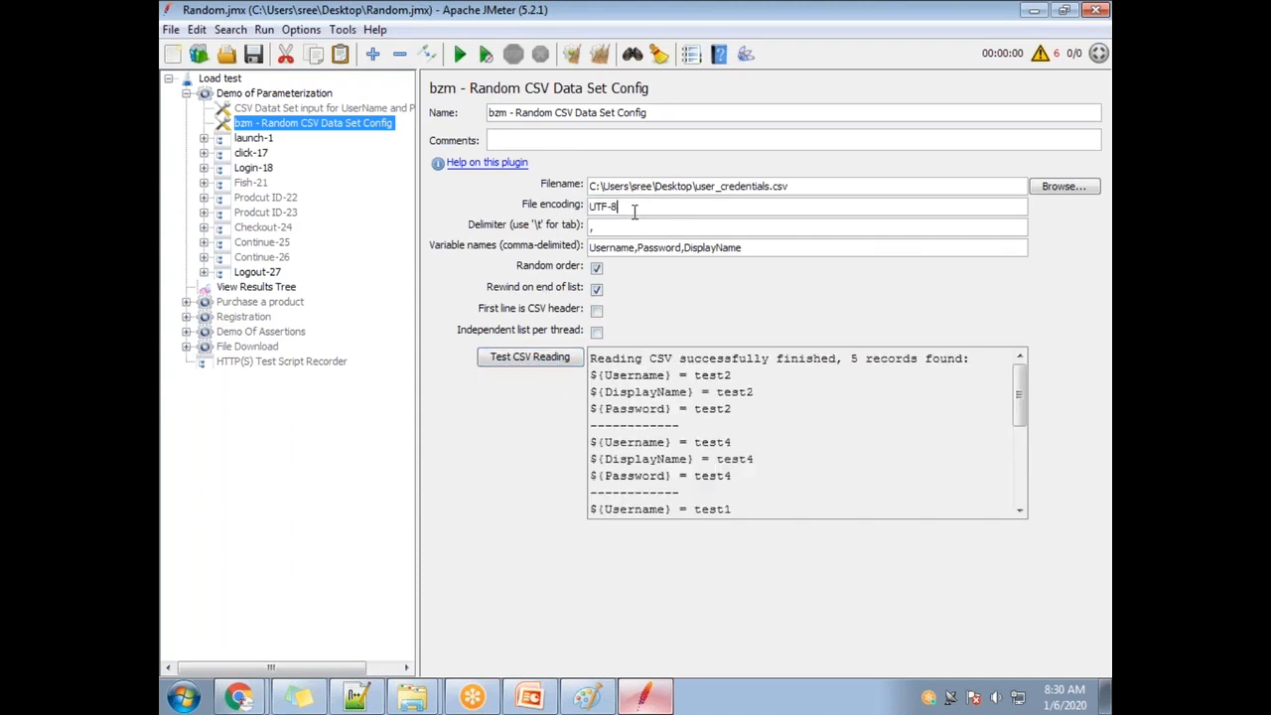
left_click(343, 110)
Set the UserName and Password CSV config's file encoding to UTF-8.
left_click(743, 202)
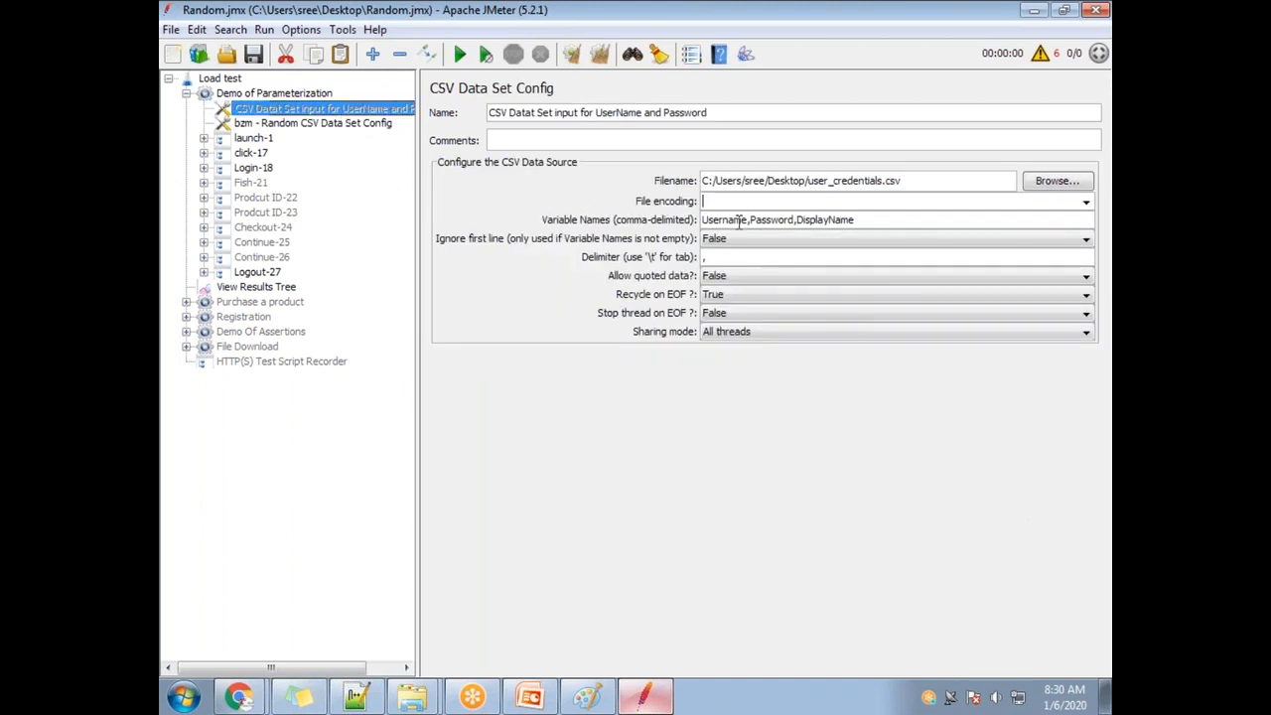
left_click(1085, 201)
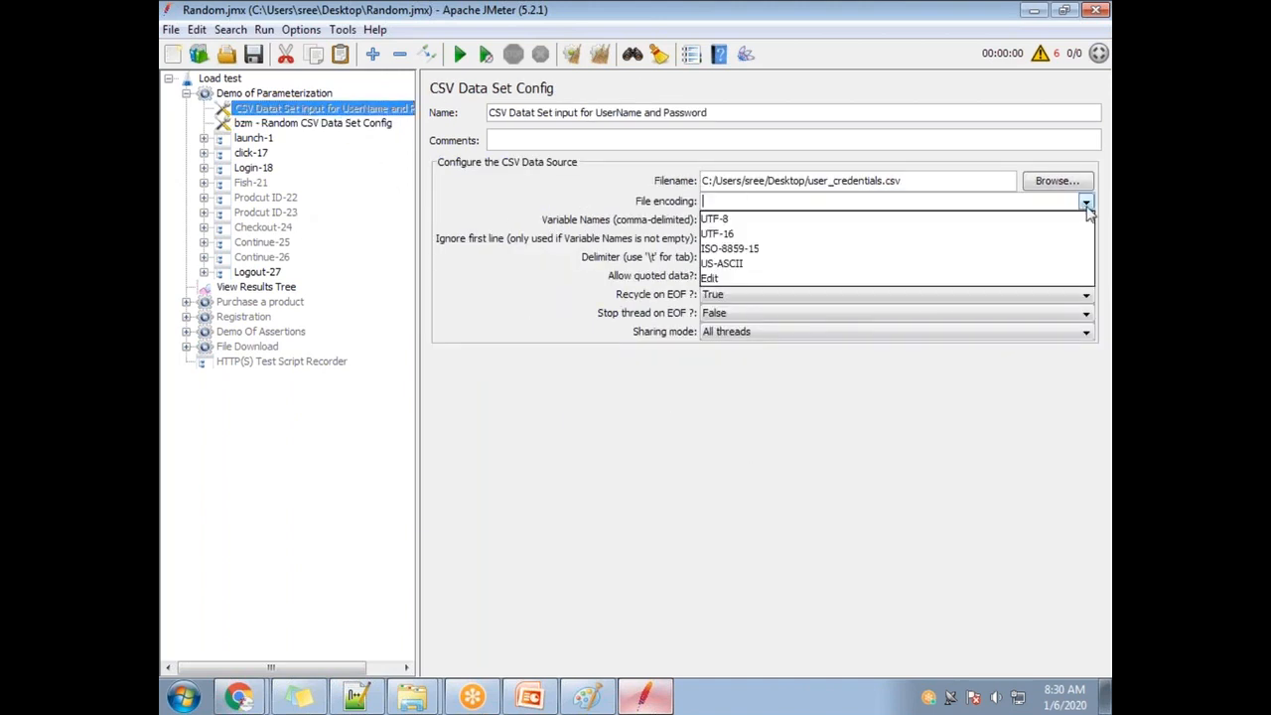
left_click(707, 218)
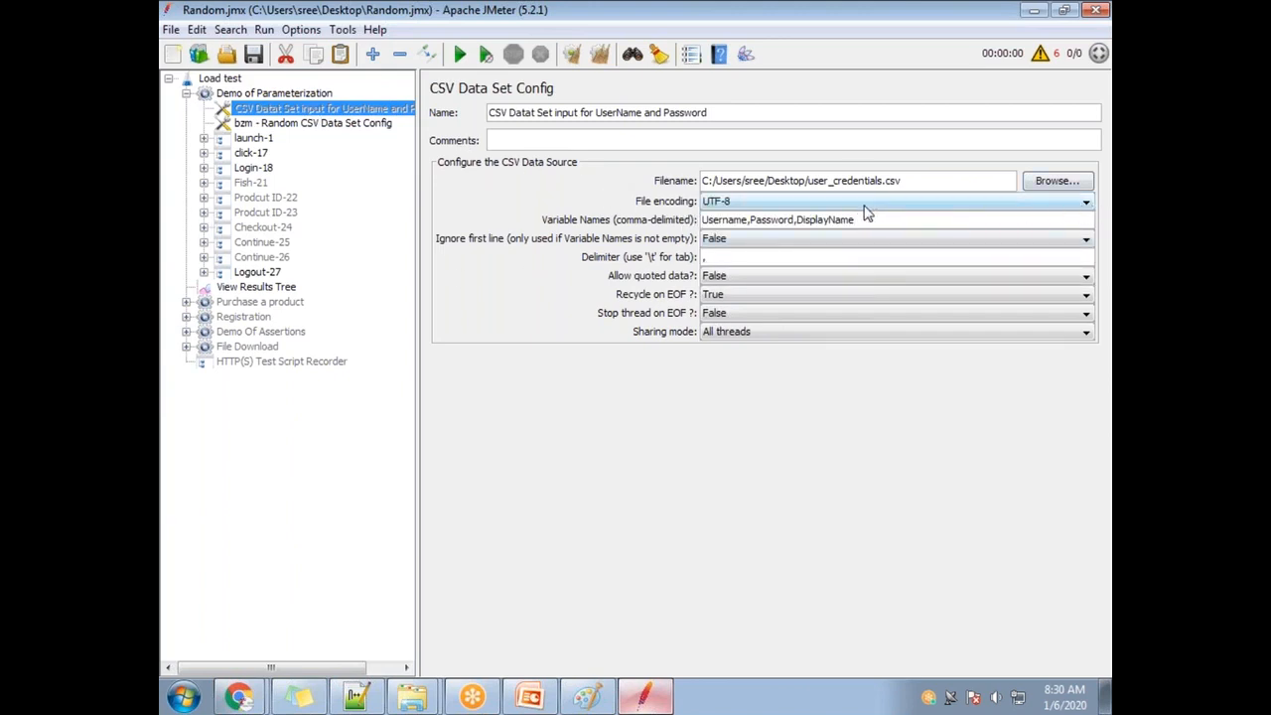
left_click(1083, 203)
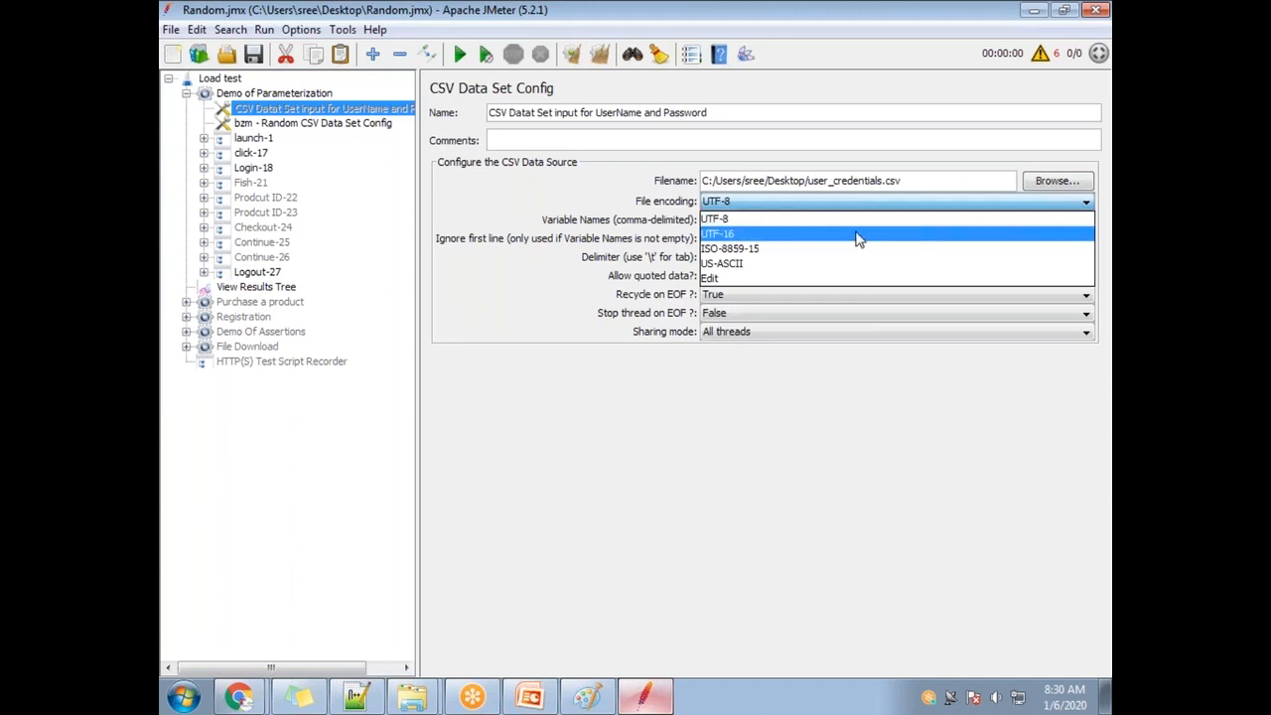
left_click(717, 220)
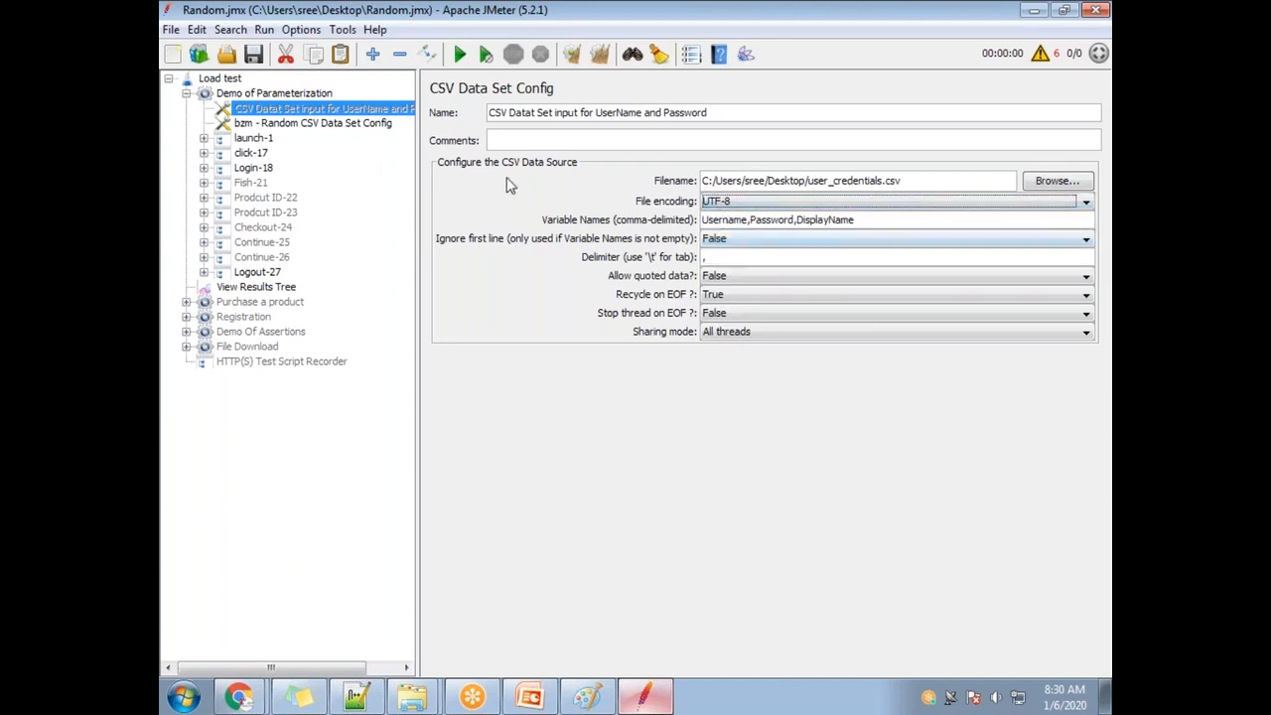
Re-run Test CSV Reading on the Random config repeatedly, confirming the 5 records shuffle each time.
left_click(327, 123)
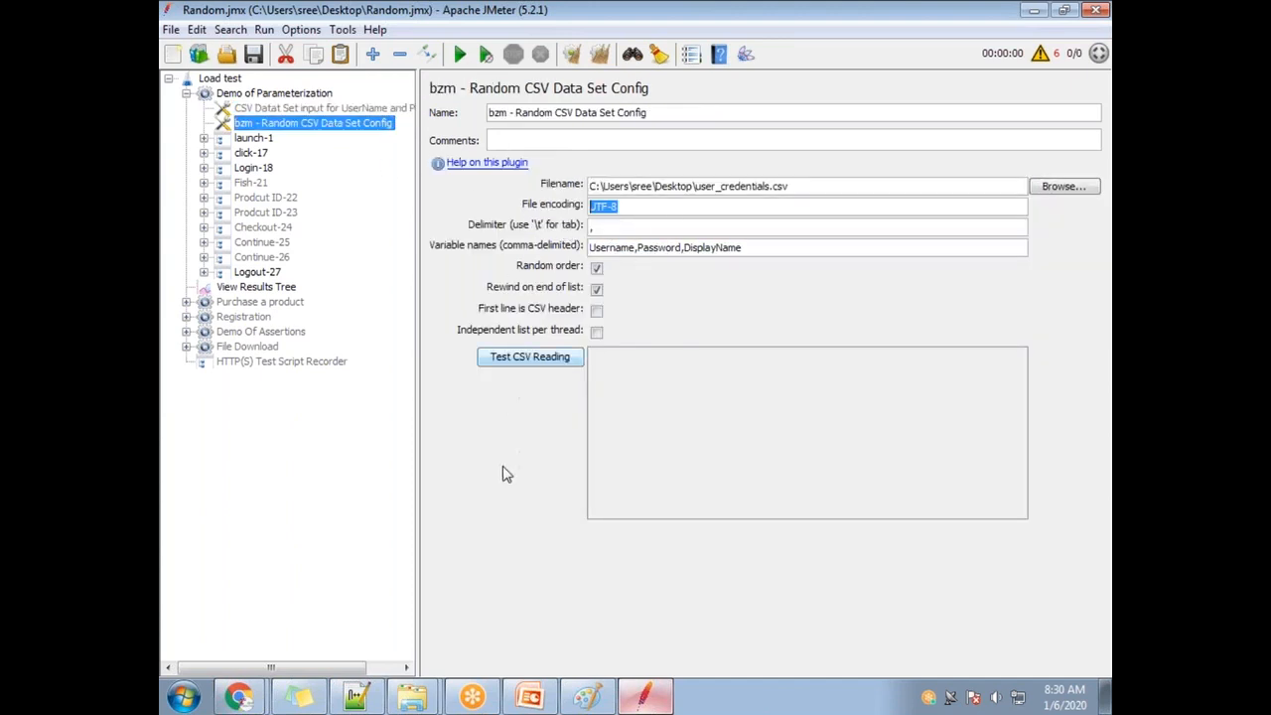
left_click(529, 364)
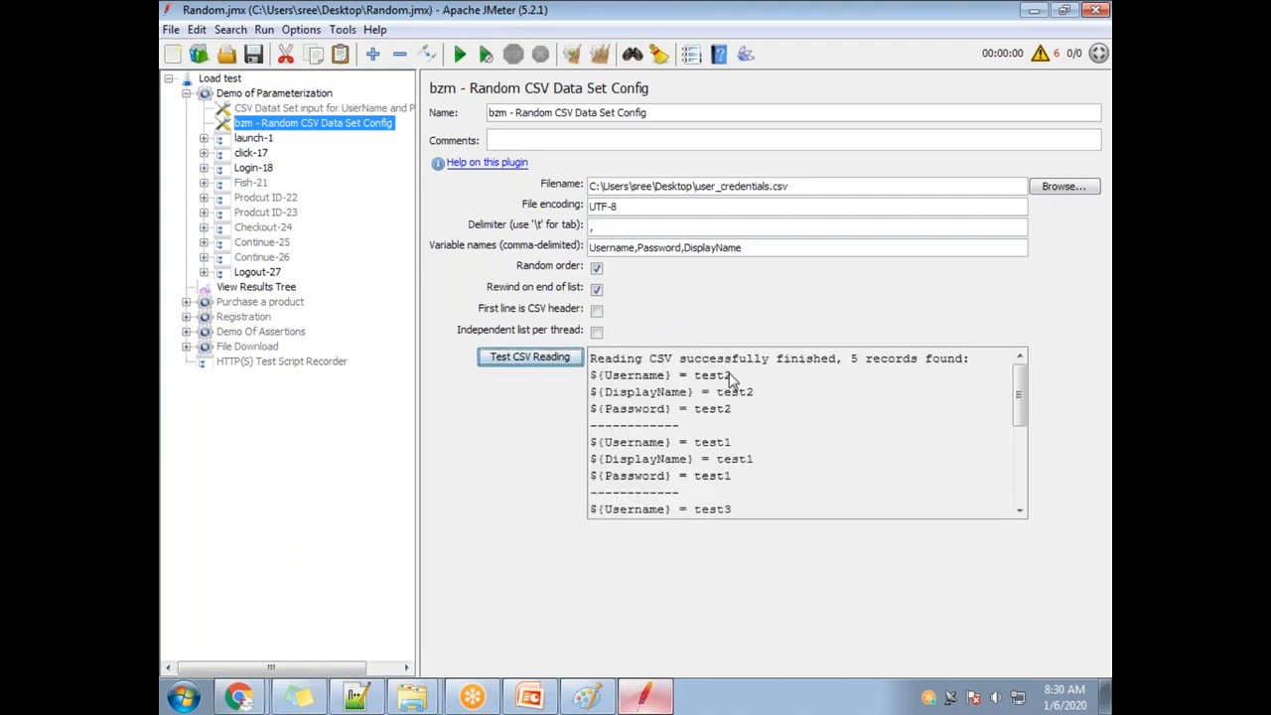
scroll(670, 383, "down", 2)
scroll(670, 382, "up", 2)
scroll(725, 462, "down", 1)
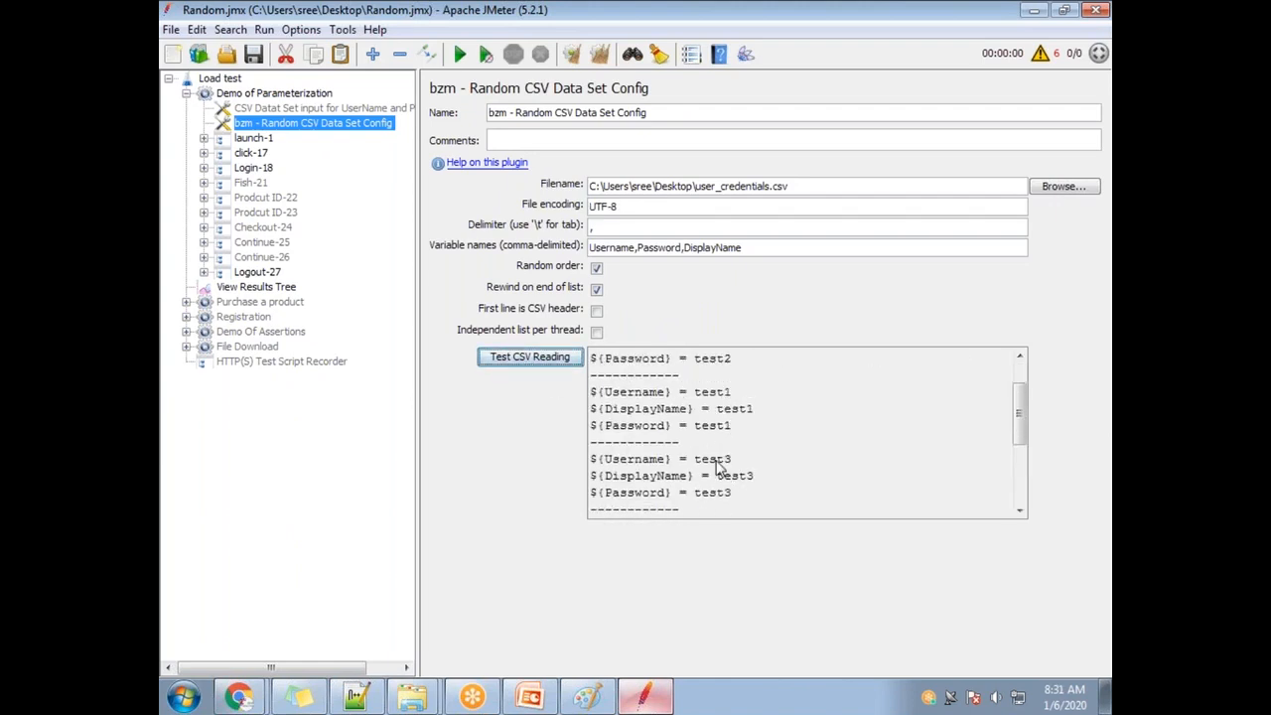
scroll(730, 492, "down", 3)
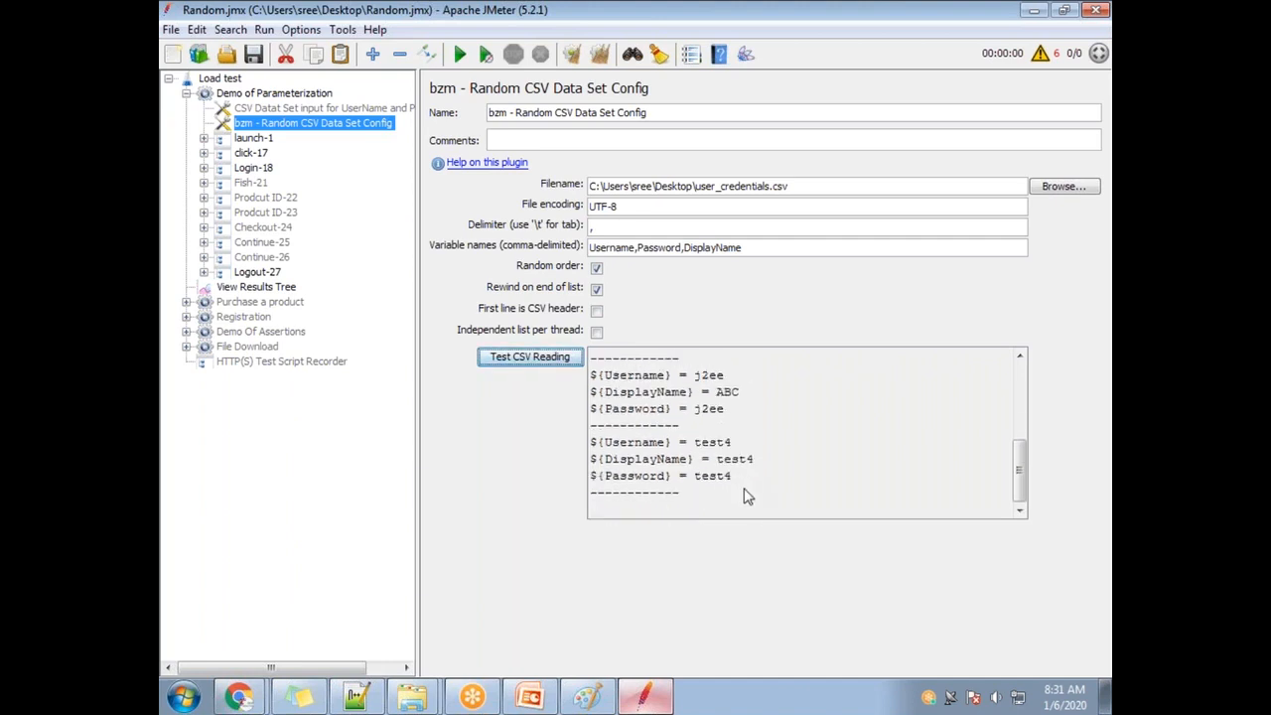
scroll(660, 467, "up", 4)
left_click(560, 368)
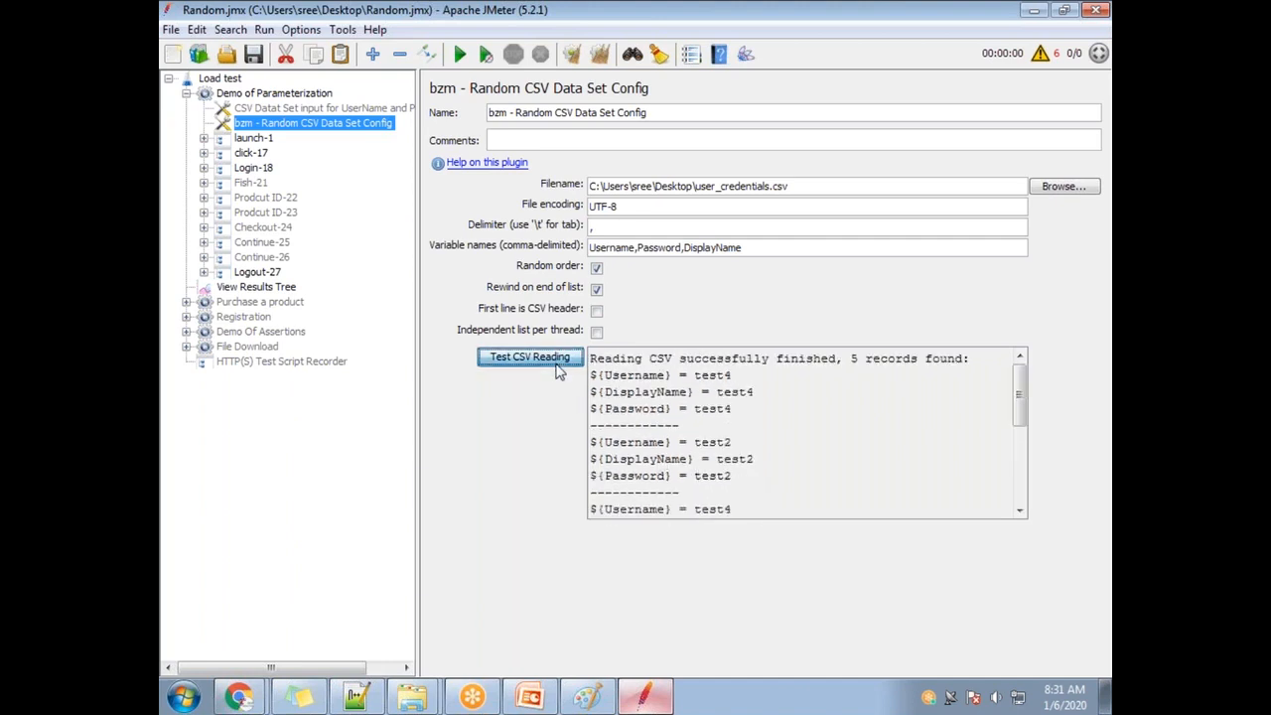
left_click(517, 367)
left_click(518, 369)
left_click(521, 366)
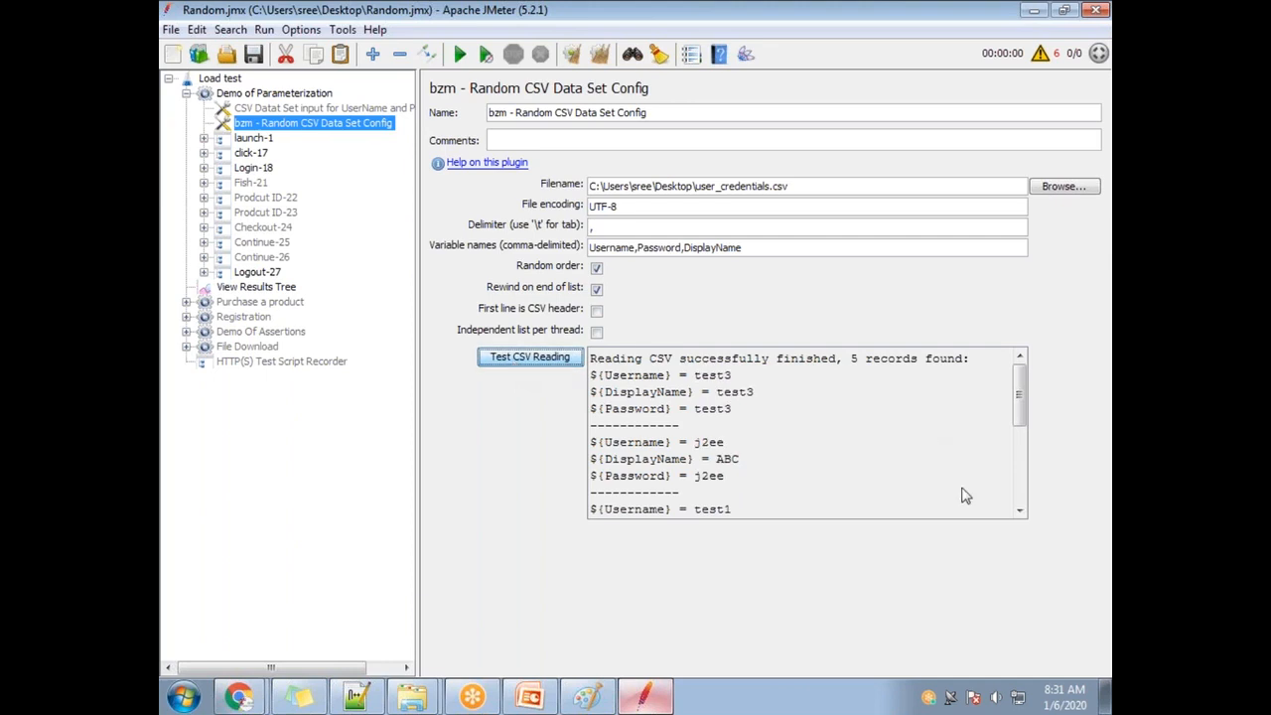
left_click(574, 362)
left_click(531, 364)
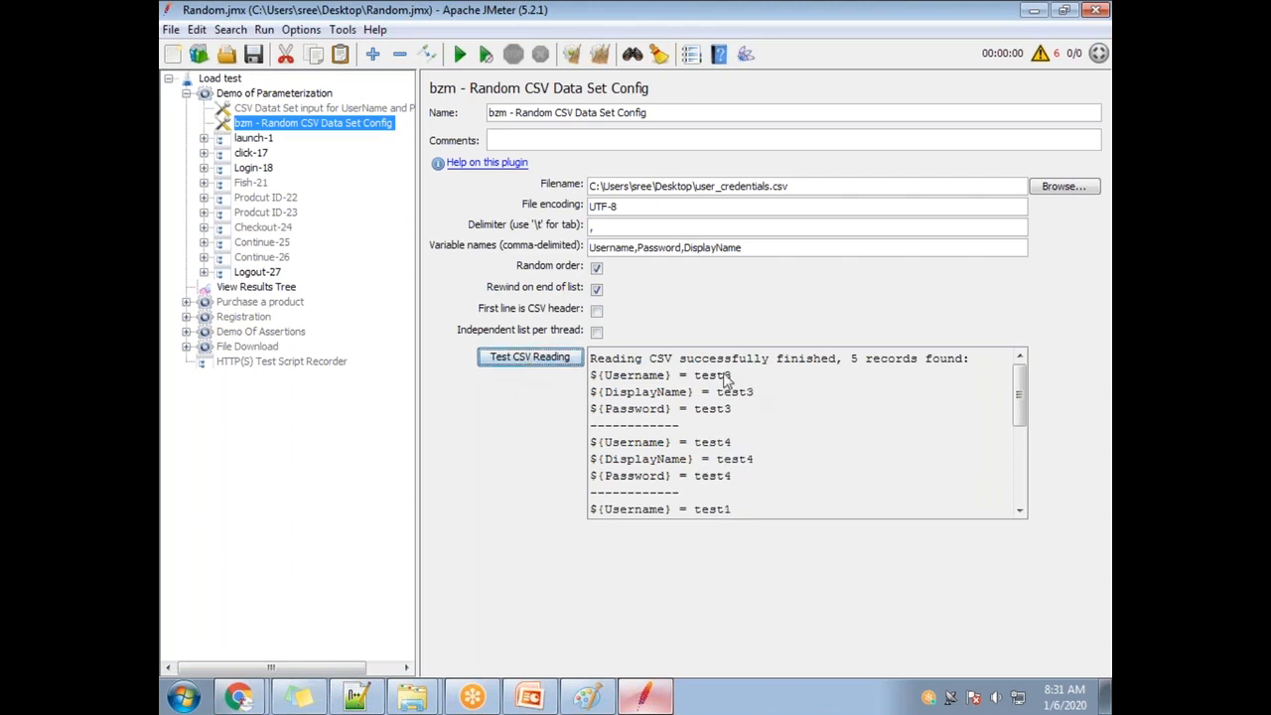
left_click(549, 359)
left_click(549, 359)
left_click(536, 360)
scroll(734, 438, "down", 1)
scroll(738, 484, "down", 2)
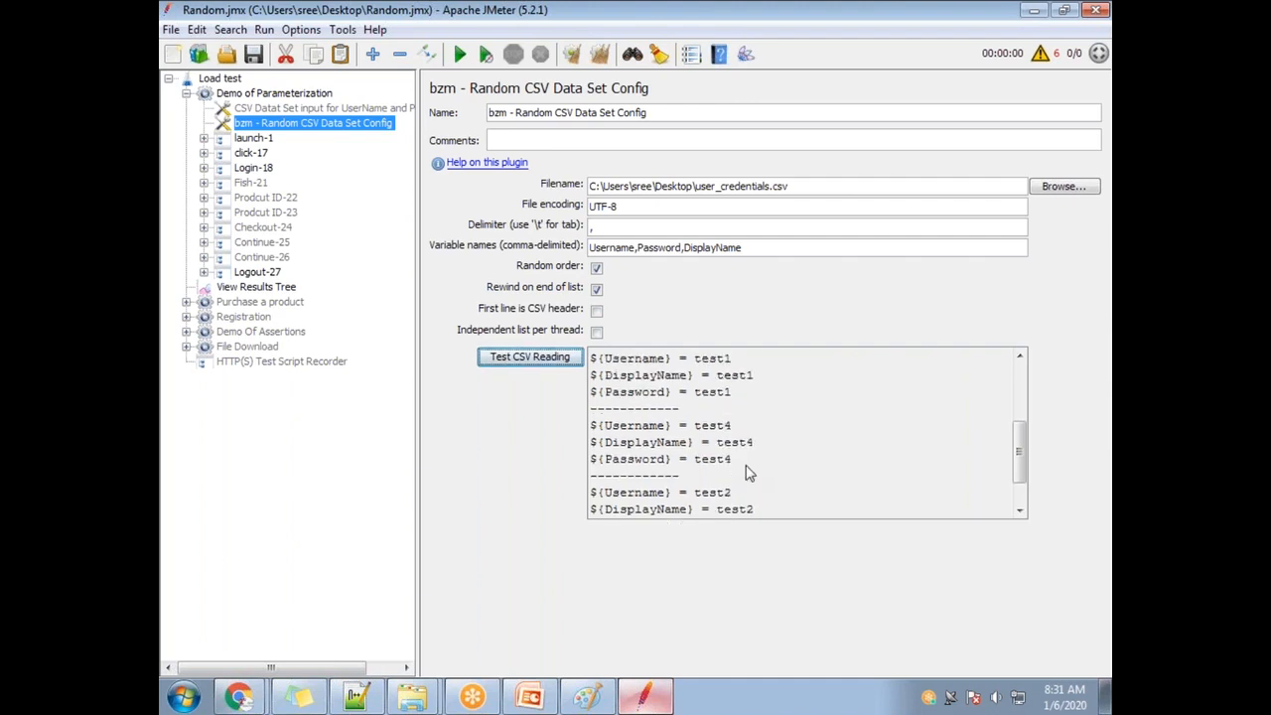
scroll(729, 469, "down", 1)
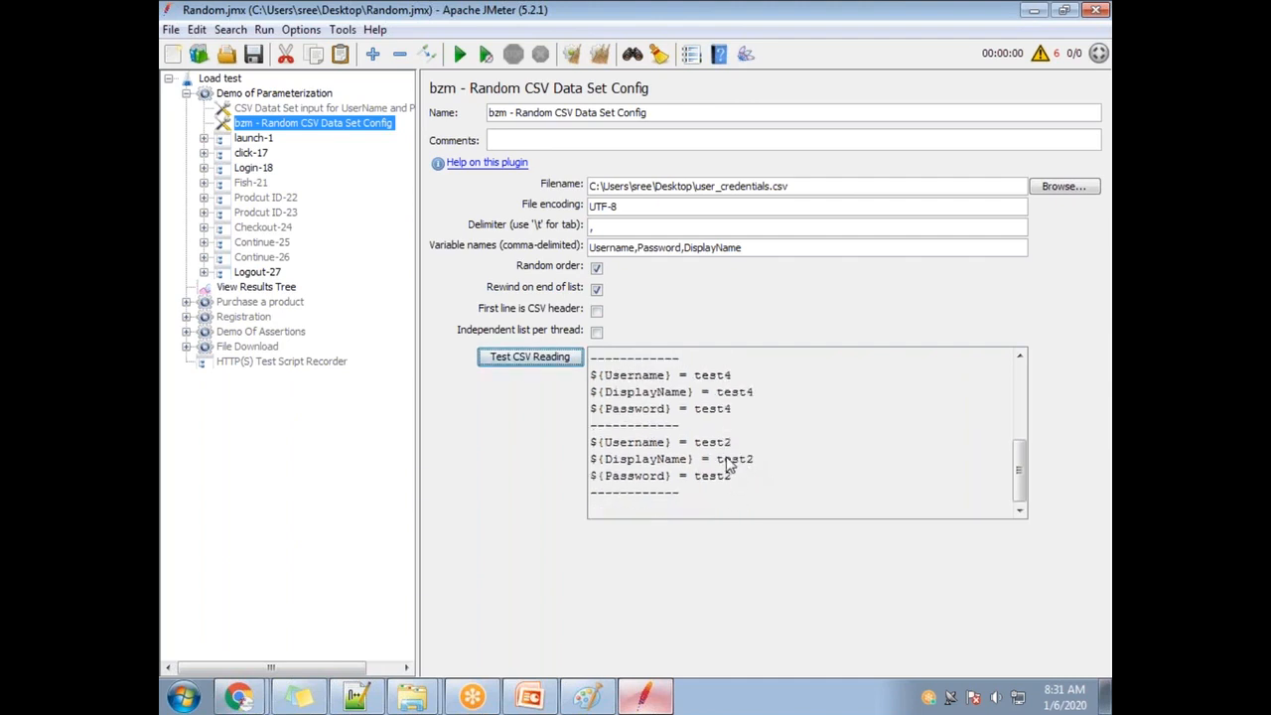
scroll(730, 466, "up", 4)
scroll(739, 465, "down", 4)
scroll(741, 462, "up", 4)
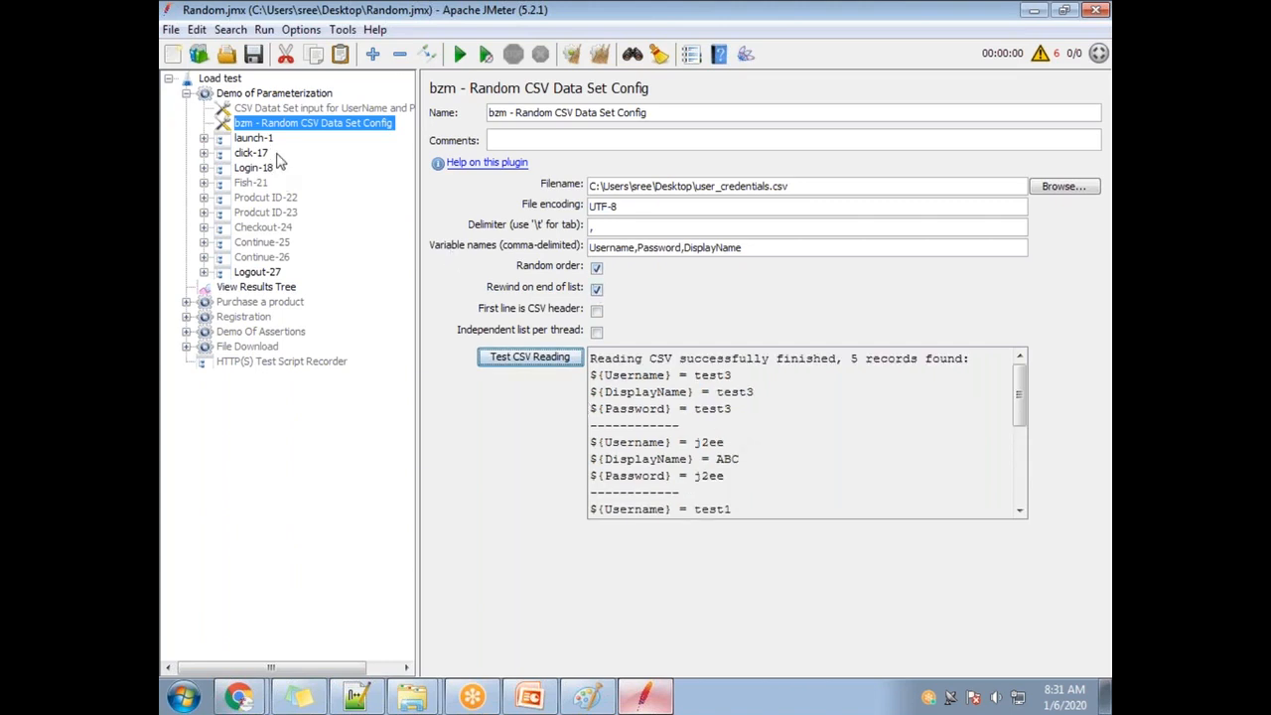
left_click(509, 360)
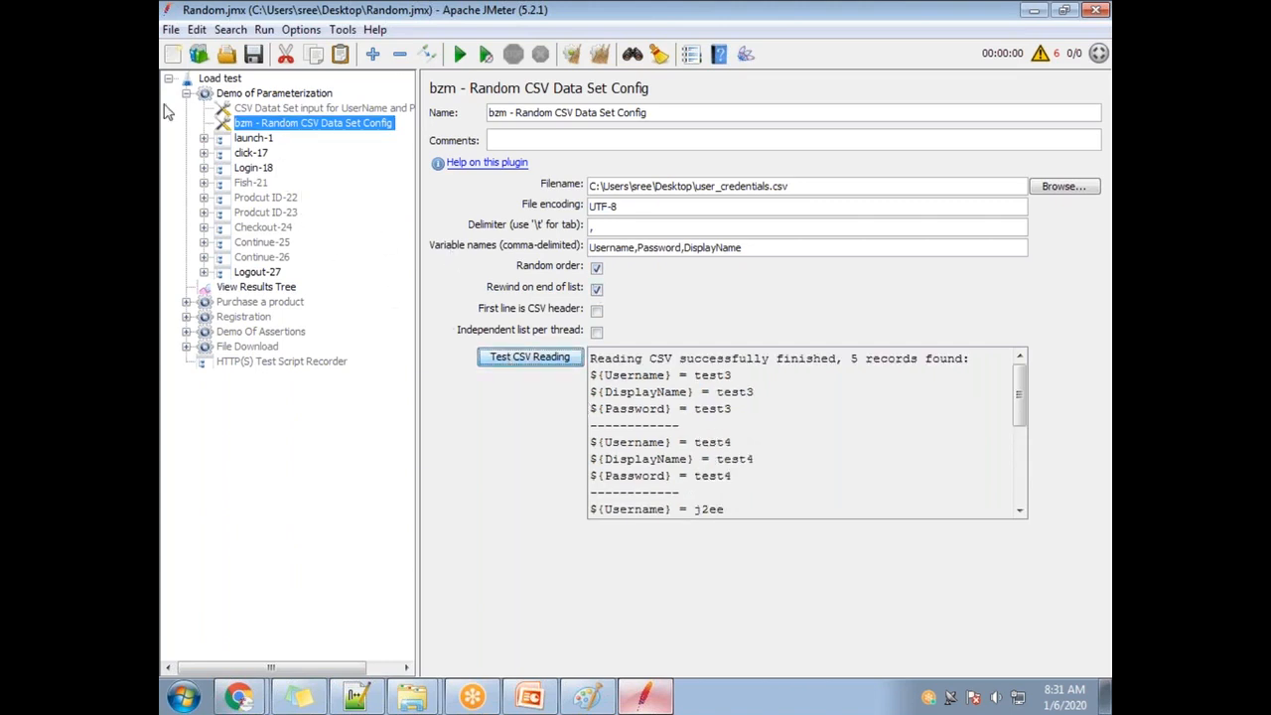
Run the test from View Results Tree and switch the response renderer to Browser.
left_click(261, 273)
left_click(264, 287)
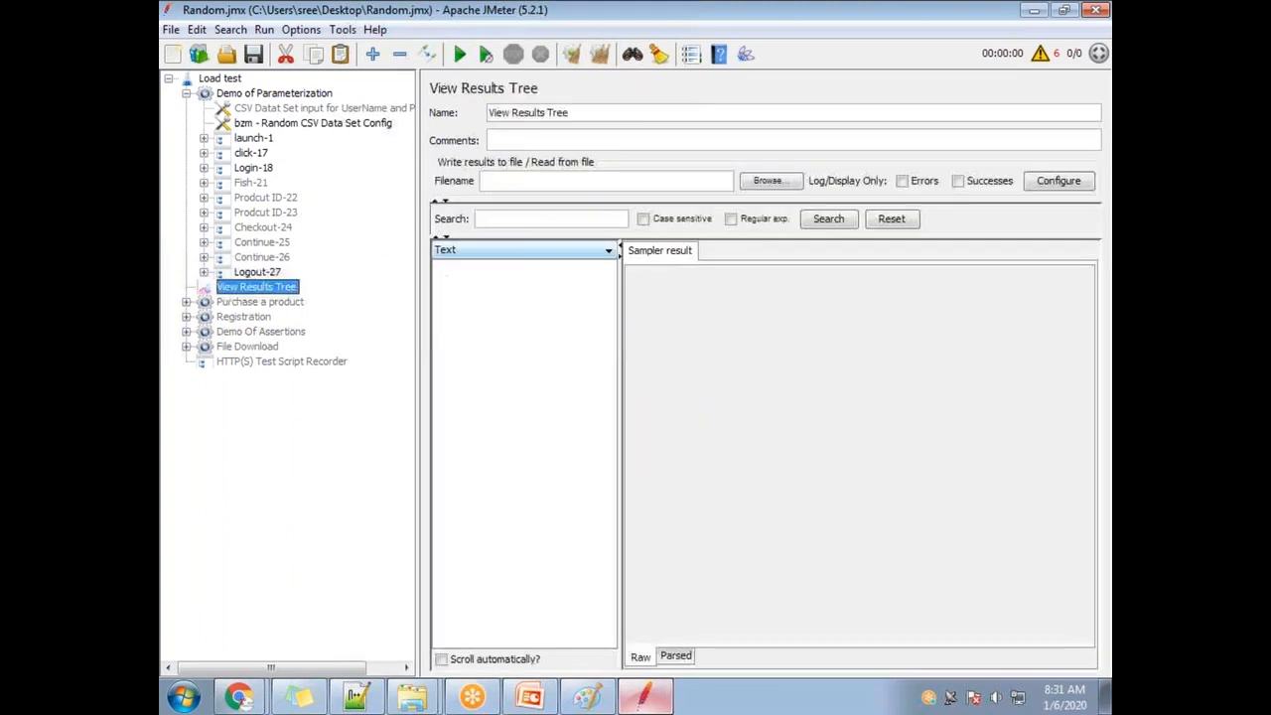
left_click(460, 53)
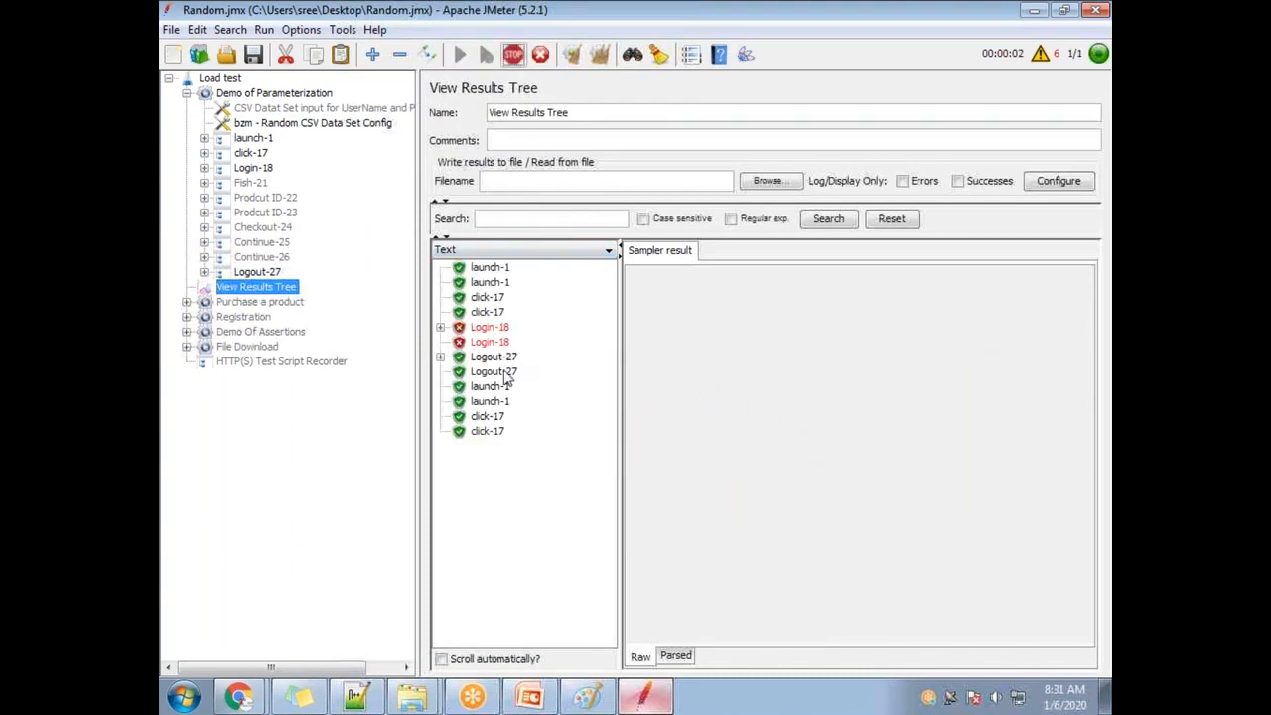
left_click(489, 327)
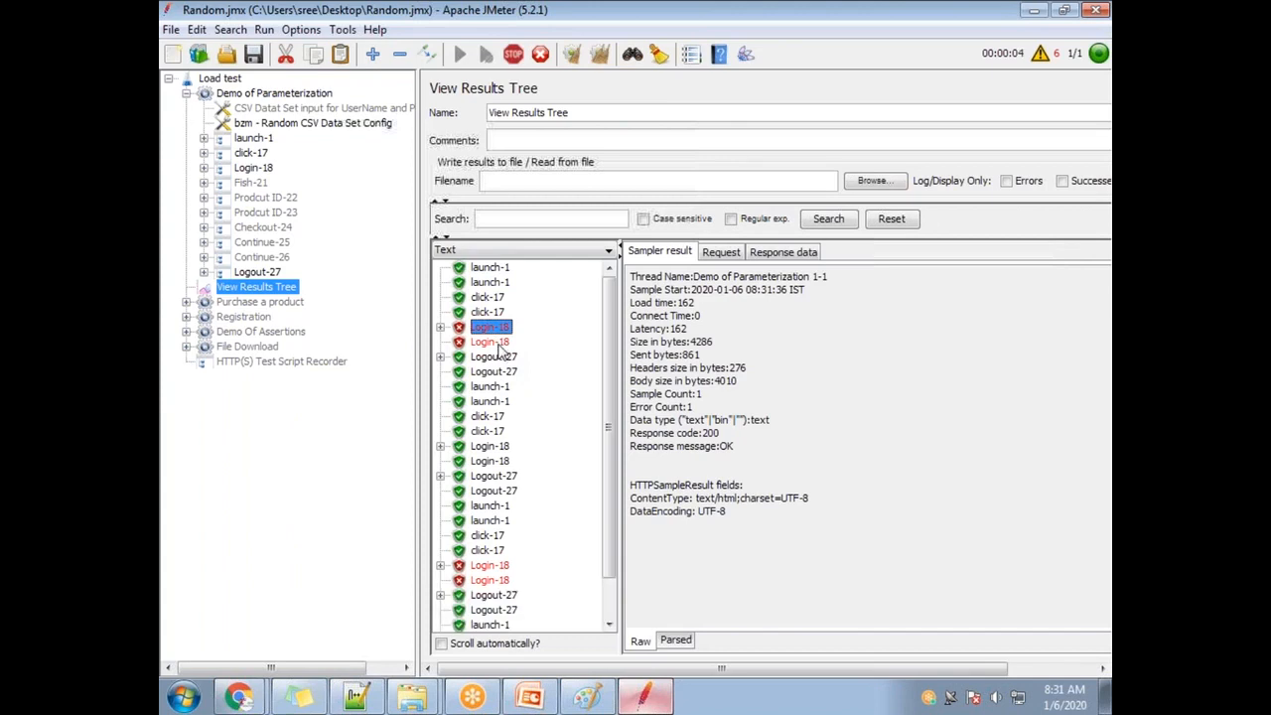
left_click(794, 251)
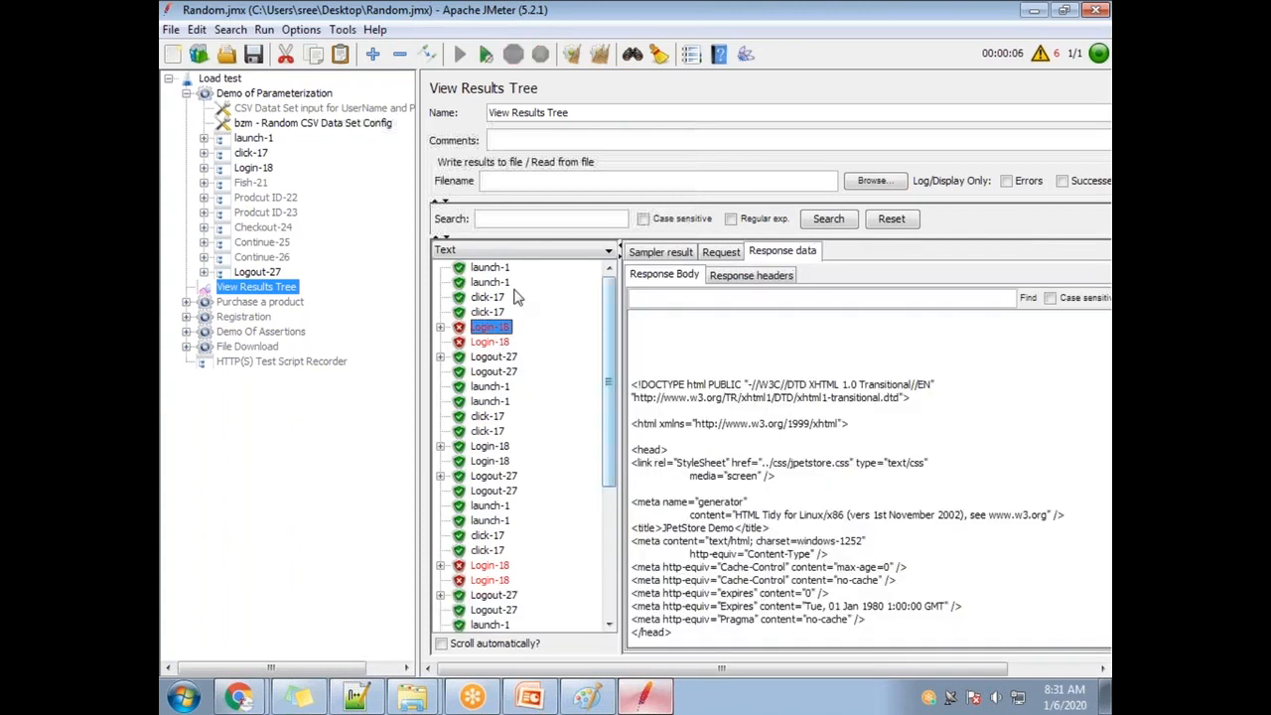
left_click(509, 251)
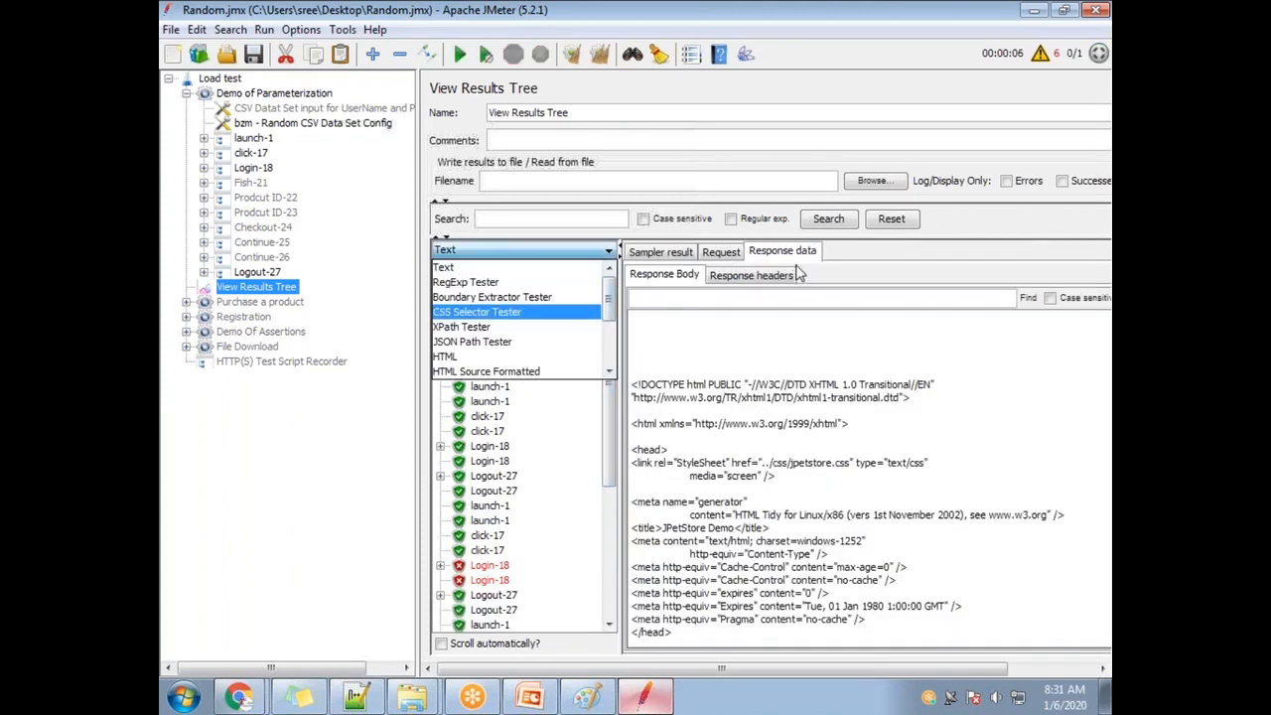
left_click_drag(607, 297, 607, 338)
left_click(510, 374)
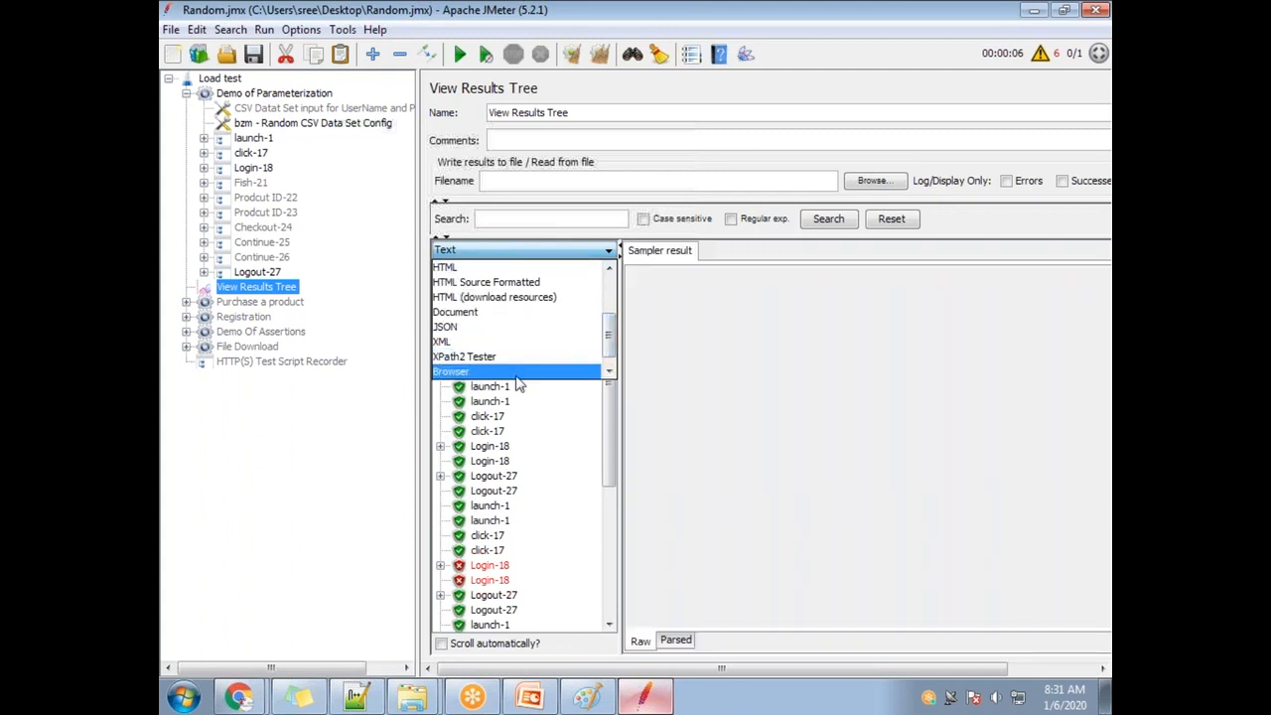
Inspect the failed Login-18 page, highlighting the username test4 in the form.
left_click(515, 374)
left_click(489, 327)
left_click(745, 511)
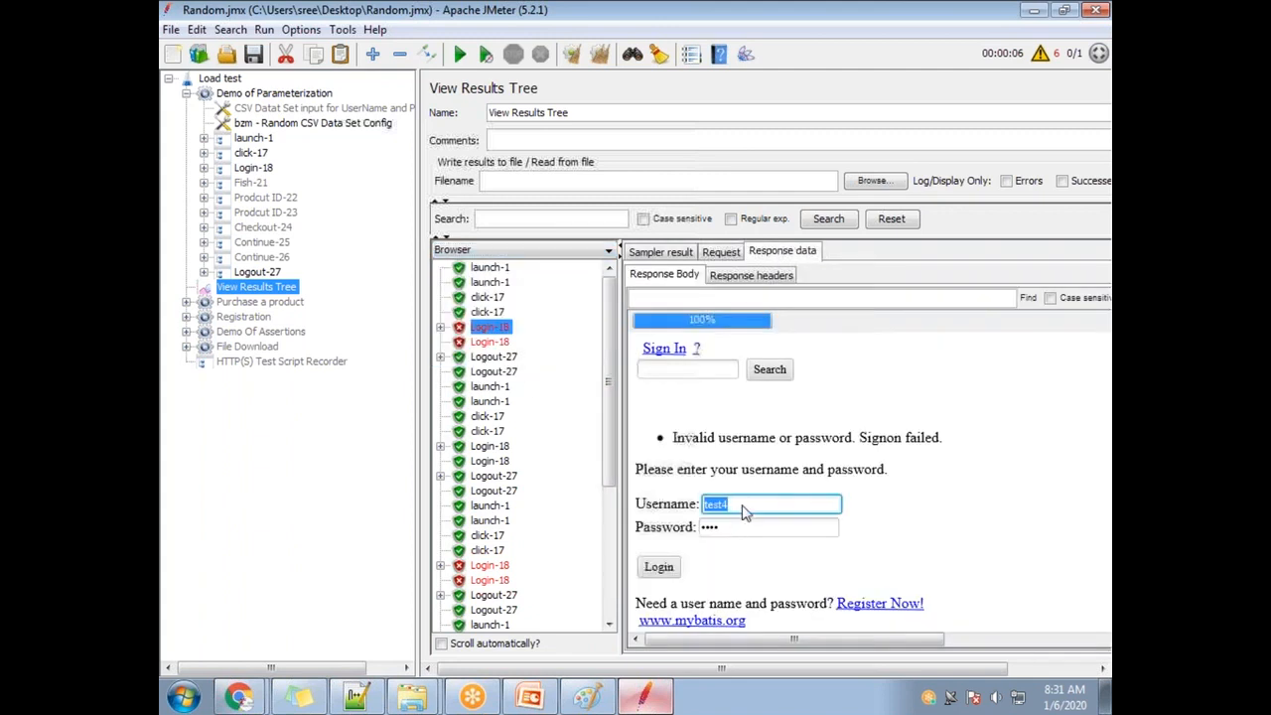
left_click(745, 510)
left_click_drag(746, 508, 647, 497)
Check Login-18 responses for test1, test2 and Welcome ABC, then reselect the bzm config.
left_click(491, 449)
left_click_drag(729, 424, 717, 423)
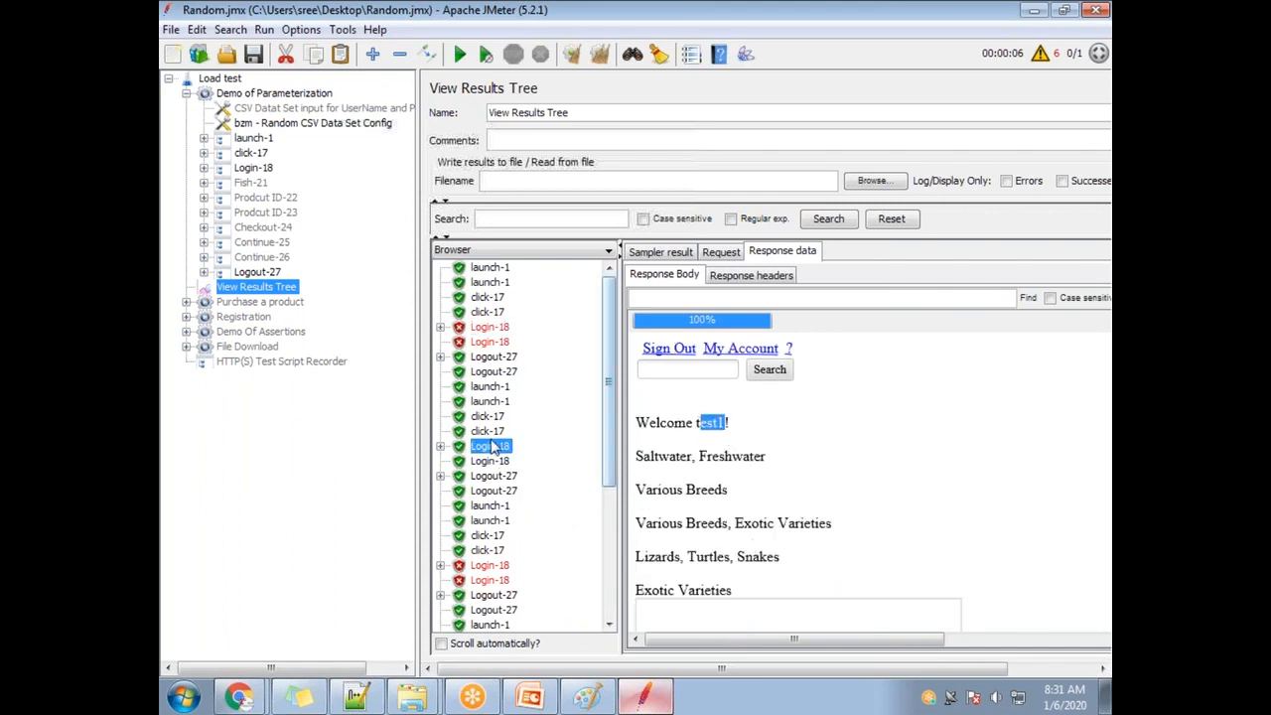
left_click(496, 568)
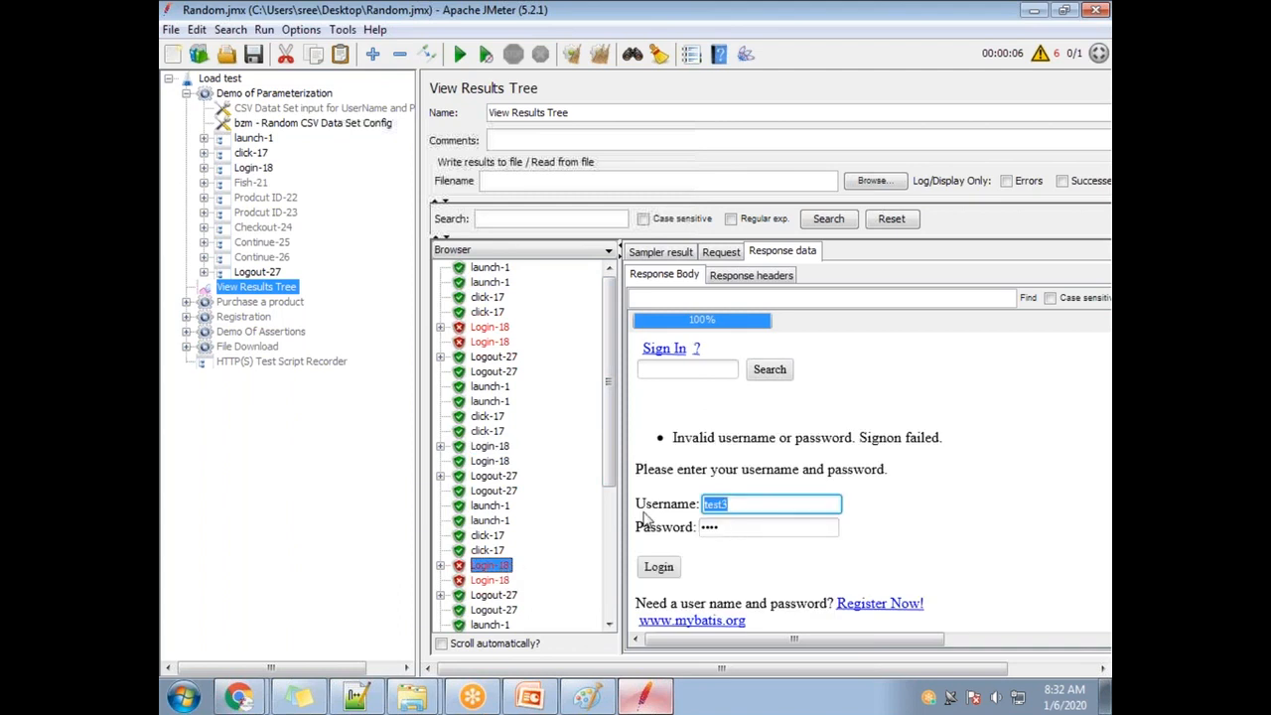
scroll(514, 529, "down", 4)
left_click(491, 506)
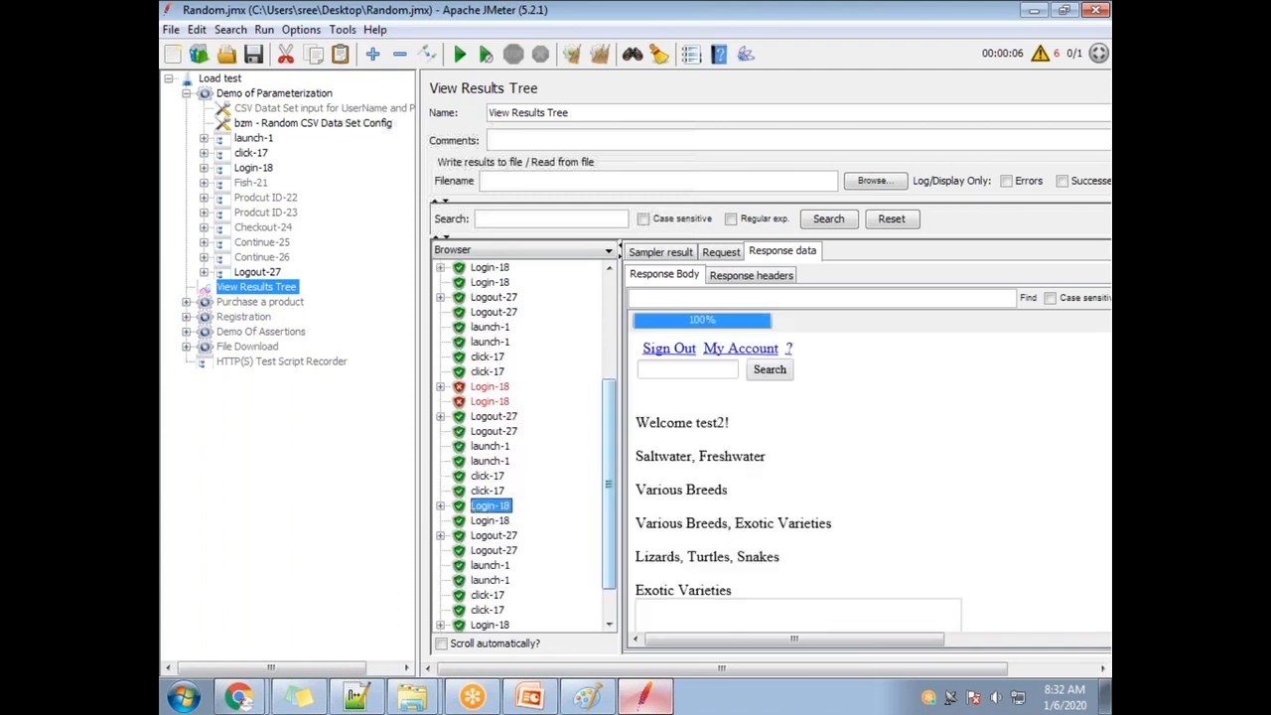
left_click_drag(727, 421, 675, 422)
scroll(526, 534, "down", 1)
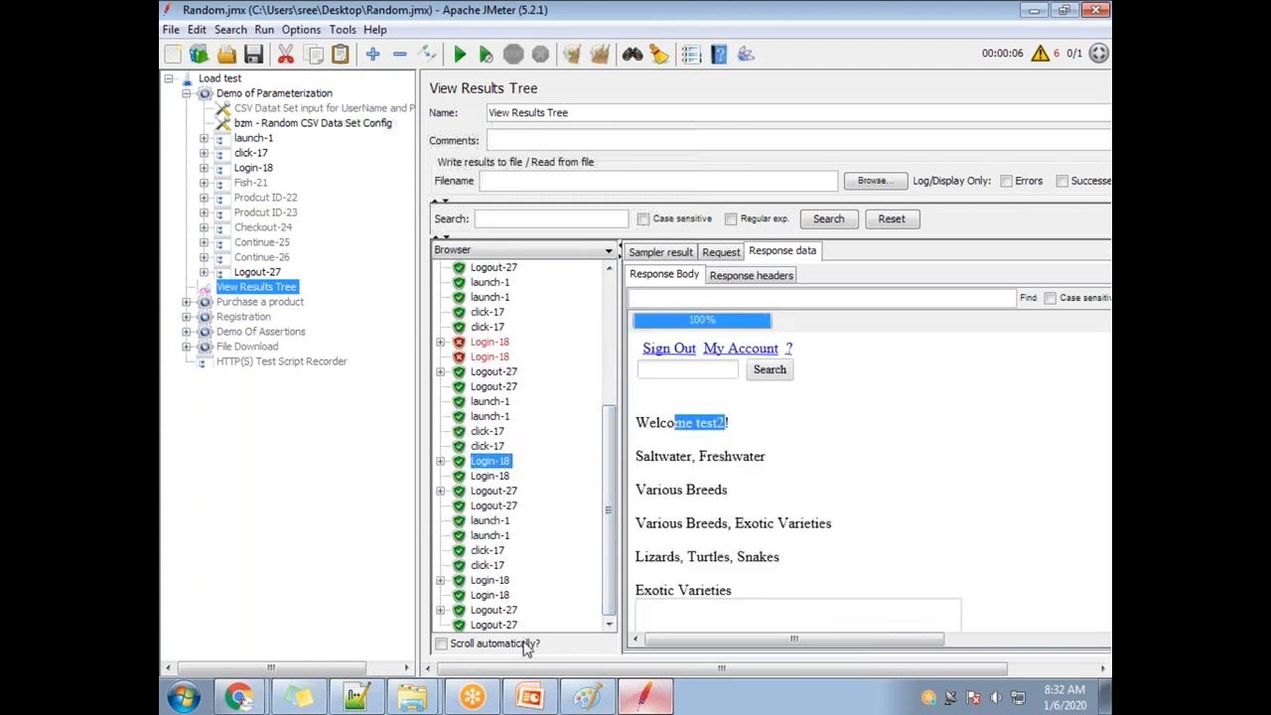
left_click(497, 583)
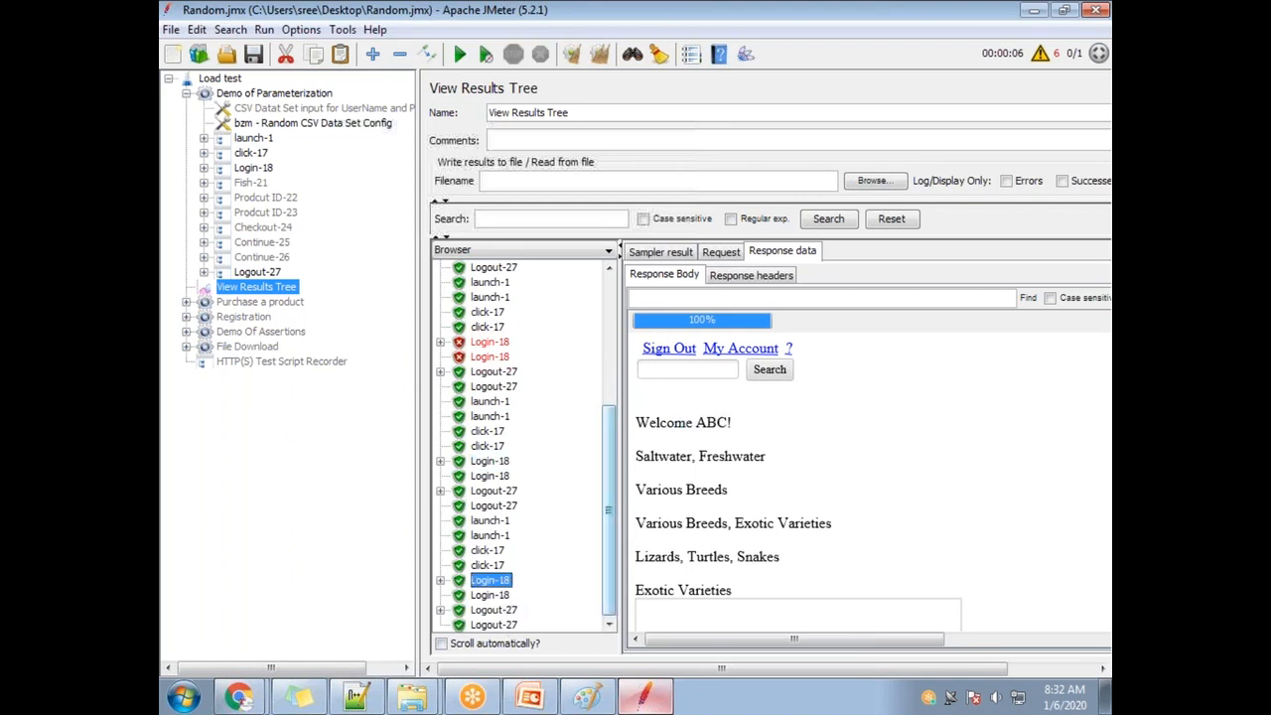
left_click_drag(743, 423, 637, 402)
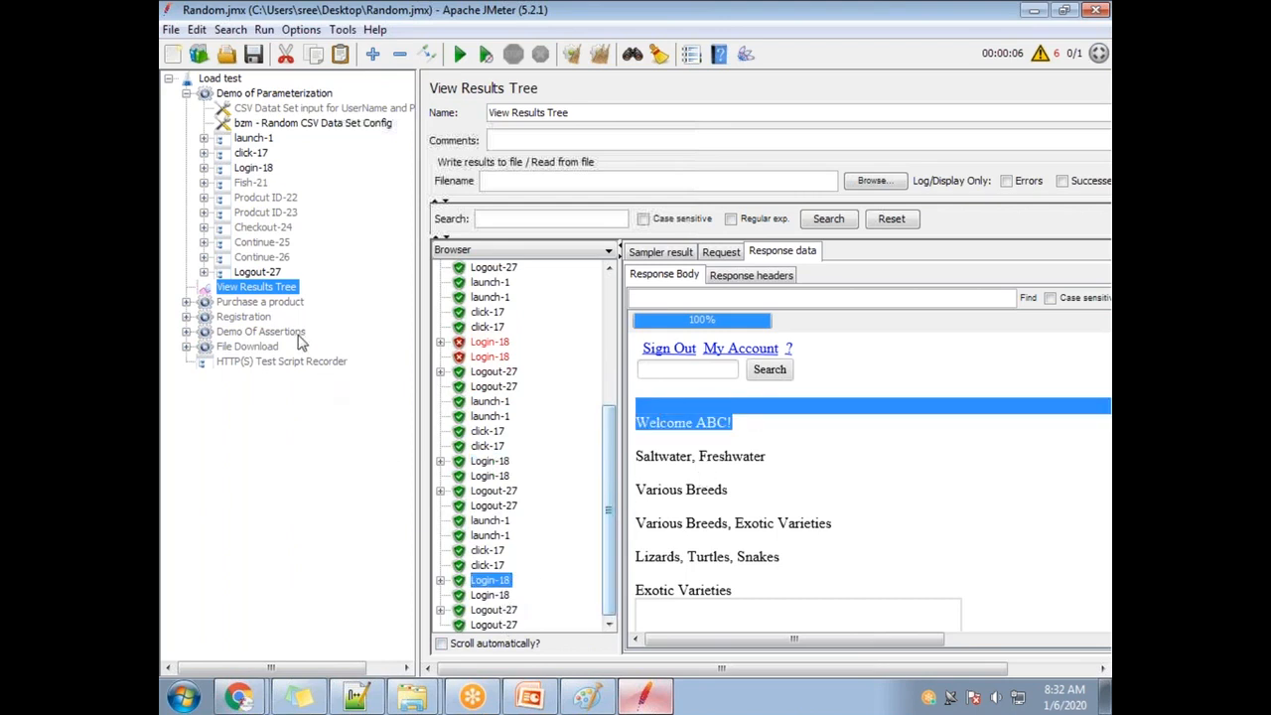
left_click(298, 109)
left_click(297, 124)
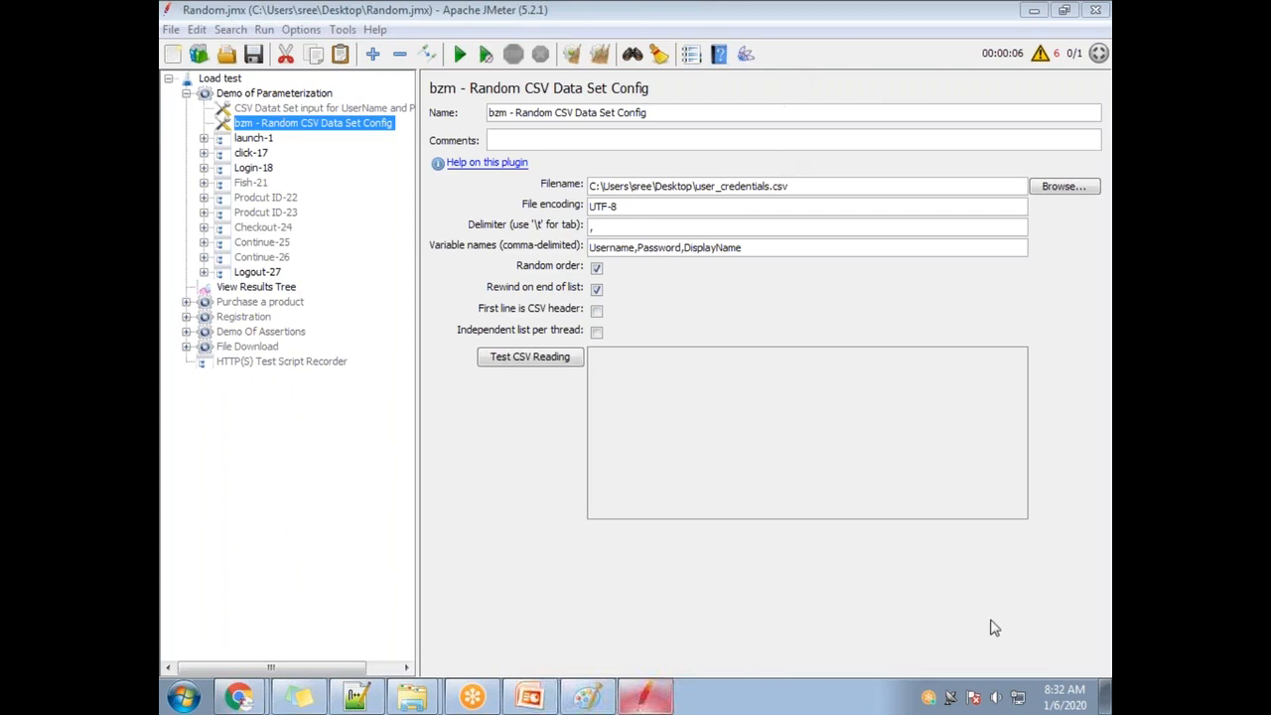
Cancel a File > Save Selection As and minimise JMeter to show the desktop.
left_click(1105, 688)
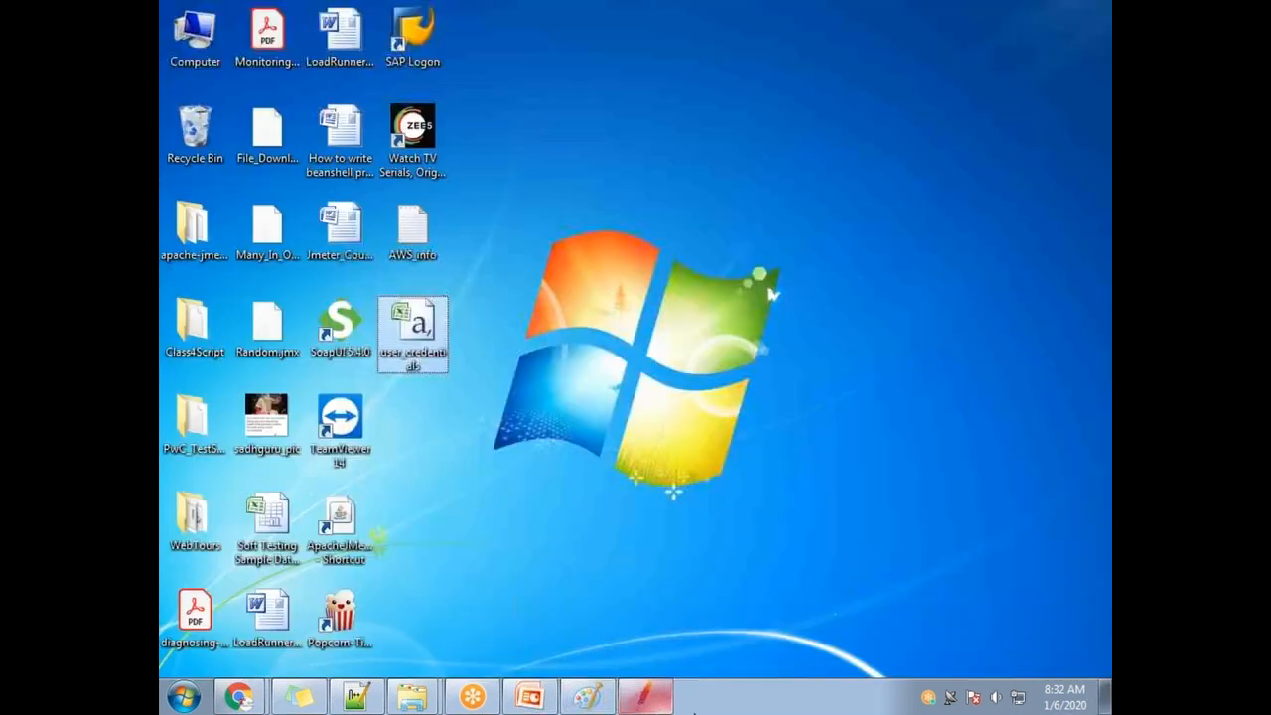
left_click(646, 698)
left_click(171, 29)
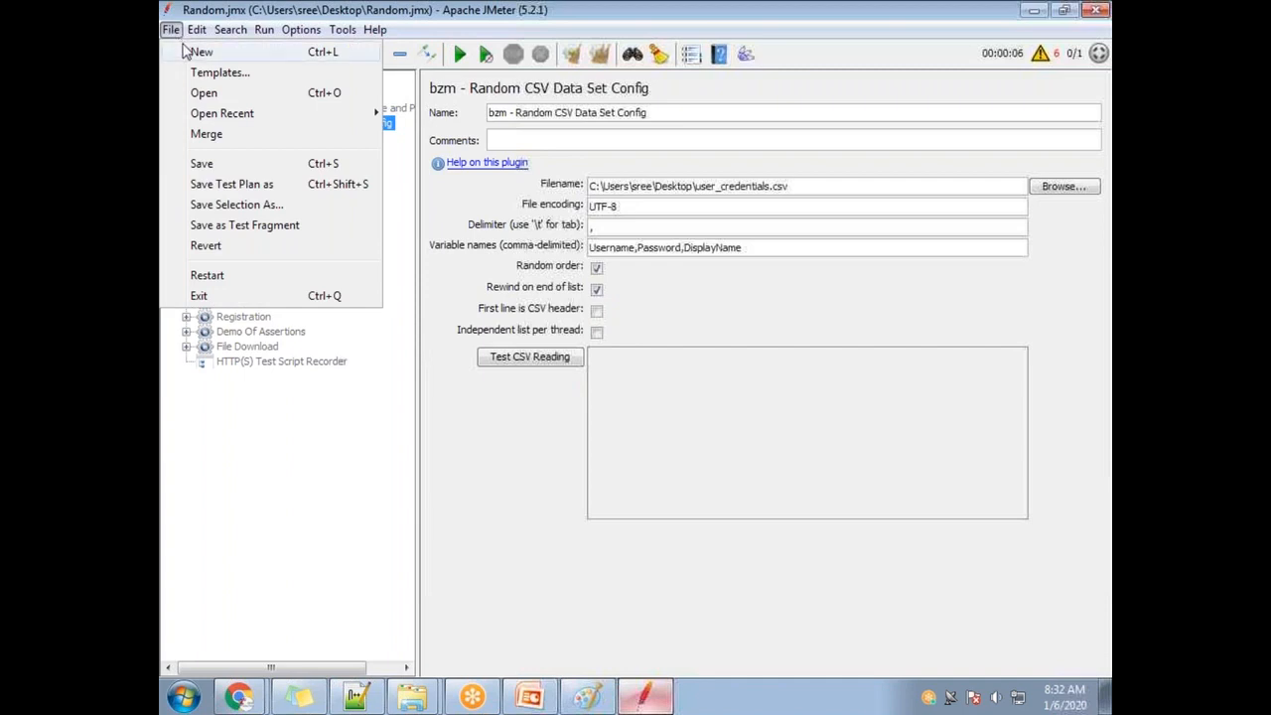
left_click(234, 202)
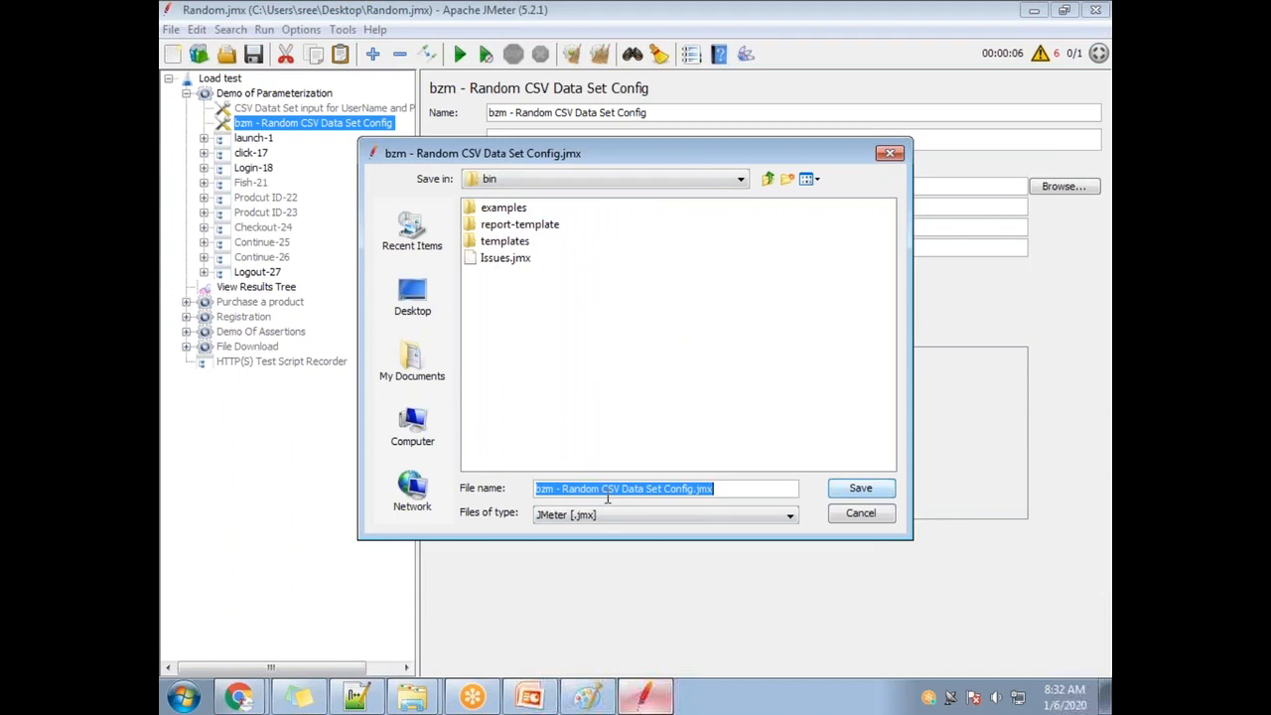
key("Escape")
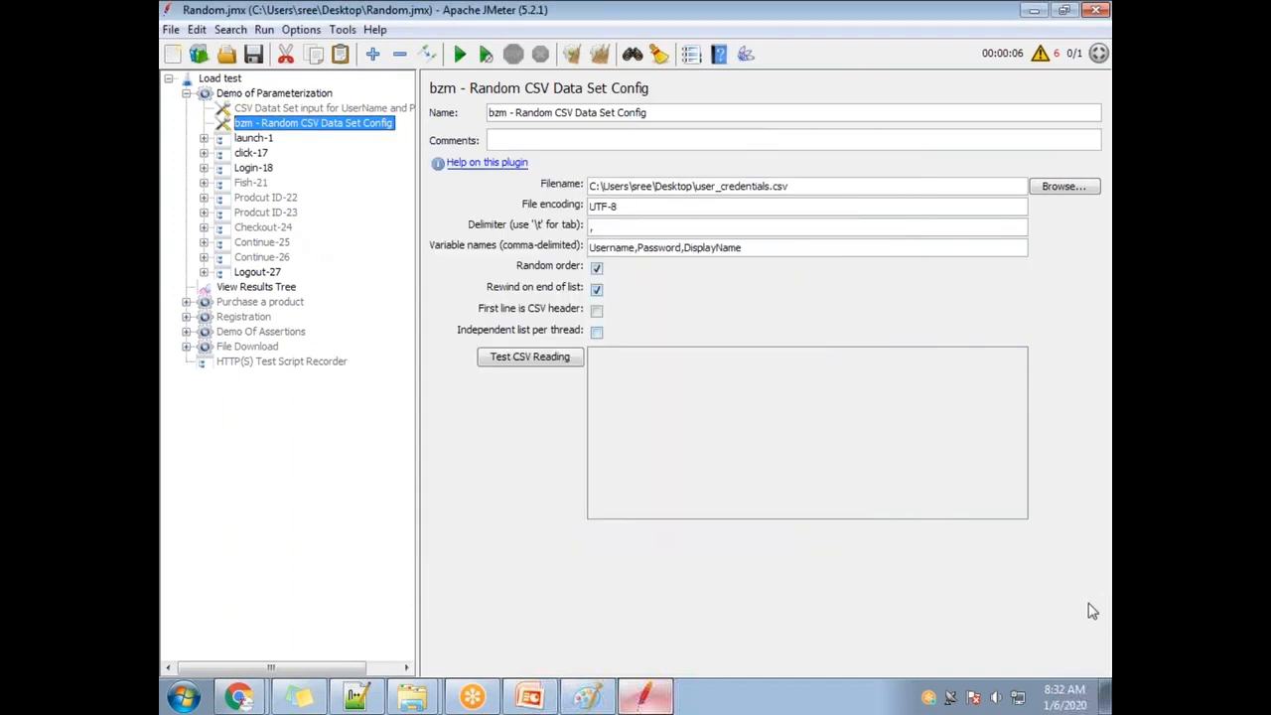
left_click(1105, 695)
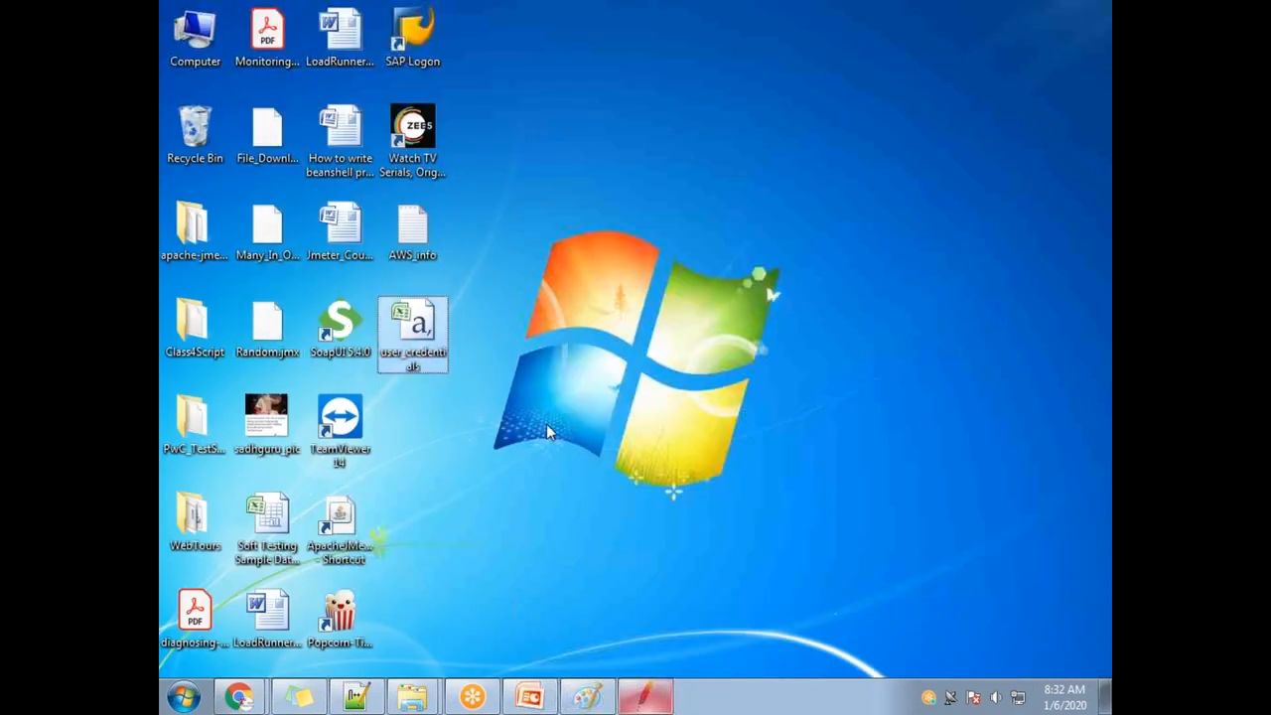
left_click(643, 698)
left_click(171, 29)
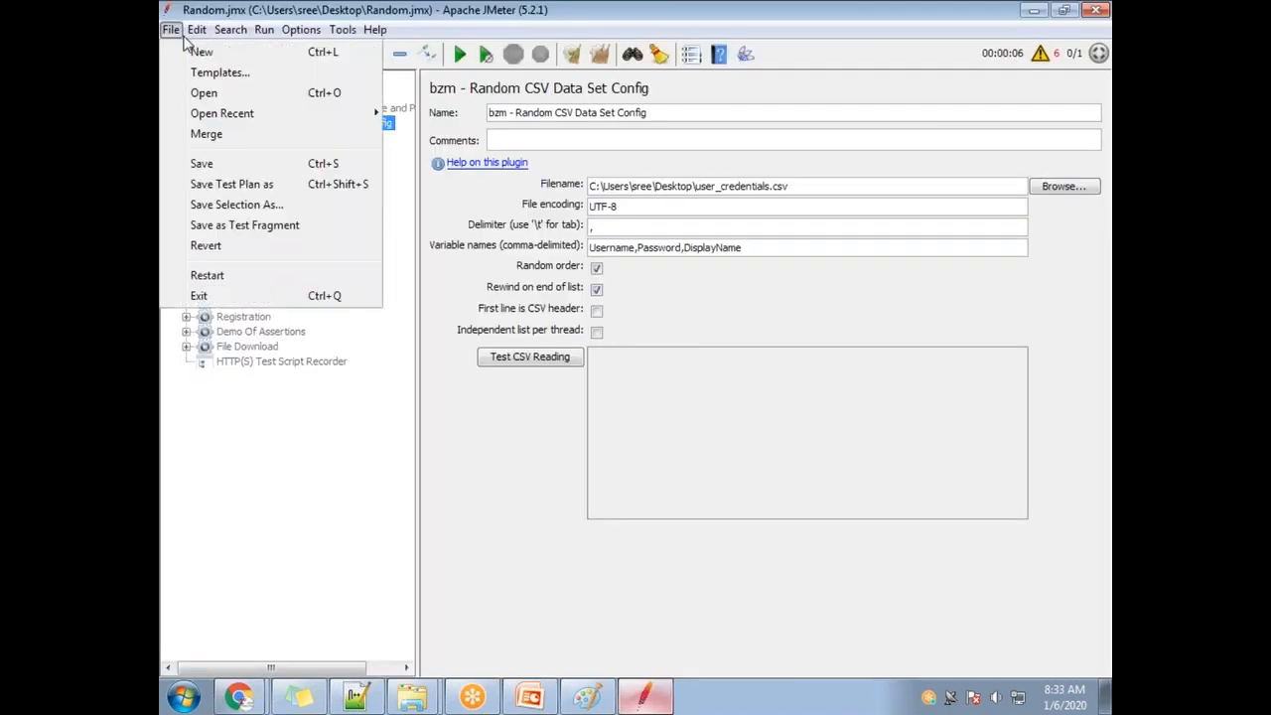
mouse_move(197, 30)
left_click(1106, 696)
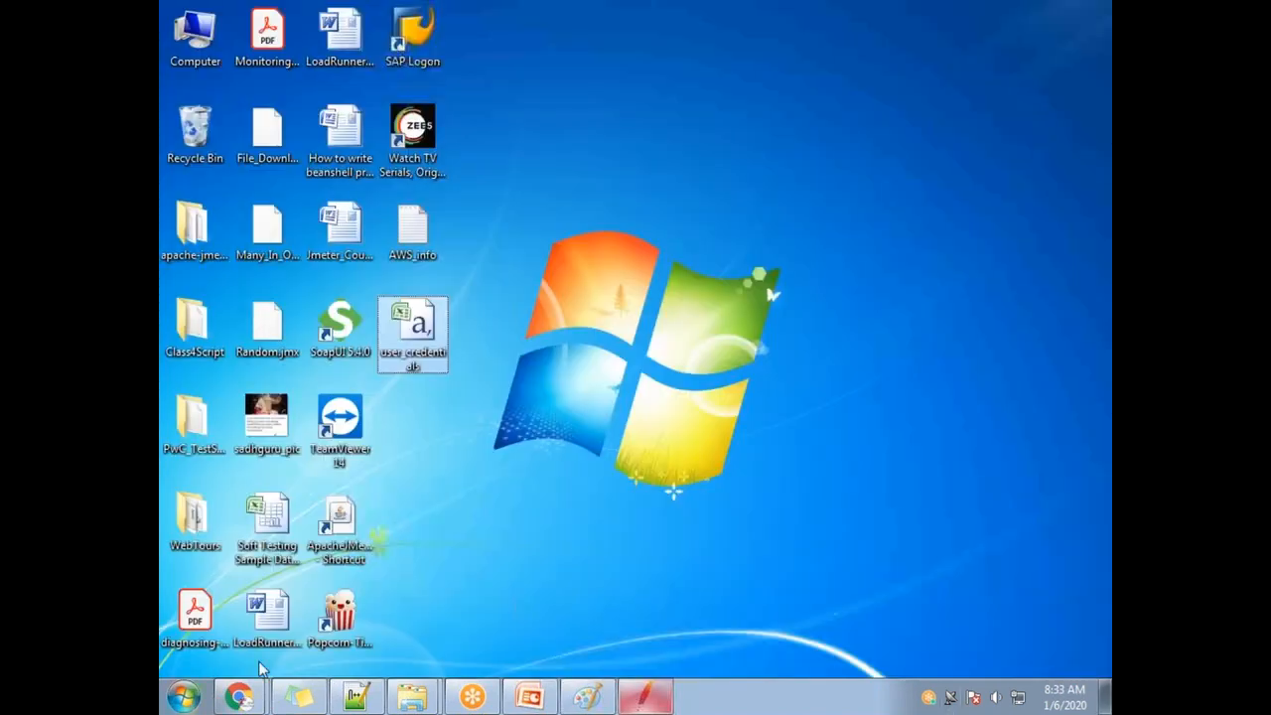
Browse the PwC_TestSuite Explorer window to D:\Apache_Jmeter\Jmeter_Scripts, then show the desktop.
mouse_move(440, 701)
left_click(405, 652)
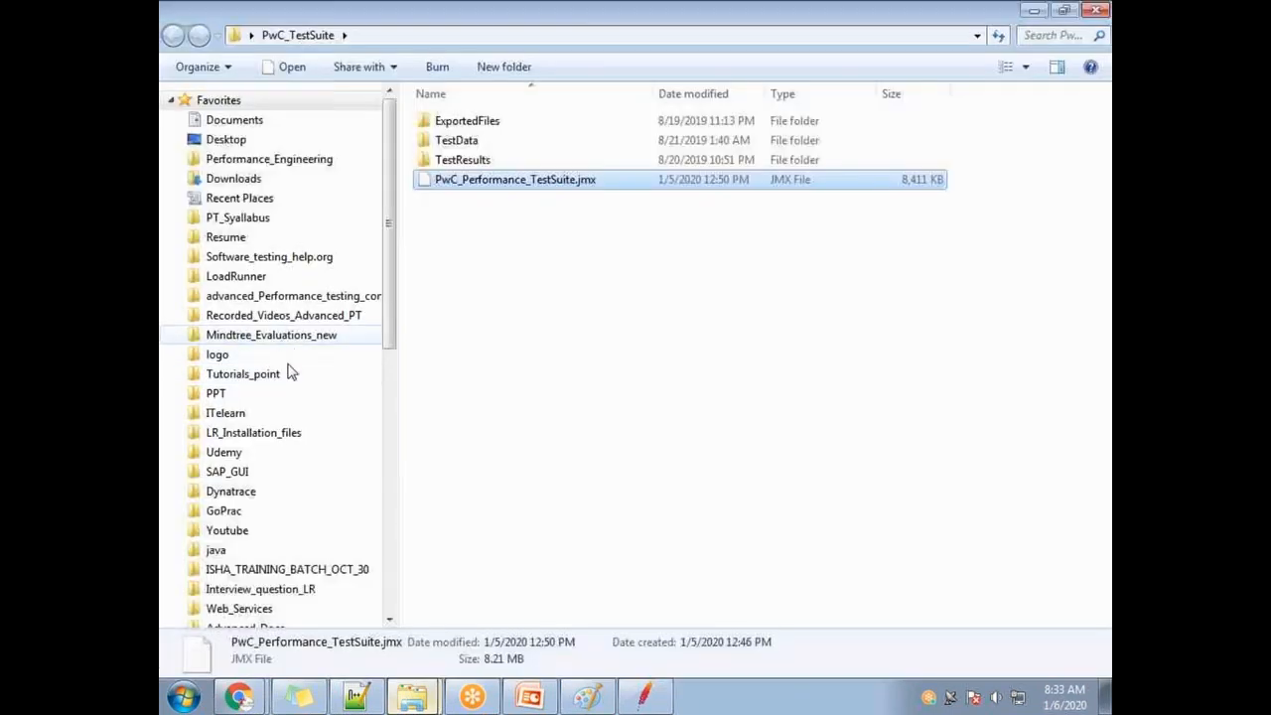
scroll(364, 448, "down", 7)
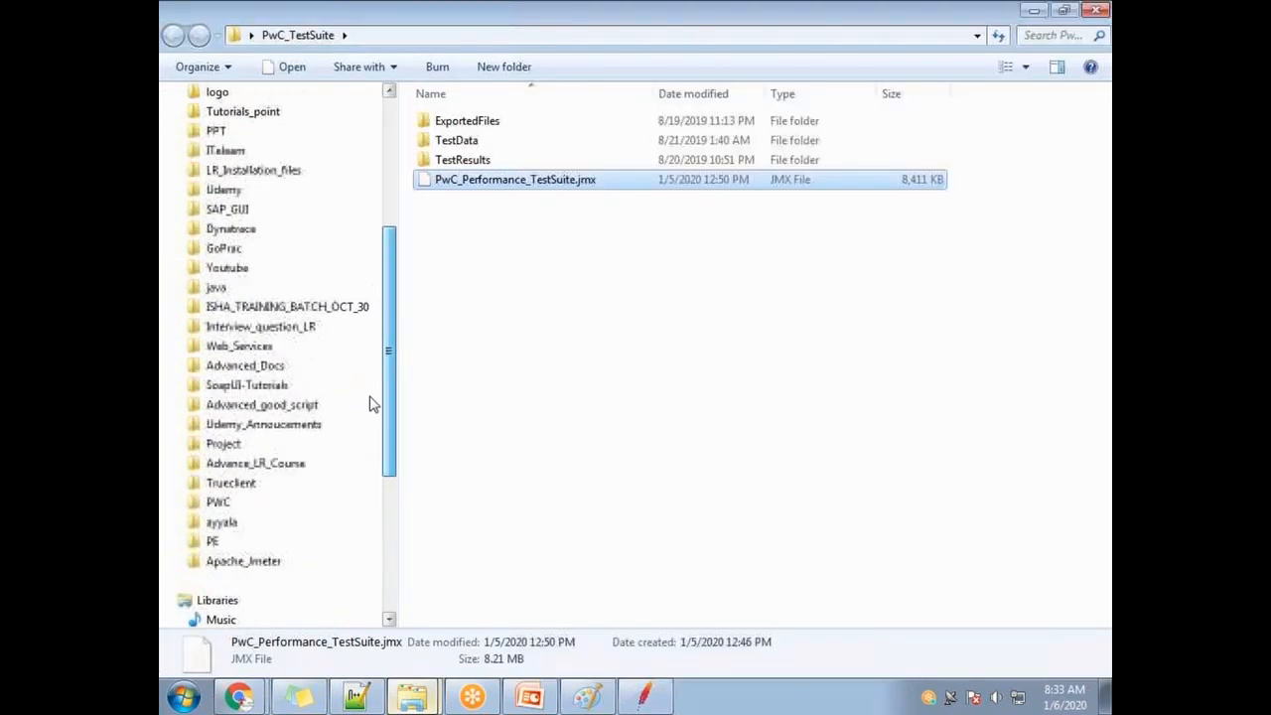
left_click(222, 426)
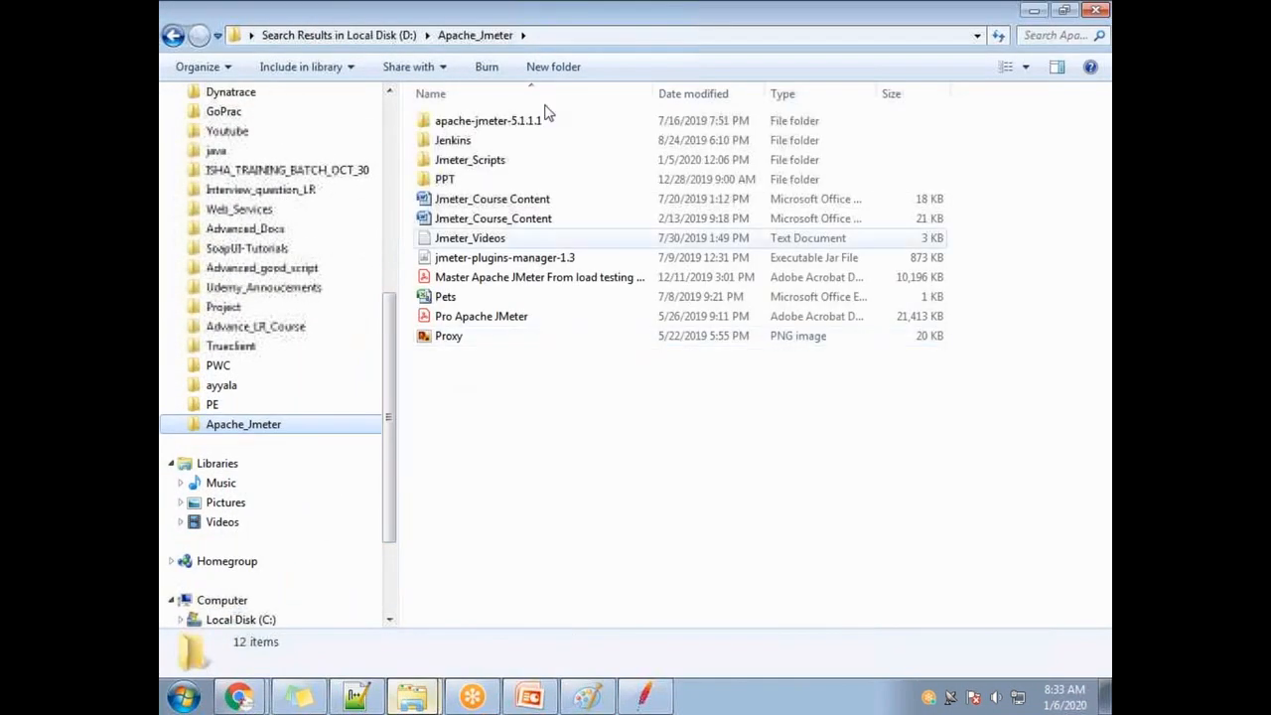
left_click(529, 124)
double_click(504, 161)
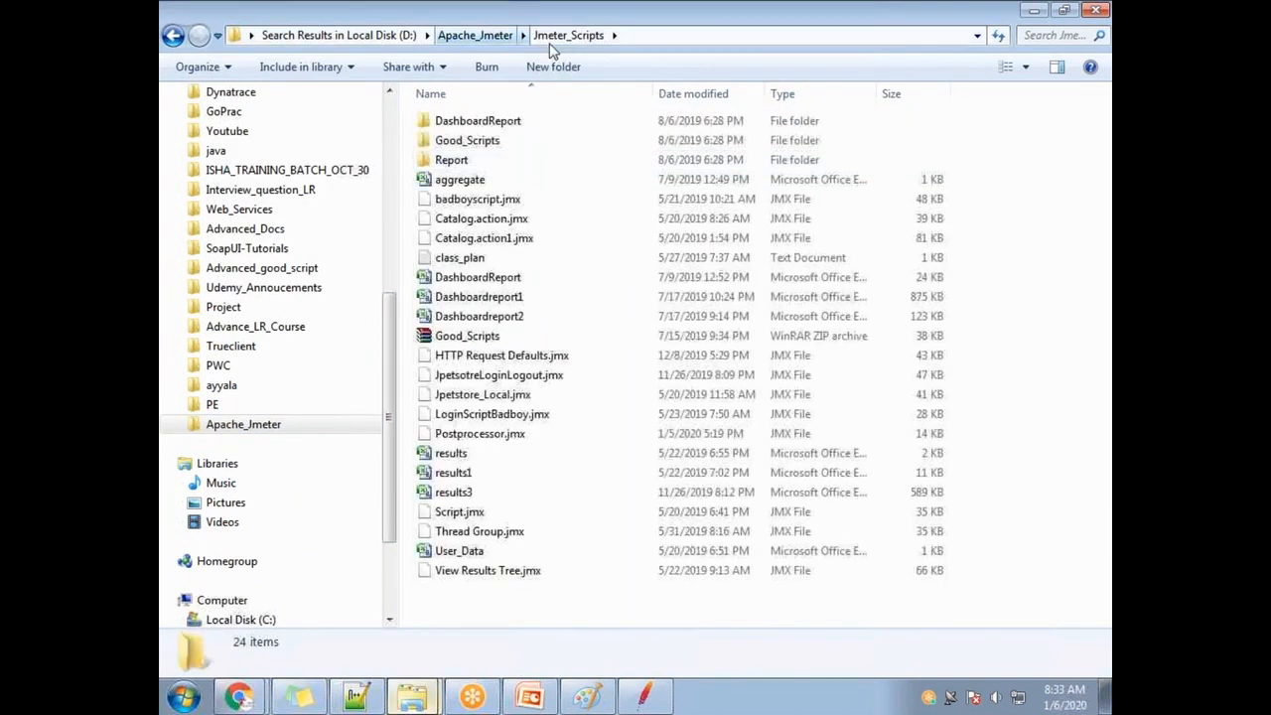
left_click(546, 36)
key("ctrl+c")
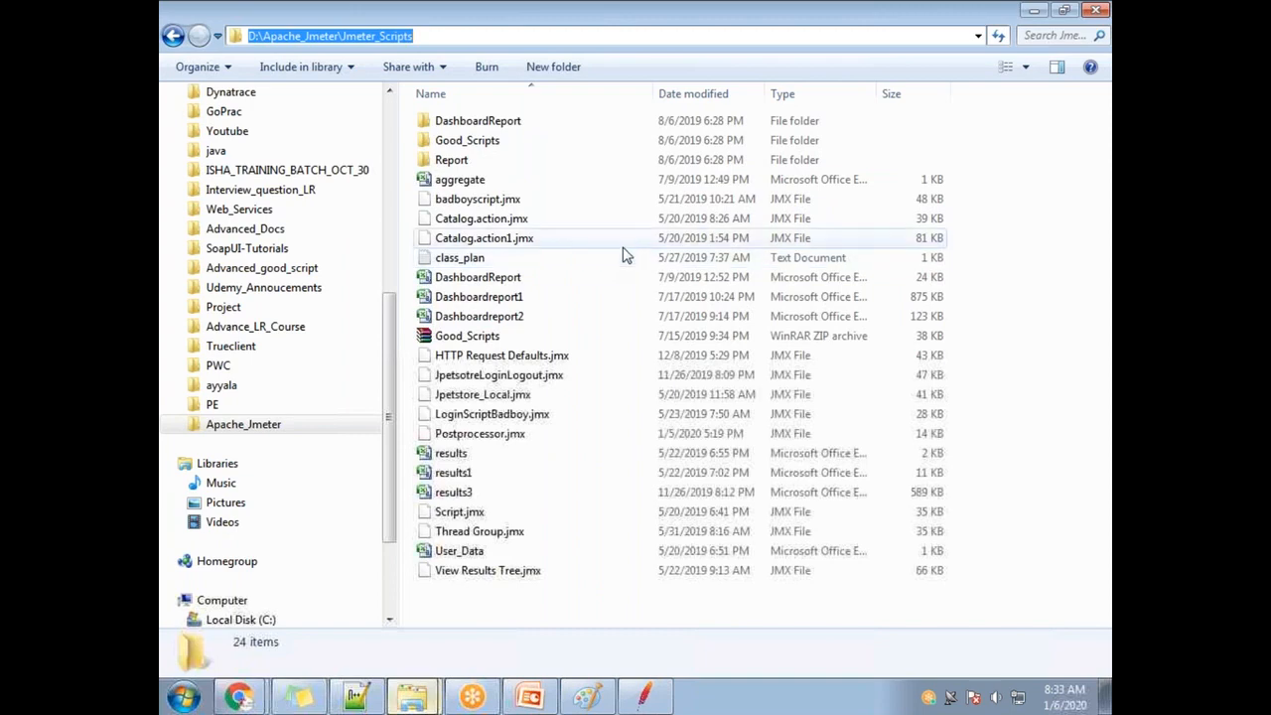
left_click(1105, 695)
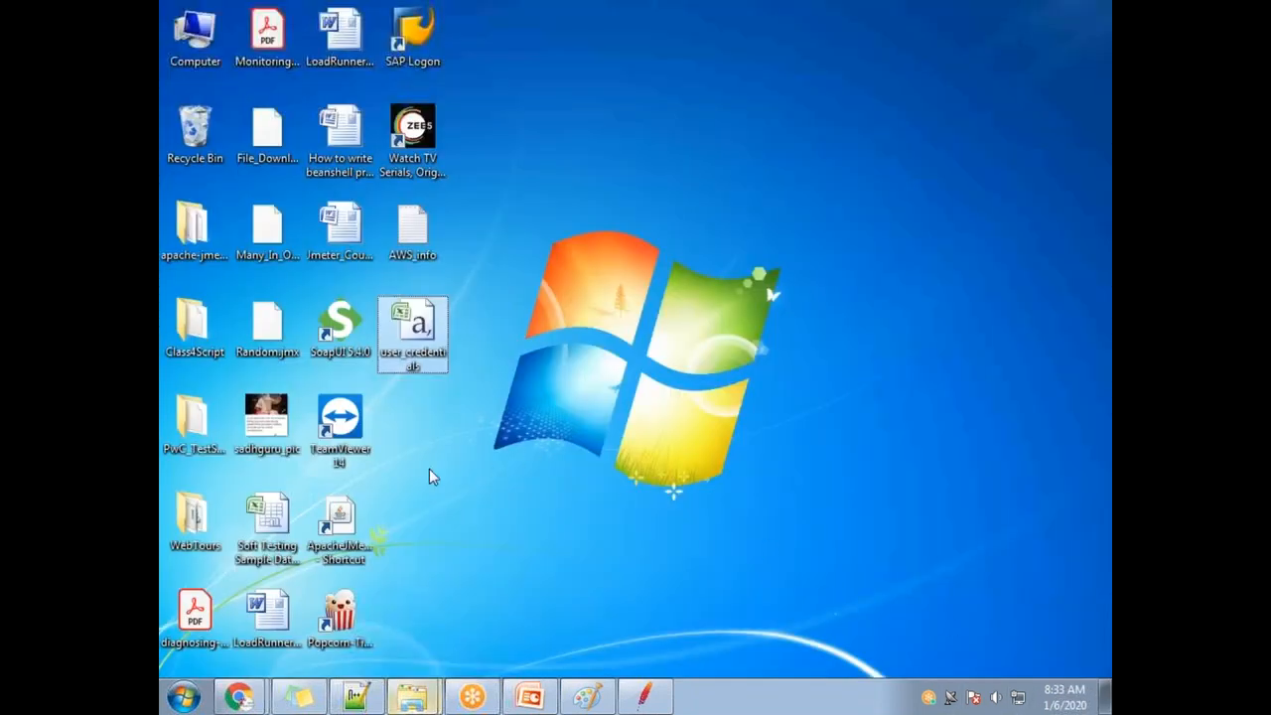
In the Save Test Plan as dialog, create a Random_CSV_Demo folder inside Jmeter_Scripts.
left_click(665, 692)
left_click(171, 29)
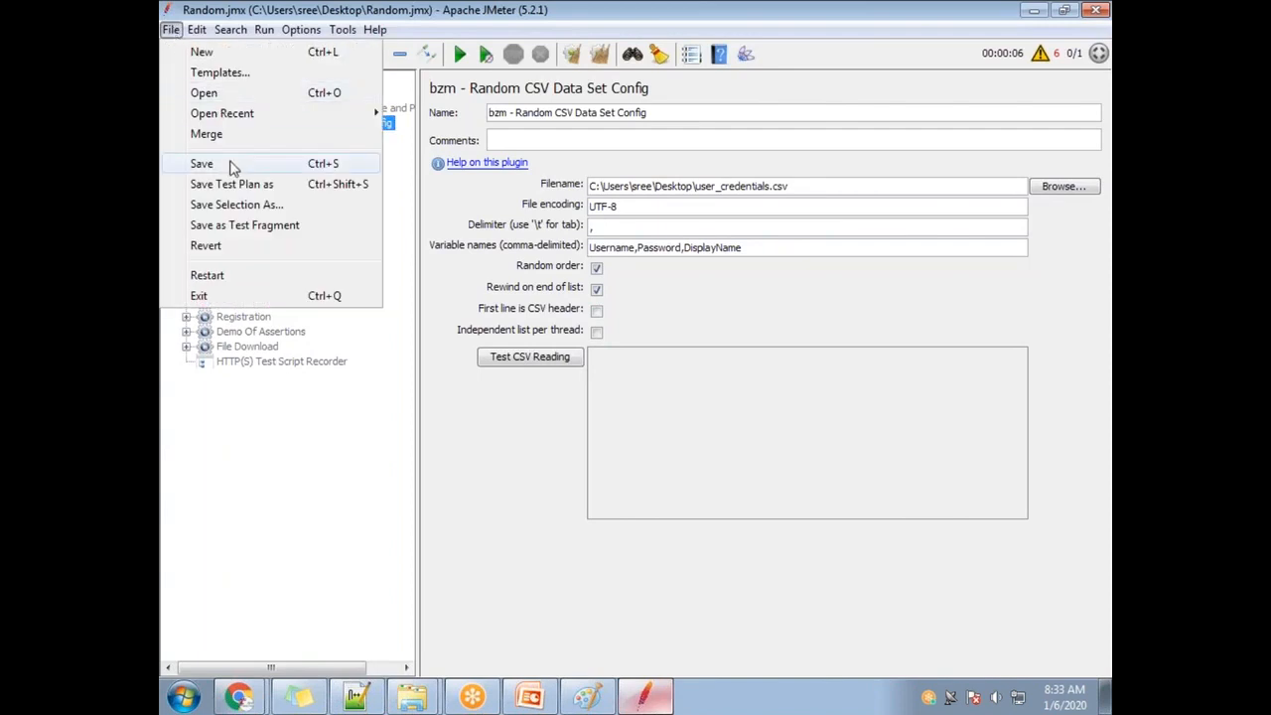
left_click(237, 204)
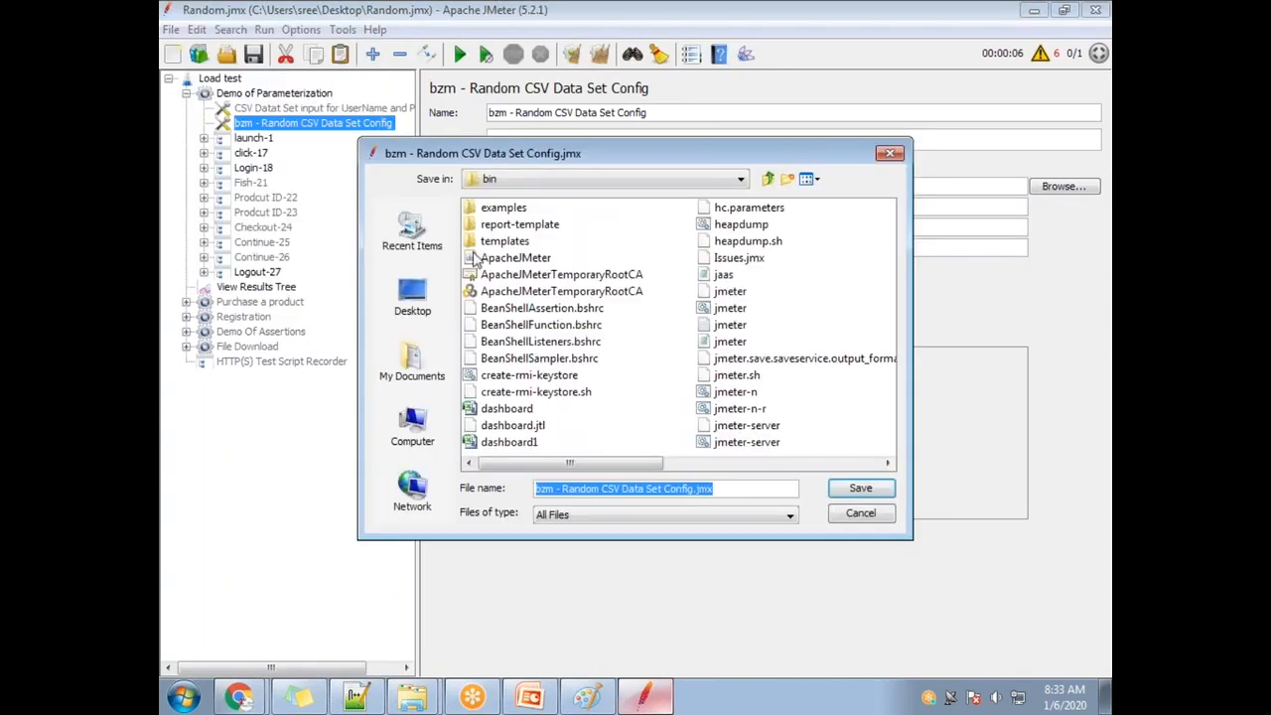
key("ctrl+v")
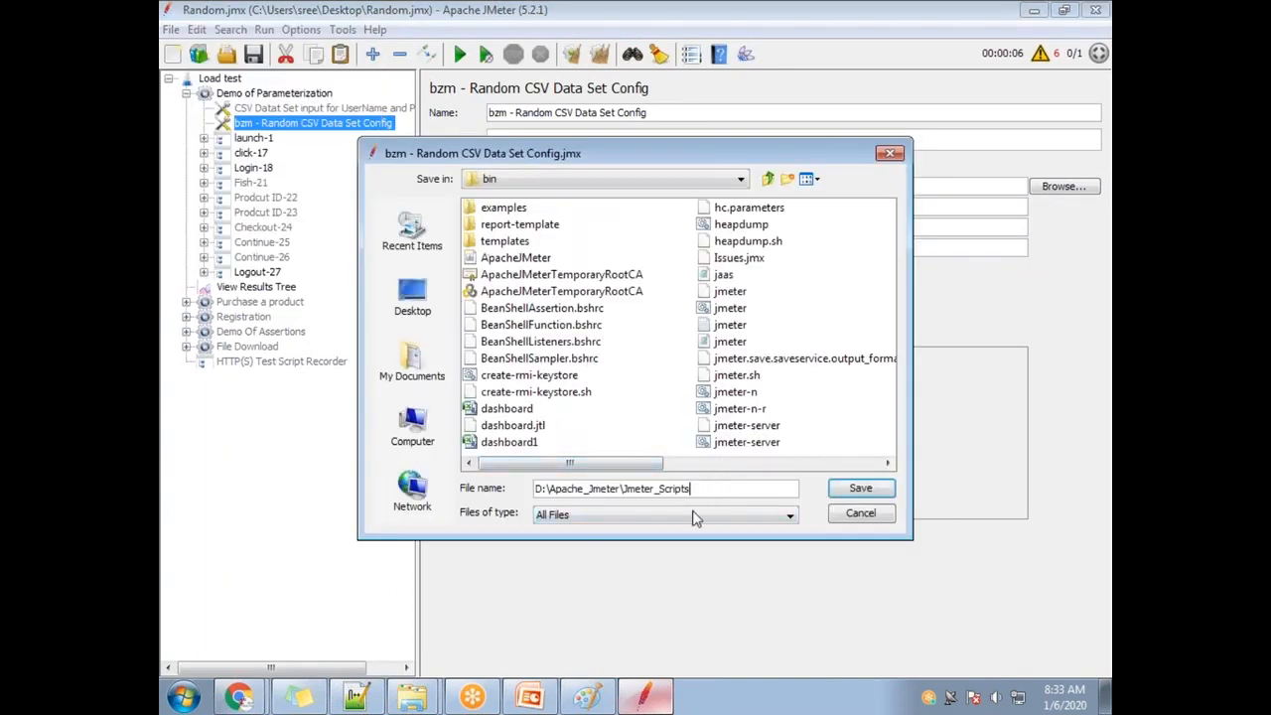
left_click(860, 488)
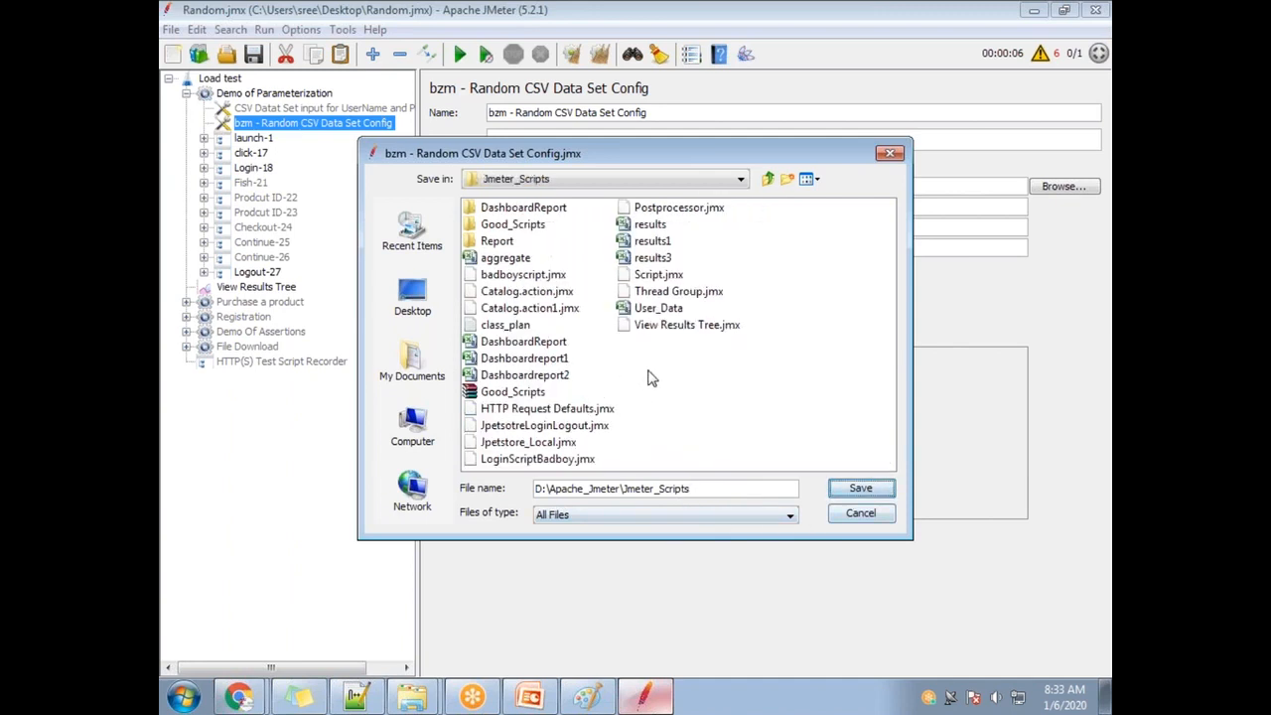
right_click(680, 351)
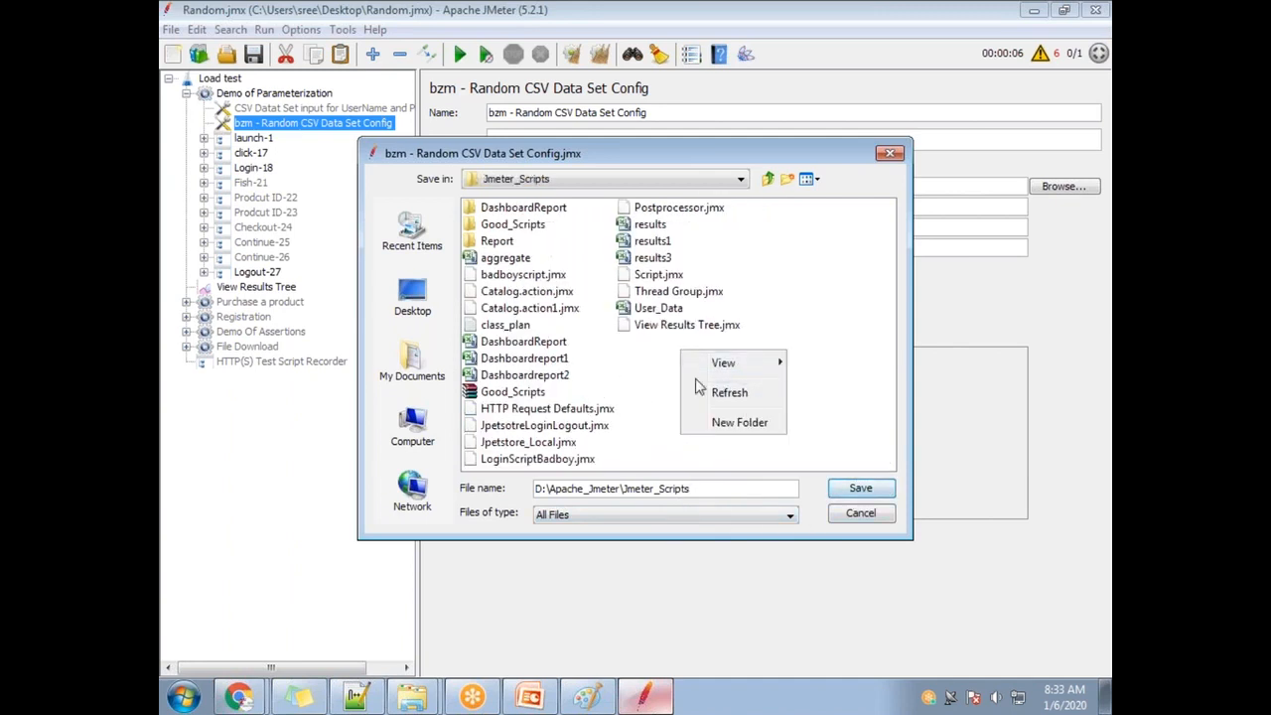
left_click(738, 422)
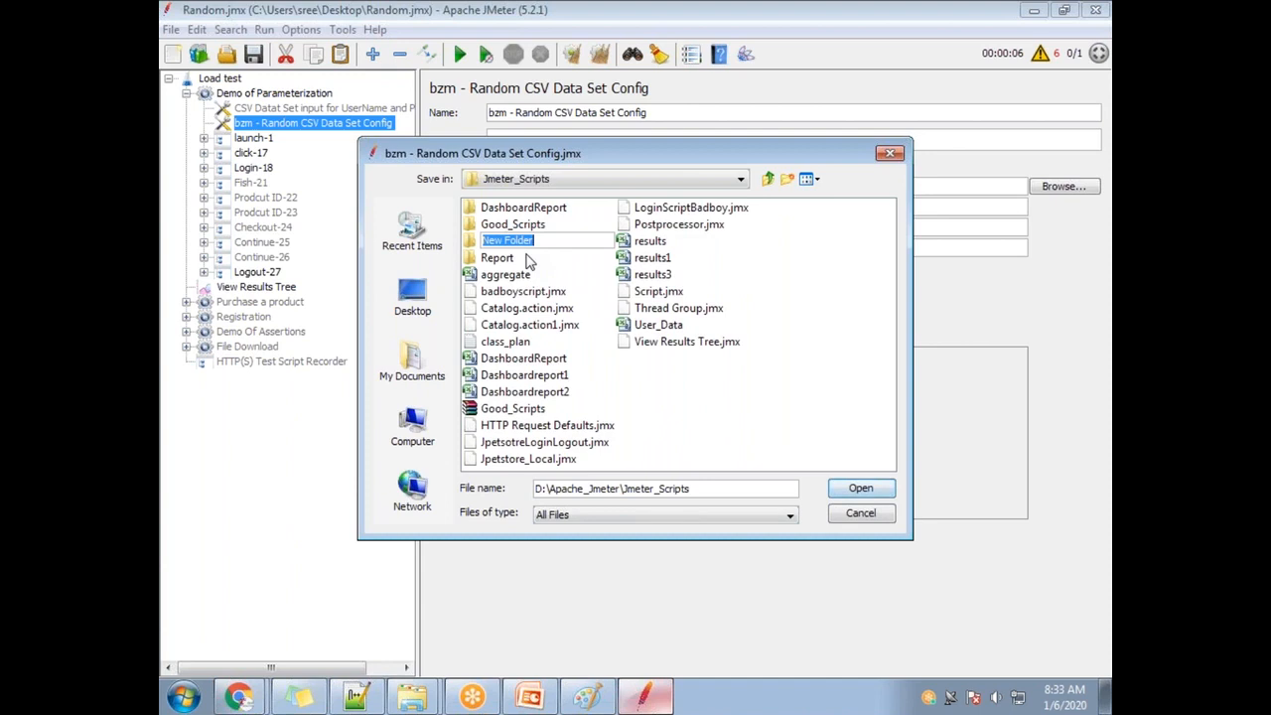
type("and")
left_click(577, 278)
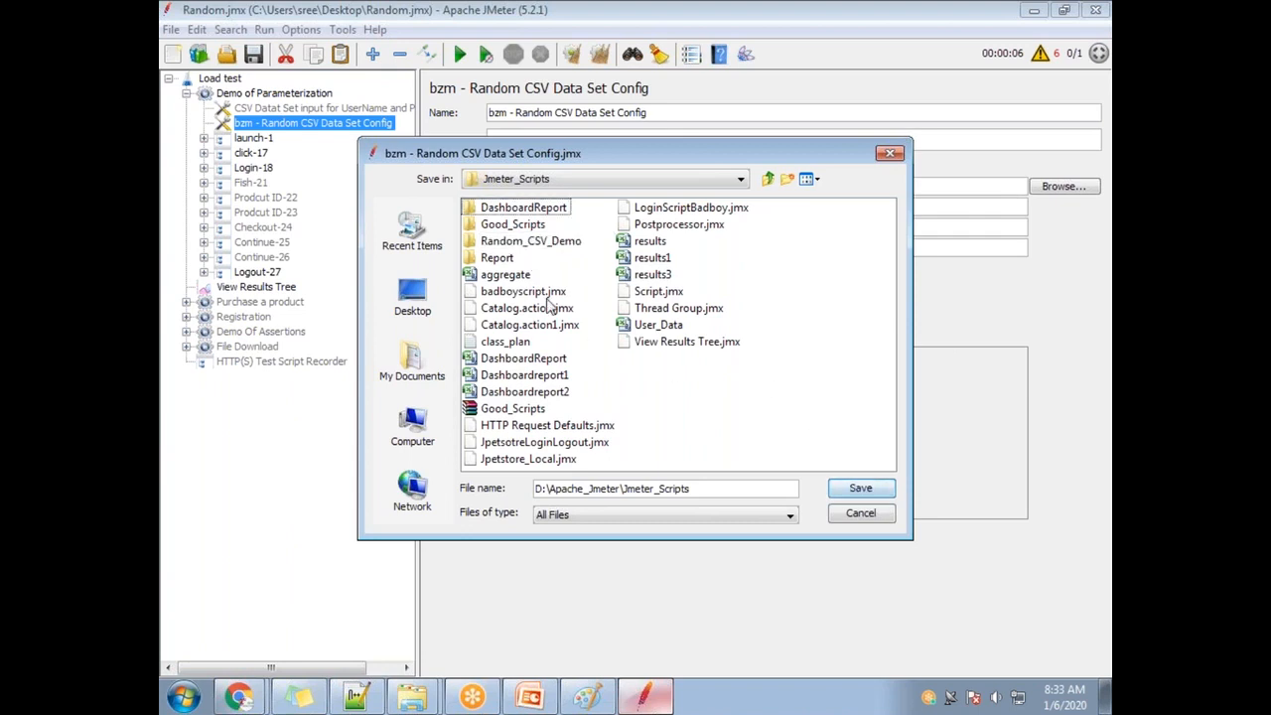
Save the test plan in Random_CSV_Demo as Radom_CSV_Demo.jmx.
double_click(536, 241)
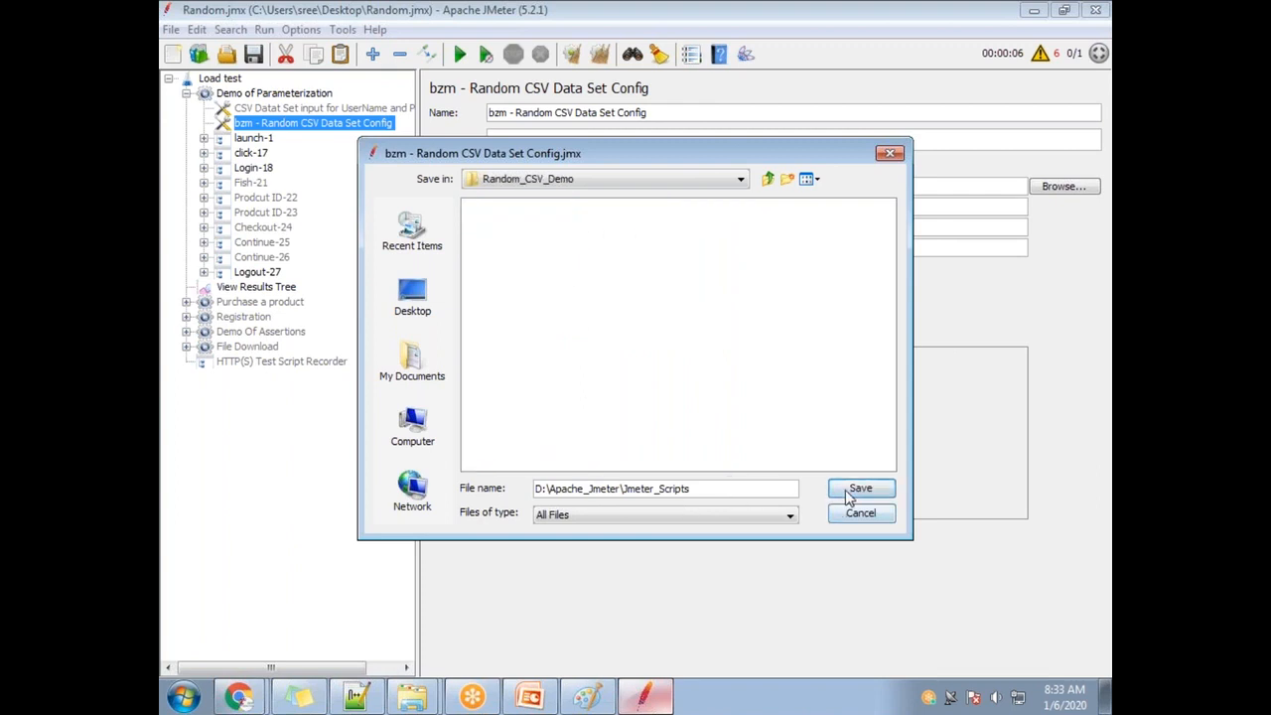
left_click(857, 487)
left_click(526, 245)
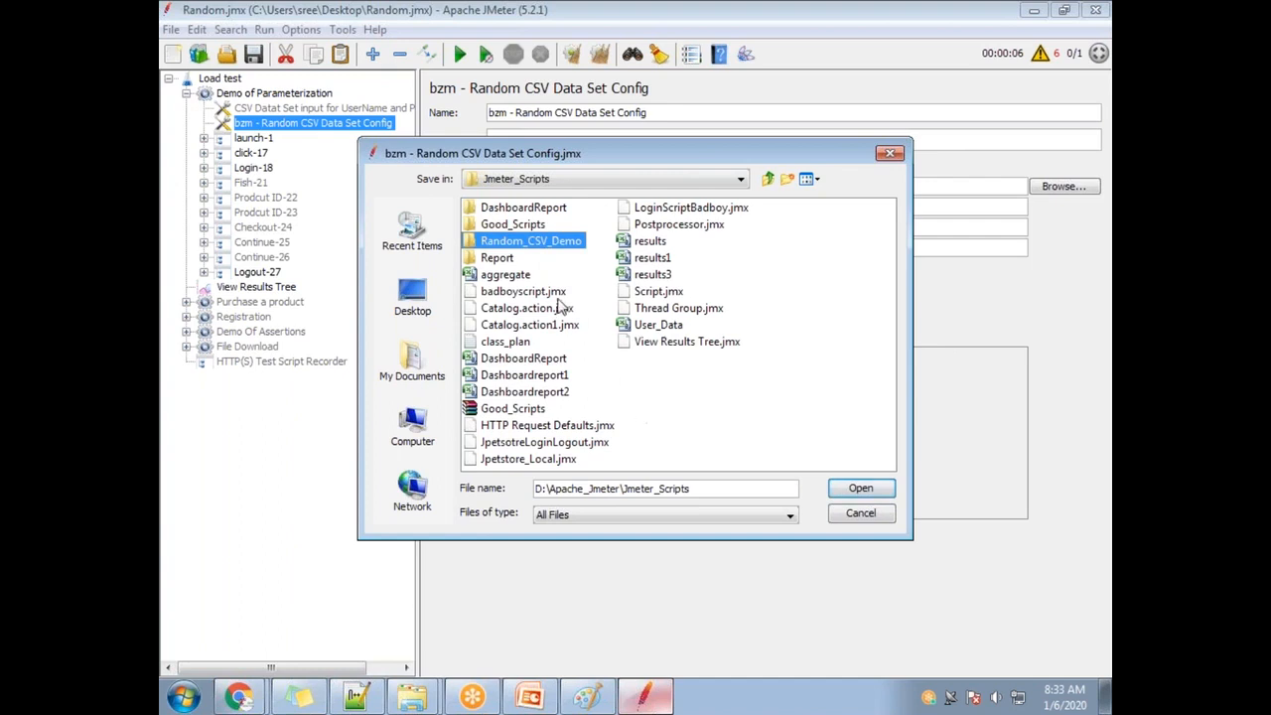
double_click(508, 245)
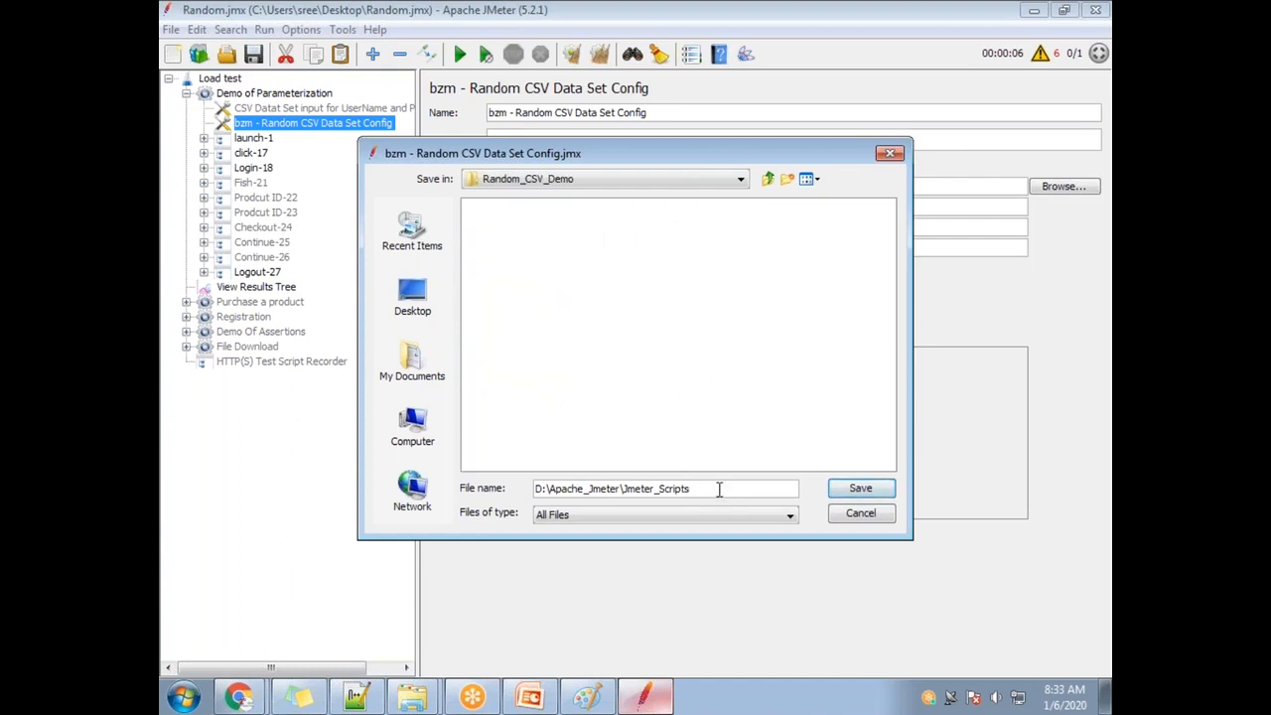
left_click_drag(719, 488, 523, 468)
type("Radom")
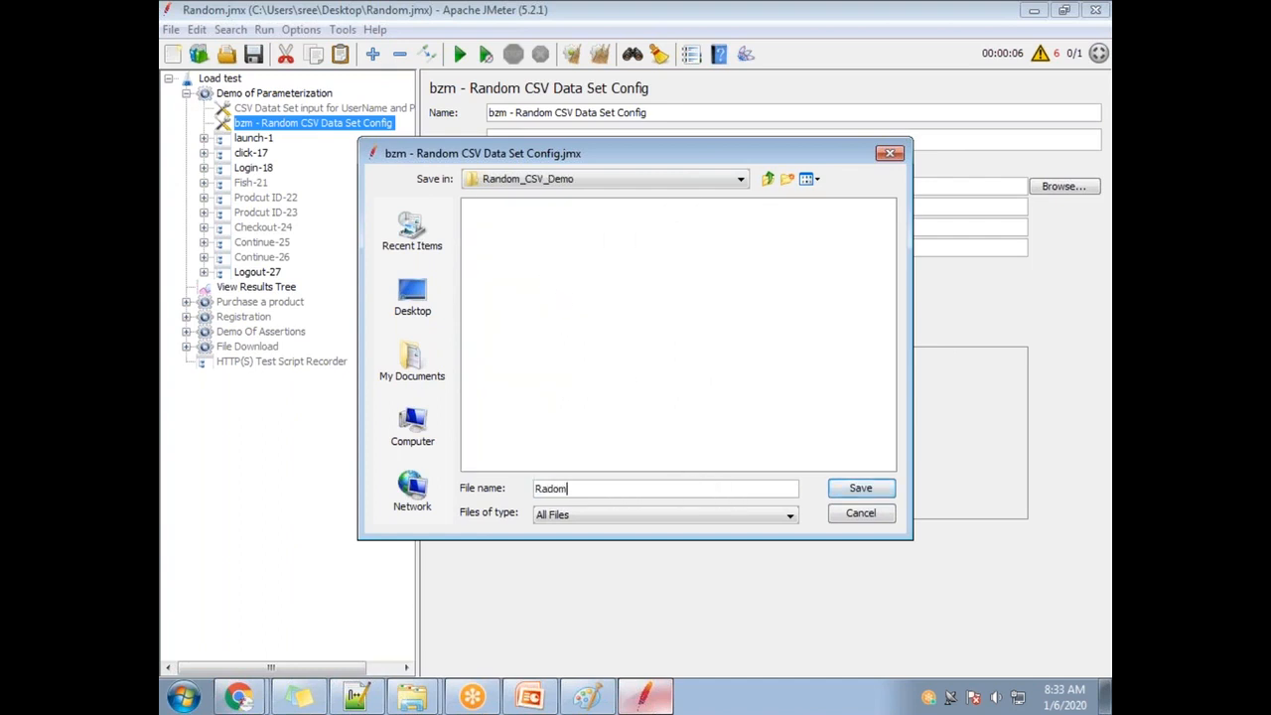
type("_CSV_Demo.jmx")
left_click(854, 489)
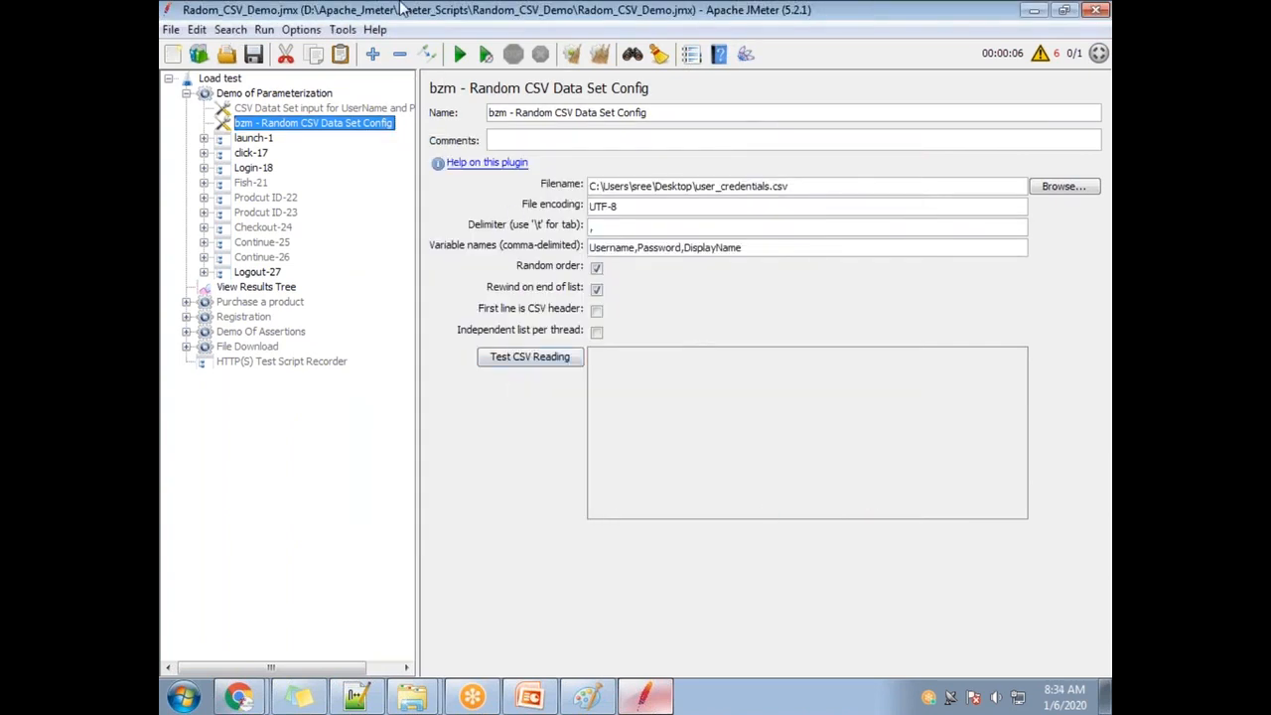
Minimize the JMeter window and cut the user_credentials file from the desktop with Ctrl+X.
double_click(374, 20)
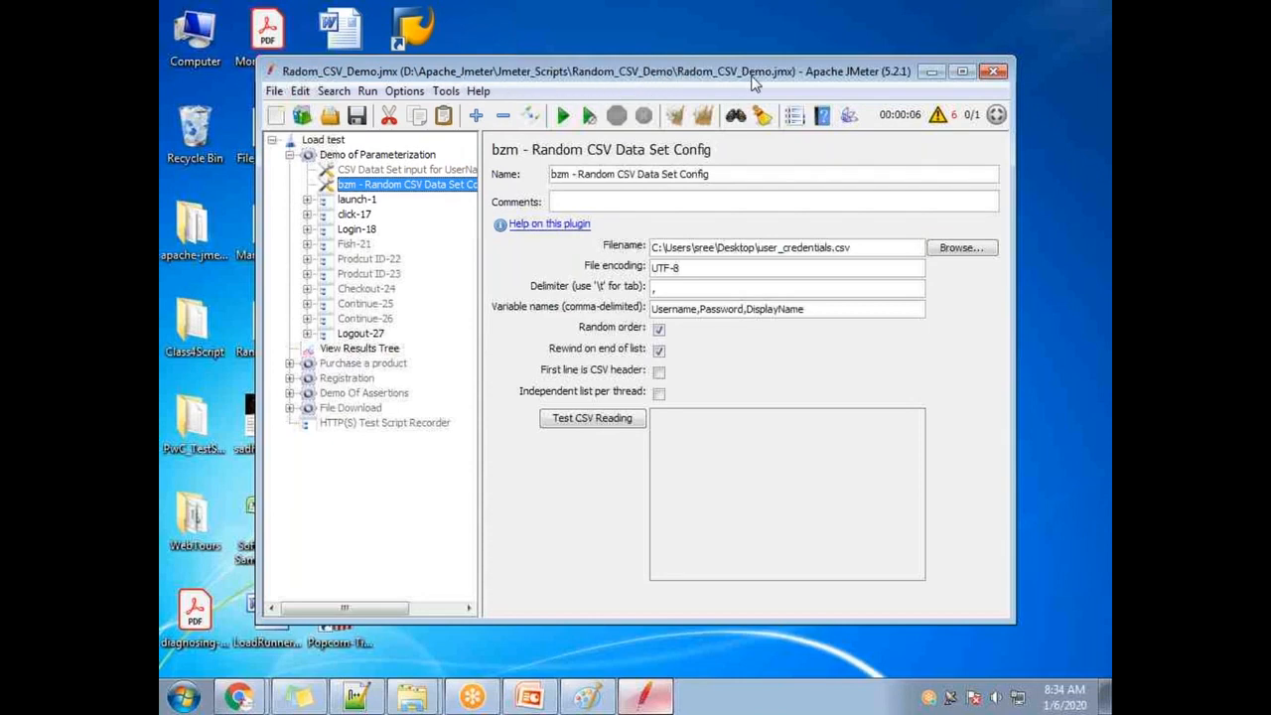
left_click_drag(627, 77, 532, 341)
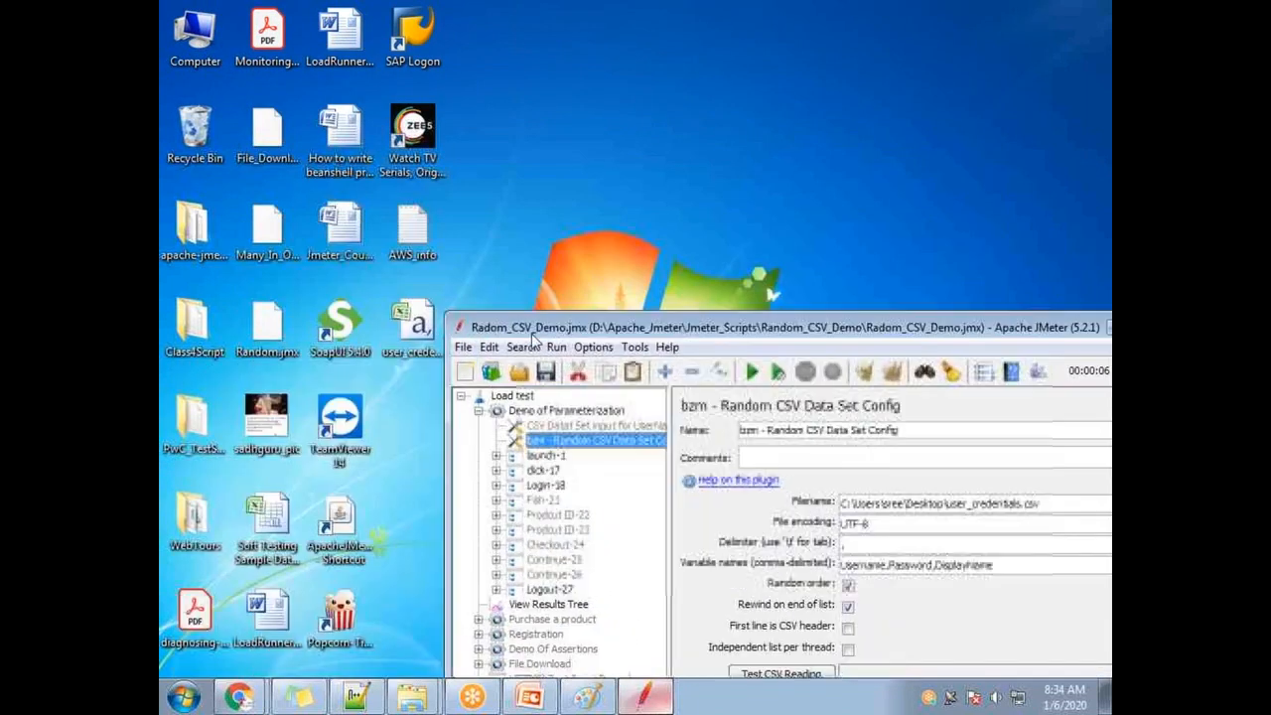
left_click(399, 332)
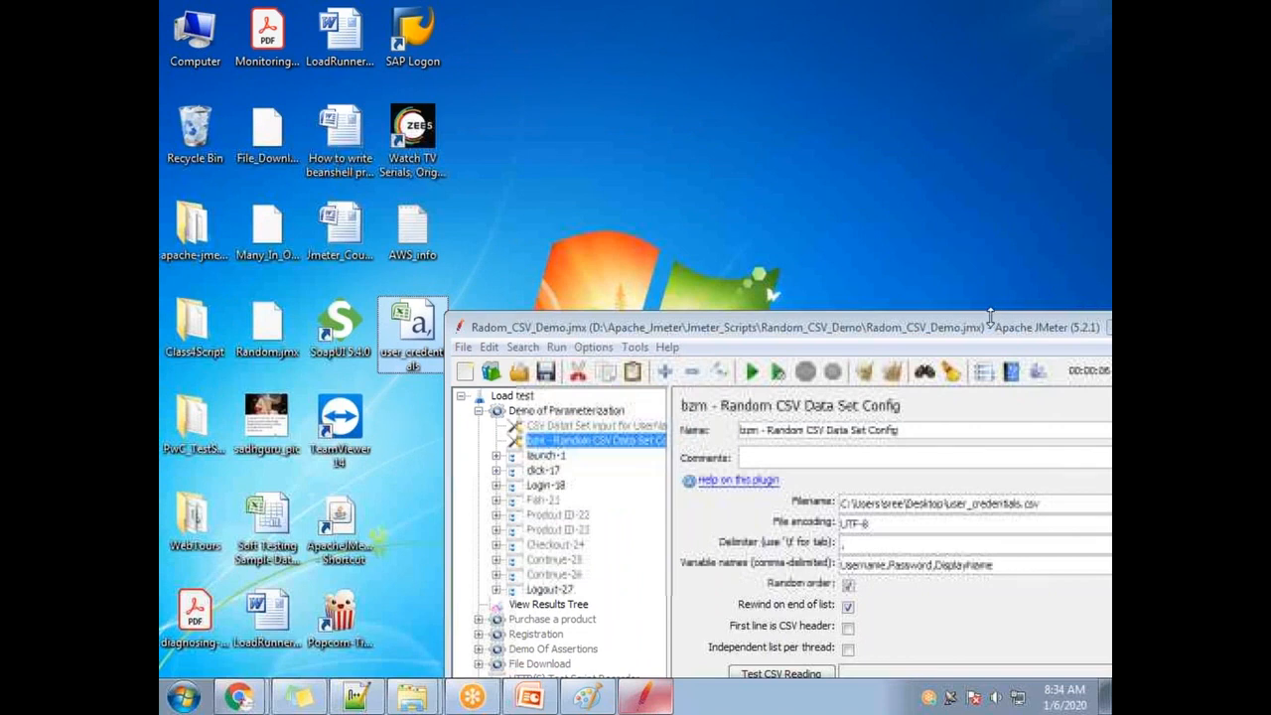
left_click_drag(988, 340, 867, 231)
left_click(1004, 236)
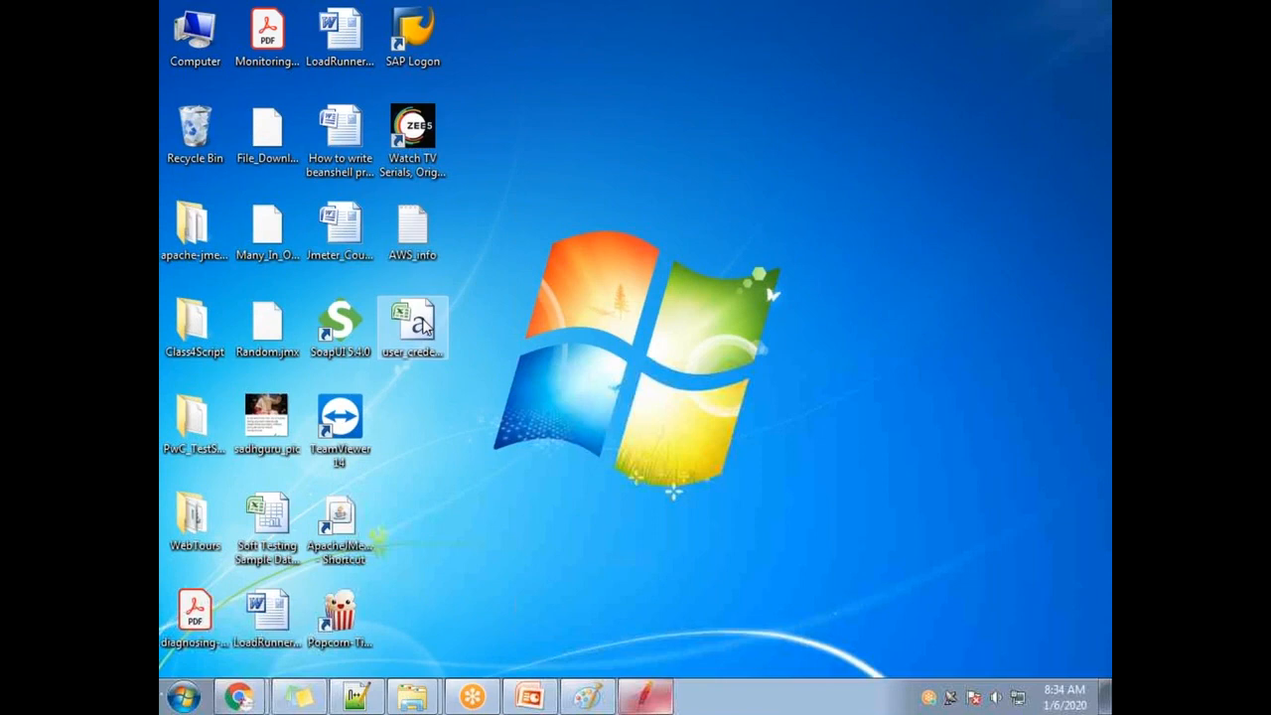
left_click(412, 325)
key("ctrl+x")
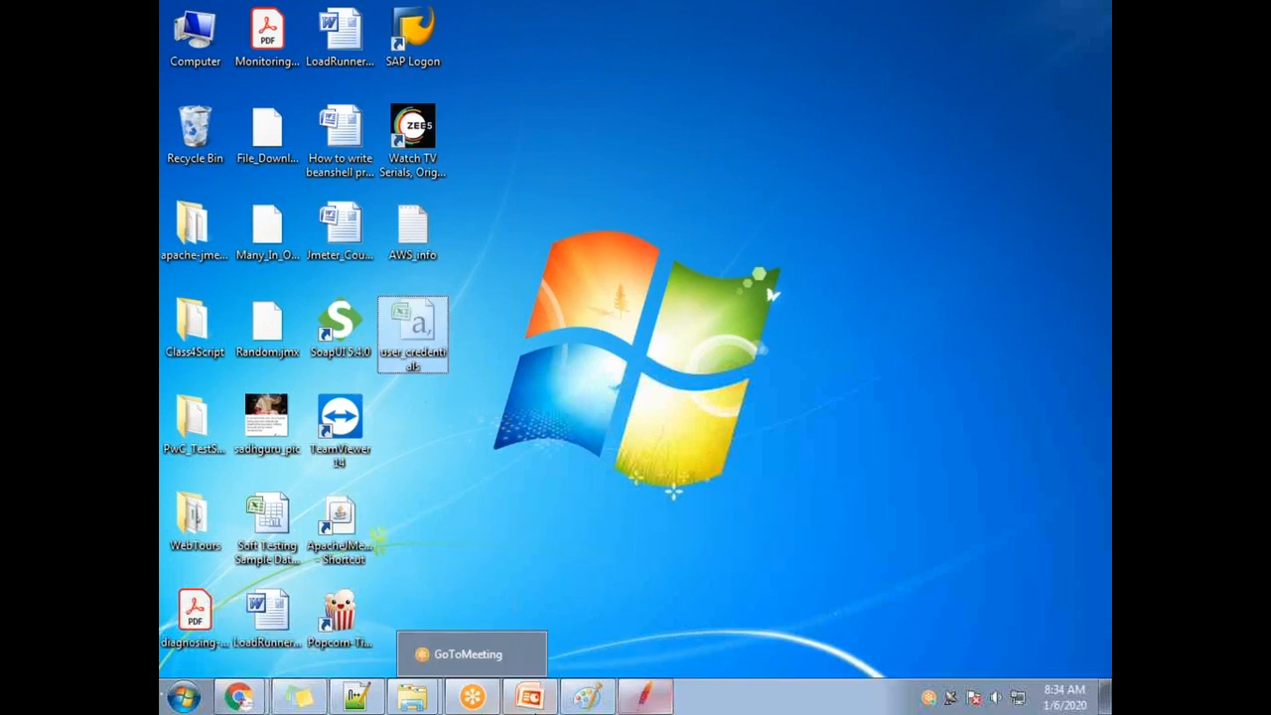
Paste user_credentials into the Random_CSV_Demo folder next to Radom_CSV_Demo.jmx.
left_click(412, 696)
left_click(405, 652)
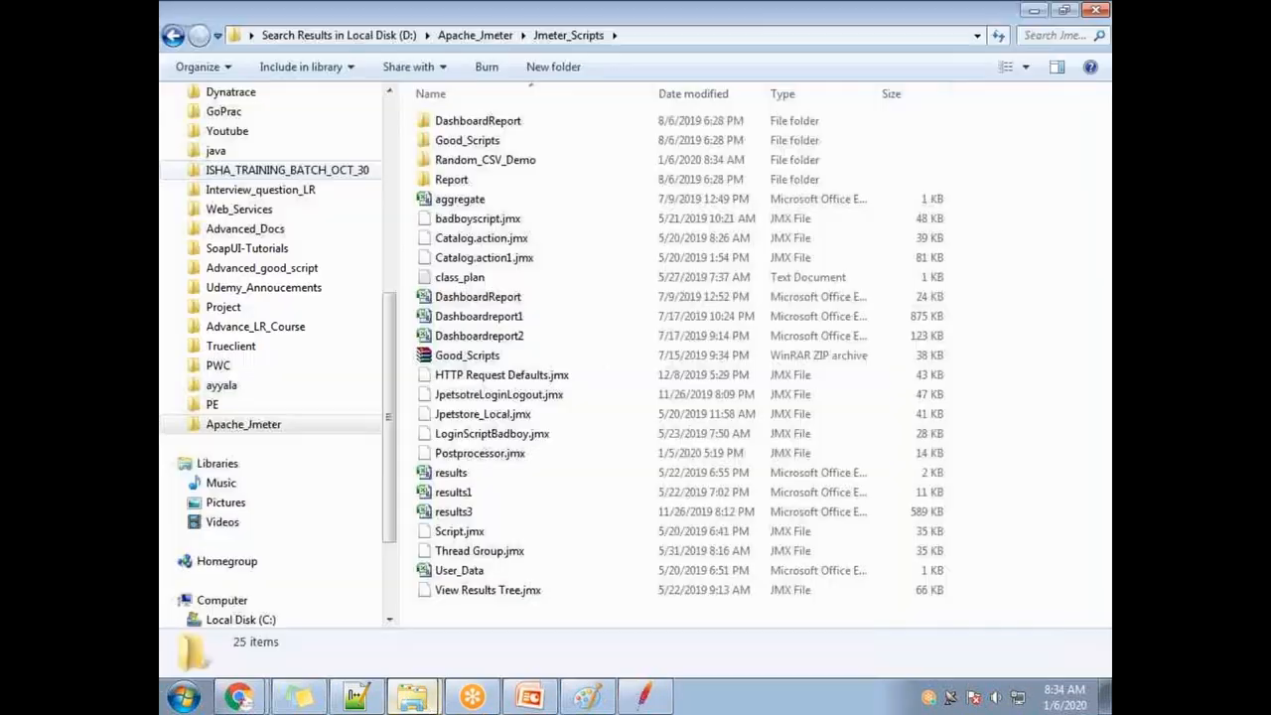
double_click(499, 163)
key("ctrl+v")
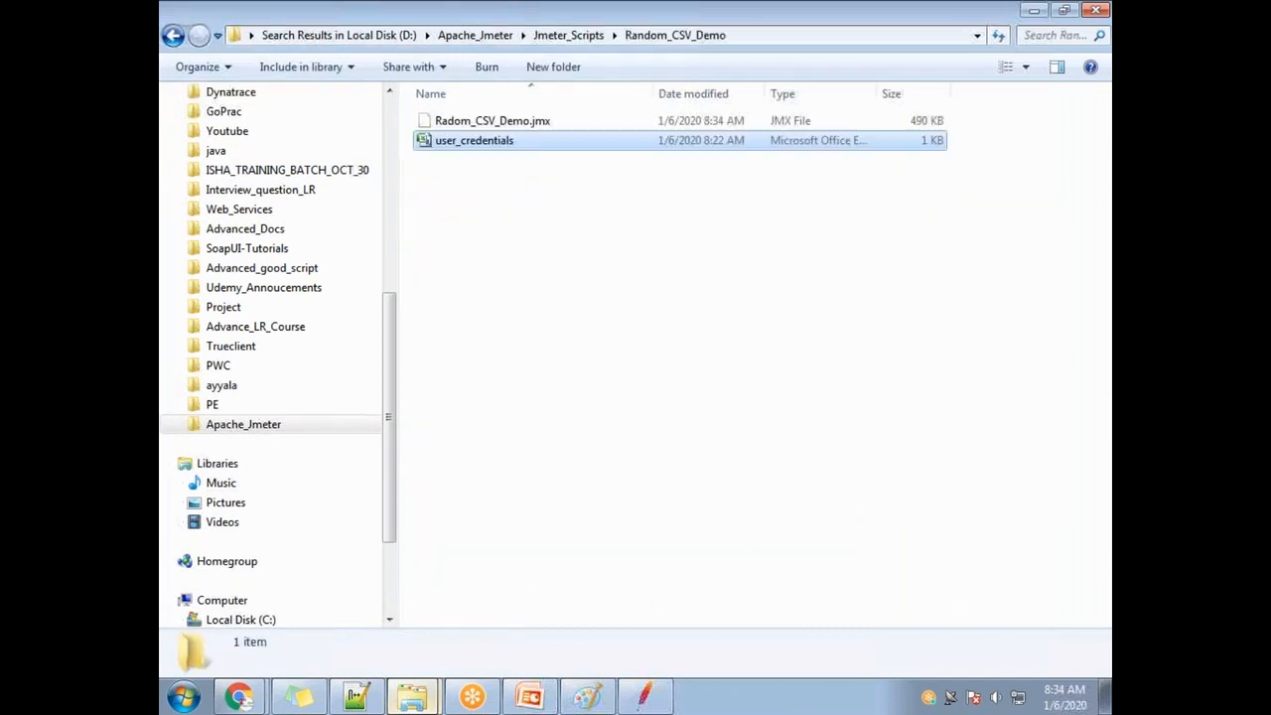
left_click(494, 124)
left_click(491, 142)
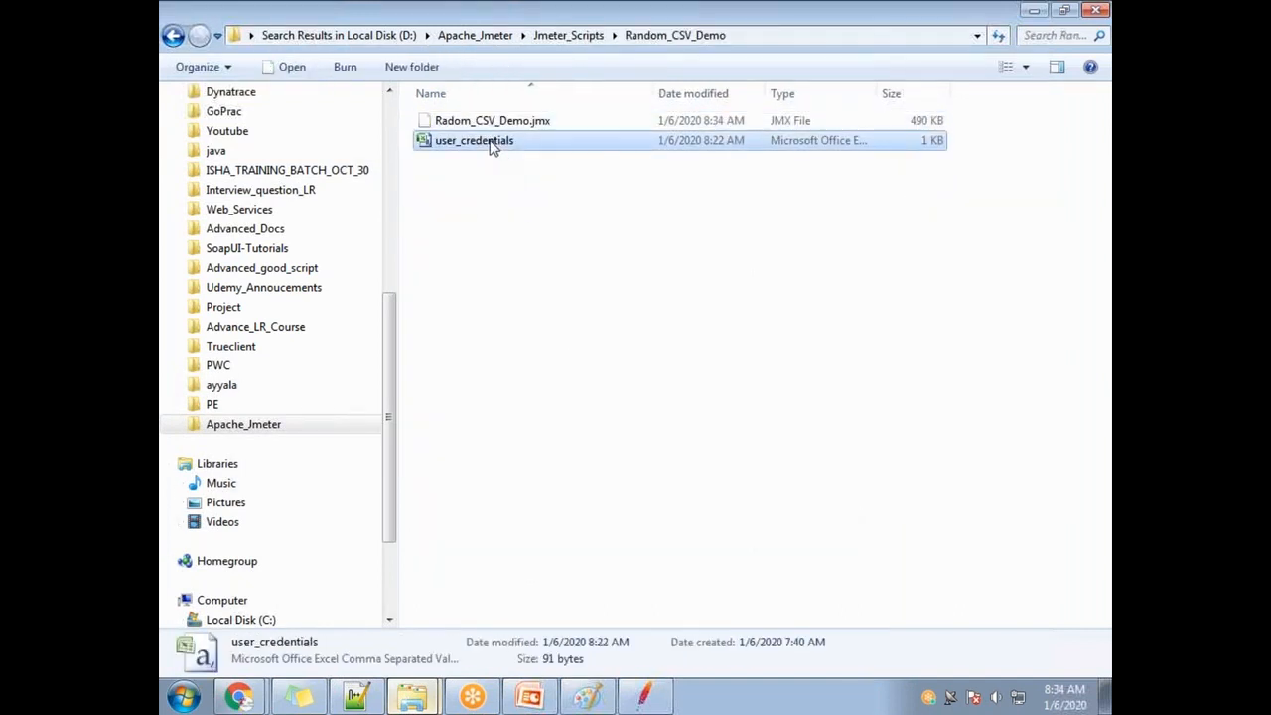
Run the JMeter test plan and open the errors and warnings log.
left_click(644, 696)
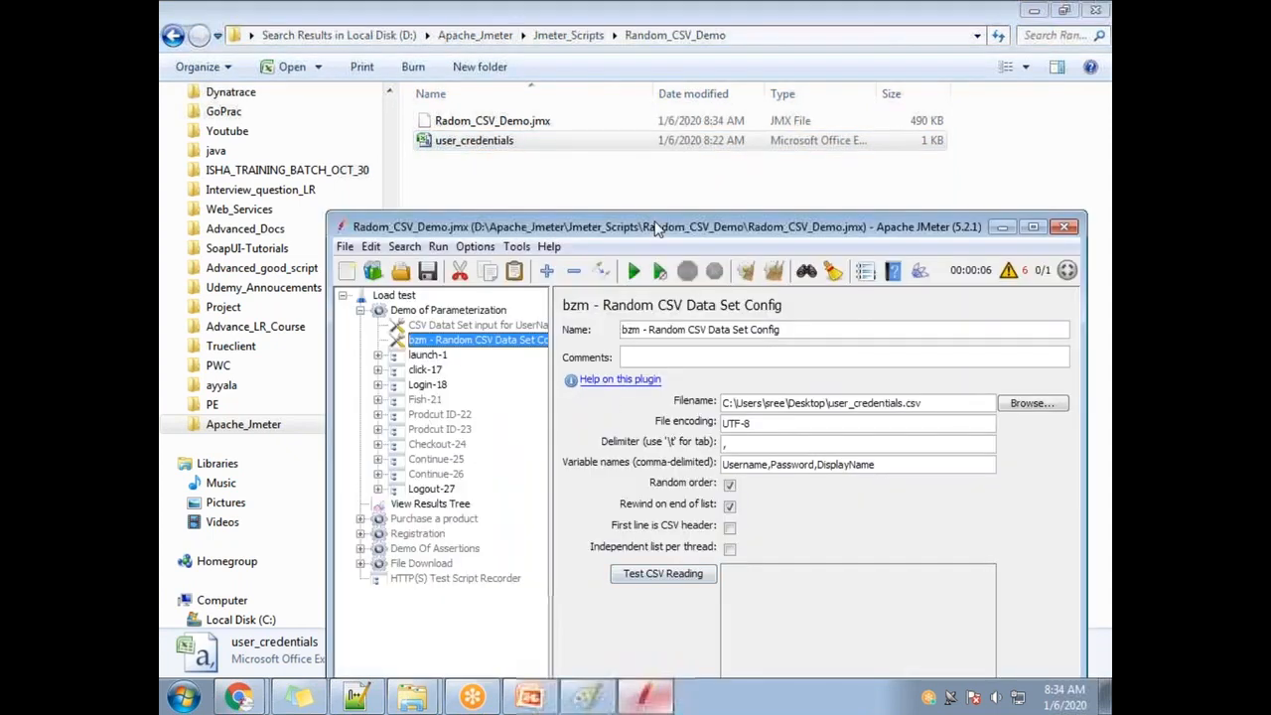
double_click(655, 228)
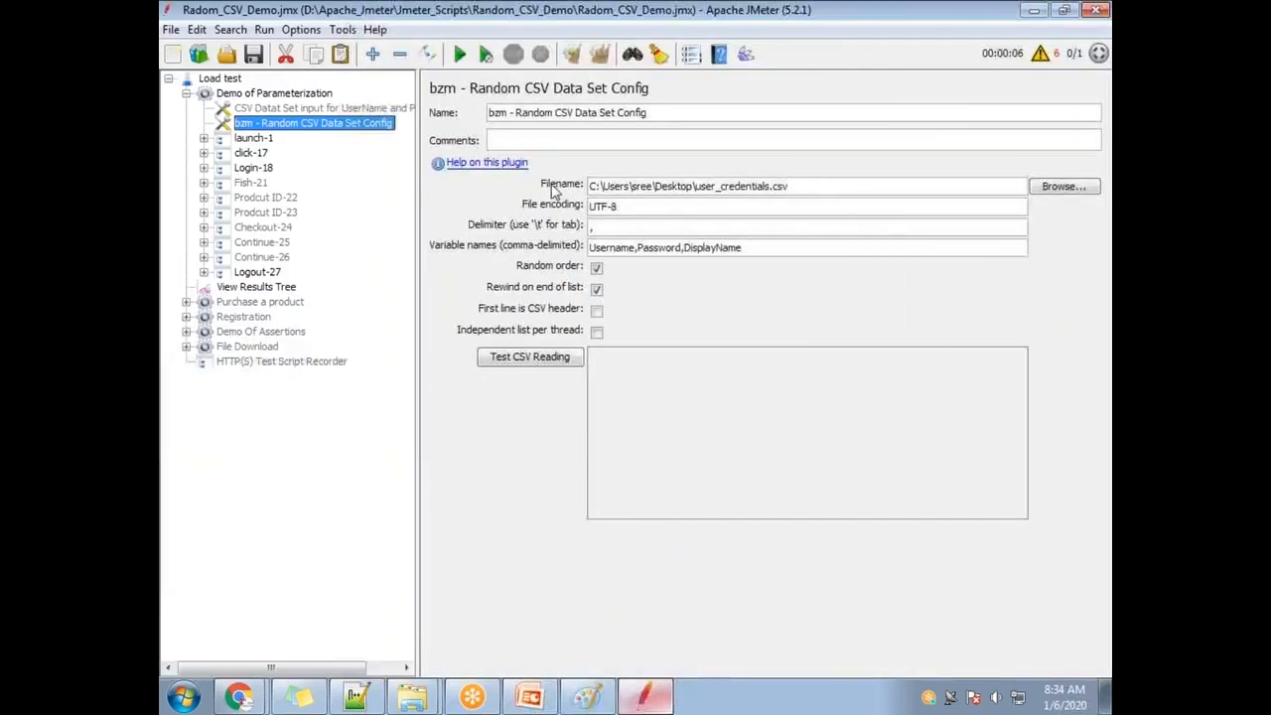
double_click(380, 8)
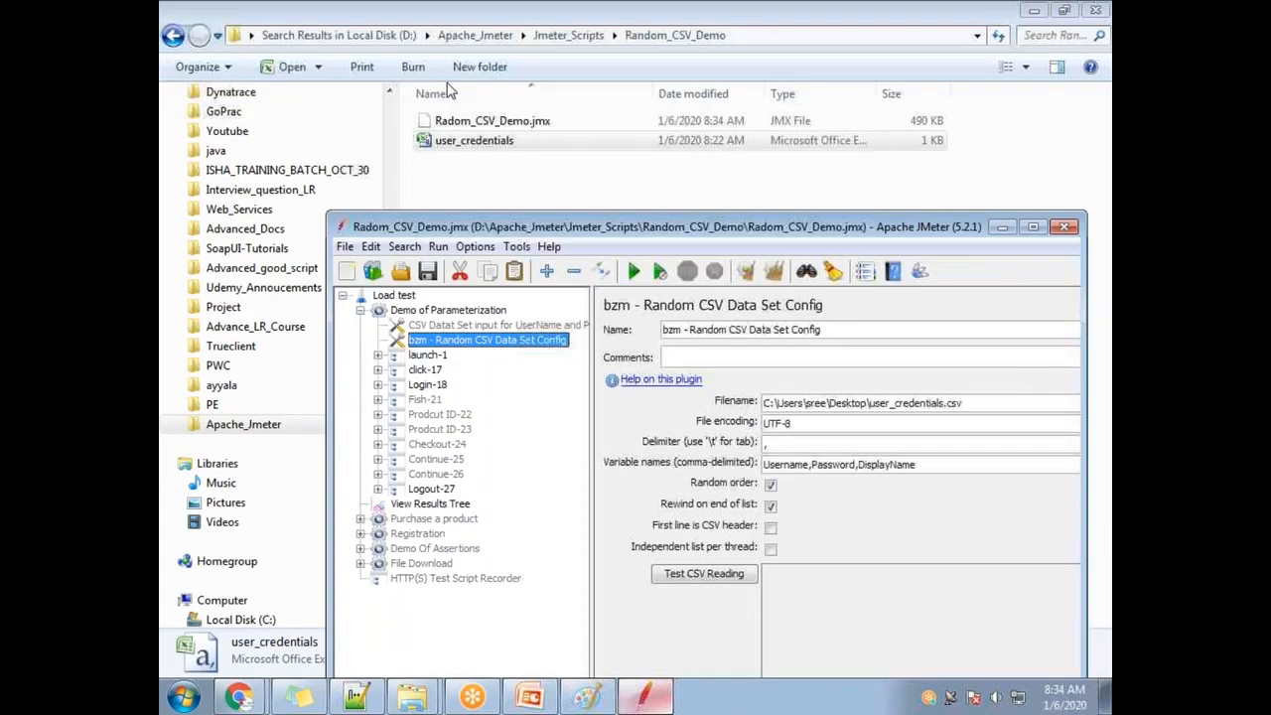
left_click(633, 272)
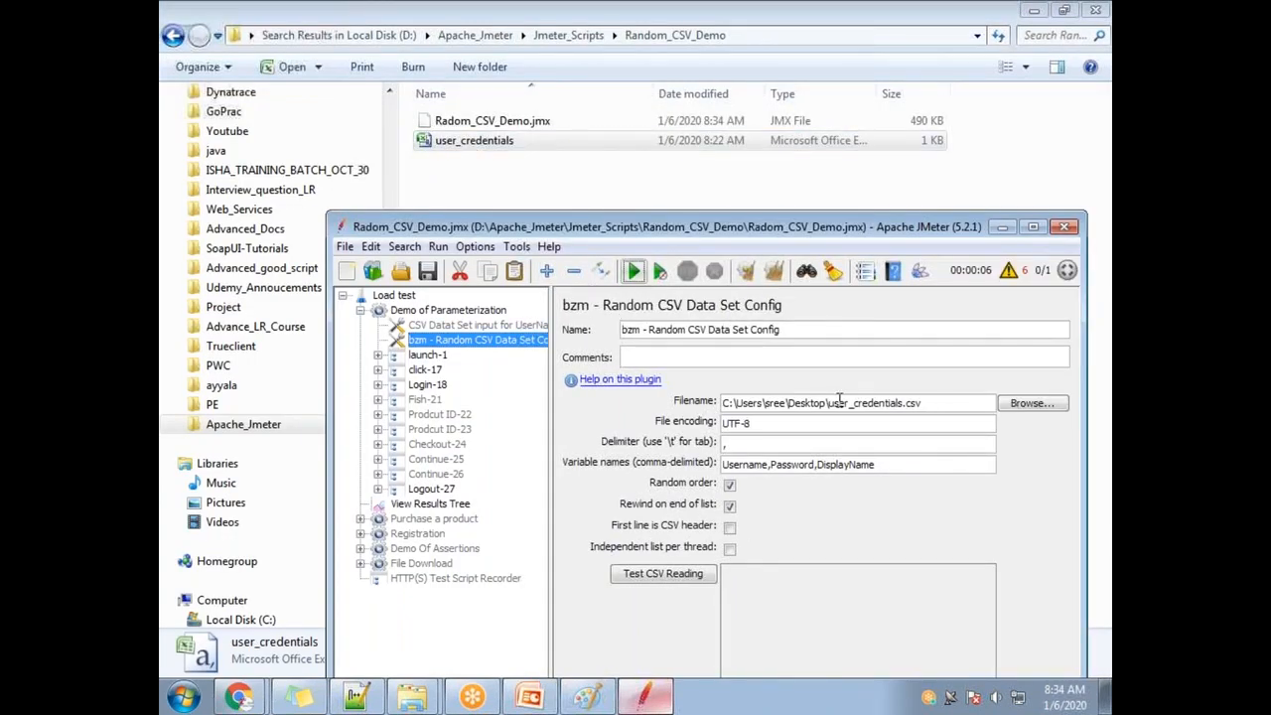
left_click(1009, 270)
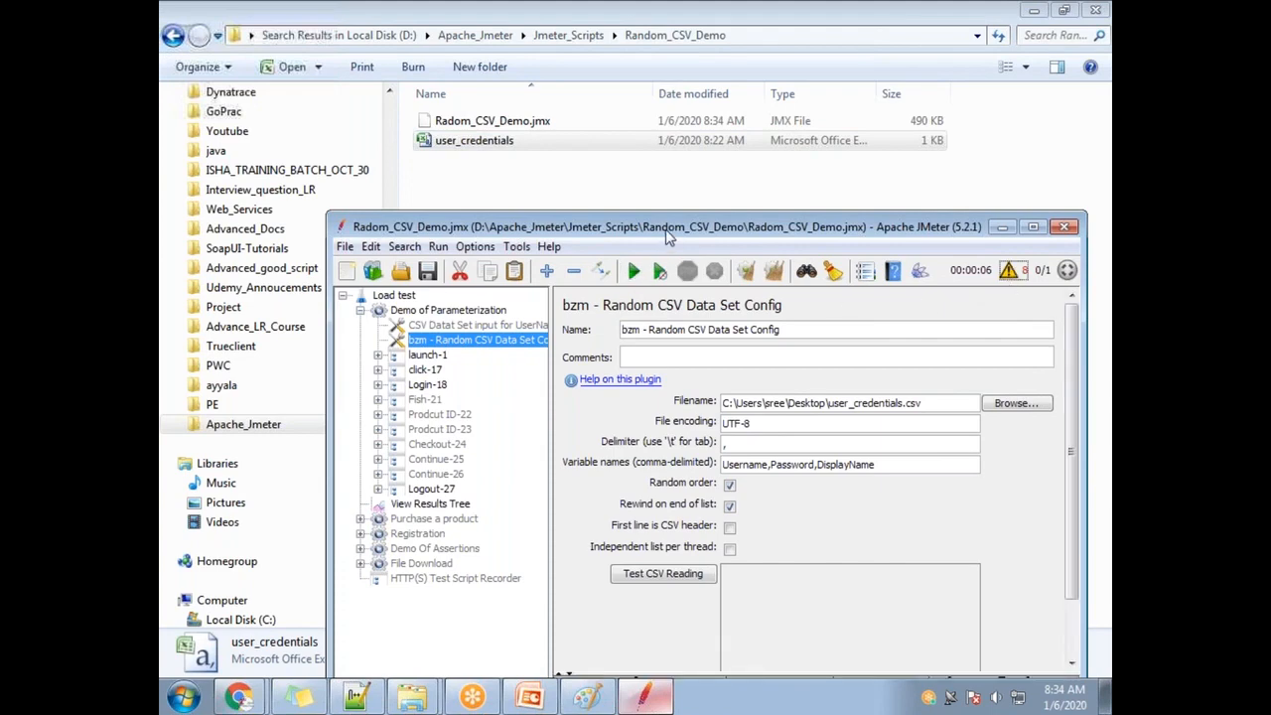
double_click(667, 236)
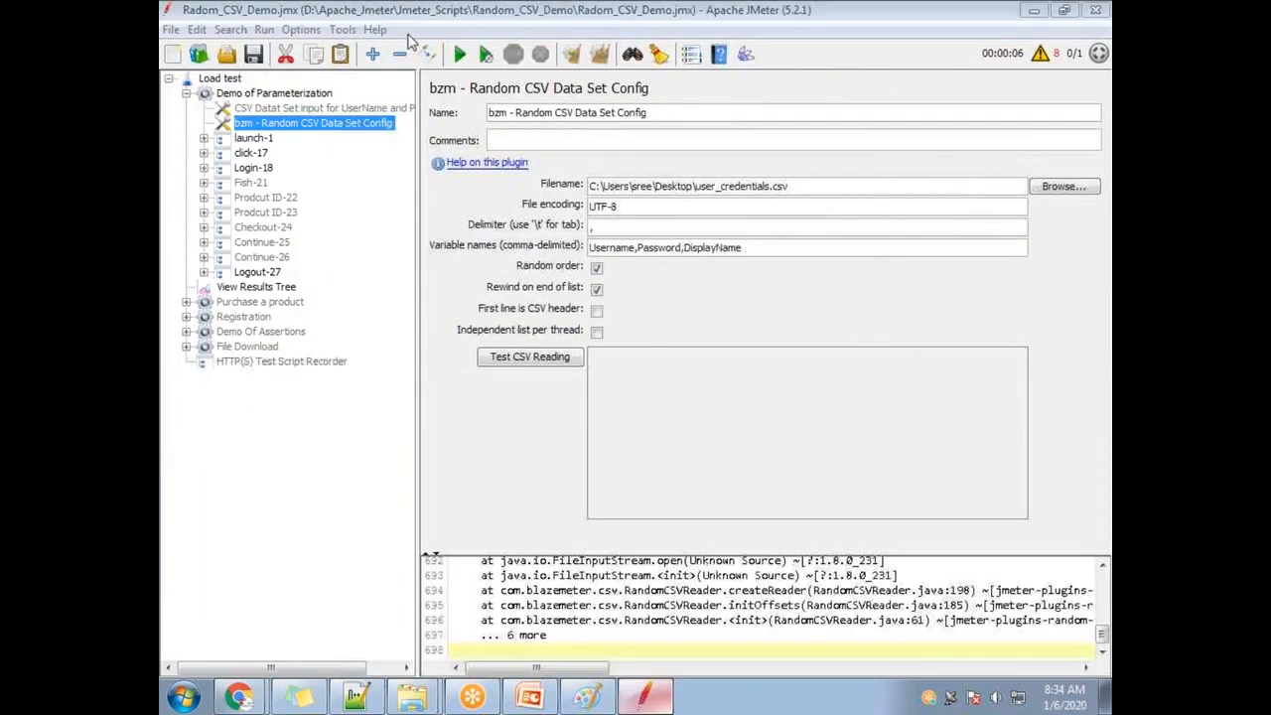
double_click(376, 9)
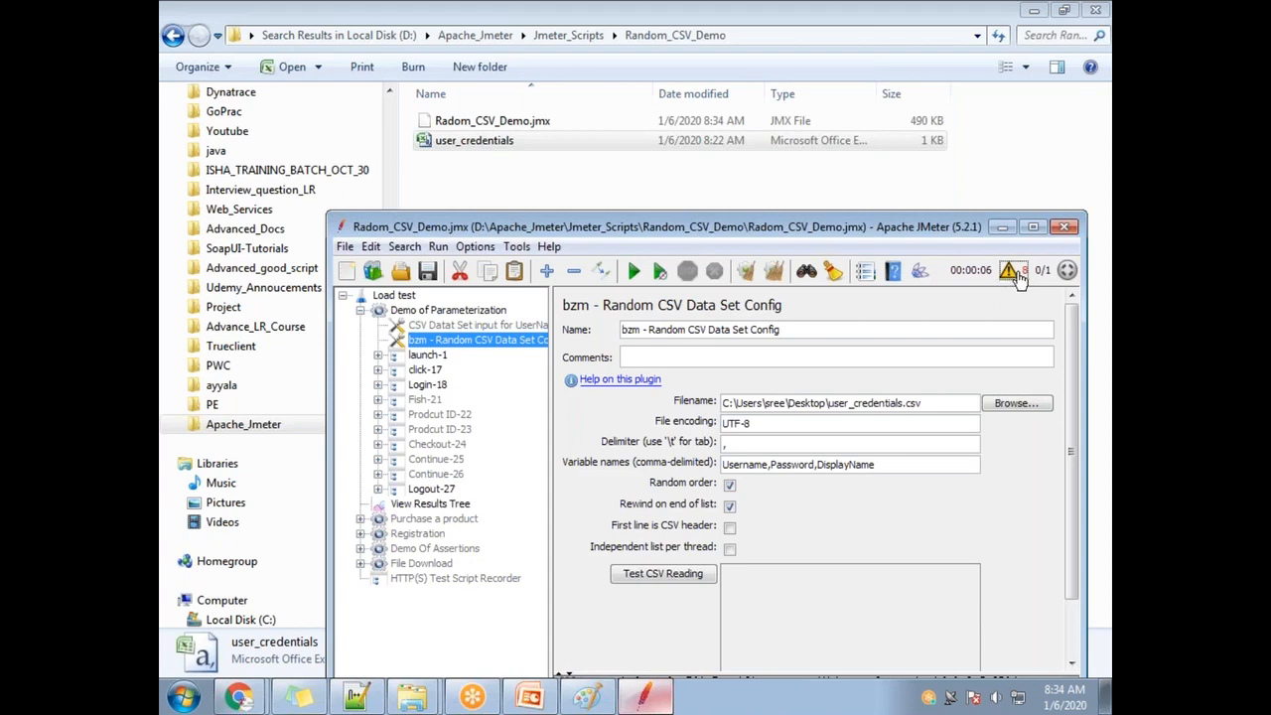
Reopen and enlarge JMeter's log panel to inspect the stack trace.
scroll(1032, 358, "down", 2)
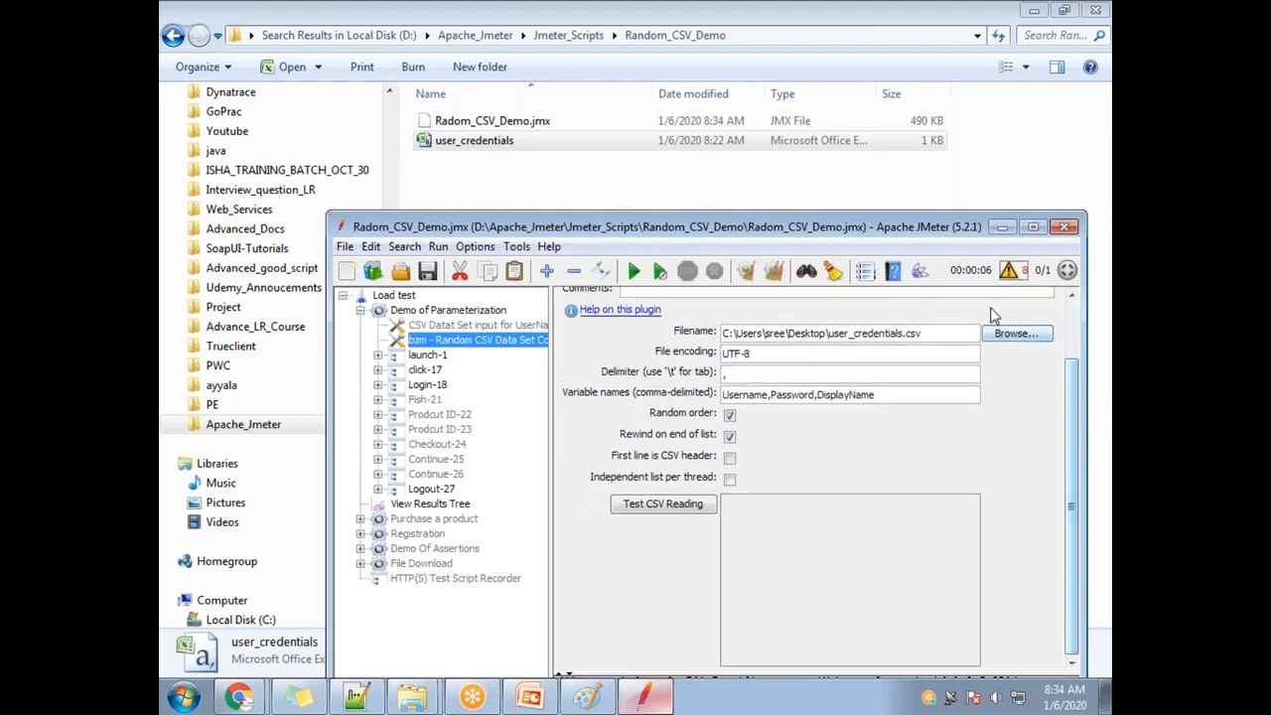
left_click(1014, 276)
left_click_drag(671, 233, 548, 65)
left_click(884, 103)
left_click_drag(702, 503, 702, 254)
left_click_drag(596, 490, 796, 491)
scroll(711, 489, "up", 15)
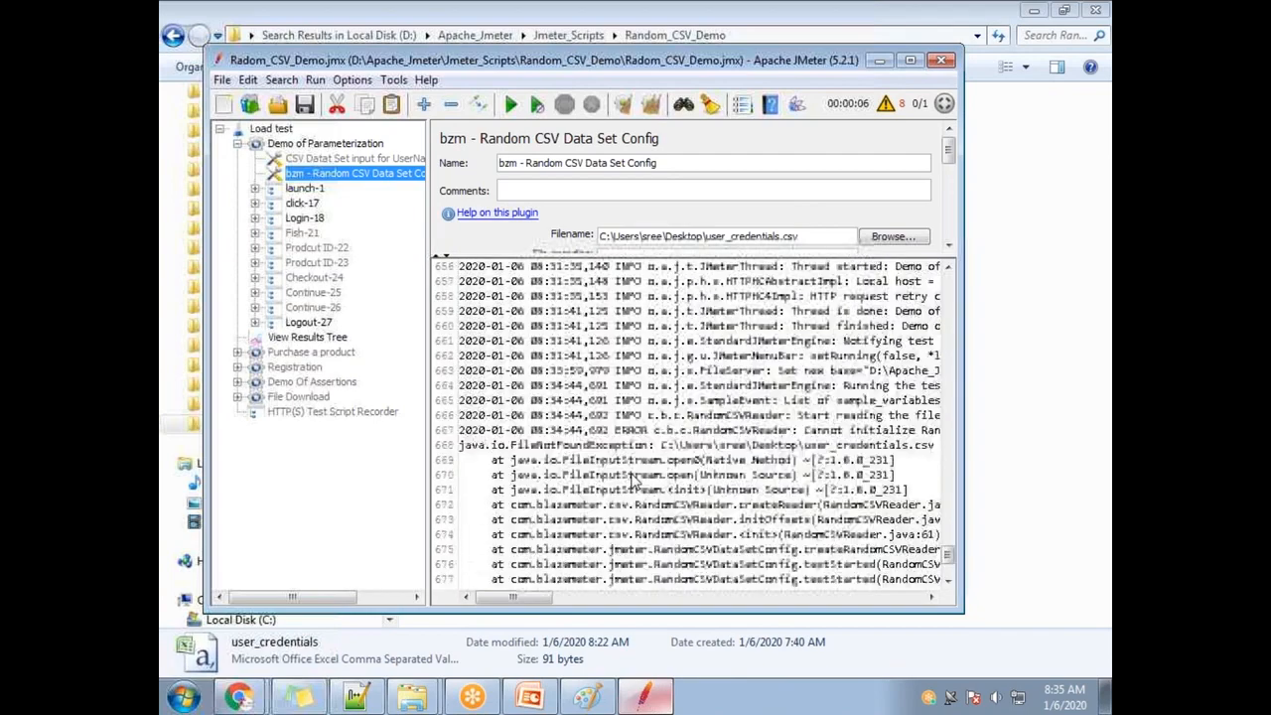
scroll(643, 429, "up", 20)
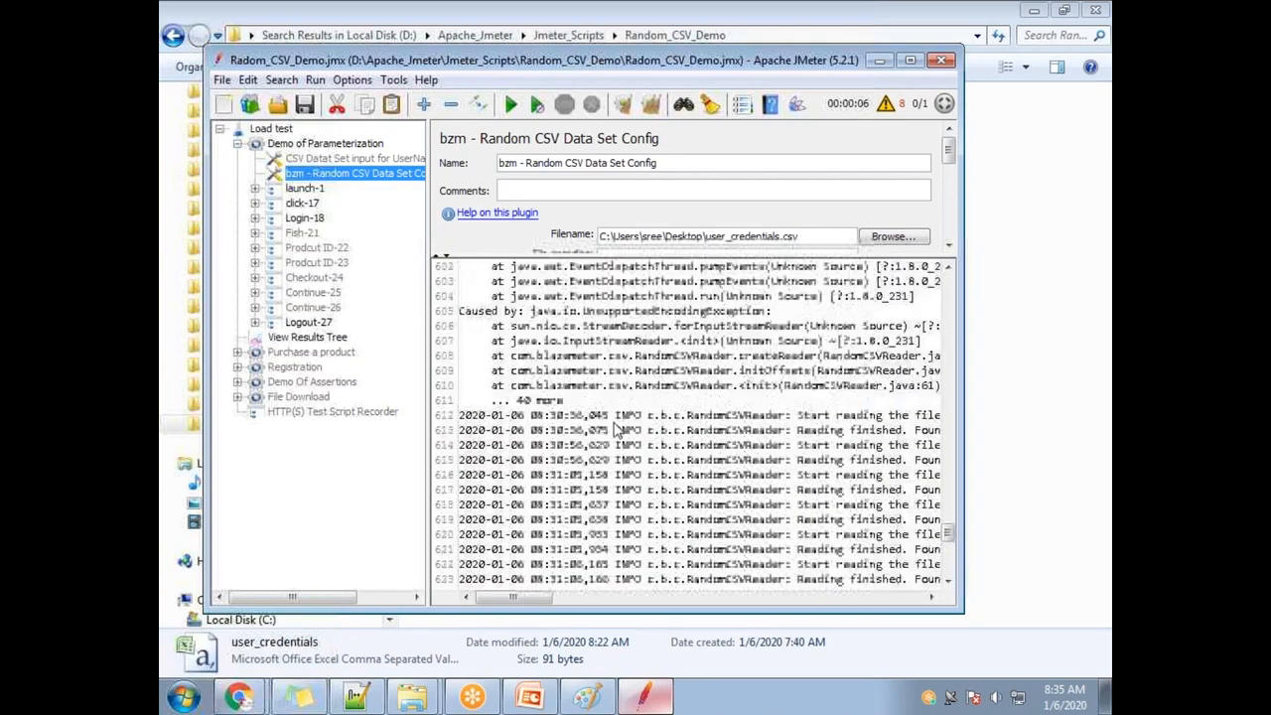
left_click_drag(948, 503, 948, 268)
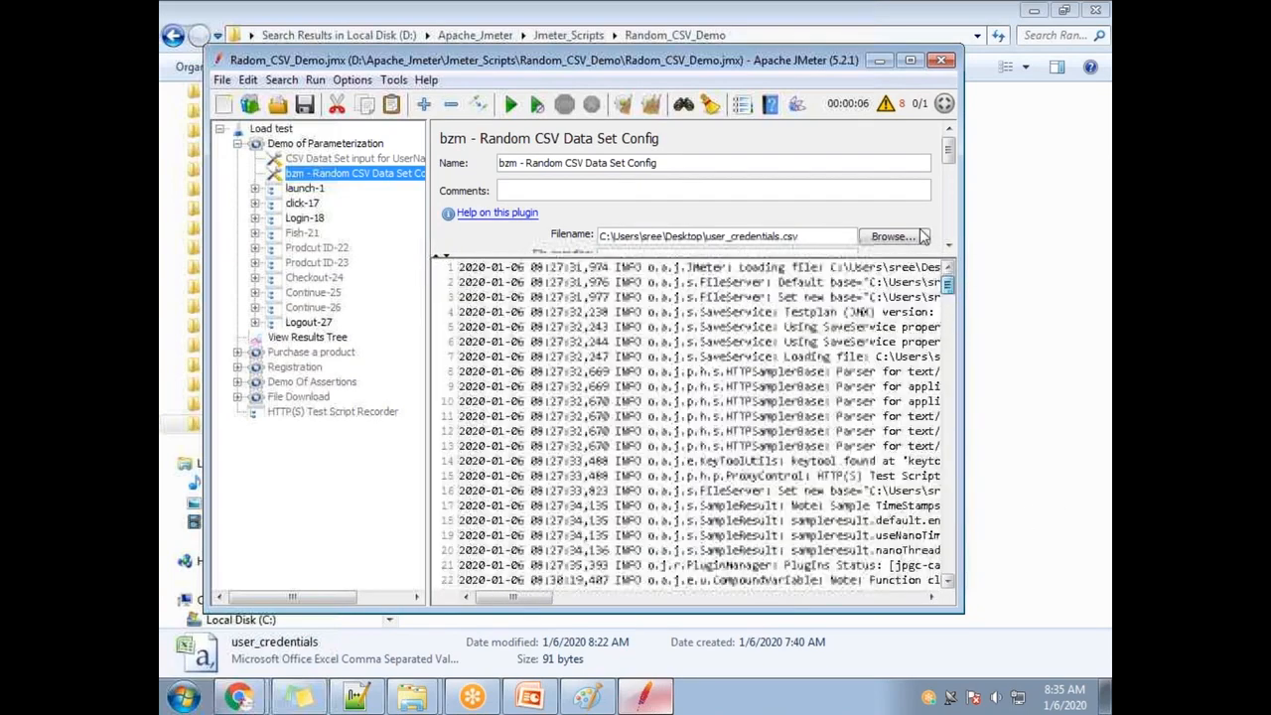
Show the Demo of Parameterization thread group's Thread Properties, including loop count 1.
left_click(298, 144)
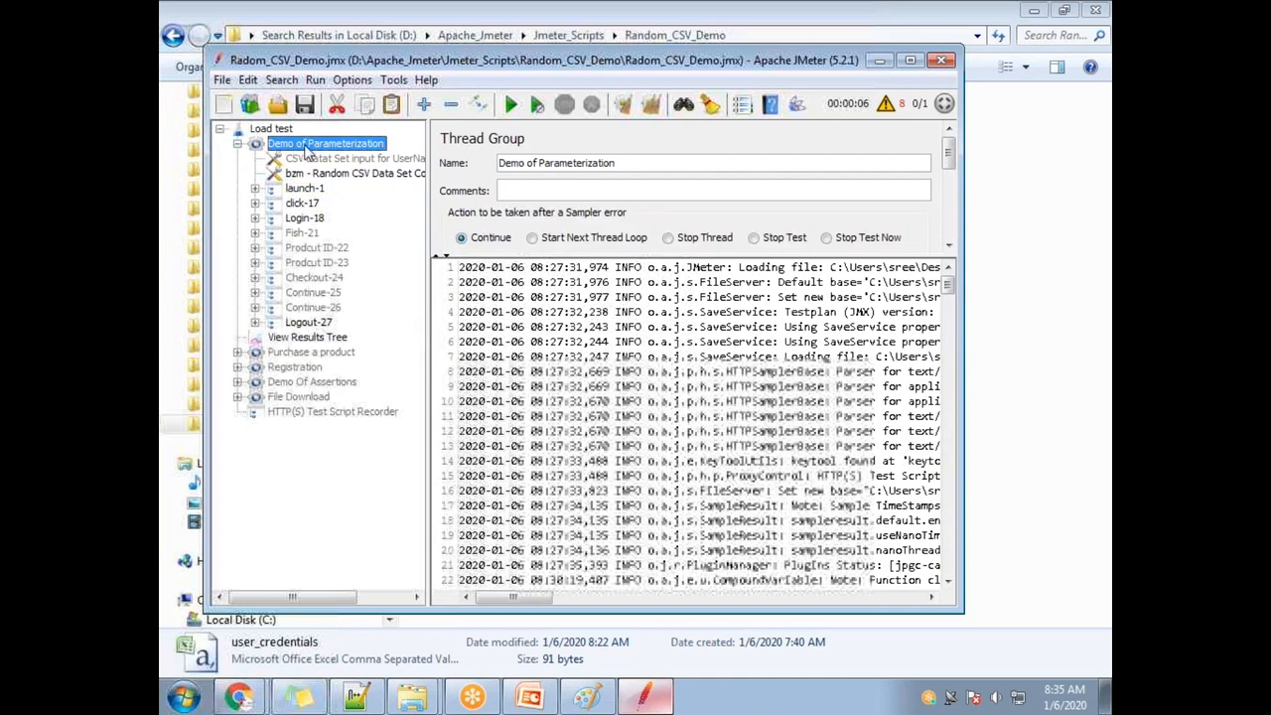
left_click(271, 130)
left_click(277, 144)
scroll(941, 214, "down", 3)
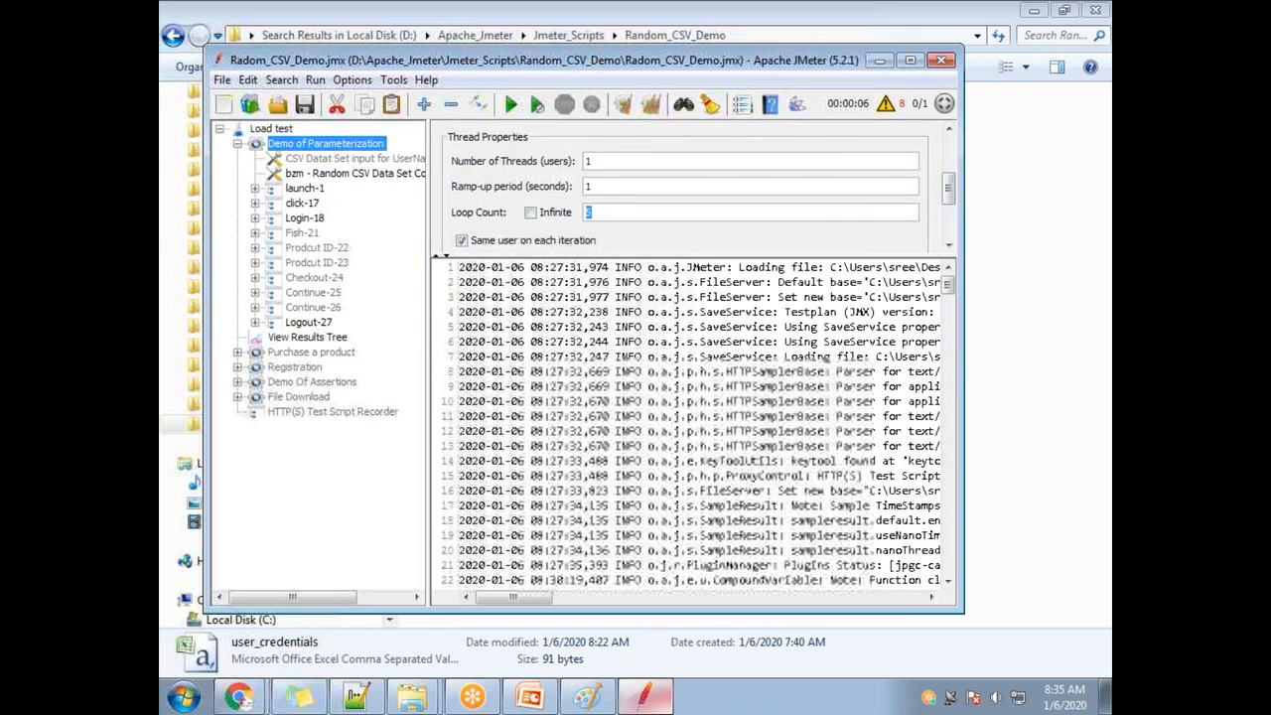
Clear all old results and log output, rerun the test, and maximize JMeter.
left_click(651, 104)
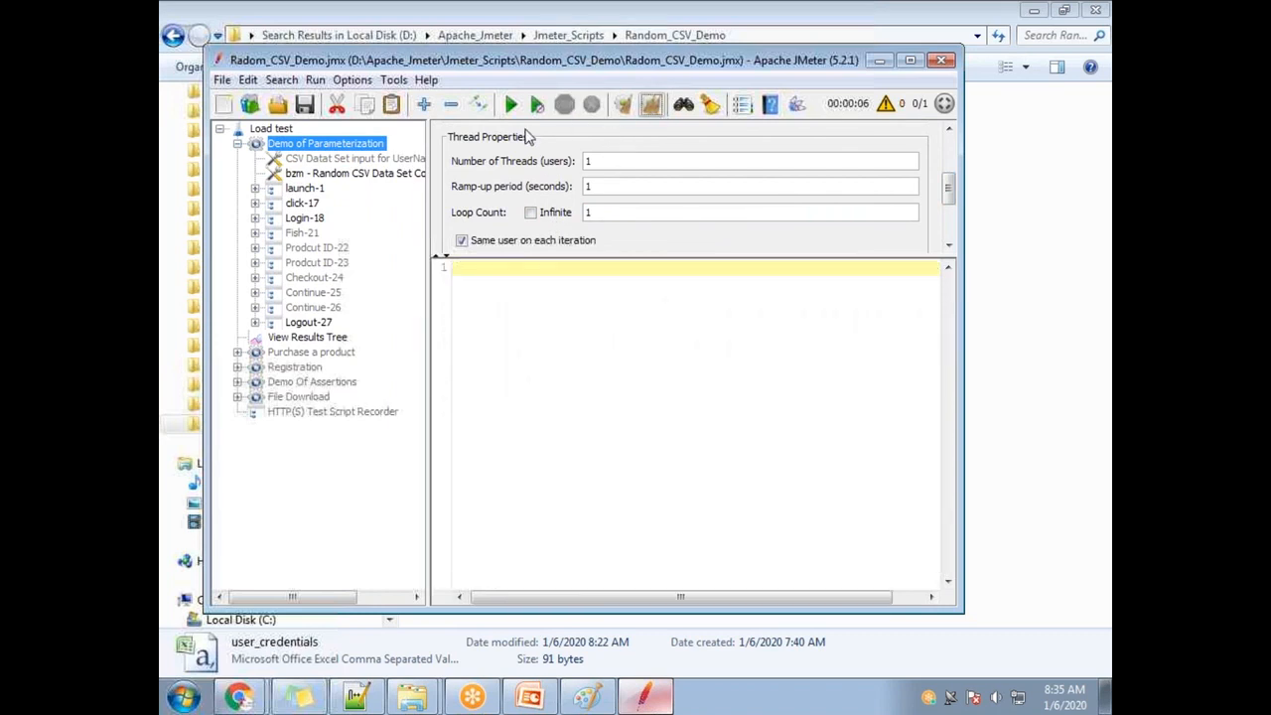
left_click(516, 109)
scroll(764, 364, "up", 5)
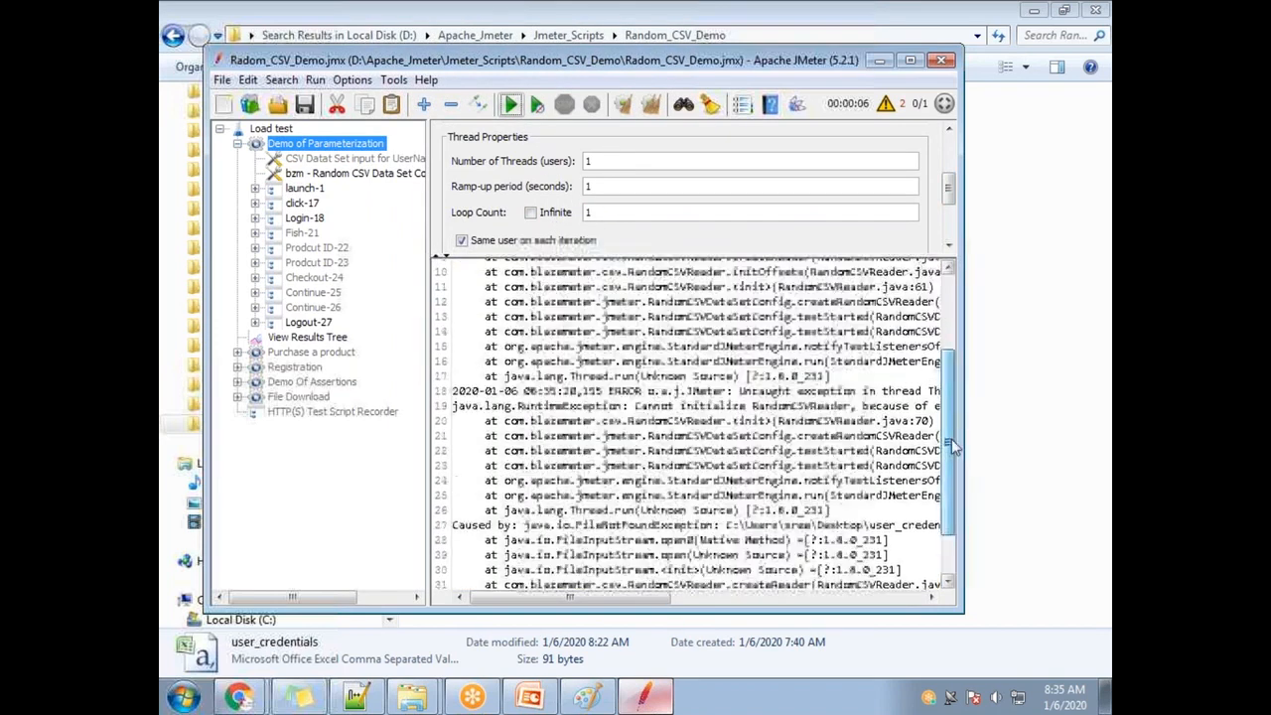
double_click(440, 61)
Highlight the log's Desktop user_credentials.csv path and 'Cannot initialize RandomCSVReader' file-not-found errors.
left_click_drag(782, 345, 935, 353)
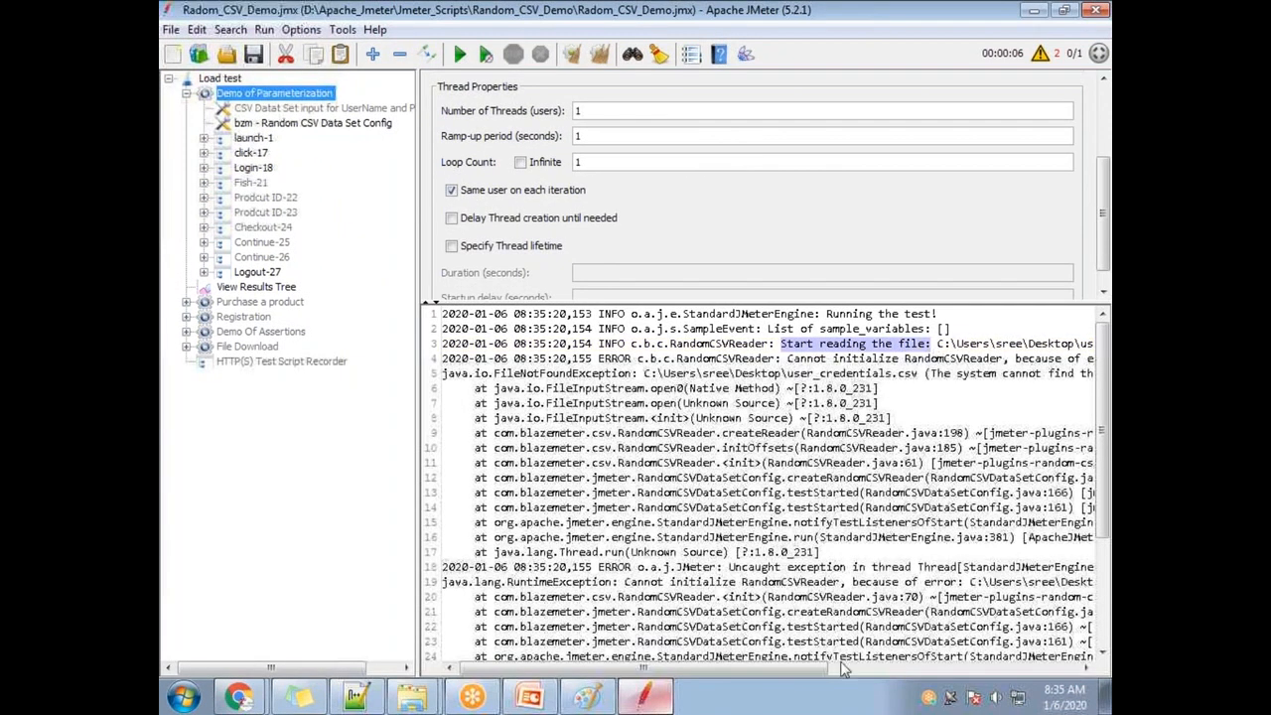
left_click_drag(816, 668, 919, 671)
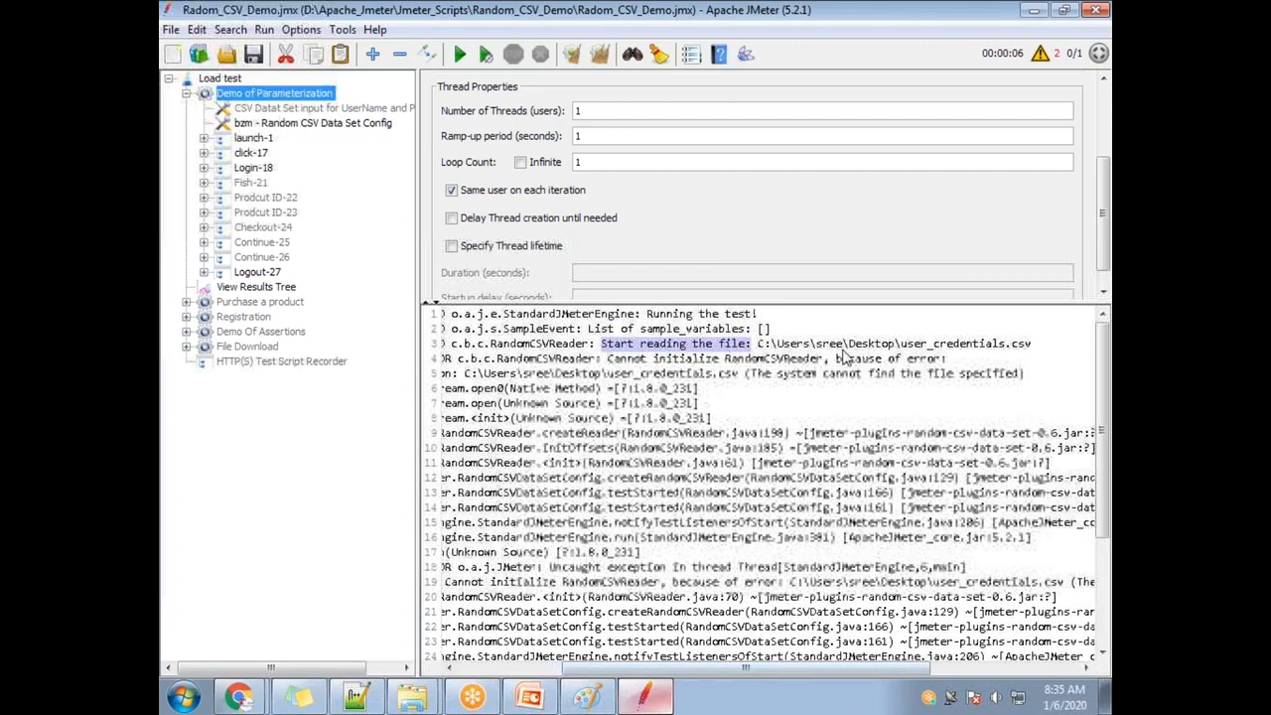
left_click_drag(902, 349, 1047, 349)
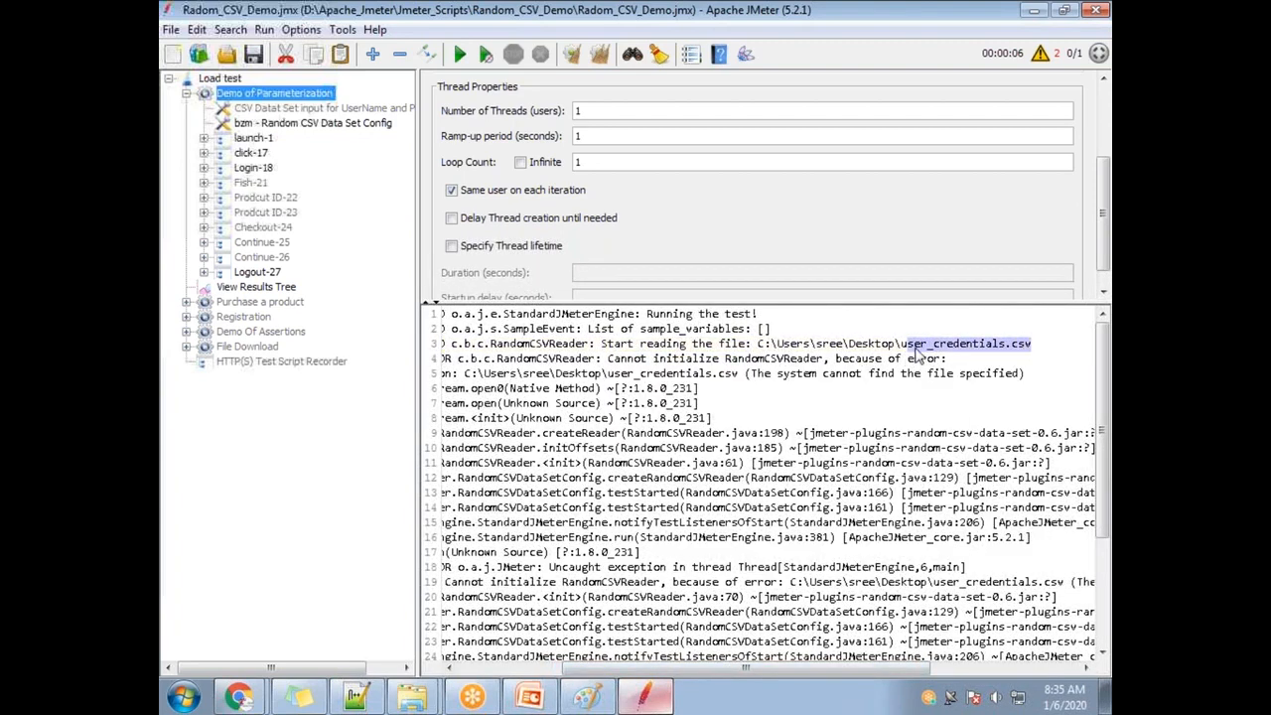
left_click_drag(849, 350, 1035, 350)
left_click_drag(607, 361, 916, 363)
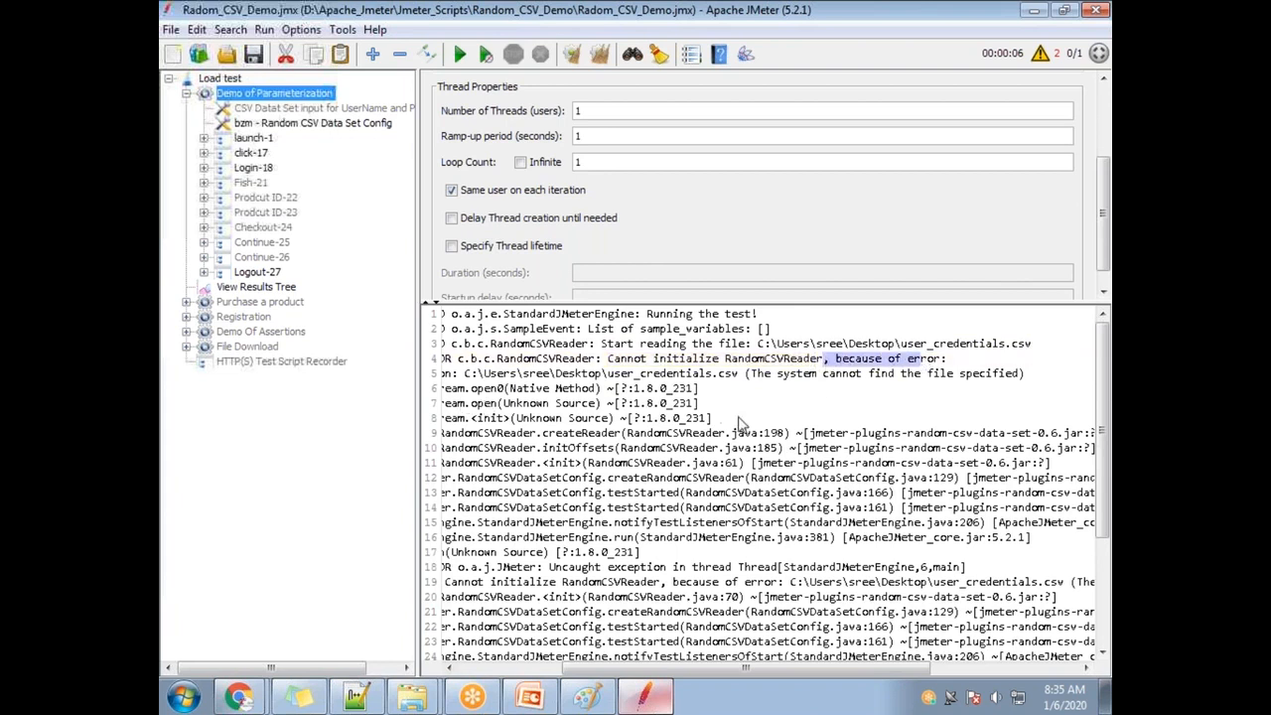
left_click_drag(901, 374, 1030, 378)
left_click_drag(548, 389, 775, 643)
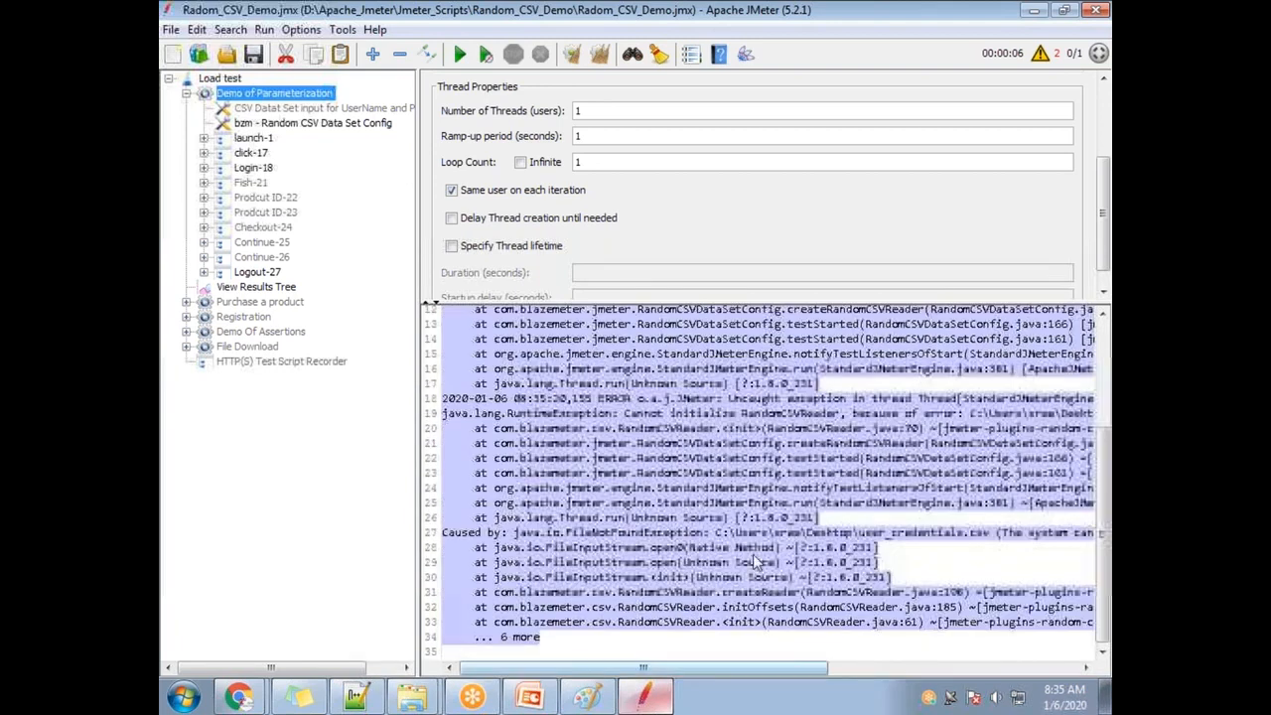
left_click(755, 563)
scroll(802, 496, "up", 4)
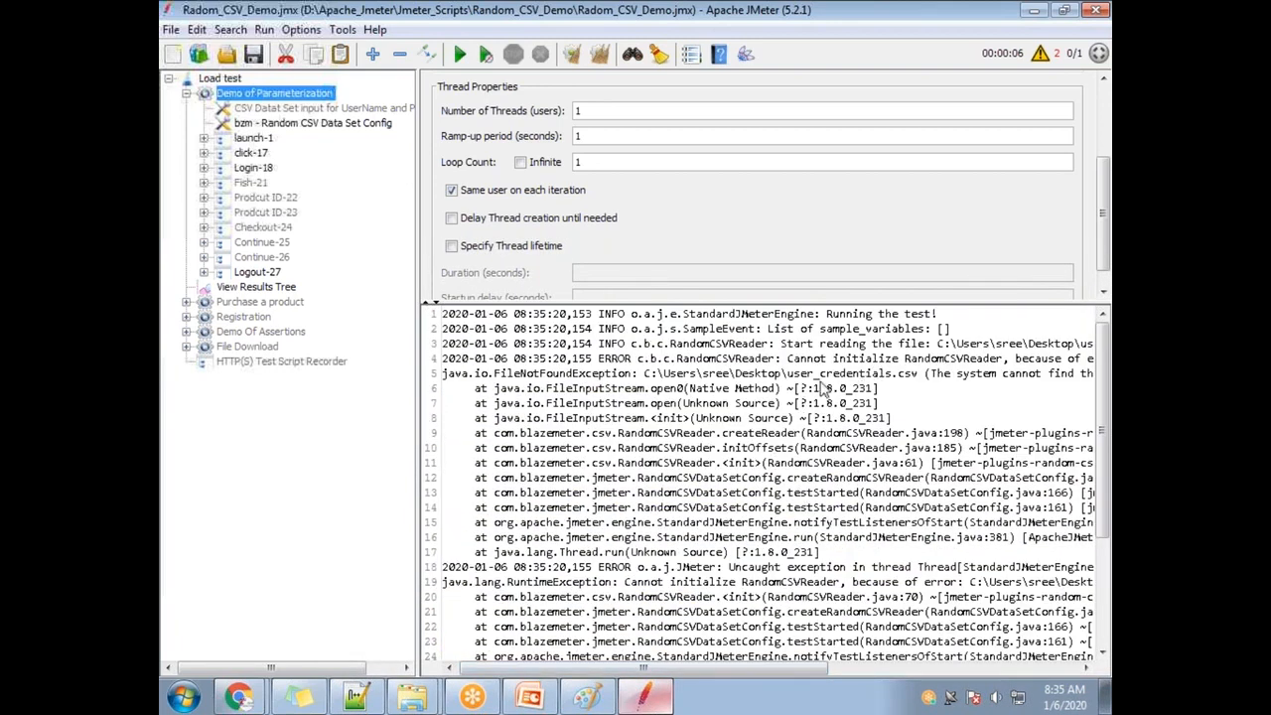
Point the Random CSV Data Set Config to user_credentials in the Random_CSV_Demo folder.
left_click(1106, 695)
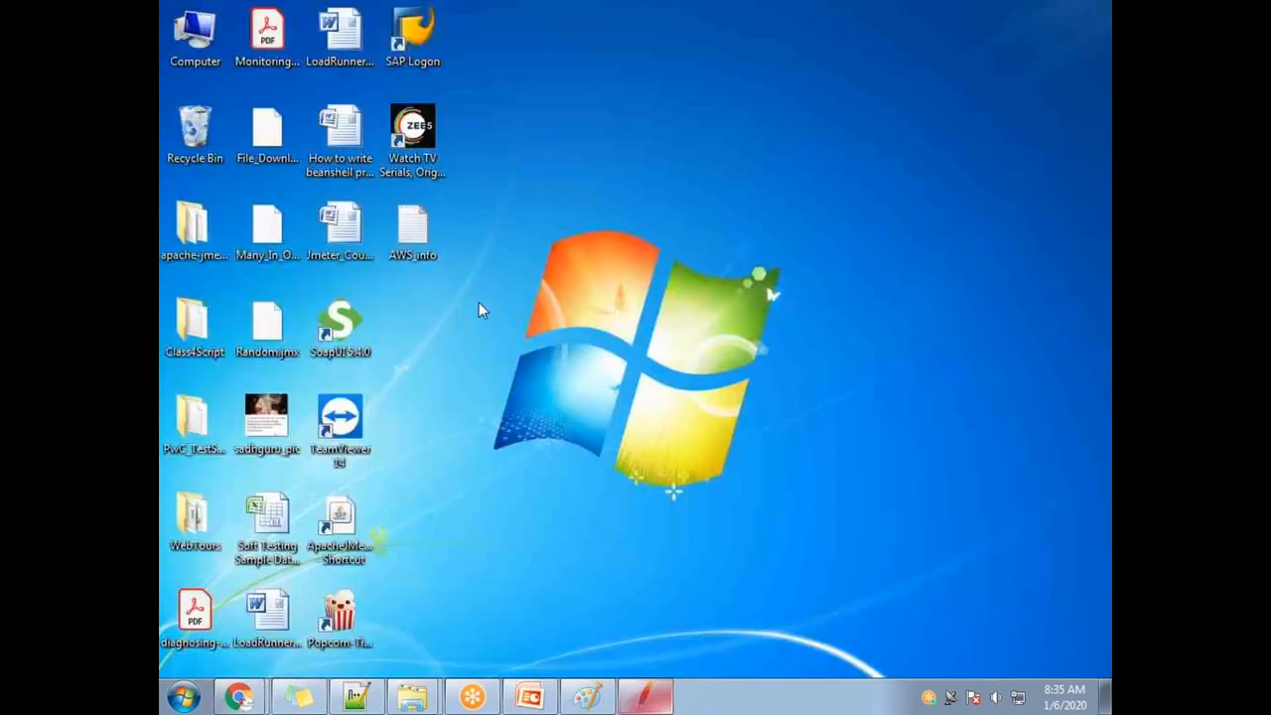
left_click(646, 695)
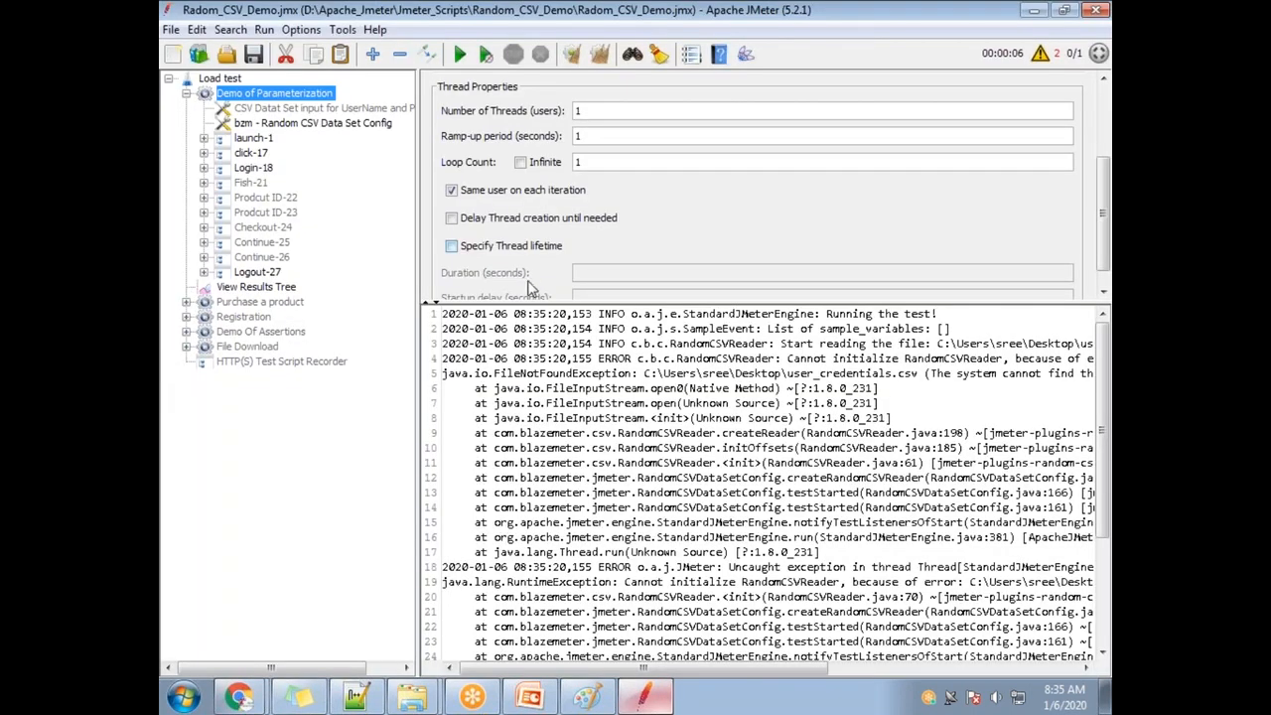
left_click(281, 125)
left_click(1045, 187)
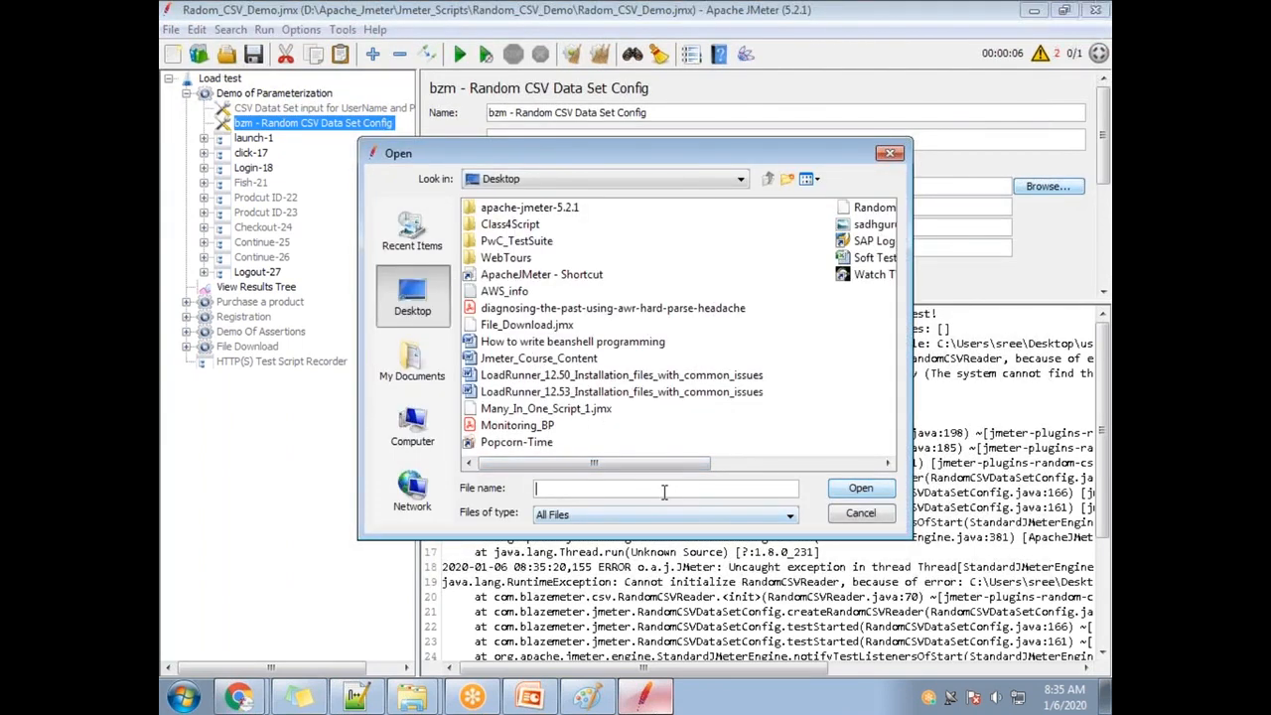
left_click(412, 698)
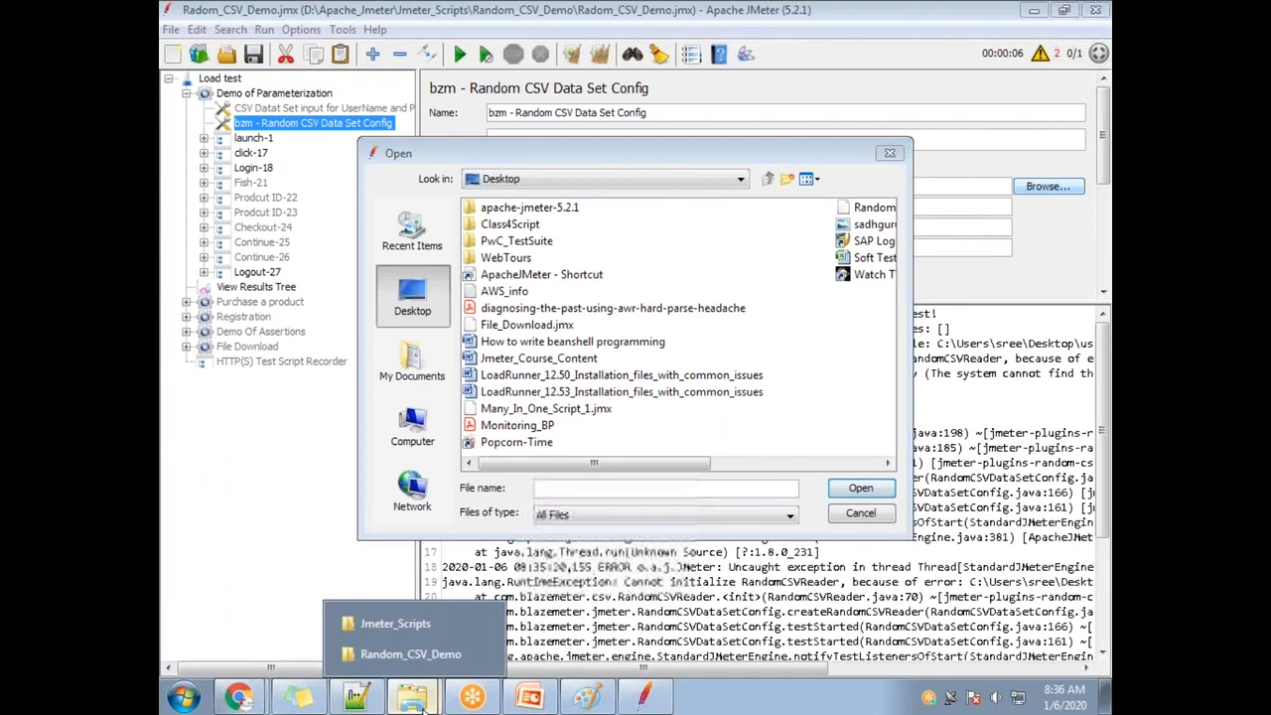
left_click(410, 654)
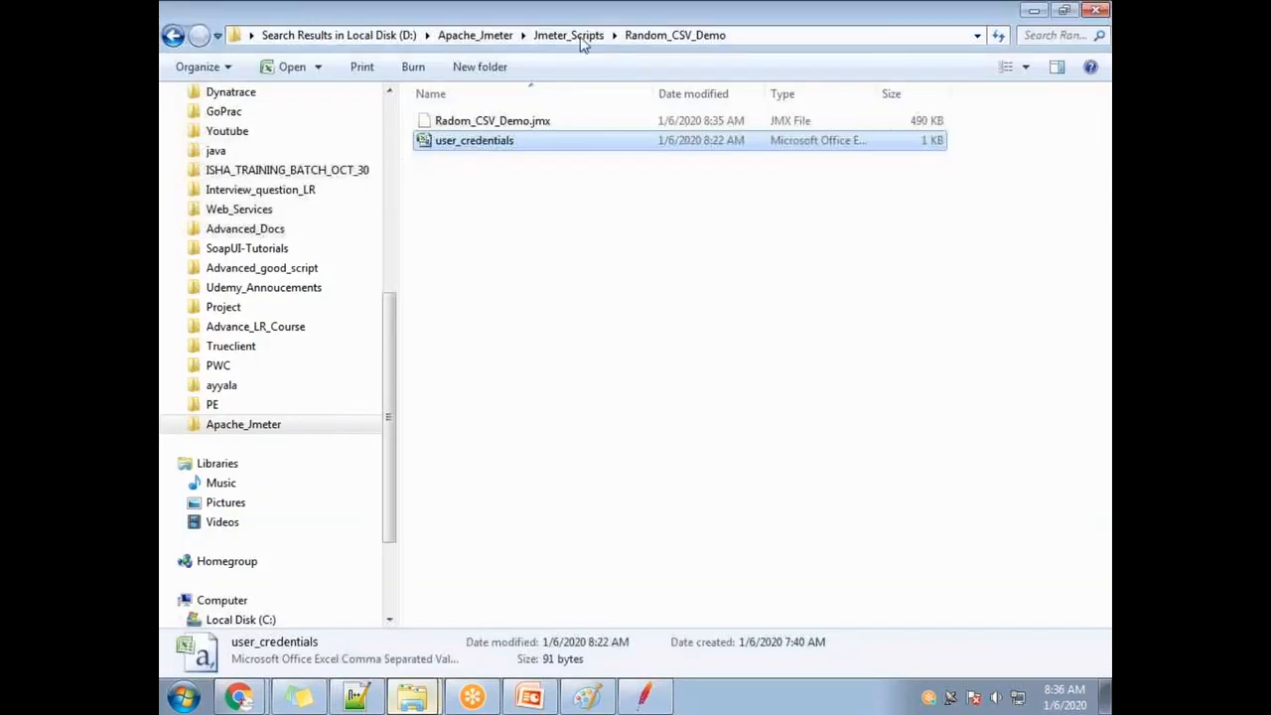
left_click(739, 35)
key("ctrl+c")
key("alt+Tab")
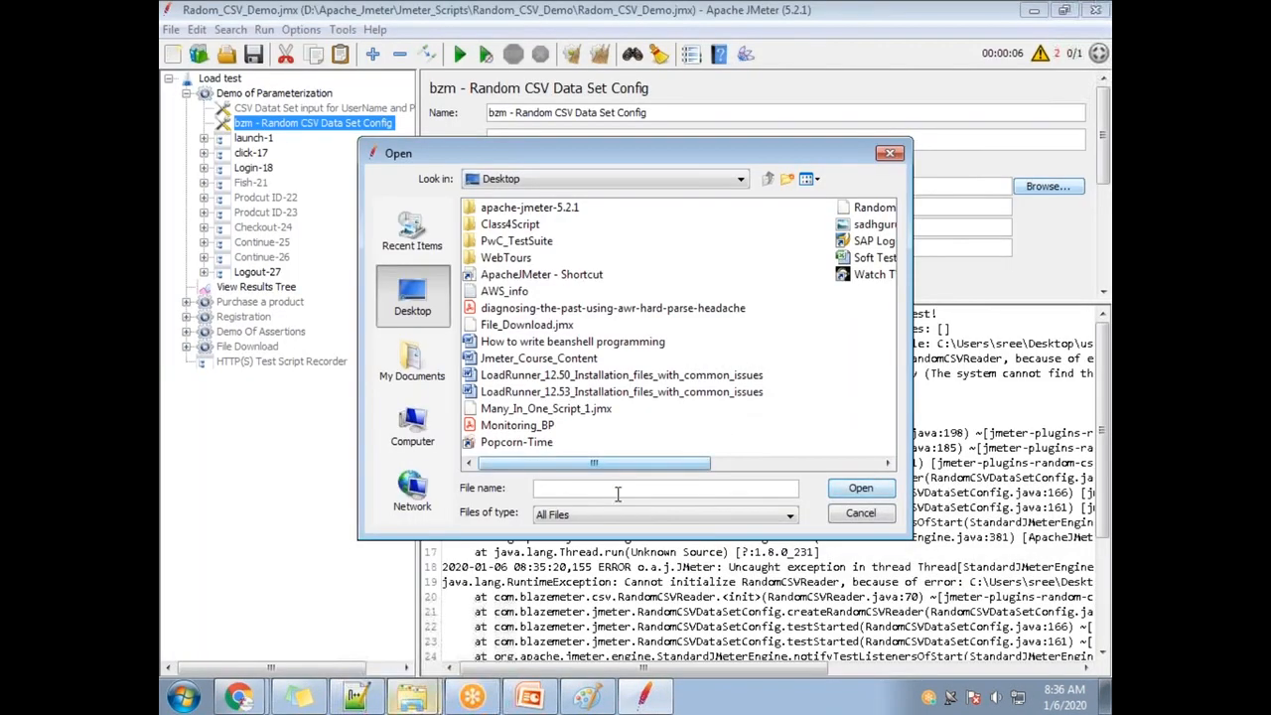
key("ctrl+v")
left_click(860, 488)
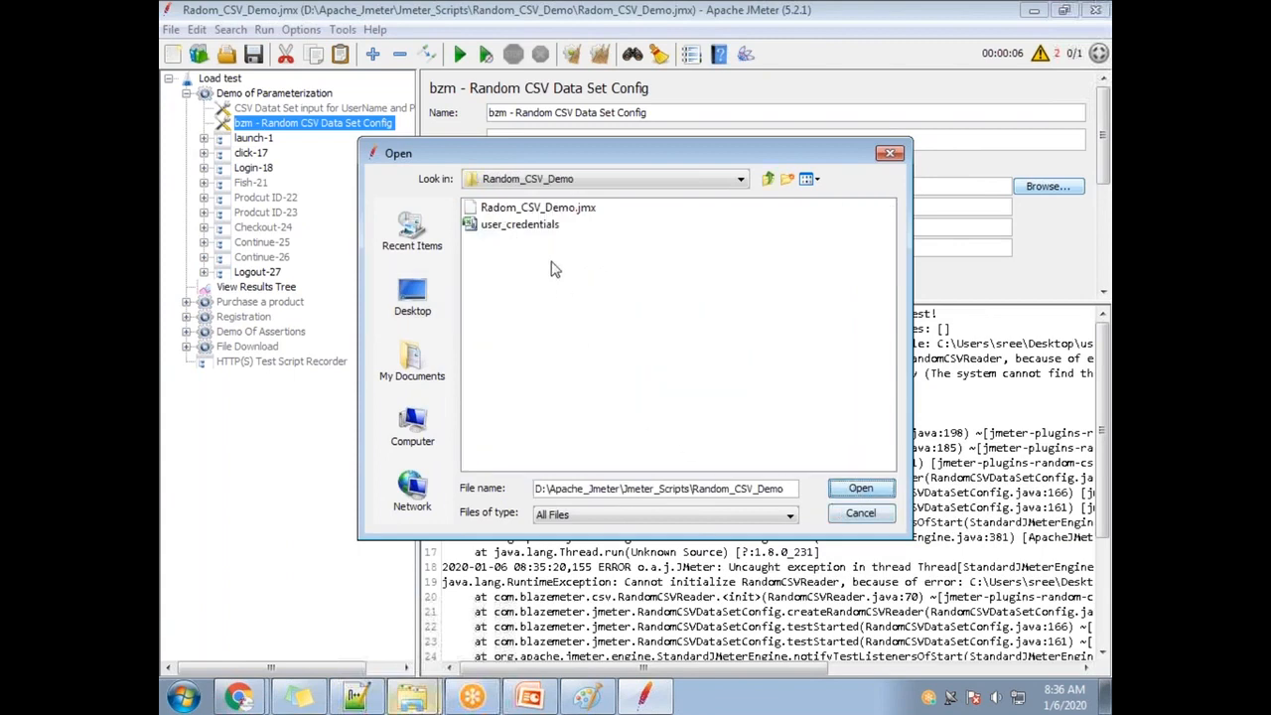
double_click(472, 225)
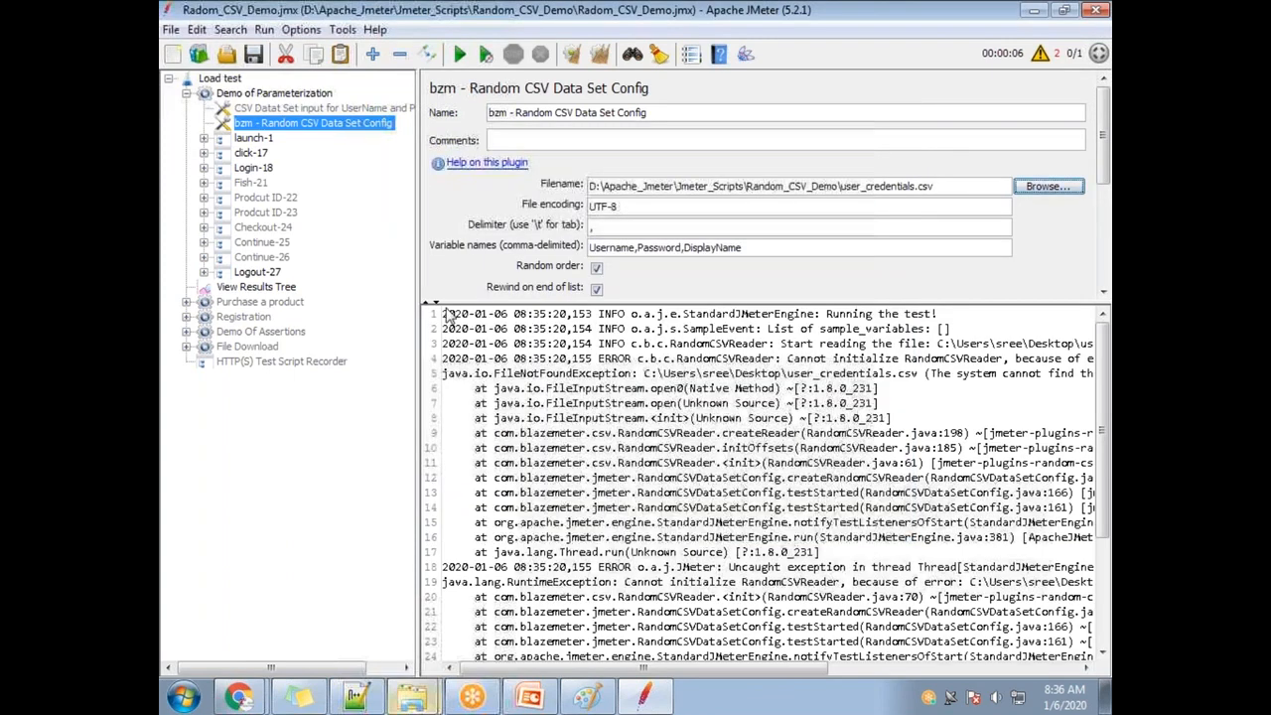
Clear the log and rerun the test with the corrected CSV path.
left_click(460, 53)
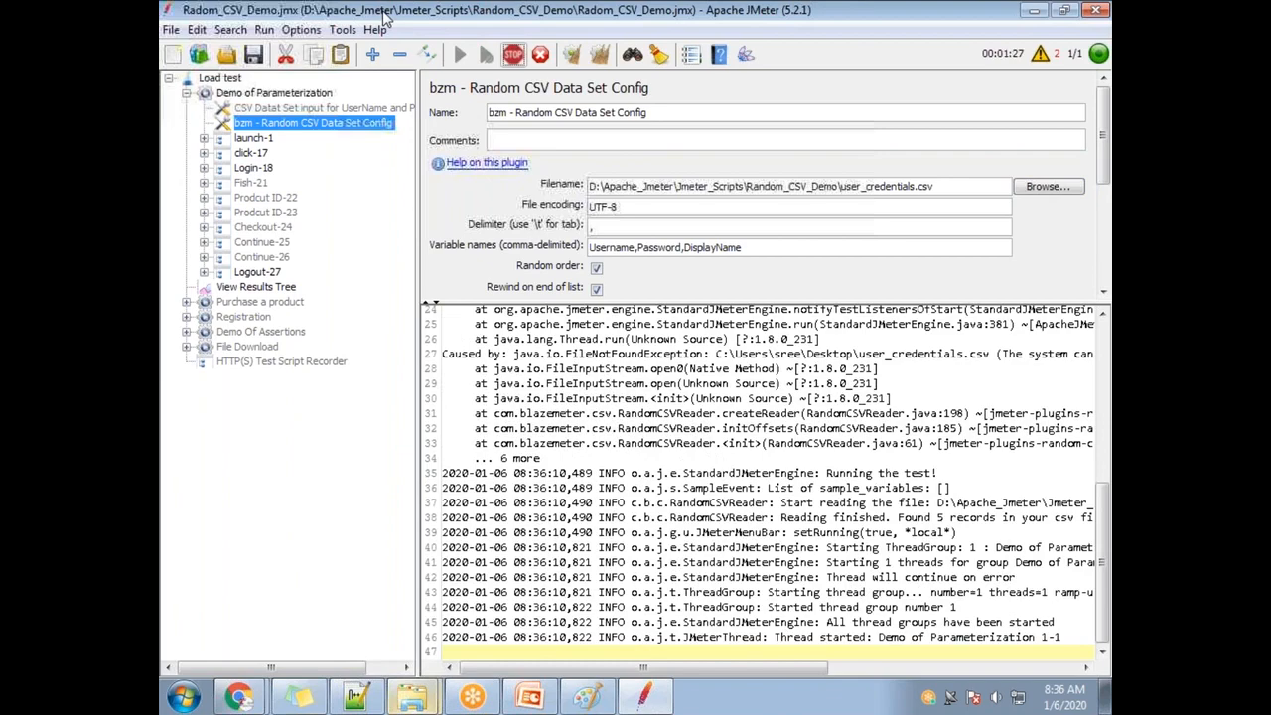
double_click(387, 17)
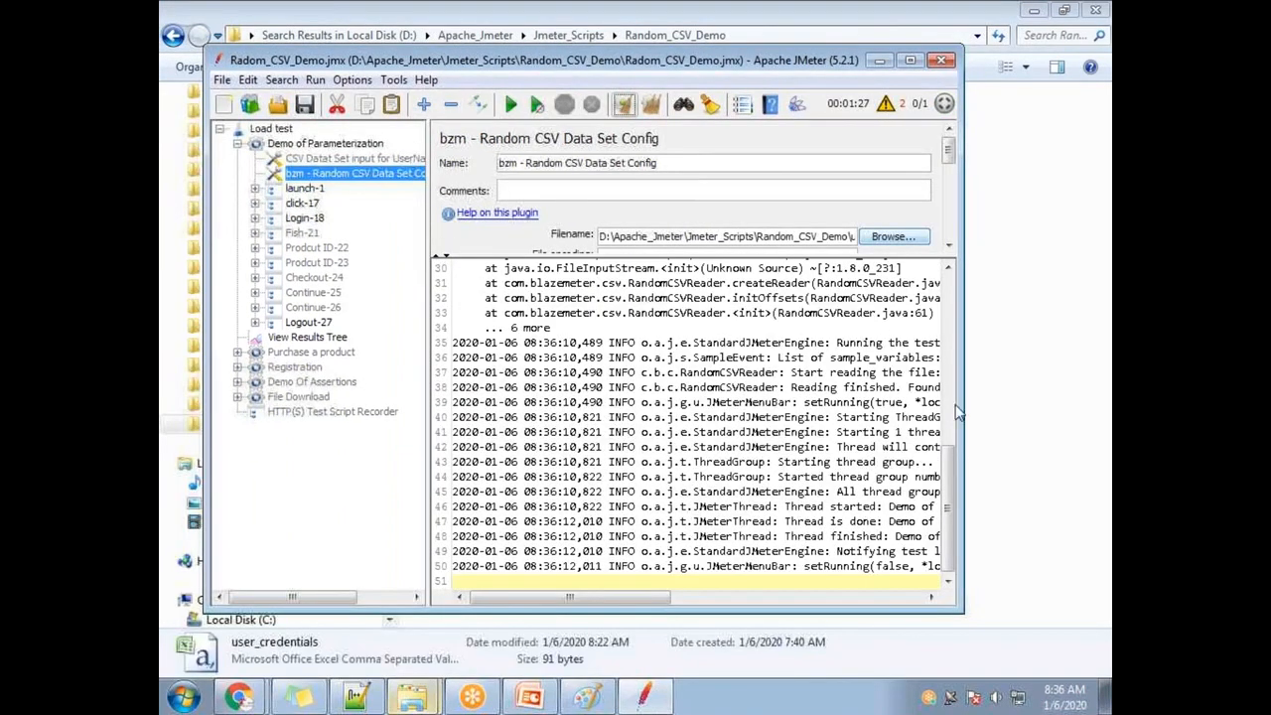
left_click_drag(956, 506, 964, 318)
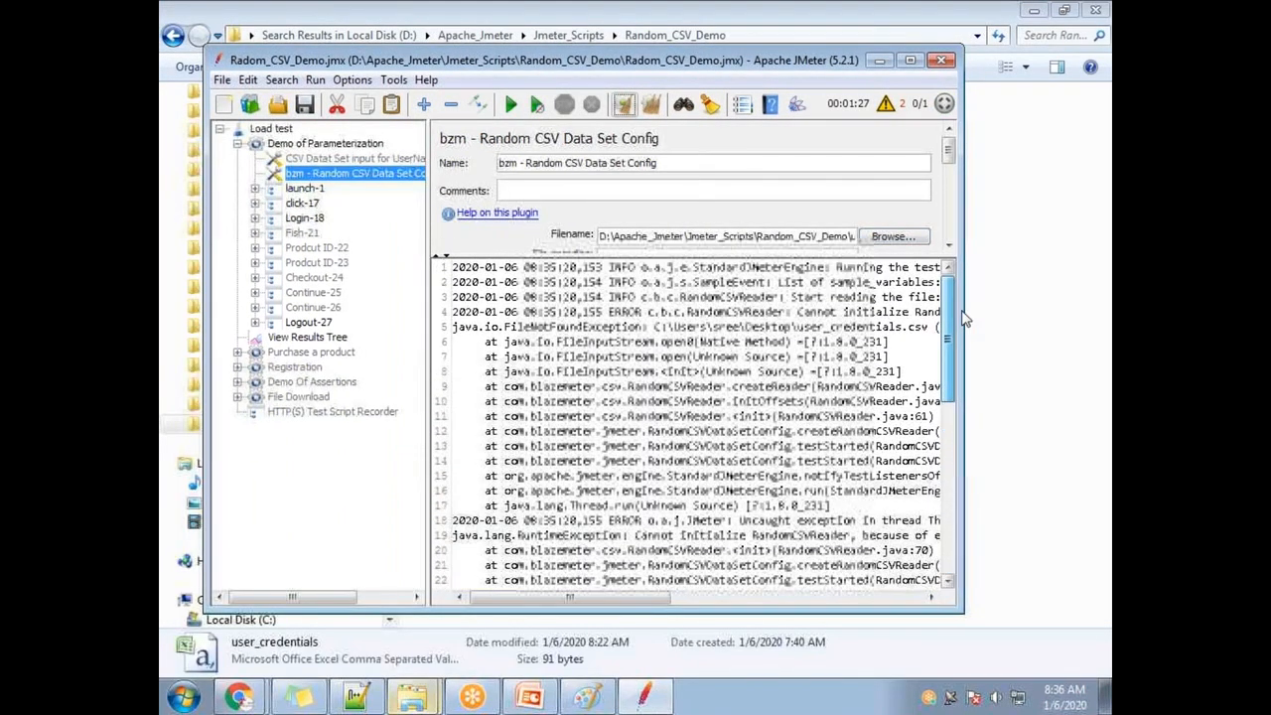
left_click(341, 161)
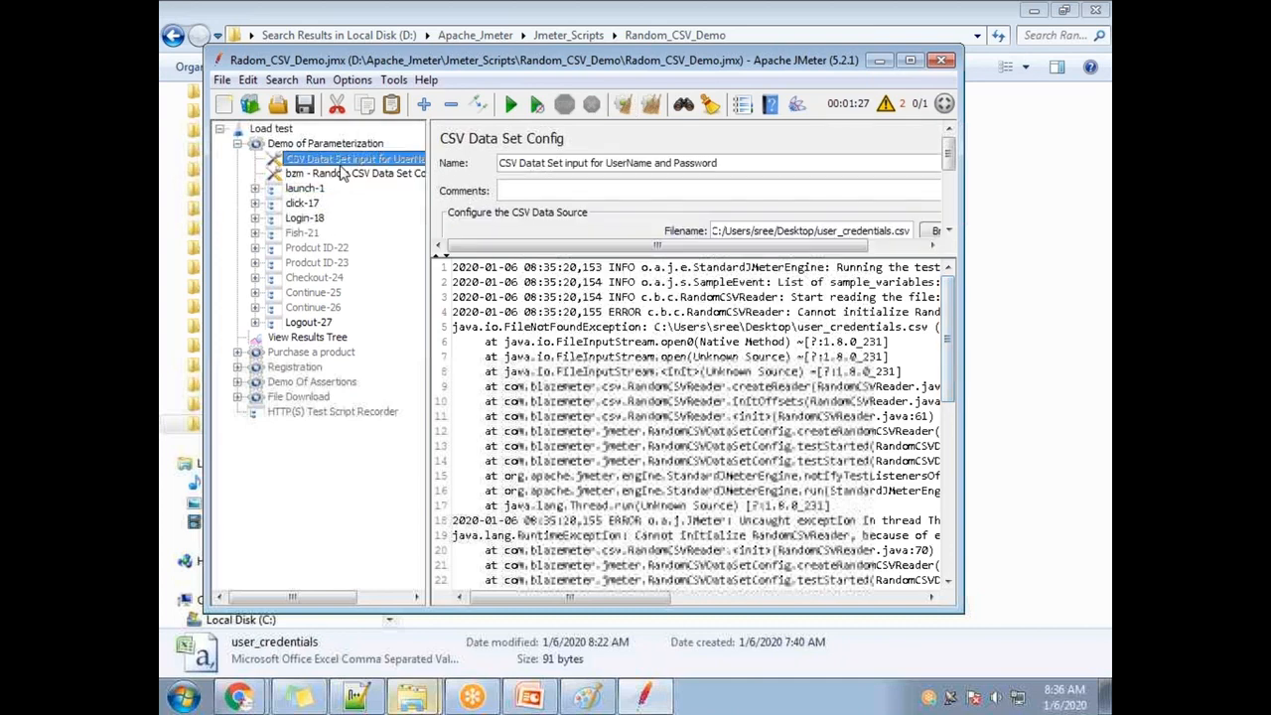
left_click(346, 176)
left_click_drag(740, 250, 739, 390)
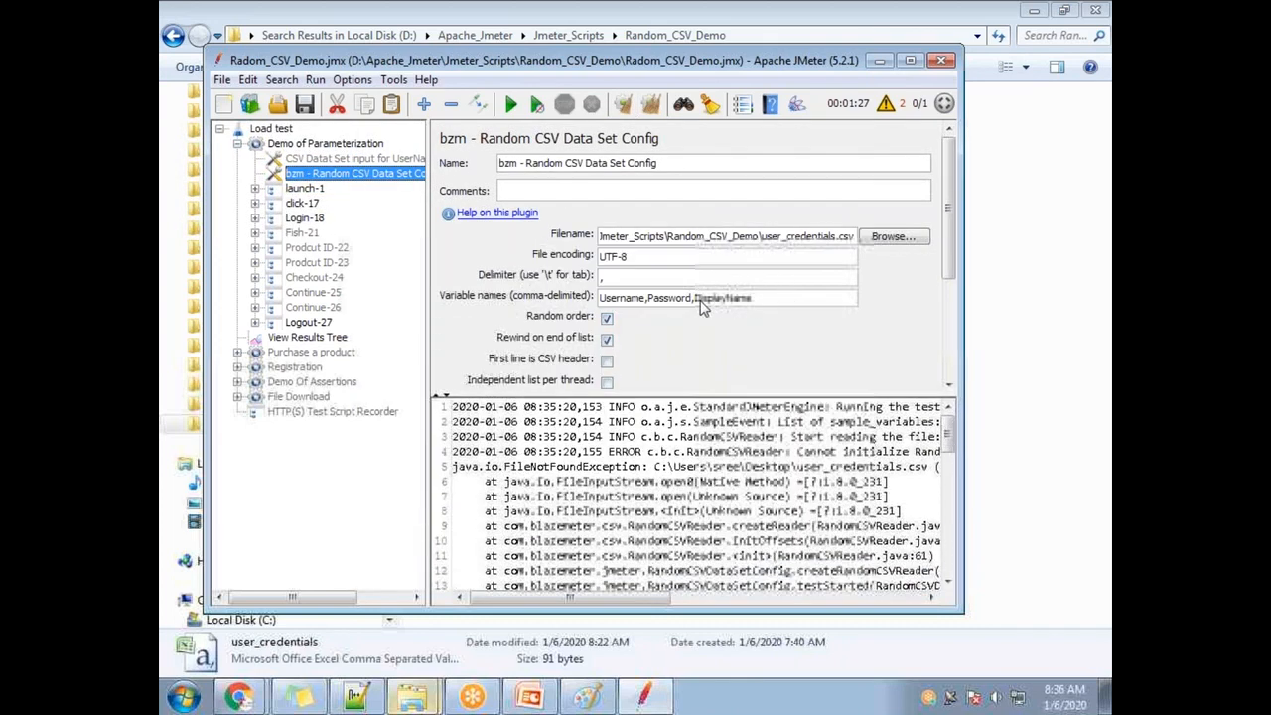
left_click(823, 471)
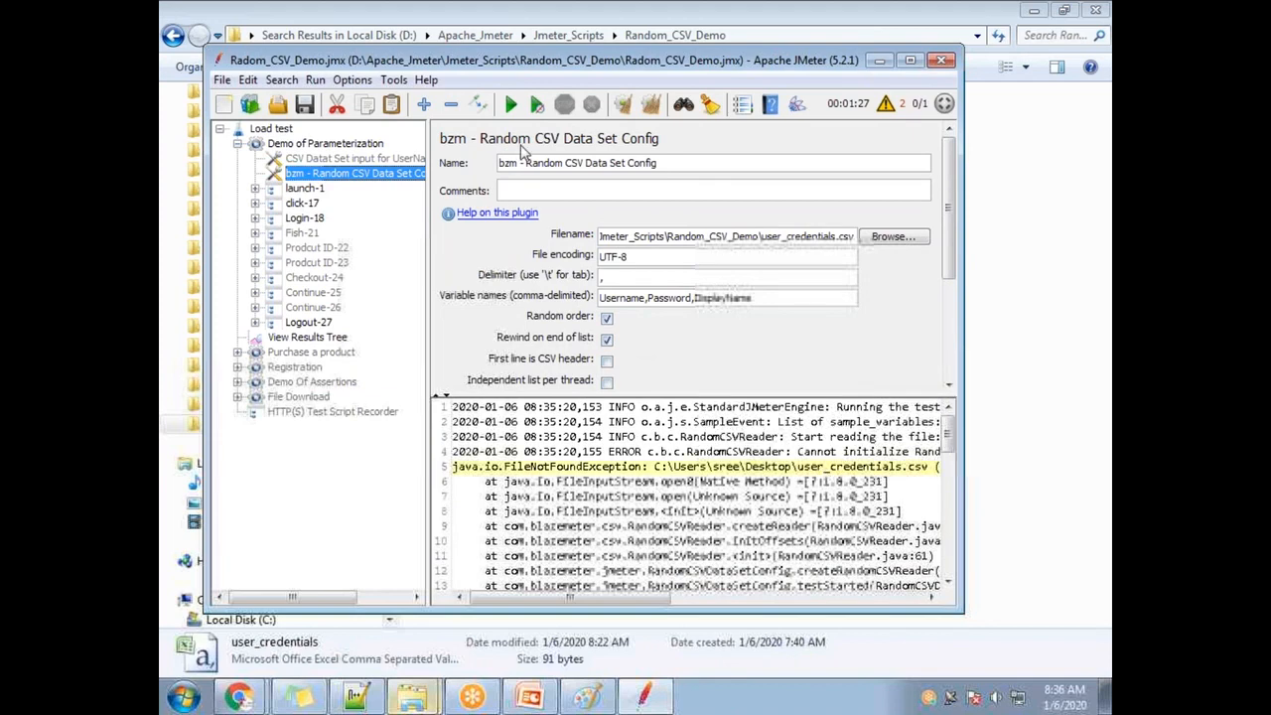
left_click(650, 105)
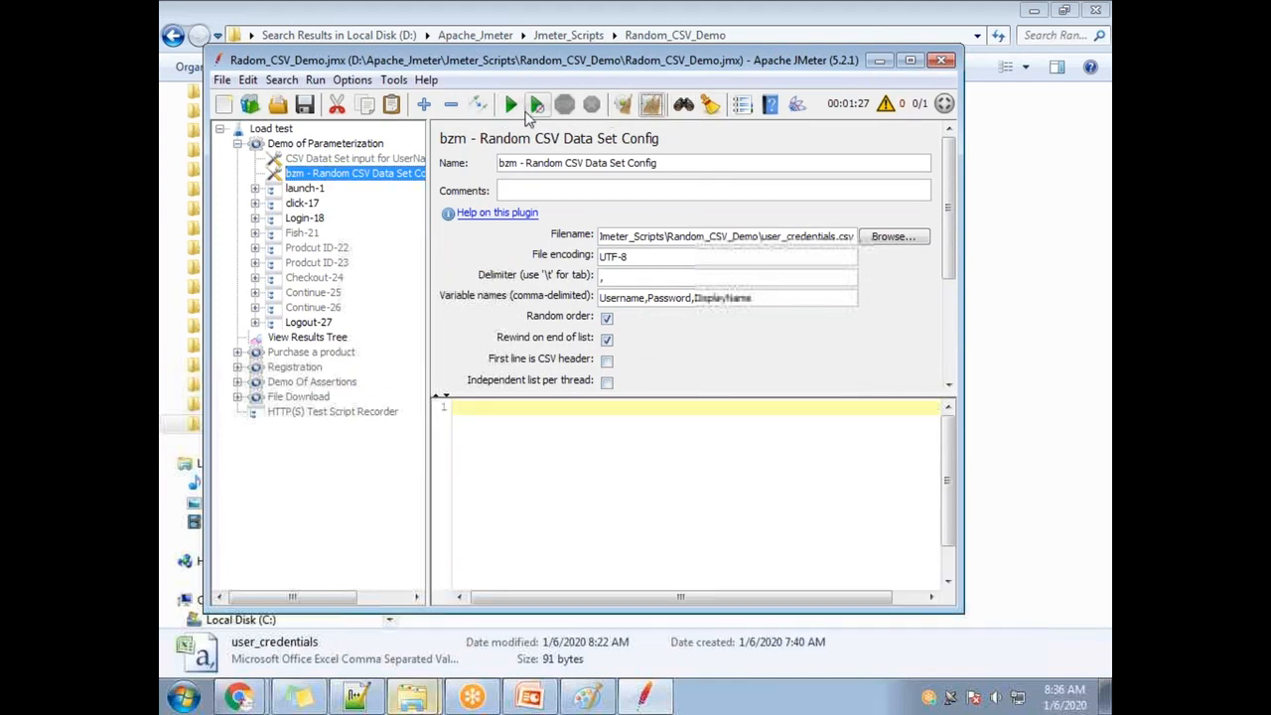
left_click(509, 106)
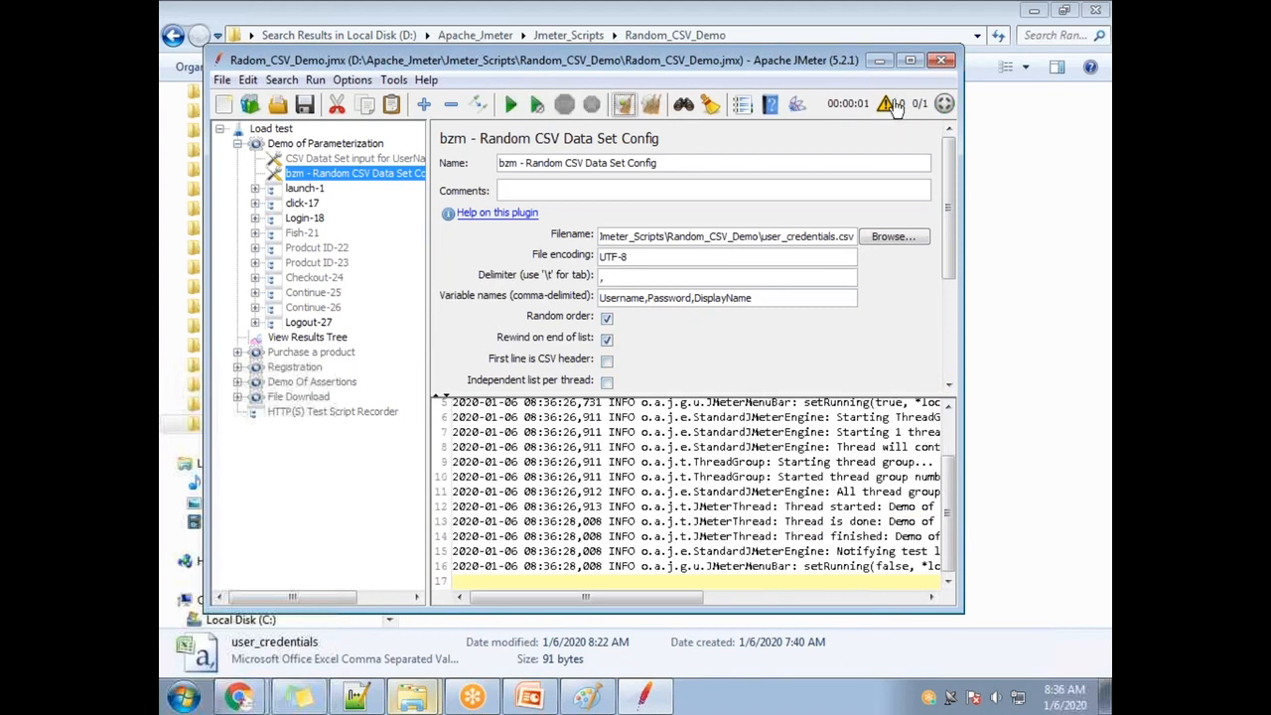
Rerun in View Results Tree and inspect the failed Login-18 response's returned username.
left_click_drag(948, 505, 948, 482)
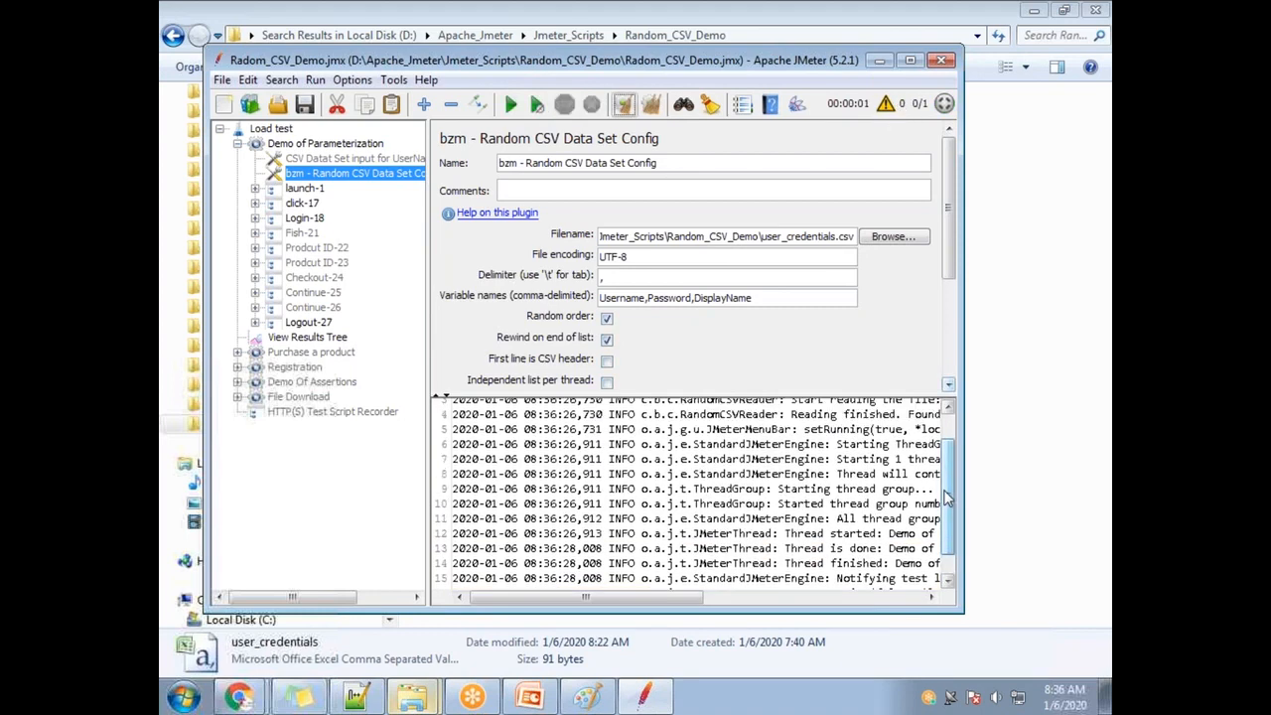
left_click(303, 339)
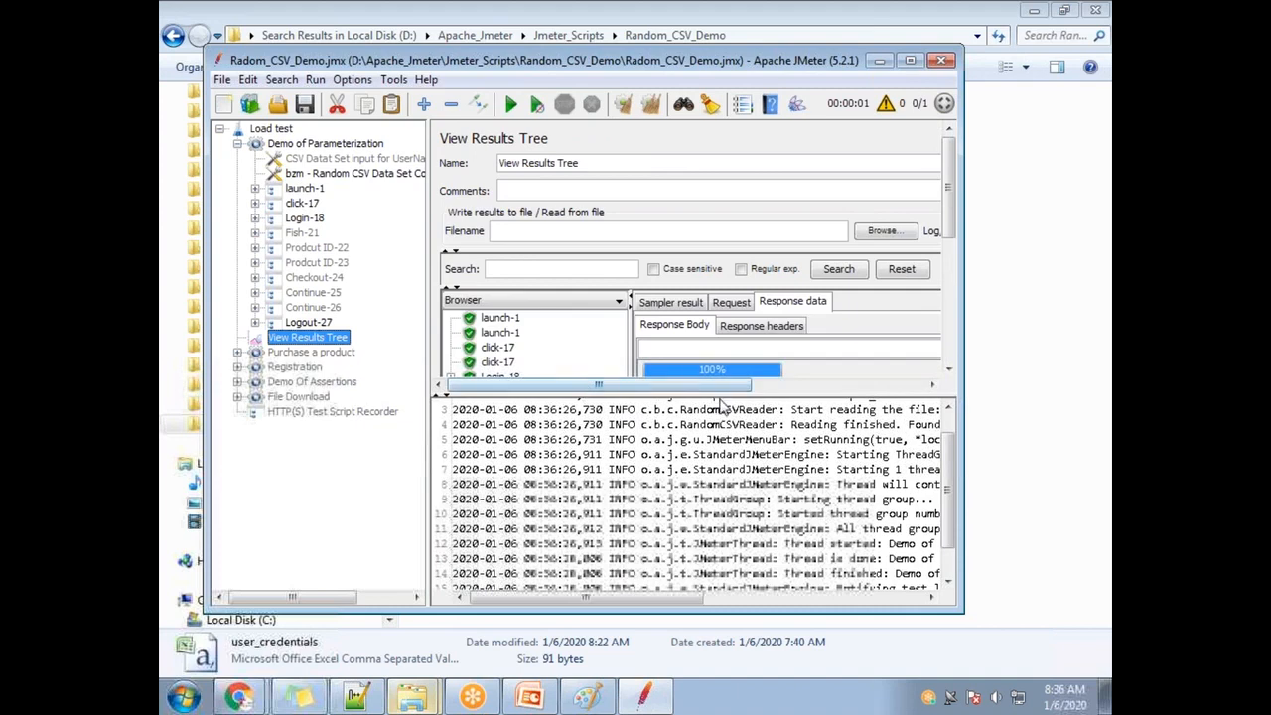
left_click_drag(720, 394, 596, 506)
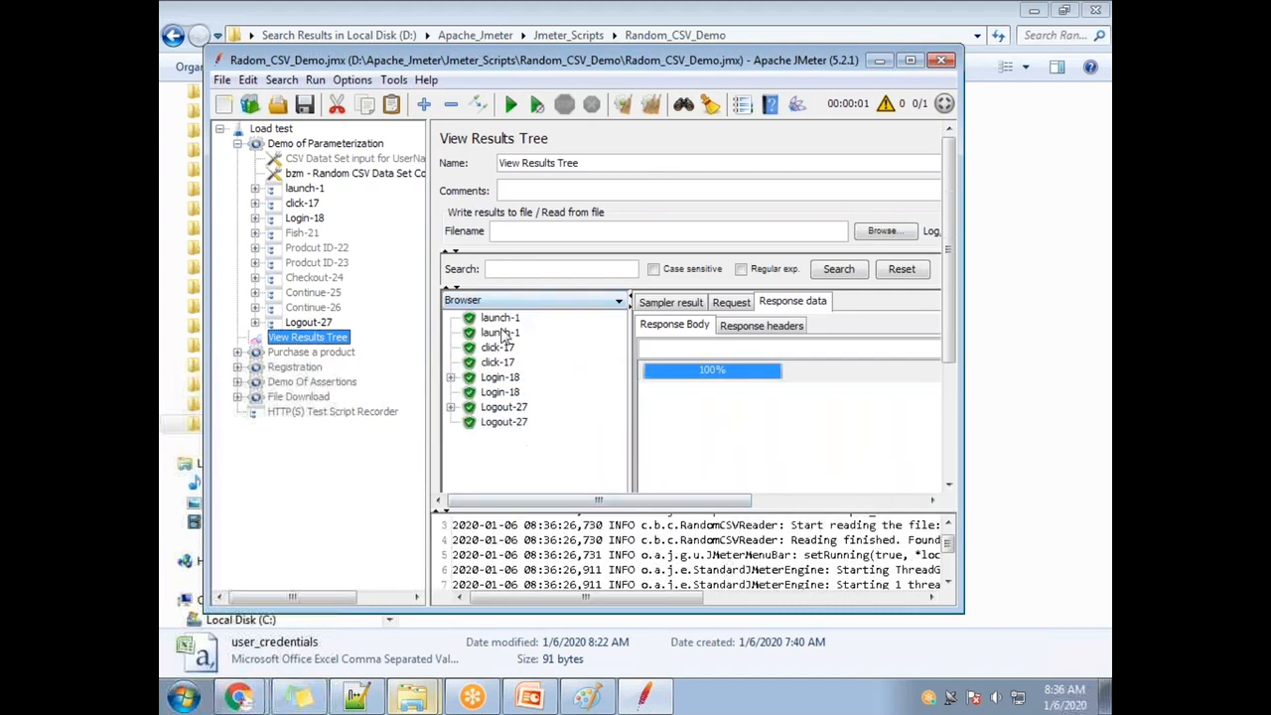
left_click(652, 102)
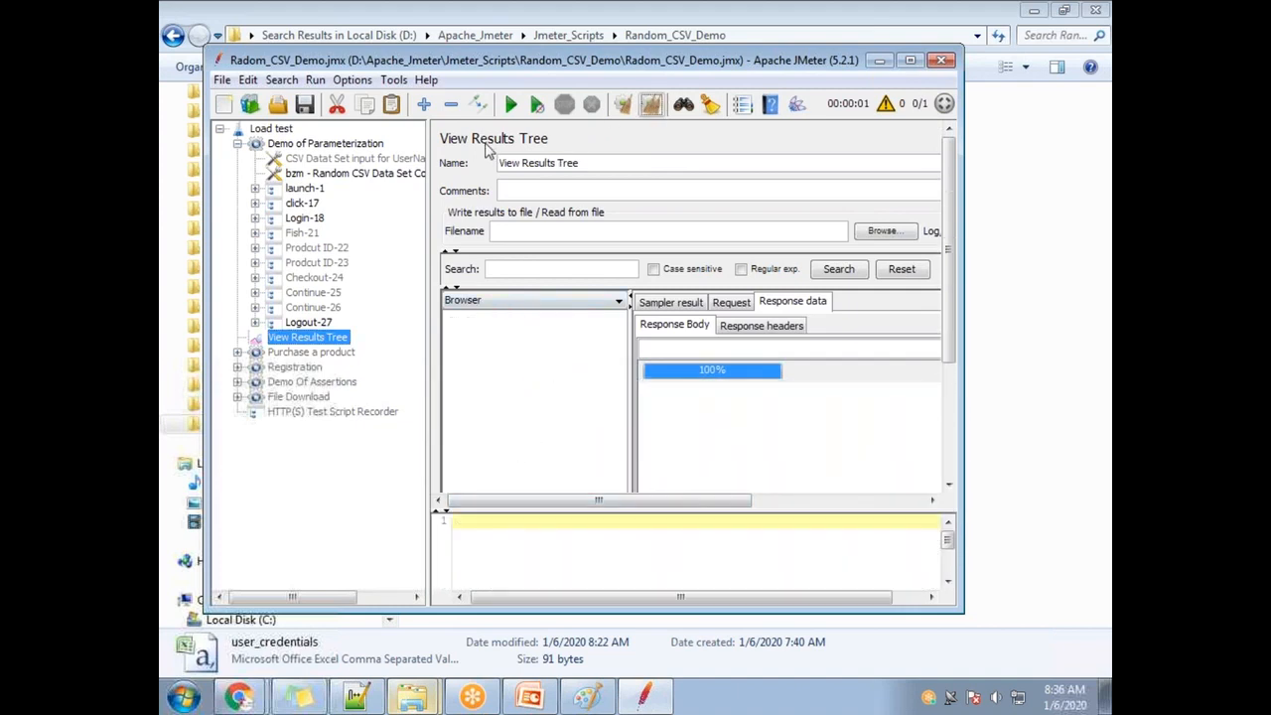
left_click(510, 104)
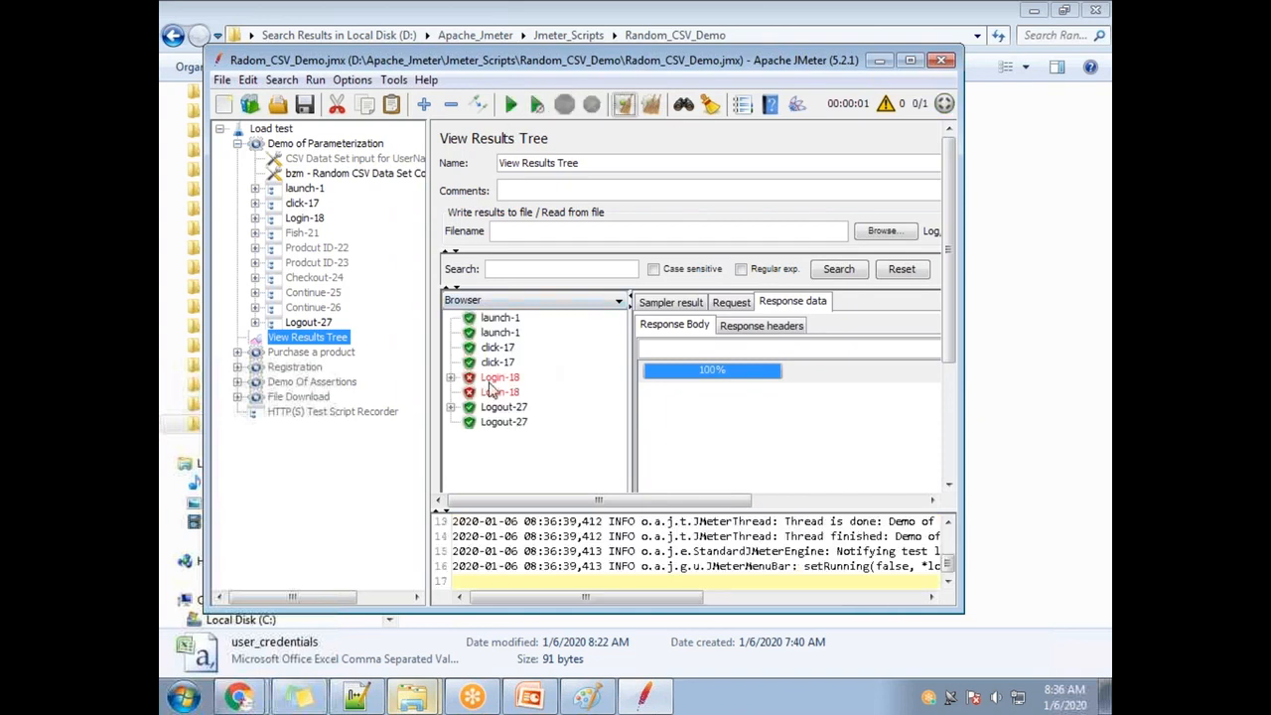
left_click(499, 379)
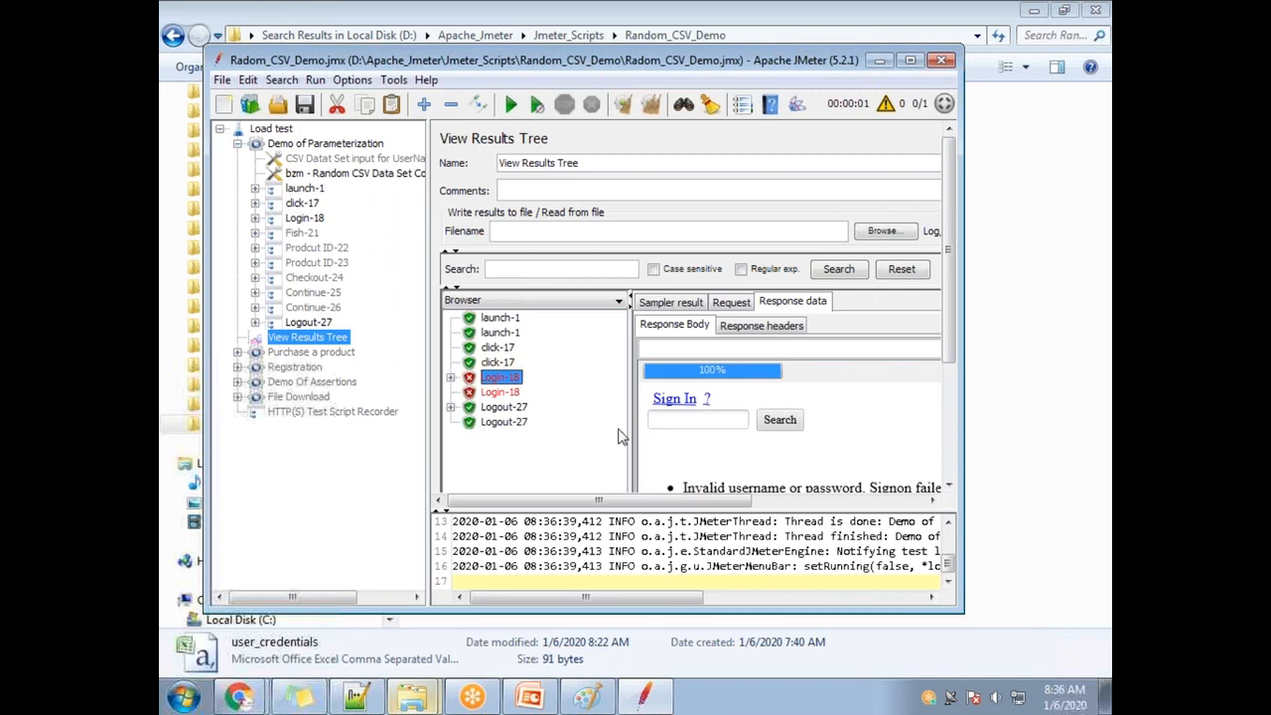
left_click_drag(950, 345, 950, 420)
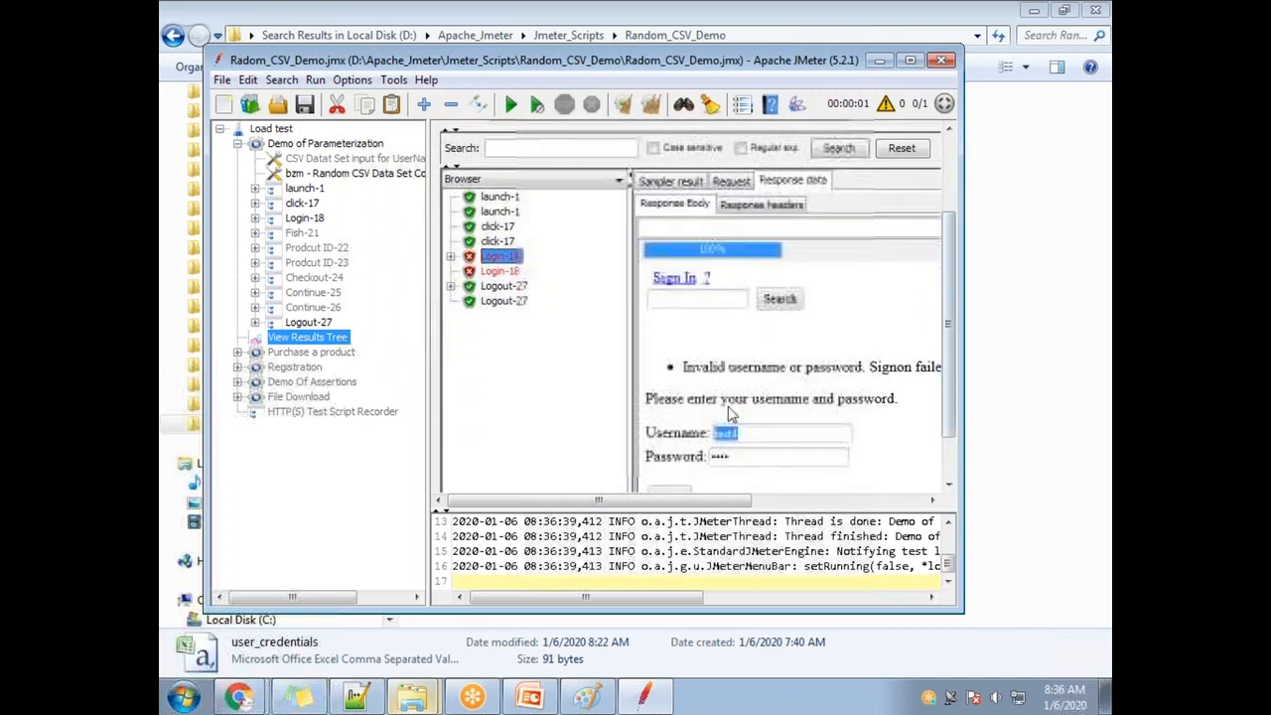
left_click(752, 435)
double_click(753, 435)
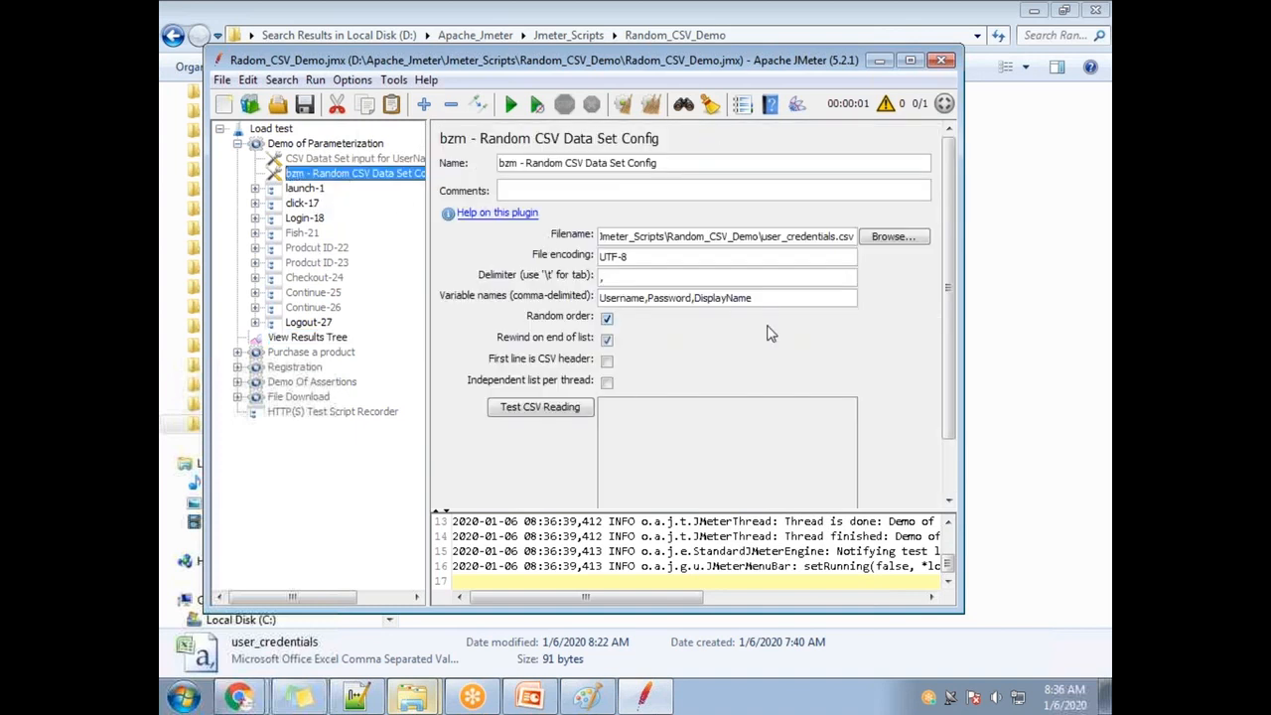
Shorten the CSV filename to just user_credentials.csv and rerun the test.
left_click_drag(628, 65, 685, 405)
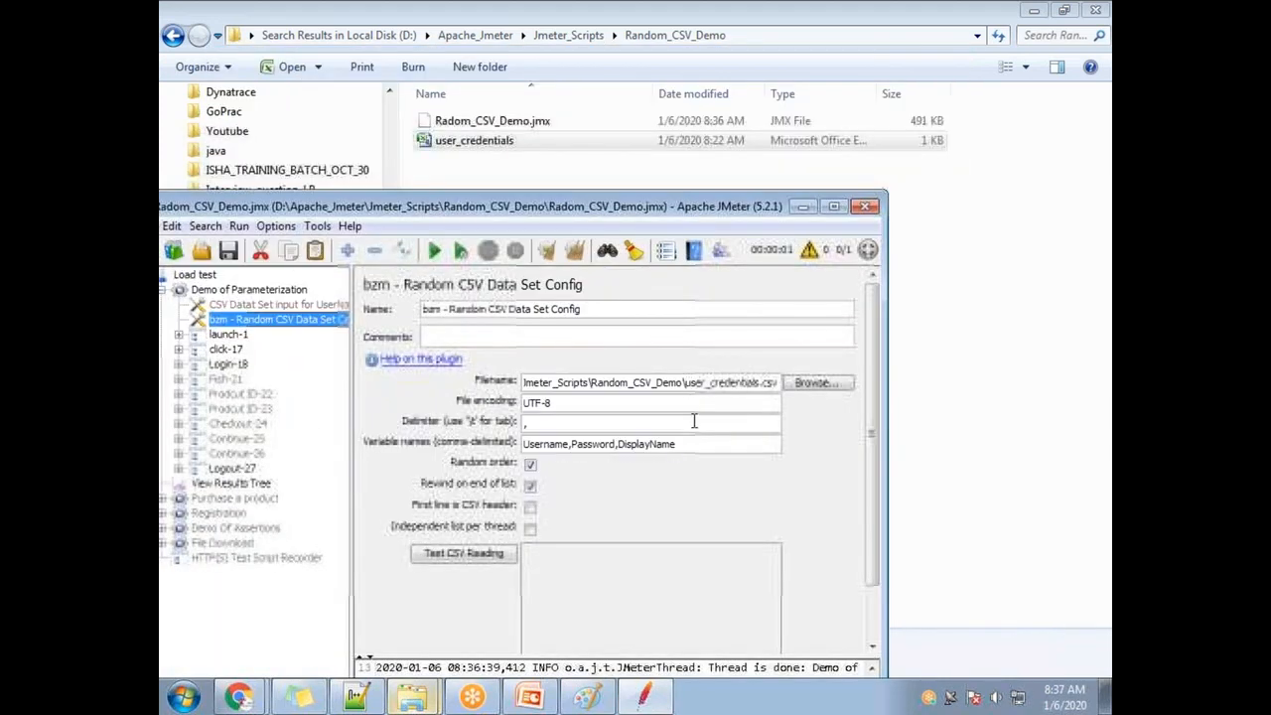
key("BackSpace")
key("BackSpace")
key("BackSpace")
key("BackSpace")
key("BackSpace")
key("BackSpace")
key("BackSpace")
key("BackSpace")
key("BackSpace")
key("BackSpace")
key("BackSpace")
key("BackSpace")
key("BackSpace")
key("BackSpace")
key("BackSpace")
key("BackSpace")
key("BackSpace")
key("BackSpace")
key("BackSpace")
key("BackSpace")
key("BackSpace")
key("BackSpace")
key("BackSpace")
key("BackSpace")
key("BackSpace")
key("BackSpace")
key("BackSpace")
key("BackSpace")
key("BackSpace")
key("BackSpace")
key("BackSpace")
key("BackSpace")
key("BackSpace")
key("BackSpace")
key("BackSpace")
key("BackSpace")
key("BackSpace")
key("BackSpace")
key("BackSpace")
key("BackSpace")
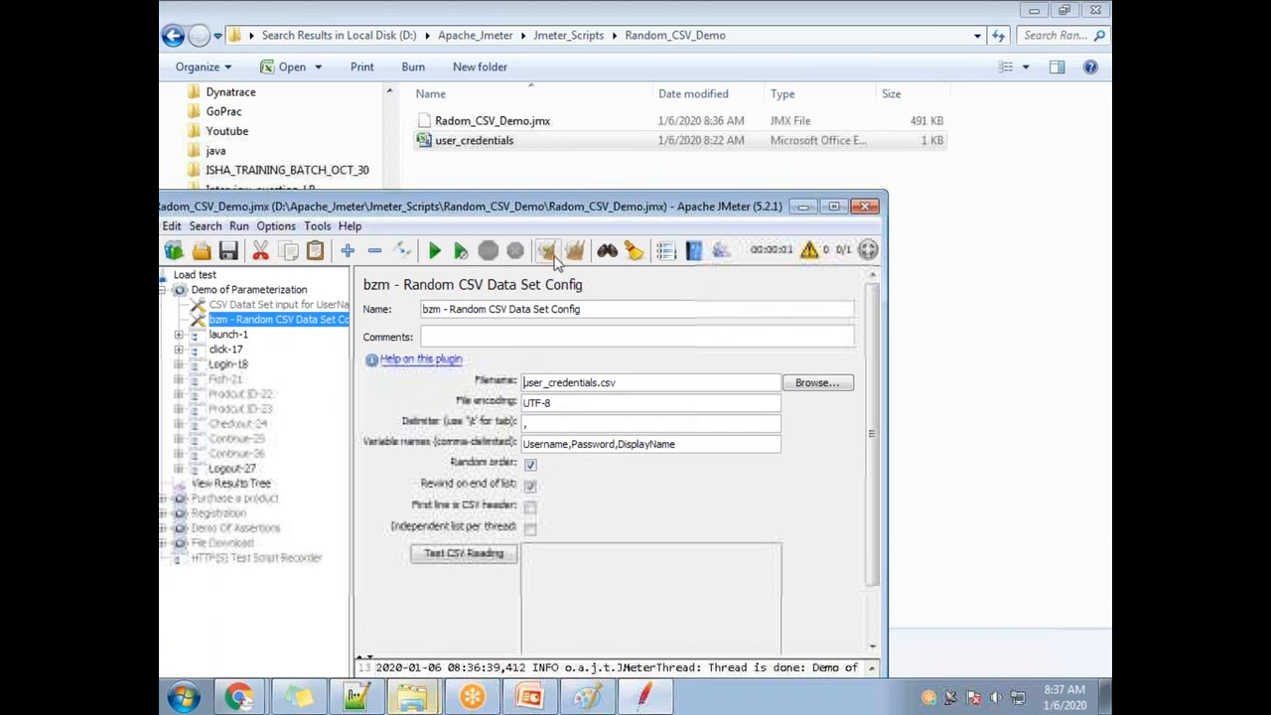
left_click(435, 250)
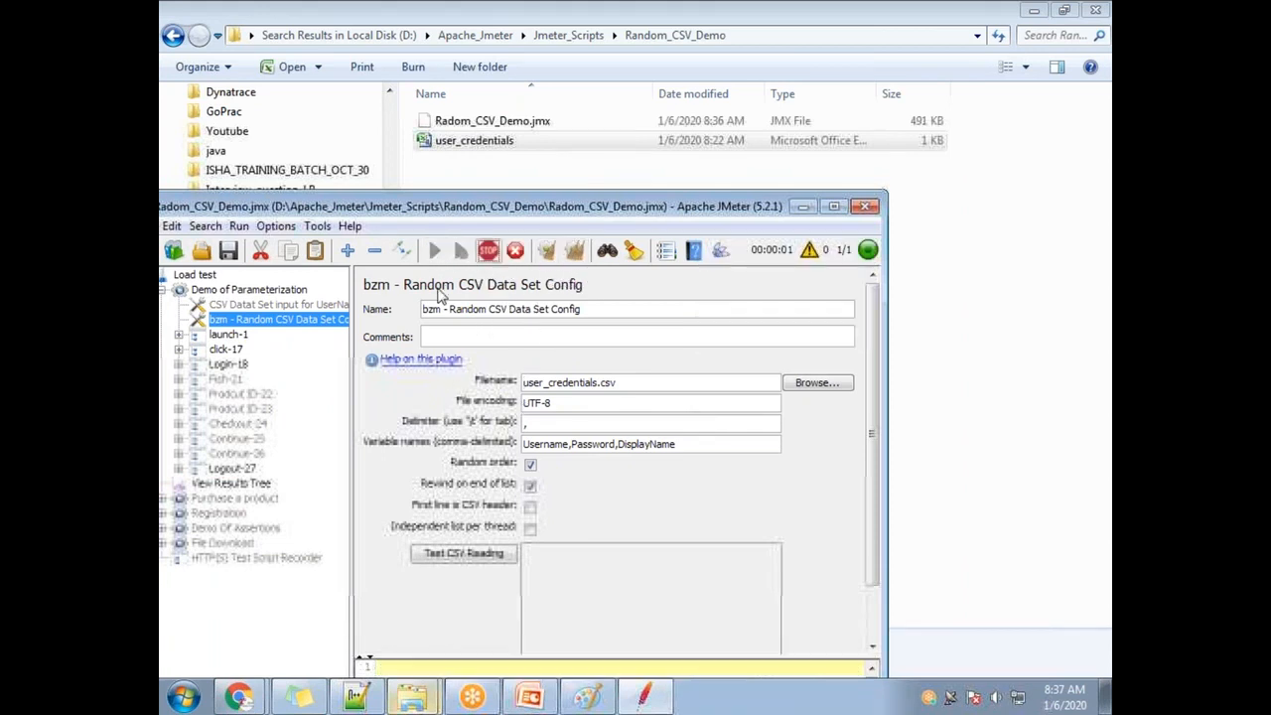
triple_click(628, 387)
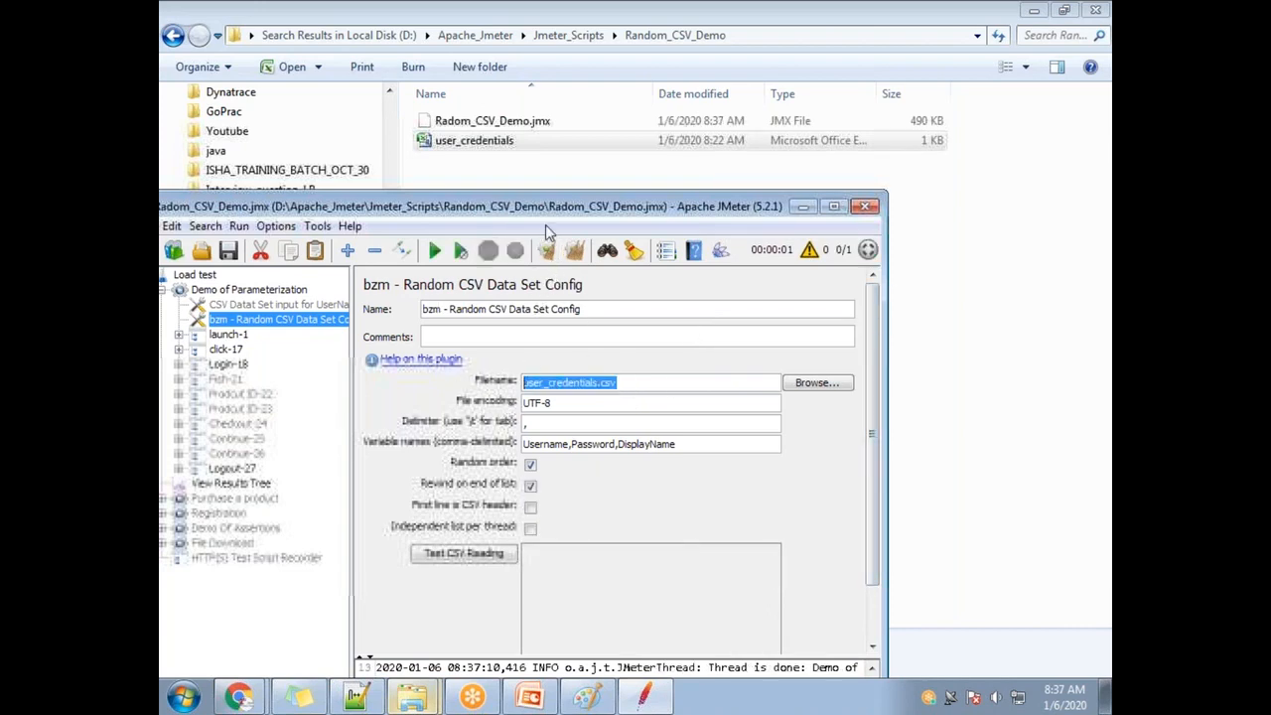
left_click_drag(495, 207, 588, 137)
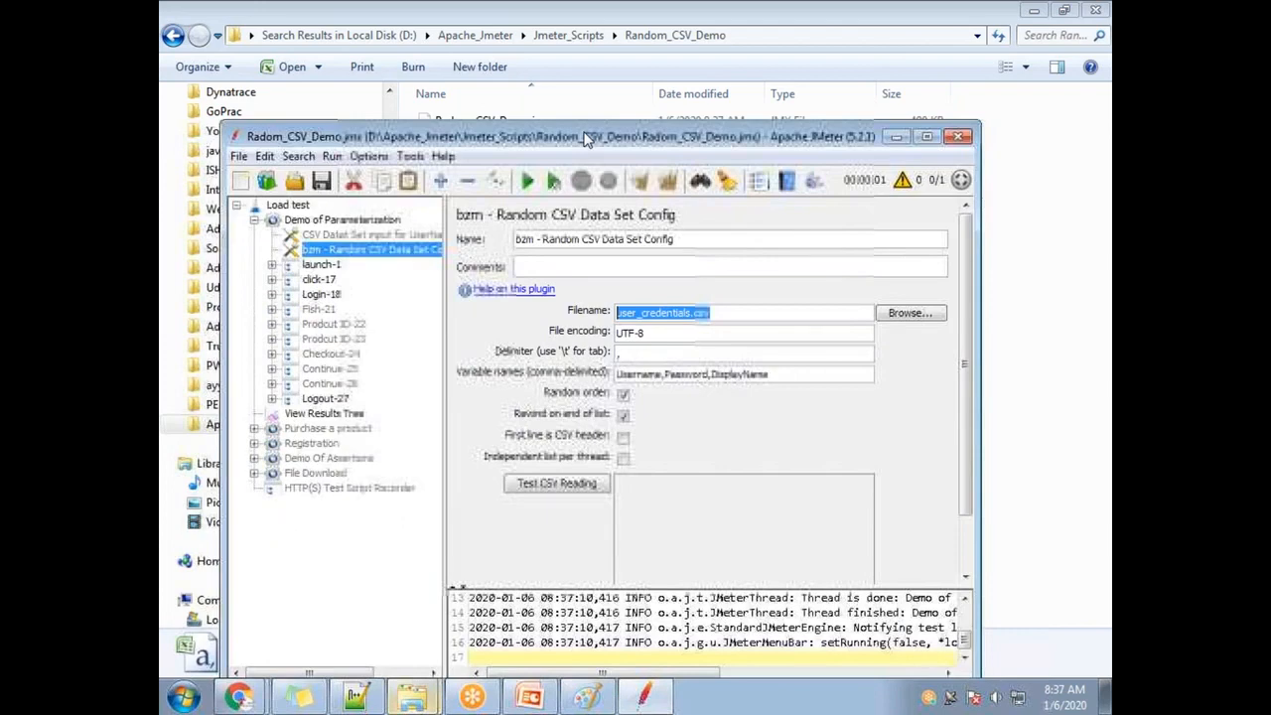
double_click(588, 137)
left_click(702, 190)
Confirm user_credentials sits beside Radom_CSV_Demo.jmx in the Random_CSV_Demo folder.
left_click(1105, 696)
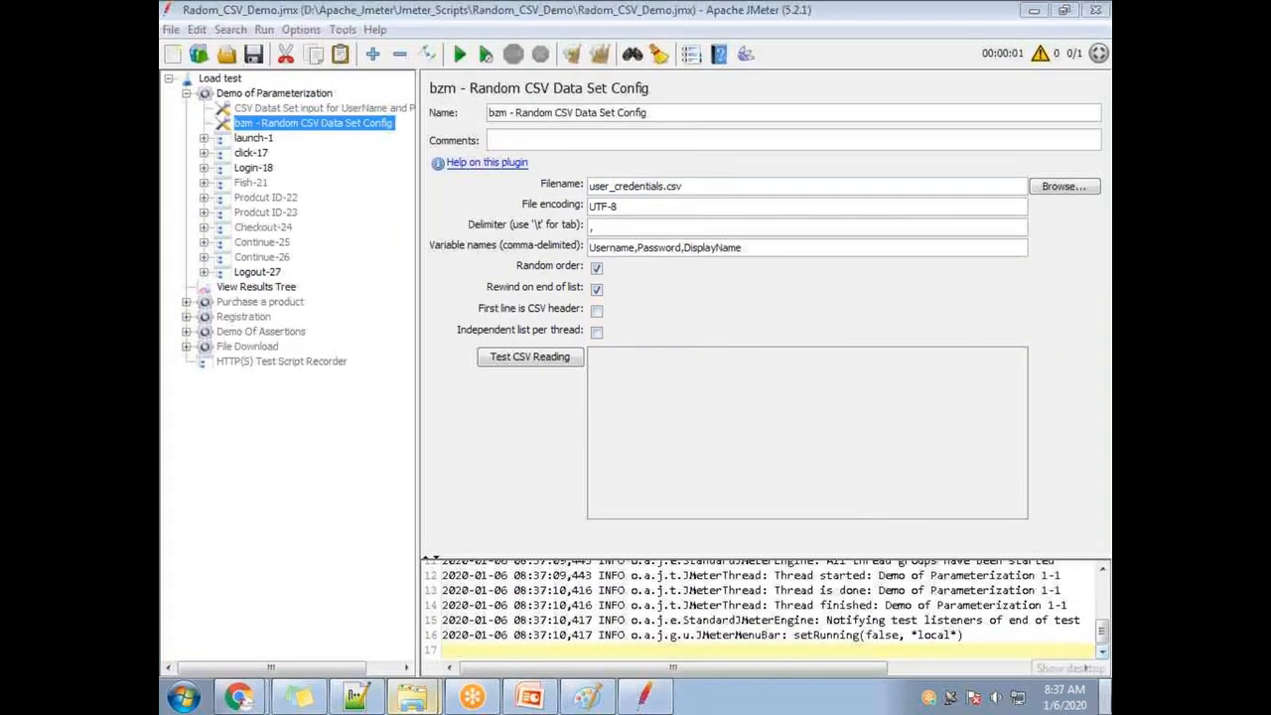
mouse_move(412, 696)
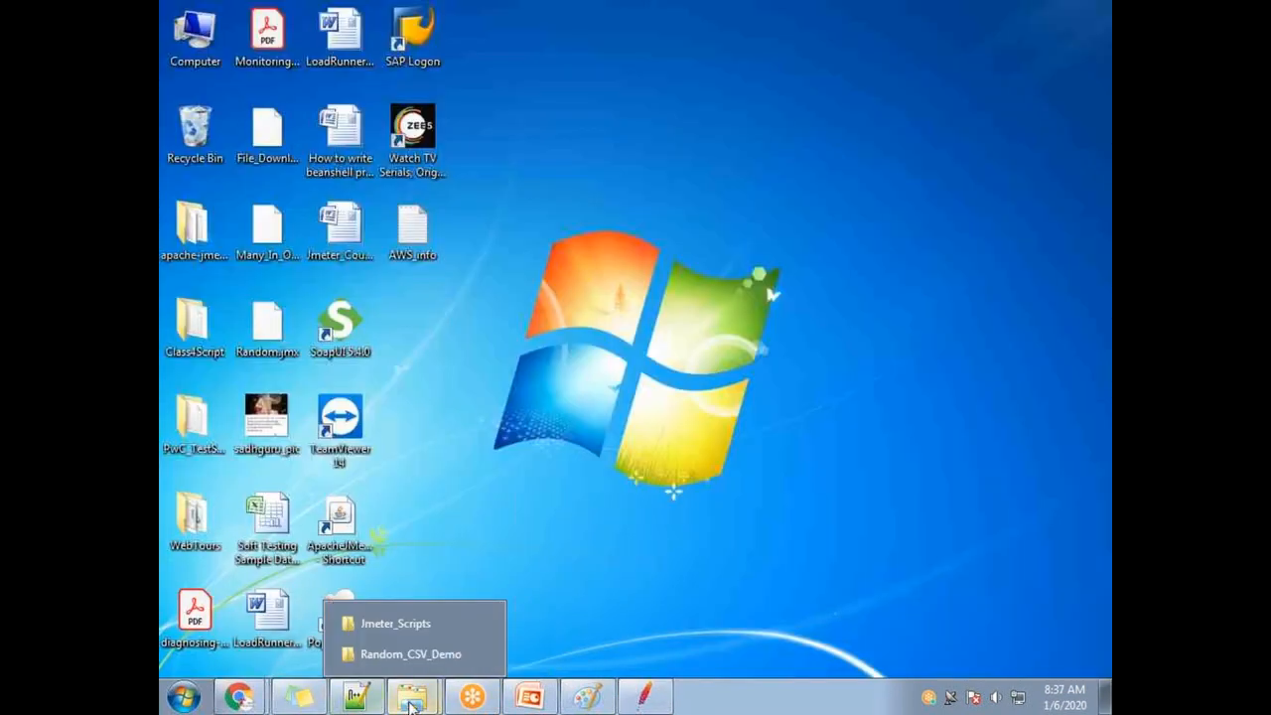
left_click(402, 650)
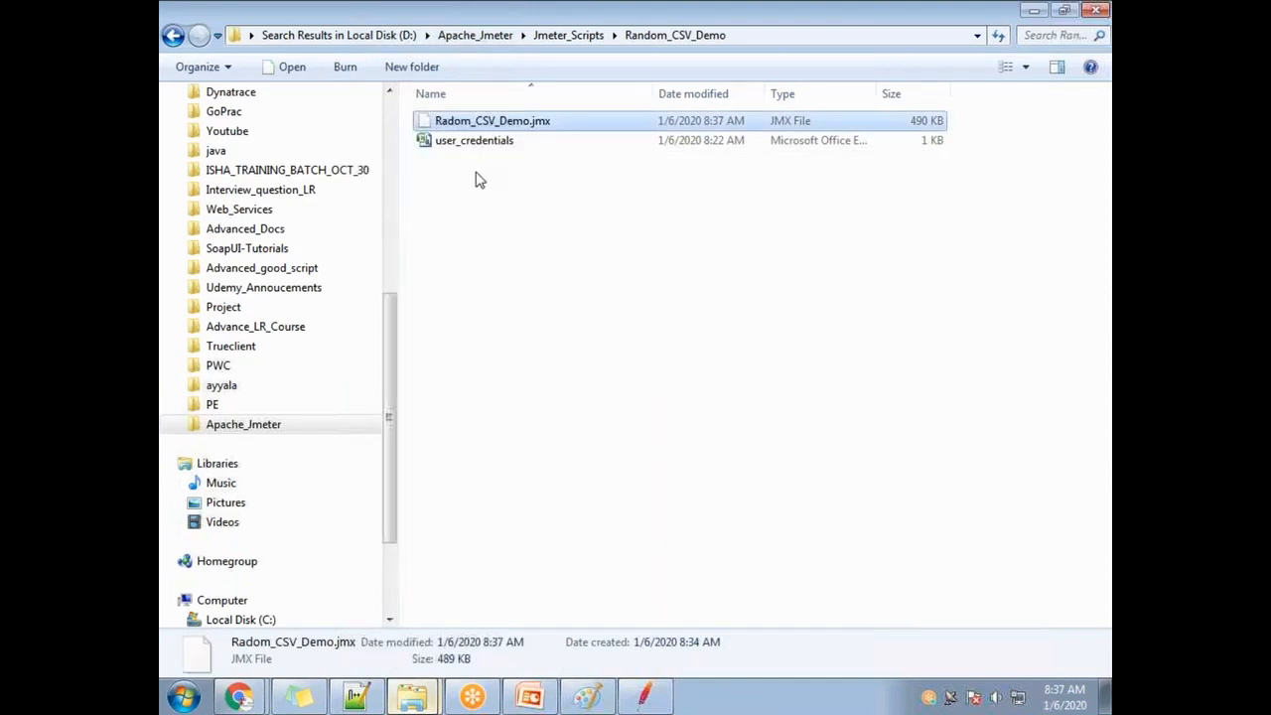
left_click(476, 148)
left_click(487, 120)
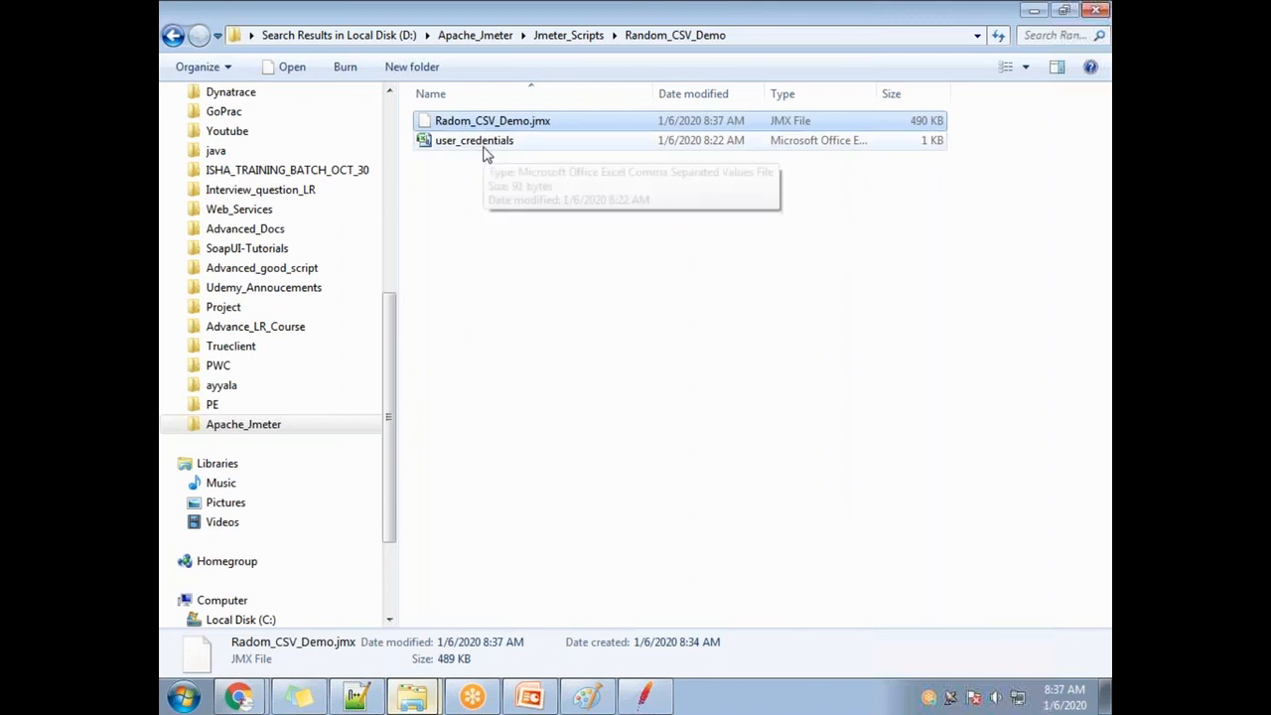
mouse_move(639, 703)
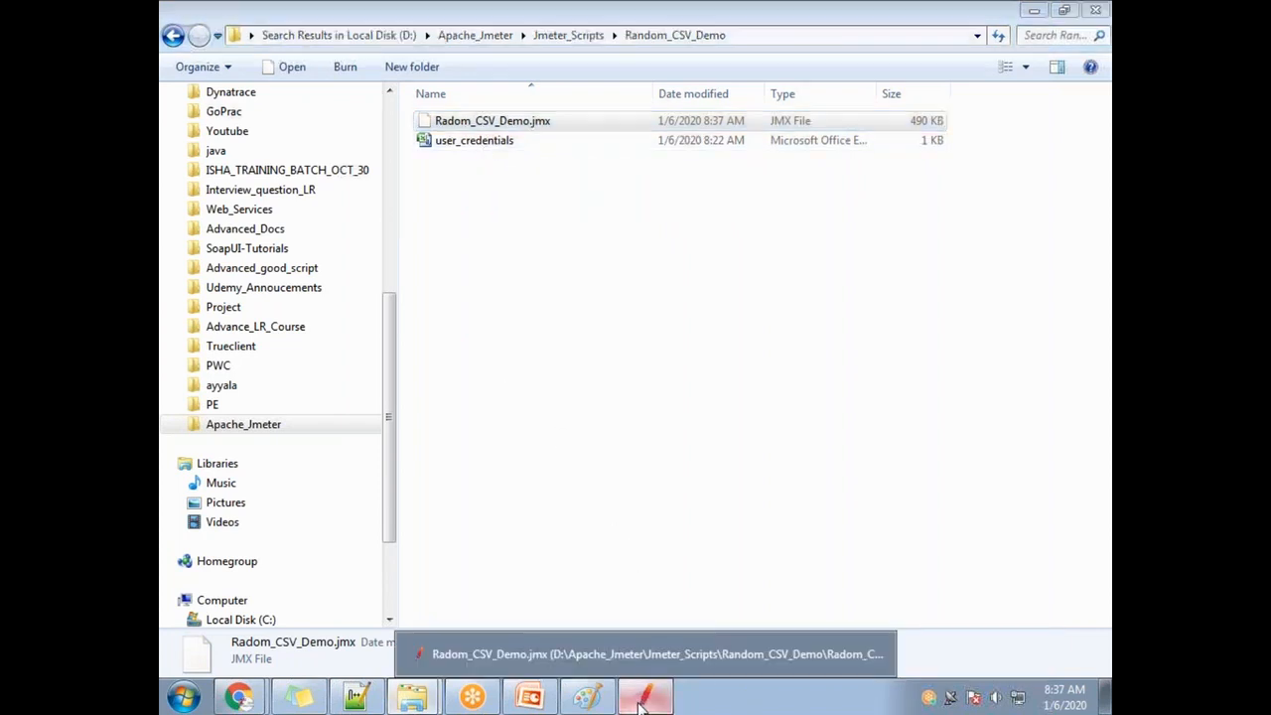
left_click(636, 653)
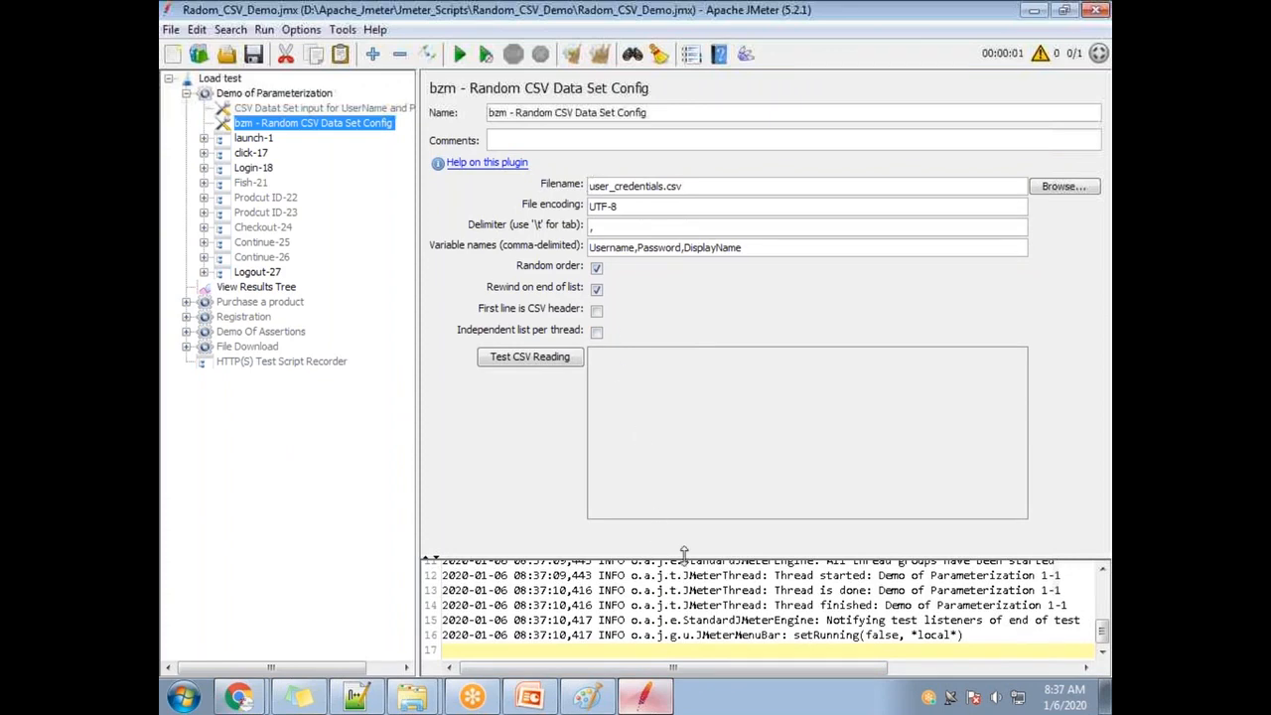
Clear results, set the Demo of Parameterization Loop Count to 5, and start the test.
left_click_drag(685, 558, 664, 333)
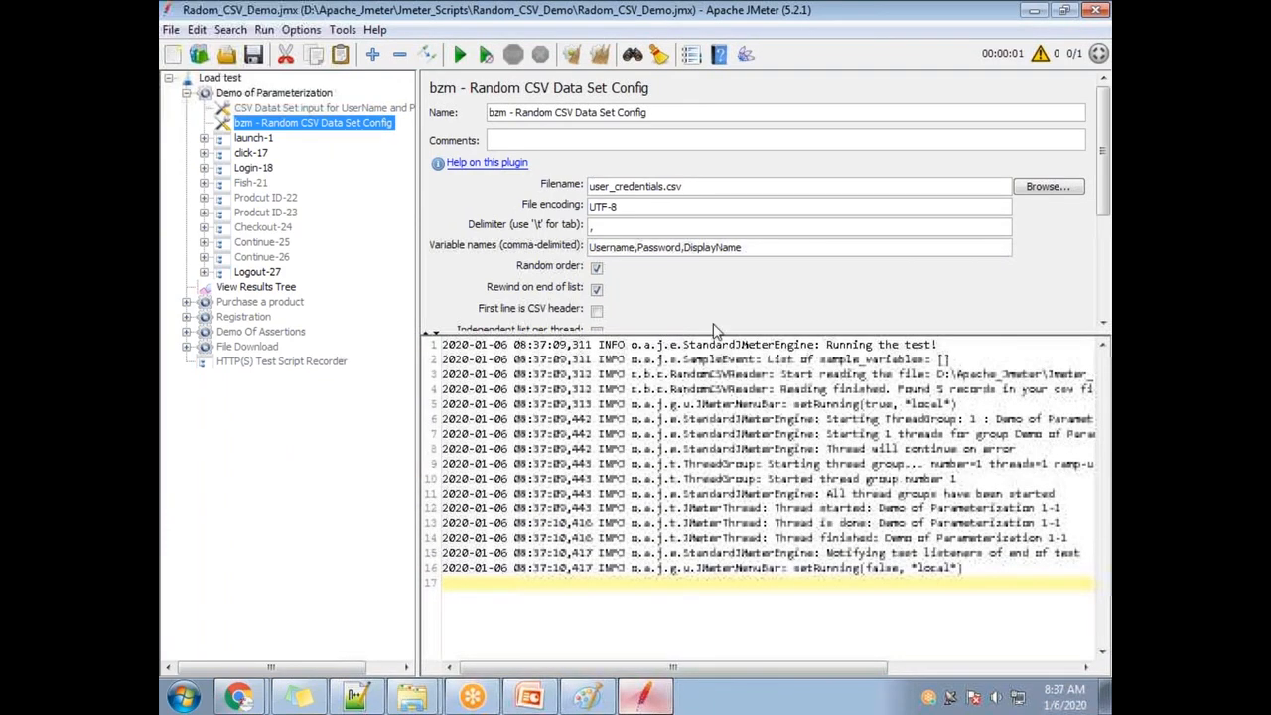
left_click(249, 287)
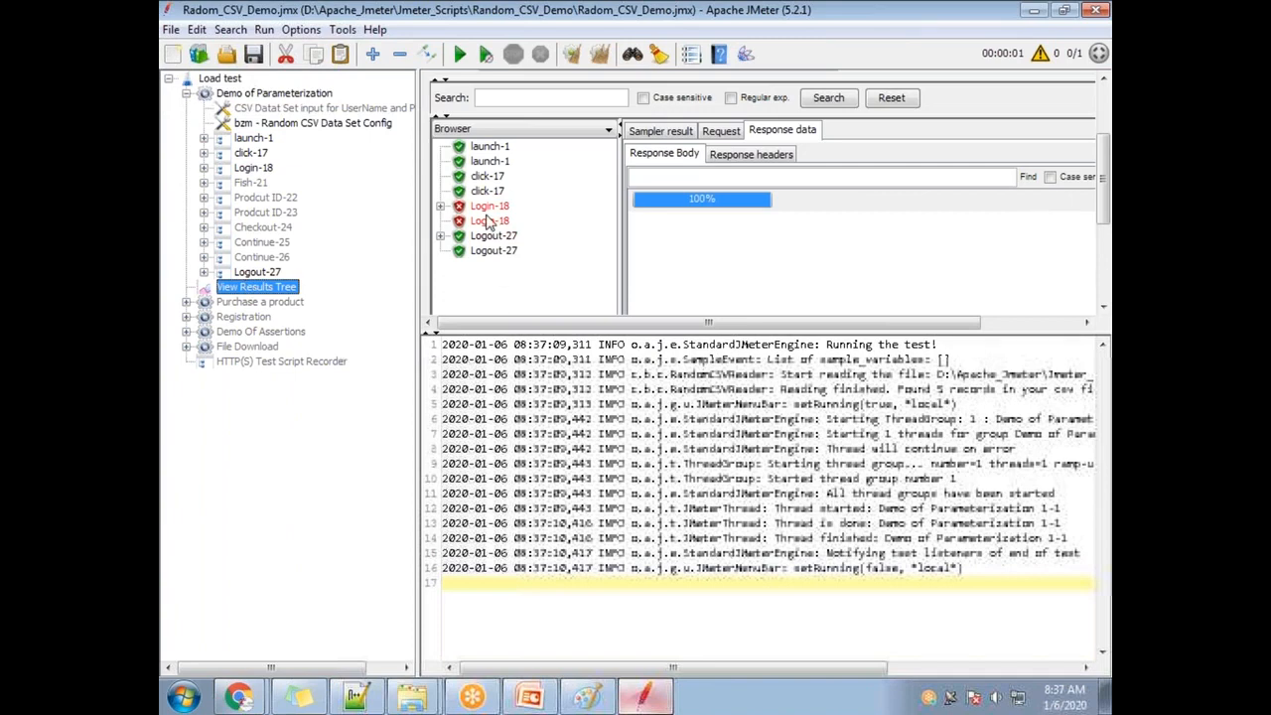
left_click(598, 53)
left_click(260, 94)
left_click_drag(617, 170, 489, 161)
type("5")
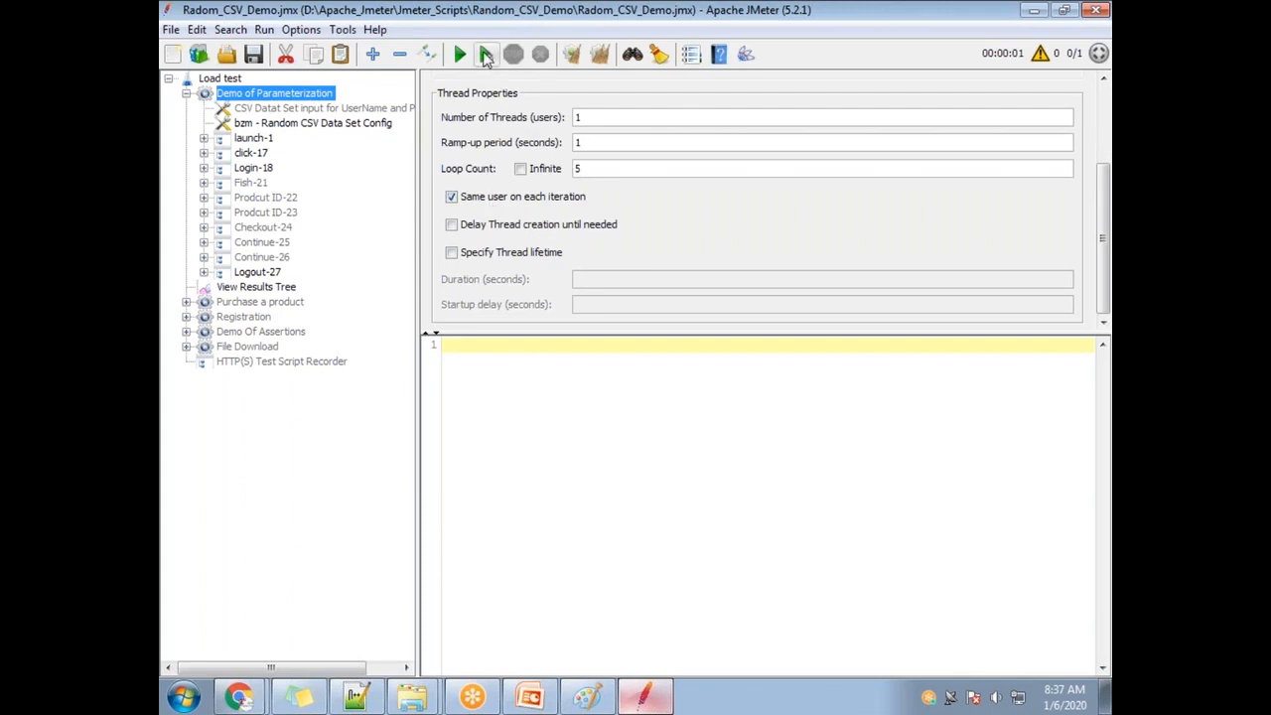
left_click(460, 54)
Review the Logout-27 and Login-18 responses, finding the 'Welcome ABC!' line.
left_click(276, 287)
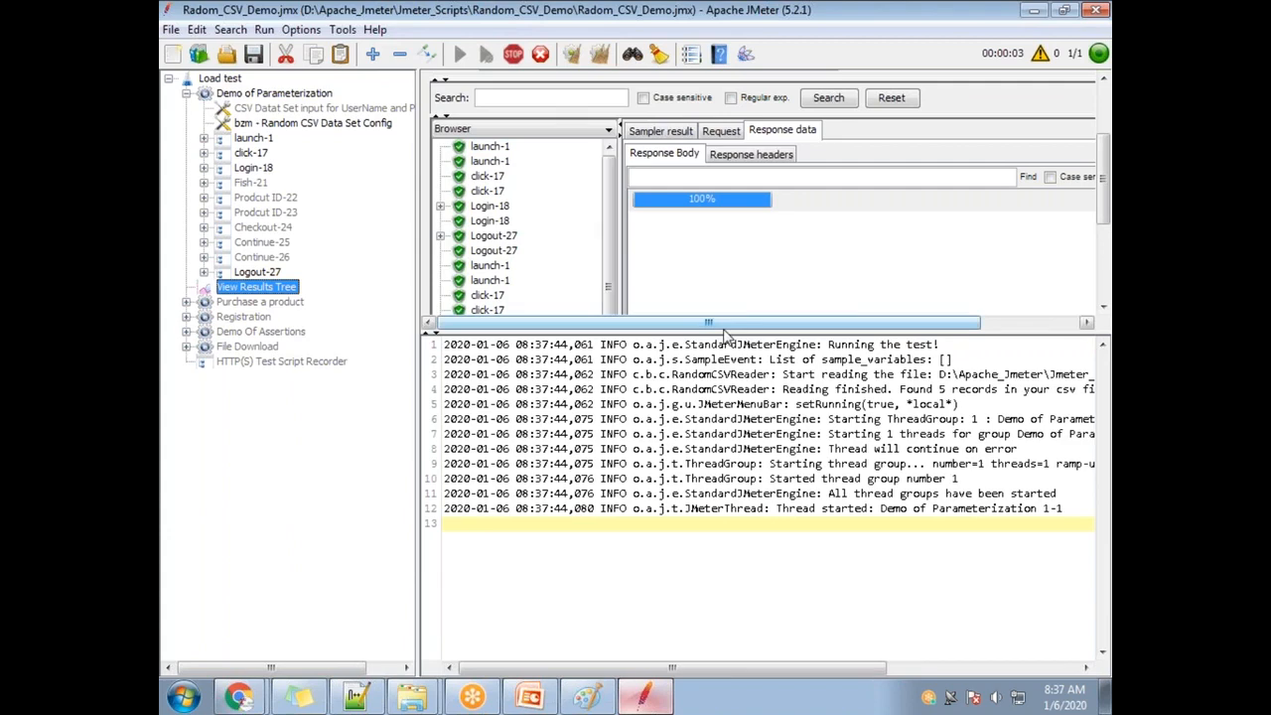
left_click_drag(723, 328, 723, 553)
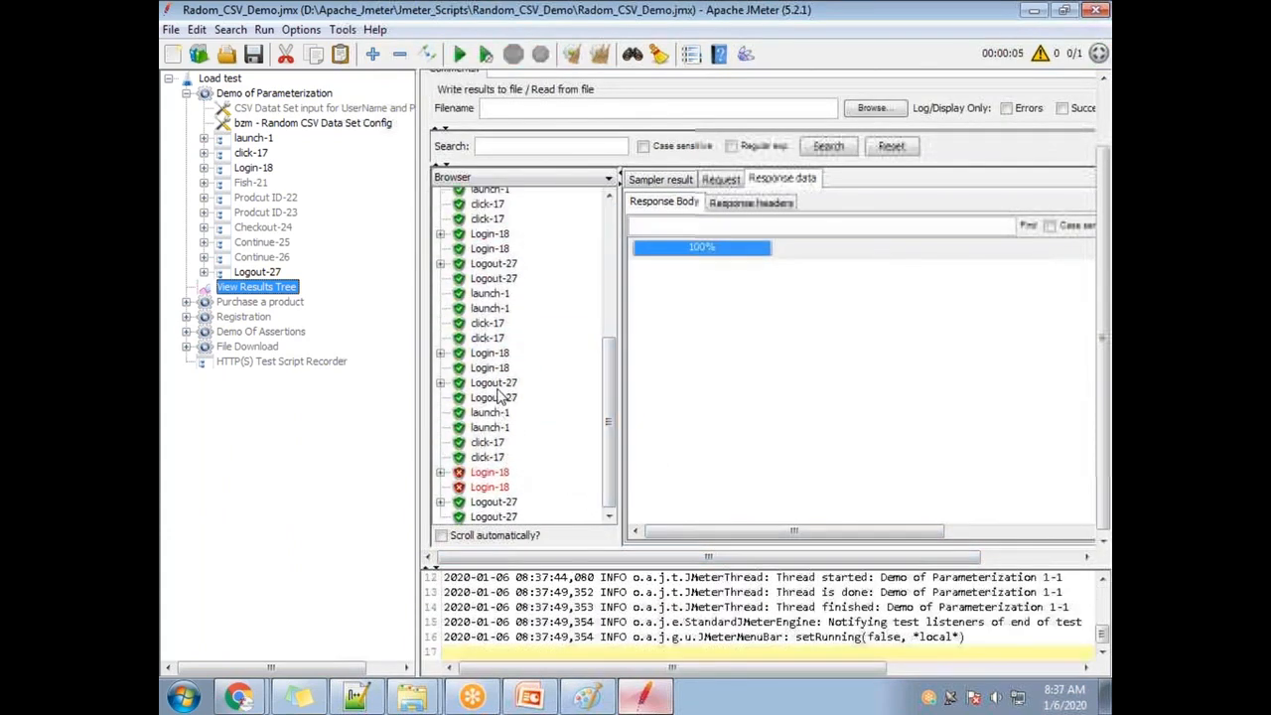
left_click(496, 384)
left_click(489, 353)
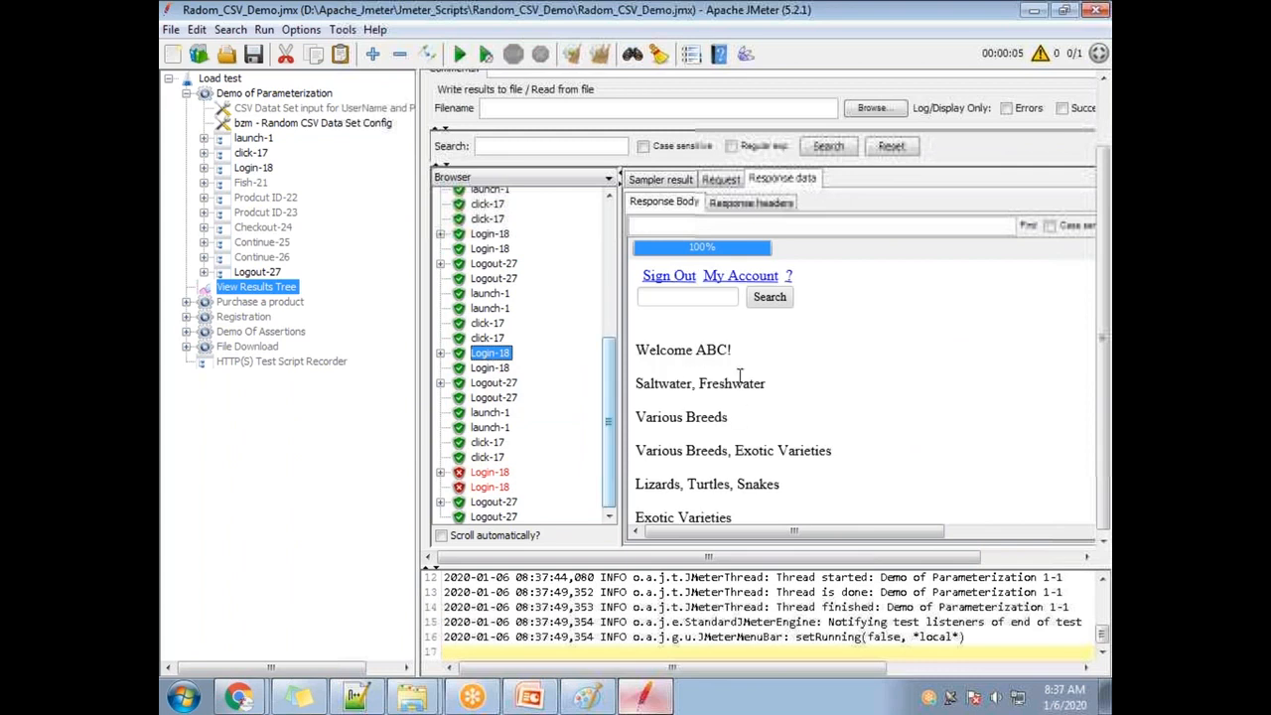
triple_click(707, 345)
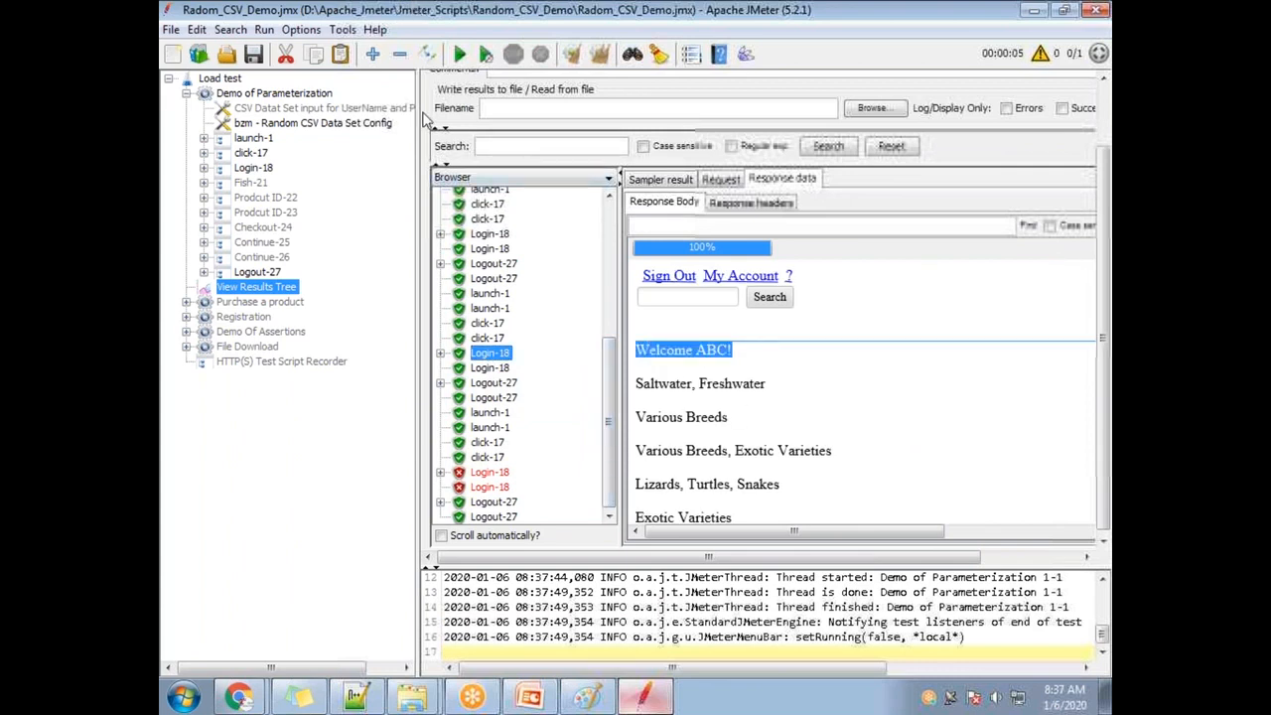
Recheck the Random_CSV_Demo folder files, then return to the Random CSV Data Set Config.
left_click(422, 698)
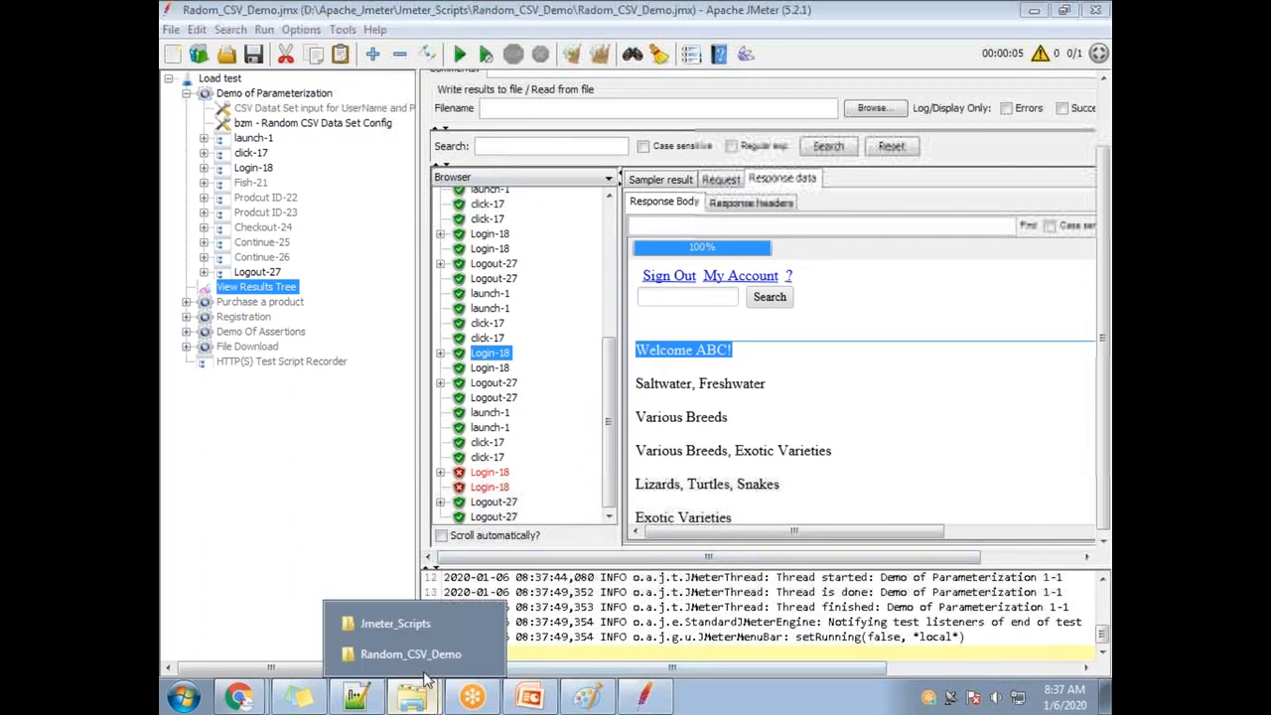
left_click(402, 653)
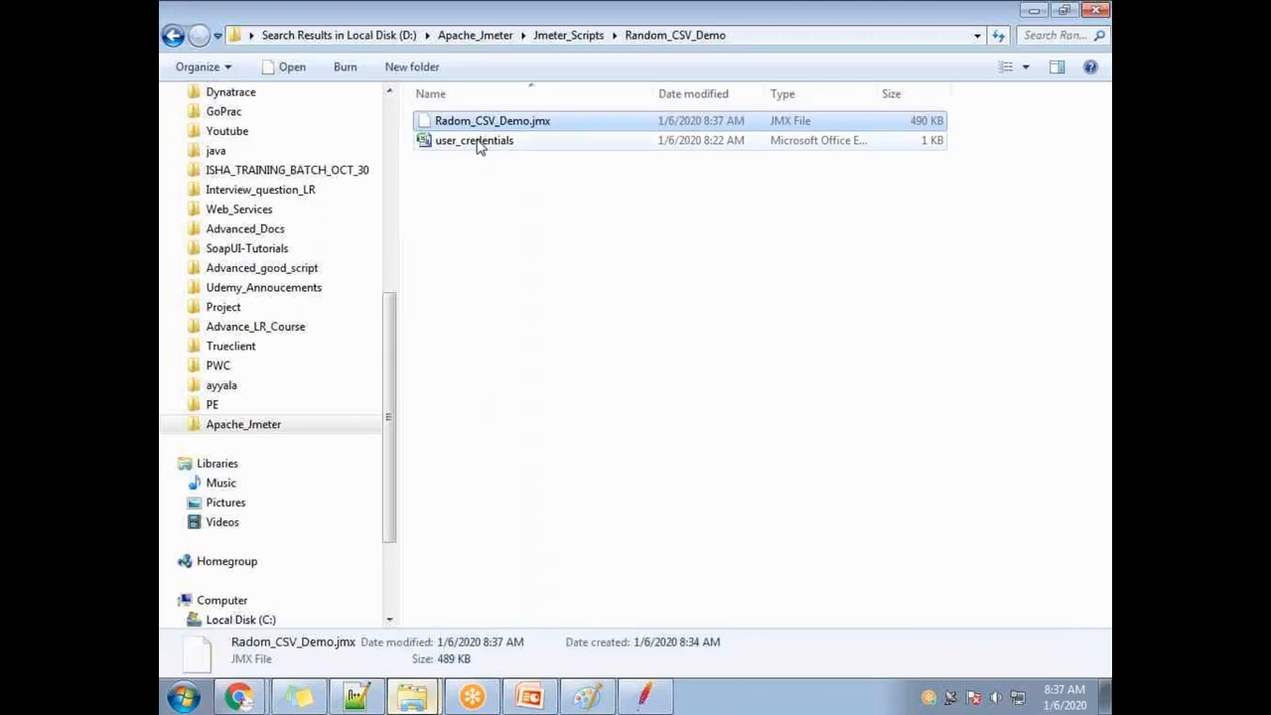
left_click(467, 140)
left_click(438, 124)
left_click(440, 143)
left_click(663, 706)
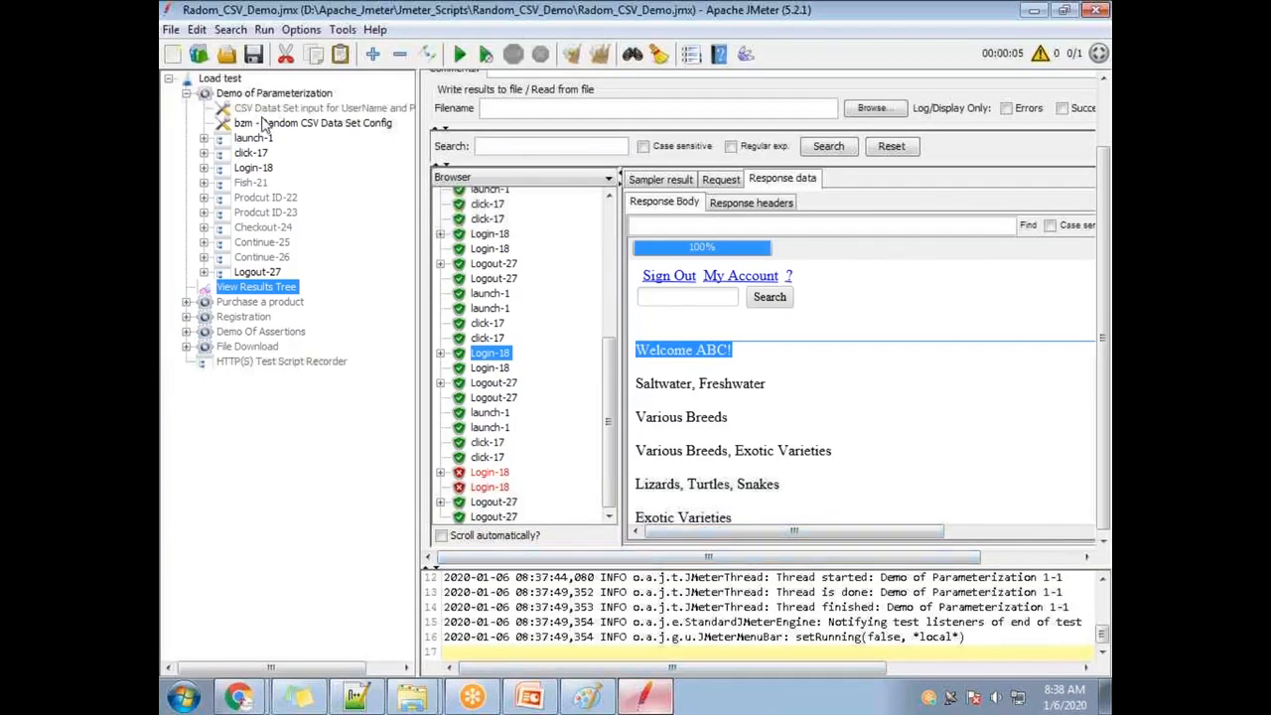
left_click(264, 123)
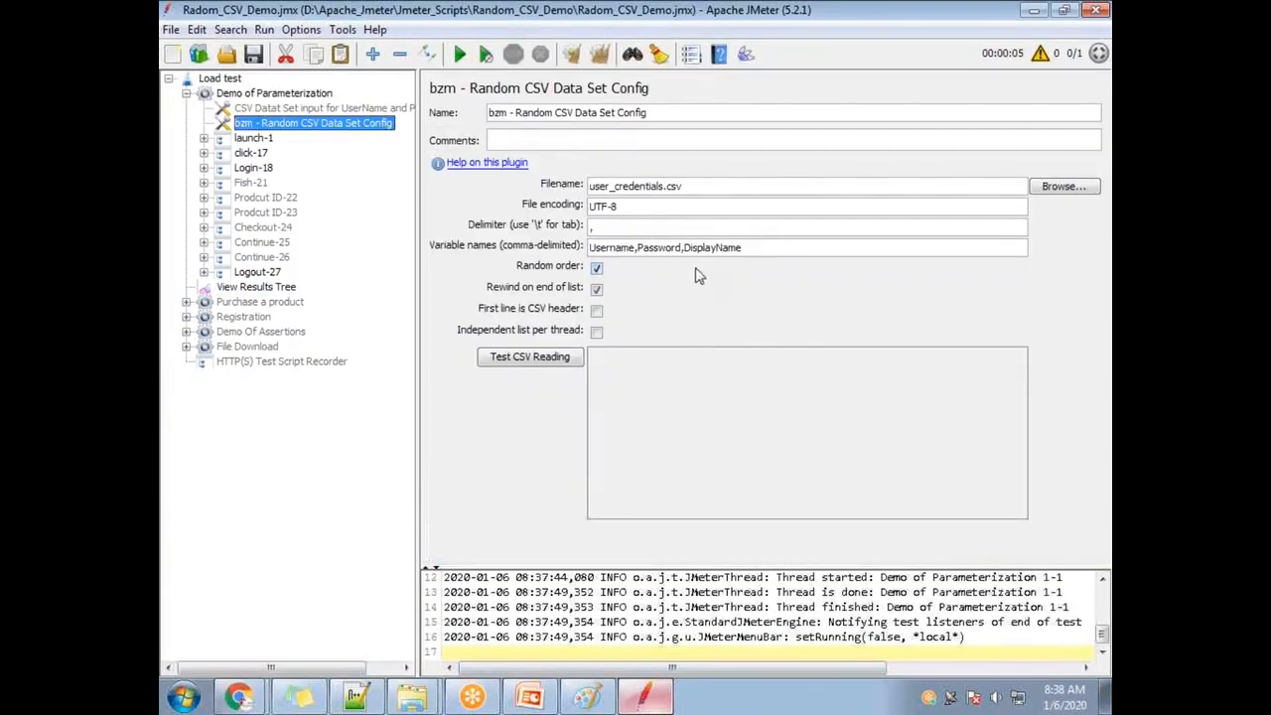
Select the user_credentials.csv filename and restore JMeter so the Random_CSV_Demo folder appears behind.
left_click_drag(689, 189, 589, 187)
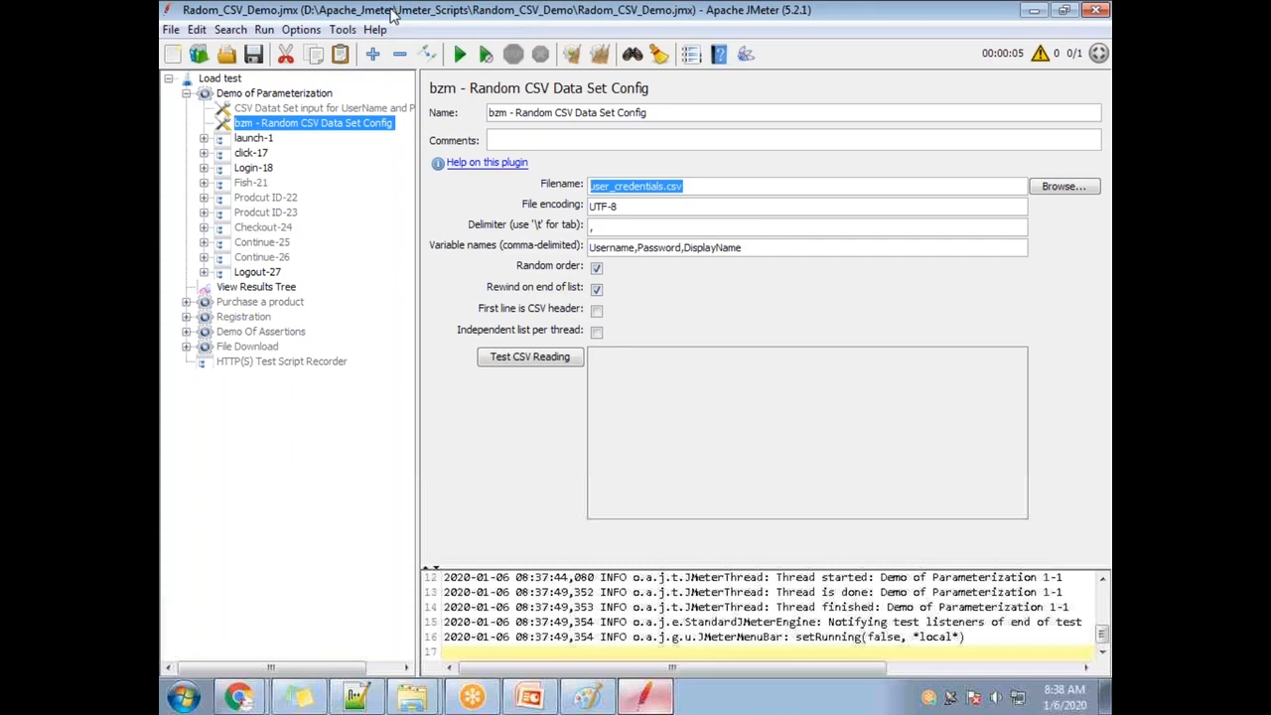
double_click(394, 12)
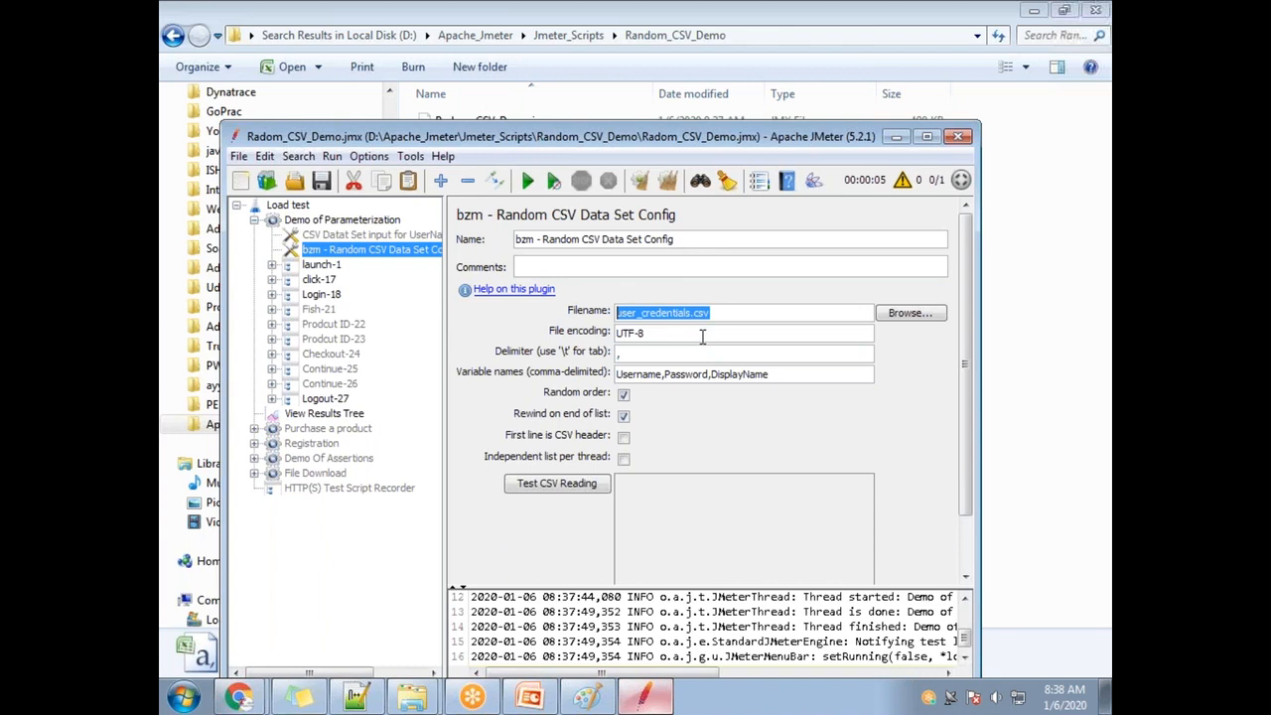
left_click(784, 35)
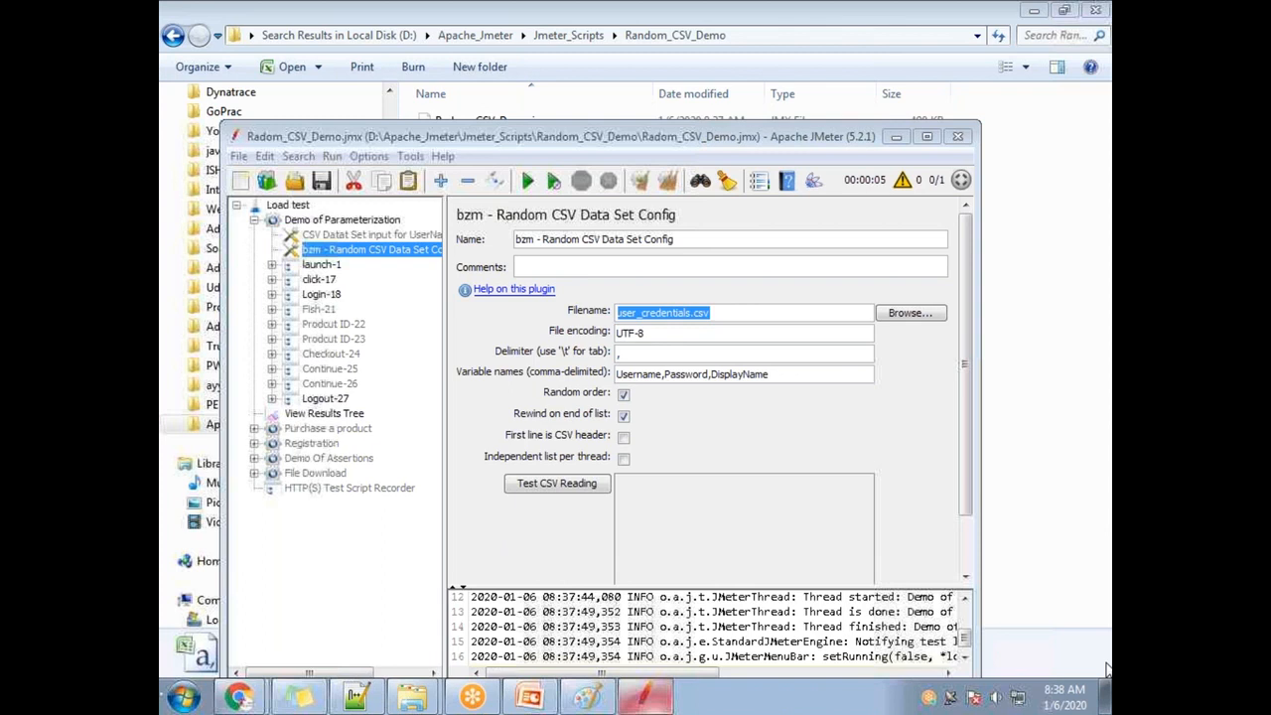
Expand Checkout-24, Prodcut ID-23 and Continue-25 in the tree and open the Continue-25 order request.
left_click(335, 358)
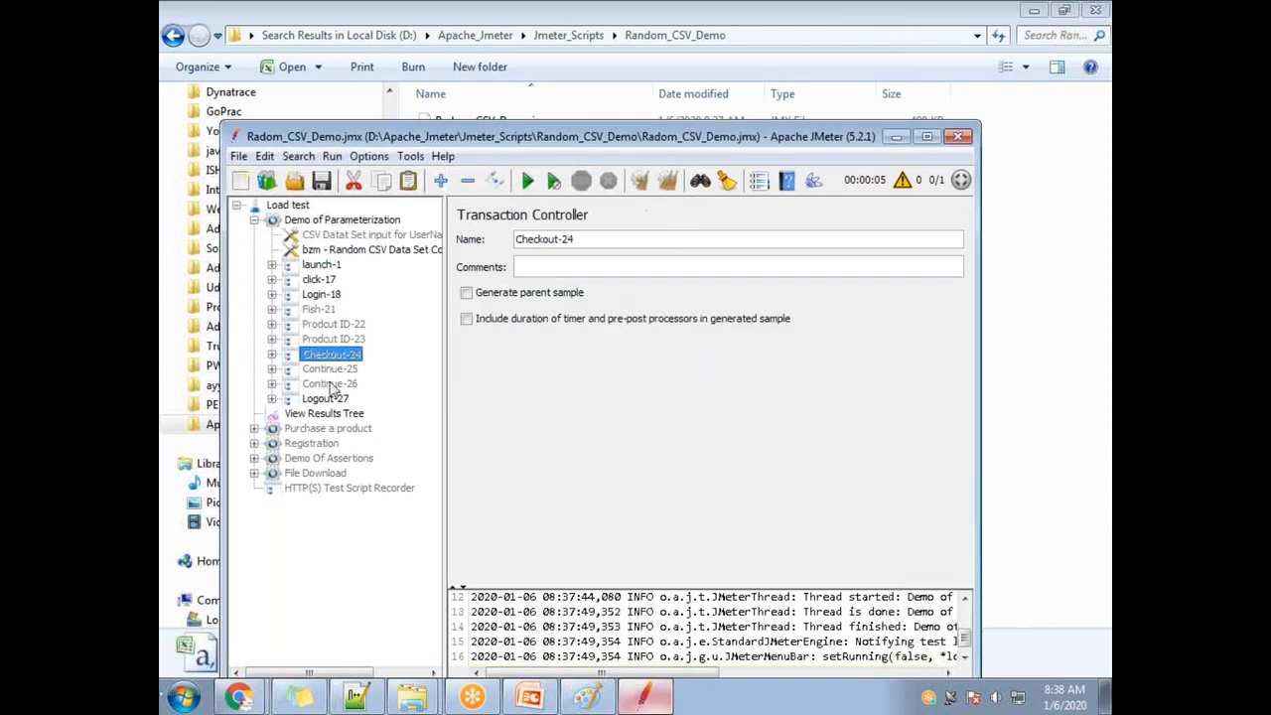
left_click(271, 355)
left_click(347, 370)
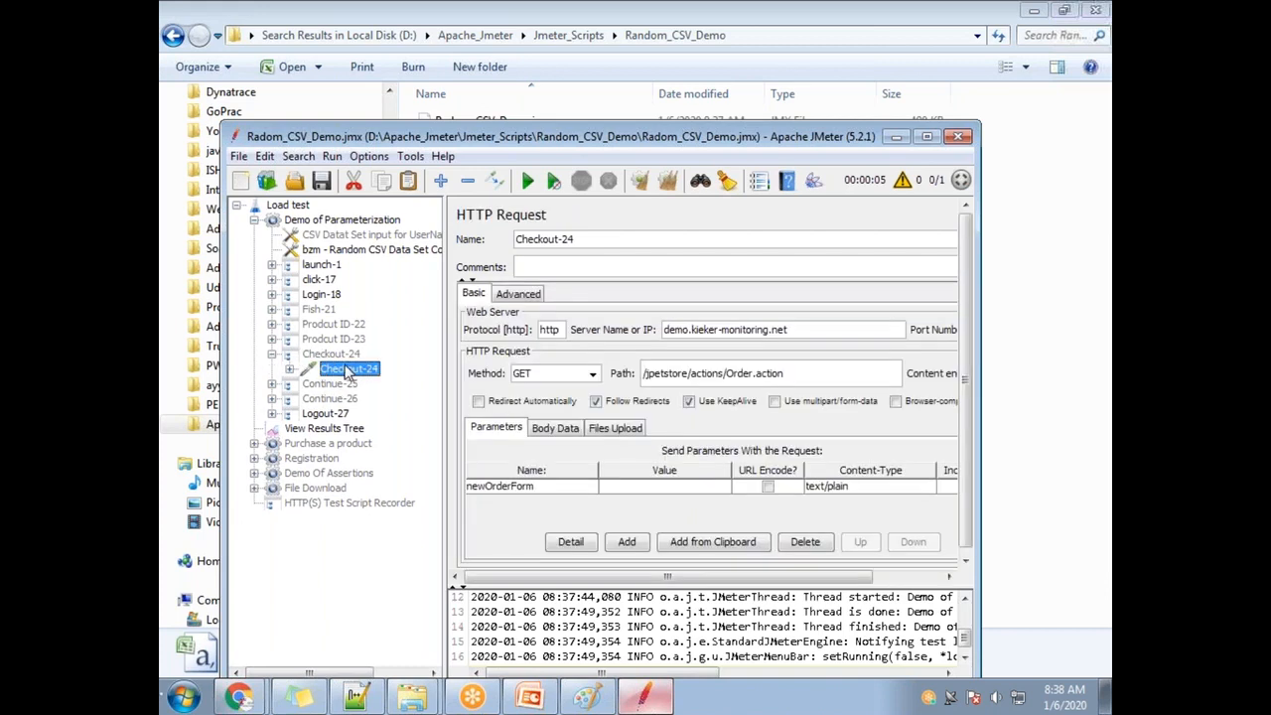
left_click(273, 341)
left_click(349, 354)
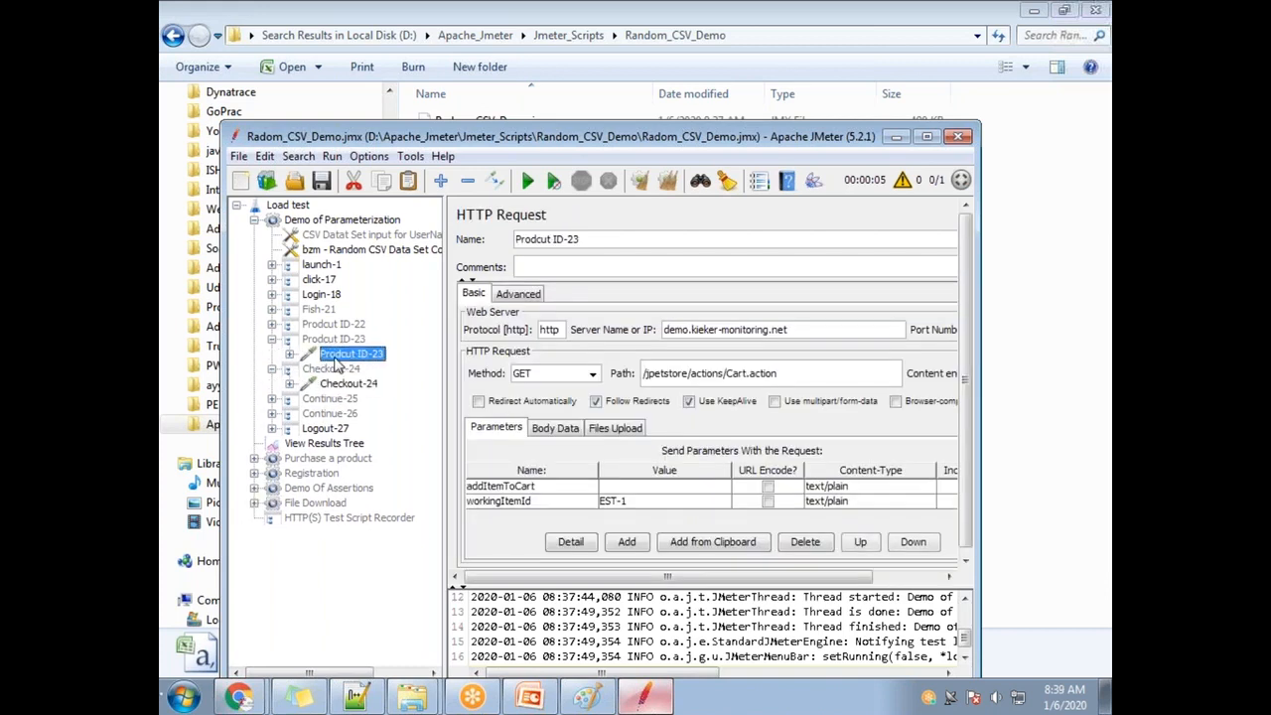
left_click(272, 398)
left_click(352, 414)
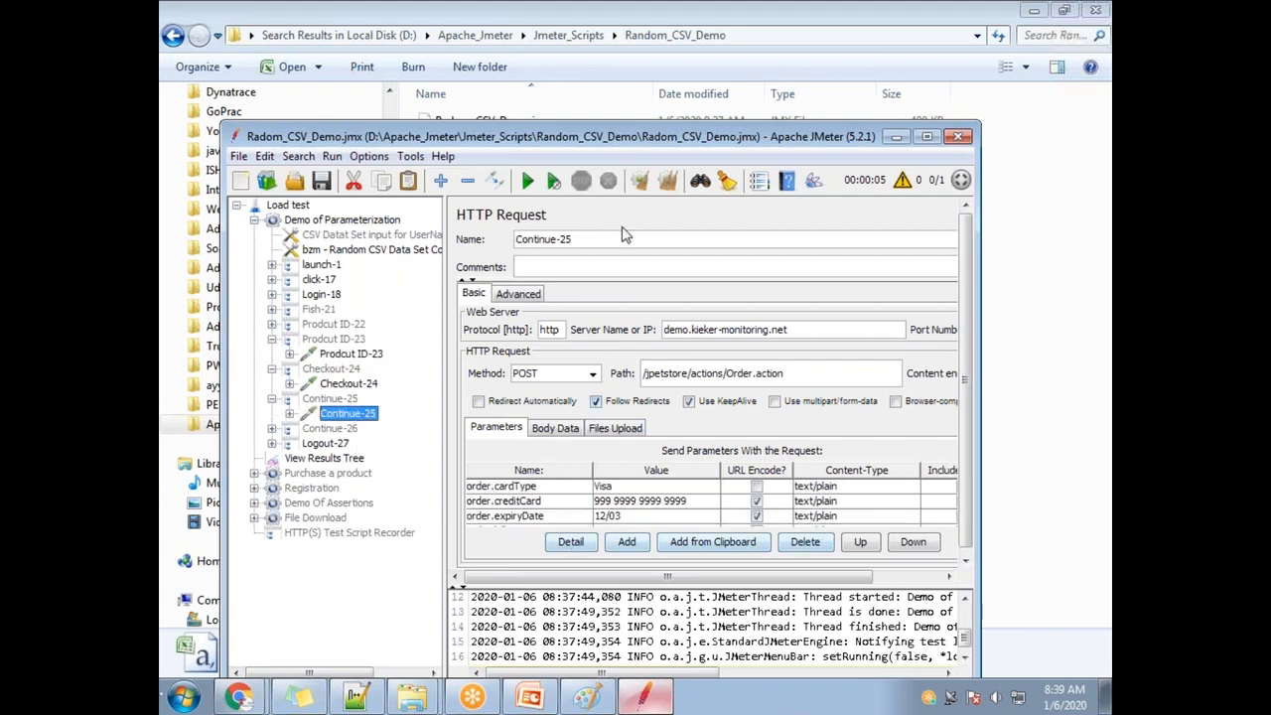
Maximize JMeter and review the order's cardType, creditCard, expiryDate and billing parameters.
double_click(605, 141)
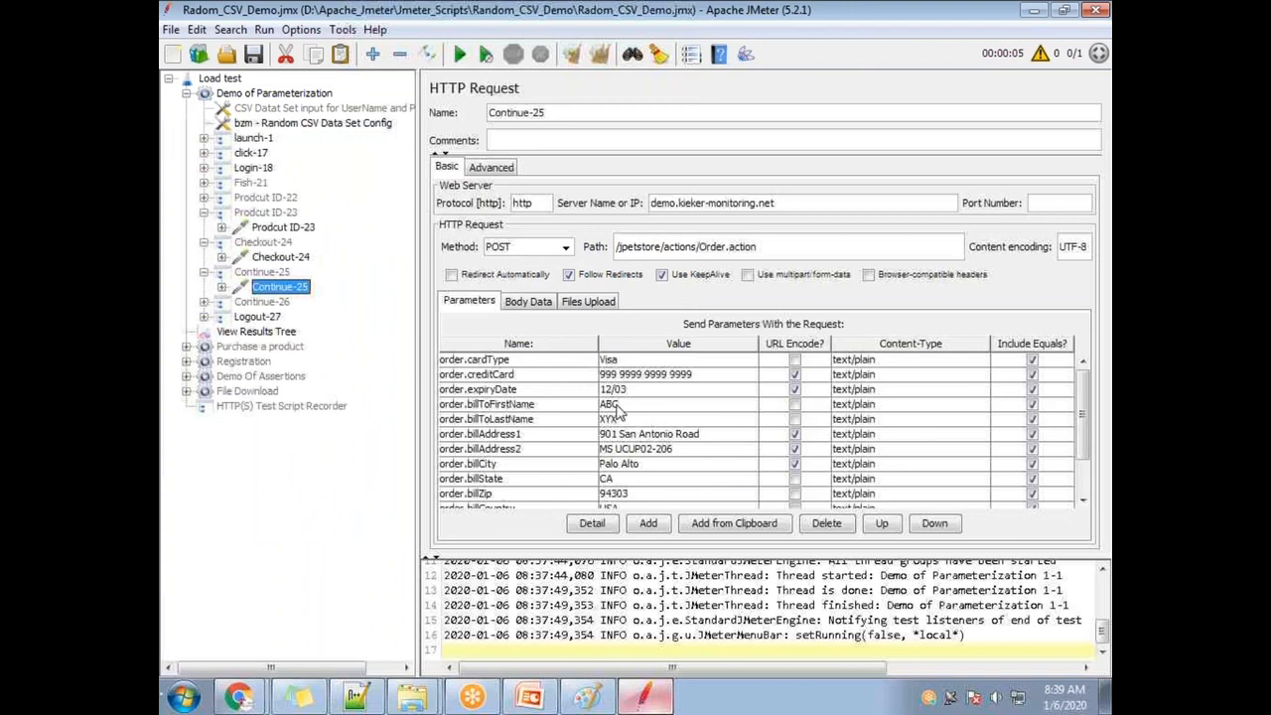
scroll(616, 437, "down", 2)
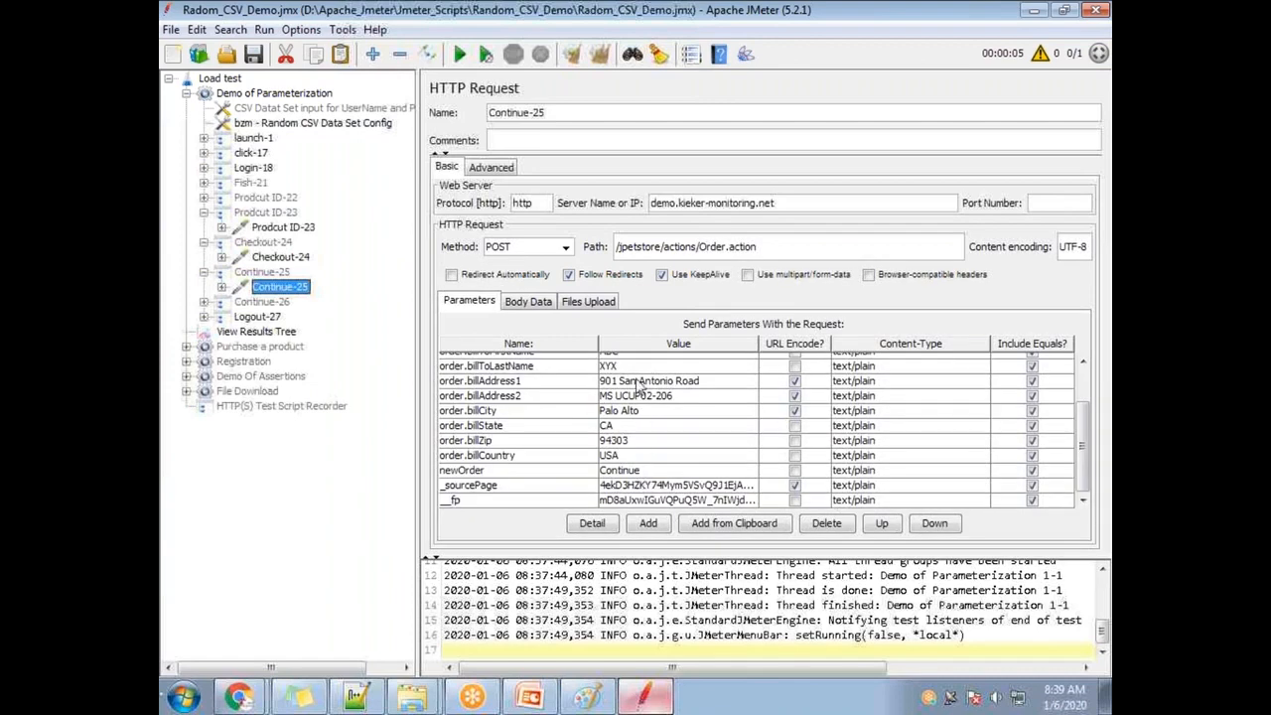
scroll(615, 457, "up", 3)
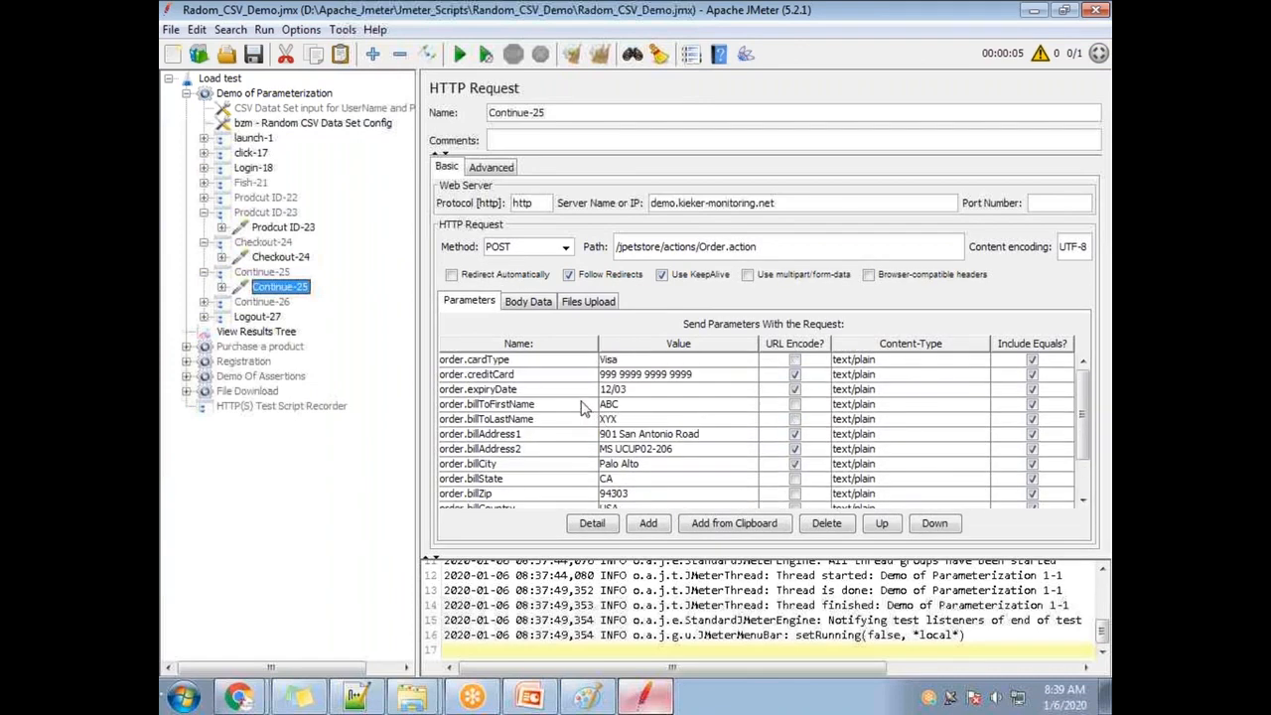
left_click(510, 359)
left_click(508, 376)
left_click(508, 390)
left_click(507, 405)
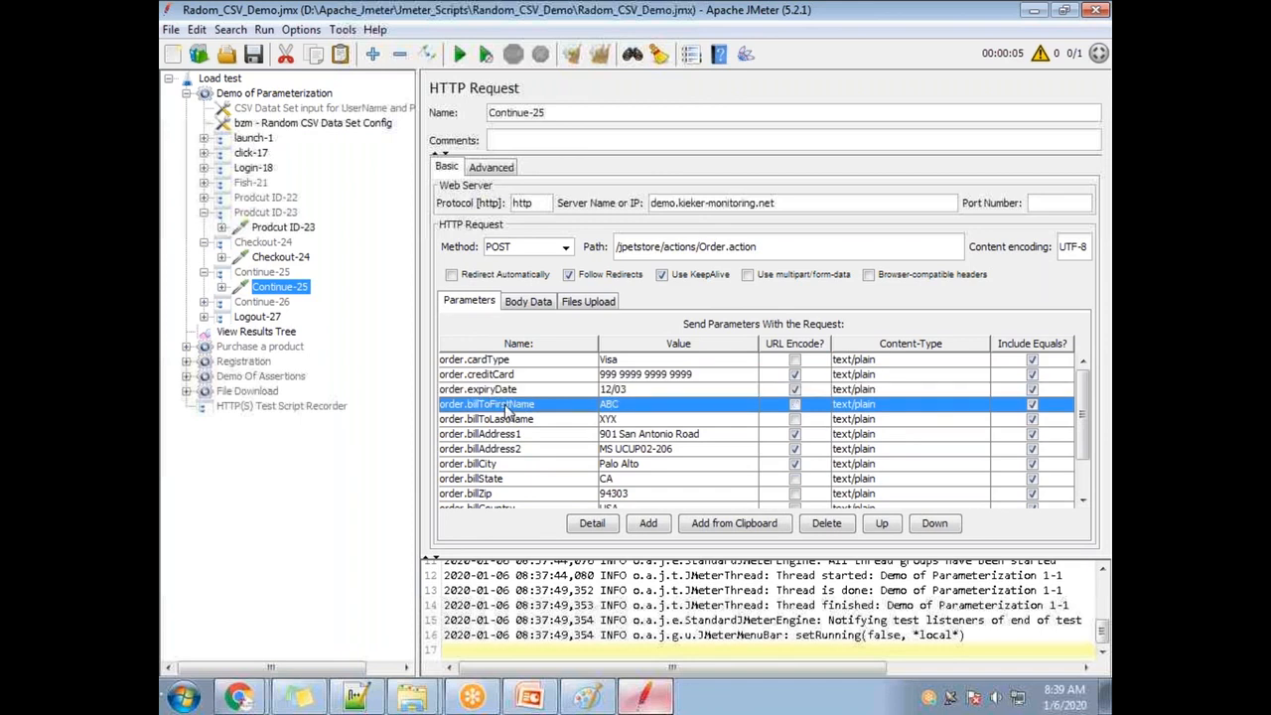
left_click(510, 419)
left_click(508, 435)
left_click(508, 449)
left_click(502, 463)
left_click(548, 479)
left_click(526, 495)
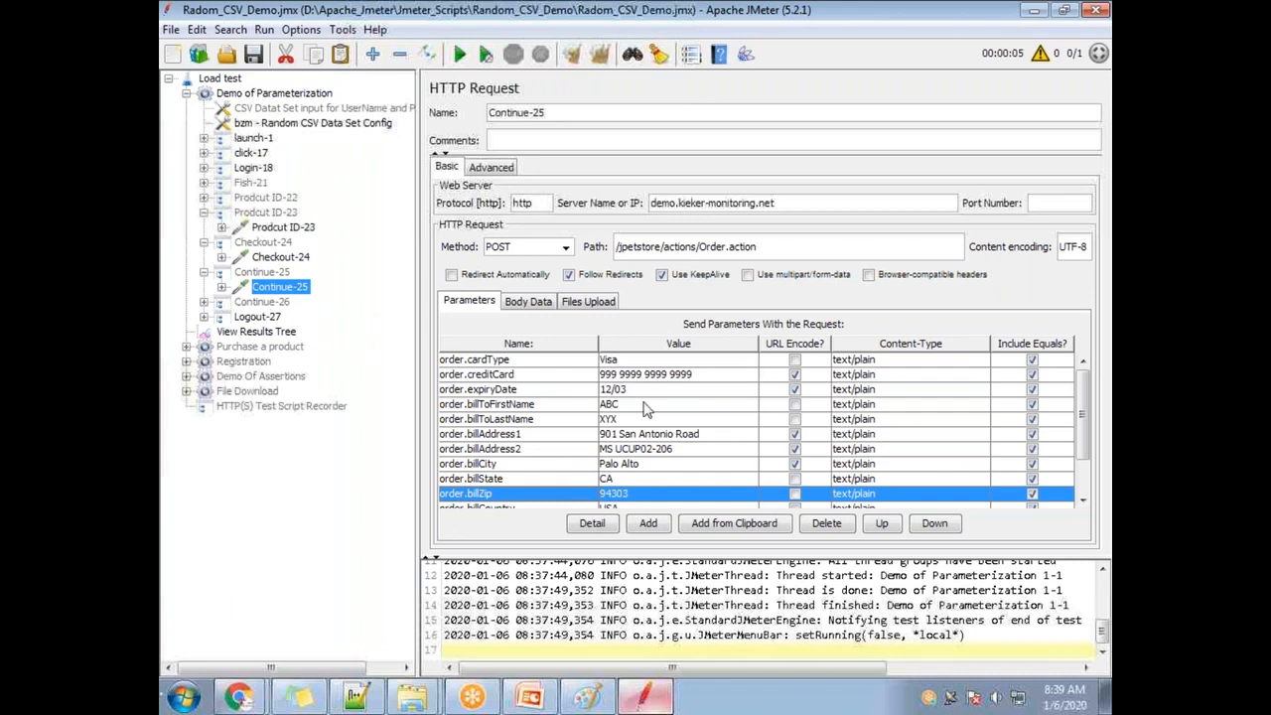
Look at the Continue-26 request's parameters, then go back to Continue-25.
left_click(204, 302)
left_click(263, 316)
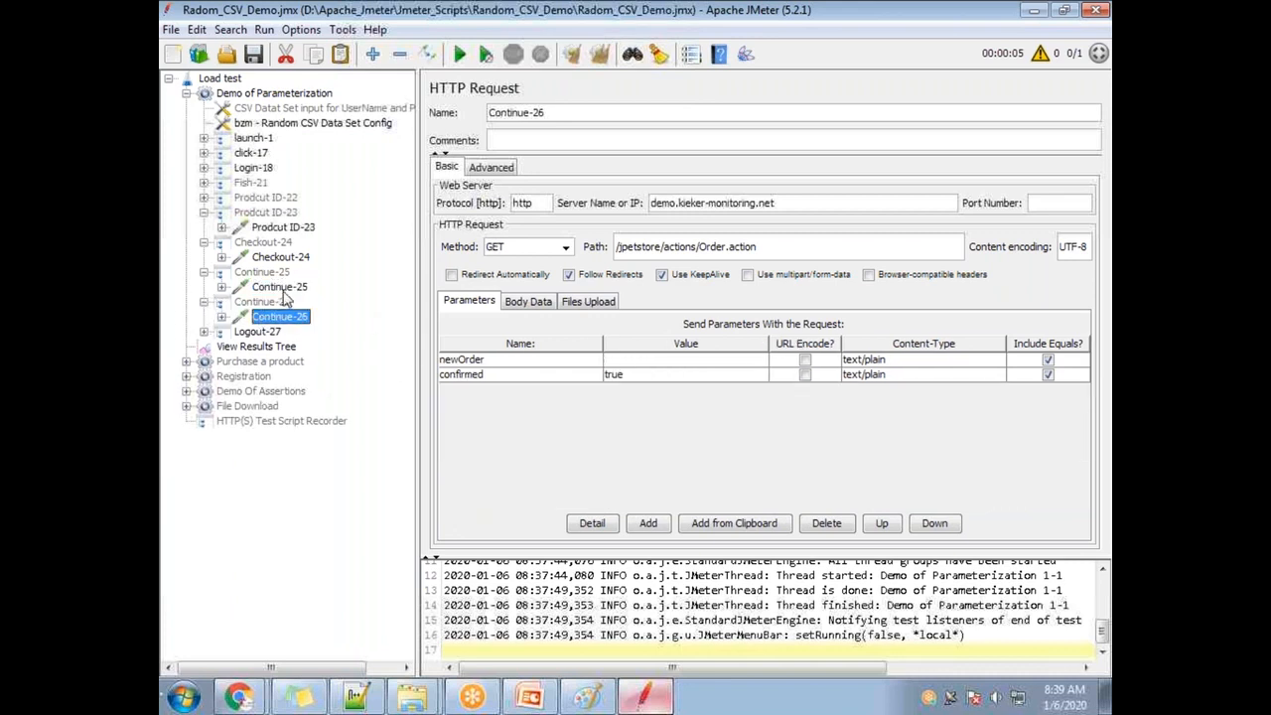
left_click(282, 290)
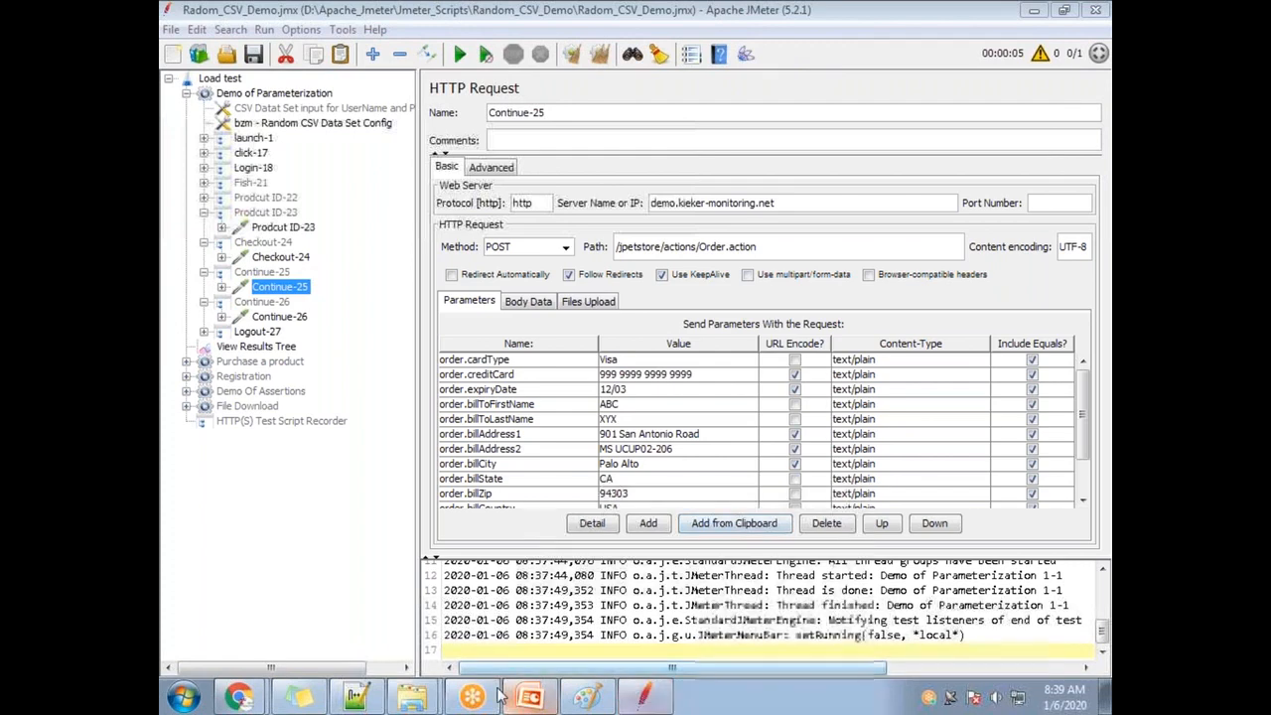
Bring up the Random_CSV_Demo folder and open the context menu on its empty space.
mouse_move(425, 701)
left_click(410, 653)
left_click(493, 165)
right_click(498, 170)
Add a new Excel worksheet to Random_CSV_Demo and name it Purchasedetails.csv.
mouse_move(556, 189)
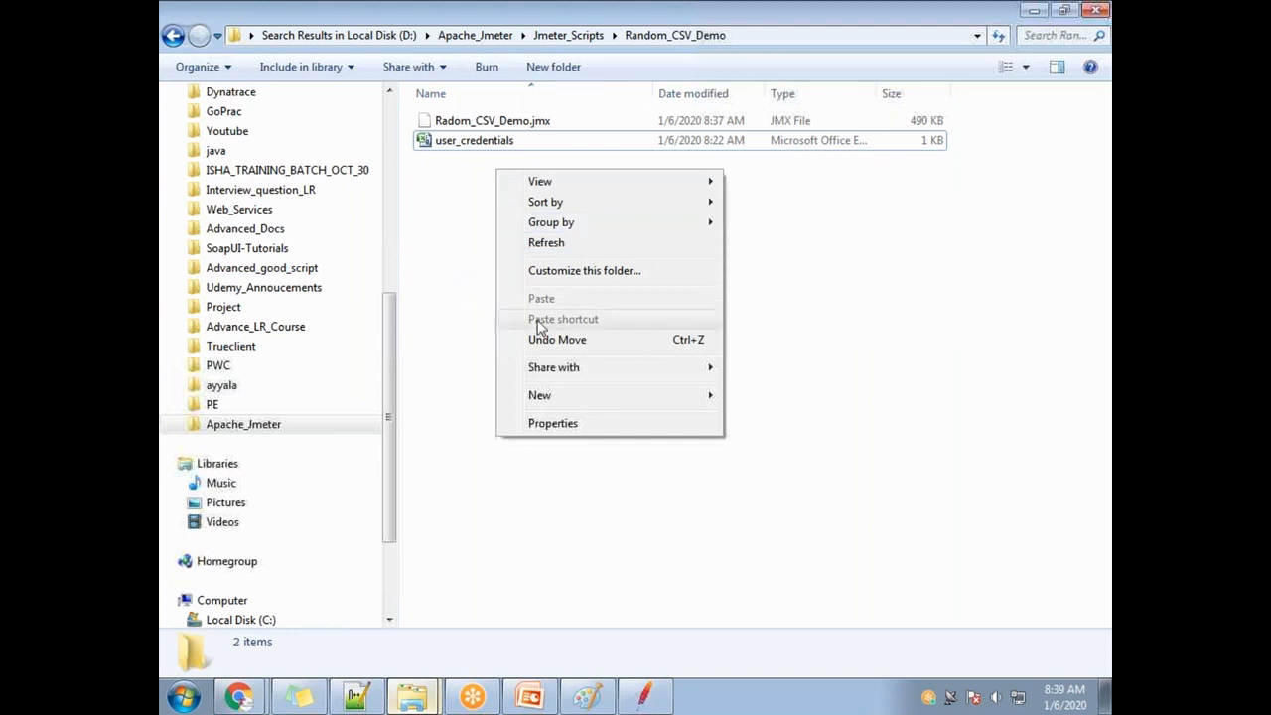
mouse_move(585, 399)
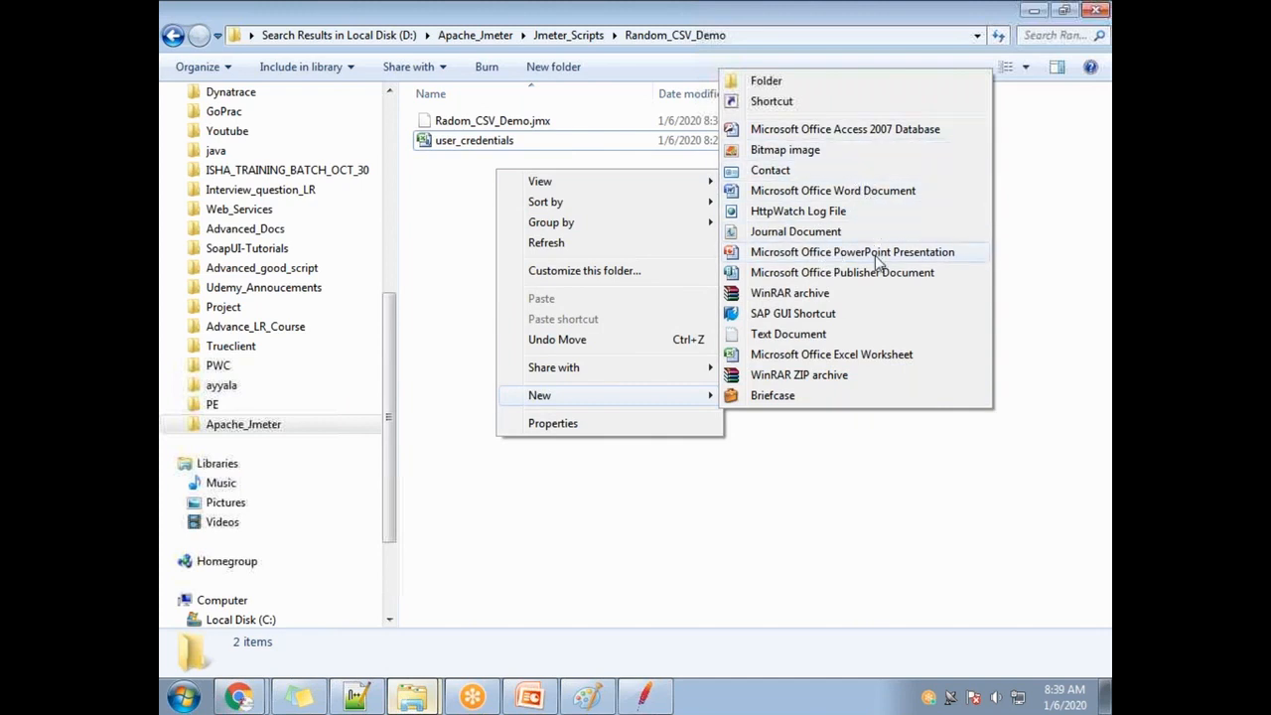
left_click(860, 355)
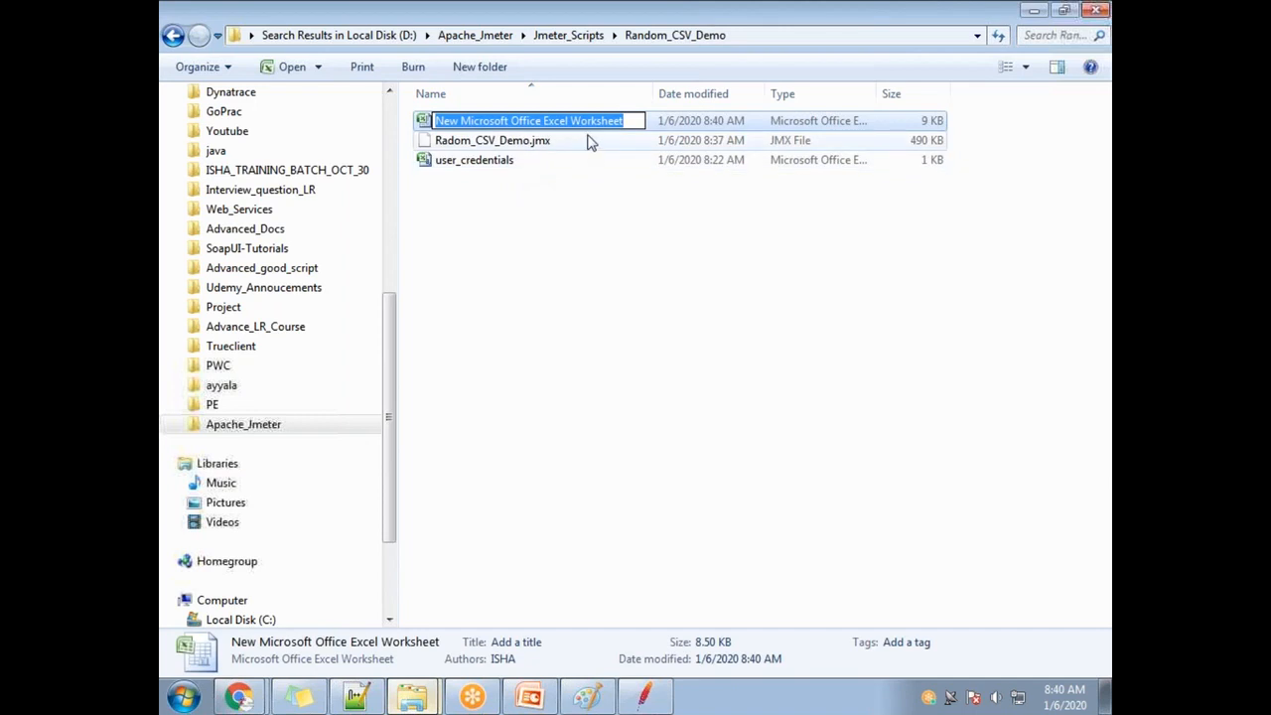
type("Purchasedetails")
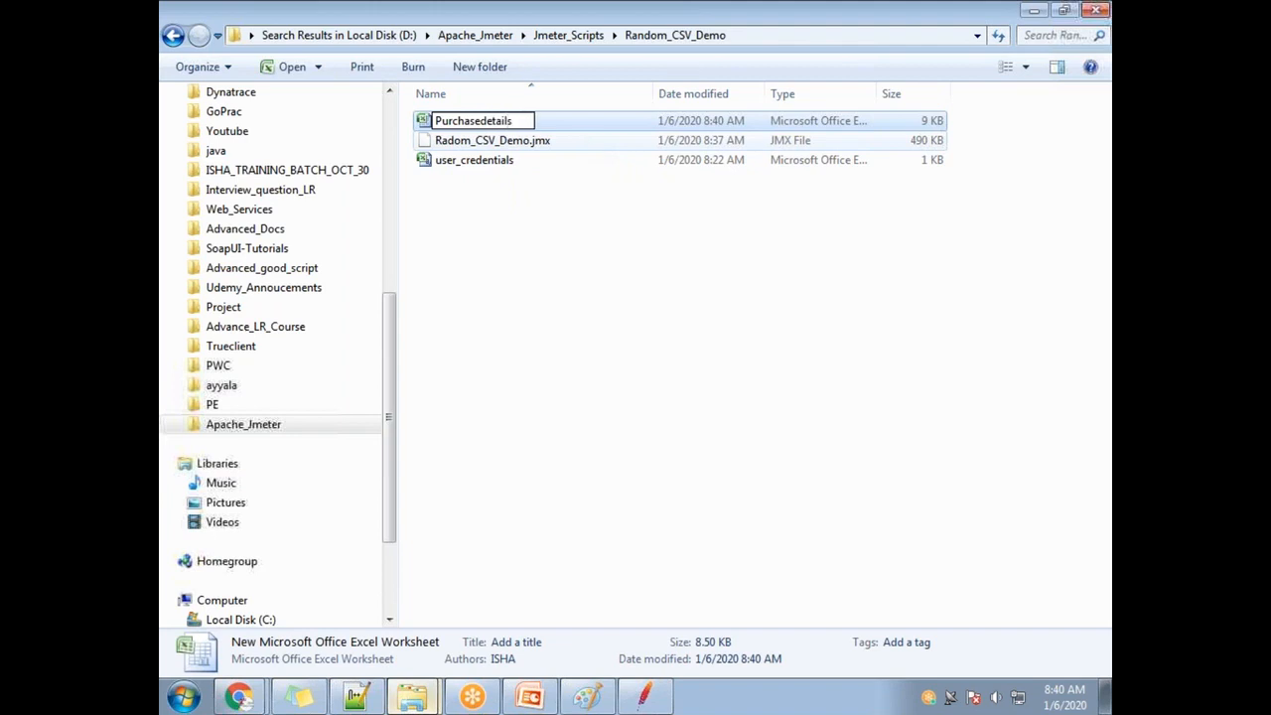
type(".csv\\")
key("Left")
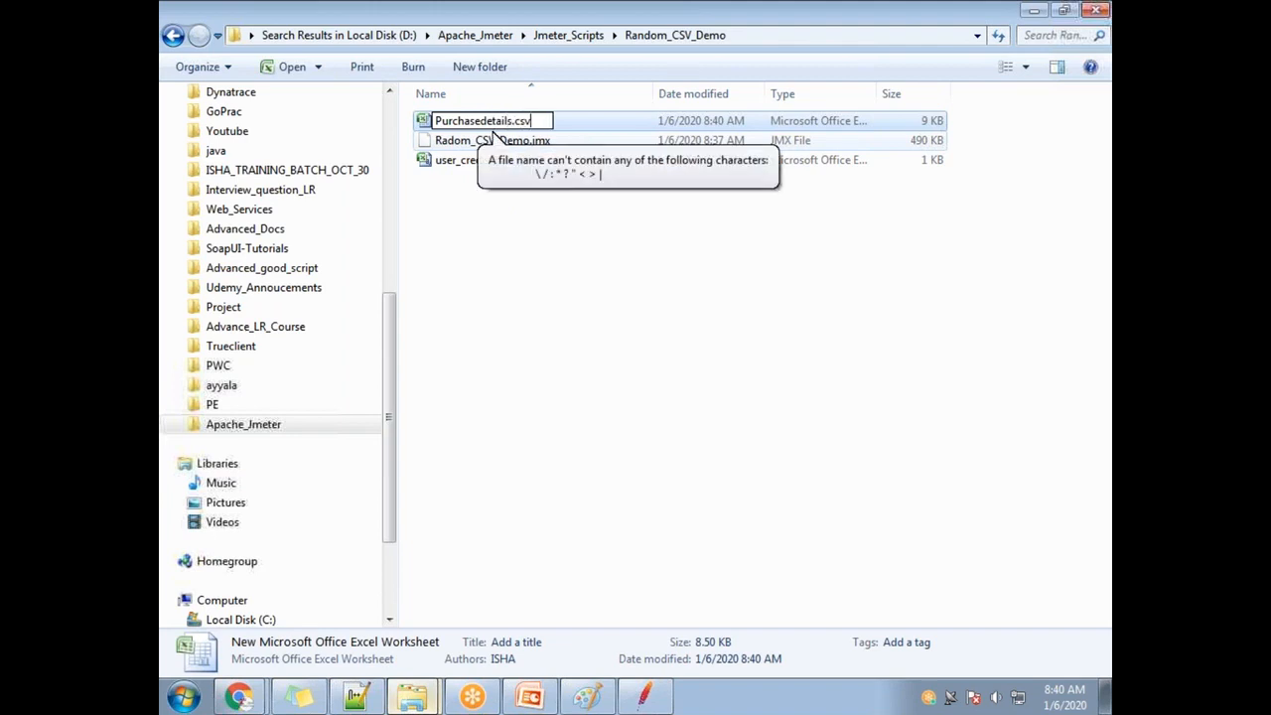
key("Return")
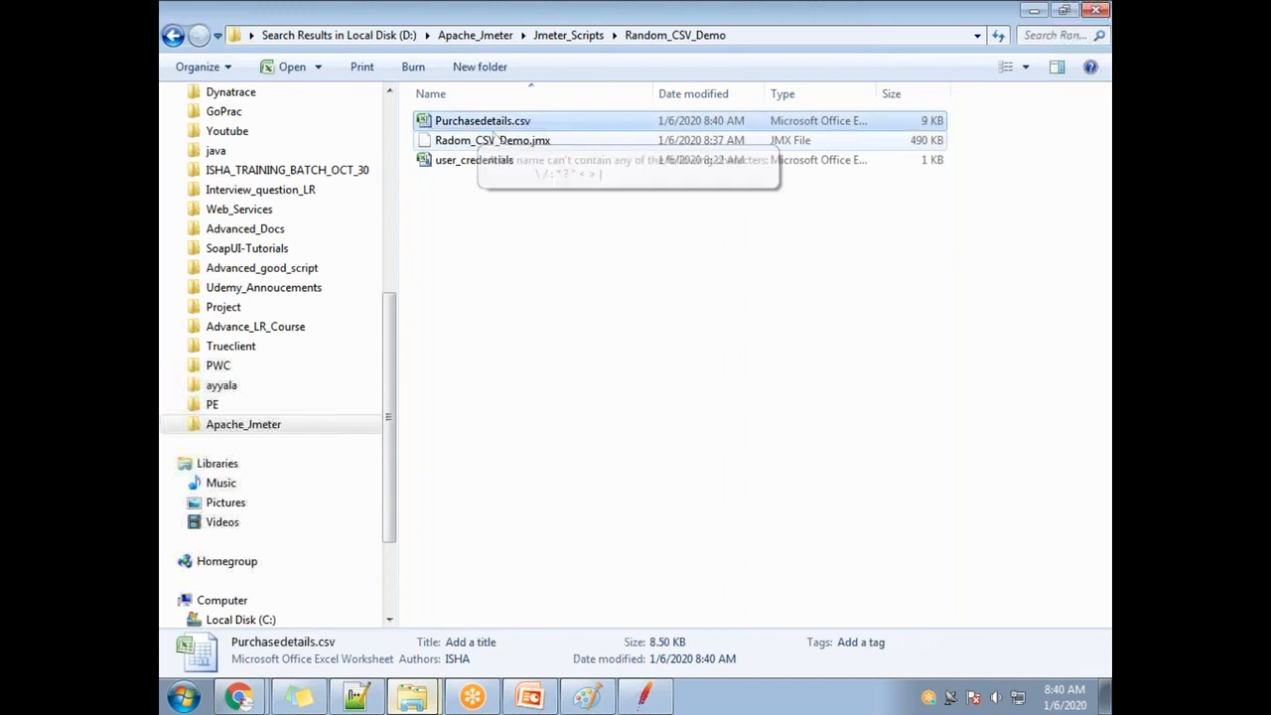
left_click(493, 142)
left_click(502, 126)
Open Purchasedetails.csv in Excel and save it as CSV (Comma delimited), accepting the single-sheet warning.
double_click(506, 126)
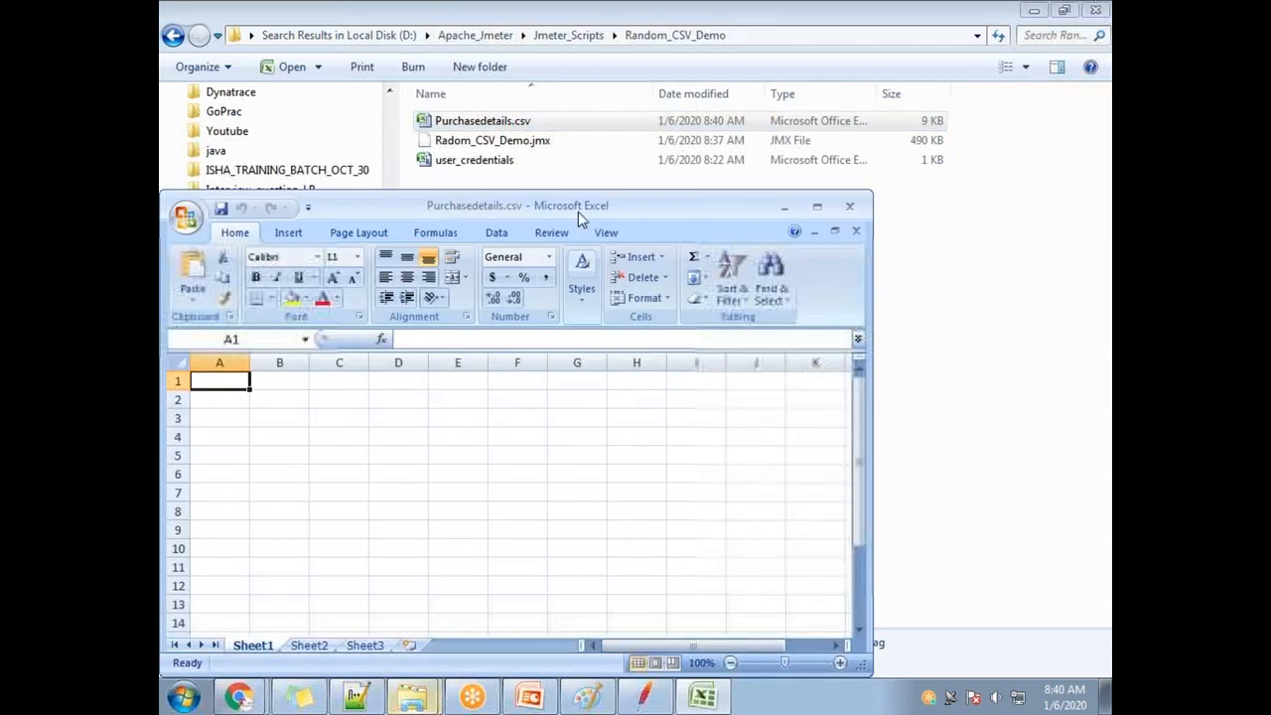
left_click(185, 220)
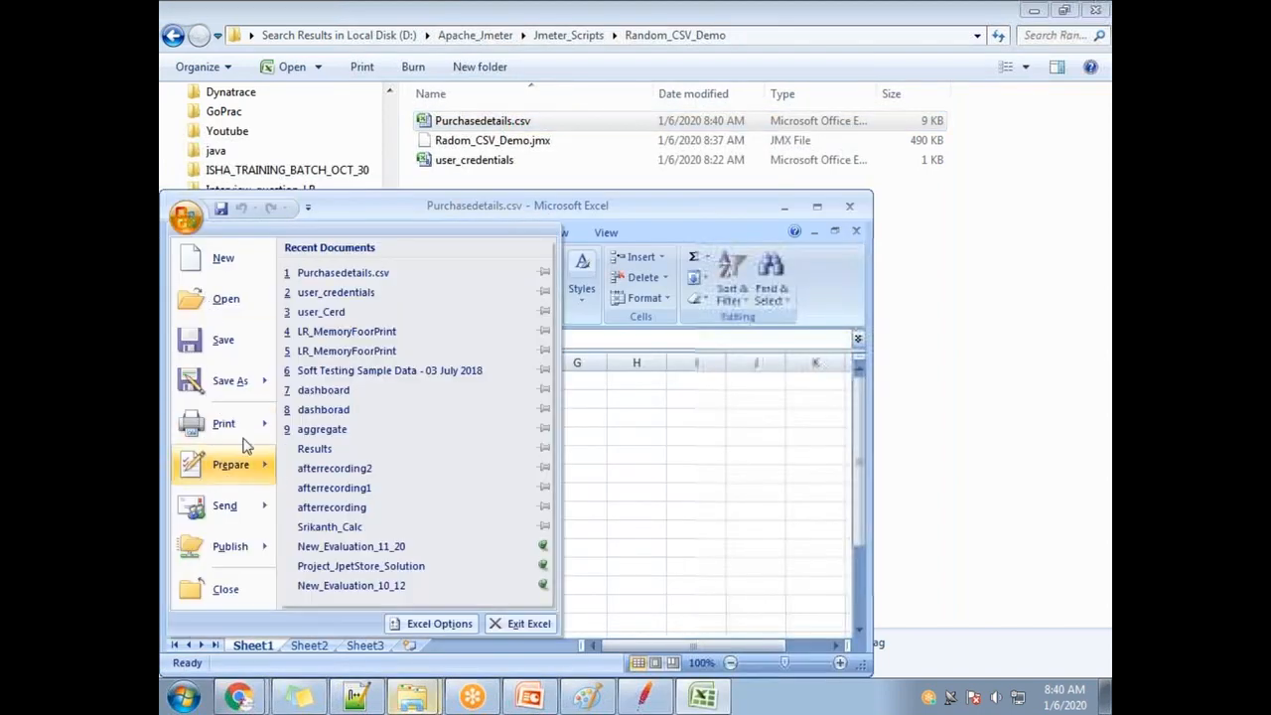
left_click(226, 377)
left_click(381, 532)
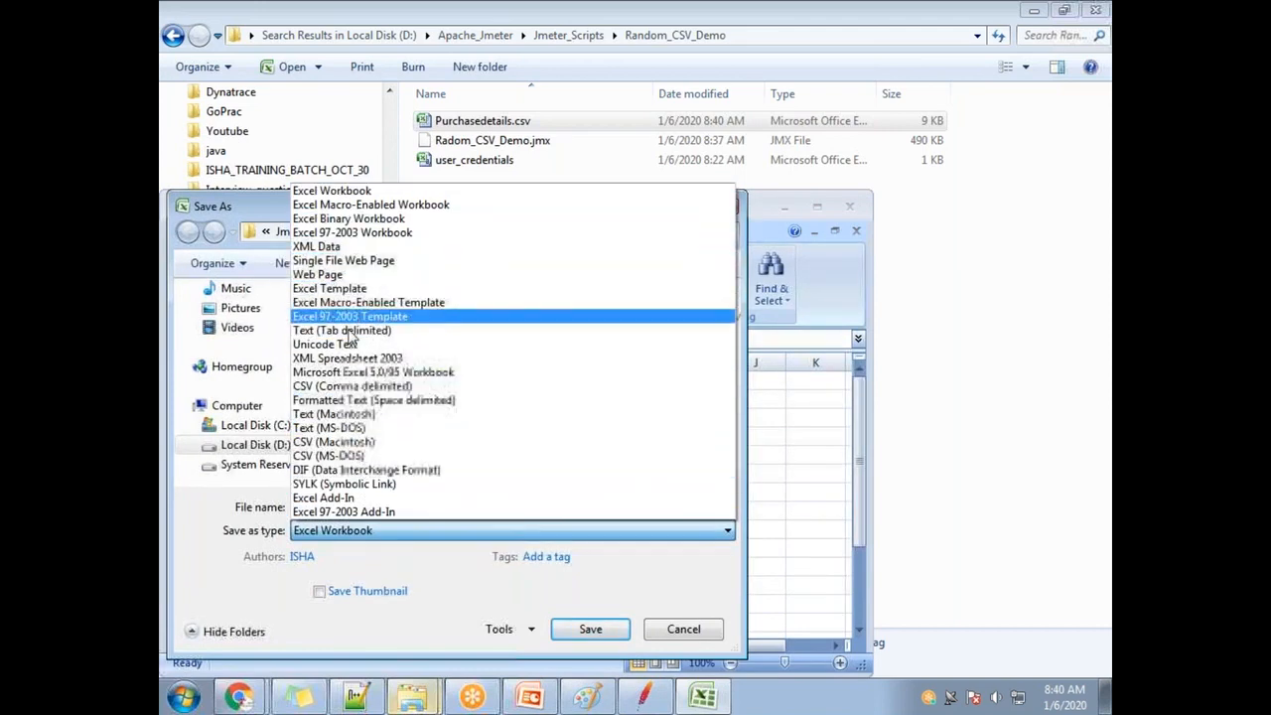
left_click(347, 386)
left_click(589, 604)
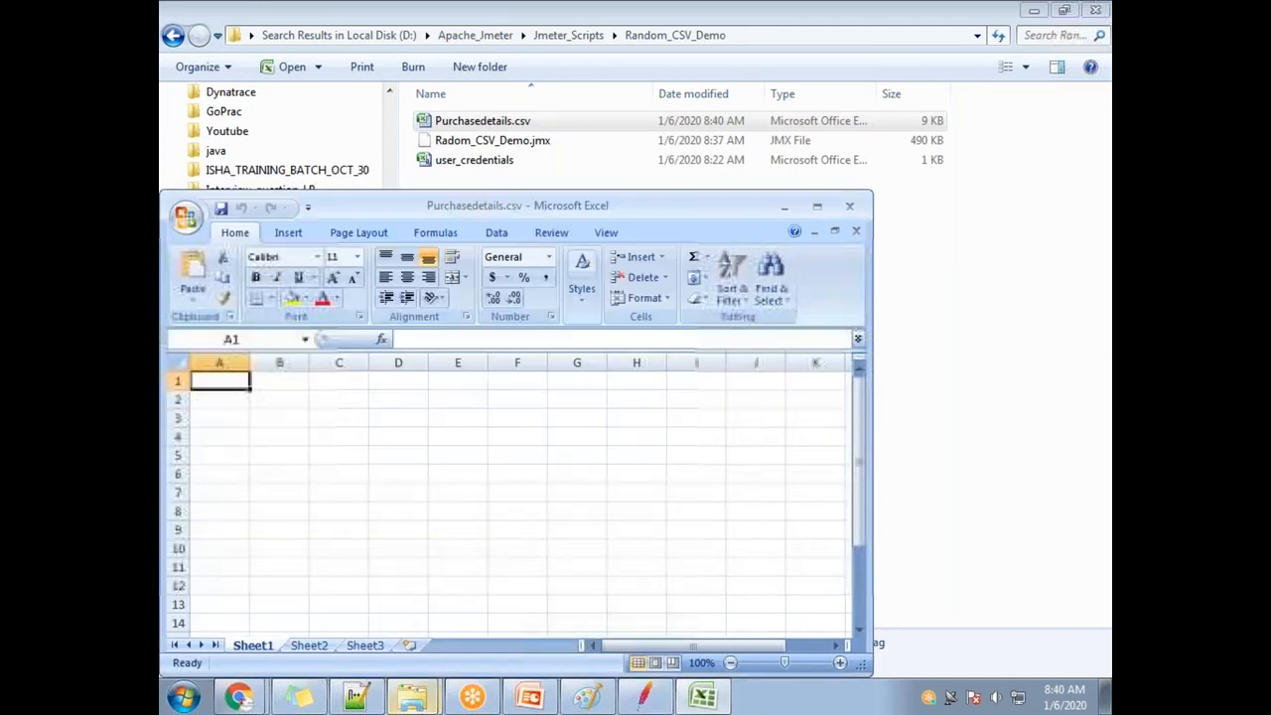
left_click(596, 408)
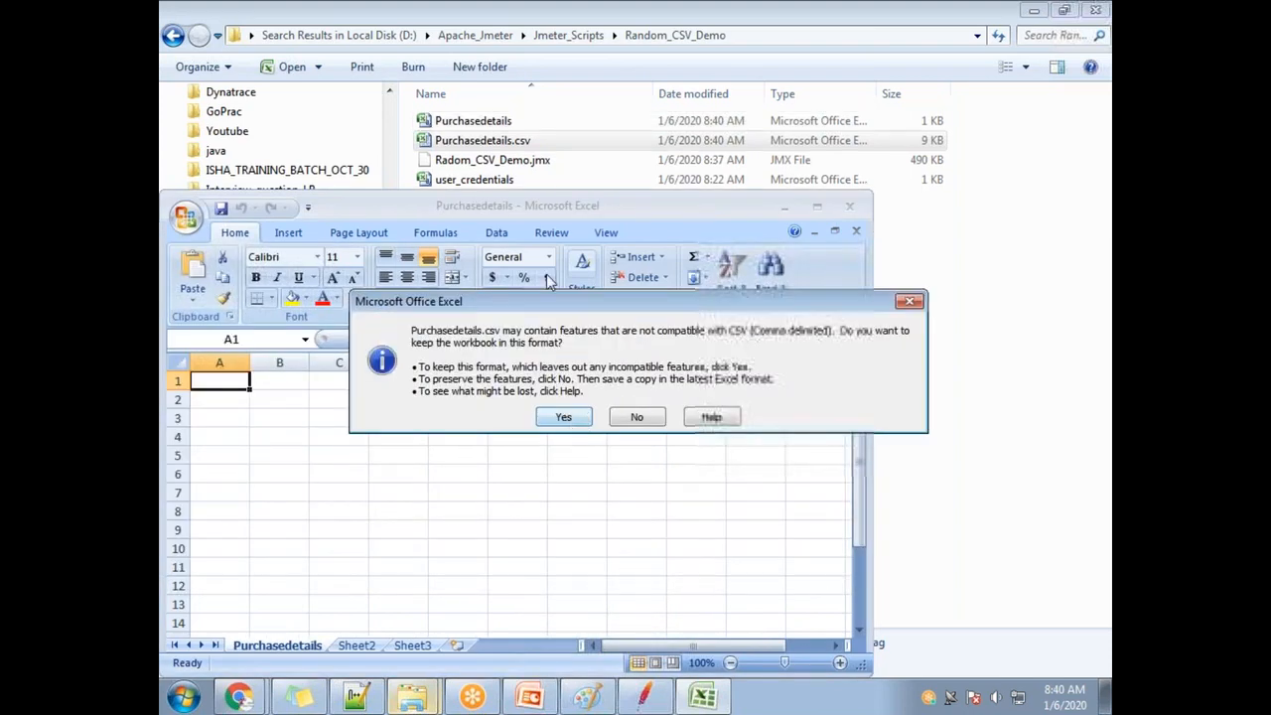
Try deleting the extra Purchasedetails file, cancelling when the deletion is blocked.
left_click(498, 122)
key("Delete")
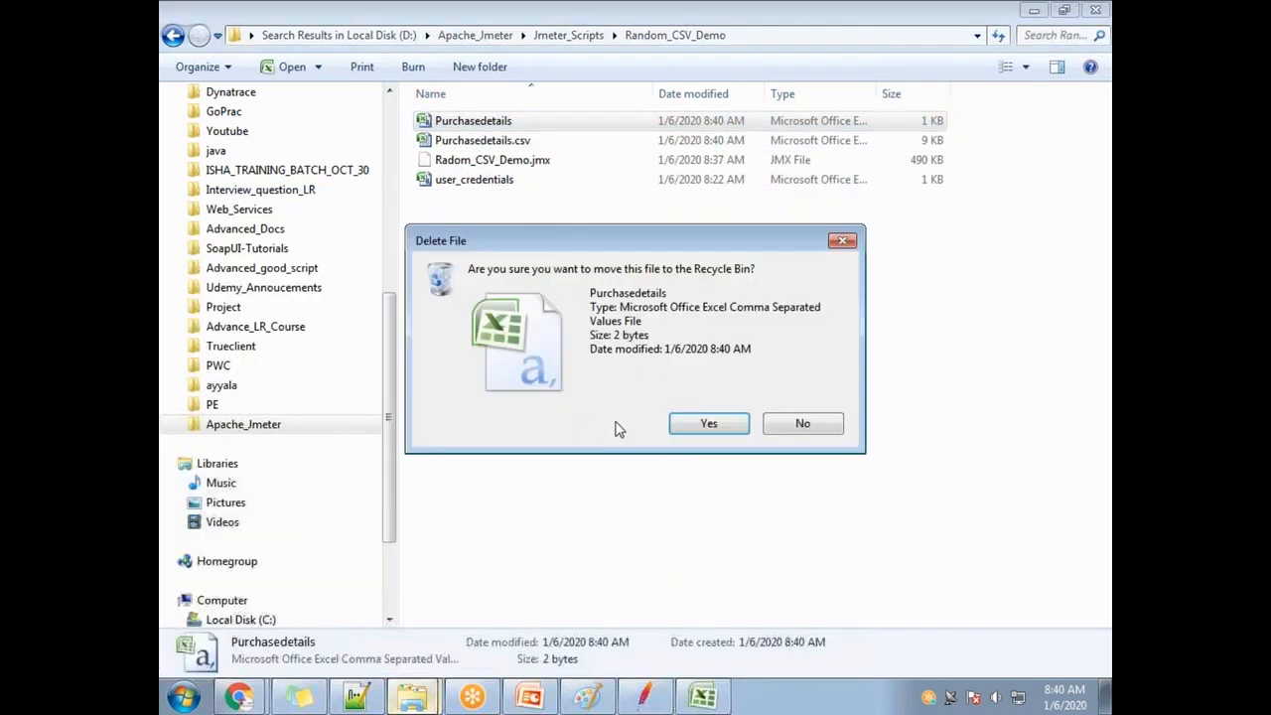
left_click(705, 424)
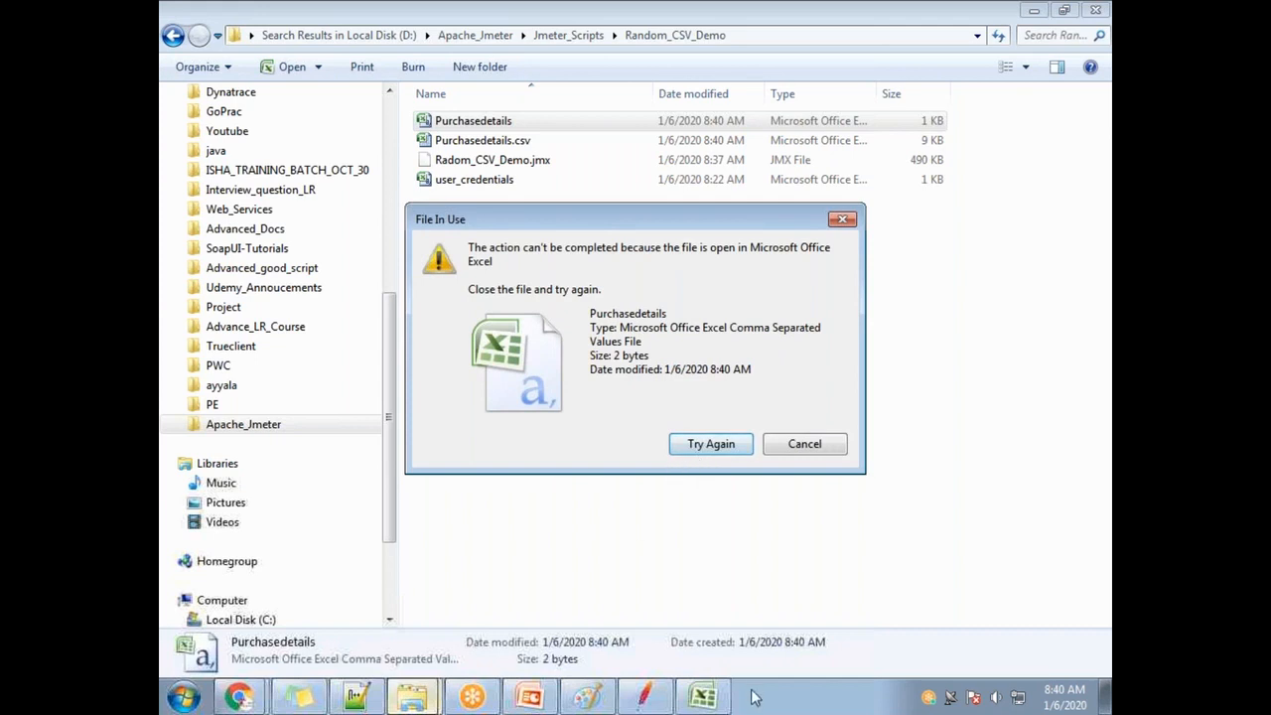
left_click(767, 453)
left_click(492, 180)
left_click(497, 141)
left_click(498, 123)
Keep the workbook in CSV format, retry deleting the extra file, then return to JMeter.
left_click(713, 699)
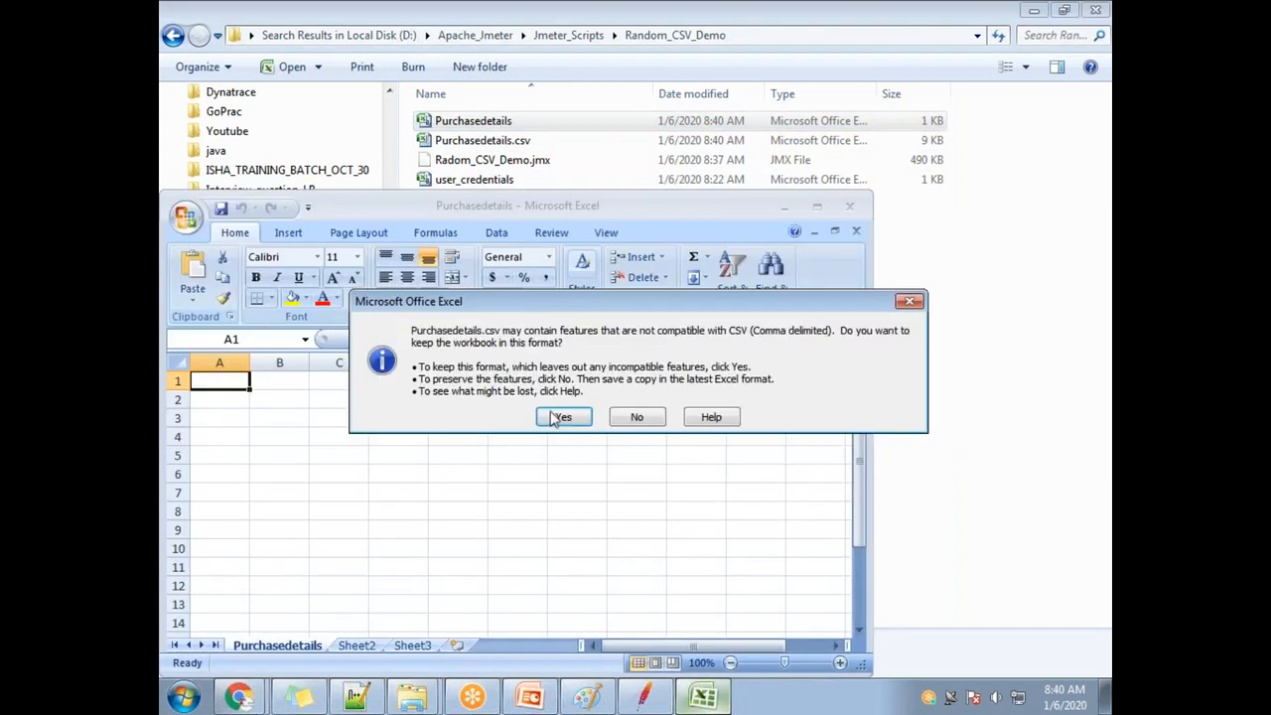
left_click(563, 417)
left_click(472, 121)
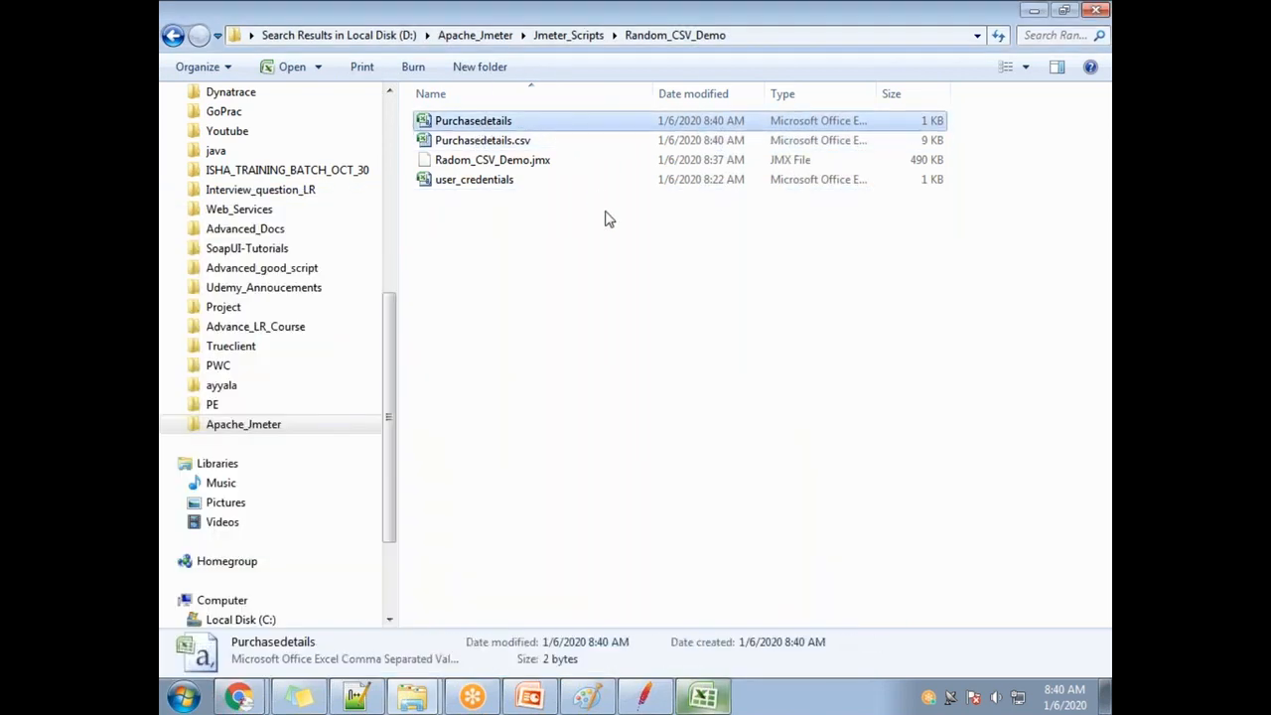
key("Delete")
left_click(701, 440)
left_click(701, 443)
left_click(704, 698)
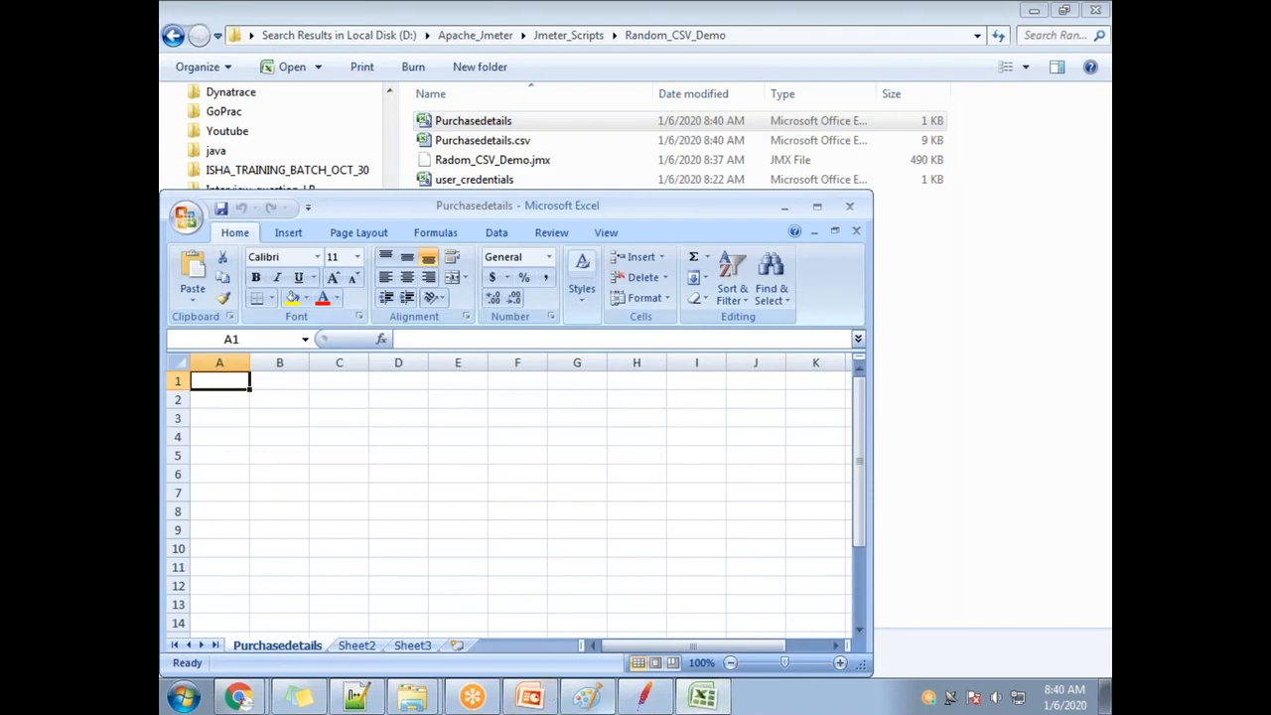
left_click(641, 701)
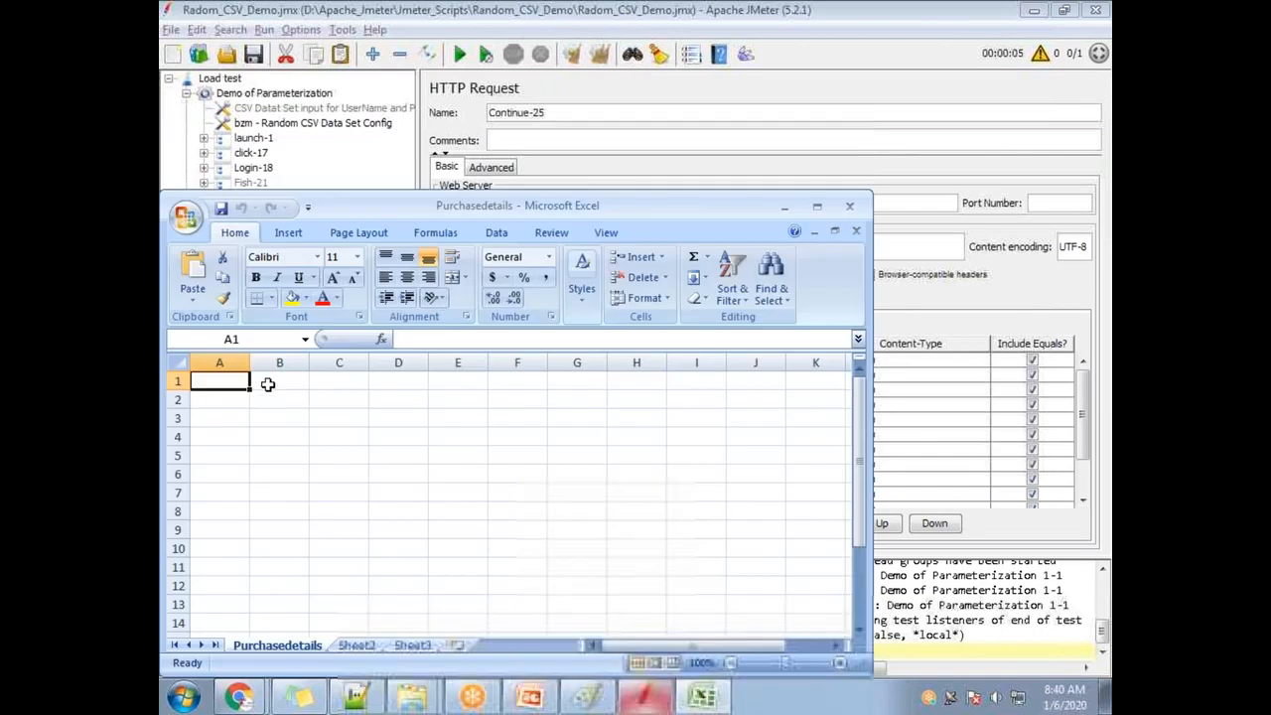
Enter the CardType header in cell A1.
type("Card")
key("super")
type("Ty")
key("Escape")
key("Escape")
left_click(220, 382)
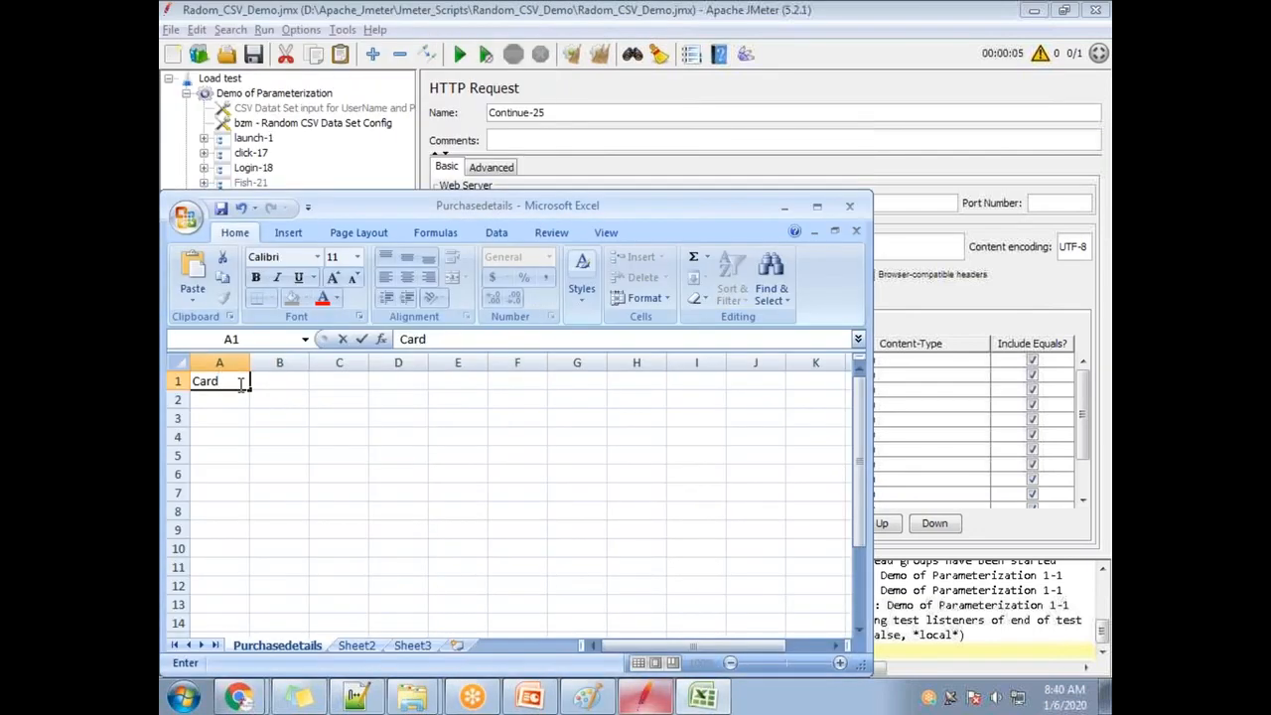
type("Type")
key("Return")
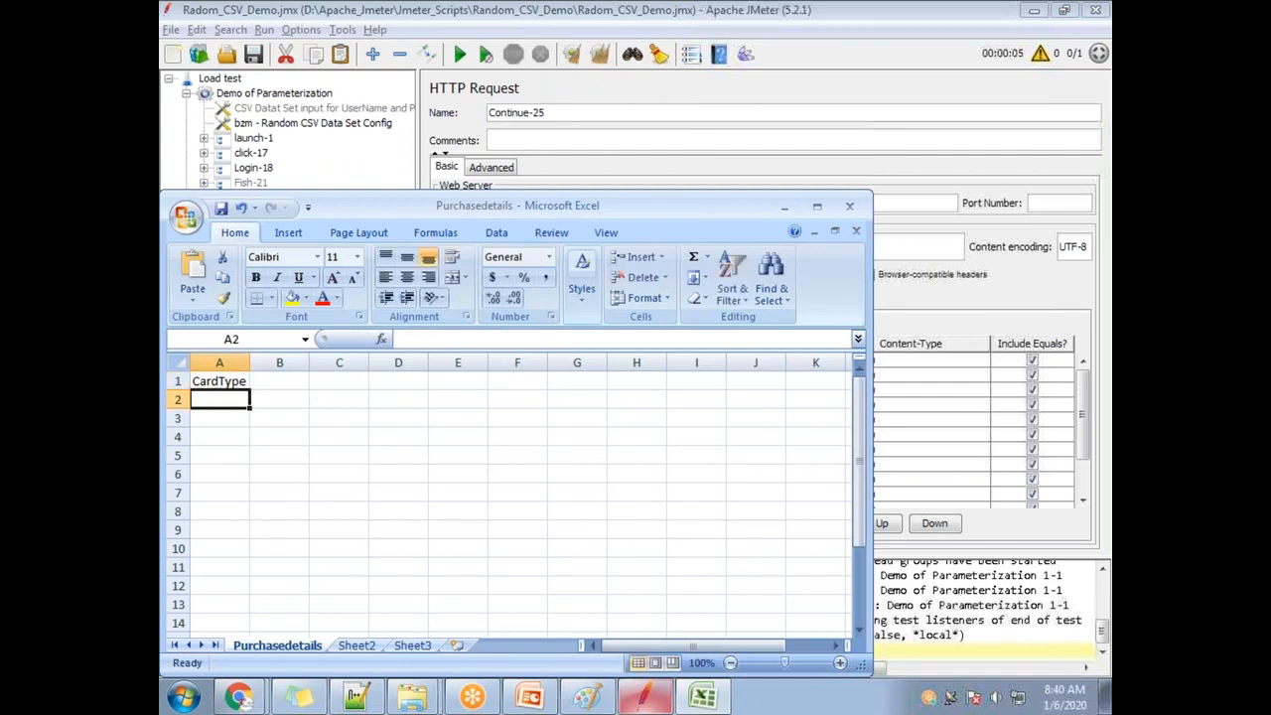
Add the CC_Number and Expiry_Date headers in B1 and C1, widening column B.
key("alt+Tab")
key("alt+Tab")
left_click(283, 377)
type("CC")
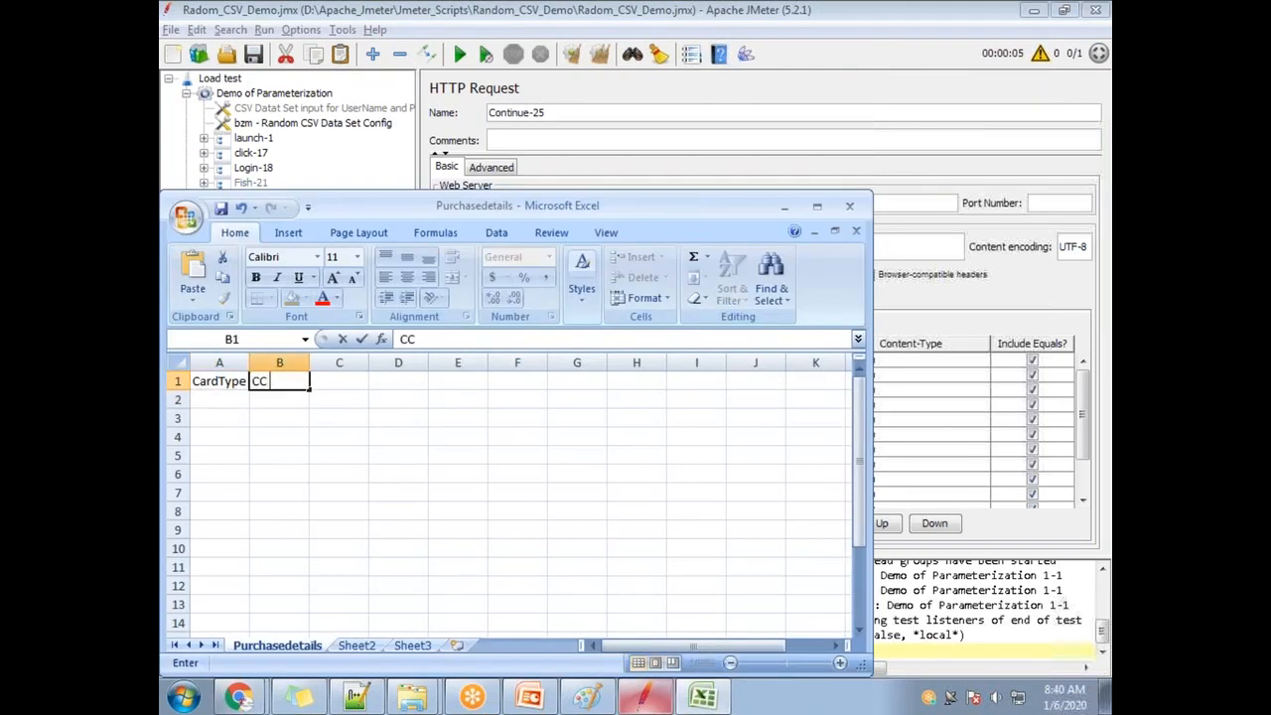
type("_Number")
double_click(310, 361)
key("alt+Tab")
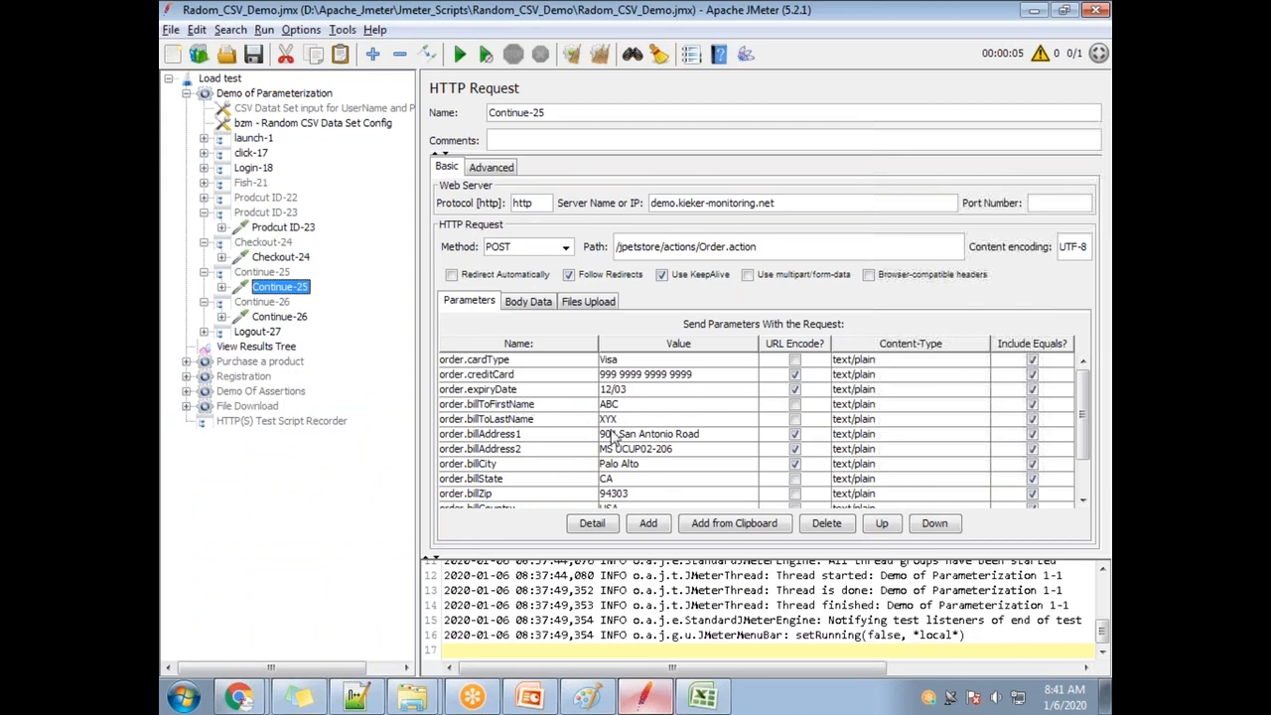
key("alt+Tab")
left_click(364, 380)
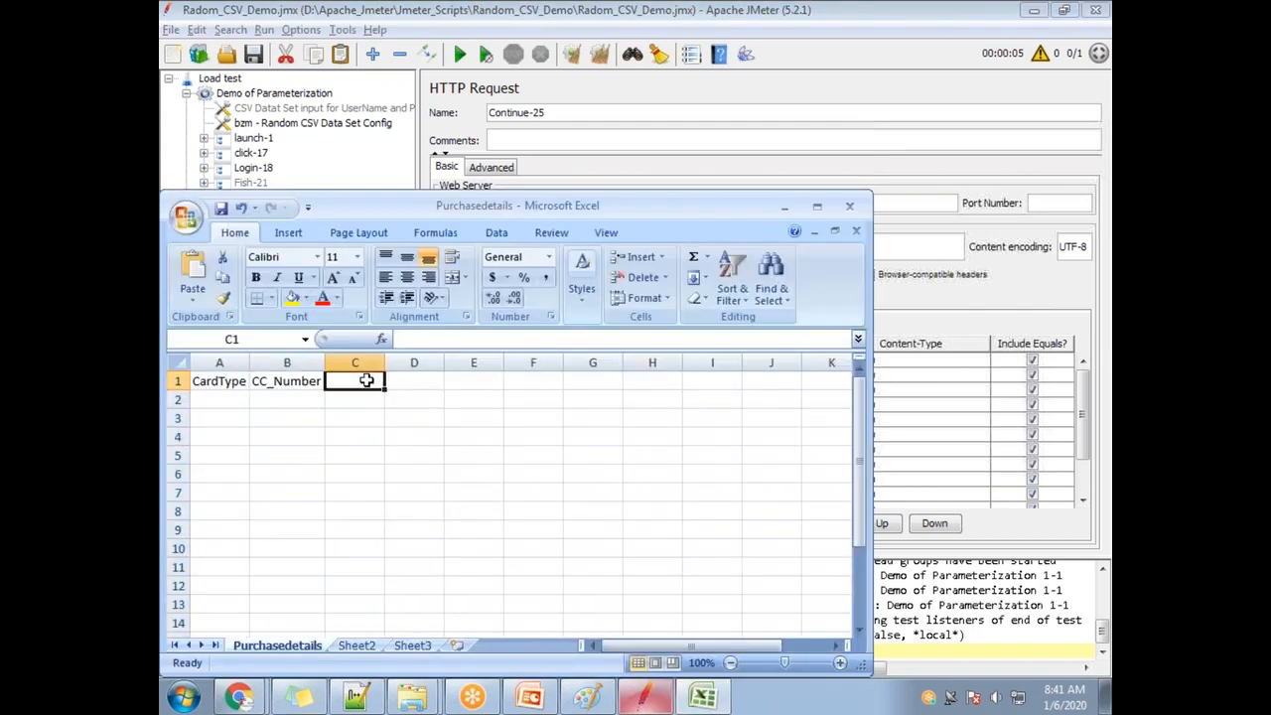
type("Ex")
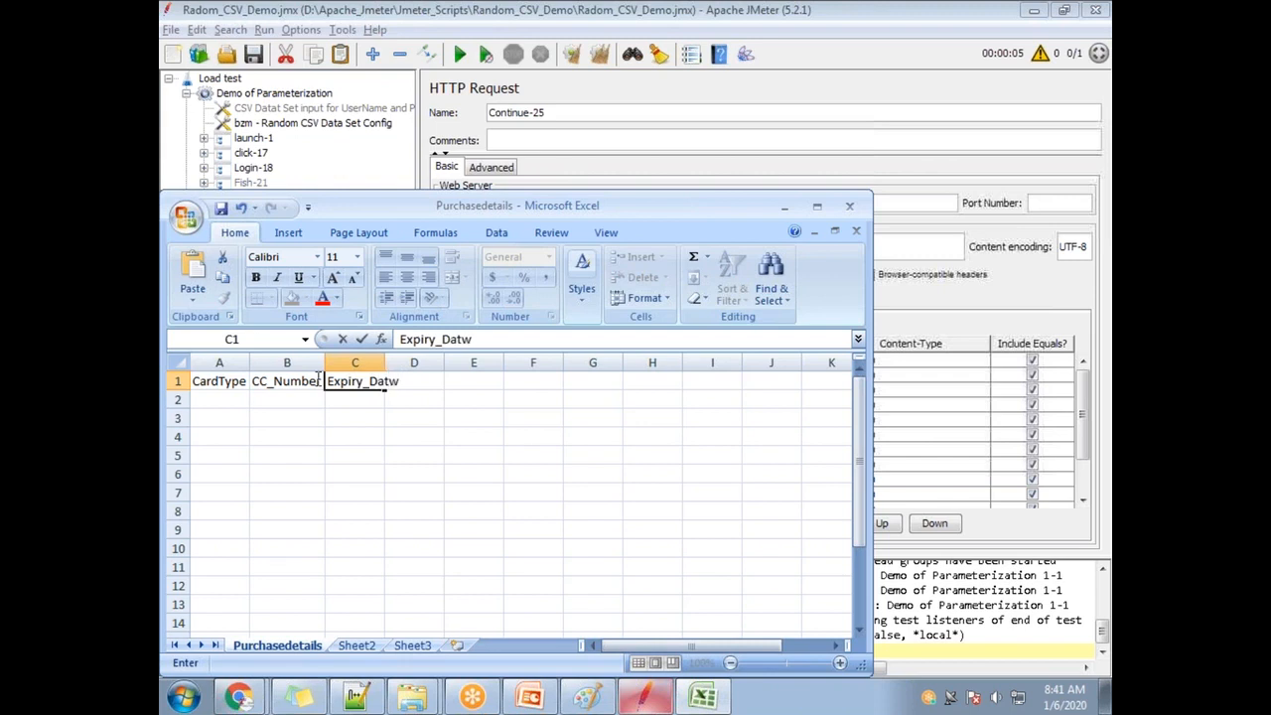
type("piry_Date")
key("Return")
Enter Visa in cell A2 to match JMeter's cardType value.
key("Left")
key("Left")
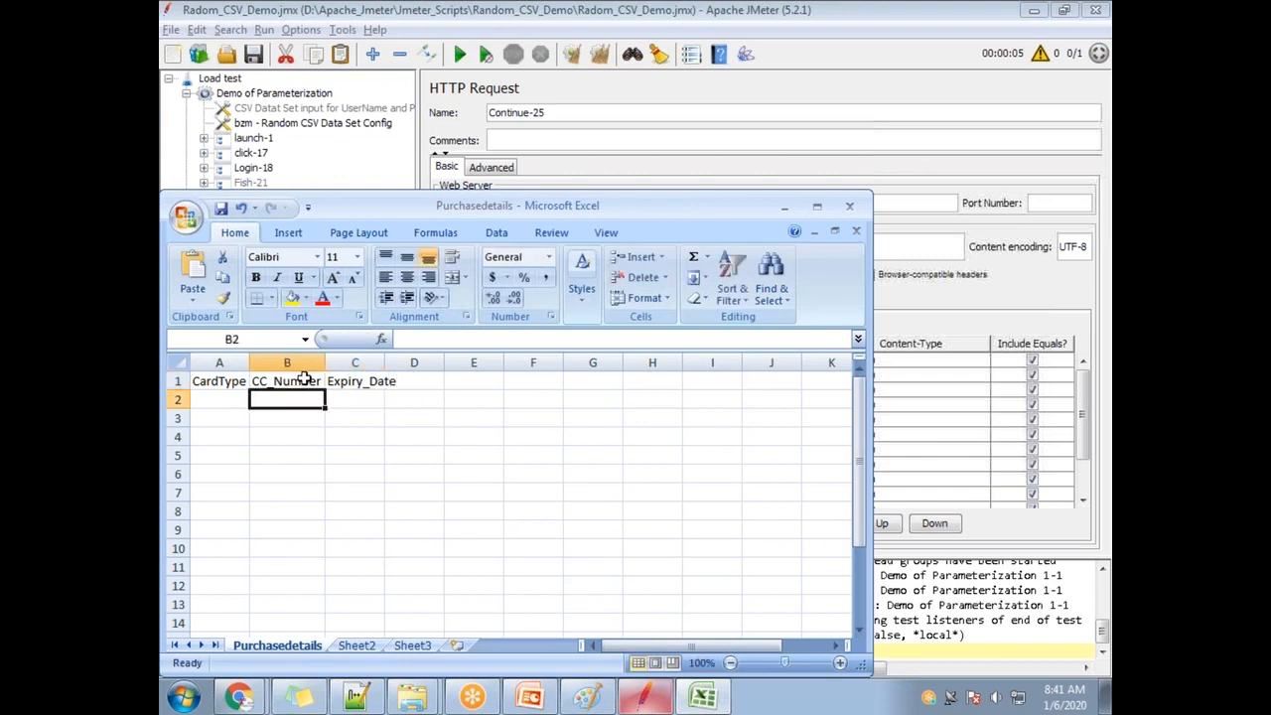
type("VISA")
key("Return")
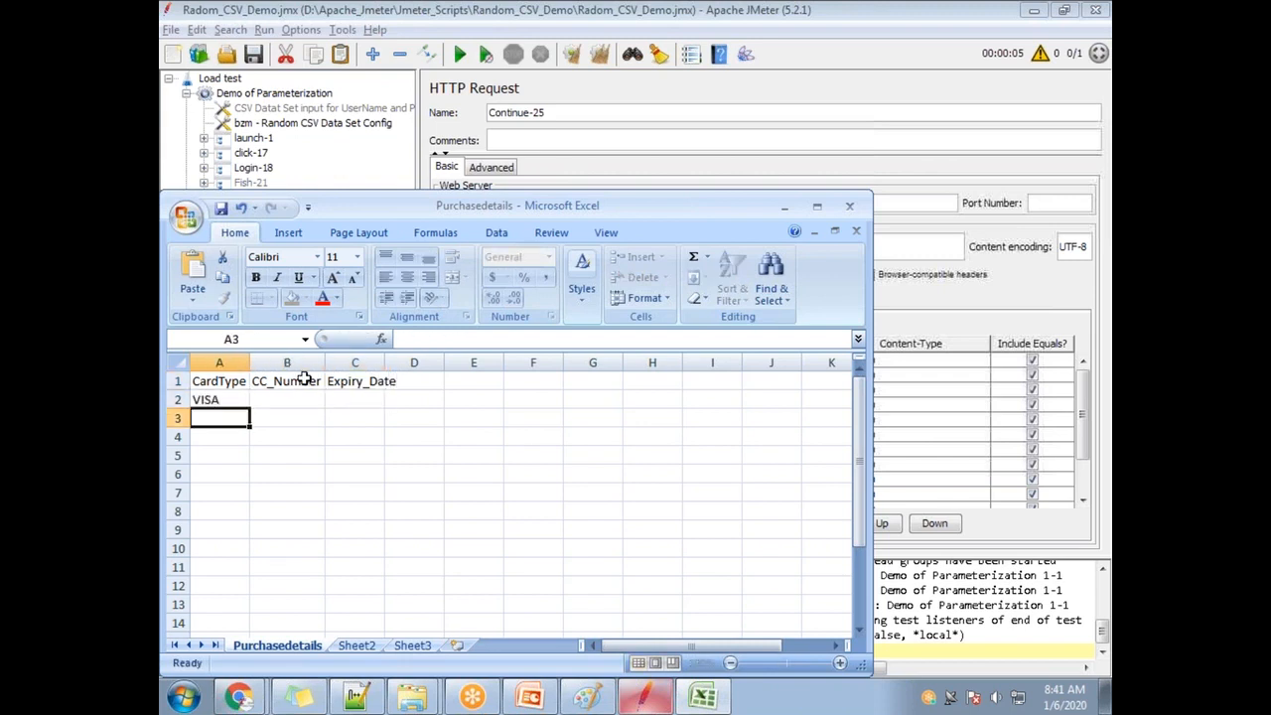
key("alt+Tab")
double_click(614, 360)
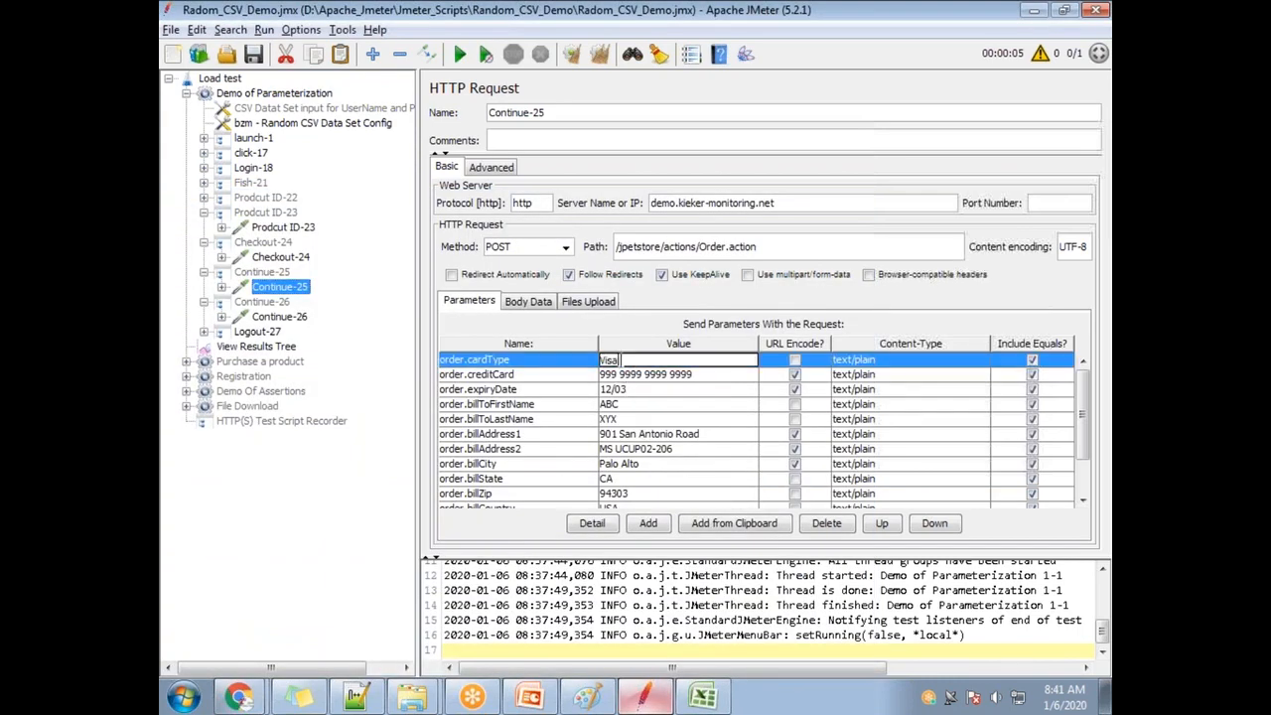
key("alt+Tab")
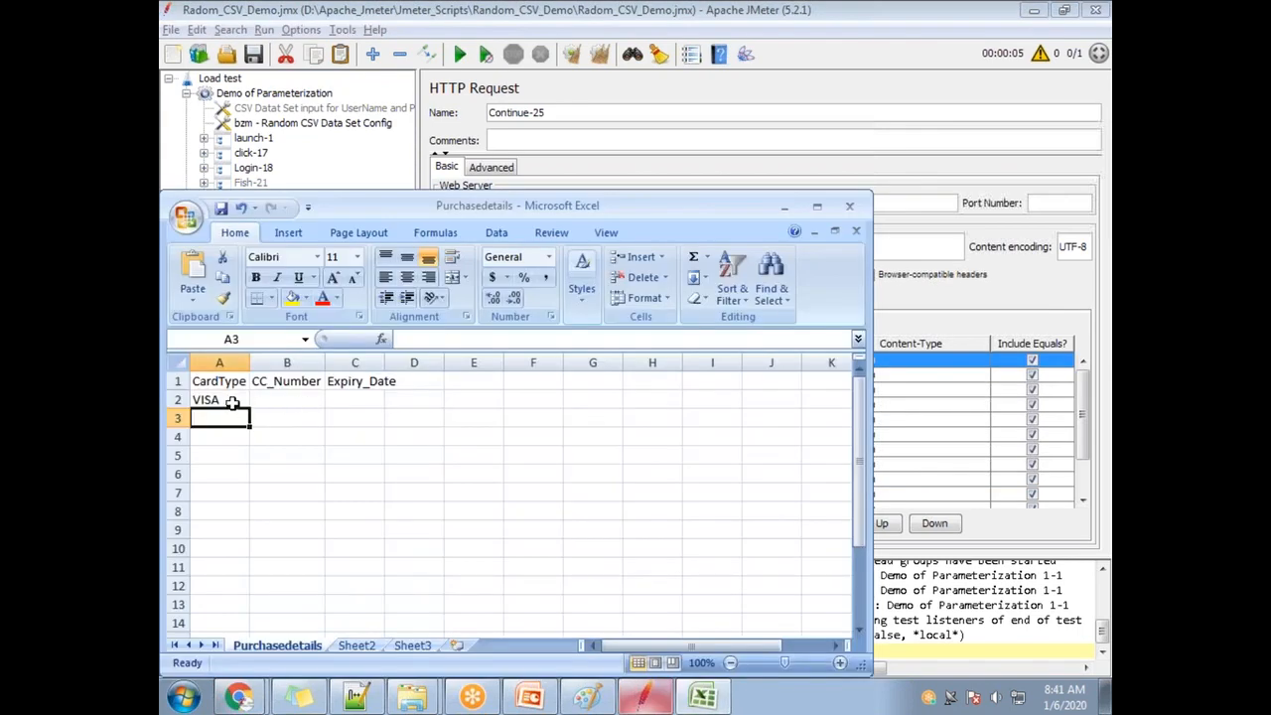
left_click(231, 400)
type("Visa")
key("Tab")
Copy the creditCard number from JMeter into cell B2 and widen column B.
key("alt+Tab")
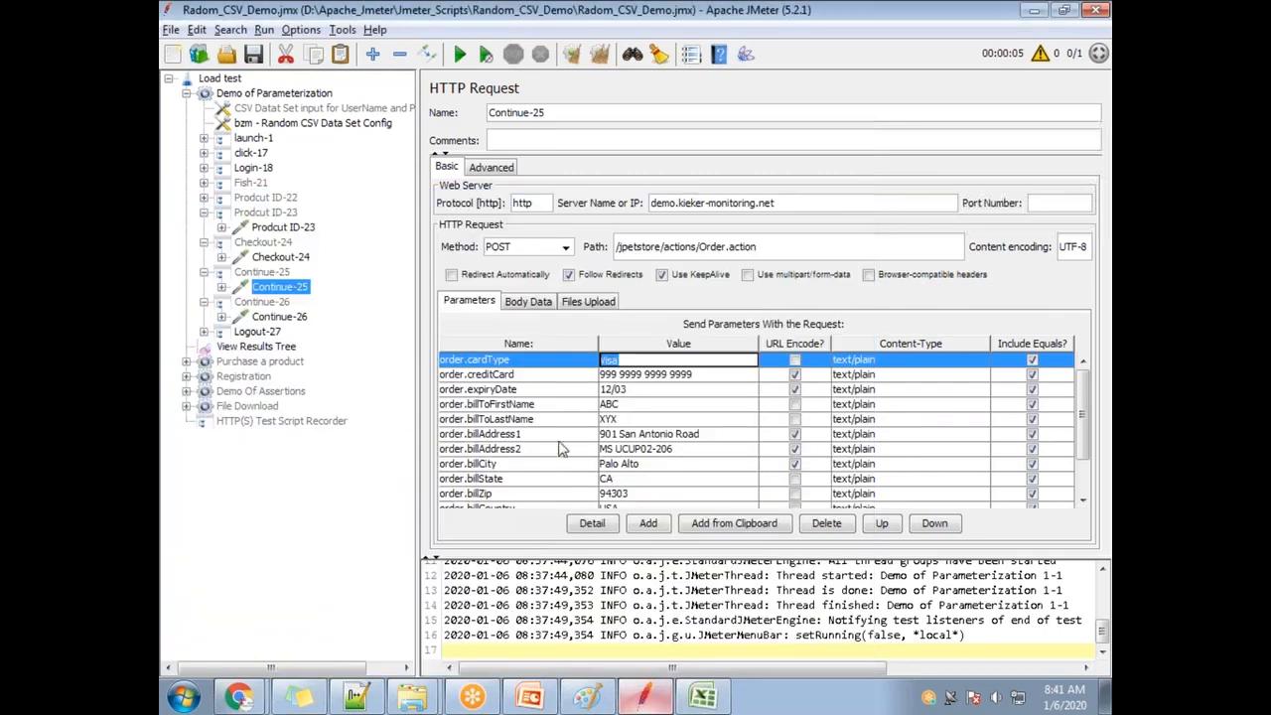
left_click_drag(702, 382, 618, 377)
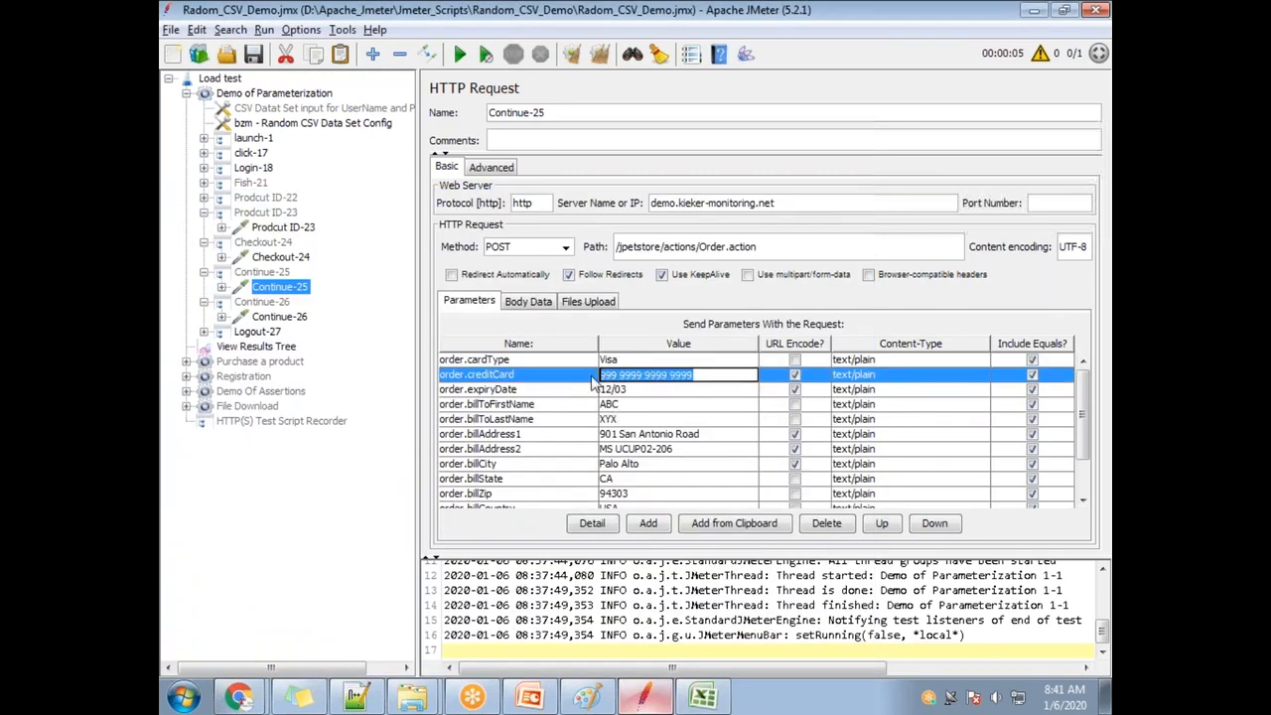
key("ctrl+c")
key("alt+Tab")
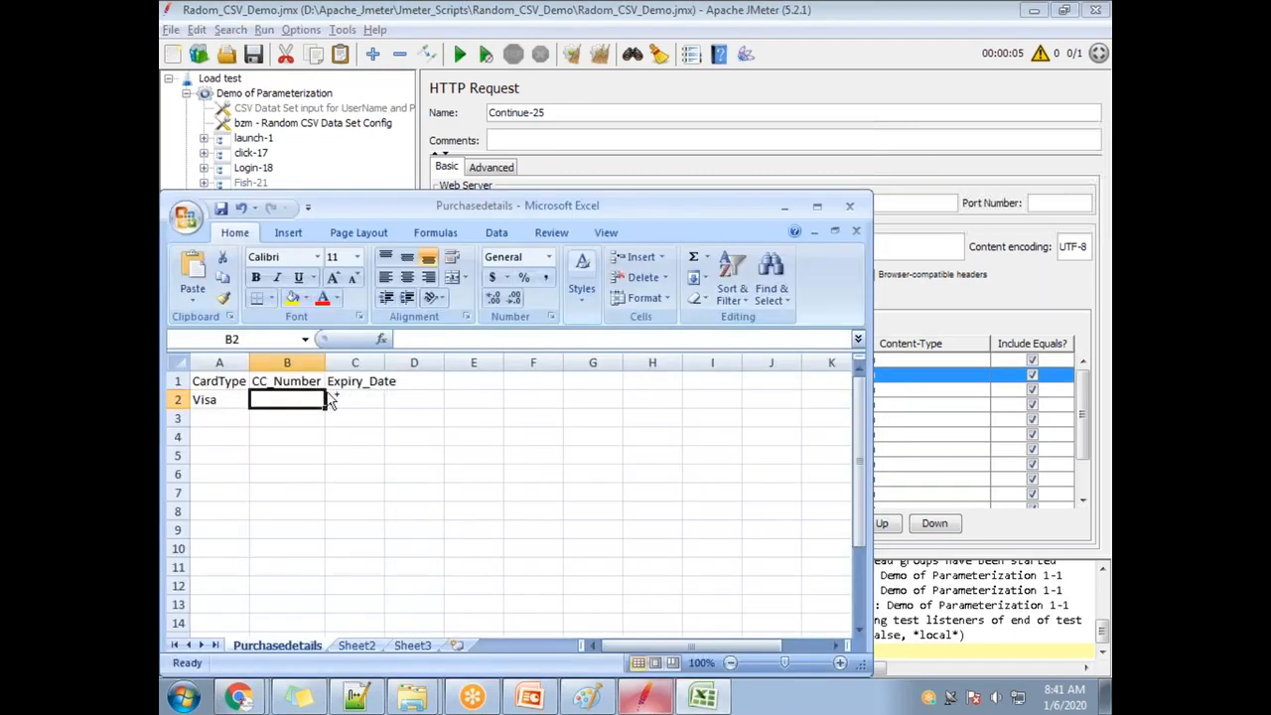
key("ctrl+v")
double_click(325, 363)
Copy the expiryDate value from JMeter into cell C2.
key("alt+Tab")
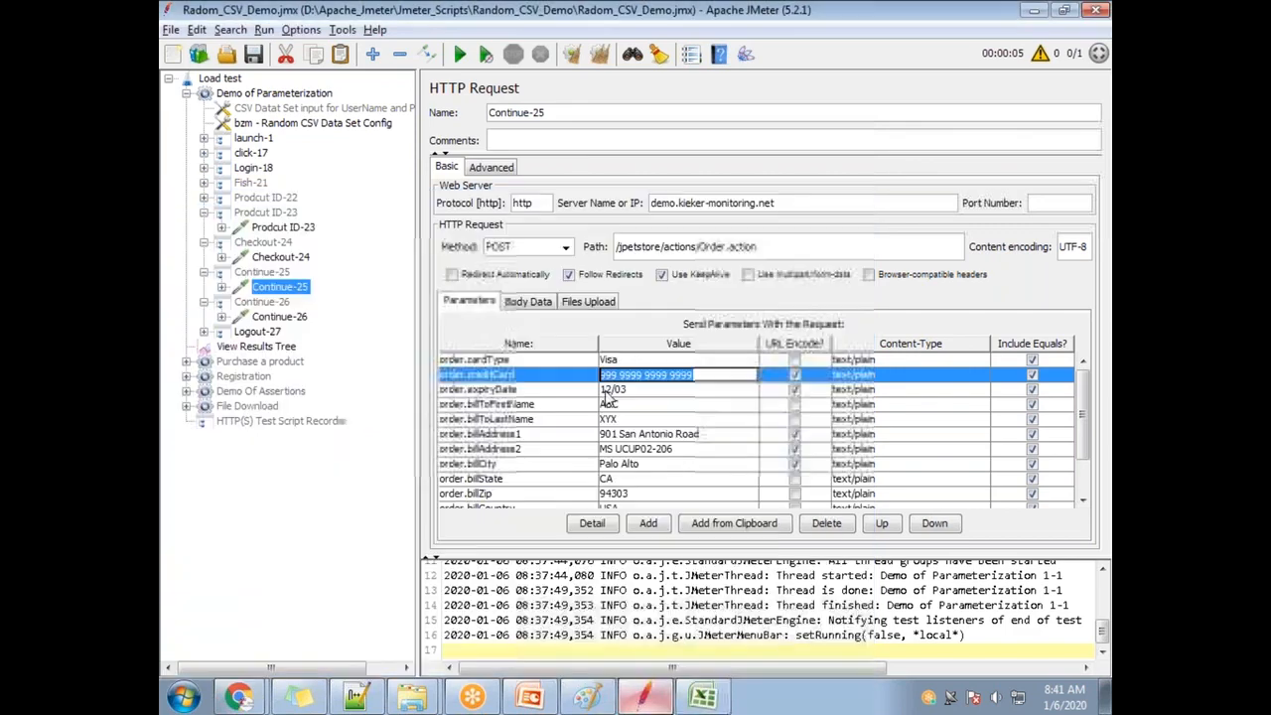
double_click(613, 389)
key("ctrl+c")
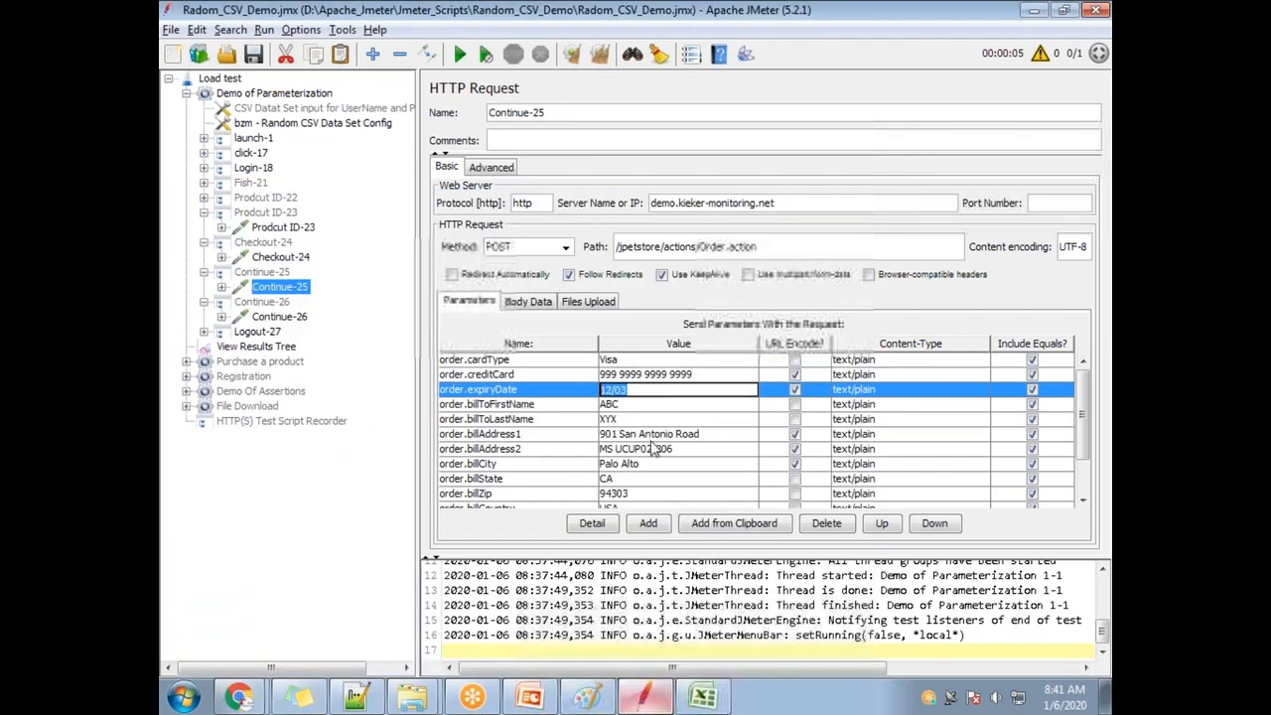
key("alt+Tab")
left_click(388, 397)
key("ctrl+v")
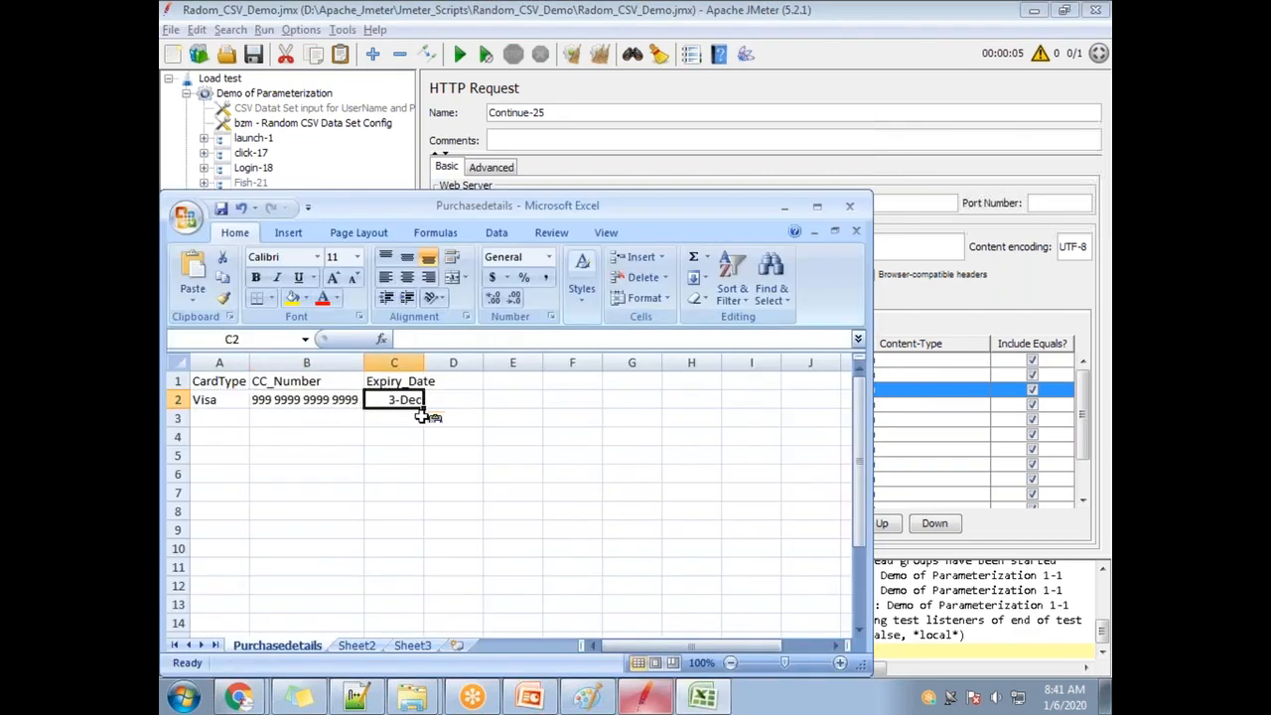
key("alt+Tab")
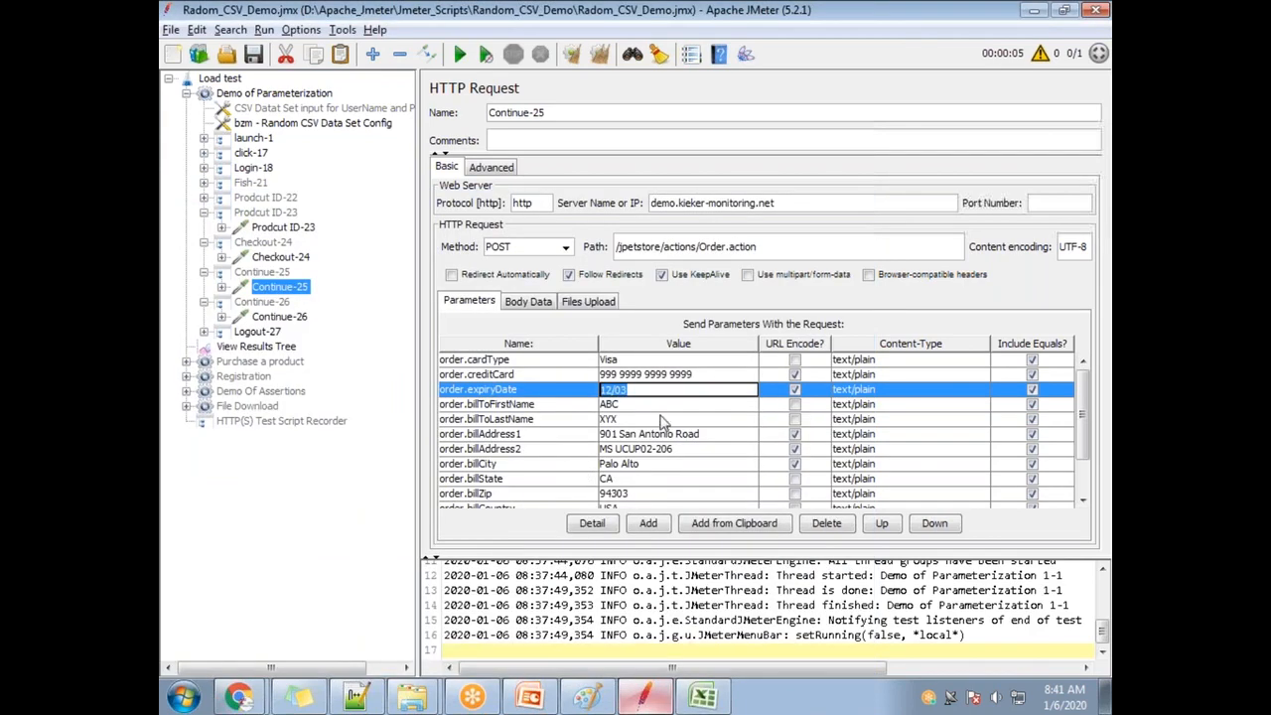
key("alt+Tab")
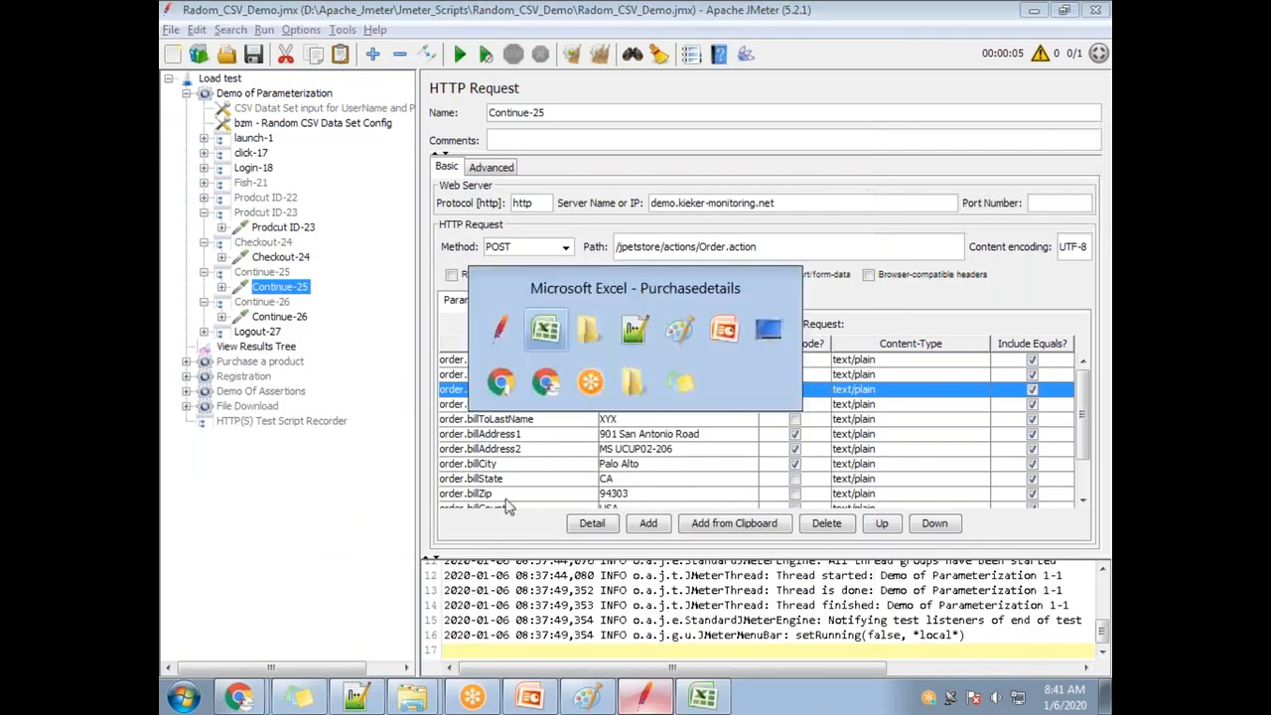
left_click(219, 419)
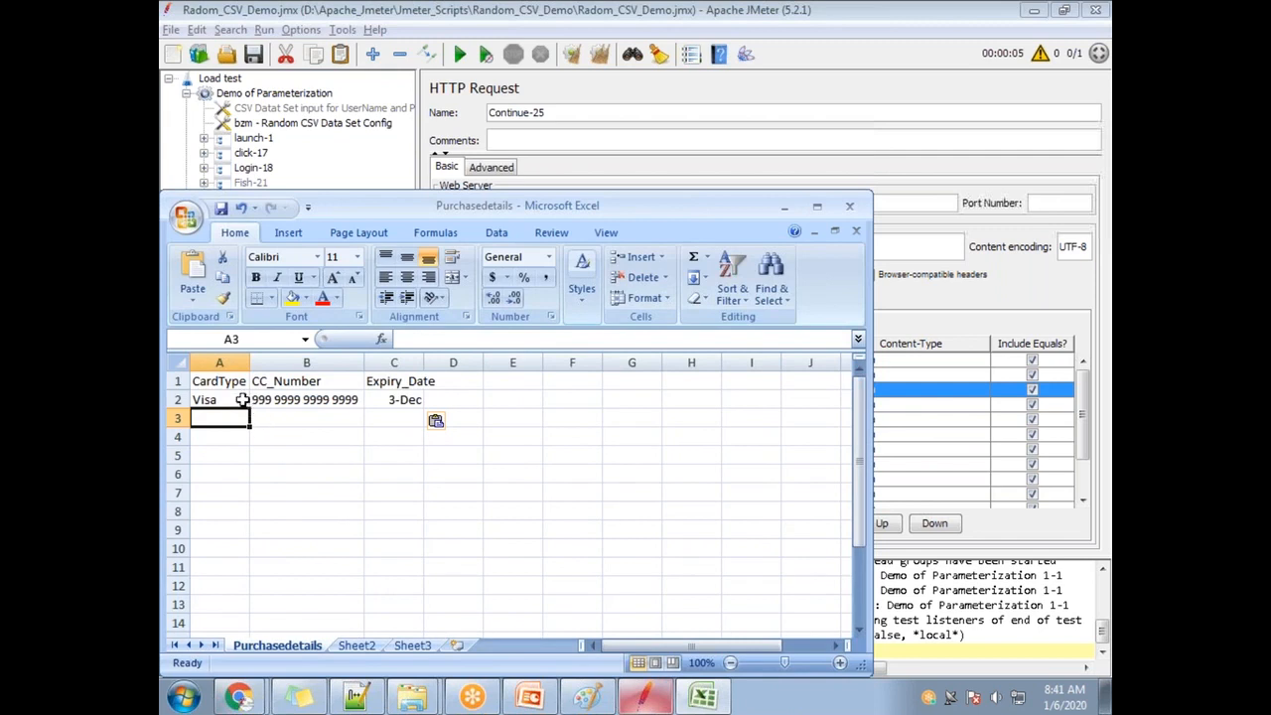
Fill Visa down to A5 and one incremented card number into B3.
left_click(240, 400)
left_click_drag(250, 408, 252, 469)
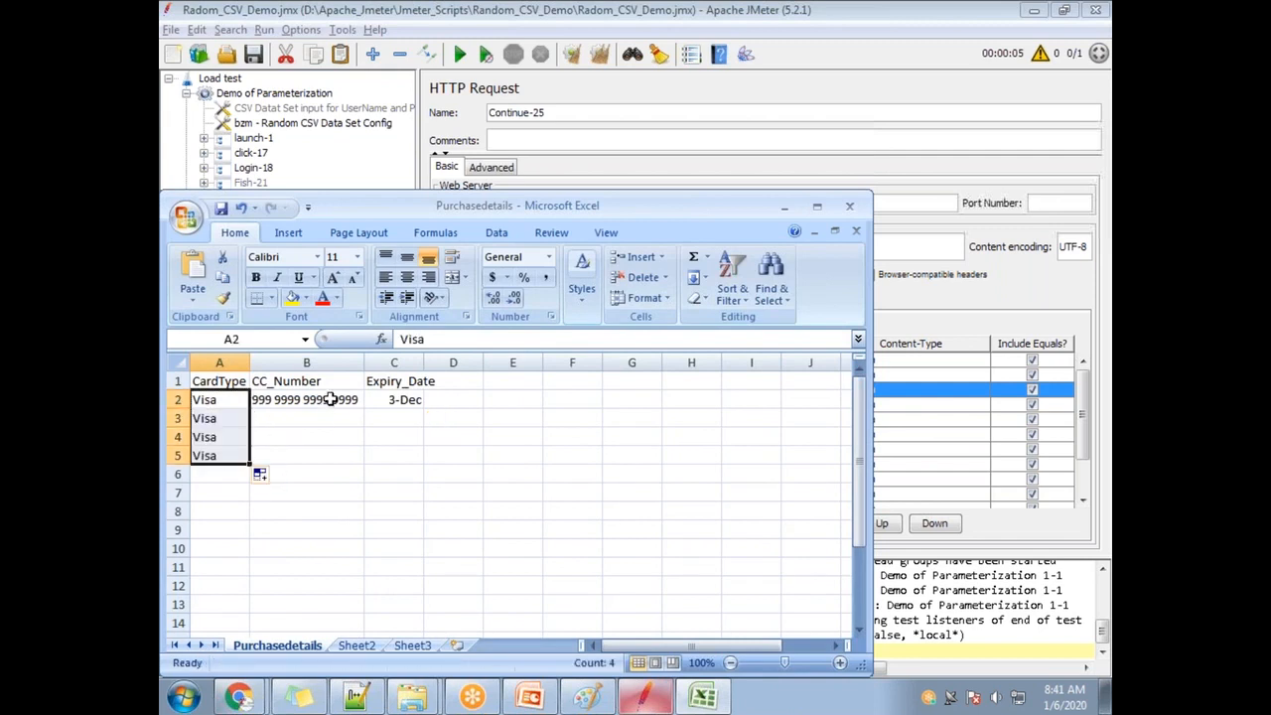
left_click(334, 399)
left_click_drag(366, 411, 367, 499)
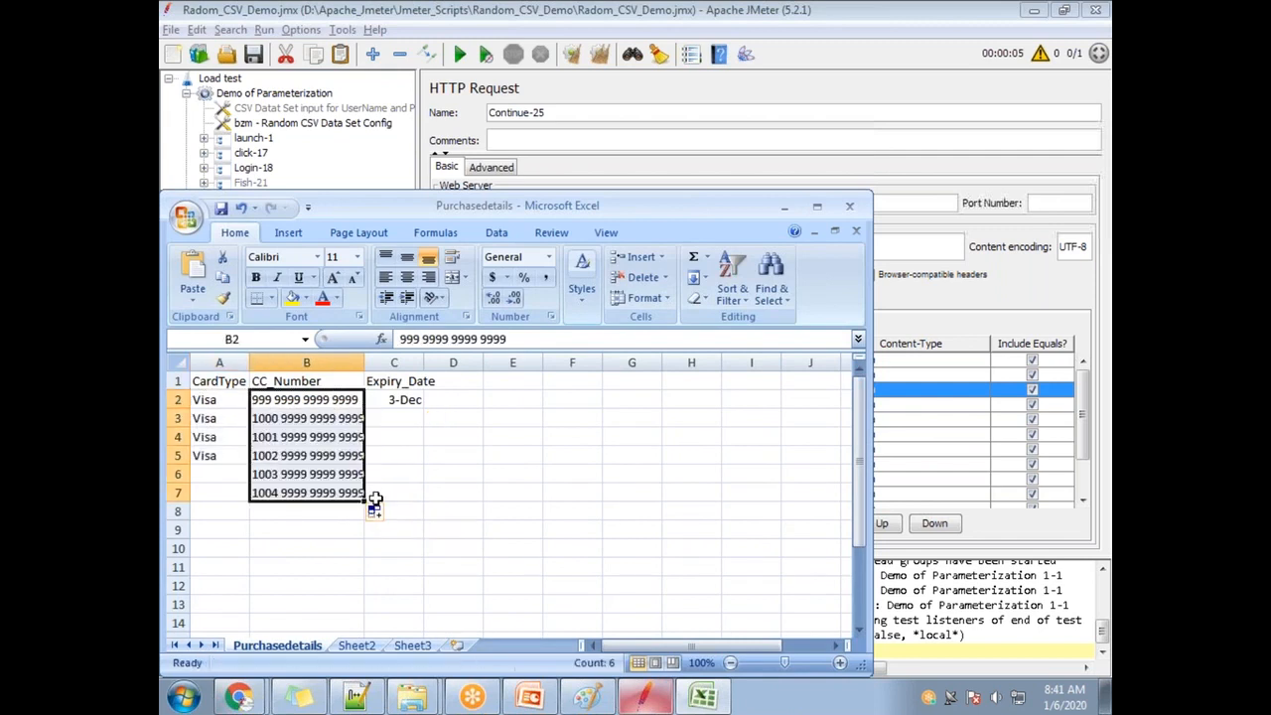
left_click(343, 421)
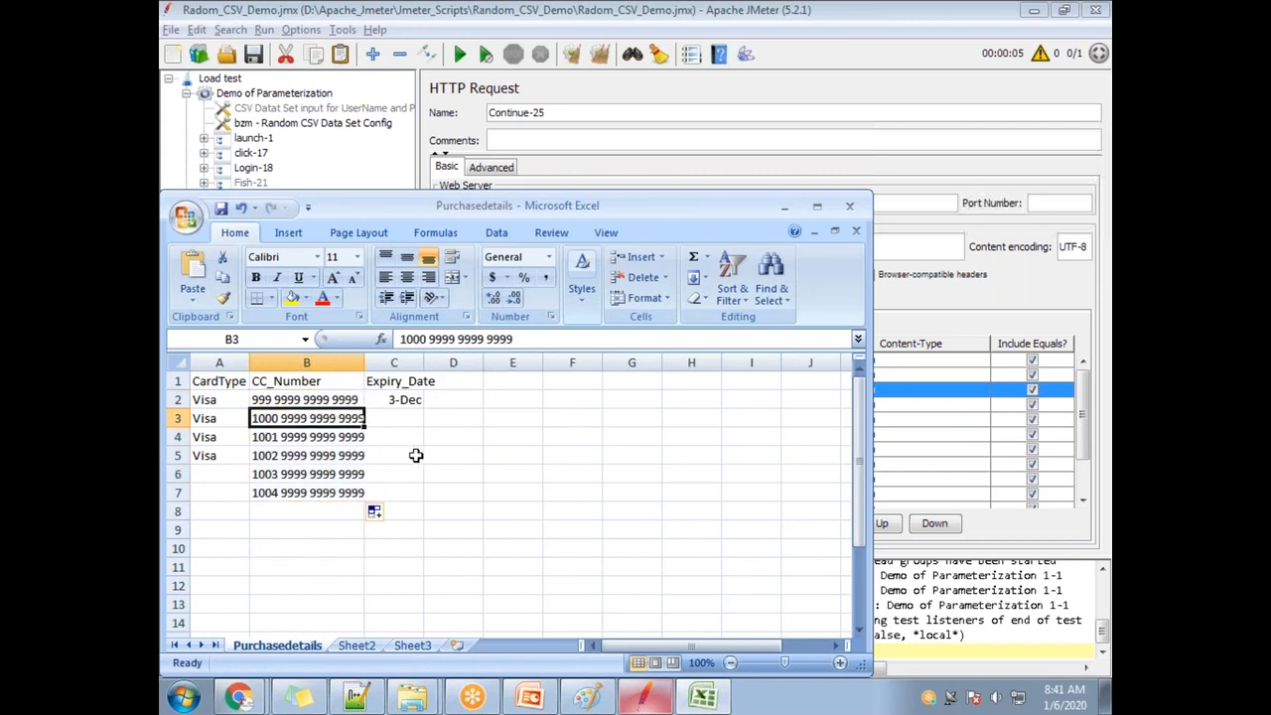
key("ctrl+z")
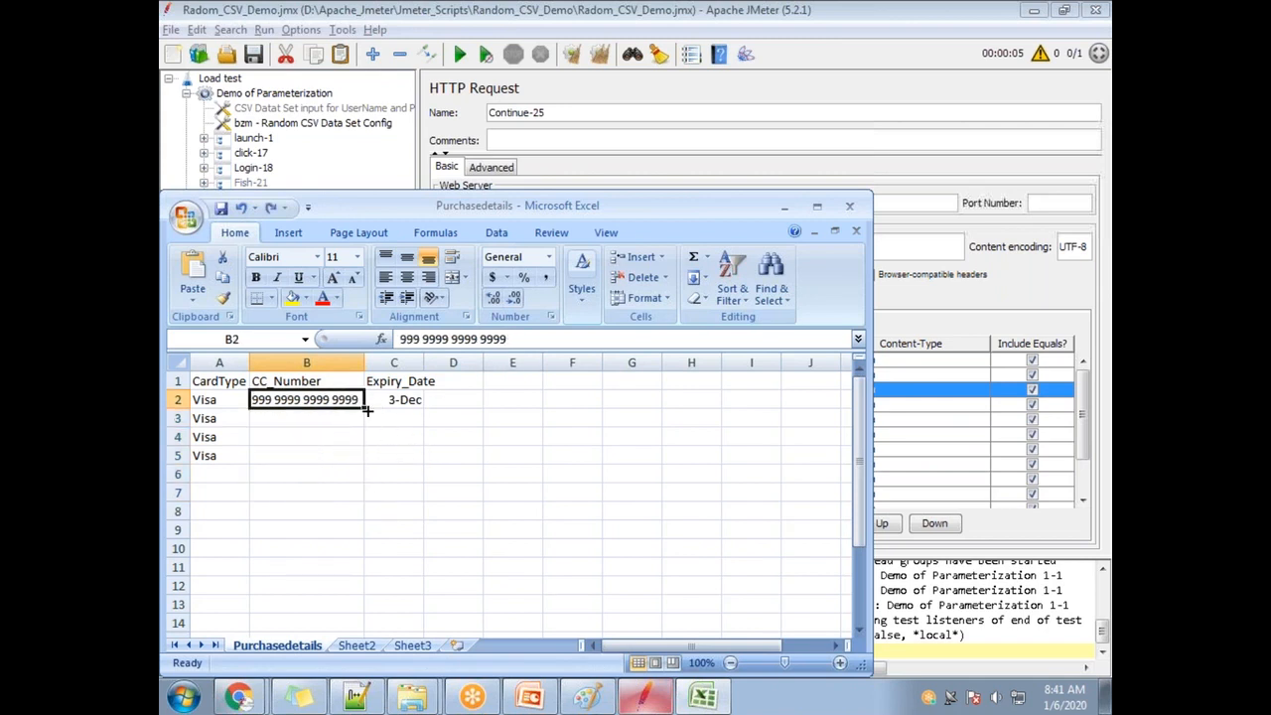
left_click_drag(368, 409, 367, 423)
double_click(358, 417)
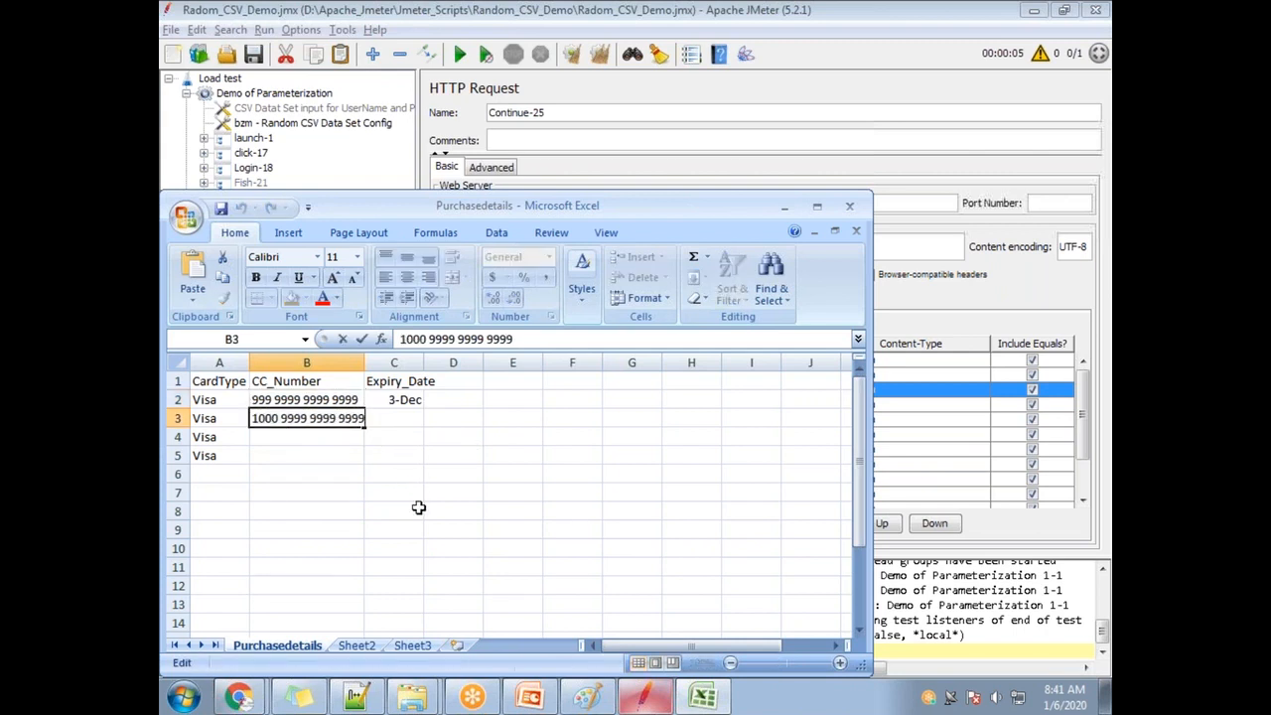
Edit the card number in B2 in the formula bar so it ends in 0.
left_click(352, 398)
double_click(359, 400)
key("Return")
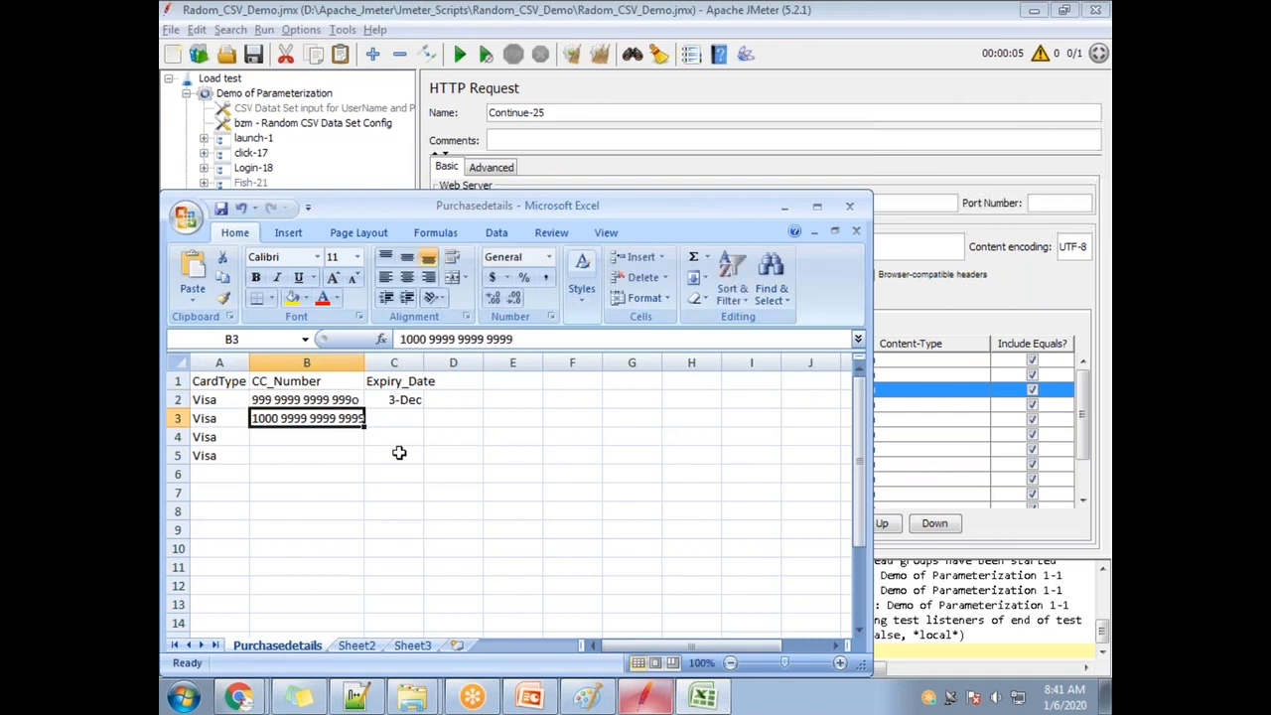
left_click(340, 400)
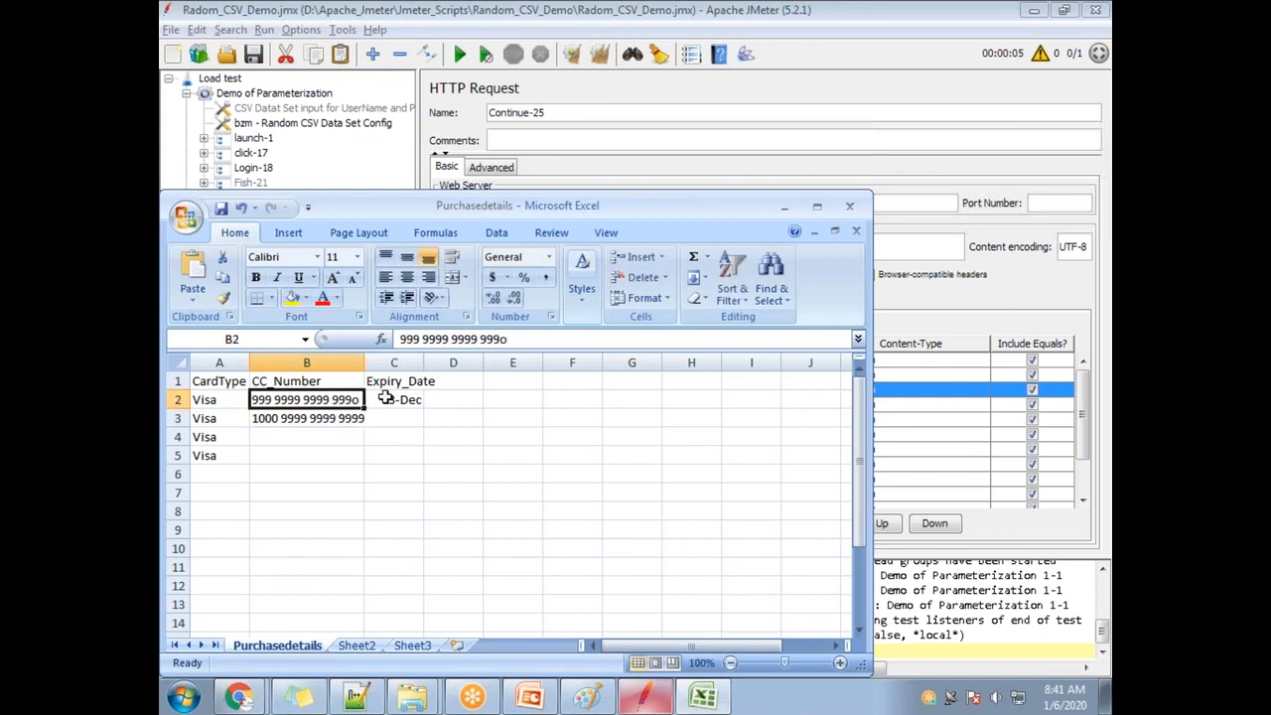
left_click(522, 338)
type("0")
key("Return")
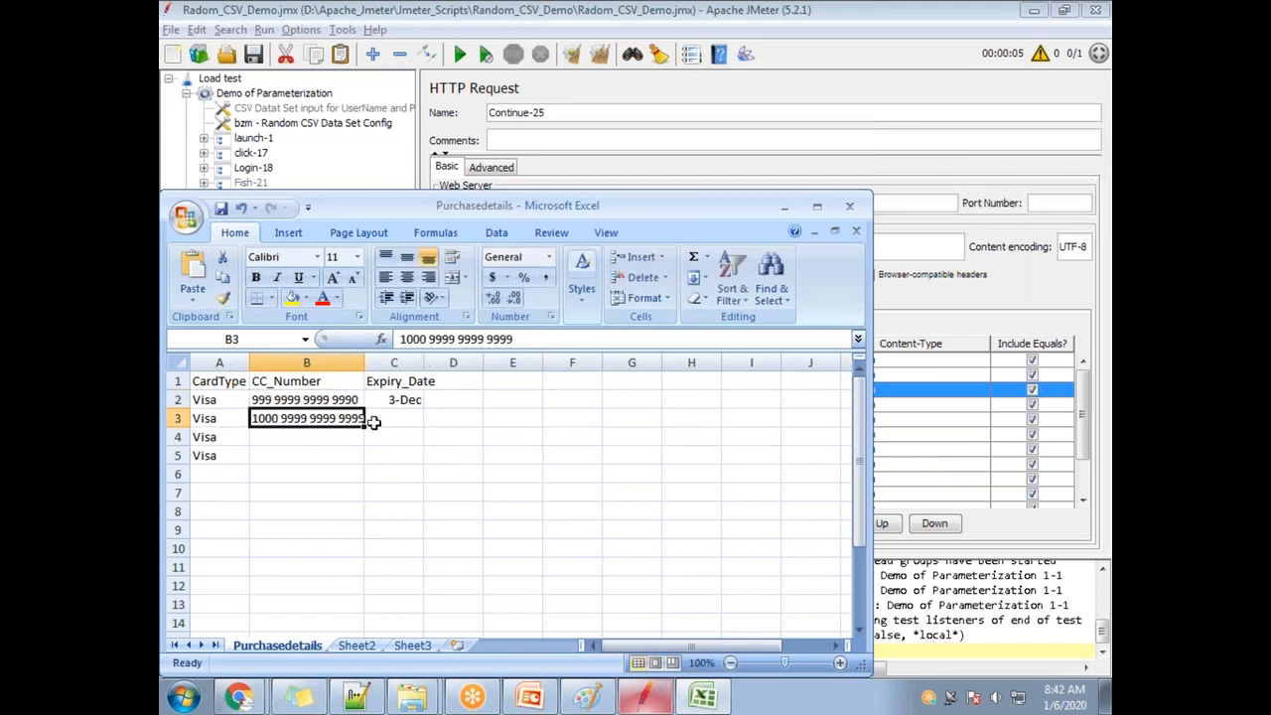
Copy the card number into B3 and change it to end in 9991.
left_click(294, 403)
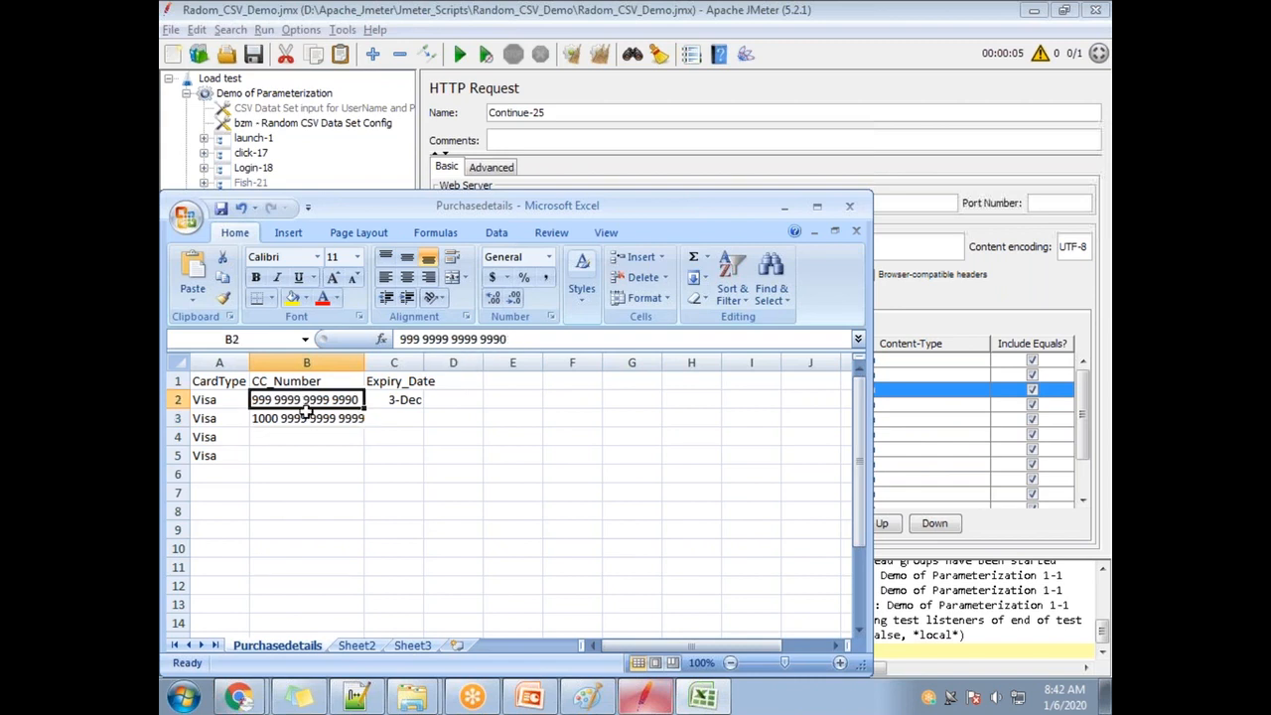
key("ctrl+c")
left_click(307, 425)
key("ctrl+v")
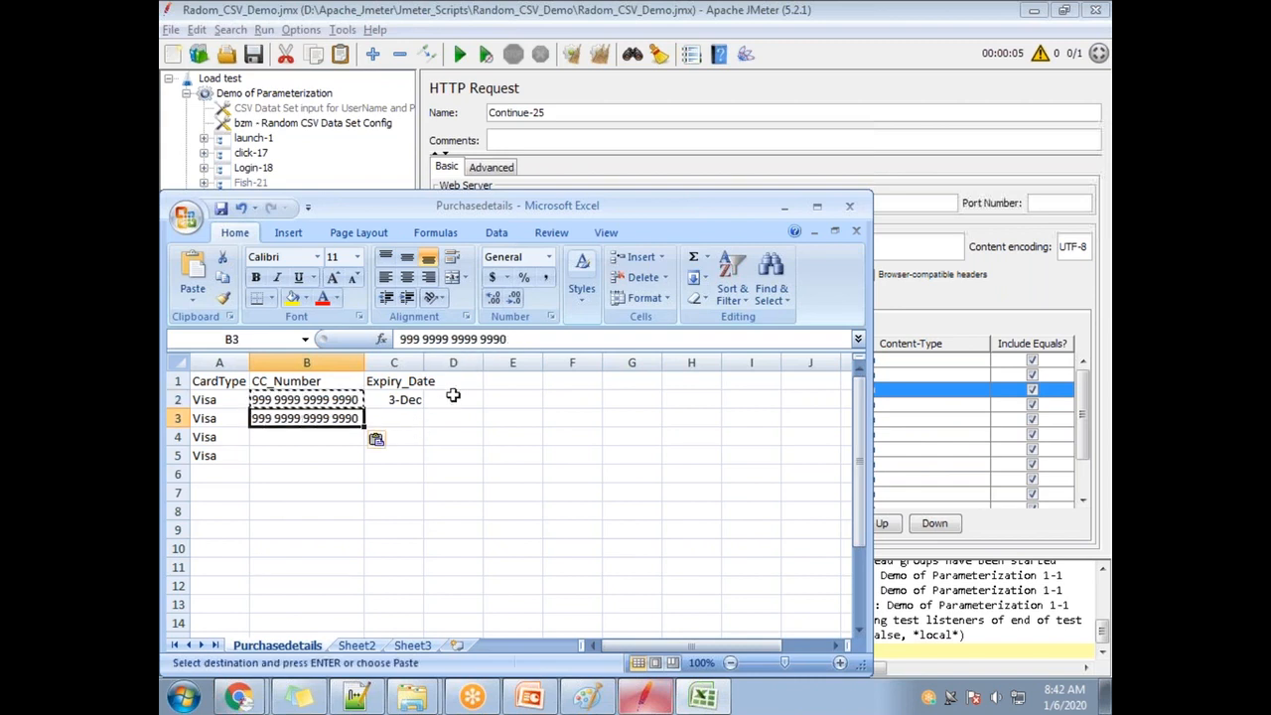
left_click(512, 341)
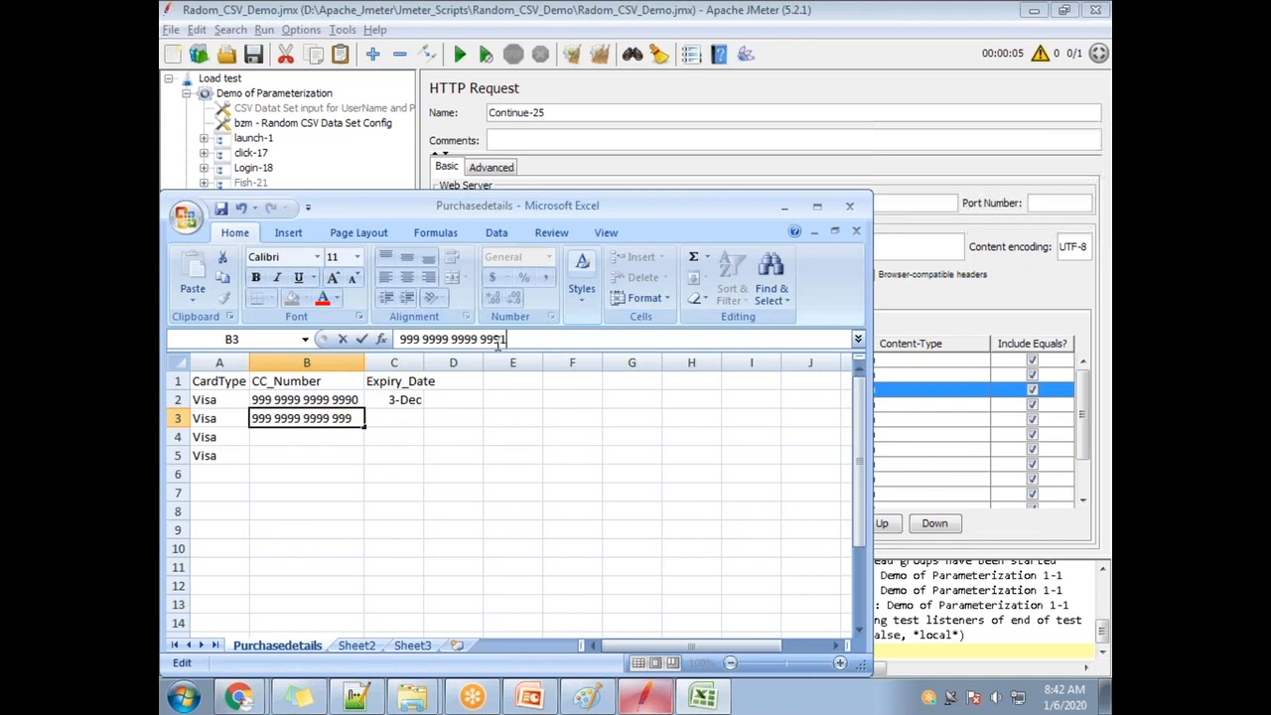
type("1")
key("Return")
left_click_drag(350, 402, 367, 463)
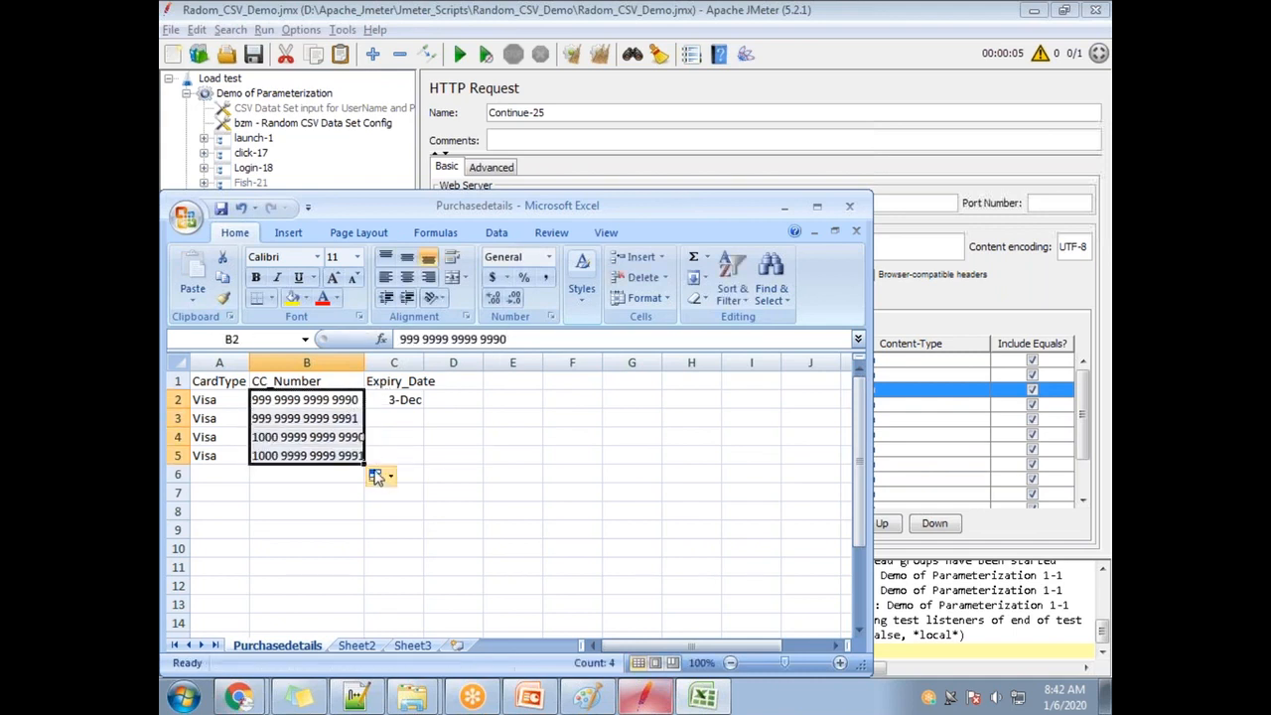
key("ctrl+z")
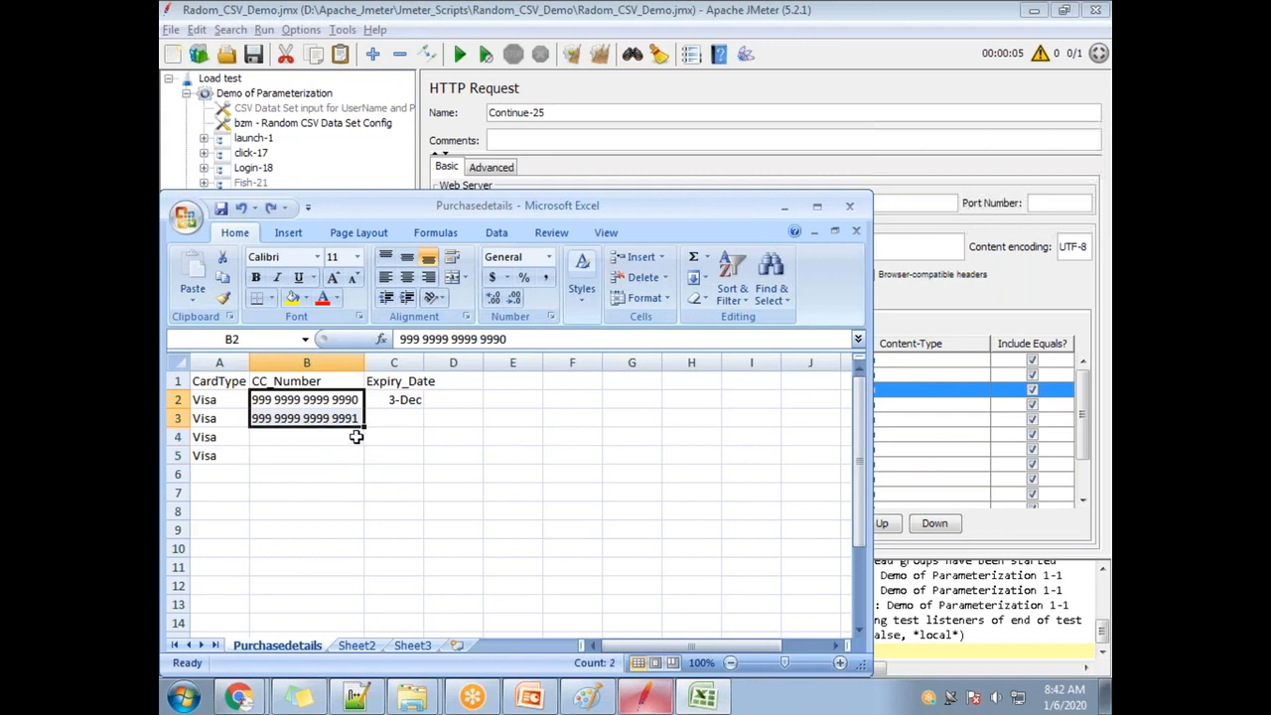
Copy B3's card number into B4 and B5.
left_click(356, 438)
left_click(350, 421)
key("ctrl+c")
key("Down")
key("ctrl+v")
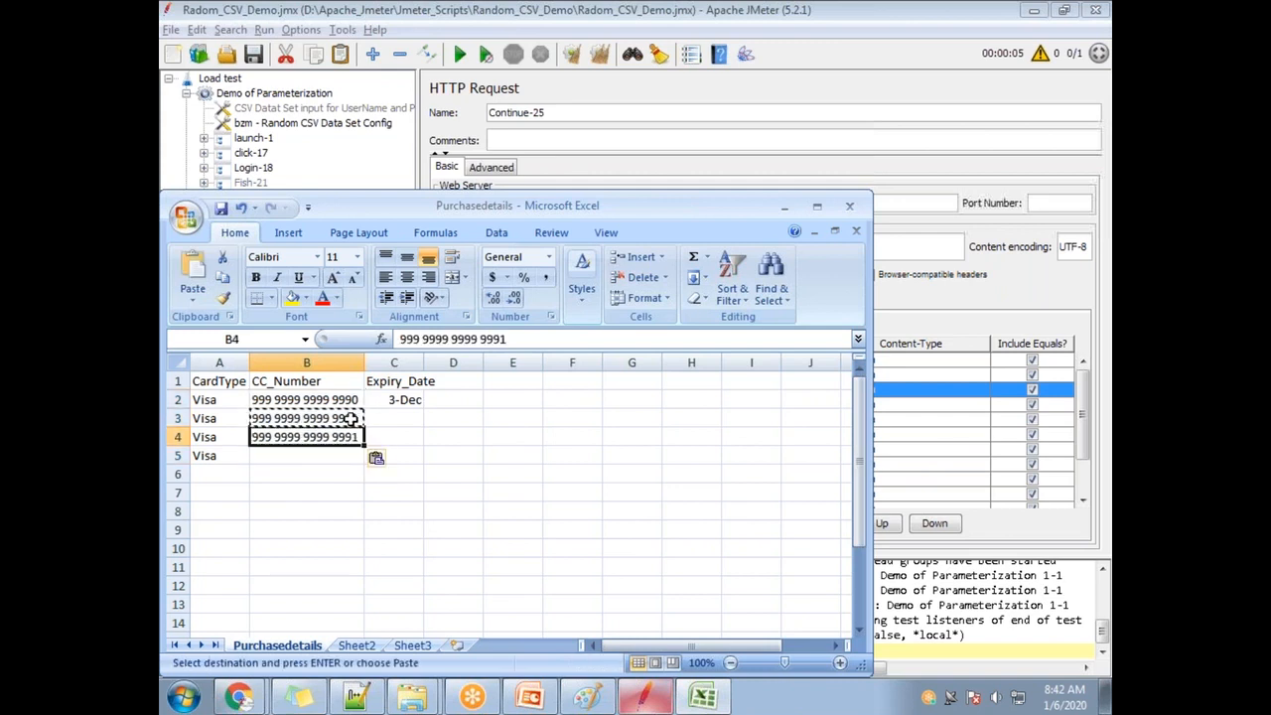
key("Down")
key("ctrl+v")
Make B4 and B5 end in 9992 and 9993, and fill expiry dates 4-Dec to 6-Dec down to C5.
left_click(360, 437)
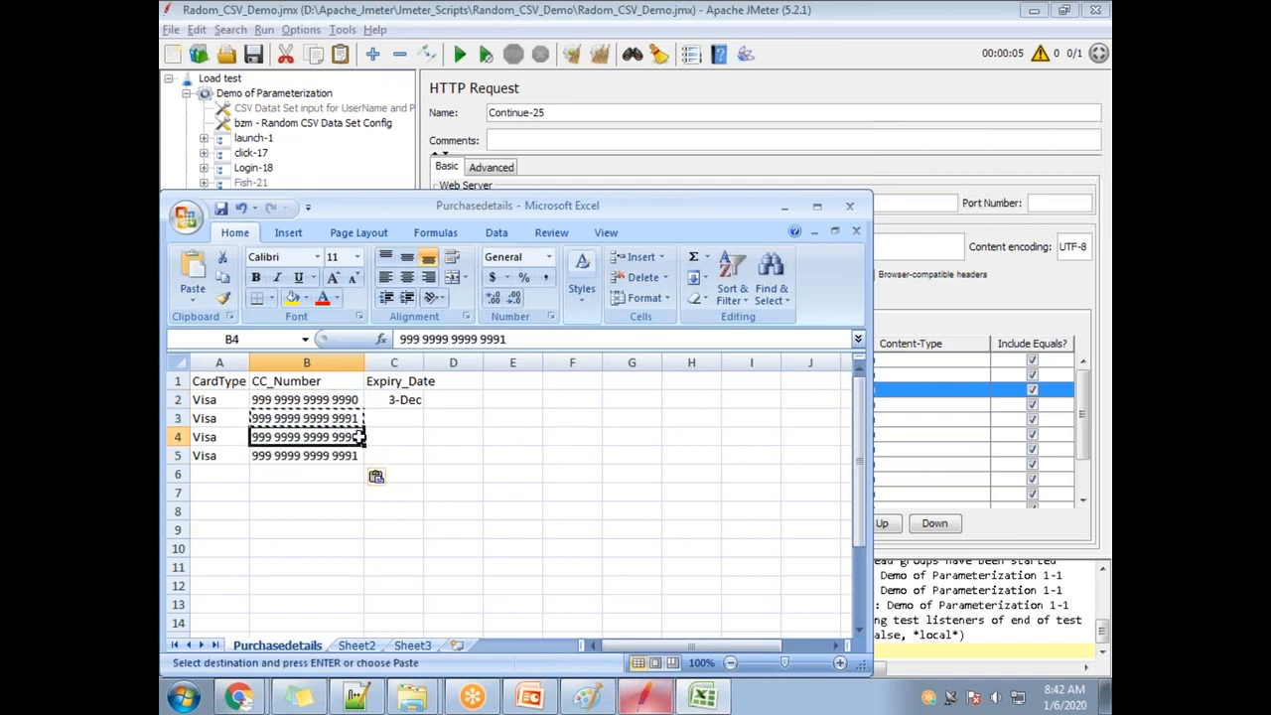
double_click(360, 436)
key("Return")
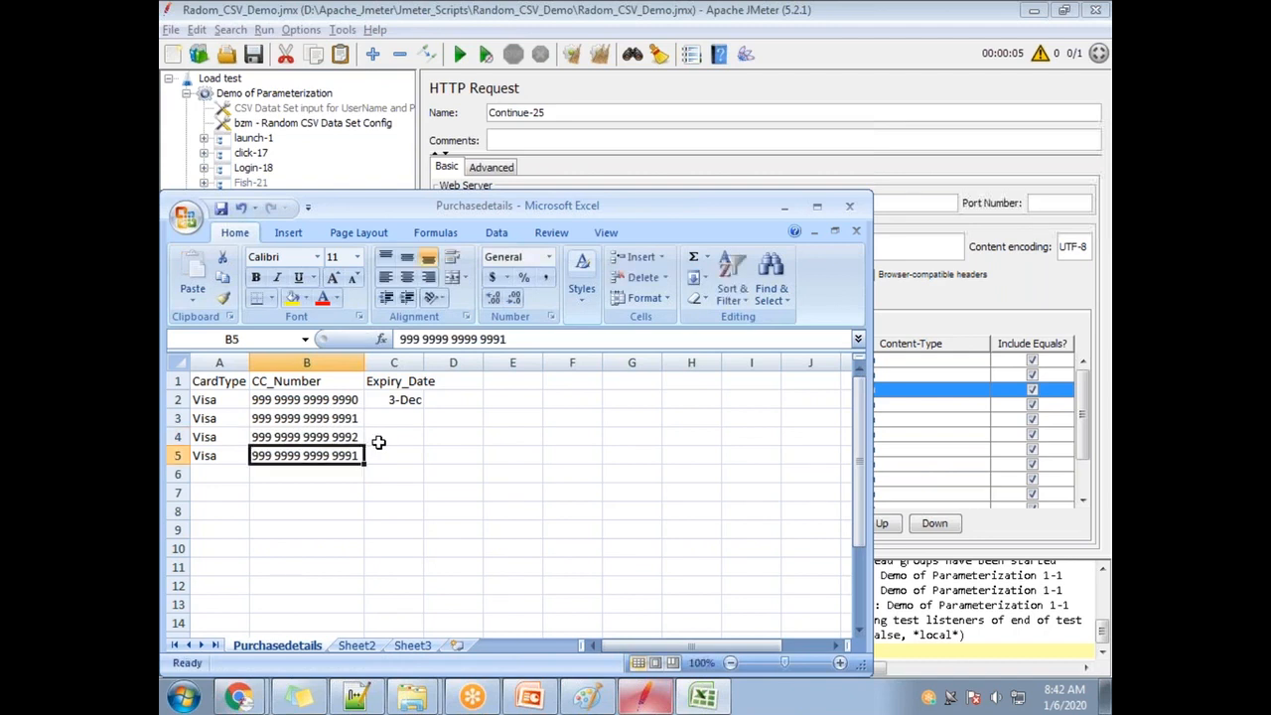
left_click(518, 340)
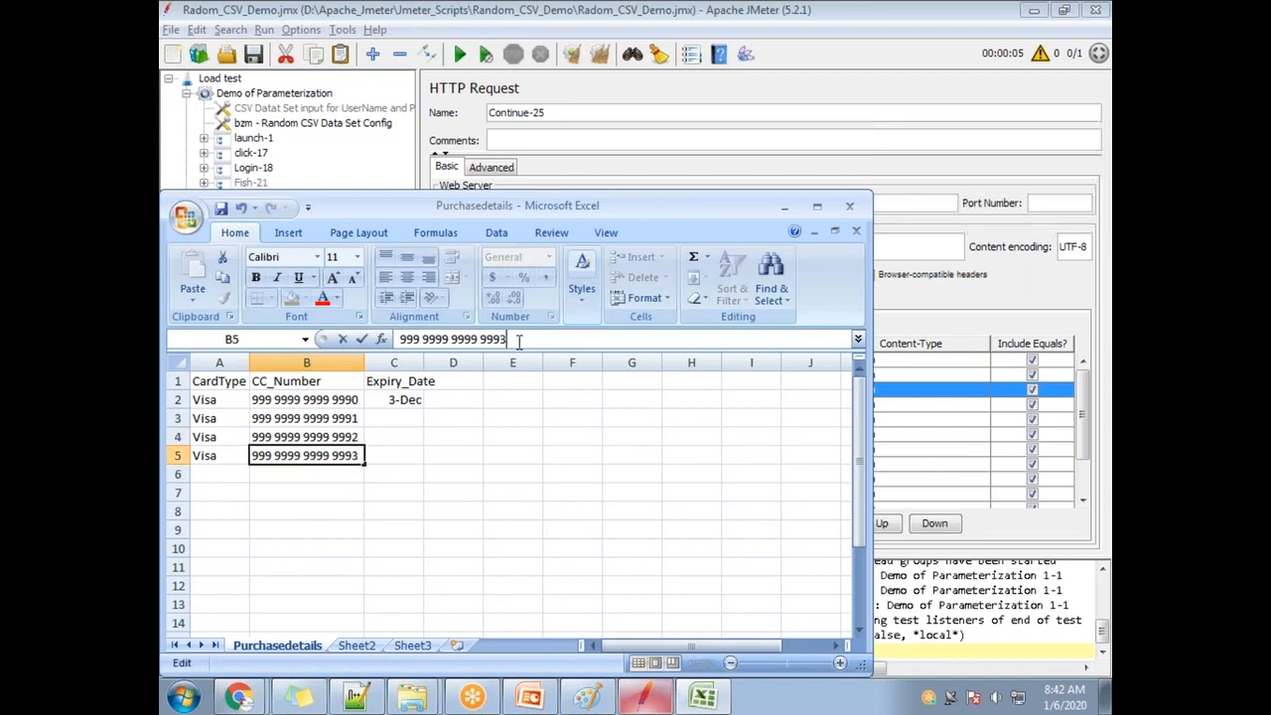
left_click(402, 399)
left_click_drag(424, 409, 427, 462)
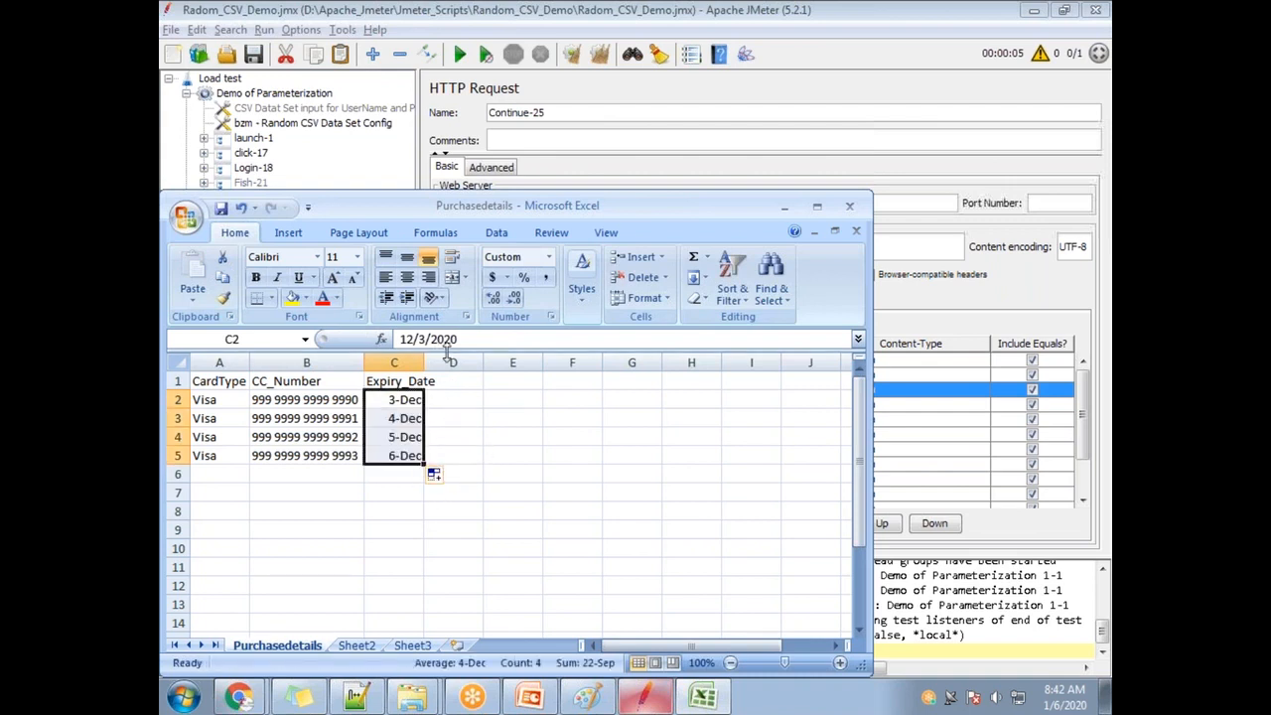
Save the sheet in CSV format and enter 12/03 as C2's expiry date.
key("ctrl+s")
left_click(565, 418)
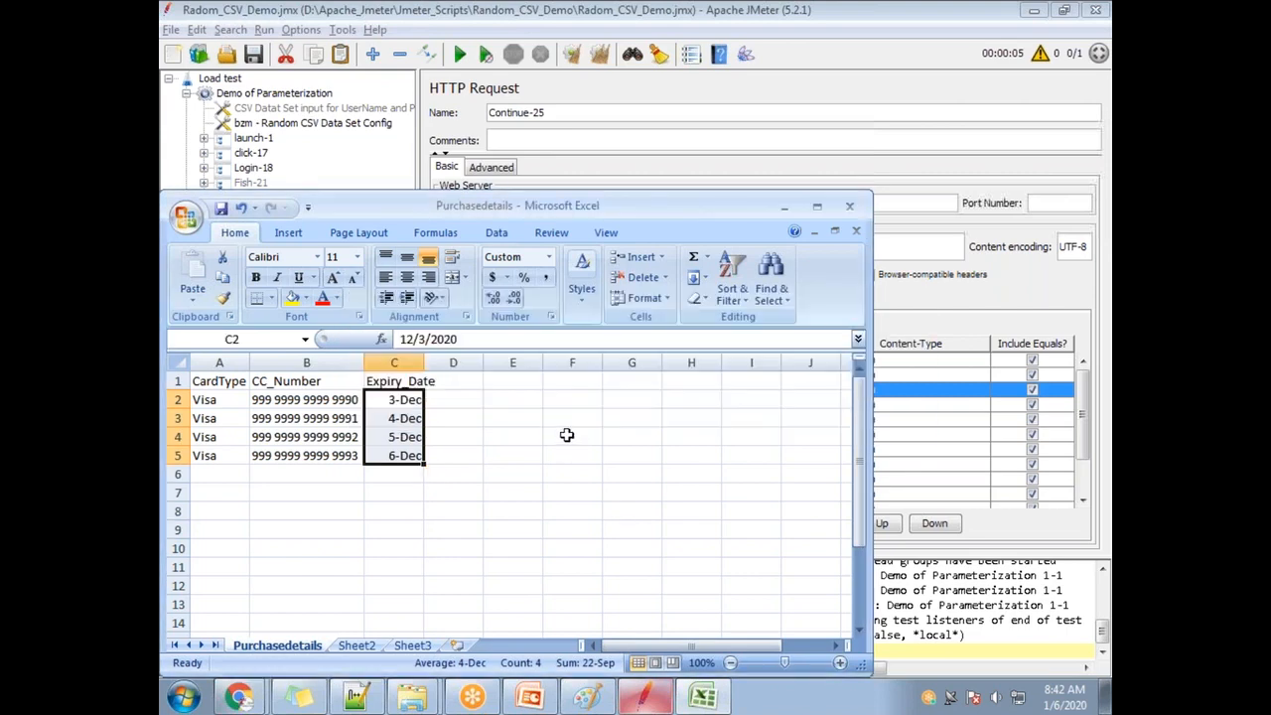
left_click(409, 407)
key("alt+Tab")
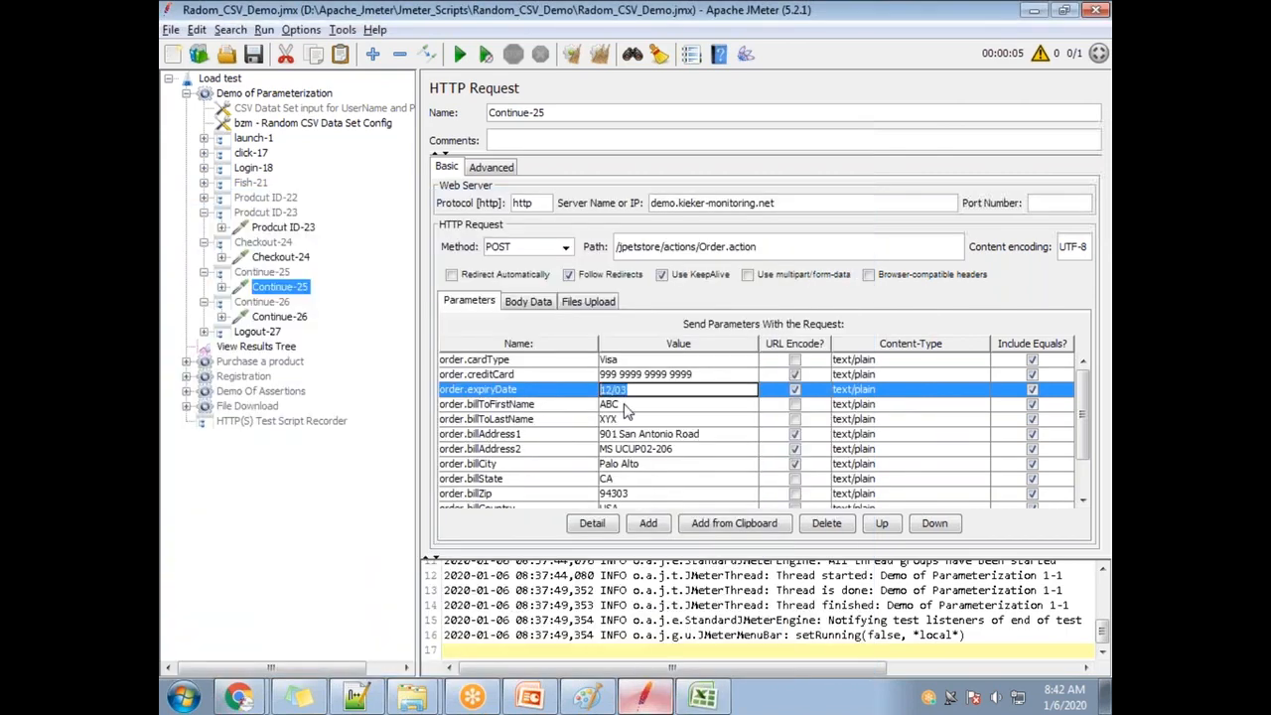
key("alt+Tab")
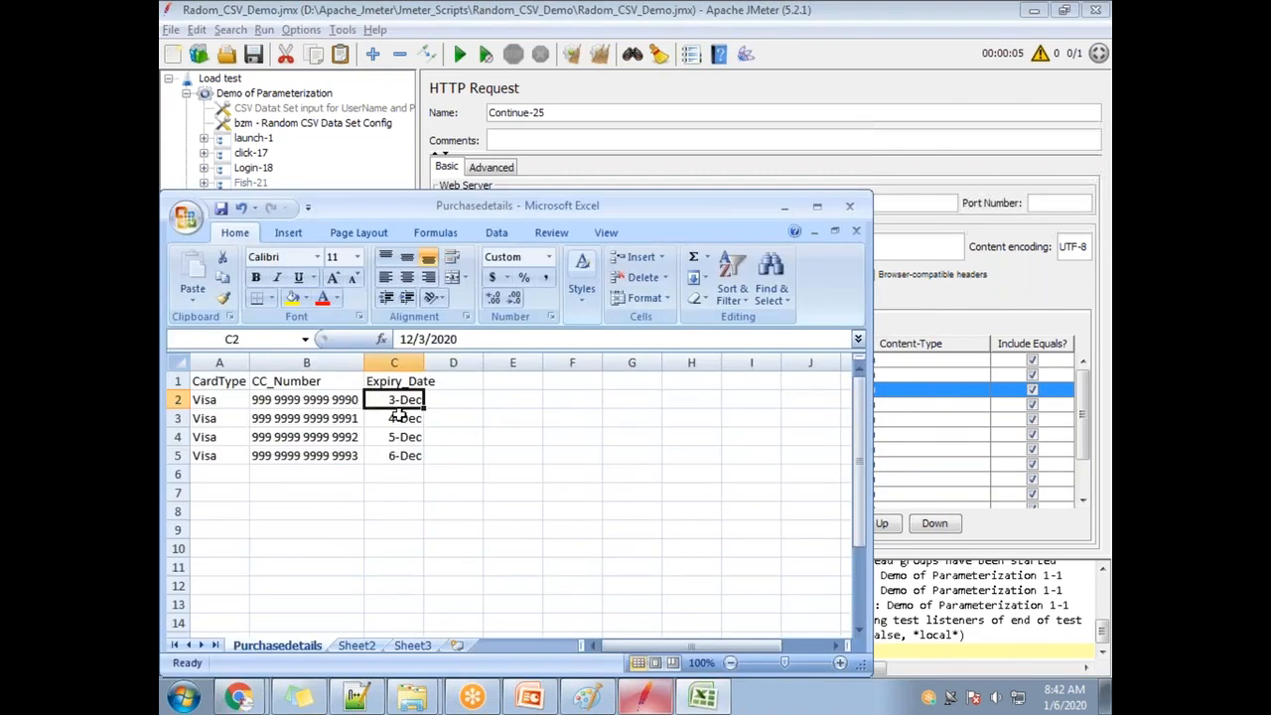
type("12/0")
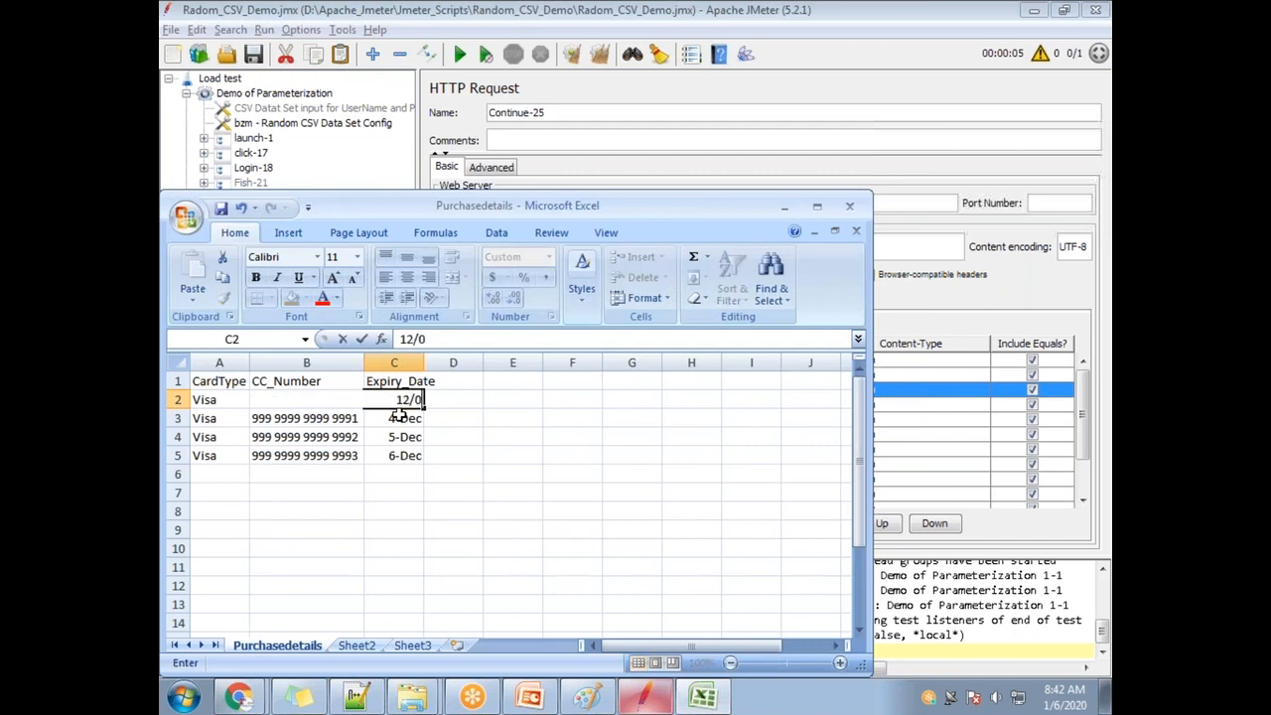
type("3")
key("Return")
Format the Expiry_Date column as General and enter 12/08 in C2.
left_click(410, 400)
right_click(413, 364)
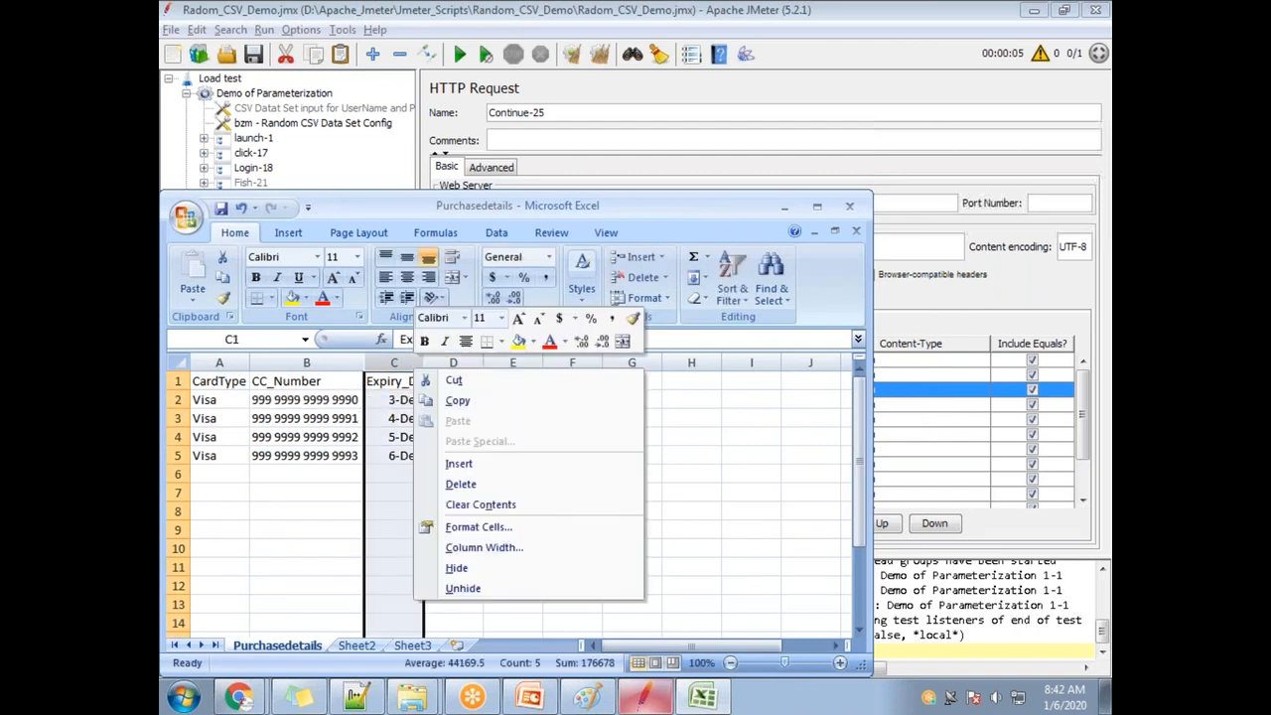
left_click(512, 534)
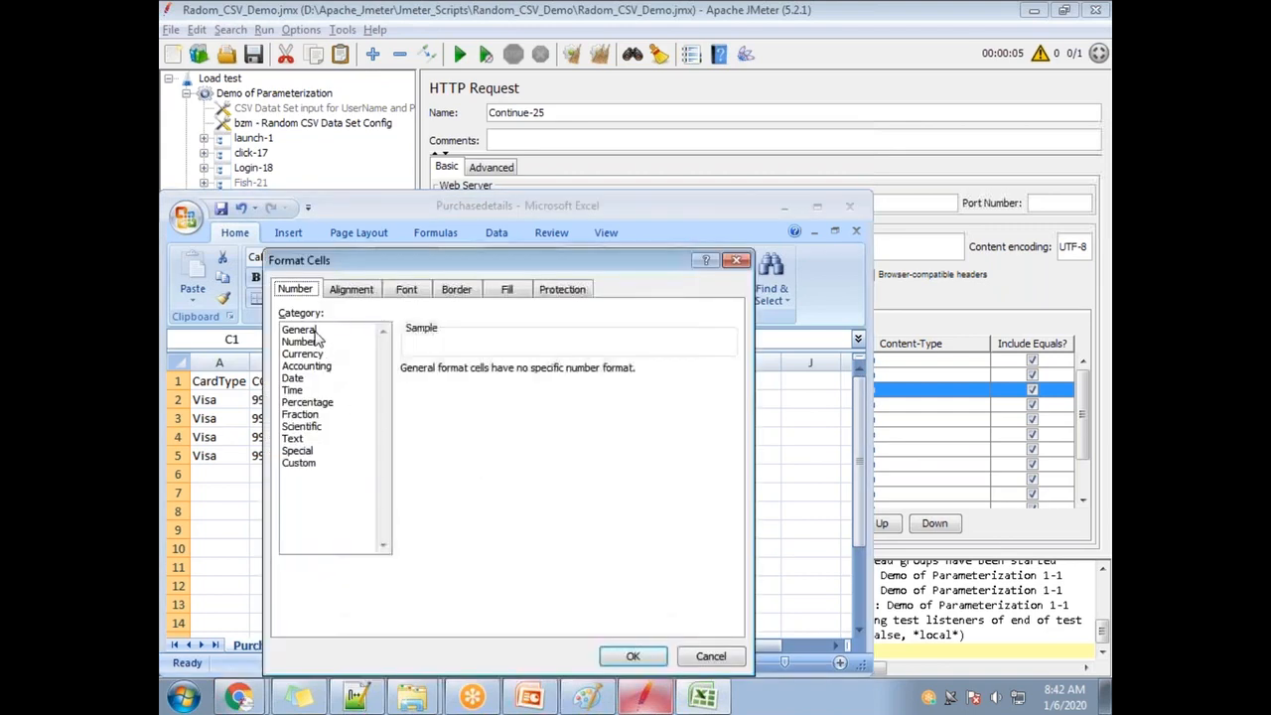
left_click(313, 332)
left_click(633, 656)
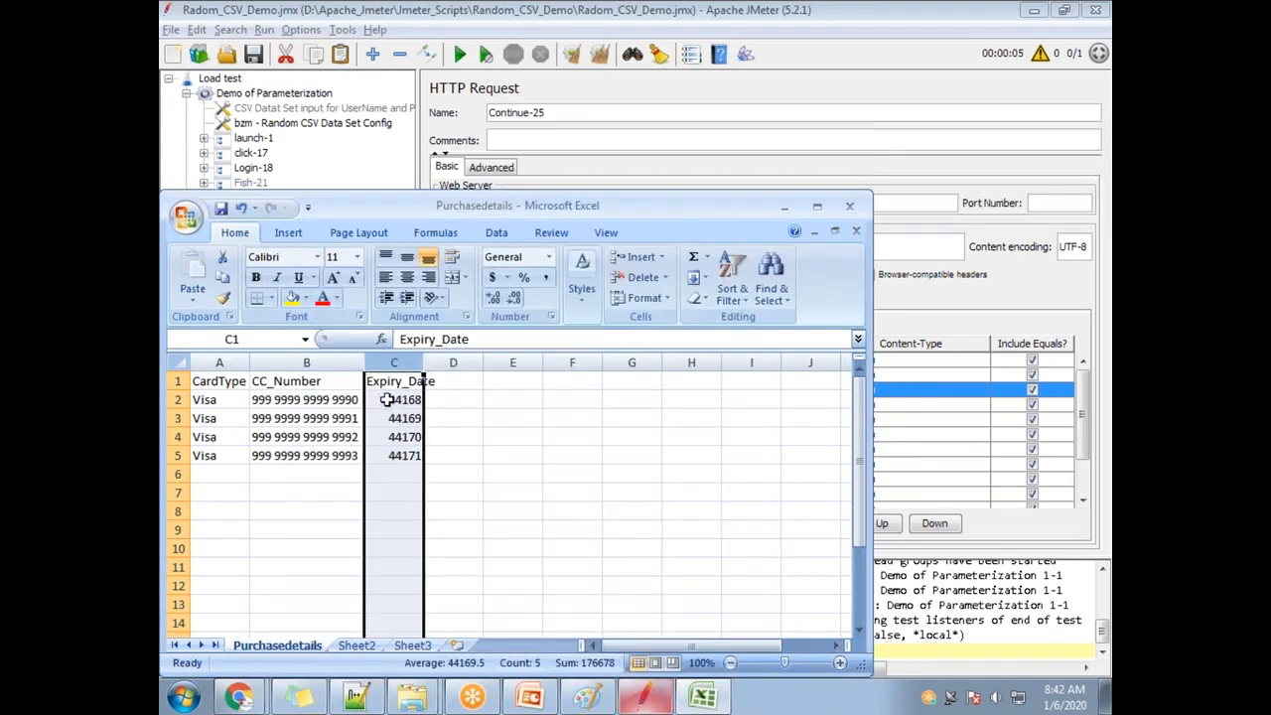
left_click(390, 402)
type("1")
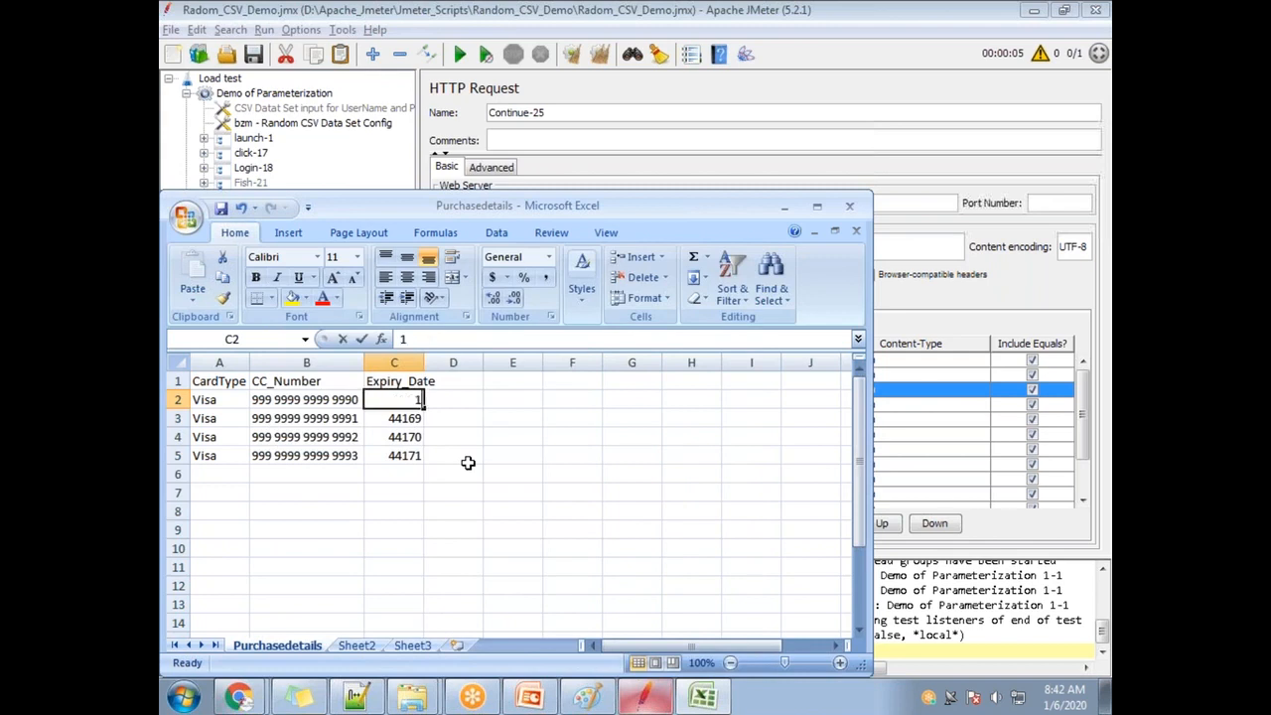
type("2/08")
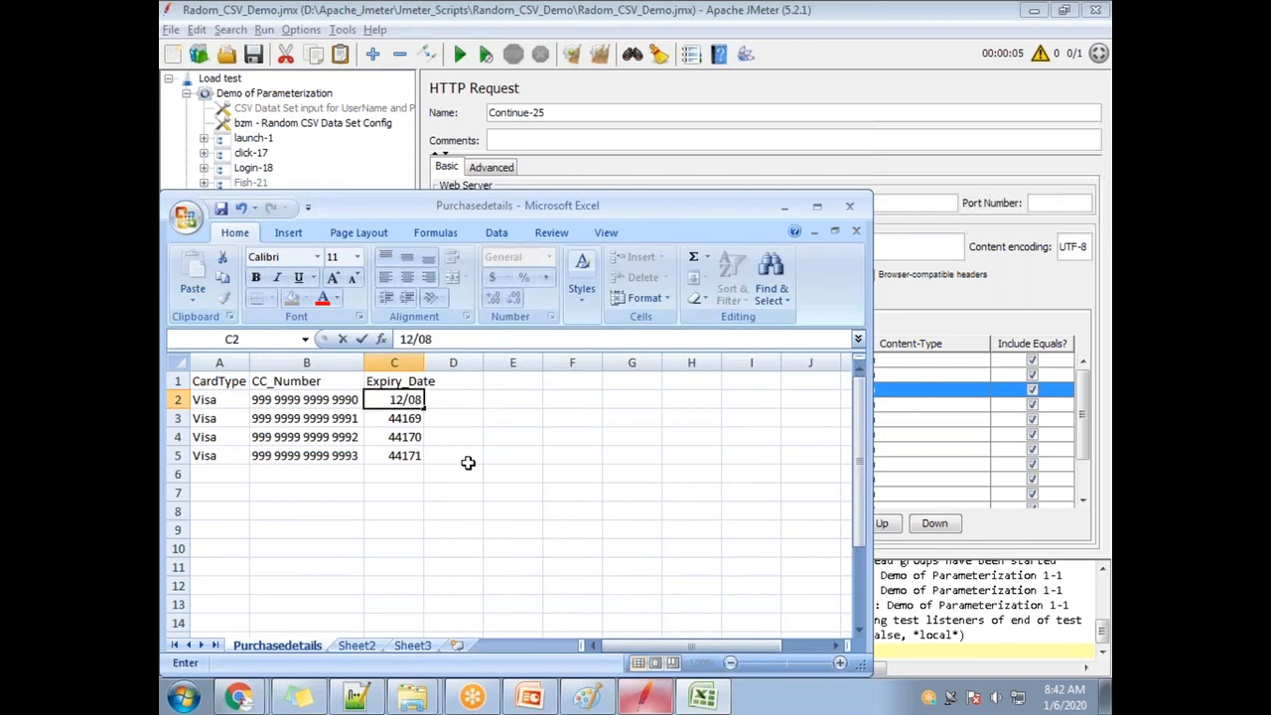
key("Return")
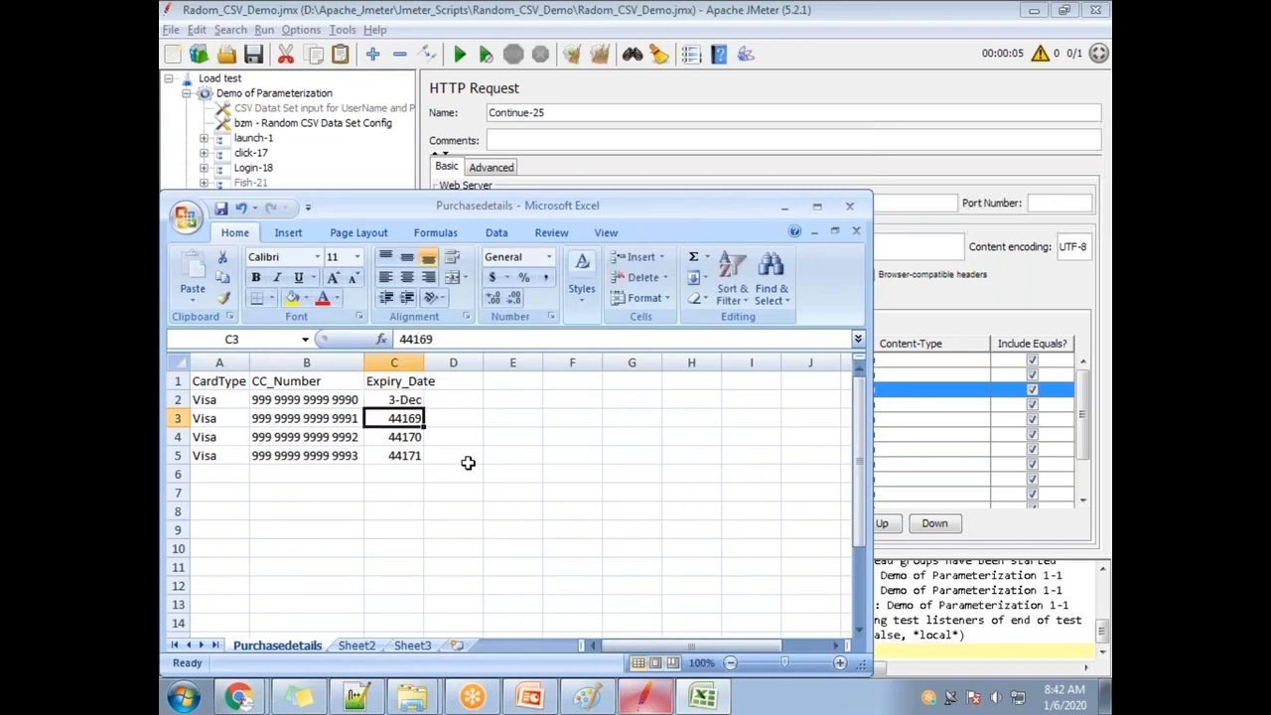
Format the Expiry_Date column as Text and enter 12/03 in C2.
left_click(405, 401)
left_click(394, 363)
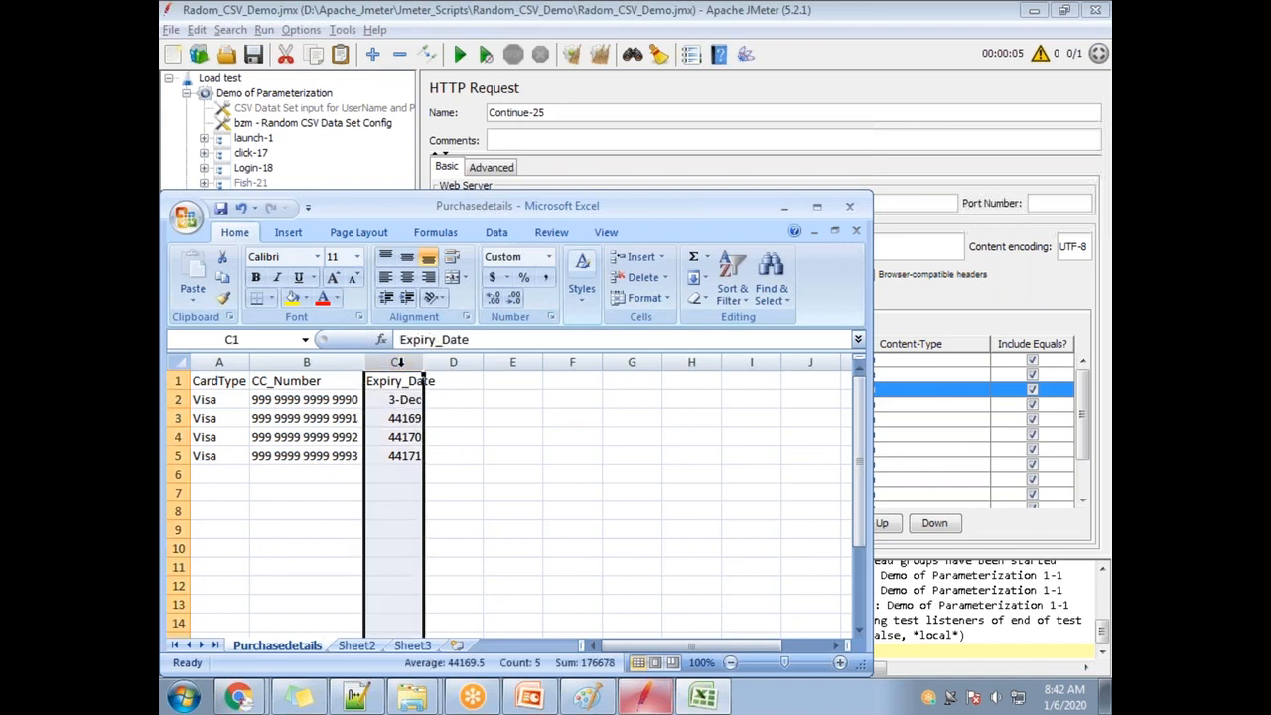
right_click(401, 364)
left_click(490, 527)
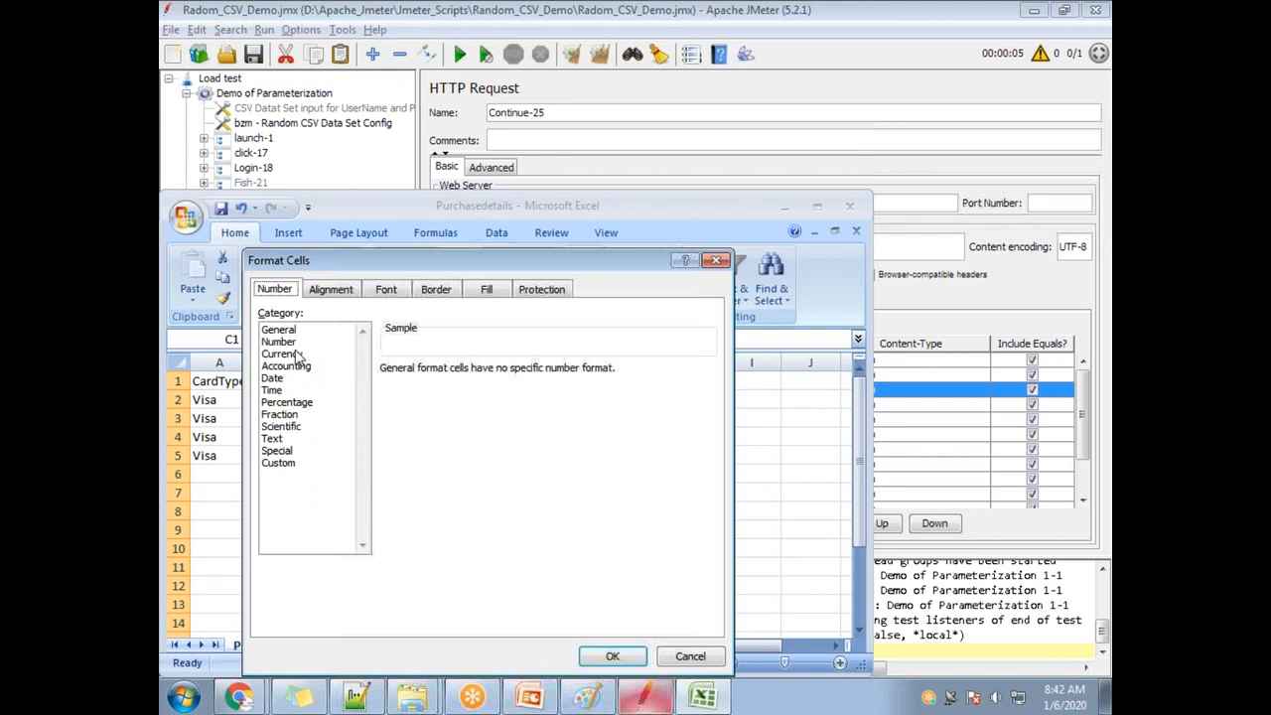
left_click(271, 439)
left_click(613, 657)
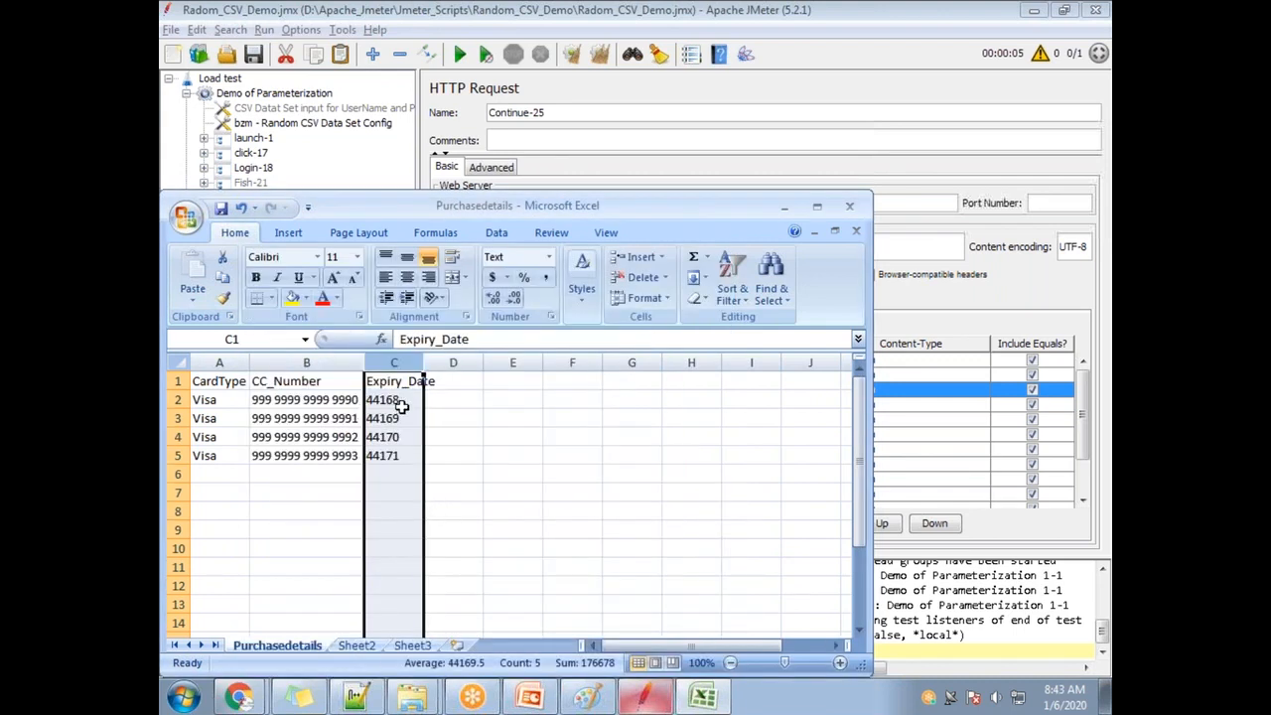
left_click(410, 401)
type("12/0")
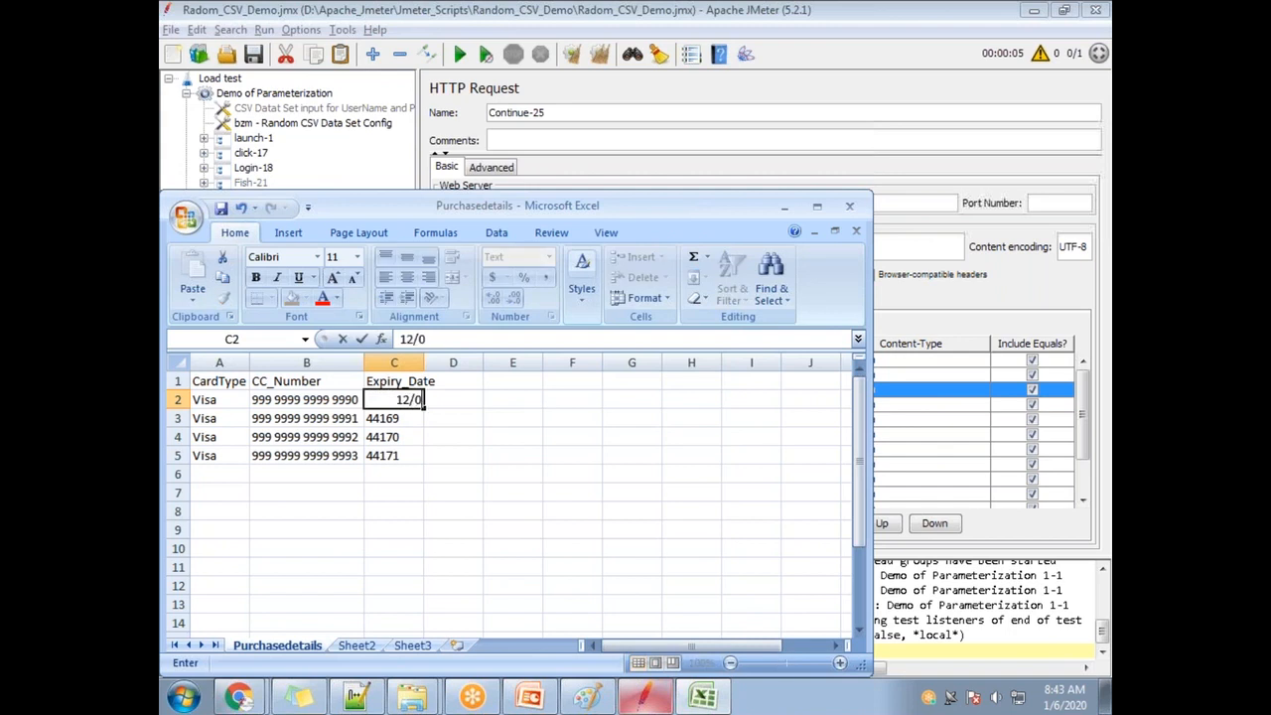
type("3")
key("Return")
Copy C2's 12/03 expiry date into C3, C4 and C5.
left_click(404, 394)
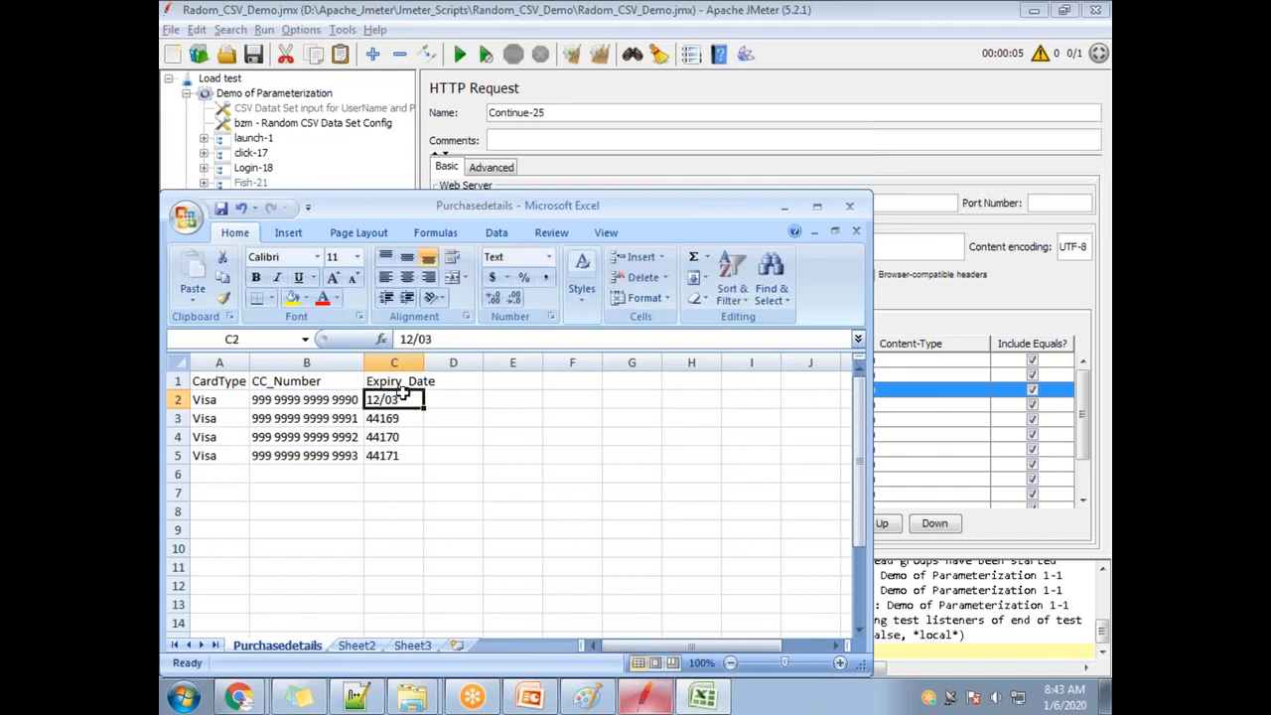
key("ctrl+c")
key("Down")
key("ctrl+v")
key("Down")
key("ctrl+v")
key("Down")
key("ctrl+v")
Change C3's expiry date to 12/04, dismissing the Excel Help window.
left_click(417, 420)
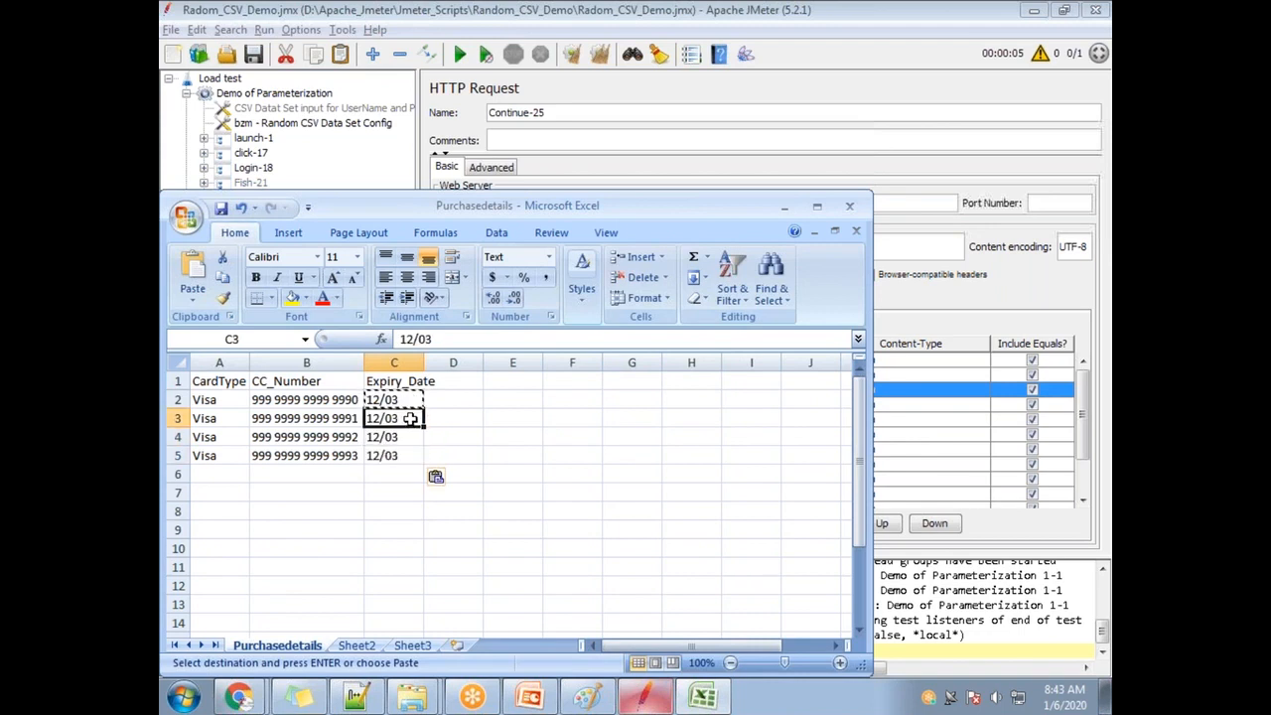
double_click(416, 418)
type("4")
key("Return")
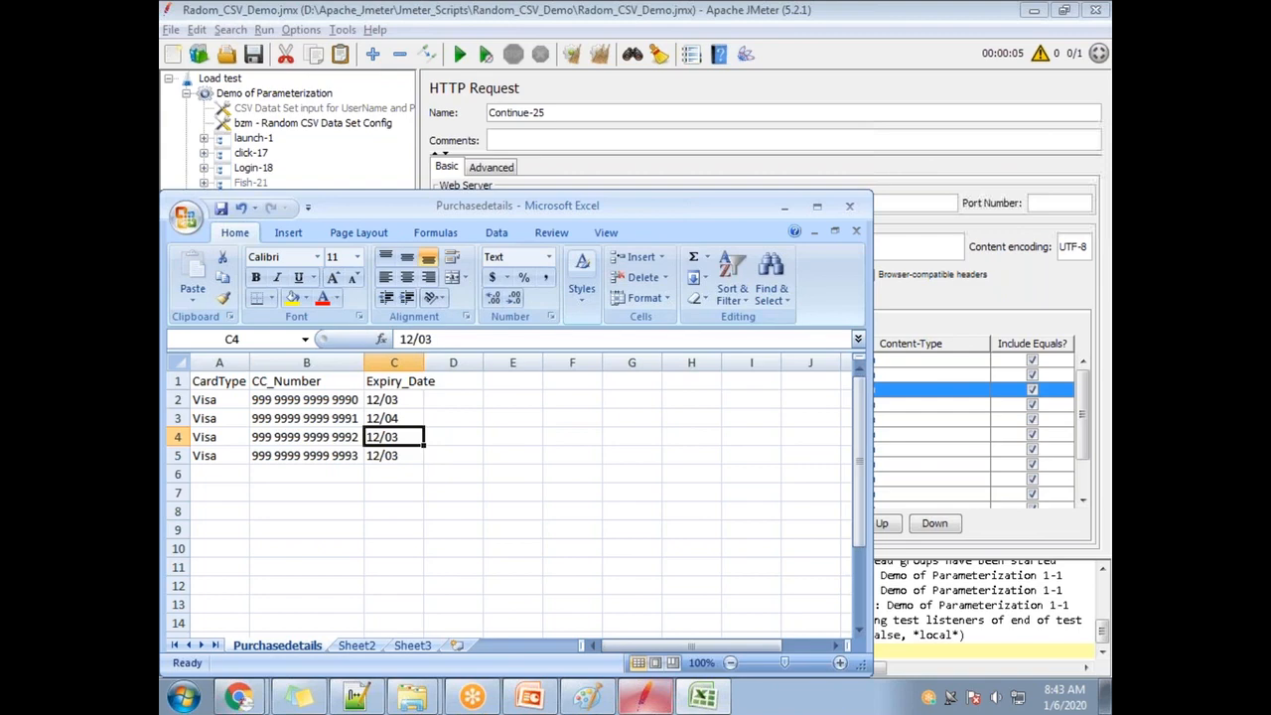
key("F1")
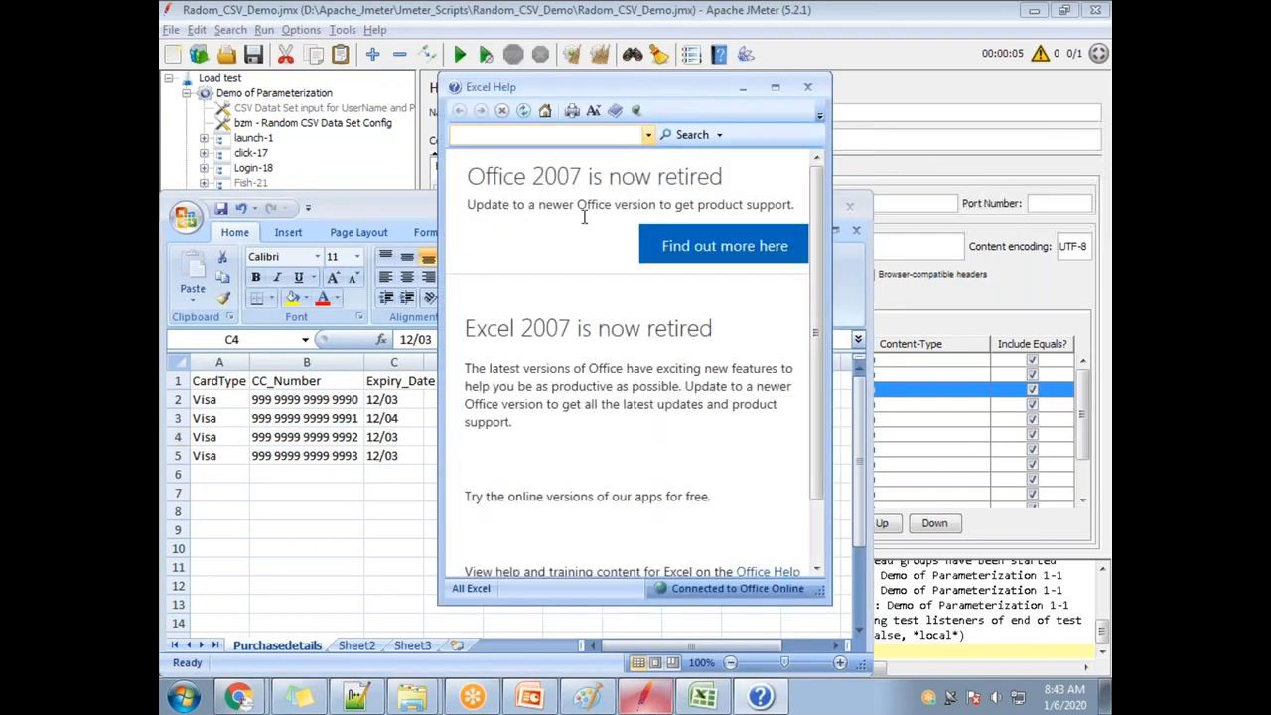
left_click(803, 87)
Set C4 and C5 to 12/05 and 12/06 and save, keeping CSV format.
double_click(417, 437)
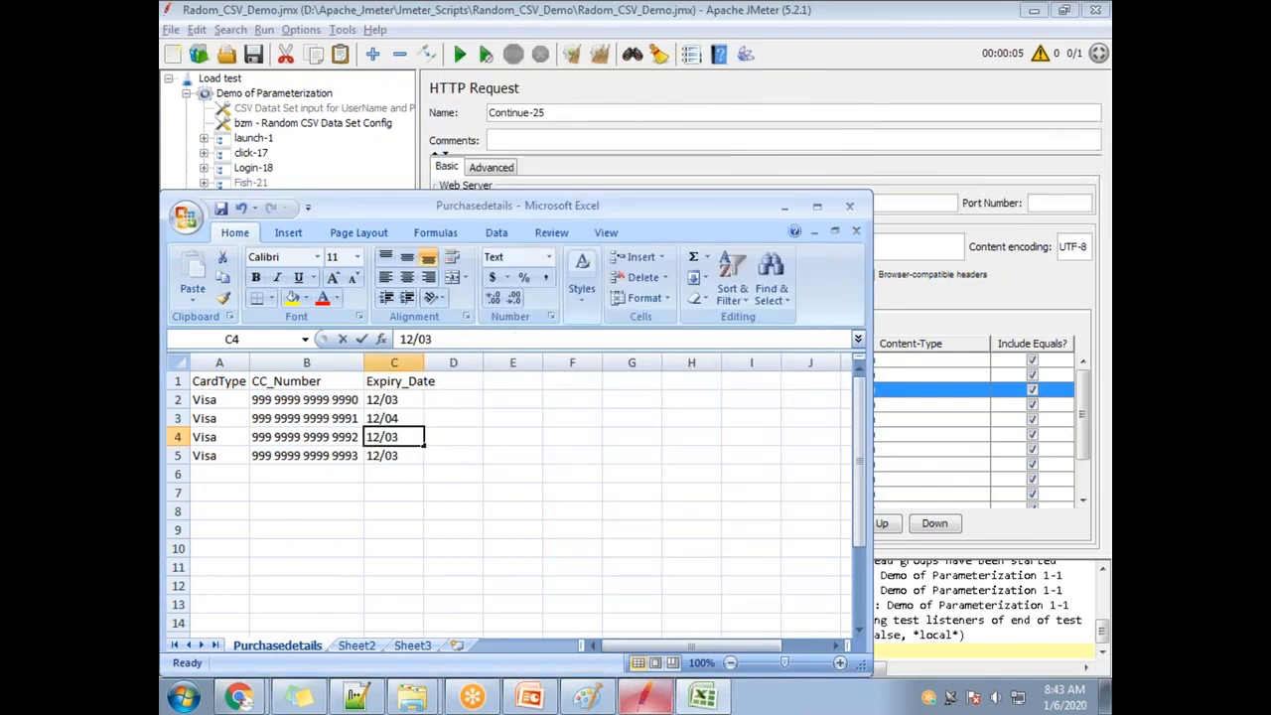
double_click(410, 453)
key("BackSpace")
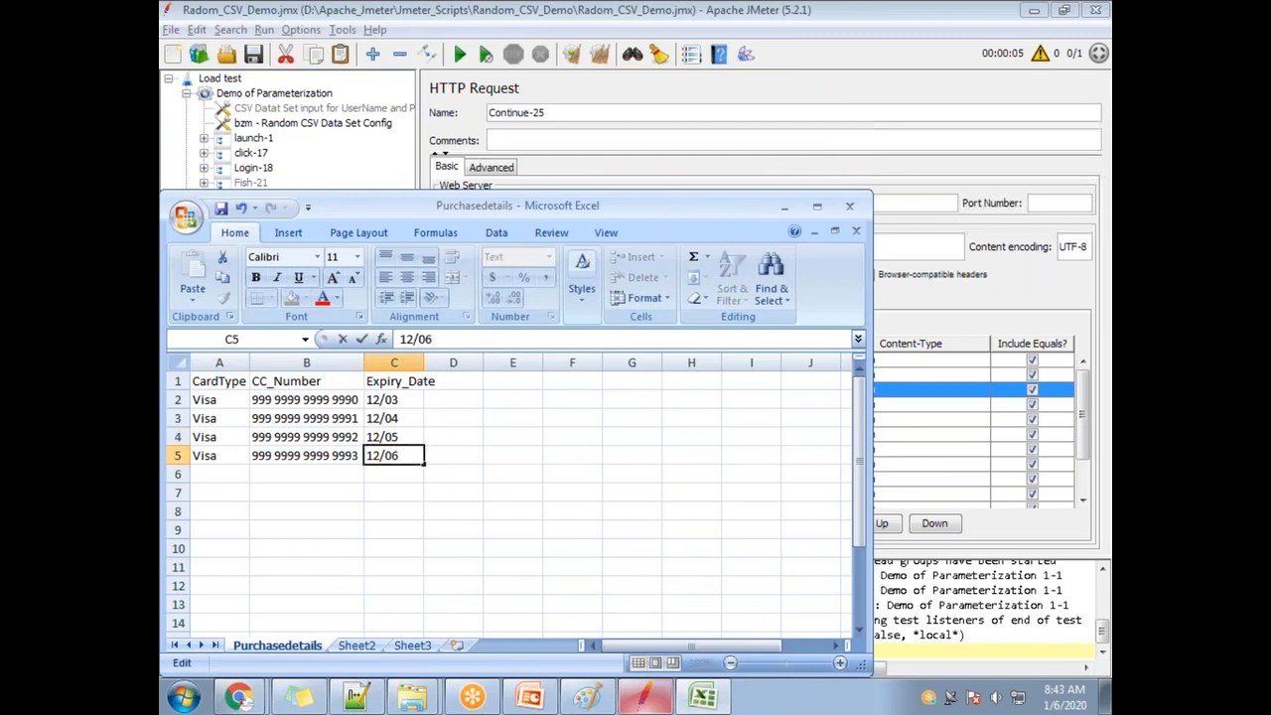
type("6")
key("ctrl+s")
left_click(563, 417)
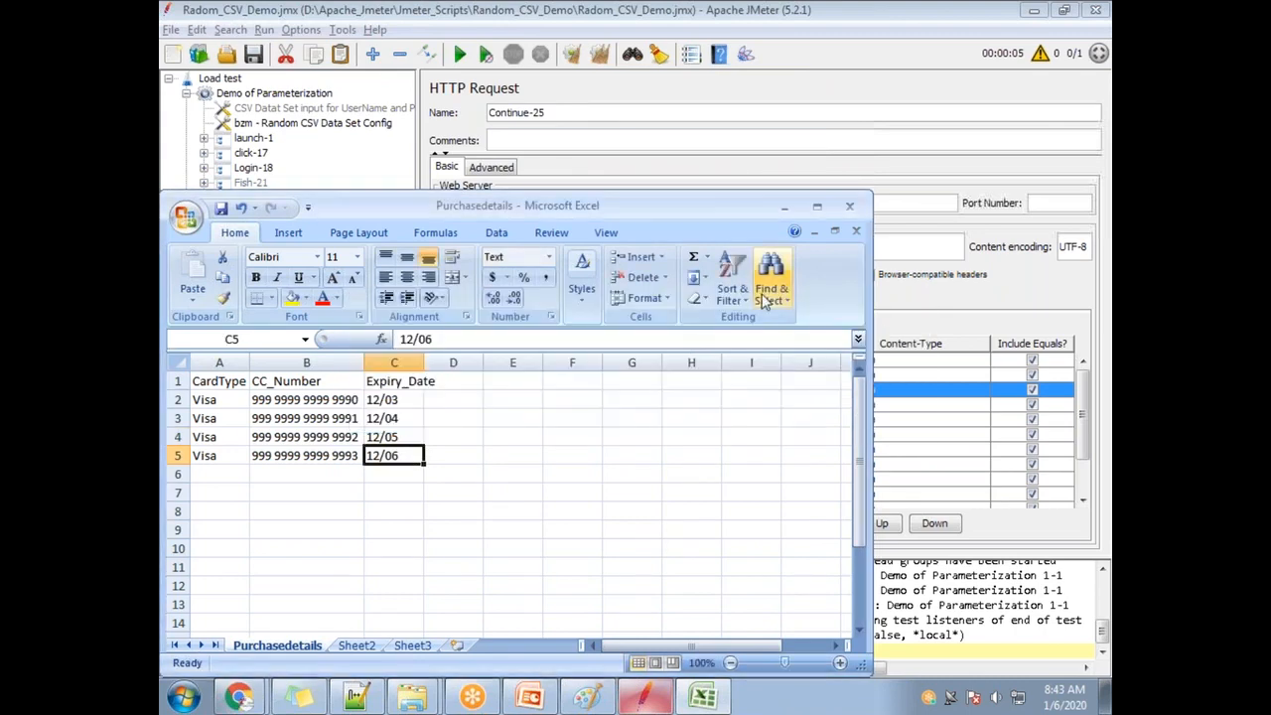
Close Excel, saving over Purchasedetails.csv in CSV format, then show the desktop.
left_click(849, 206)
left_click(565, 394)
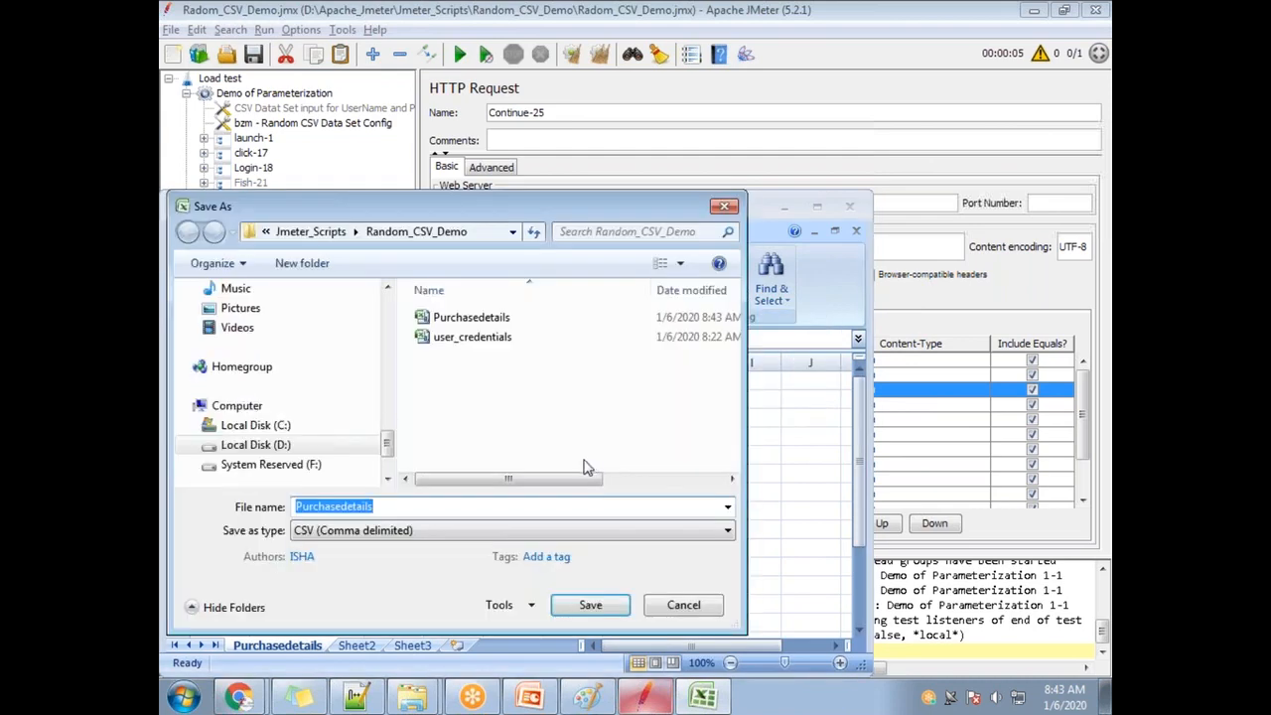
key("Escape")
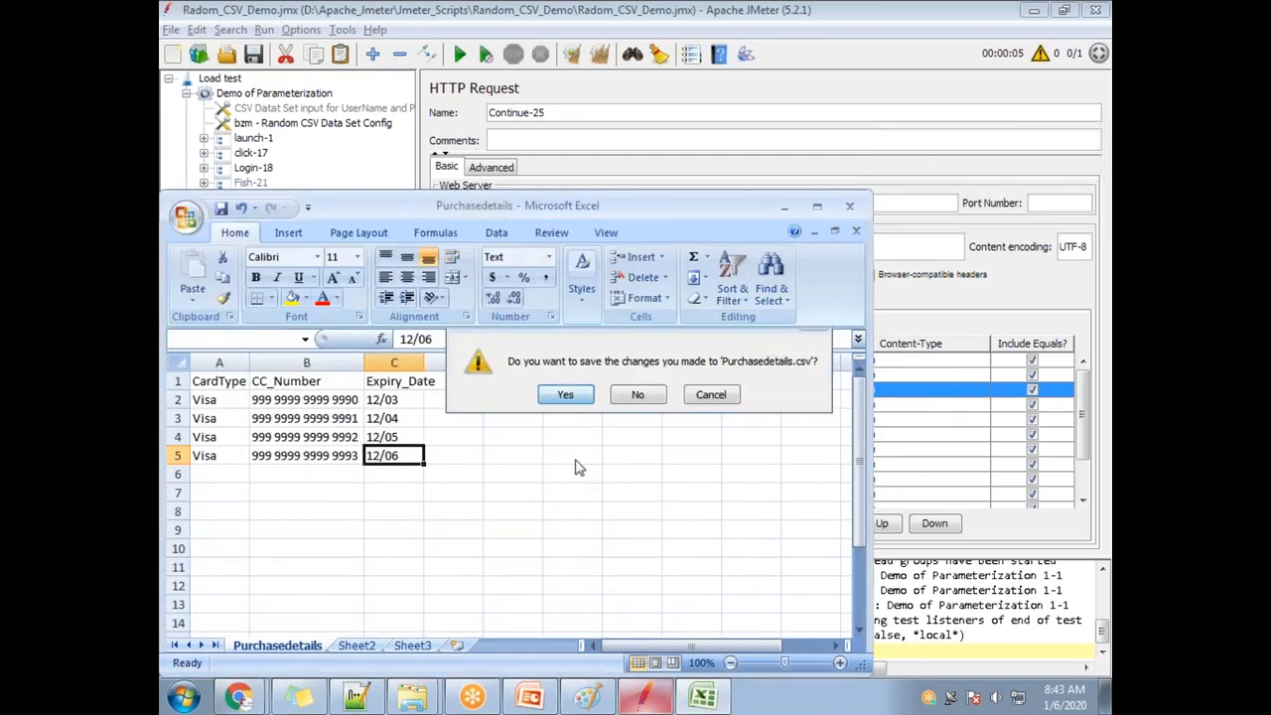
left_click(565, 394)
left_click(586, 604)
left_click(695, 352)
left_click(563, 417)
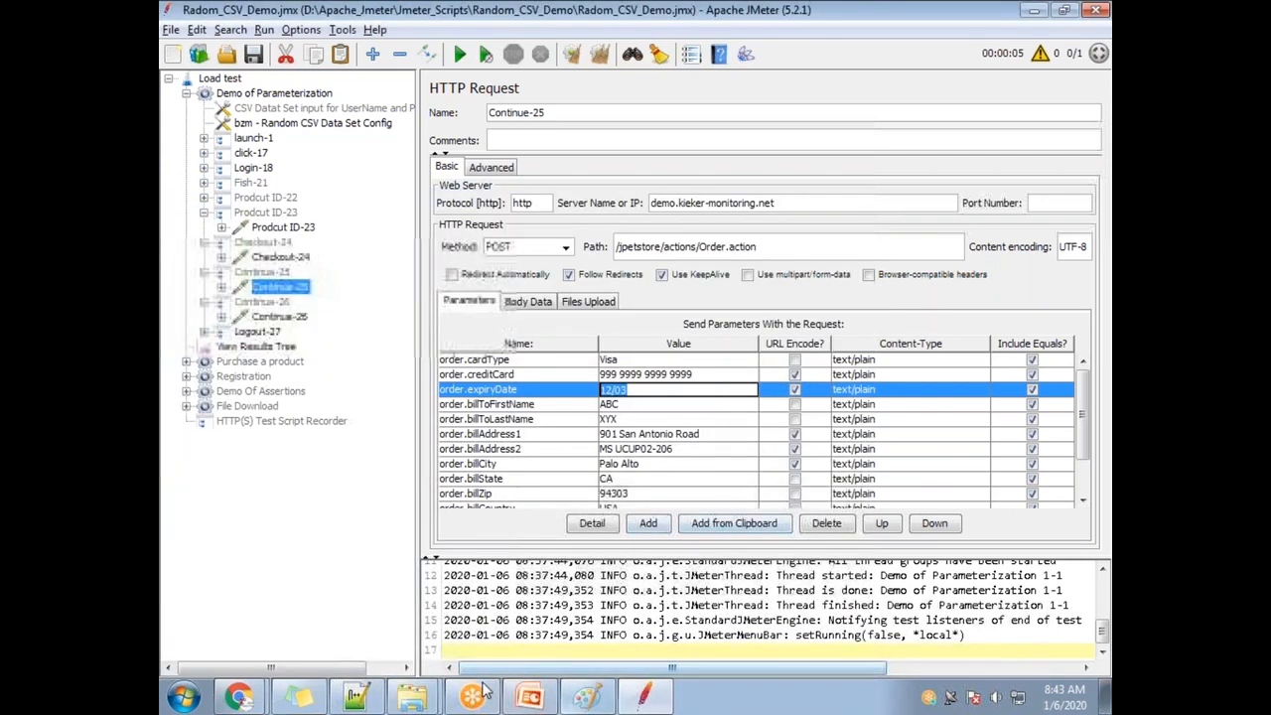
left_click(1105, 697)
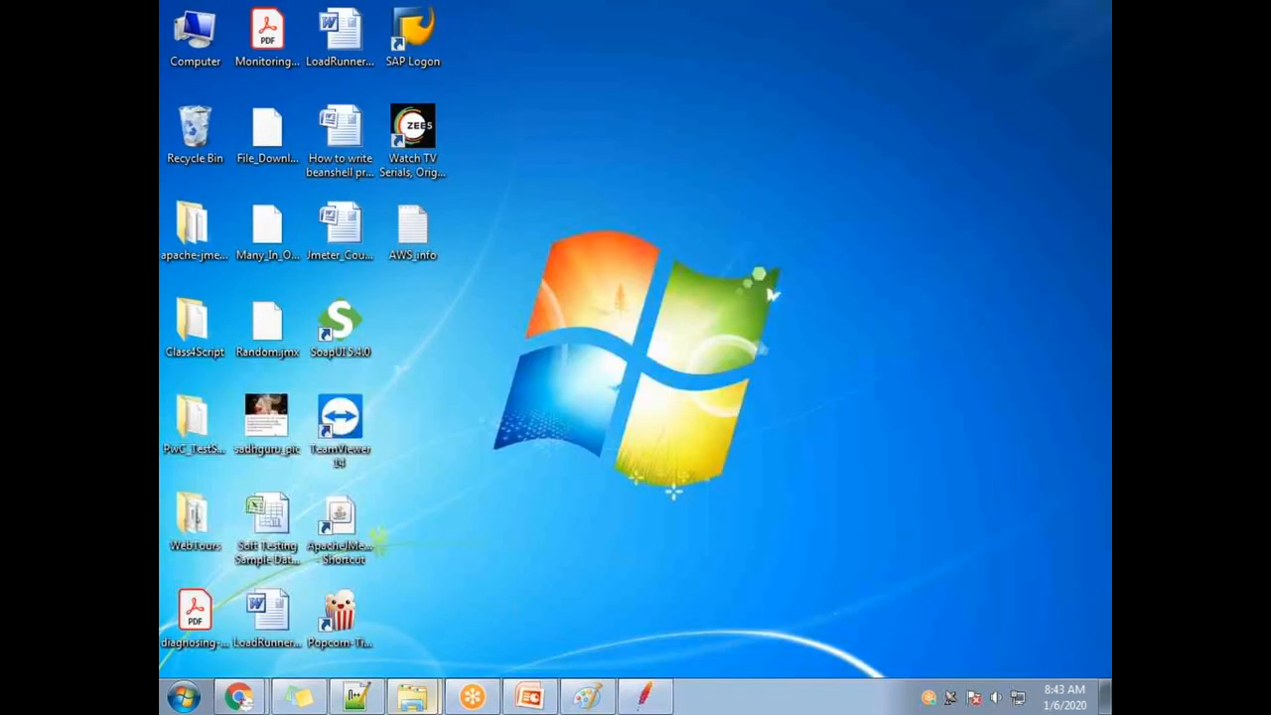
left_click(412, 697)
Delete the older Purchasedetails.csv workbook from the Random_CSV_Demo folder.
left_click(392, 657)
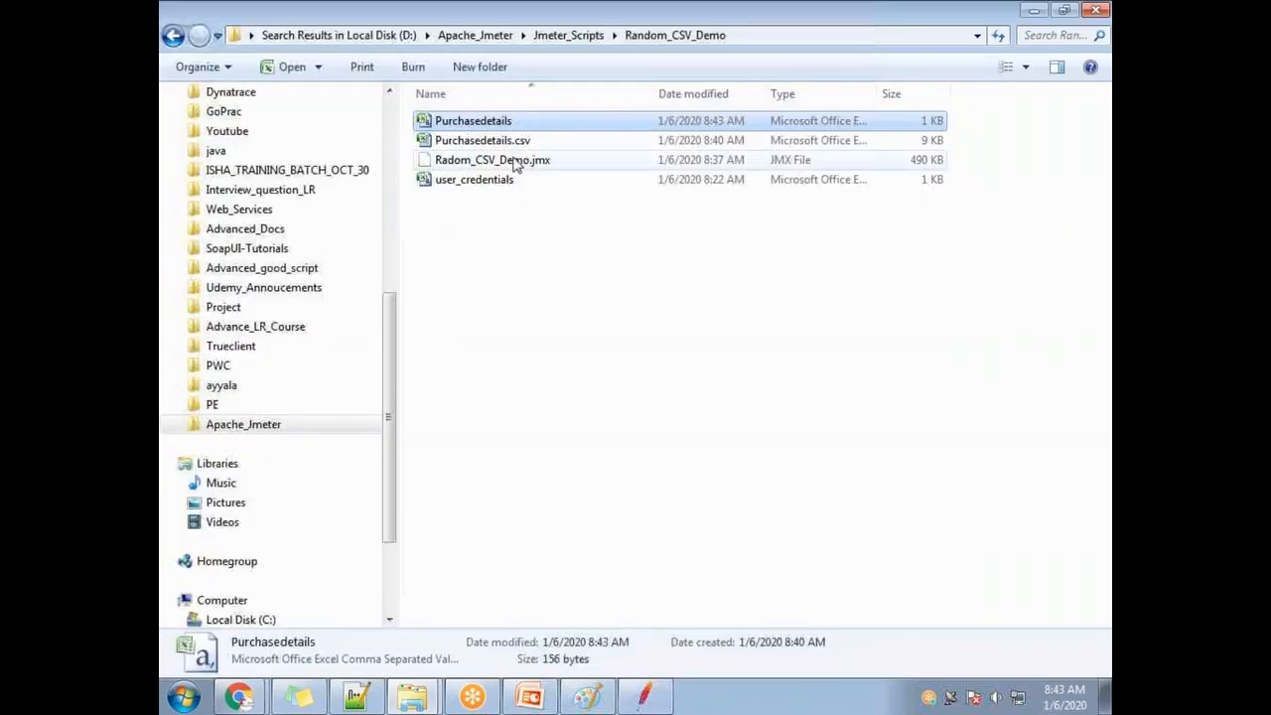
left_click(509, 165)
left_click(514, 123)
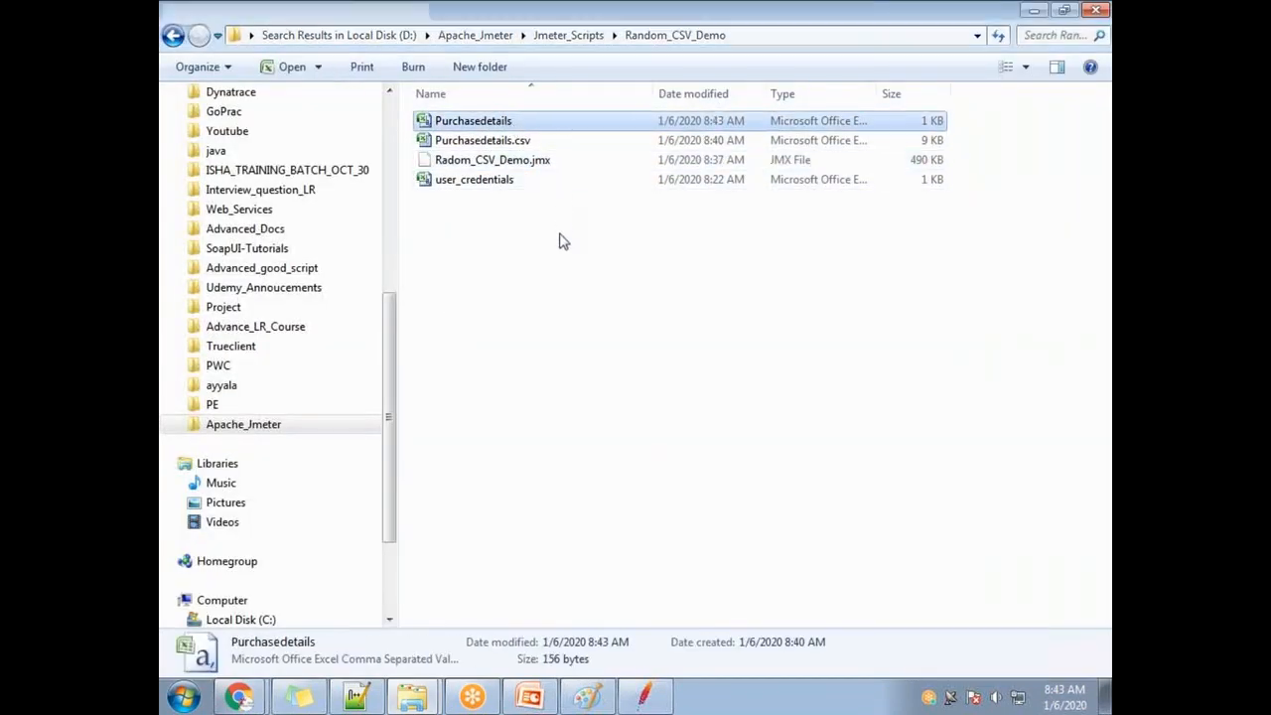
key("Delete")
left_click(687, 425)
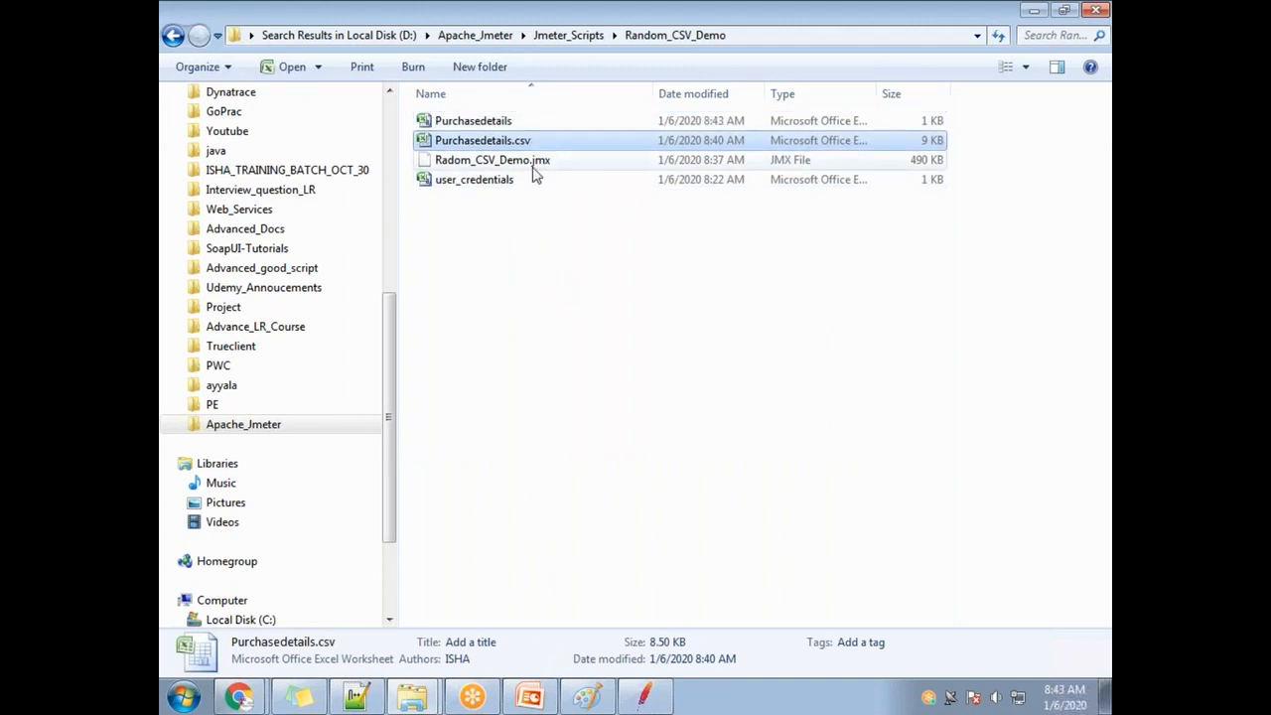
key("Delete")
left_click(707, 425)
Check the remaining Purchasedetails file's Properties, leaving its name unchanged.
left_click(485, 121)
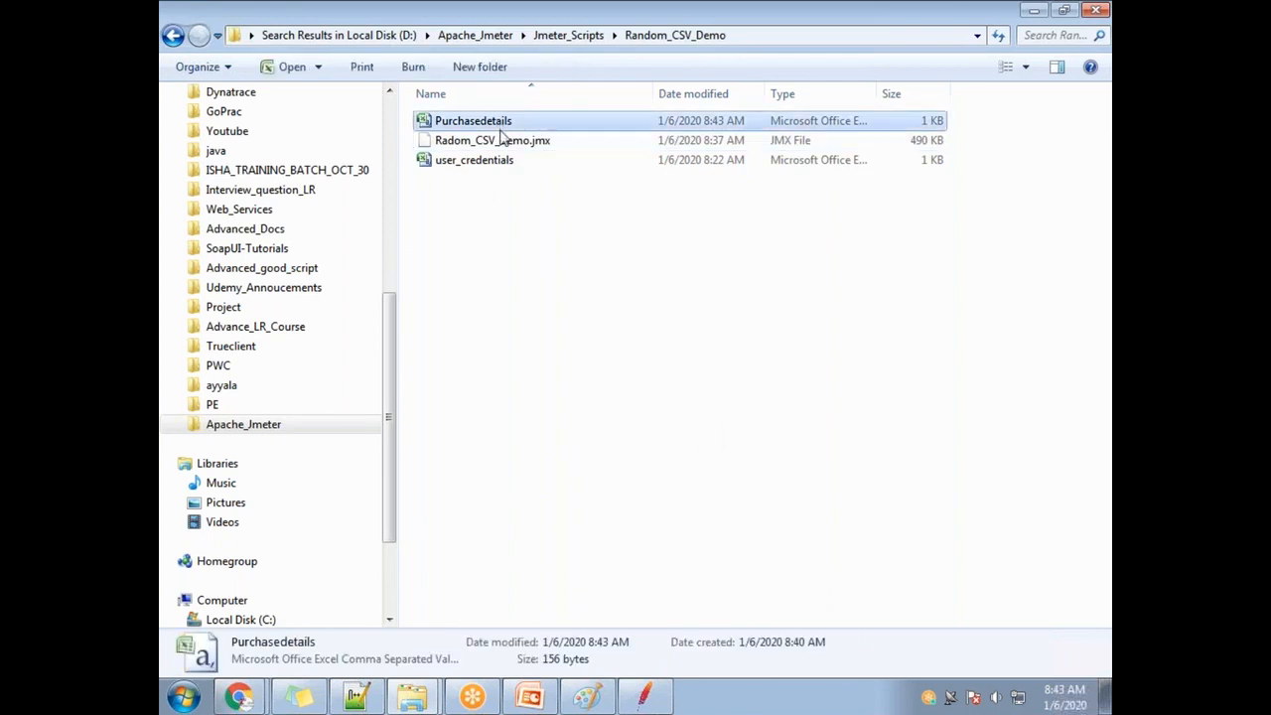
right_click(492, 120)
left_click(546, 489)
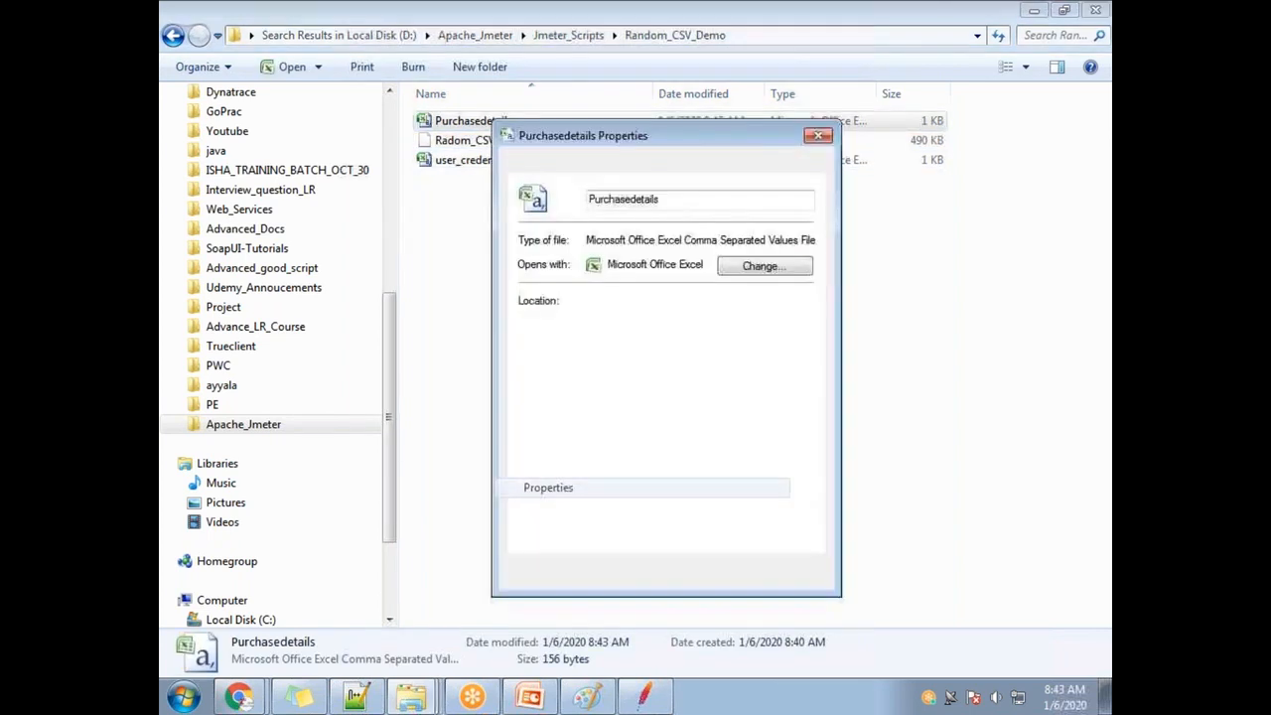
left_click_drag(722, 233, 907, 247)
key("Escape")
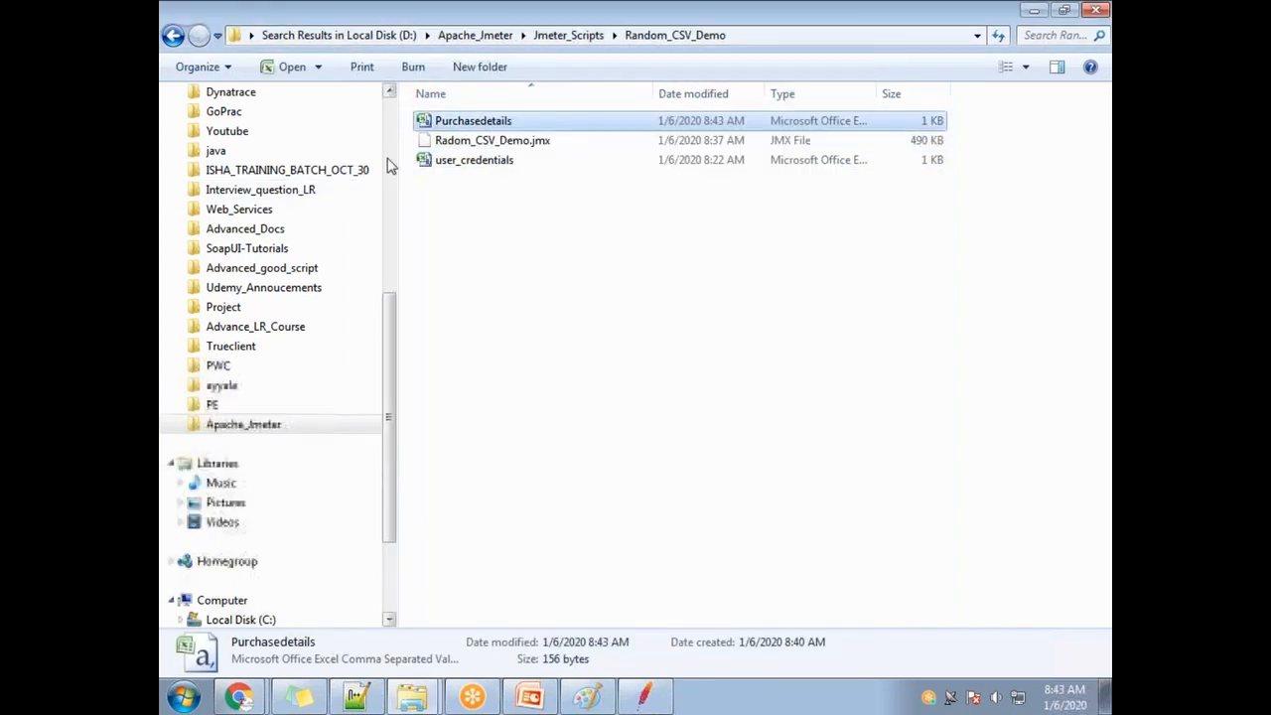
right_click(503, 126)
left_click(580, 463)
left_click_drag(523, 120, 387, 120)
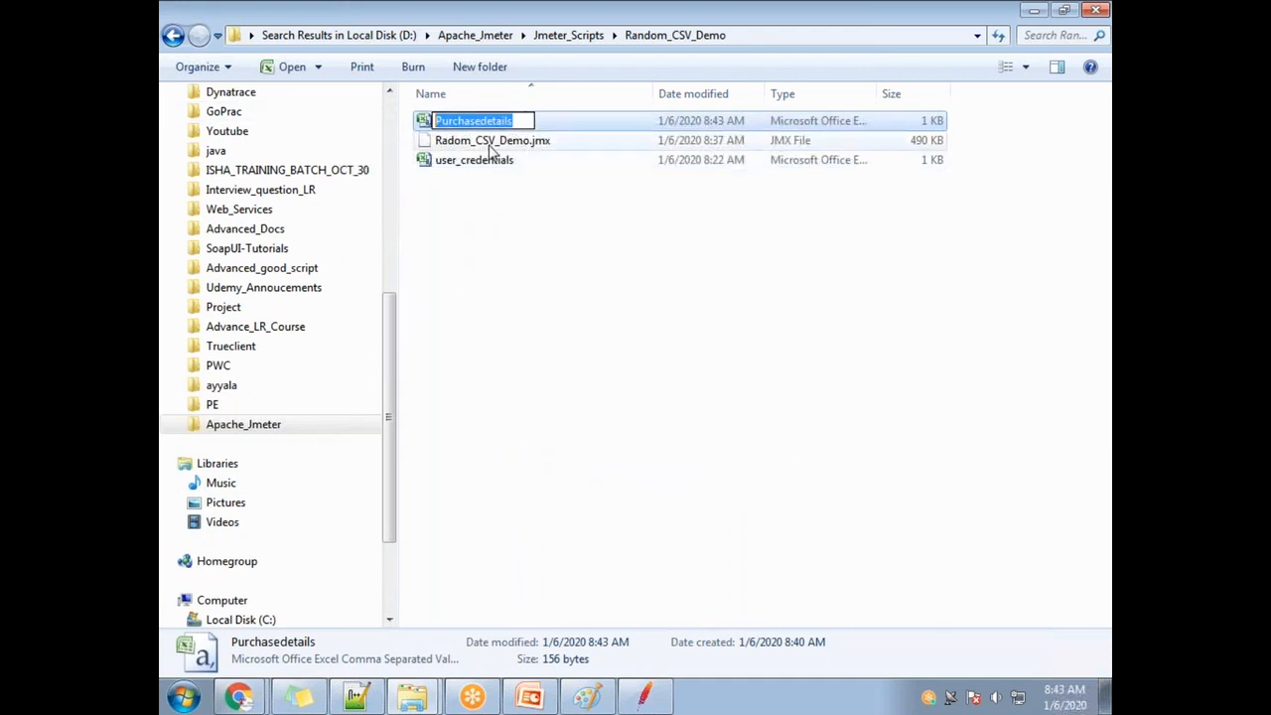
left_click(470, 245)
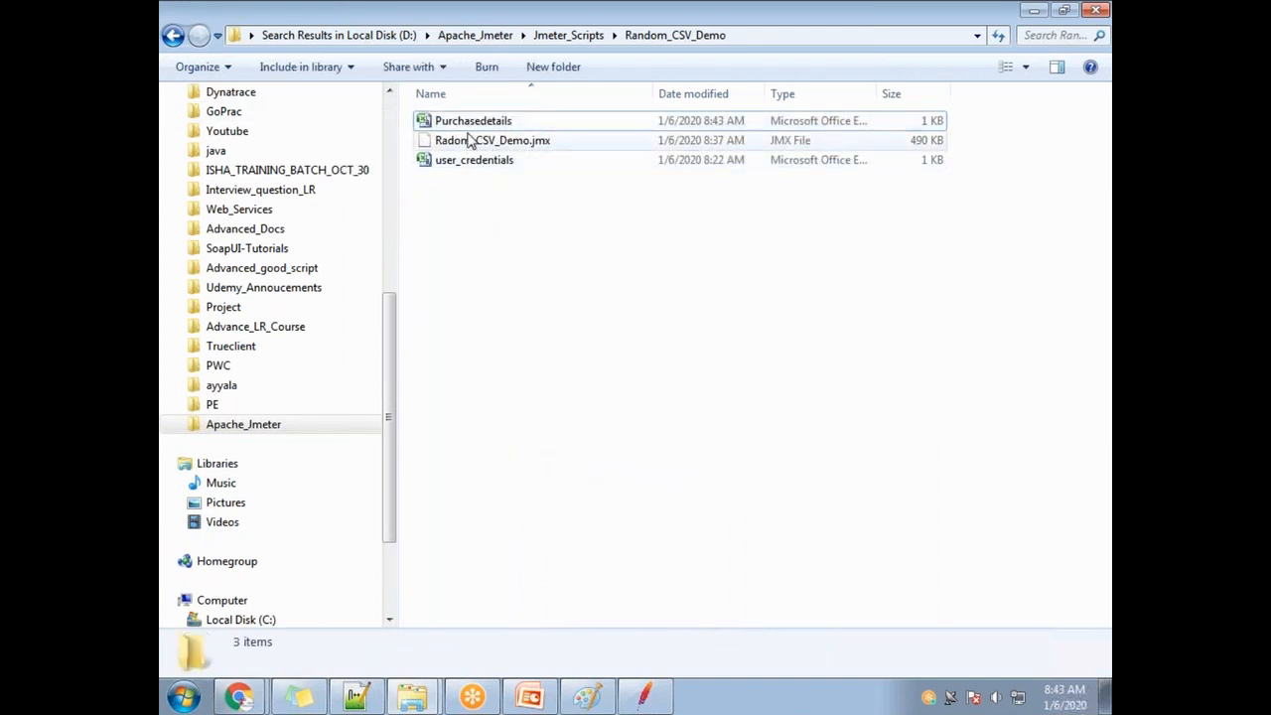
Add a CSV Data Set Config to Demo of Parameterization, placed after the first CSV element.
mouse_move(645, 697)
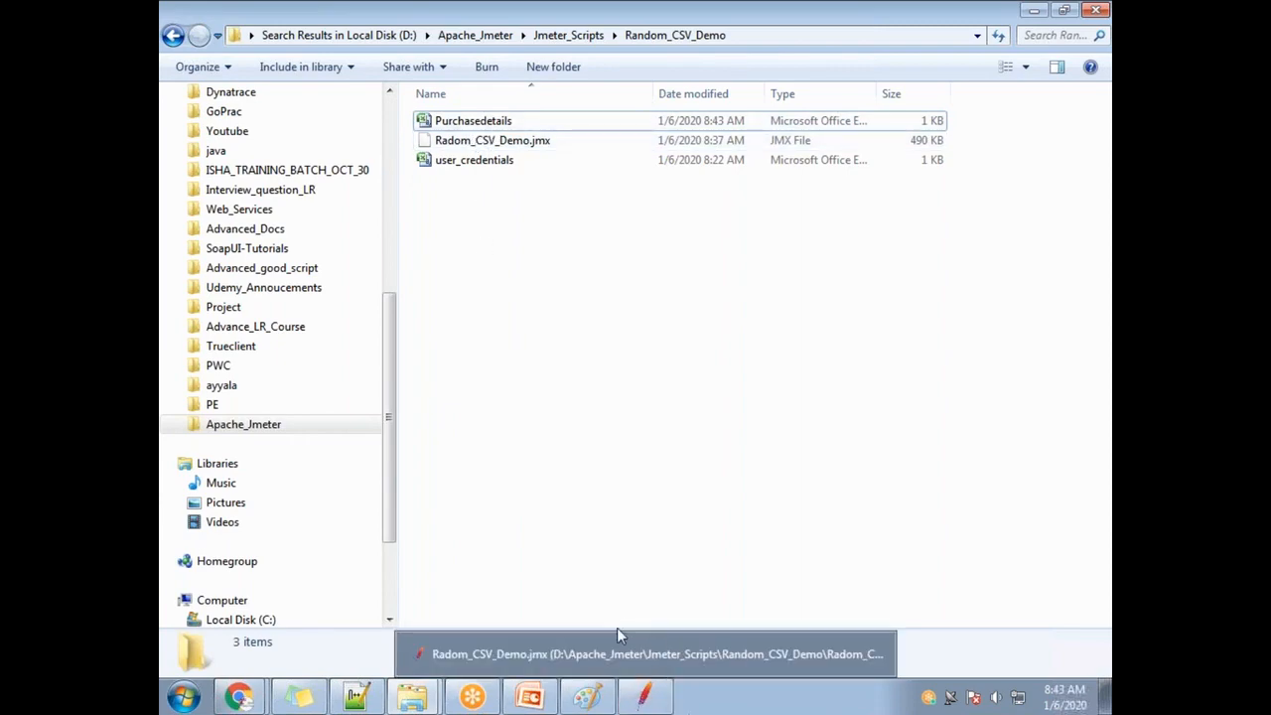
left_click(647, 701)
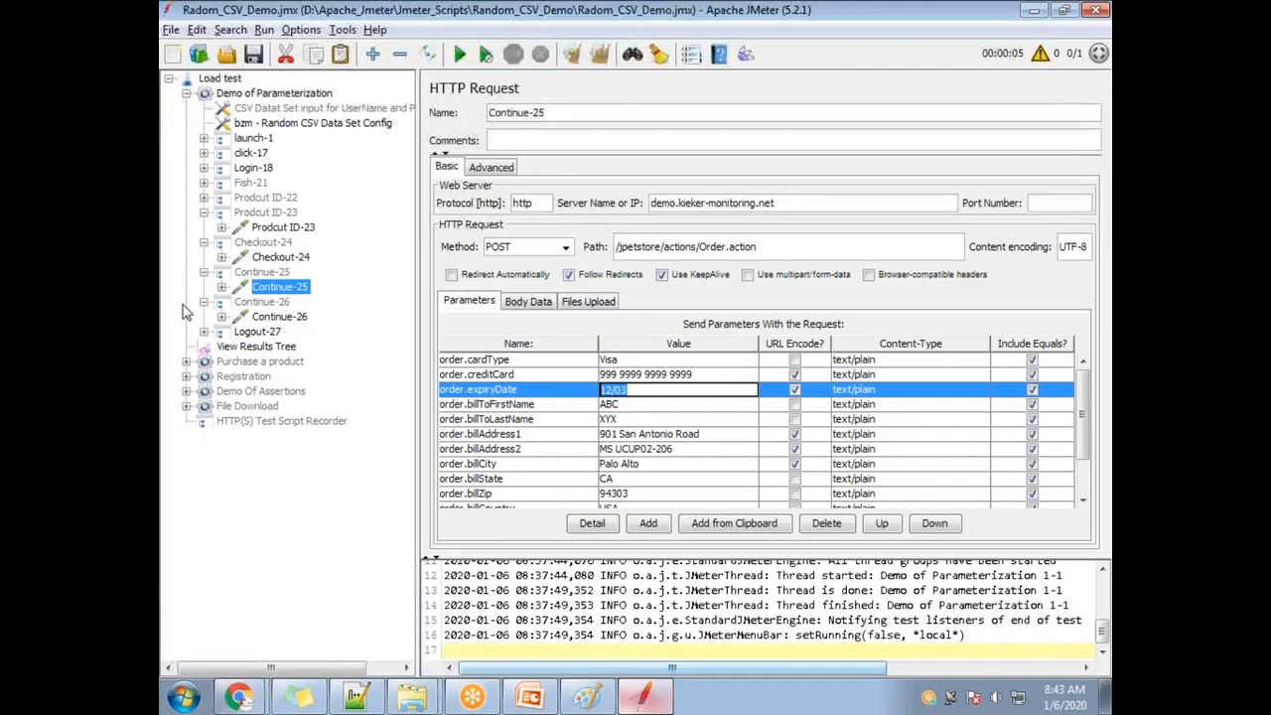
right_click(277, 99)
mouse_move(371, 113)
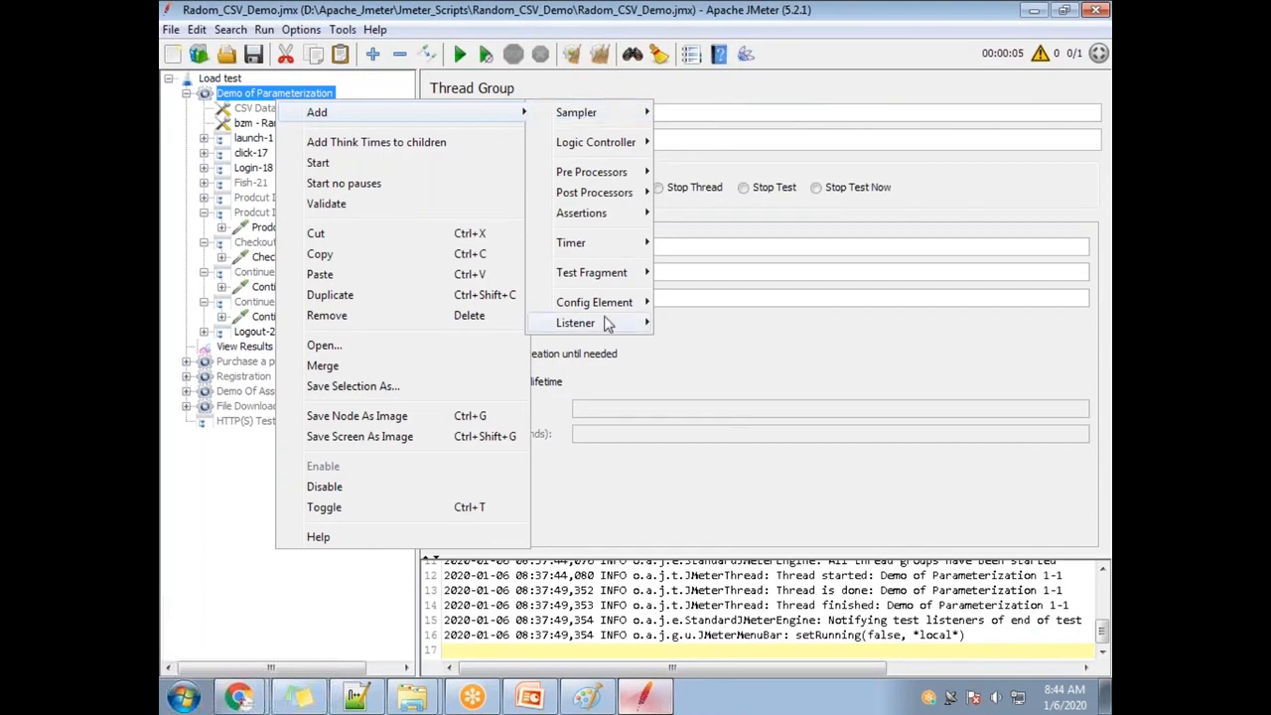
mouse_move(623, 303)
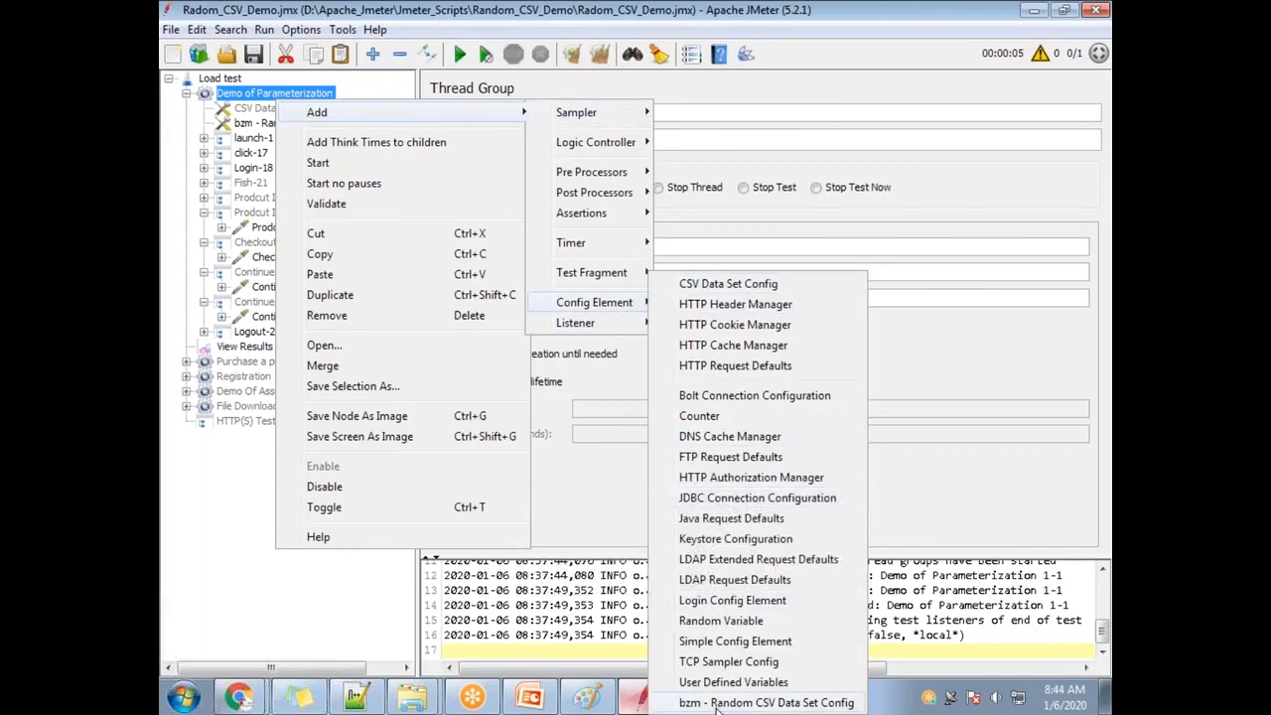
left_click(726, 284)
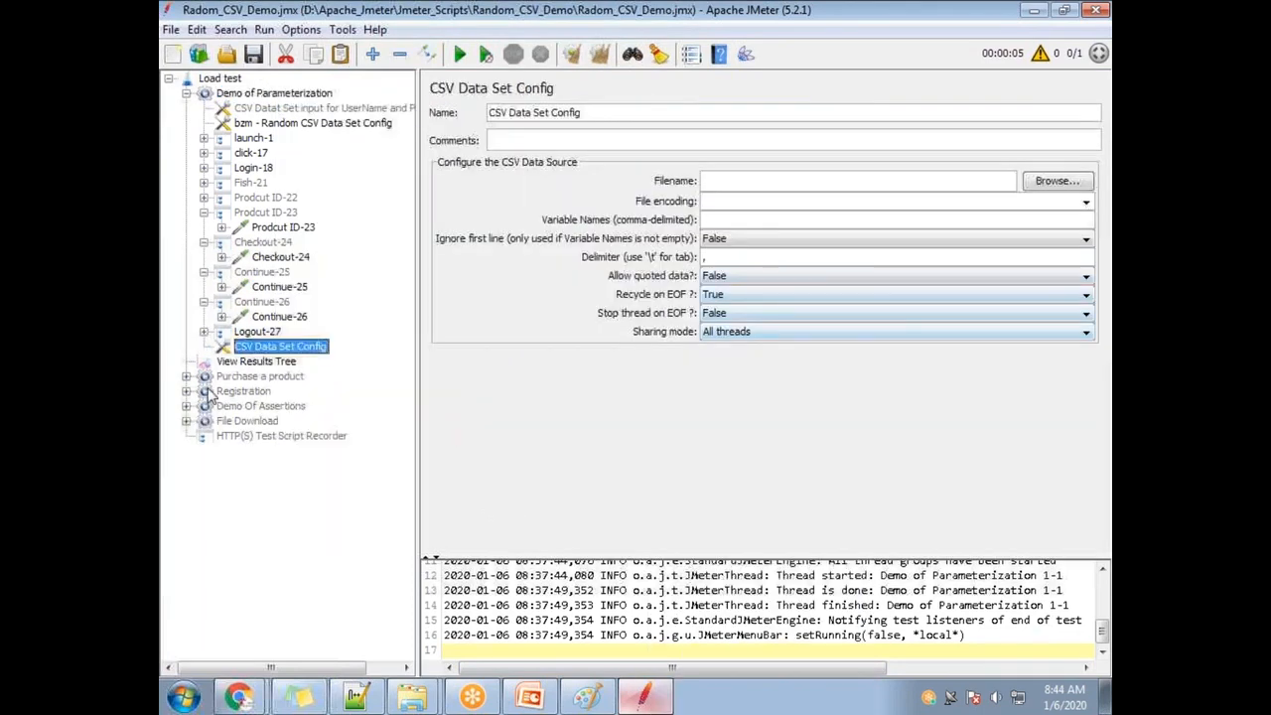
left_click_drag(292, 347, 301, 123)
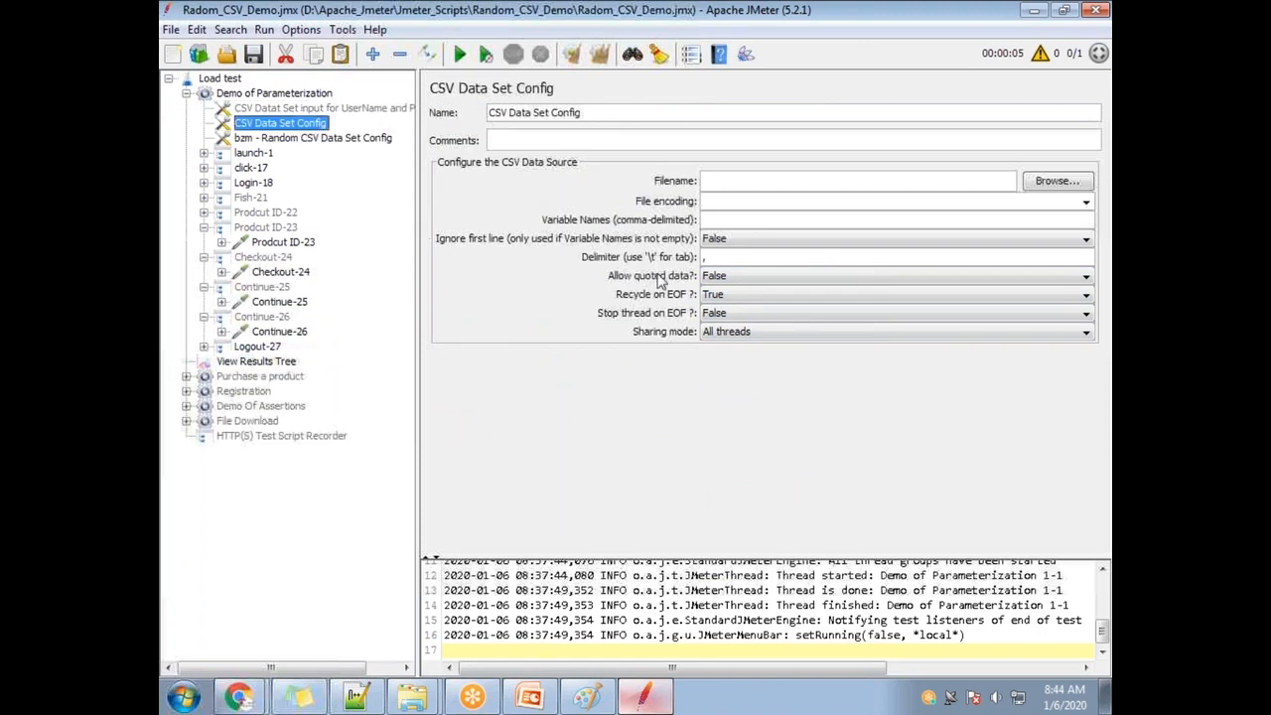
Set the CSV Data Set Config's filename to Purchasedetails, then show the desktop.
left_click(1056, 181)
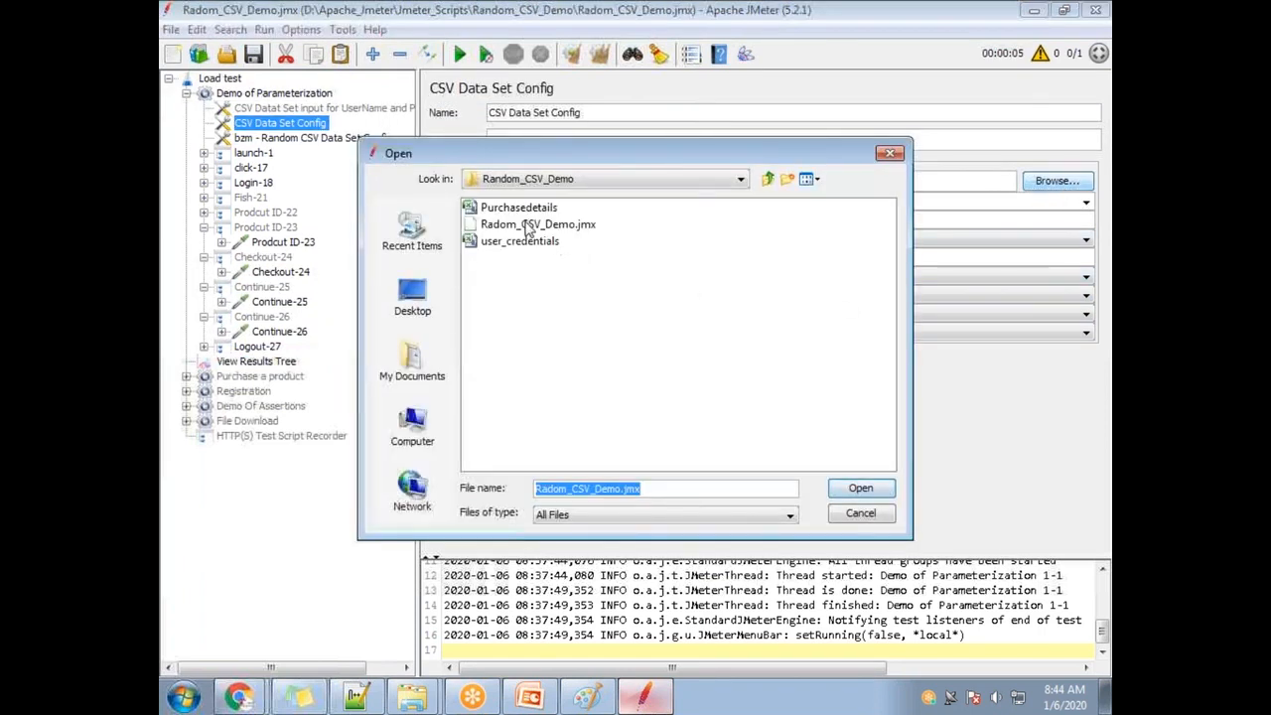
double_click(531, 210)
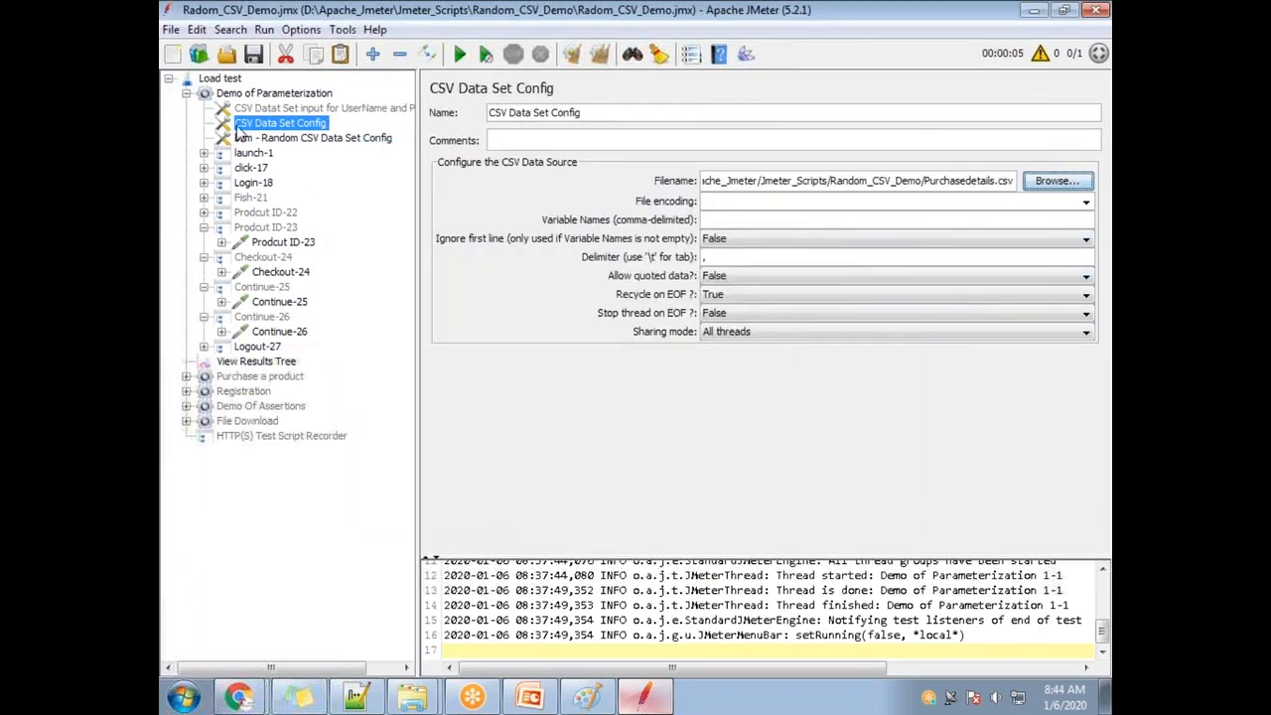
left_click(268, 139)
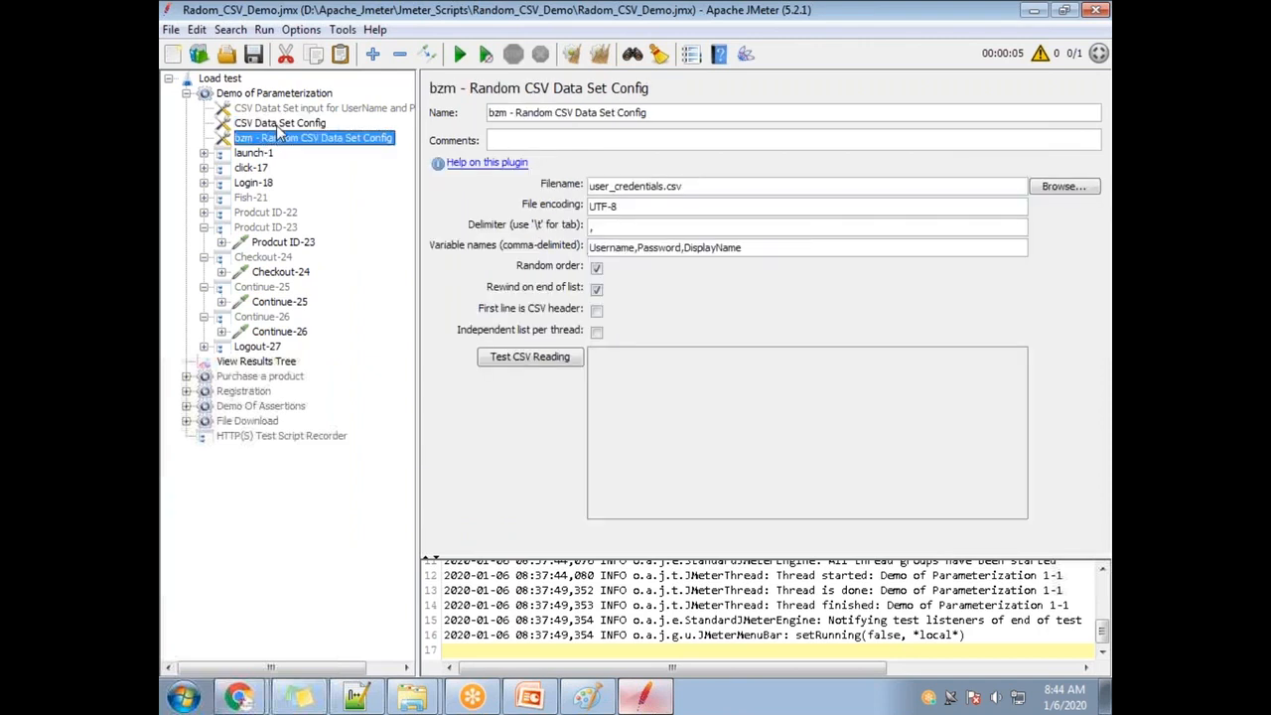
left_click(278, 126)
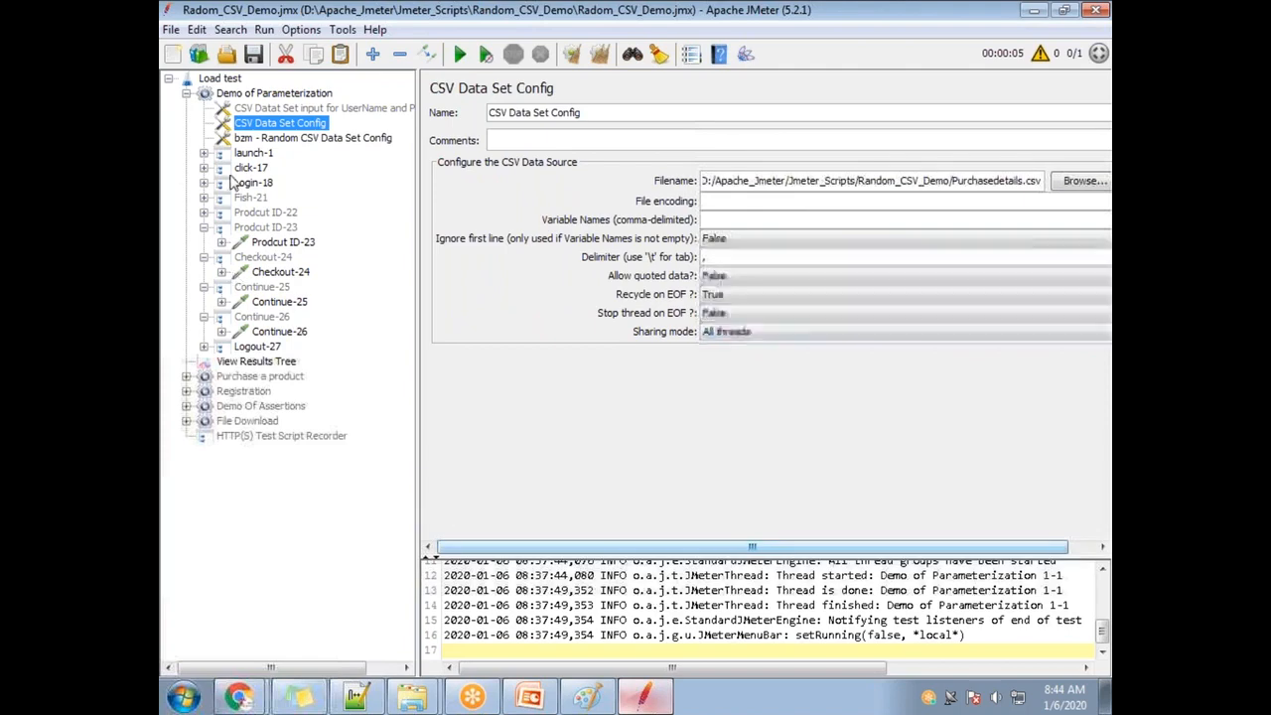
left_click(1105, 697)
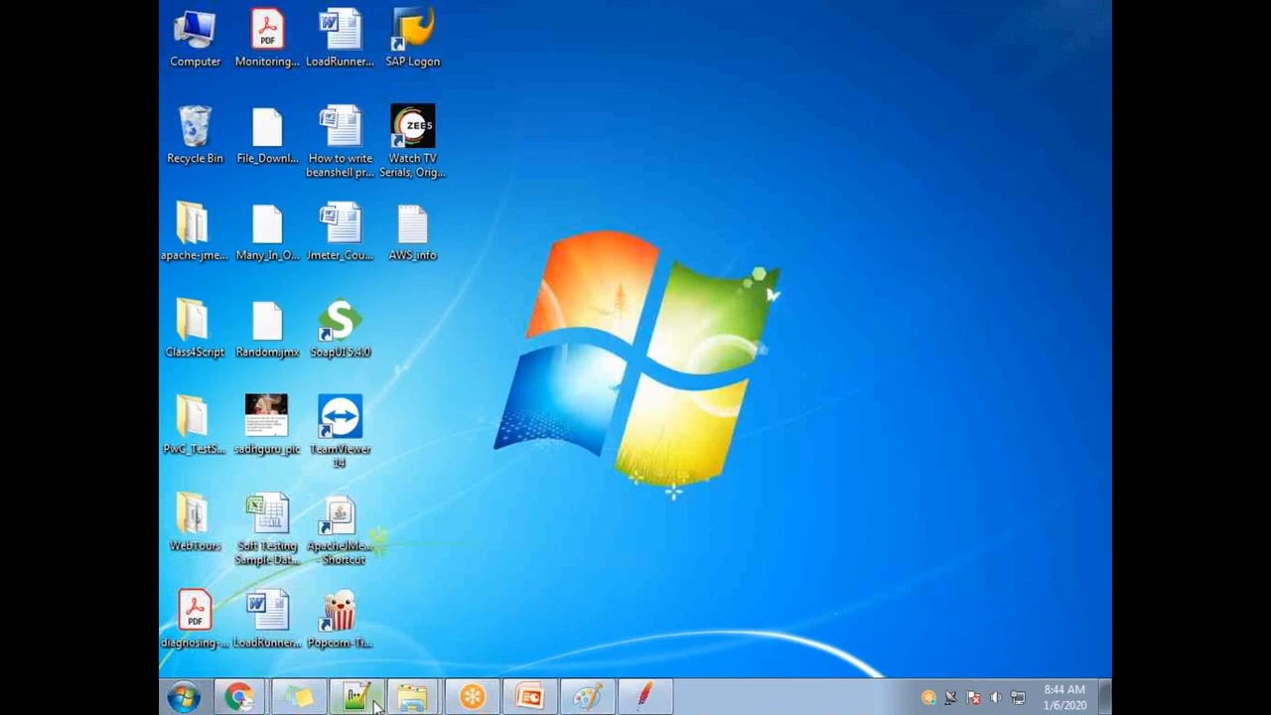
Reopen Purchasedetails in Excel and copy the CardType, CC_Number, Expiry_Date headers in A1:C1.
mouse_move(409, 698)
left_click(397, 651)
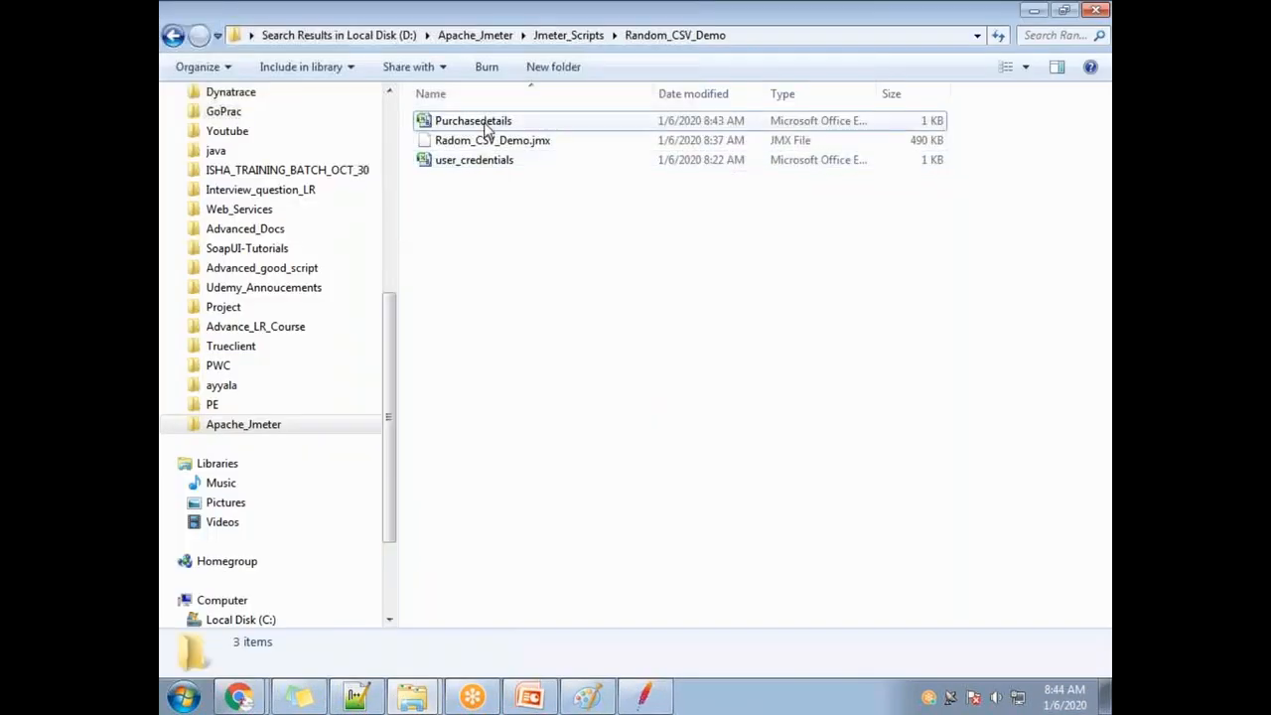
double_click(487, 129)
left_click_drag(340, 382, 197, 365)
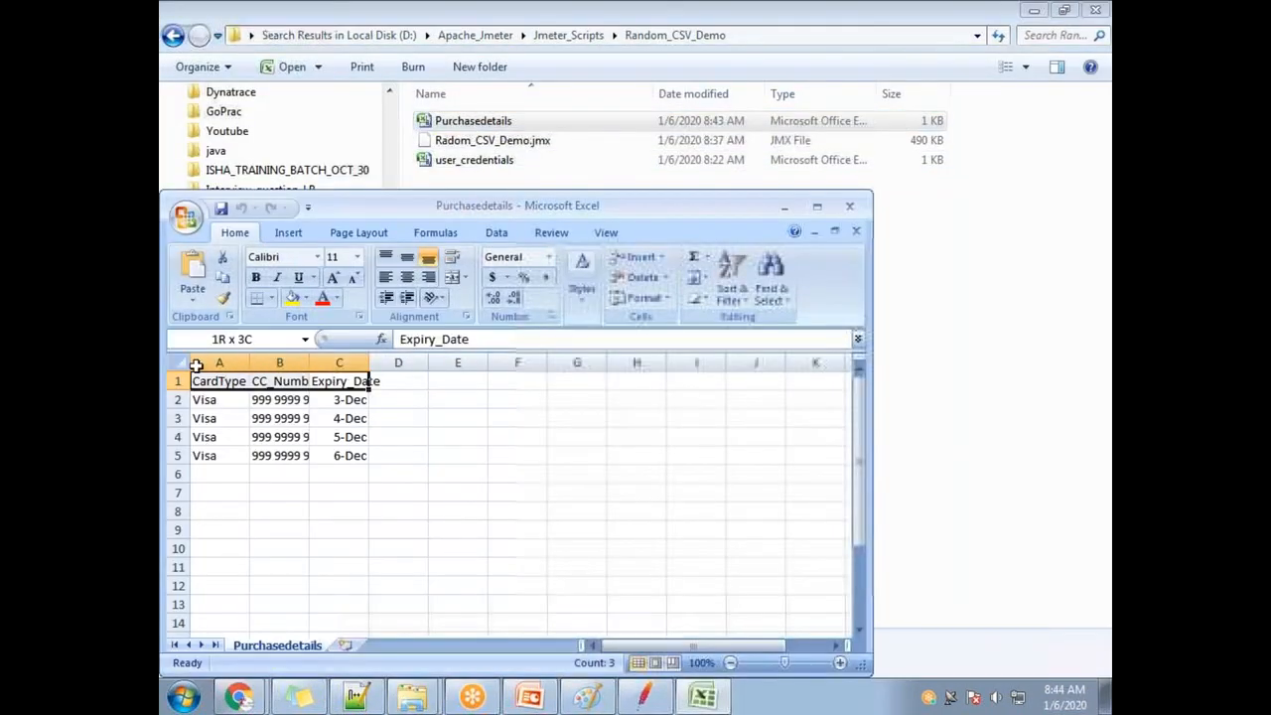
key("ctrl+c")
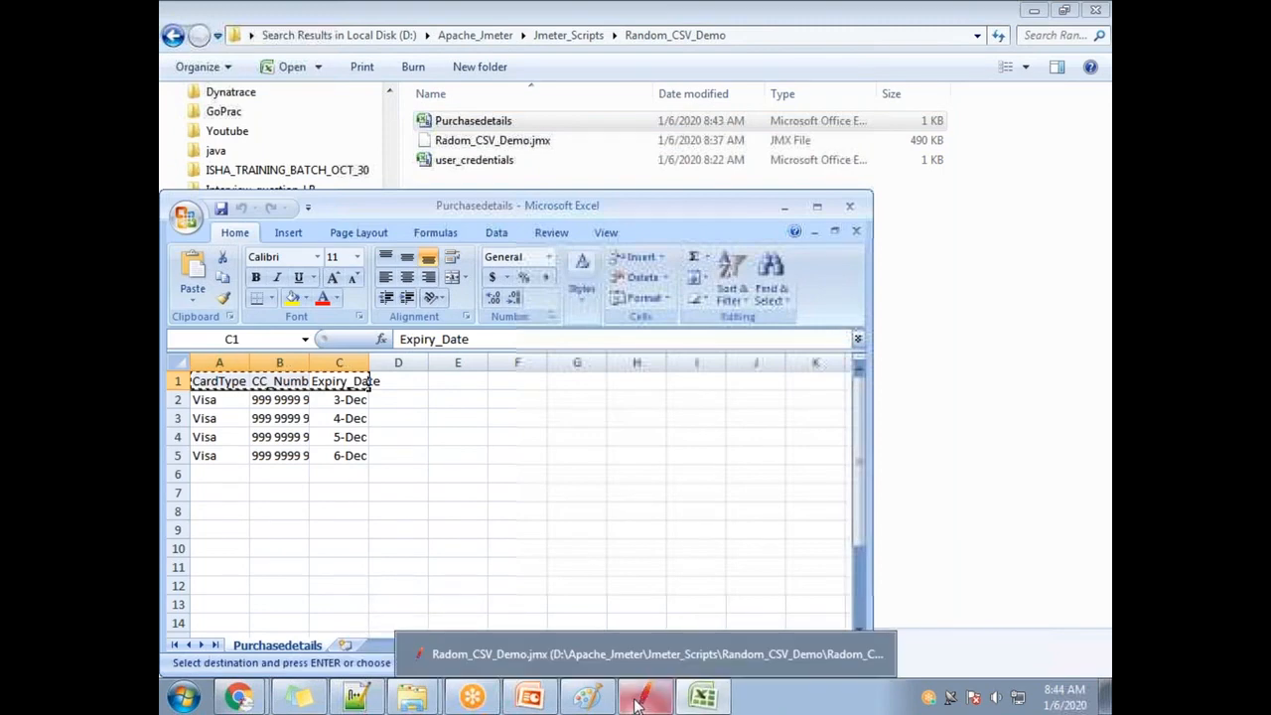
left_click(637, 703)
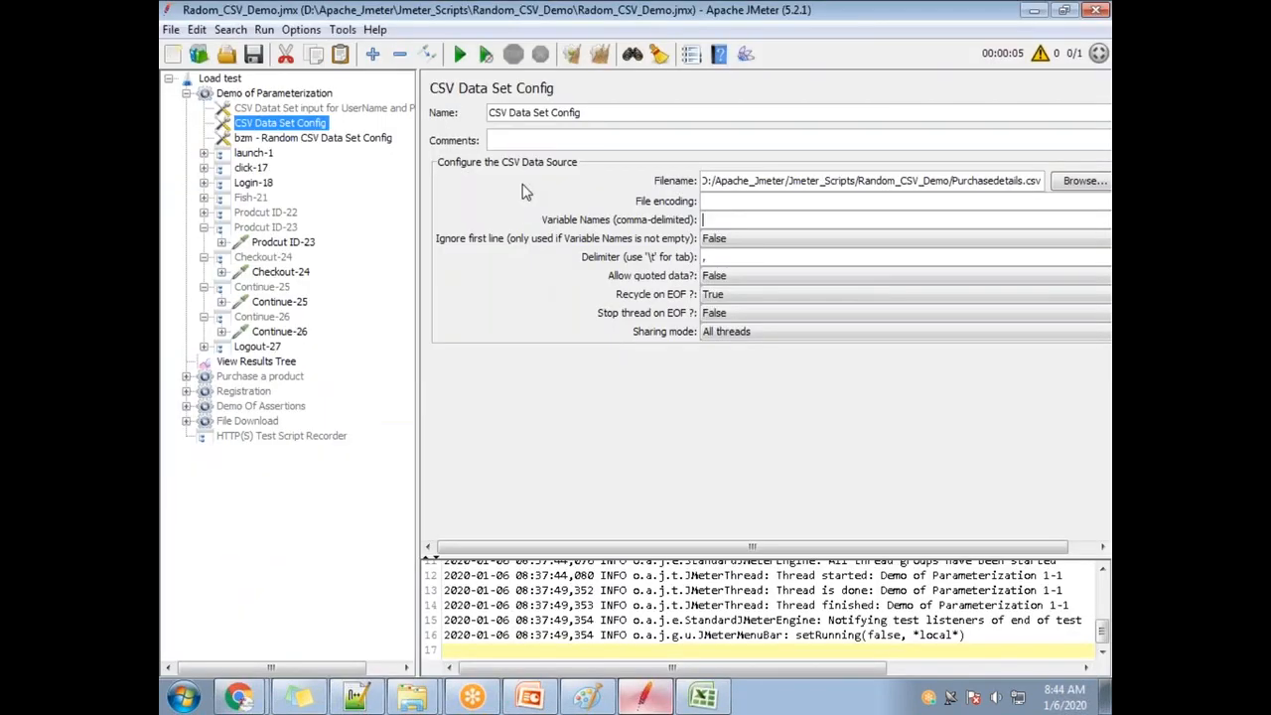
Paste the headers into Variable Names and replace the tab gaps with commas.
left_click(726, 221)
key("ctrl+v")
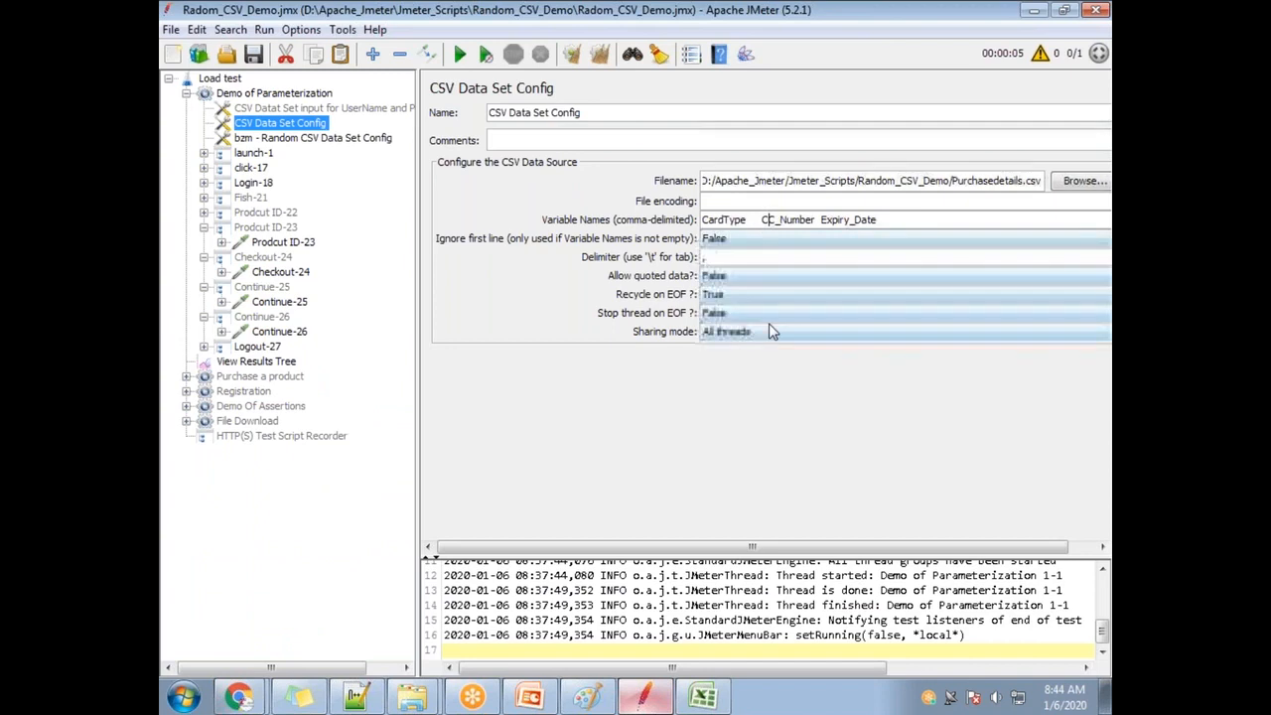
key("BackSpace")
key("BackSpace")
type("e,")
key("Right")
key("Right")
key("Right")
key("Right")
key("Right")
key("Right")
key("Right")
key("Right")
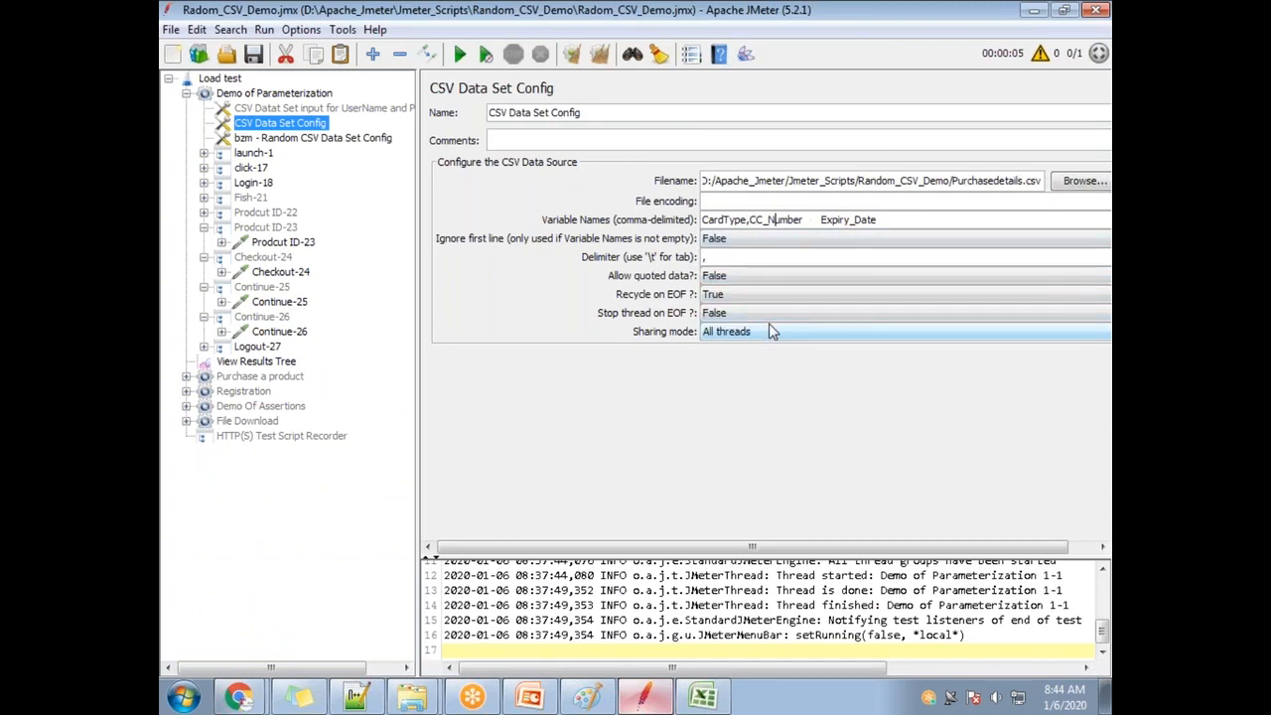
key("Delete")
type(",")
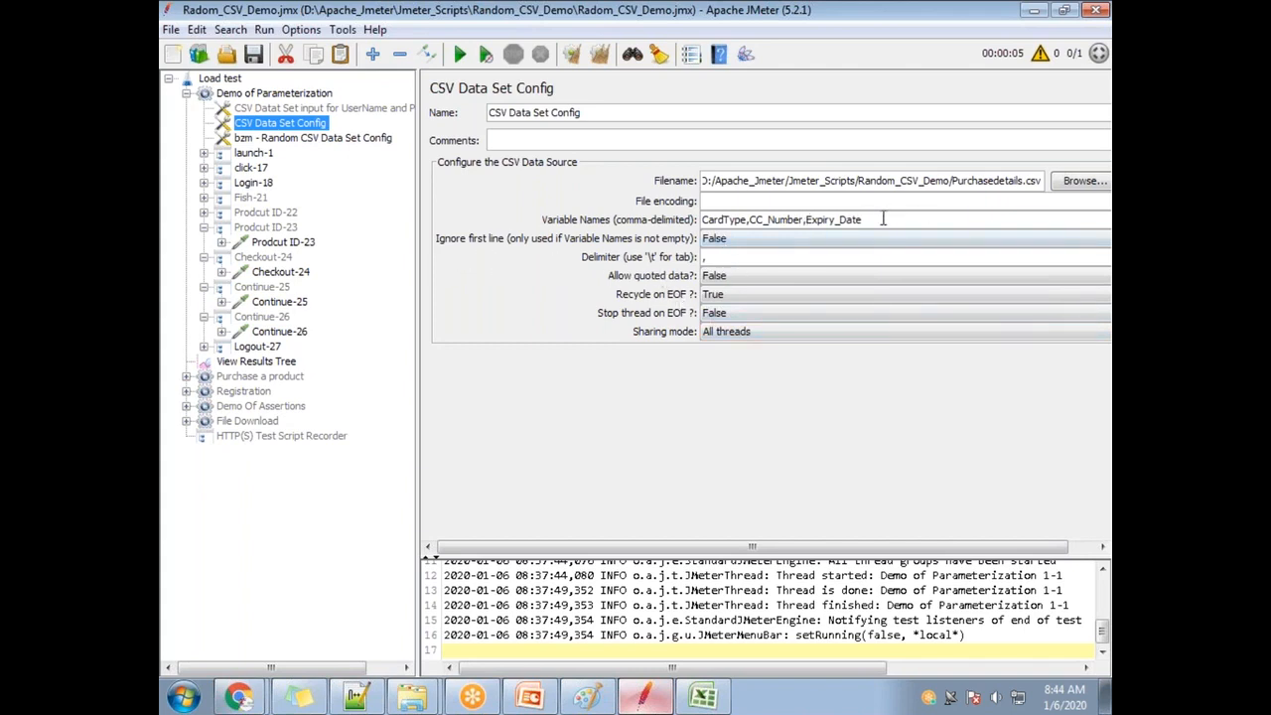
left_click_drag(883, 218, 687, 220)
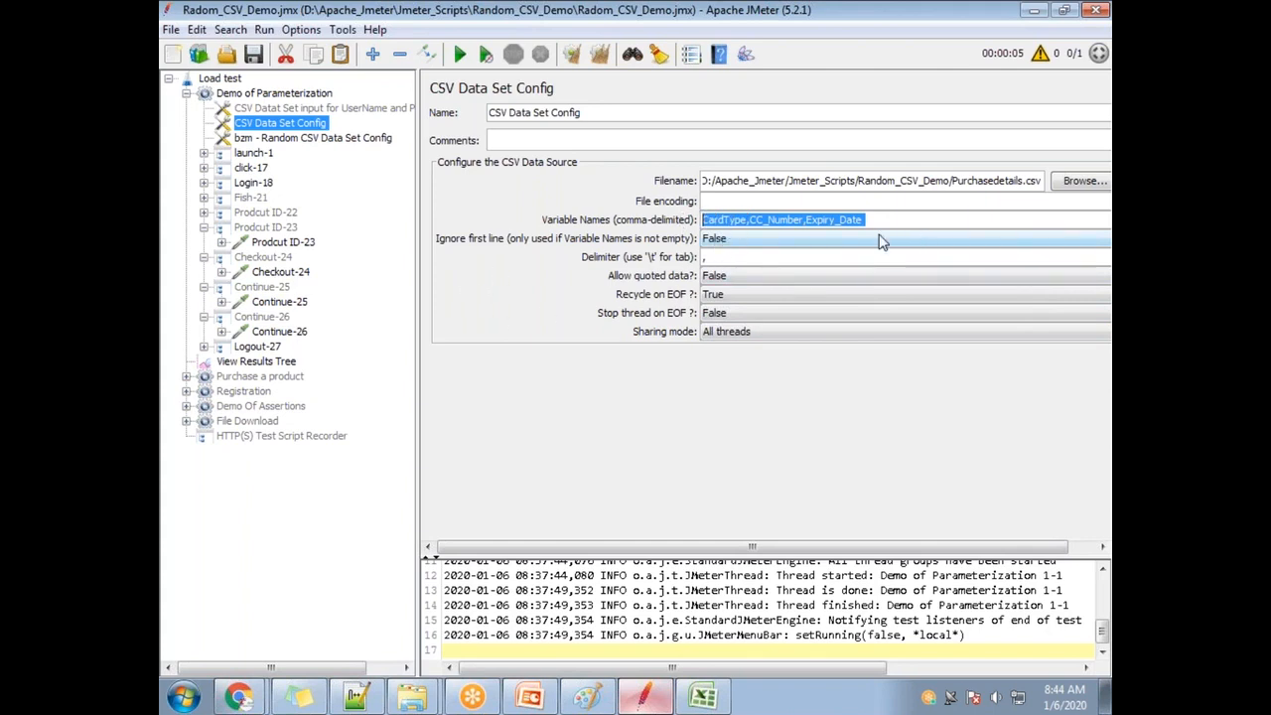
double_click(723, 219)
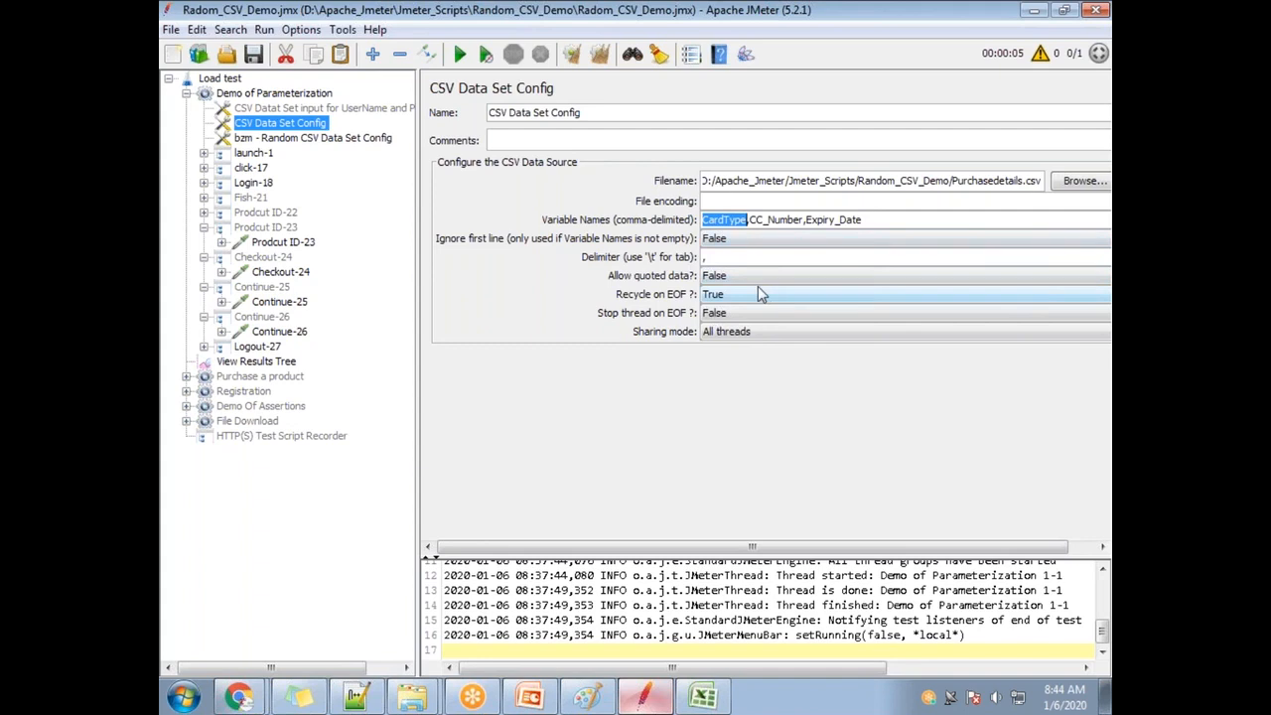
In Continue-25's parameters, set order.cardType to ${CardType}.
left_click(284, 304)
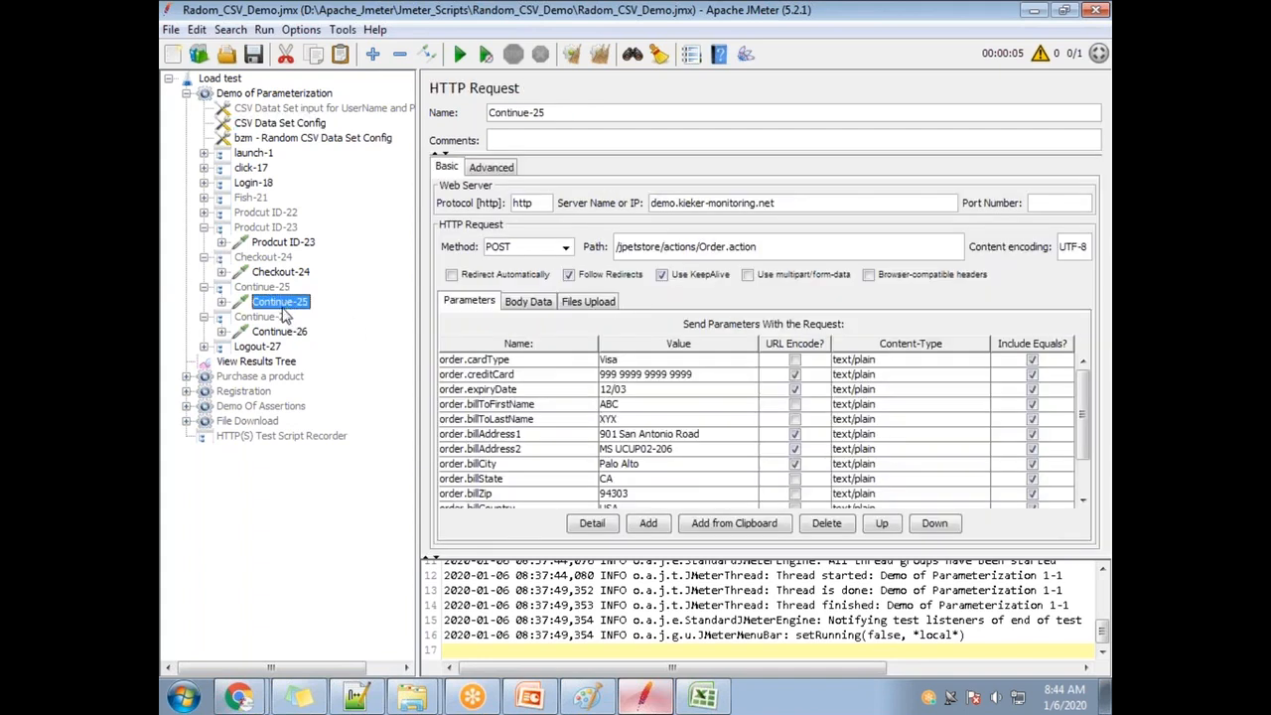
double_click(646, 360)
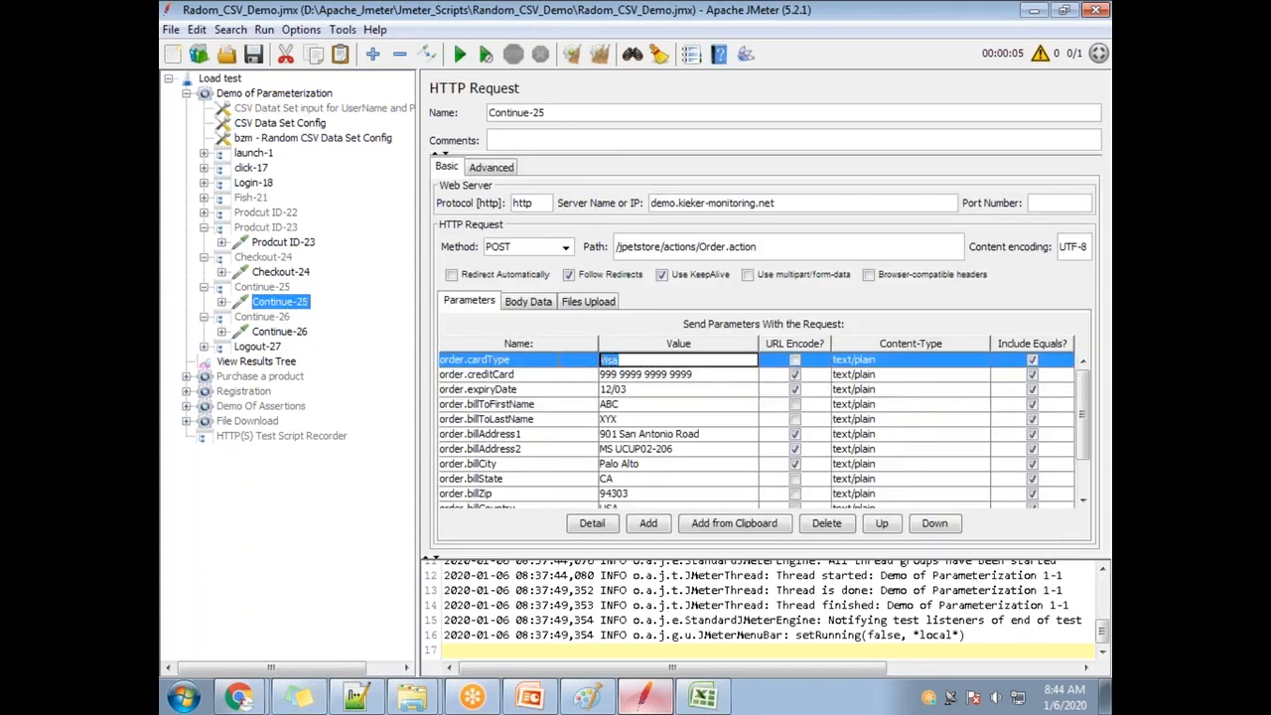
type("${CardType")
Look up the CC_Number variable in the CSV config and set order.creditCard to ${CC_Number}.
left_click(297, 139)
double_click(658, 248)
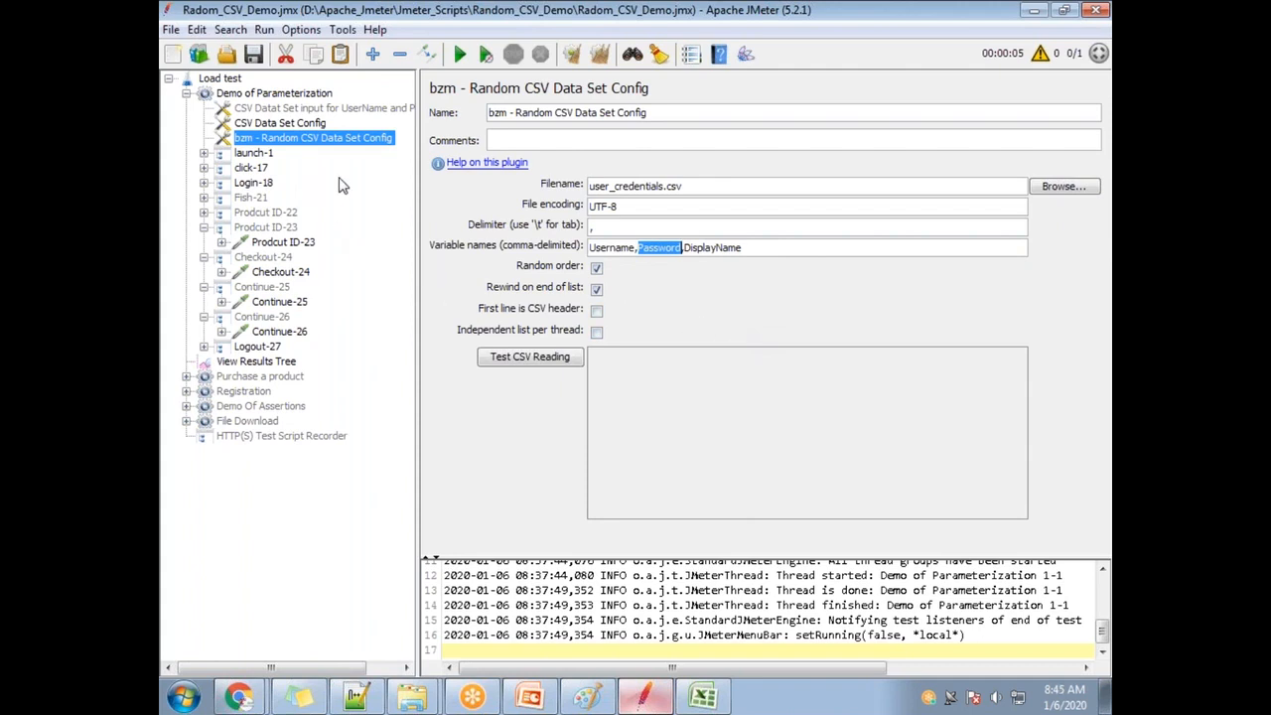
left_click(285, 125)
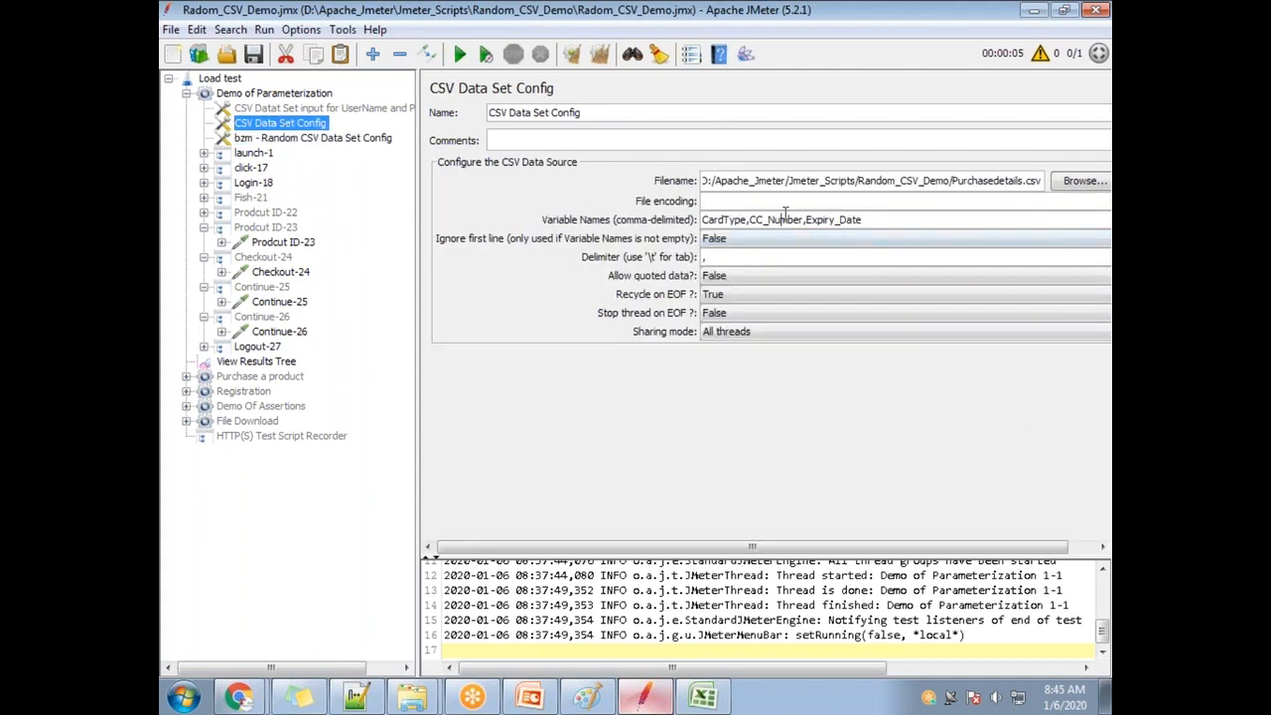
double_click(782, 218)
left_click(278, 302)
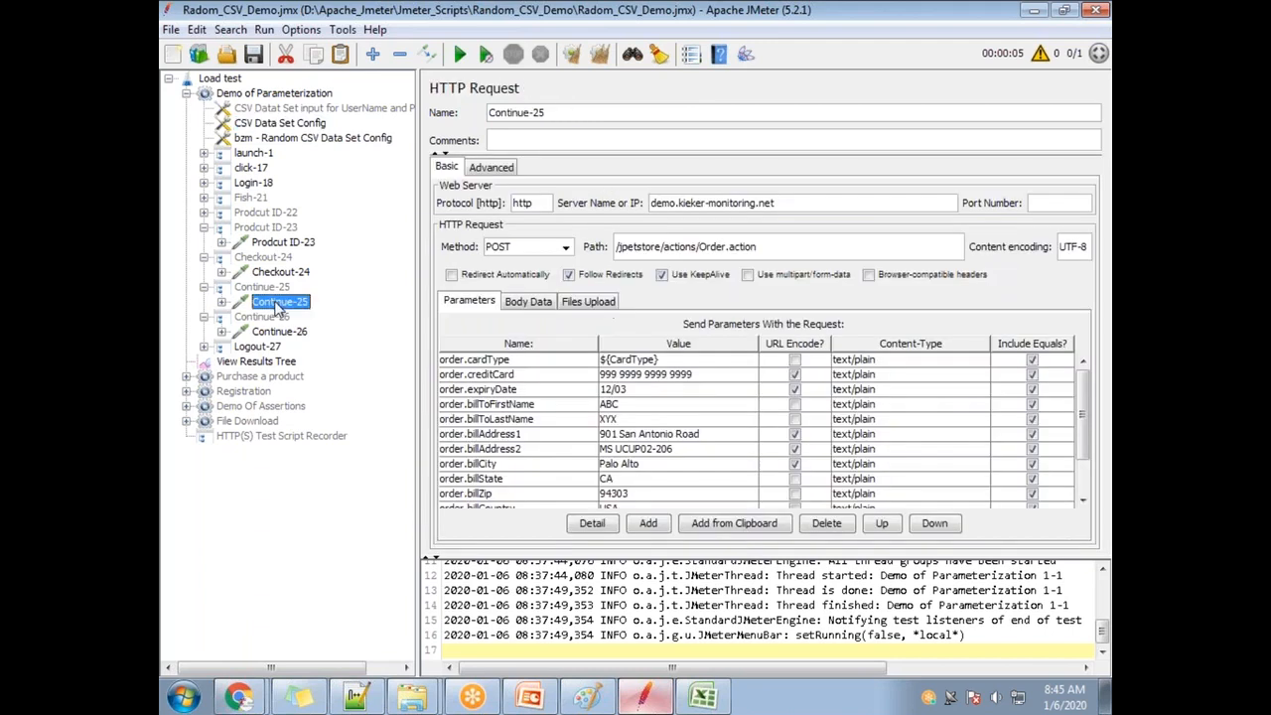
double_click(702, 377)
left_click_drag(702, 377, 576, 380)
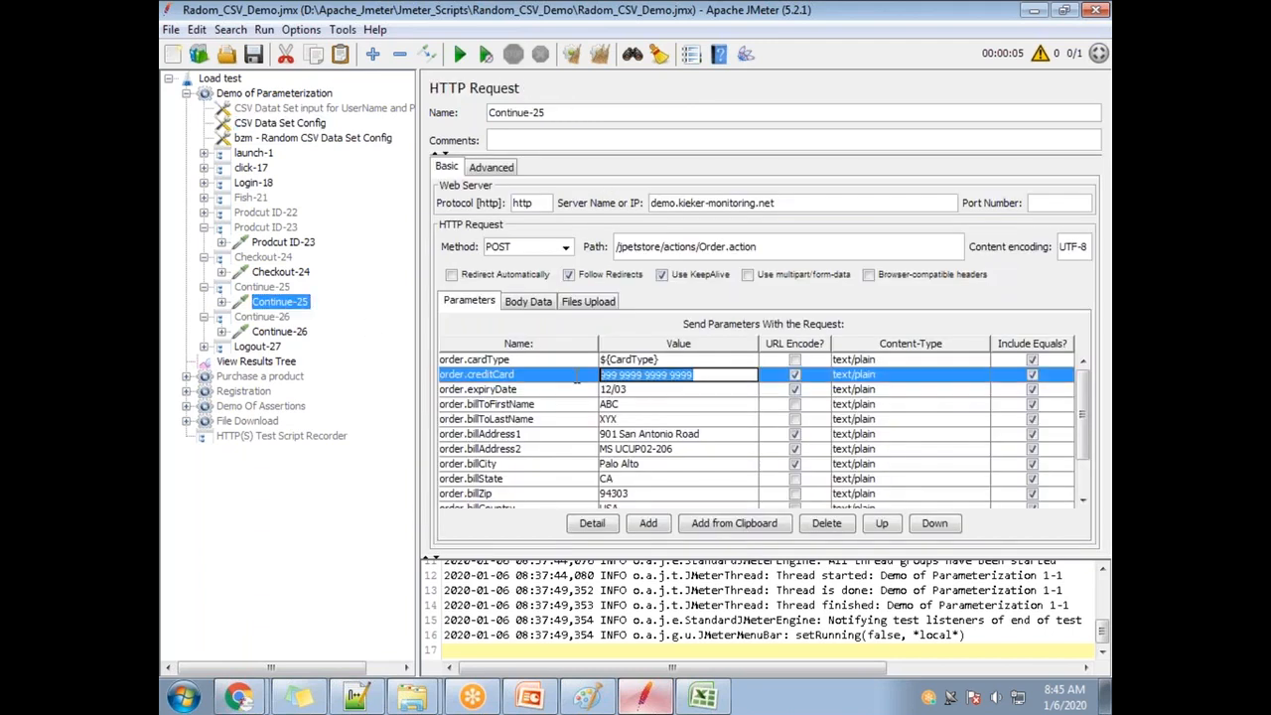
type("$")
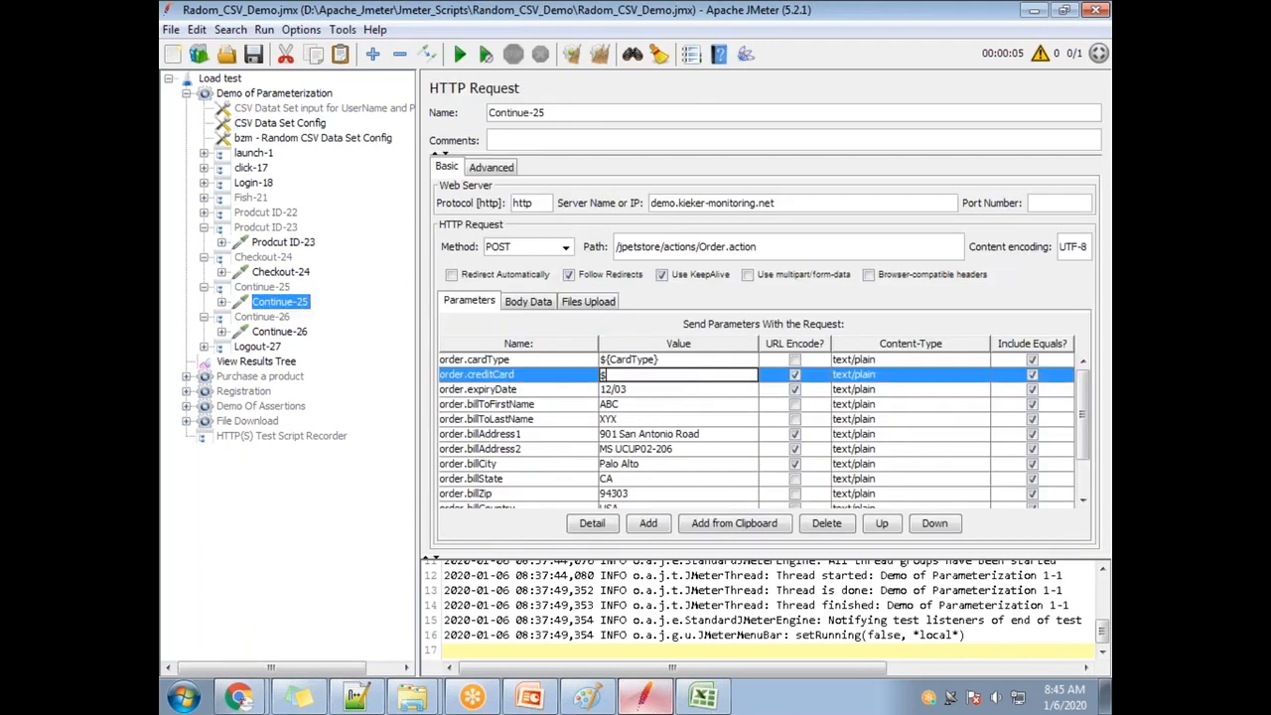
type("{CC_Number")
Replace the 12/03 order.expiryDate value with ${Expiry_Date} and verify the three parameter rows.
left_click(282, 139)
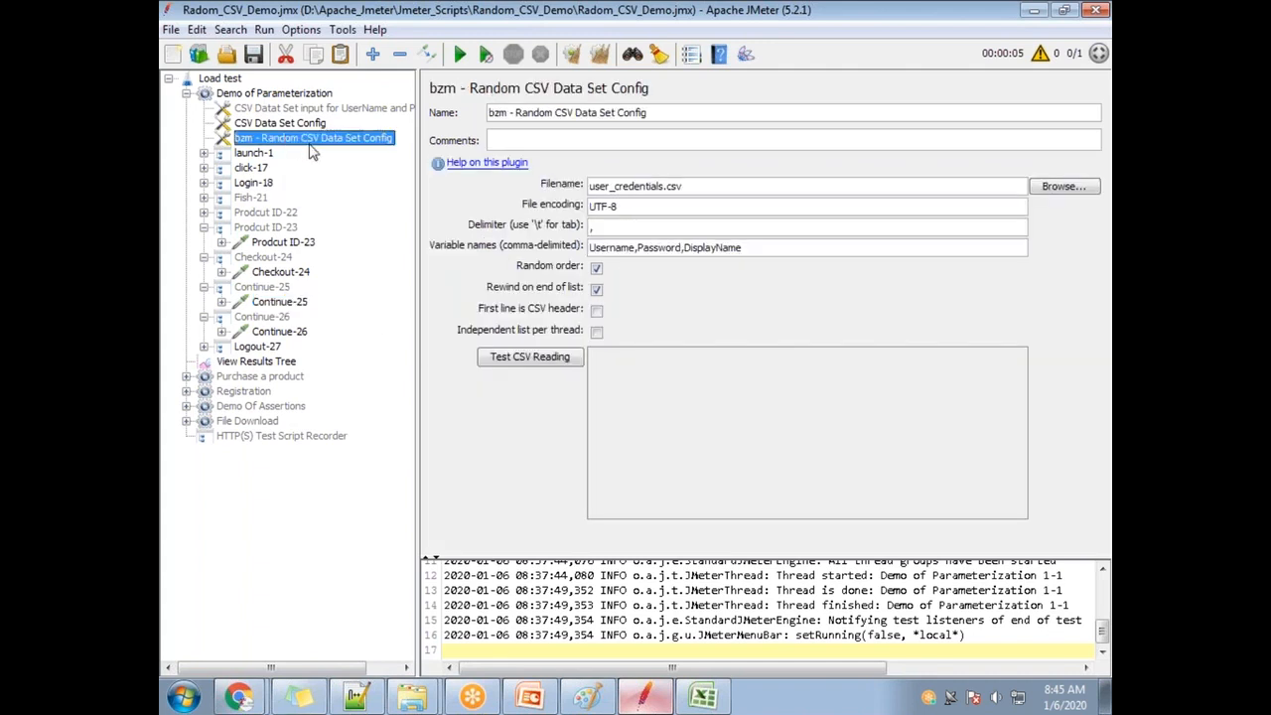
left_click(294, 125)
left_click_drag(861, 220, 818, 221)
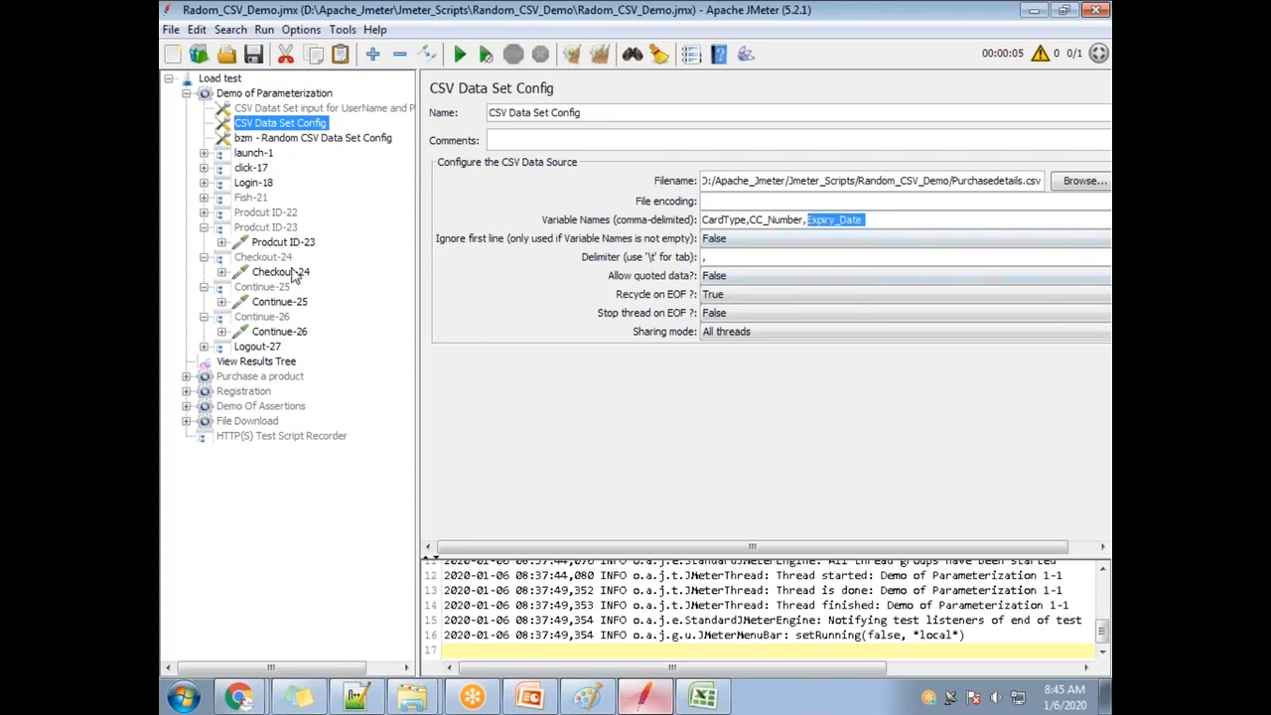
left_click(281, 303)
left_click(637, 393)
left_click_drag(639, 390, 584, 390)
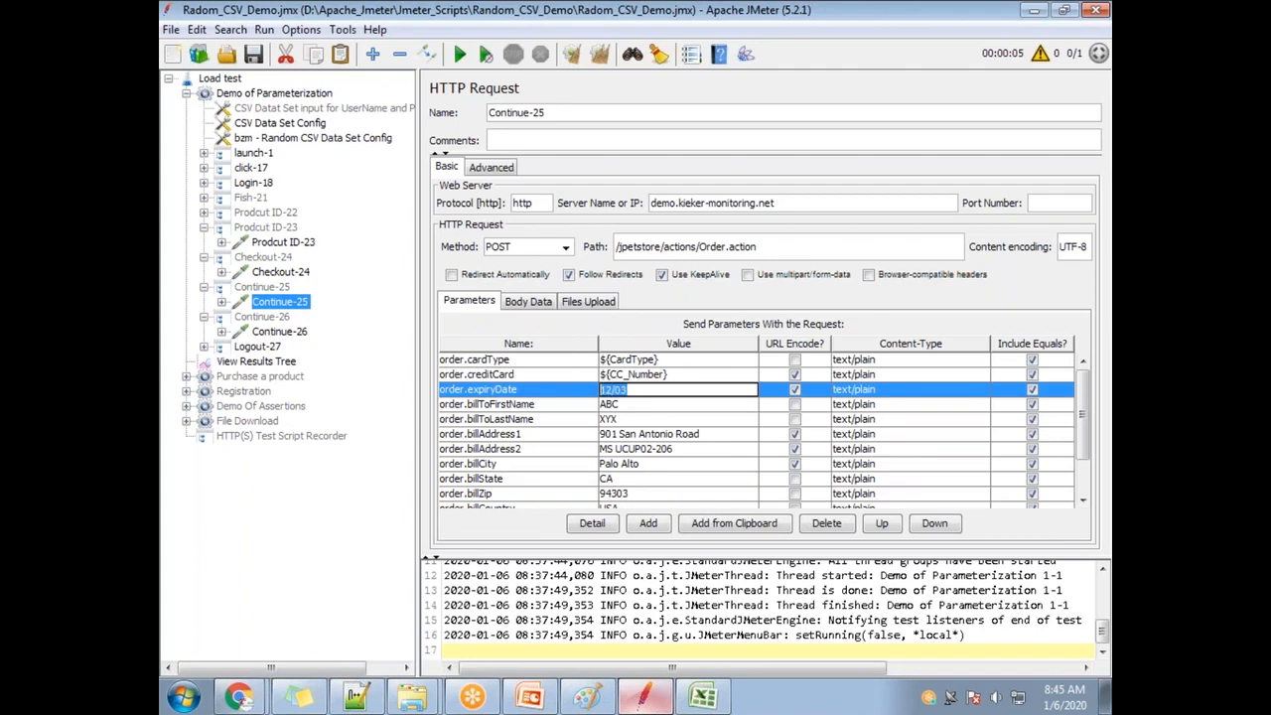
type("${Expiry_Date")
left_click(599, 484)
left_click(647, 405)
left_click(646, 376)
left_click(638, 362)
Enable controllers Fish-21 through Continue-26, then show the View Results Tree listener.
left_click(250, 199)
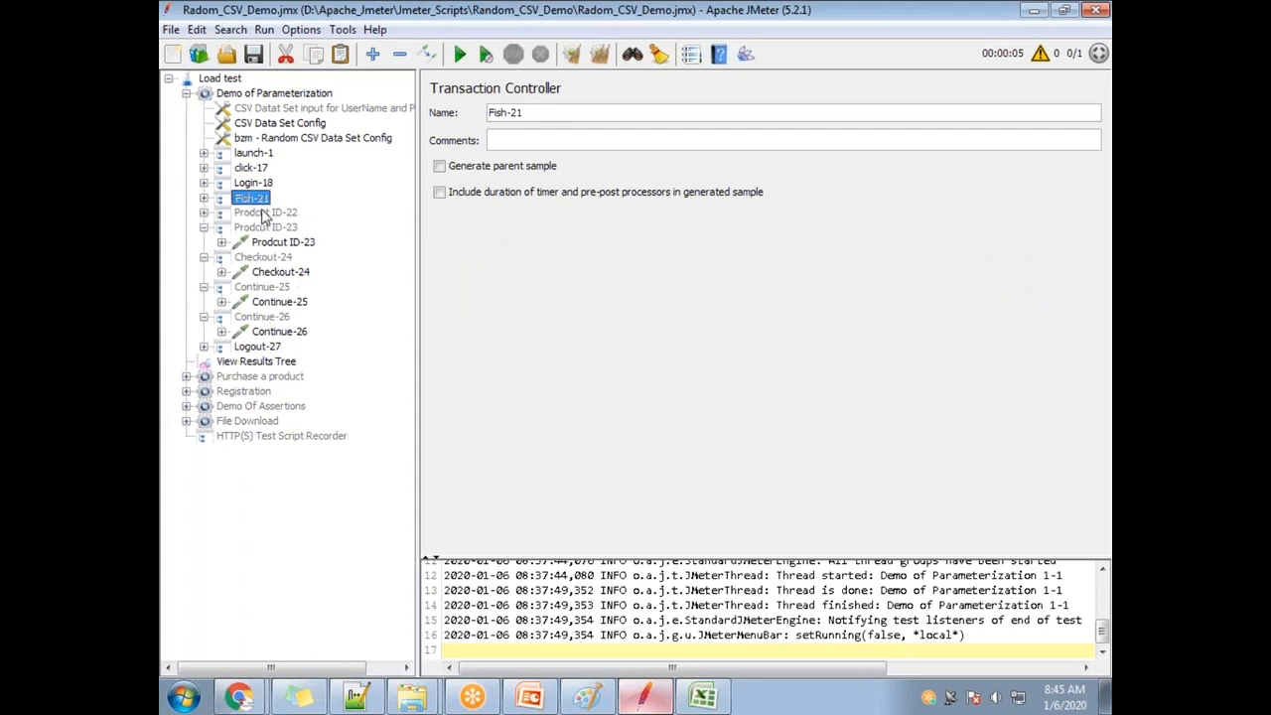
left_click(264, 318, "shift")
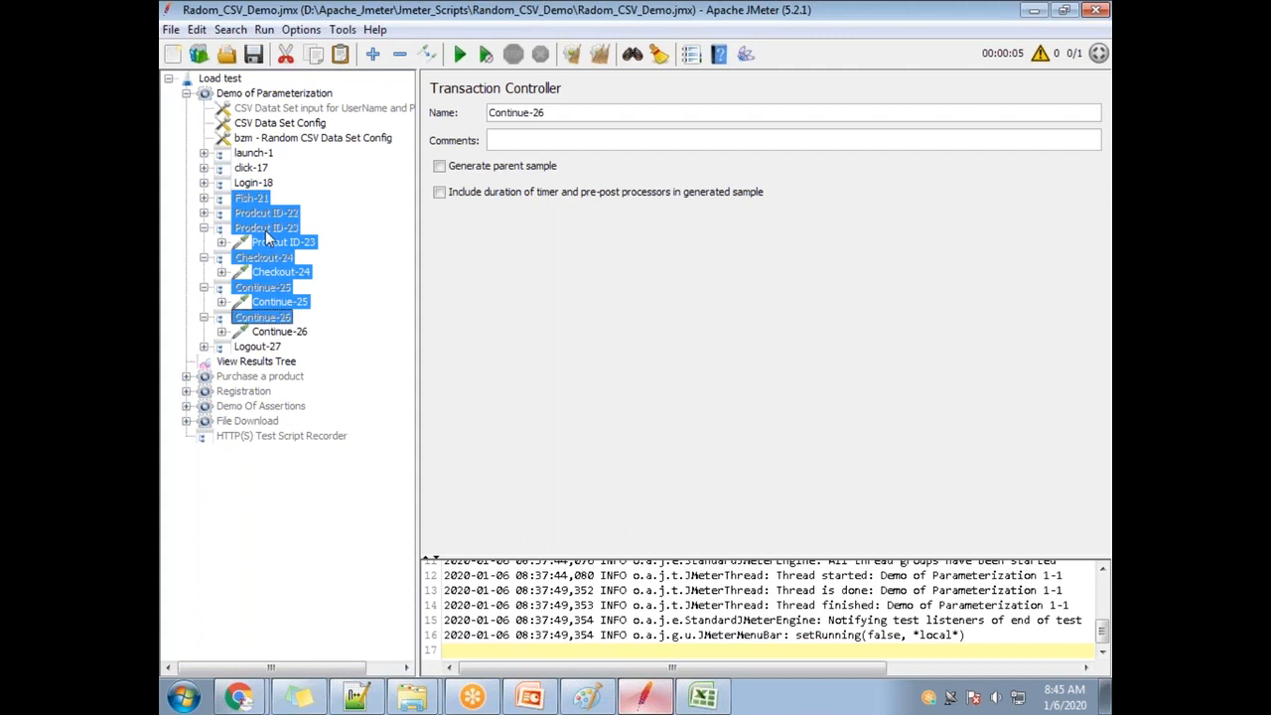
right_click(262, 213)
left_click(331, 589)
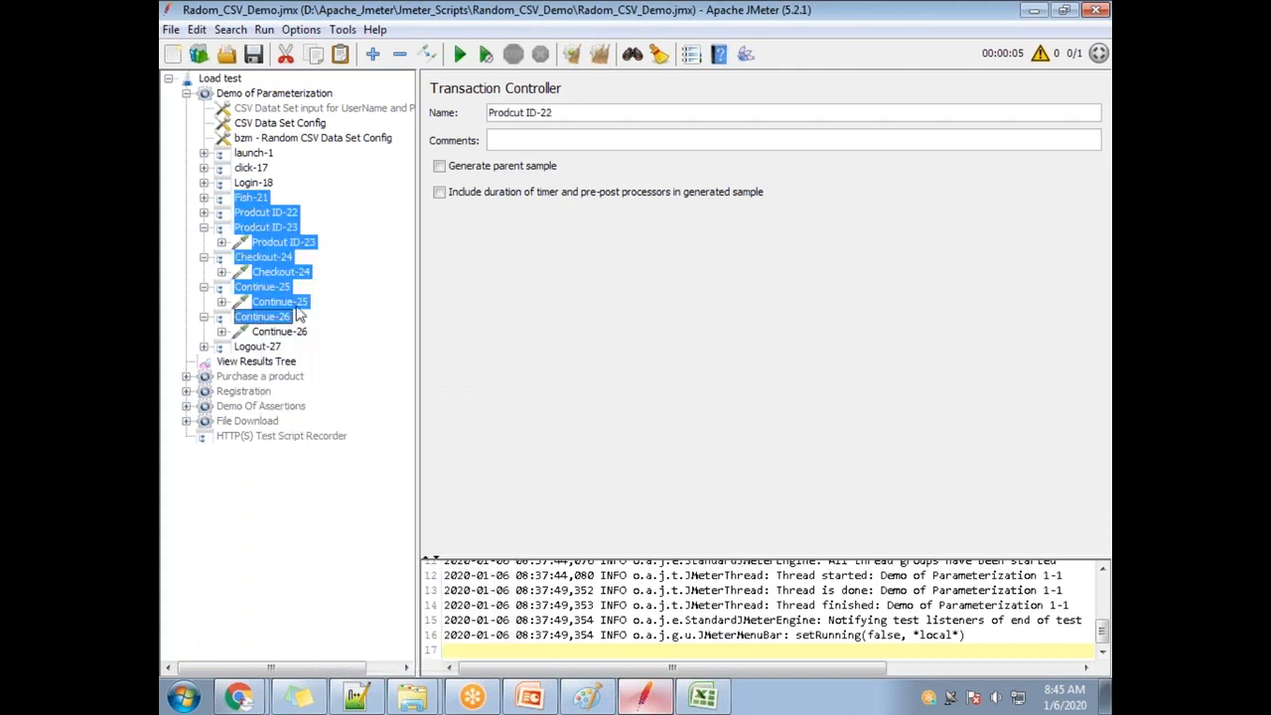
left_click(219, 202)
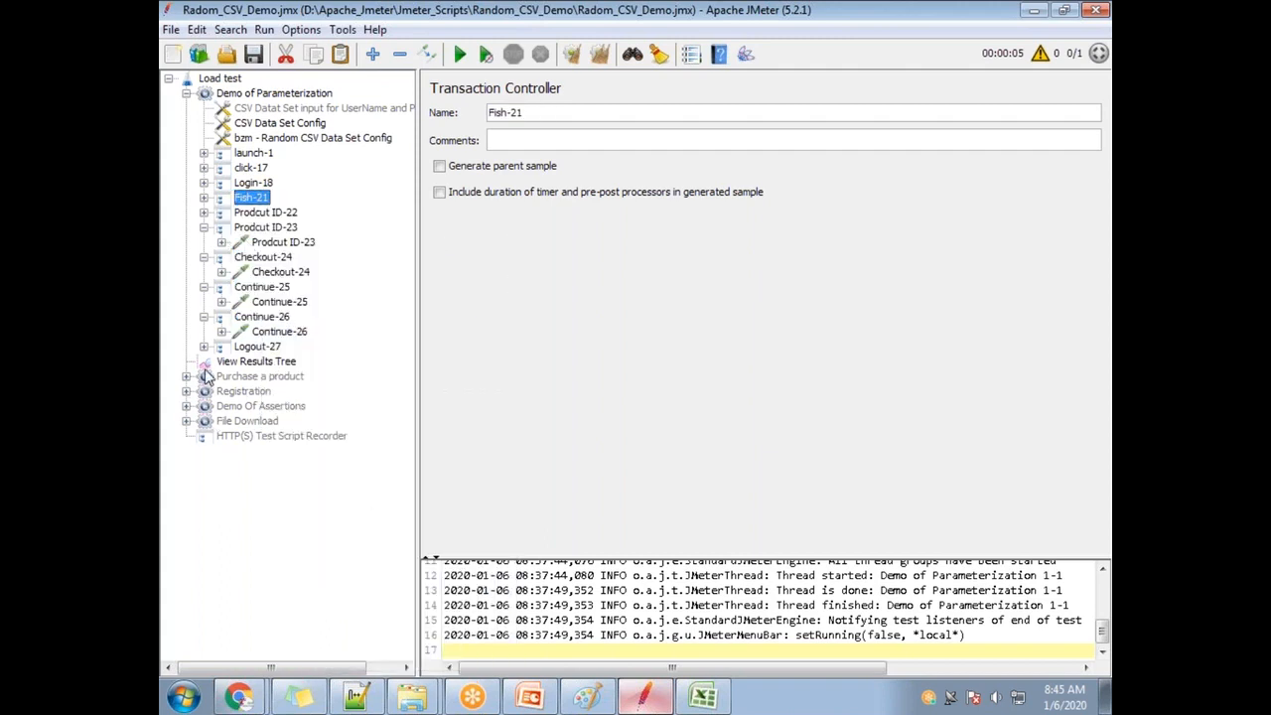
left_click(272, 363)
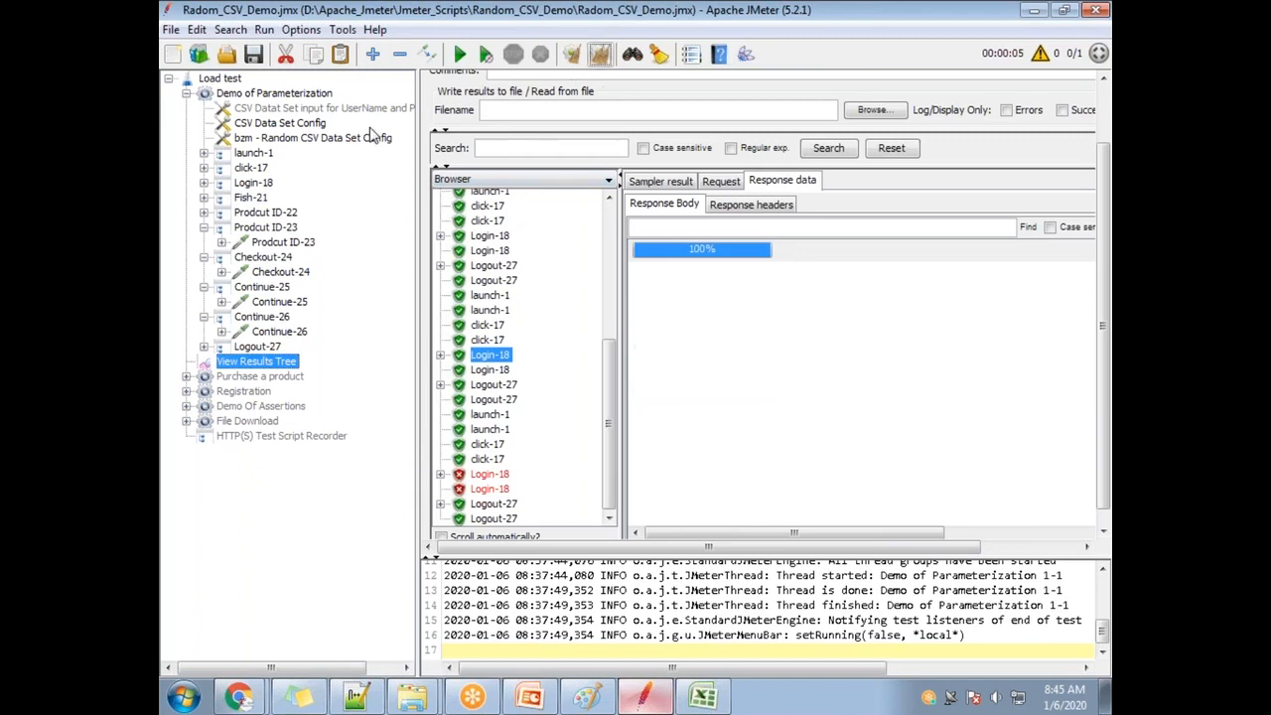
Clear old results, run the test, and inspect the failed Continue-26 and Continue-25 order responses.
key("ctrl+e")
left_click(460, 54)
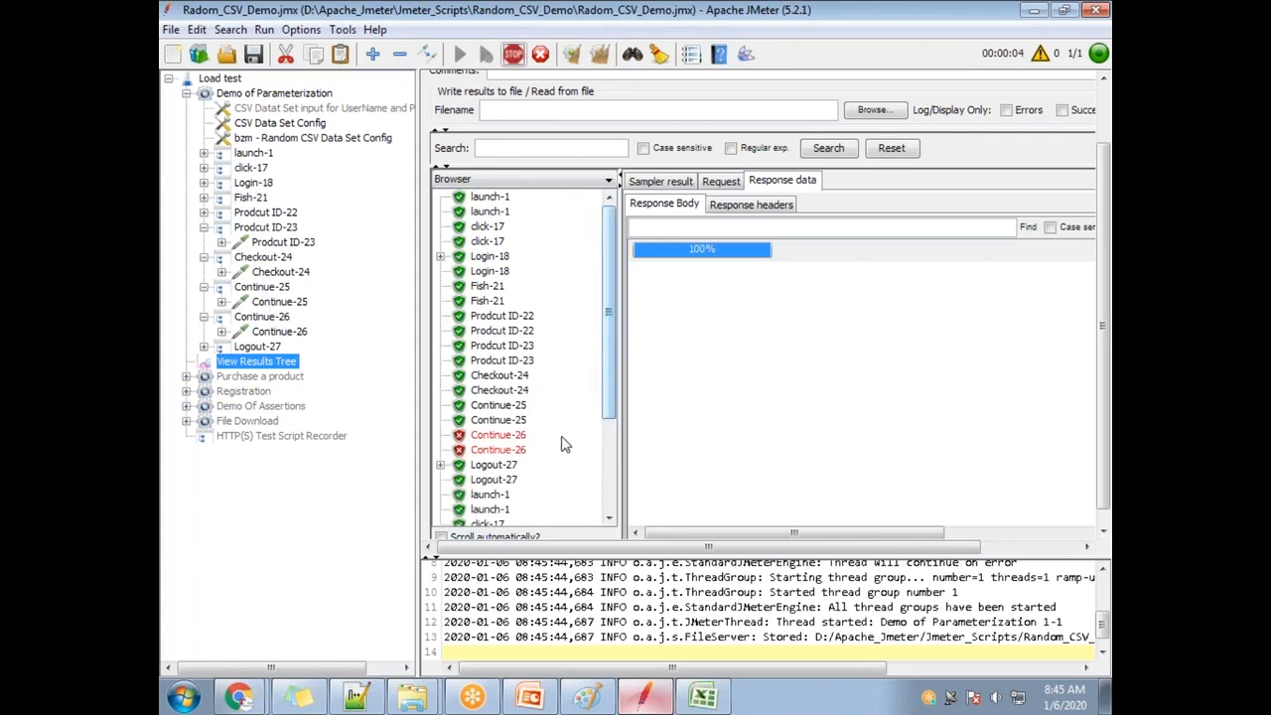
left_click(507, 437)
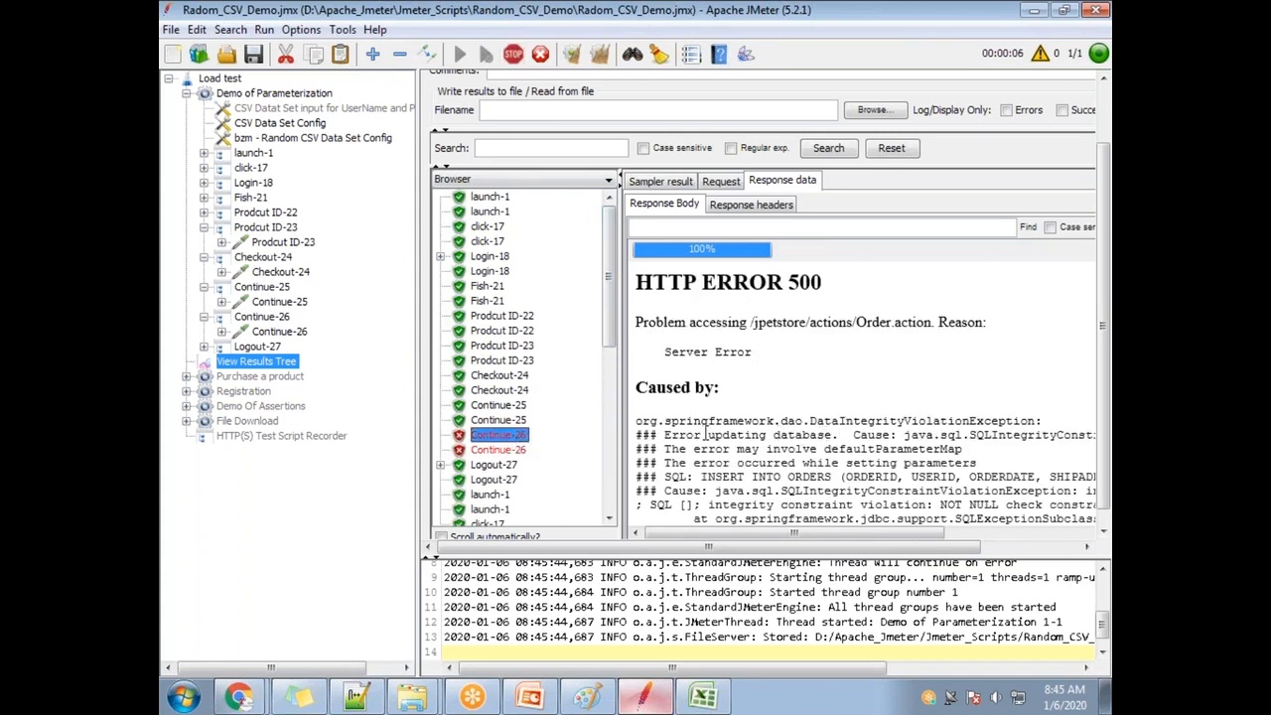
left_click(503, 420)
left_click(502, 406)
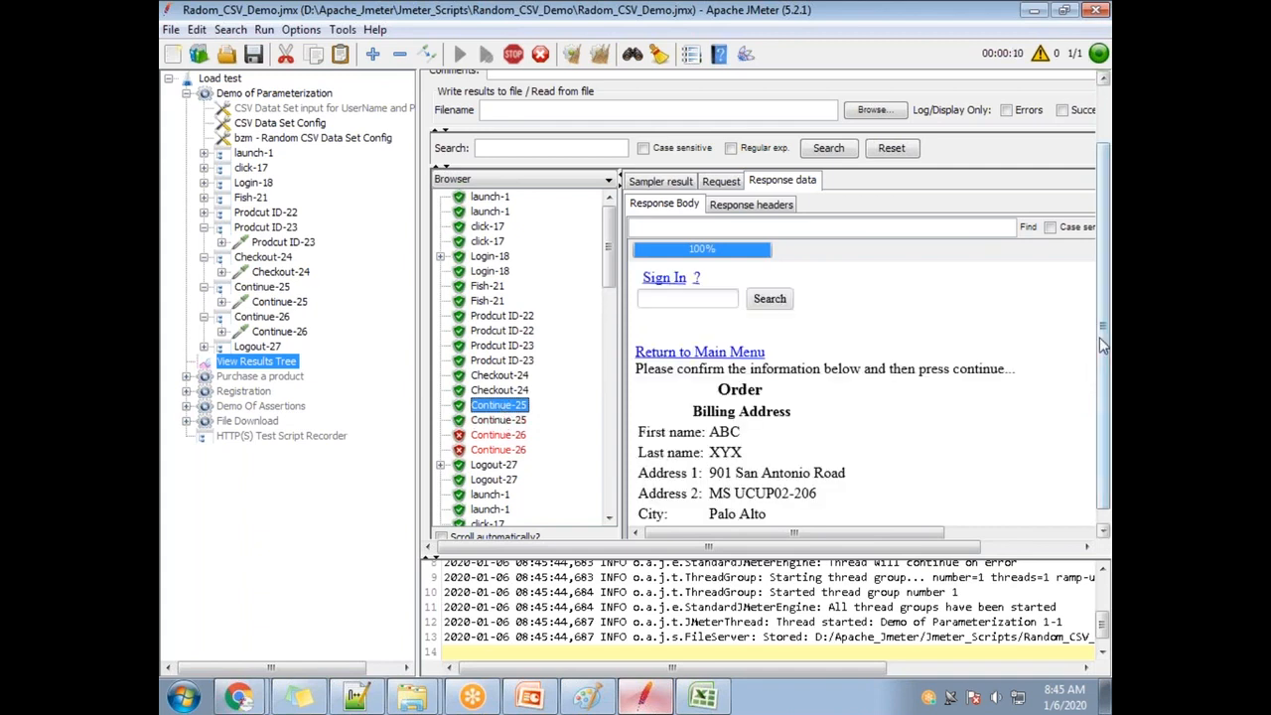
scroll(1100, 357, "down", 1)
scroll(749, 425, "down", 1)
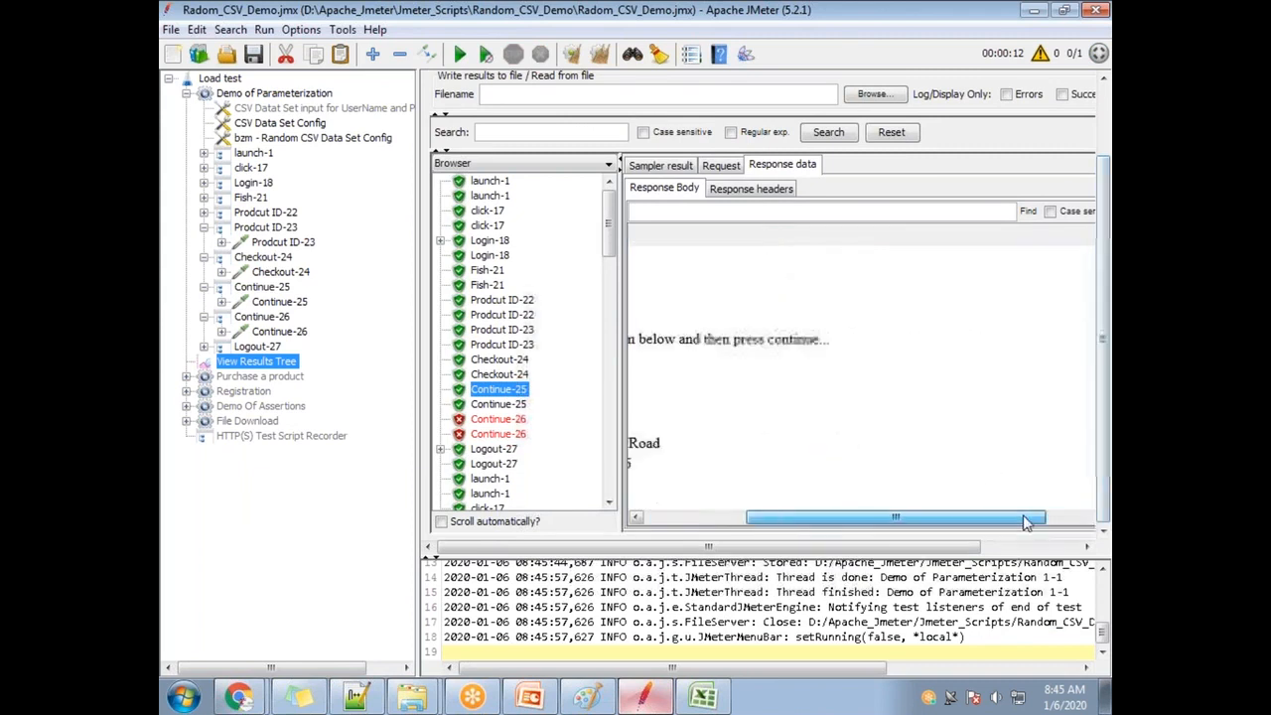
Review the Checkout-24 sign-in, Login-18 welcome and Fish-21 product list responses.
left_click(514, 377)
left_click(510, 361)
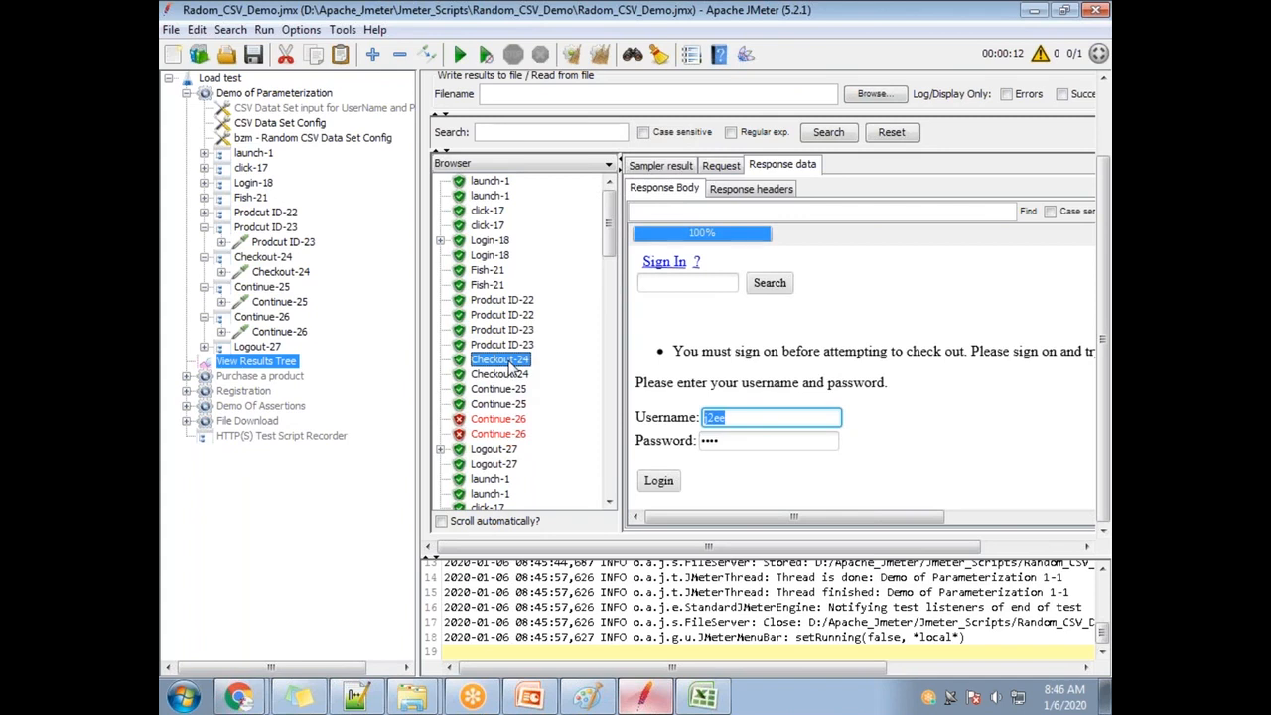
left_click(492, 242)
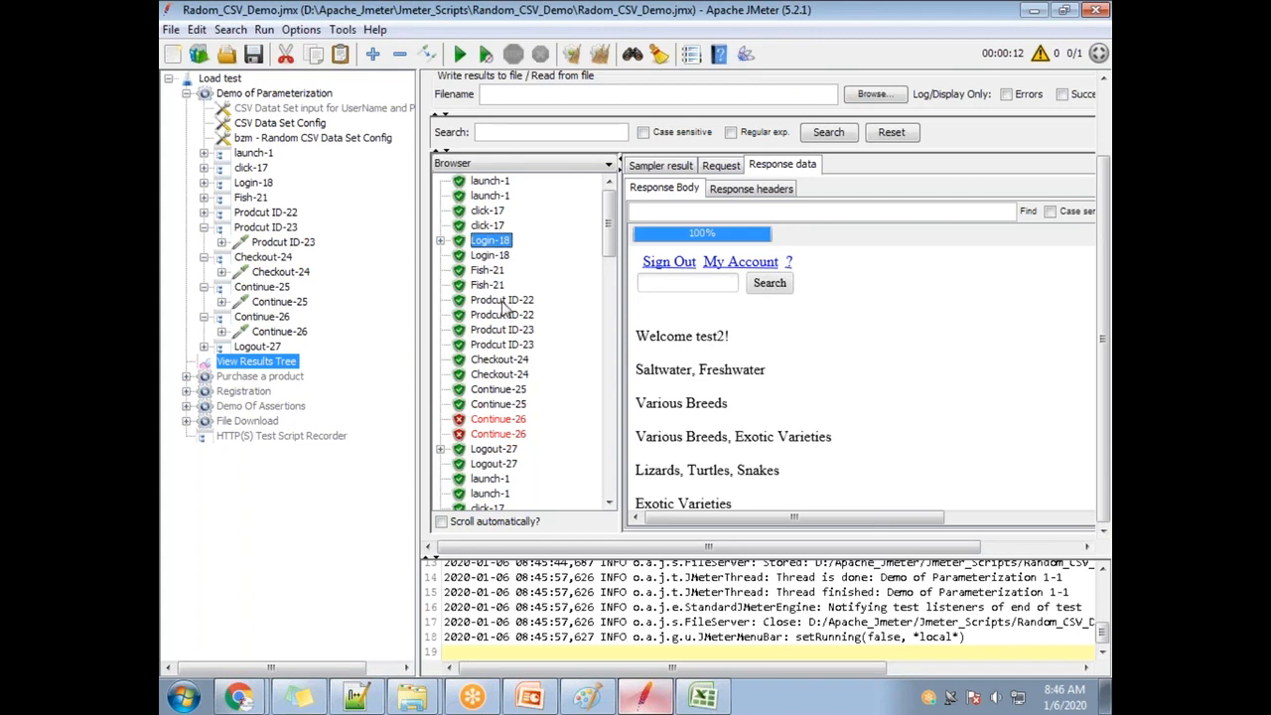
left_click(491, 271)
Step through the Prodcut ID-22 and ID-23 cart responses, ending on Checkout-24's sign-on page.
left_click(494, 285)
left_click(495, 300)
left_click(496, 315)
left_click(497, 329)
left_click(499, 344)
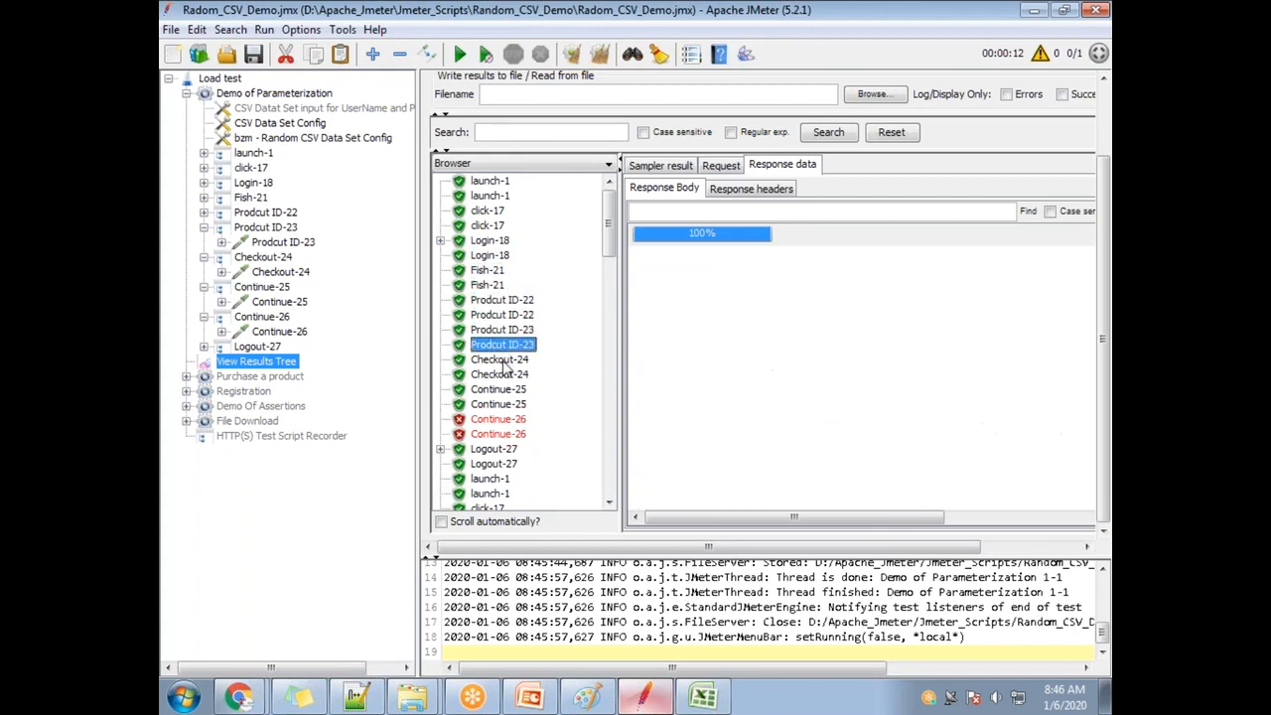
left_click(501, 359)
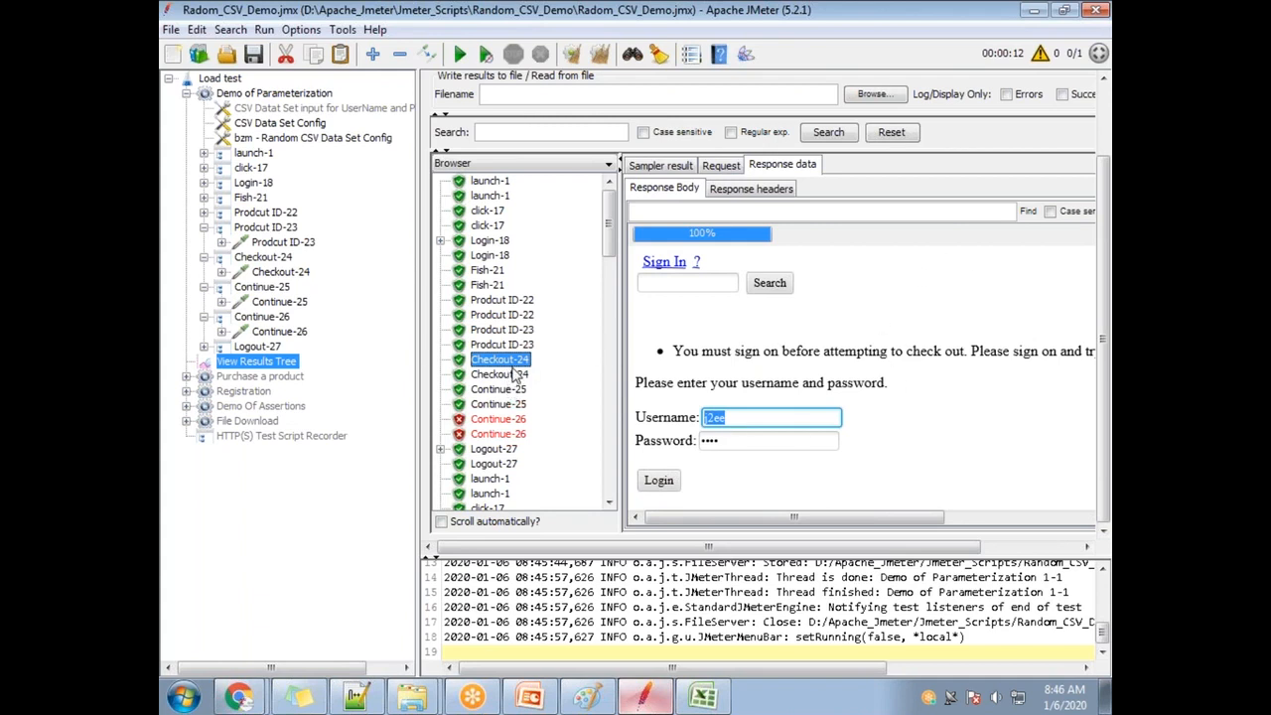
left_click(510, 346)
left_click(496, 335)
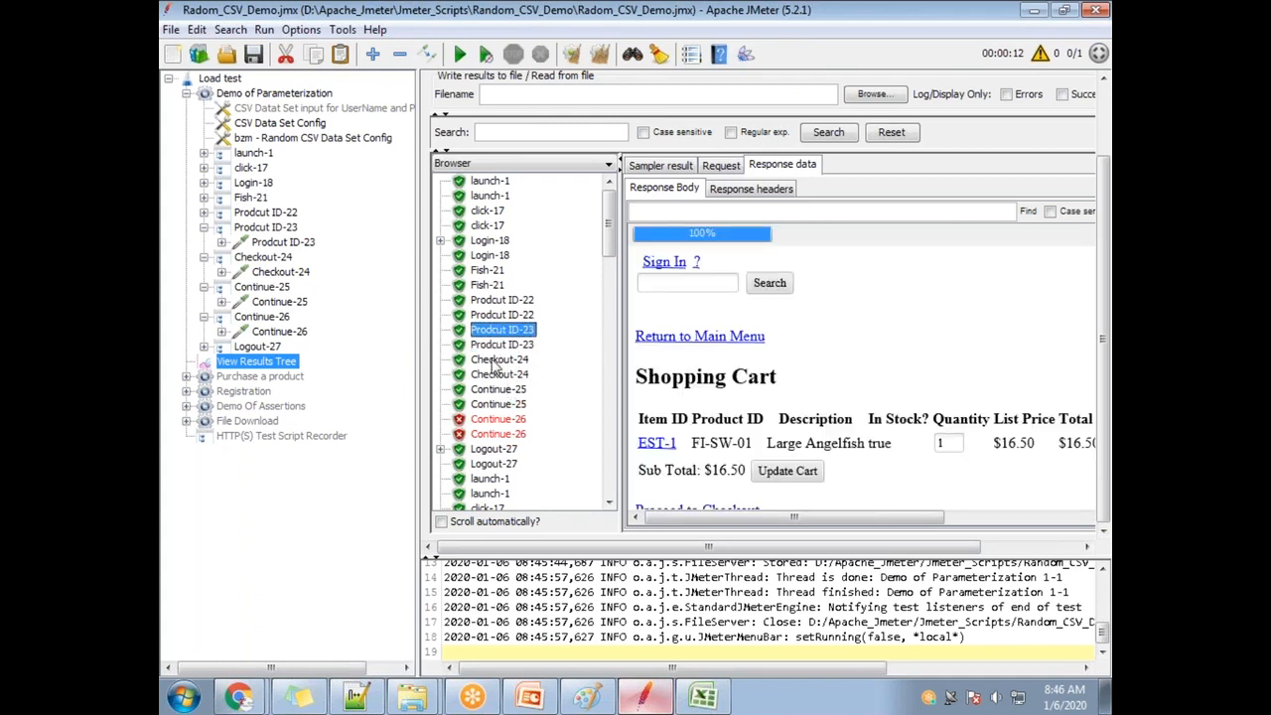
left_click(504, 359)
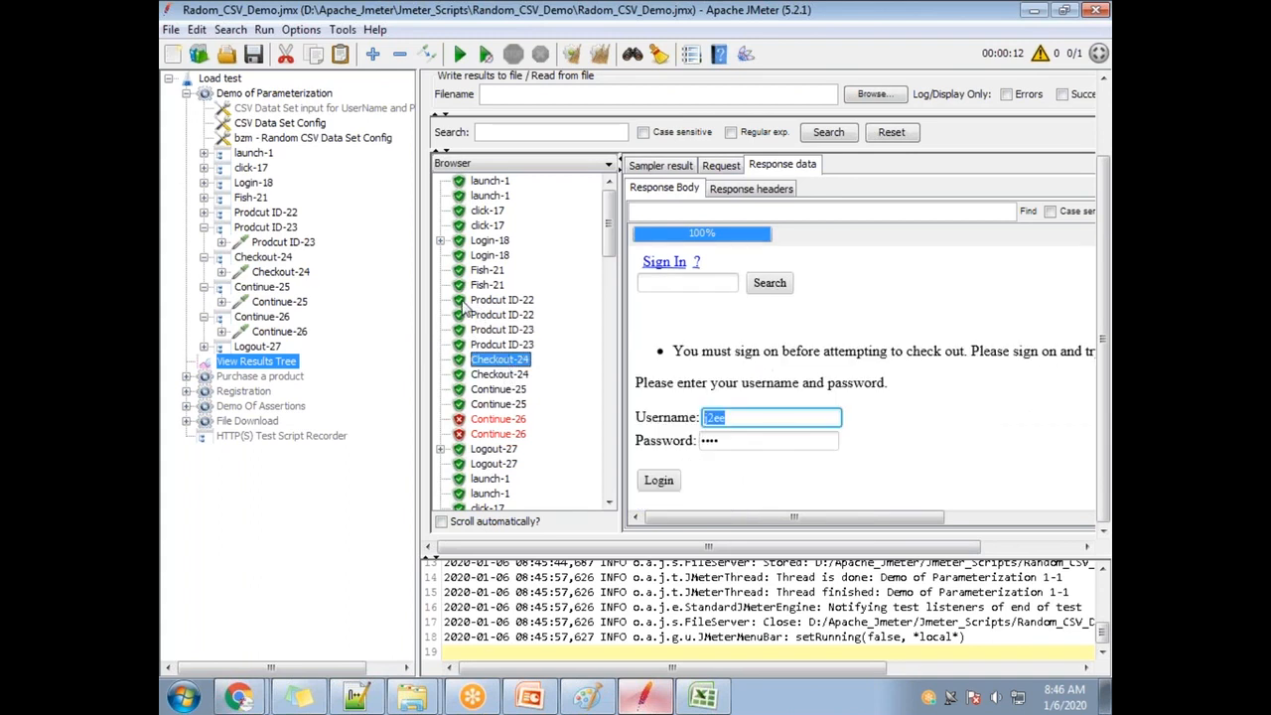
Expand Login-18, check its HTTP Request's ${Username} and ${Password} parameters, then return to View Results Tree.
left_click(253, 183)
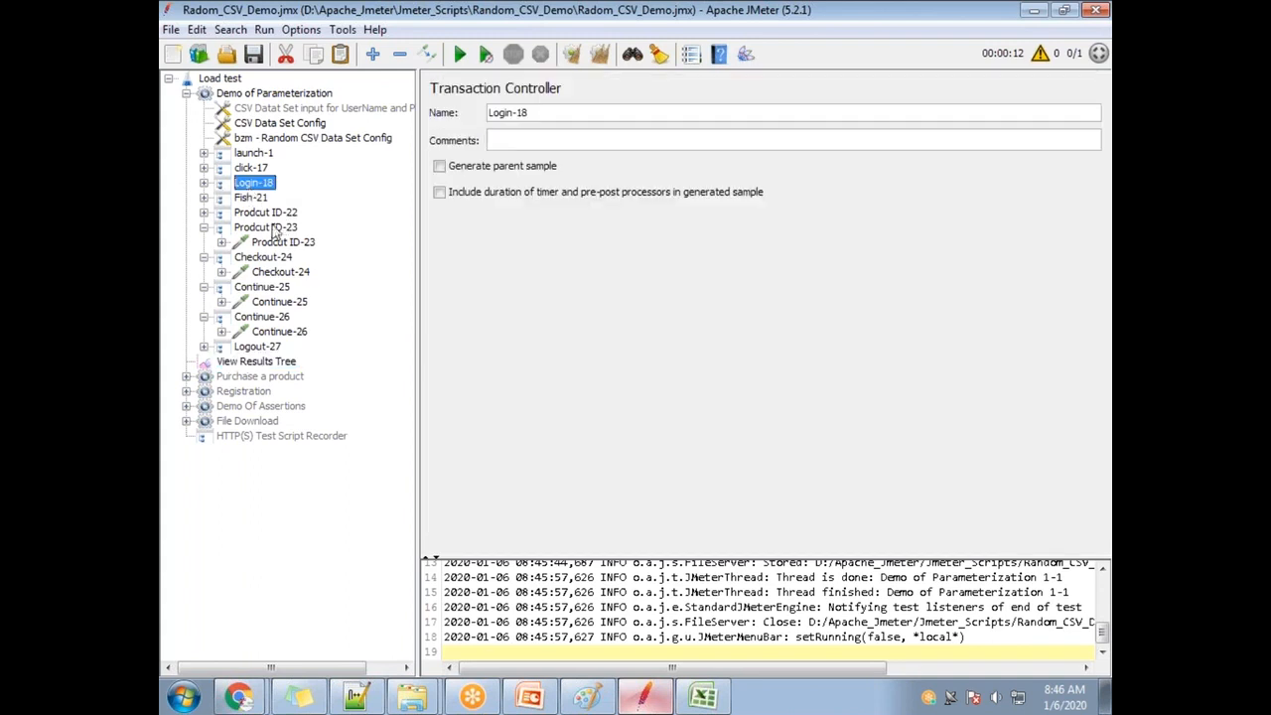
left_click(204, 183)
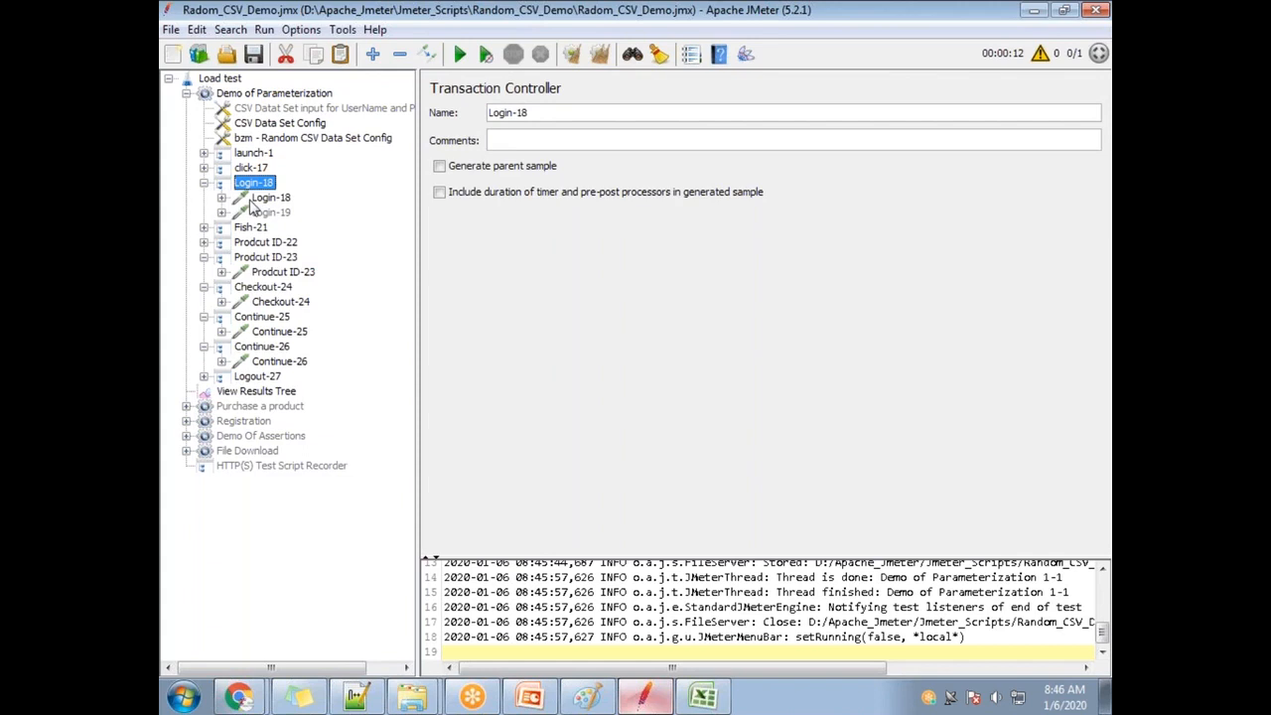
left_click(263, 199)
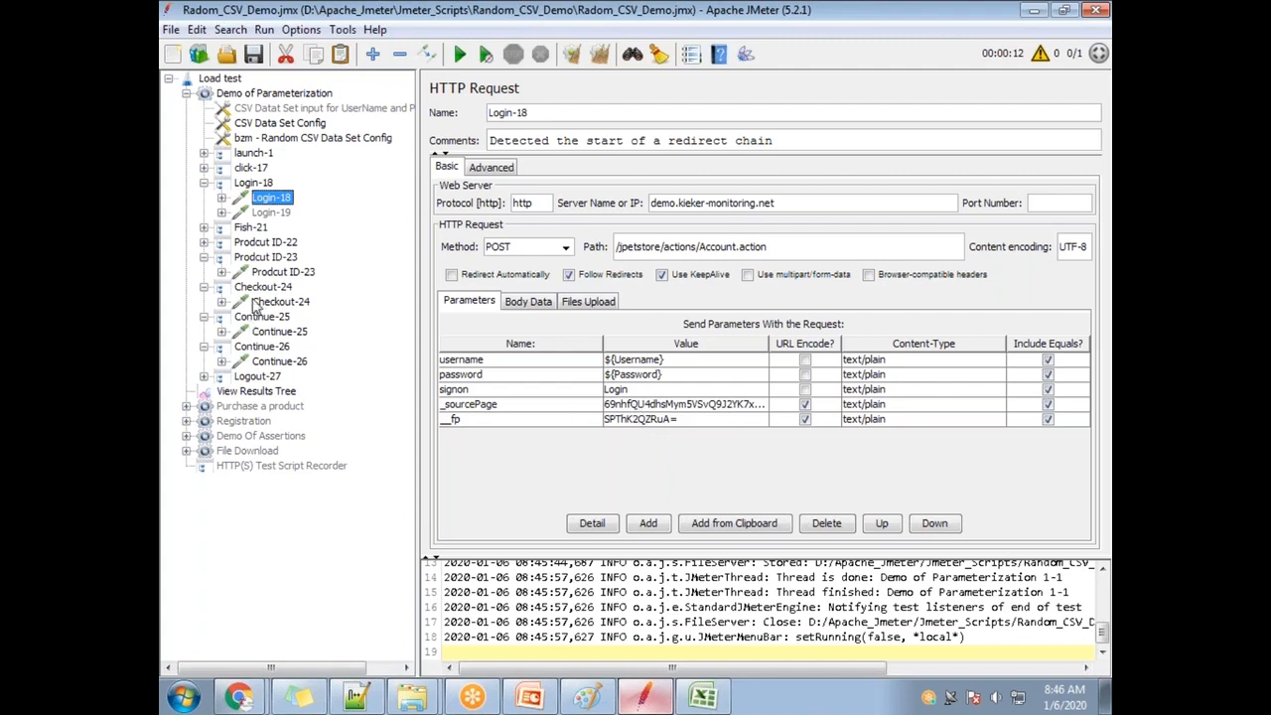
left_click(256, 393)
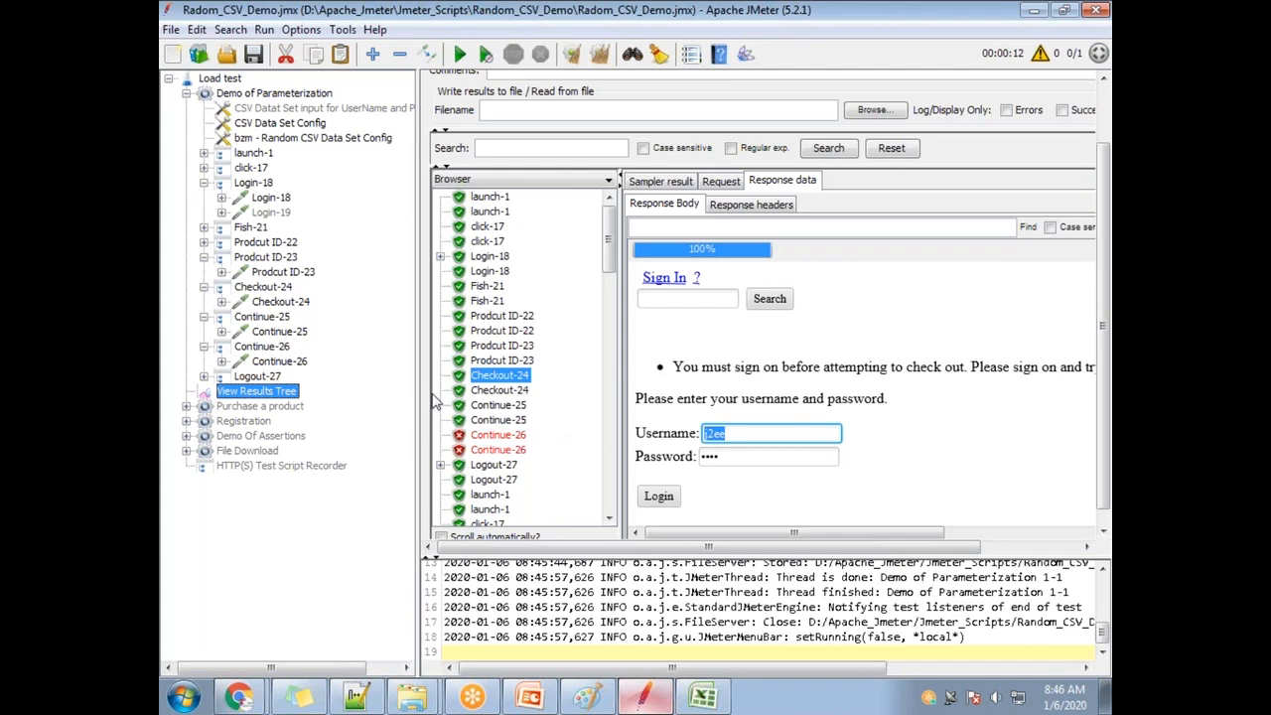
Review the first iteration's Checkout-24, Continue-25, Continue-26 and Logout-27 results.
left_click(494, 389)
left_click(499, 406)
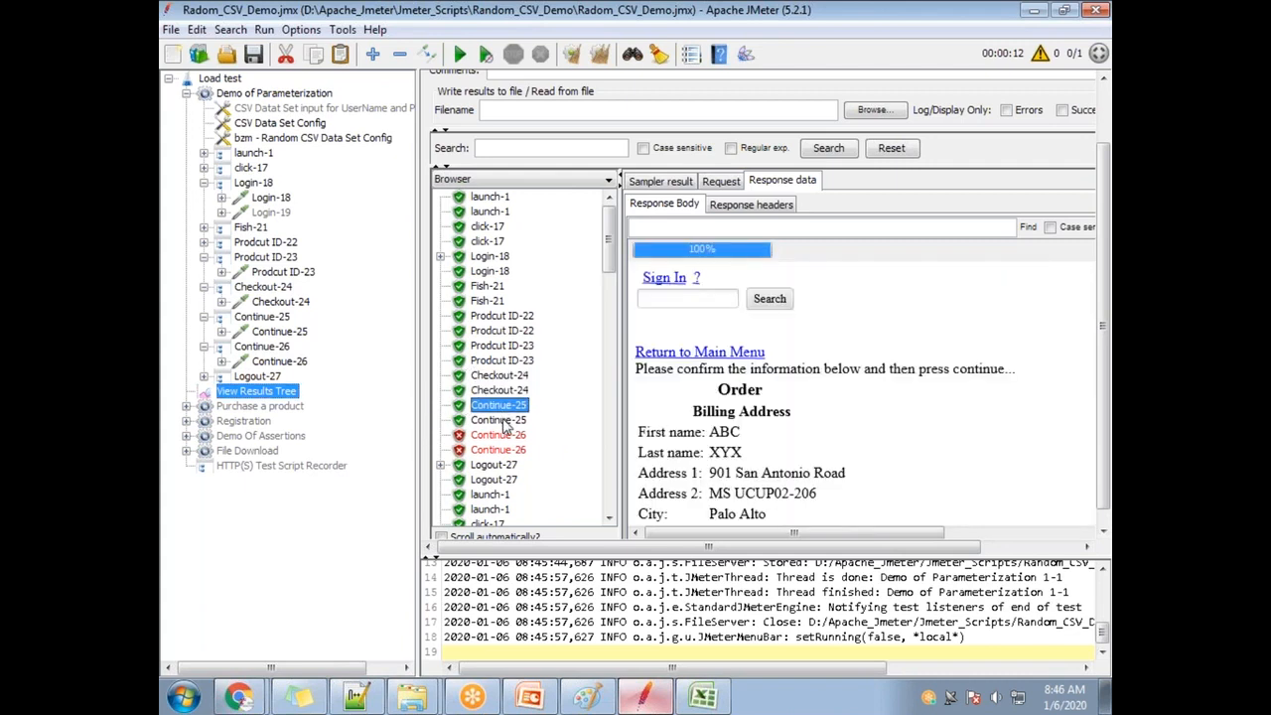
left_click(503, 421)
left_click(503, 437)
left_click(506, 450)
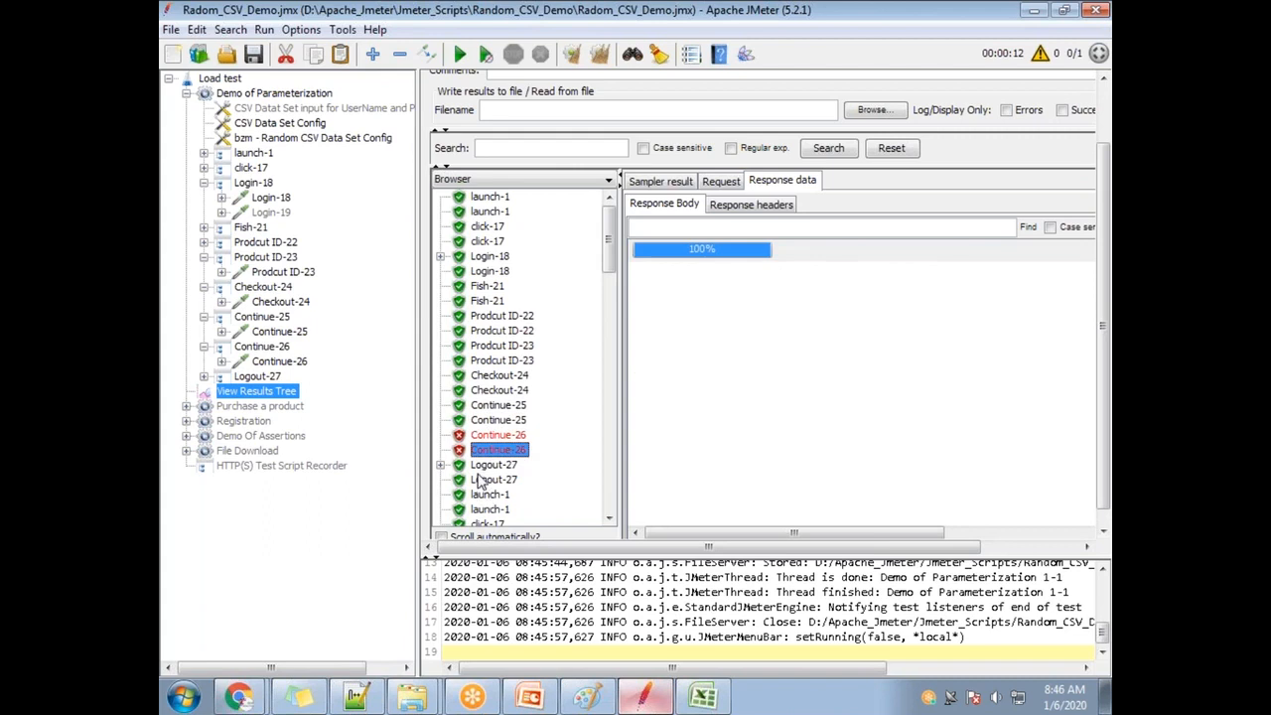
scroll(494, 477, "down", 4)
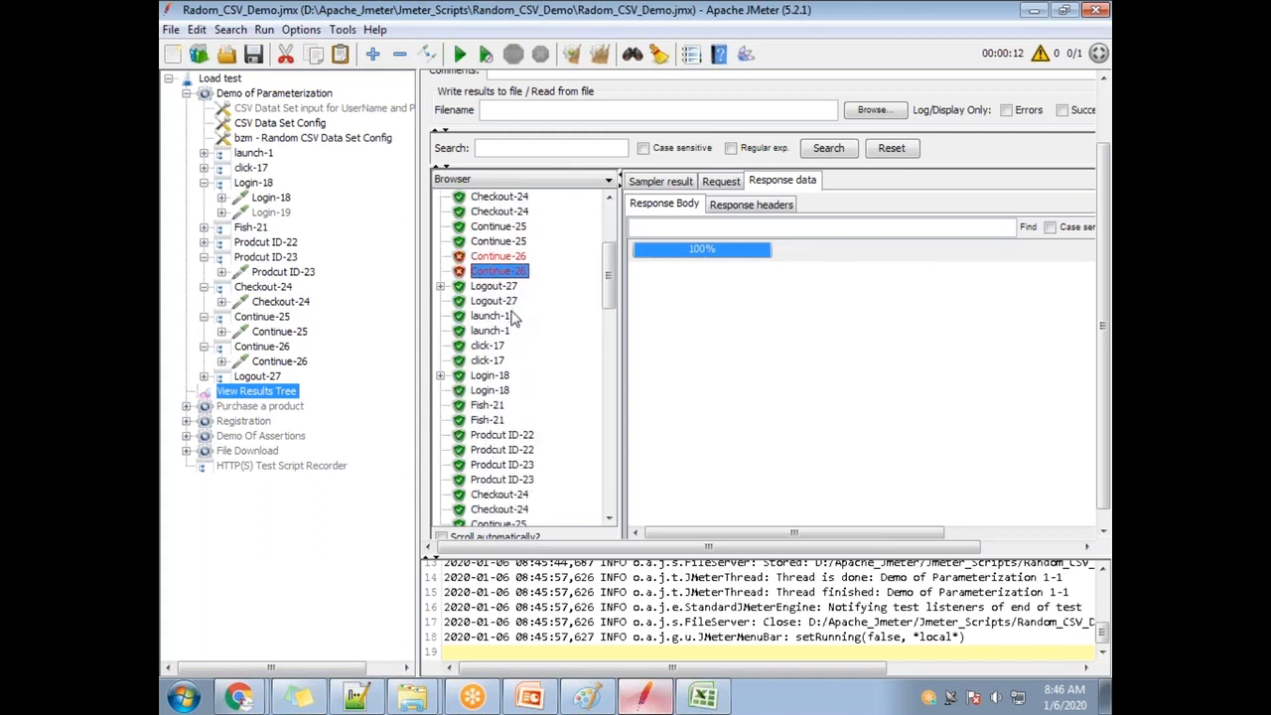
left_click(500, 286)
left_click(500, 301)
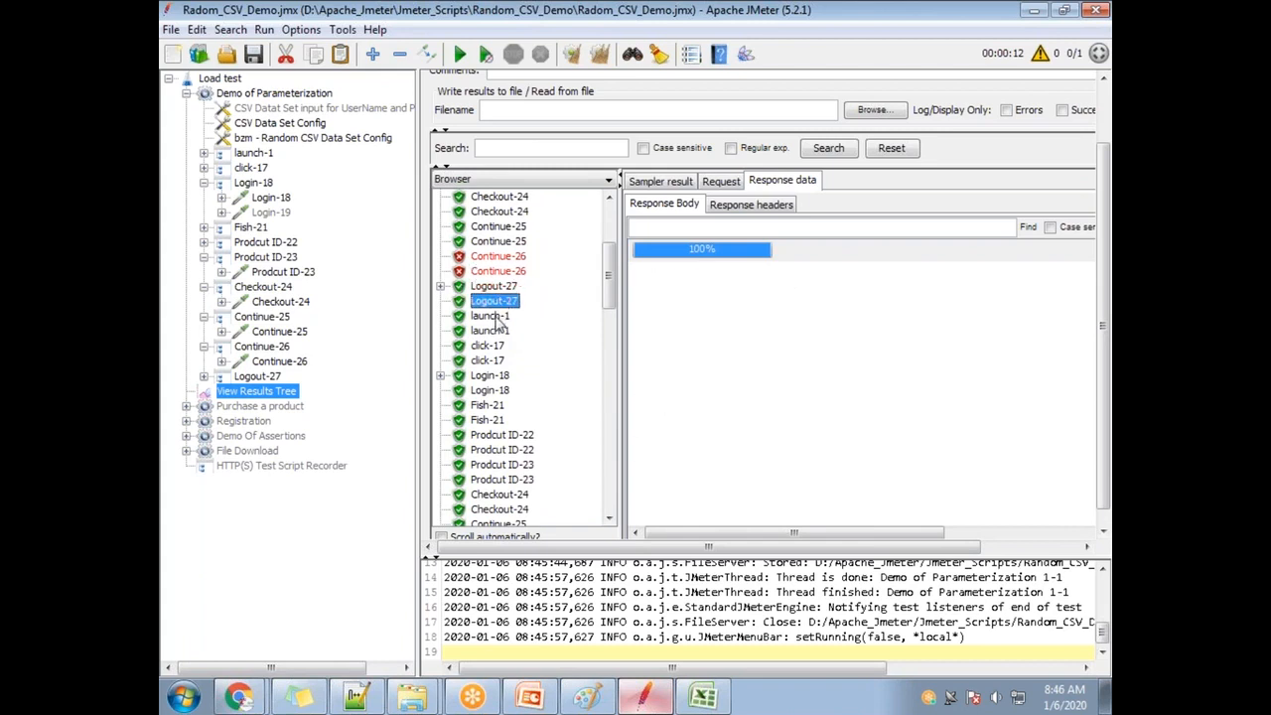
scroll(497, 326, "down", 1)
Step through the next iteration from Login-18 to Continue-26's HTTP ERROR 500 details.
left_click(494, 331)
left_click(493, 346)
left_click(497, 376)
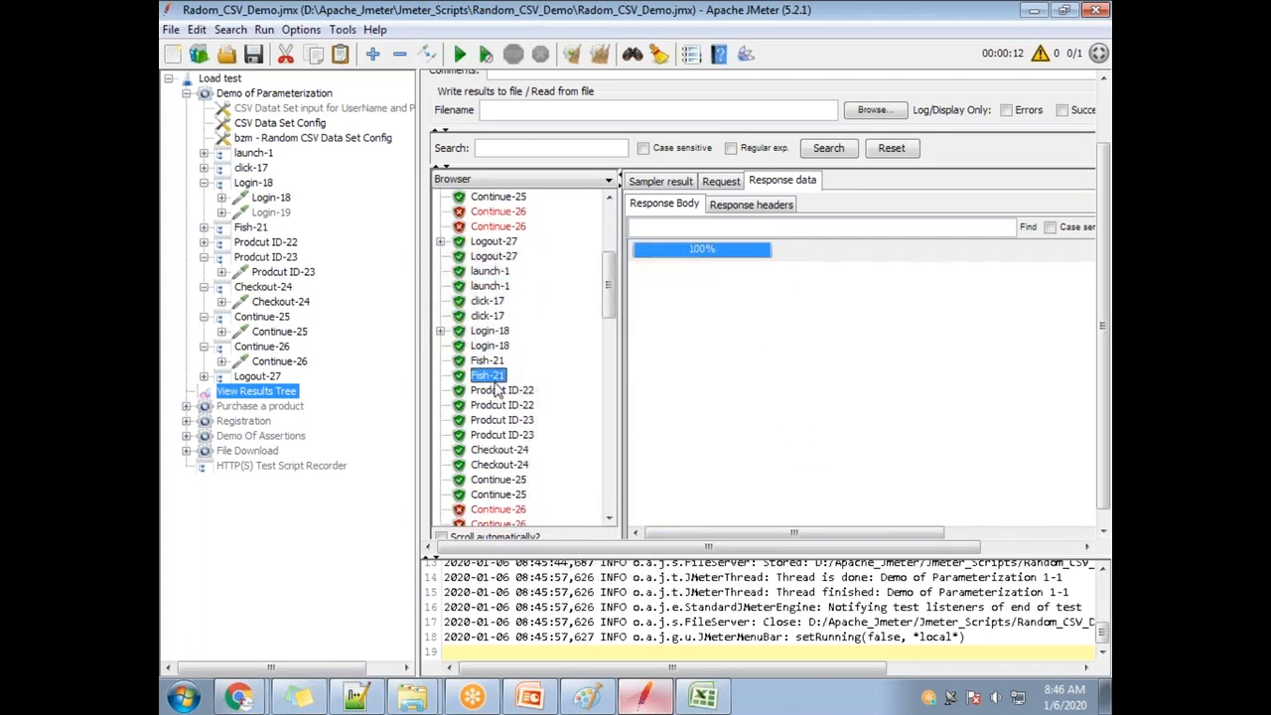
left_click(499, 390)
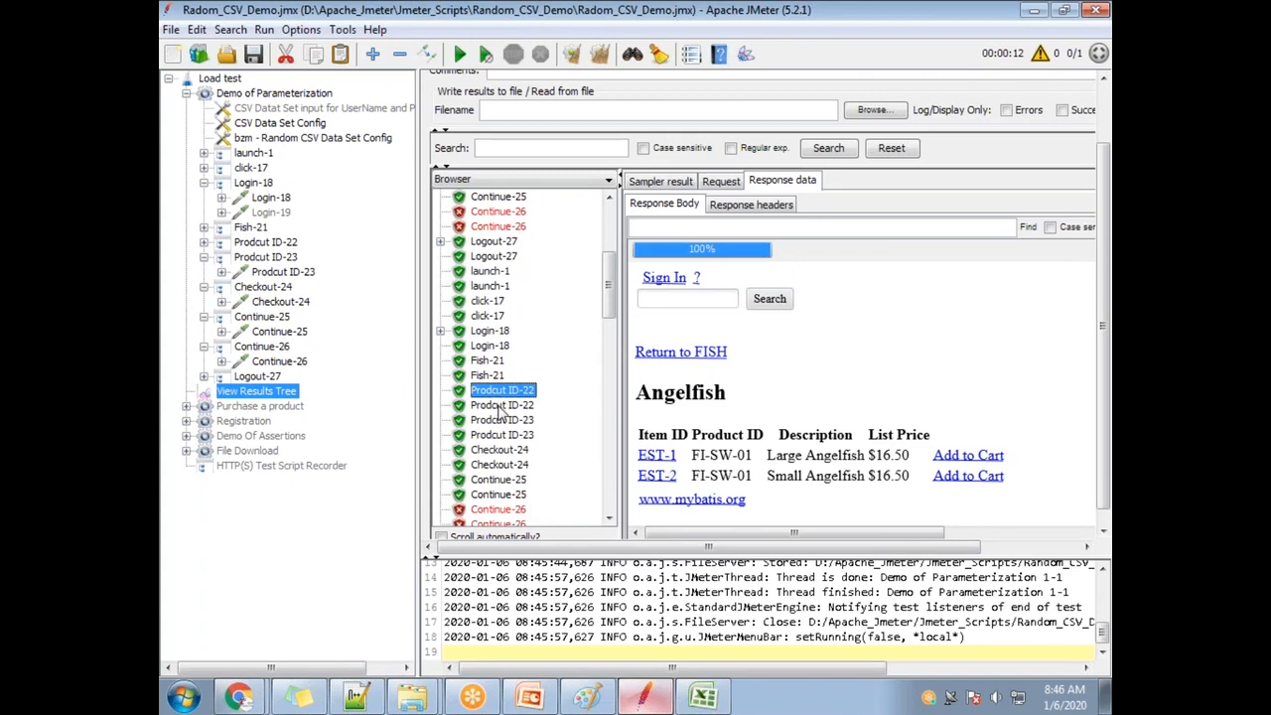
left_click(502, 420)
left_click(510, 437)
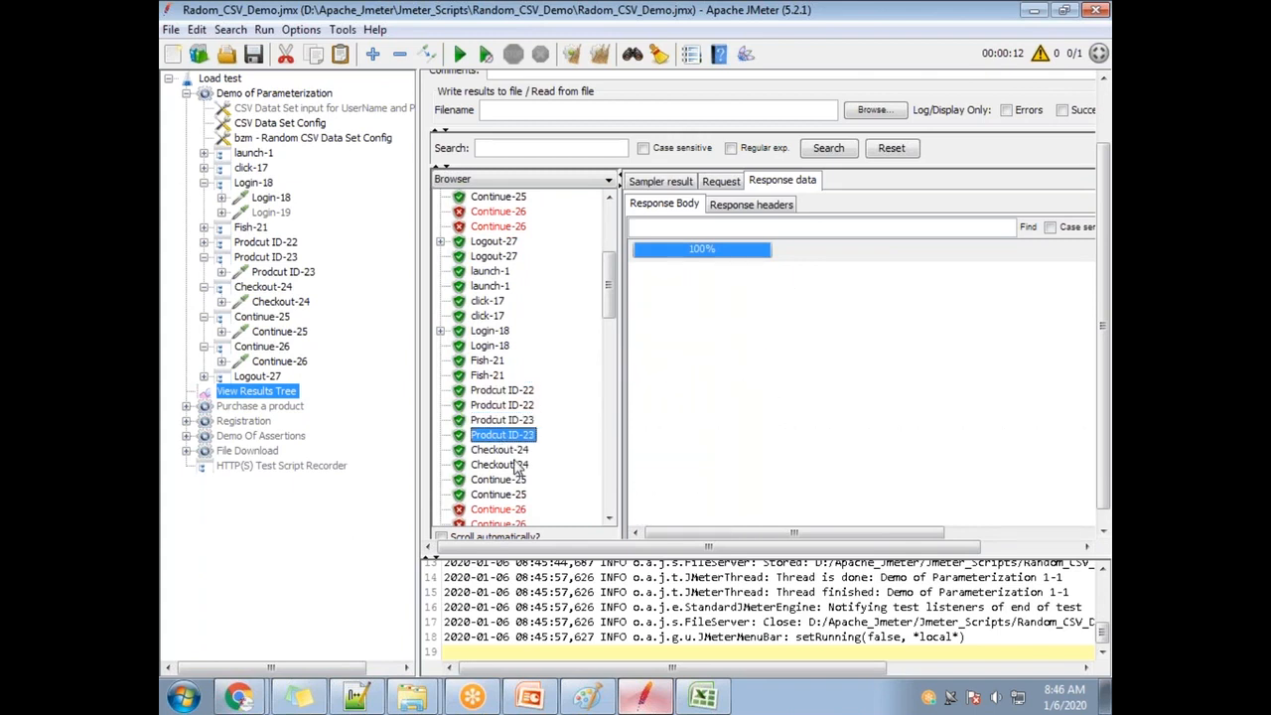
left_click(516, 464)
left_click(514, 480)
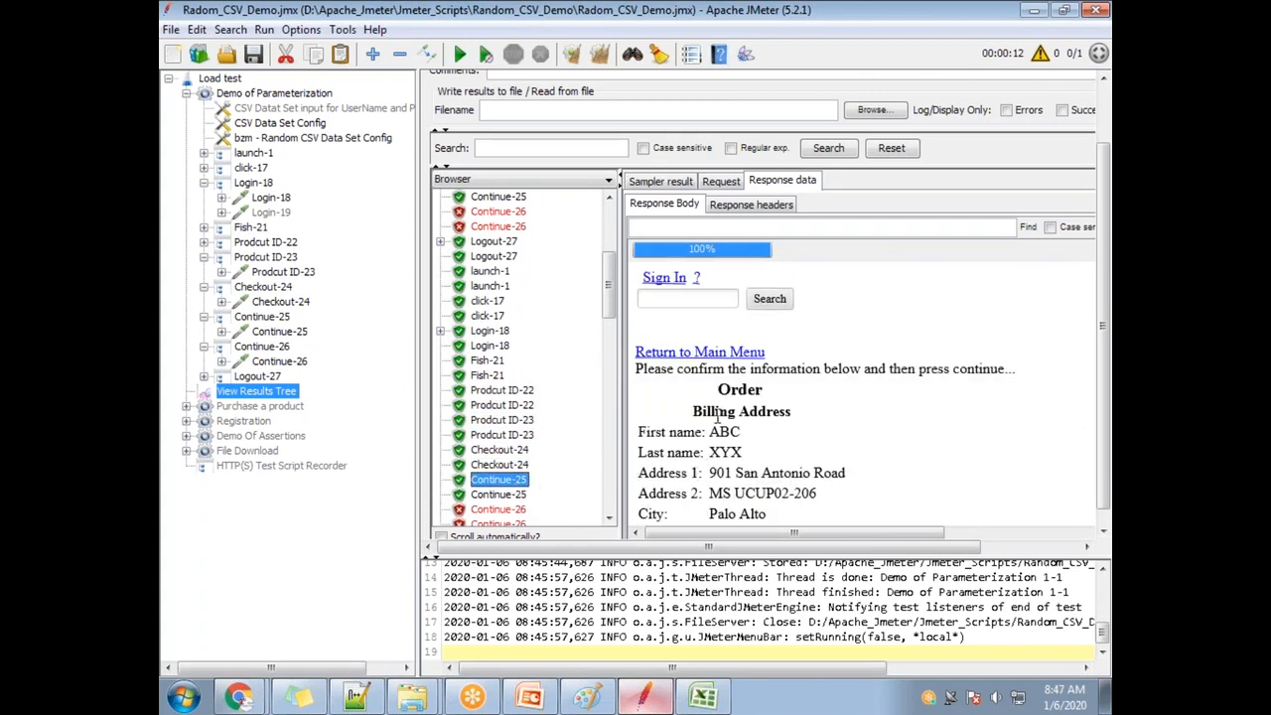
left_click(508, 510)
scroll(542, 417, "down", 6)
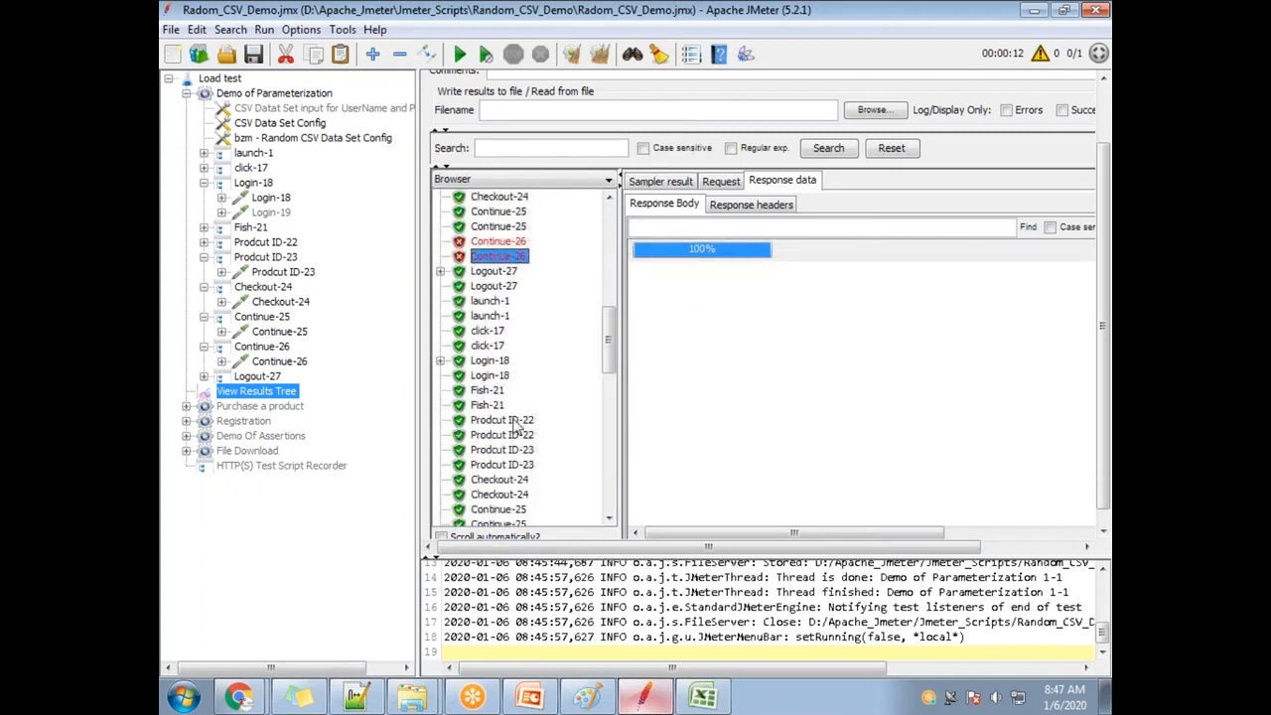
scroll(556, 390, "down", 5)
left_click(509, 317)
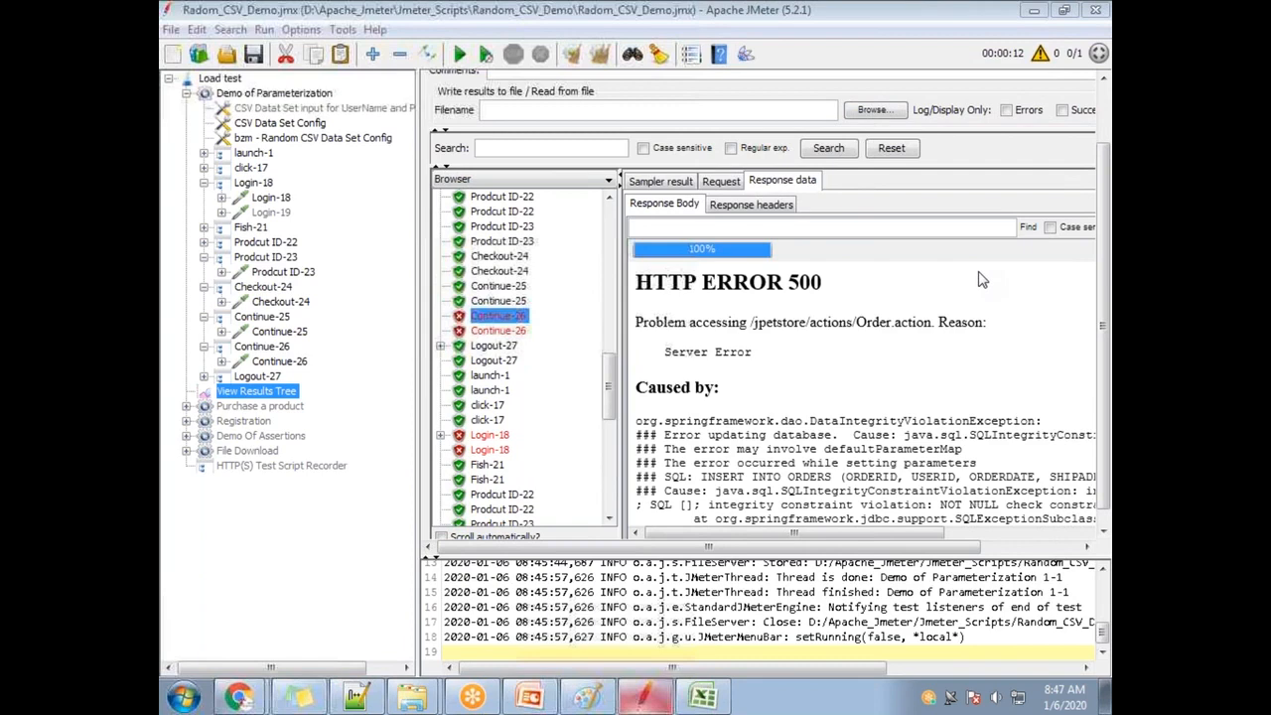
Select the Continue-25 HTTP Request to show its ${CardType}, ${CC_Number} and ${Expiry_Date} parameters.
left_click(283, 272)
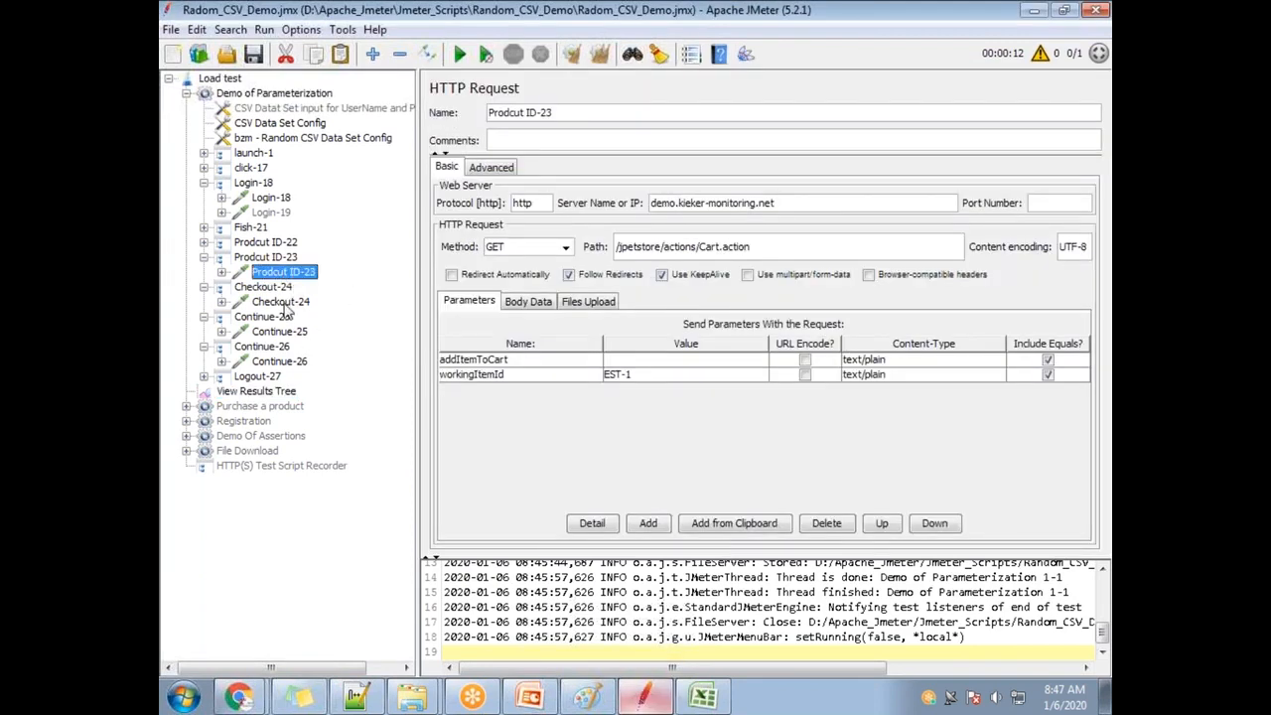
left_click(284, 302)
left_click(286, 331)
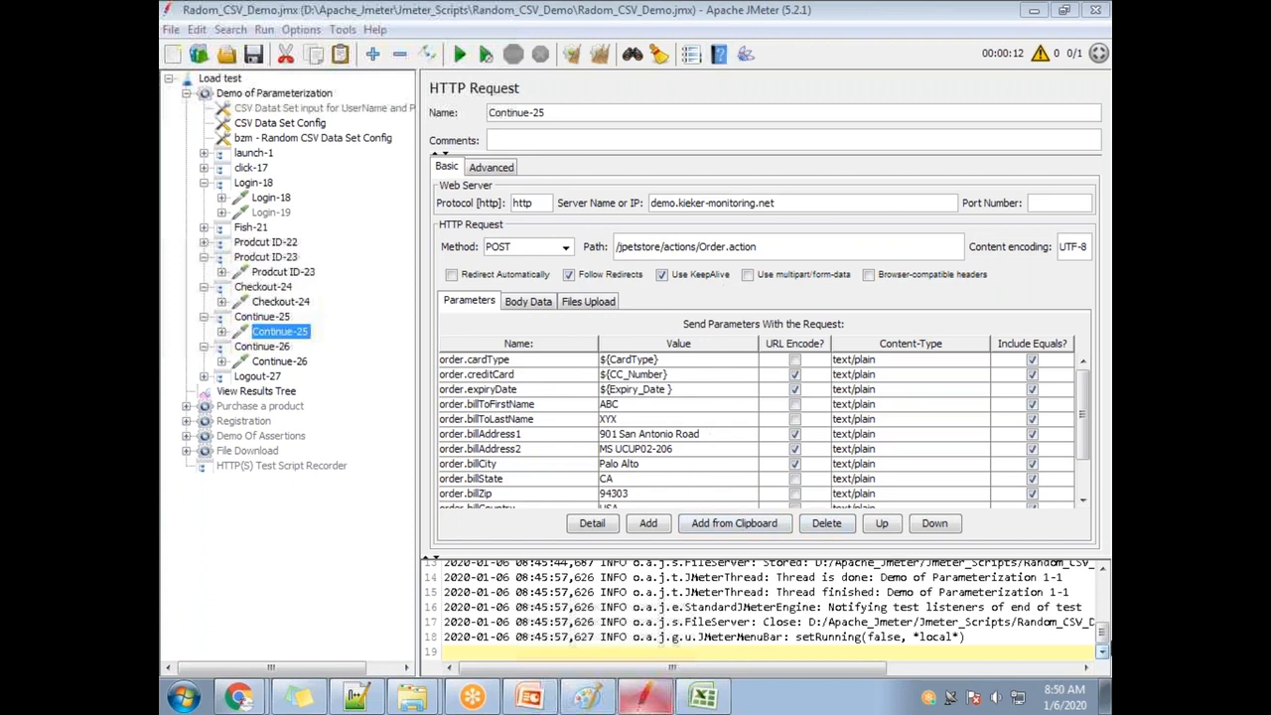
left_click(1063, 695)
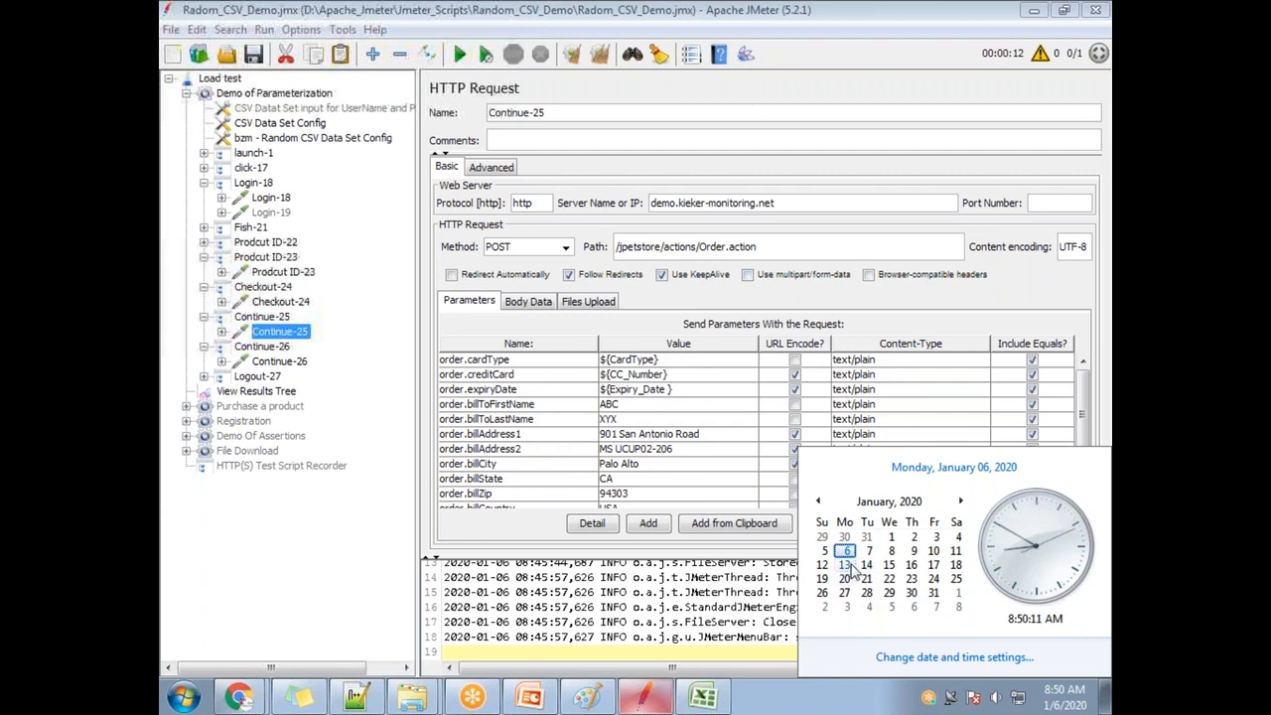
left_click(775, 26)
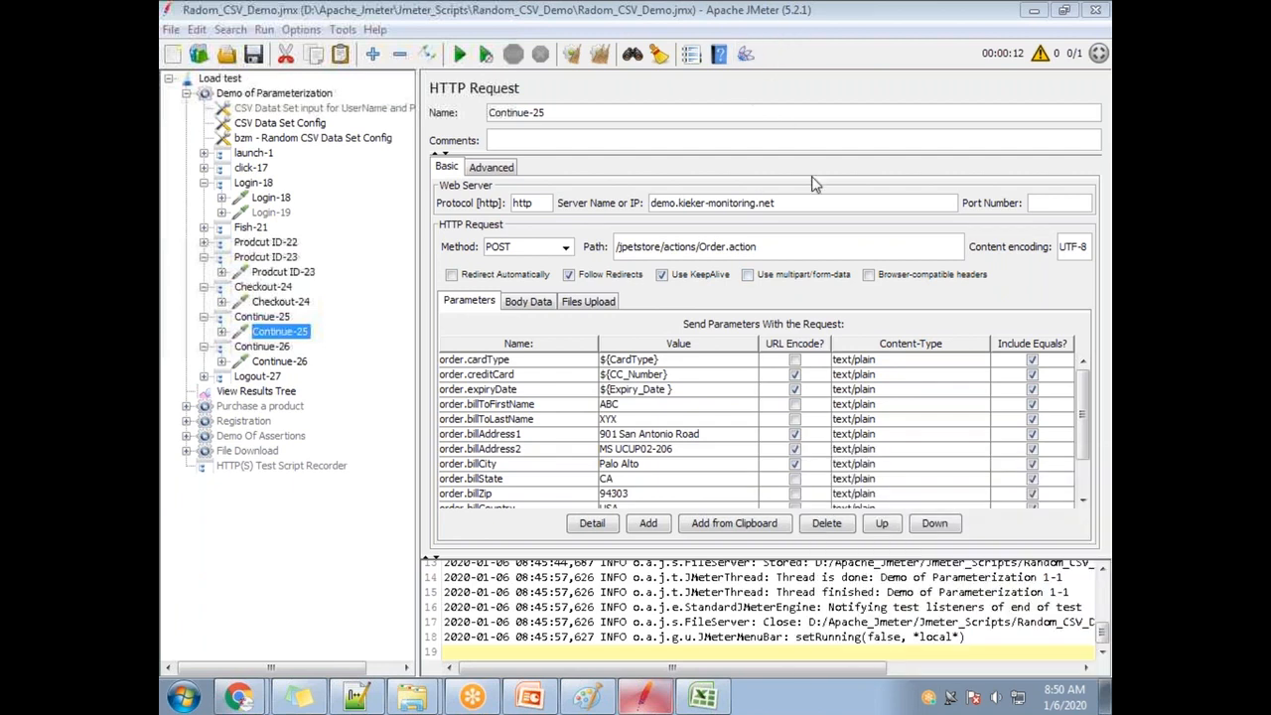